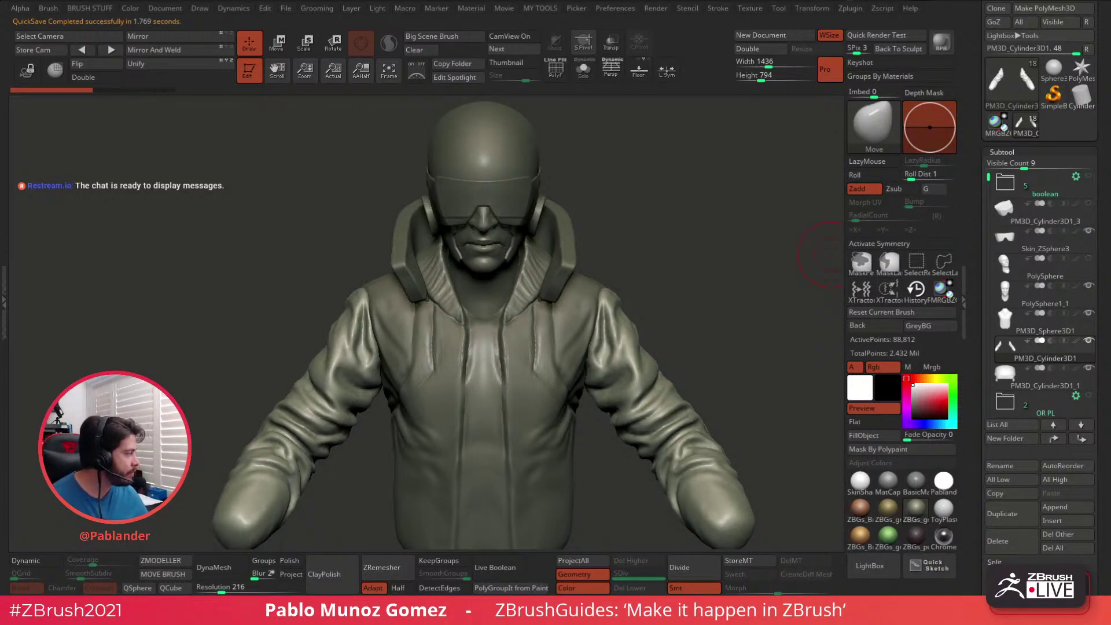
Apply the neutral grey MatCap material to the hooded character bust
key("ctrl+n")
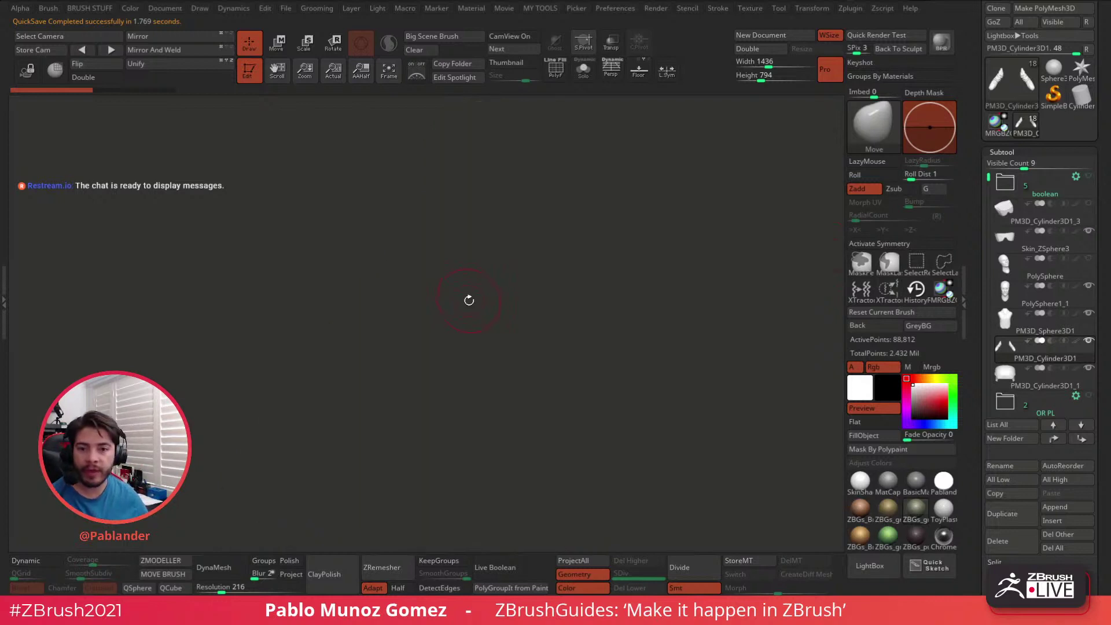
key("f")
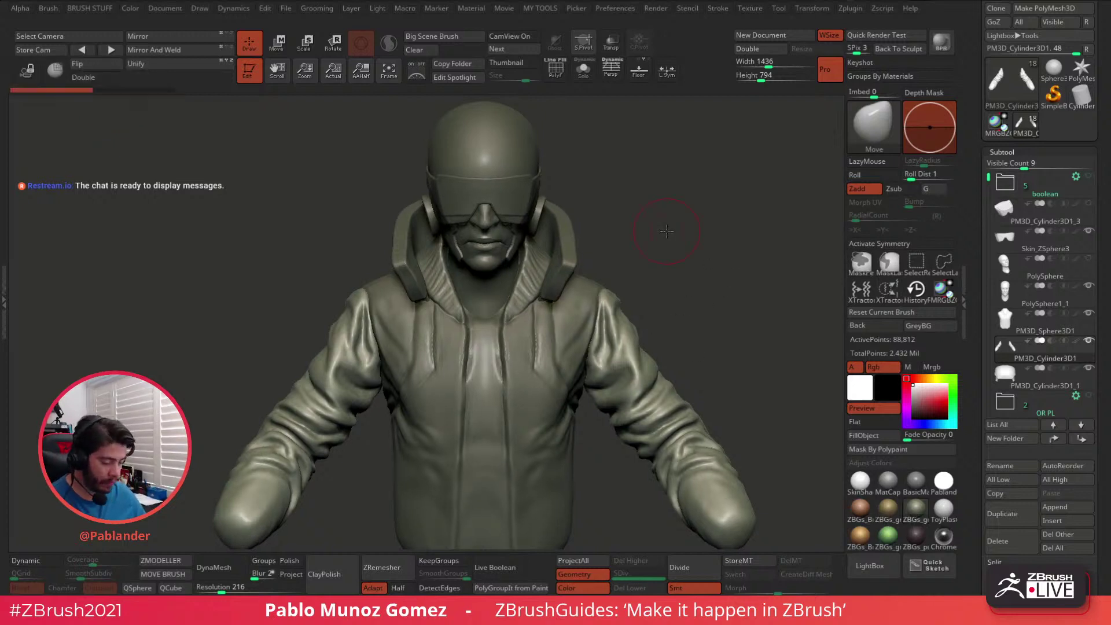
left_click_drag(659, 220, 654, 181, "alt")
left_click_drag(684, 288, 628, 220, "alt")
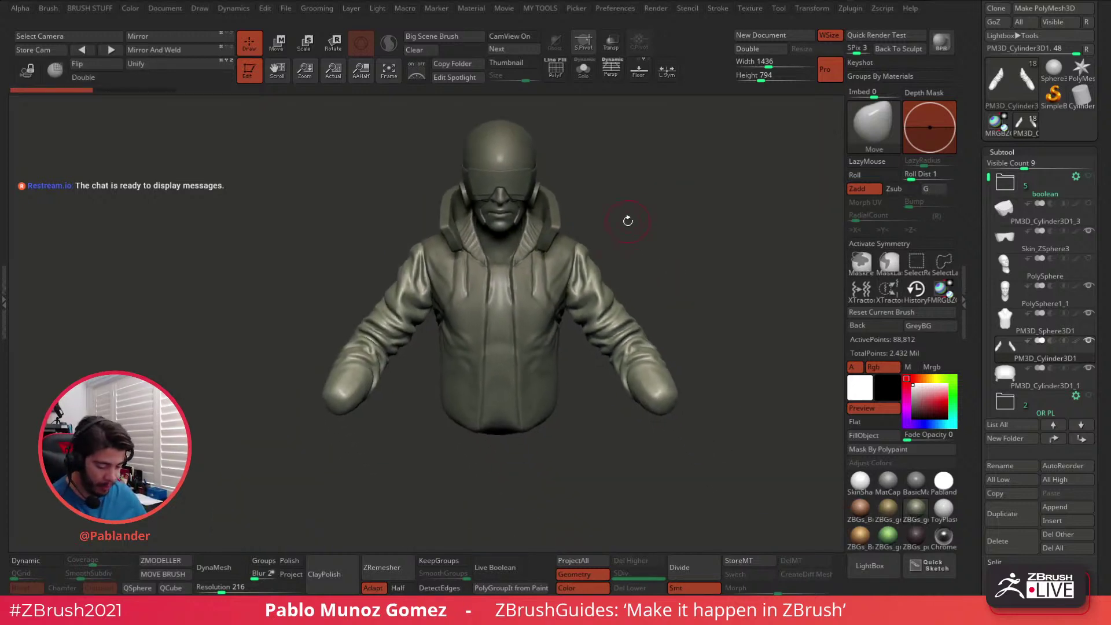
right_click_drag(485, 245, 524, 298, "ctrl")
left_click_drag(579, 137, 576, 177, "alt")
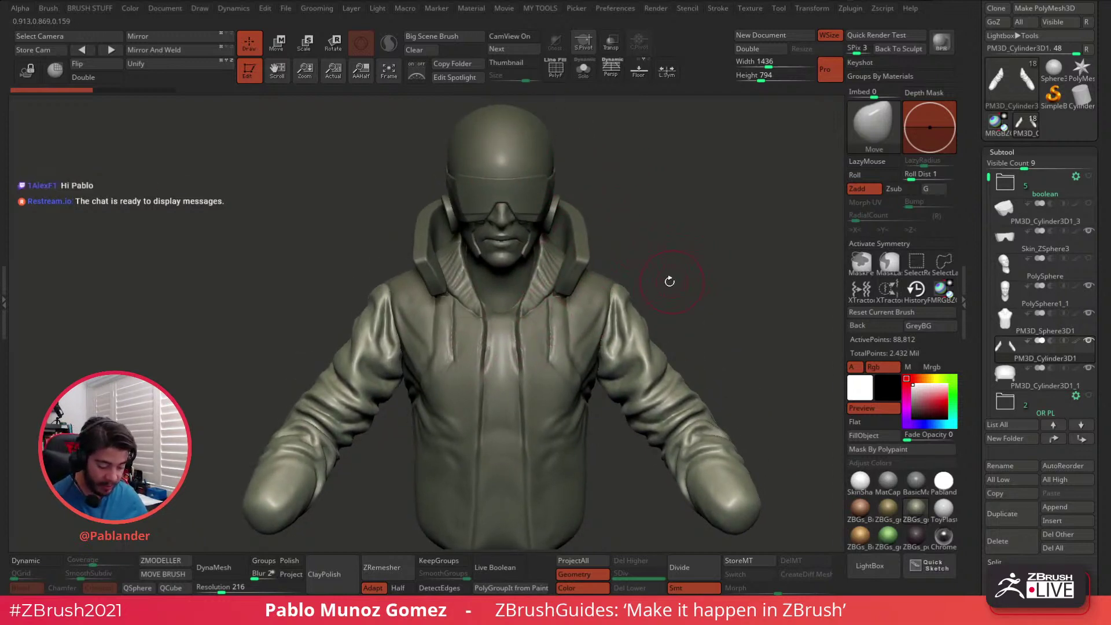
left_click_drag(670, 281, 665, 246)
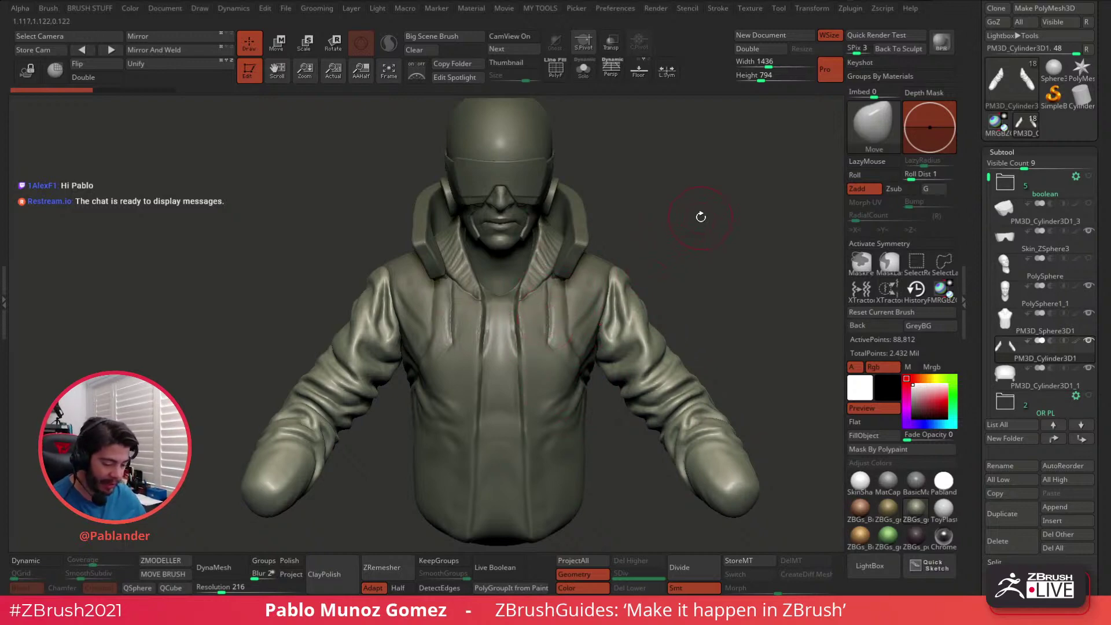
left_click_drag(716, 259, 672, 280)
left_click(888, 481)
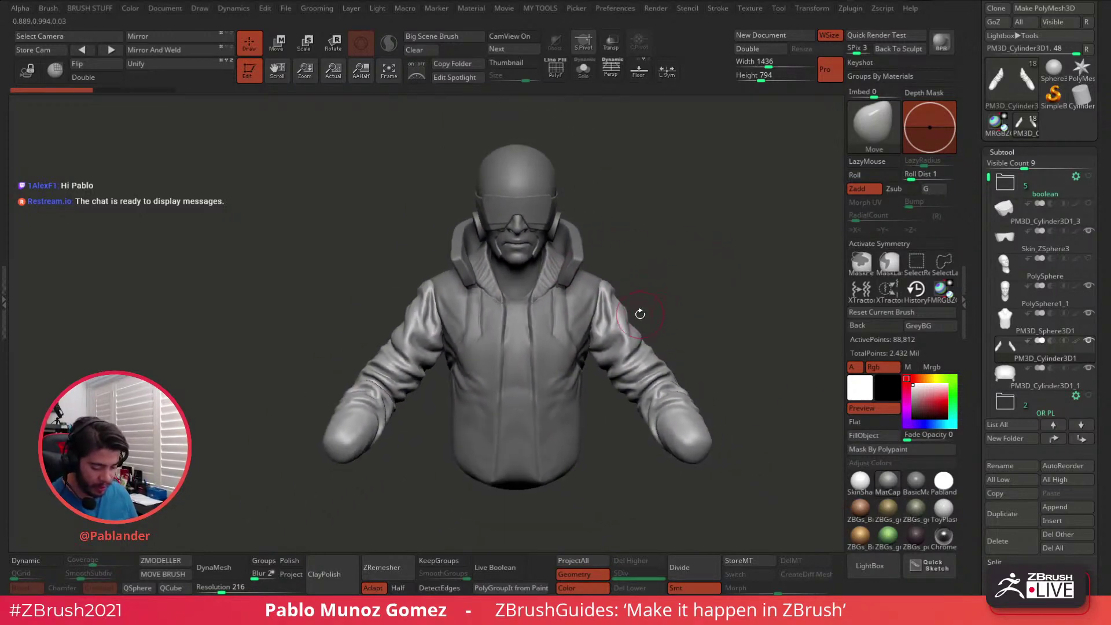
Make the jacket body the active subtool, and switch back to the sleeves subtool
left_click_drag(639, 315, 638, 314, "alt")
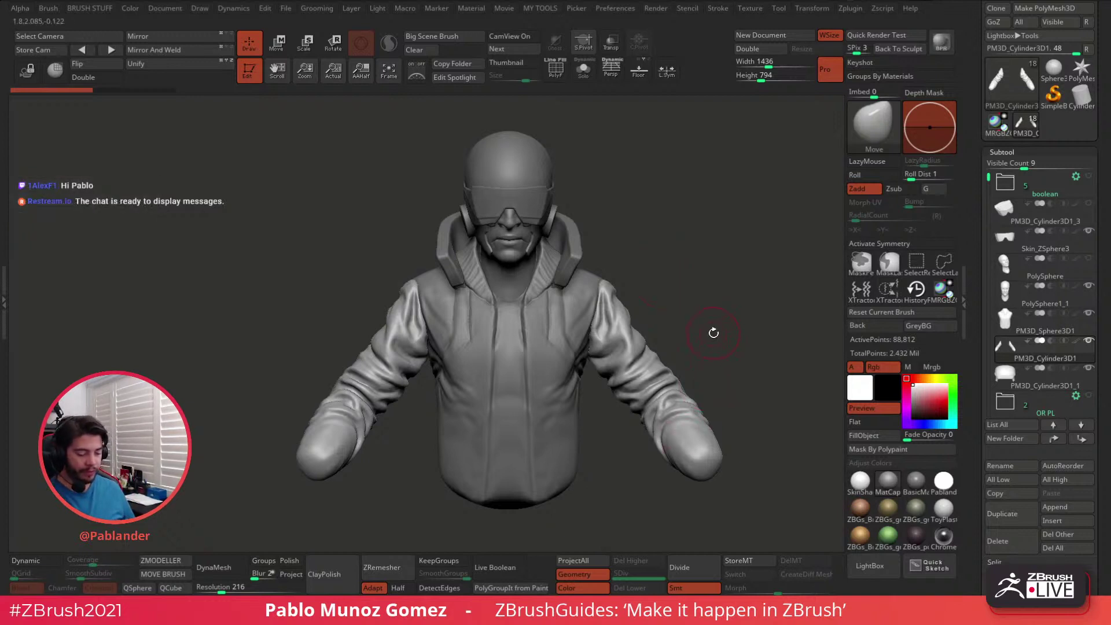
key("space")
left_click(594, 314, "alt")
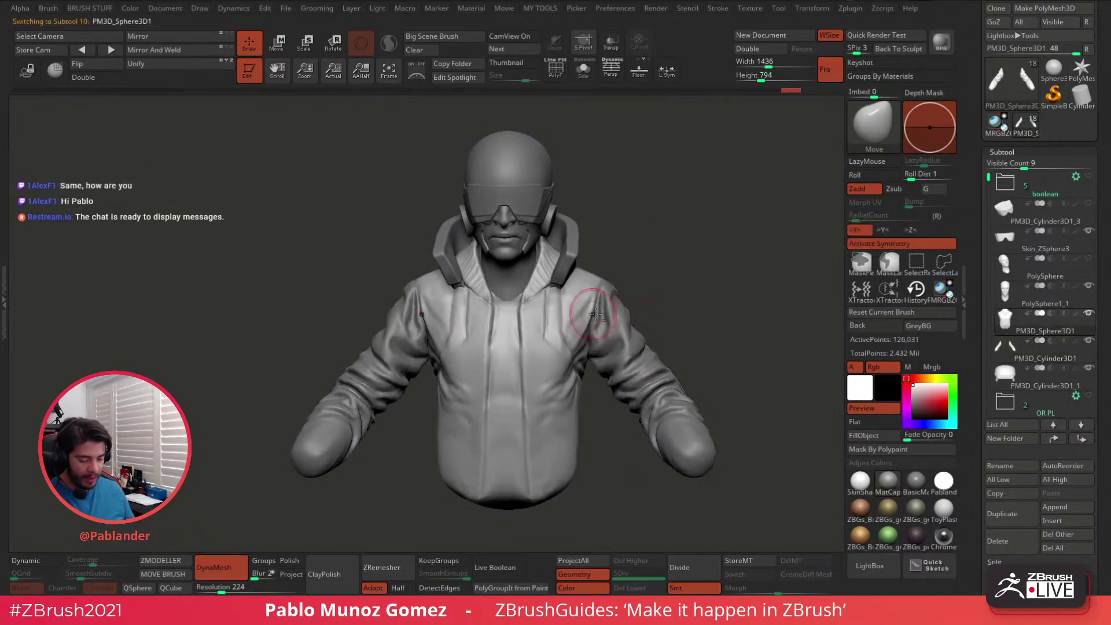
left_click(633, 335, "alt")
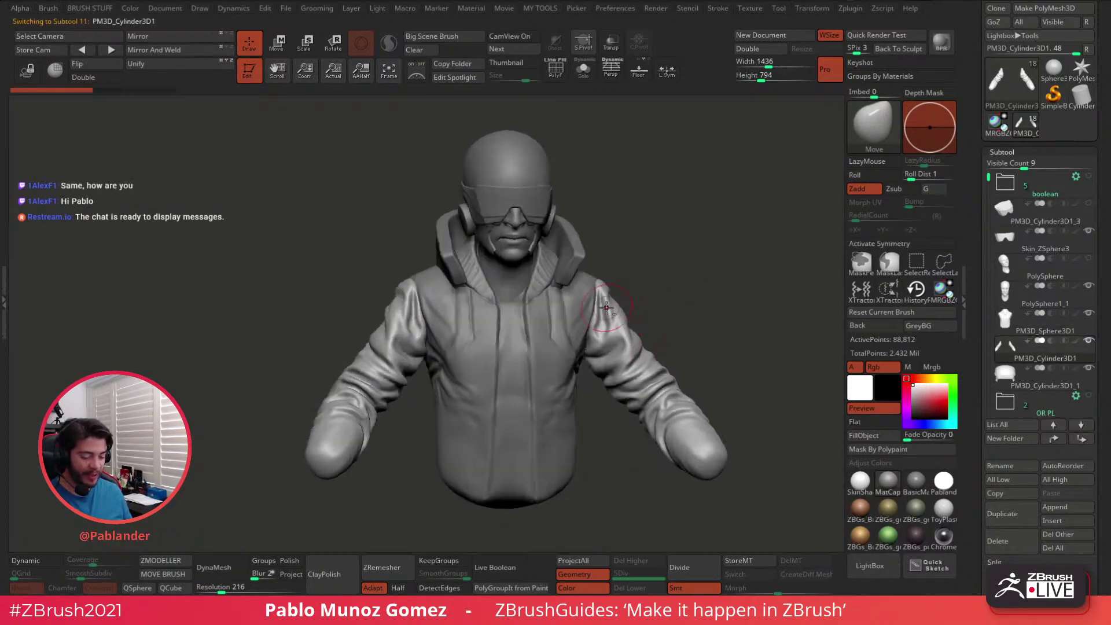
left_click_drag(596, 298, 676, 264)
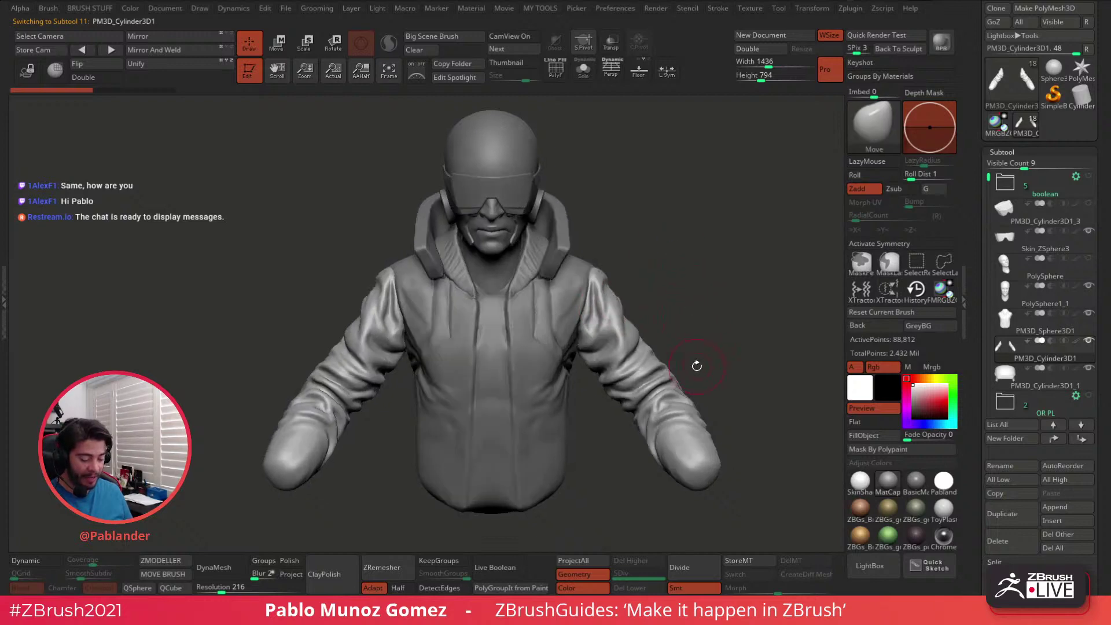
left_click_drag(725, 346, 696, 351)
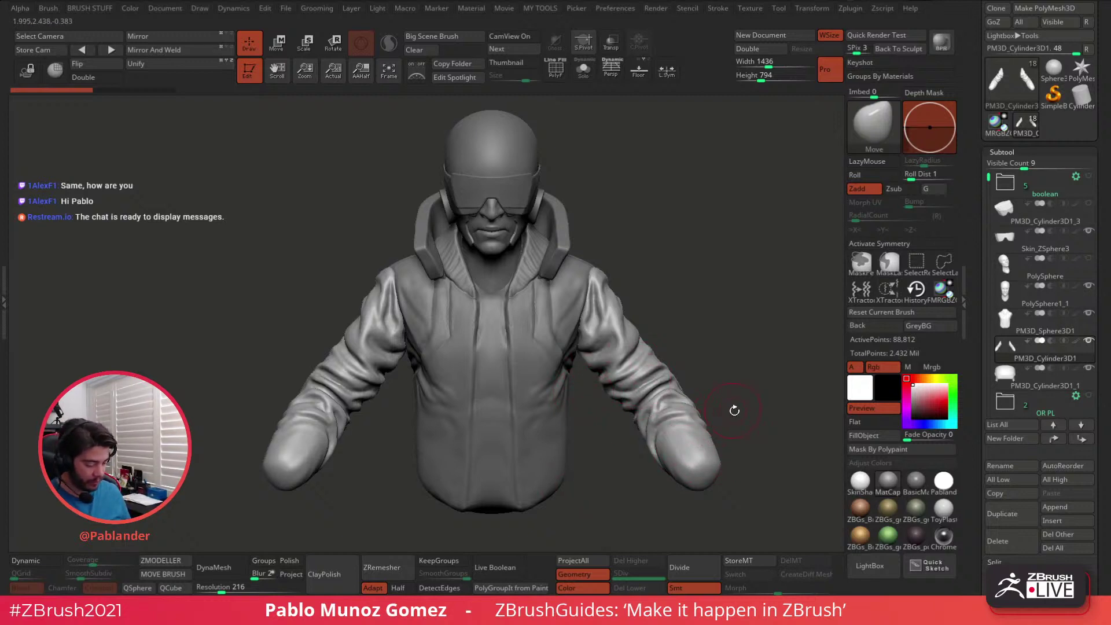
Flatten the rounded ends of both sleeves with the hPolish brush, using X symmetry
left_click_drag(733, 410, 702, 340, "alt")
left_click(583, 68)
left_click(583, 69)
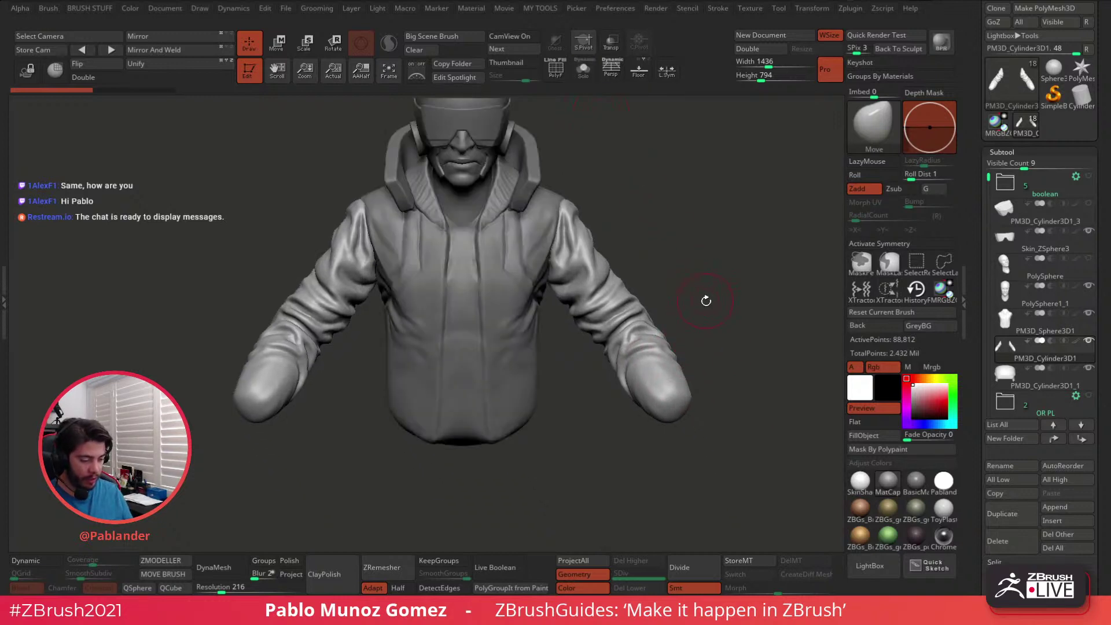
left_click_drag(706, 300, 702, 245)
key("b")
left_click(685, 377)
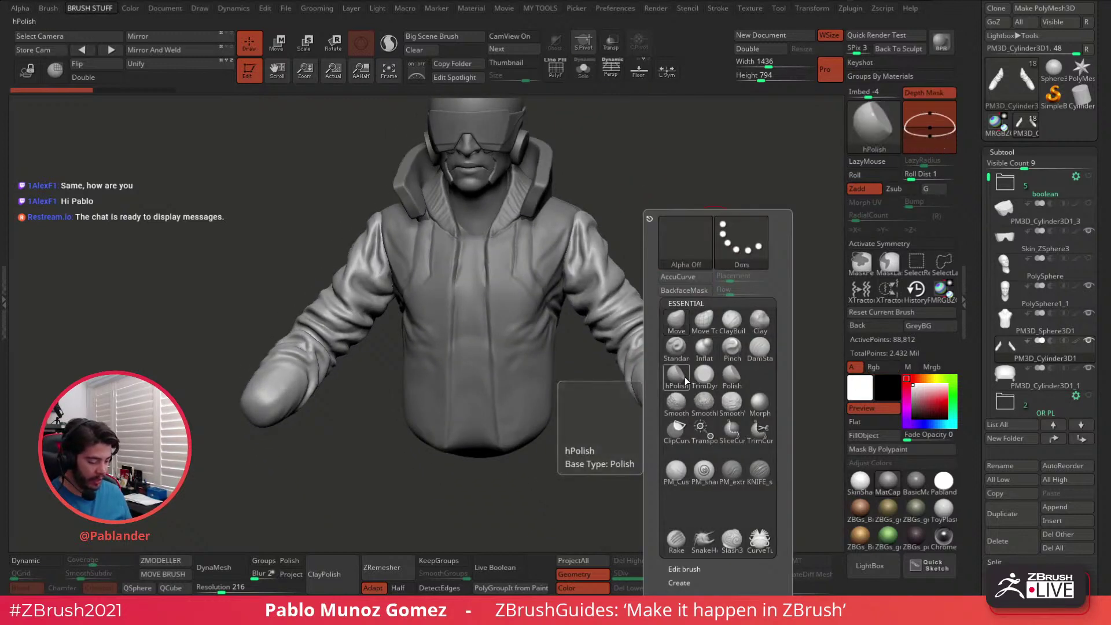
mouse_move(660, 429)
left_mouse_down()
mouse_move(660, 414)
mouse_move(677, 416)
mouse_move(666, 404)
left_mouse_up()
key("x")
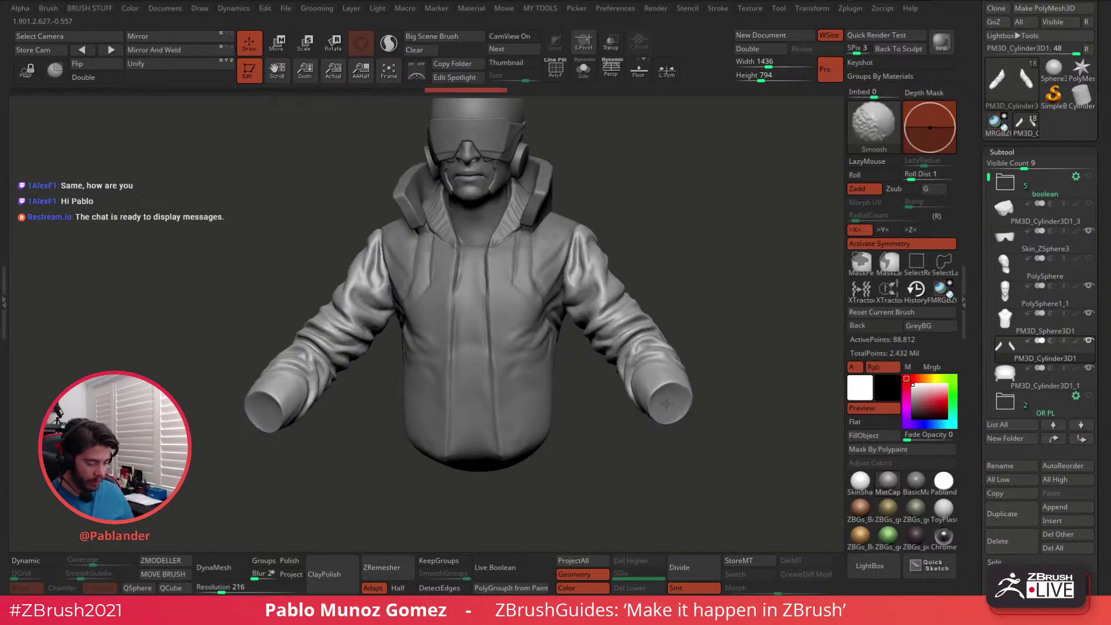
left_click_drag(713, 307, 727, 388)
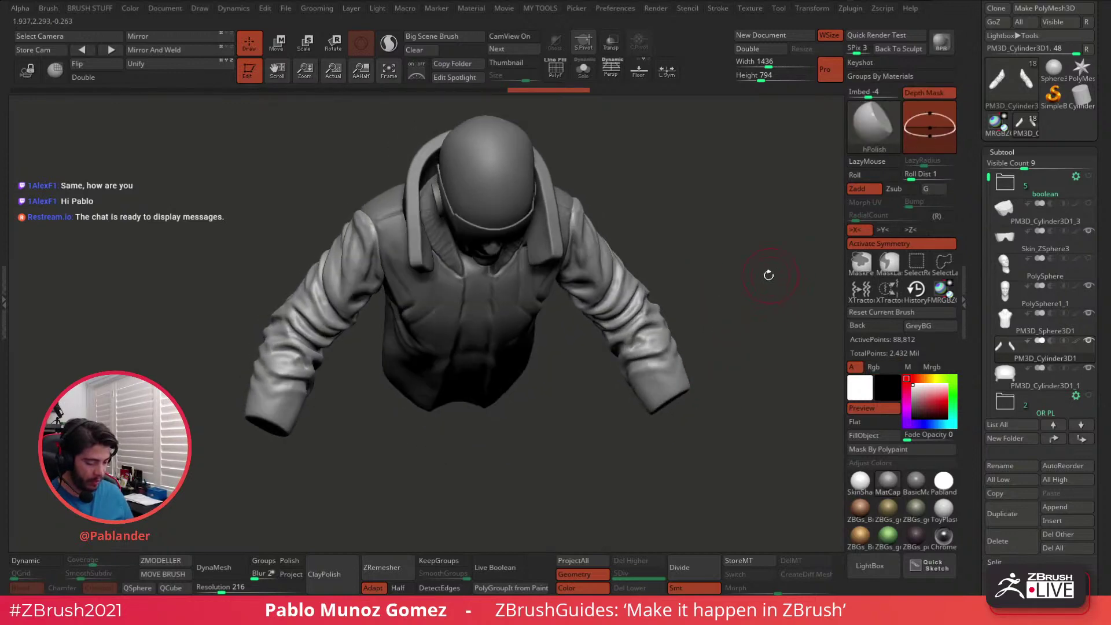
Slice both sleeve ends flat with a straight ClipCurve cut across the cuffs
left_click(885, 124, "ctrl+shift")
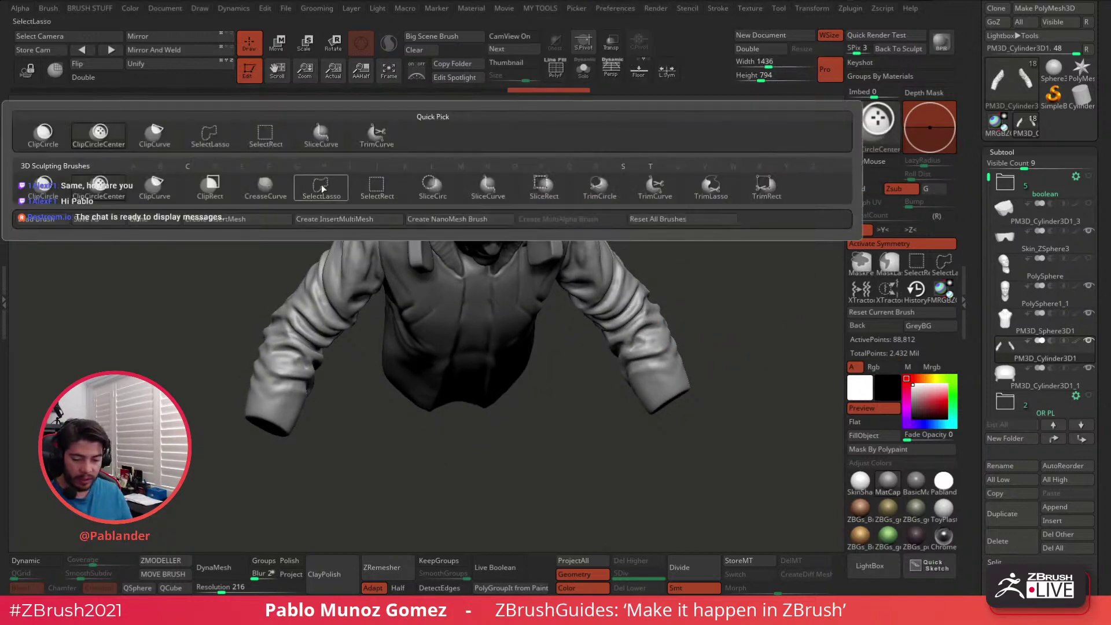
left_click(165, 149)
left_click_drag(710, 377, 630, 415, "ctrl+shift")
mouse_move(699, 419)
left_mouse_down()
mouse_move(691, 330)
mouse_move(699, 386)
left_mouse_up()
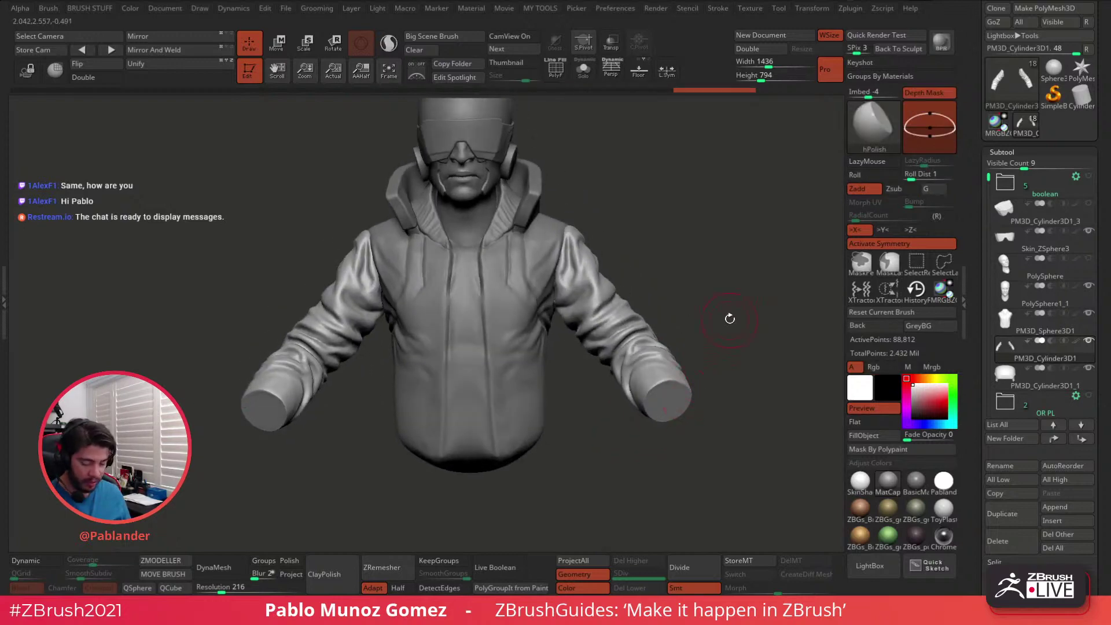
Remesh the sleeves with DynaMesh at a resolution of 336
left_click_drag(720, 288, 776, 383, "ctrl")
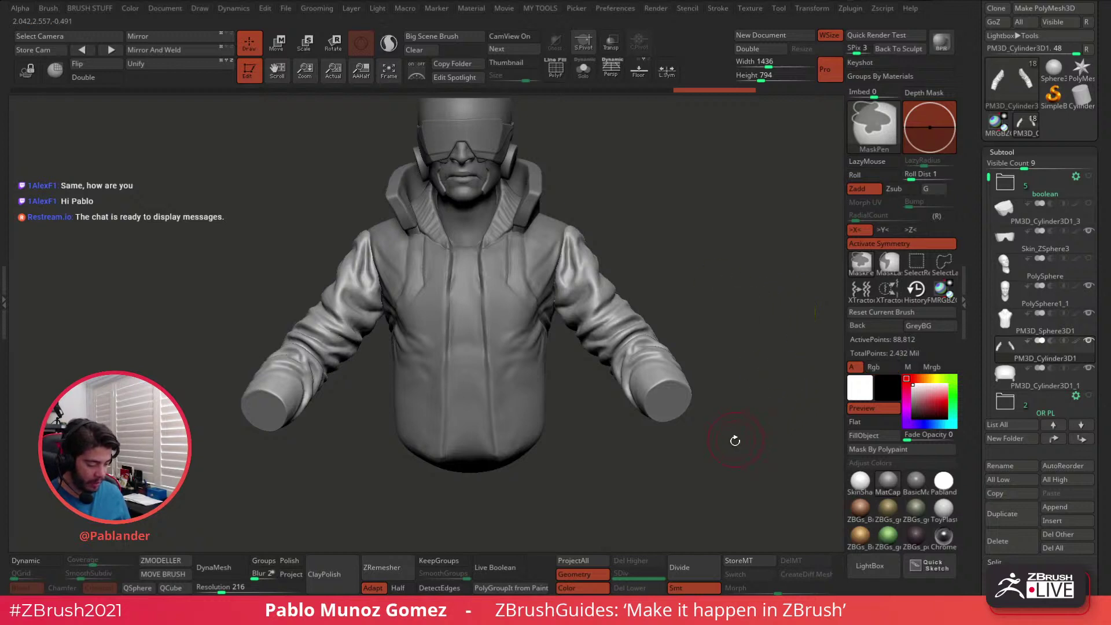
left_click(224, 567)
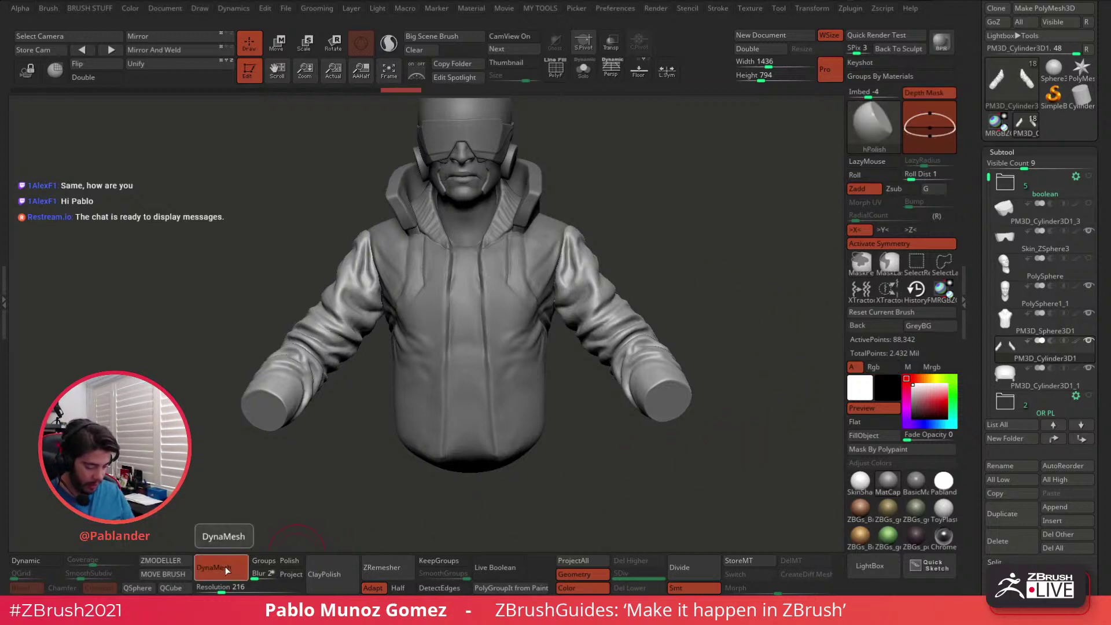
key("ctrl+z")
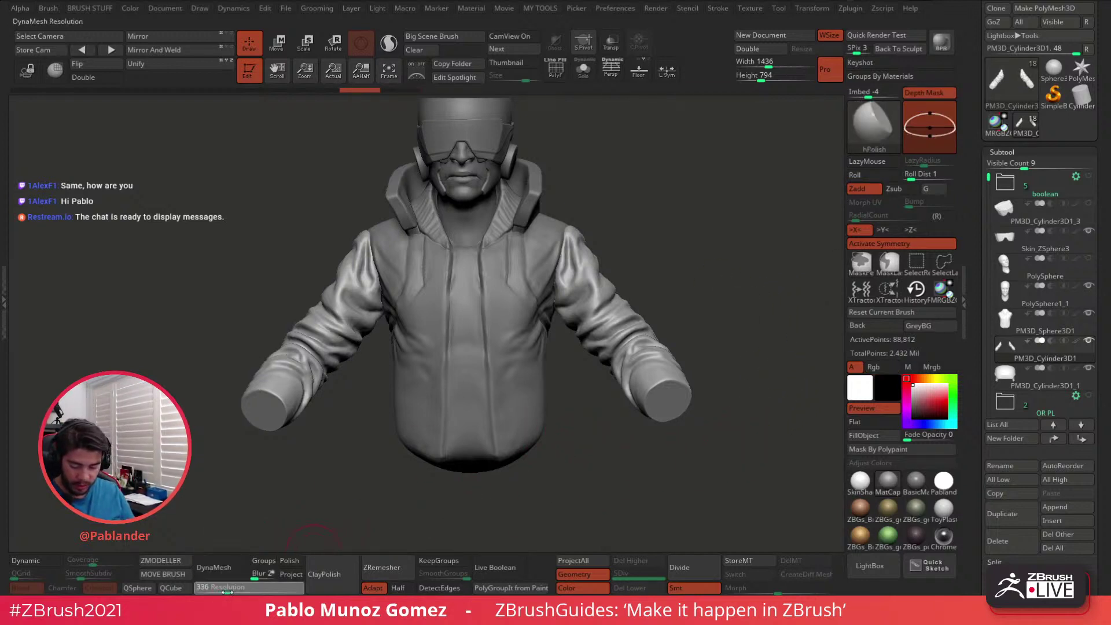
left_click(236, 564)
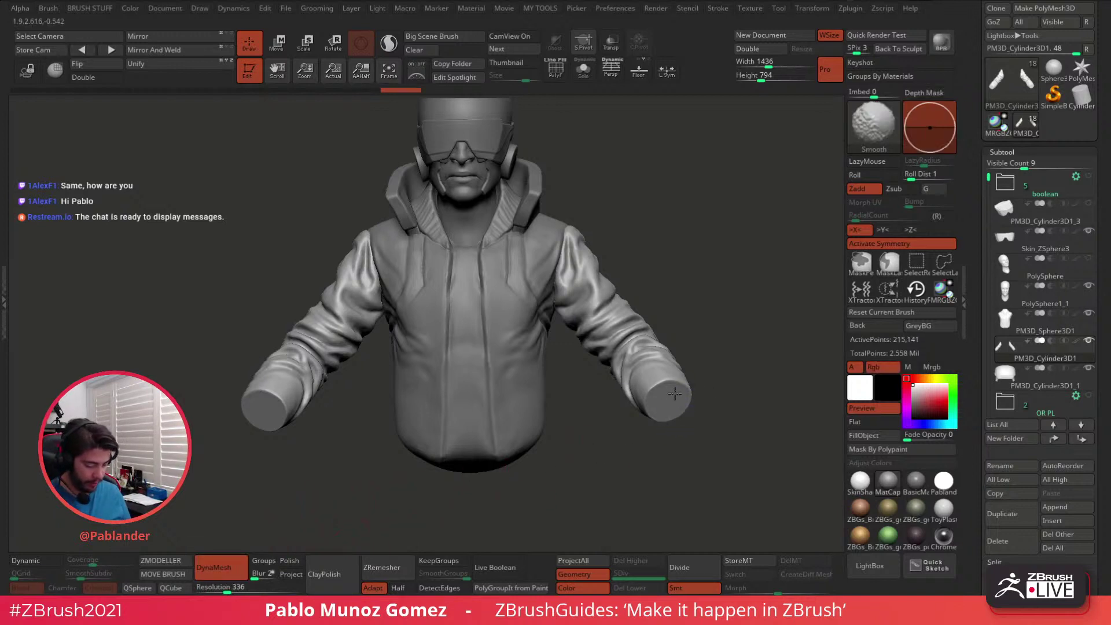
Polish and smooth the cut ends of both sleeves around the cuff rims
mouse_move(733, 329)
left_mouse_down()
mouse_move(731, 298)
mouse_move(716, 301)
left_mouse_up()
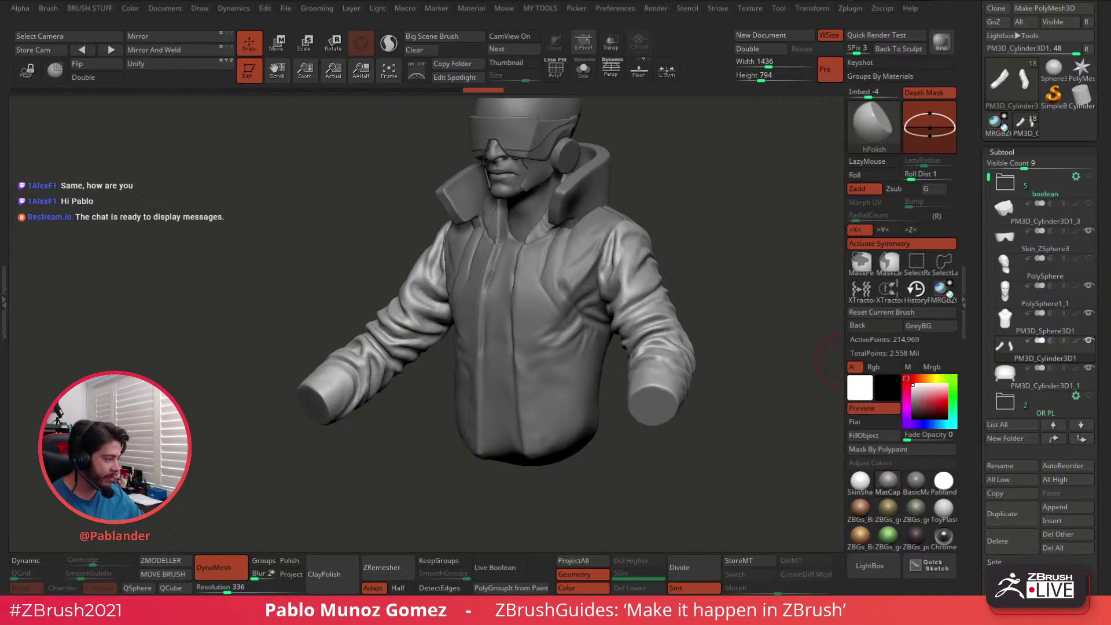
left_click_drag(735, 155, 709, 174)
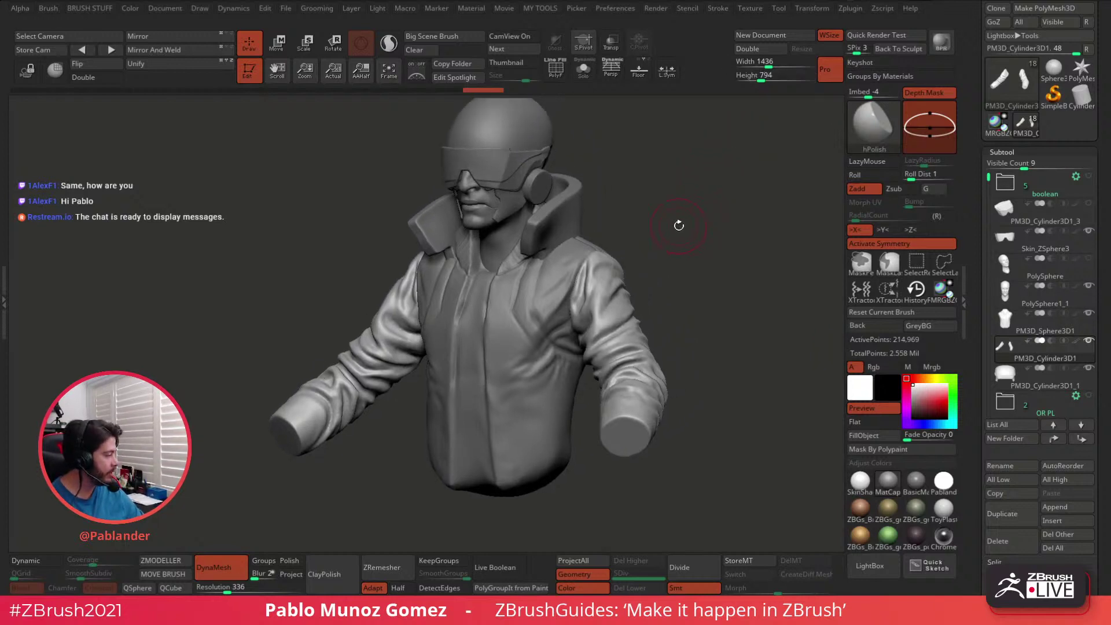
mouse_move(677, 223)
left_mouse_down("shift")
mouse_move(692, 238)
mouse_move(698, 228)
left_mouse_up("shift")
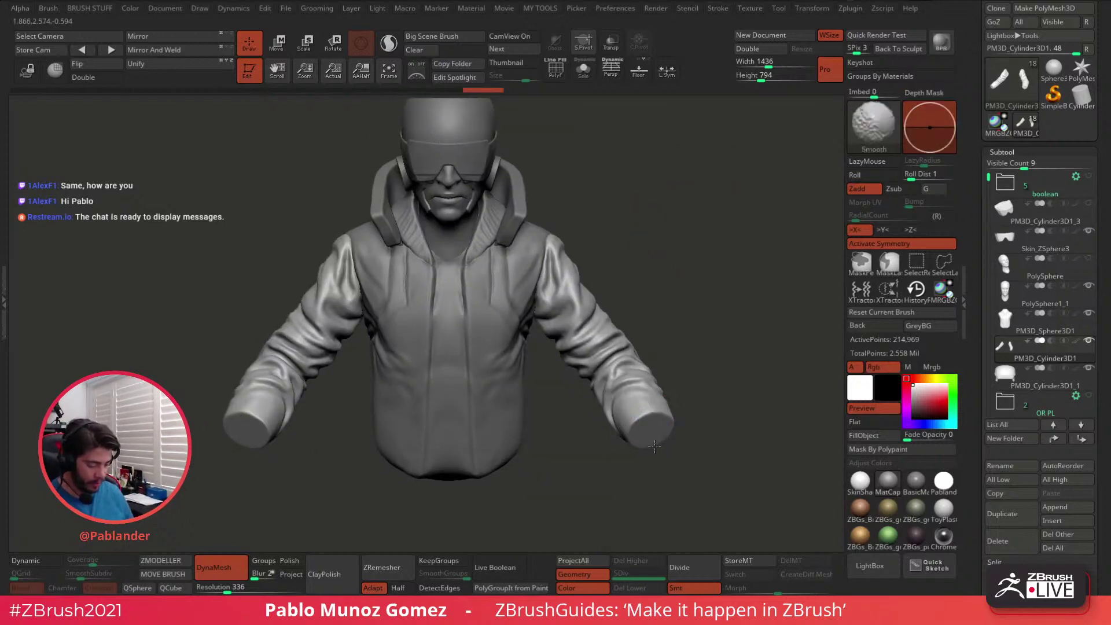
mouse_move(671, 430)
left_mouse_down()
mouse_move(677, 335)
mouse_move(680, 370)
mouse_move(656, 444)
mouse_move(650, 435)
left_mouse_up()
Adjust the shape of the cuffs symmetrically with the Move brush
key("b")
key("m")
key("v")
mouse_move(708, 320)
left_mouse_down("shift")
mouse_move(716, 419)
mouse_move(689, 402)
mouse_move(548, 446)
left_mouse_up("shift")
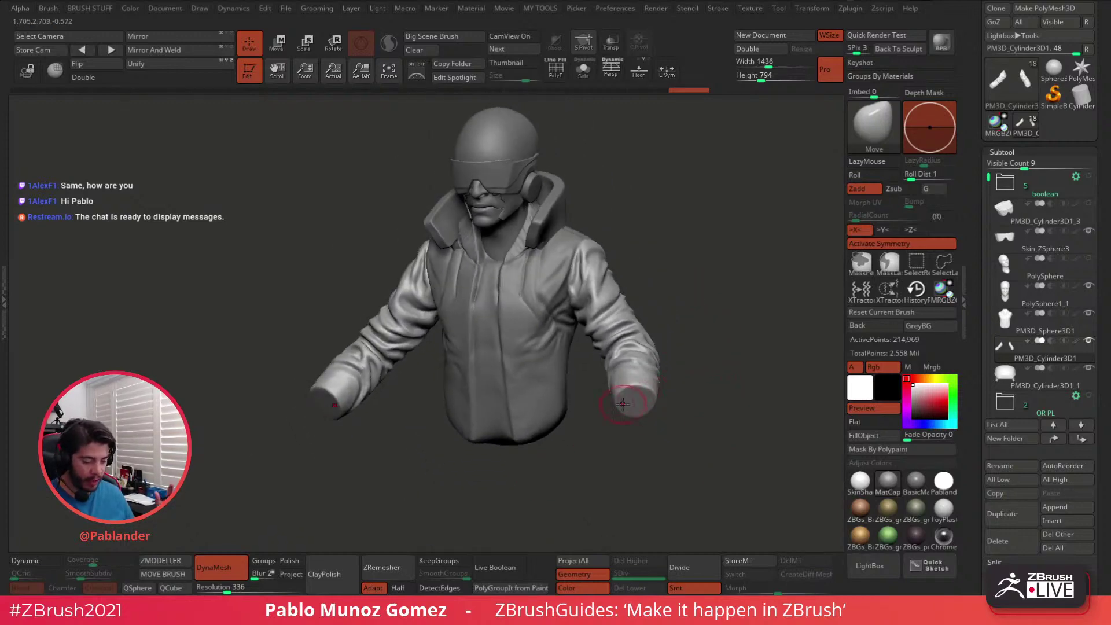
mouse_move(701, 276)
left_mouse_down()
mouse_move(706, 265)
mouse_move(704, 277)
left_mouse_up()
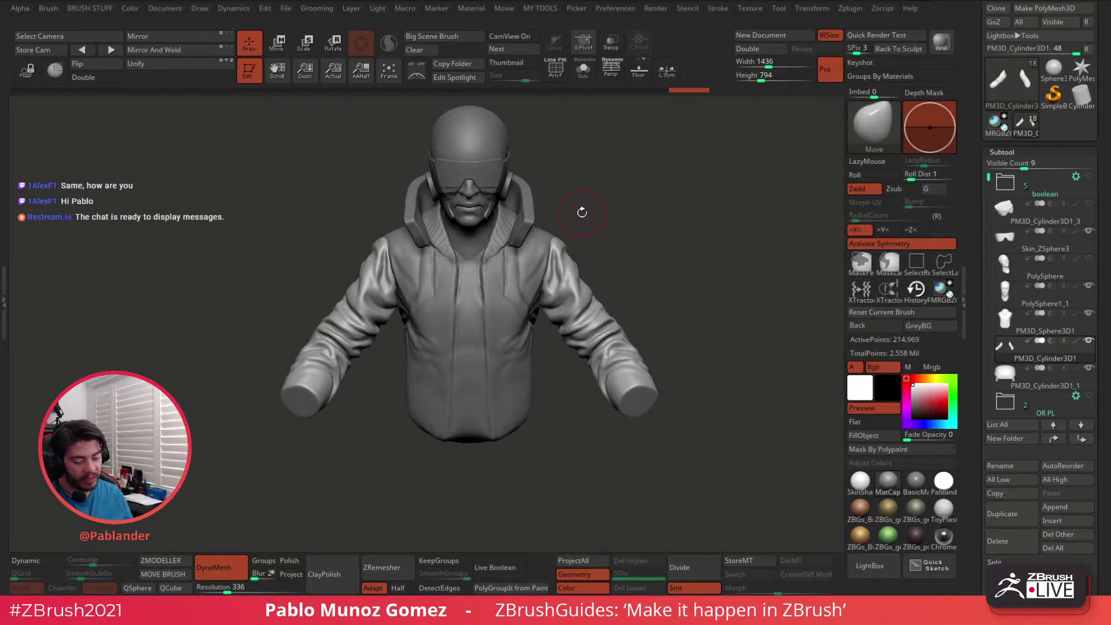
left_click_drag(684, 229, 668, 261)
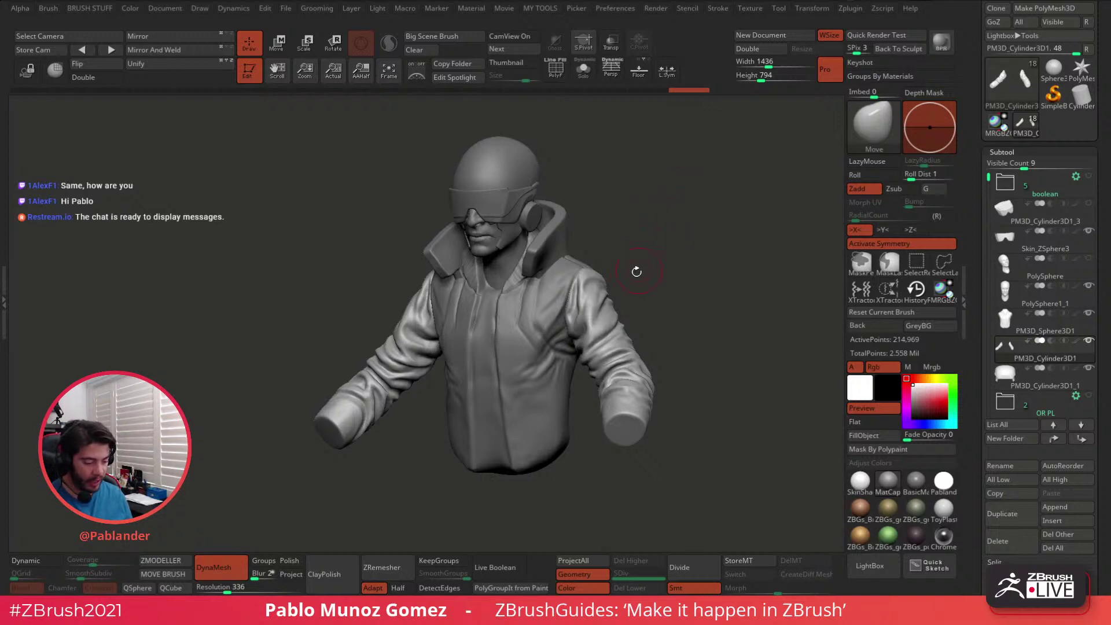
left_click_drag(635, 289, 629, 286, "alt")
Clip a small circle into the front of the upper sleeves just below the shoulder with ClipCircleCenter
key("b")
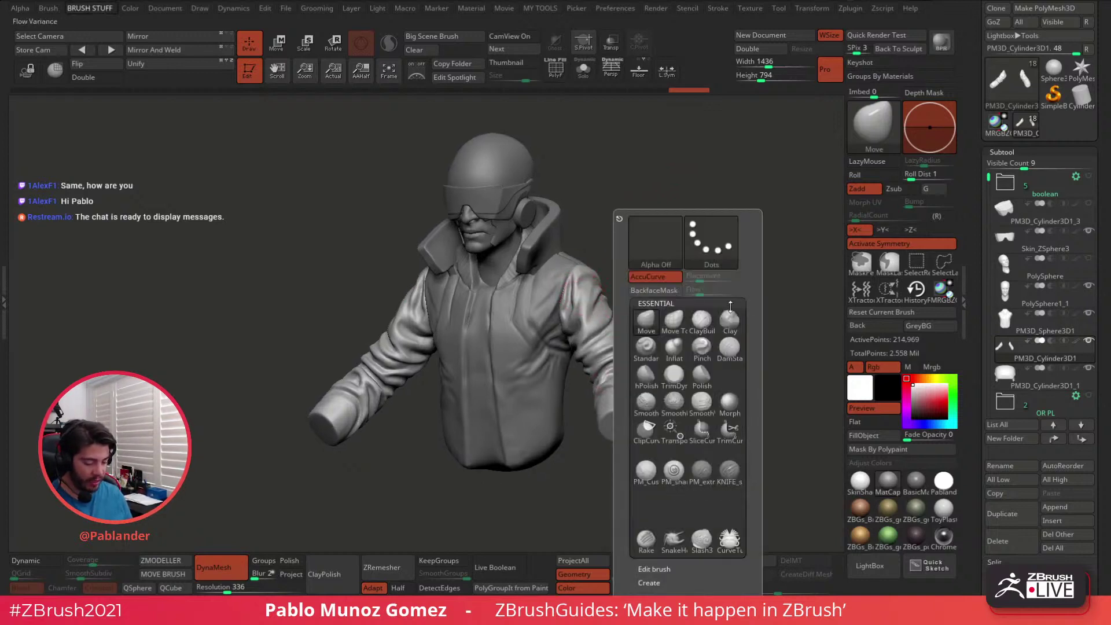
left_click(867, 126)
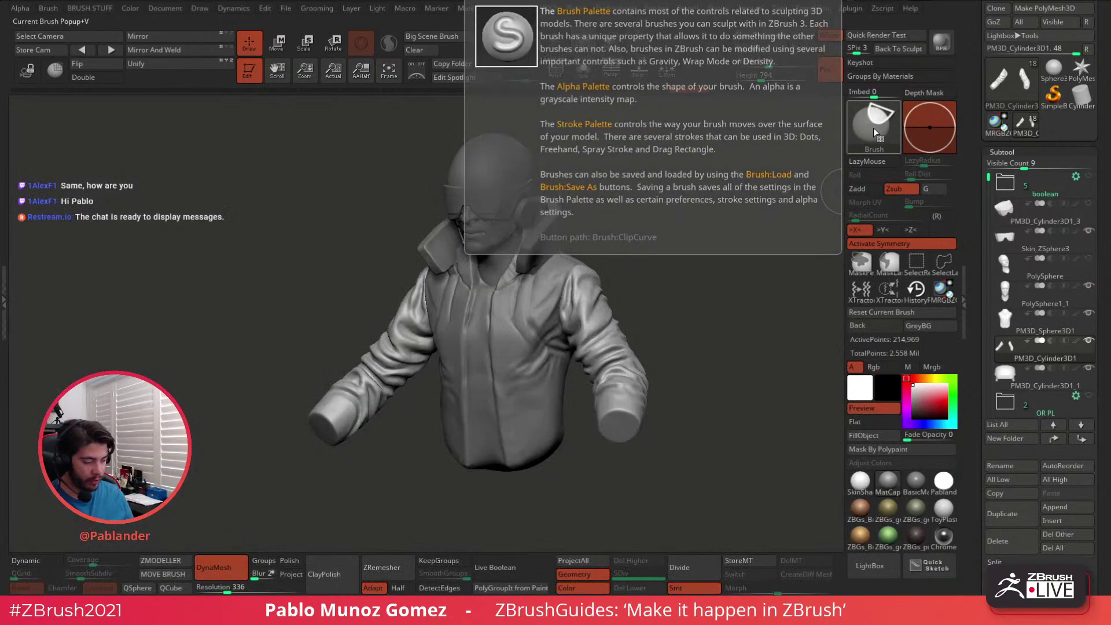
left_click(873, 129, "ctrl+shift")
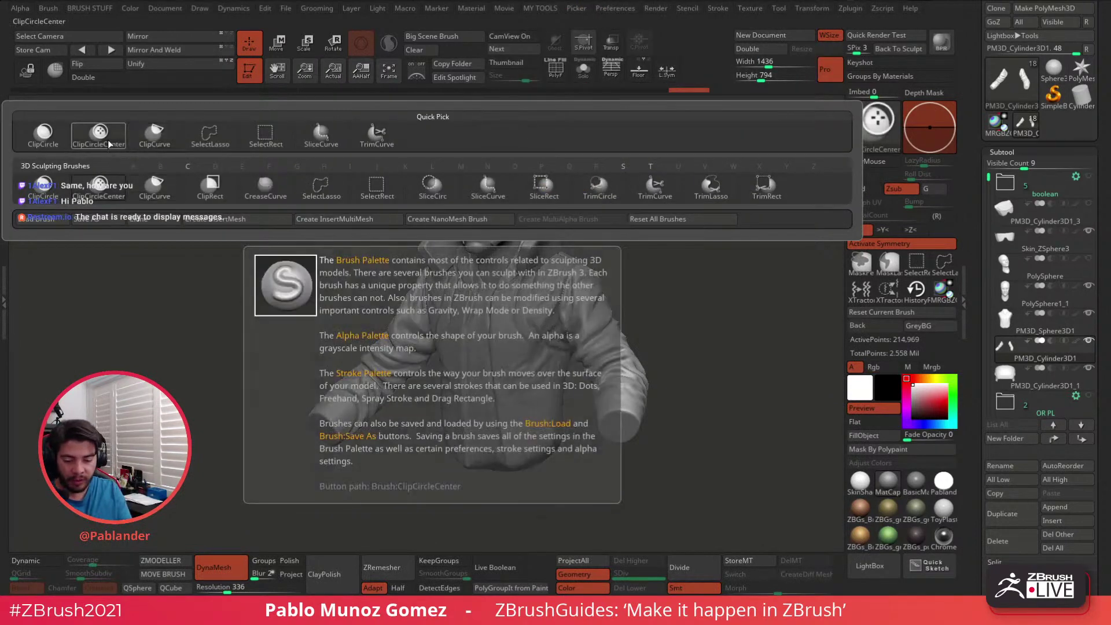
left_click(103, 141)
left_click_drag(664, 280, 700, 339)
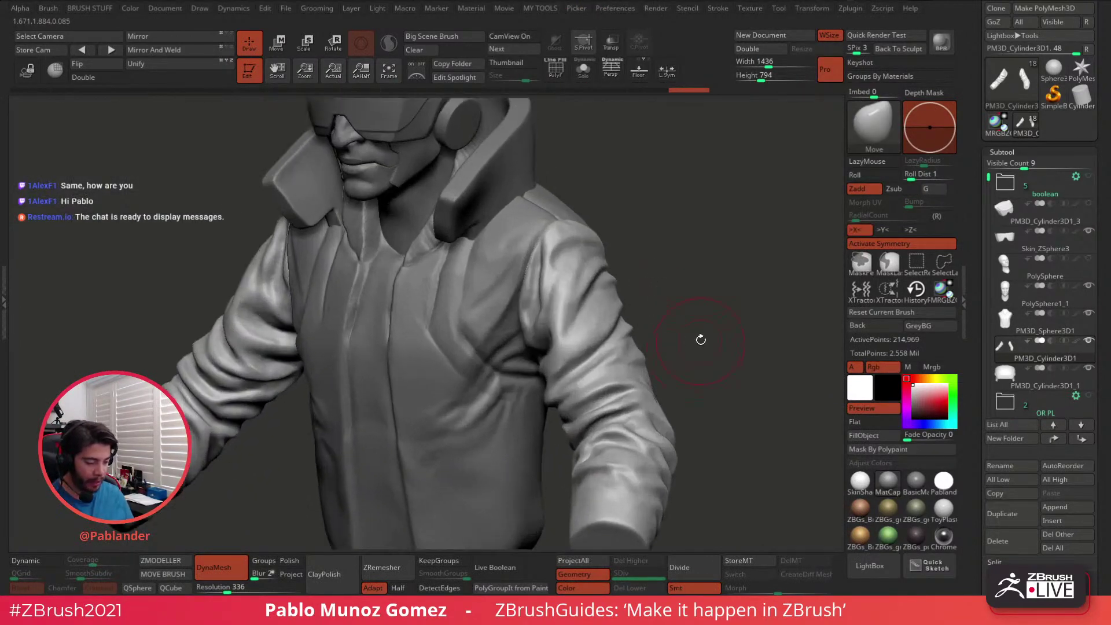
key("space")
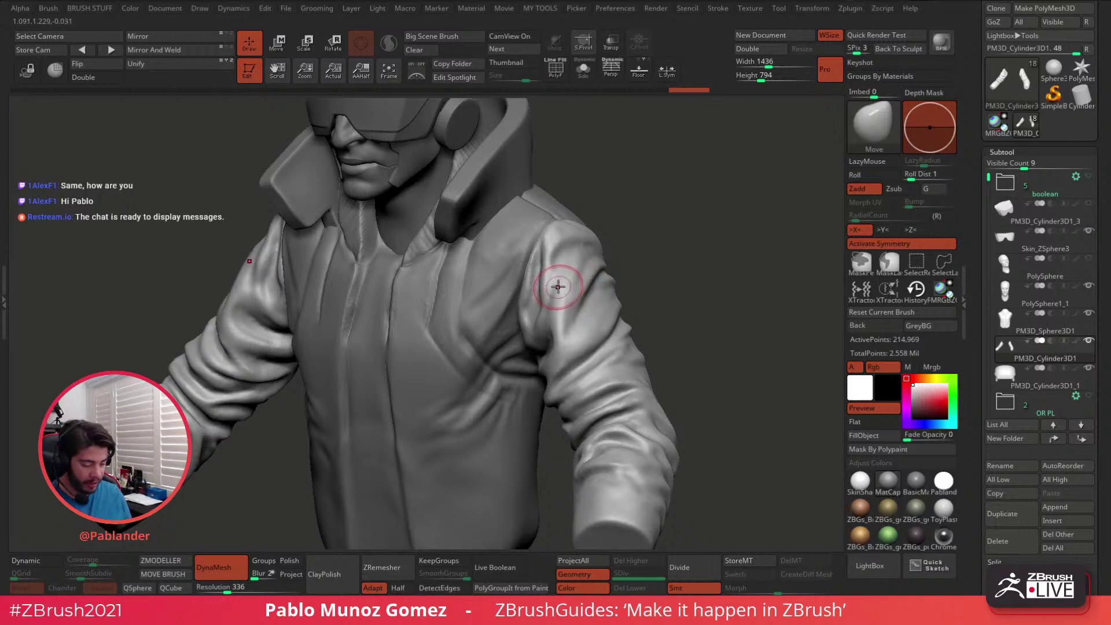
key("ctrl+shift")
left_click_drag(556, 283, 561, 290, "ctrl+shift")
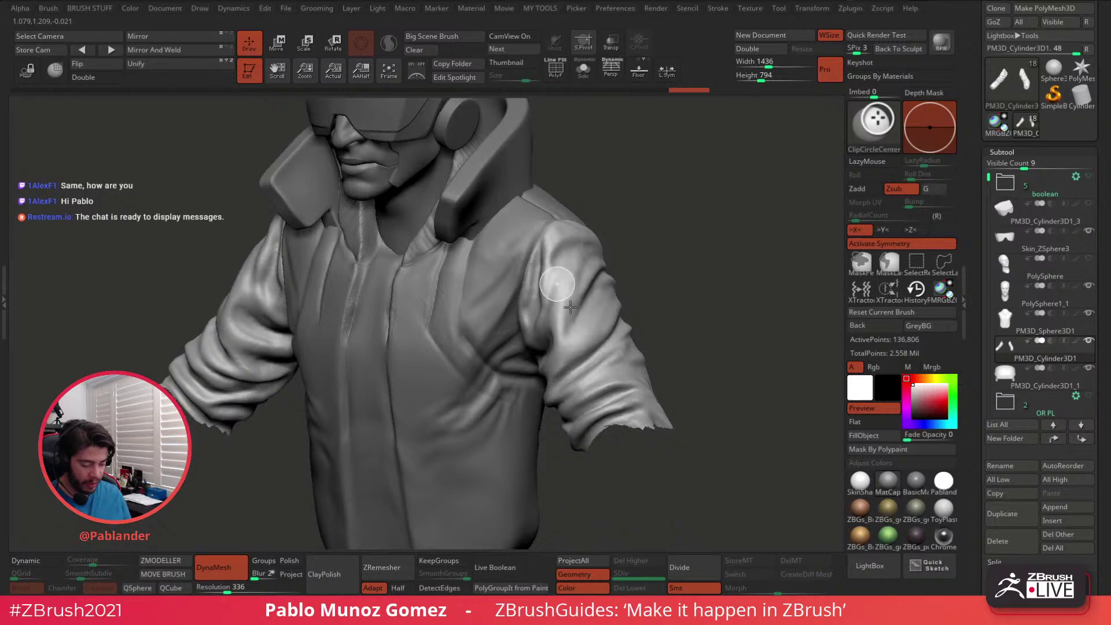
Undo the accidental removal of the forearm parts of both sleeves, keeping the circular shoulder clip
left_click_drag(570, 308, 570, 309, "ctrl+alt+shift")
key("ctrl+shift")
key("ctrl+z")
key("ctrl+z")
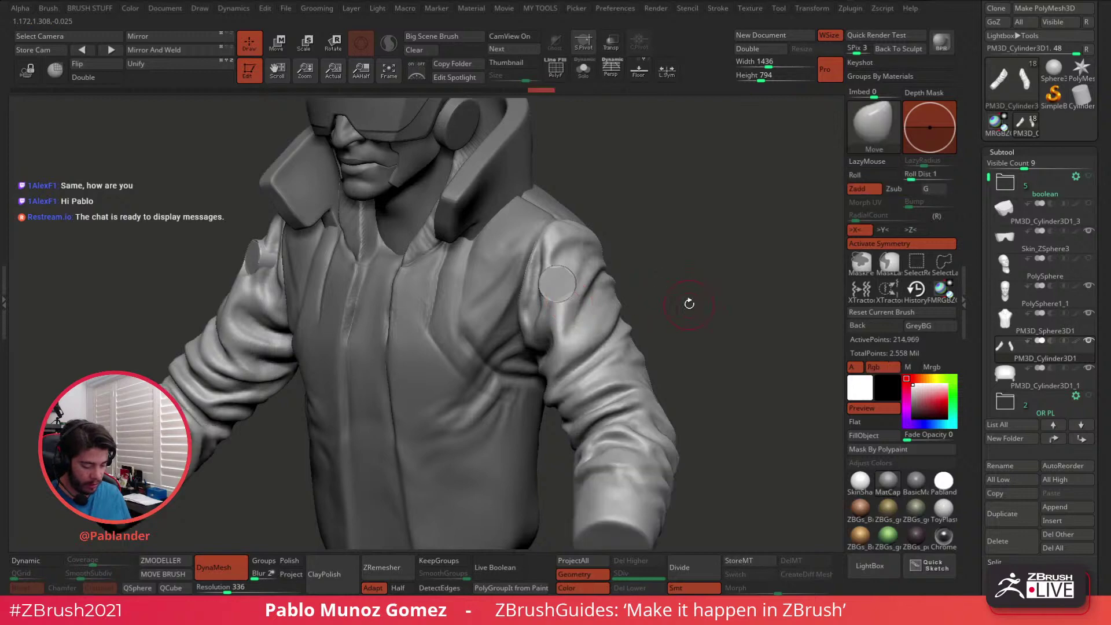
mouse_move(686, 302)
left_mouse_down()
mouse_move(630, 374)
mouse_move(665, 296)
left_mouse_up()
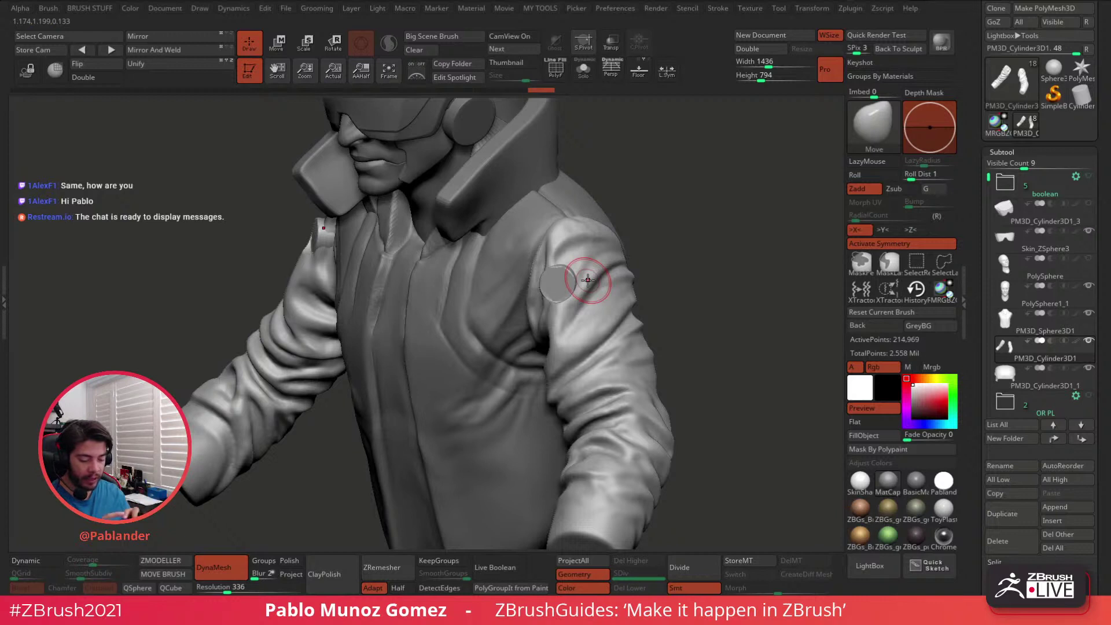
Try to clip a circle into the sleeves near the elbows with ClipCircleCenter, undoing each attempt
left_click_drag(670, 341, 622, 331, "alt")
key("ctrl+shift")
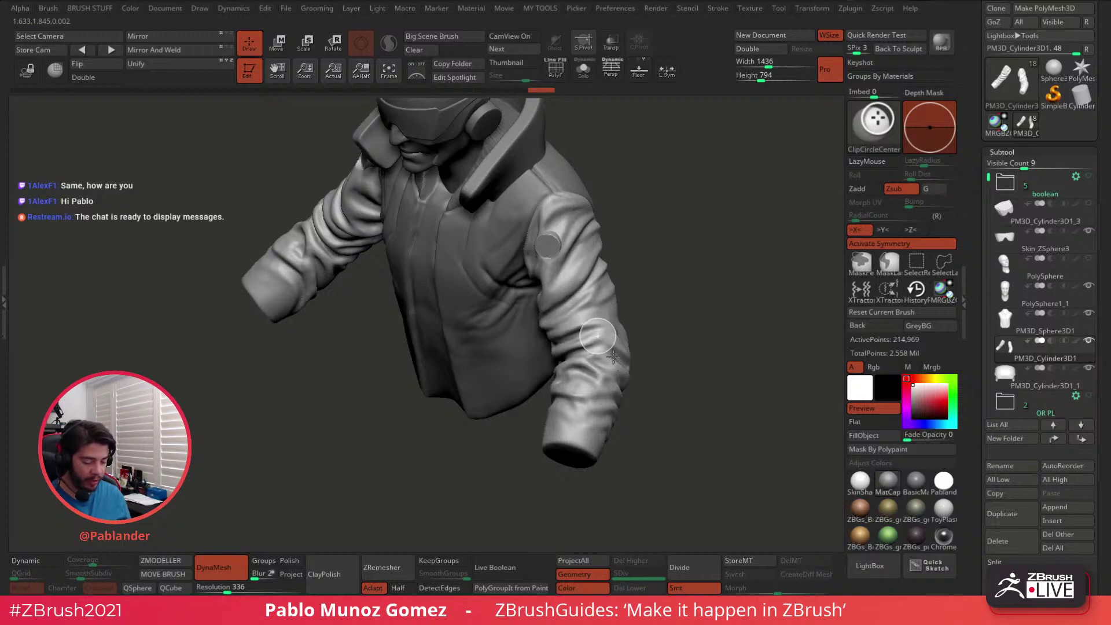
left_click_drag(614, 359, 646, 420, "ctrl+shift")
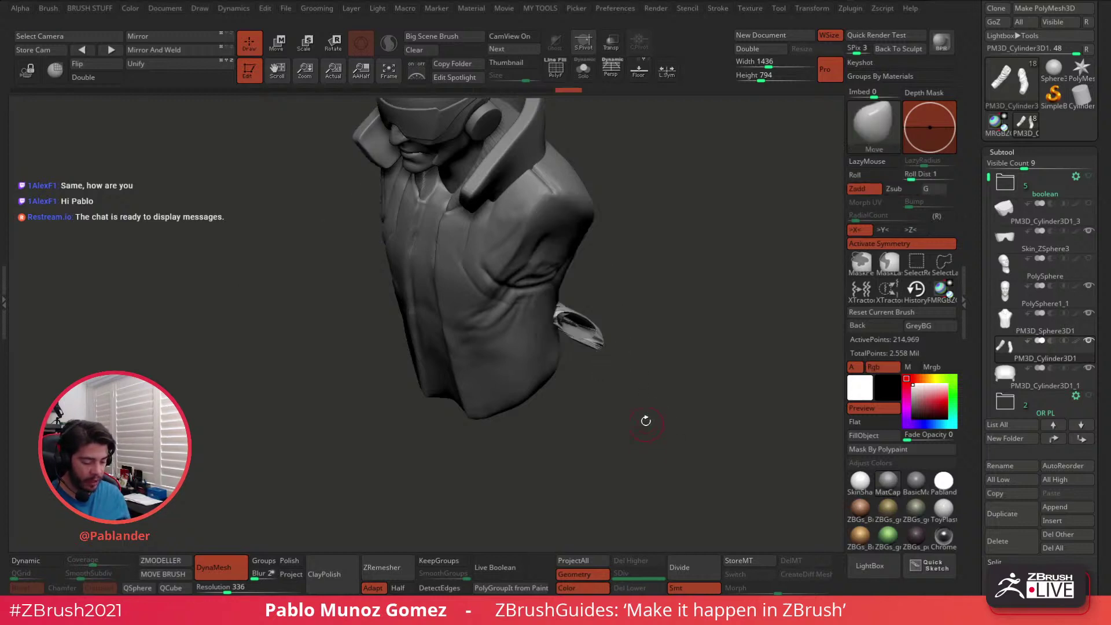
left_click_drag(650, 333, 600, 338)
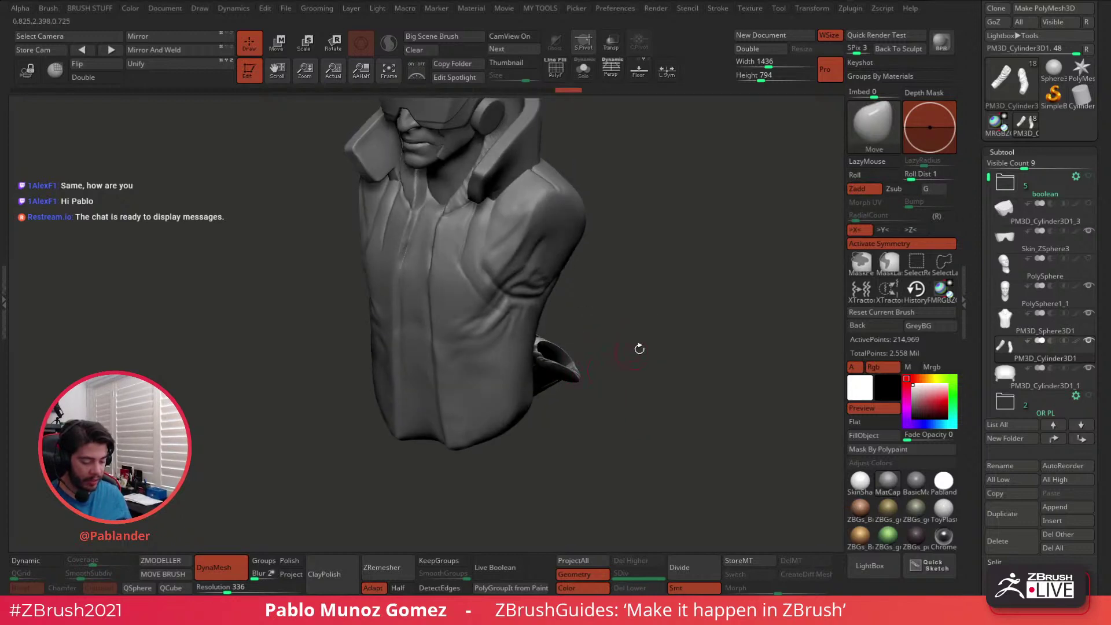
key("ctrl+z")
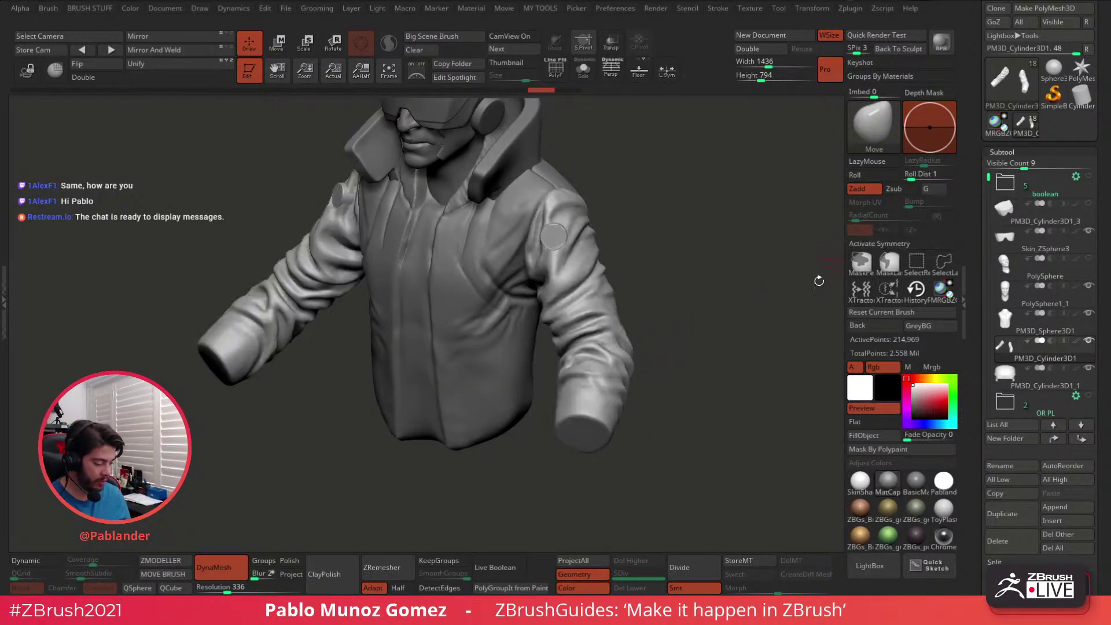
left_click_drag(603, 371, 604, 370, "ctrl+shift")
key("ctrl+z")
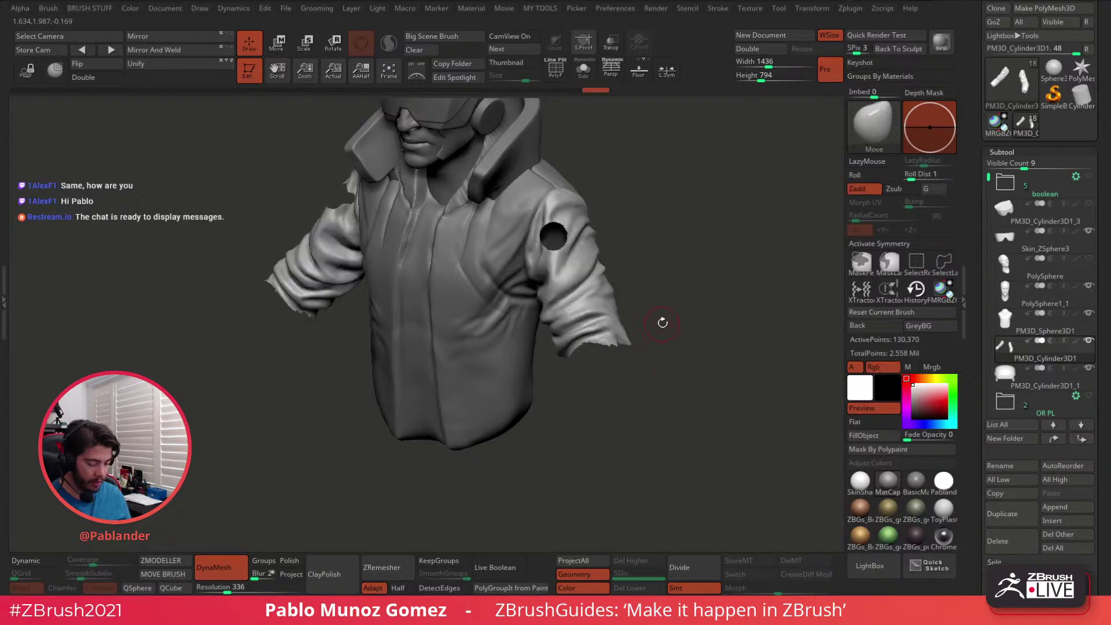
left_click(666, 311, "ctrl+shift")
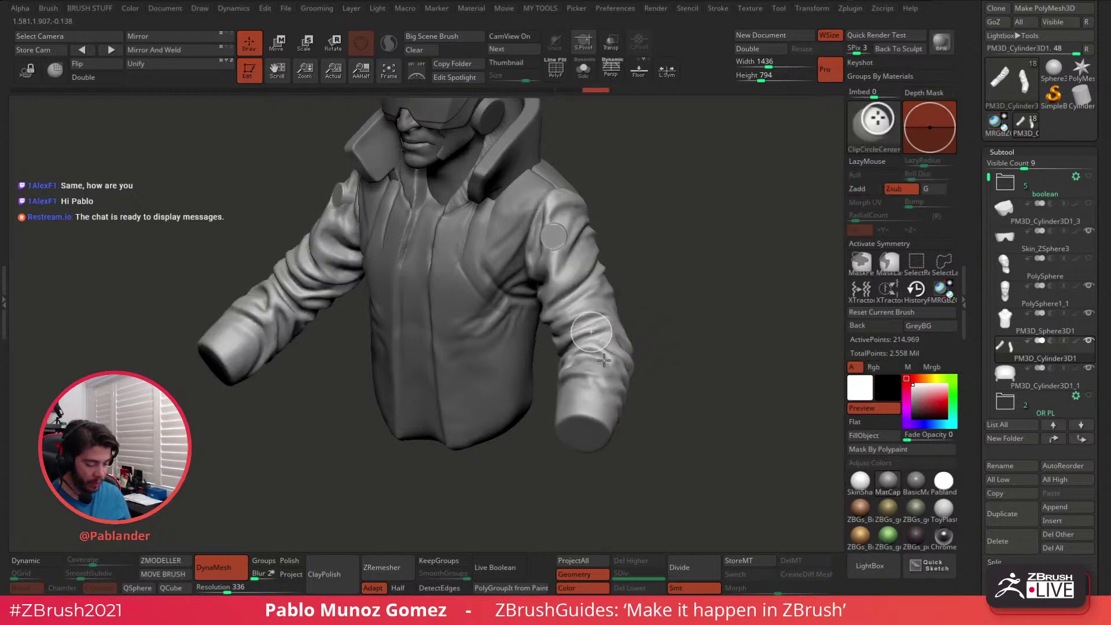
left_click_drag(603, 360, 604, 361, "ctrl+shift")
mouse_move(635, 402)
left_mouse_down()
mouse_move(615, 402)
mouse_move(646, 405)
left_mouse_up()
key("ctrl+z")
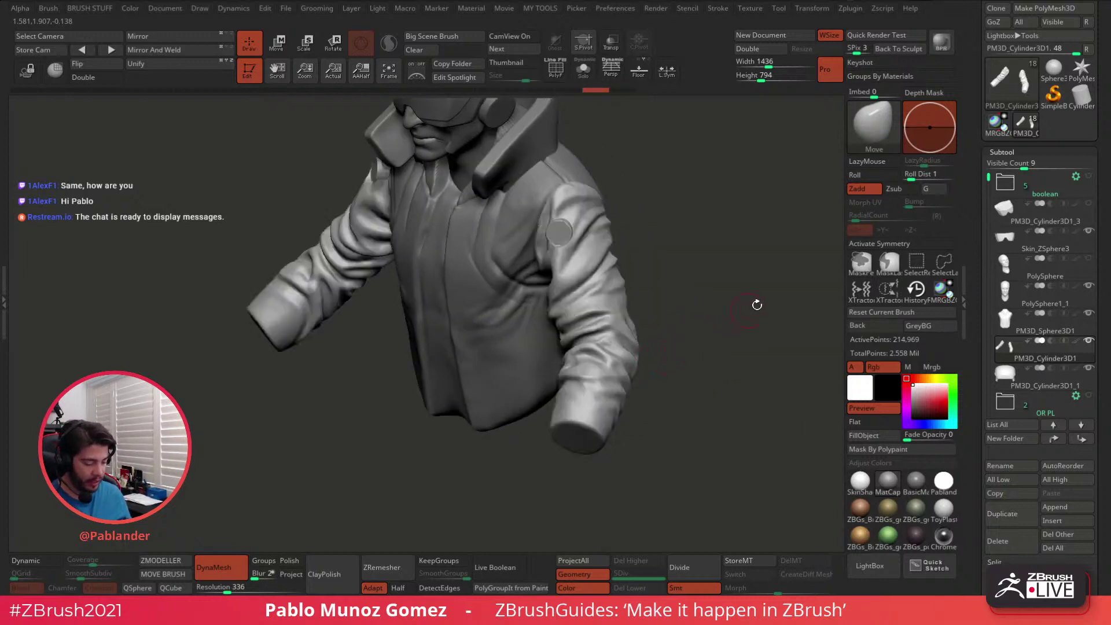
Activate symmetry across X and clip a second small circle into the outer side of the upper sleeves
left_click(879, 244)
left_click_drag(662, 236, 603, 231)
mouse_move(600, 230)
right_mouse_down()
mouse_move(624, 245)
mouse_move(581, 268)
mouse_move(646, 232)
mouse_move(578, 235)
right_mouse_up()
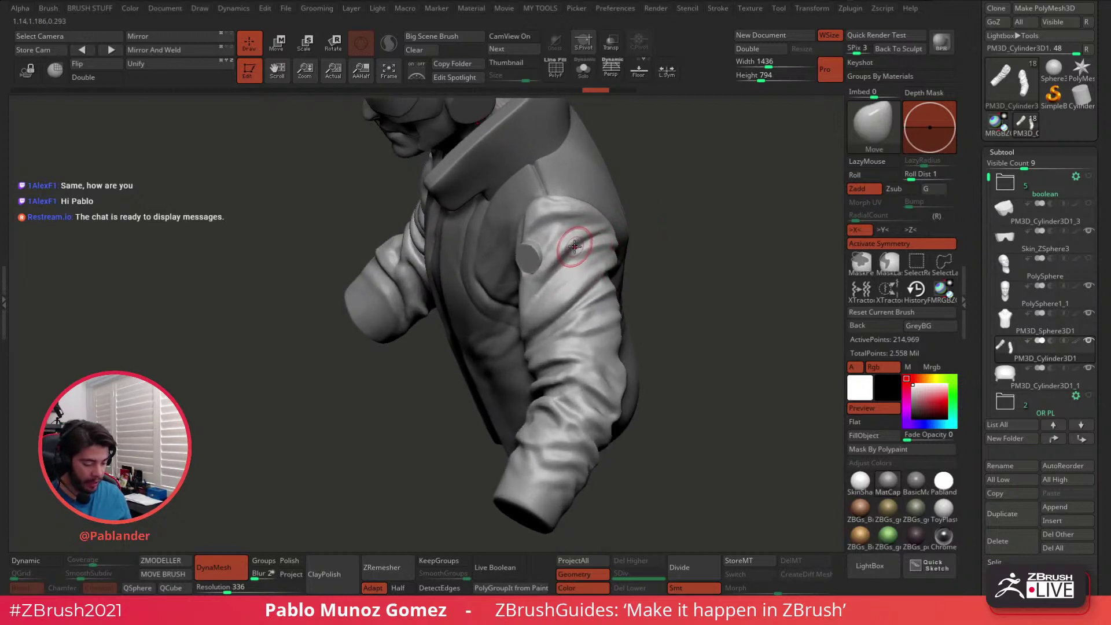
key("ctrl+shift")
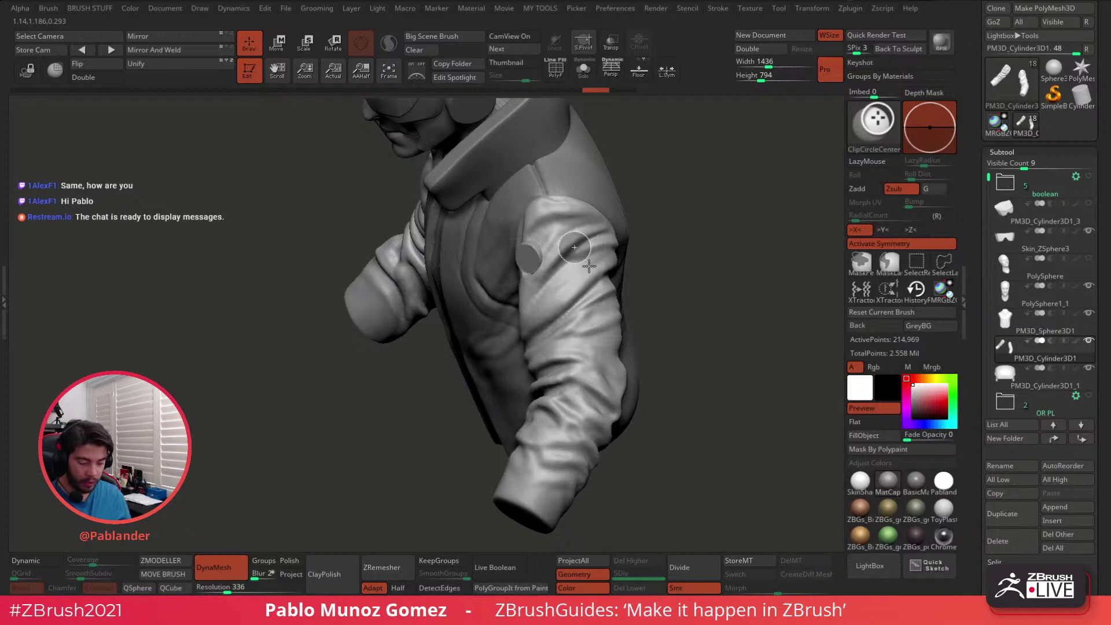
left_click_drag(588, 267, 590, 267, "ctrl+shift")
Clip two more small circles below the first pair on the upper sleeves with ClipCircleCenter
mouse_move(648, 273)
right_mouse_down()
mouse_move(578, 260)
mouse_move(609, 274)
mouse_move(579, 284)
mouse_move(569, 310)
mouse_move(546, 296)
mouse_move(558, 293)
right_mouse_up()
key("ctrl+shift")
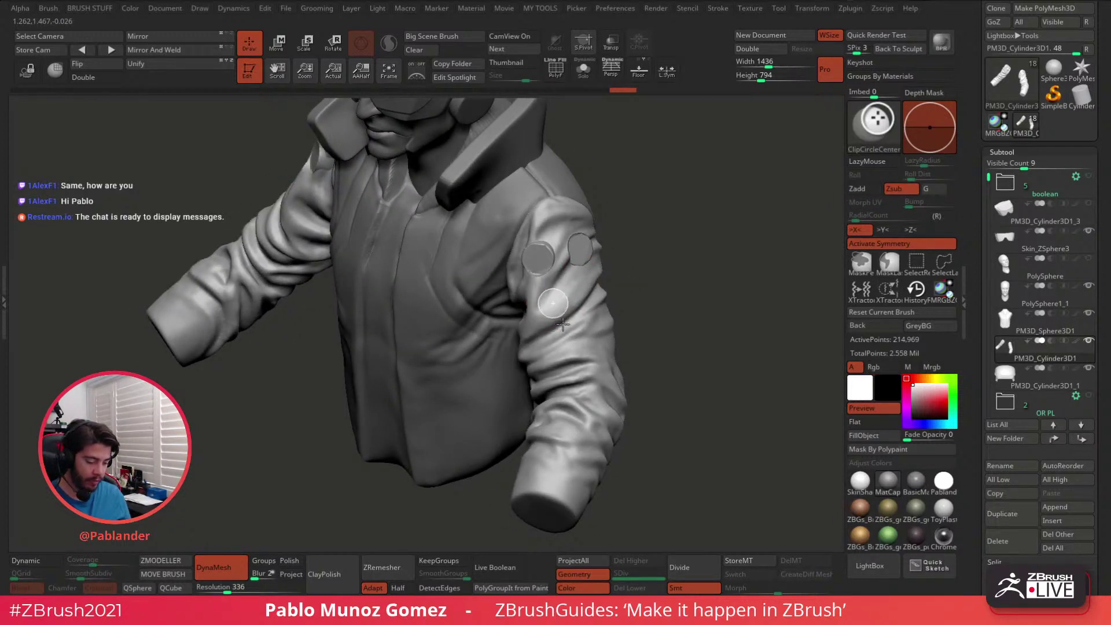
left_click_drag(562, 324, 563, 324, "ctrl+alt+shift")
right_click_drag(570, 324, 651, 292)
key("ctrl+shift")
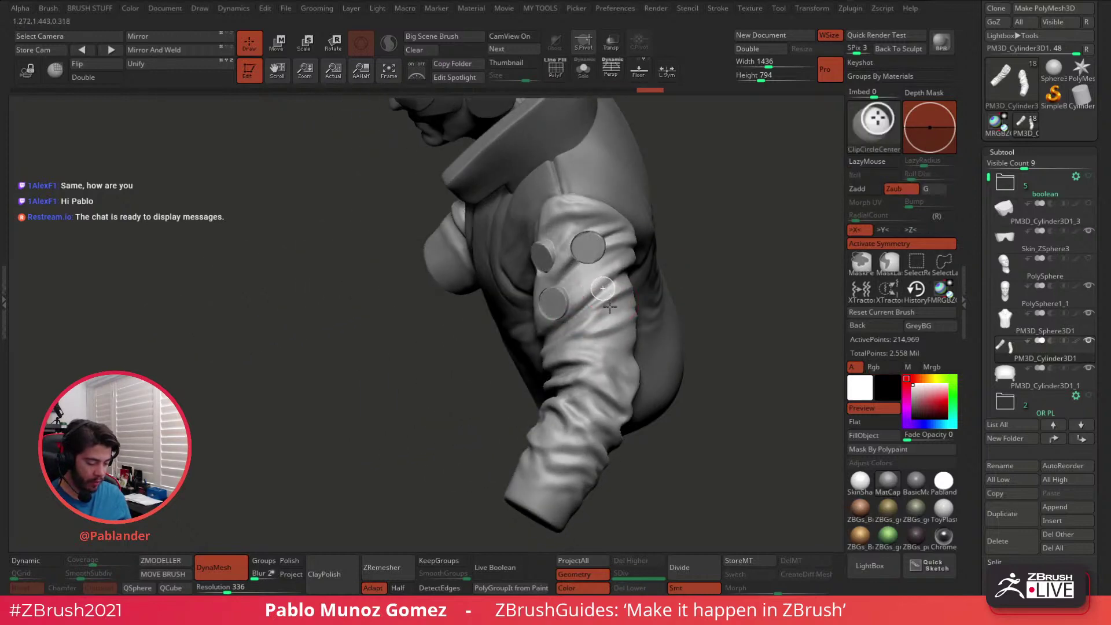
left_click_drag(609, 306, 612, 313, "ctrl+alt+shift")
mouse_move(618, 311)
right_mouse_down()
mouse_move(573, 298)
mouse_move(639, 278)
mouse_move(654, 301)
mouse_move(671, 295)
right_mouse_up()
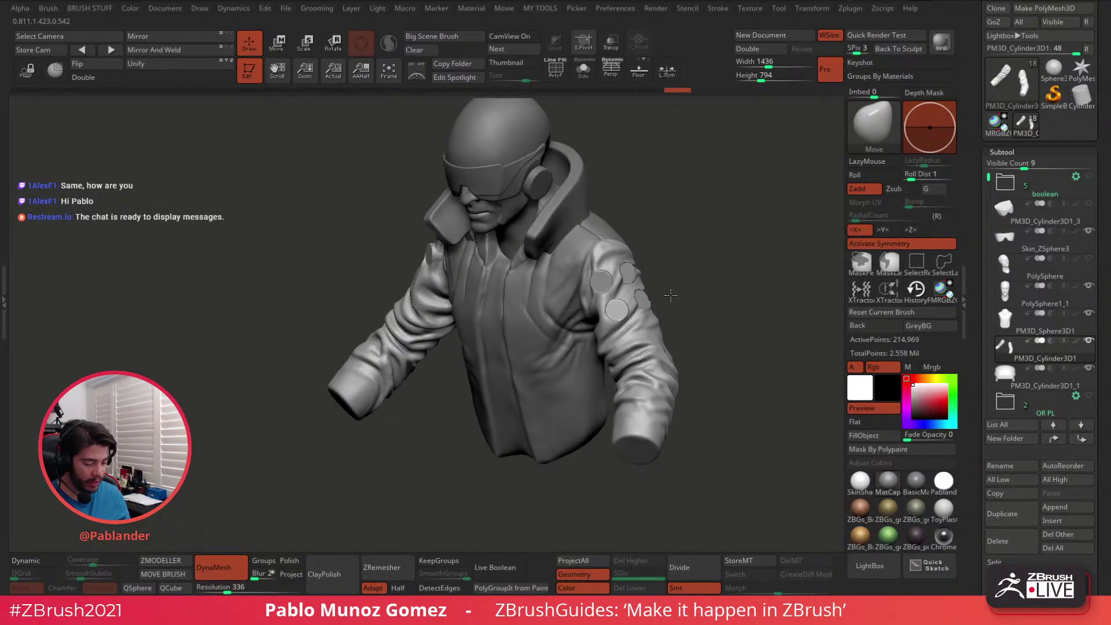
Remesh the sleeves with DynaMesh and smooth the surface around the circular clips
mouse_move(670, 295)
right_mouse_down("ctrl")
mouse_move(715, 281)
mouse_move(688, 297)
right_mouse_up("ctrl")
mouse_move(638, 262)
left_mouse_down("ctrl")
mouse_move(664, 320)
mouse_move(687, 324)
left_mouse_up("ctrl")
mouse_move(642, 285)
right_mouse_down("ctrl")
mouse_move(659, 300)
mouse_move(571, 339)
right_mouse_up("ctrl")
key("shift")
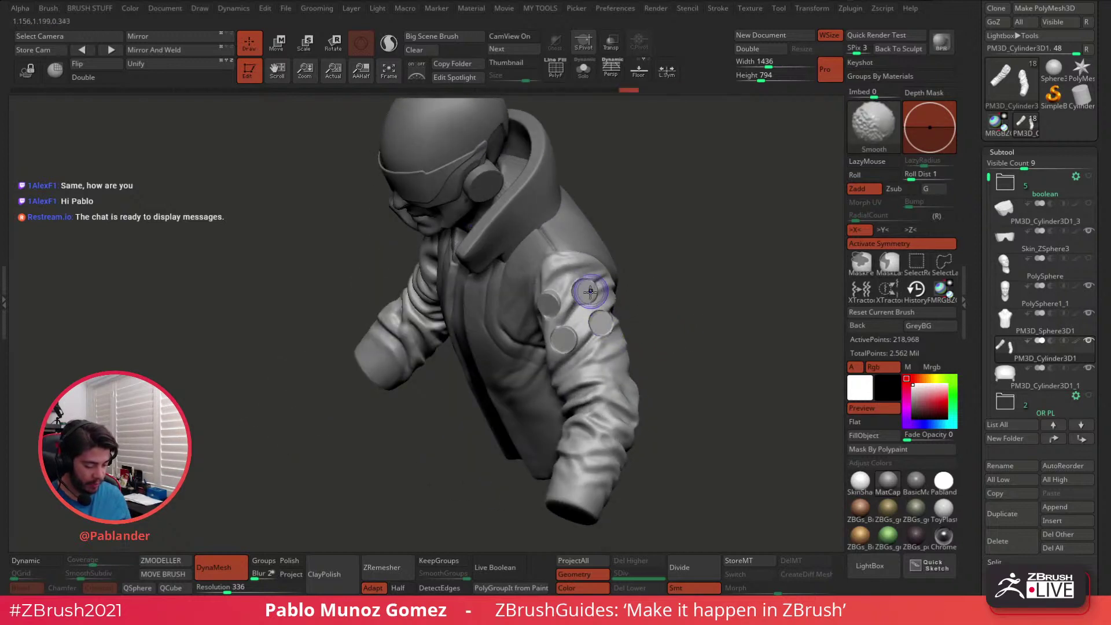
mouse_move(589, 296)
left_mouse_down("shift")
mouse_move(592, 286)
mouse_move(569, 290)
mouse_move(554, 317)
mouse_move(571, 338)
left_mouse_up("shift")
mouse_move(586, 282)
left_mouse_down("shift")
mouse_move(573, 293)
mouse_move(602, 322)
left_mouse_up("shift")
mouse_move(664, 259)
left_mouse_down("ctrl")
mouse_move(700, 321)
mouse_move(584, 298)
mouse_move(685, 314)
mouse_move(707, 300)
mouse_move(677, 294)
mouse_move(687, 329)
mouse_move(713, 318)
mouse_move(684, 306)
mouse_move(691, 329)
left_mouse_up("ctrl")
Build up the folds above and between the sleeve circles with the Clay brush and smooth them
key("space")
left_click(689, 322)
left_click_drag(665, 239, 659, 258)
key("space")
left_click_drag(590, 247, 584, 247)
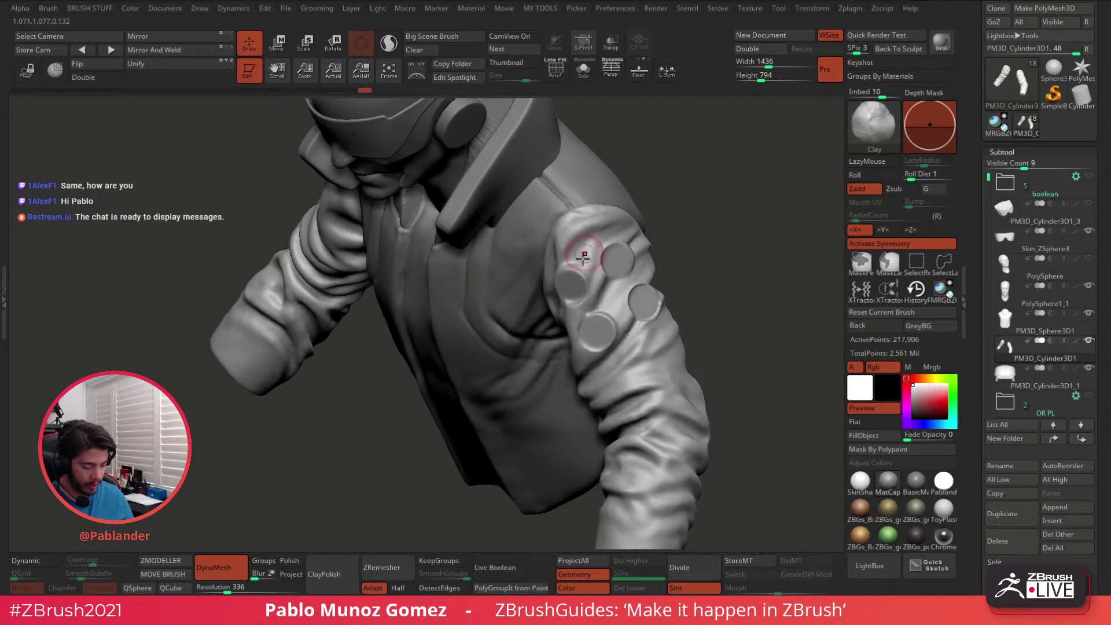
key("space")
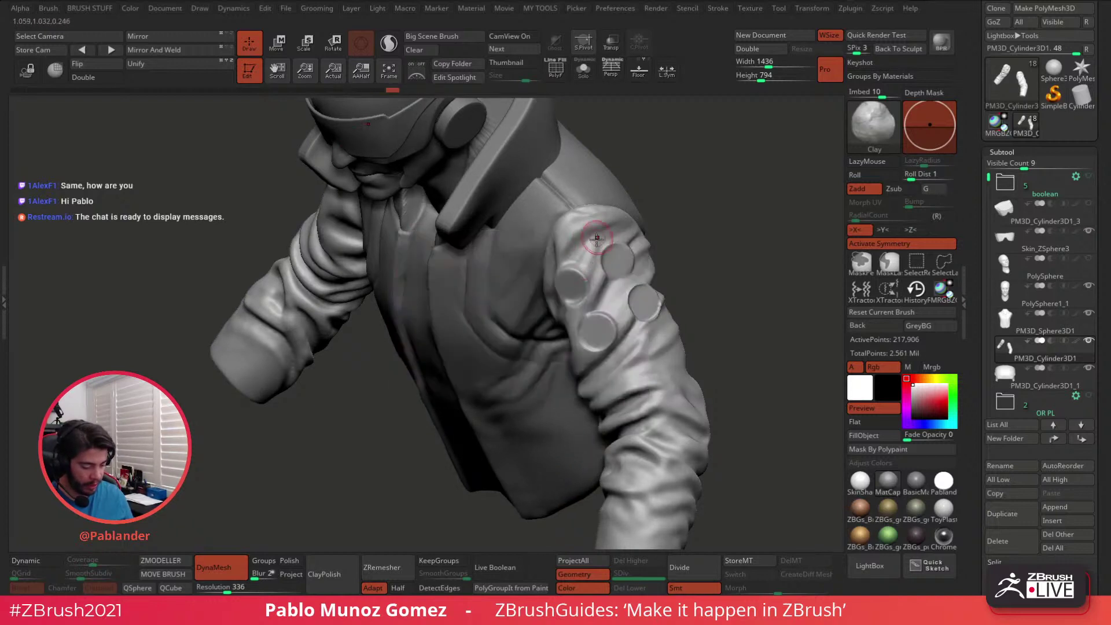
key("shift")
mouse_move(591, 256)
left_mouse_down("shift")
mouse_move(571, 263)
mouse_move(598, 236)
mouse_move(626, 235)
mouse_move(622, 243)
left_mouse_up("shift")
left_click_drag(621, 306, 615, 314)
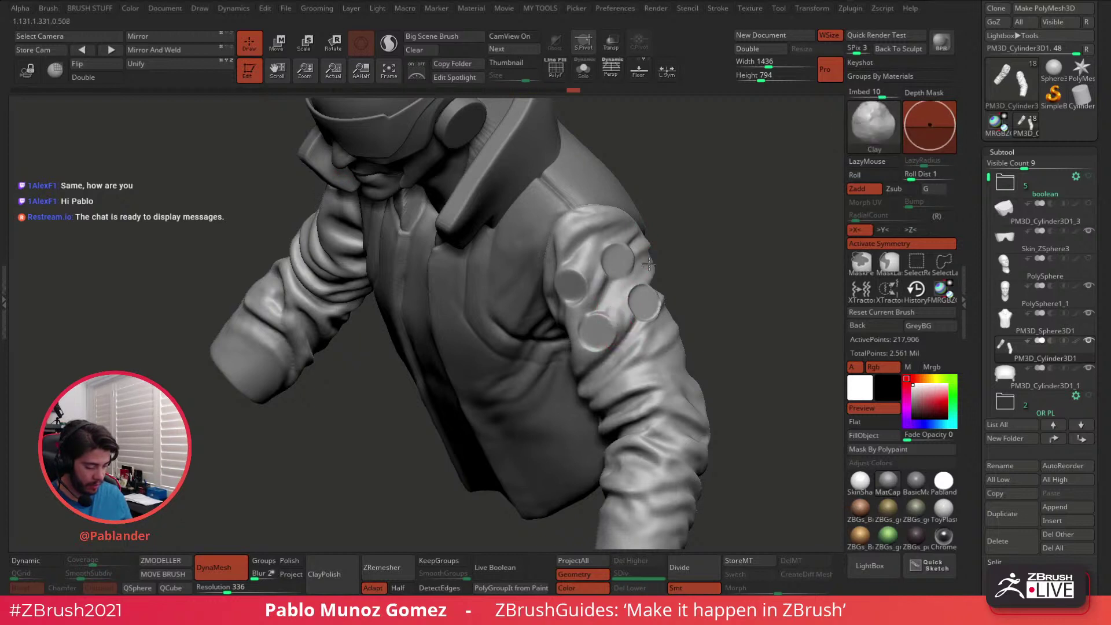
Sculpt the fabric around the outer circles with the Clay brush and remesh the sleeves with DynaMesh
right_click_drag(648, 264, 641, 262)
mouse_move(630, 295)
left_mouse_down()
mouse_move(603, 300)
mouse_move(655, 266)
mouse_move(636, 258)
left_mouse_up()
right_click_drag(642, 251, 613, 252)
mouse_move(644, 249)
left_mouse_down()
mouse_move(629, 264)
mouse_move(636, 242)
left_mouse_up()
mouse_move(634, 242)
left_mouse_down()
mouse_move(637, 223)
mouse_move(624, 233)
mouse_move(649, 253)
mouse_move(648, 315)
left_mouse_up()
left_click_drag(760, 178, 767, 201, "ctrl")
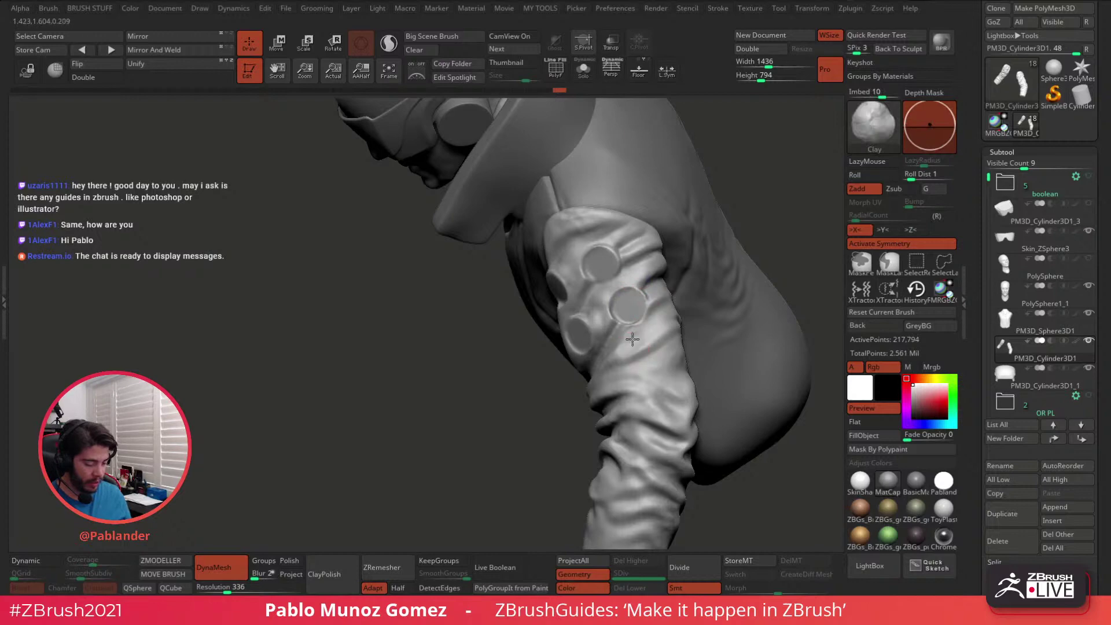
right_click_drag(646, 360, 700, 351)
right_click_drag(595, 372, 560, 390, "shift")
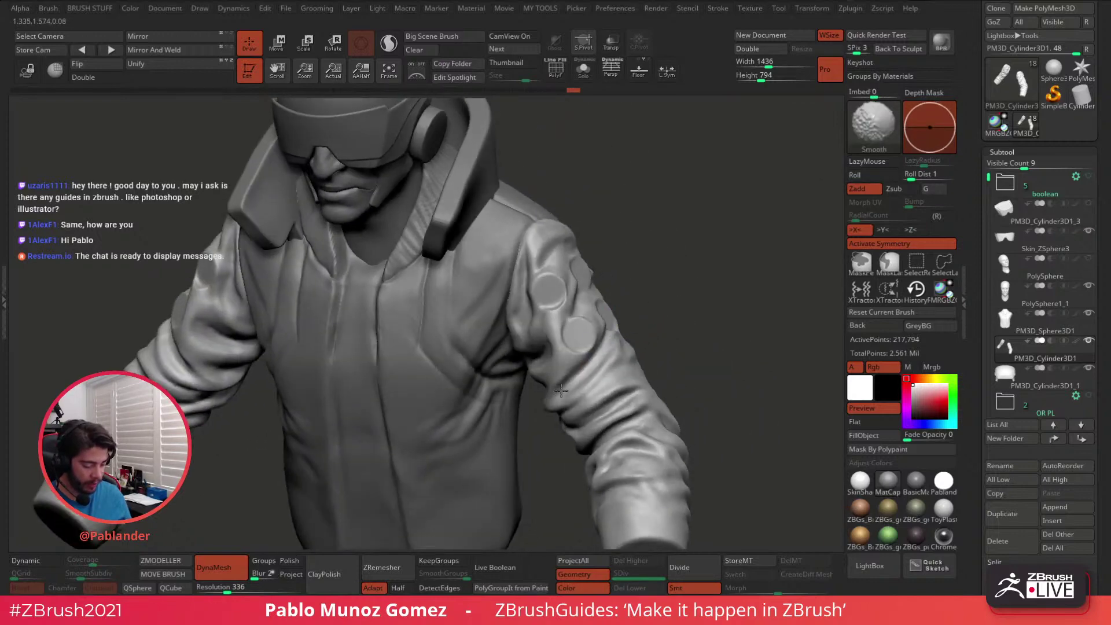
mouse_move(680, 286)
right_mouse_down("ctrl")
mouse_move(659, 285)
mouse_move(696, 241)
mouse_move(693, 282)
mouse_move(648, 298)
right_mouse_up("ctrl")
right_click_drag(689, 268, 681, 265)
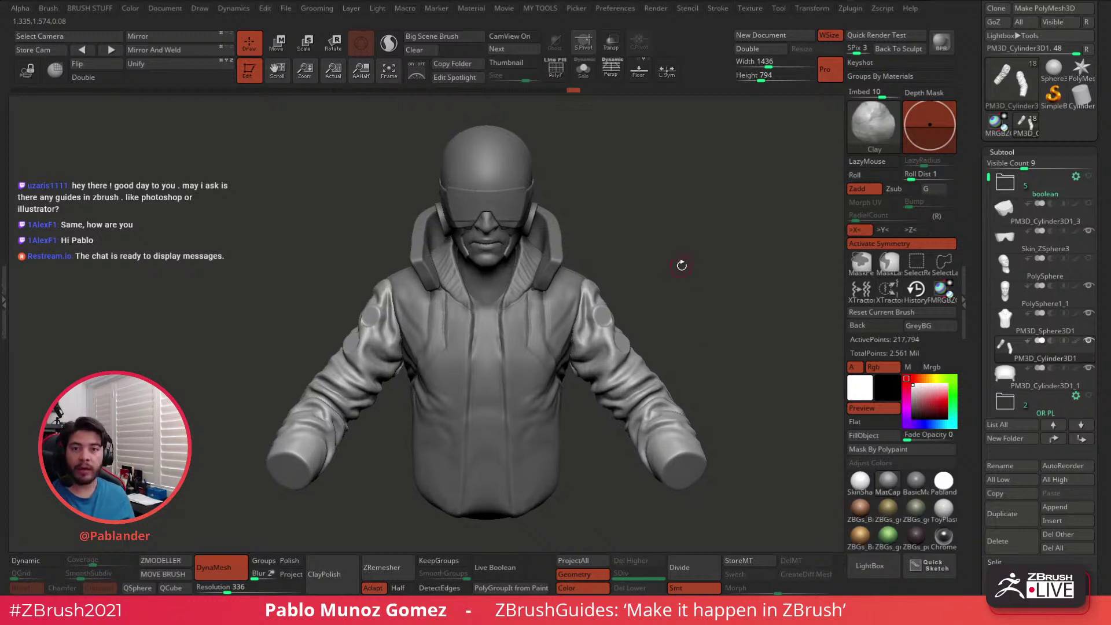
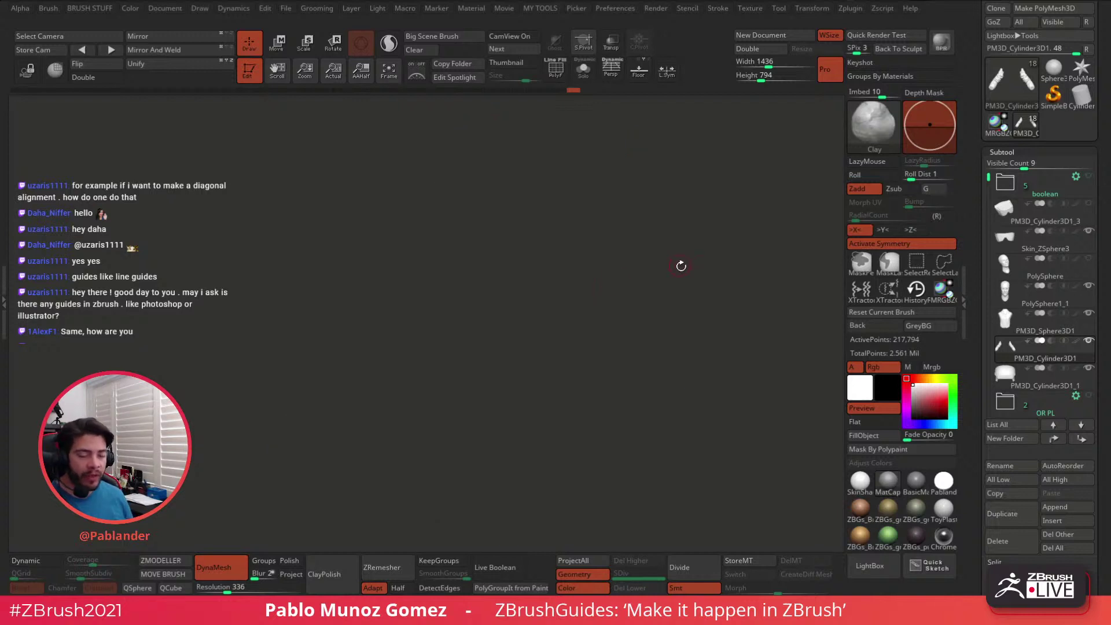
Try drawing a diagonal cut line beside the upper sleeve with the ClipCurve brush
left_click_drag(679, 265, 646, 265)
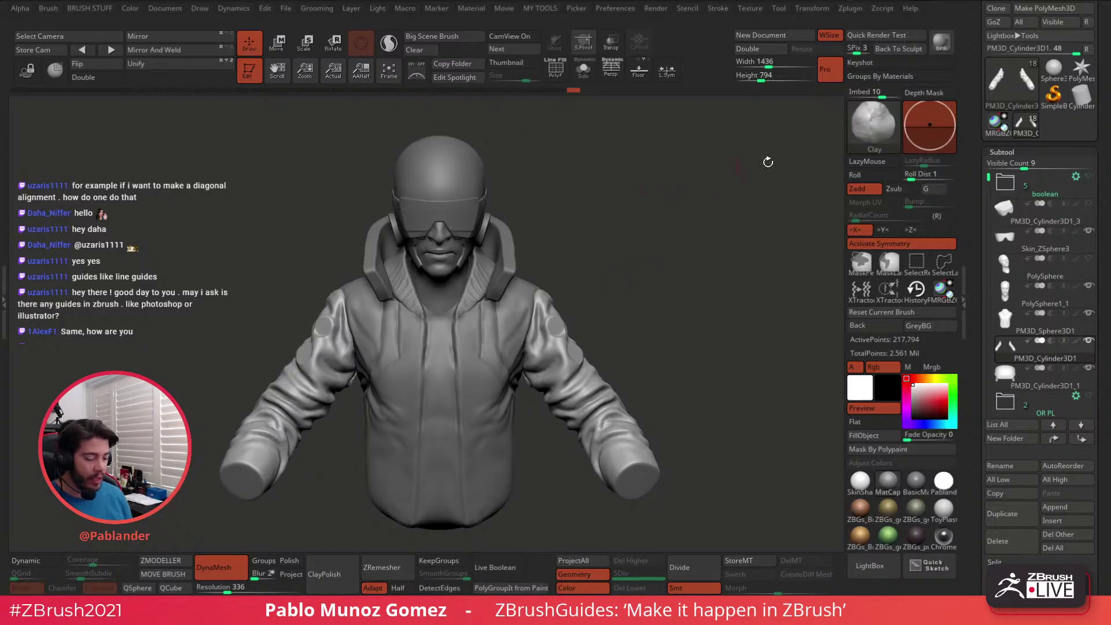
key("ctrl+shift+b")
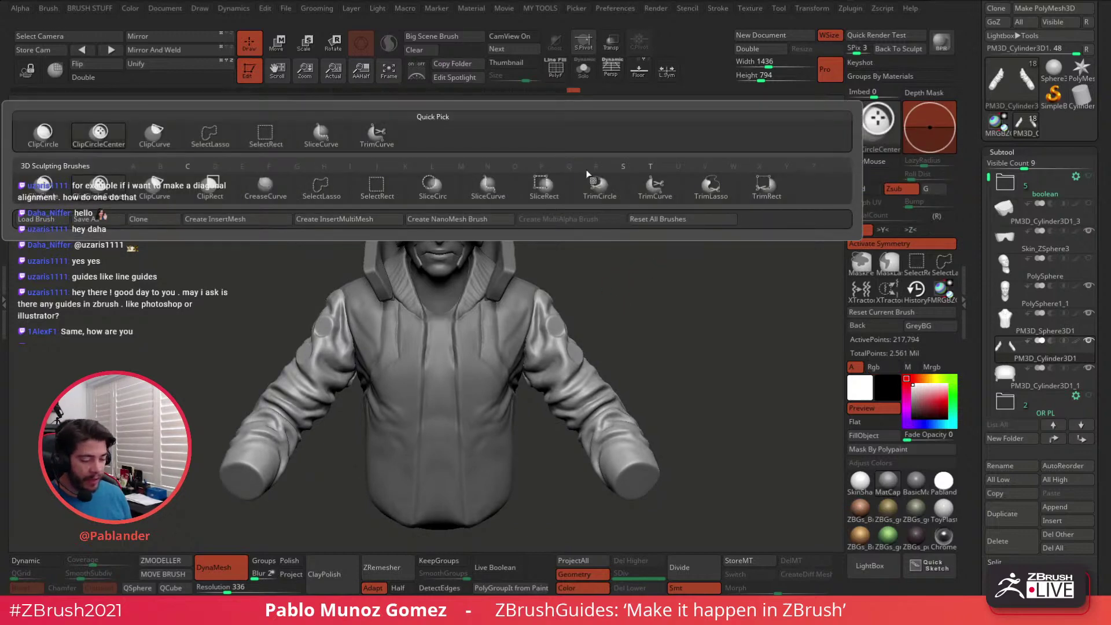
left_click(166, 140)
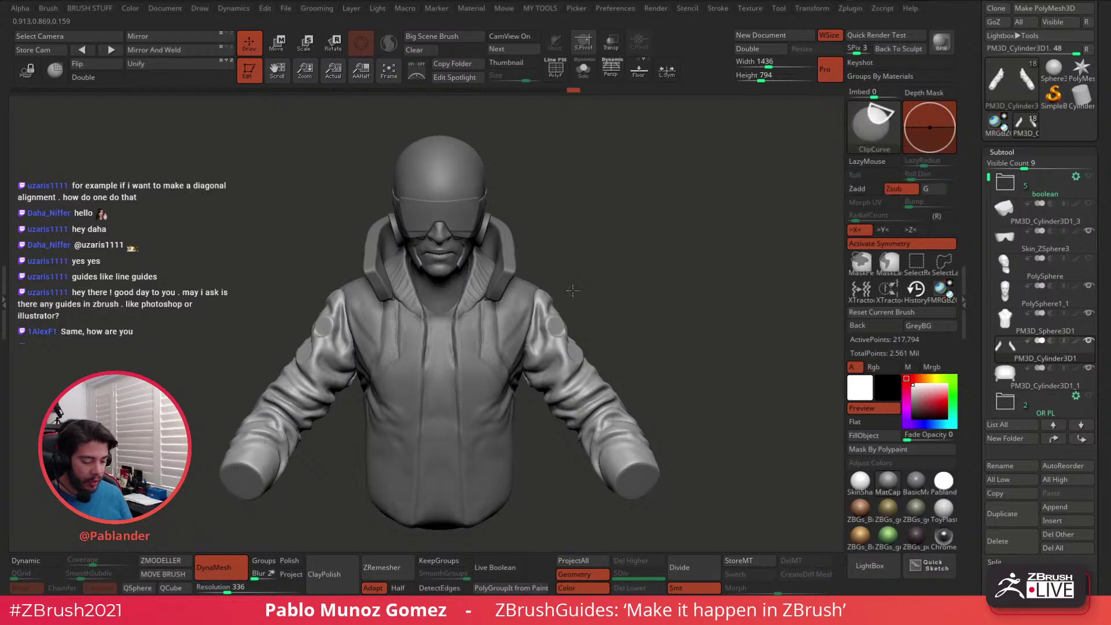
mouse_move(570, 291)
left_mouse_down("ctrl+shift")
mouse_move(675, 174)
mouse_move(720, 234)
mouse_move(717, 255)
mouse_move(644, 168)
mouse_move(575, 147)
mouse_move(592, 146)
mouse_move(713, 225)
mouse_move(572, 142)
mouse_move(670, 151)
mouse_move(702, 168)
mouse_move(725, 286)
mouse_move(694, 232)
mouse_move(613, 185)
mouse_move(576, 182)
mouse_move(648, 343)
mouse_move(642, 353)
left_mouse_up("ctrl+shift")
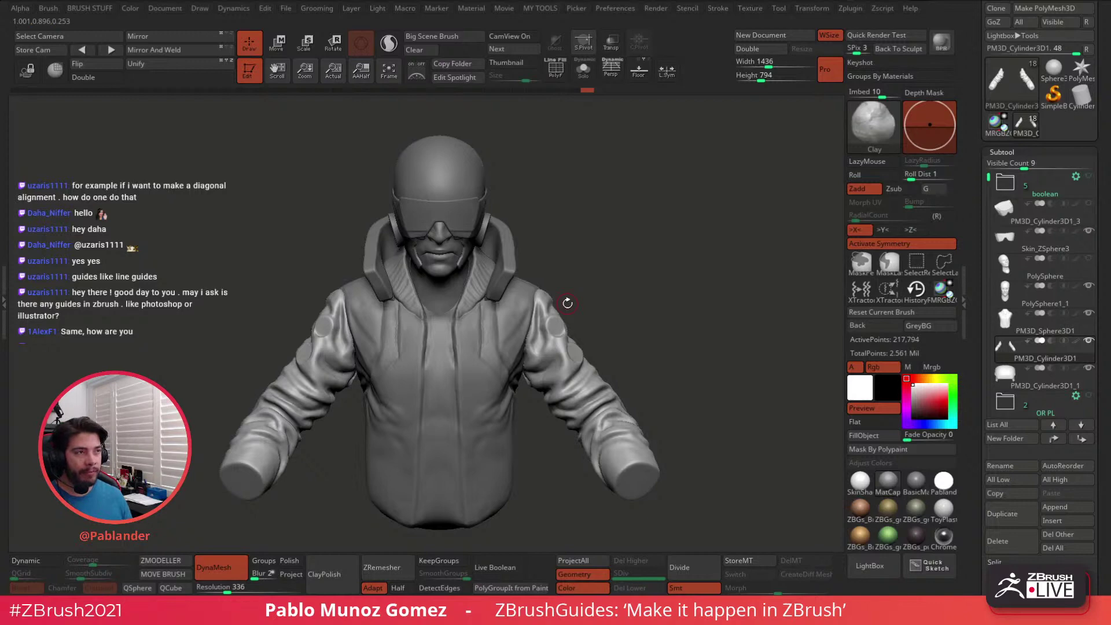
Load a Plane3D primitive as a PolyMesh3D and show its polygon wireframe
left_click(1014, 85)
left_click(773, 120)
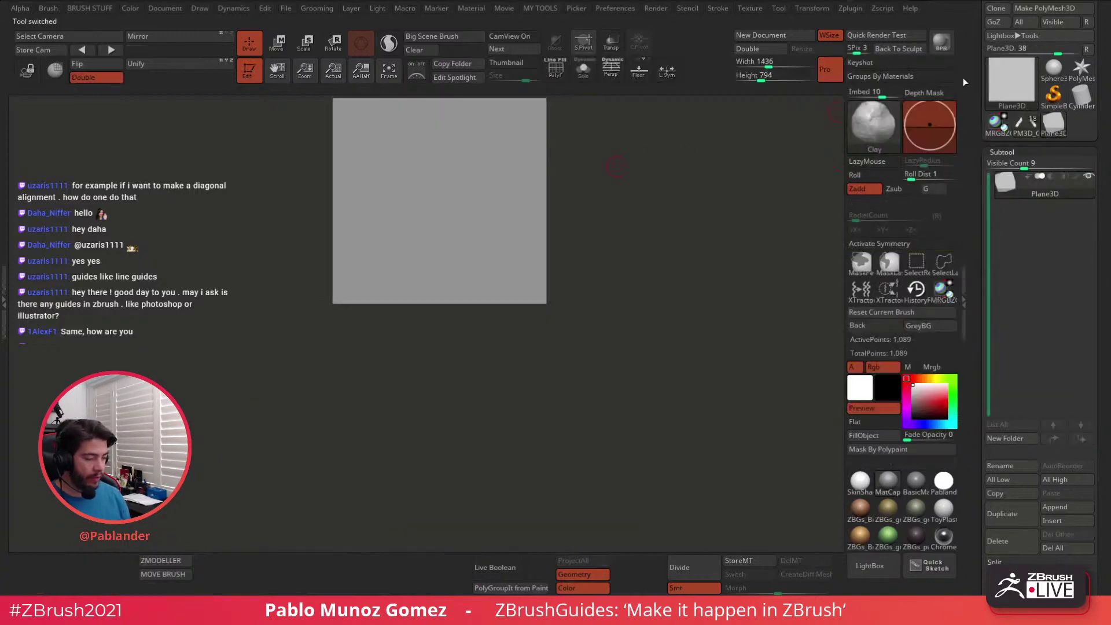
left_click(1054, 8)
left_click_drag(615, 249, 629, 229)
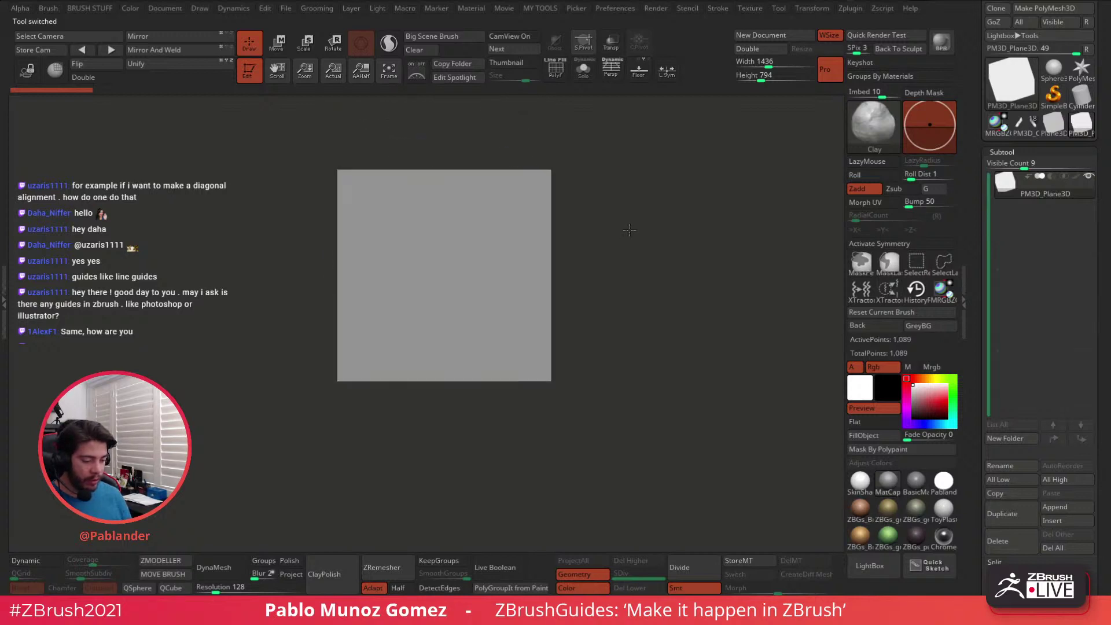
left_click(555, 68)
left_click_drag(572, 107, 605, 182)
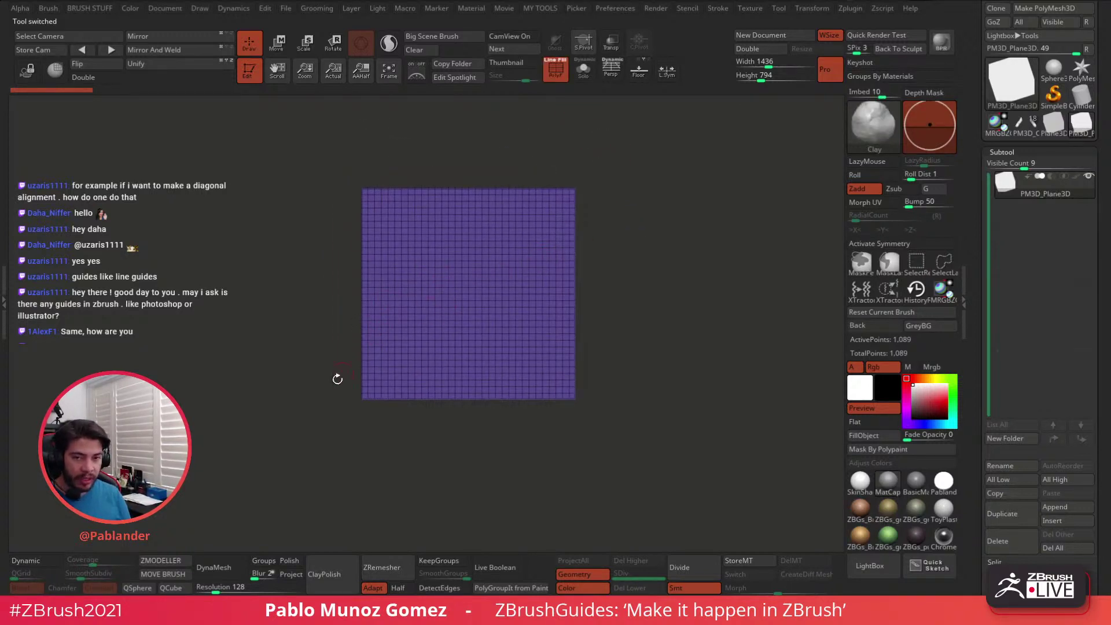
Choose the SliceCurve brush for cutting the gridded plane
key("ctrl+shift")
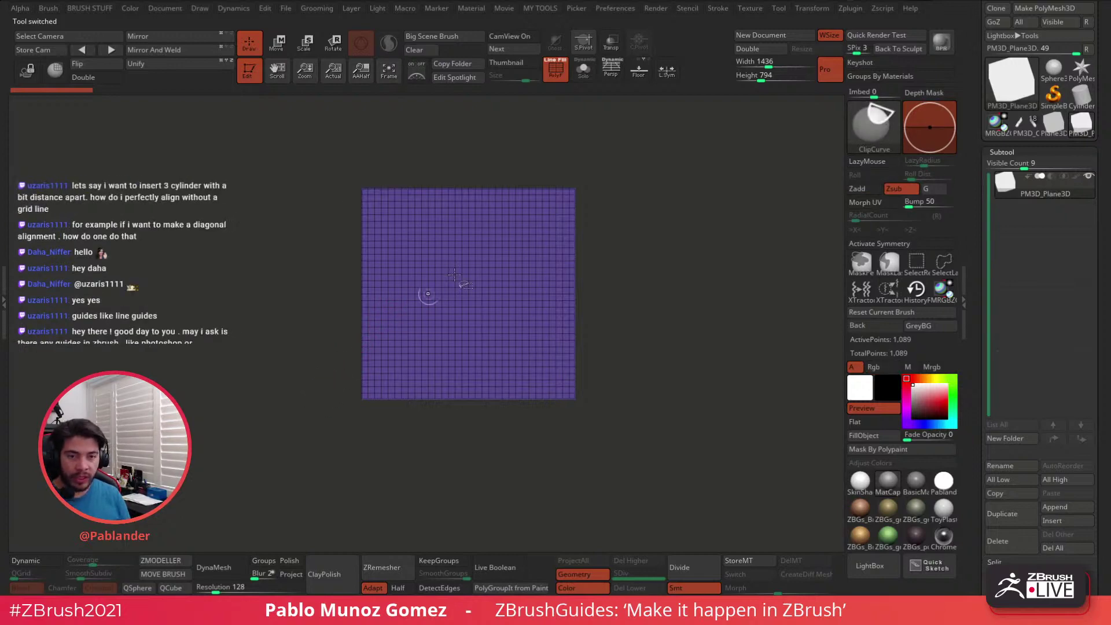
left_click(872, 124)
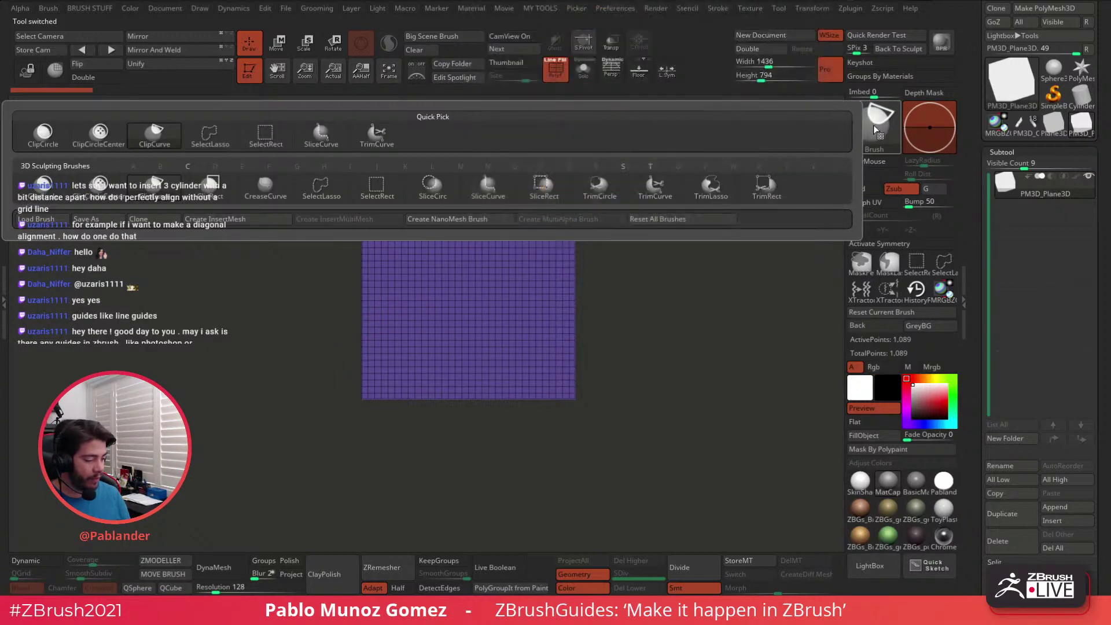
left_click(491, 190, "ctrl+shift")
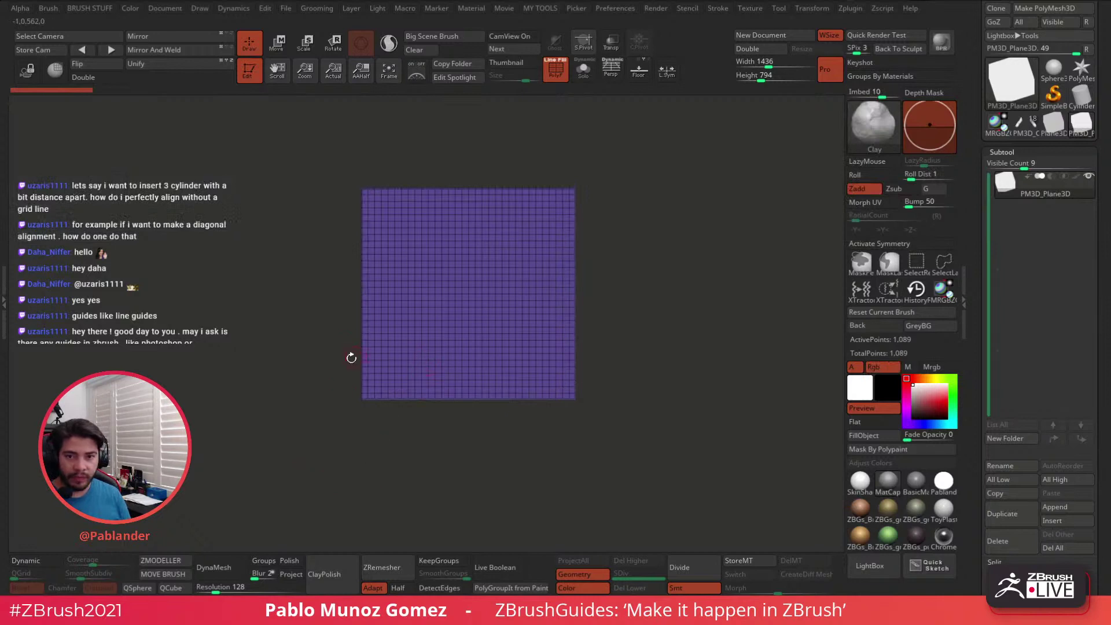
right_click_drag(422, 329, 432, 335, "alt")
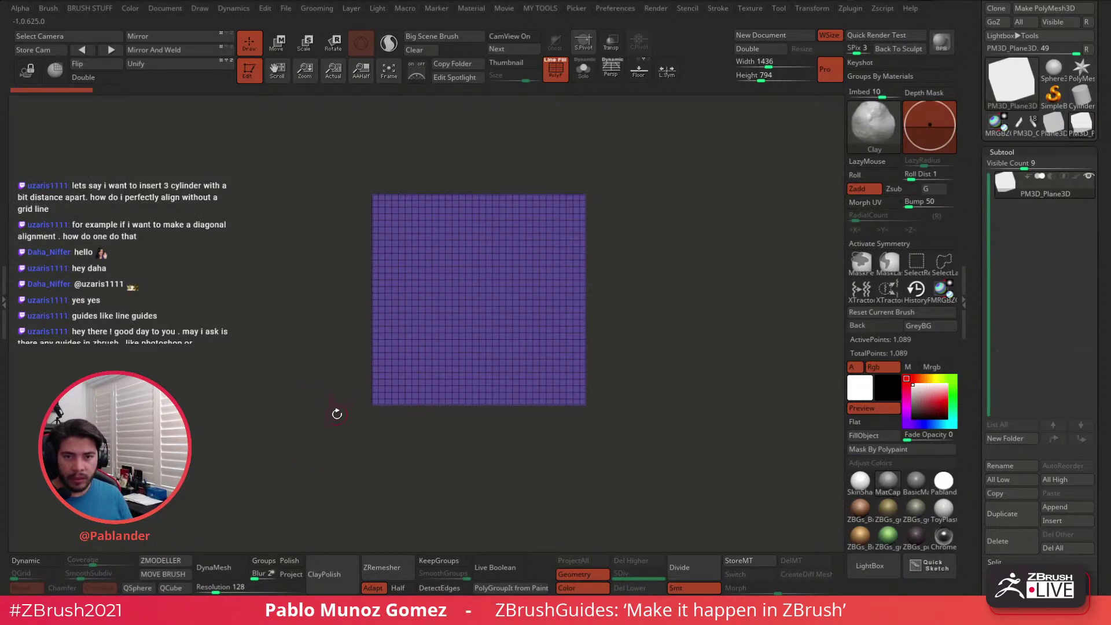
right_click_drag(662, 326, 627, 322, "alt")
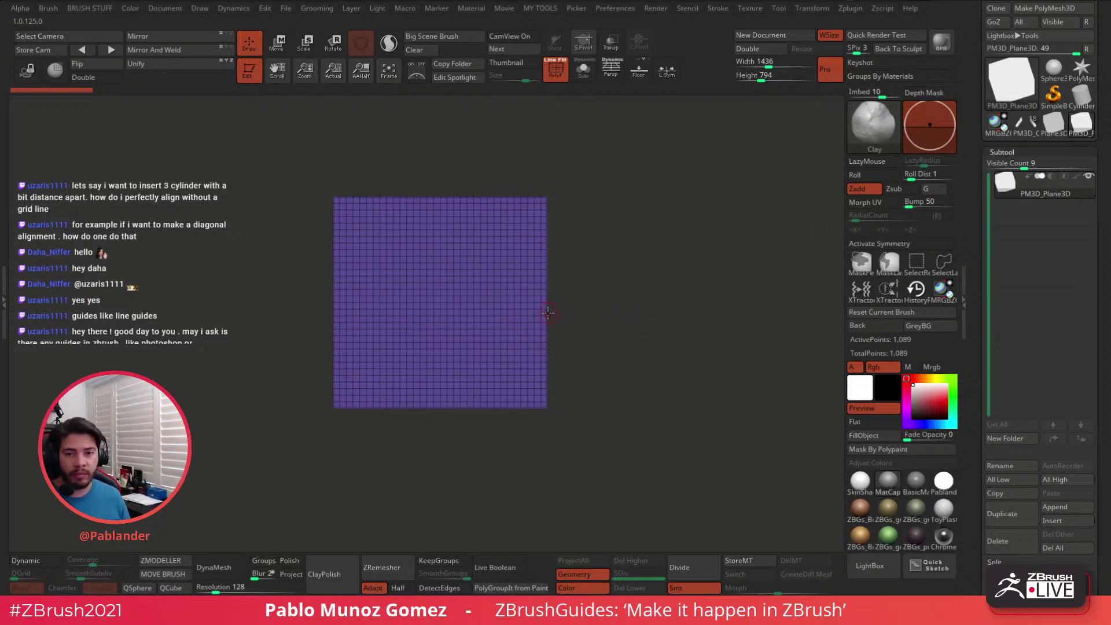
left_click_drag(565, 320, 585, 310)
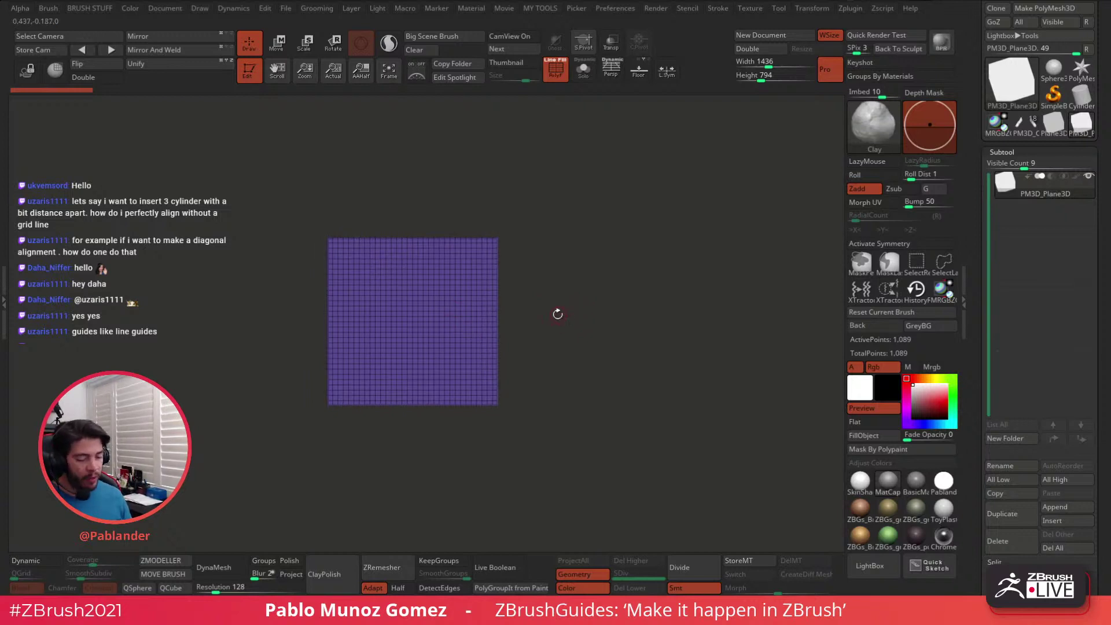
right_click_drag(557, 314, 574, 359, "ctrl")
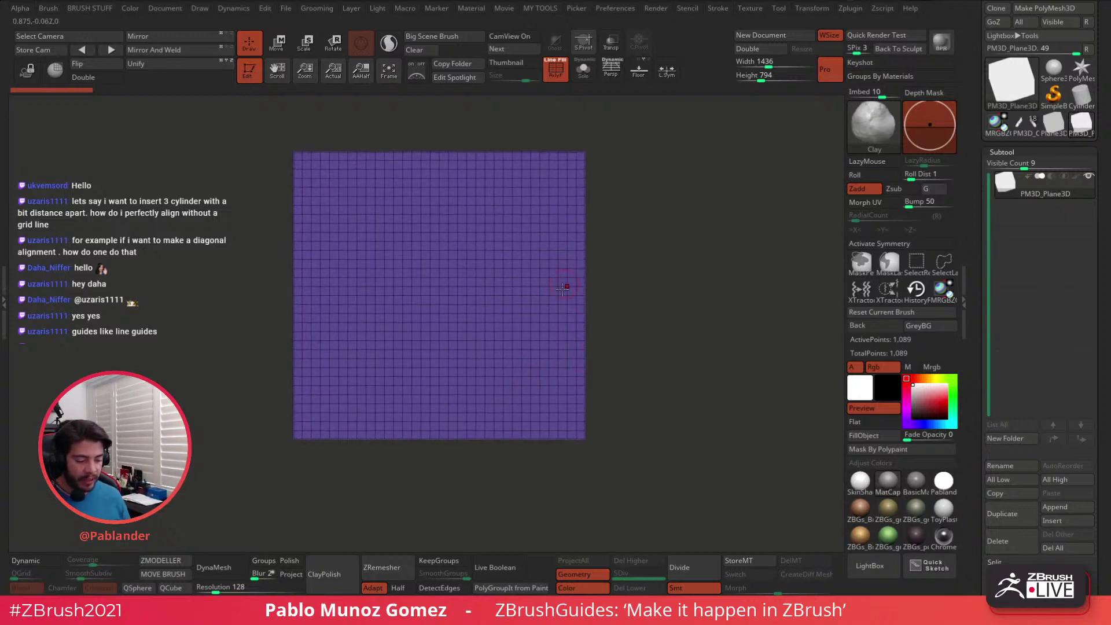
right_click_drag(623, 272, 566, 282, "alt")
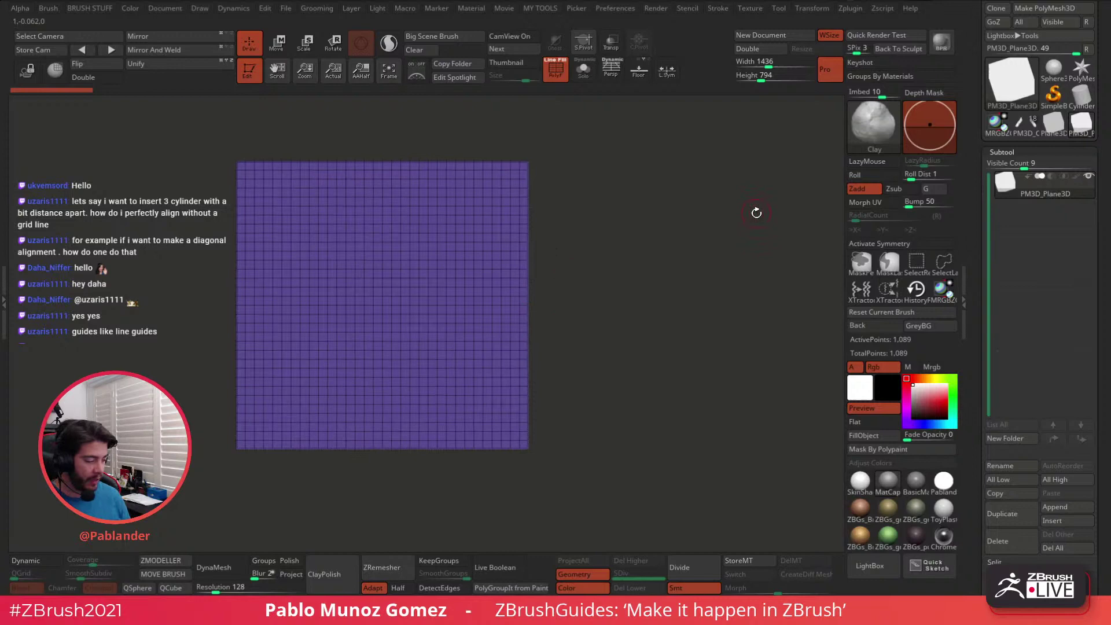
Insert a Cylinder3D as a new subtool alongside the plane and make it active for transforming
left_click(1073, 509)
left_click(722, 366)
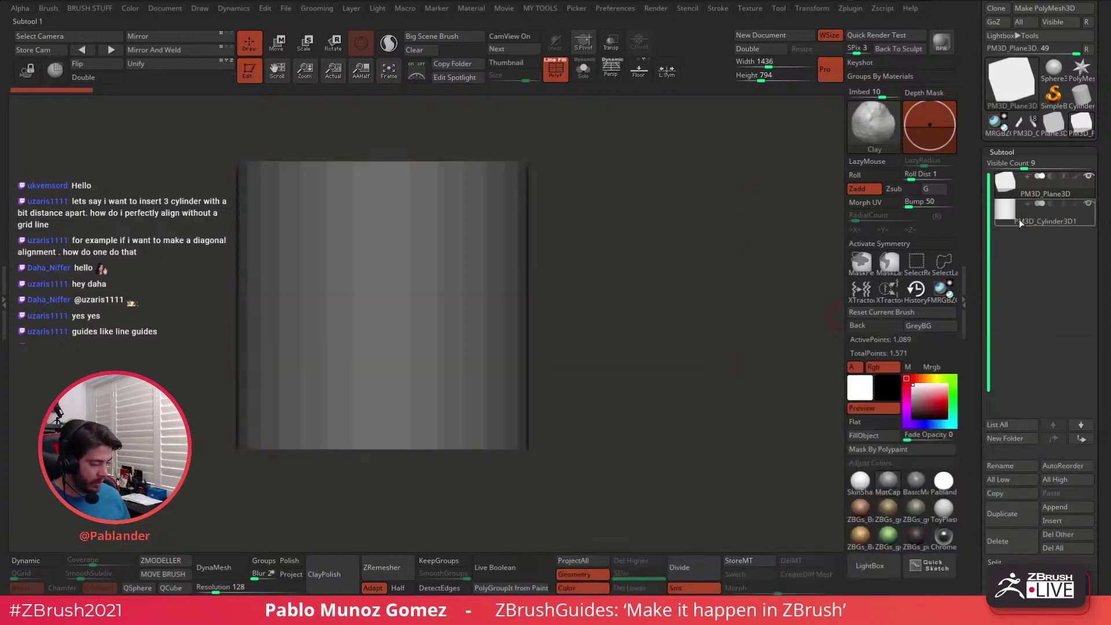
left_click(286, 52)
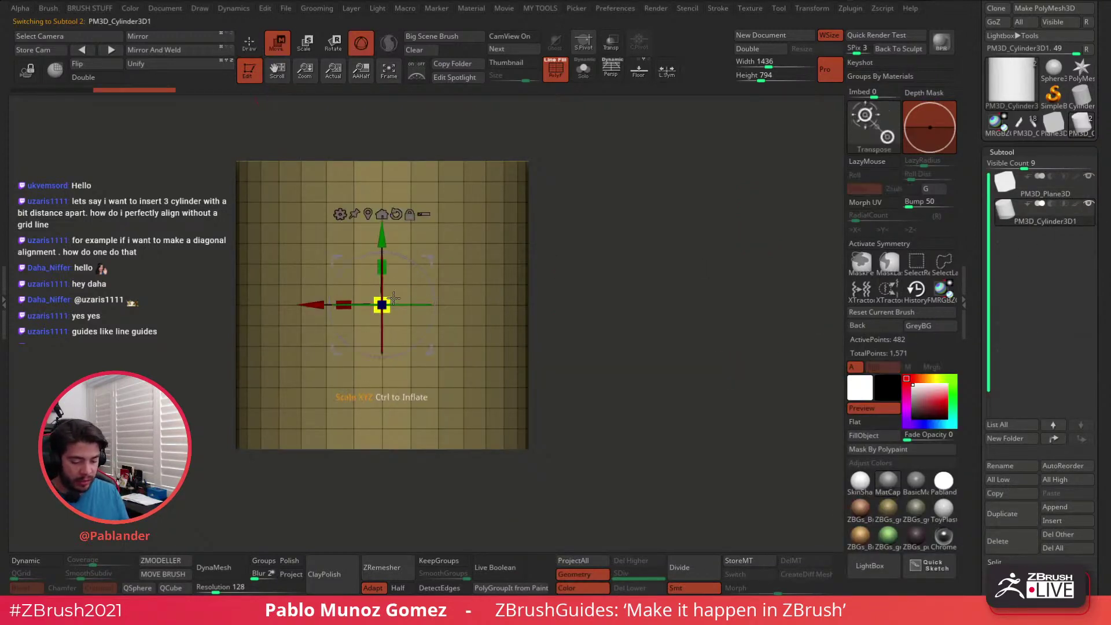
Scale the cylinder down and position it just beside the plane's upper corner, with its round cap facing the view
left_click_drag(388, 300, 298, 401)
left_click_drag(428, 261, 621, 163)
left_click_drag(576, 199, 575, 271)
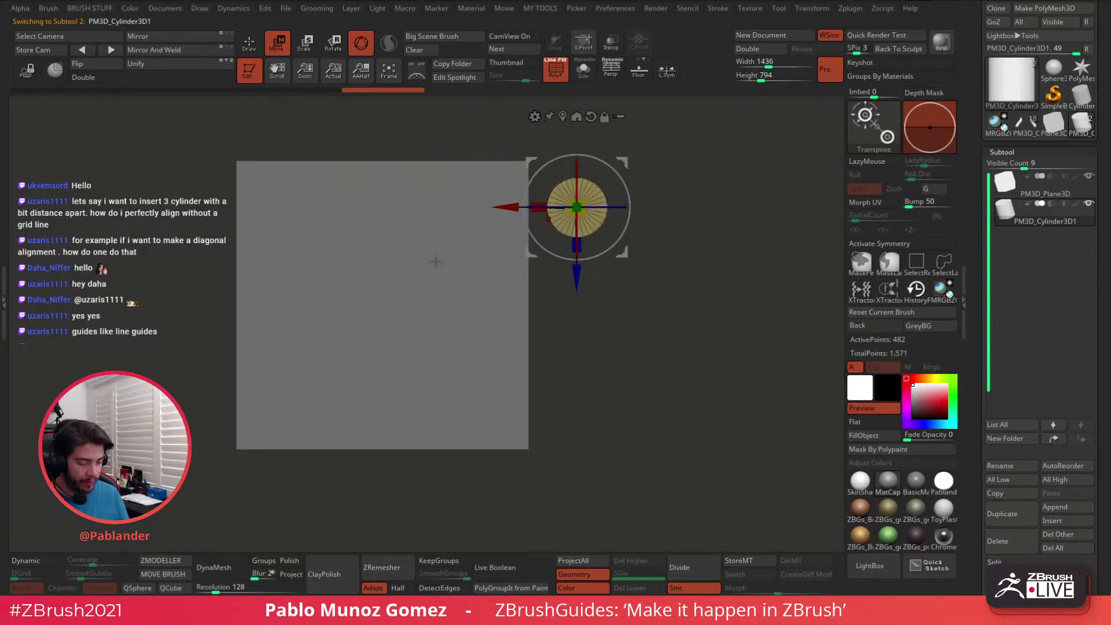
left_click_drag(631, 293, 526, 272, "alt")
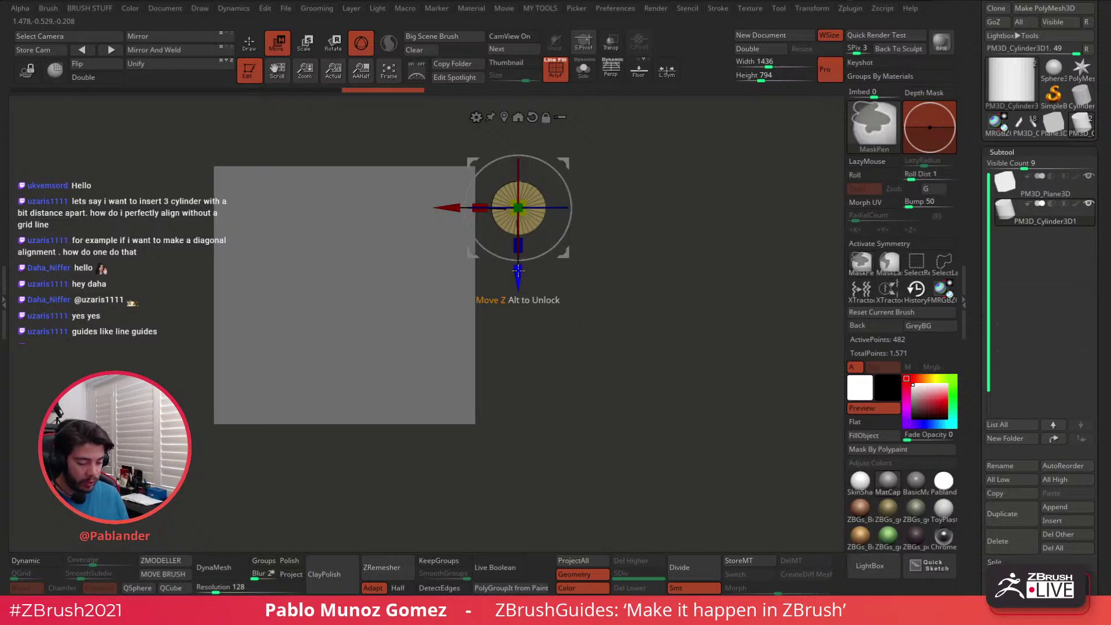
Duplicate the cylinder downward about 0.55 units and repeat the copy into an evenly spaced column of five
left_click_drag(519, 271, 570, 342, "ctrl")
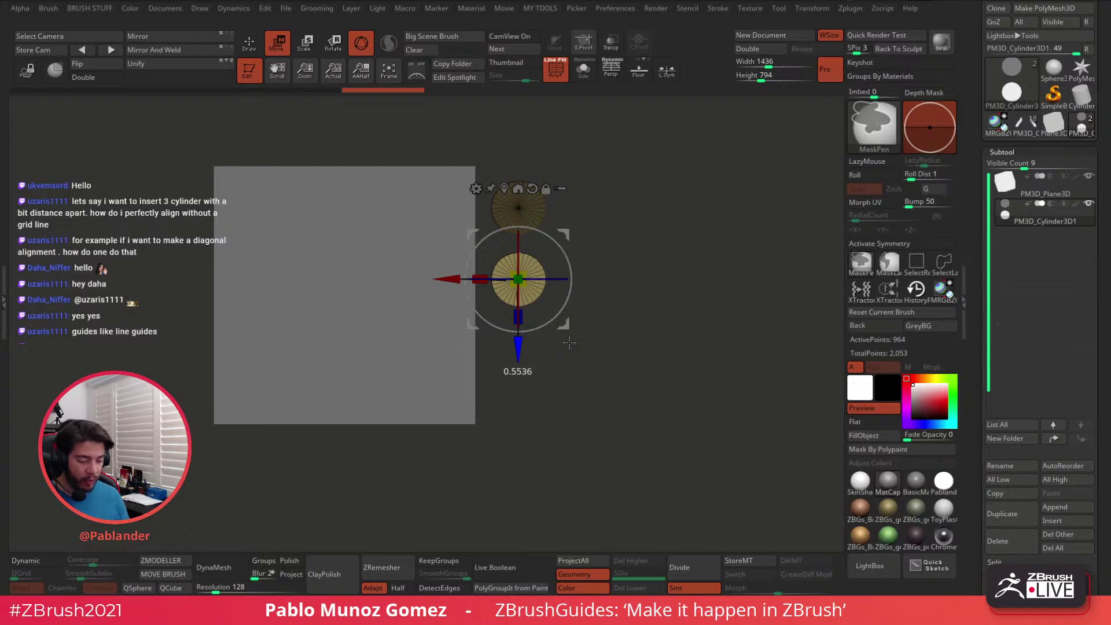
left_click_drag(569, 342, 555, 577, "ctrl")
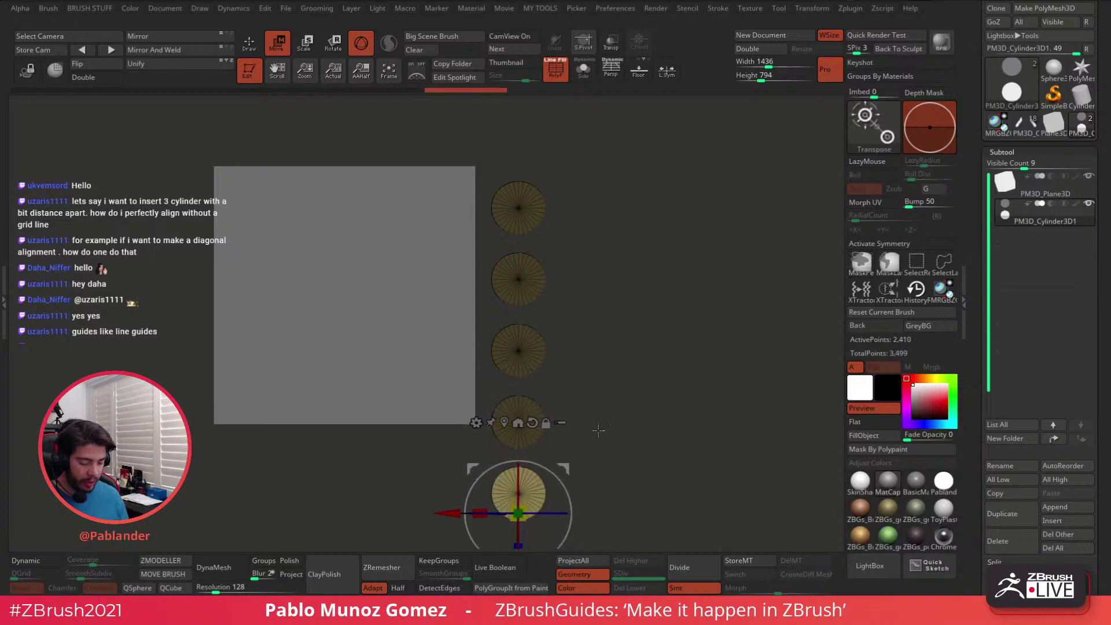
left_click_drag(606, 375, 577, 302, "alt")
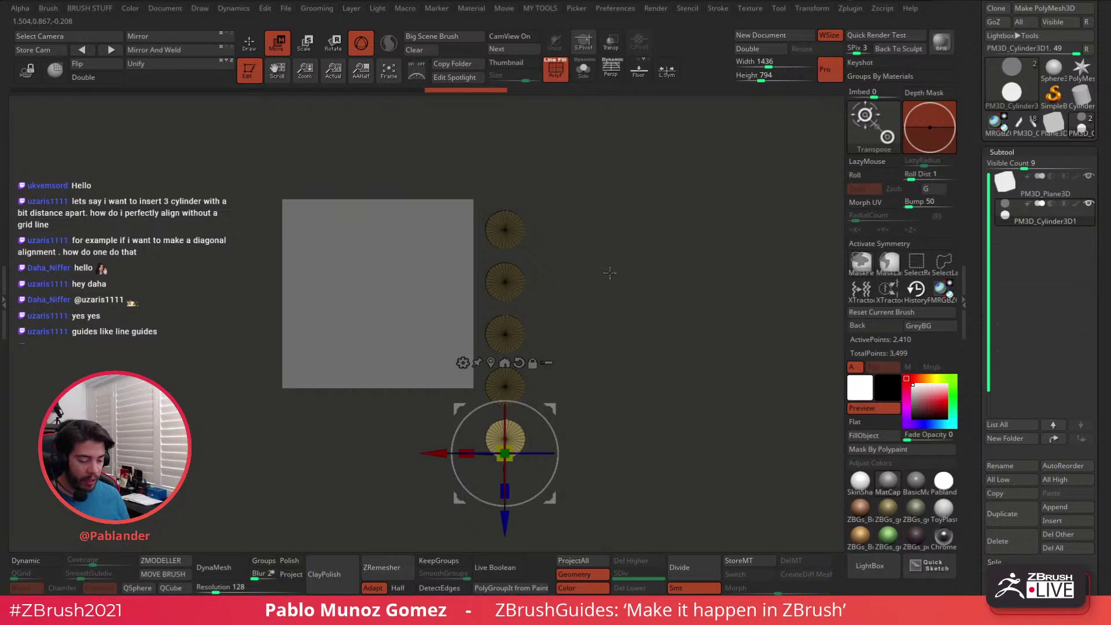
left_click(249, 43)
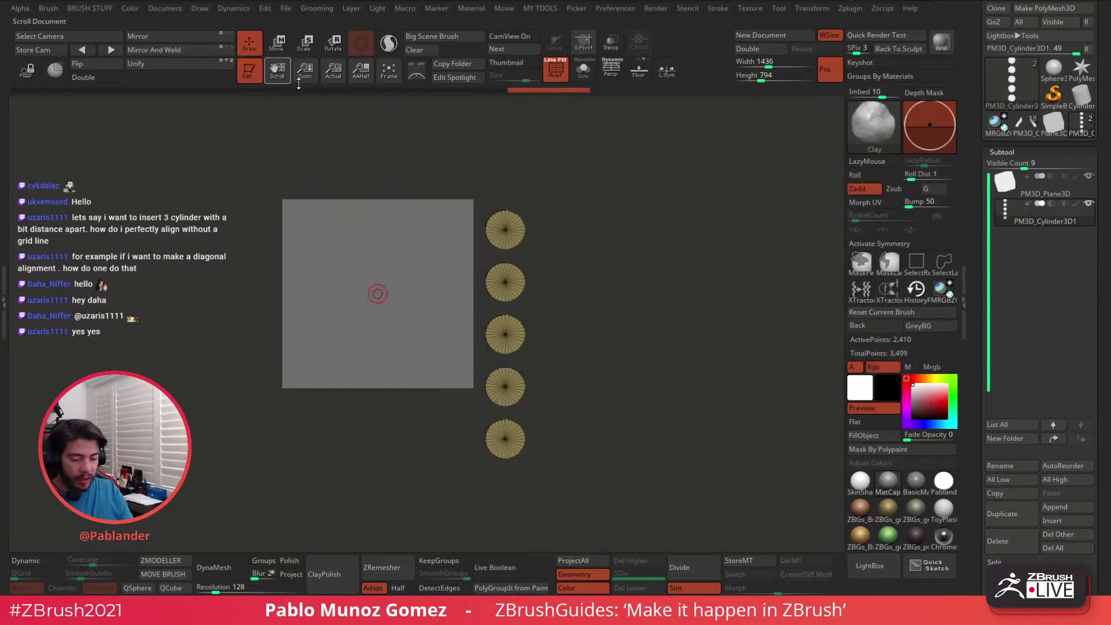
mouse_move(492, 215)
right_mouse_down("ctrl")
mouse_move(484, 255)
mouse_move(602, 245)
right_mouse_up("ctrl")
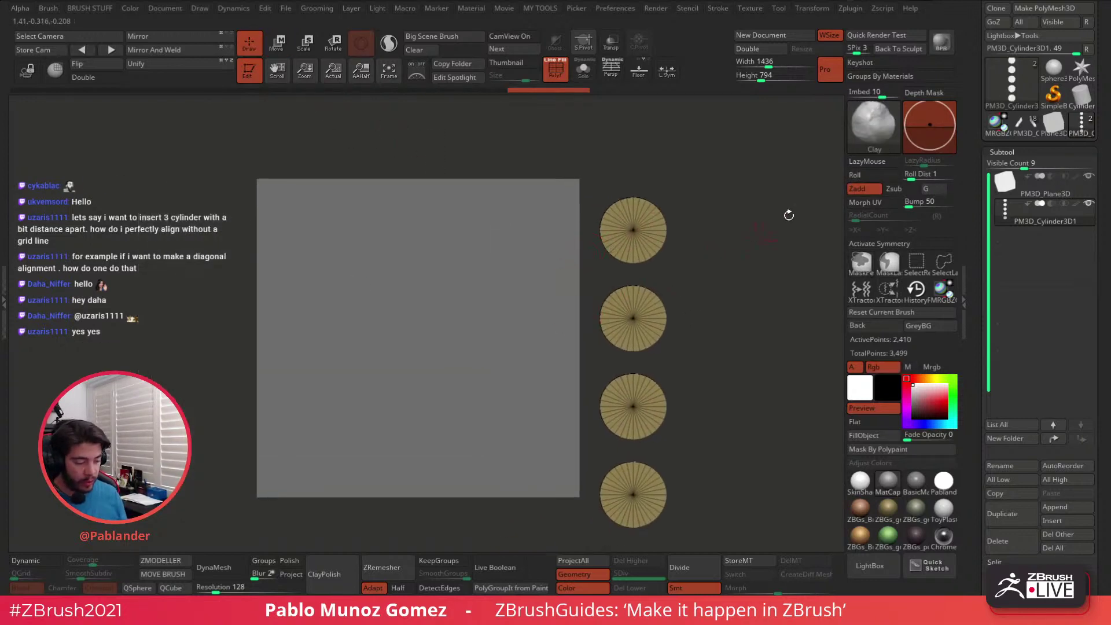
Make the plane the active subtool and switch to the ZModeler brush
left_click(1041, 188)
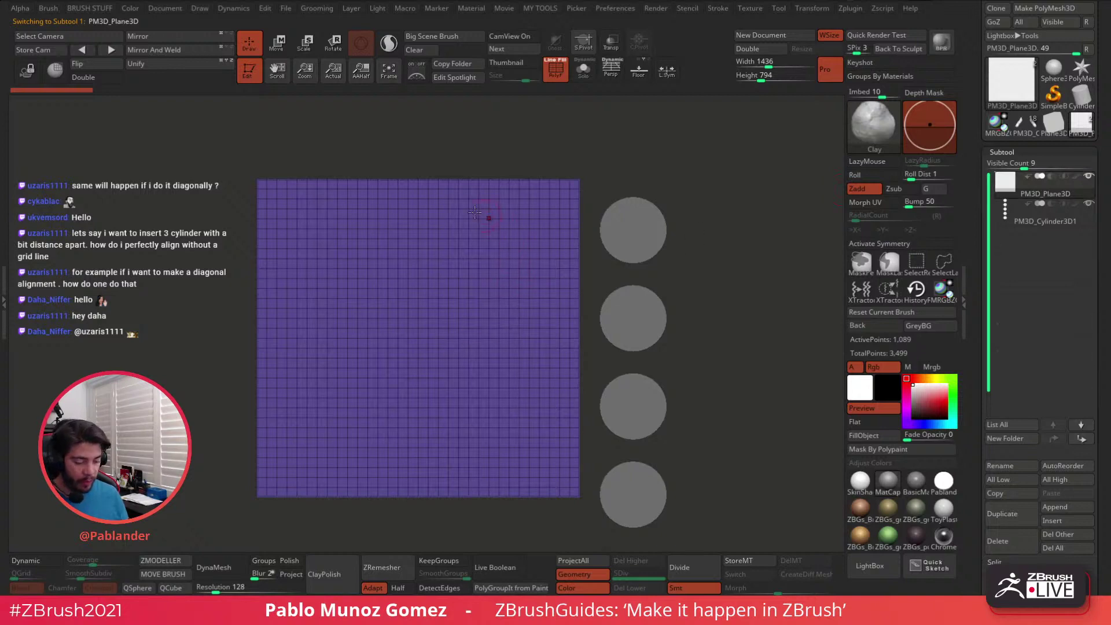
right_click_drag(493, 280, 550, 309, "ctrl")
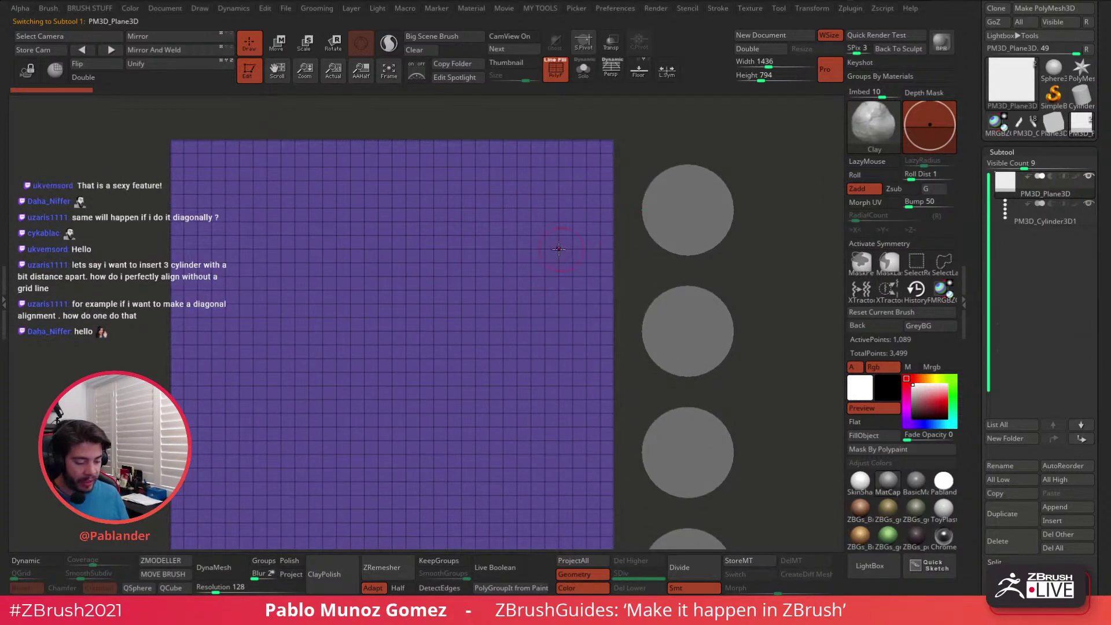
right_click_drag(483, 191, 509, 202, "alt")
right_click_drag(509, 202, 507, 212, "ctrl")
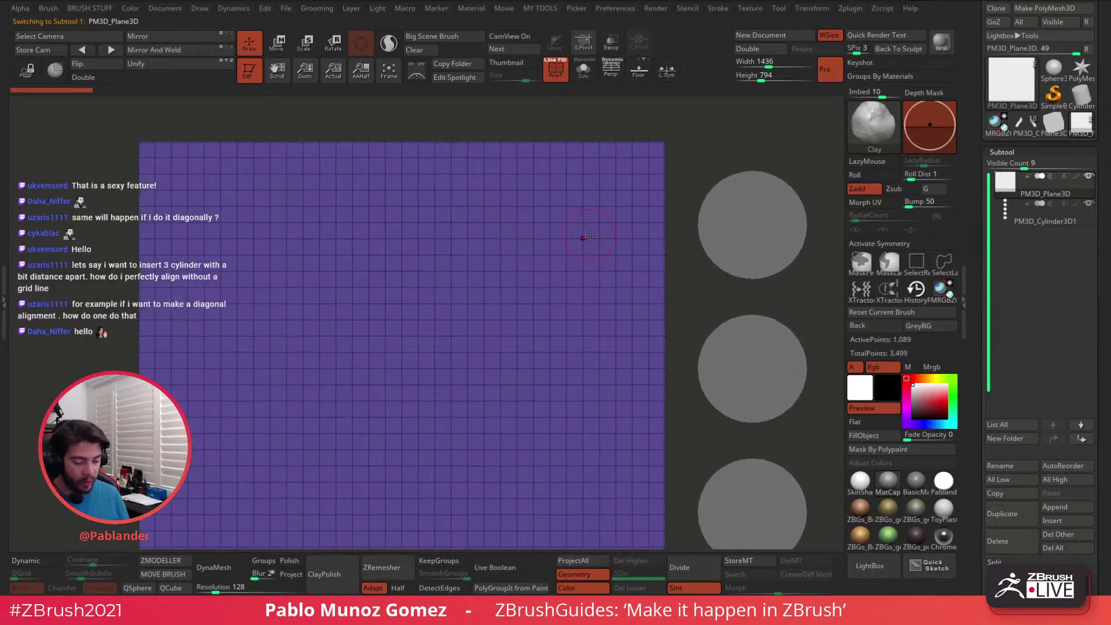
left_click(160, 560)
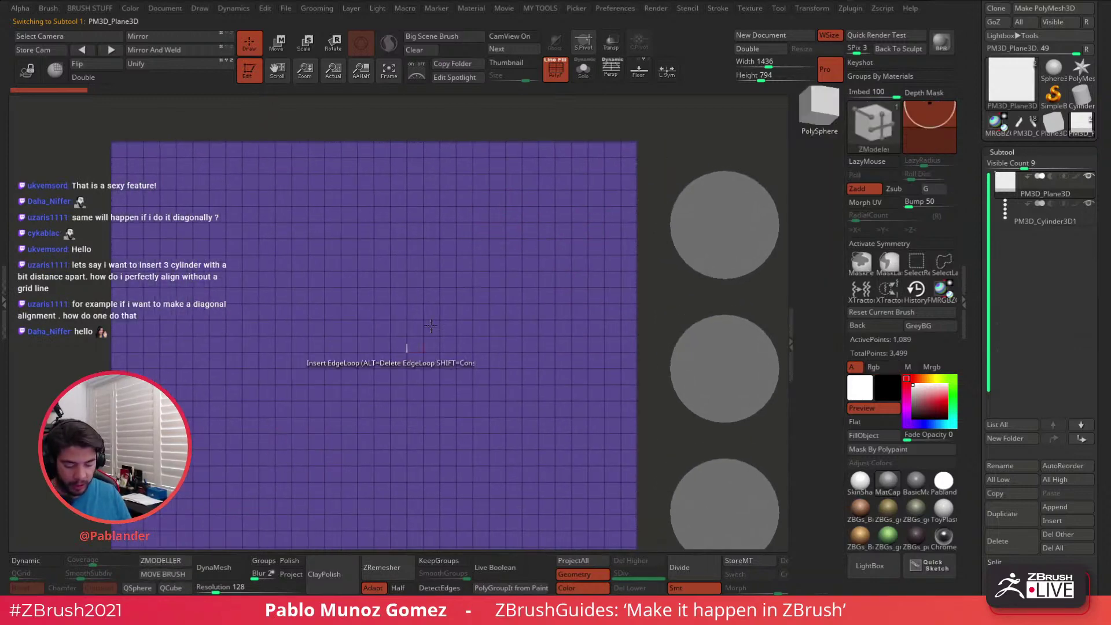
Mark ten alternating polygons in a checkerboard pattern near the plane's upper edge as a temporary polygroup
mouse_move(480, 197)
left_mouse_down("alt")
mouse_move(489, 247)
mouse_move(487, 201)
left_mouse_up("alt")
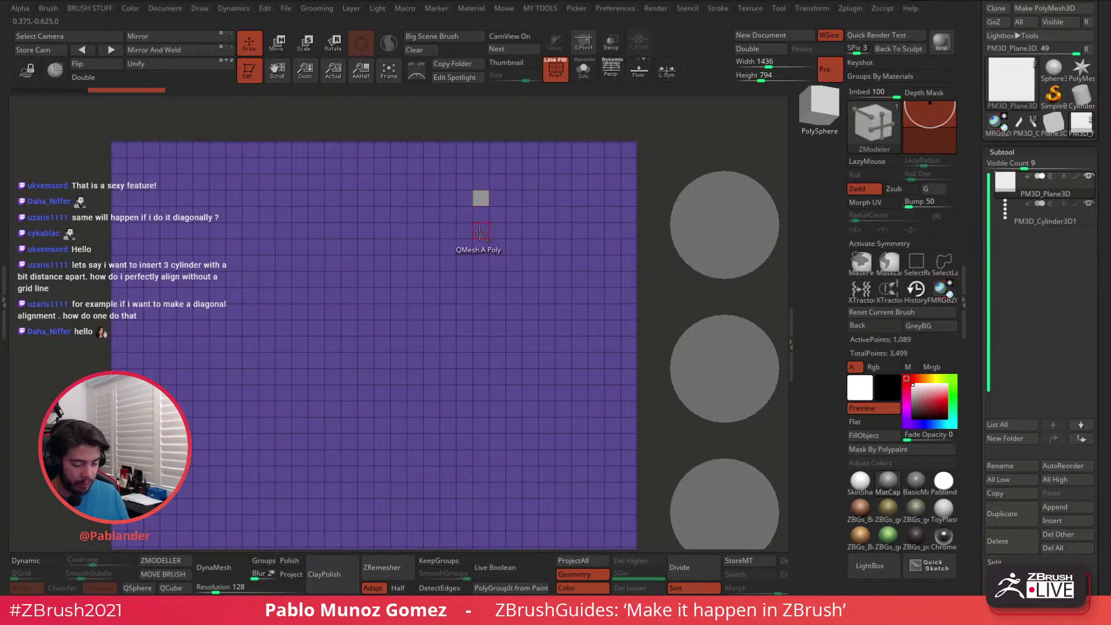
left_click(481, 233, "alt")
left_click(480, 265, "alt")
left_click(464, 214, "alt")
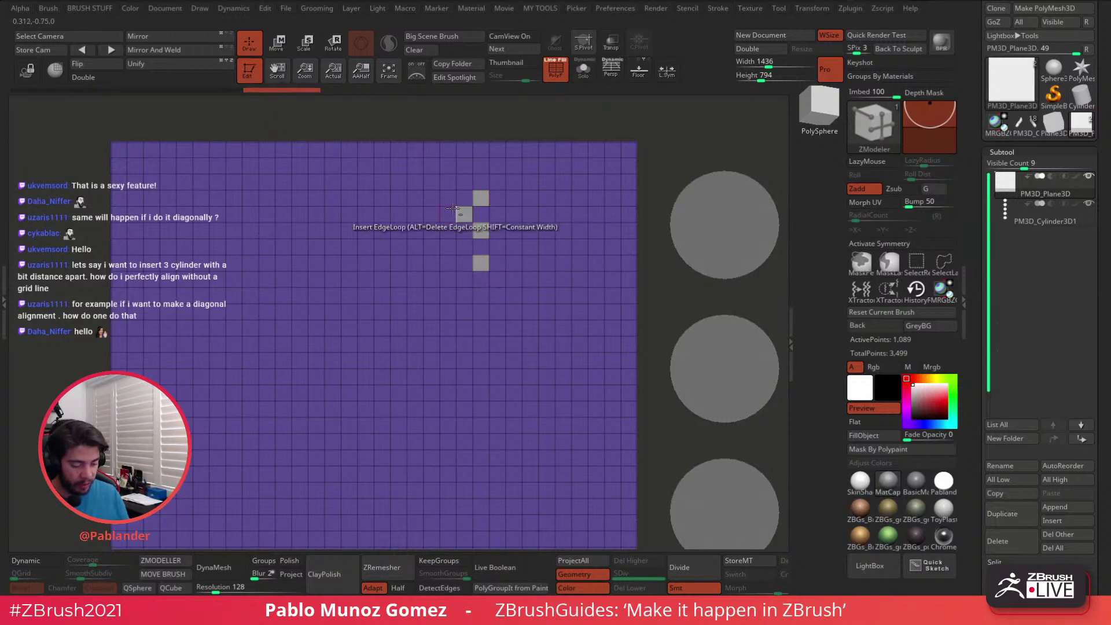
left_click(448, 199, "alt")
left_click(464, 246, "alt")
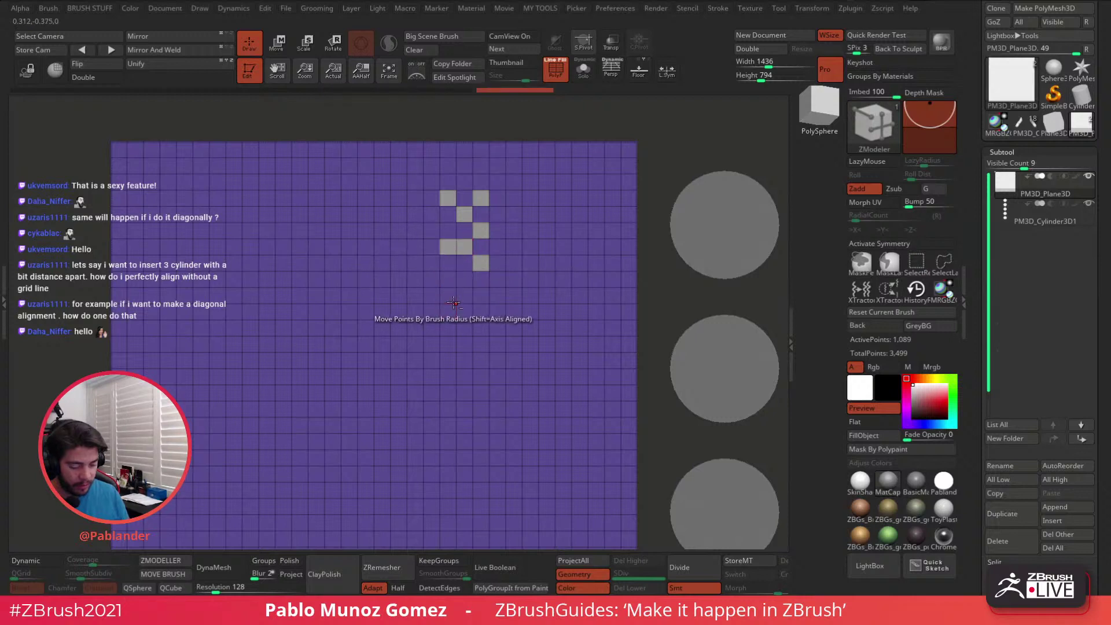
left_click(449, 233, "alt")
left_click(448, 264, "alt")
left_click(432, 247, "alt")
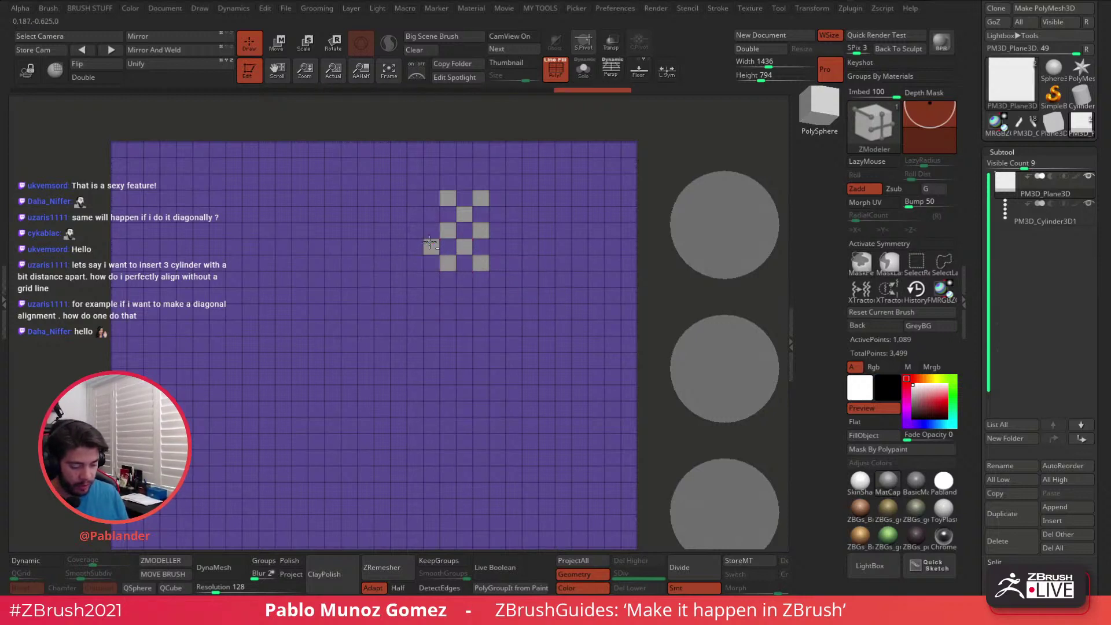
left_click(432, 214, "alt")
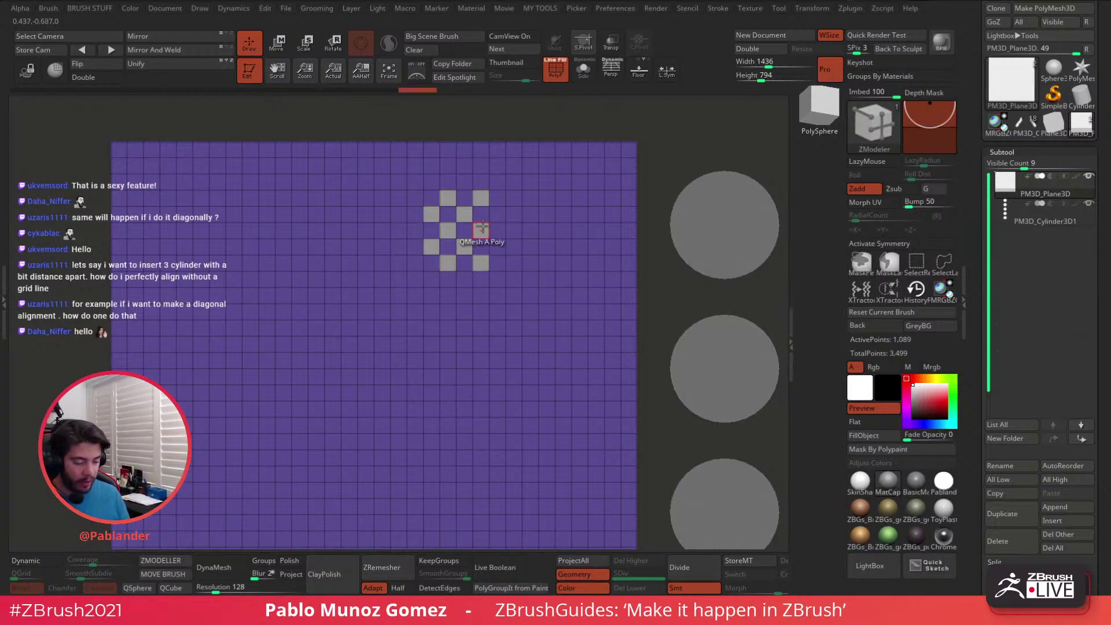
Load the IMM Primitives brush and pick its Cylinder Pipe mesh
left_click(874, 122)
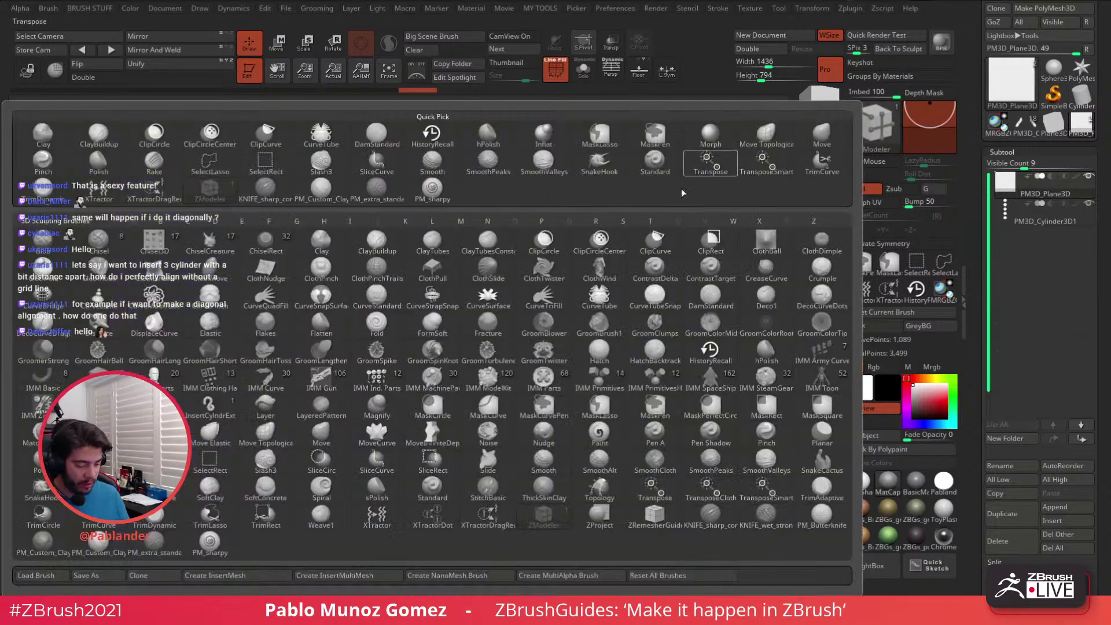
left_click(604, 390)
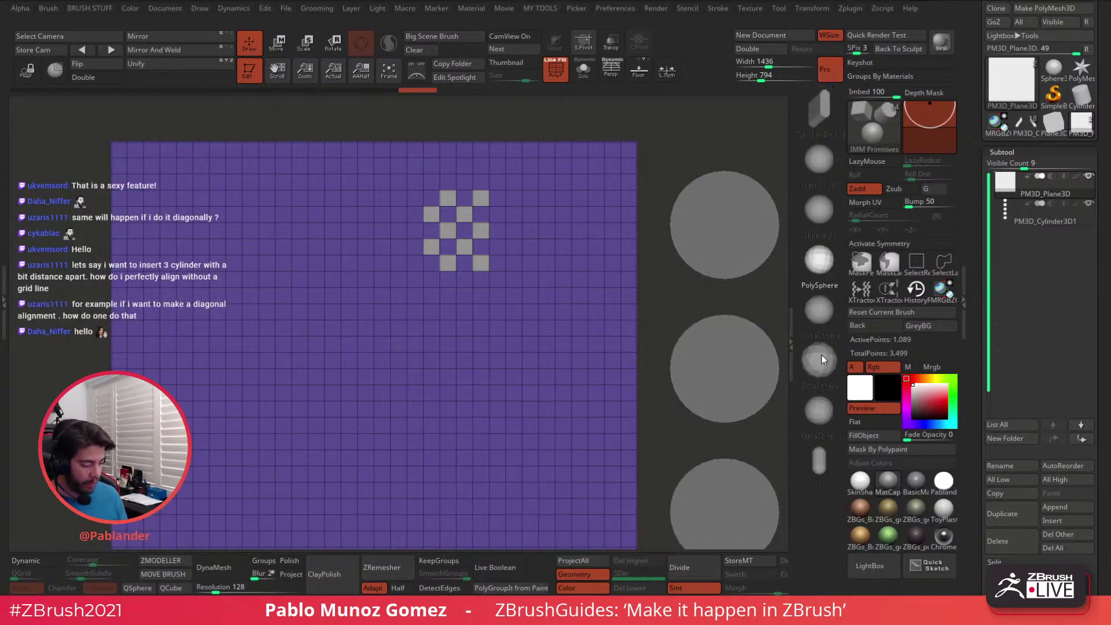
scroll(820, 224, "up", 2)
left_click(823, 200)
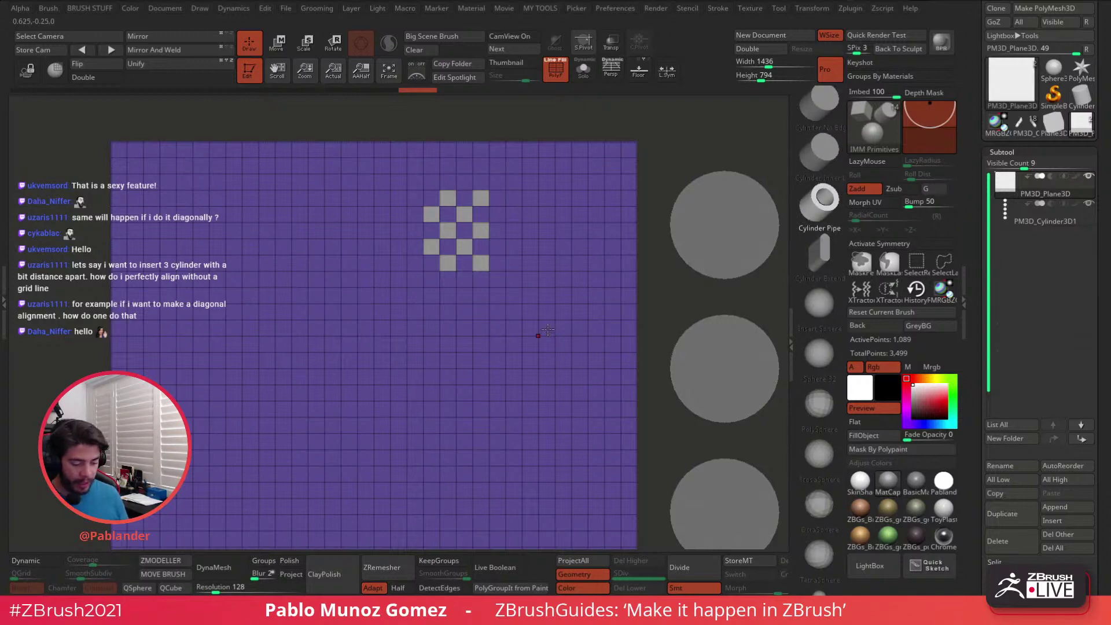
Return to ZModeler and set its polygon action to Insert NanoMesh with the target Polygroup All
left_click(881, 128)
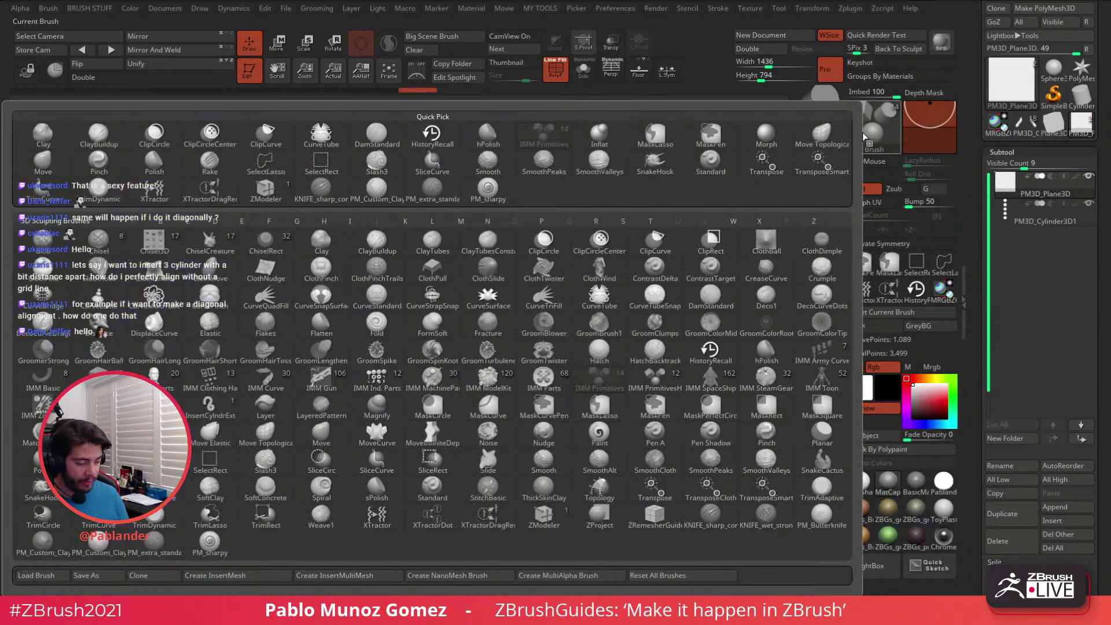
key("z")
key("m")
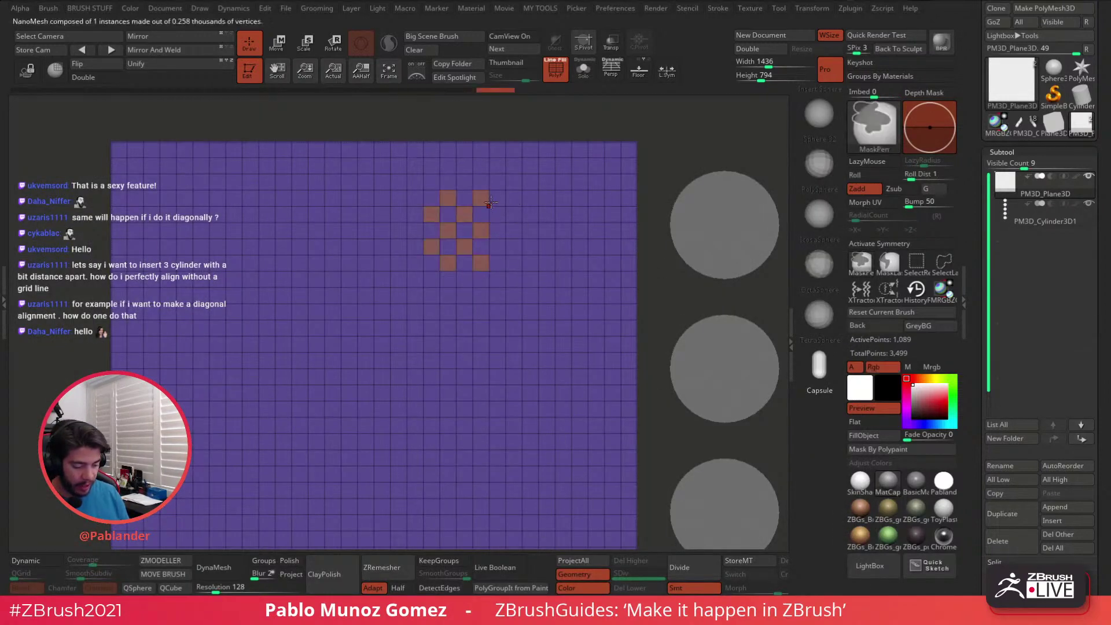
key("space")
left_click(596, 290)
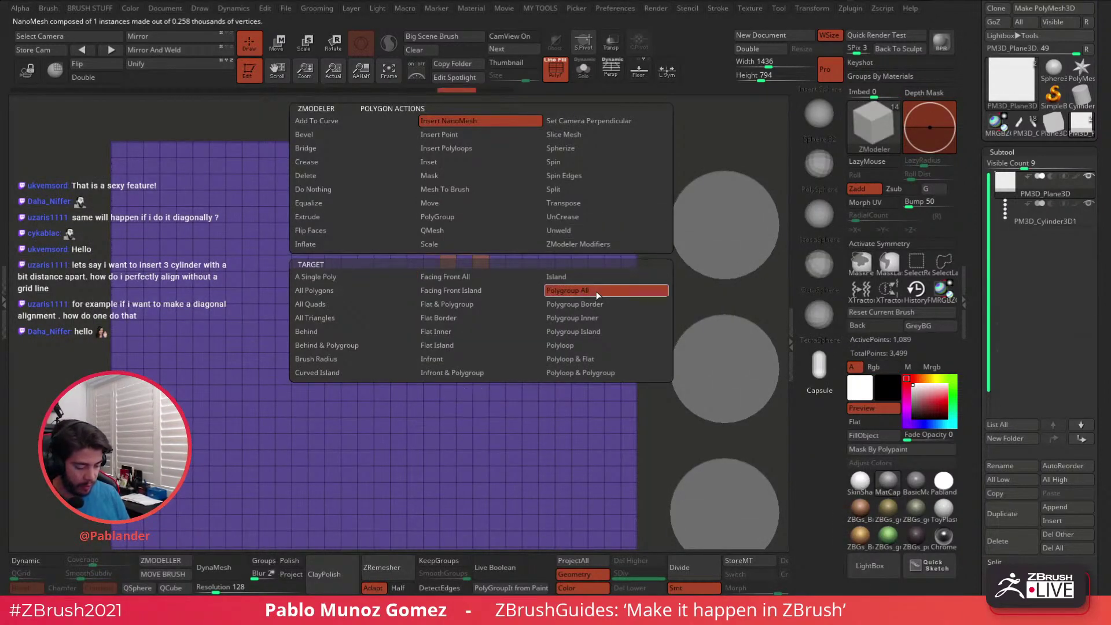
Insert NanoMesh instances on all the marked polygons, replacing the first trial mesh with Cylinder Pipe
left_click(480, 198)
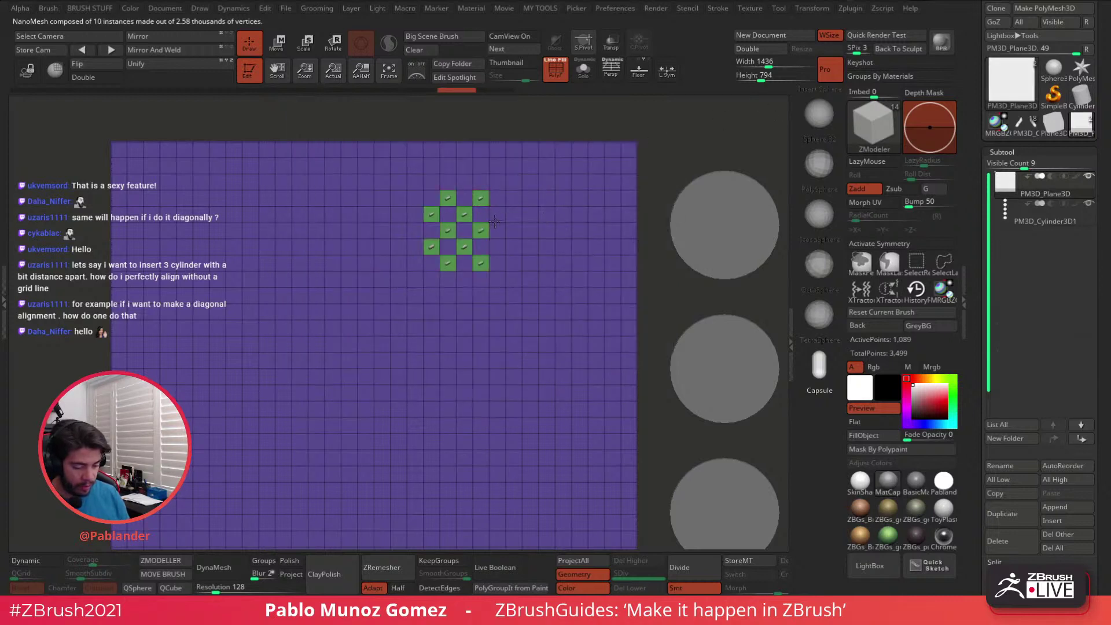
left_click(820, 111)
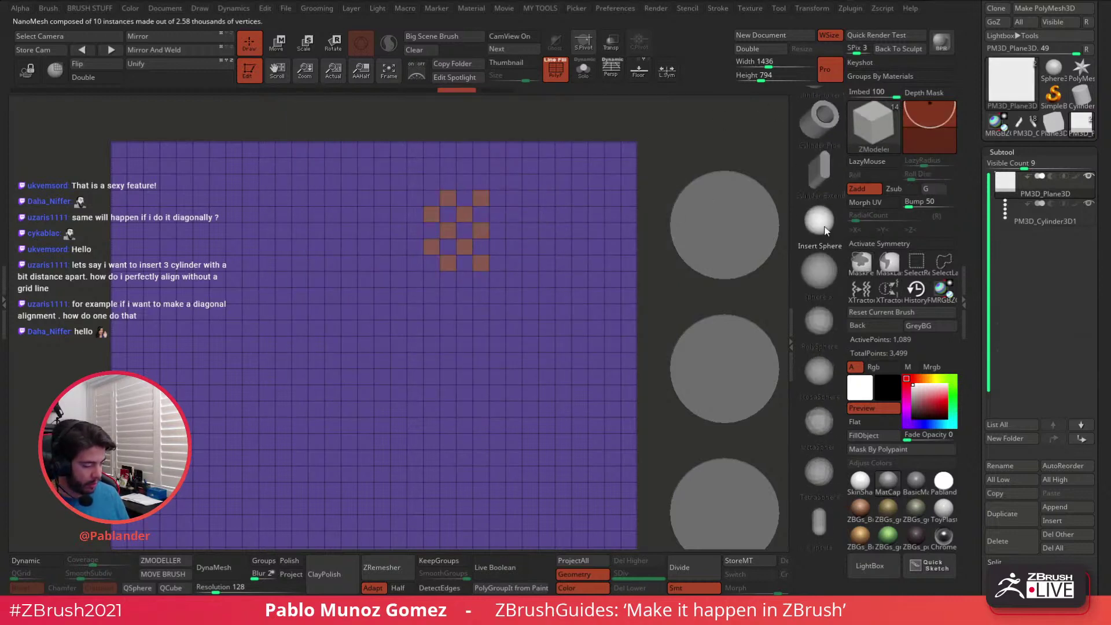
left_click(485, 203)
left_click_drag(484, 204, 504, 248)
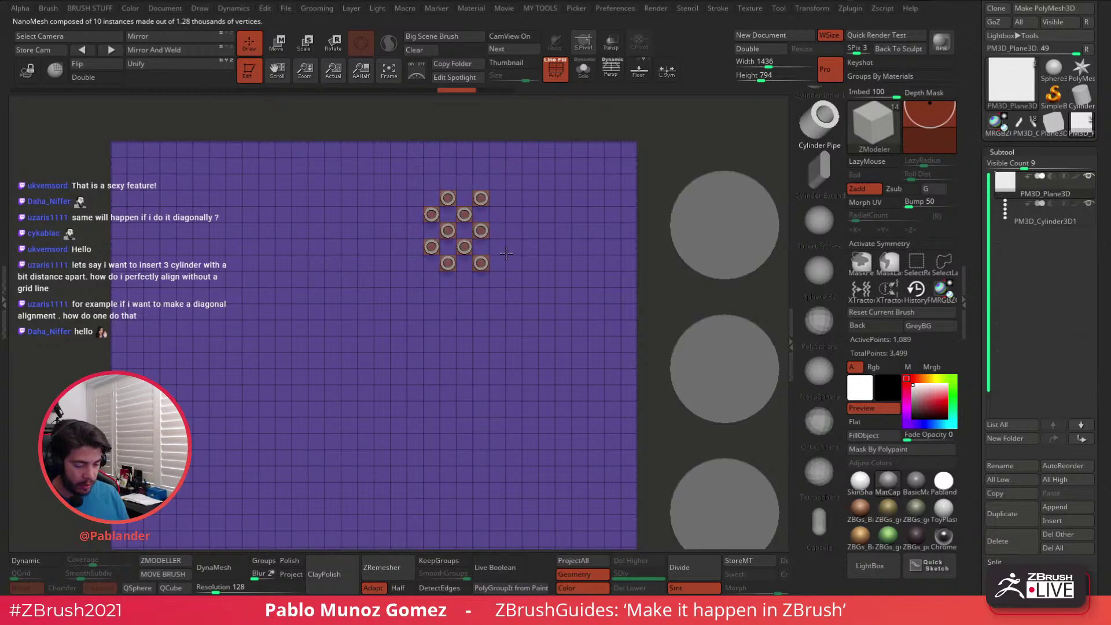
right_click_drag(596, 302, 507, 215)
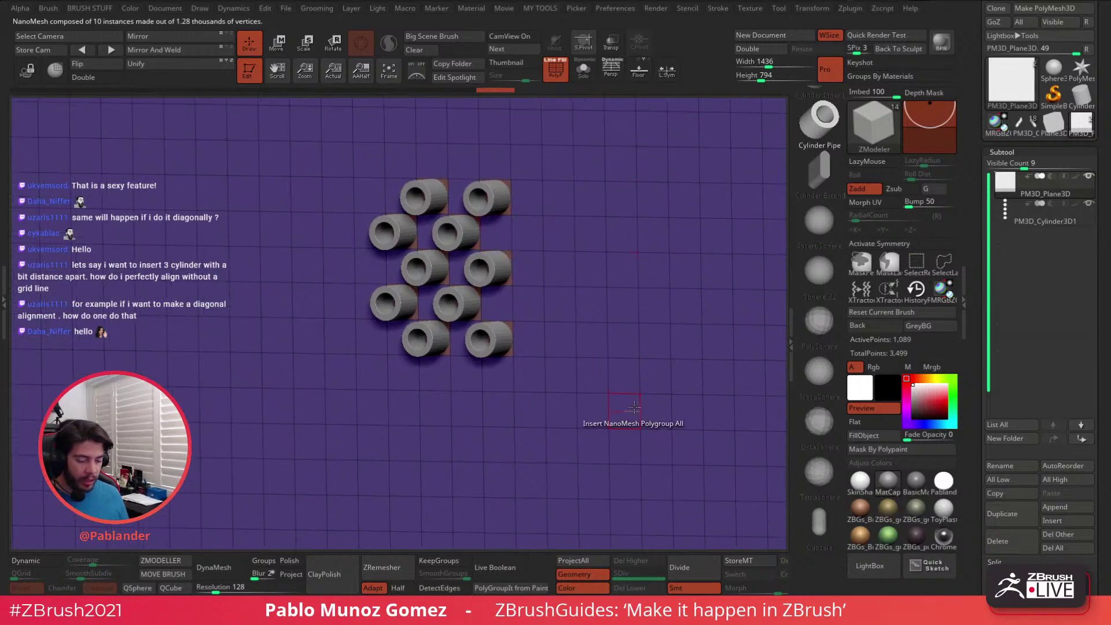
right_click_drag(647, 447, 566, 319, "ctrl")
Choose the Move brush and switch back to the visored bust model
key("b")
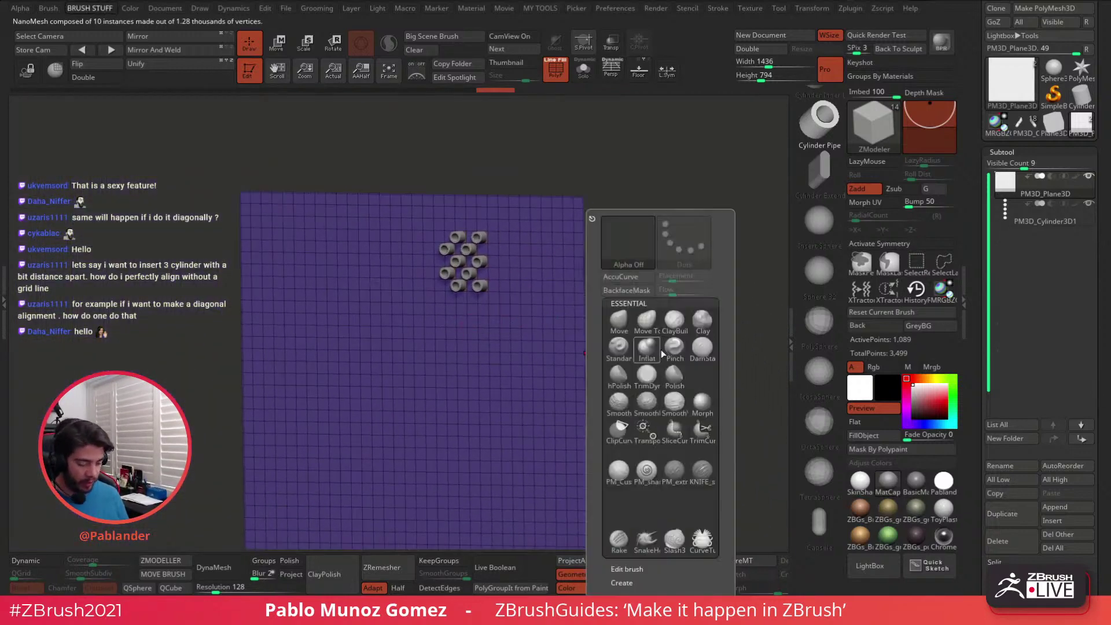
key("m")
key("v")
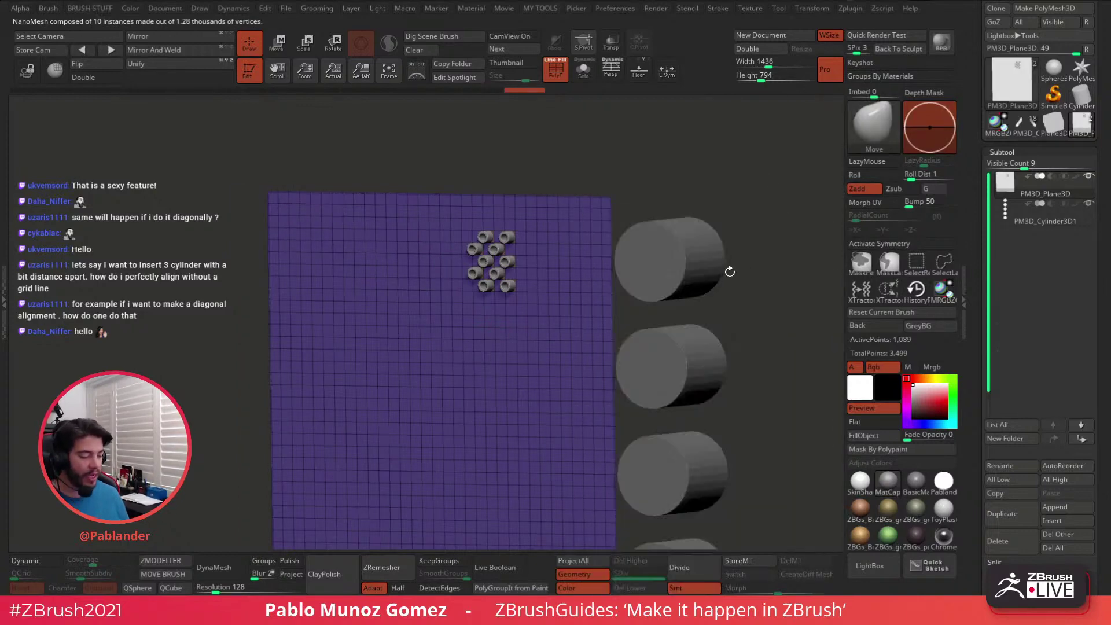
right_click_drag(730, 287, 650, 281, "alt")
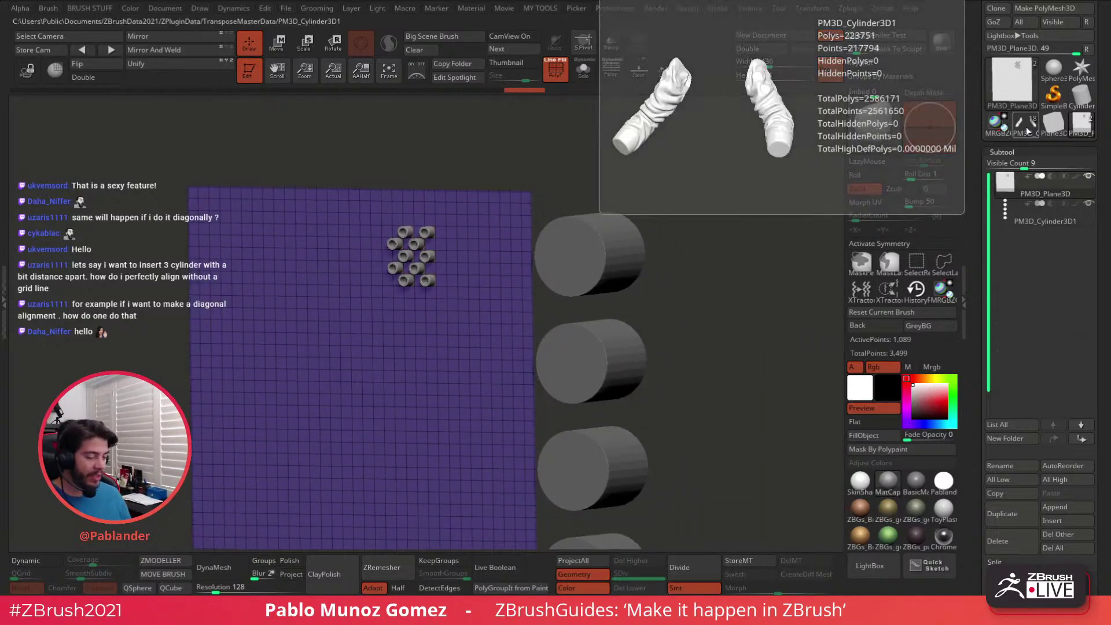
left_click(1026, 128)
left_click_drag(523, 357, 605, 293, "alt")
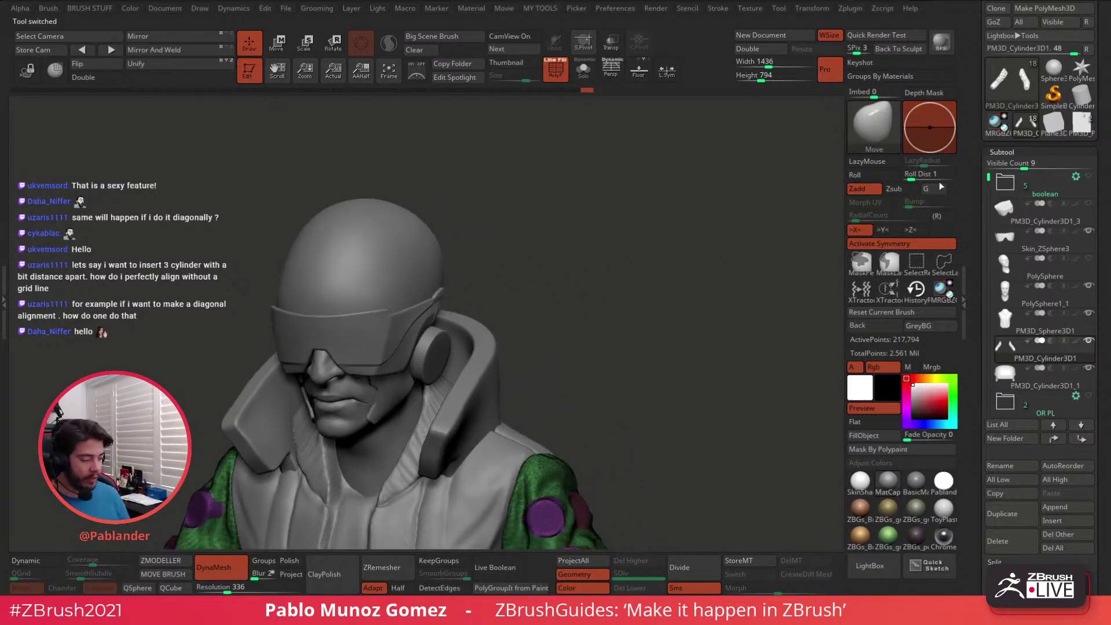
Return to the plane model and make its column of cylinders the active subtool
left_click(1080, 125)
left_click(610, 206, "alt")
left_click_drag(649, 233, 561, 303, "alt")
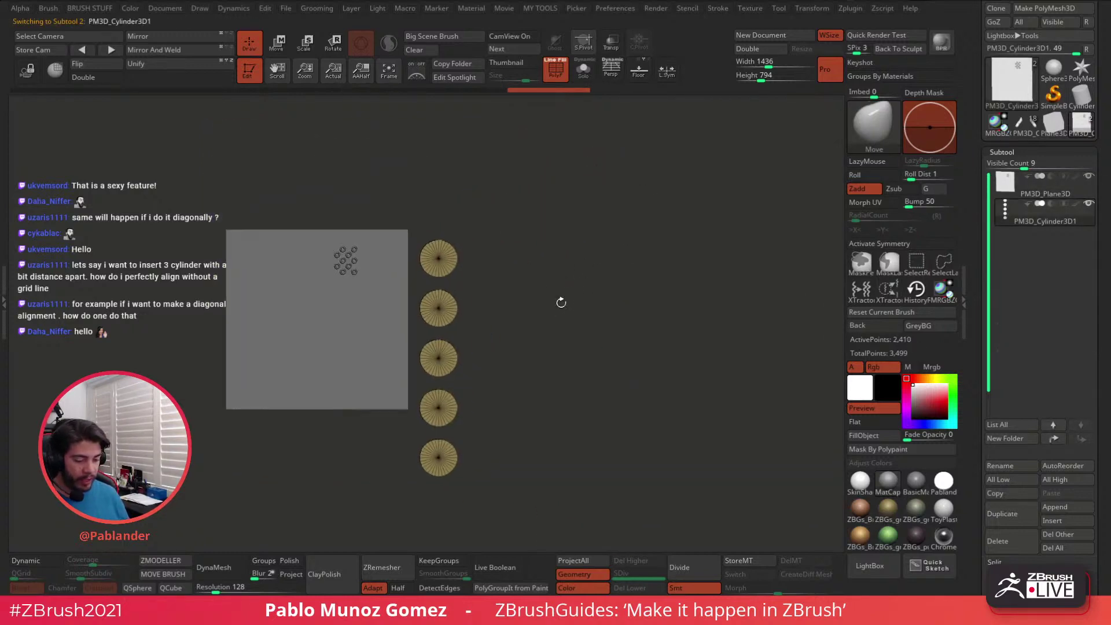
Duplicate the cylinder column diagonally outward and upward about 0.61 units, repeating the offset copy until there are six staggered columns
left_click(280, 45)
left_click_drag(483, 425, 527, 391, "ctrl")
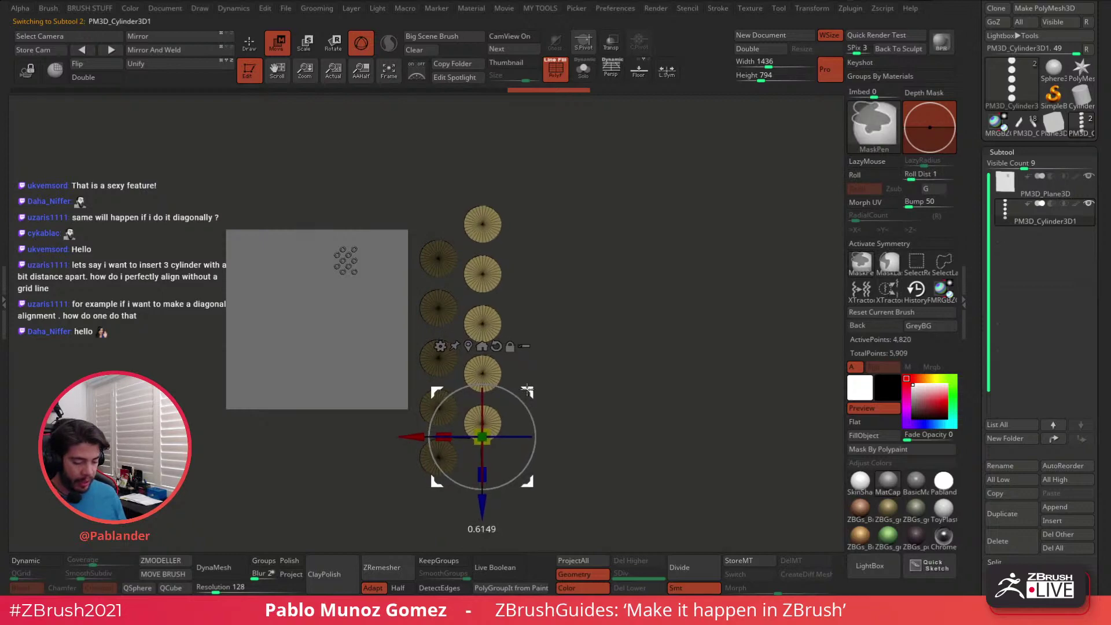
key("ctrl+shift+d")
key("ctrl+shift+d")
key("ctrl+shift+d")
key("ctrl+shift+d")
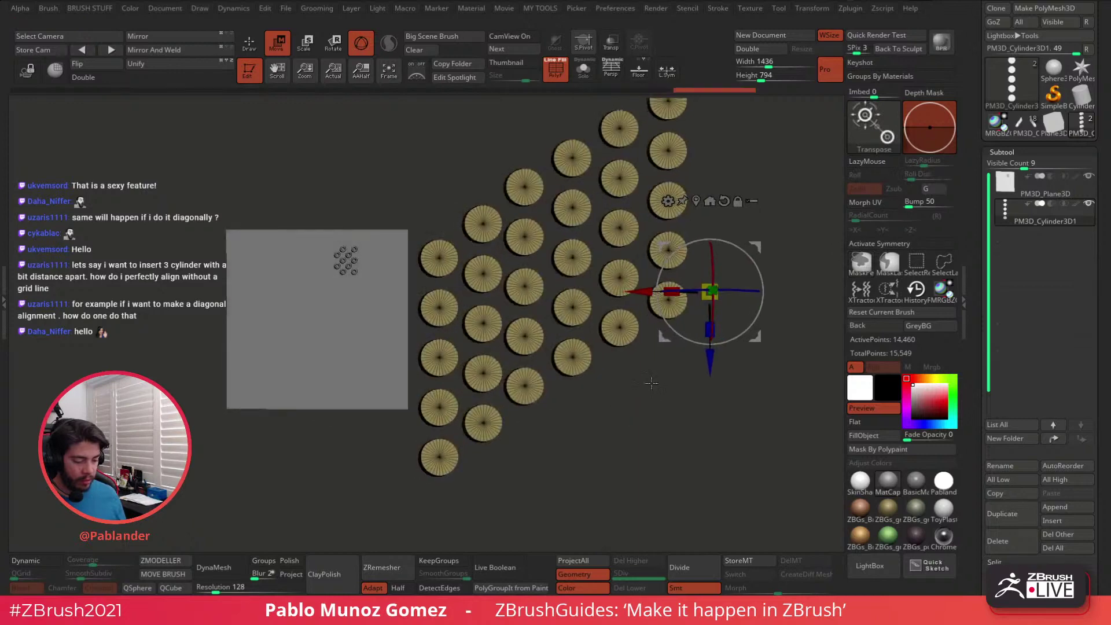
Move the staggered cylinder columns over the plane and scale them down to about the plane's size
left_click_drag(709, 293, 671, 309)
mouse_move(757, 246)
left_mouse_down()
mouse_move(447, 268)
mouse_move(331, 329)
left_mouse_up()
left_click(249, 45)
left_click_drag(491, 223, 519, 227, "shift")
left_click_drag(548, 278, 625, 297, "alt")
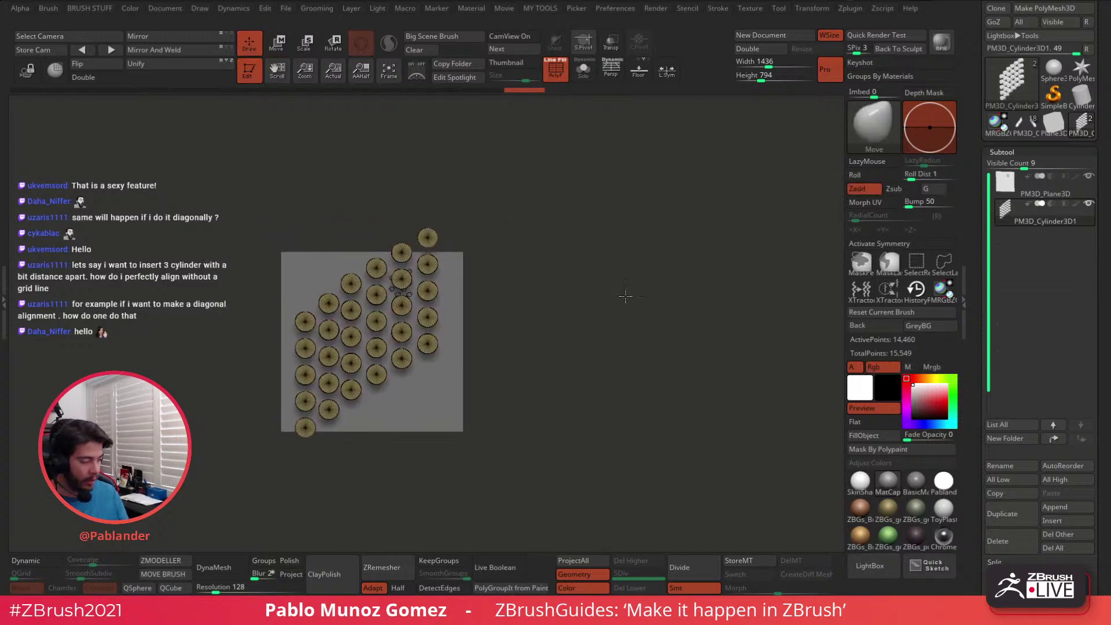
Switch back to the visored bust and turn off its wireframe to inspect the jacket sleeves
left_click(1026, 124)
left_click_drag(544, 387, 598, 224, "alt")
left_click(559, 82)
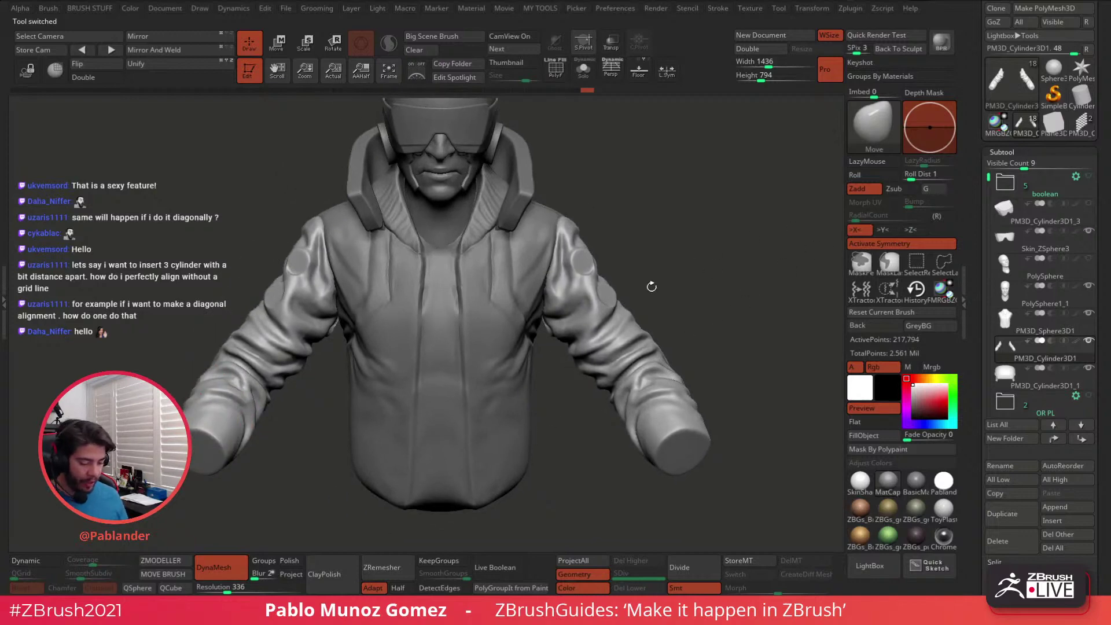
left_click_drag(684, 205, 686, 245)
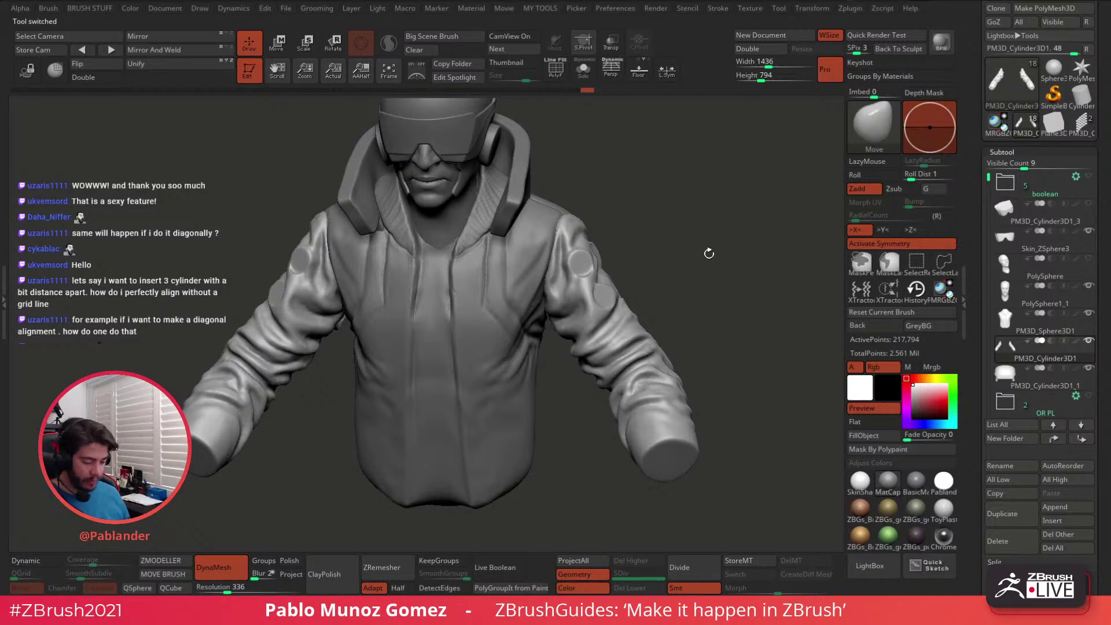
left_click_drag(689, 286, 716, 241)
left_click_drag(681, 300, 660, 333)
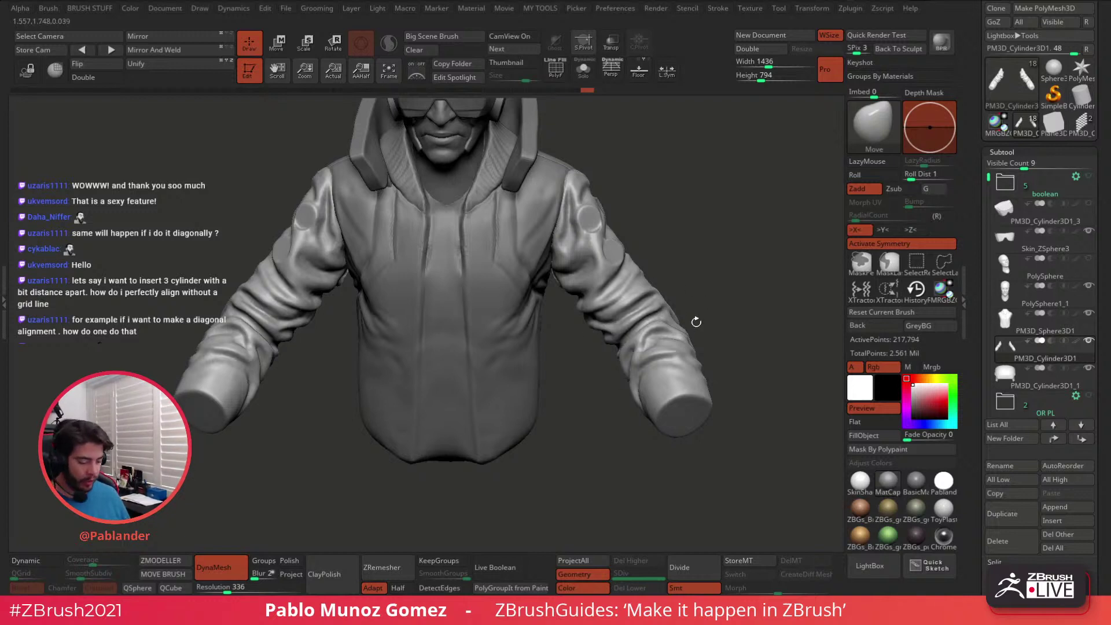
left_click_drag(685, 276, 699, 278)
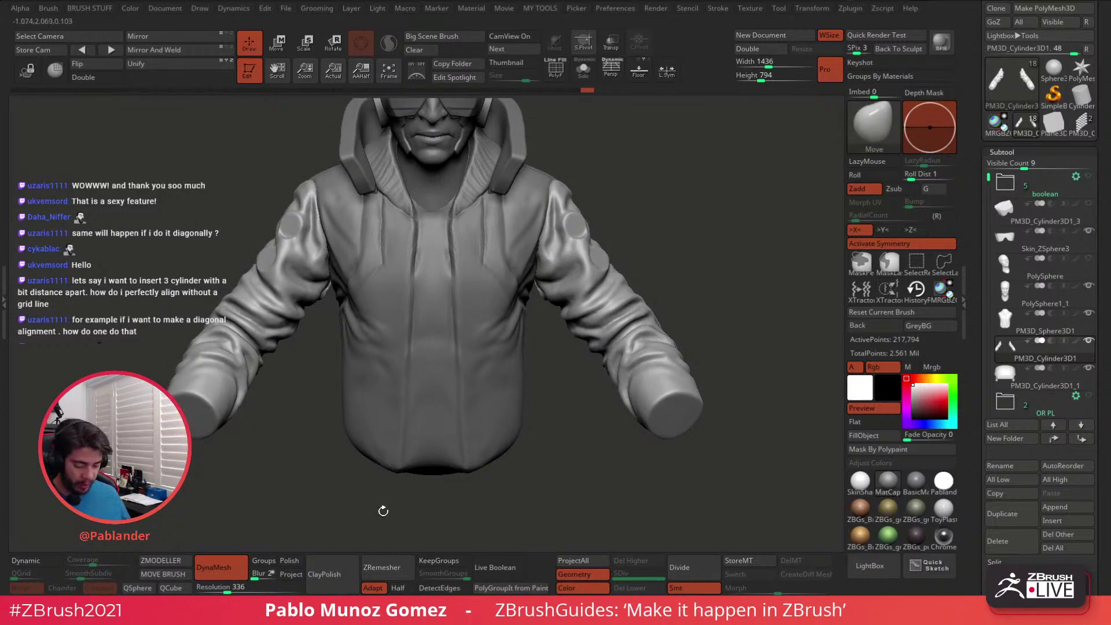
Set ZRemesher to the Half option and display the sleeves' polygroup colors without wireframe lines
left_click(374, 587)
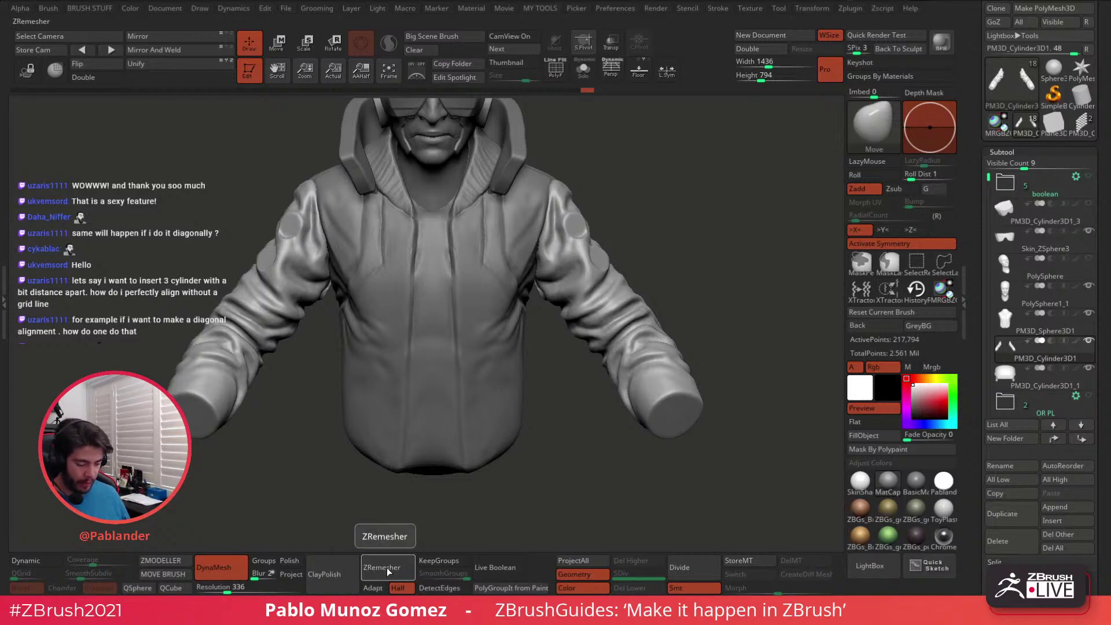
left_click(556, 68)
left_click(561, 61)
left_click(561, 61)
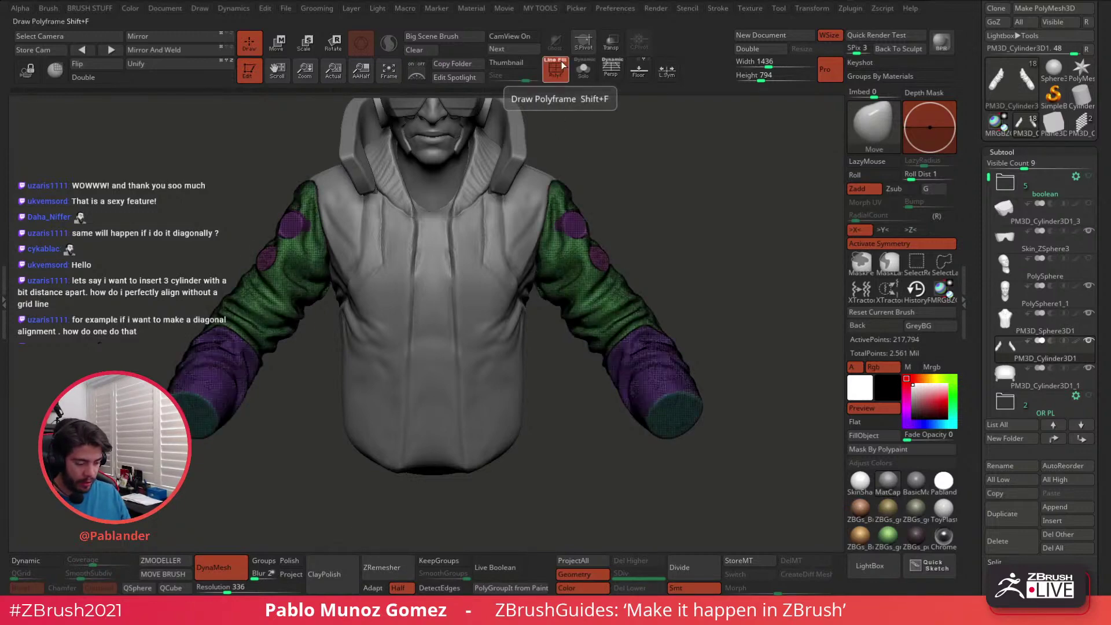
left_click(550, 62)
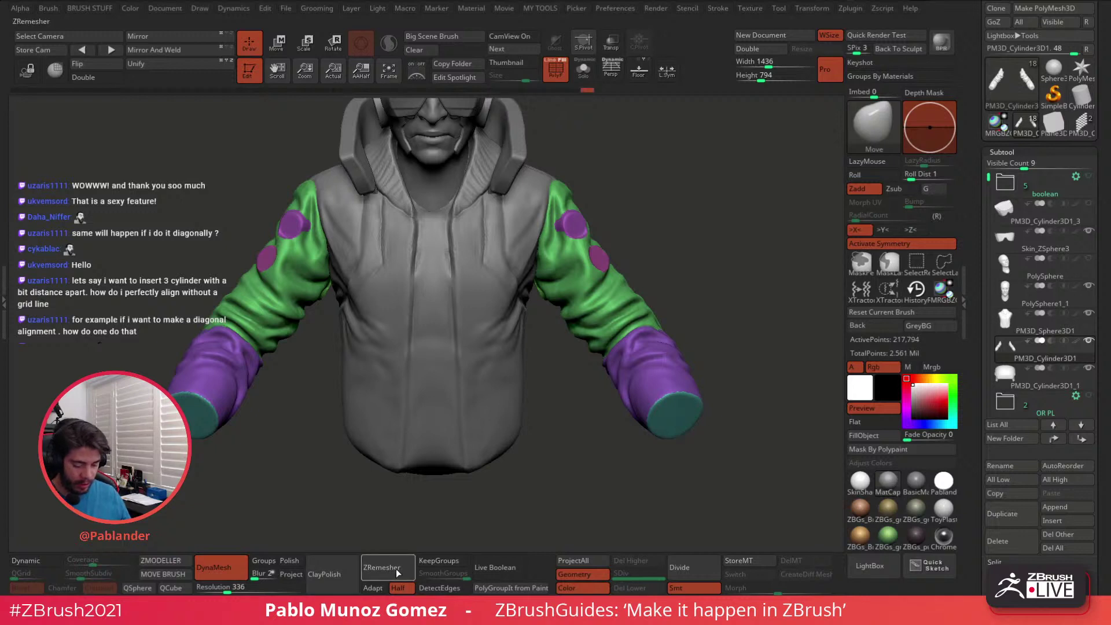
Regroup the sleeves with Auto Groups and run ZRemesher on them at half density
key("2")
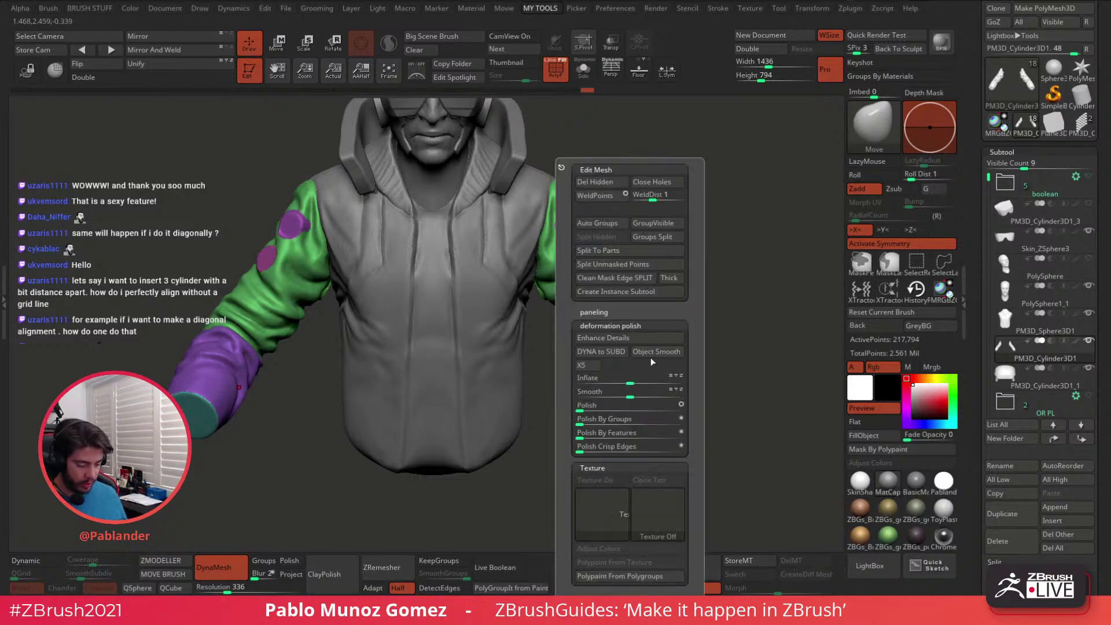
left_click(597, 223)
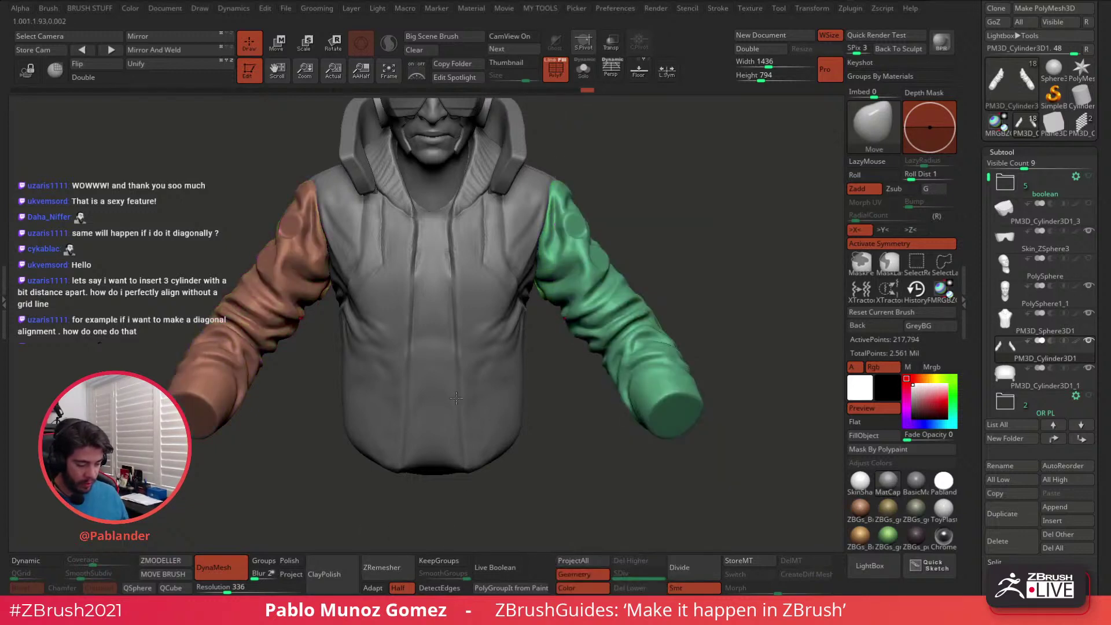
left_click(384, 567)
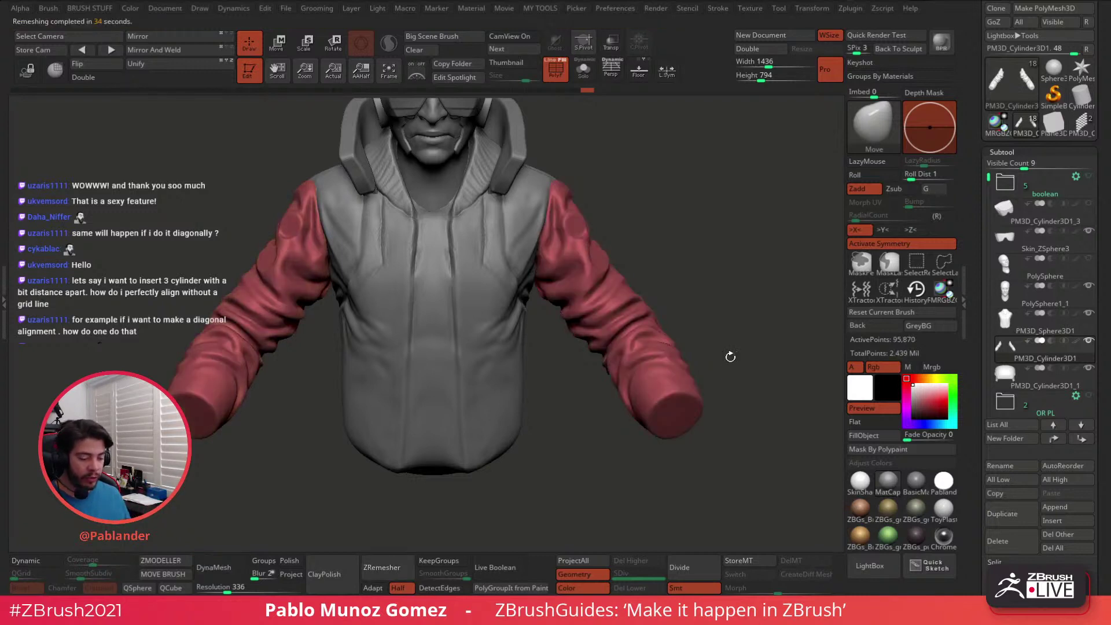
left_click(552, 63)
left_click_drag(627, 186, 609, 223, "alt")
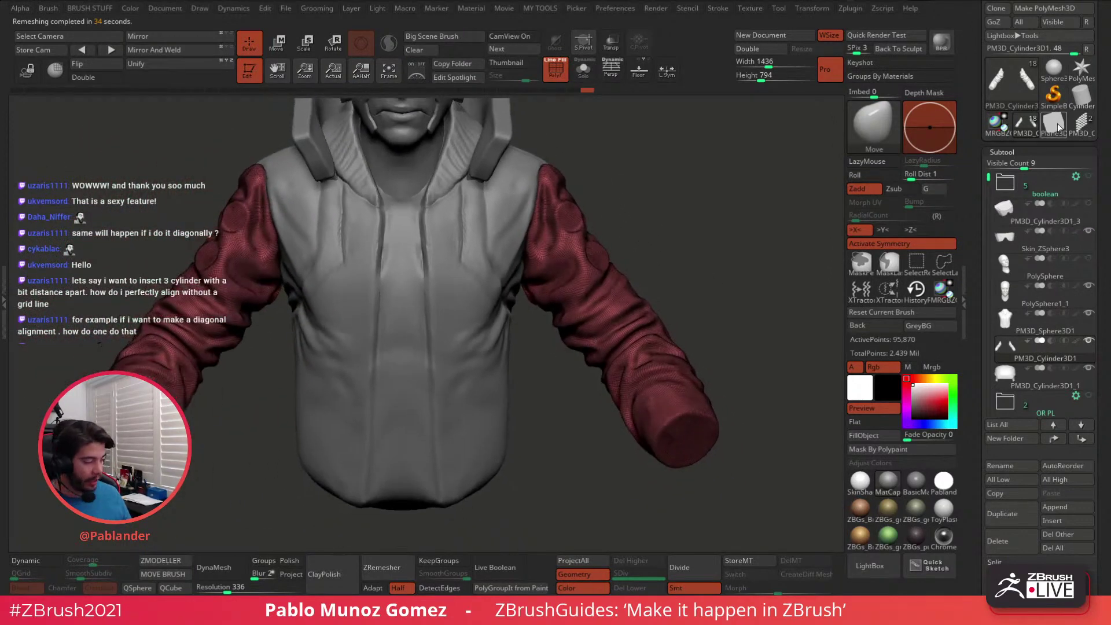
Return to the cylinder model, undo the diagonal copies back to a single column of five cylinders, and clear the mask
left_click(1080, 124)
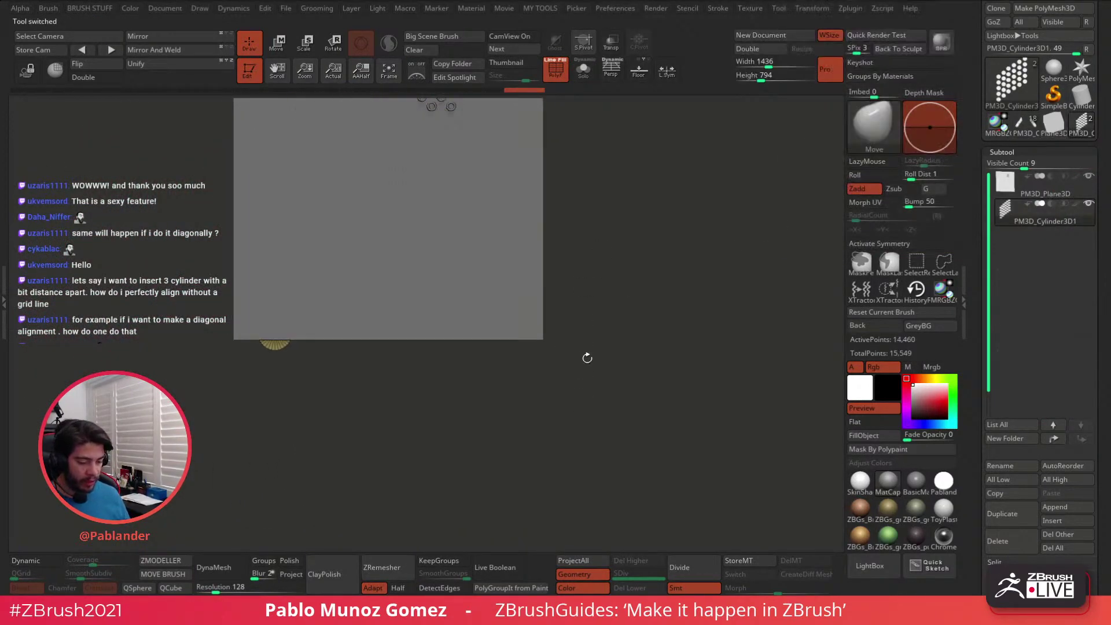
left_click_drag(587, 362, 586, 384)
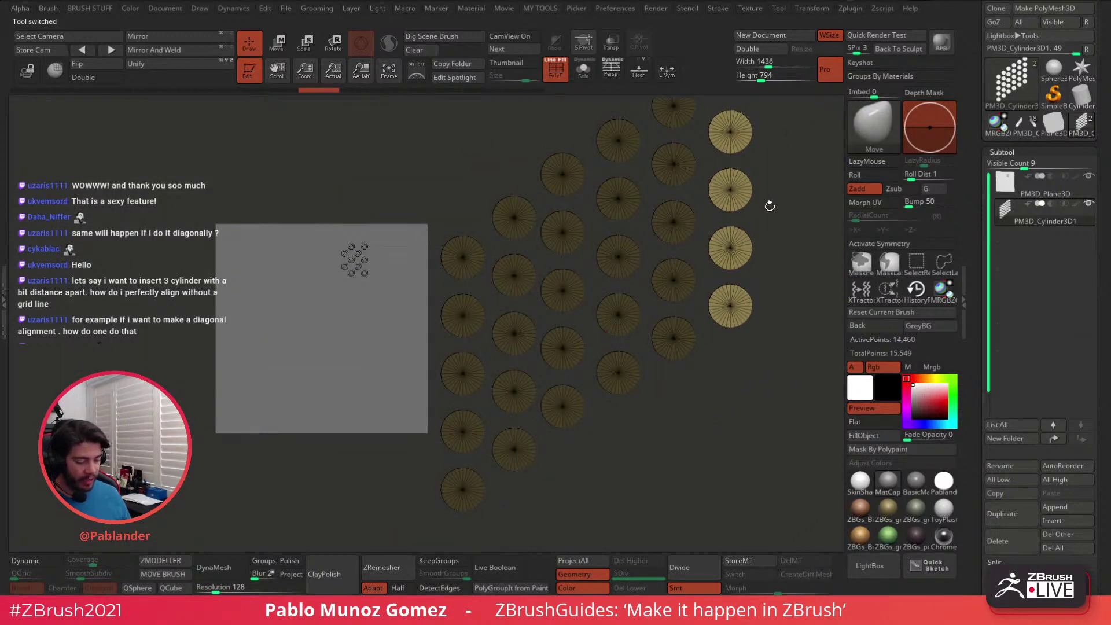
key("ctrl+z")
key("ctrl+z")
left_click_drag(584, 358, 577, 328, "alt")
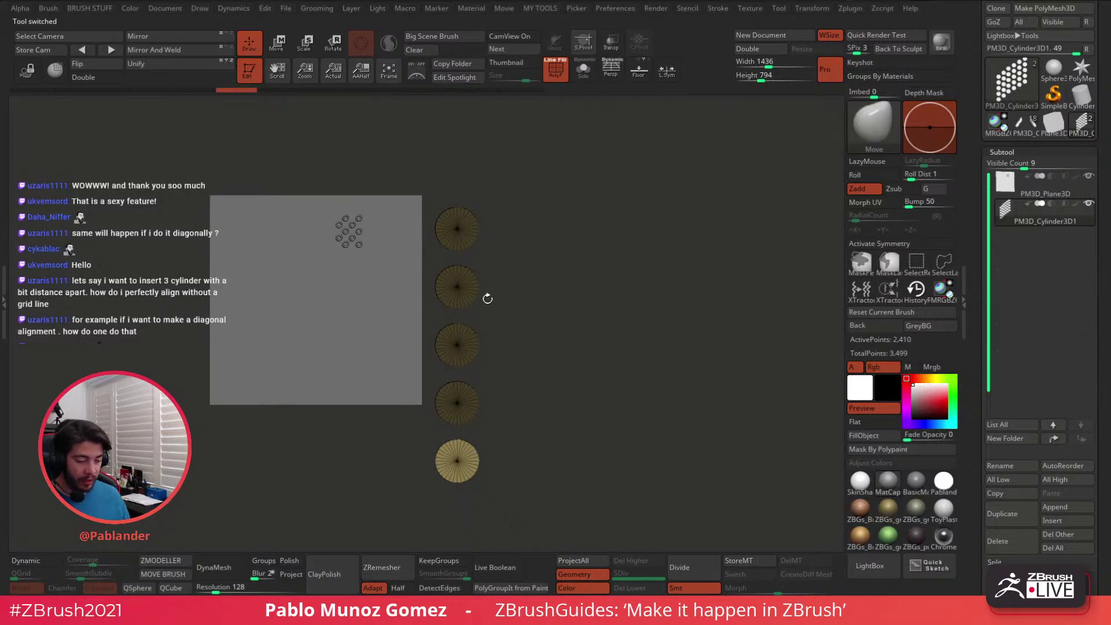
mouse_move(538, 293)
left_mouse_down("ctrl")
mouse_move(580, 305)
mouse_move(578, 289)
left_mouse_up("ctrl")
Center the gizmo on the five-cylinder column and rotate only the gizmo so its Z axis runs diagonally
left_click(278, 44)
left_click_drag(564, 348, 566, 321, "alt")
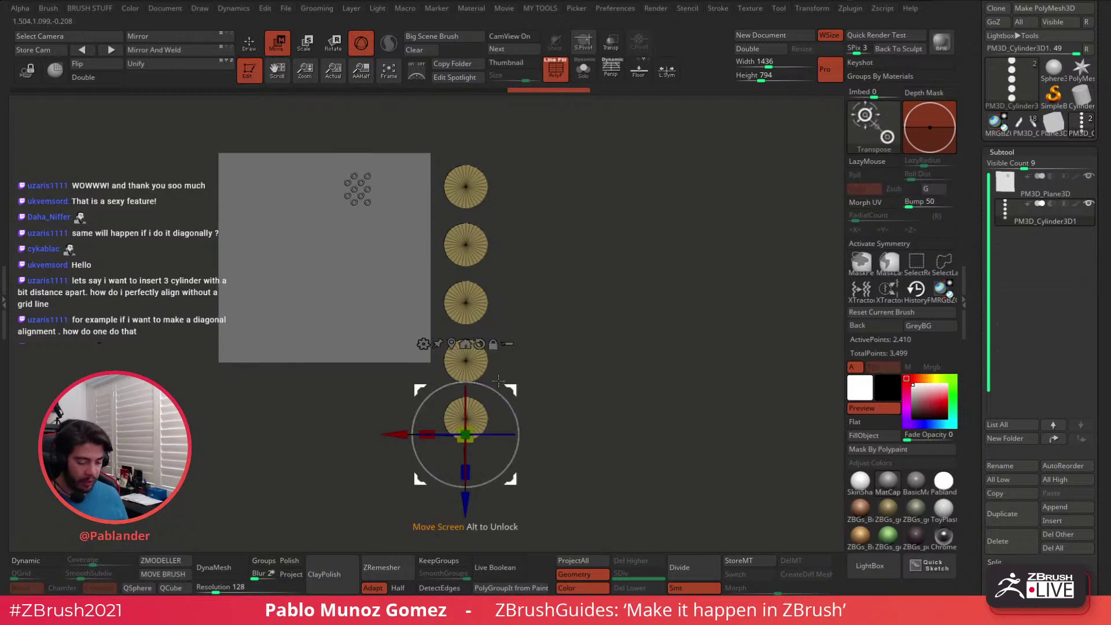
left_click(451, 343)
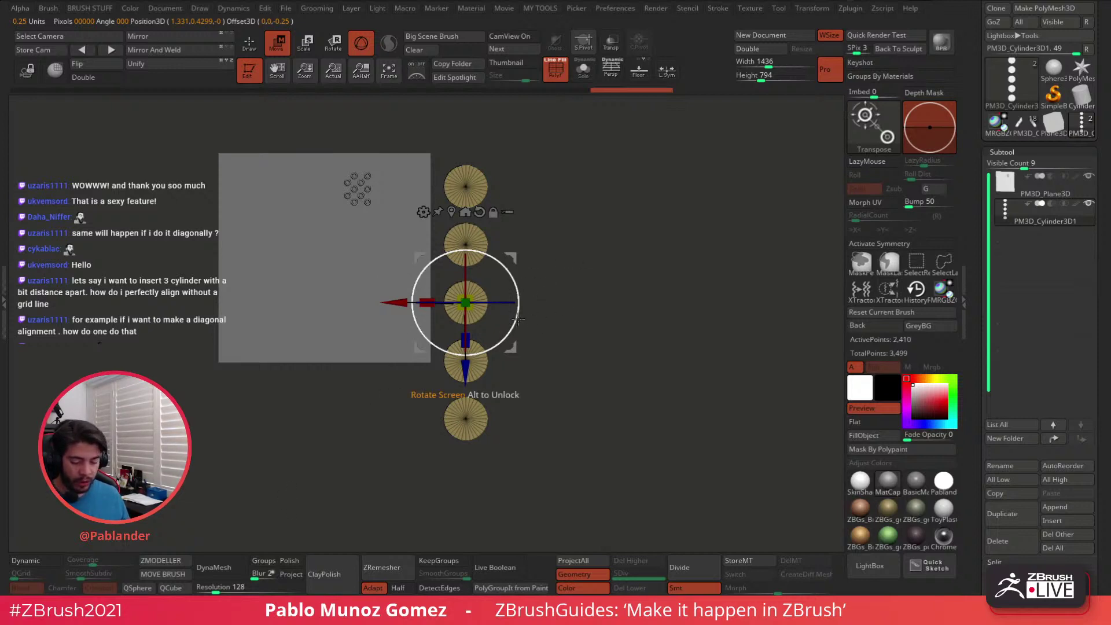
left_click_drag(513, 329, 523, 368, "alt")
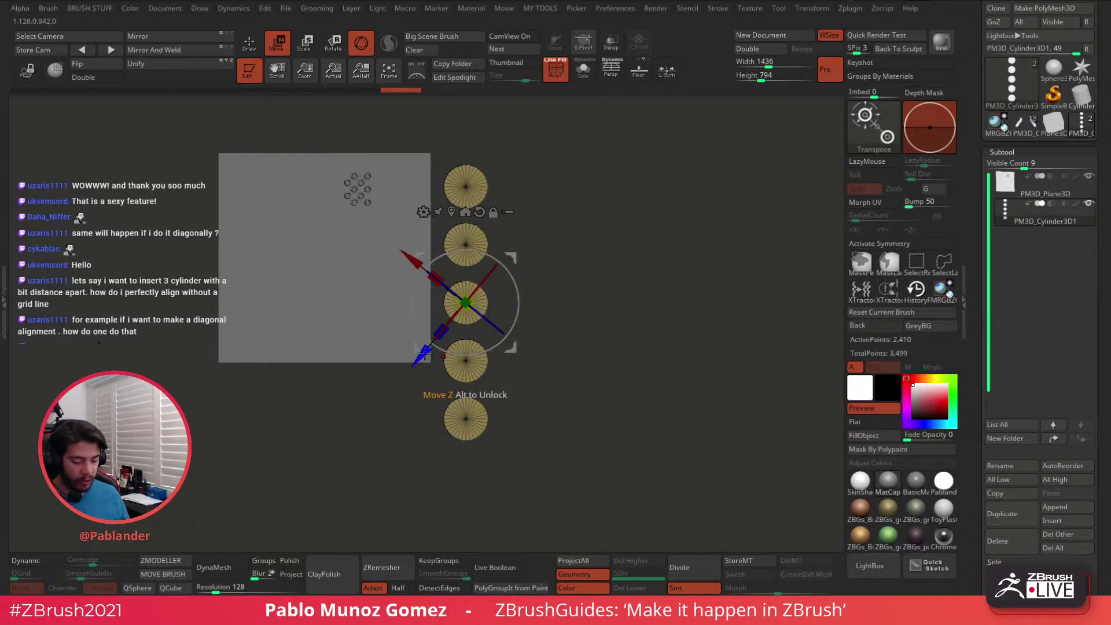
Duplicate the column diagonally up along the tilted gizmo's Z axis, repeating the copy until there are four columns
left_click_drag(554, 219, 508, 270, "alt")
left_click_drag(377, 400, 557, 196, "ctrl")
left_click_drag(628, 243, 639, 275, "ctrl")
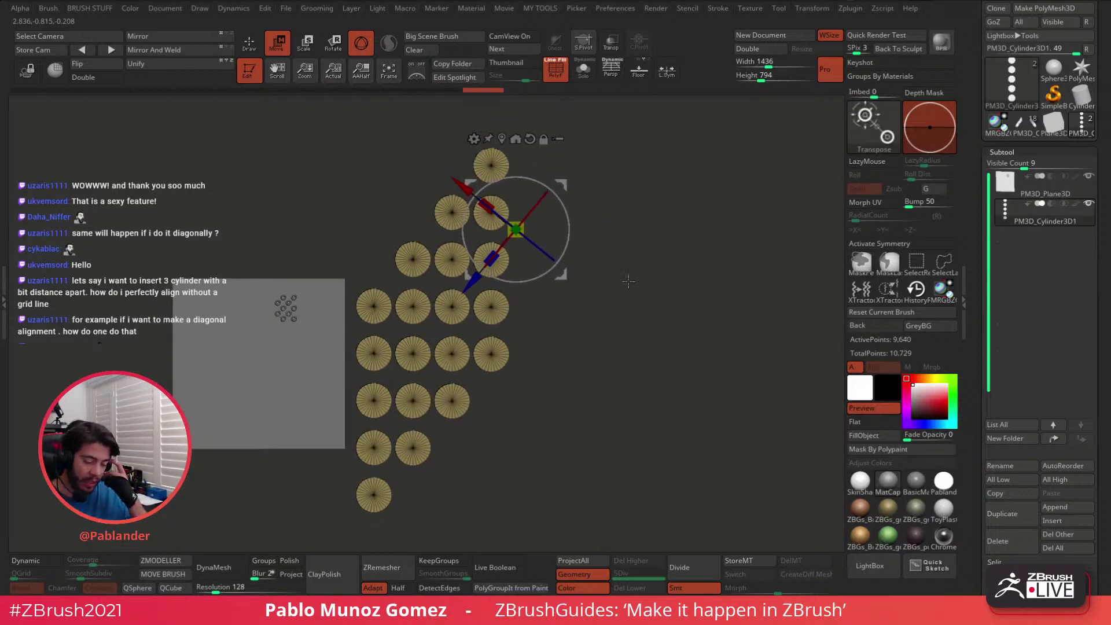
left_click(250, 43)
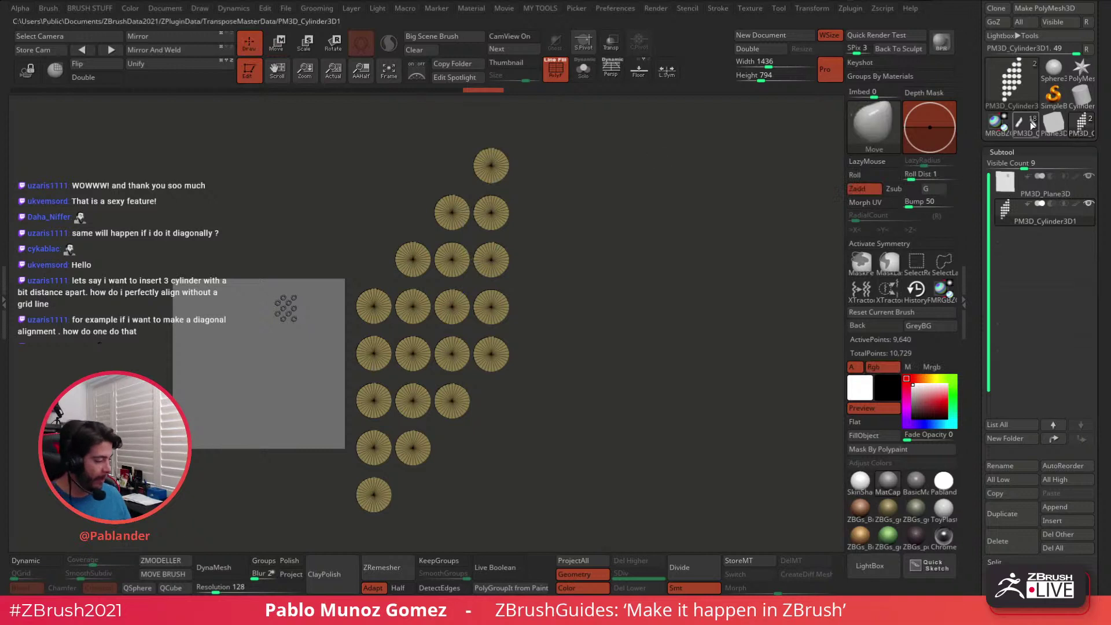
Return to the visored bust and run ZRemesher twice more on the sleeves at half density
left_click(1025, 125)
left_click_drag(440, 421, 607, 289, "alt")
right_click_drag(489, 360, 484, 417, "alt")
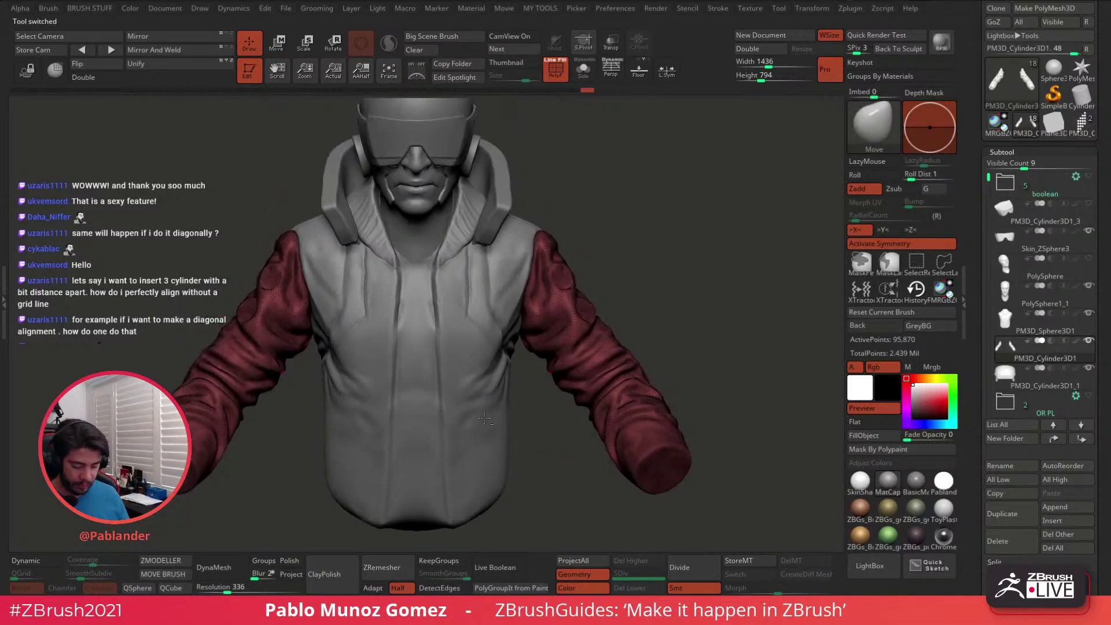
left_click(388, 563)
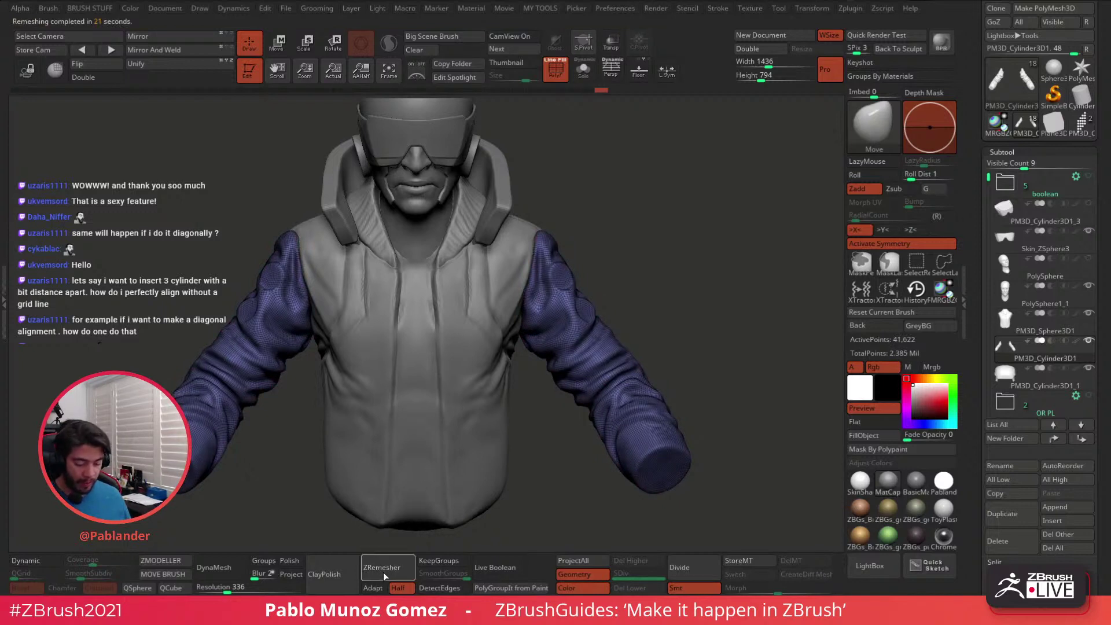
left_click(387, 570)
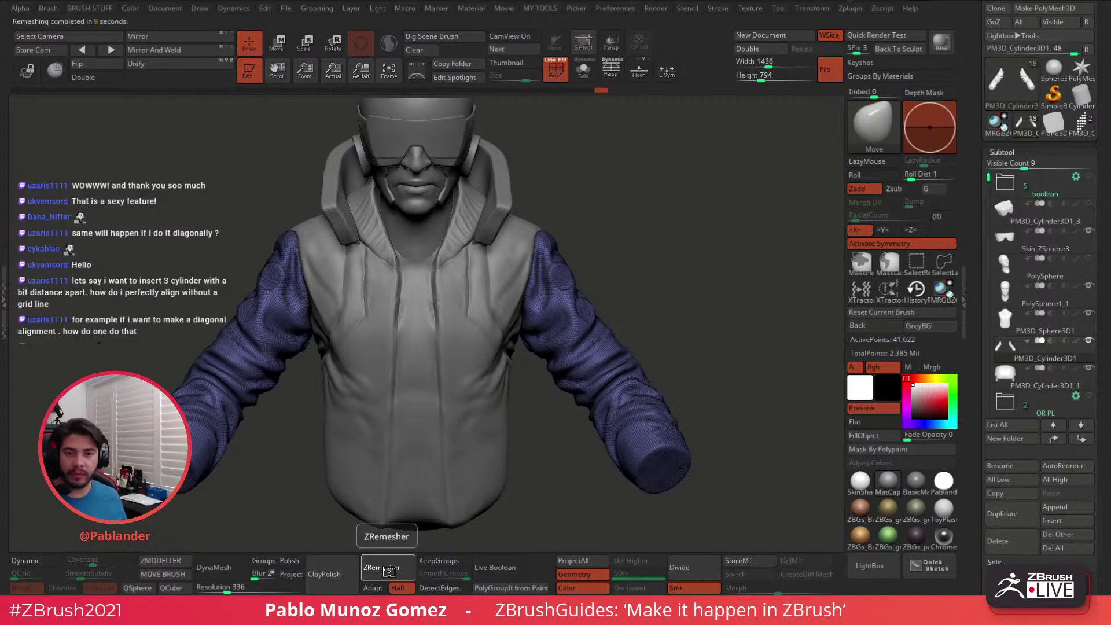
mouse_move(752, 298)
left_mouse_down()
mouse_move(525, 299)
mouse_move(607, 307)
mouse_move(753, 282)
mouse_move(689, 263)
mouse_move(698, 253)
left_mouse_up()
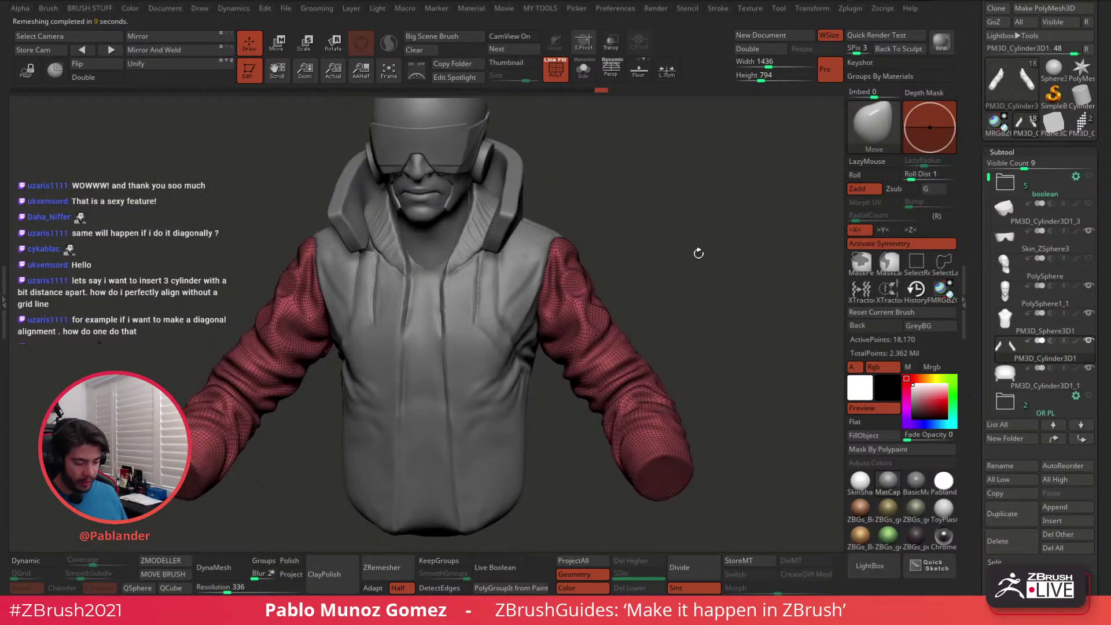
Make the jacket torso the active subtool and duplicate it
left_click(536, 247, "alt")
mouse_move(636, 206)
left_mouse_down()
mouse_move(664, 213)
mouse_move(597, 220)
mouse_move(642, 209)
mouse_move(745, 232)
left_mouse_up()
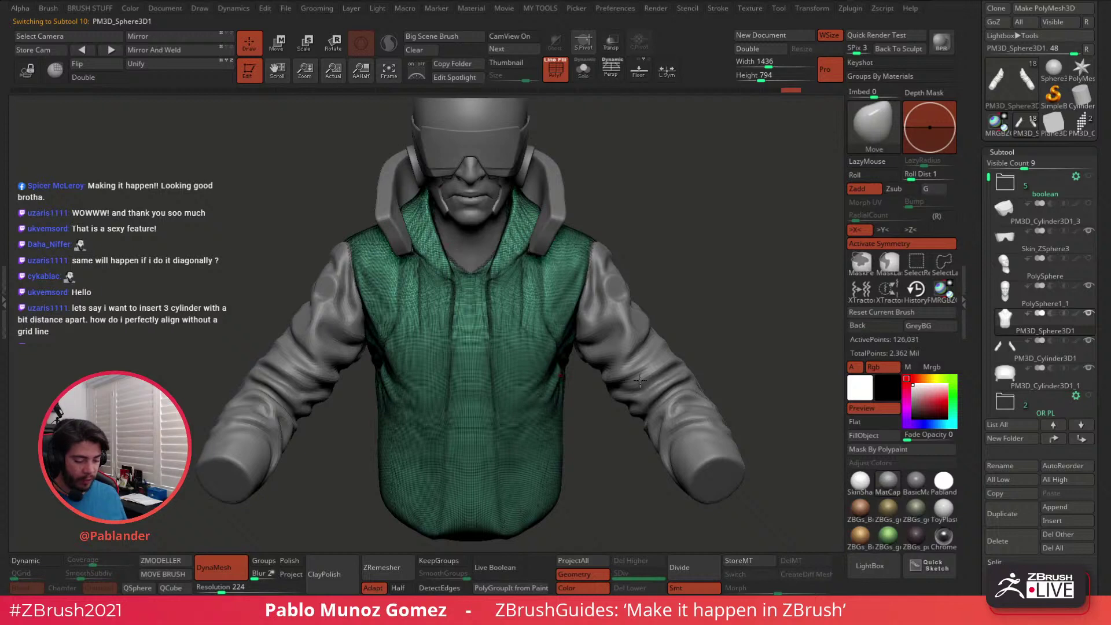
left_click_drag(581, 411, 531, 423)
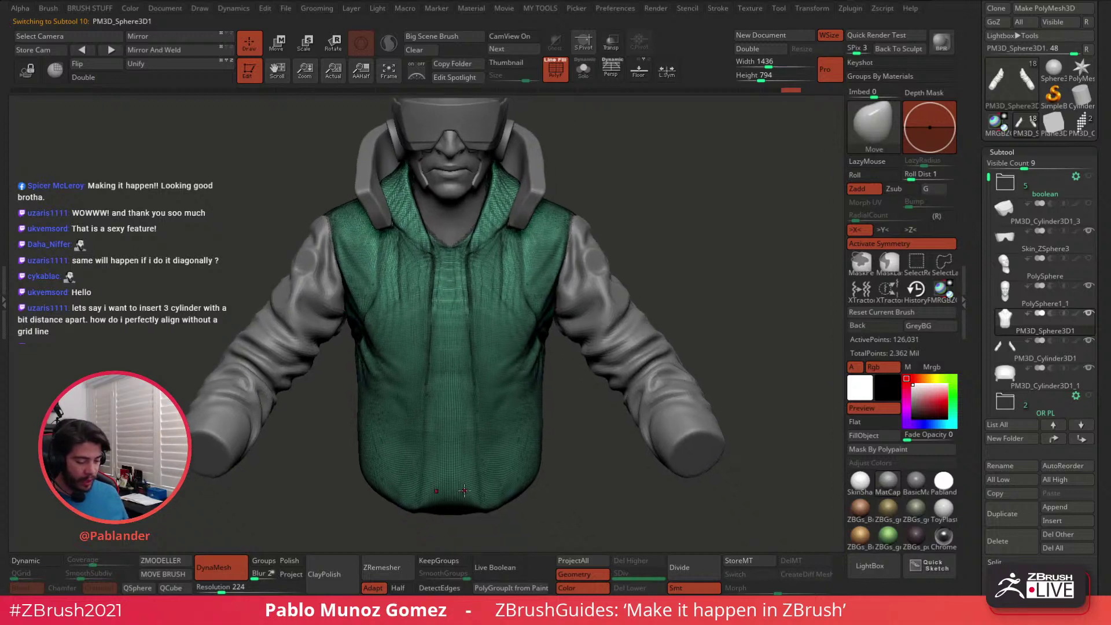
left_click_drag(988, 176, 988, 254)
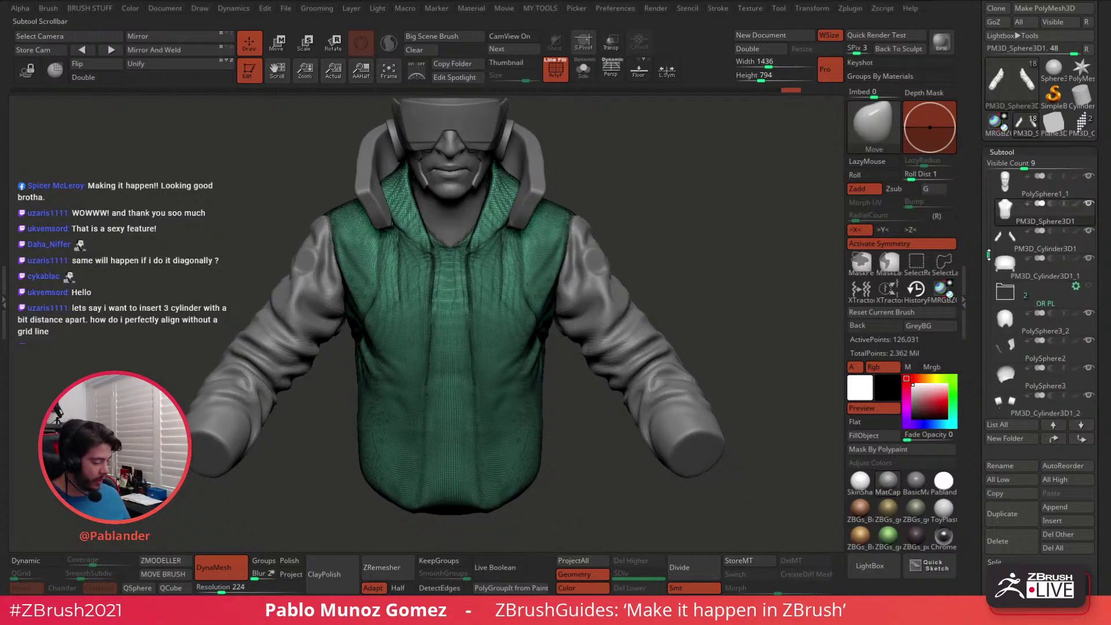
left_click(1013, 518)
mouse_move(1090, 210)
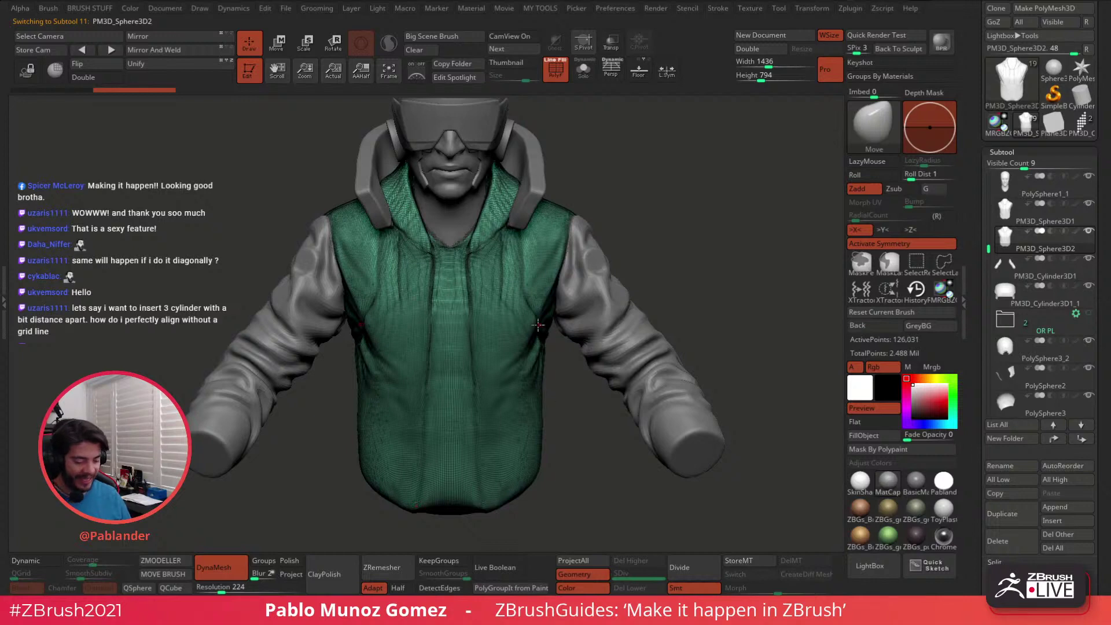
Isolate the duplicated jacket torso with the wireframe turned off and adjust the brush's draw size for masking
left_click(558, 75)
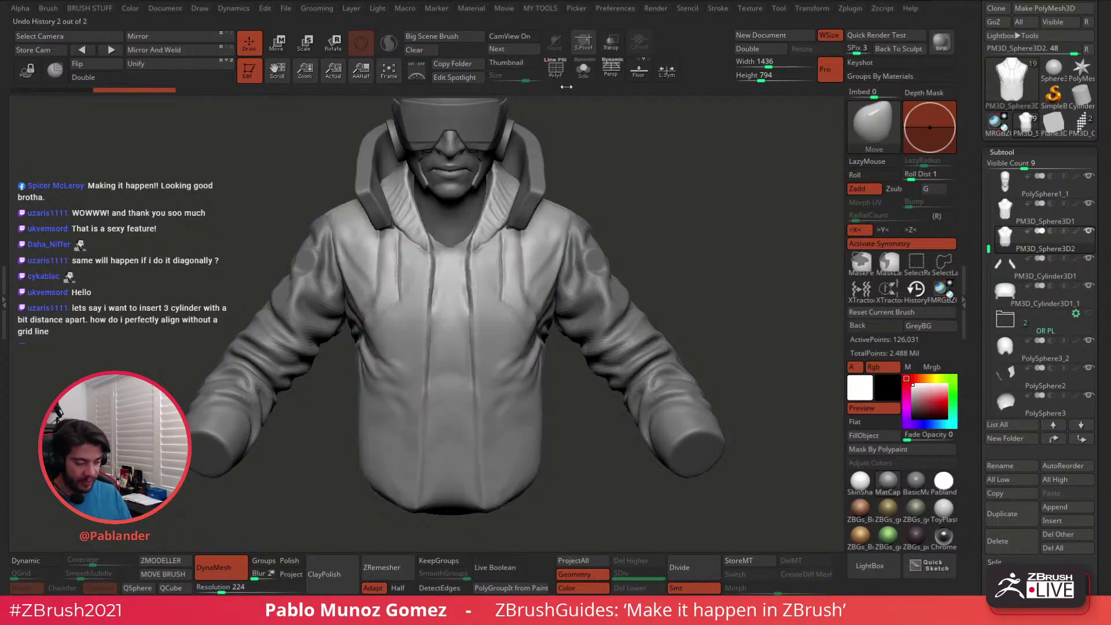
left_click(583, 70)
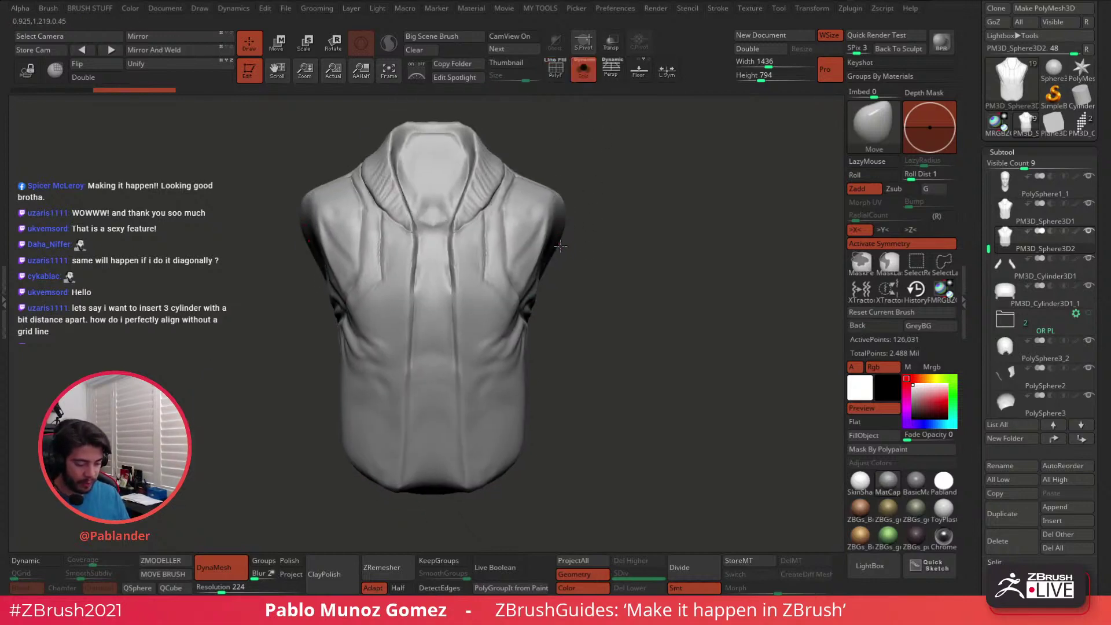
right_click_drag(560, 246, 561, 258, "alt")
key("space")
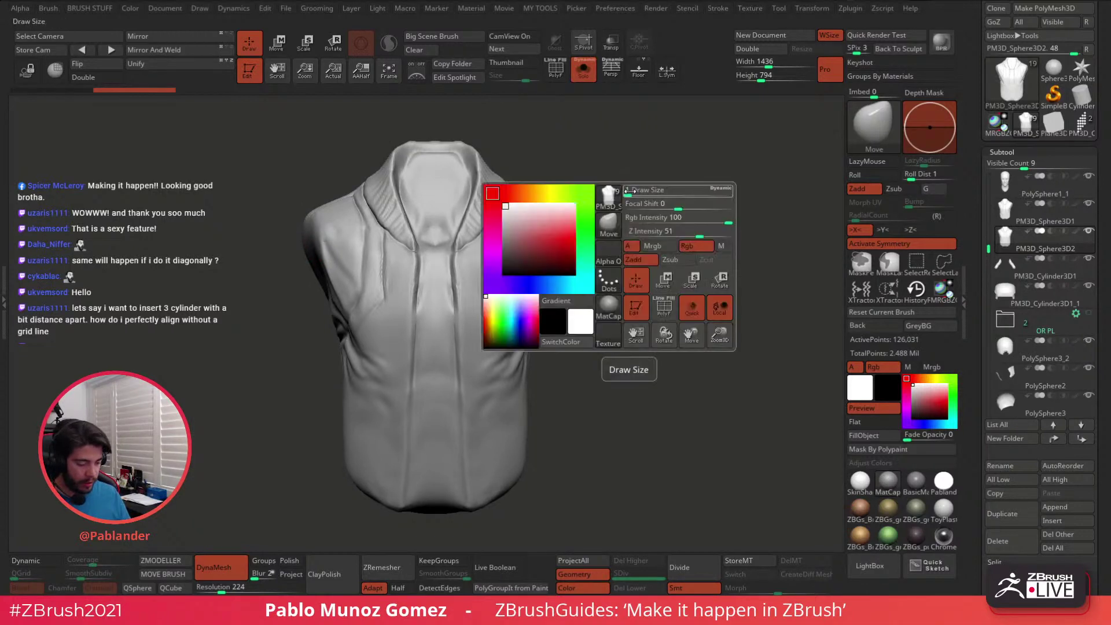
right_click_drag(613, 179, 645, 192, "alt")
key("space")
left_click_drag(613, 180, 625, 182)
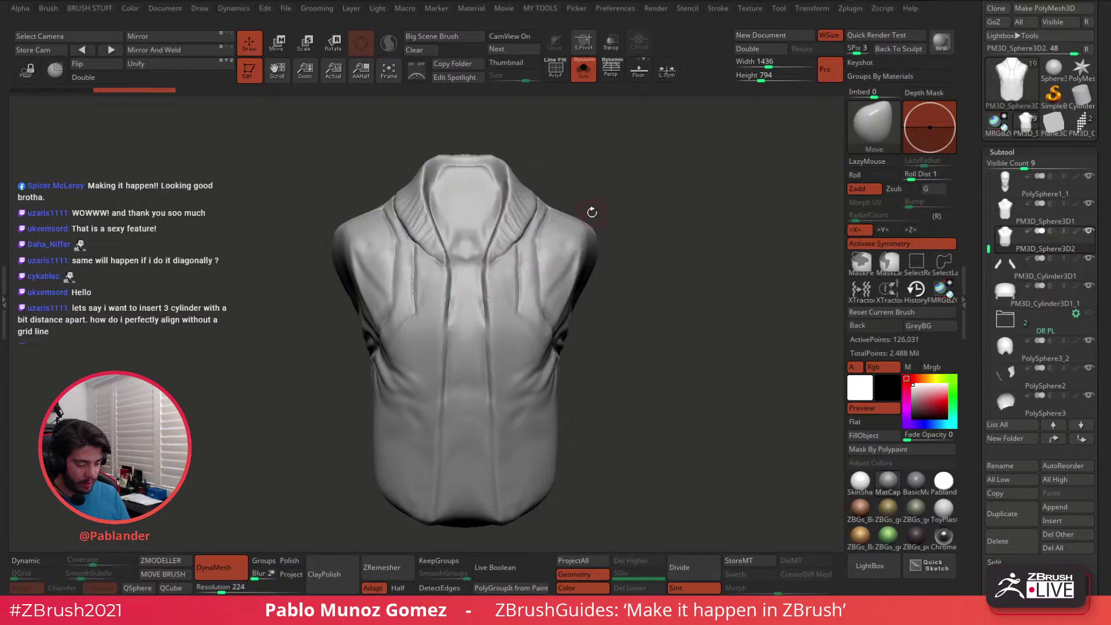
right_click_drag(470, 181, 475, 191)
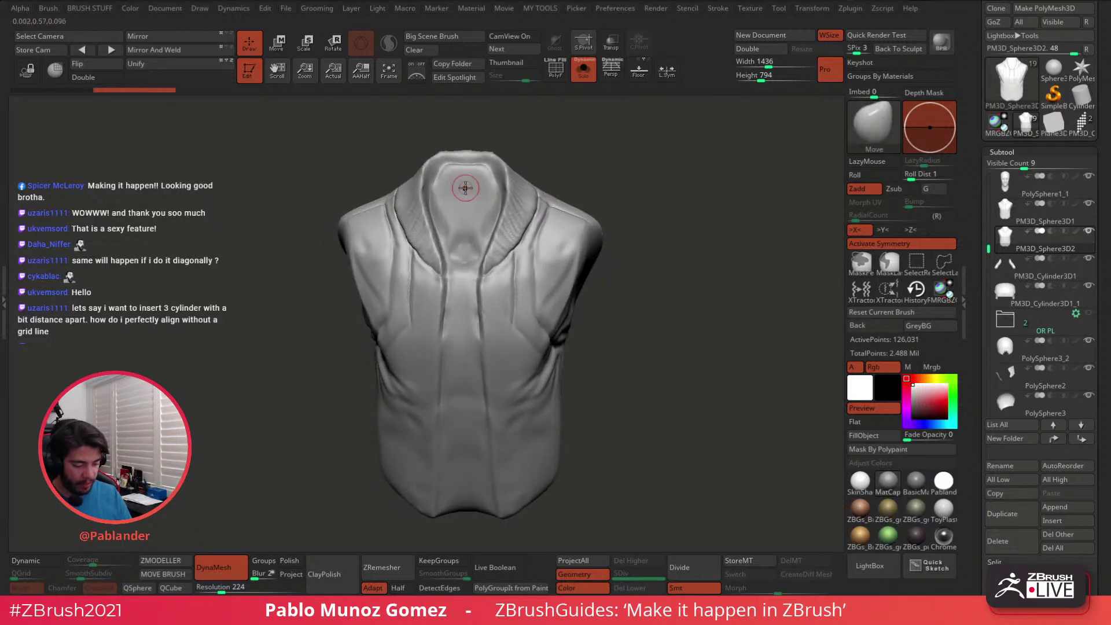
Mask the inside of the hood opening and the central front strip of the jacket down toward the hem
mouse_move(462, 176)
left_mouse_down("ctrl")
mouse_move(447, 175)
mouse_move(438, 201)
mouse_move(453, 255)
mouse_move(466, 214)
left_mouse_up("ctrl")
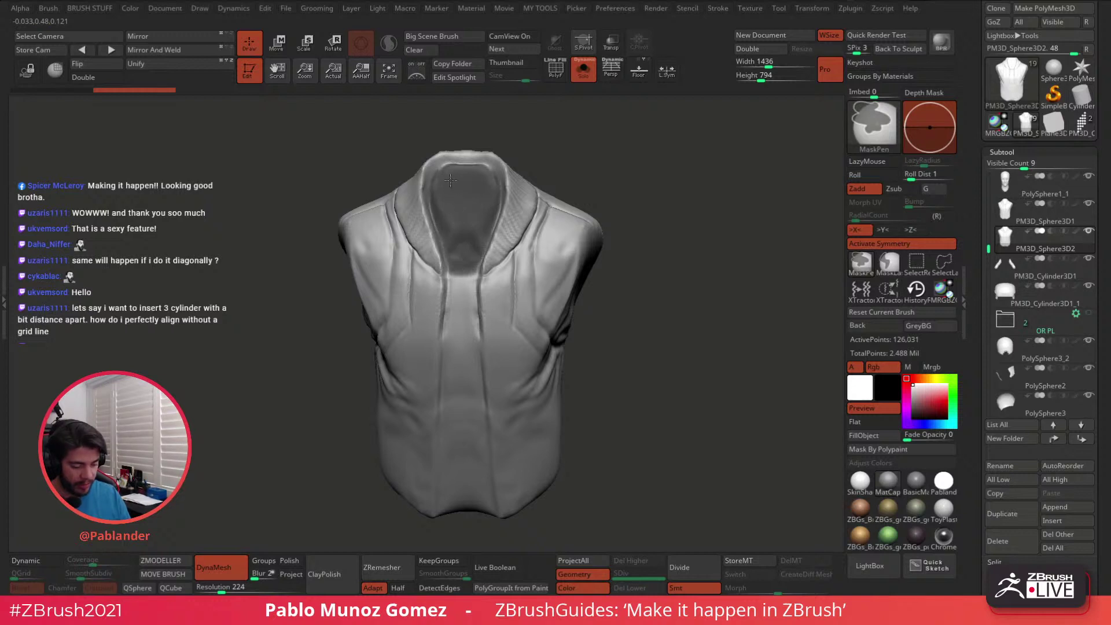
left_click_drag(459, 237, 459, 405, "ctrl")
left_click_drag(453, 342, 457, 491, "ctrl")
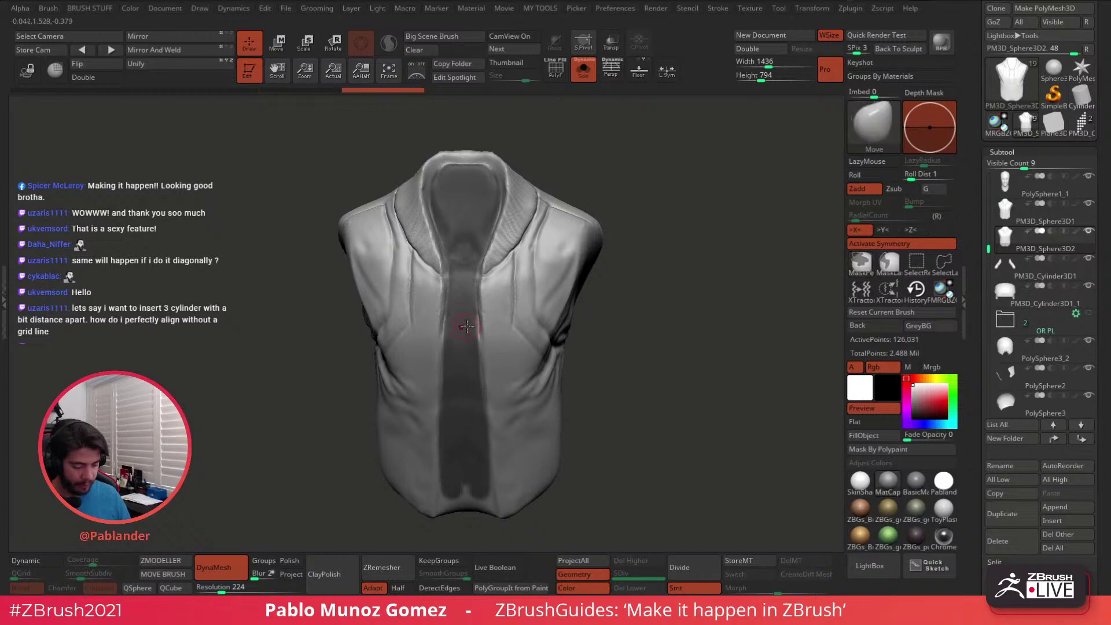
Fill in the mask on the jacket's central front strip and extend it down to the hem
right_click_drag(458, 324, 478, 263)
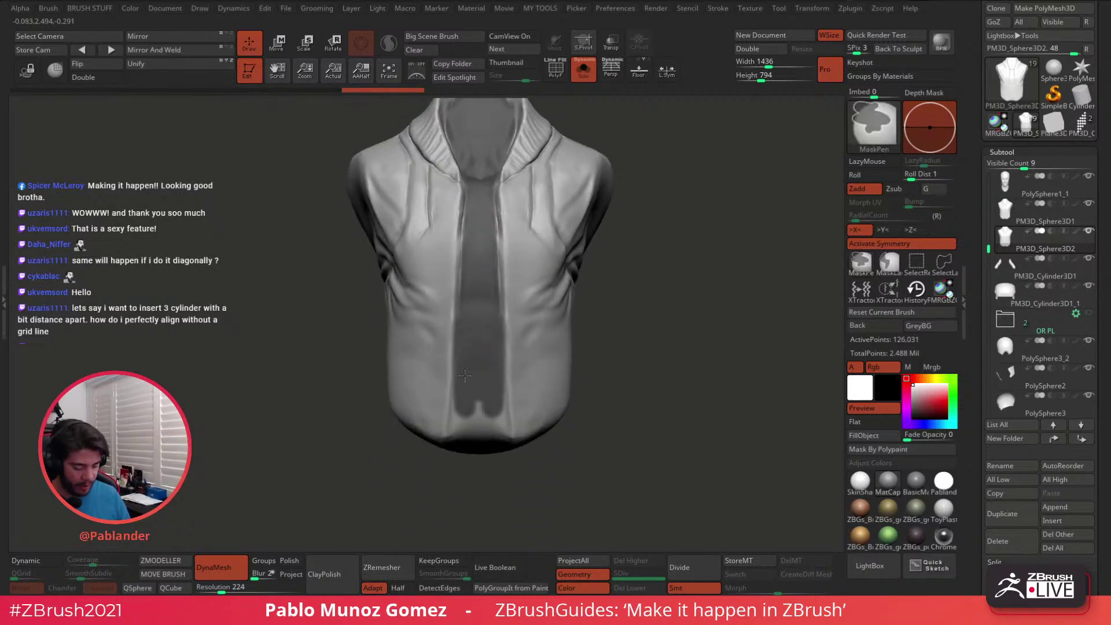
left_click_drag(460, 416, 460, 406, "ctrl")
left_click_drag(466, 361, 477, 396, "ctrl")
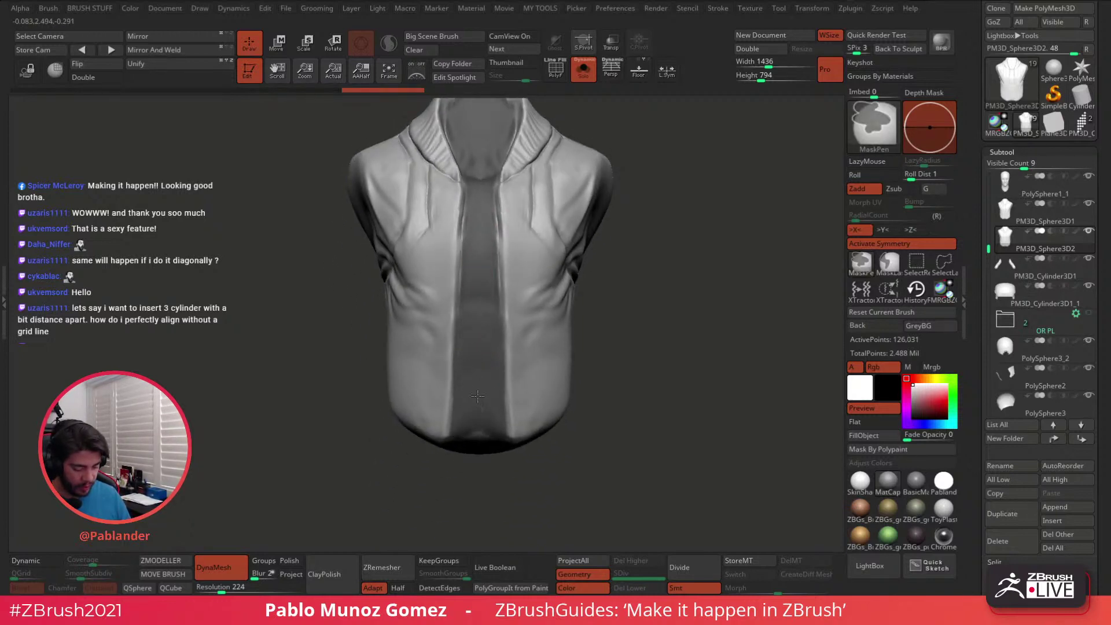
left_click_drag(478, 256, 481, 213, "ctrl")
mouse_move(484, 309)
right_mouse_down("alt")
mouse_move(502, 260)
mouse_move(534, 369)
right_mouse_up("alt")
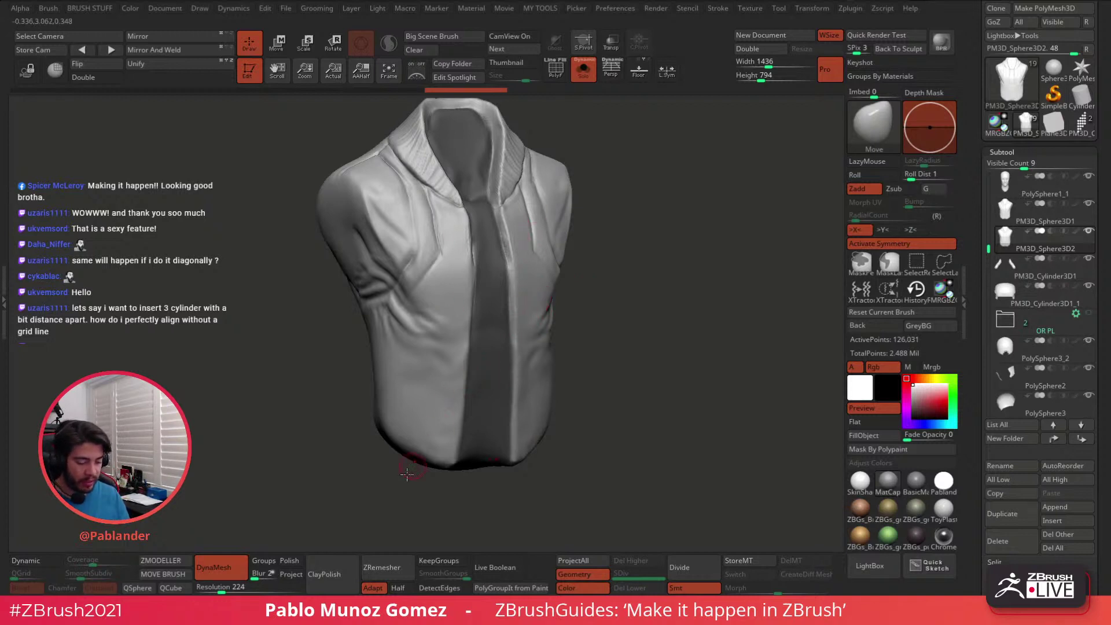
Mask the closed underside of the torso, joining it to the masked front strip
mouse_move(413, 481)
right_mouse_down()
mouse_move(565, 398)
mouse_move(626, 307)
mouse_move(541, 286)
right_mouse_up()
key("ctrl")
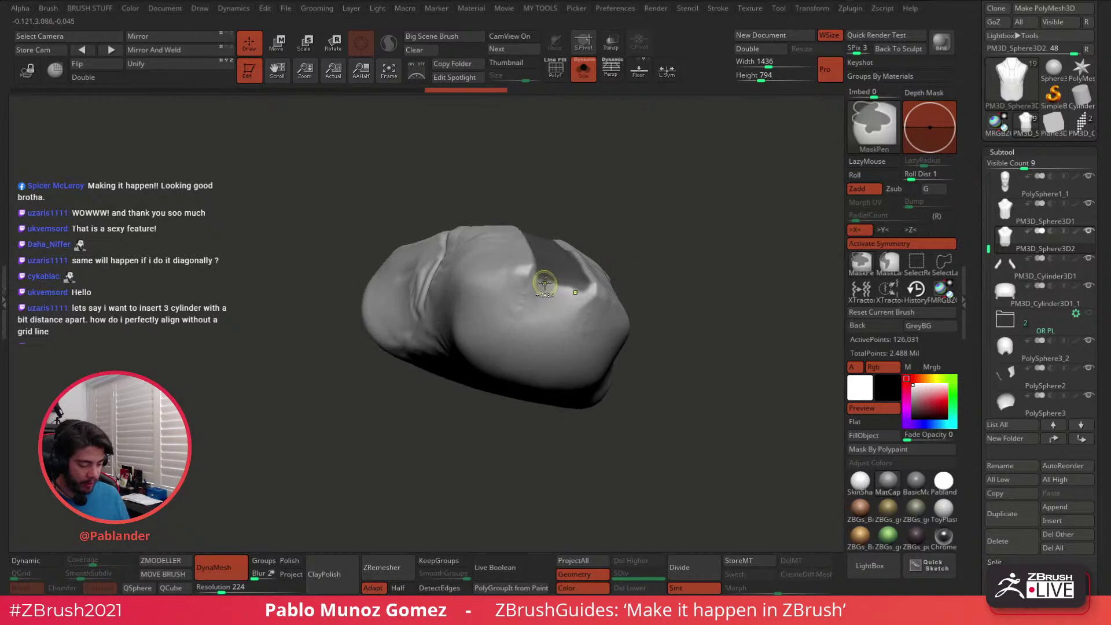
mouse_move(536, 281)
left_mouse_down("ctrl")
mouse_move(491, 286)
mouse_move(476, 321)
mouse_move(518, 372)
mouse_move(573, 308)
mouse_move(596, 335)
mouse_move(590, 359)
mouse_move(540, 339)
mouse_move(526, 346)
left_mouse_up("ctrl")
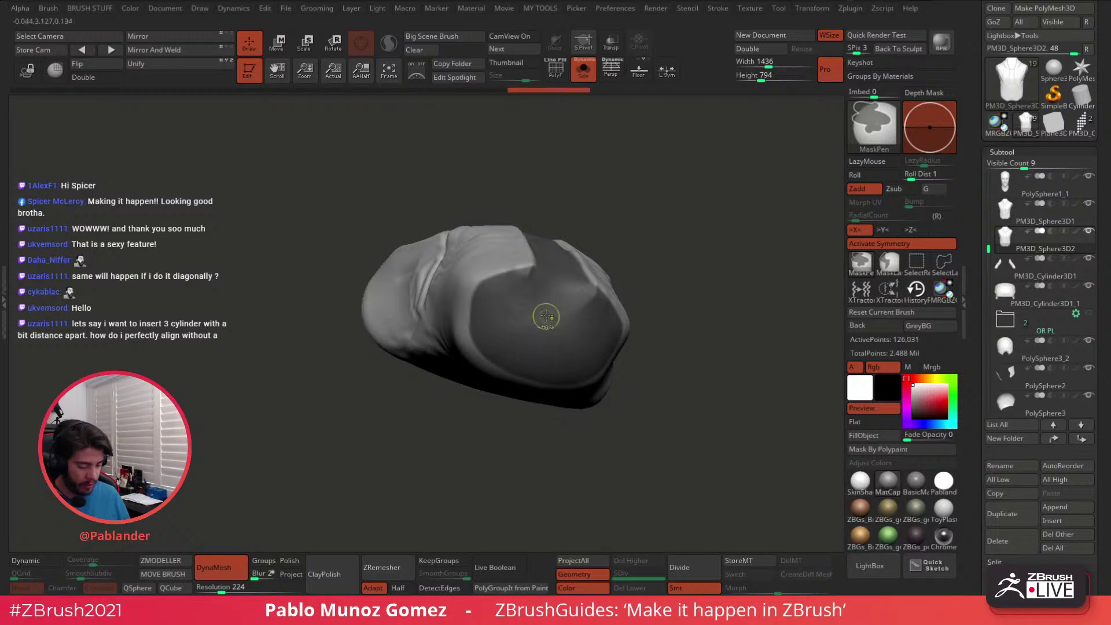
mouse_move(546, 315)
right_mouse_down()
mouse_move(517, 294)
mouse_move(525, 284)
right_mouse_up()
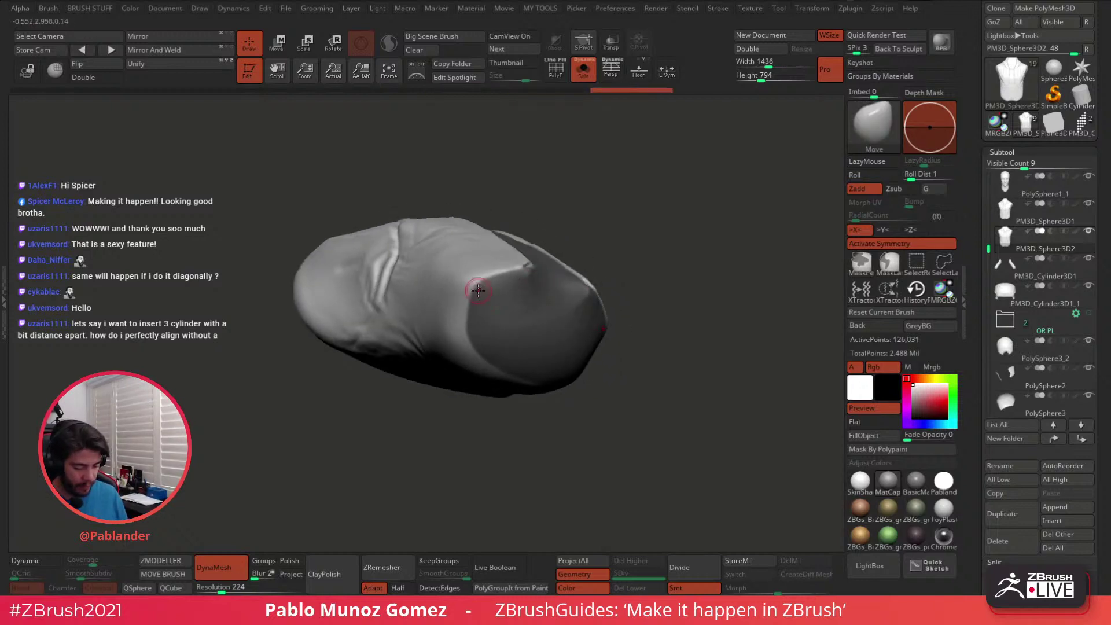
key("ctrl")
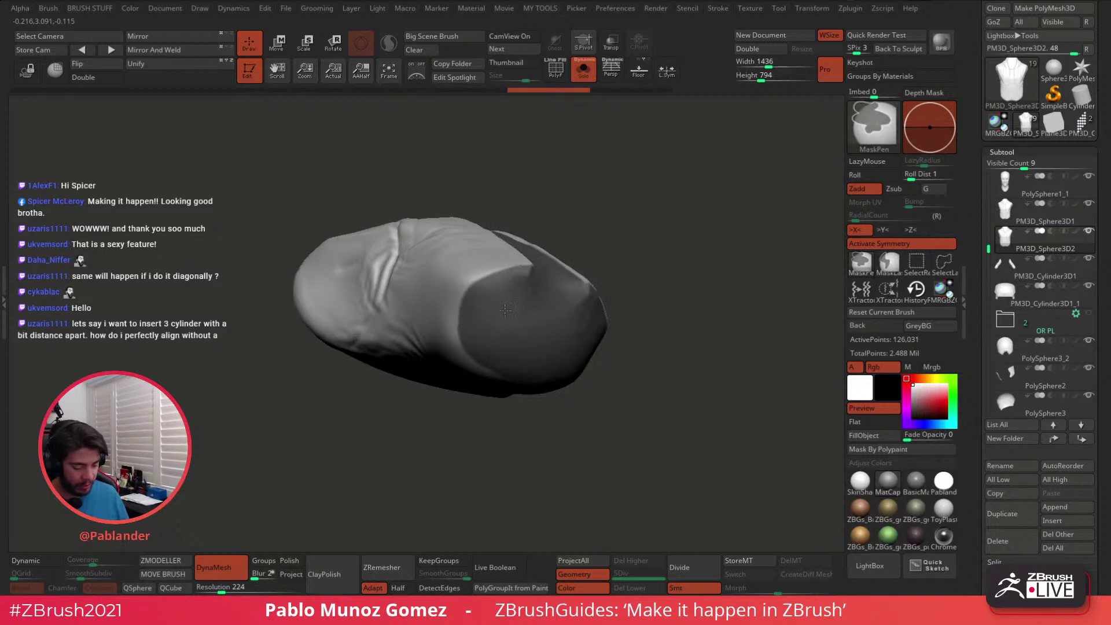
Touch up the mask around the inner rim of the hood opening, comparing strokes with undo and redo
mouse_move(652, 233)
right_mouse_down()
mouse_move(658, 355)
mouse_move(682, 317)
mouse_move(649, 261)
mouse_move(625, 348)
right_mouse_up()
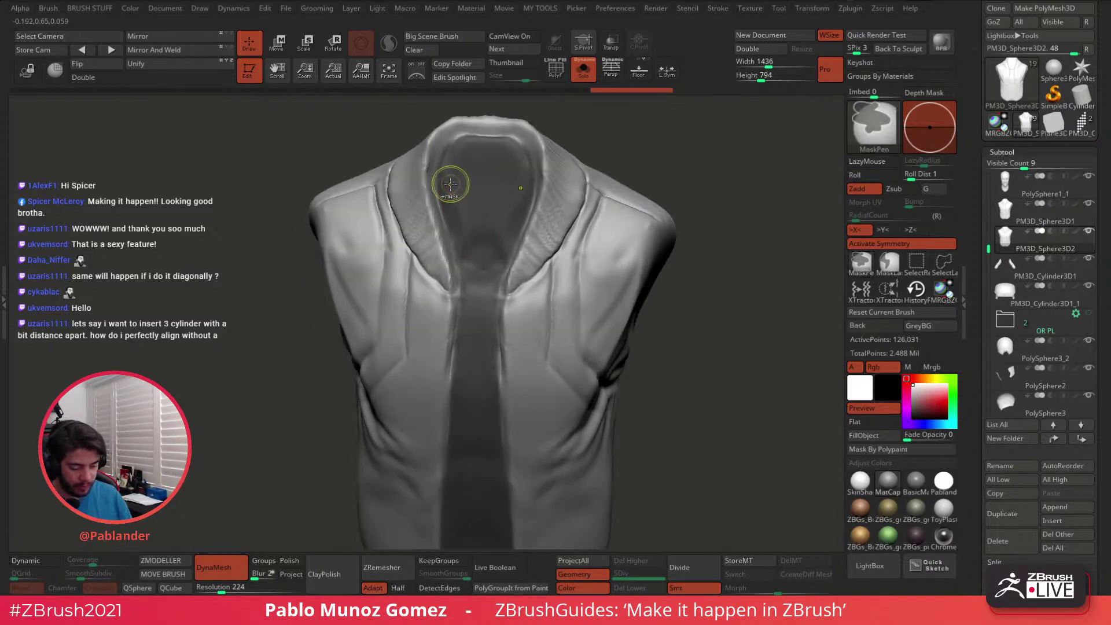
left_click(451, 206, "ctrl")
key("ctrl+z")
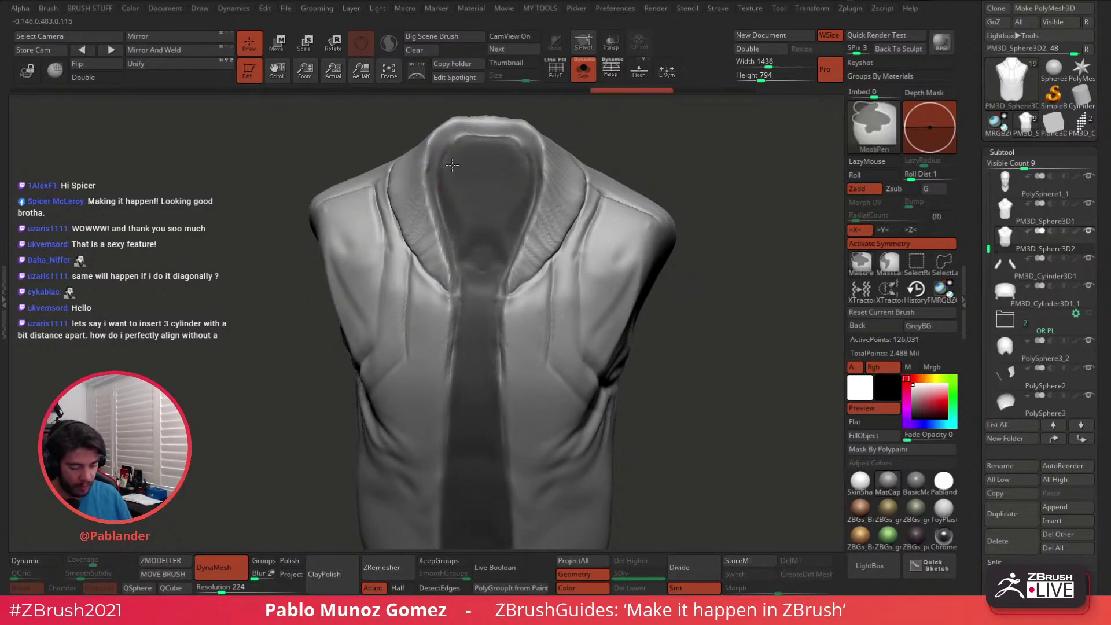
key("ctrl+shift+z")
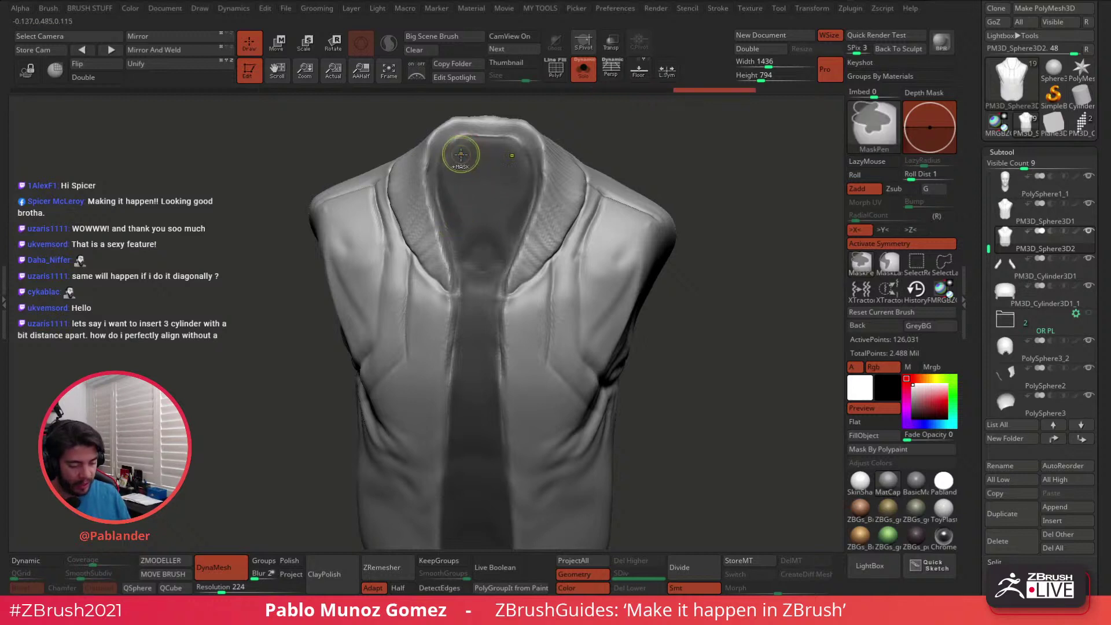
key("ctrl+z")
left_click_drag(477, 144, 496, 141, "ctrl")
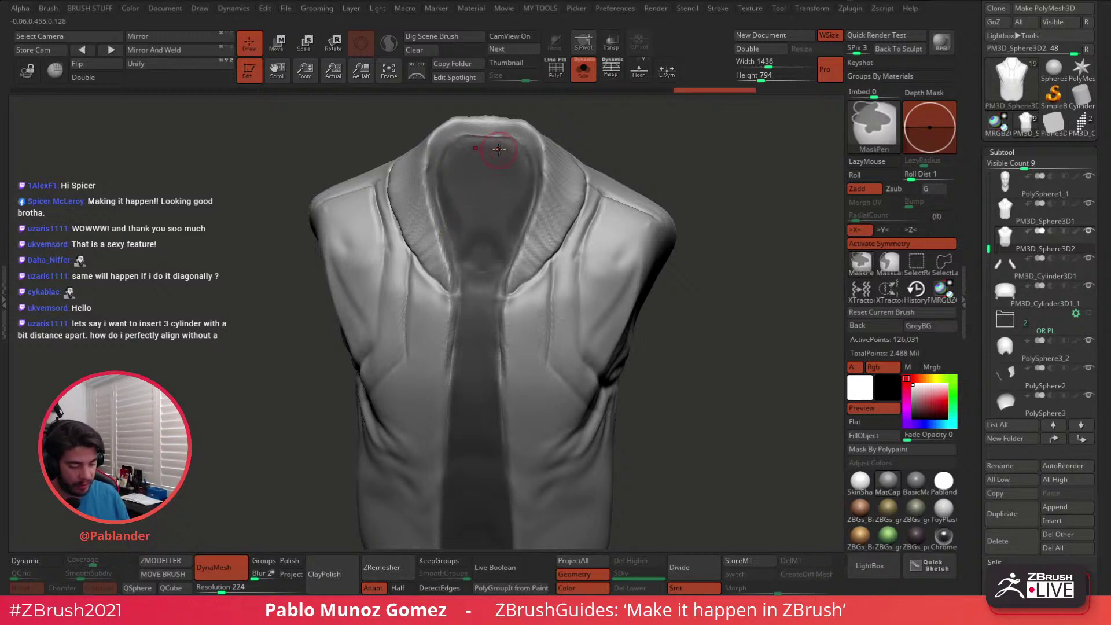
Check the brush's draw size and refine the mask edges along the upper front strip below the collar
right_click_drag(511, 342, 510, 296, "alt")
key("space")
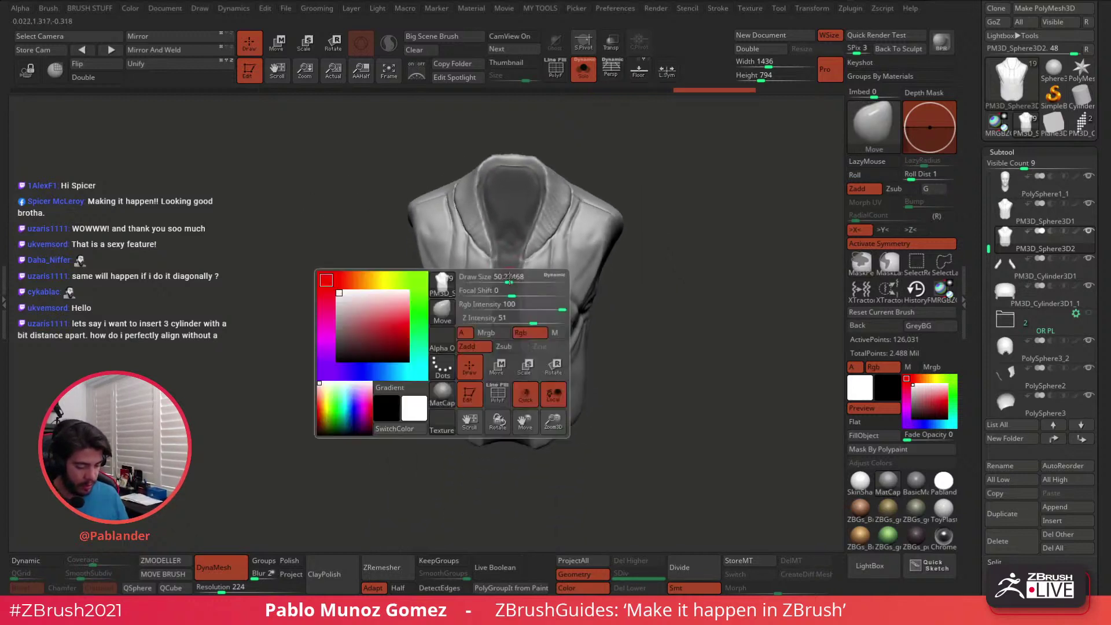
right_click_drag(513, 206, 501, 307, "alt")
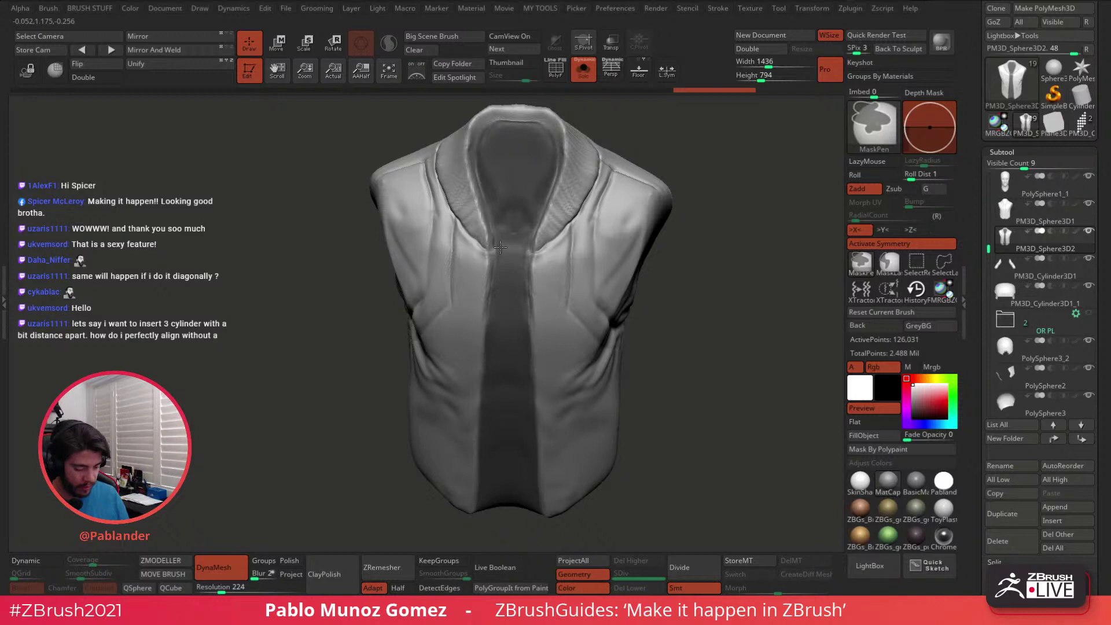
left_click(493, 384, "ctrl")
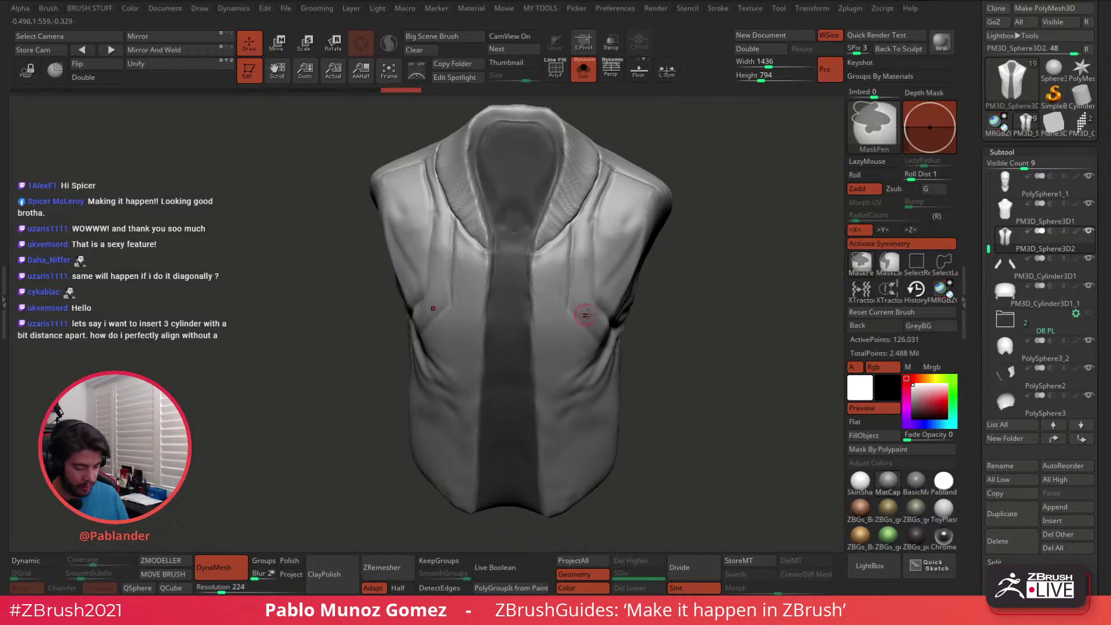
Turn on the wireframe and turn the masked hood opening, front strip and underside into their own polygroup
right_click_drag(691, 373, 693, 297, "alt")
right_click_drag(585, 164, 685, 249)
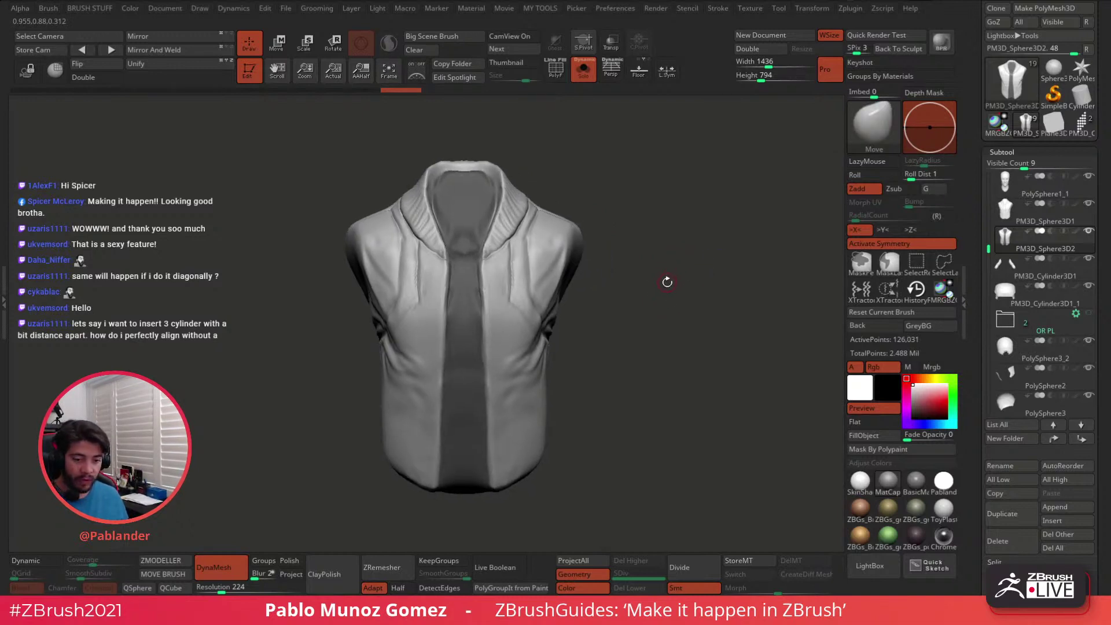
key("shift+f")
key("shift+f")
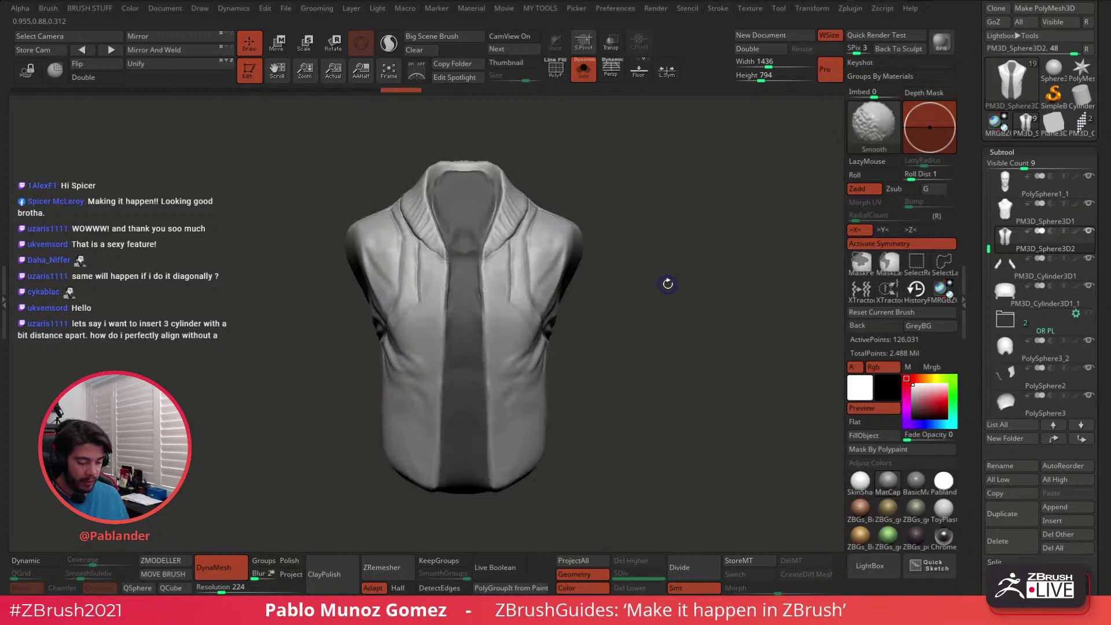
key("shift+f")
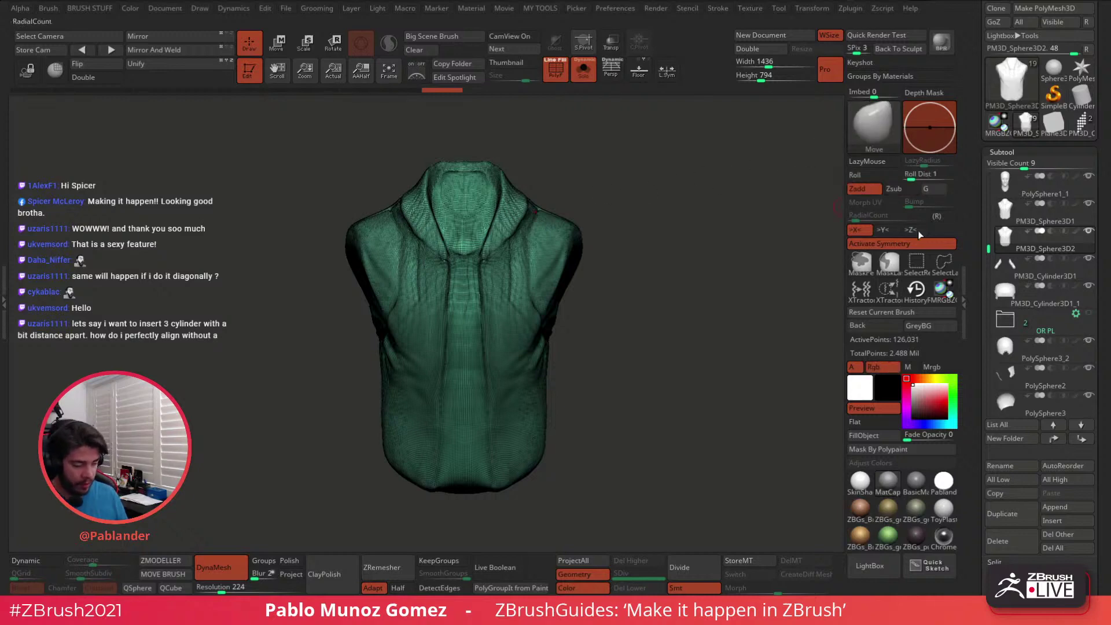
left_click(914, 265)
left_click(920, 290)
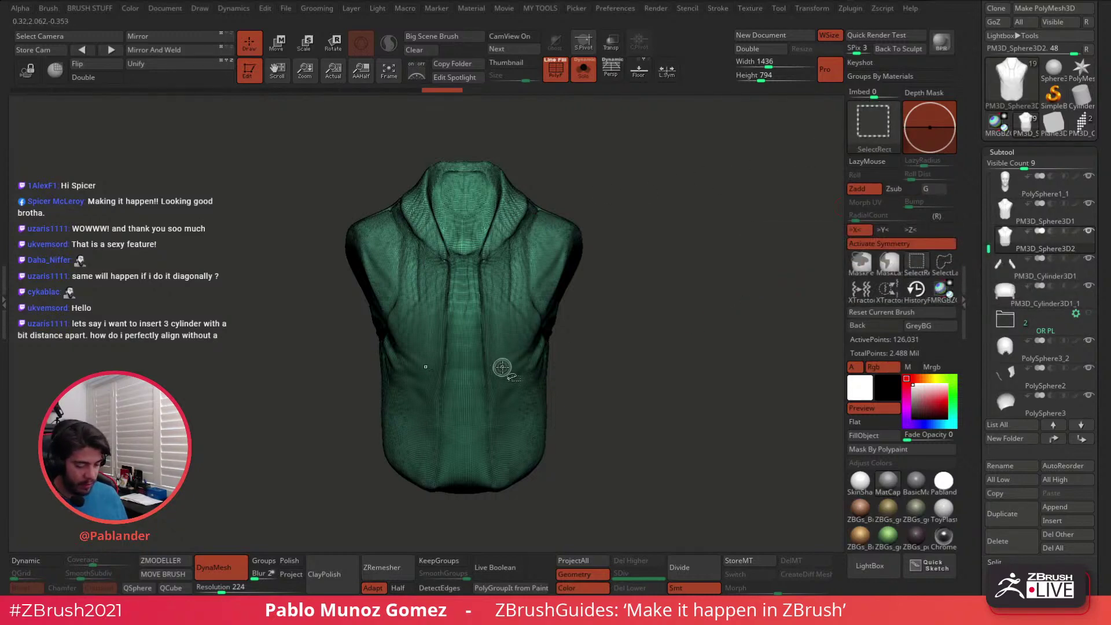
left_click(503, 368, "ctrl+shift")
key("ctrl+w")
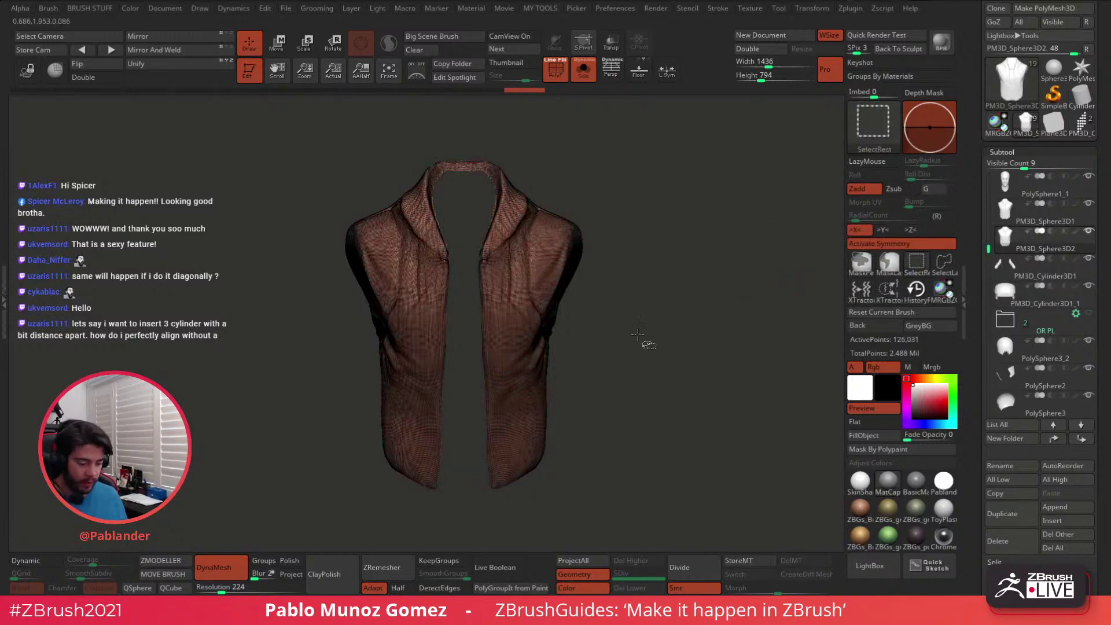
left_click(645, 340, "ctrl+shift")
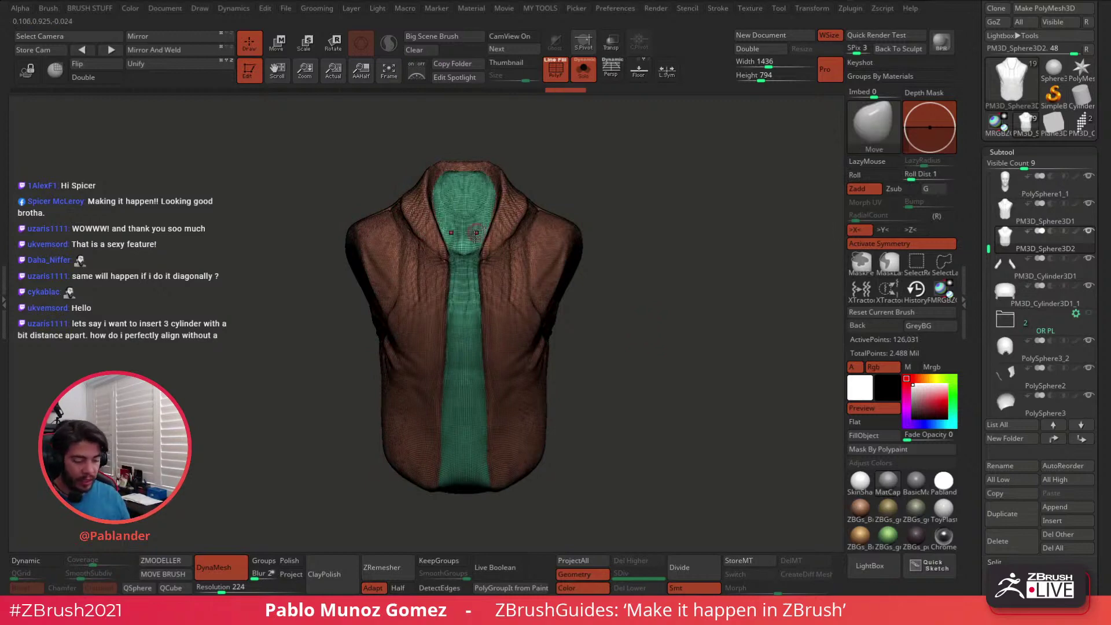
Isolate the outer jacket polygroup, inspect its inside with double-sided display, and show the whole torso again
mouse_move(638, 315)
left_mouse_down()
mouse_move(663, 314)
mouse_move(644, 315)
mouse_move(644, 334)
left_mouse_up()
left_click(458, 342, "ctrl+shift")
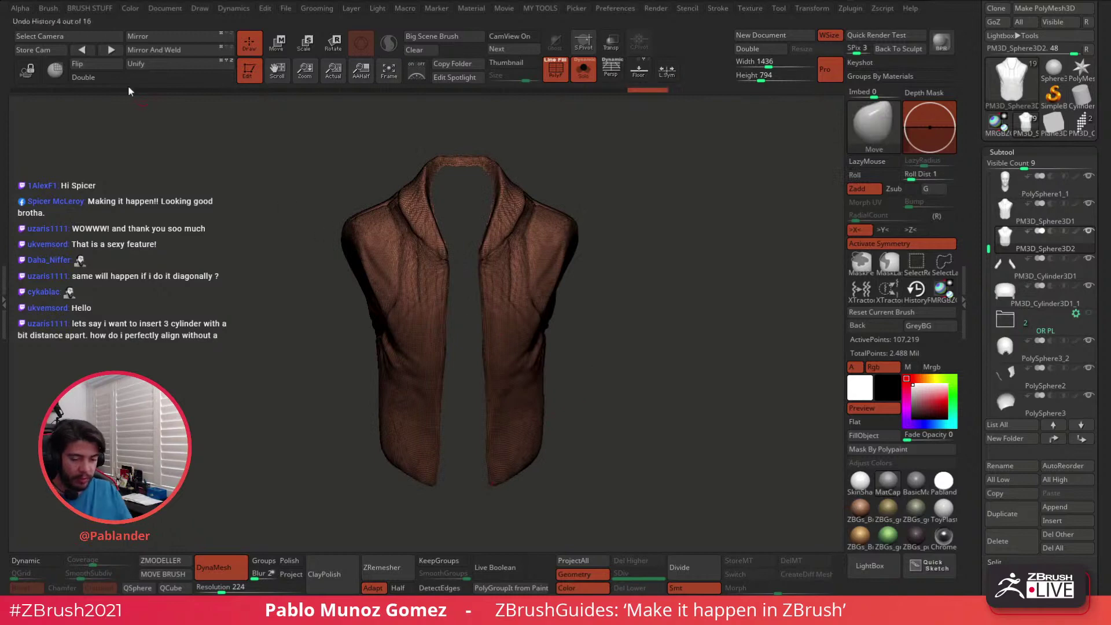
left_click(97, 77)
left_click_drag(625, 377, 650, 328)
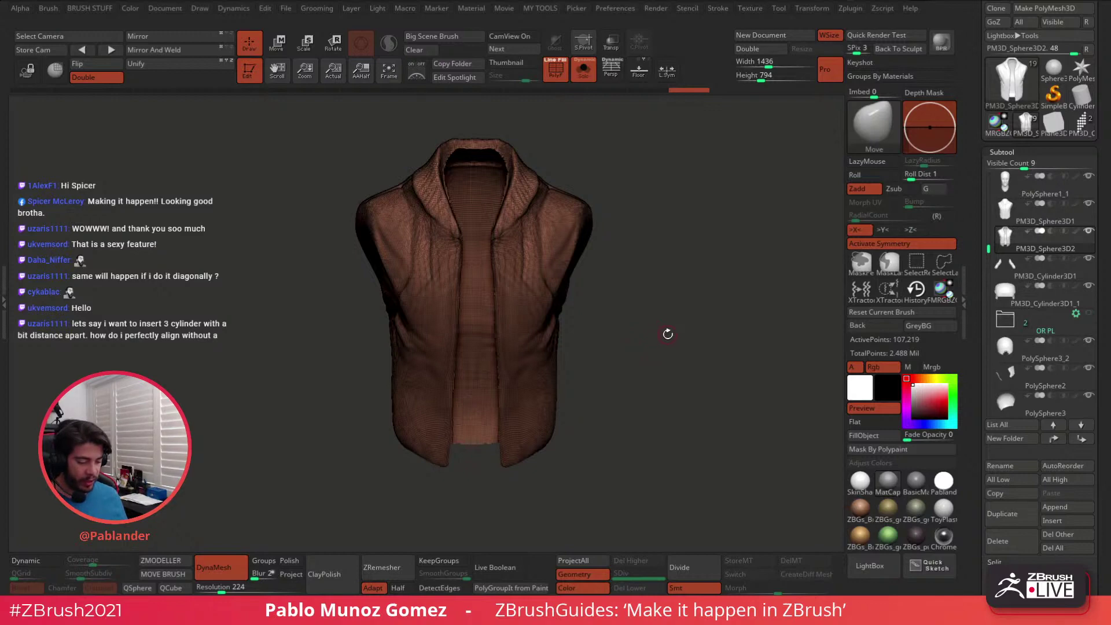
mouse_move(668, 334)
left_mouse_down()
mouse_move(723, 337)
mouse_move(673, 327)
left_mouse_up()
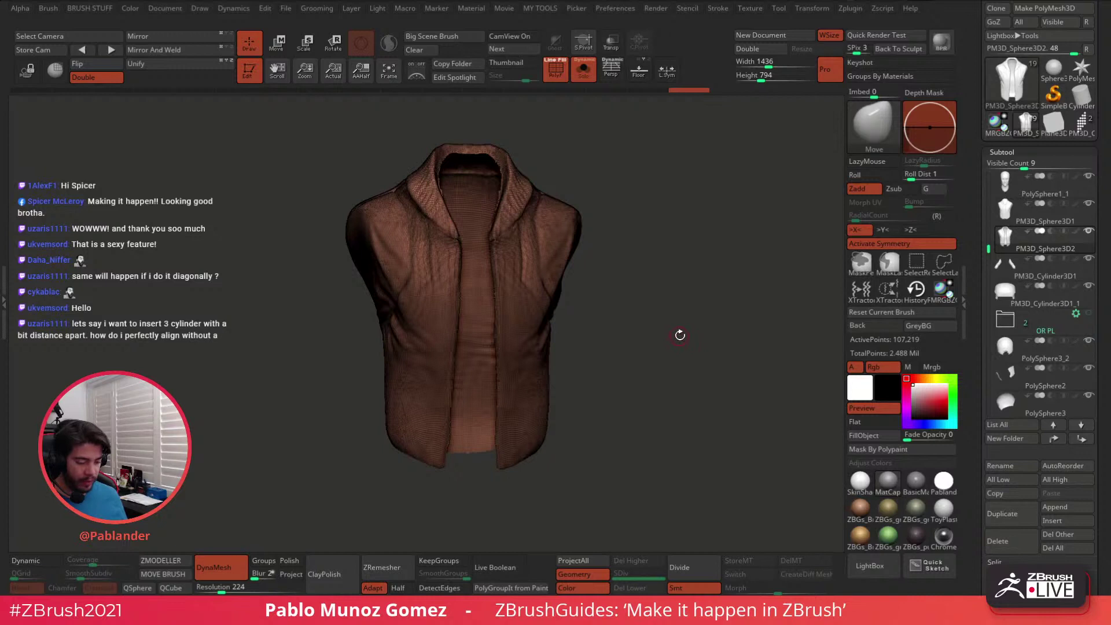
key("ctrl+z")
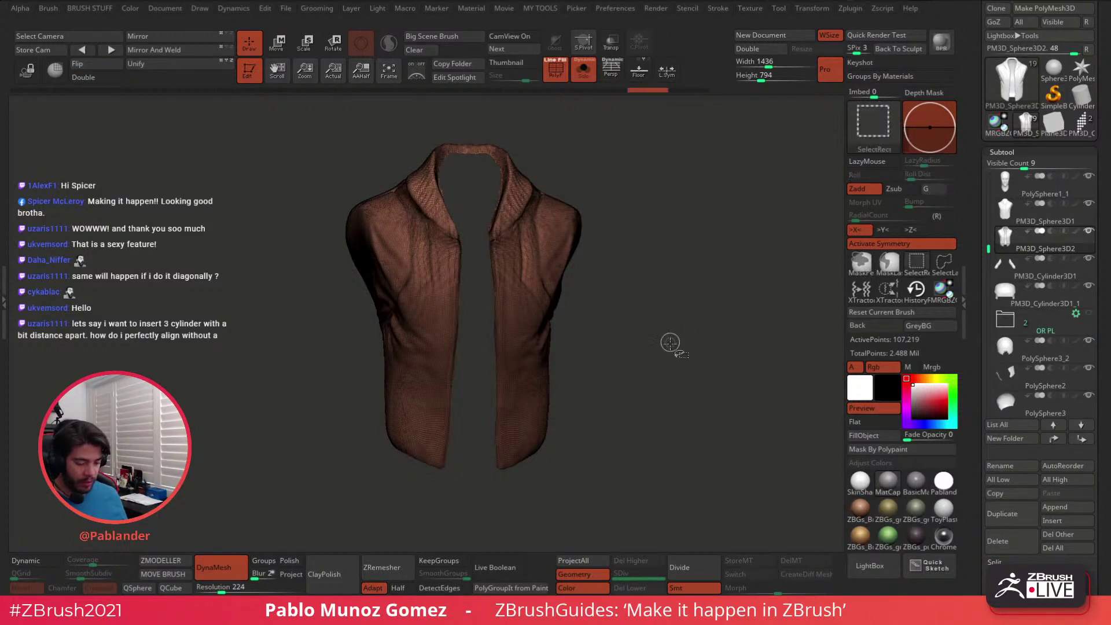
left_click(670, 344, "ctrl+shift")
left_click_drag(672, 335, 661, 336, "shift")
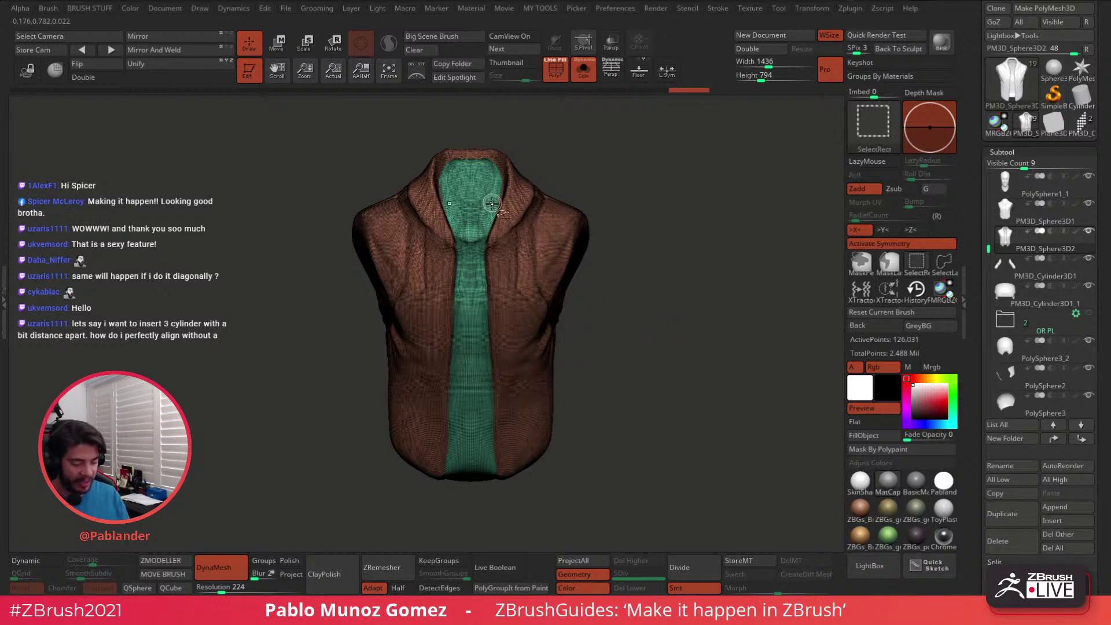
Hide the polygroup filling the hood opening and front strip and delete the hidden geometry
left_click(483, 194, "ctrl+shift")
left_click_drag(673, 257, 684, 285, "ctrl+shift")
key("grave")
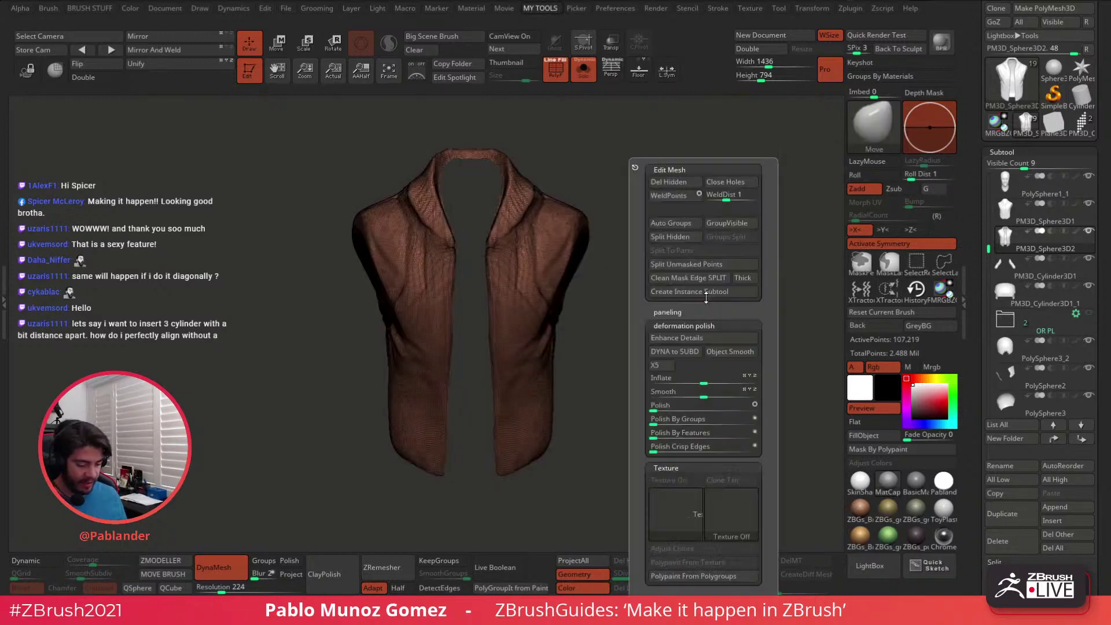
left_click(674, 182)
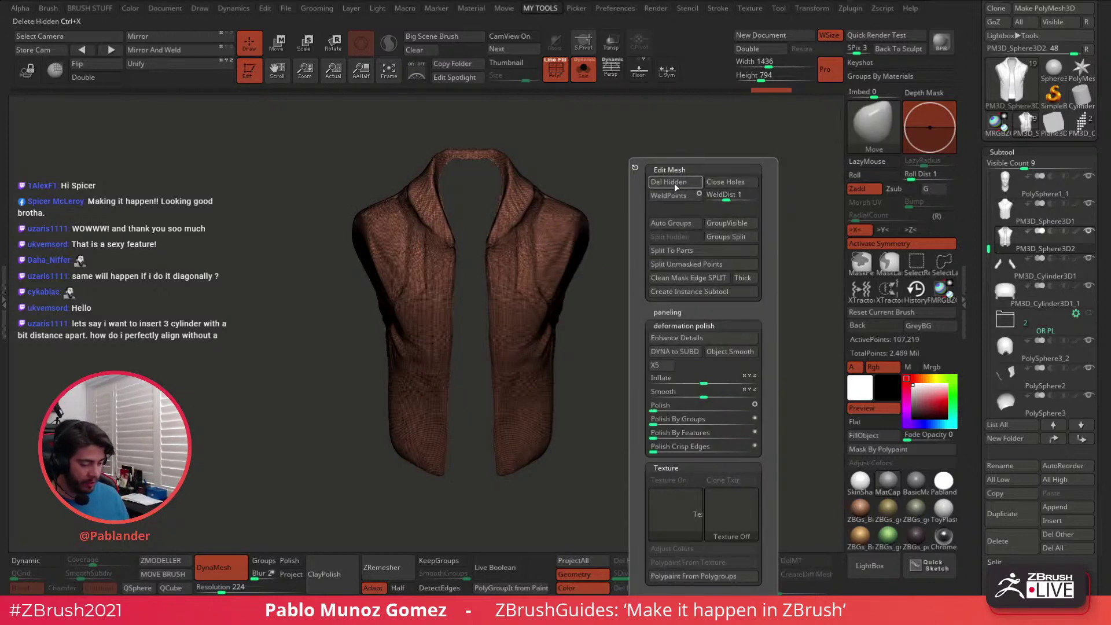
Apply Polish By Groups to the open jacket several times to smooth its surface and cut edges
key("grave")
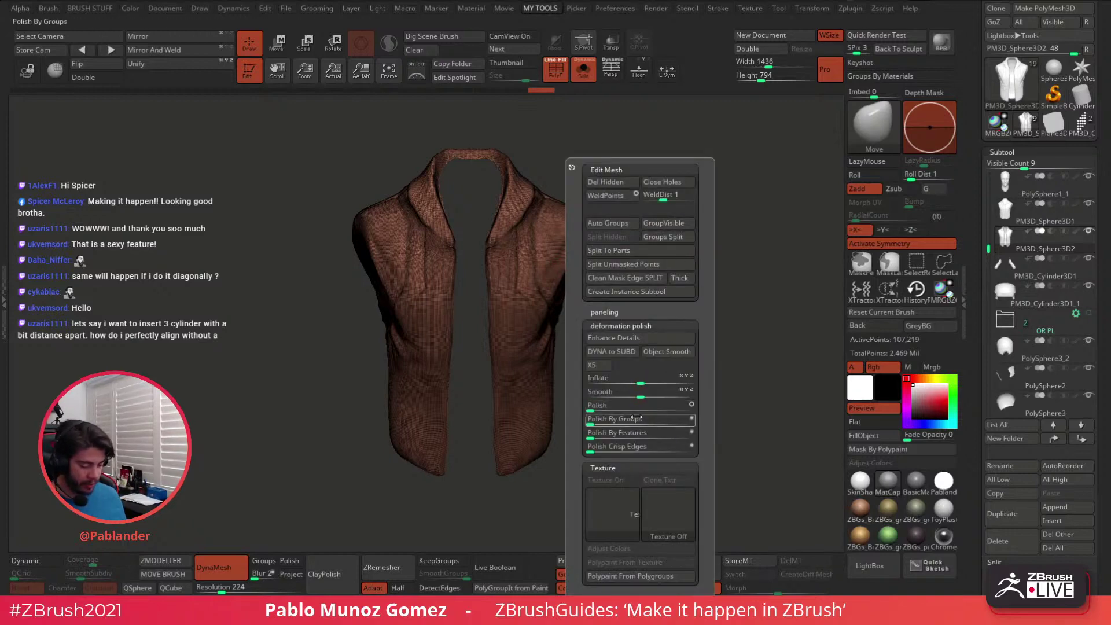
left_click(678, 420)
left_click_drag(659, 422, 658, 382)
key("grave")
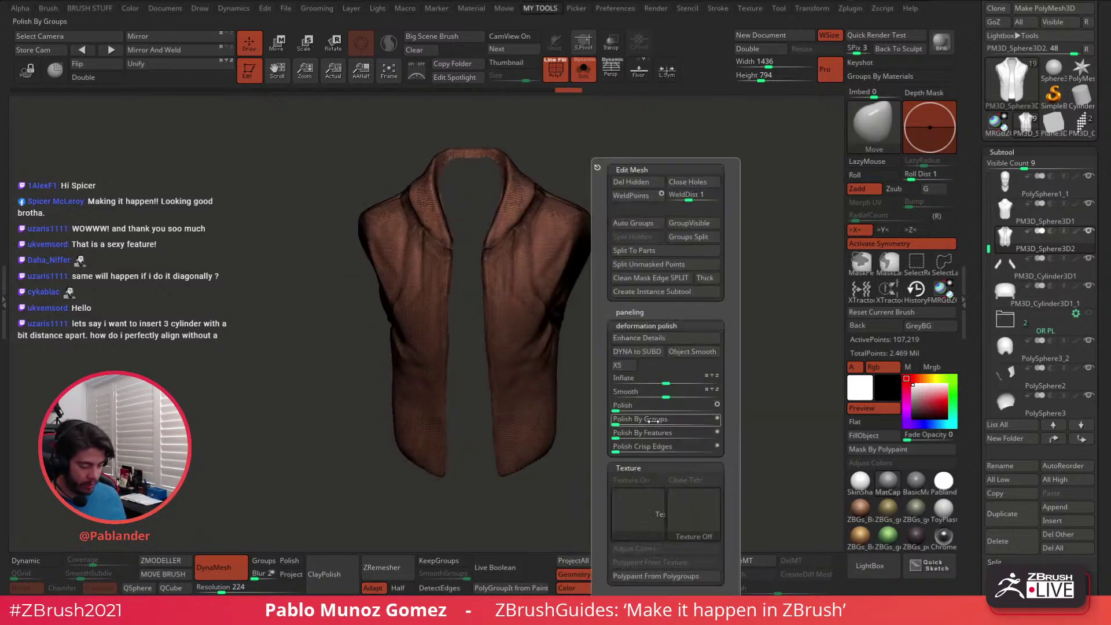
left_click_drag(660, 422, 702, 421)
left_click_drag(662, 271, 653, 244)
left_click_drag(653, 244, 671, 330, "alt")
Turn off the wireframe and display the open jacket double-sided, checking the collar and interior
left_click(553, 71)
mouse_move(674, 199)
left_mouse_down()
mouse_move(699, 191)
mouse_move(613, 199)
mouse_move(657, 183)
mouse_move(665, 162)
mouse_move(658, 192)
mouse_move(637, 176)
mouse_move(595, 178)
left_mouse_up()
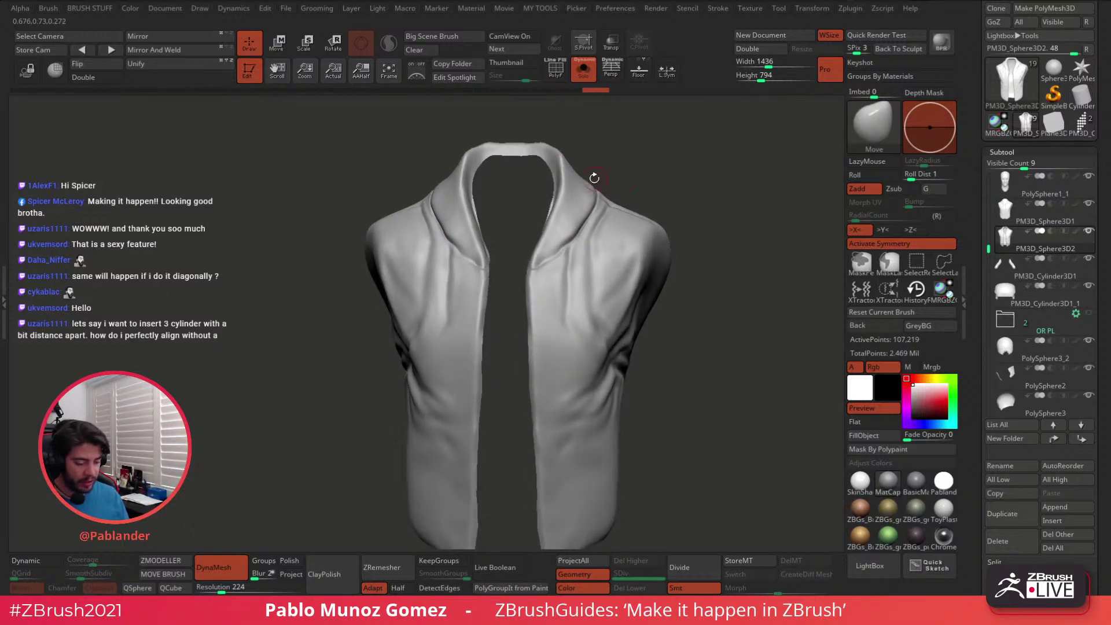
left_click_drag(509, 170, 509, 209)
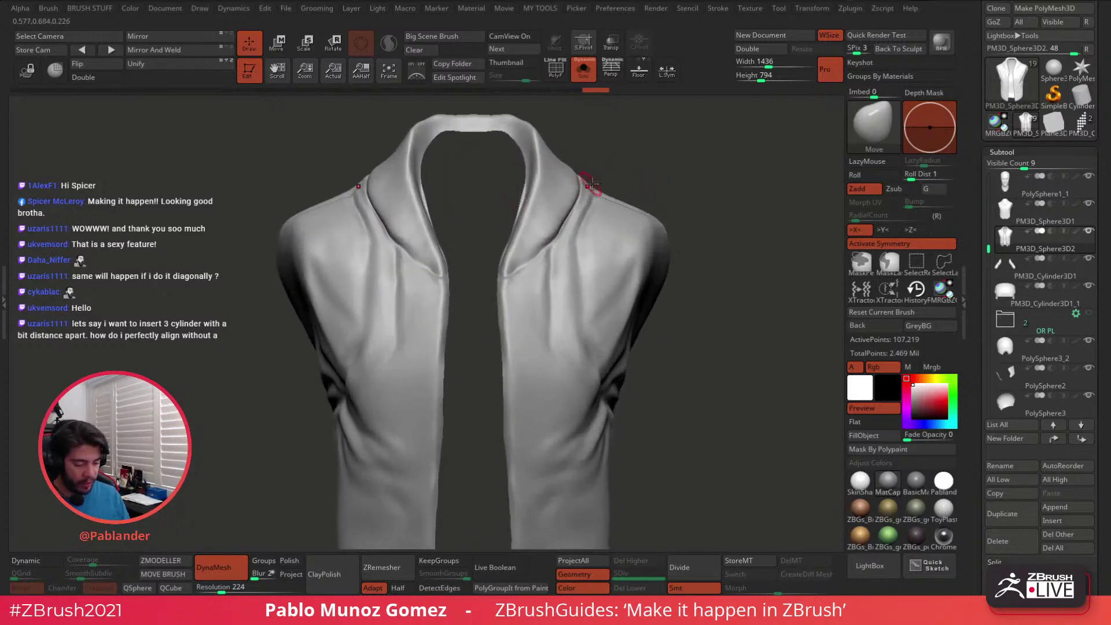
left_click_drag(589, 168, 643, 153)
left_click(93, 77)
left_click_drag(646, 165, 653, 204)
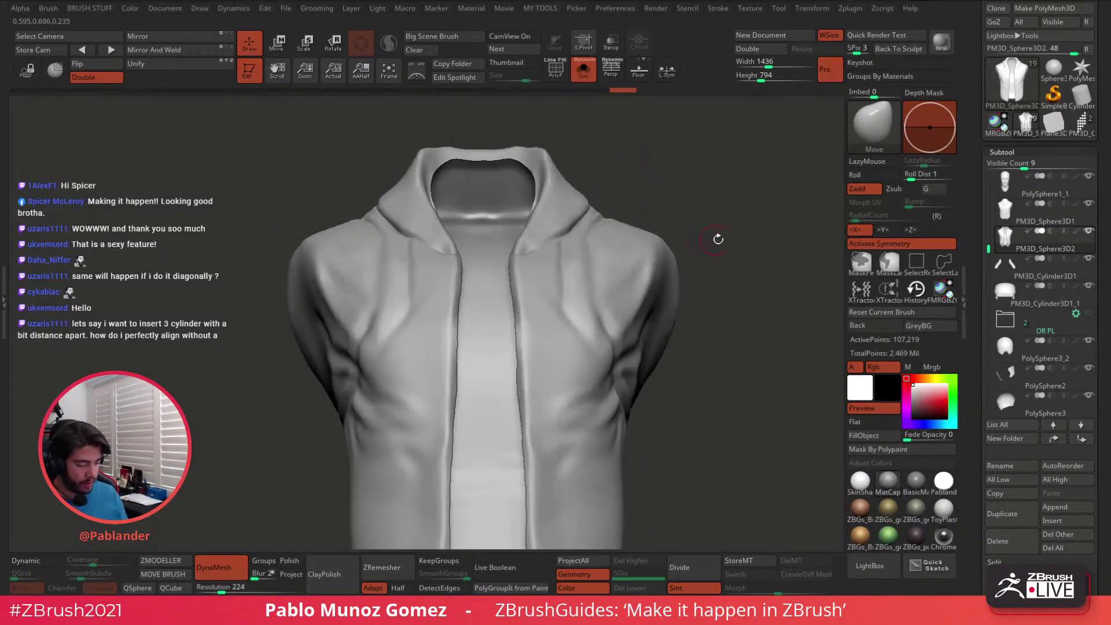
Choose the SliceCurve brush, try a first cut along the collar seam, and clear the stray model copies from the canvas
left_click(871, 130, "ctrl+shift")
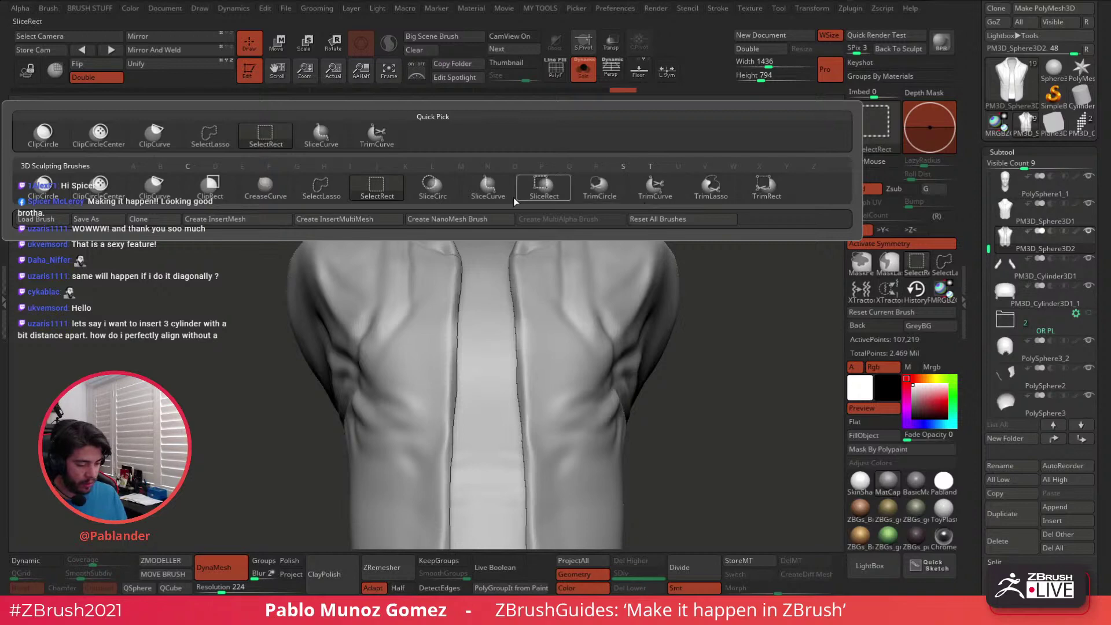
left_click(492, 192)
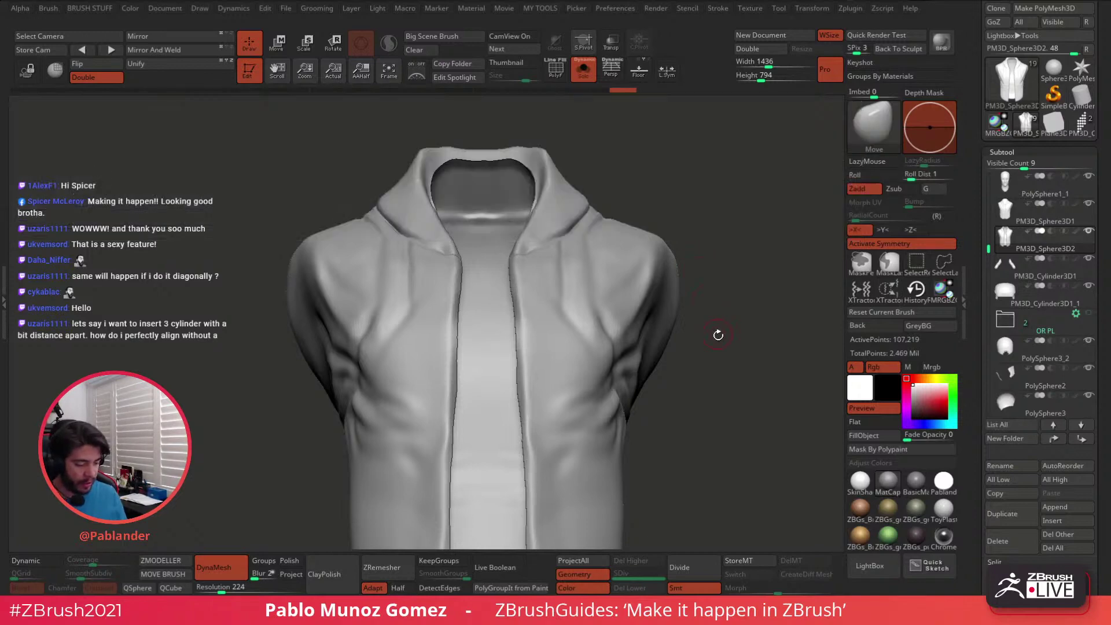
mouse_move(741, 273)
left_mouse_down()
mouse_move(716, 329)
mouse_move(729, 265)
mouse_move(675, 255)
left_mouse_up()
left_click_drag(715, 192, 683, 188)
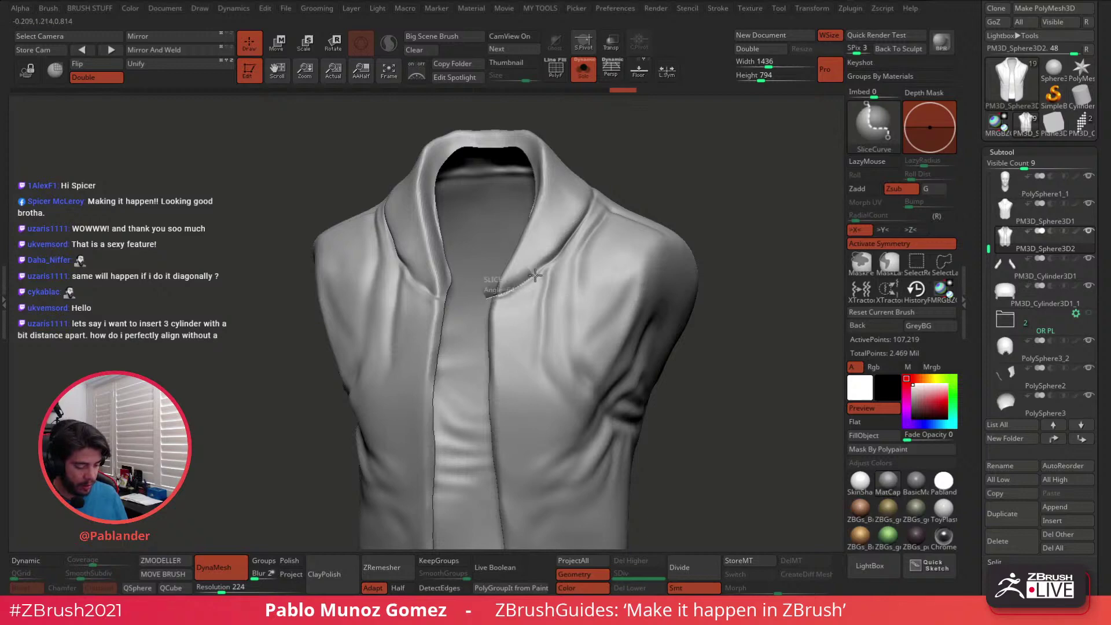
left_click_drag(534, 275, 595, 201, "ctrl+shift")
key("space")
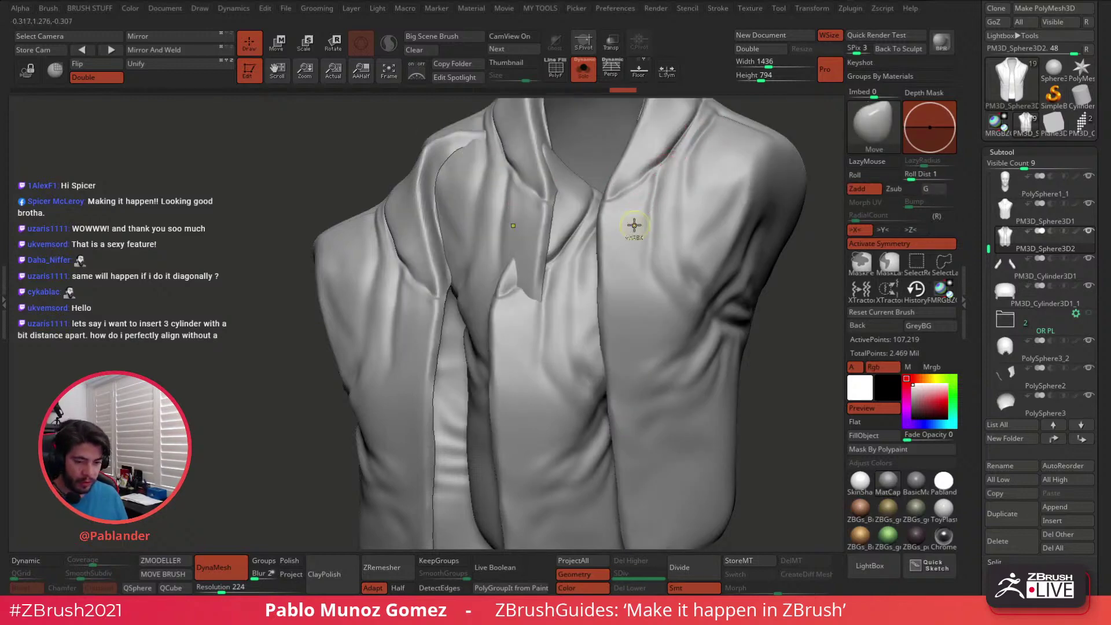
key("ctrl+n")
Slice the jacket with a curve following the collar seam from the front opening to the shoulder, and show the polygroup wireframe
right_click_drag(671, 179, 529, 283, "alt")
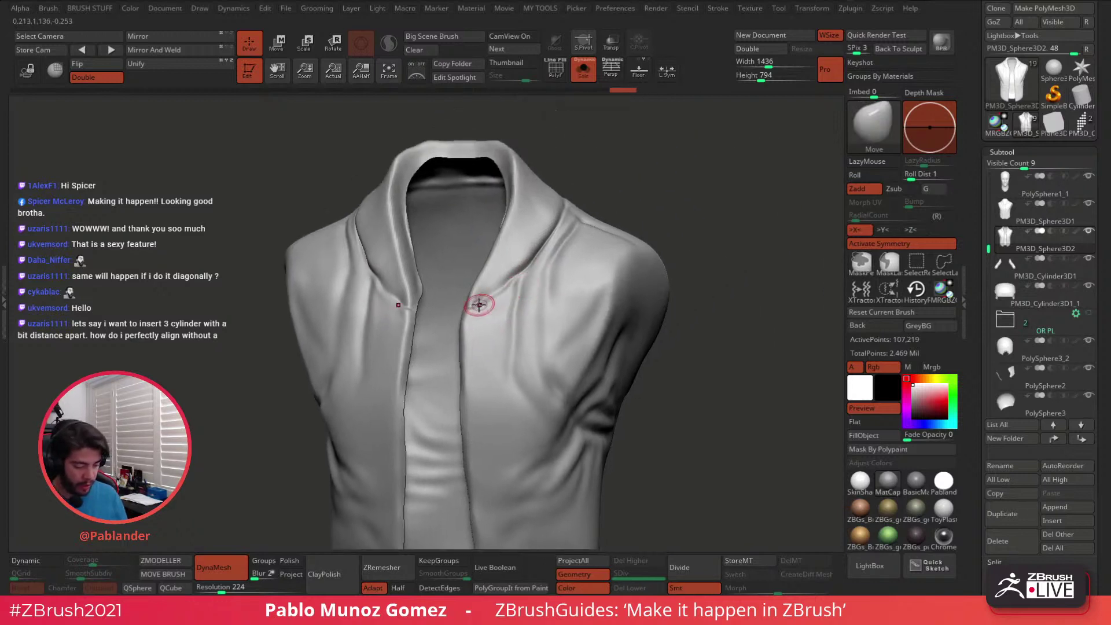
key("ctrl+shift")
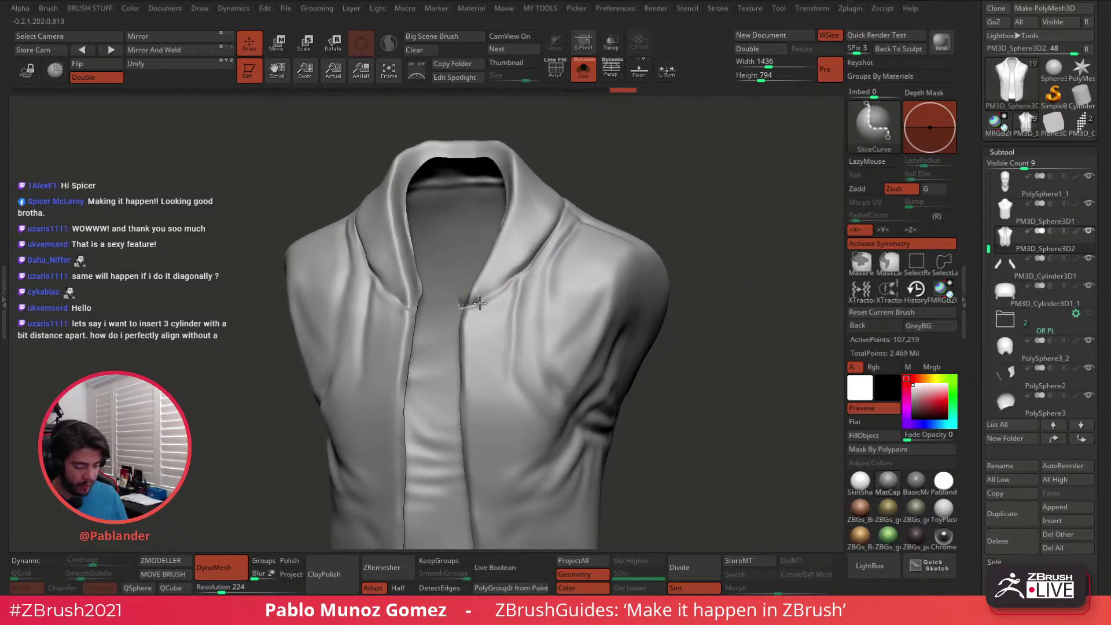
mouse_move(459, 306)
left_mouse_down("ctrl+shift")
mouse_move(513, 281)
mouse_move(568, 202)
left_mouse_up("ctrl+shift")
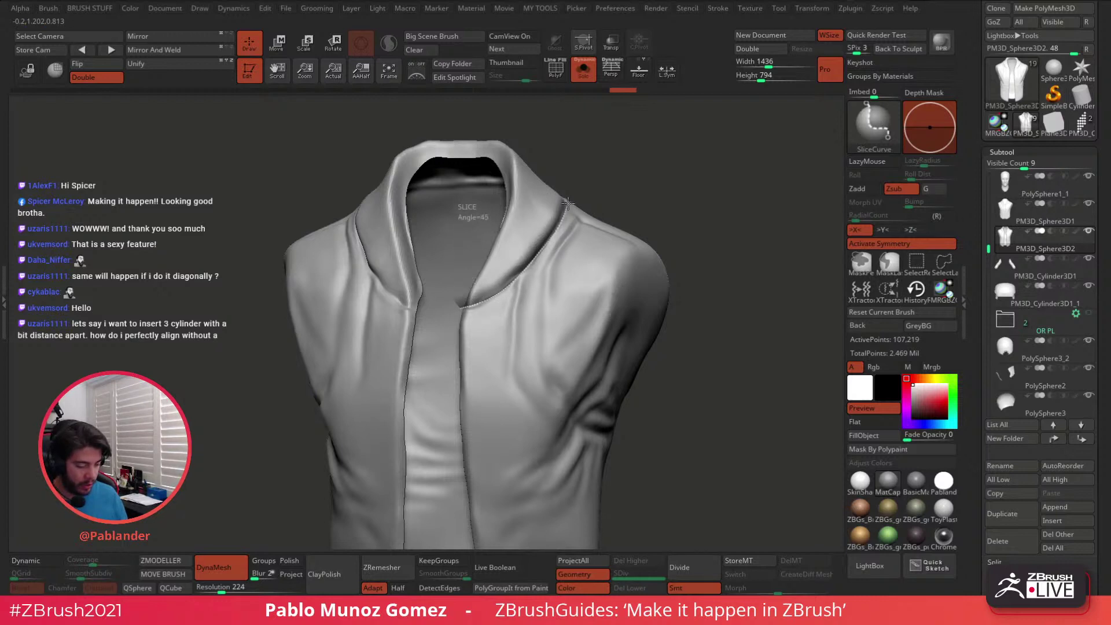
mouse_move(575, 161)
left_mouse_down("ctrl+shift")
mouse_move(607, 162)
mouse_move(594, 233)
left_mouse_up("ctrl+shift")
key("shift+f")
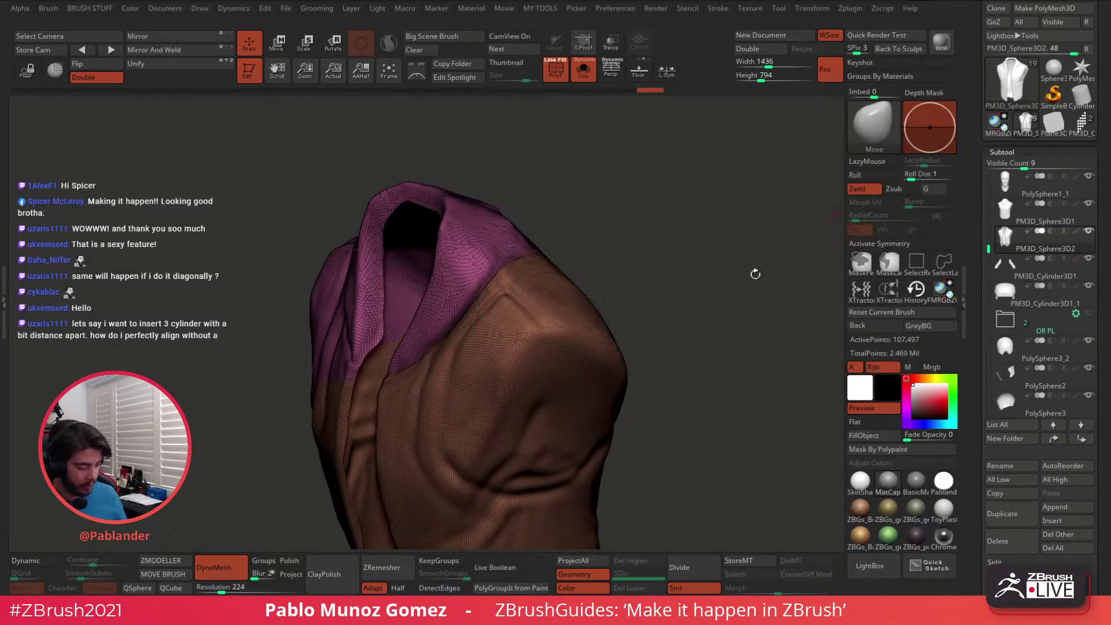
Refine the collar separation with additional SliceCurve cuts along the shoulder and around the back of the neck
key("ctrl+shift")
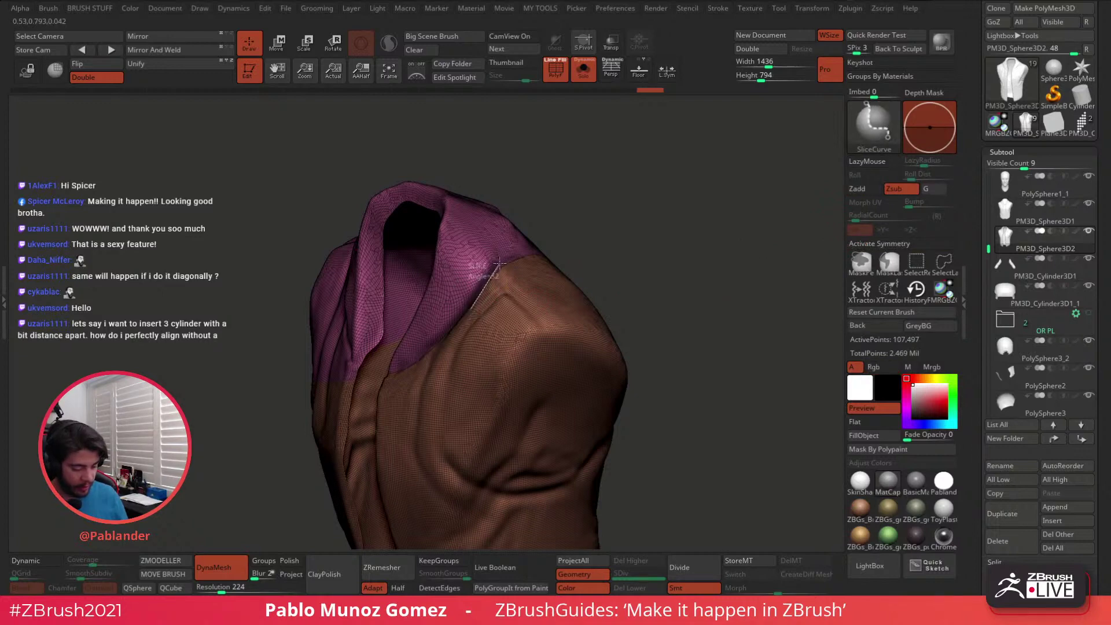
left_click_drag(512, 227, 511, 160)
mouse_move(545, 199)
left_mouse_down()
mouse_move(578, 238)
mouse_move(567, 251)
mouse_move(590, 206)
mouse_move(584, 194)
left_mouse_up()
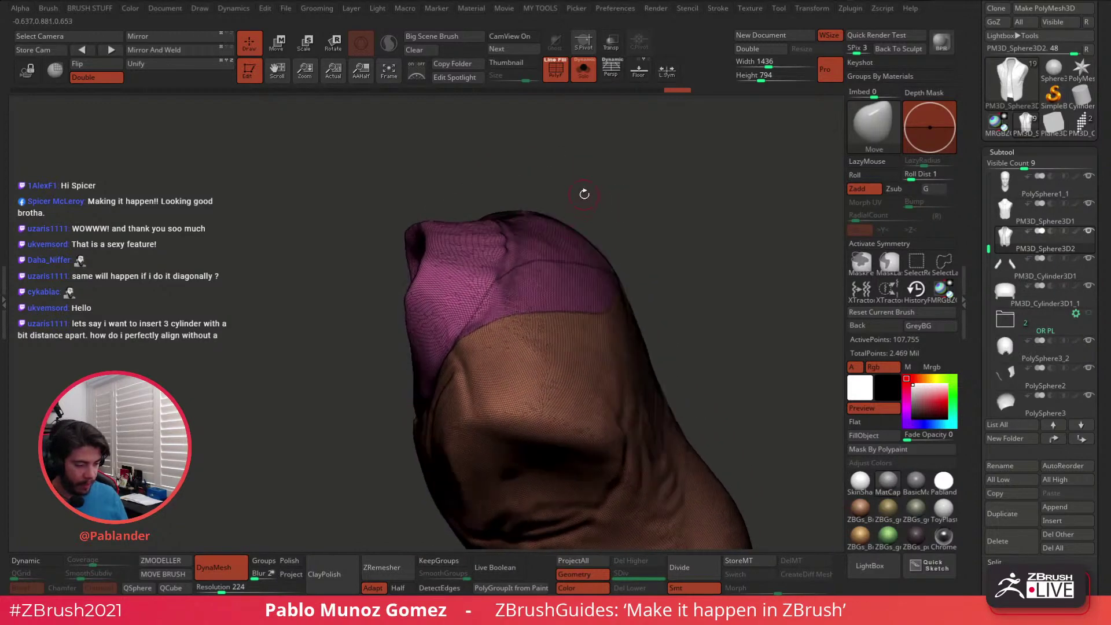
key("ctrl+shift")
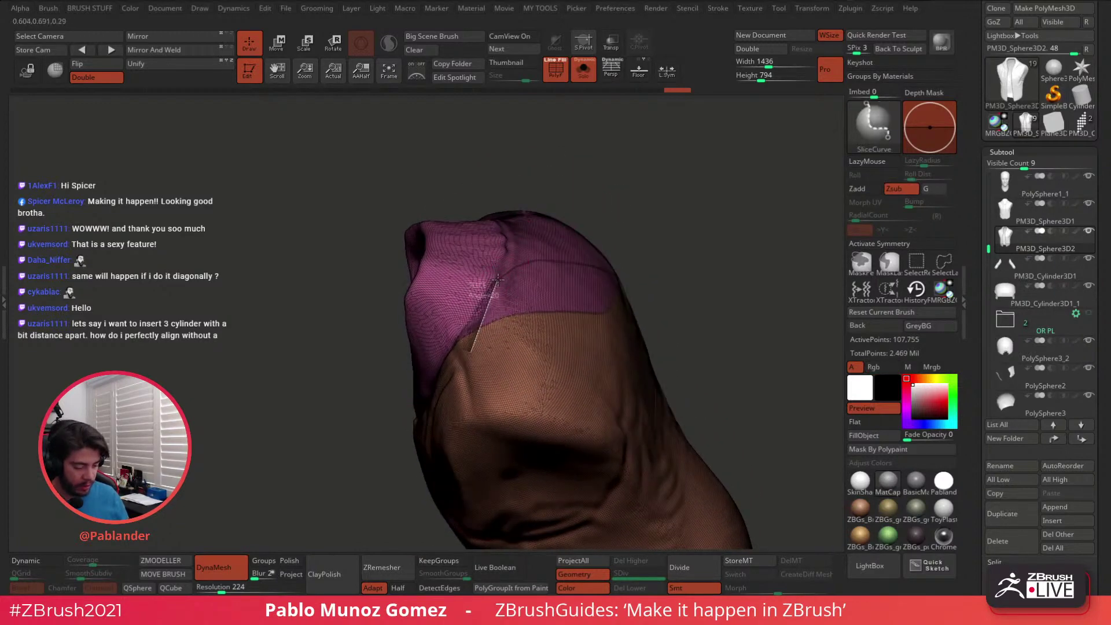
left_click_drag(504, 216, 527, 200, "ctrl+shift")
left_click(512, 264, "ctrl+shift")
key("ctrl+z")
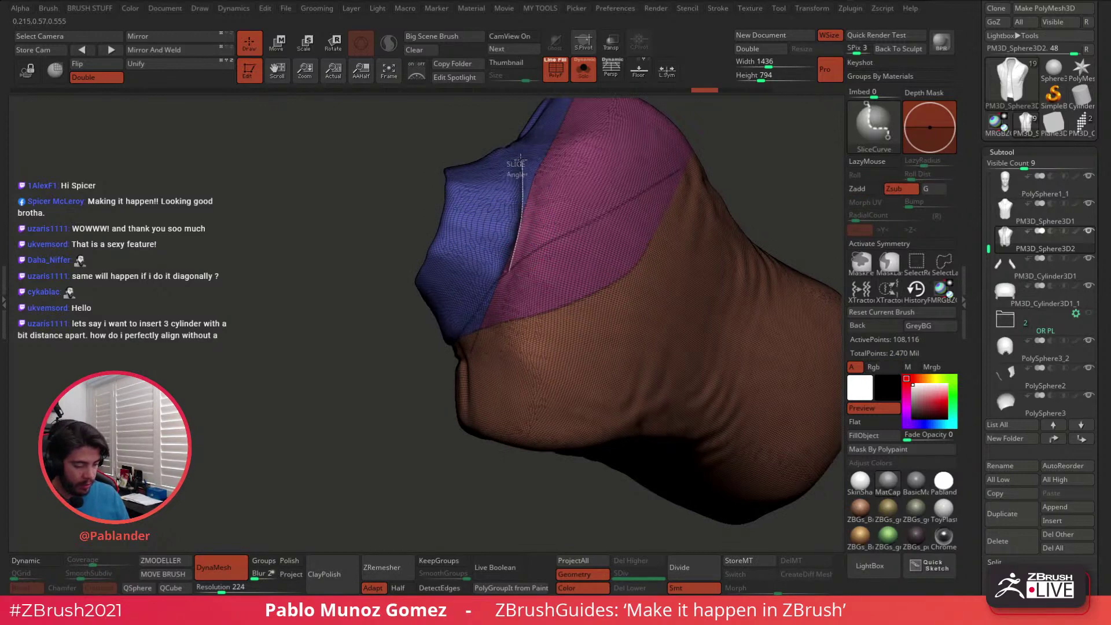
mouse_move(546, 335)
right_mouse_down()
mouse_move(583, 260)
mouse_move(651, 265)
mouse_move(641, 271)
mouse_move(644, 193)
right_mouse_up()
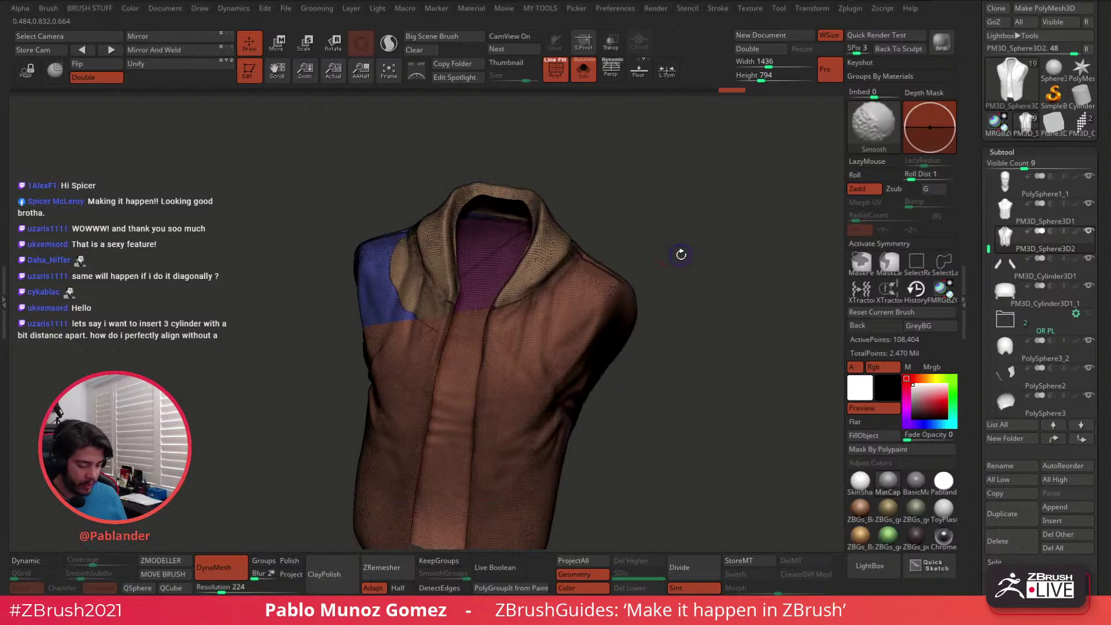
Mirror the jacket to the other side and apply Mirror And Weld so the collar polygroup becomes symmetrical
left_click_drag(708, 254, 694, 221, "shift")
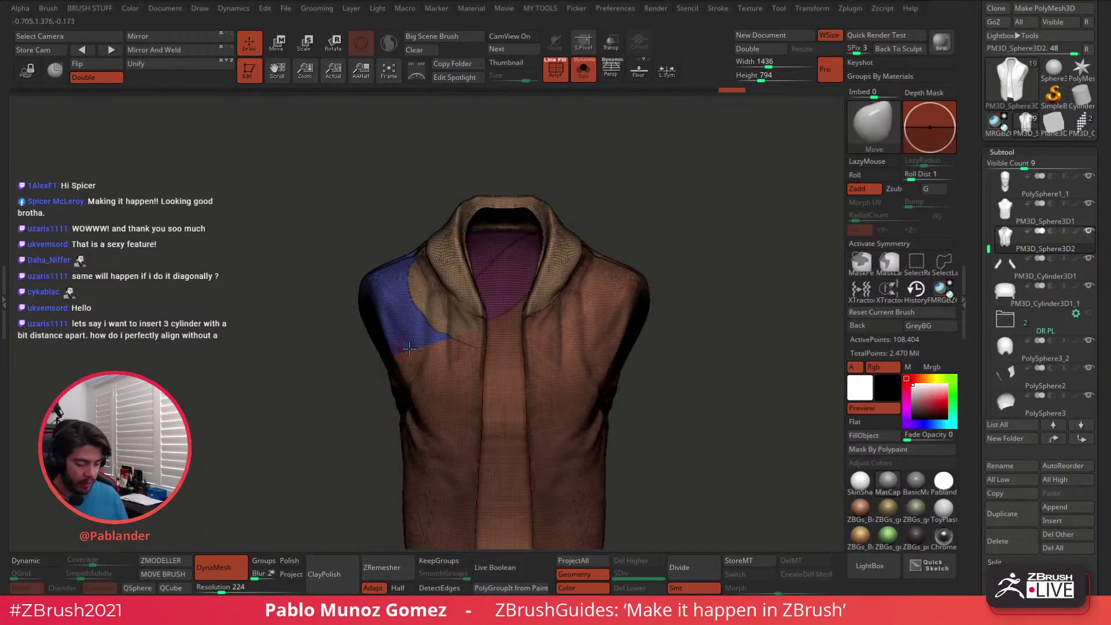
left_click_drag(645, 310, 615, 275, "alt")
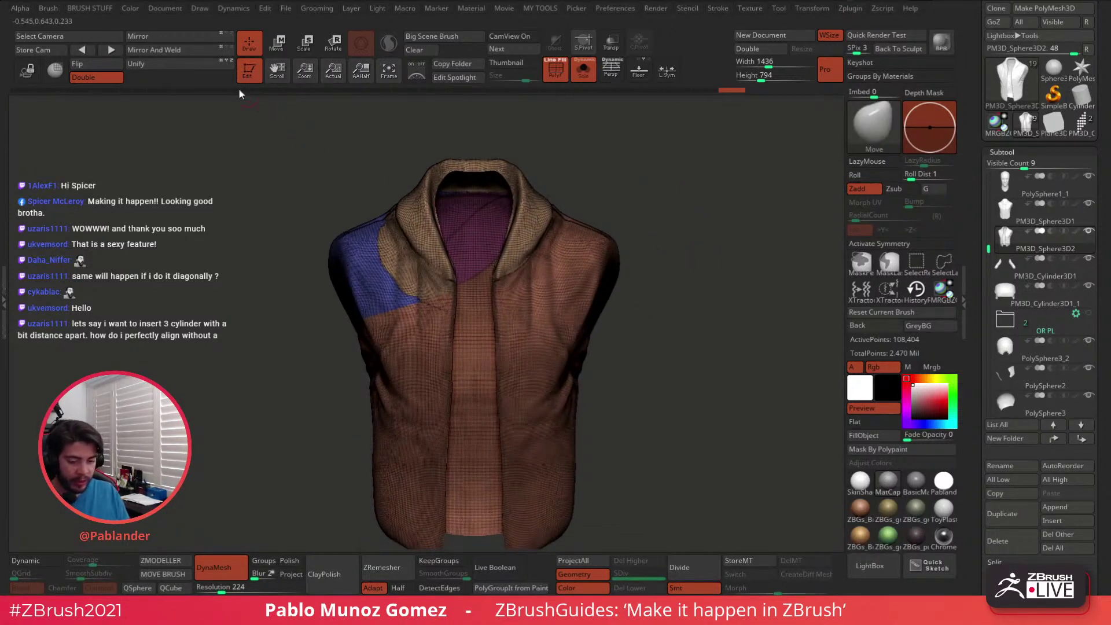
left_click(177, 38)
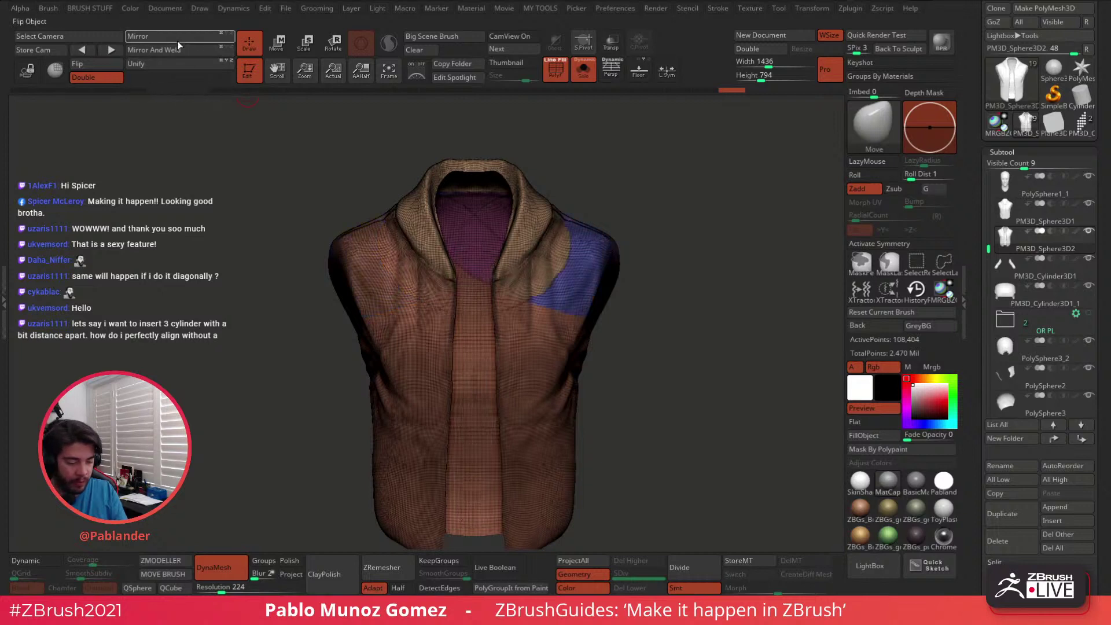
left_click(173, 50)
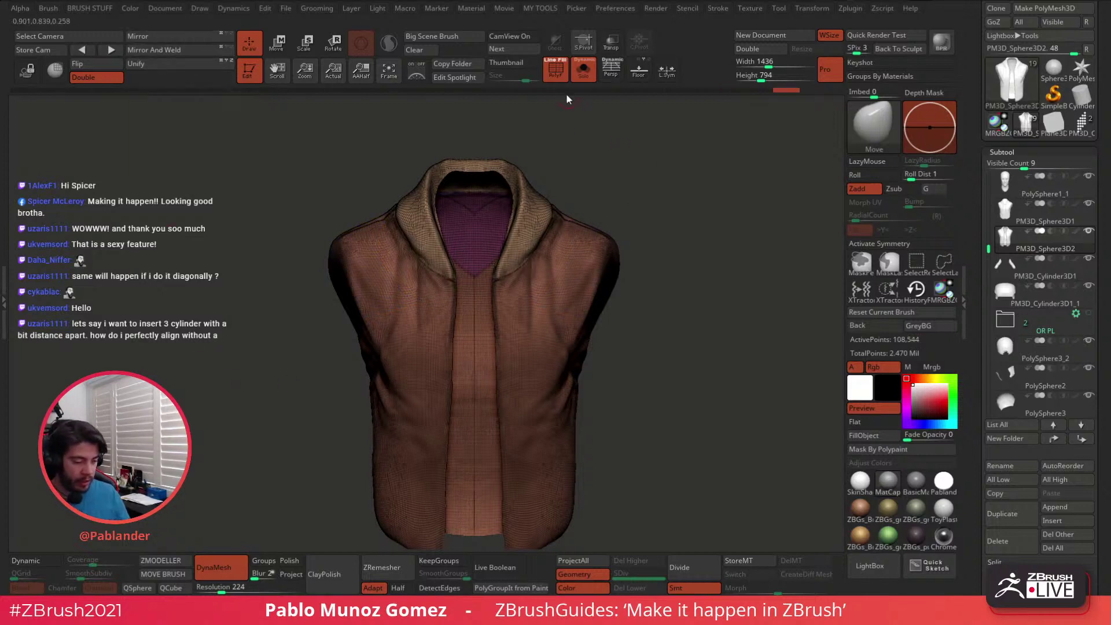
Isolate the collar polygroup and split the hidden jacket body into a separate subtool
left_click(528, 203, "ctrl+shift")
key("1")
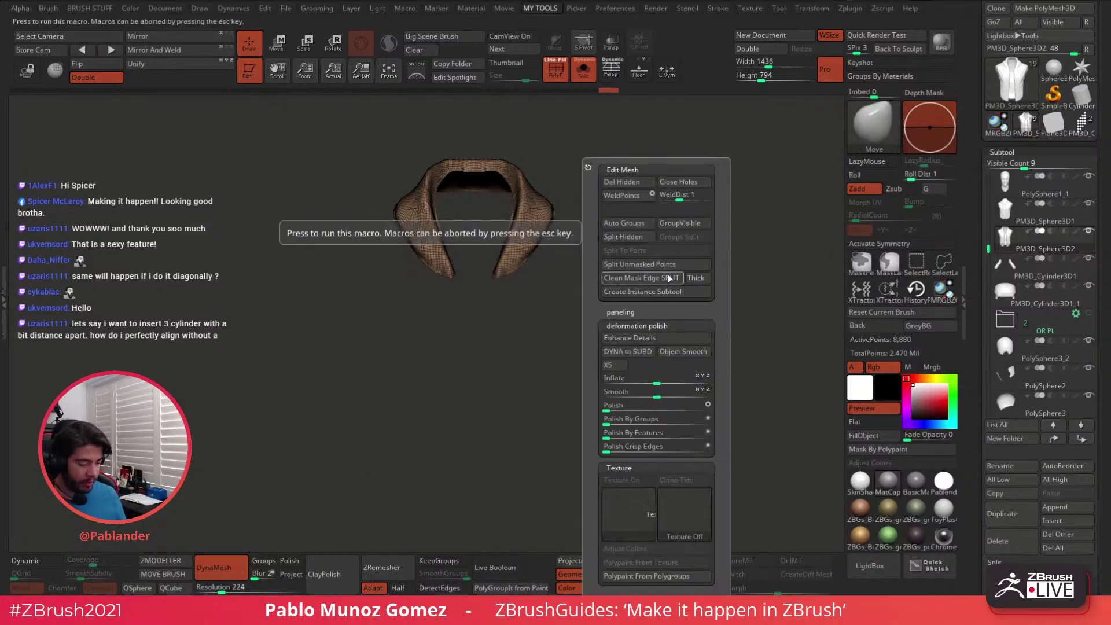
left_click(631, 239)
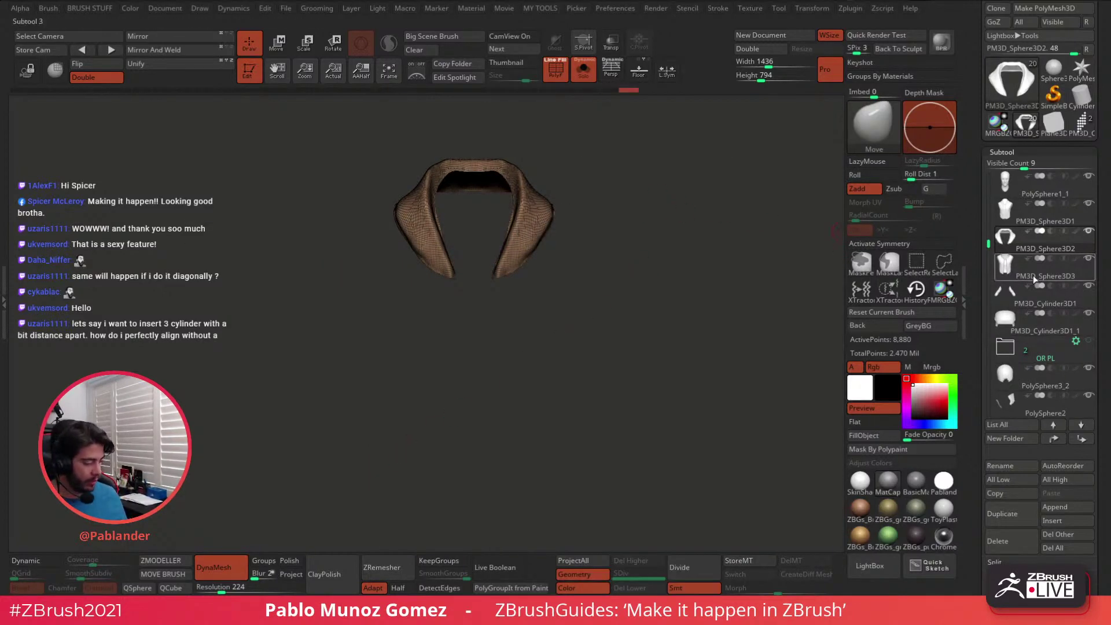
Show the whole character, select the jacket body subtool PM3D_Sphere3D3, and hide the inner torso to inspect the open jacket
left_click(583, 69)
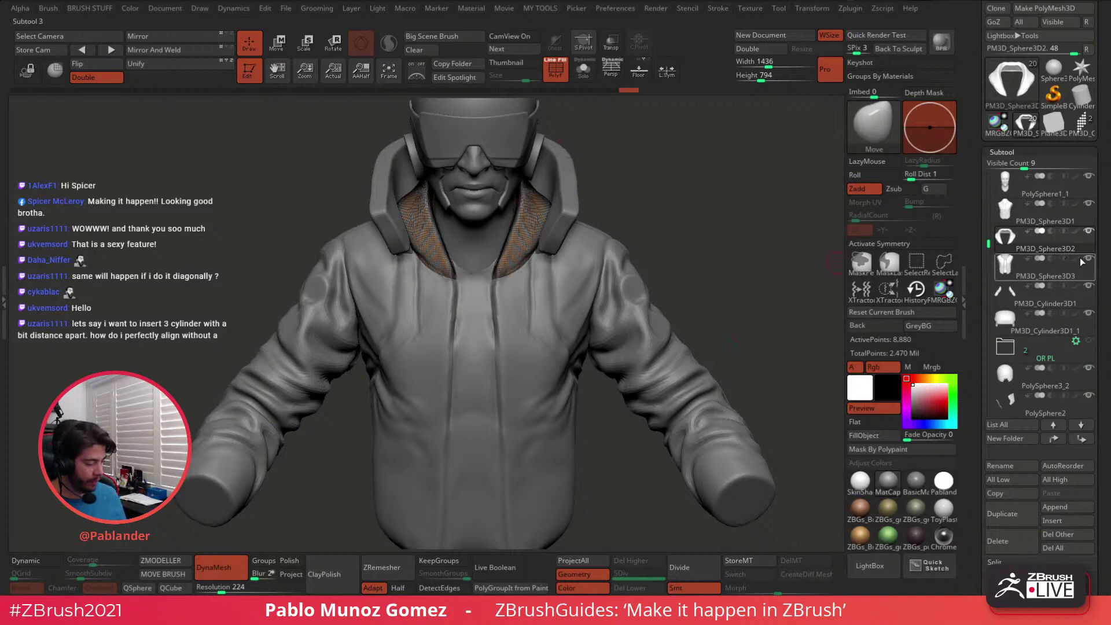
mouse_move(1089, 262)
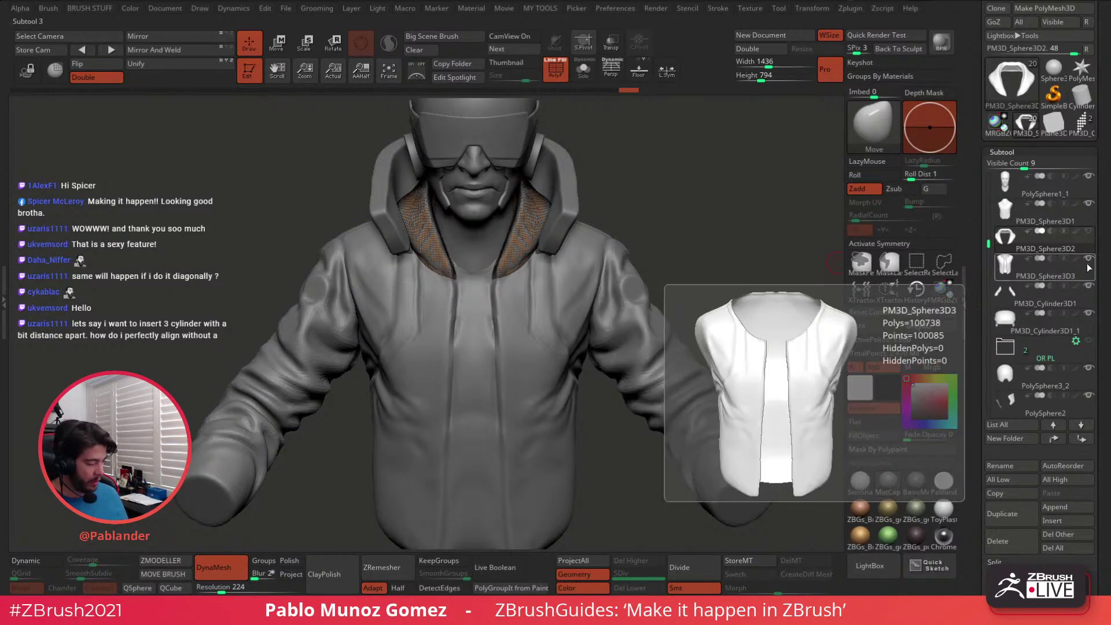
left_click(1078, 263)
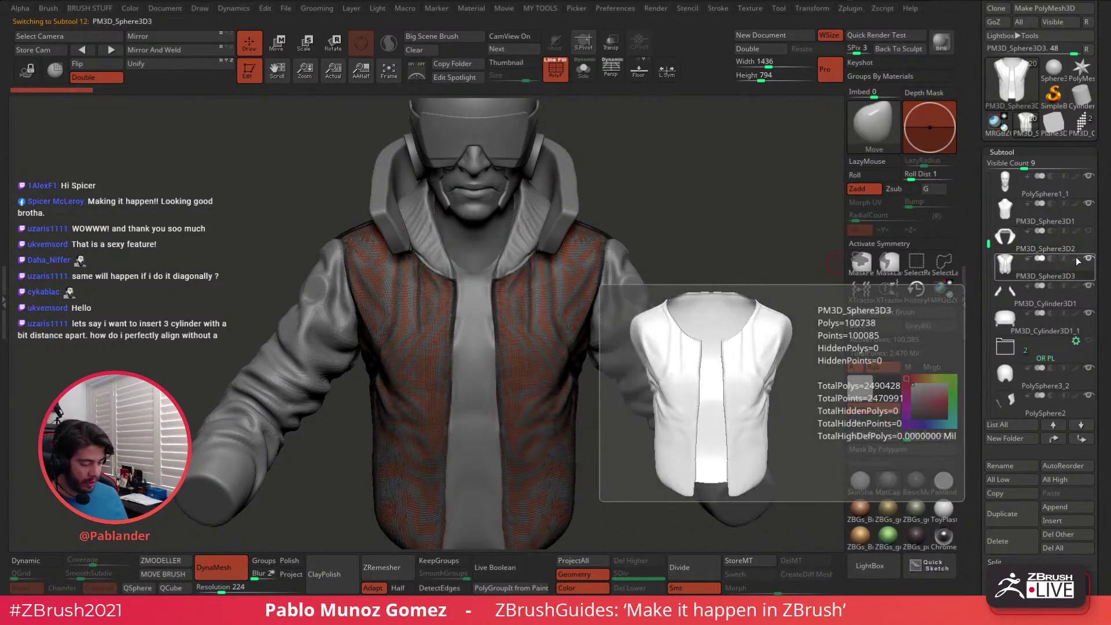
mouse_move(1090, 219)
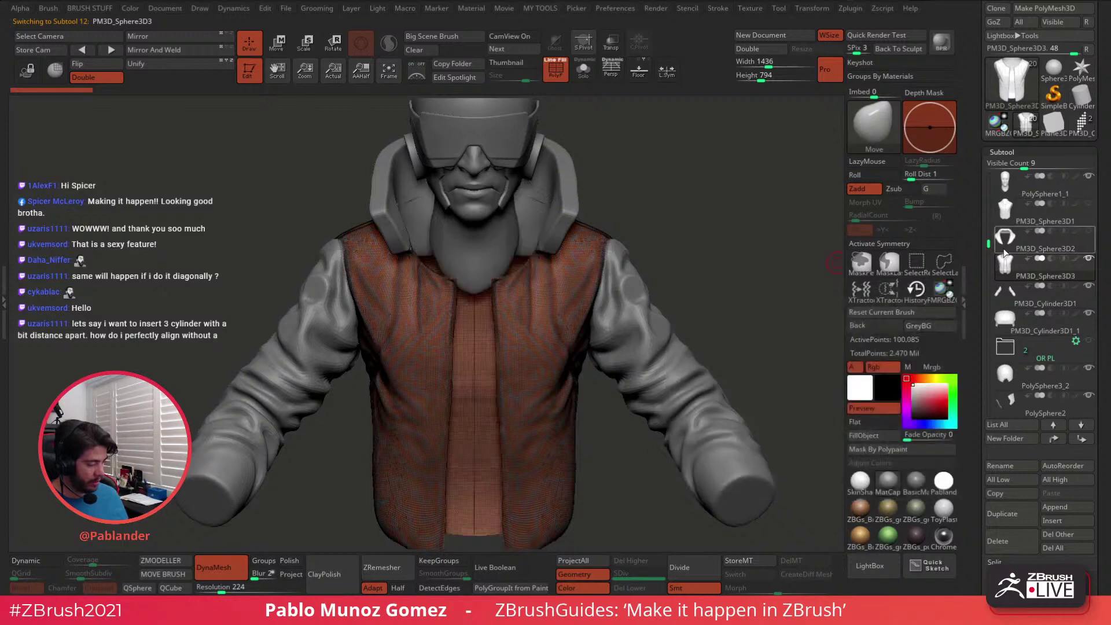
left_click_drag(704, 326, 673, 272)
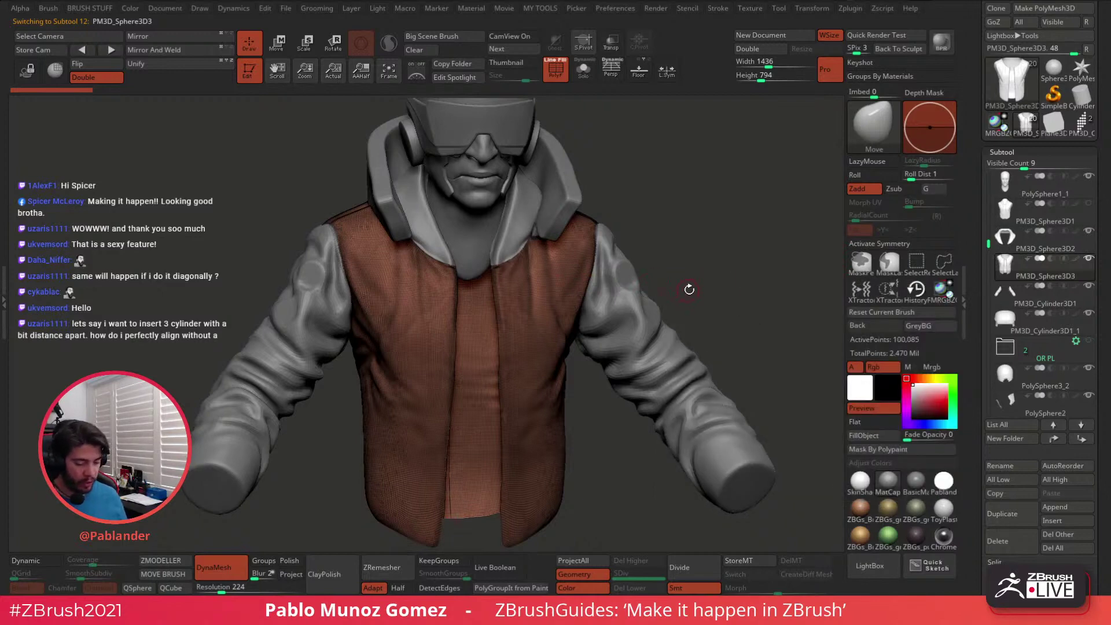
left_click_drag(712, 285, 726, 256)
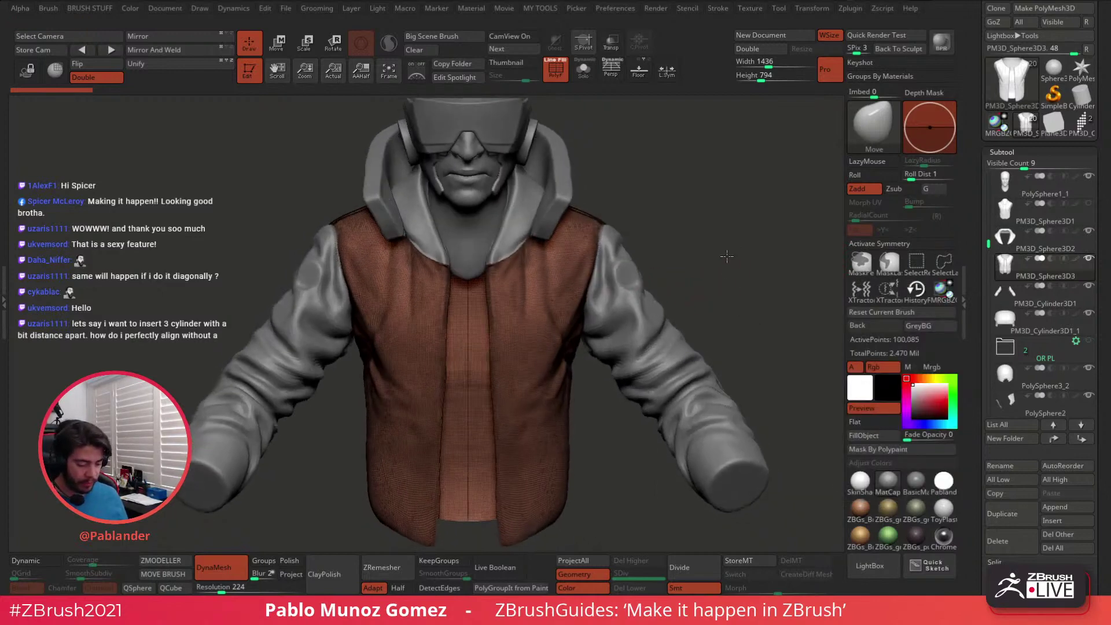
Show and select the inner torso PM3D_Sphere3D1, polish away its folds, and shrink it under the jacket with Inflate at -8
left_click(1081, 212)
key("x")
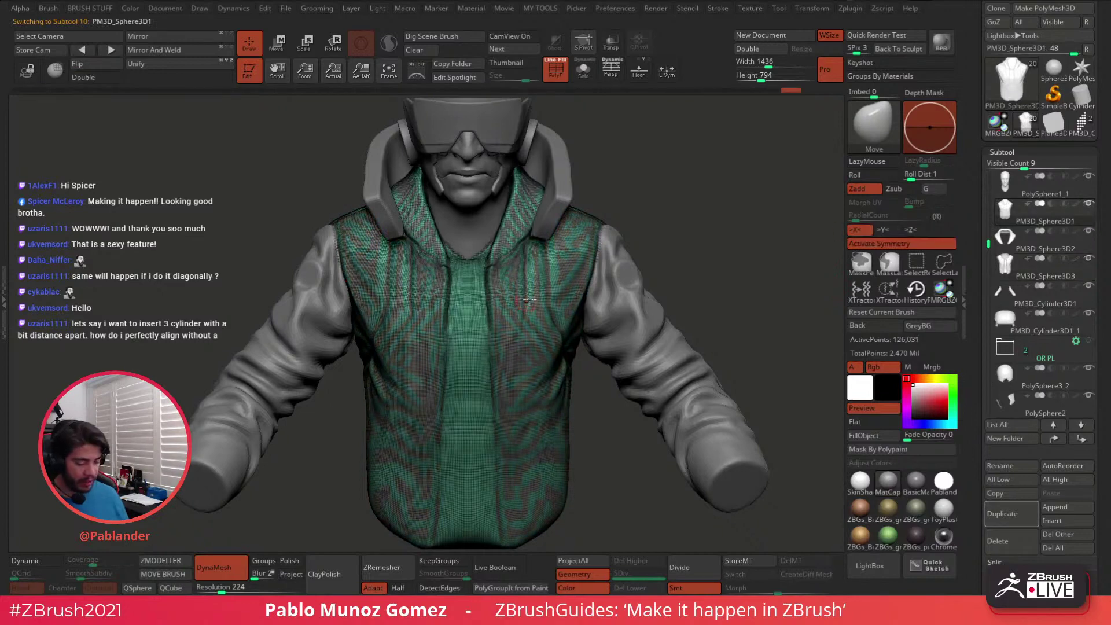
key("space")
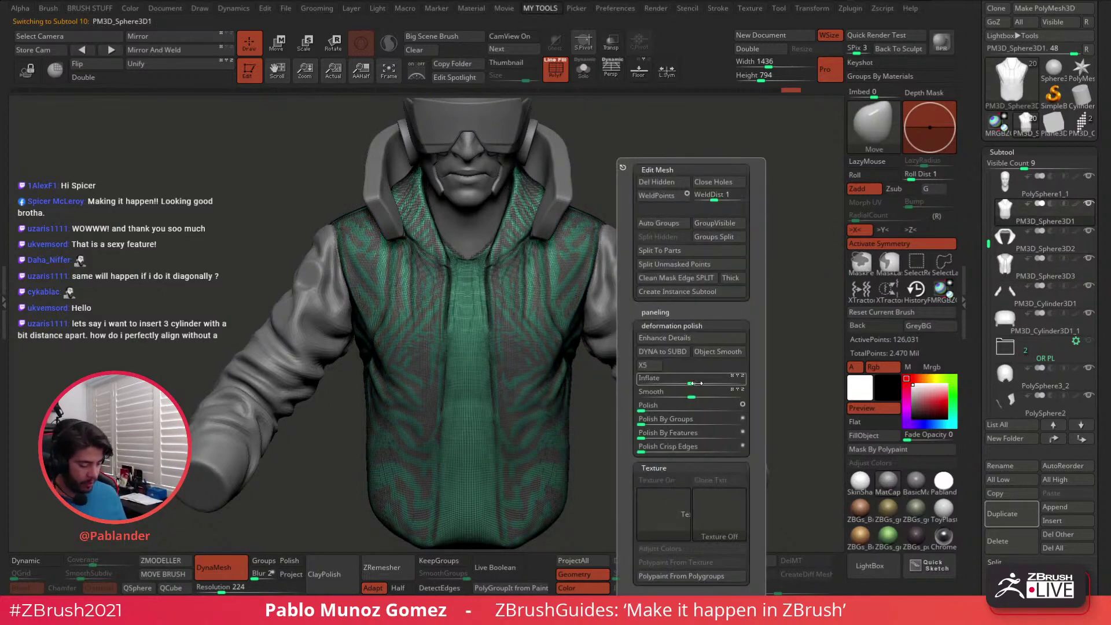
left_click(723, 404)
key("space")
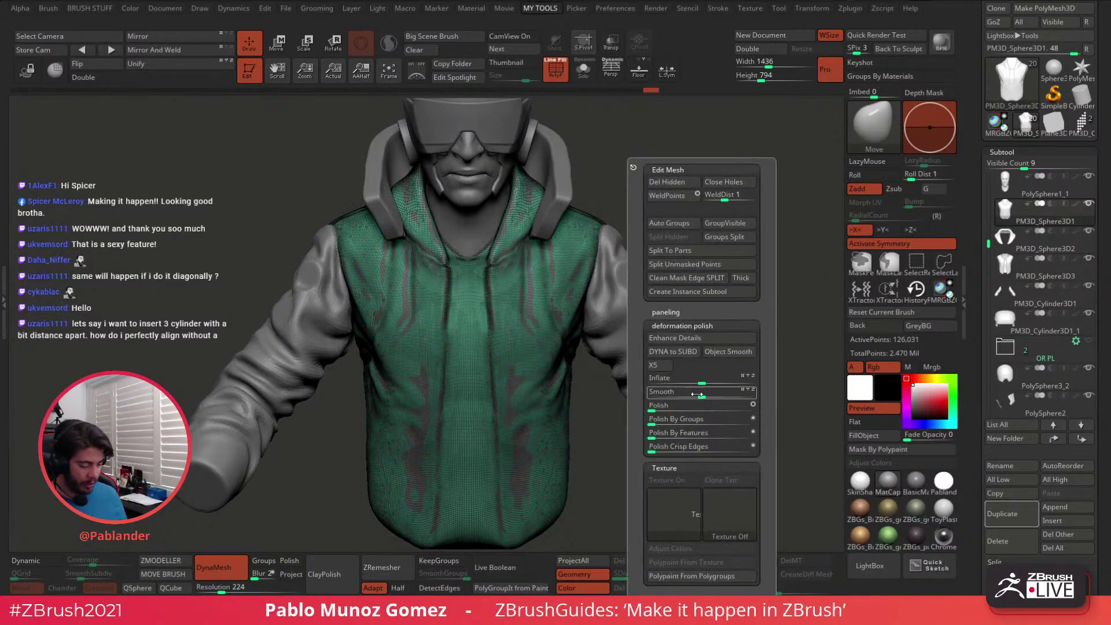
left_click(699, 406)
key("space")
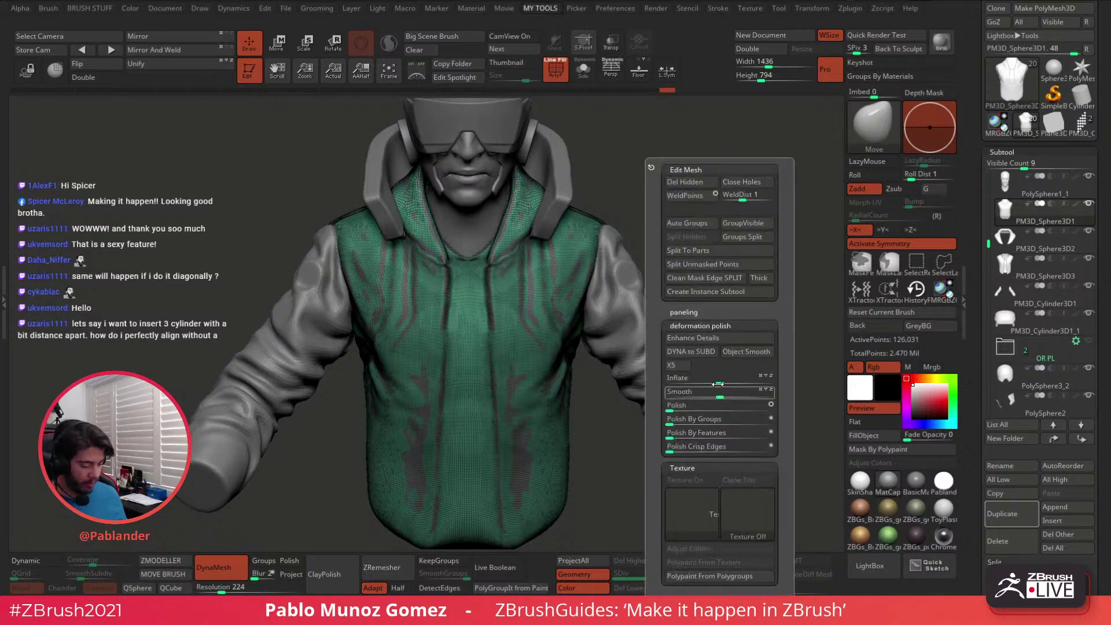
left_click_drag(717, 384, 715, 382)
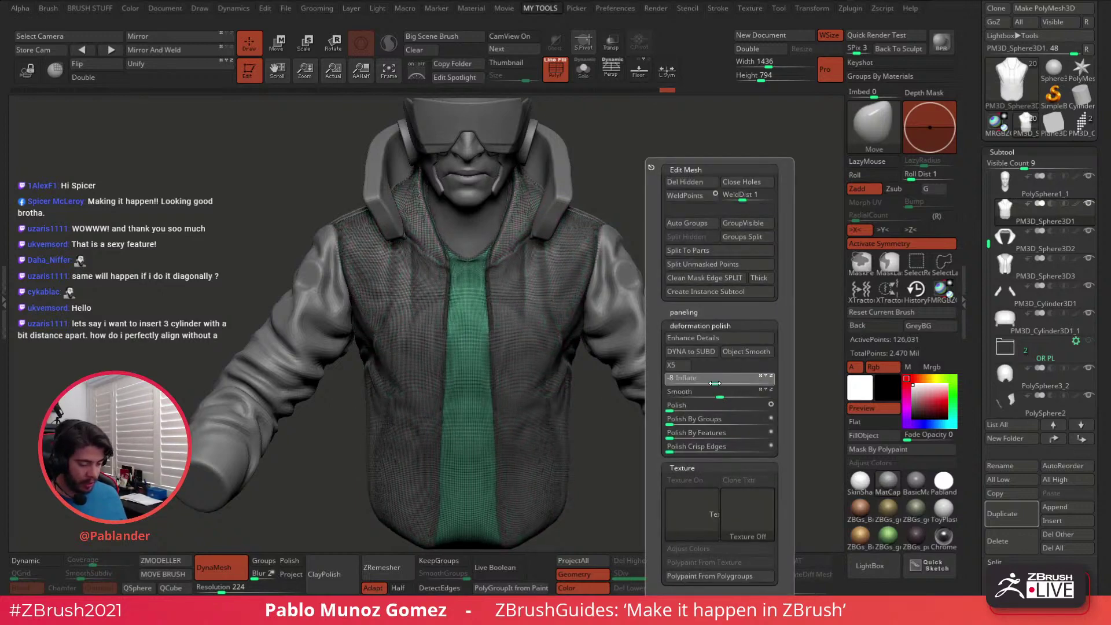
Turn off the polygroup wireframe and check how the open jacket sits over the inner torso
left_click(562, 76)
left_click_drag(671, 168, 567, 232)
left_click_drag(647, 232, 717, 226)
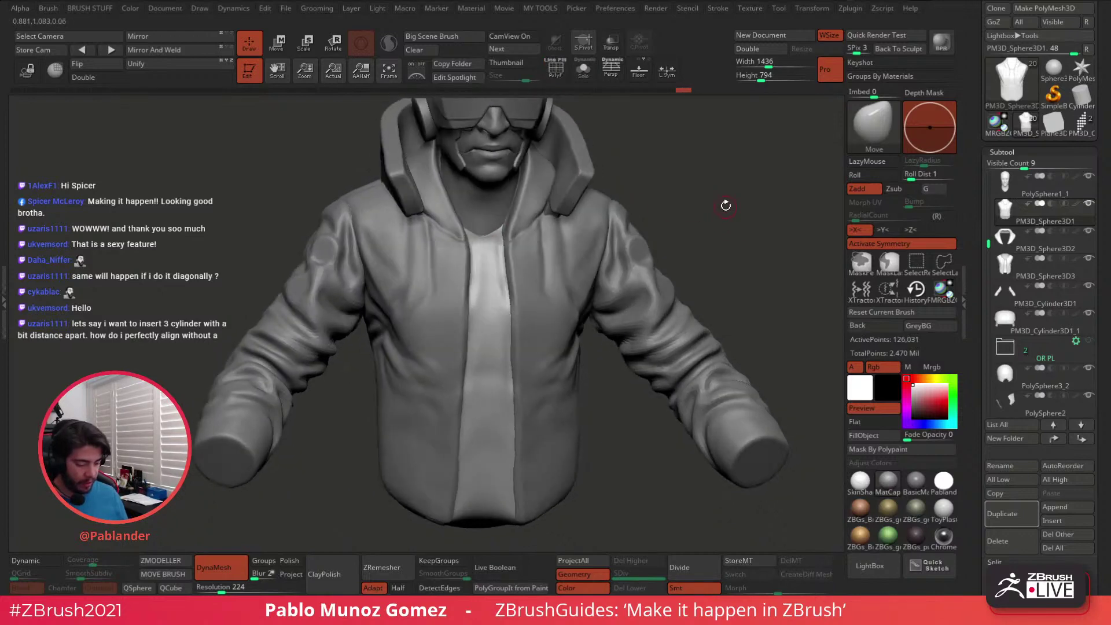
Isolate the inner torso and polish its surface further
left_click(583, 70)
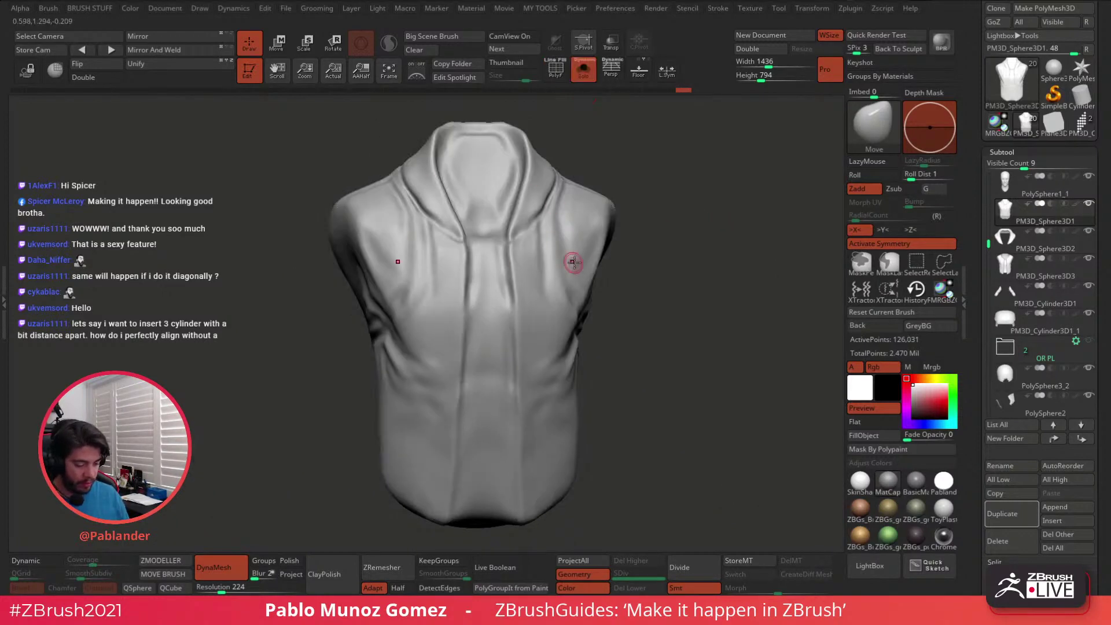
key("space")
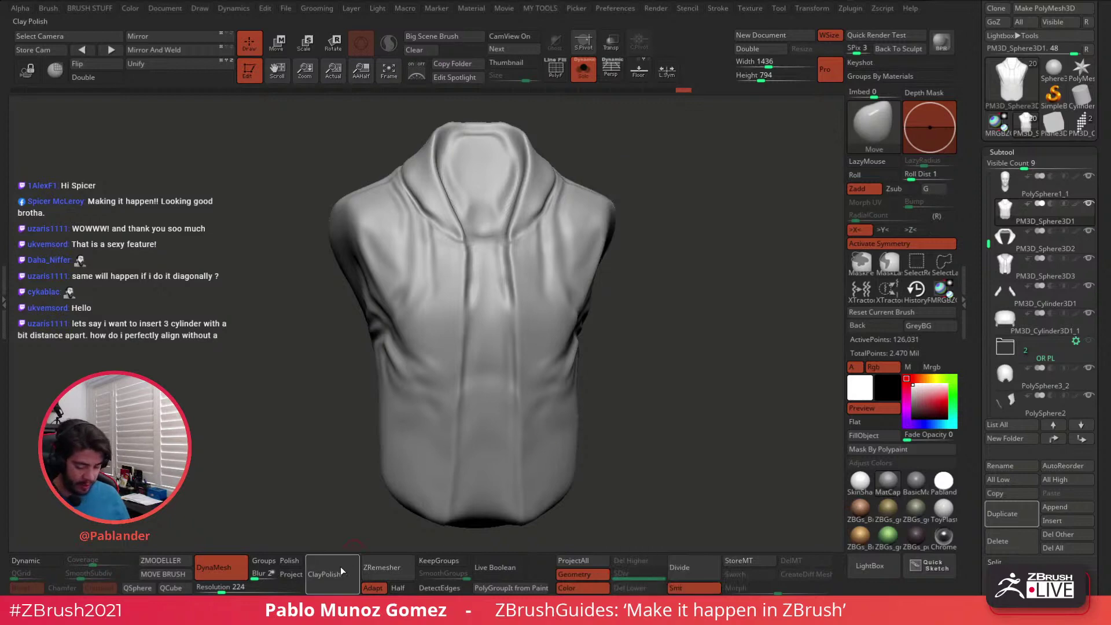
key("space")
left_click_drag(654, 272, 690, 282)
Flatten the centre of the inner torso's chest with the hPolish brush and remesh it with DynaMesh at resolution 64
key("b")
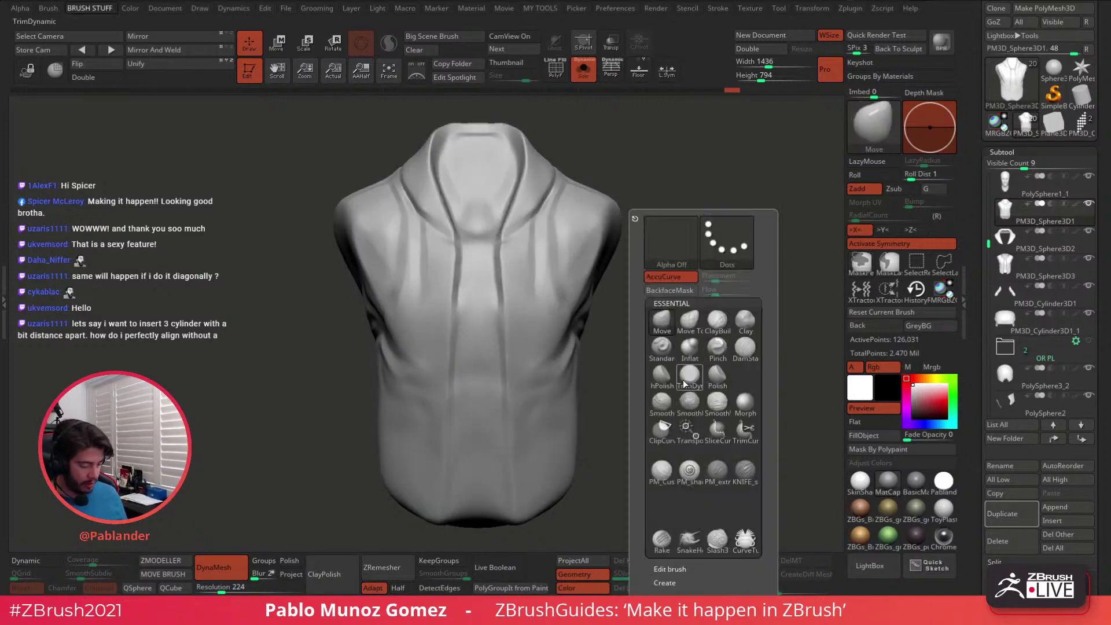
left_click(661, 379)
left_click_drag(501, 238, 508, 331)
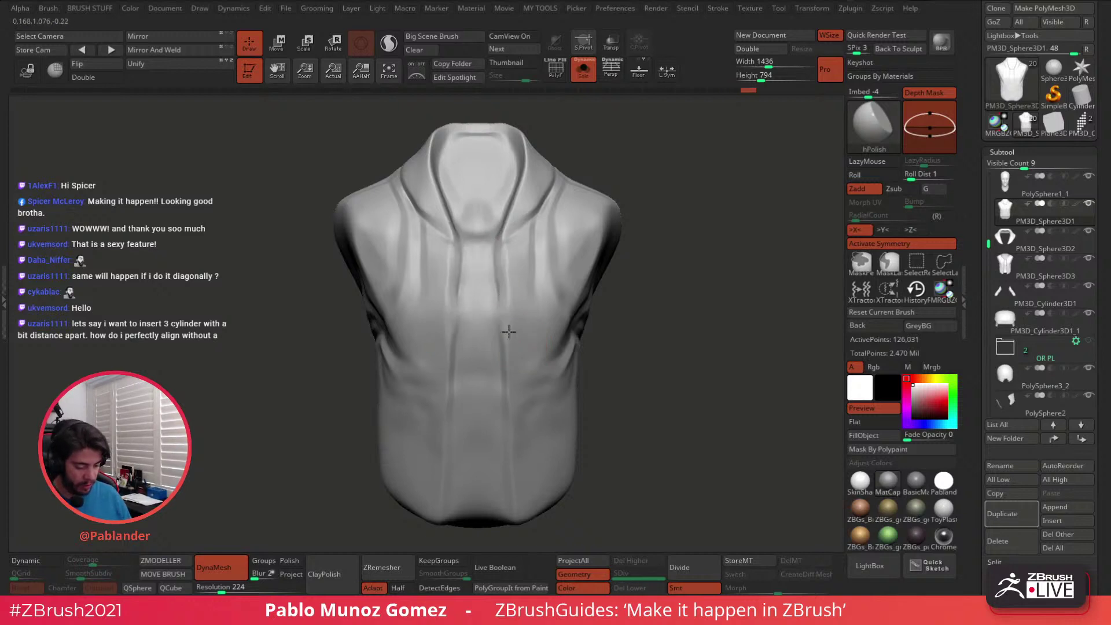
left_click(219, 587)
type("64")
left_click_drag(224, 502, 277, 492, "ctrl")
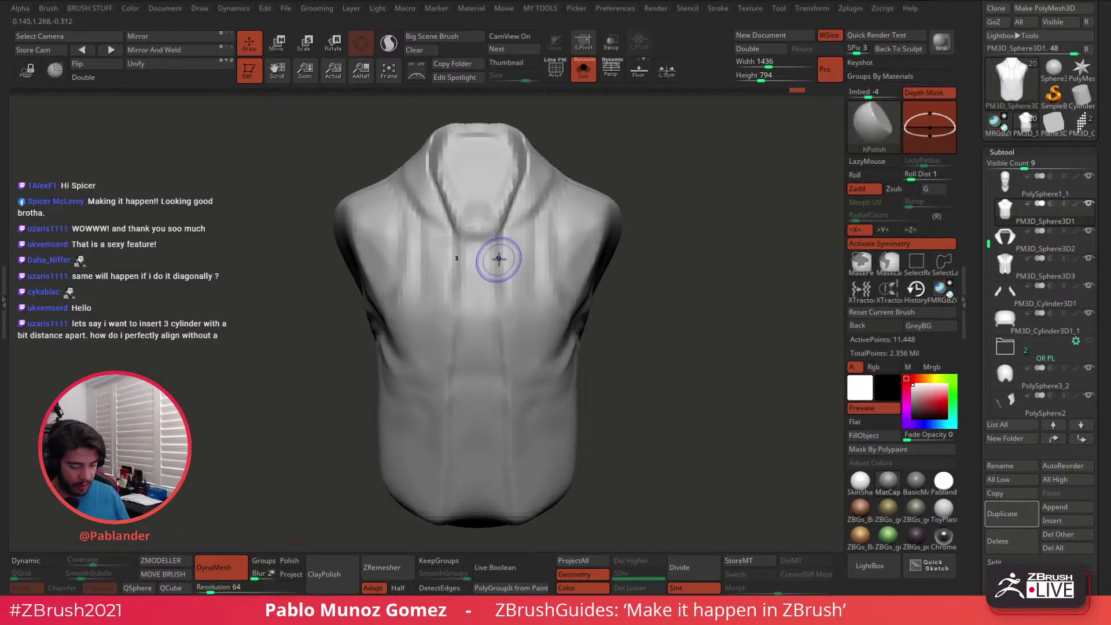
Smooth down the collar ridges around the neck opening of the inner torso
mouse_move(512, 215)
left_mouse_down("shift")
mouse_move(519, 178)
mouse_move(487, 126)
mouse_move(525, 149)
mouse_move(485, 136)
left_mouse_up("shift")
right_click_drag(524, 164, 530, 203, "alt")
key("space")
left_click_drag(528, 202, 533, 202)
mouse_move(544, 202)
right_mouse_down("ctrl")
mouse_move(587, 198)
mouse_move(584, 234)
right_mouse_up("ctrl")
left_click_drag(483, 234, 499, 236, "shift")
Fill the neck recess with the Clay brush and smooth the inner torso from the shoulders down to its lower edge
key("b")
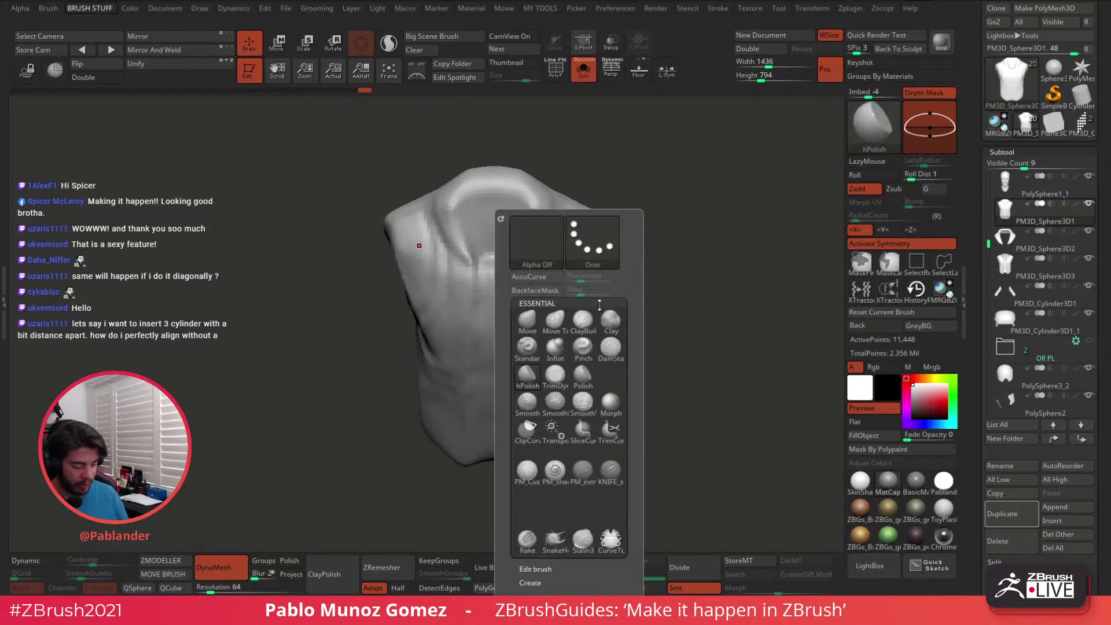
key("c")
key("b")
key("b")
key("c")
key("l")
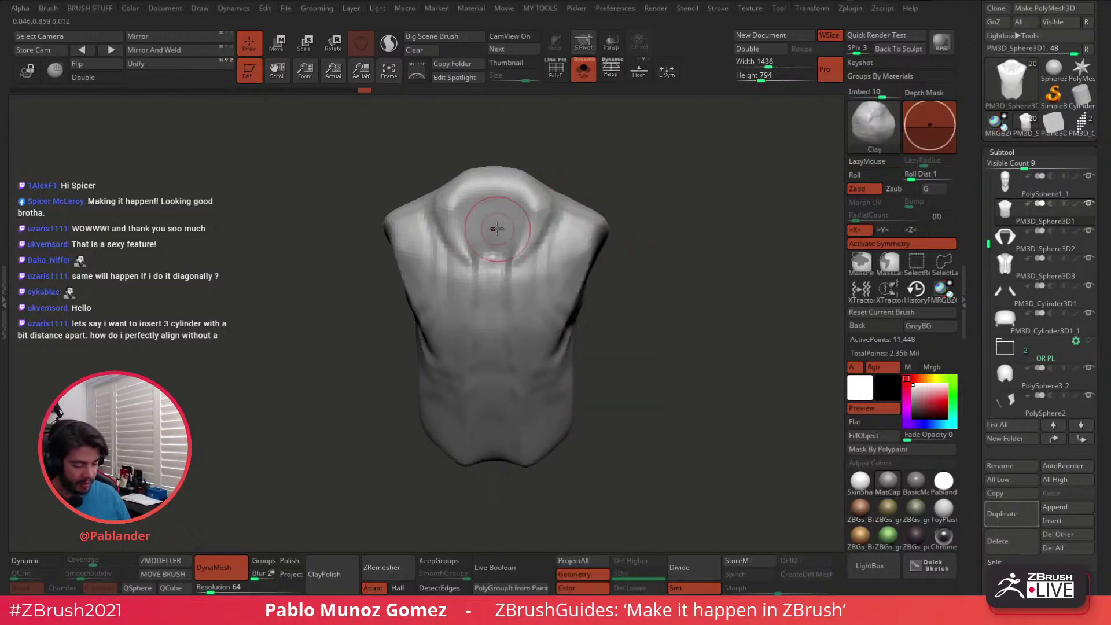
mouse_move(493, 240)
left_mouse_down("shift")
mouse_move(526, 186)
mouse_move(493, 186)
mouse_move(524, 197)
mouse_move(538, 231)
mouse_move(510, 252)
left_mouse_up("shift")
left_click_drag(579, 256, 574, 319, "shift")
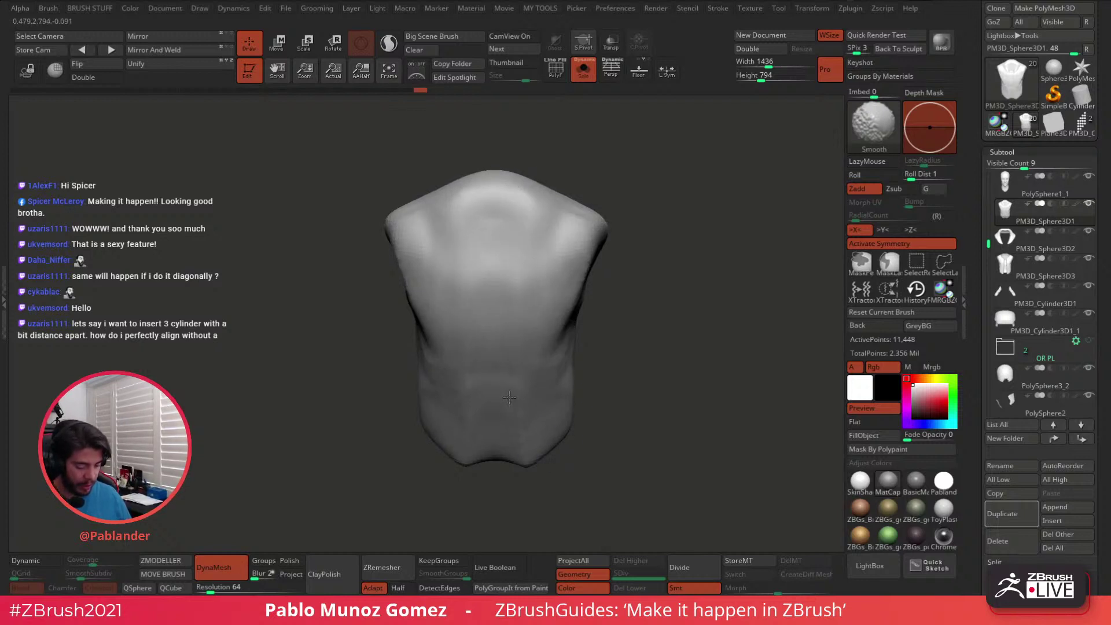
mouse_move(509, 396)
left_mouse_down("shift")
mouse_move(491, 457)
mouse_move(533, 464)
left_mouse_up("shift")
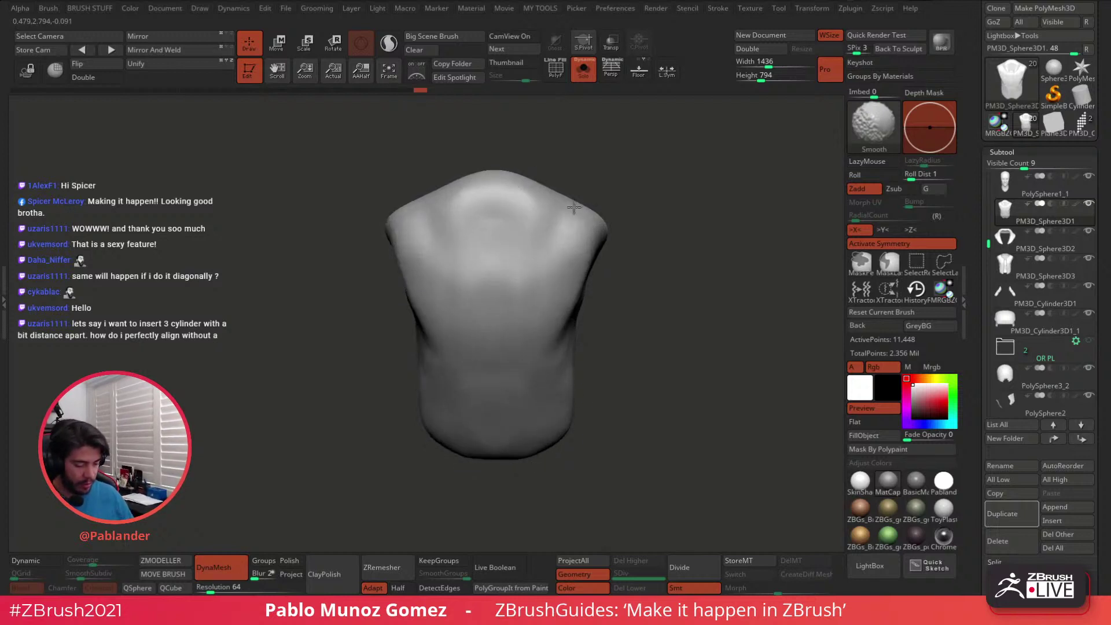
Show the whole character and check the smoothed inner torso under the jacket from the front and the back
left_click(584, 72)
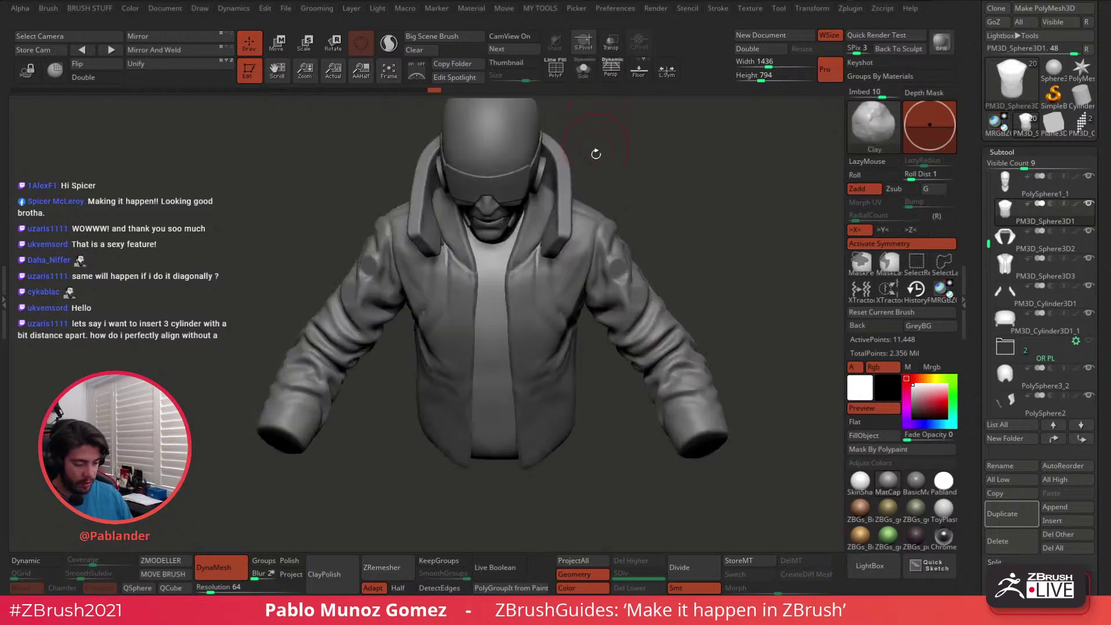
mouse_move(587, 249)
right_mouse_down()
mouse_move(604, 221)
mouse_move(562, 260)
right_mouse_up()
key("b")
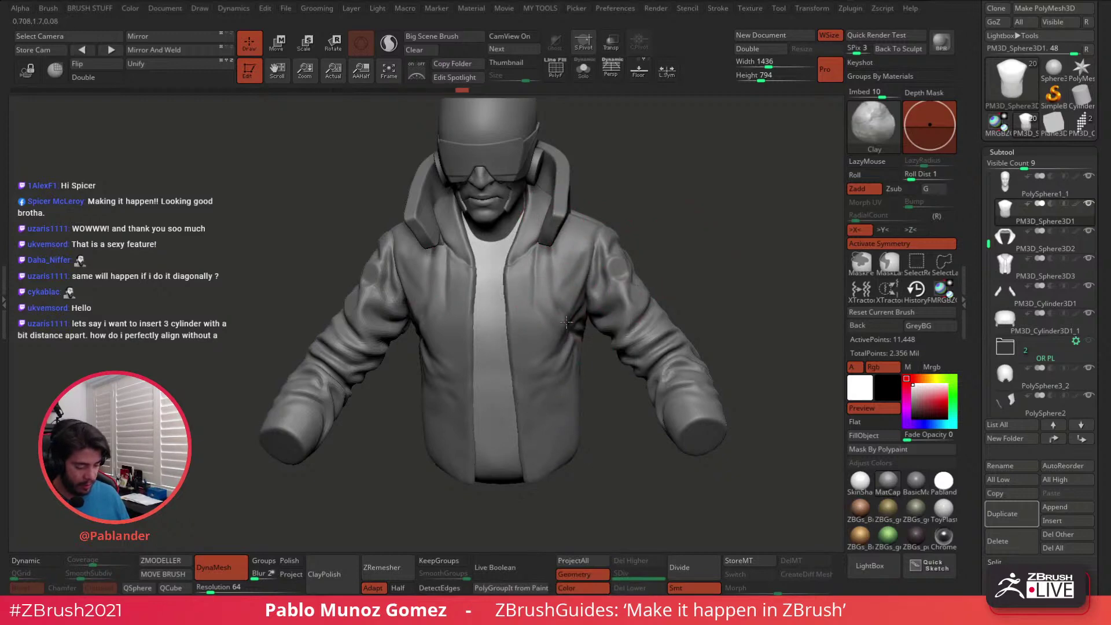
right_click_drag(579, 419, 729, 230)
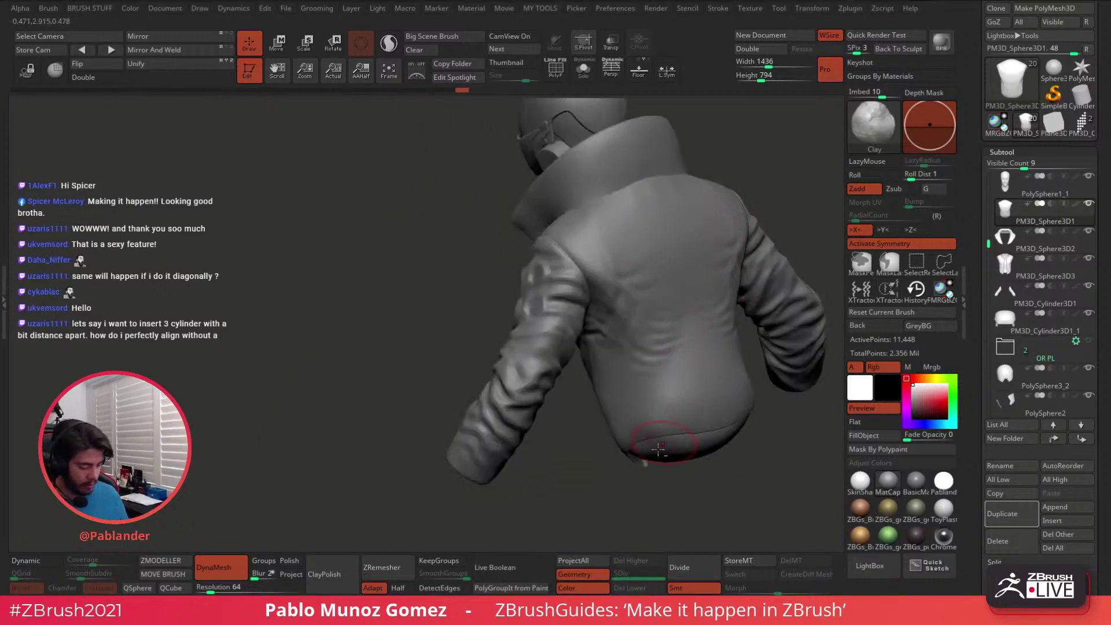
mouse_move(686, 446)
right_mouse_down()
mouse_move(578, 266)
mouse_move(578, 245)
mouse_move(563, 281)
mouse_move(563, 266)
mouse_move(571, 307)
right_mouse_up()
Mark a curved shirt neckline below the character's chin on the inner torso with the DamStandard brush
left_click(583, 70)
key("space")
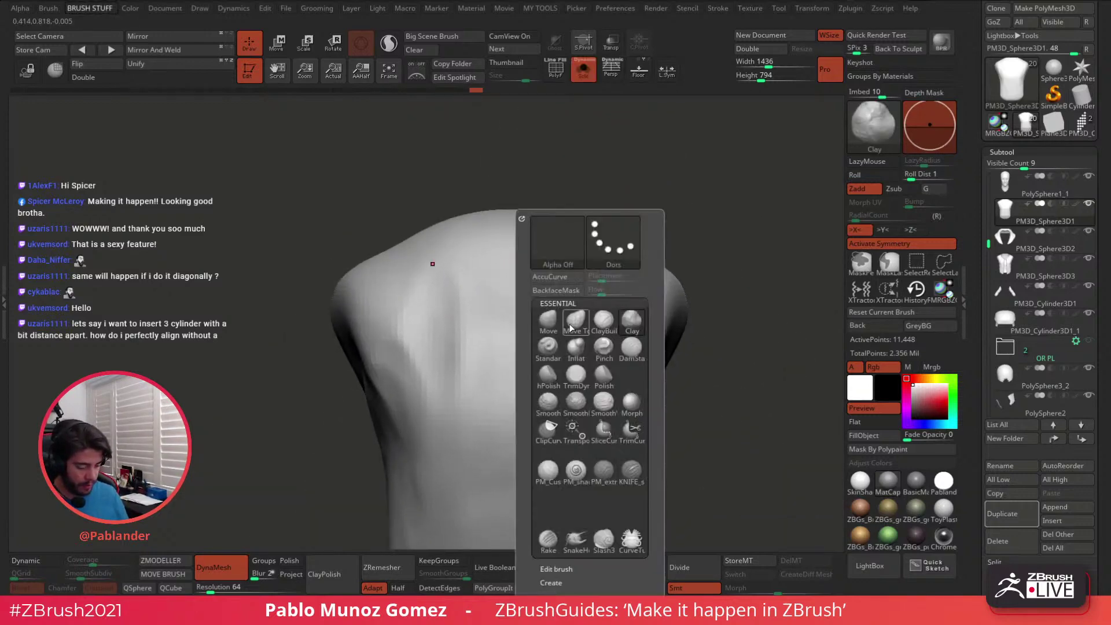
left_click(632, 349)
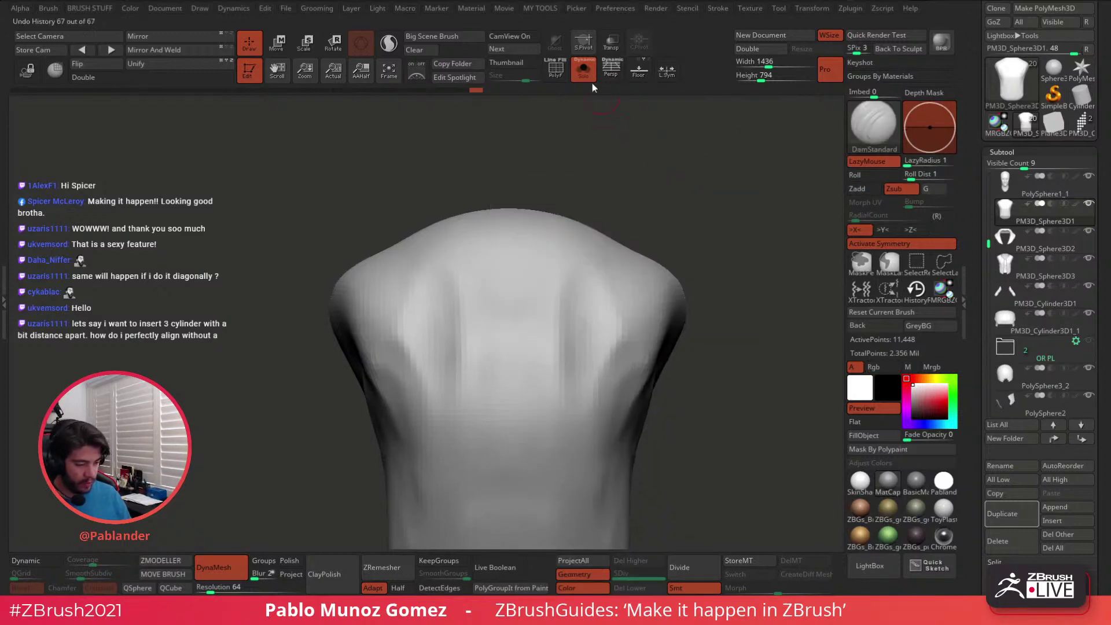
left_click(583, 69)
right_click_drag(441, 361, 455, 318, "alt")
right_click_drag(509, 266, 563, 245, "ctrl")
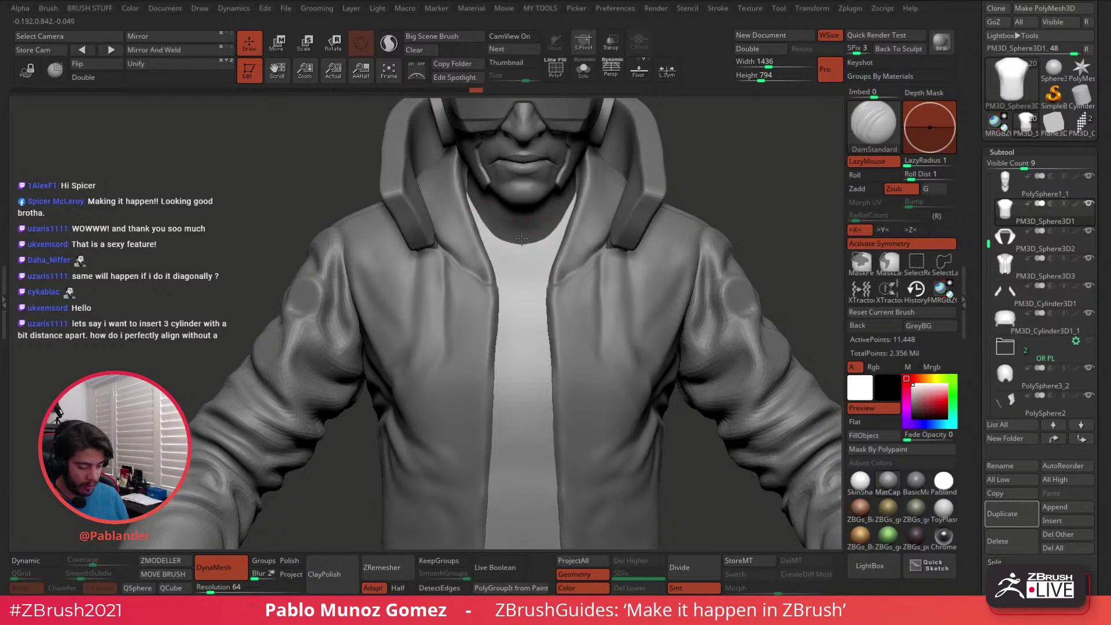
left_click_drag(486, 226, 560, 225)
Isolate the inner torso, remesh it with DynaMesh at resolution 232, and smooth the area around the neckline
left_click(583, 73)
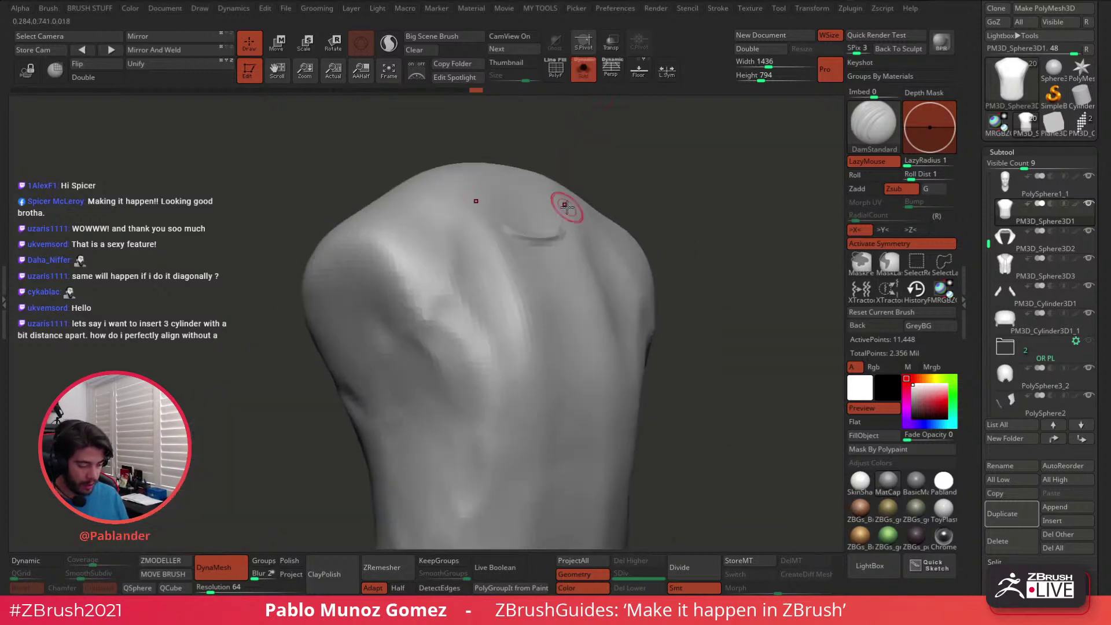
left_click_drag(210, 590, 222, 589)
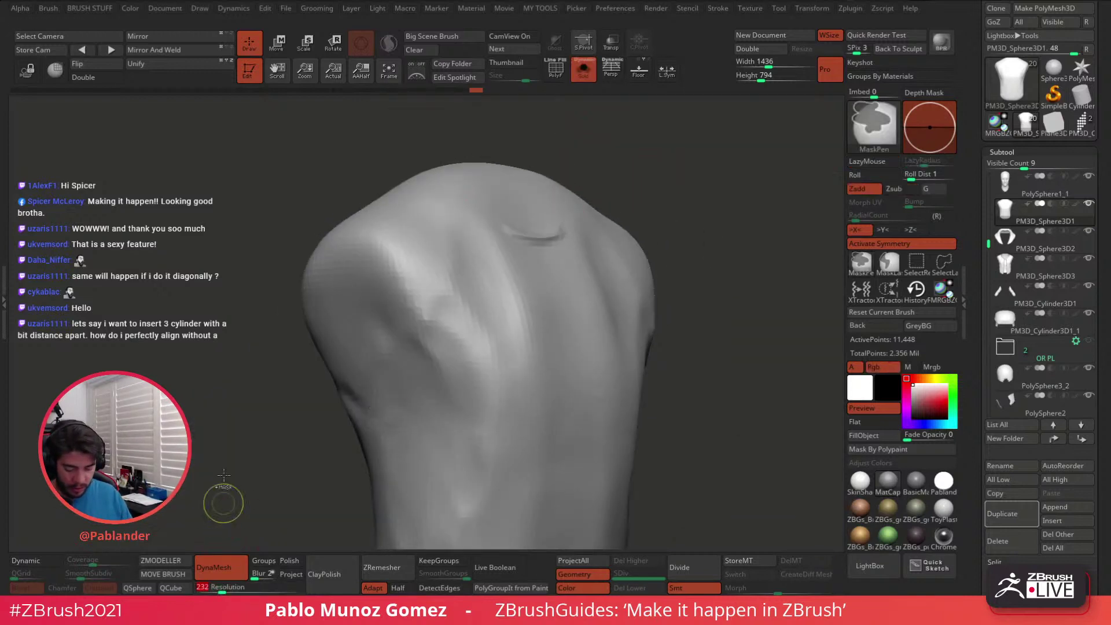
left_click_drag(224, 501, 234, 485, "ctrl")
right_click_drag(509, 273, 551, 259)
mouse_move(549, 258)
left_mouse_down("shift")
mouse_move(514, 252)
mouse_move(569, 221)
left_mouse_up("shift")
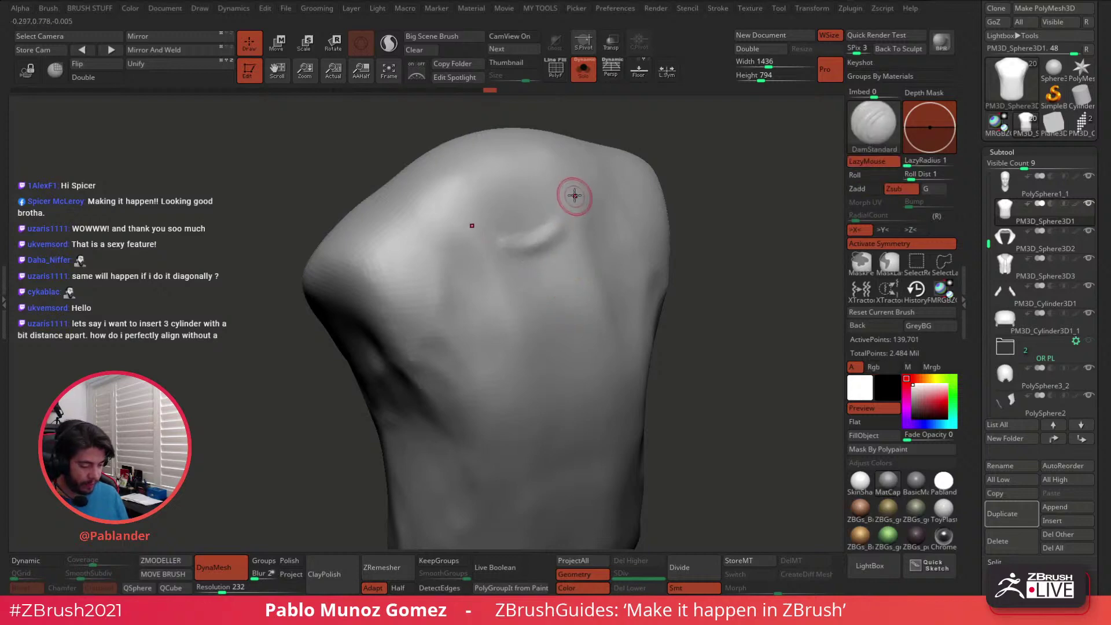
Check the neckline against the character's neck, and carve it as a continuous U-shaped groove on the isolated torso
left_click(583, 73)
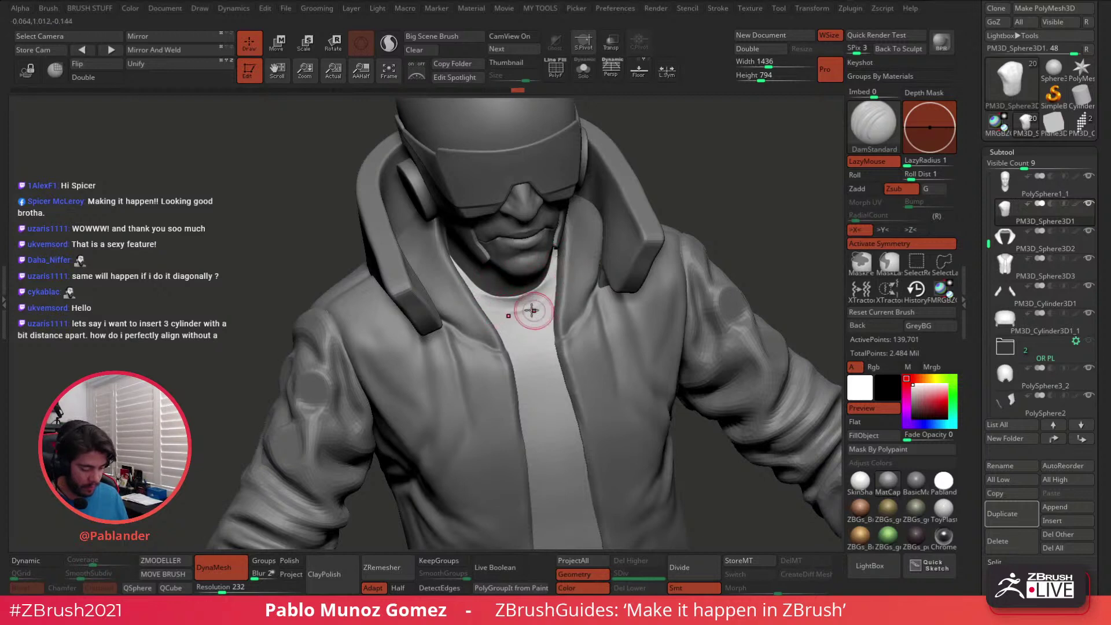
left_click(586, 70)
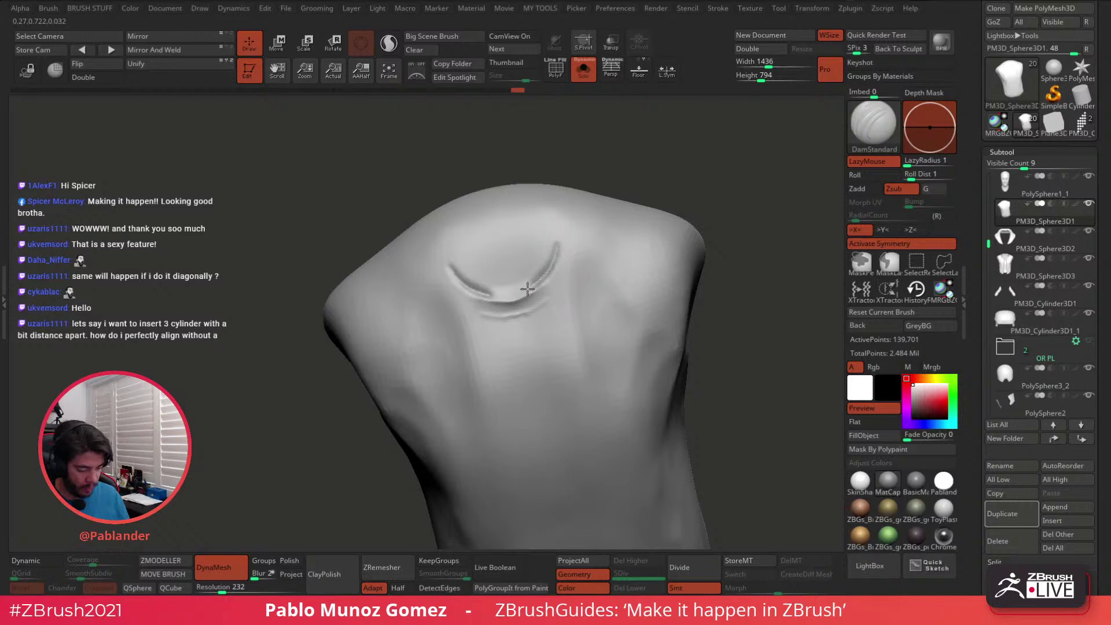
left_click_drag(527, 289, 500, 295)
mouse_move(560, 246)
left_mouse_down()
mouse_move(525, 291)
mouse_move(496, 297)
left_mouse_up()
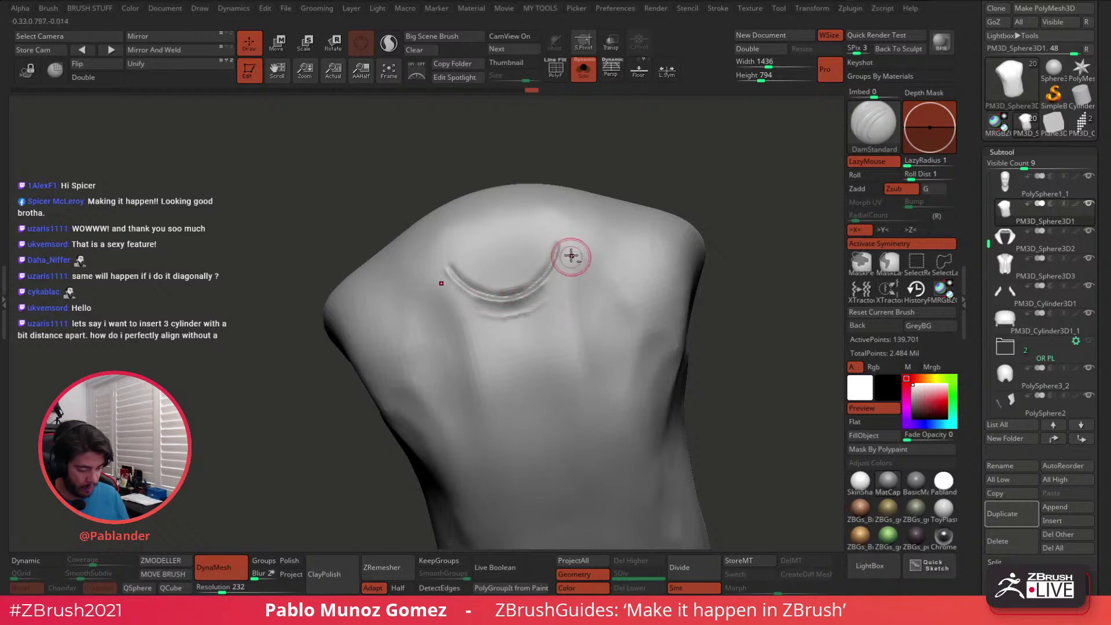
Build up a raised shirt collar band along the neckline groove with the ClayBuildup brush
key("b")
key("c")
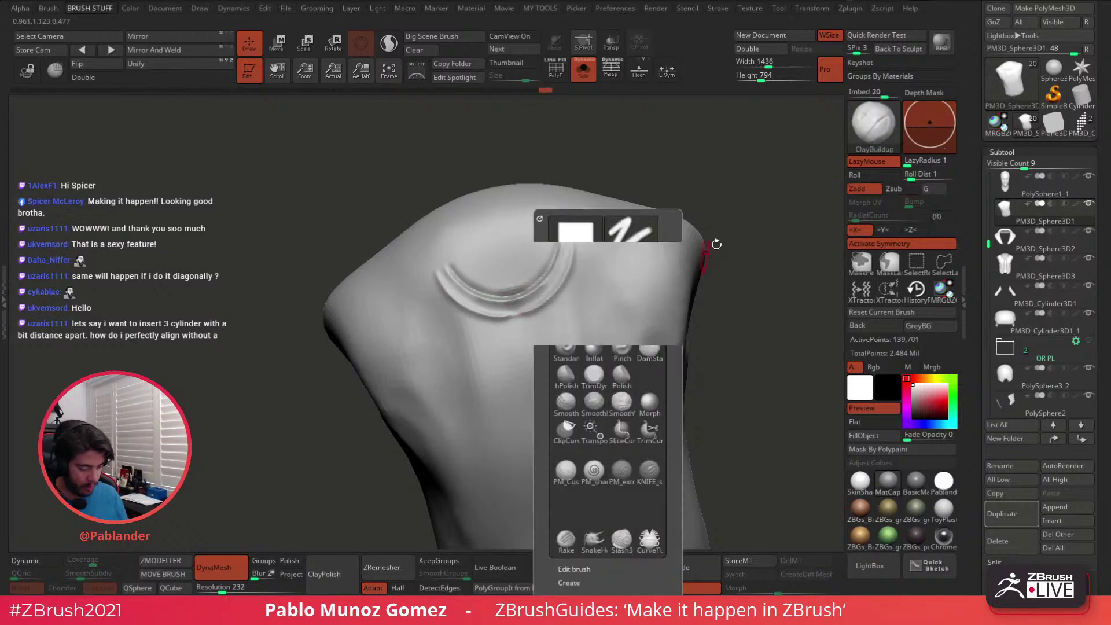
key("b")
left_click_drag(564, 274, 510, 314)
mouse_move(569, 242)
left_mouse_down()
mouse_move(547, 294)
mouse_move(504, 314)
mouse_move(565, 248)
mouse_move(486, 320)
mouse_move(513, 303)
mouse_move(502, 311)
mouse_move(512, 313)
mouse_move(489, 312)
left_mouse_up()
Sharpen the lower edge of the shirt collar band with the DamStandard brush and smooth its transition into the chest
key("b")
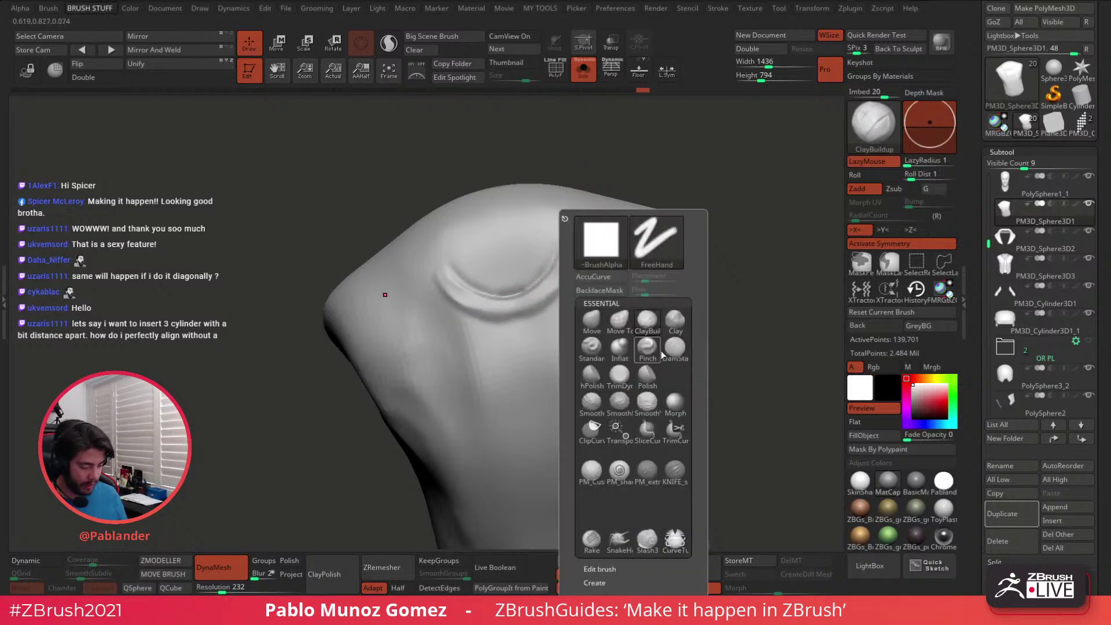
key("d")
key("s")
mouse_move(540, 305)
left_mouse_down()
mouse_move(487, 320)
mouse_move(512, 319)
left_mouse_up()
mouse_move(573, 269)
left_mouse_down("shift")
mouse_move(502, 317)
mouse_move(547, 296)
left_mouse_up("shift")
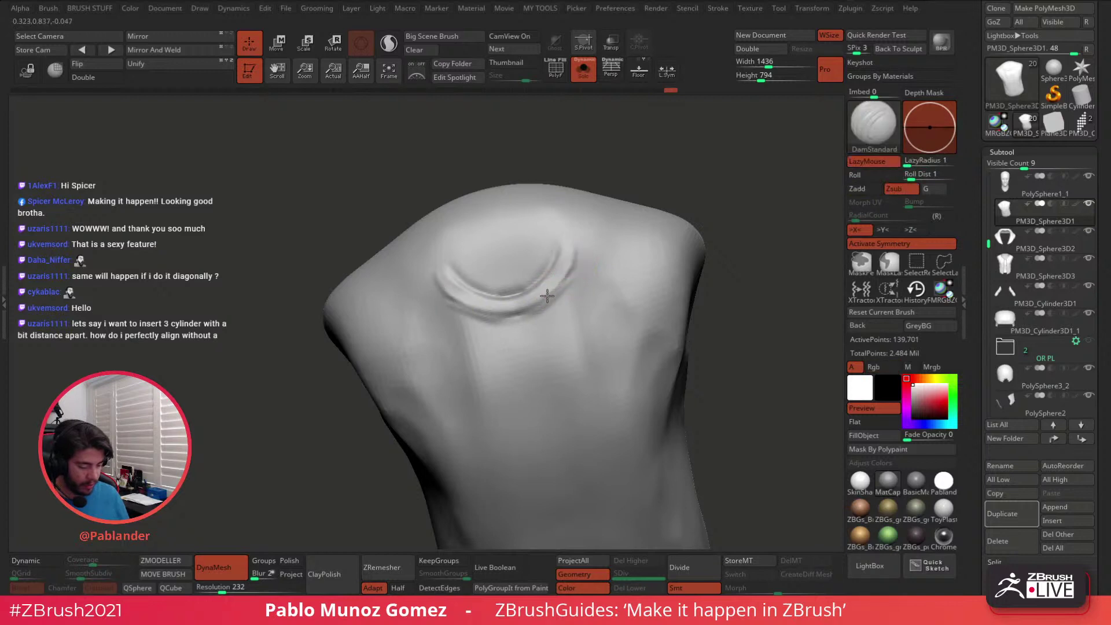
right_click(616, 243)
left_click_drag(614, 249, 604, 250)
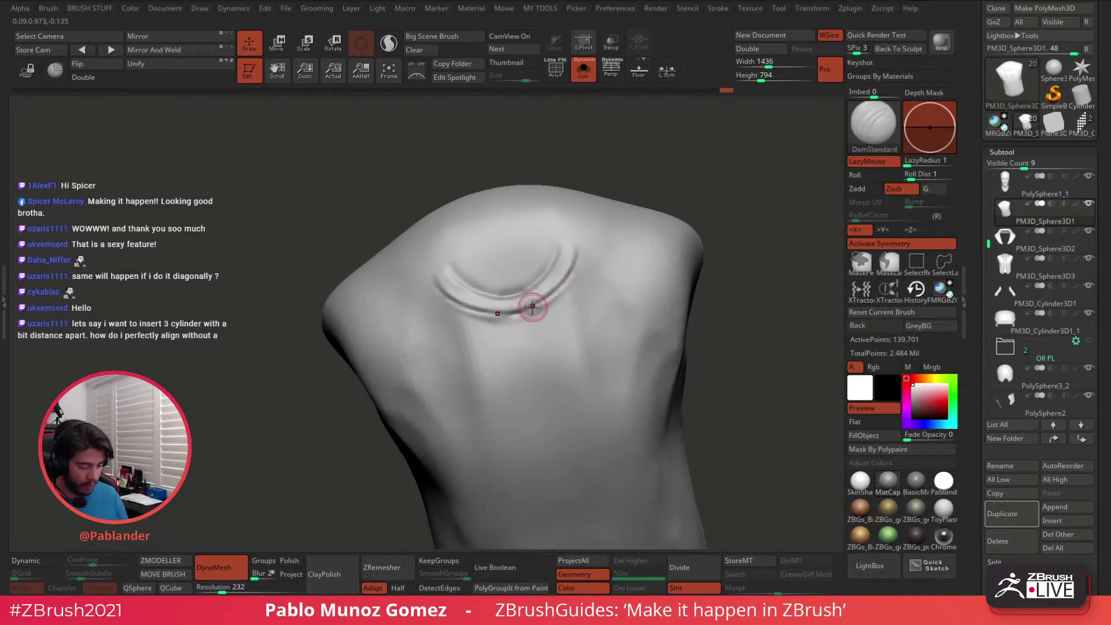
left_click_drag(532, 307, 527, 318)
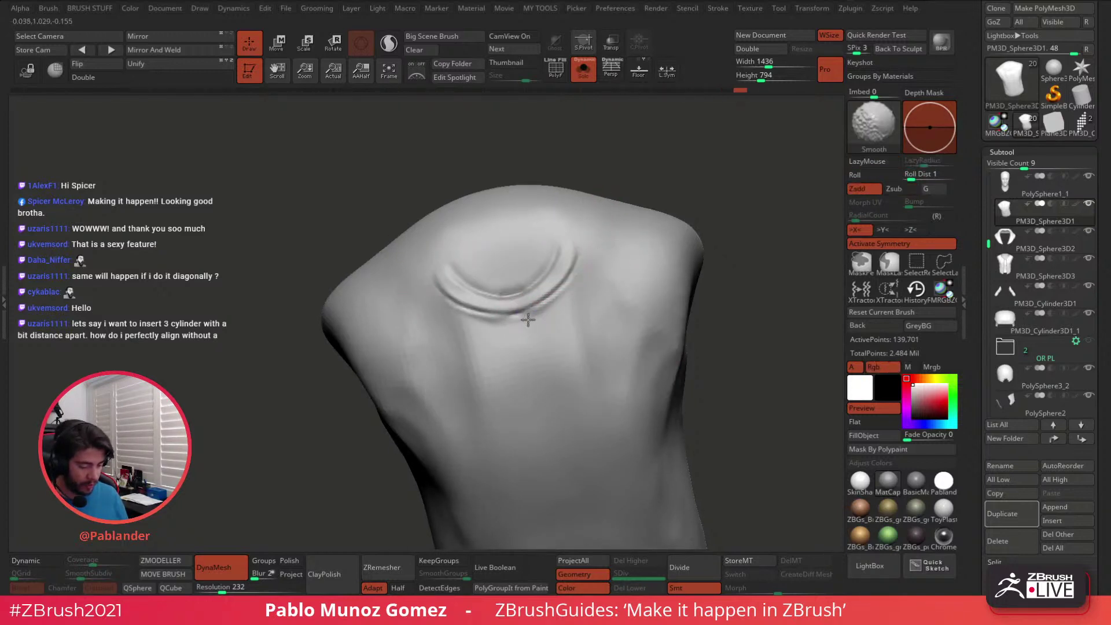
Show the whole character and reshape the shirt neckline of PM3D_Sphere3D1 around the neck with the Move brush
left_click(583, 70)
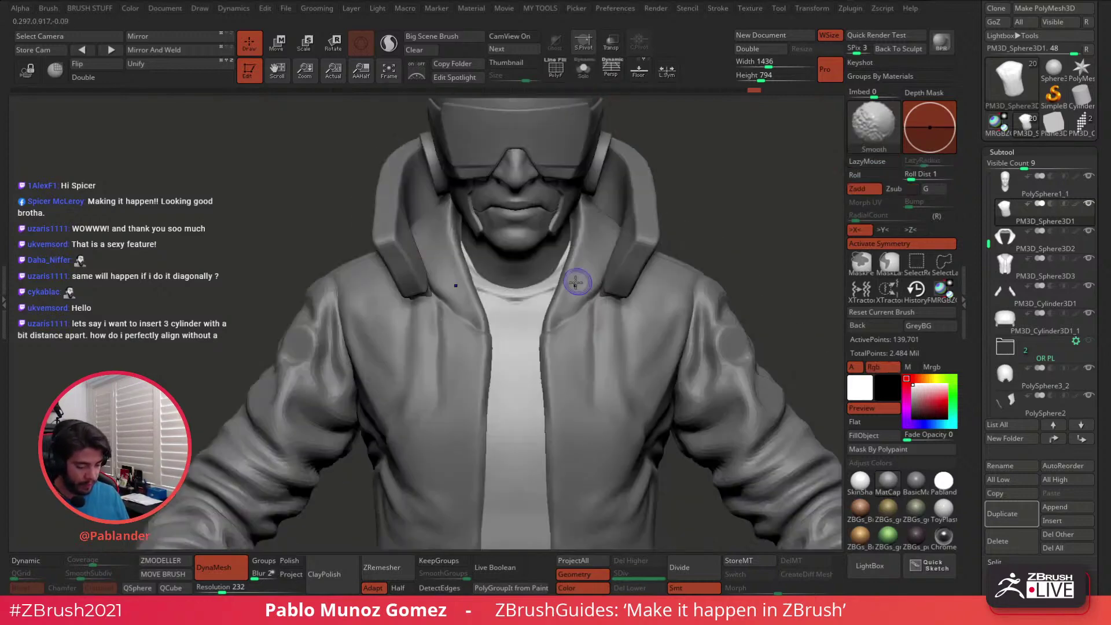
key("b")
left_click(537, 322)
key("space")
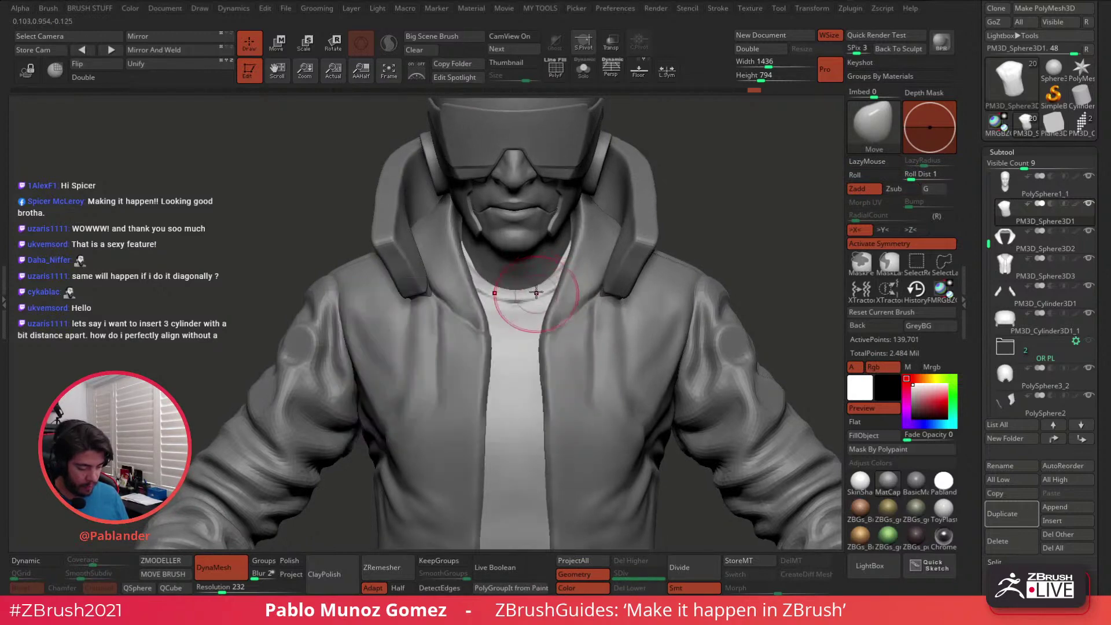
left_click(535, 292, "alt")
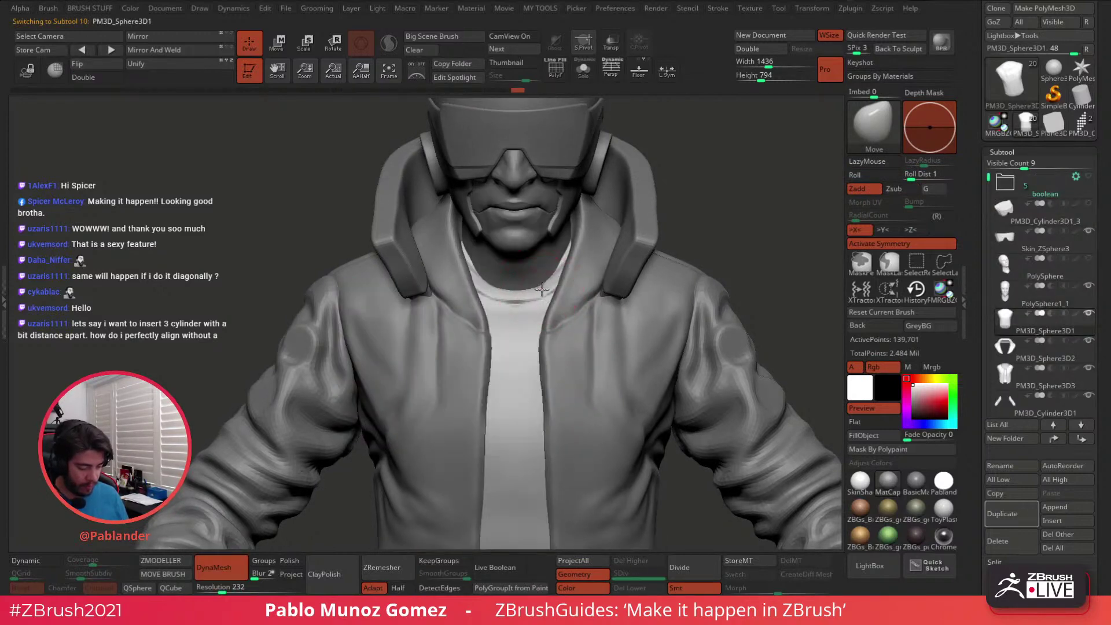
key("shift+s")
mouse_move(542, 277)
right_mouse_down()
mouse_move(540, 295)
mouse_move(550, 256)
right_mouse_up()
left_click(583, 69)
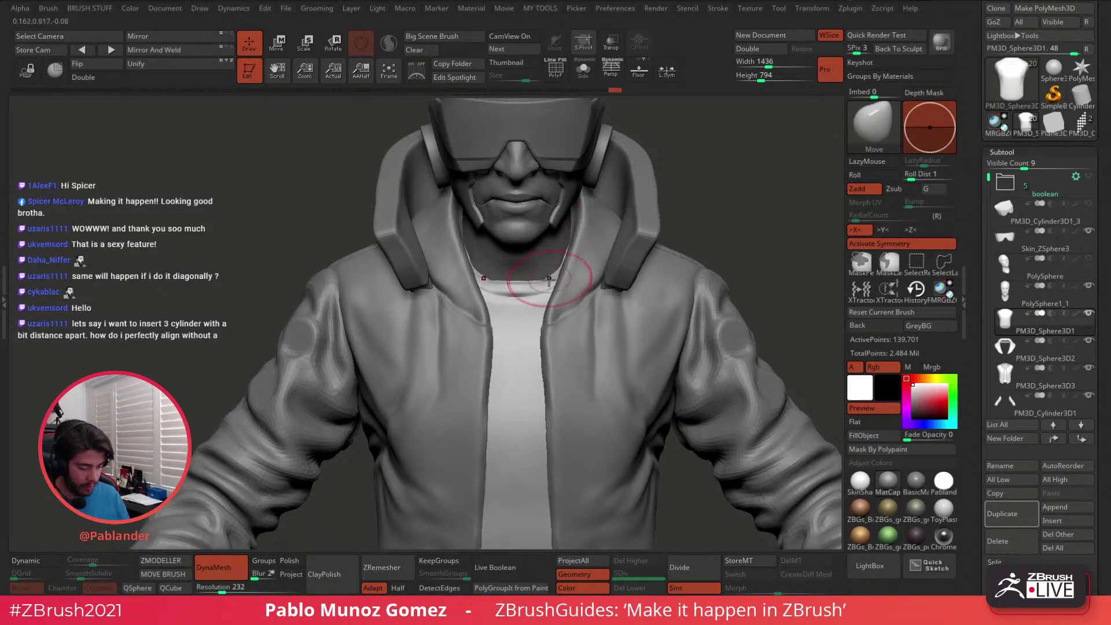
left_click_drag(547, 278, 521, 294)
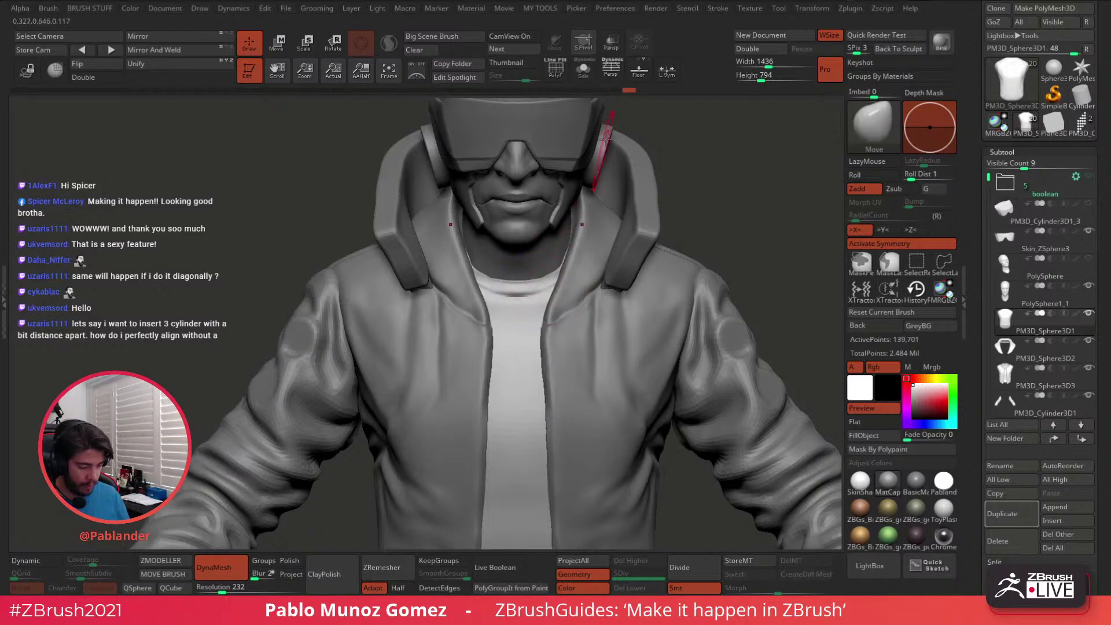
Nudge the side of the shirt neckline on the isolated torso, and check its fit on the whole character
left_click(583, 70)
right_click_drag(599, 214, 570, 242)
left_click_drag(553, 247, 549, 243)
left_click(583, 70)
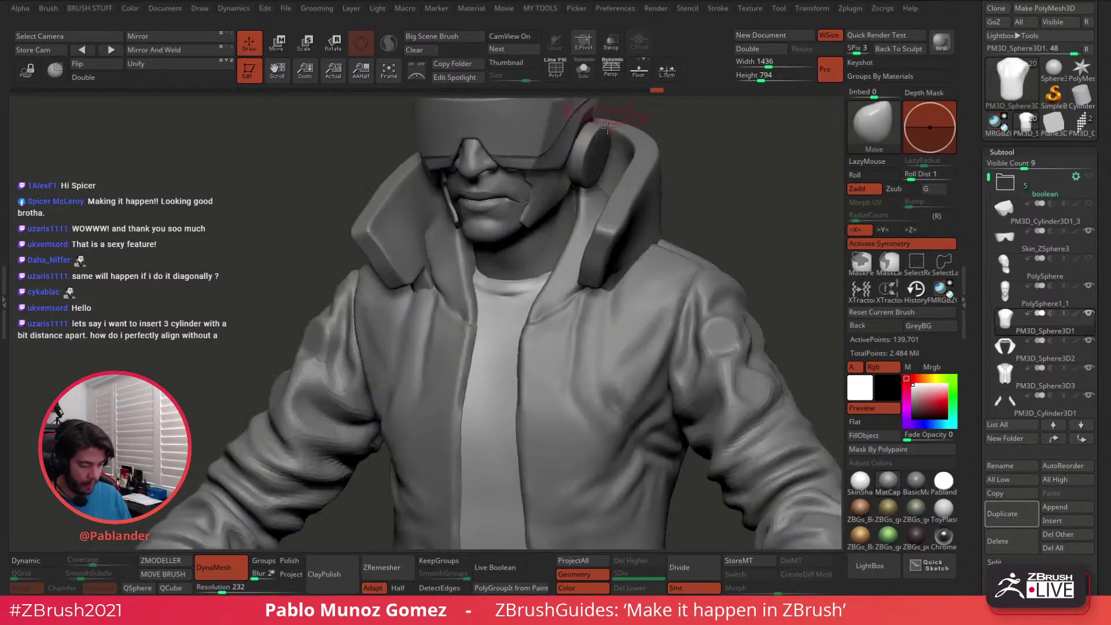
right_click_drag(620, 324, 657, 226, "ctrl")
right_click_drag(651, 282, 672, 258, "alt")
Select the jacket body subtool PM3D_Sphere3D3 and isolate it
left_click(529, 293, "alt")
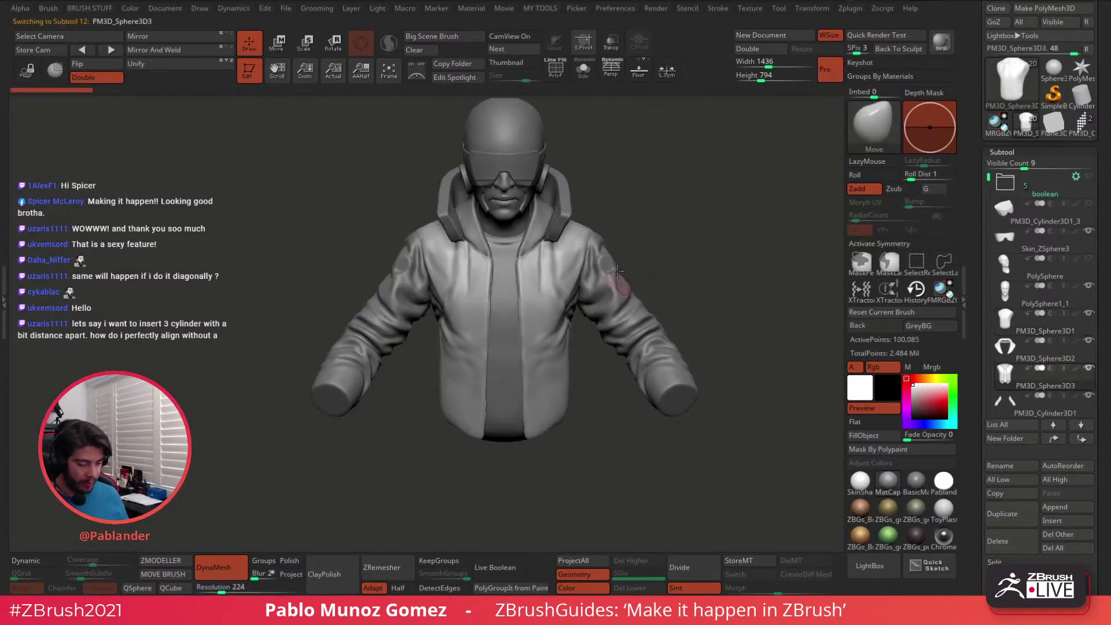
left_click(583, 70)
right_click_drag(570, 223, 632, 285, "ctrl")
right_click_drag(632, 285, 649, 253, "alt")
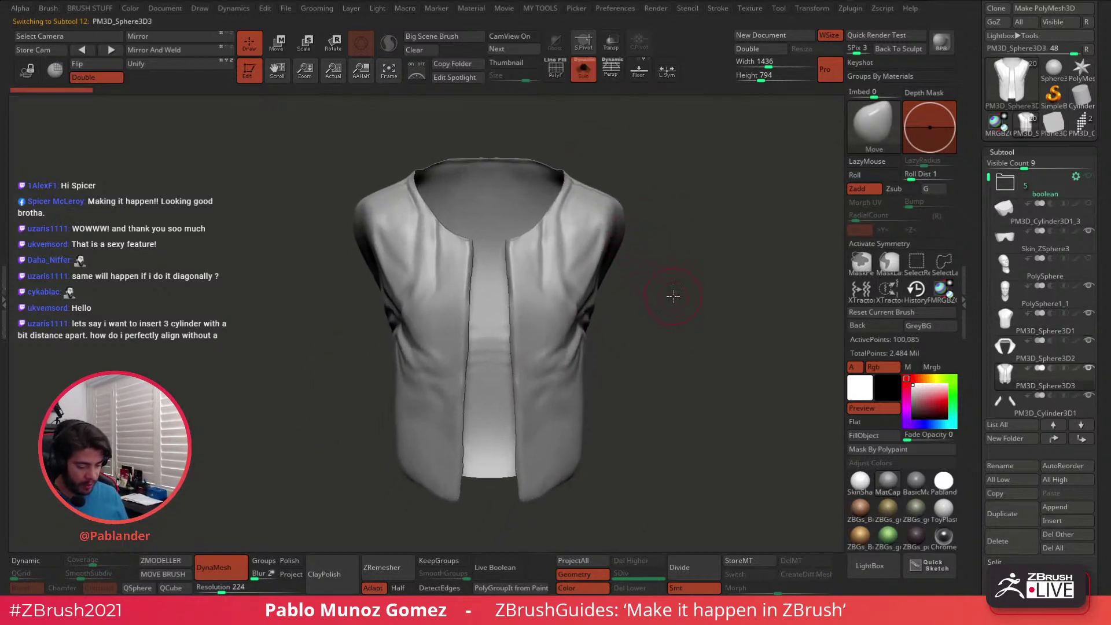
right_click_drag(674, 296, 670, 294)
Turn on the polygroup wireframe and X symmetry for the jacket body, and face it from the front
key("space")
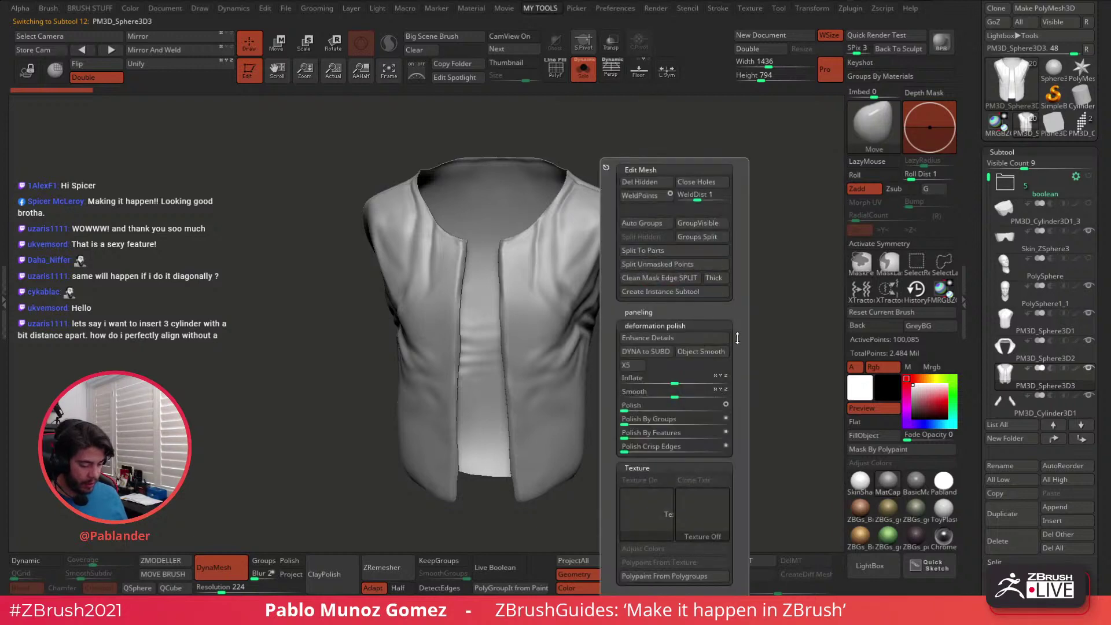
left_click(563, 72)
key("space")
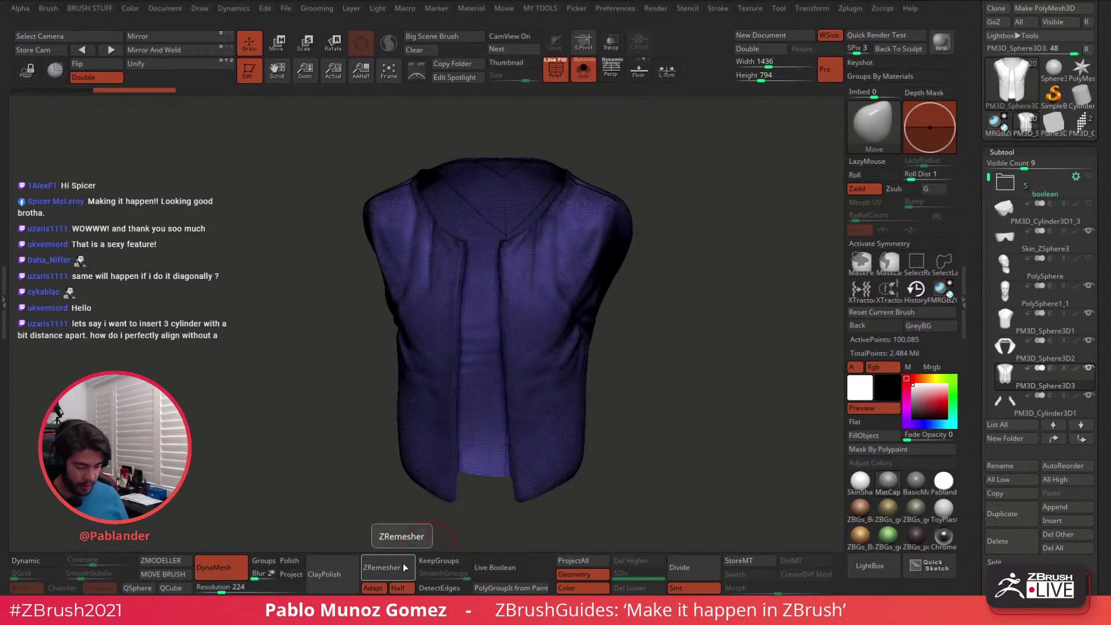
key("x")
left_click_drag(746, 318, 675, 349, "shift")
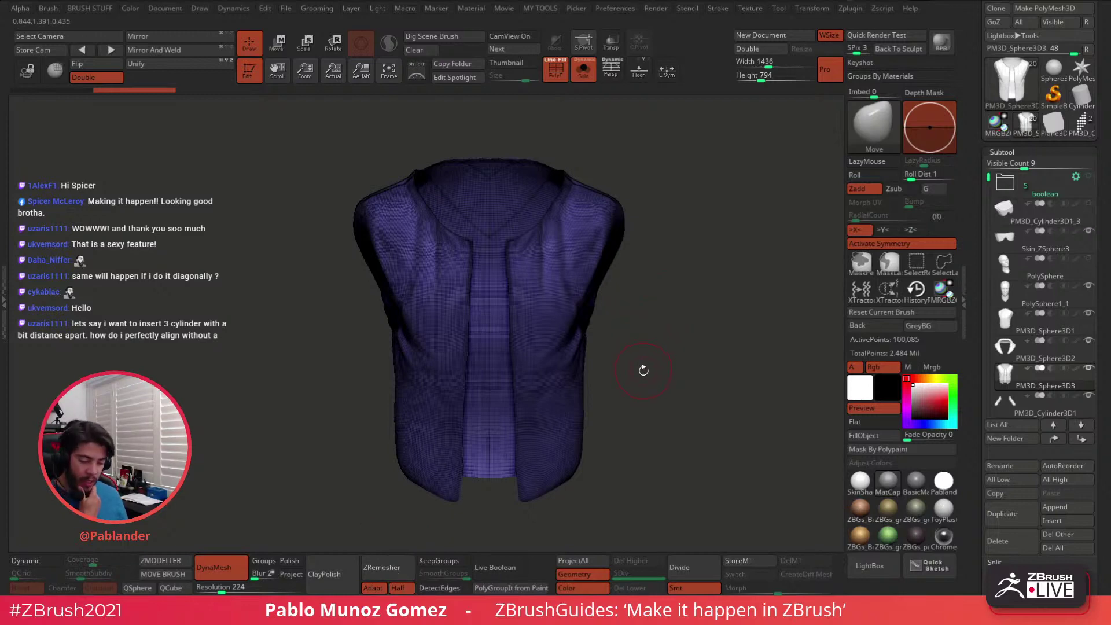
Turn off the wireframe on the jacket body and isolate it again, viewed at an angle
left_click(580, 76)
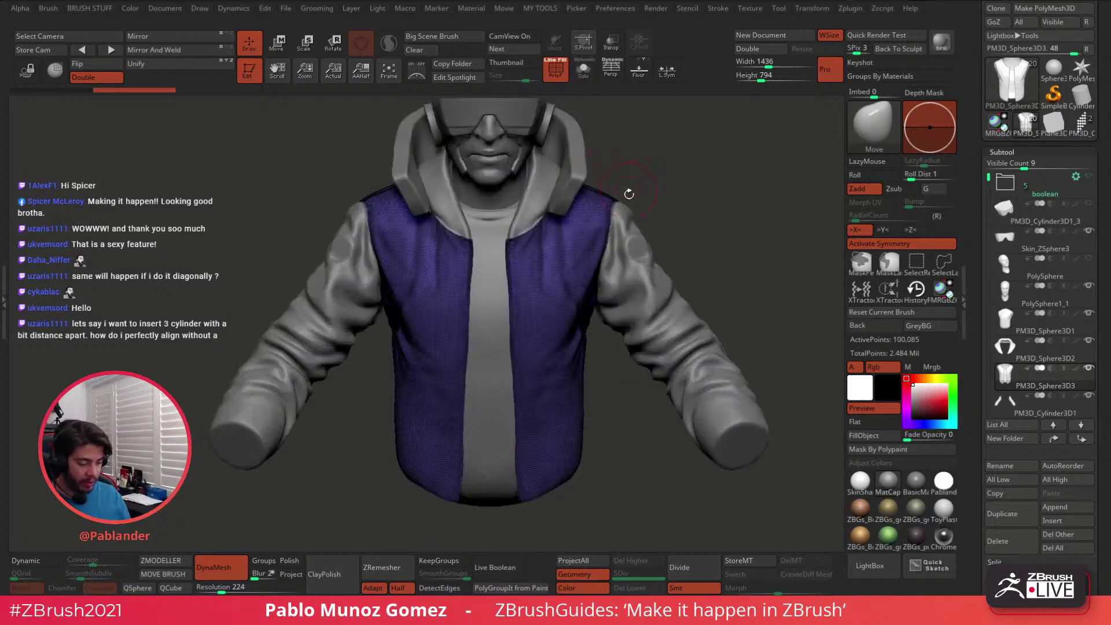
key("space")
key("shift+f")
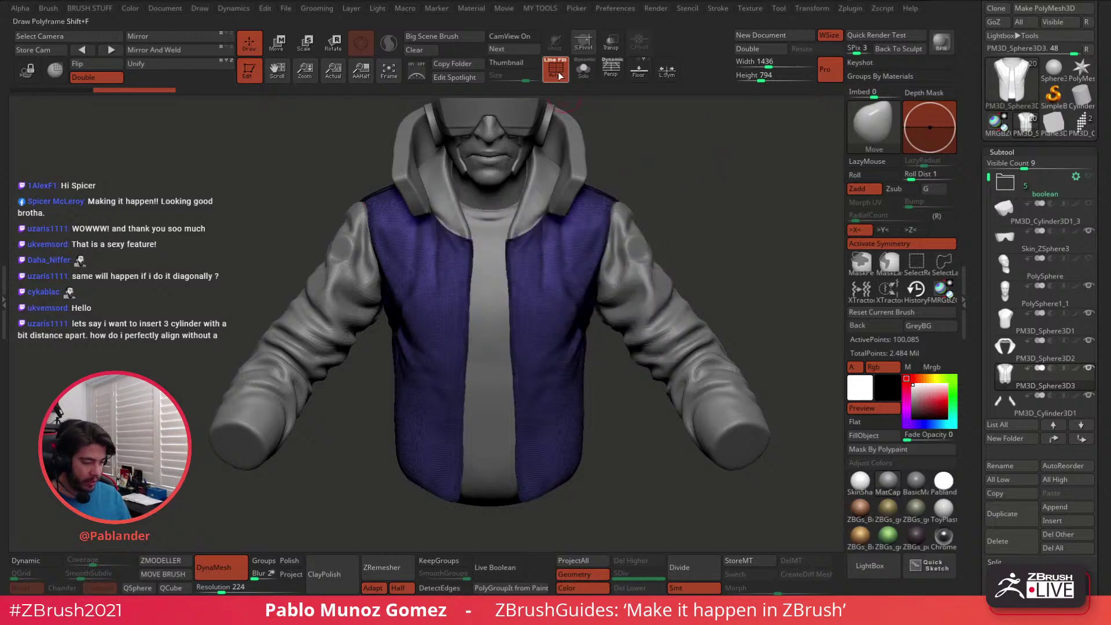
right_click_drag(549, 307, 518, 276)
left_click(583, 68)
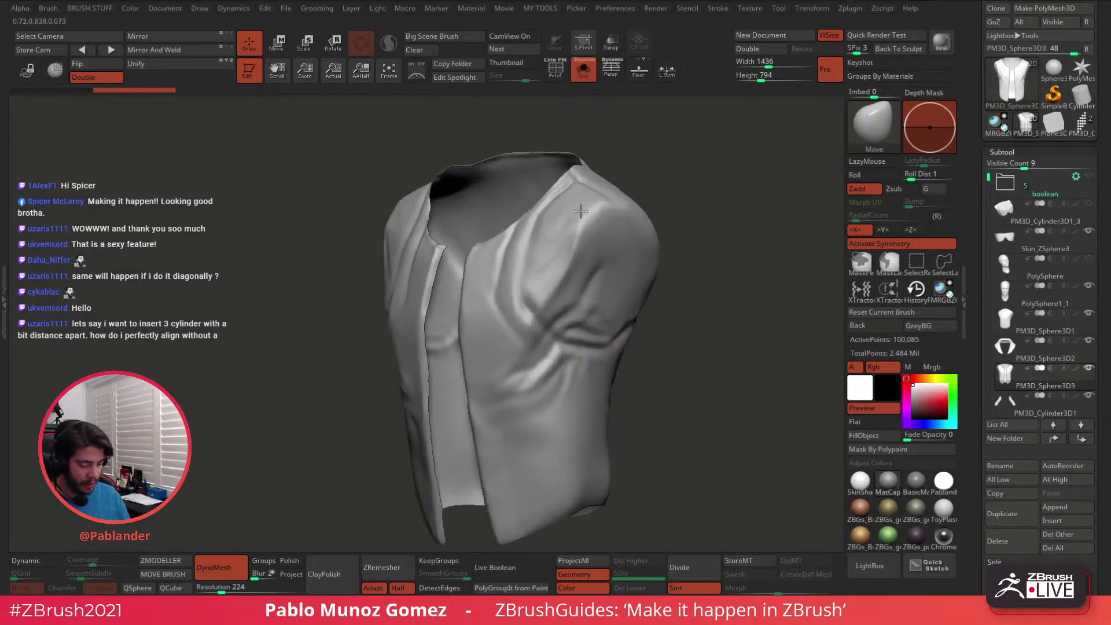
right_click_drag(597, 221, 611, 287)
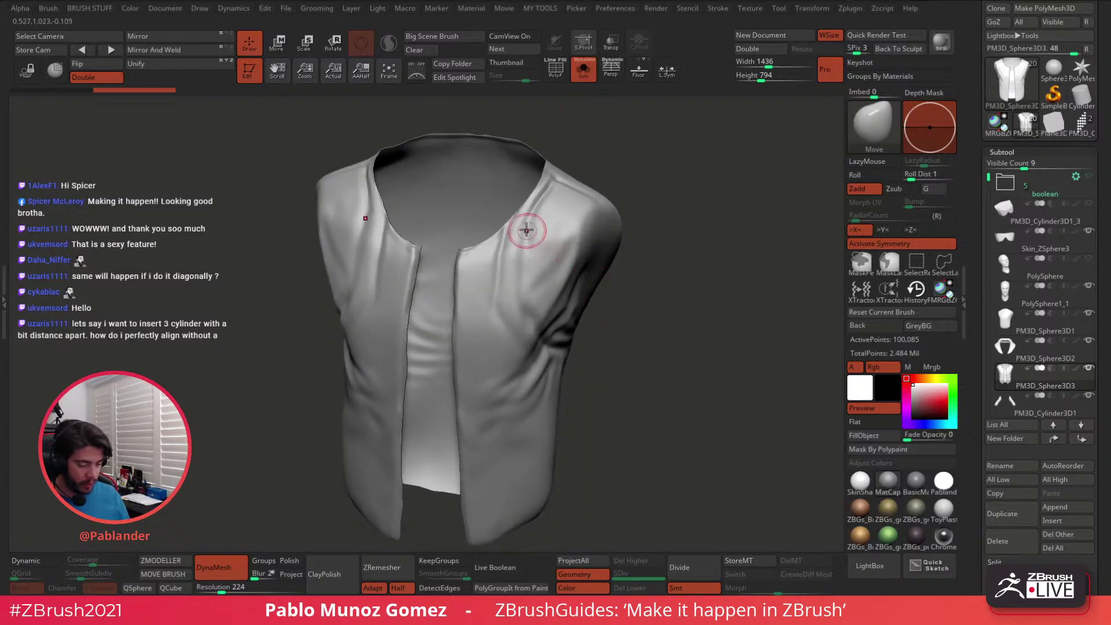
Set MaskLasso as the active masking brush
key("ctrl")
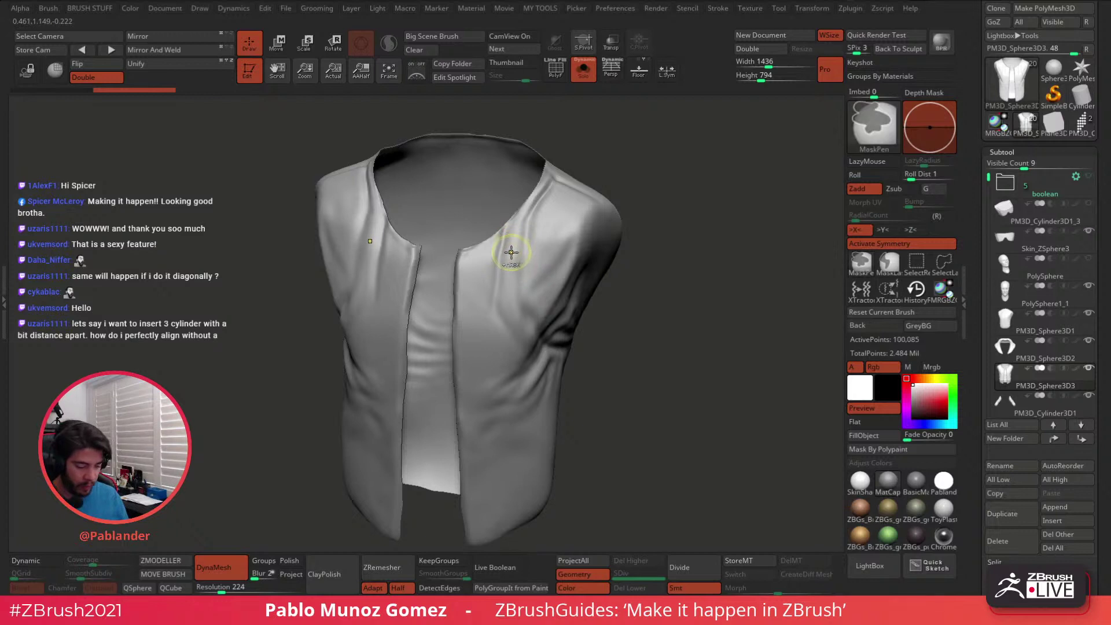
key("ctrl")
left_click(876, 128, "ctrl")
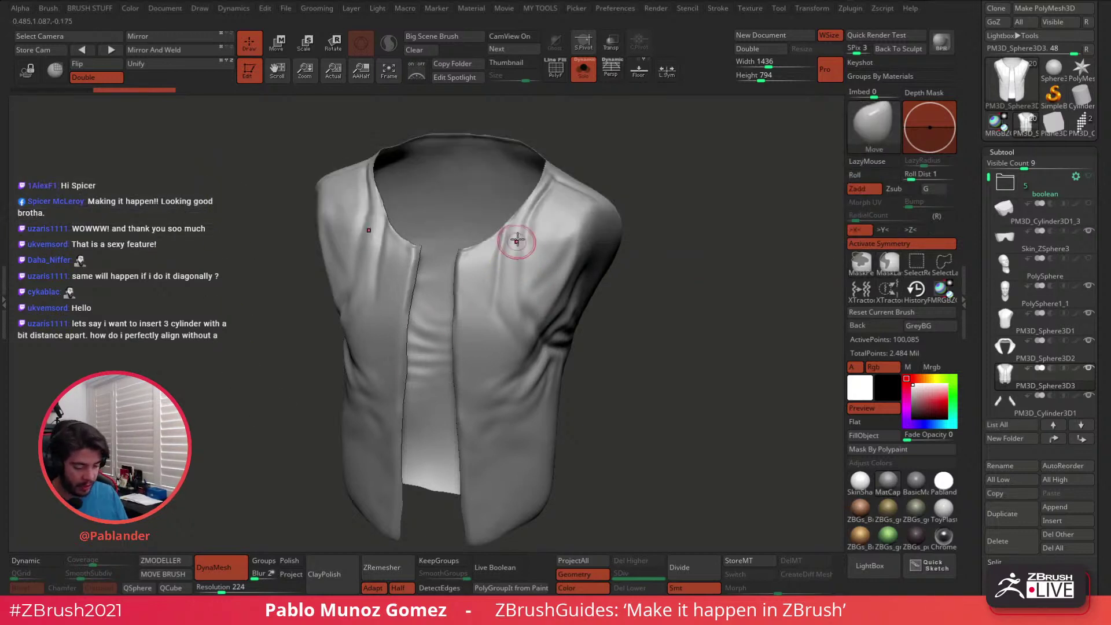
key("ctrl")
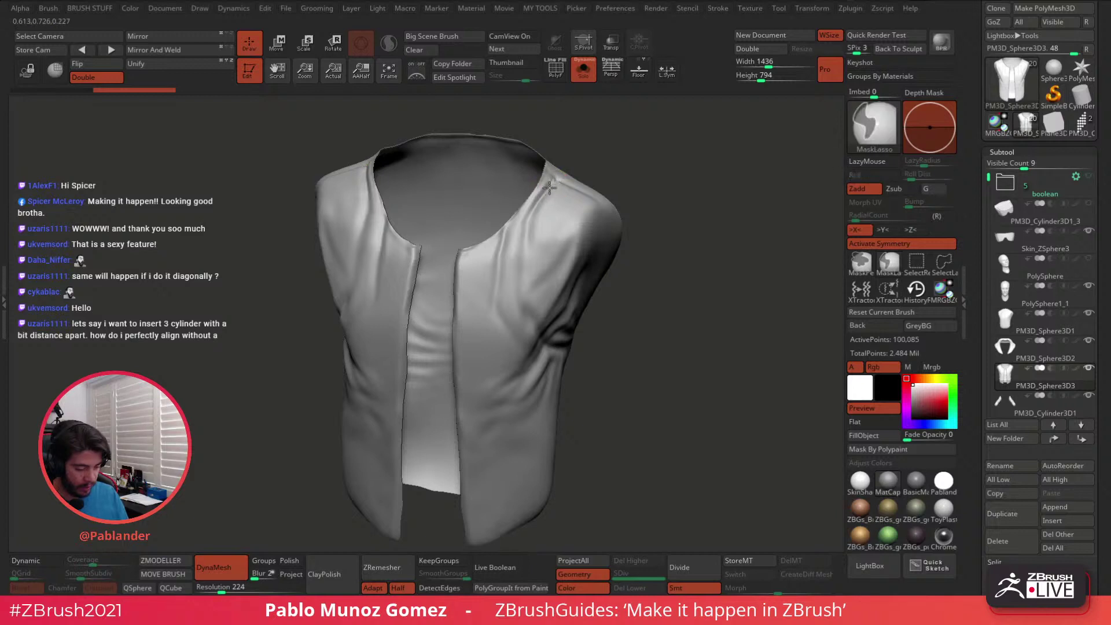
left_click_drag(564, 193, 560, 183)
key("ctrl")
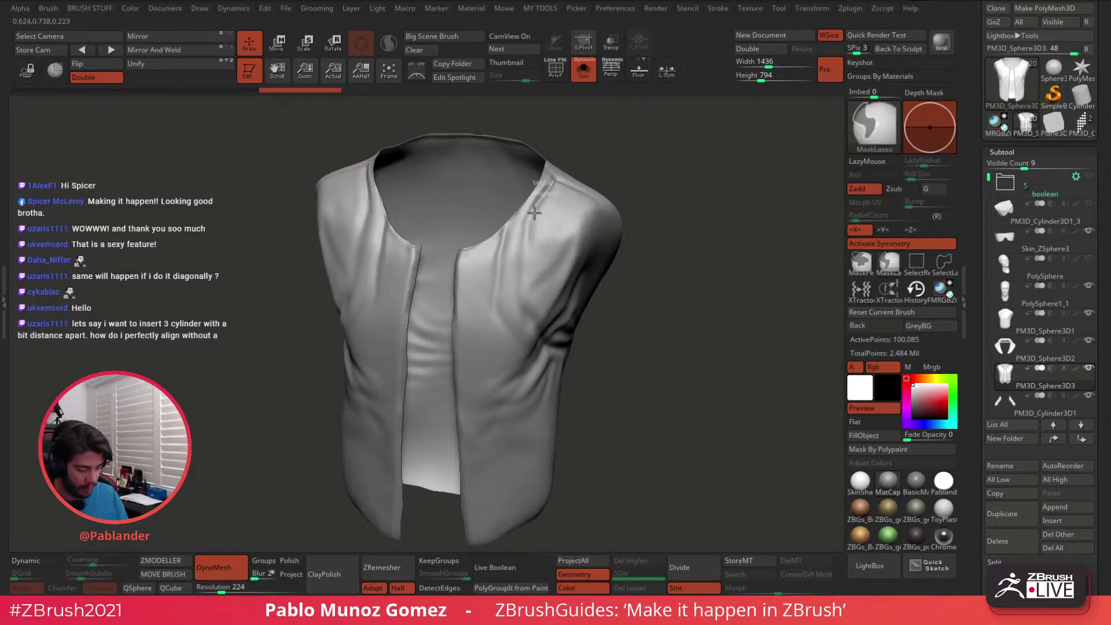
left_click_drag(526, 231, 526, 302, "ctrl")
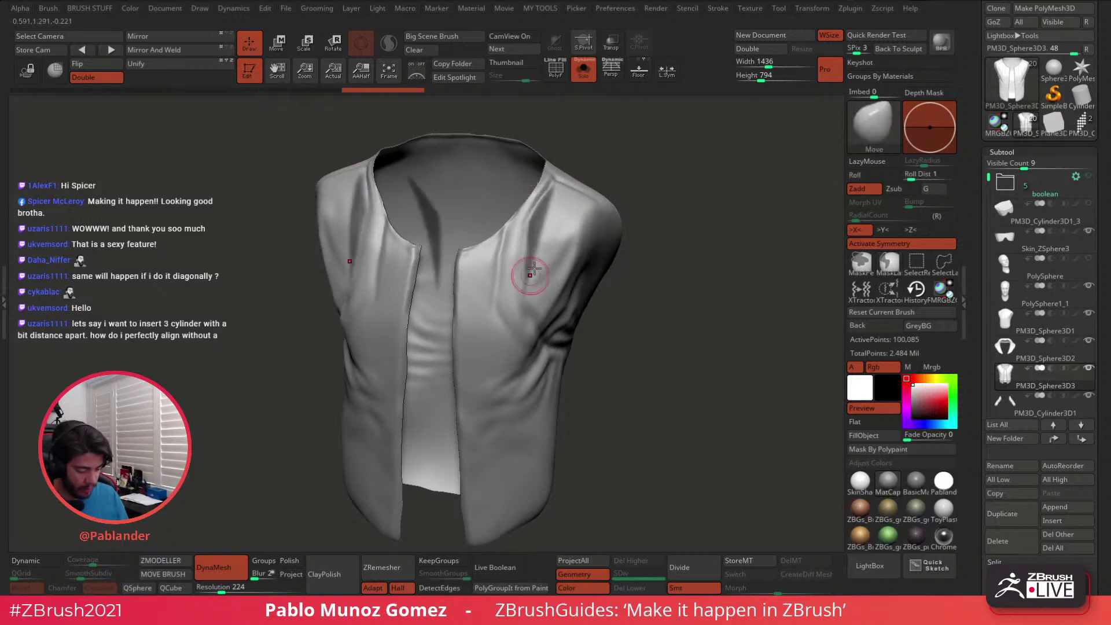
left_click_drag(551, 190, 552, 184)
key("ctrl+z")
Mask a curved strip on the jacket body from the shoulder down the chest and around under the armhole with MaskLasso
key("ctrl")
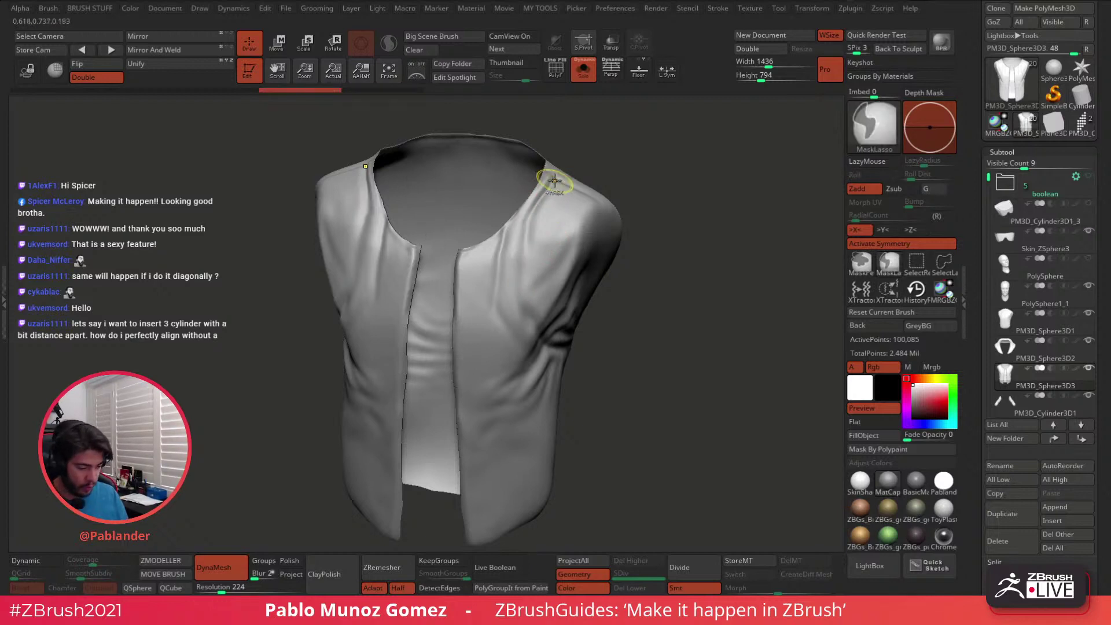
mouse_move(526, 229)
left_mouse_down("ctrl")
mouse_move(524, 304)
mouse_move(543, 346)
mouse_move(531, 353)
mouse_move(496, 266)
mouse_move(537, 164)
mouse_move(558, 180)
left_mouse_up("ctrl")
mouse_move(665, 315)
left_mouse_down()
mouse_move(619, 325)
mouse_move(626, 347)
left_mouse_up()
mouse_move(626, 347)
right_mouse_down()
mouse_move(618, 332)
mouse_move(580, 362)
right_mouse_up()
key("ctrl")
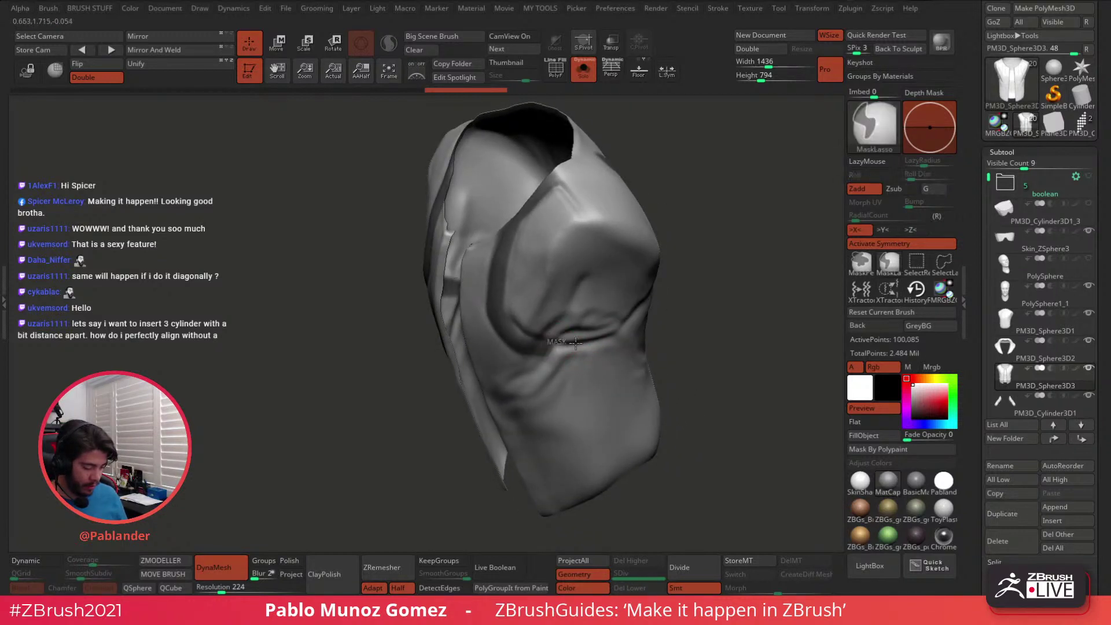
mouse_move(575, 343)
left_mouse_down("ctrl")
mouse_move(621, 332)
mouse_move(605, 357)
mouse_move(534, 356)
mouse_move(527, 345)
left_mouse_up("ctrl")
Check the mask strips from above and behind, and switch the masking brush to MaskPen for the armhole side
mouse_move(709, 317)
right_mouse_down()
mouse_move(676, 301)
mouse_move(726, 292)
mouse_move(719, 327)
mouse_move(693, 324)
mouse_move(652, 280)
right_mouse_up()
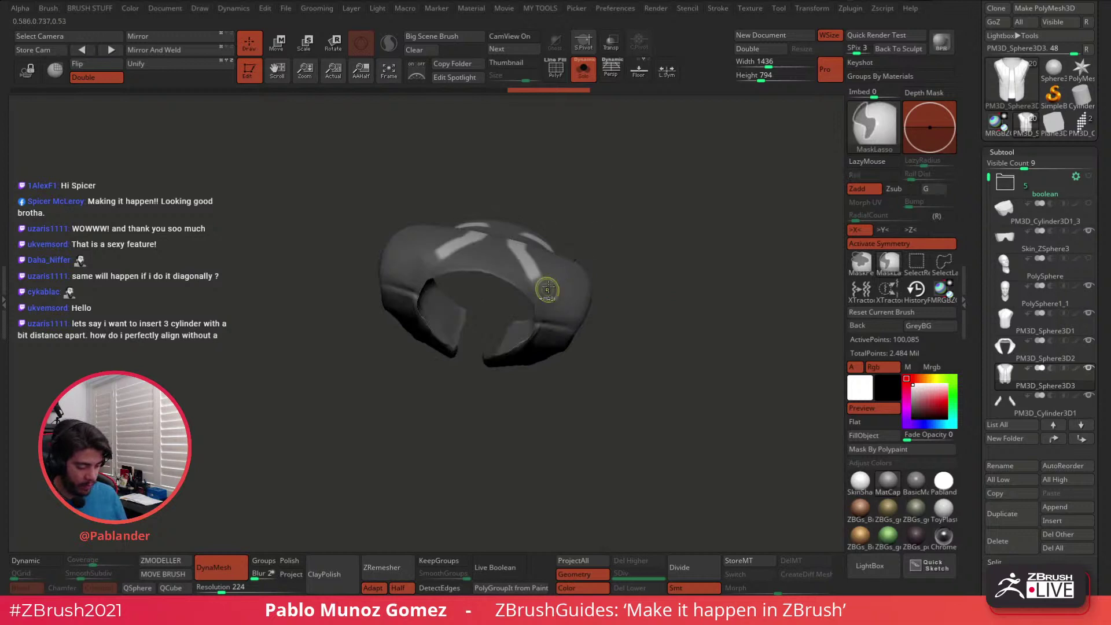
right_click_drag(600, 242, 625, 222)
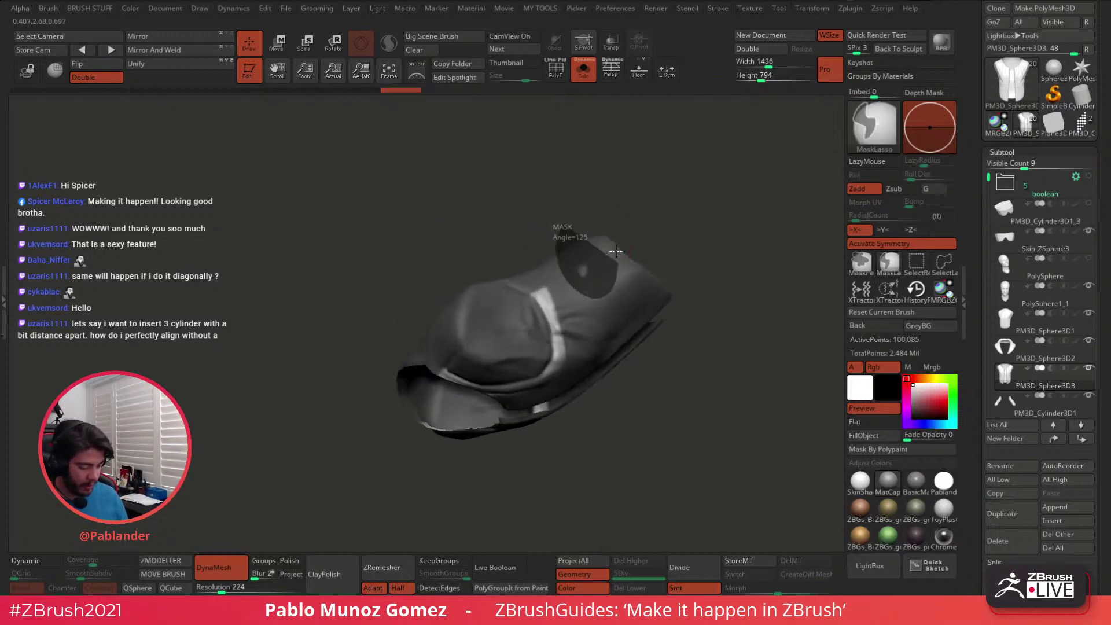
right_click_drag(566, 243, 650, 235)
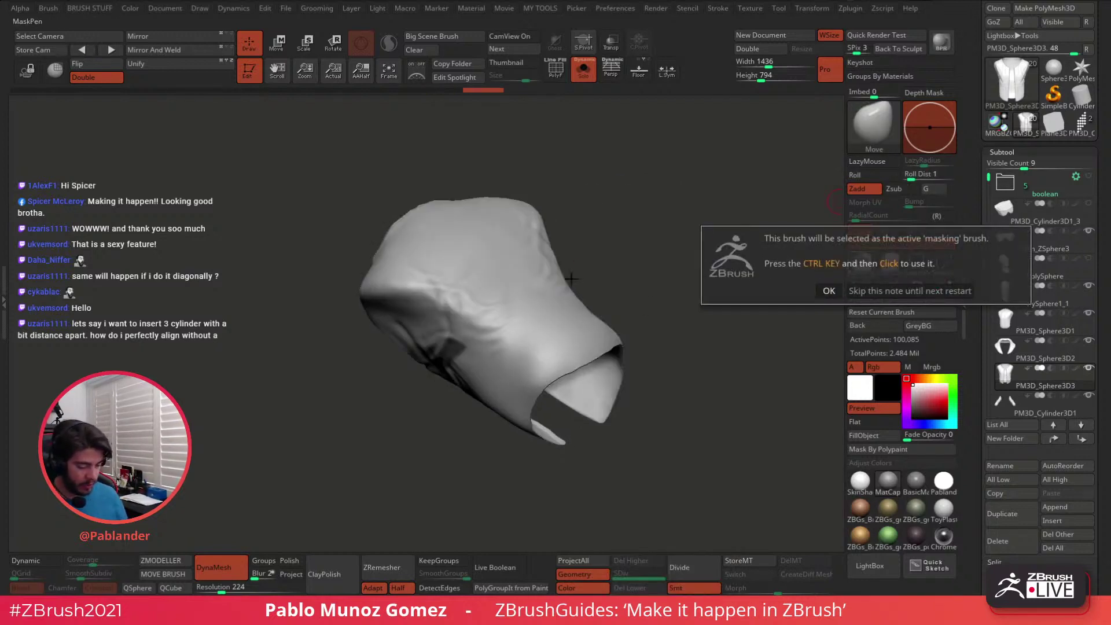
mouse_move(528, 308)
right_mouse_down()
mouse_move(504, 275)
mouse_move(523, 258)
mouse_move(662, 247)
mouse_move(518, 297)
mouse_move(565, 295)
right_mouse_up()
key("space")
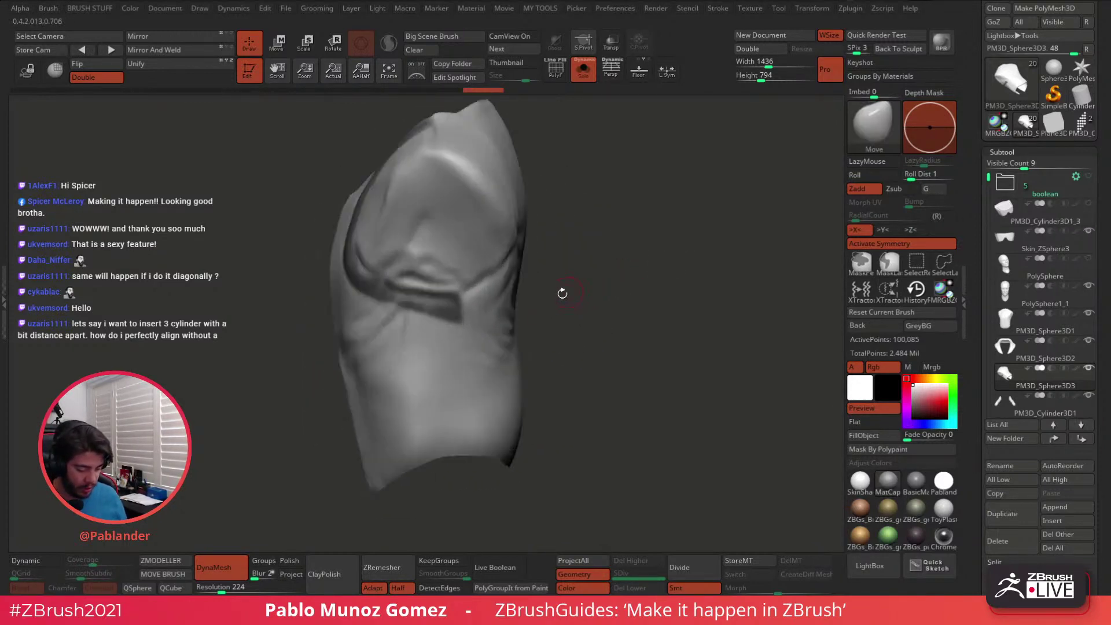
Touch up the mask strip around the armhole with MaskPen, inverting the mask to check its edges and inverting it back
key("ctrl")
mouse_move(367, 286)
left_mouse_down("ctrl")
mouse_move(395, 304)
mouse_move(358, 280)
mouse_move(373, 292)
left_mouse_up("ctrl")
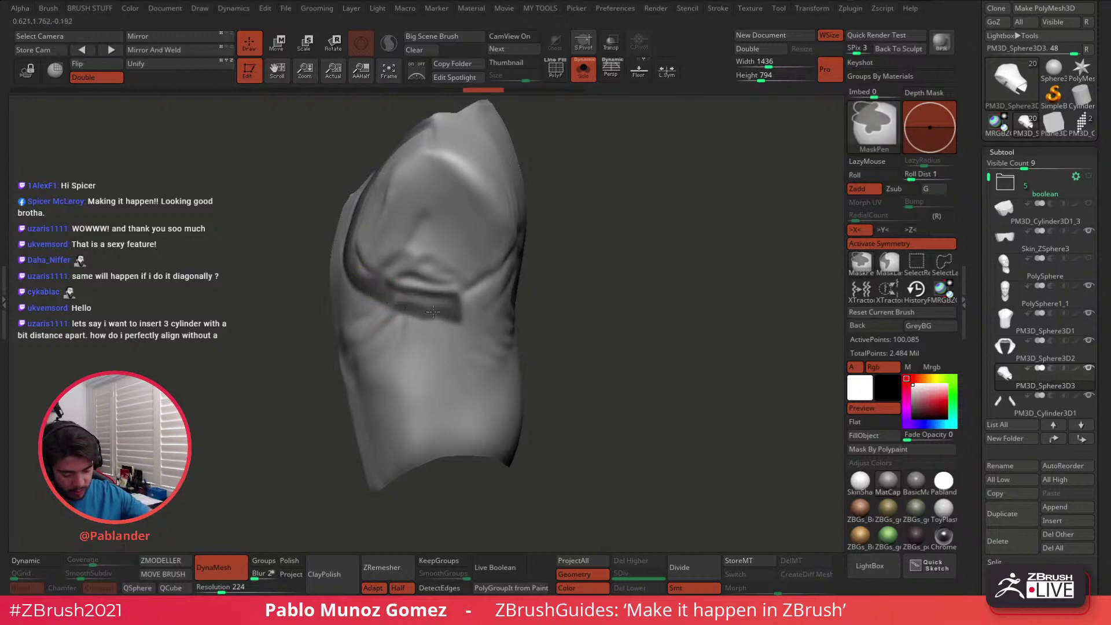
left_click(560, 299, "ctrl")
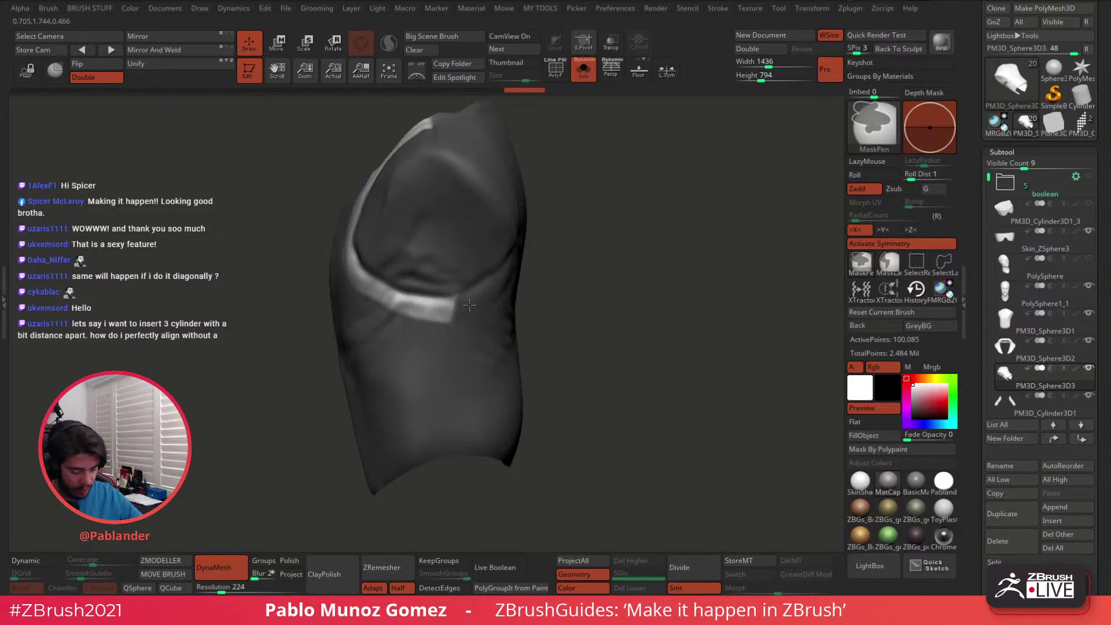
left_click_drag(527, 268, 622, 295)
left_click(619, 271, "ctrl")
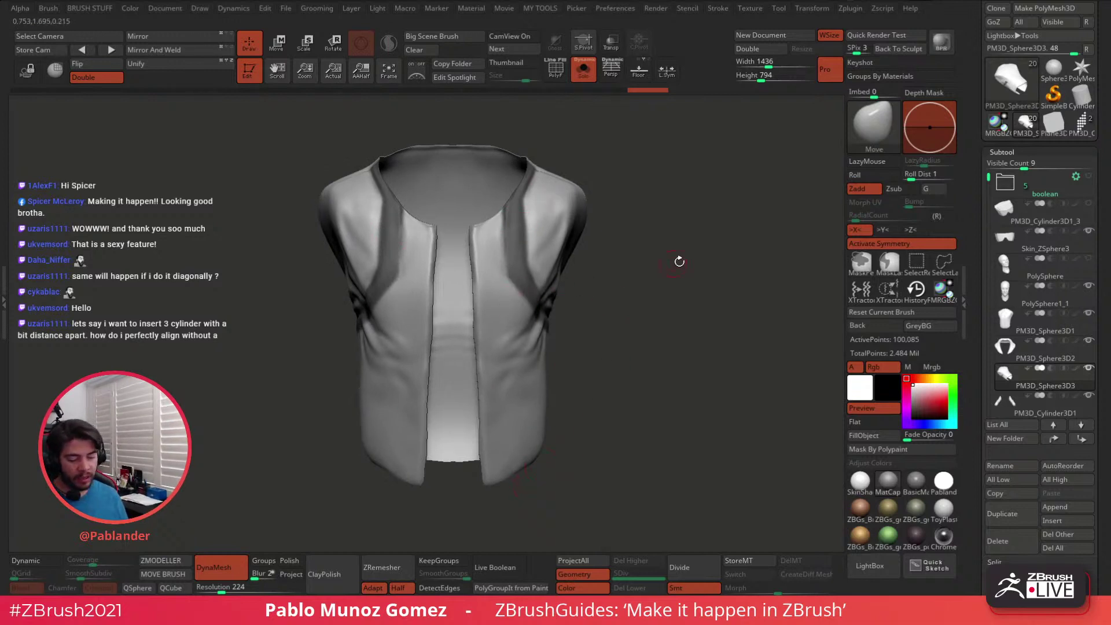
left_click_drag(659, 246, 621, 288)
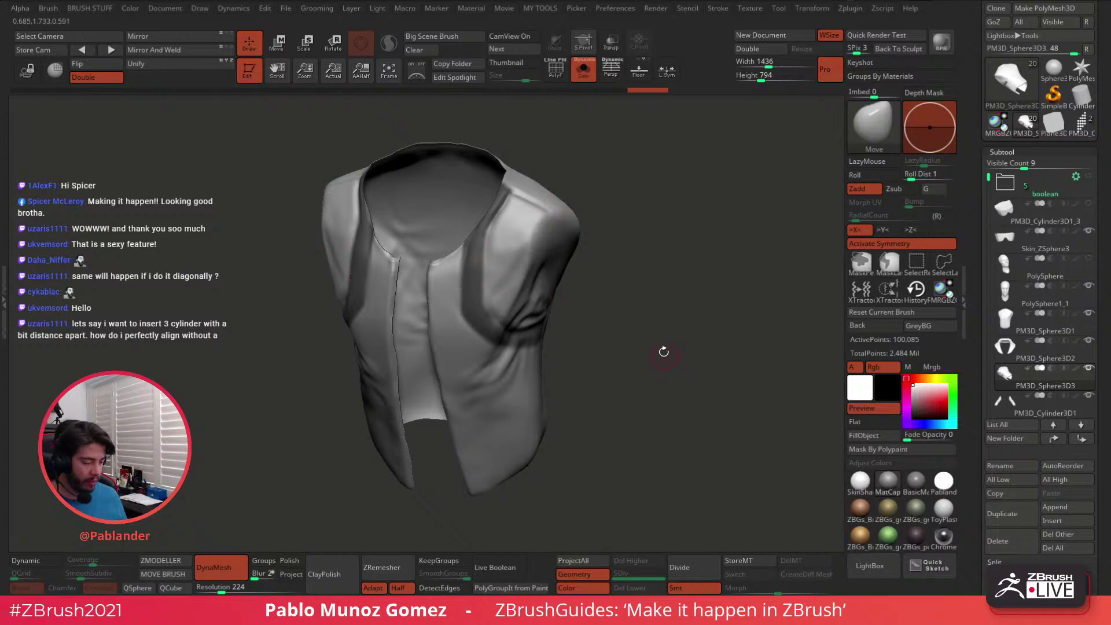
Extract the masked strips from the jacket body with thickness 0 and accept them as a new subtool
left_click_drag(972, 263, 972, 219)
left_click_drag(1019, 509, 1017, 212)
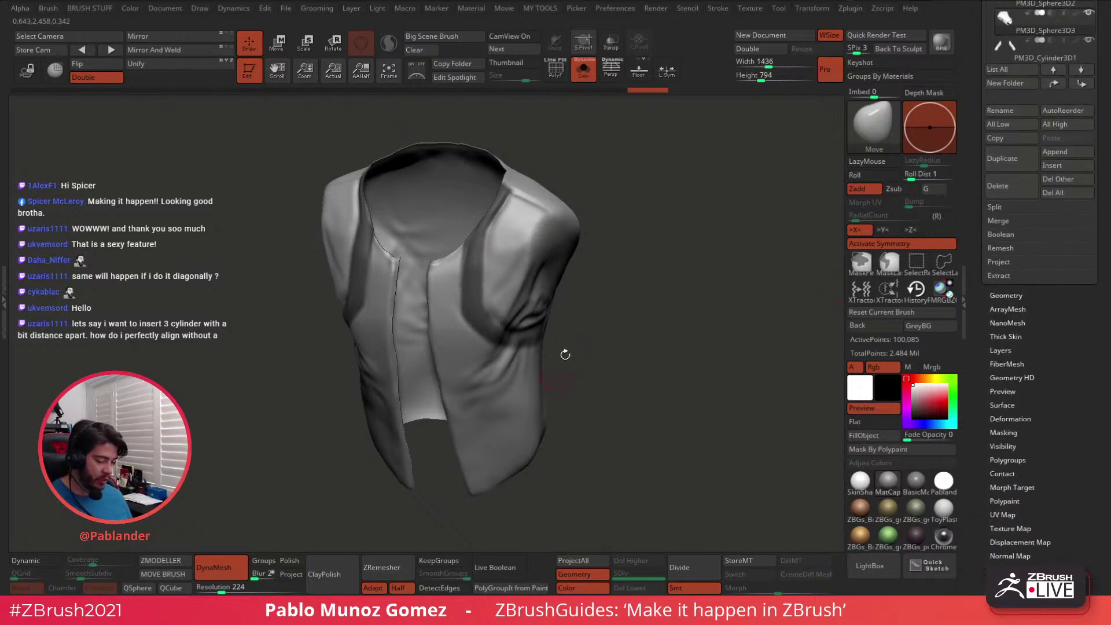
left_click(999, 276)
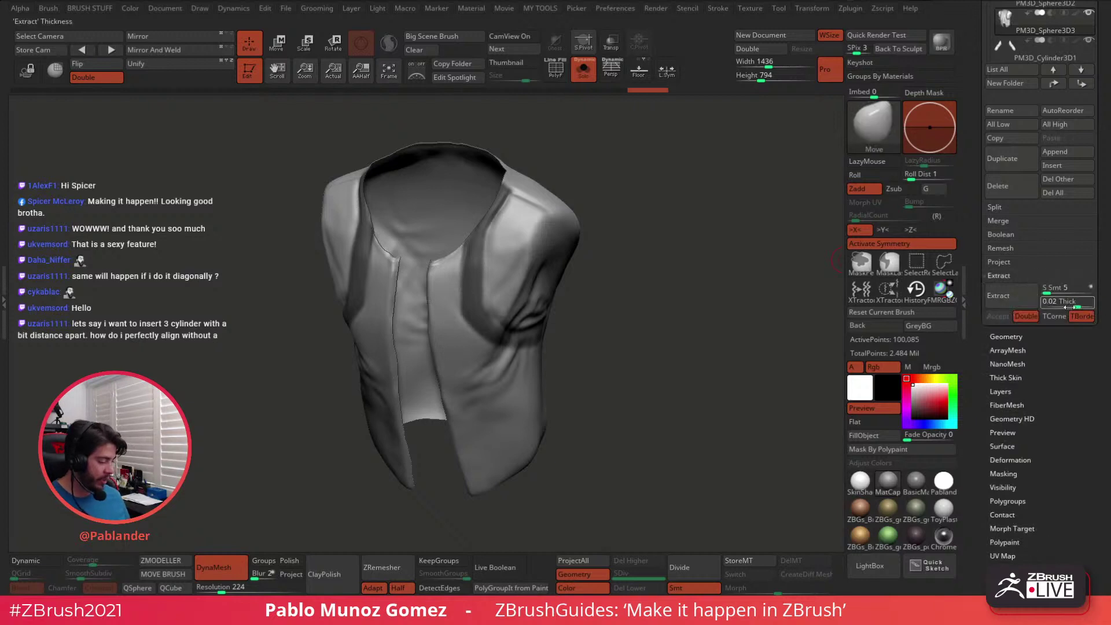
left_click_drag(1074, 306, 1066, 305)
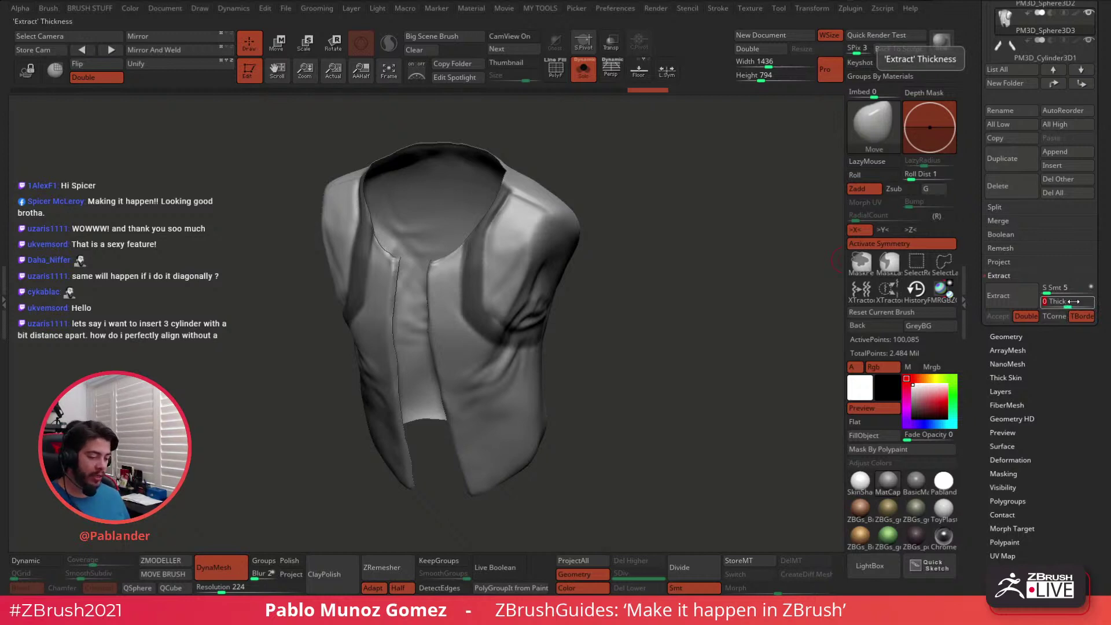
left_click(1011, 294)
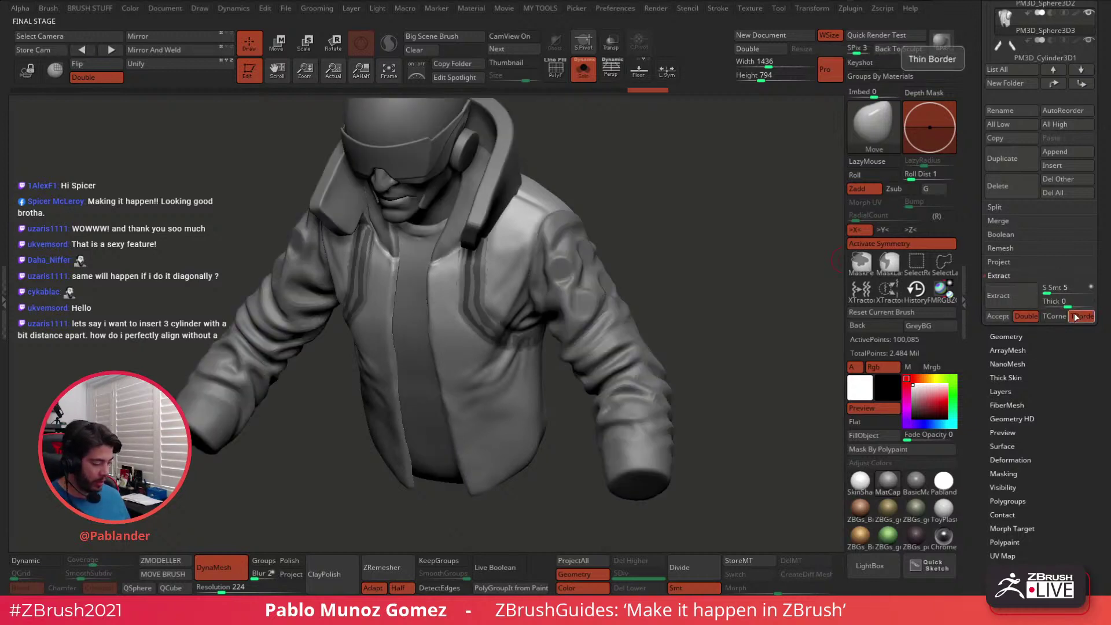
left_click(998, 315)
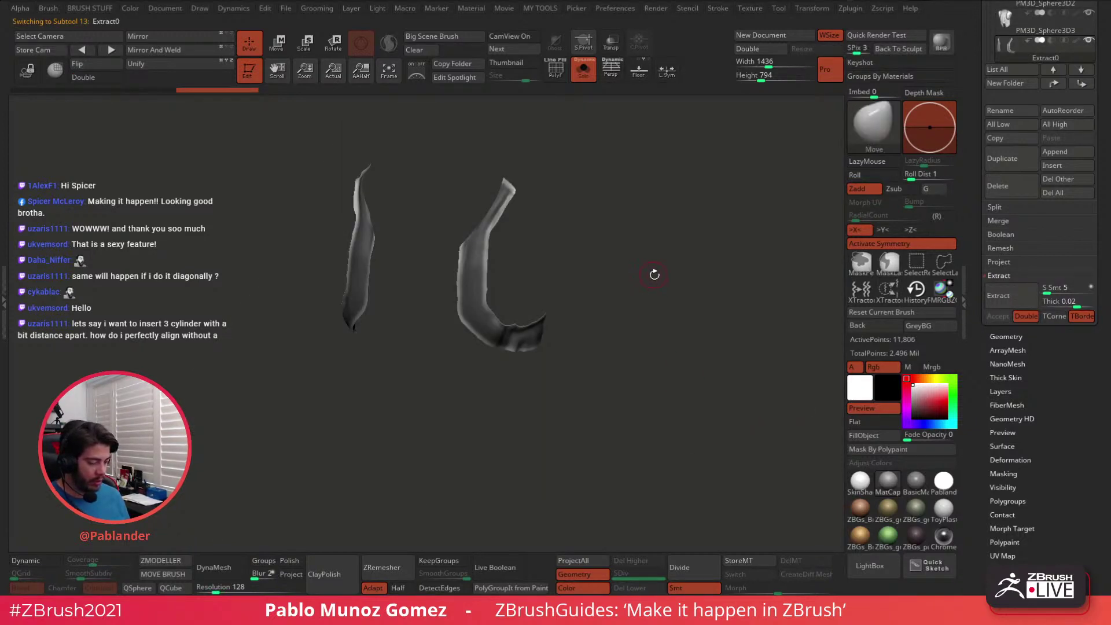
Show the whole character with the wireframe on and examine the extracted strips over the jacket, both isolated and in place
scroll(961, 206, "up", 2)
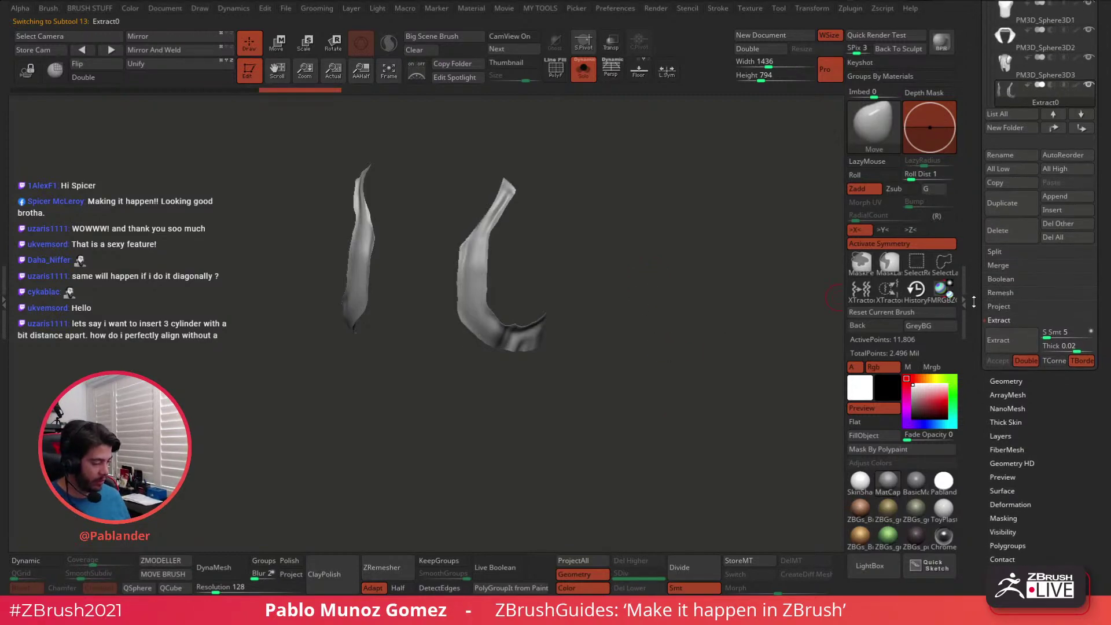
left_click(583, 69)
left_click_drag(611, 241, 680, 220)
left_click(556, 71)
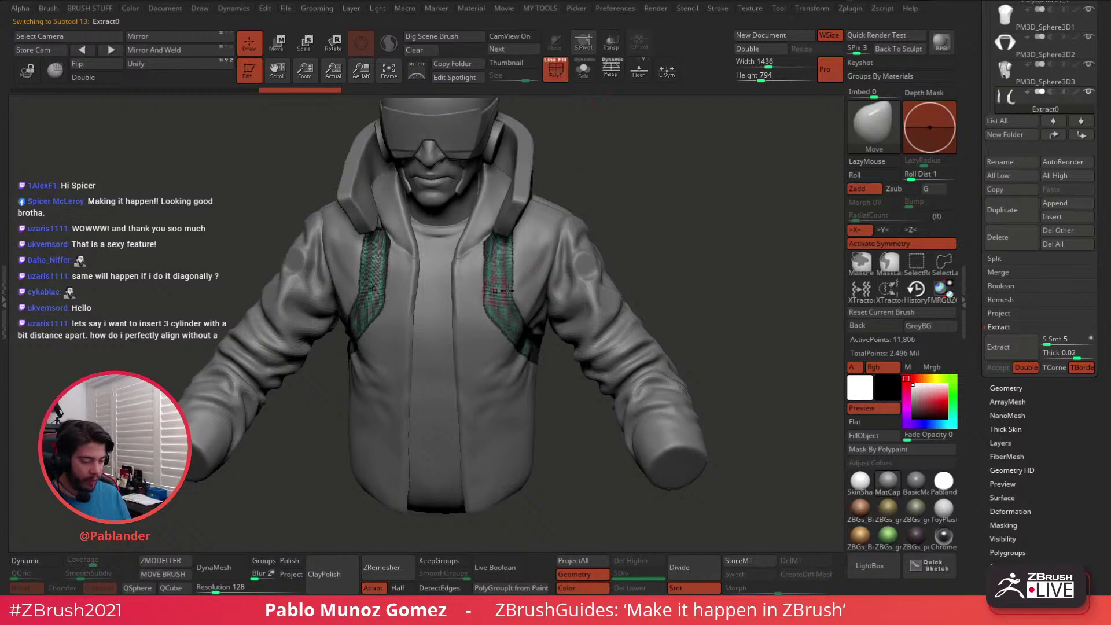
left_click(582, 75)
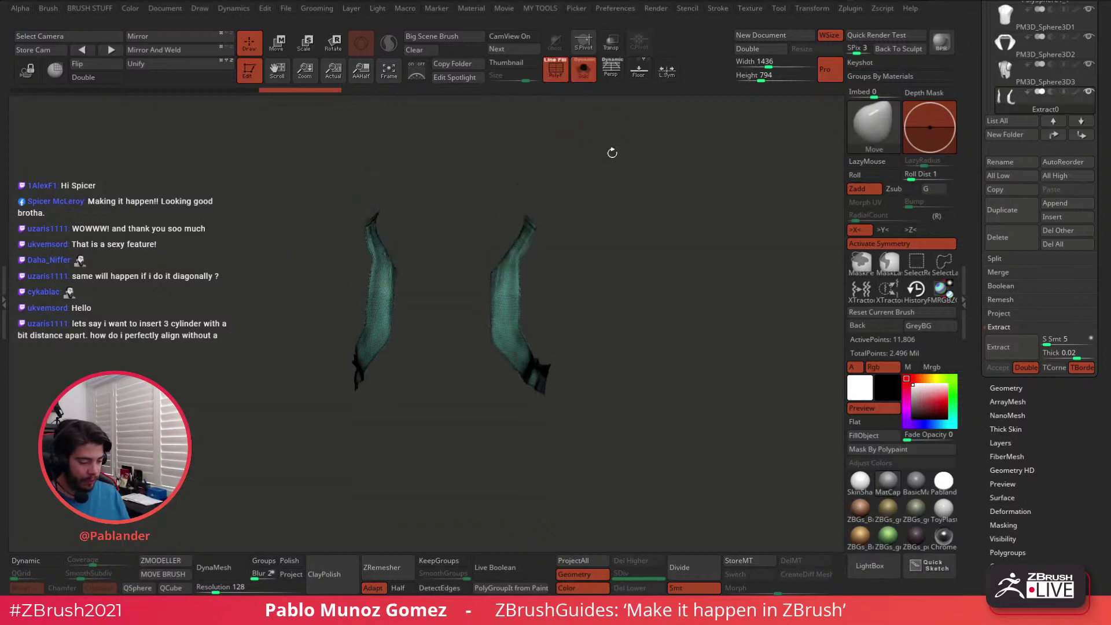
left_click(582, 75)
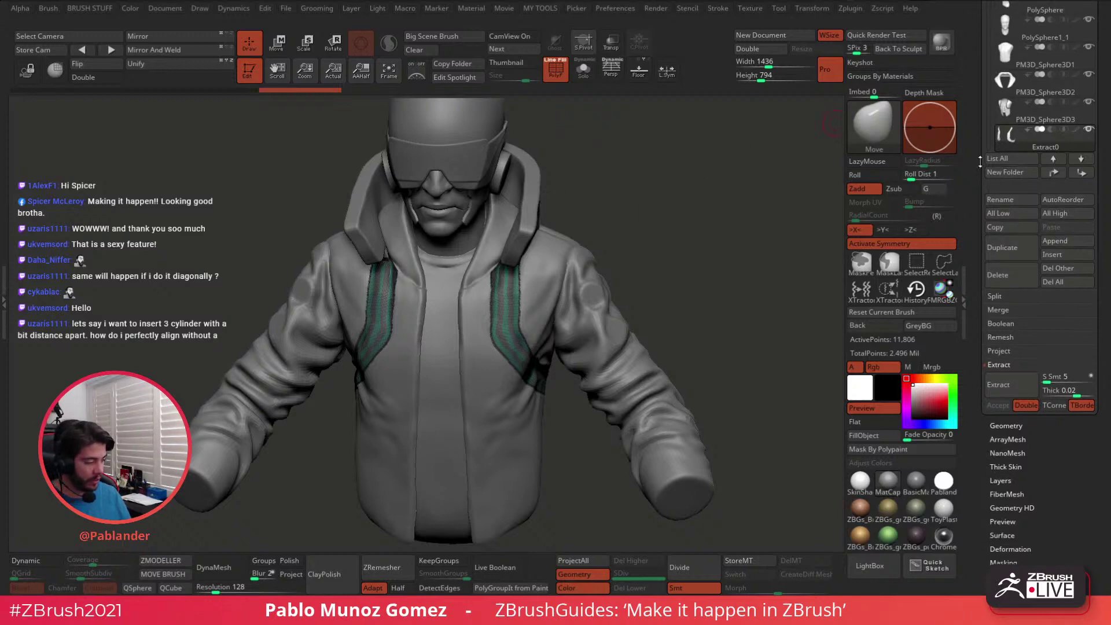
Remesh the jacket body PM3D_Sphere3D3 three times with ZRemesher using Half, and compare its mesh density with the sleeves
scroll(1035, 105, "up", 2)
mouse_move(1039, 150)
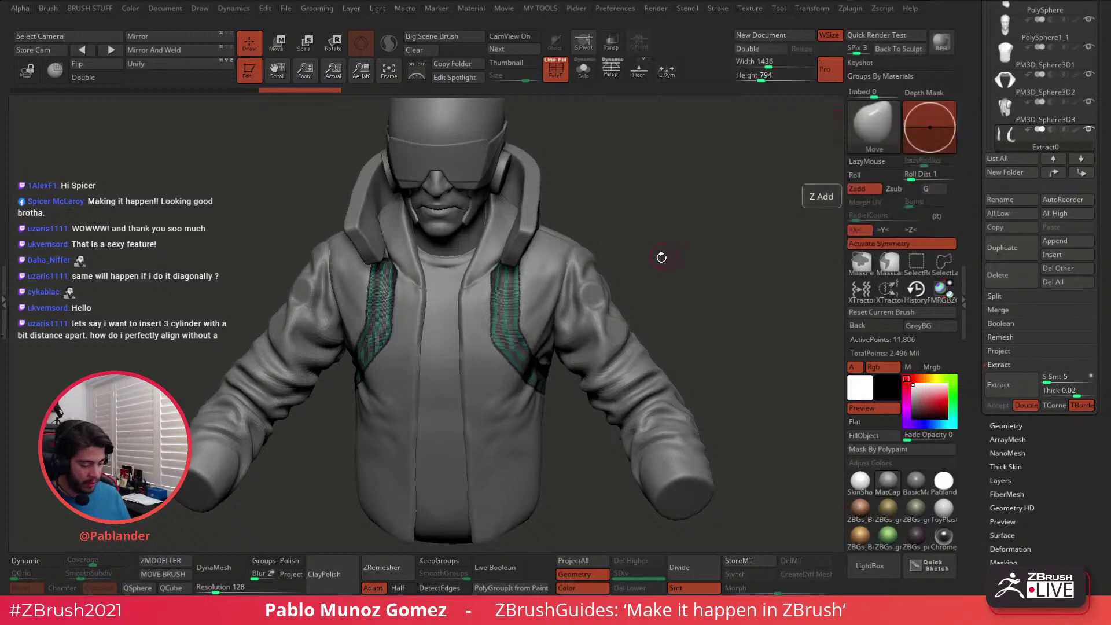
left_click(1038, 122)
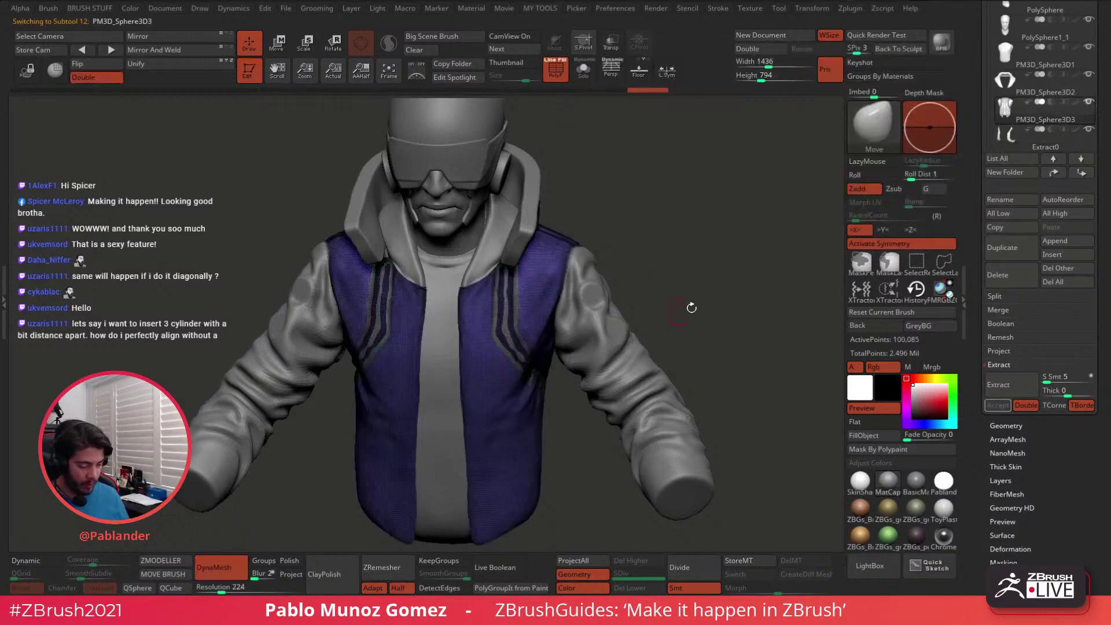
left_click(390, 570)
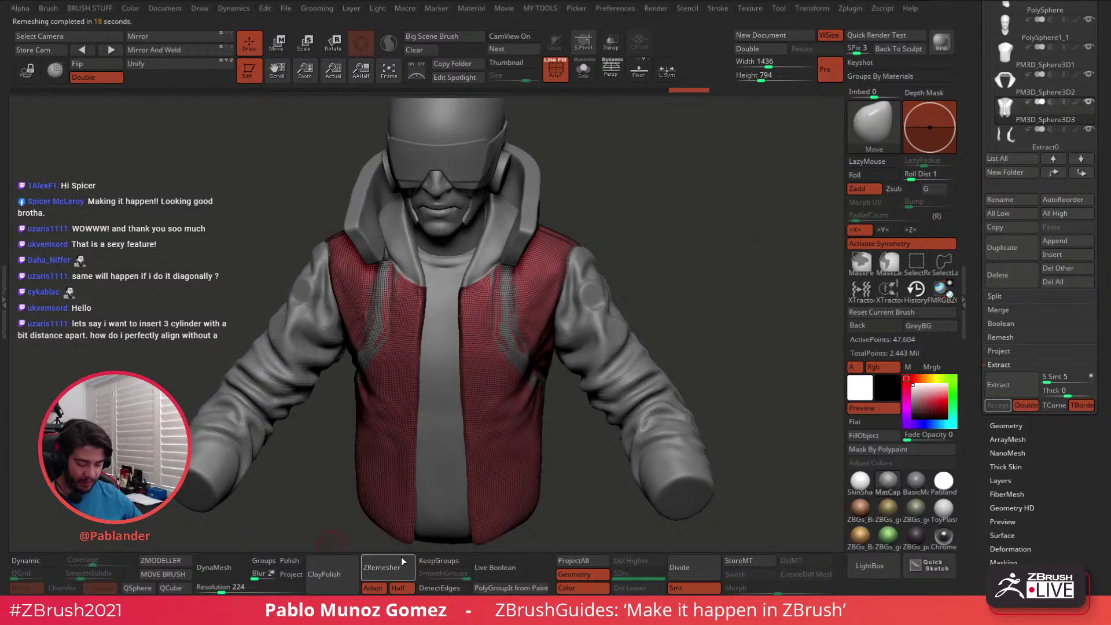
left_click(386, 566)
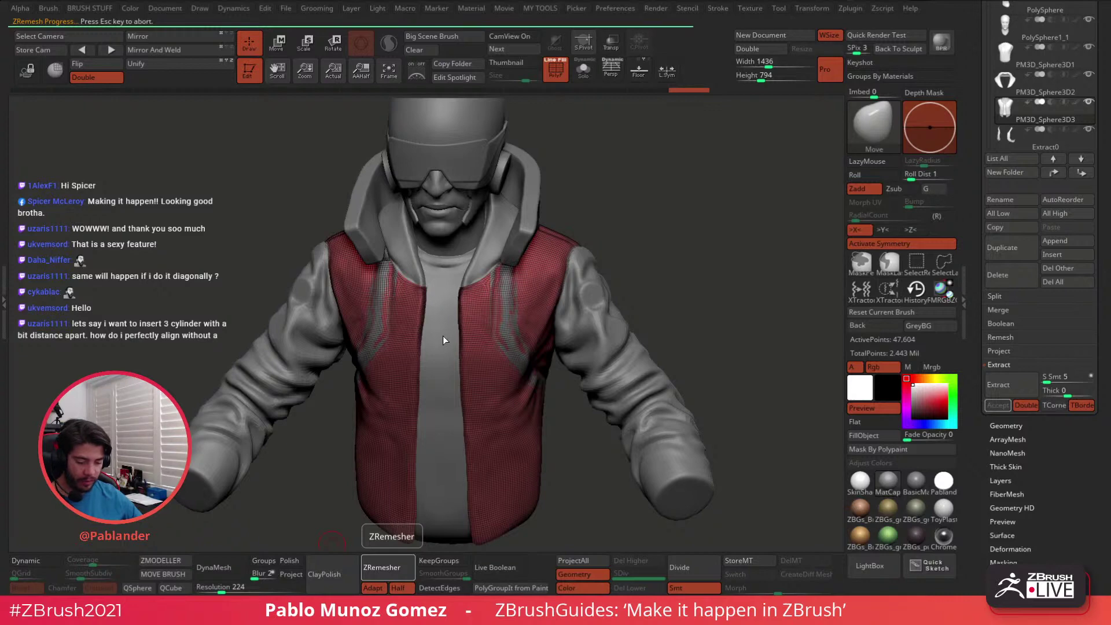
left_click(387, 568)
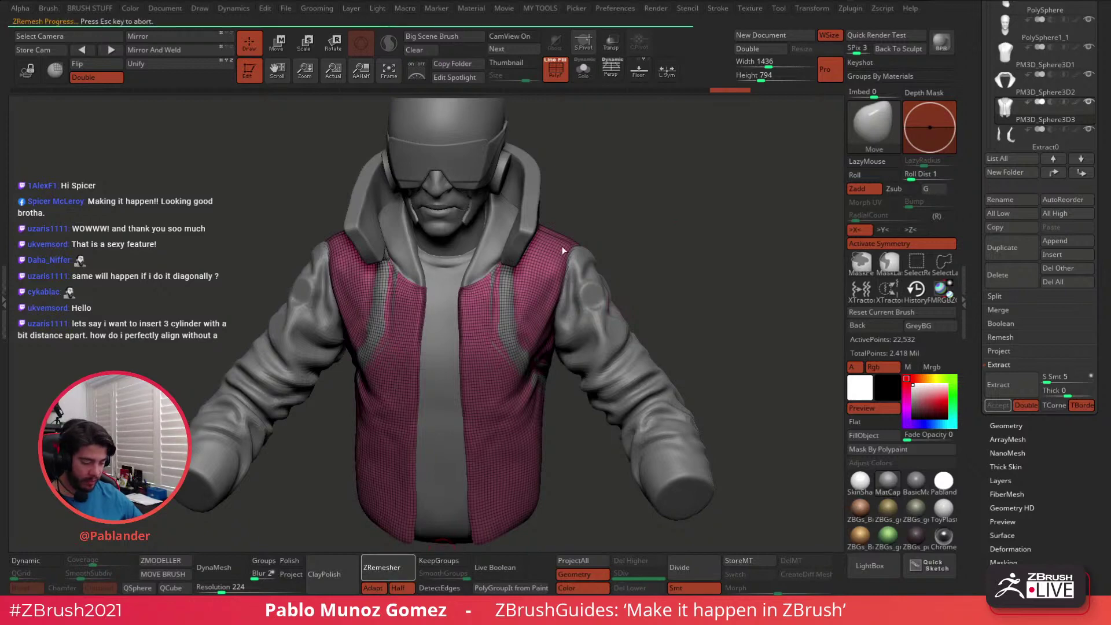
left_click(626, 320, "alt")
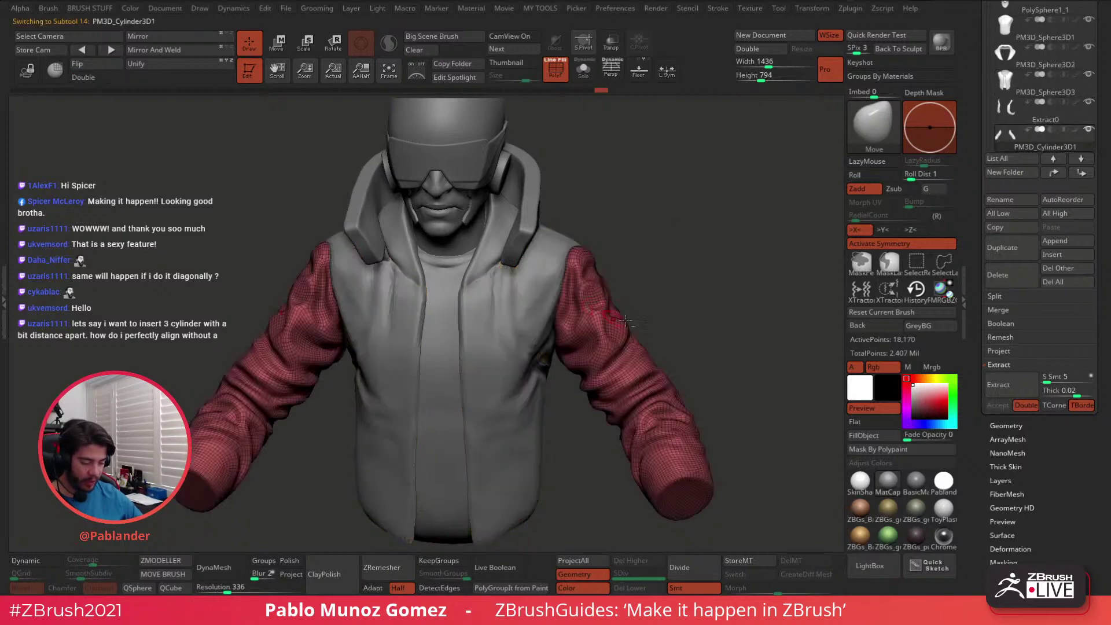
left_click(508, 363, "alt")
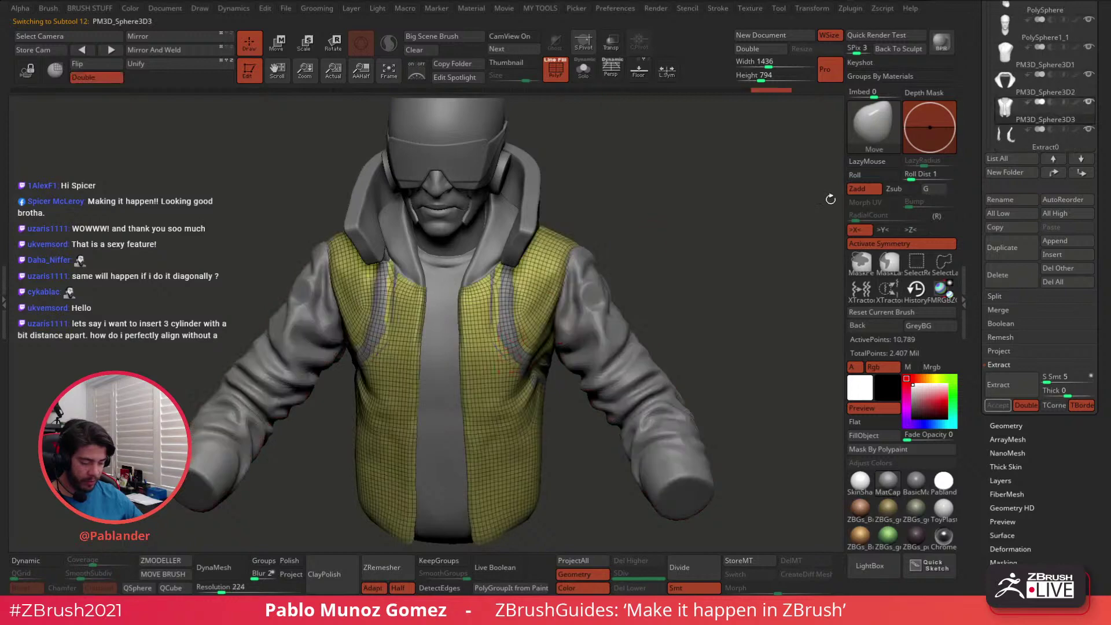
Isolate the jacket body and examine its remeshed wireframe from the front and the side
left_click(584, 66)
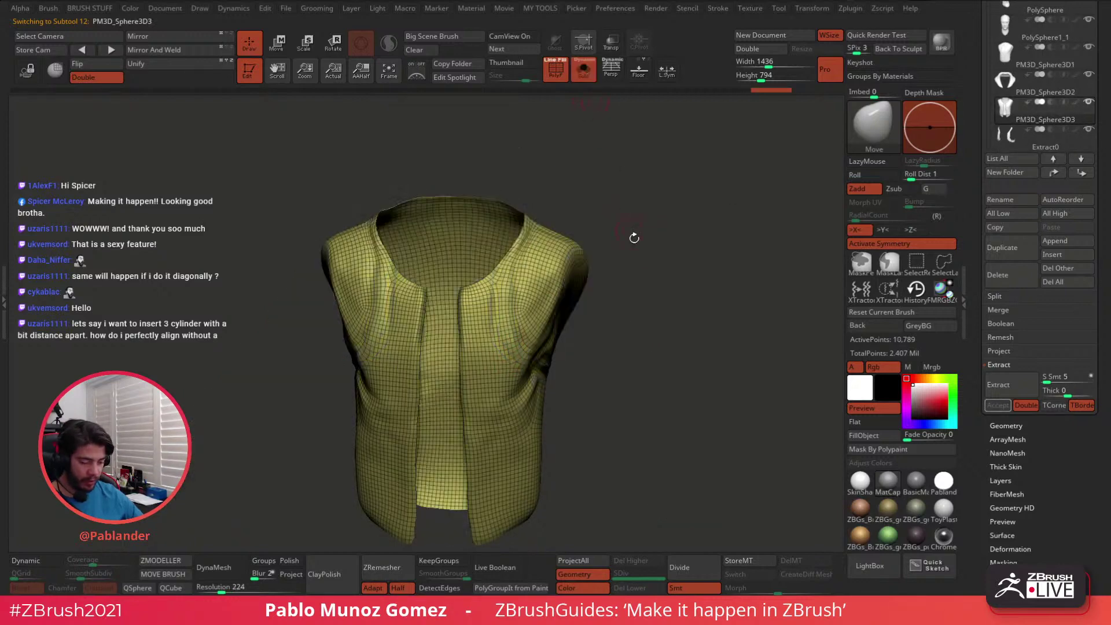
left_click_drag(633, 240, 617, 186)
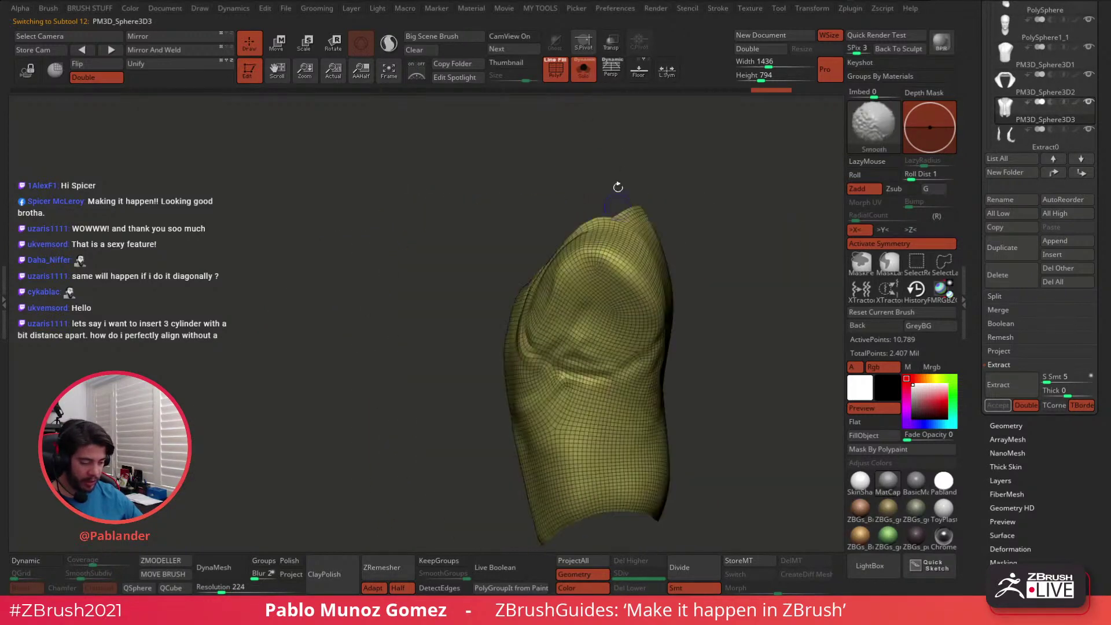
left_click(583, 68)
Isolate the extracted strips Extract0 and even out the bumpy inner edge of their lower curve with the Move brush
left_click(1035, 141)
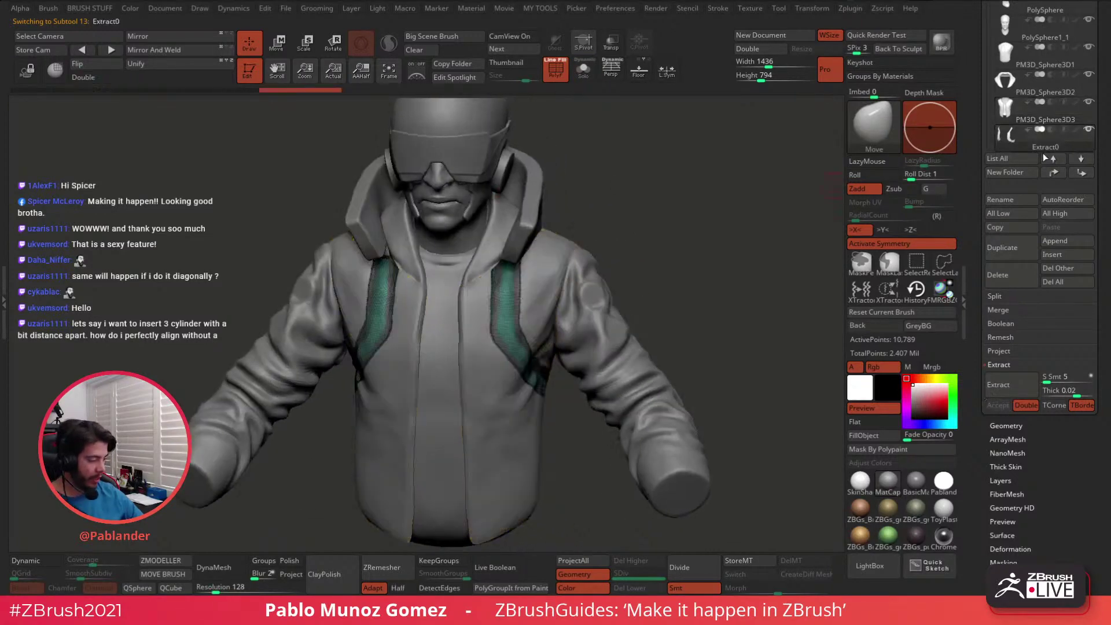
left_click_drag(506, 463, 538, 320)
left_click(582, 71)
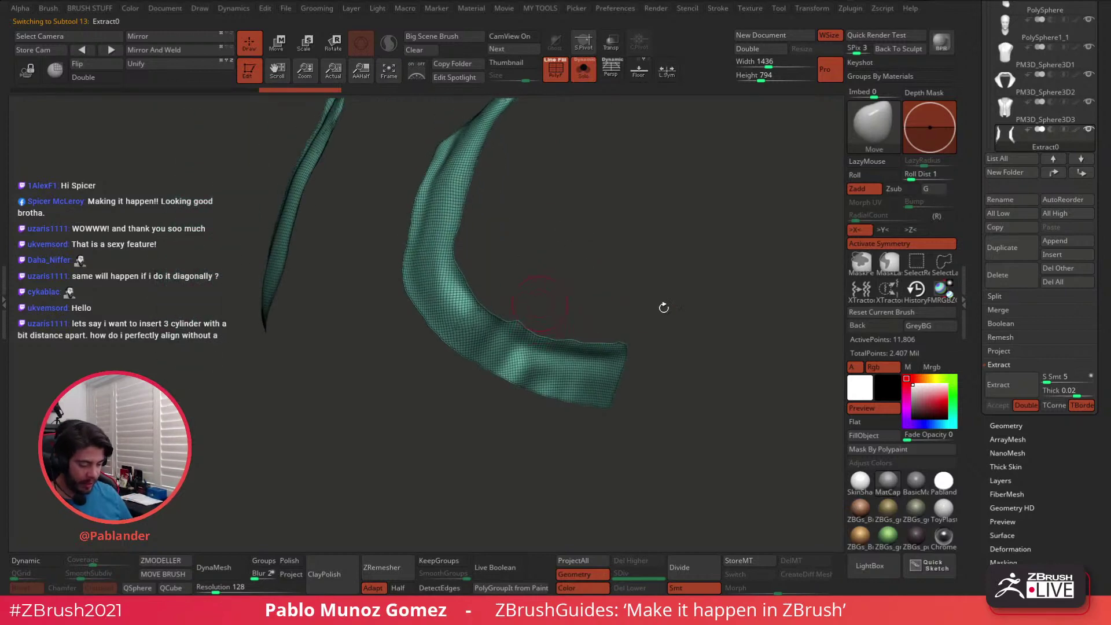
mouse_move(661, 307)
left_mouse_down()
mouse_move(642, 302)
mouse_move(656, 288)
left_mouse_up()
key("space")
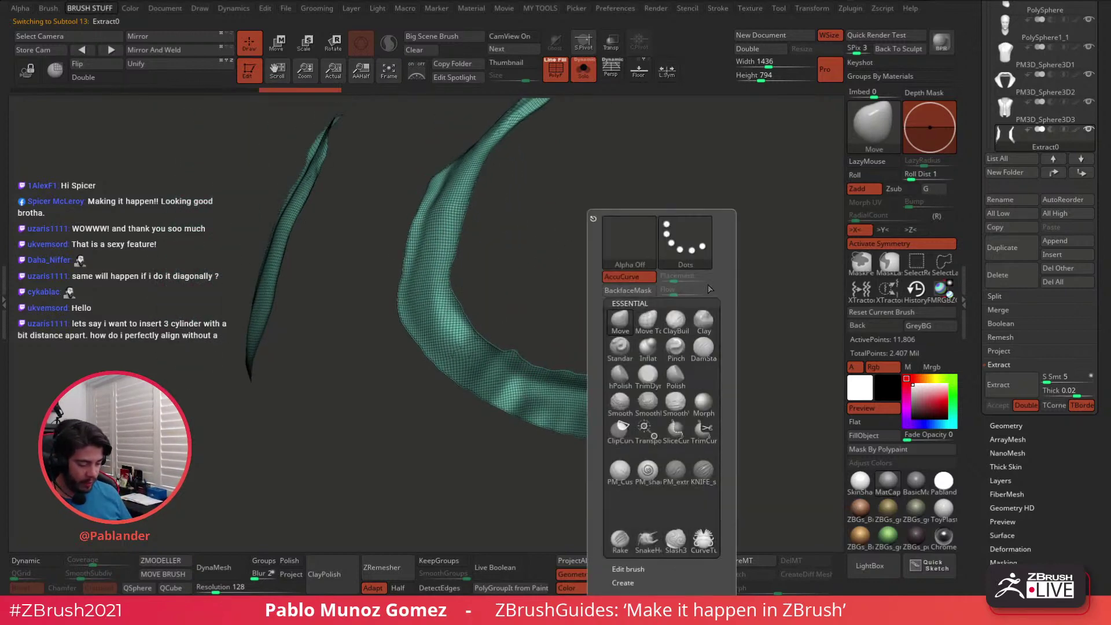
left_click_drag(525, 336, 516, 348)
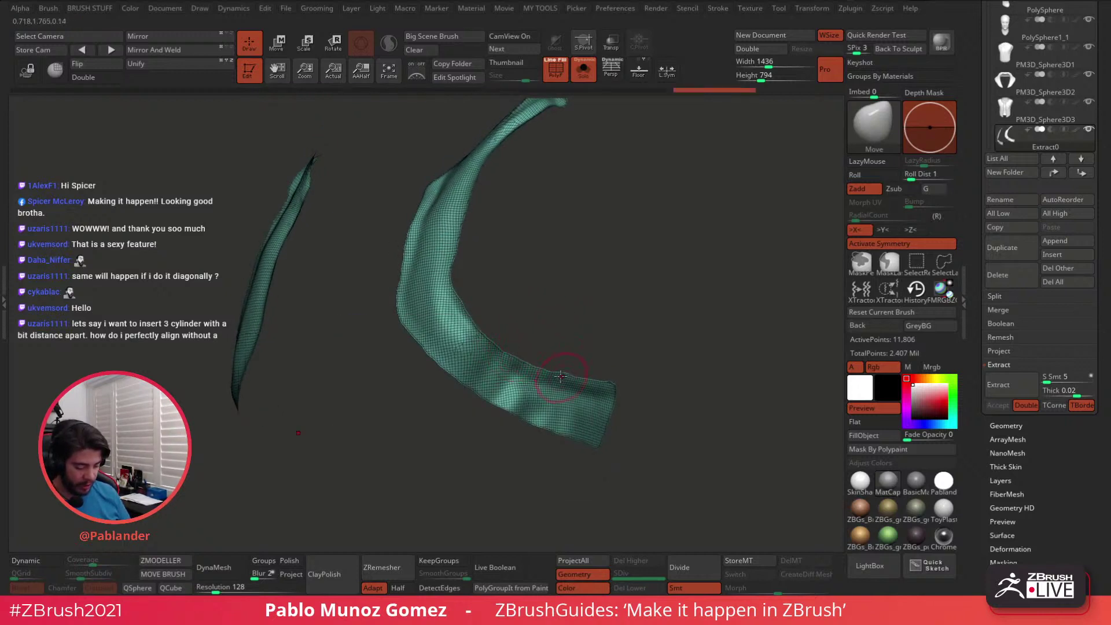
right_click_drag(615, 385, 632, 385)
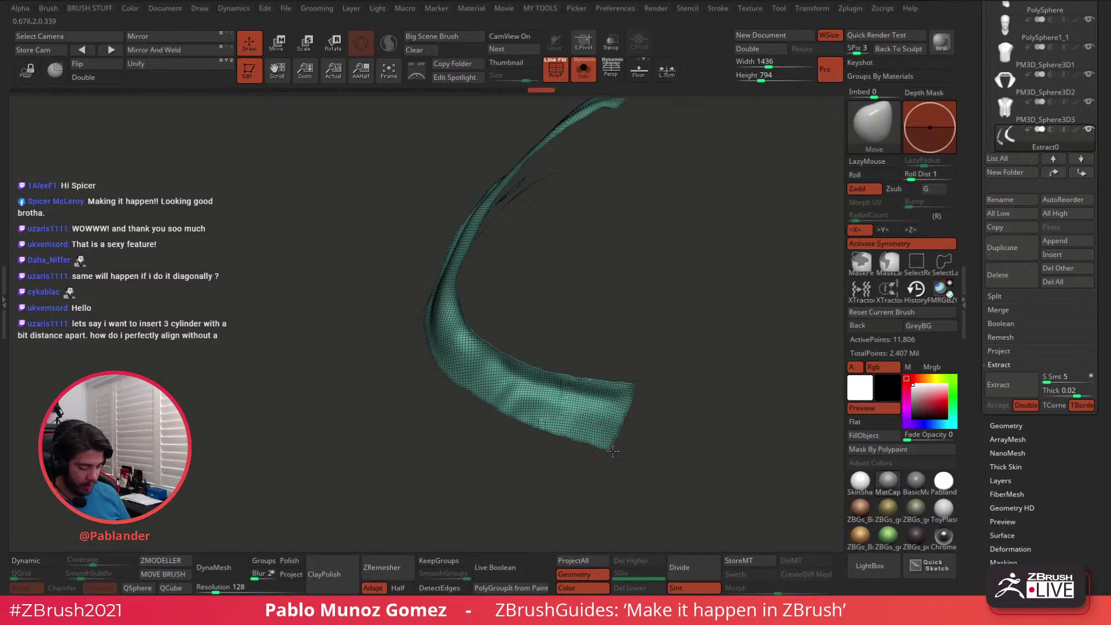
Reshape the strips' lower end, upper tip and side edges with the Move brush for a cleaner, more angular outline
mouse_move(627, 416)
left_mouse_down()
mouse_move(633, 309)
mouse_move(605, 263)
left_mouse_up()
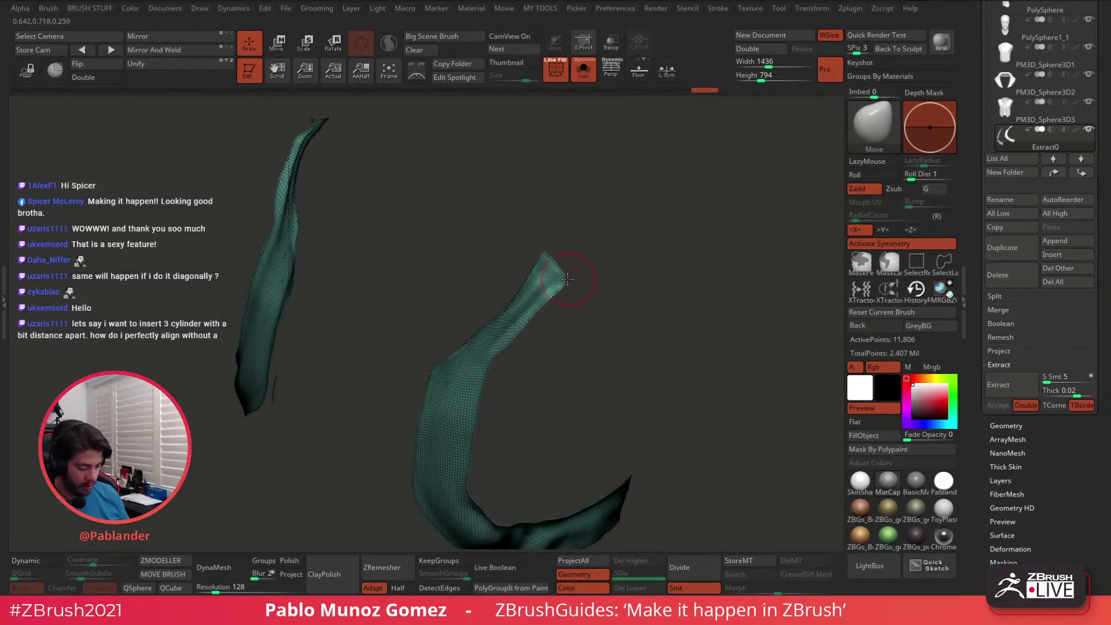
left_click_drag(550, 321, 516, 349)
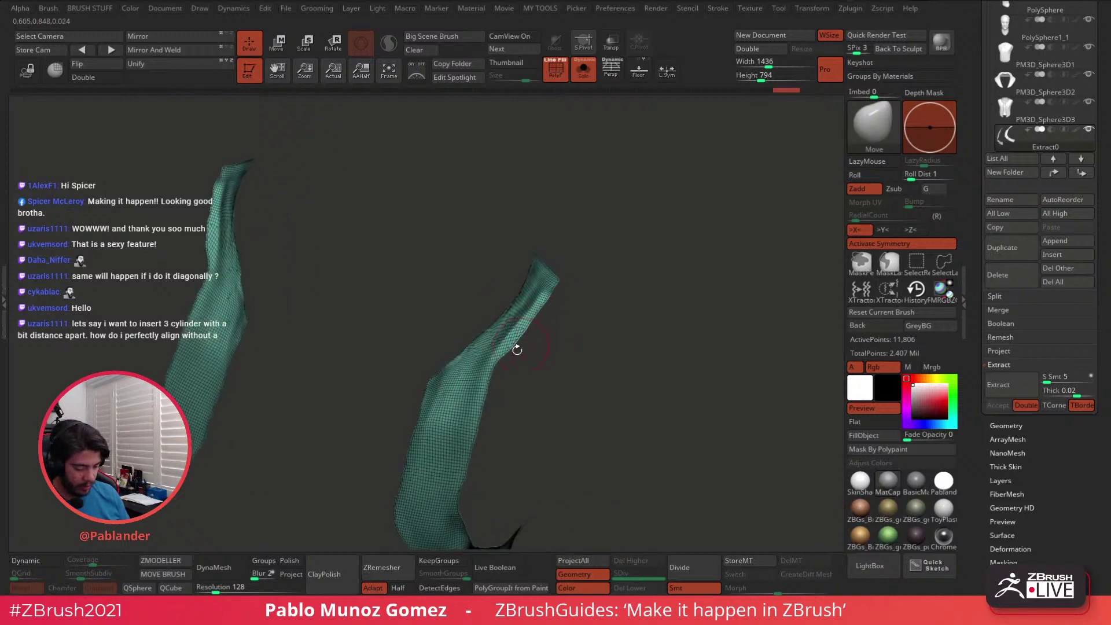
right_click(426, 379)
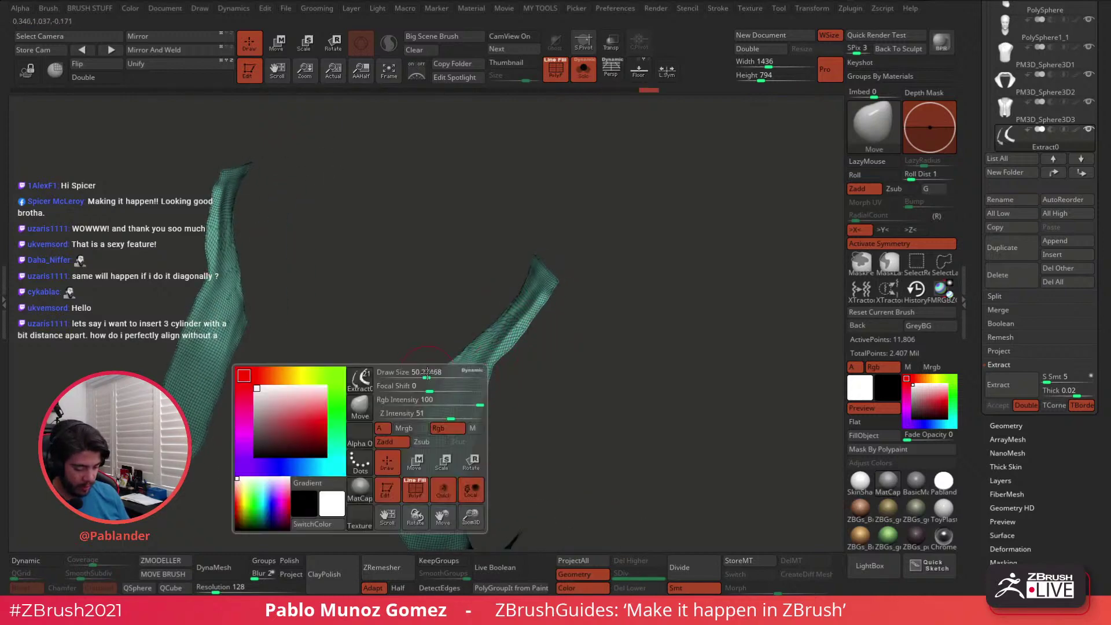
left_click_drag(617, 318, 585, 313)
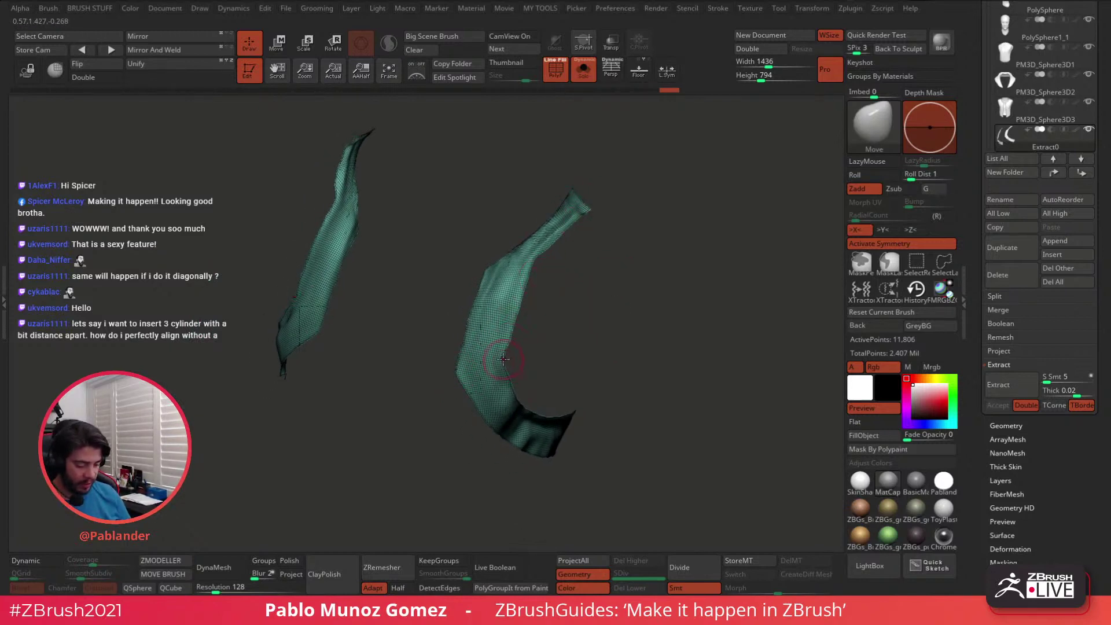
left_click_drag(509, 342, 508, 336)
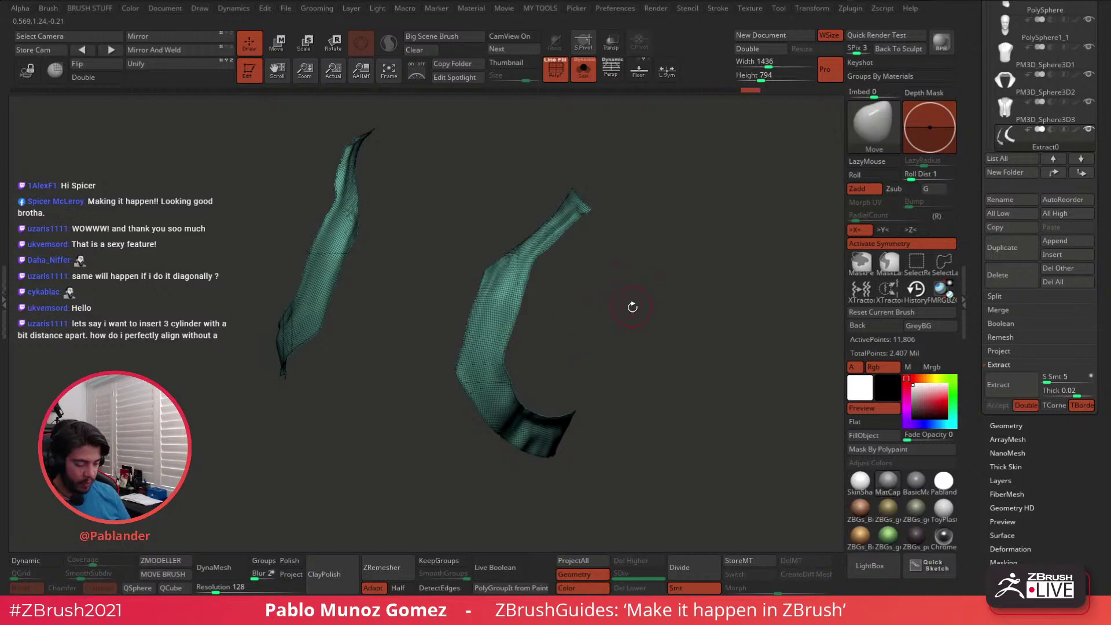
mouse_move(632, 307)
left_mouse_down()
mouse_move(652, 330)
mouse_move(627, 322)
mouse_move(630, 280)
mouse_move(635, 291)
left_mouse_up()
left_click_drag(561, 330, 610, 284)
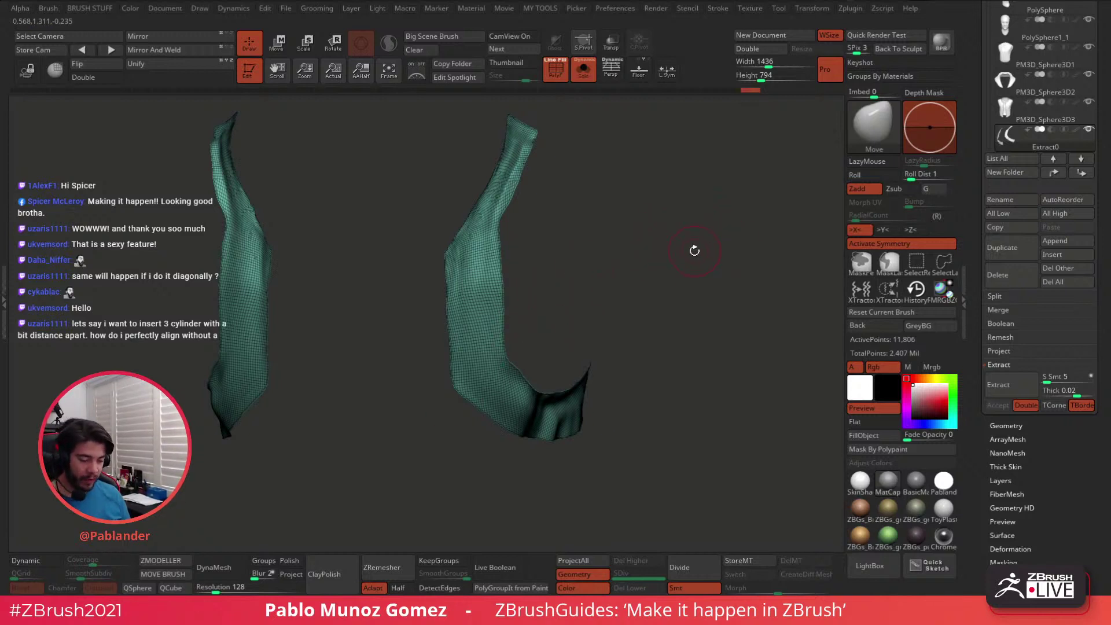
Remesh the extracted strips three times with ZRemesher using Half
left_click(396, 567)
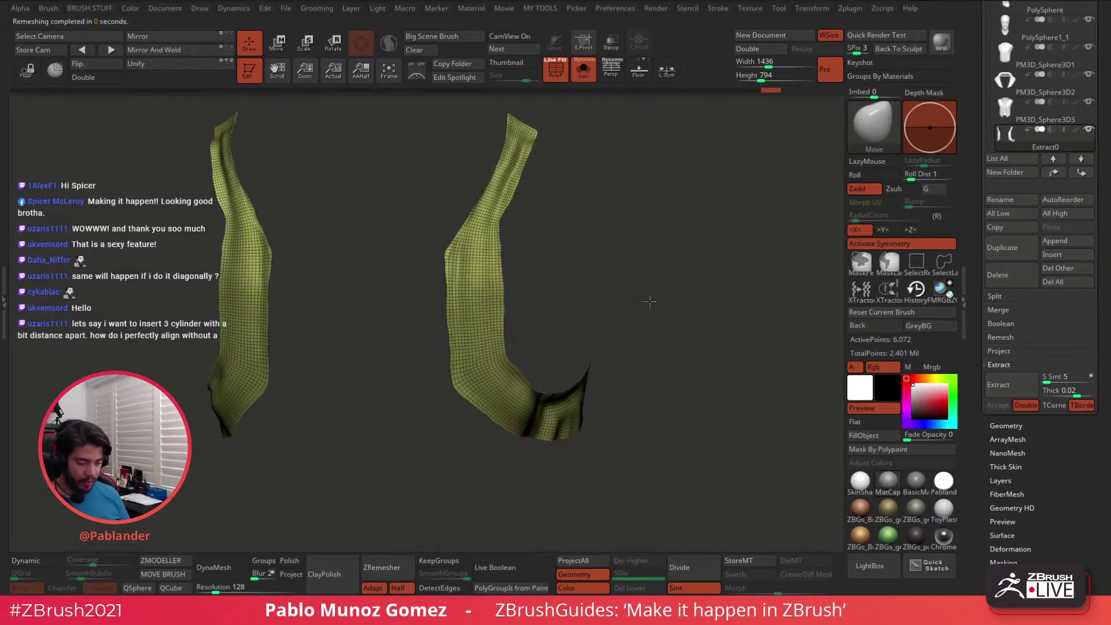
left_click_drag(650, 302, 584, 340)
left_click(398, 570)
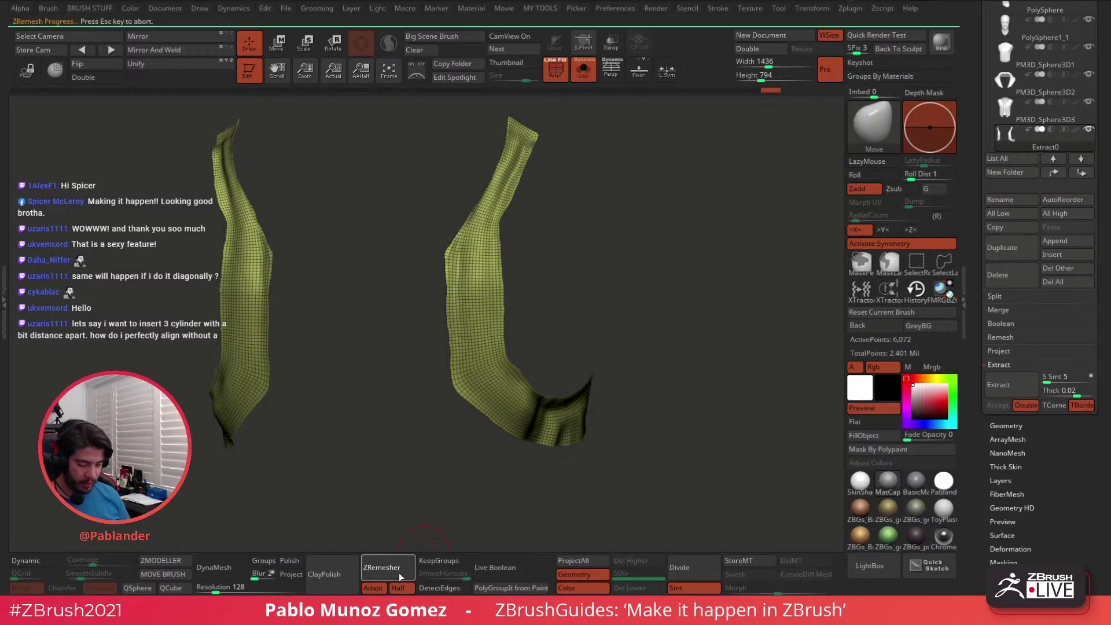
left_click(398, 573)
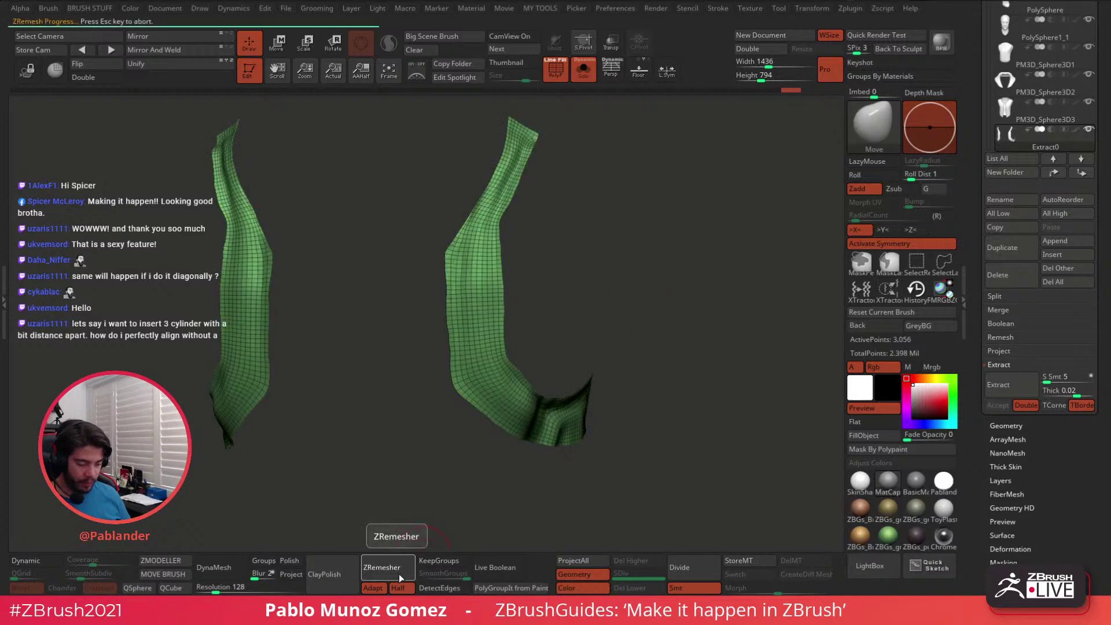
mouse_move(621, 329)
left_mouse_down()
mouse_move(600, 292)
mouse_move(620, 327)
left_mouse_up()
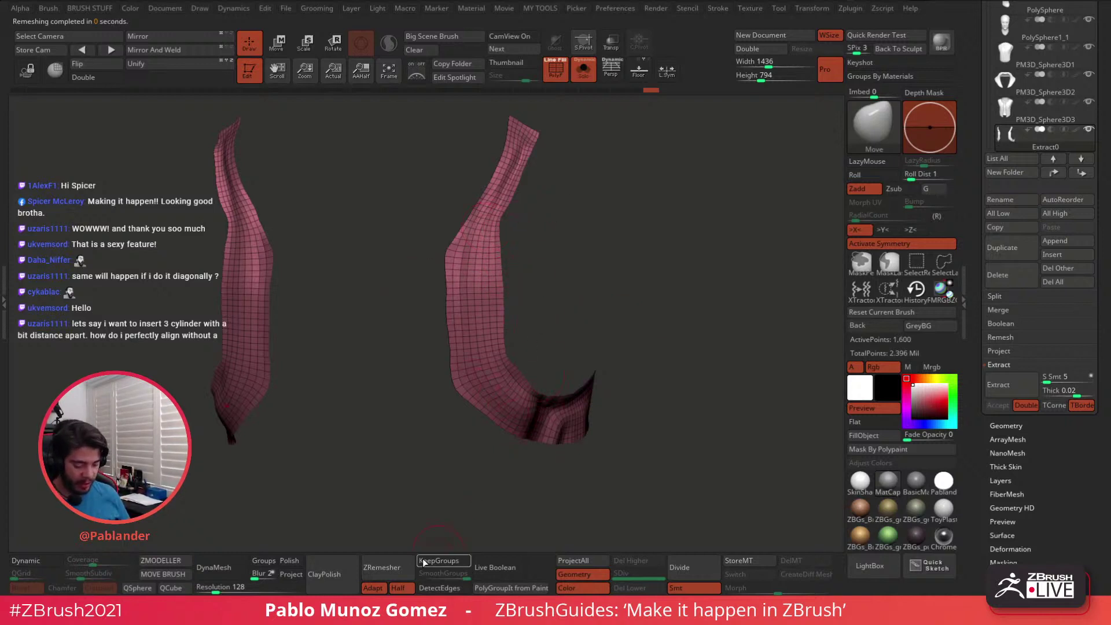
Try one more Half ZRemesher pass on the strips and undo it
left_click(383, 567)
left_click_drag(697, 318, 537, 363)
key("ctrl+z")
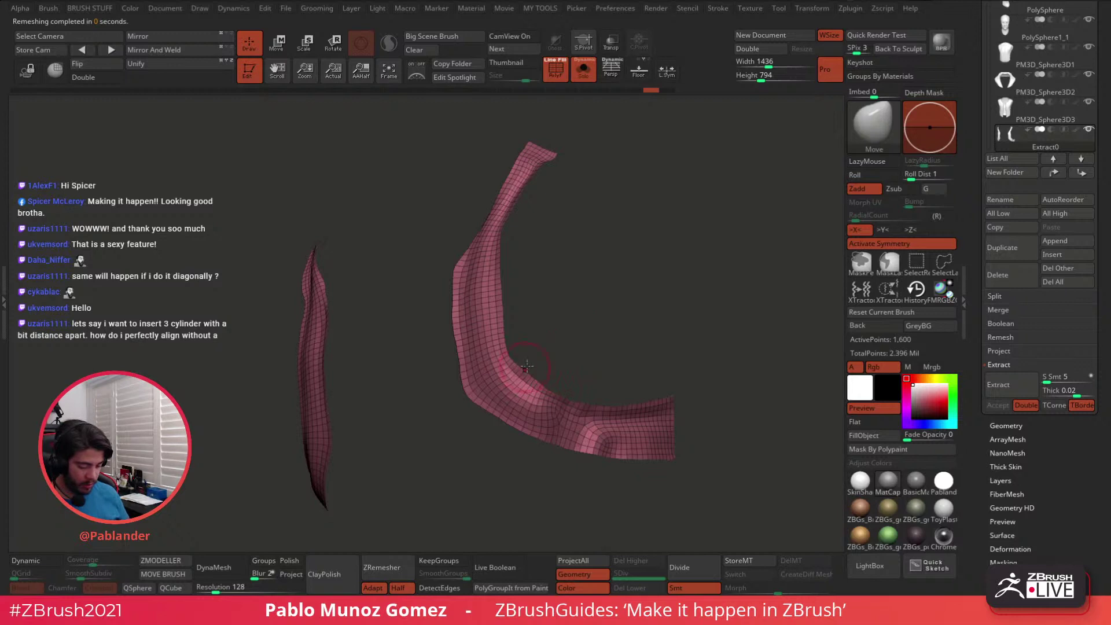
Smooth the surface of the strips along the lower bend toward the end under the arm
key("shift")
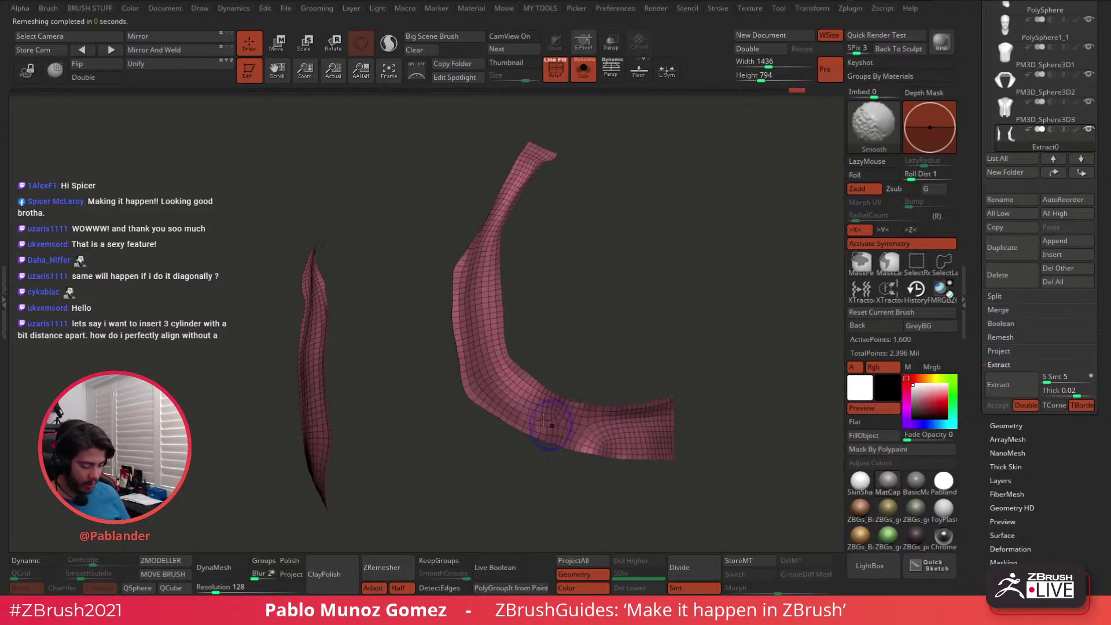
left_click_drag(544, 420, 656, 410, "shift")
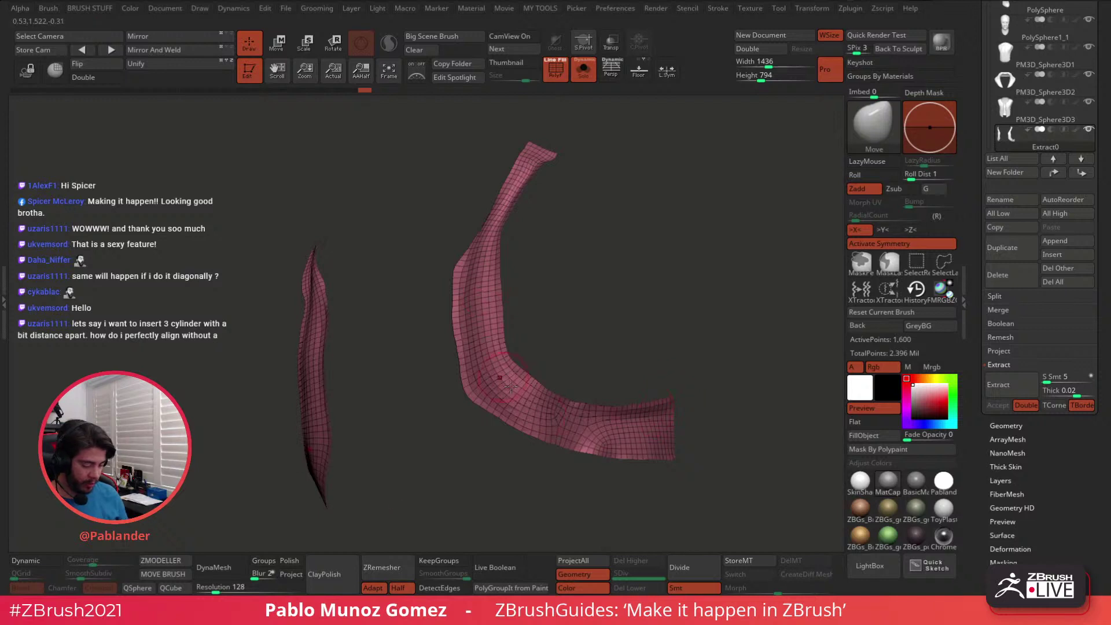
right_click_drag(627, 438, 595, 429)
key("shift")
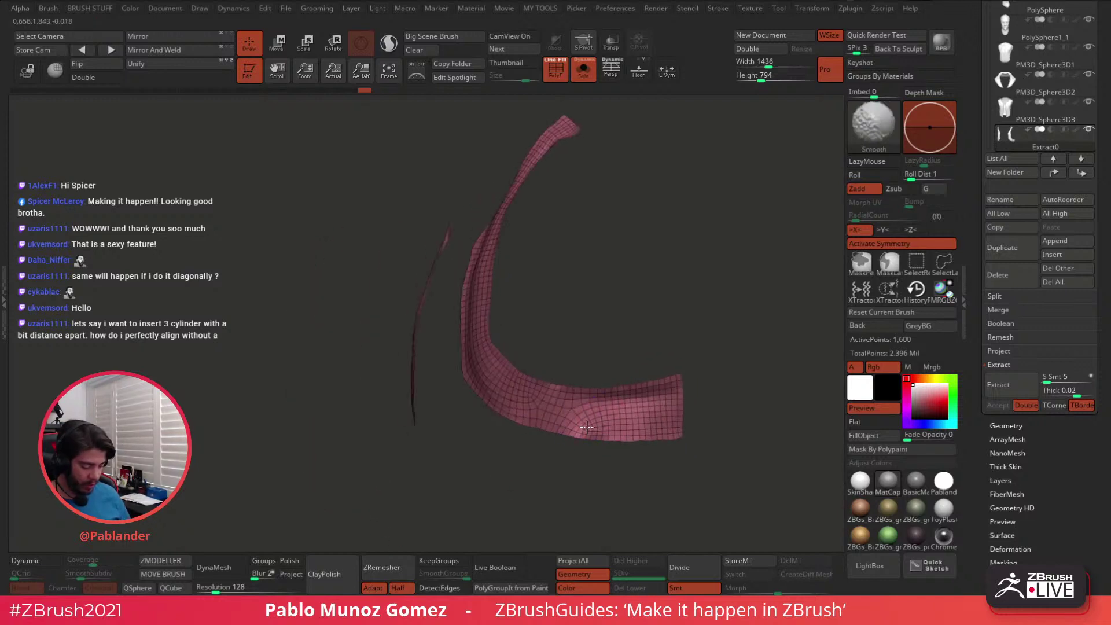
Remesh the strips once more with ZRemesher using Half and smooth the lower bend of the lighter mesh
left_click(396, 571)
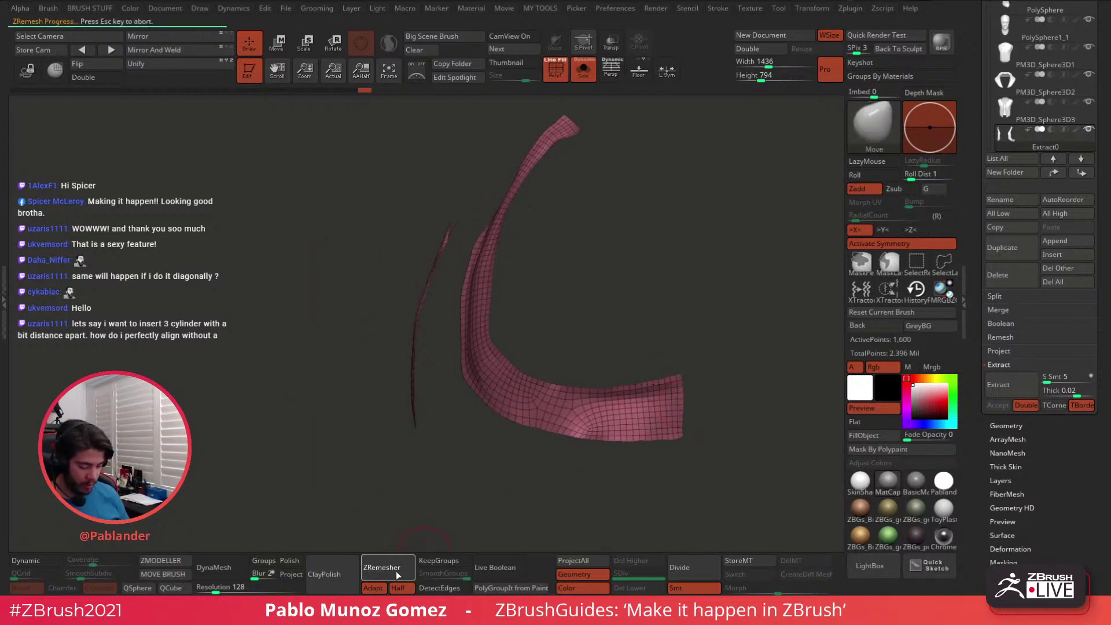
left_click_drag(431, 510, 523, 456)
key("shift")
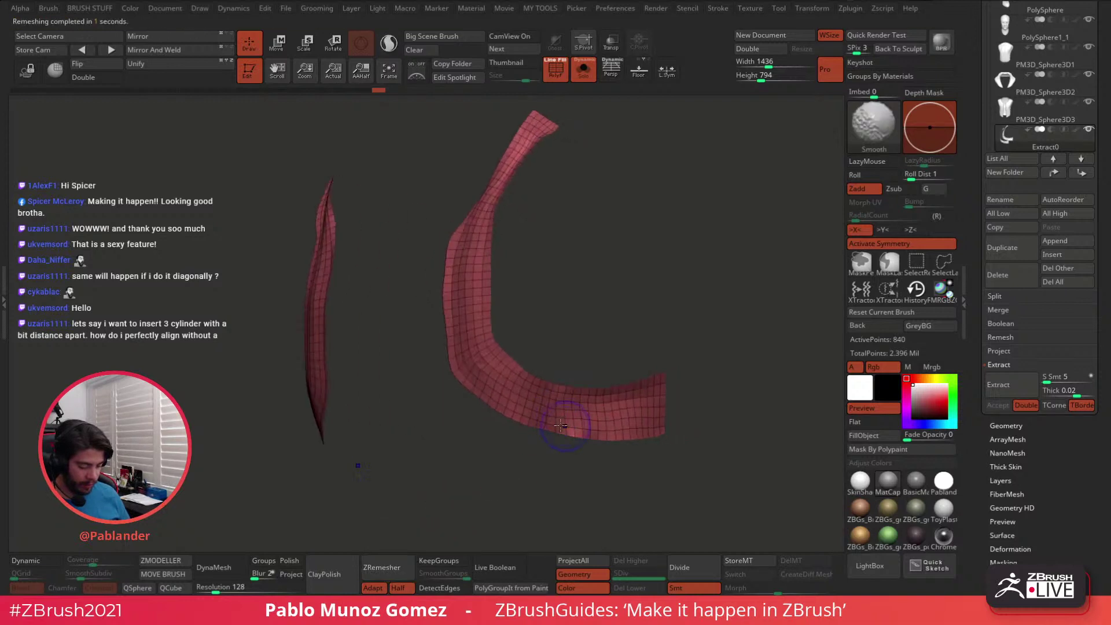
left_click_drag(503, 391, 471, 360, "shift")
left_click_drag(539, 175, 474, 242)
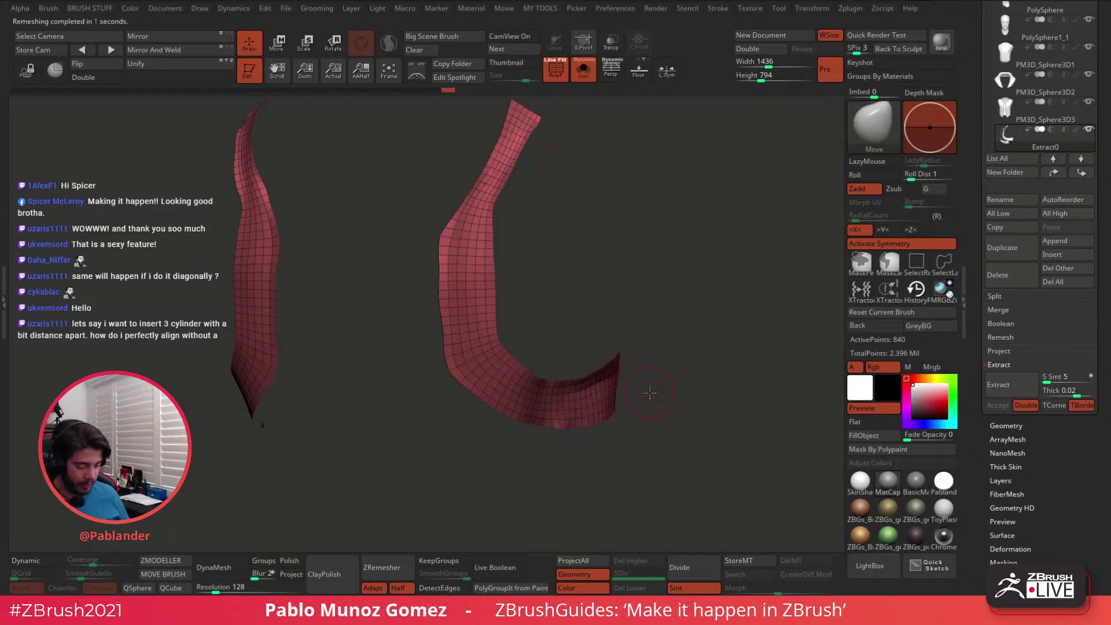
Refine the strips' outline with the Move brush, defining the outer corners and adjusting the upper end and lower bend
mouse_move(605, 285)
left_mouse_down()
mouse_move(678, 343)
mouse_move(712, 324)
mouse_move(675, 335)
left_mouse_up()
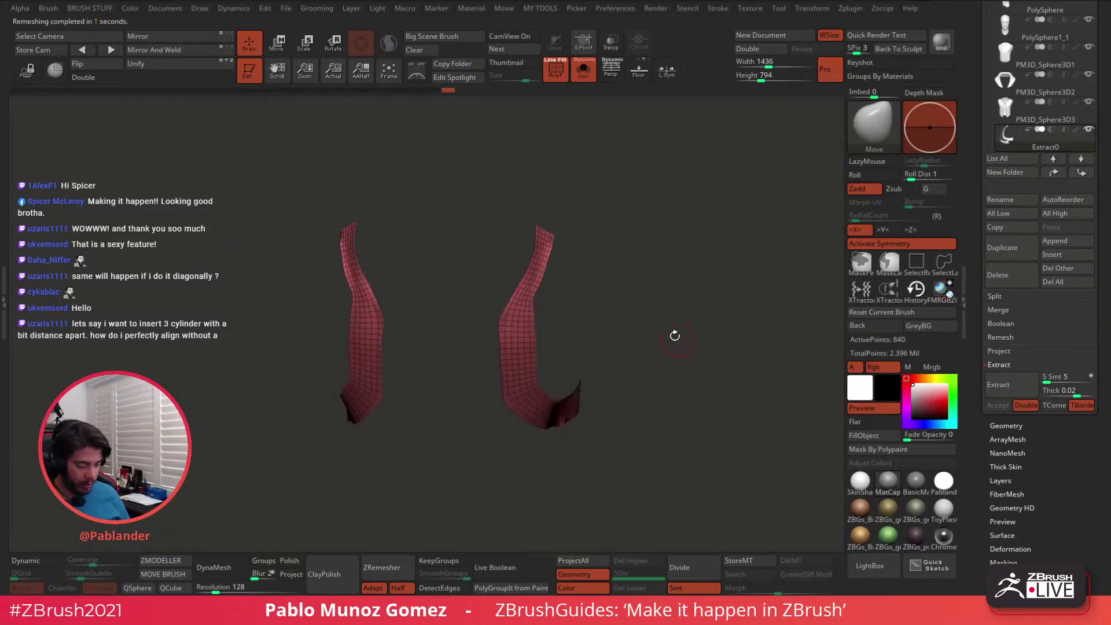
left_click_drag(565, 338, 605, 313)
left_click_drag(587, 259, 574, 292, "alt")
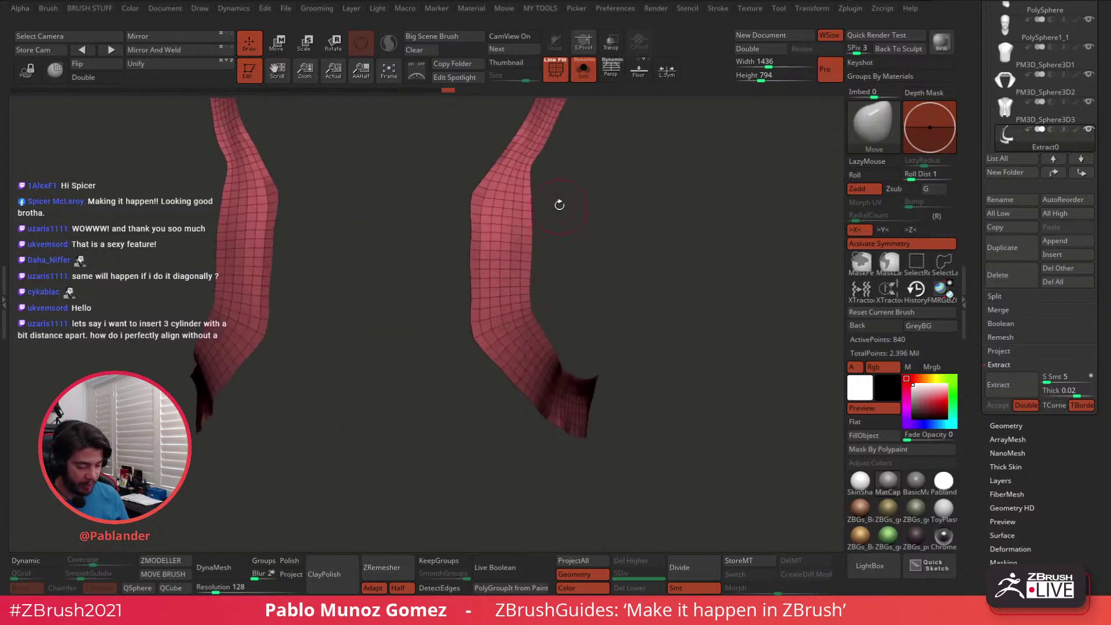
left_click_drag(559, 205, 486, 277)
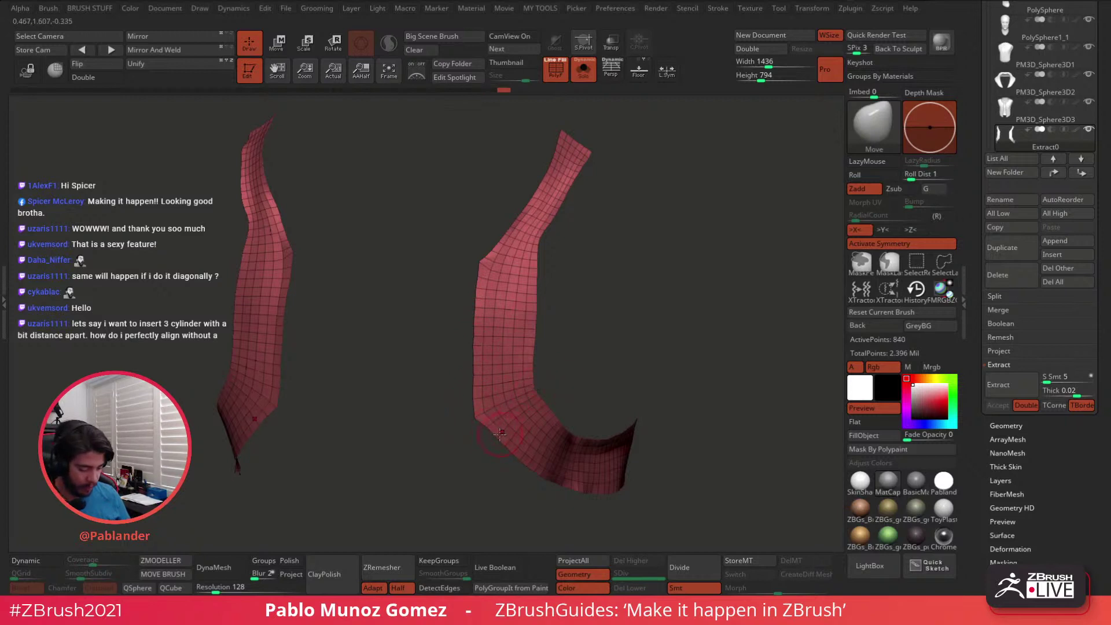
left_click_drag(597, 188, 593, 153)
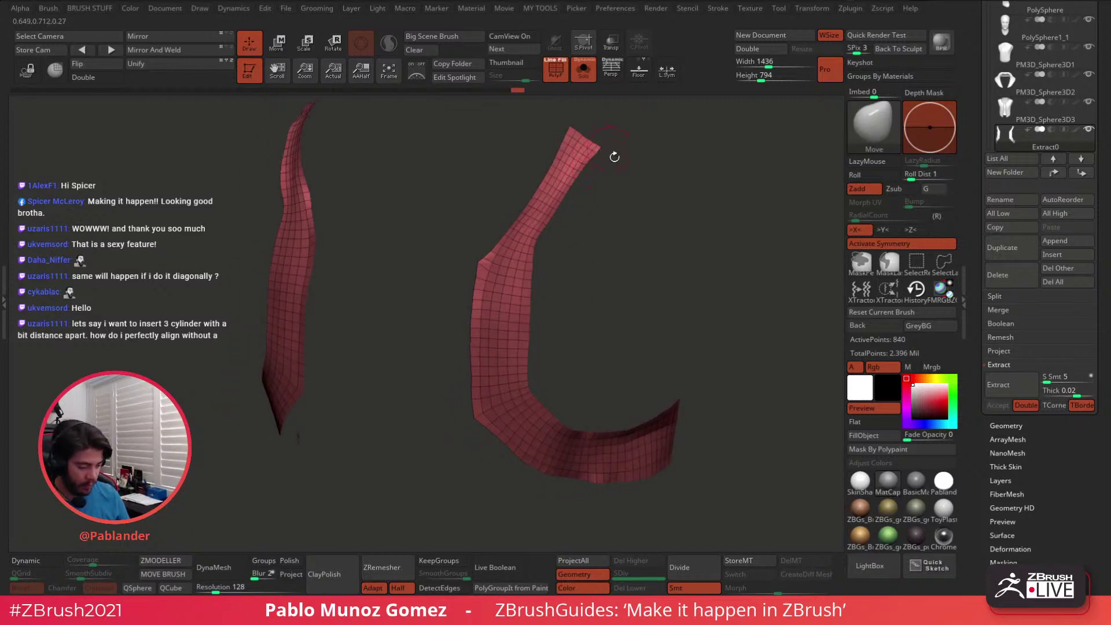
left_click_drag(643, 323, 637, 277, "alt")
left_click_drag(537, 202, 554, 197)
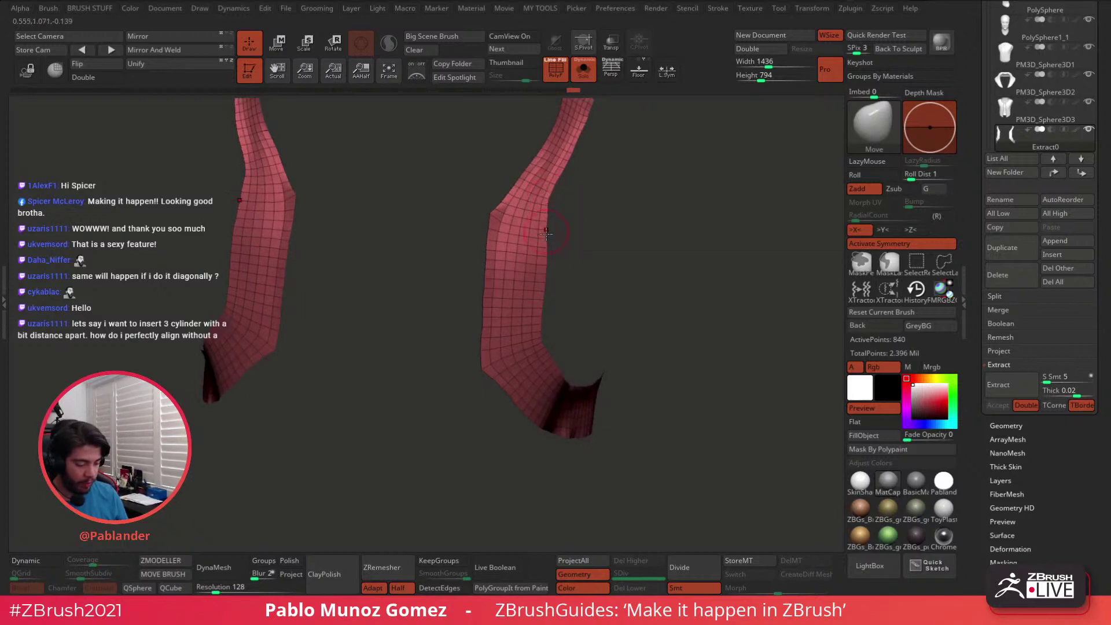
left_click_drag(634, 317, 698, 364)
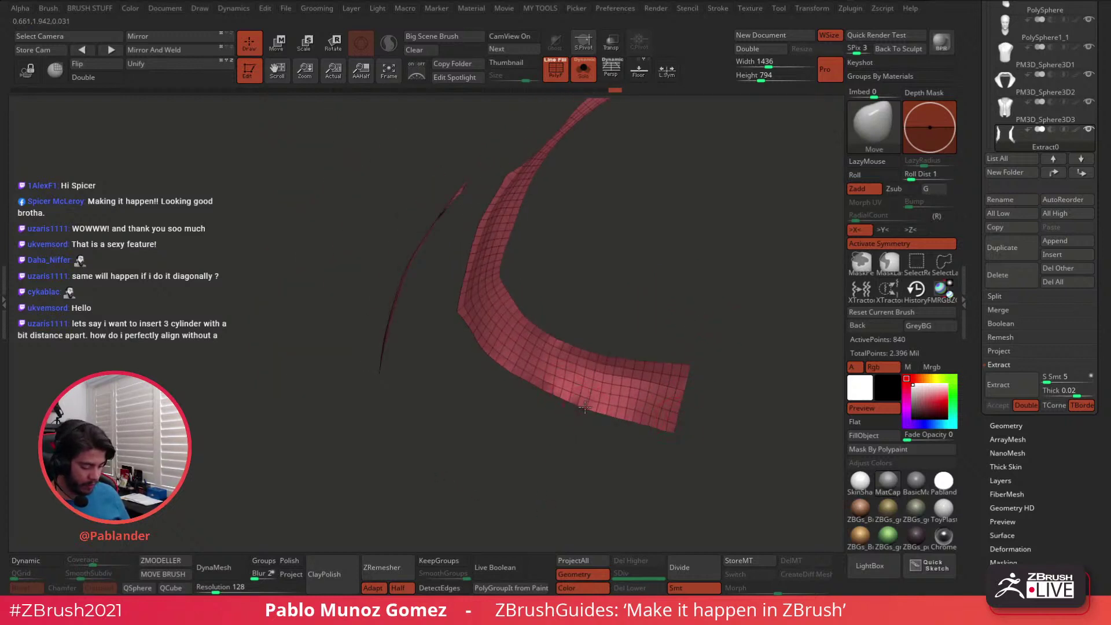
left_click_drag(514, 298, 514, 334)
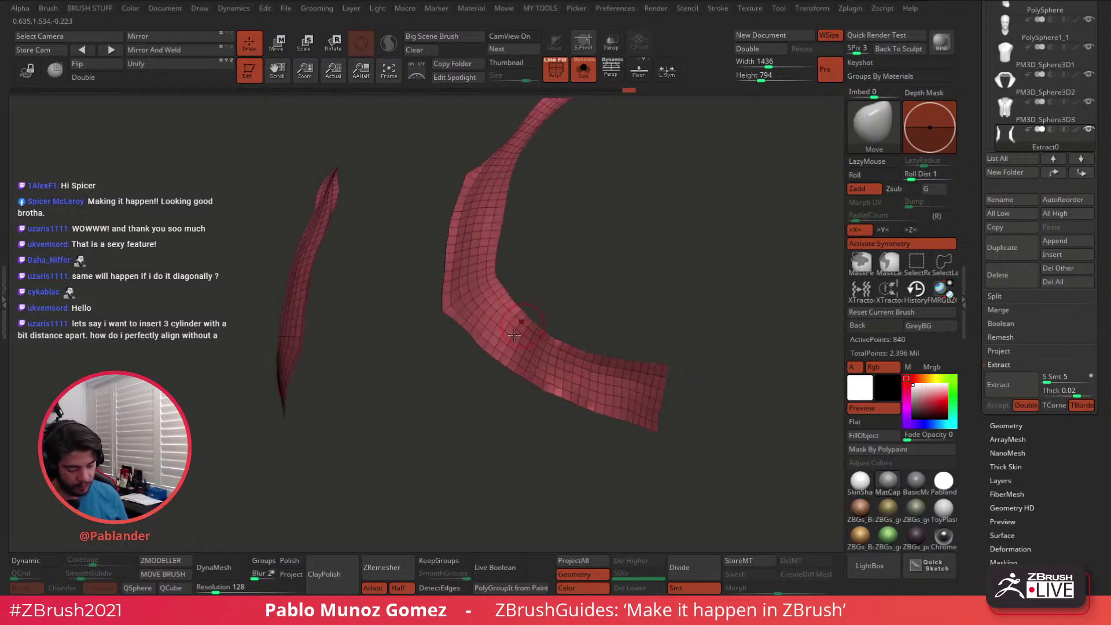
Show the whole character again, check the strips in place on the jacket, and select the inner collar subtool PM3D_Sphere3D2
left_click_drag(492, 284, 607, 111)
left_click_drag(689, 213, 713, 224, "shift")
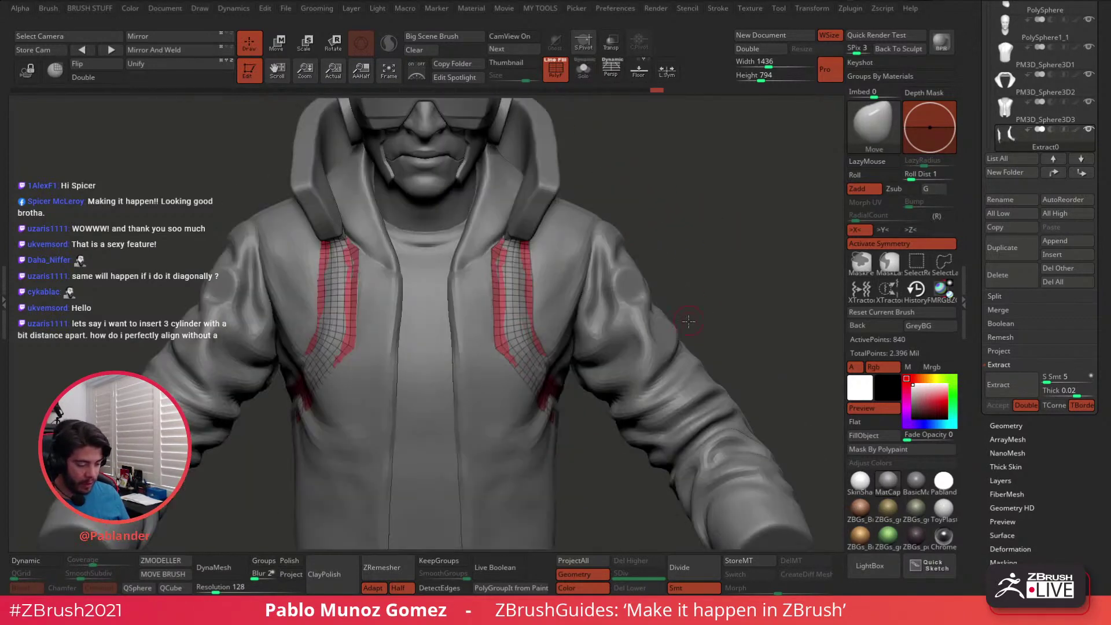
mouse_move(688, 321)
left_mouse_down("alt")
mouse_move(664, 329)
mouse_move(679, 307)
left_mouse_up("alt")
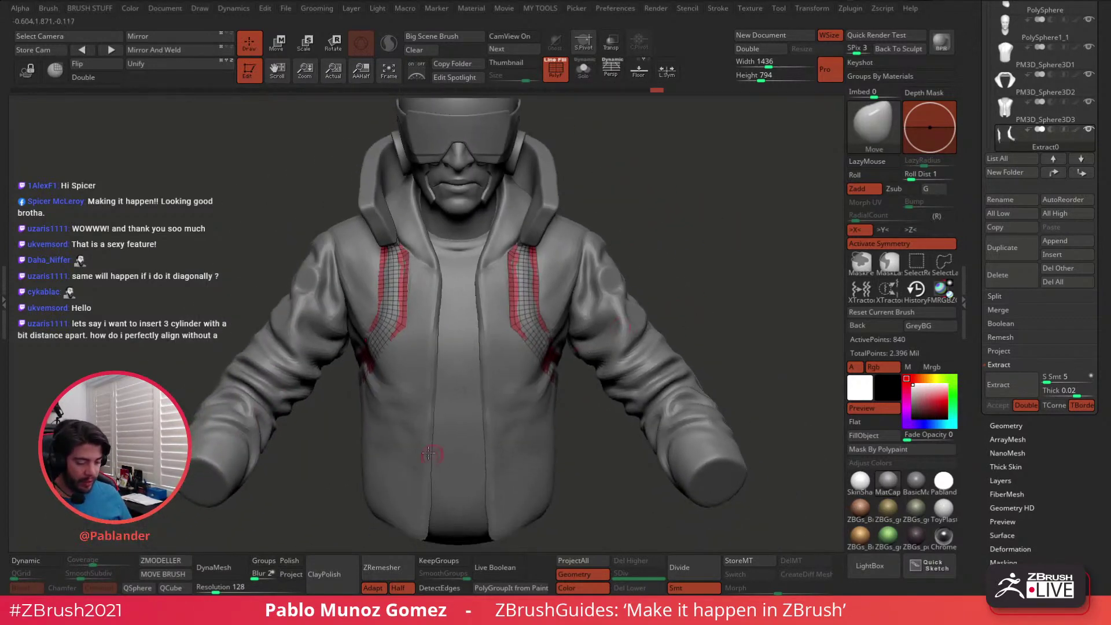
left_click(501, 364, "alt")
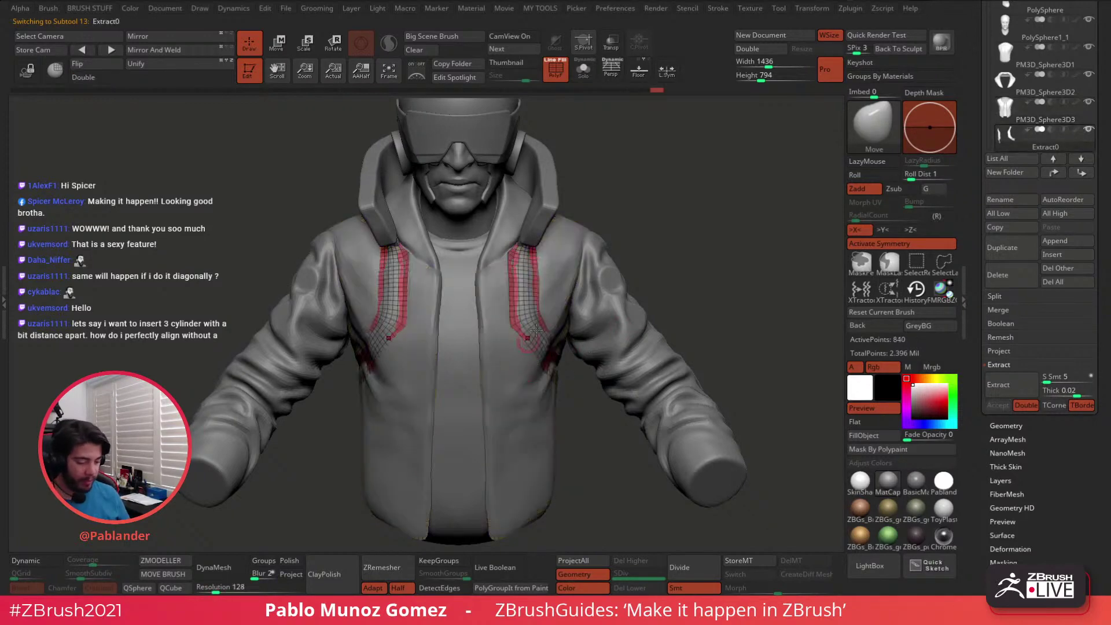
left_click(519, 213, "alt")
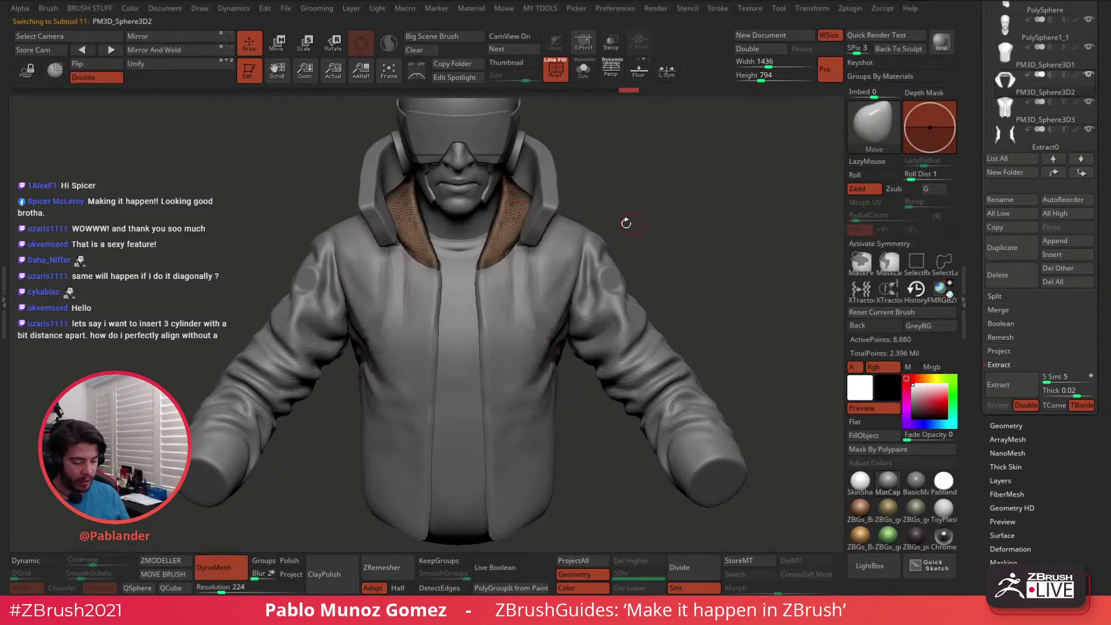
Isolate the inner collar, activate X symmetry and hide the band of polygons along its inner opening
left_click(582, 72)
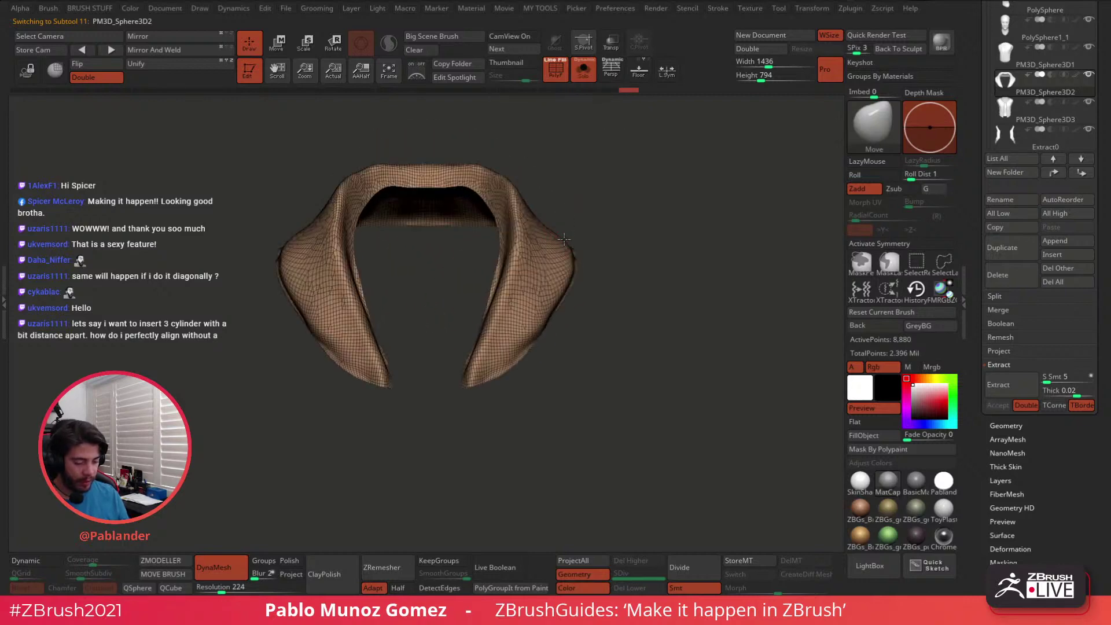
left_click_drag(561, 219, 594, 260)
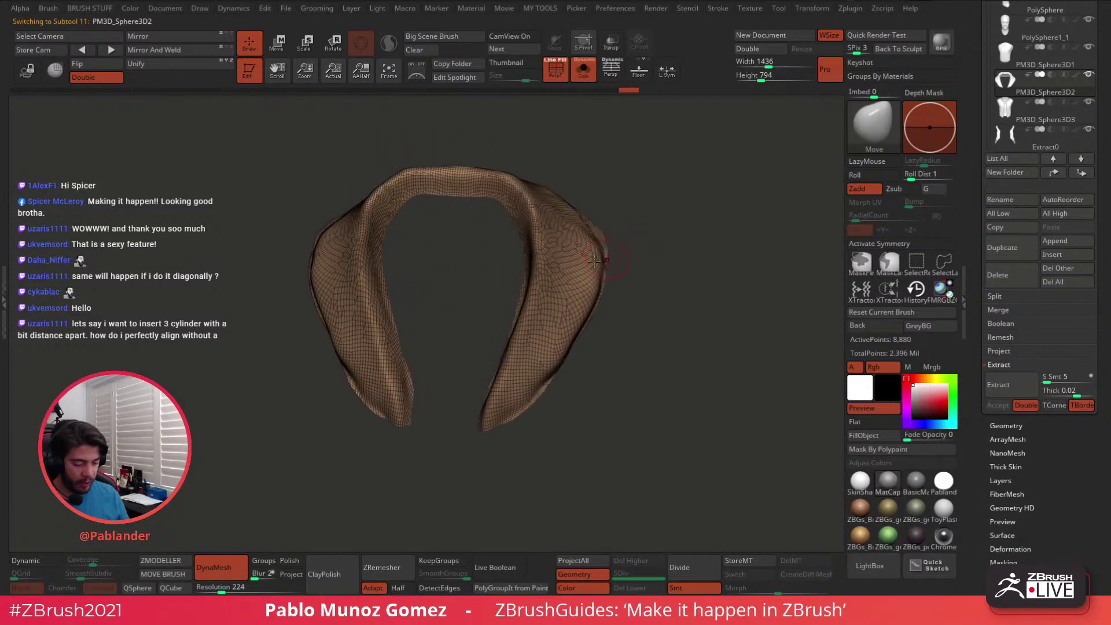
left_click_drag(499, 241, 479, 327)
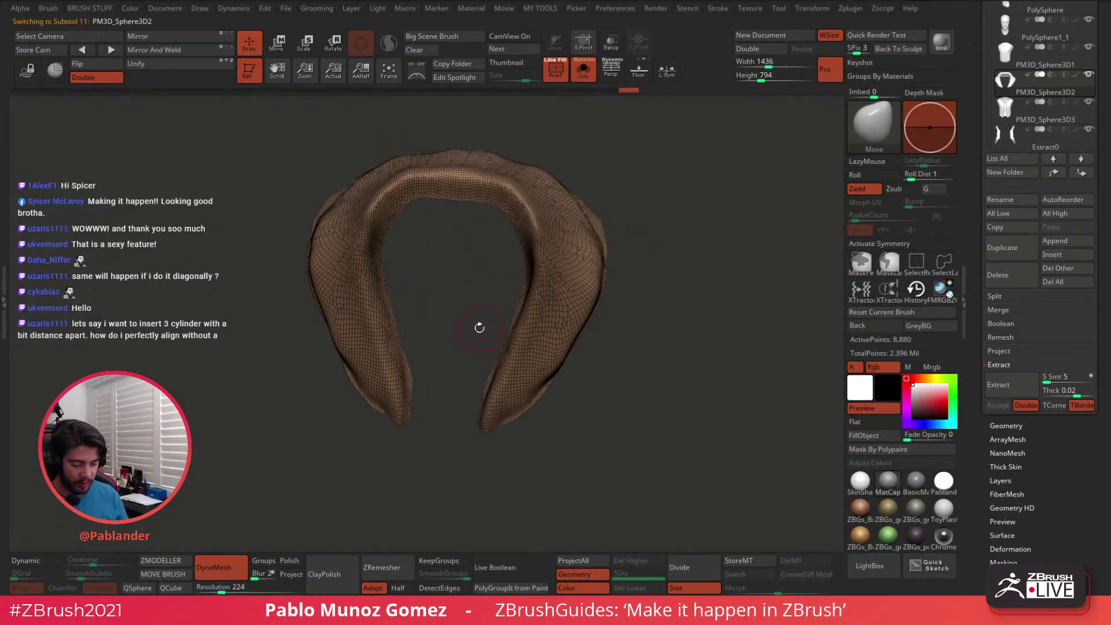
mouse_move(405, 223)
left_mouse_down()
mouse_move(484, 218)
mouse_move(409, 216)
left_mouse_up()
left_click_drag(428, 352, 437, 325)
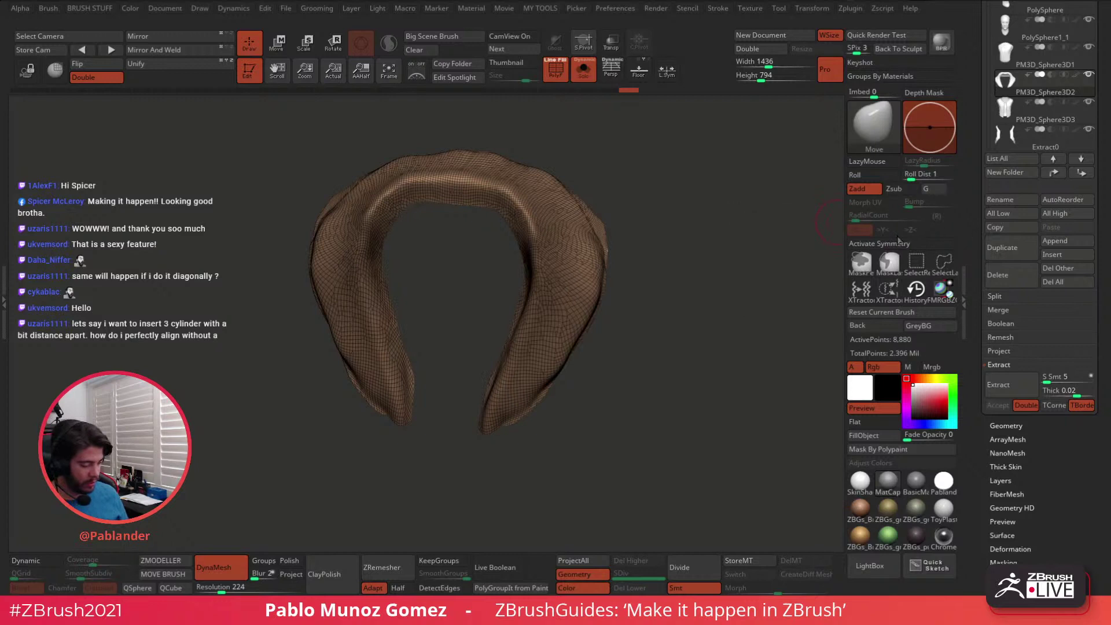
mouse_move(403, 435)
left_mouse_down("ctrl+shift")
mouse_move(365, 248)
mouse_move(376, 184)
mouse_move(495, 202)
left_mouse_up("ctrl+shift")
left_click(879, 244)
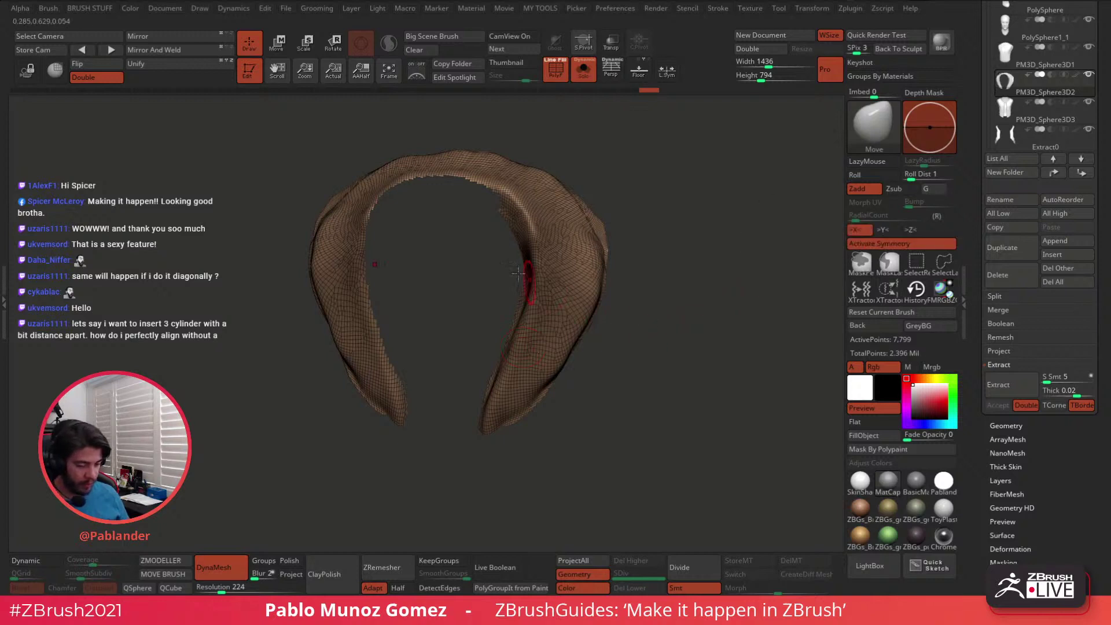
left_click(477, 286, "ctrl+shift")
mouse_move(404, 434)
left_mouse_down("ctrl+shift")
mouse_move(372, 315)
mouse_move(372, 212)
mouse_move(445, 181)
mouse_move(463, 287)
left_mouse_up("ctrl+shift")
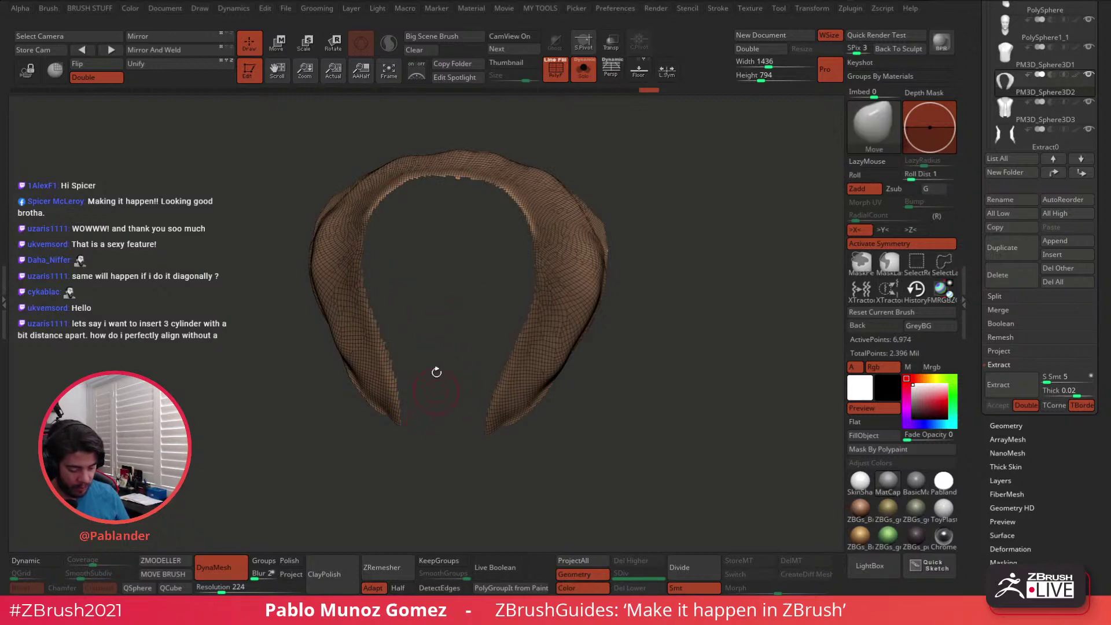
left_click(103, 77)
mouse_move(644, 328)
left_mouse_down()
mouse_move(651, 214)
mouse_move(665, 294)
mouse_move(634, 316)
mouse_move(626, 376)
left_mouse_up()
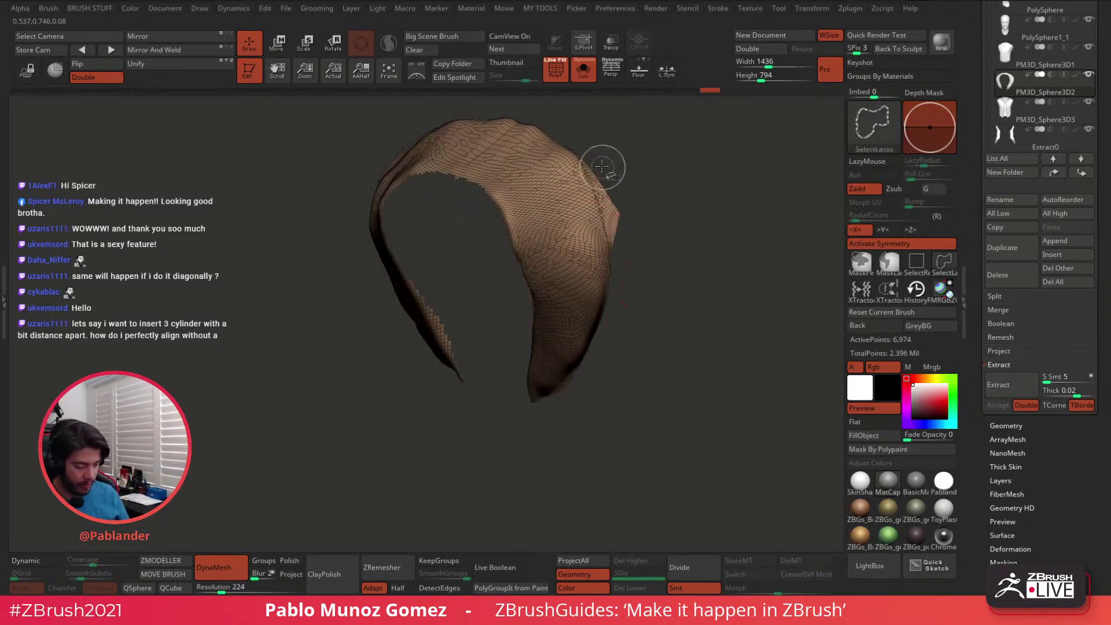
mouse_move(602, 170)
left_mouse_down("ctrl+shift")
mouse_move(622, 262)
mouse_move(630, 174)
mouse_move(596, 191)
mouse_move(625, 260)
mouse_move(591, 129)
left_mouse_up("ctrl+shift")
key("ctrl+z")
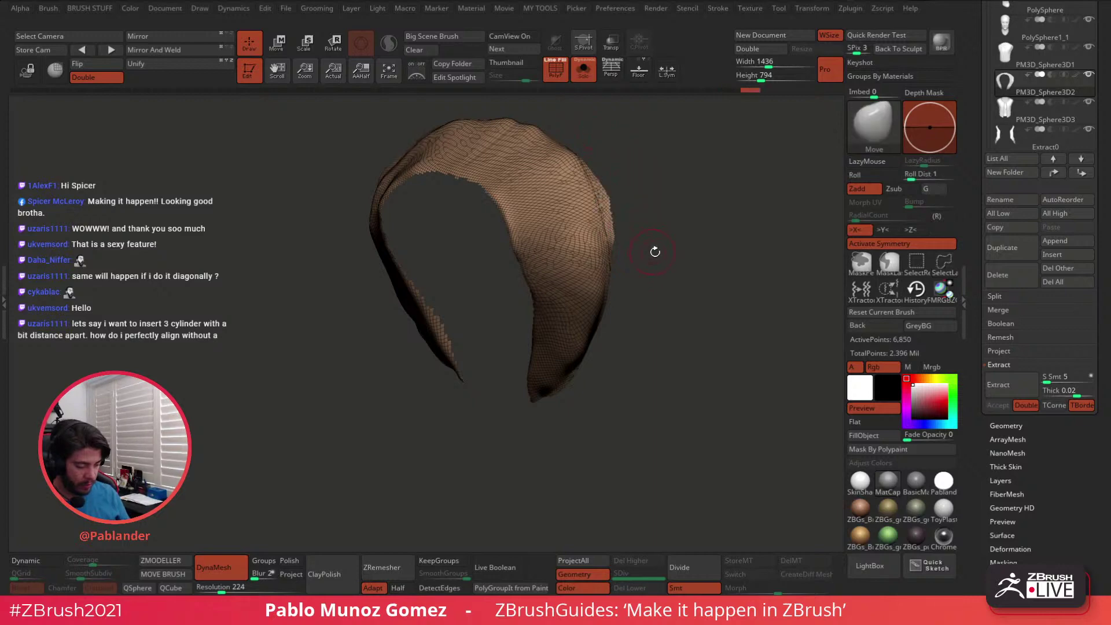
left_click(583, 70)
left_click(583, 70)
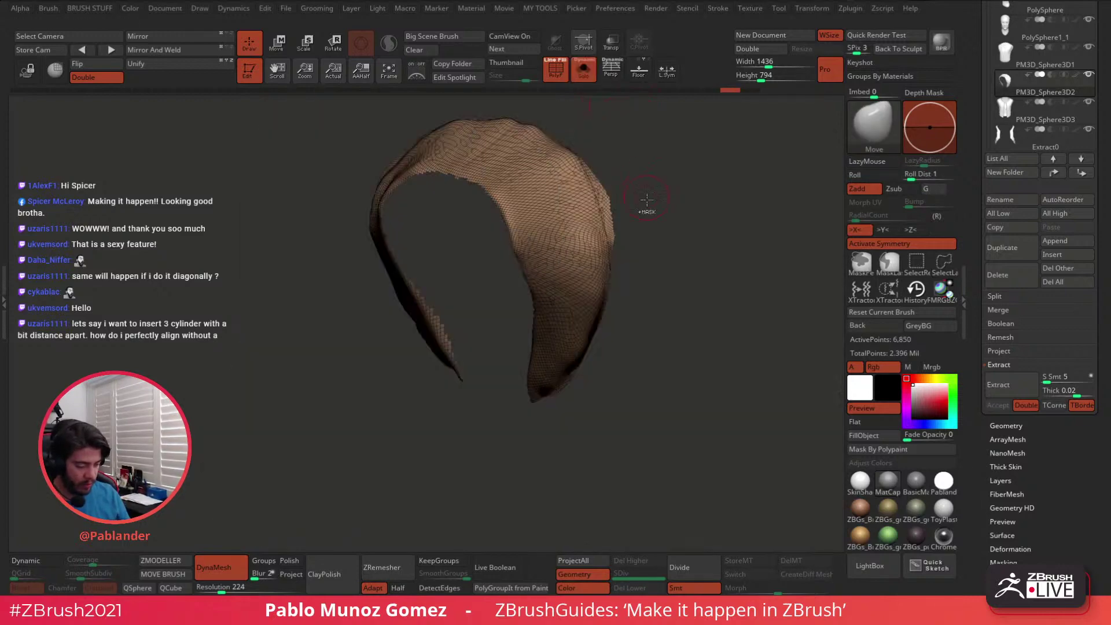
key("ctrl+z")
left_click_drag(660, 260, 646, 243)
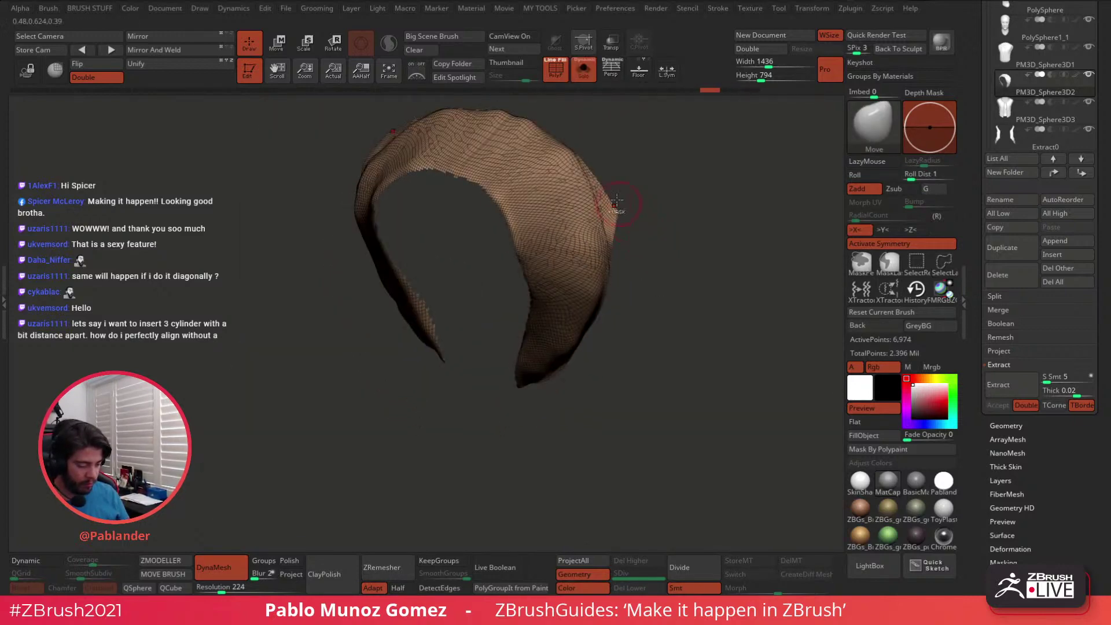
left_click(596, 175, "ctrl+shift")
key("ctrl+z")
left_click_drag(620, 200, 612, 208, "ctrl+shift")
key("ctrl+z")
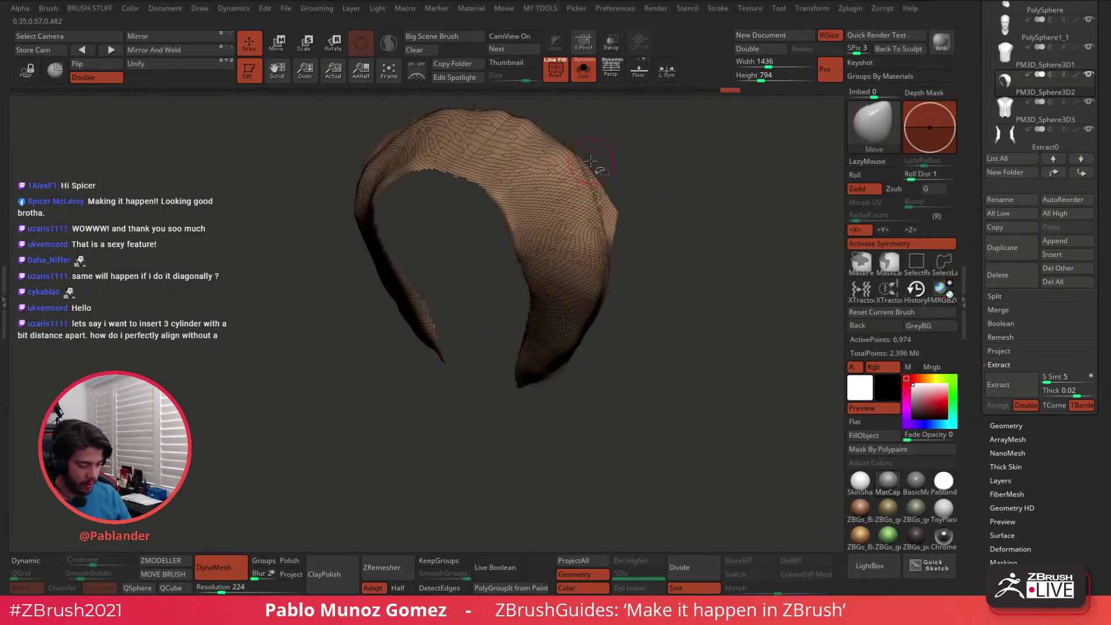
Hide the polygons along the collar's outer edge and delete all hidden geometry from the mesh
mouse_move(585, 152)
left_mouse_down("ctrl+shift")
mouse_move(614, 253)
mouse_move(643, 164)
left_mouse_up("ctrl+shift")
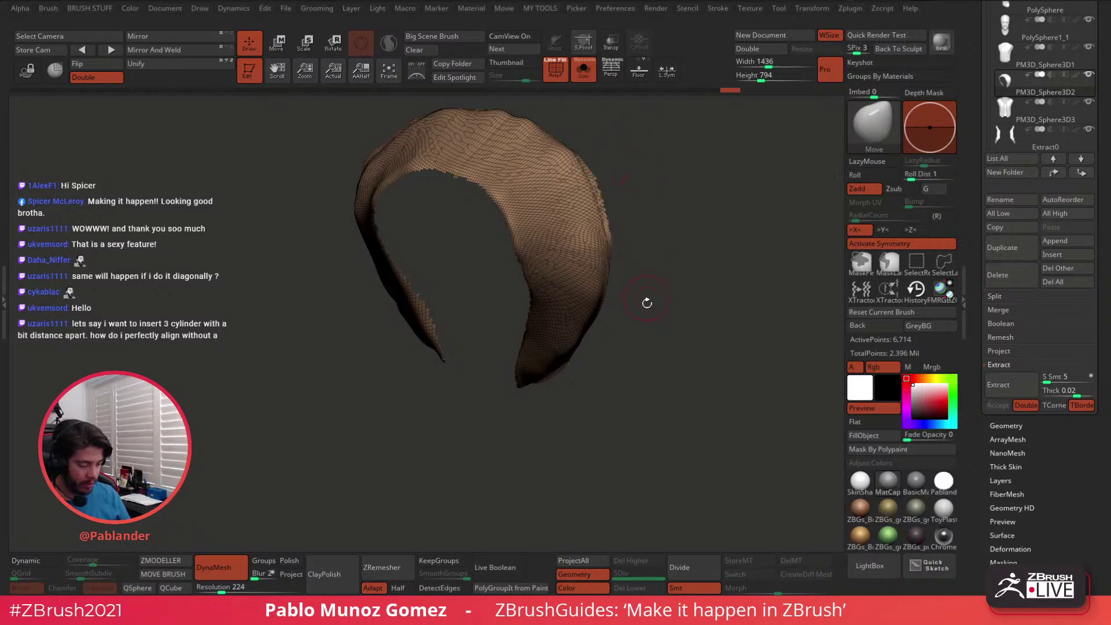
mouse_move(647, 303)
left_mouse_down()
mouse_move(677, 193)
mouse_move(673, 249)
left_mouse_up()
key("2")
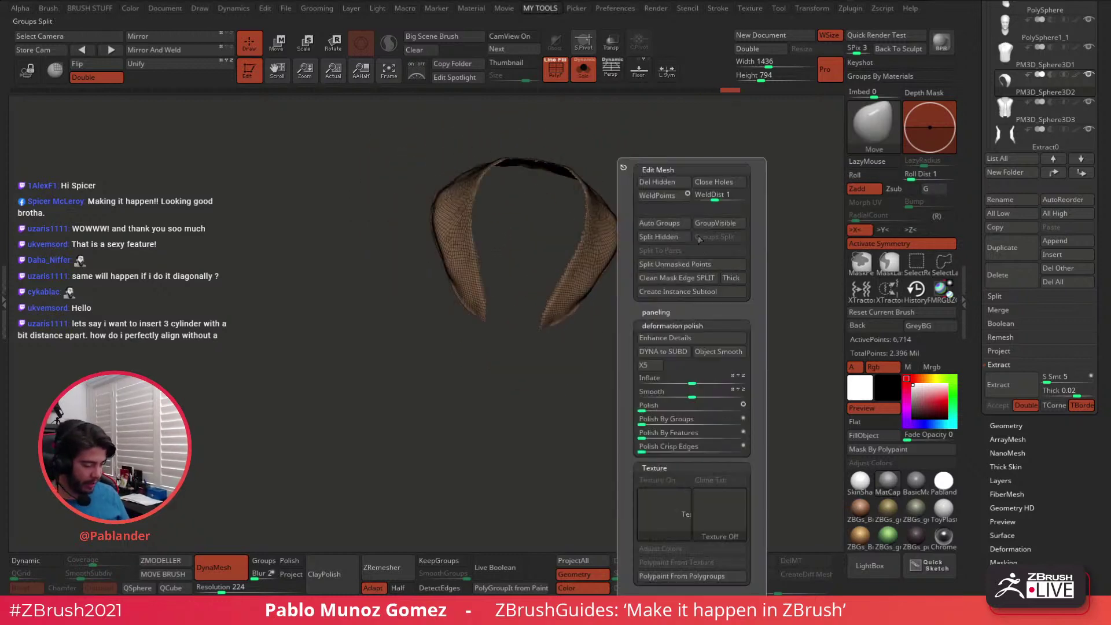
left_click(662, 183)
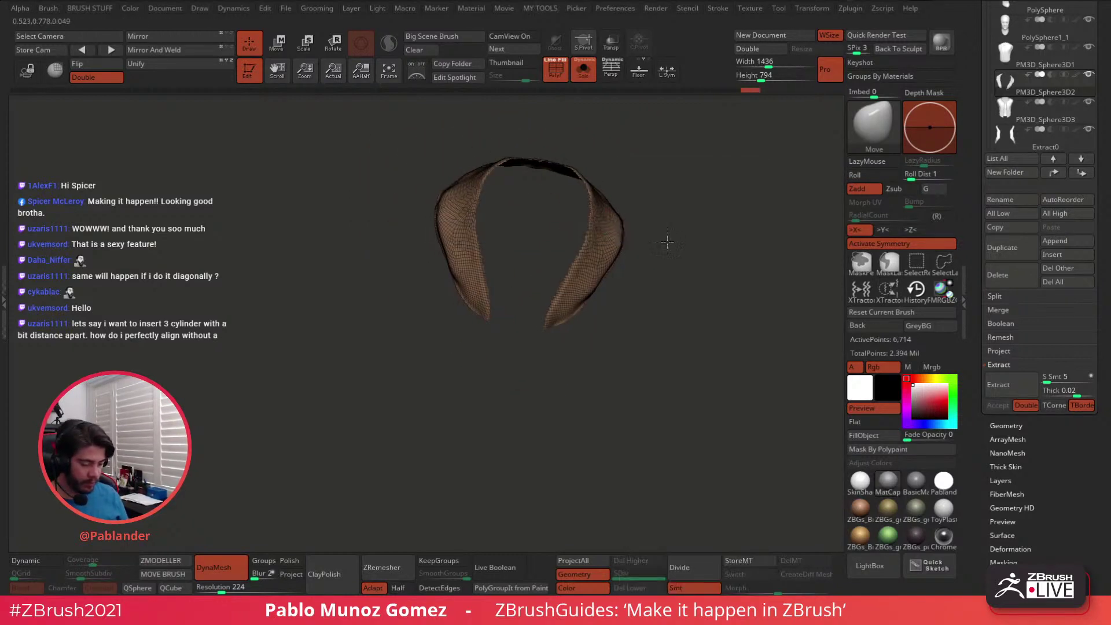
Even out the borders of the trimmed collar with Polish By Groups
left_click_drag(696, 212, 665, 242, "alt")
key("2")
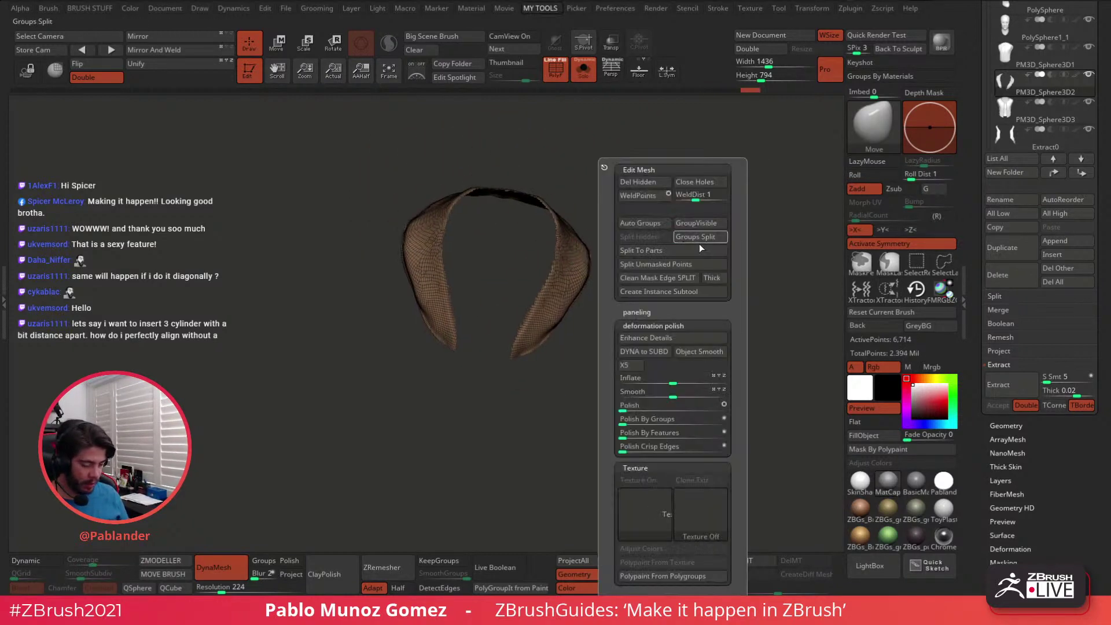
left_click(716, 418)
key("f")
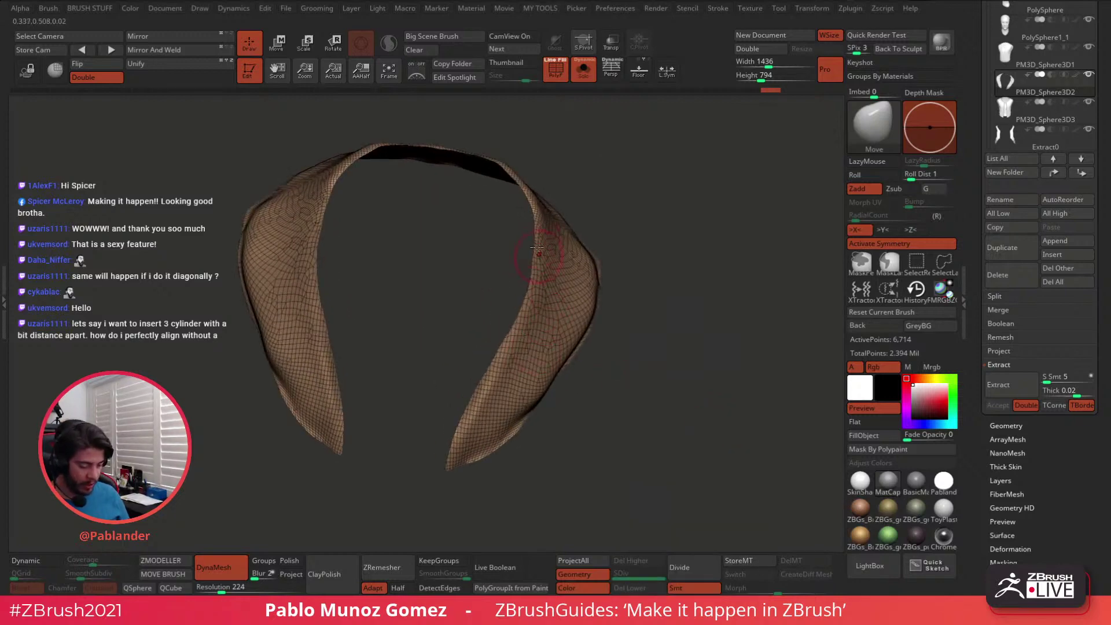
Remesh the trimmed collar twice with ZRemesher using Half to lower its polygon density
left_click_drag(662, 335, 520, 426)
left_click_drag(570, 399, 492, 443)
left_click(402, 588)
left_click(382, 567)
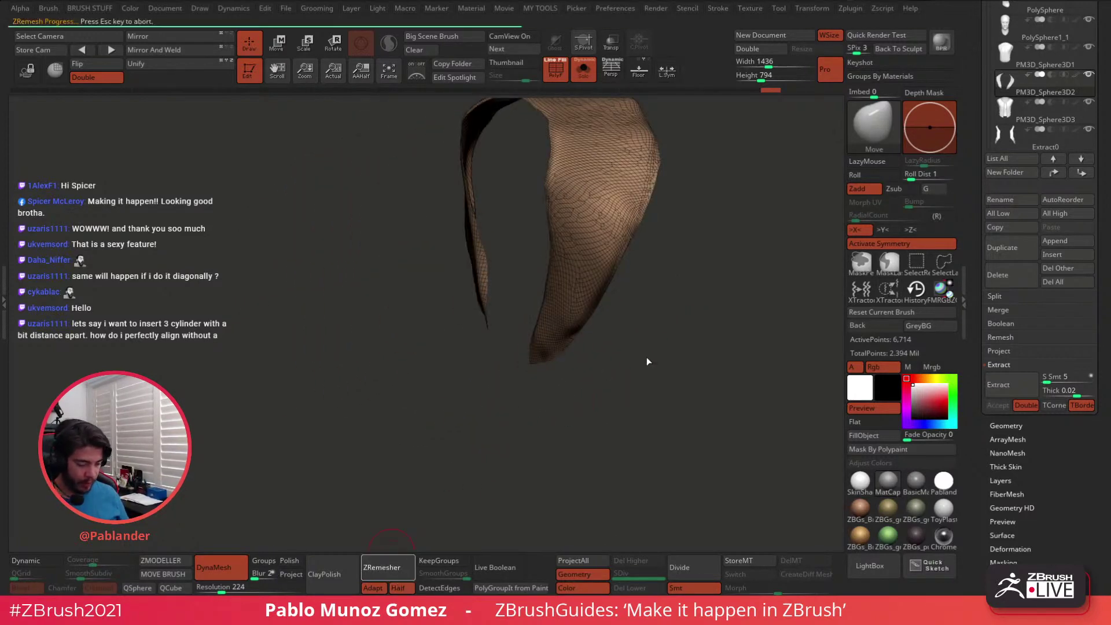
left_click_drag(439, 483, 495, 442)
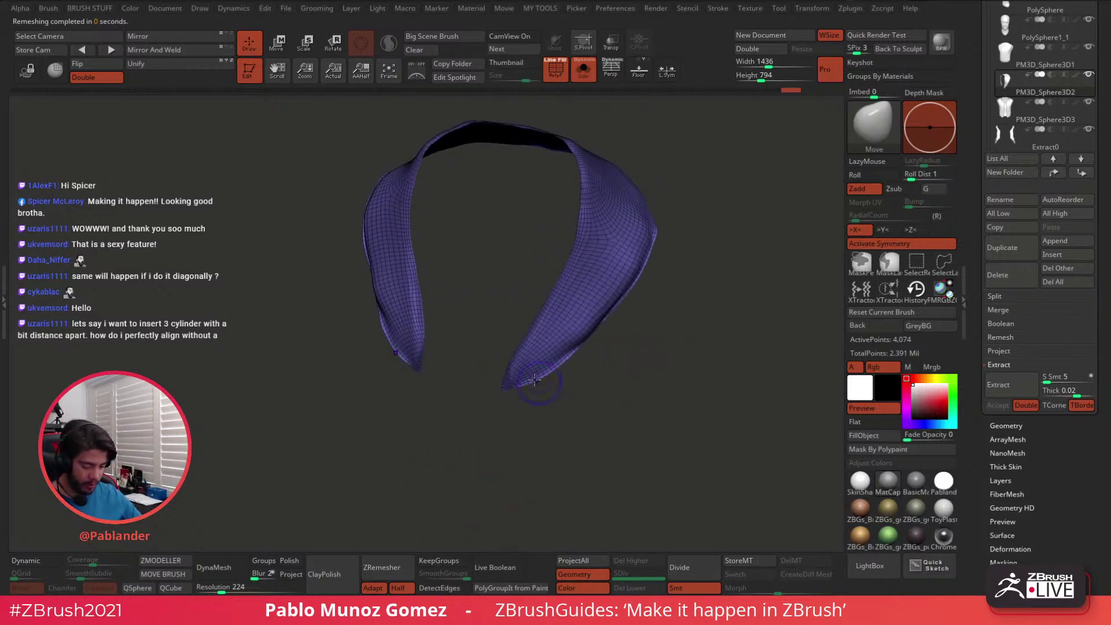
left_click(401, 567)
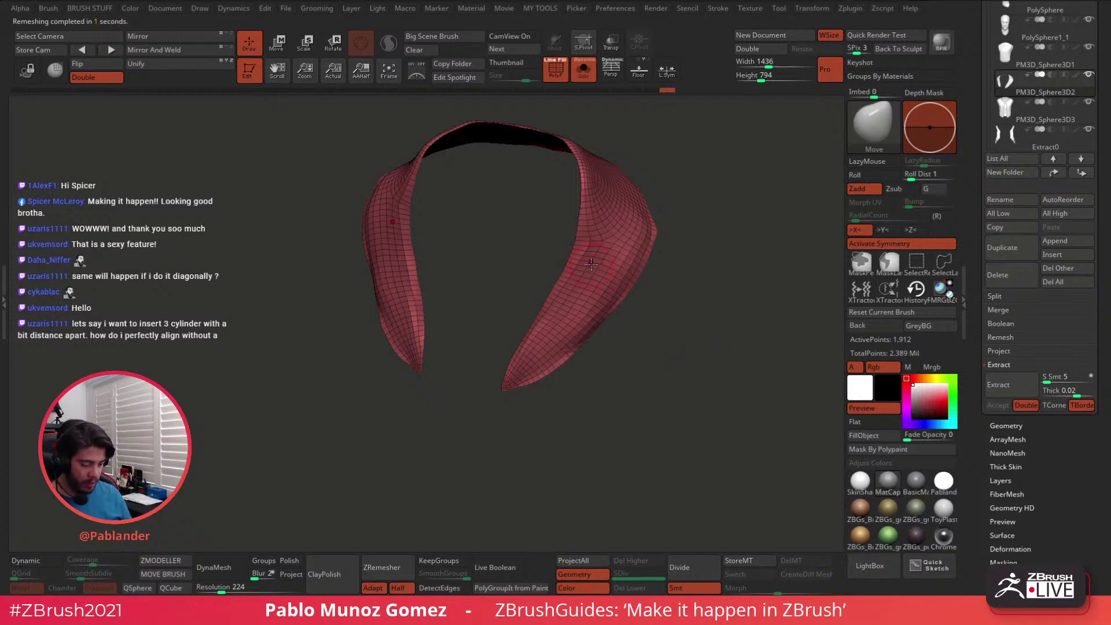
Smooth the collar along its inner edge and remesh it once more with ZRemesher at Half
left_click_drag(592, 248, 583, 151, "shift")
left_click_drag(730, 243, 686, 252)
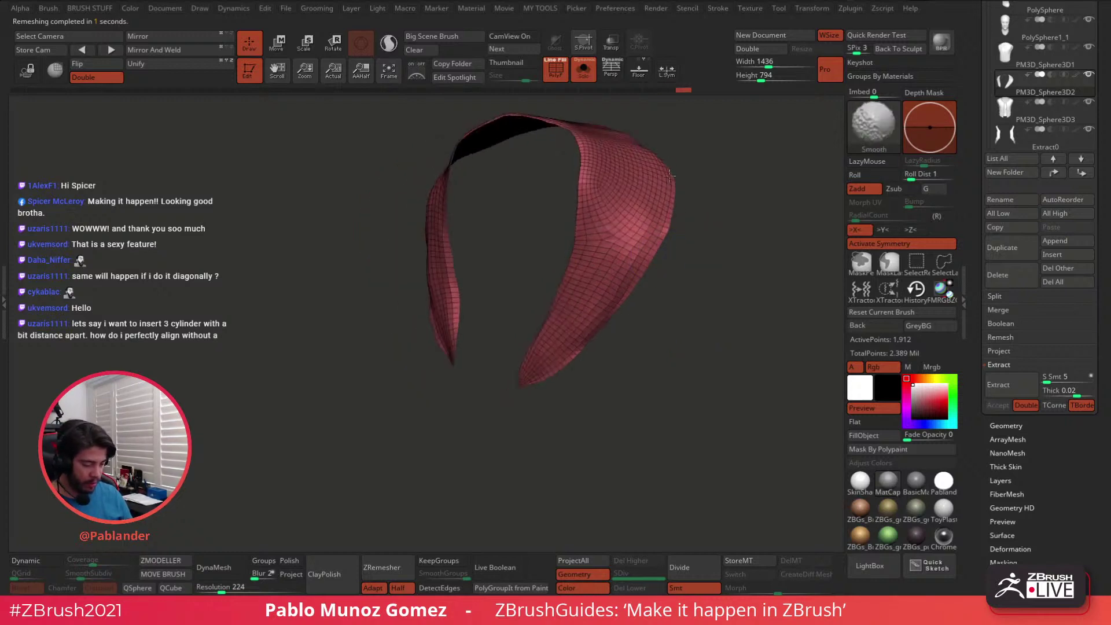
mouse_move(642, 324)
left_mouse_down()
mouse_move(662, 318)
mouse_move(627, 376)
left_mouse_up()
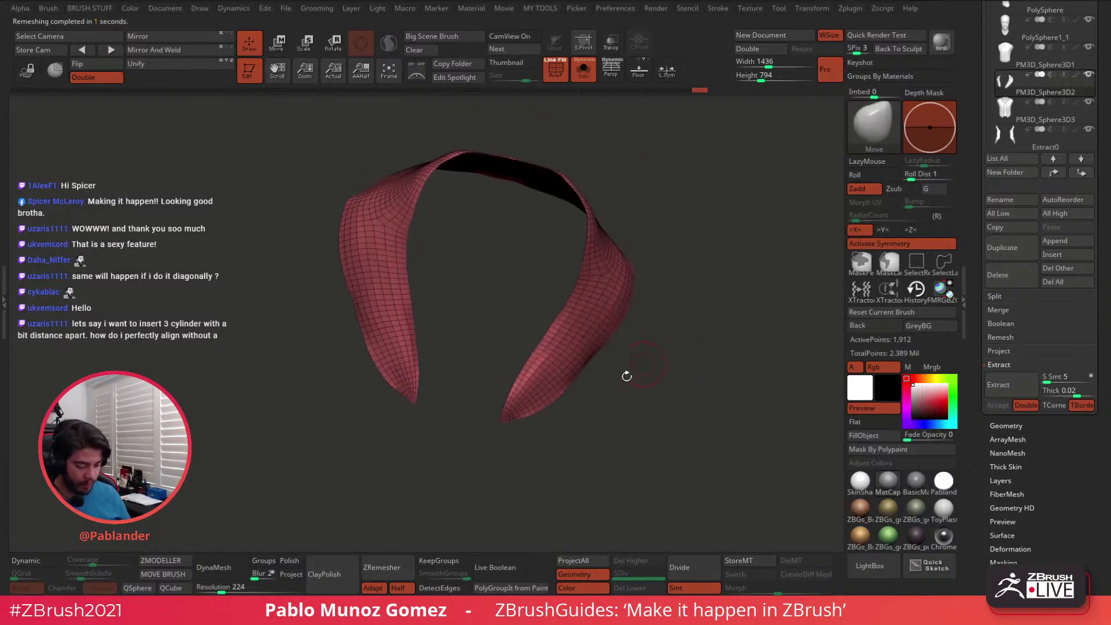
left_click(397, 561)
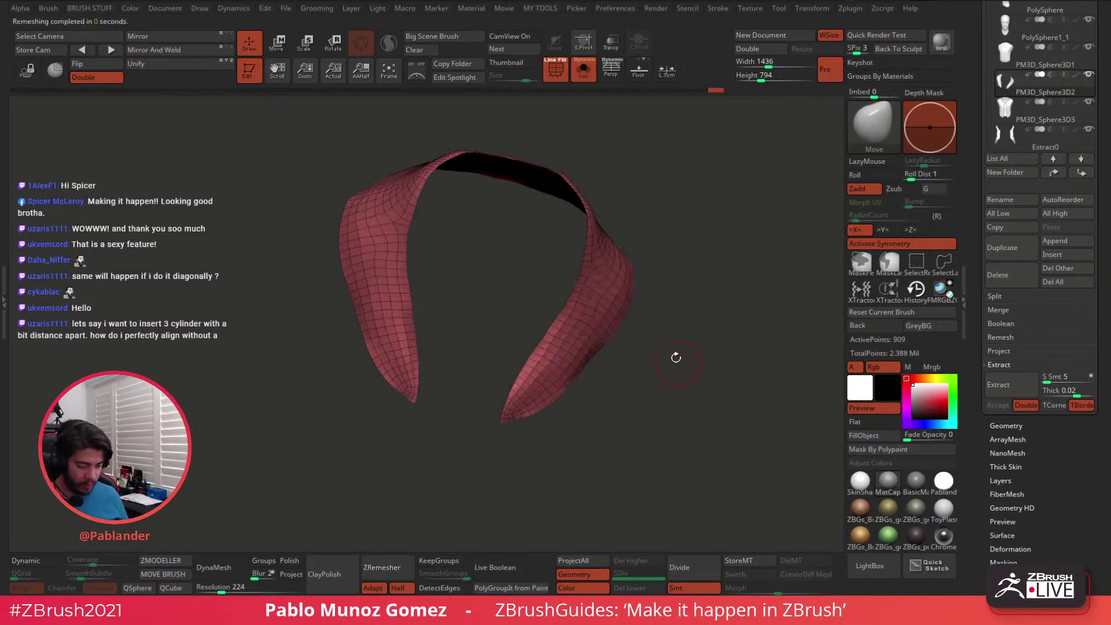
Smooth the upper inner edge of the lighter collar mesh and show the whole character again
key("shift")
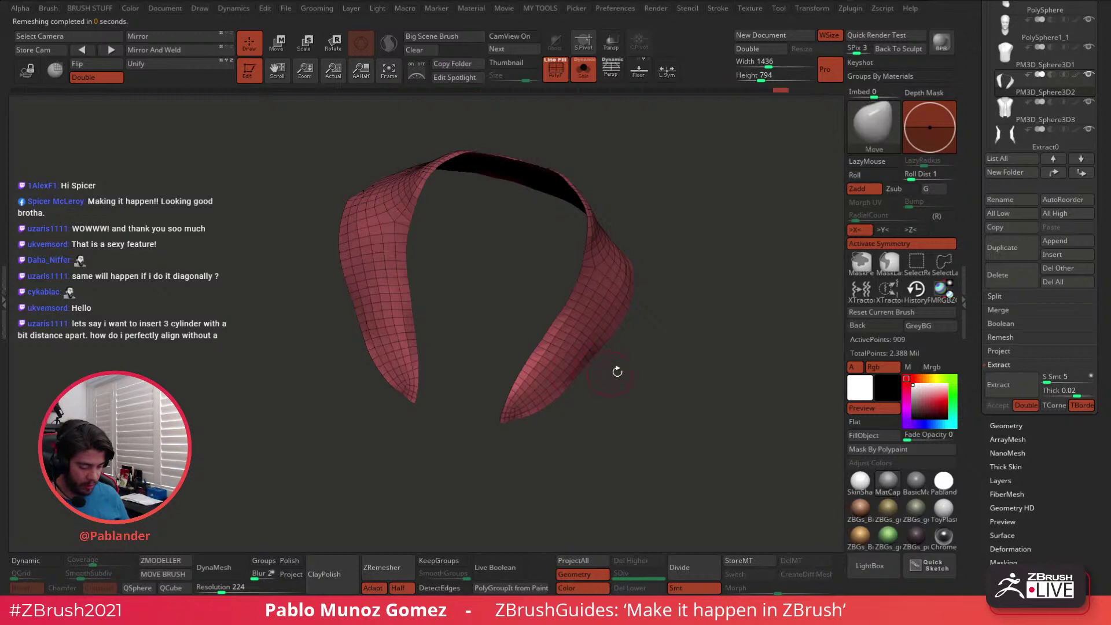
left_click_drag(615, 372, 600, 234)
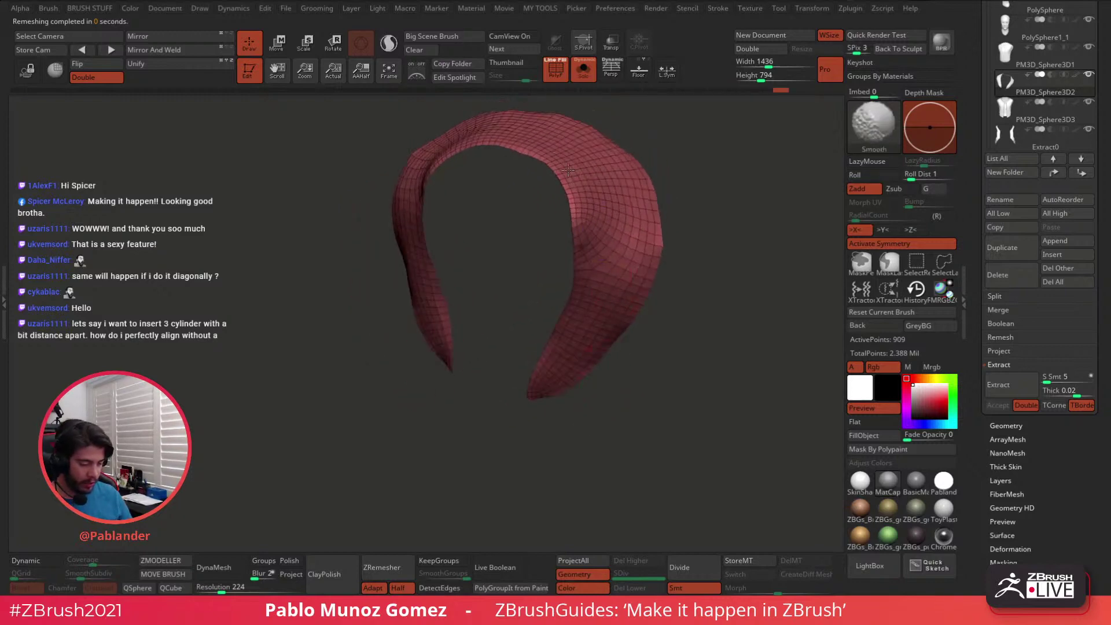
left_click_drag(568, 170, 573, 188, "shift")
left_click_drag(688, 366, 662, 200)
left_click(583, 70)
left_click_drag(682, 272, 684, 242, "shift")
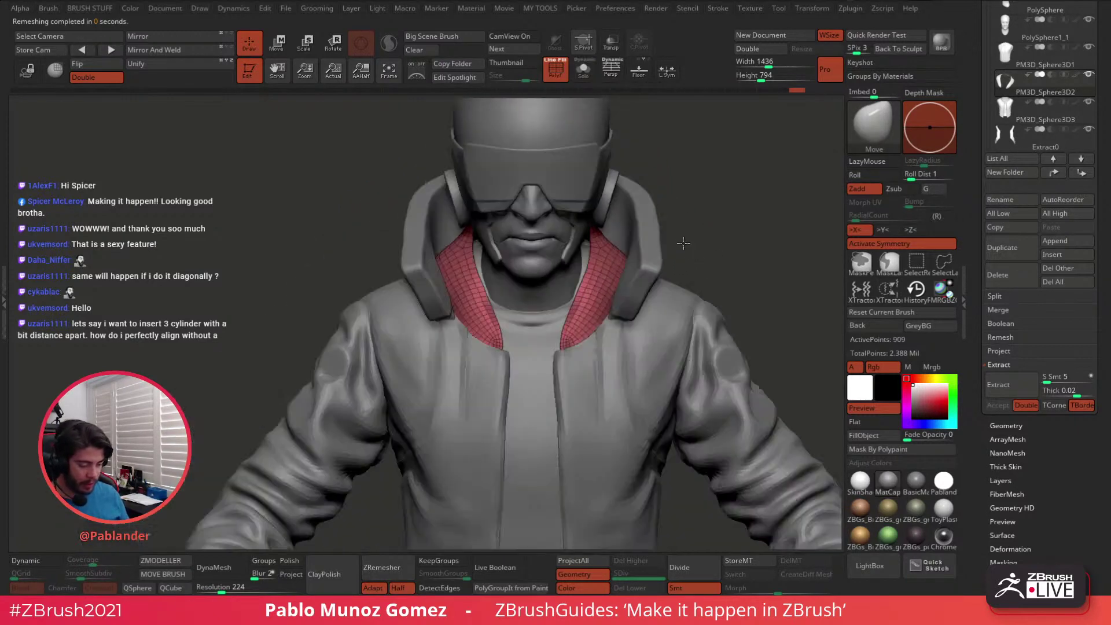
Adjust the Draw Size and pull the inner collar's flaps with the Move brush to meet the jacket's front opening
mouse_move(681, 331)
right_mouse_down()
mouse_move(625, 357)
mouse_move(602, 335)
right_mouse_up()
right_click(625, 358)
key("space")
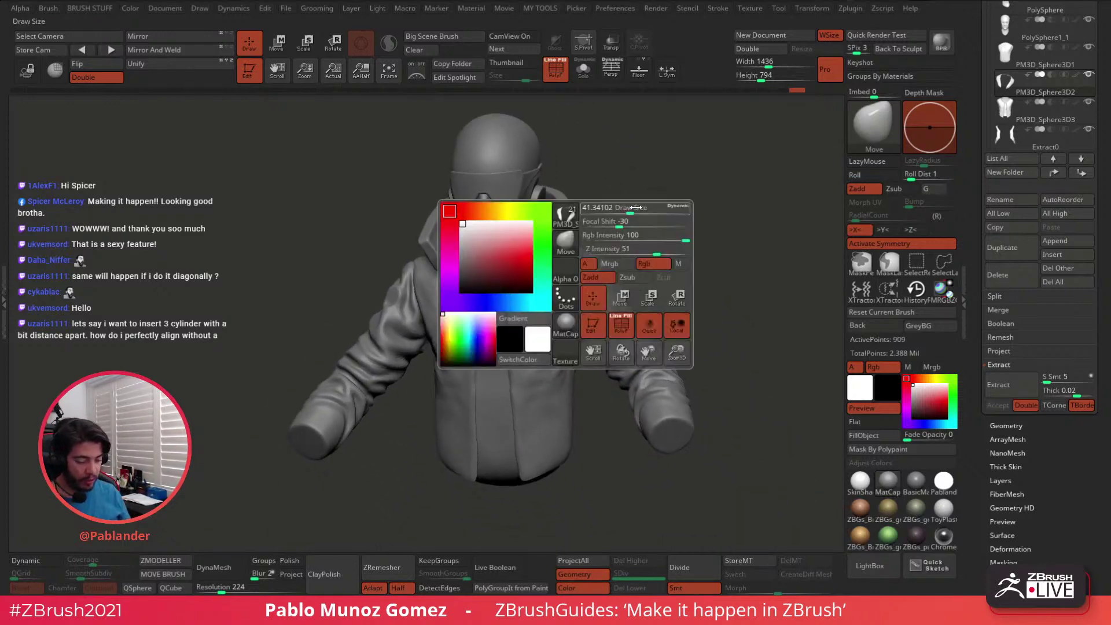
left_click_drag(605, 211, 612, 210)
right_click_drag(612, 211, 627, 204, "ctrl")
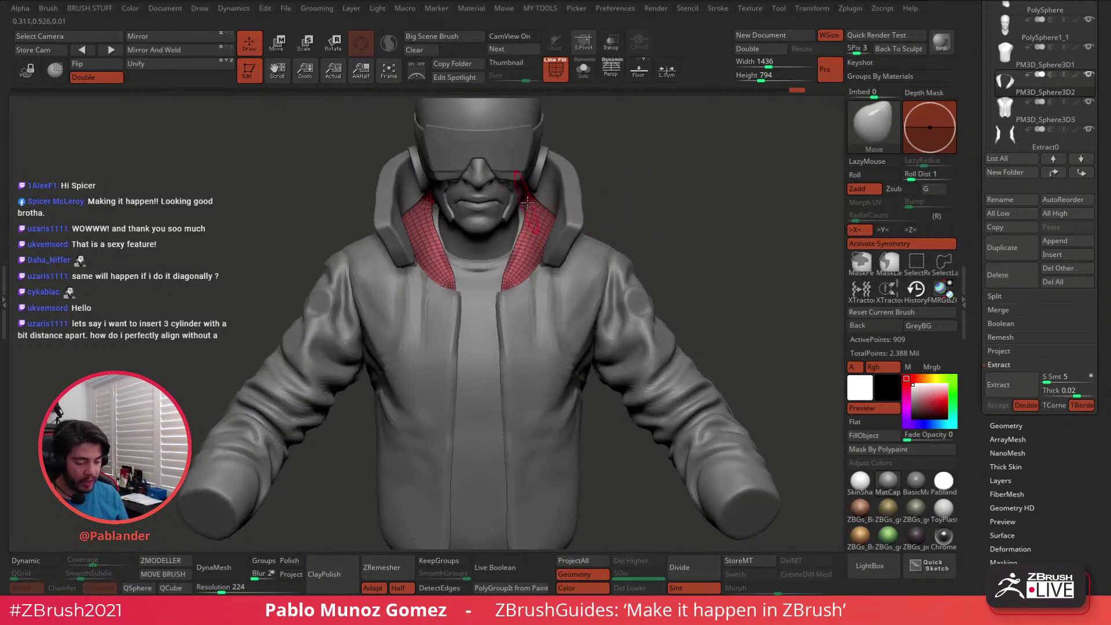
left_click_drag(527, 213, 498, 292)
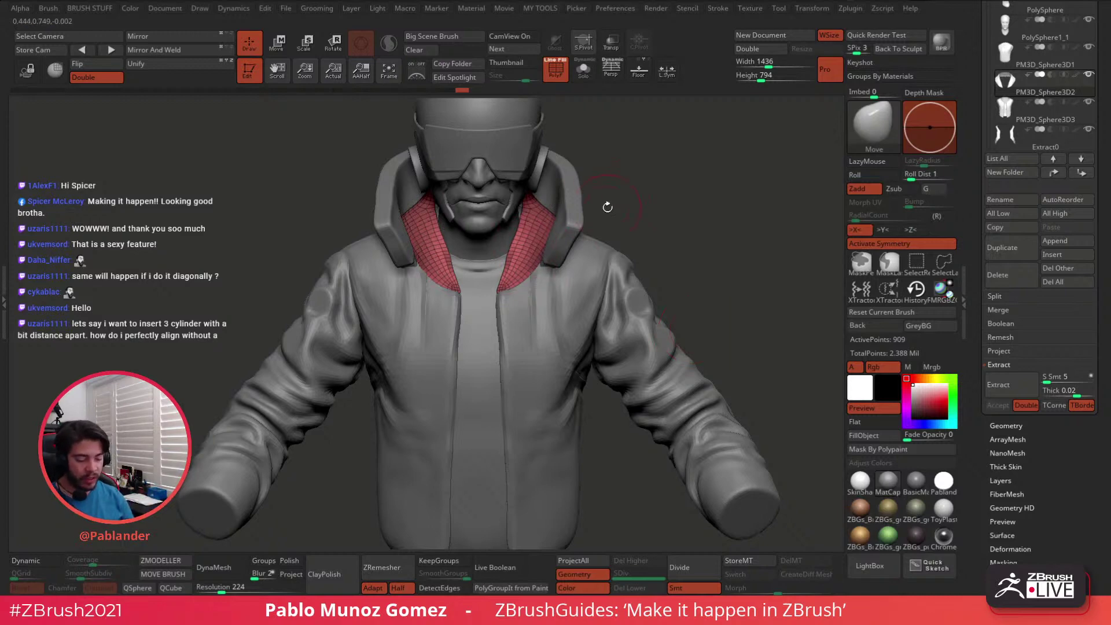
left_click_drag(607, 207, 670, 218)
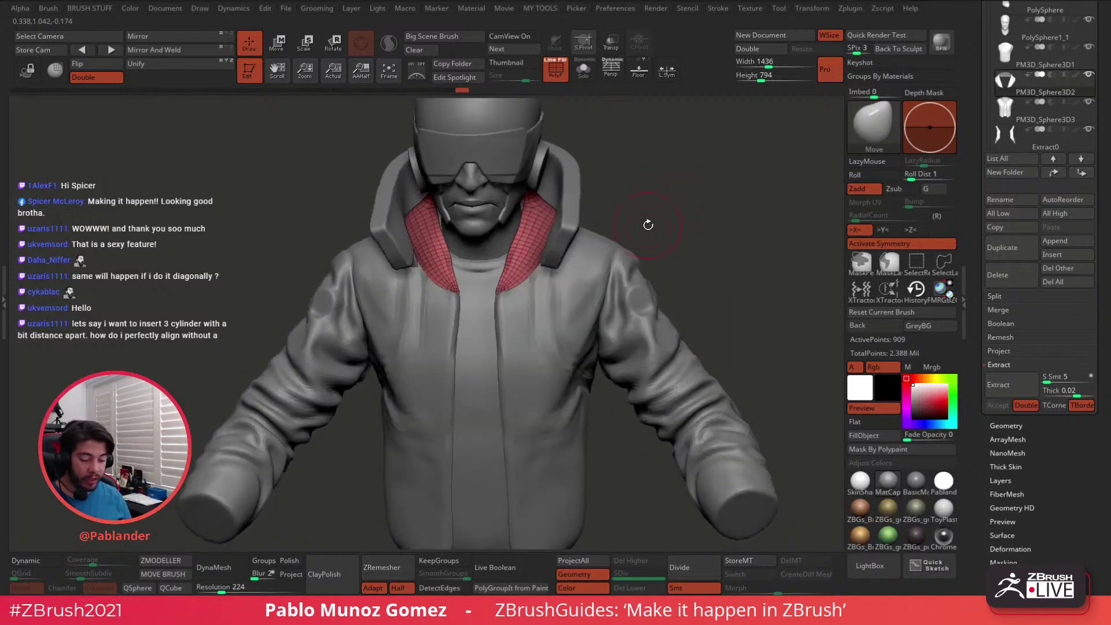
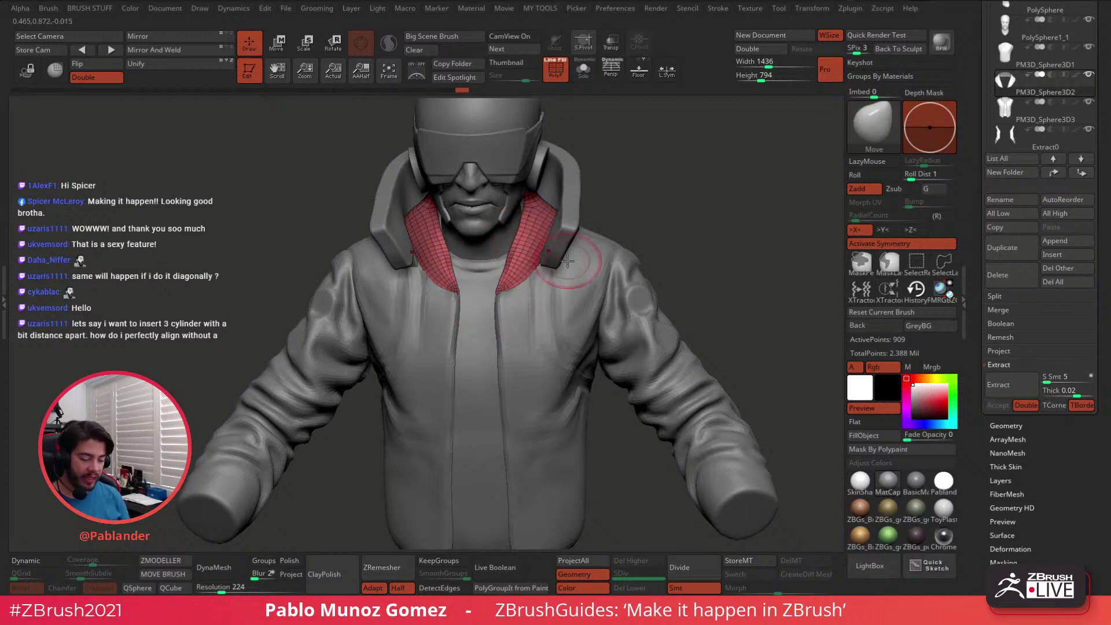
Refine the outer side and lower tips of the inner collar with the Move brush
right_click_drag(552, 249, 543, 273)
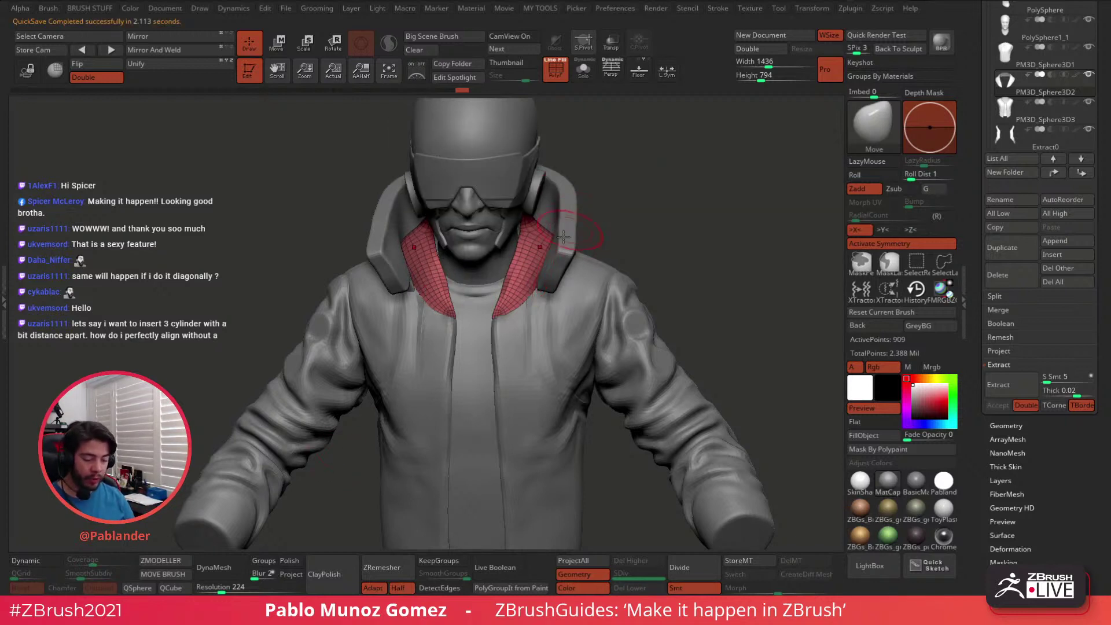
left_click_drag(539, 247, 490, 310, "ctrl")
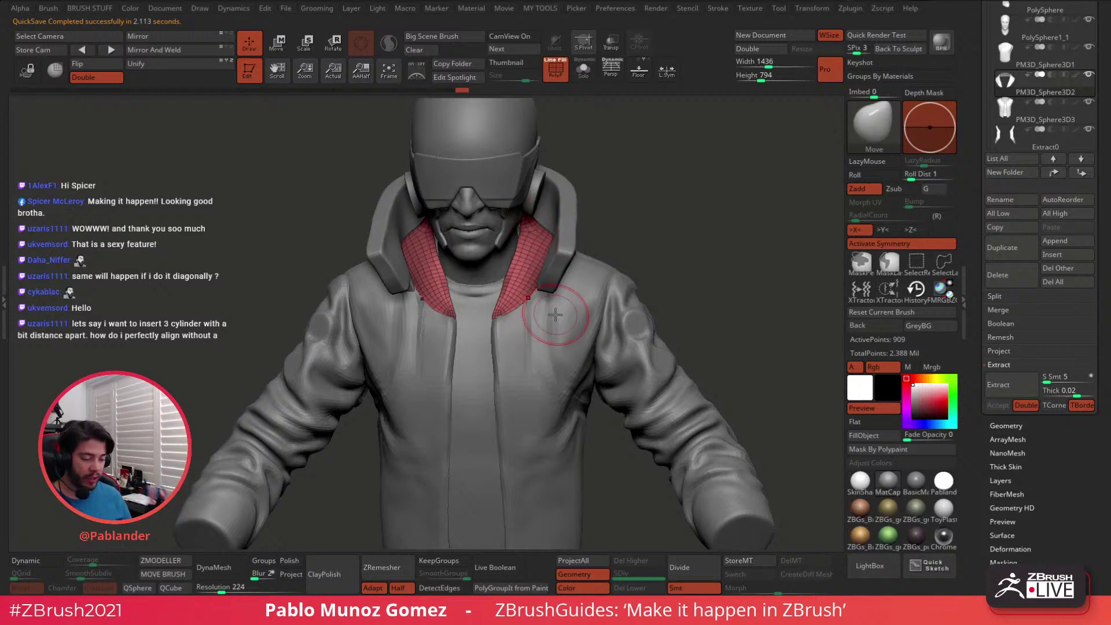
left_click_drag(647, 233, 636, 237)
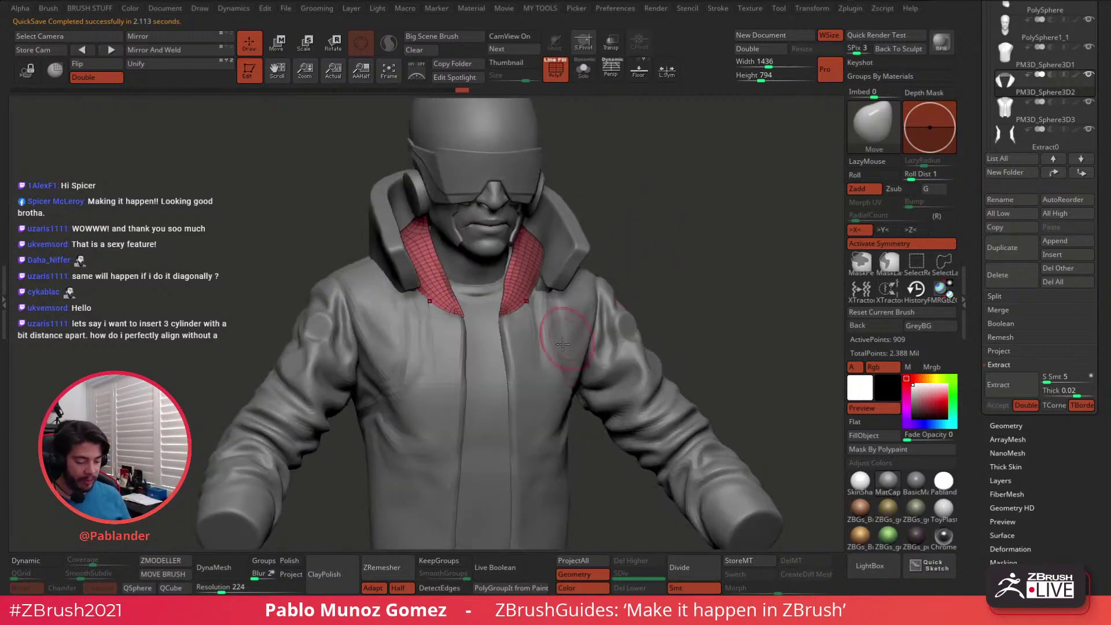
left_click_drag(645, 283, 595, 309)
right_click_drag(596, 309, 637, 306)
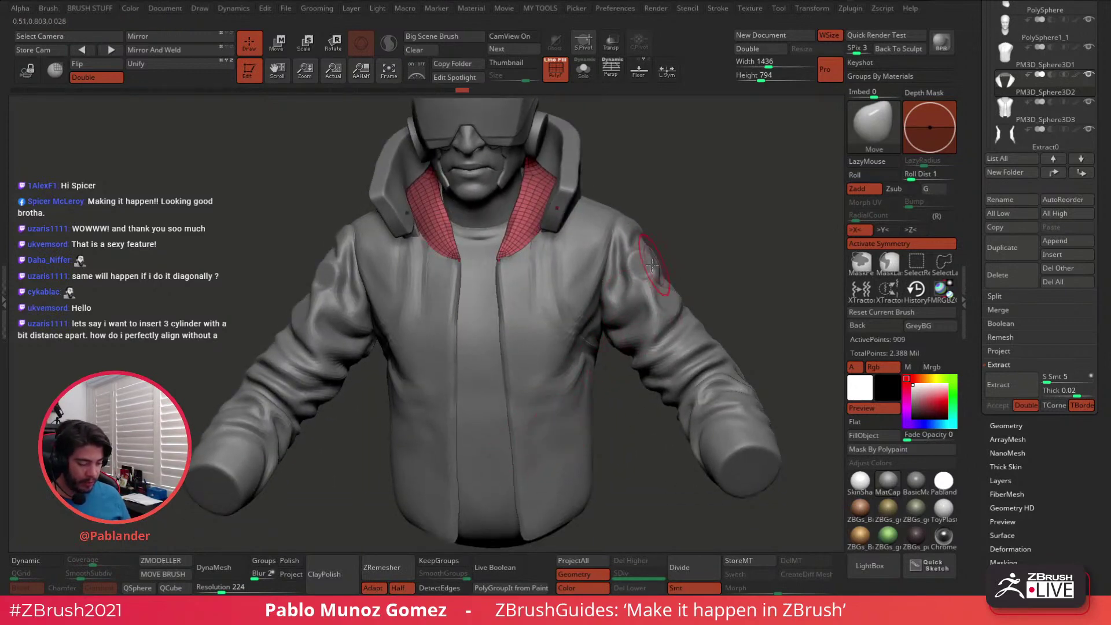
Select the jacket body subtool PM3D_Sphere3D3 and bring its front into view
left_click(593, 241, "alt")
left_click_drag(606, 420, 596, 377, "alt")
left_click_drag(596, 378, 670, 359)
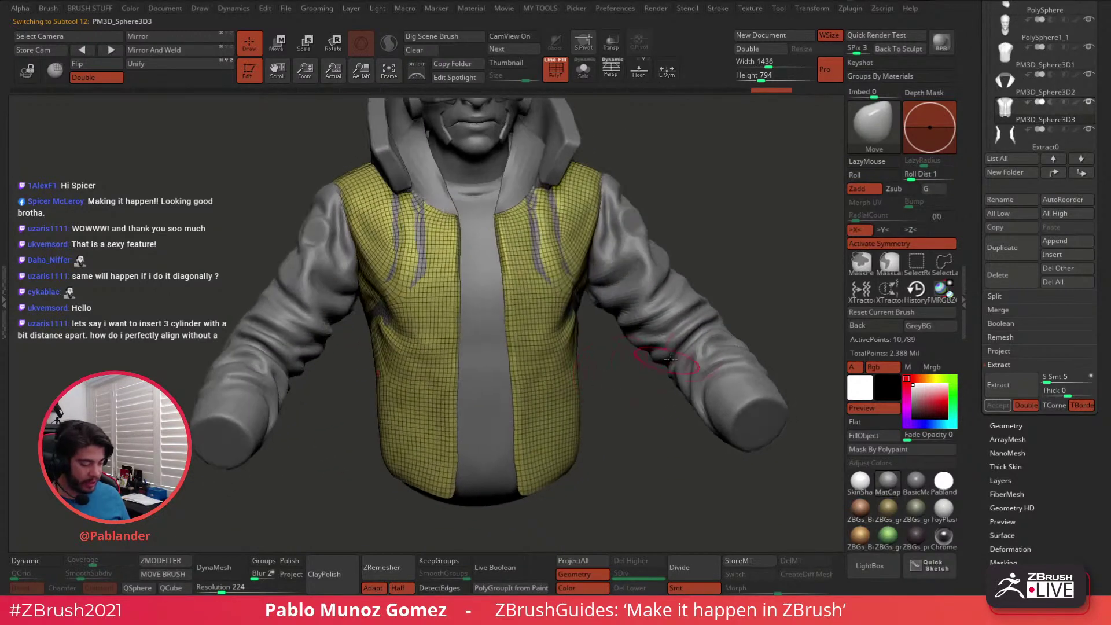
Turn on Dynamic Subdivision for the jacket body and hide its wireframe
left_click_drag(974, 374, 974, 219)
left_click(1006, 272)
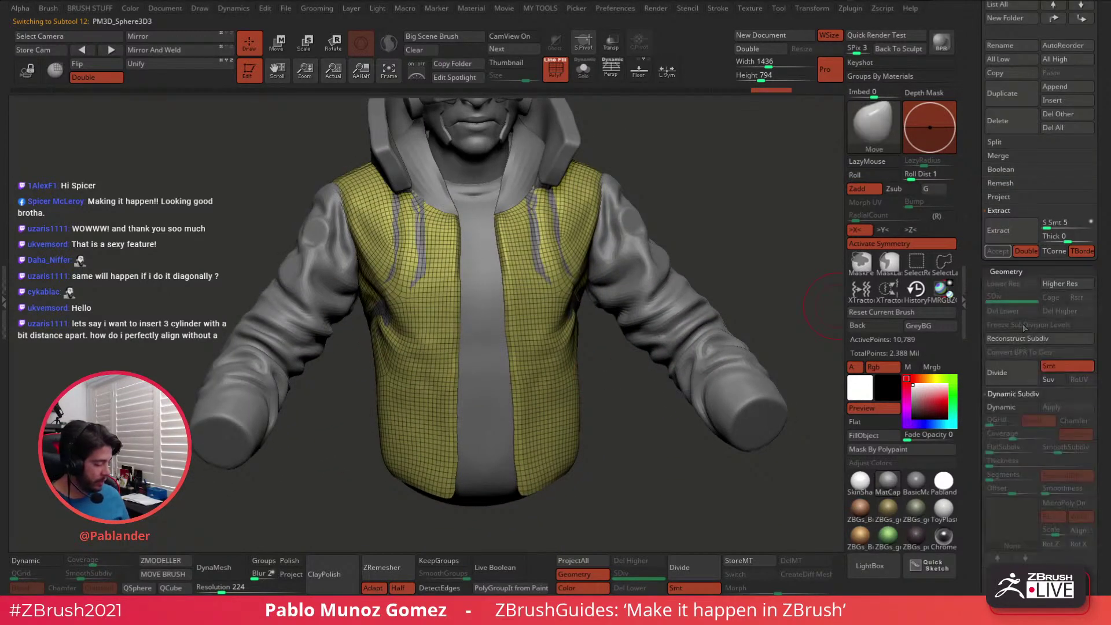
left_click_drag(976, 399, 976, 286)
left_click(1025, 294)
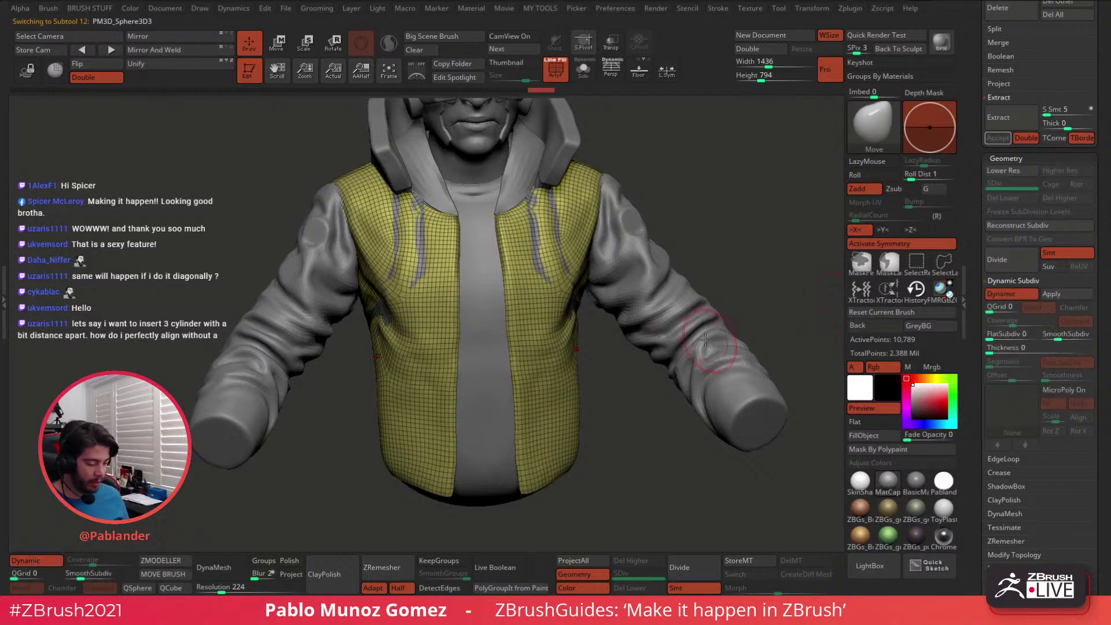
left_click(557, 75)
left_click_drag(624, 145, 606, 179, "alt")
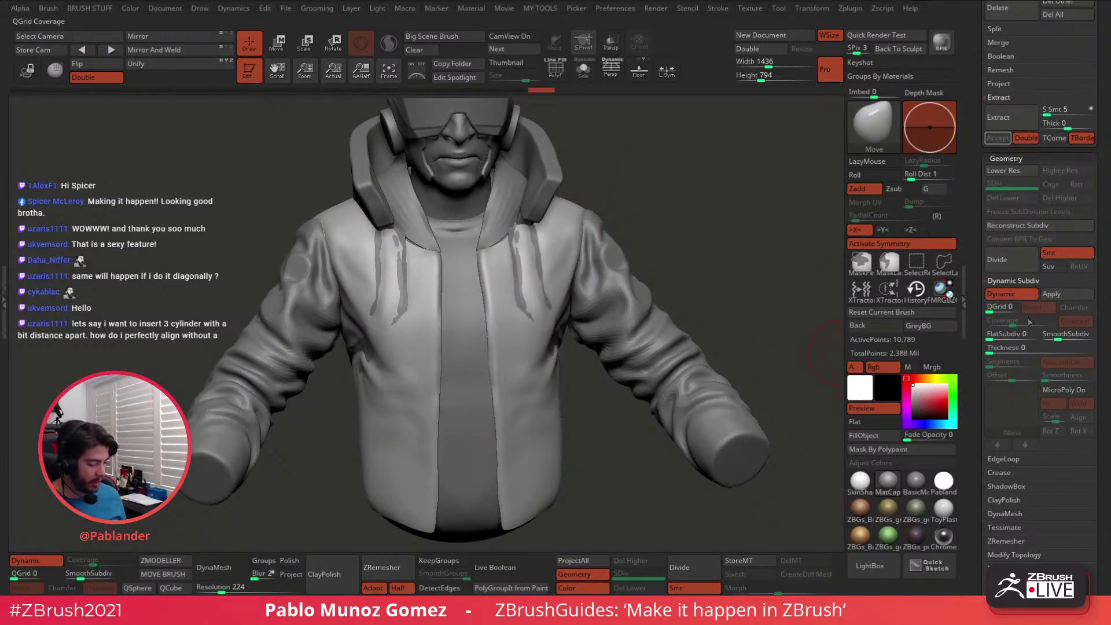
Isolate the jacket body and raise its Dynamic Subdiv thickness to about 0.016
left_click_drag(991, 350, 996, 350)
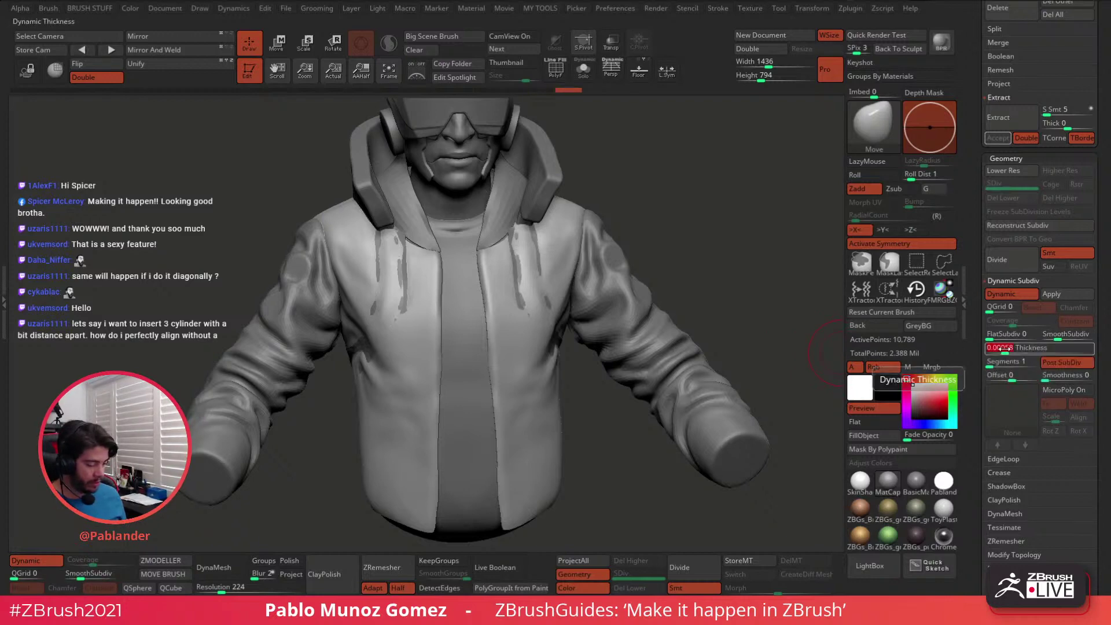
left_click(583, 70)
left_click_drag(564, 267, 781, 357)
left_click_drag(1006, 349, 1021, 347)
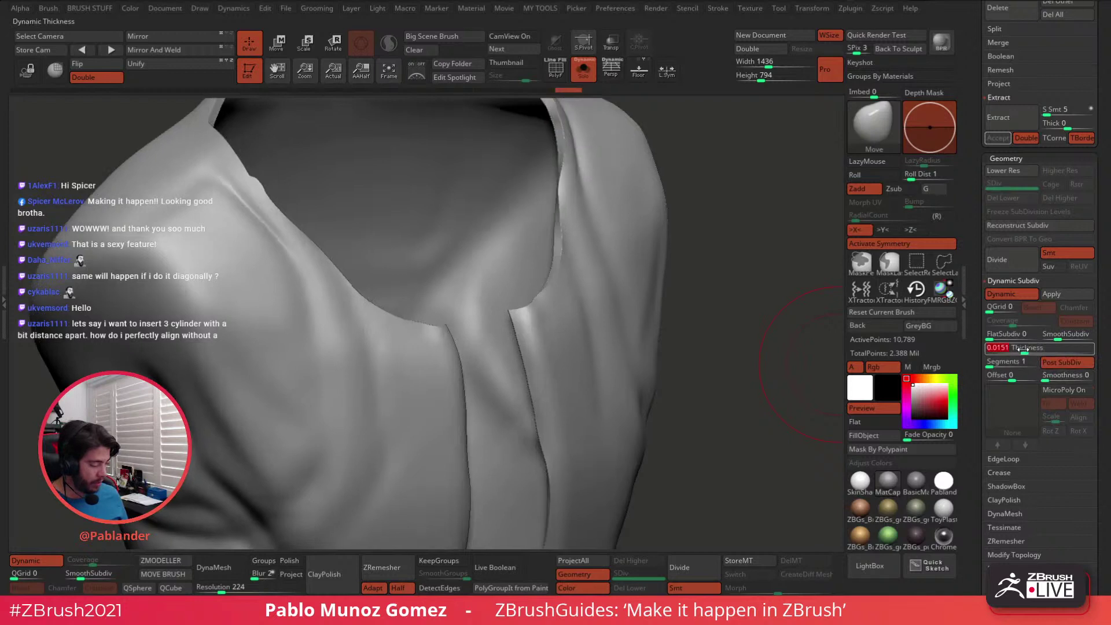
left_click_drag(744, 407, 773, 387, "alt")
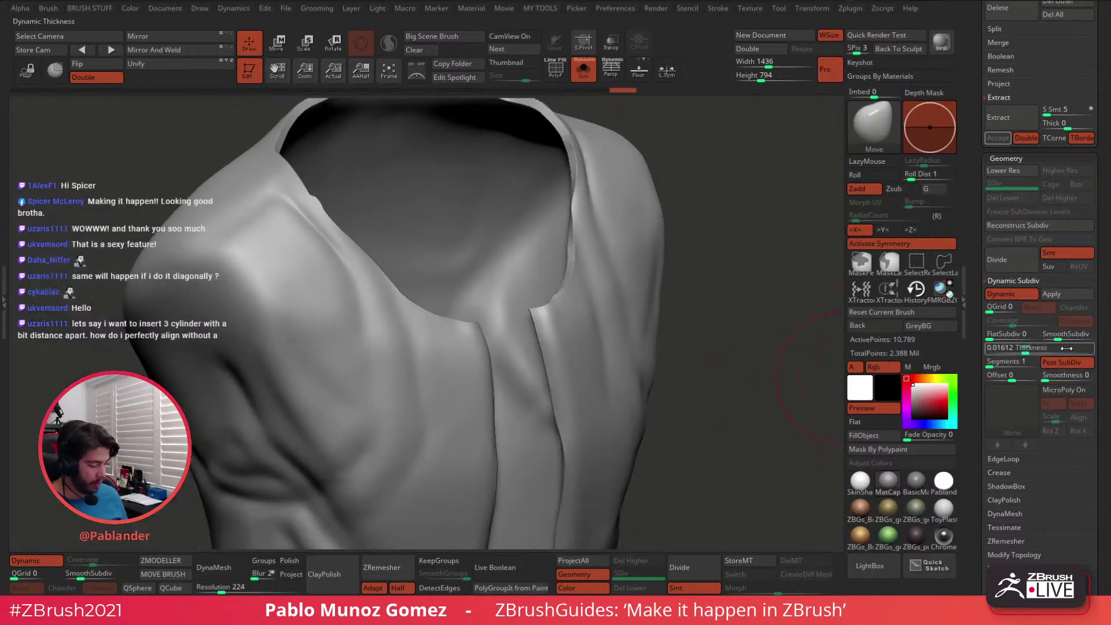
Set the jacket's dynamic thickness to 0.0183 and smoothness to 42 with Post SubDiv off, and show the whole character again
left_click_drag(1065, 375, 1026, 351)
left_click(1067, 362)
mouse_move(758, 399)
left_mouse_down()
mouse_move(717, 384)
mouse_move(715, 335)
mouse_move(657, 329)
mouse_move(622, 357)
mouse_move(645, 405)
mouse_move(649, 362)
mouse_move(687, 370)
left_mouse_up()
left_click(585, 73)
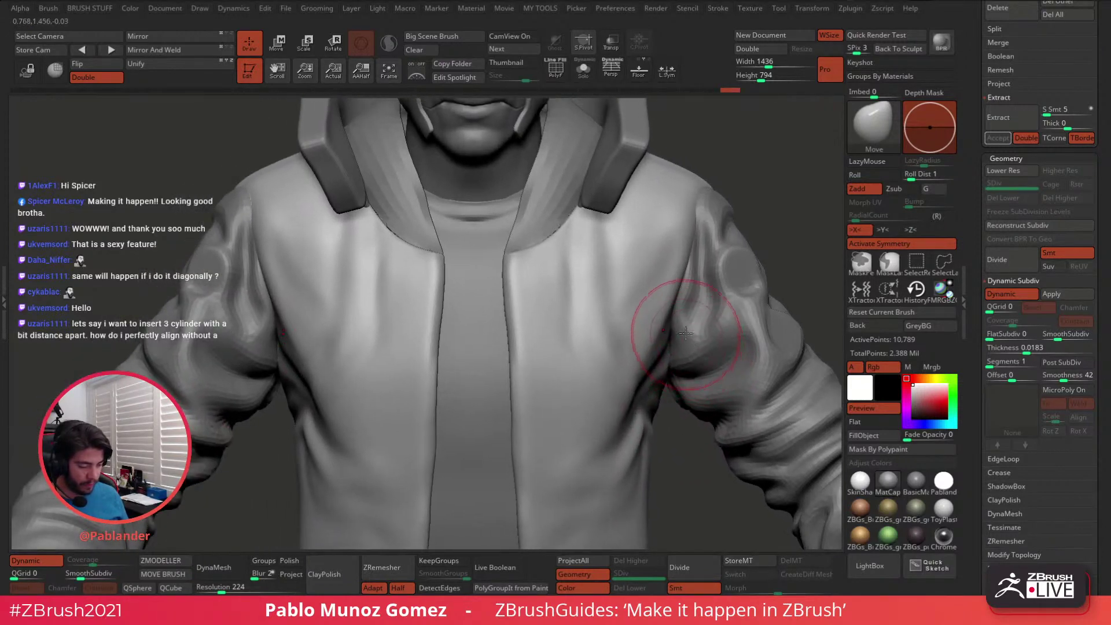
mouse_move(1009, 376)
left_mouse_down()
mouse_move(992, 377)
mouse_move(1013, 376)
left_mouse_up()
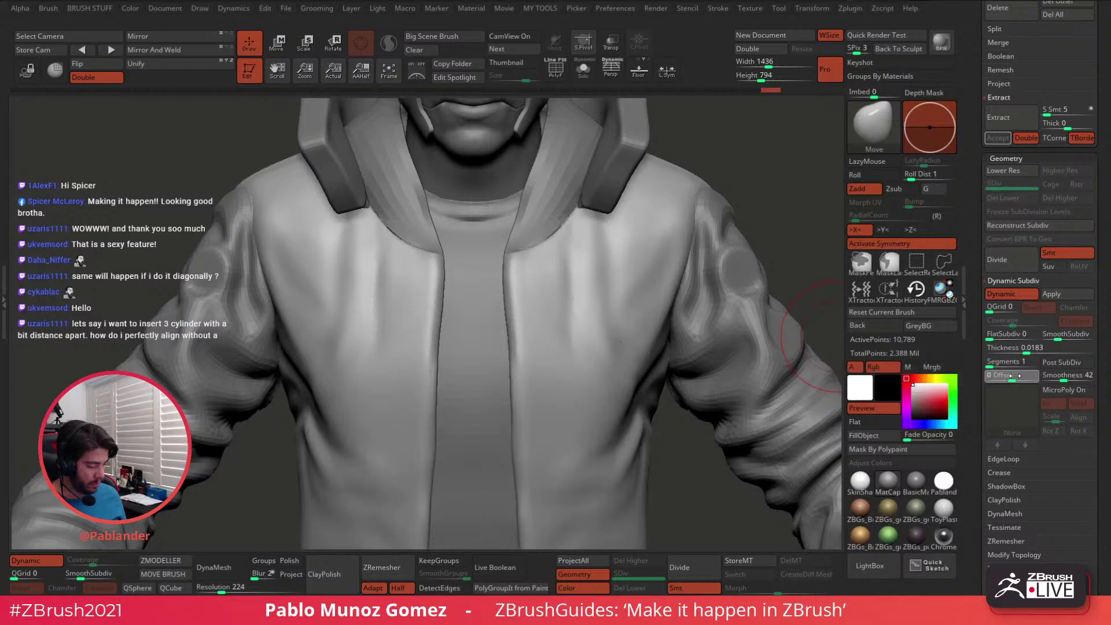
right_click_drag(746, 373, 677, 242, "alt")
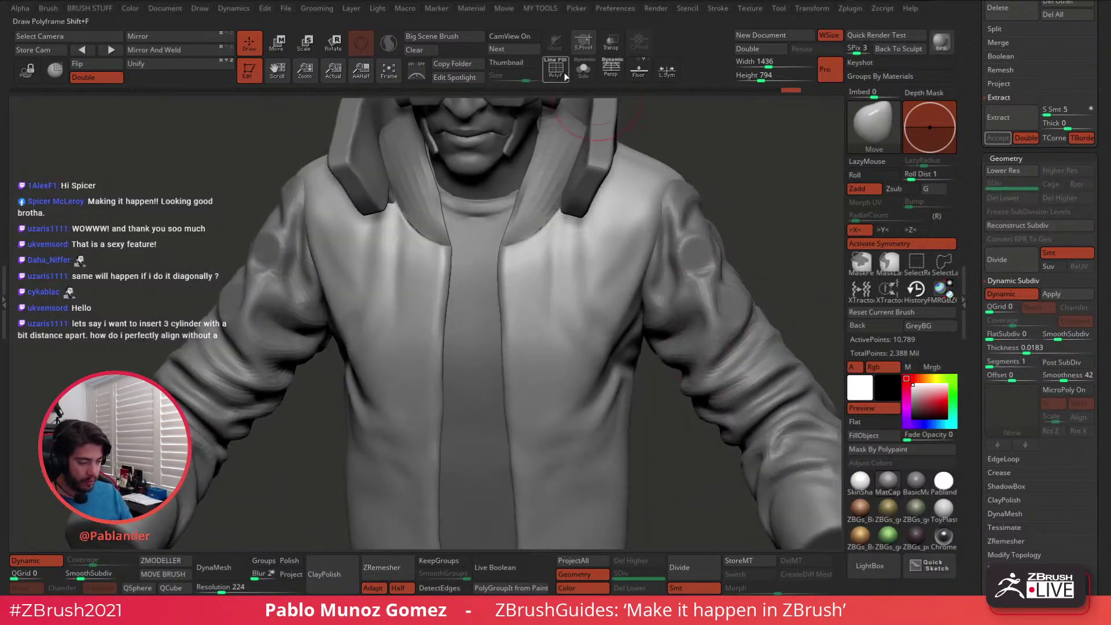
Show the jacket's wireframe and reshape its shoulder and armhole edges with the Move brush
key("shift+f")
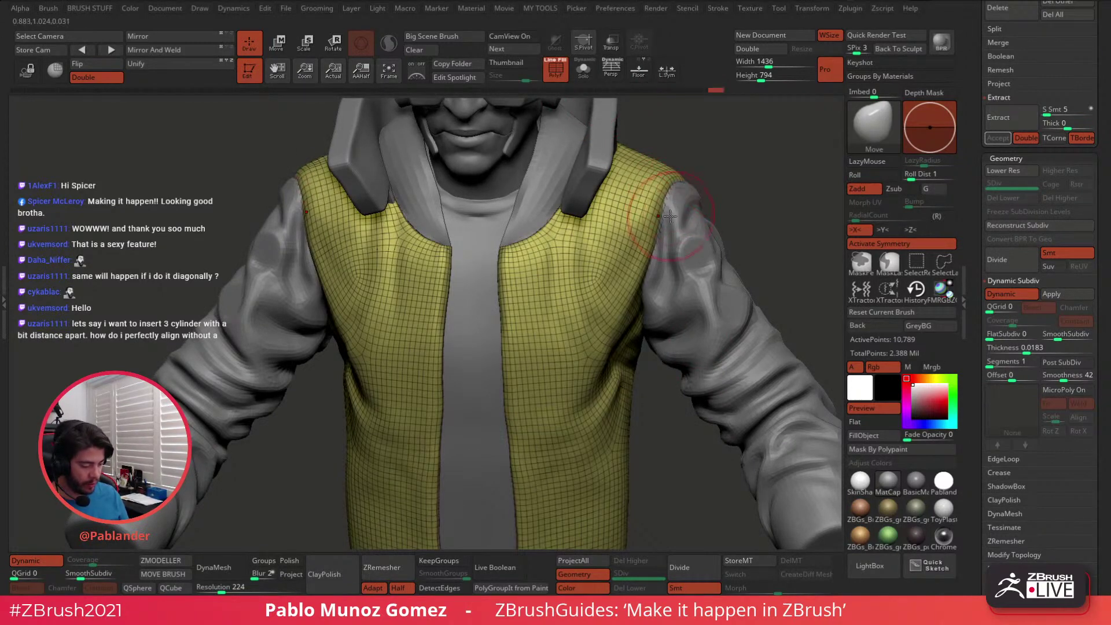
left_click_drag(662, 207, 659, 211)
right_click_drag(752, 249, 751, 196, "ctrl")
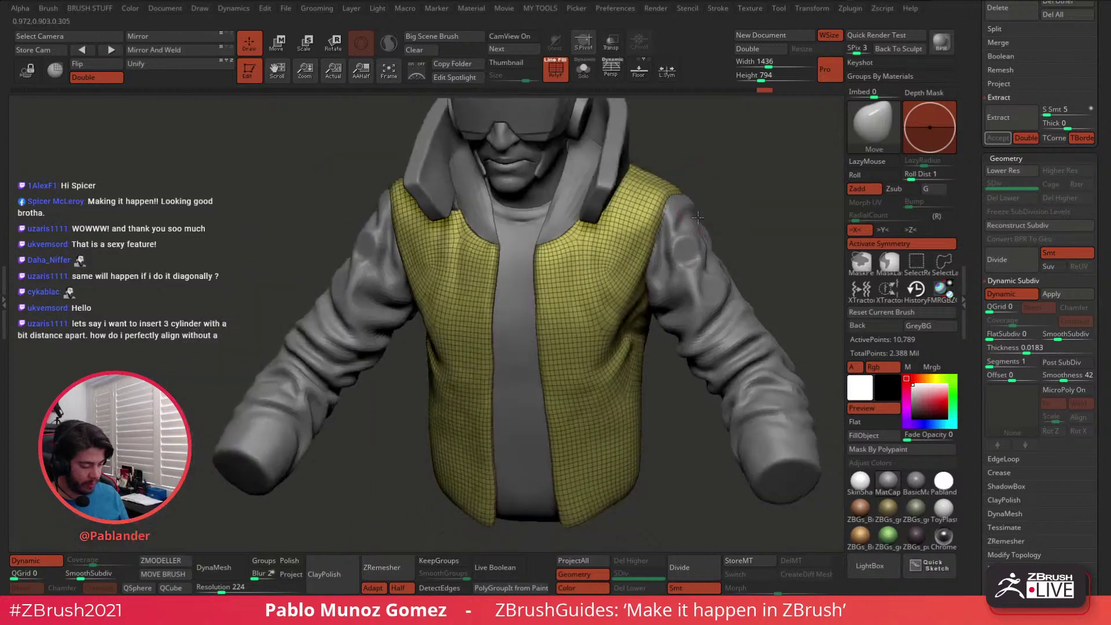
right_click_drag(810, 231, 703, 238)
left_click_drag(708, 200, 730, 199)
right_click_drag(654, 219, 699, 250)
left_click_drag(694, 259, 686, 262)
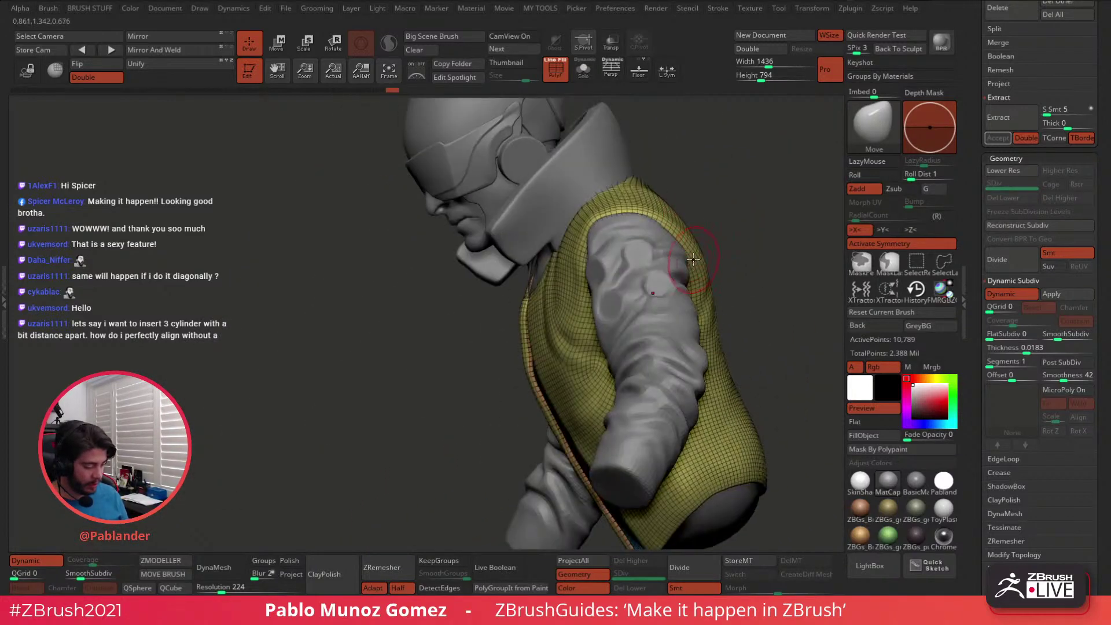
Enlarge the Move brush and adjust the jacket's front opening edge along the chest and belly in side profile
right_click_drag(631, 301, 716, 330)
right_click_drag(678, 505, 648, 351, "alt")
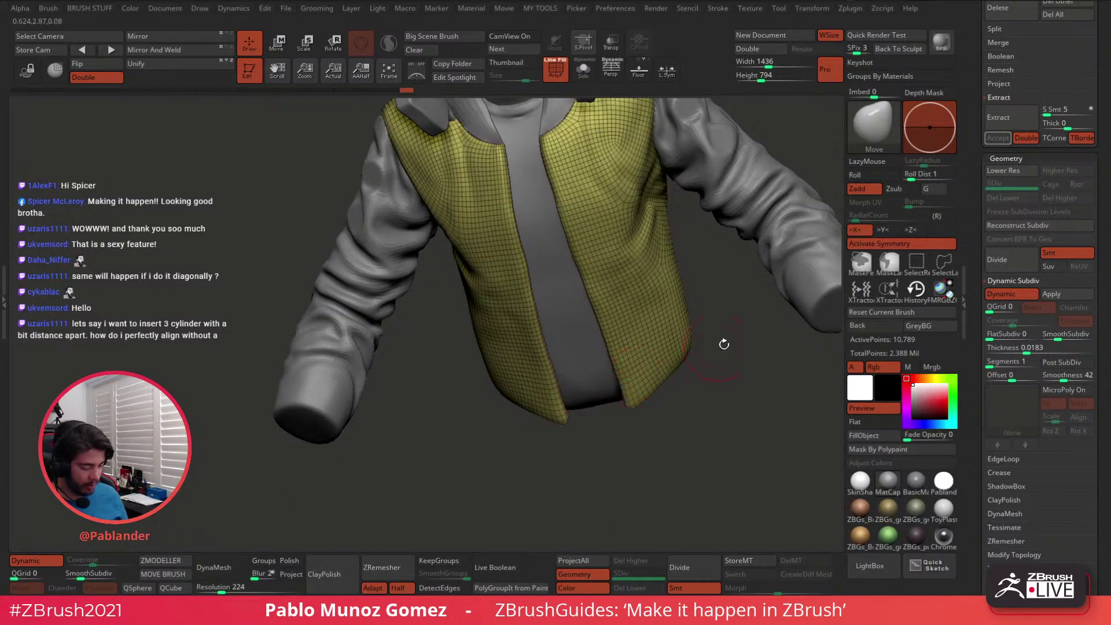
right_click_drag(773, 325, 642, 316)
mouse_move(607, 258)
right_mouse_down()
mouse_move(630, 272)
mouse_move(614, 273)
mouse_move(654, 279)
right_mouse_up()
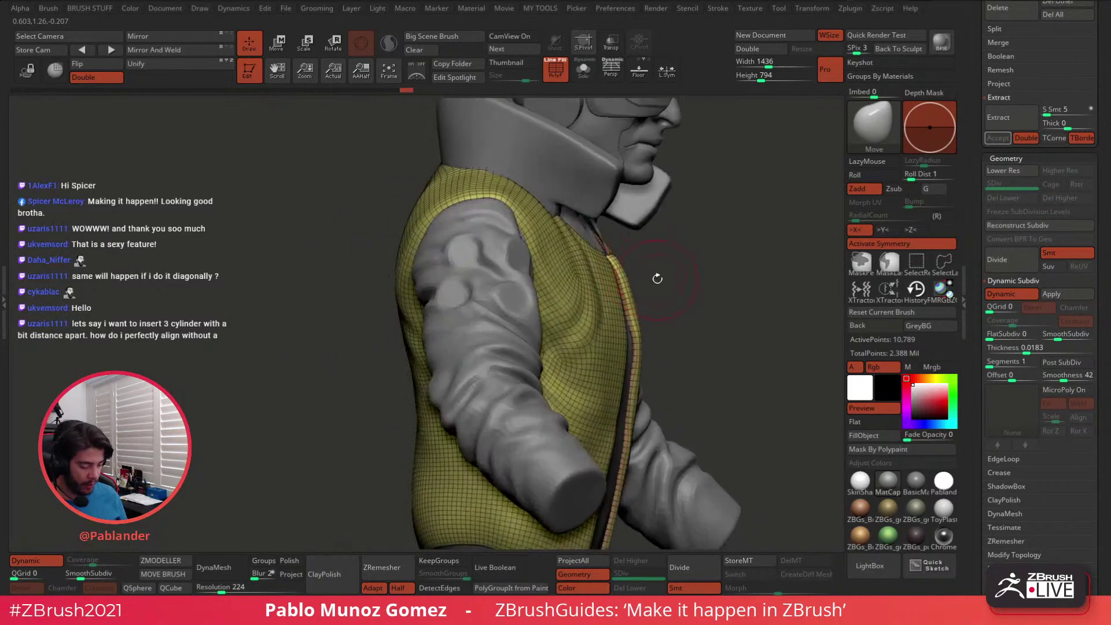
key("space")
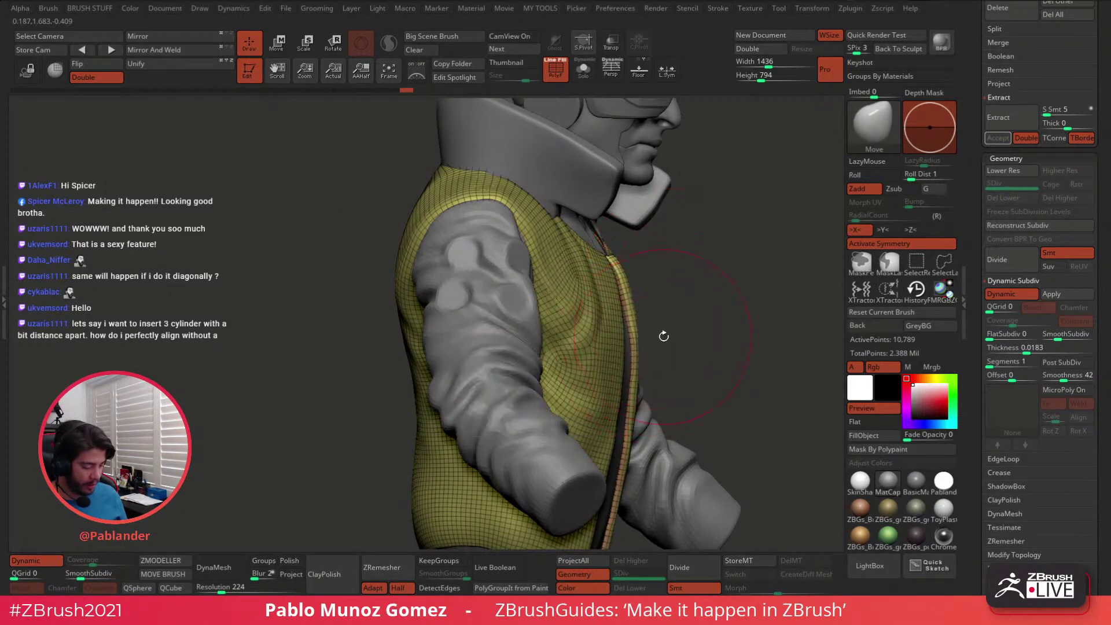
right_click_drag(663, 336, 657, 340)
key("space")
left_click_drag(657, 358, 643, 357)
left_click_drag(626, 314, 621, 294)
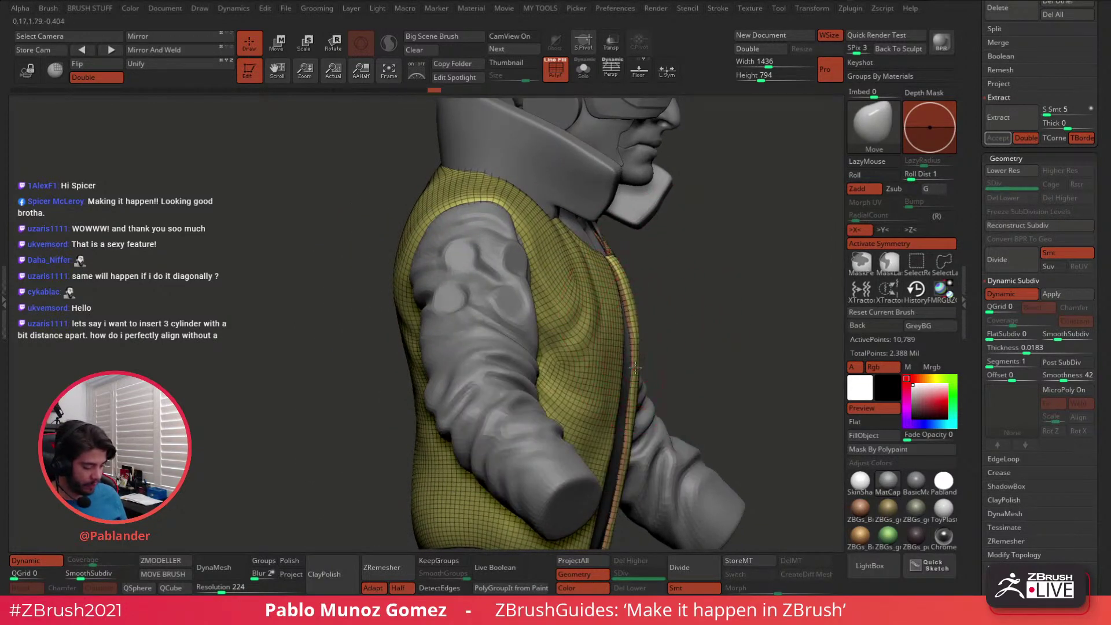
left_click_drag(627, 415, 634, 399)
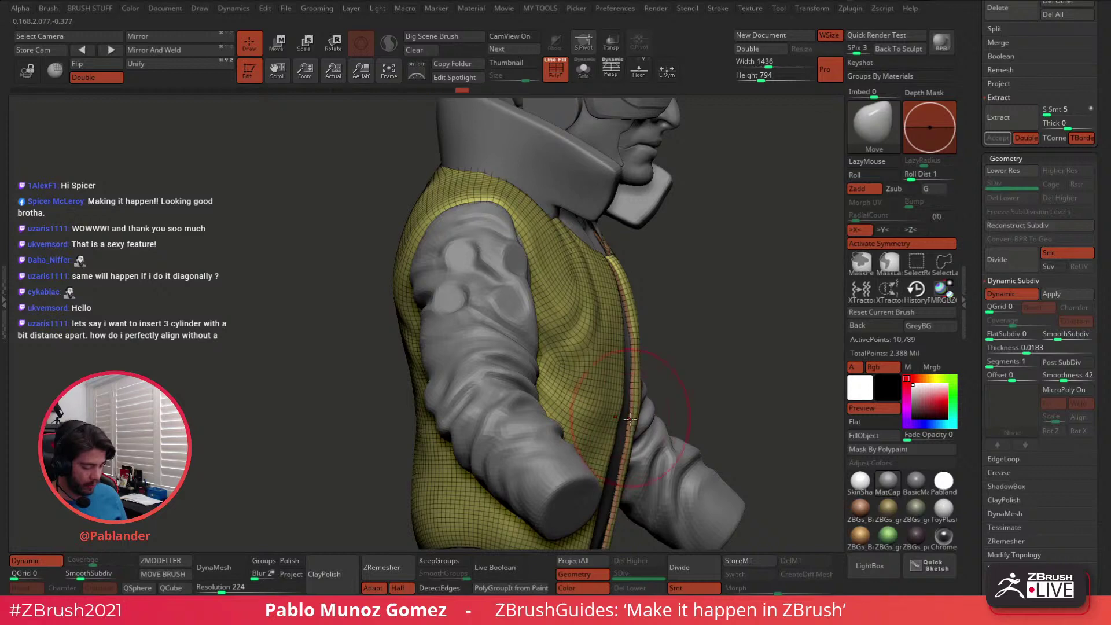
left_click_drag(629, 439, 632, 454)
mouse_move(712, 318)
right_mouse_down()
mouse_move(660, 312)
mouse_move(679, 298)
mouse_move(648, 324)
right_mouse_up()
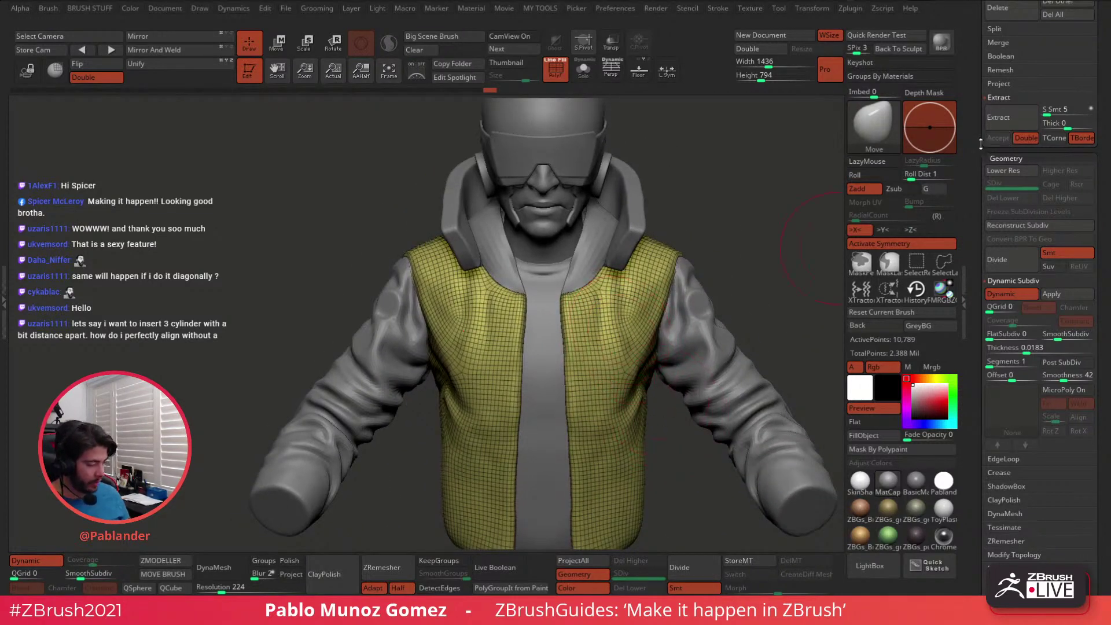
Select the strap subtool Extract0 and turn on Dynamic Subdivision with a thickness of 0.04468
left_click_drag(980, 144, 980, 253)
left_click(1032, 173)
right_click_drag(702, 322, 632, 278, "alt")
left_click_drag(983, 474, 987, 305)
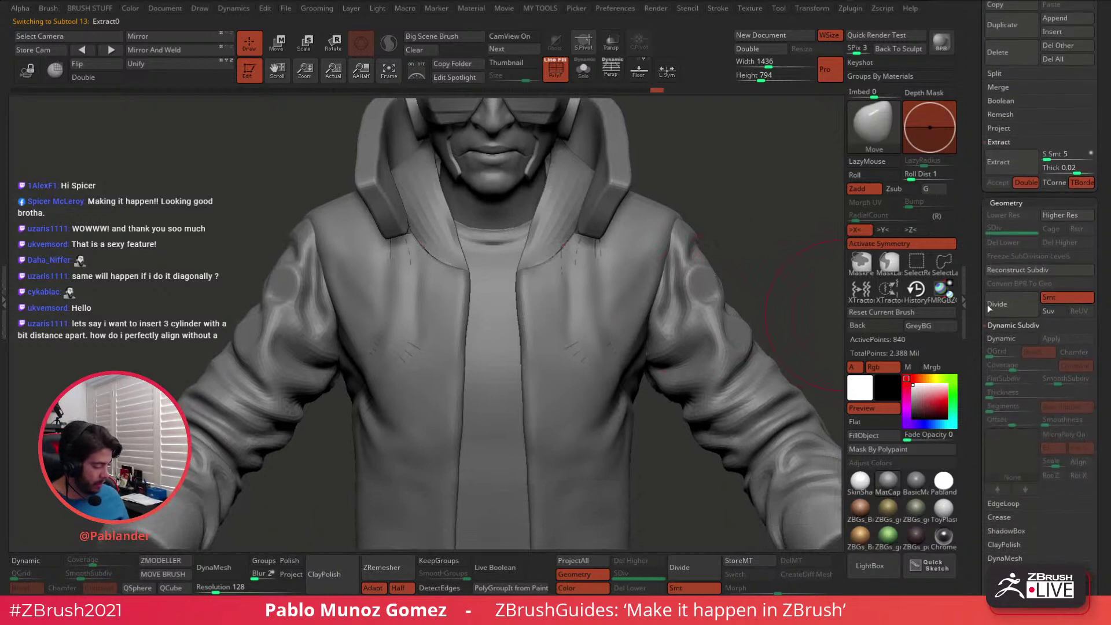
left_click(1001, 339)
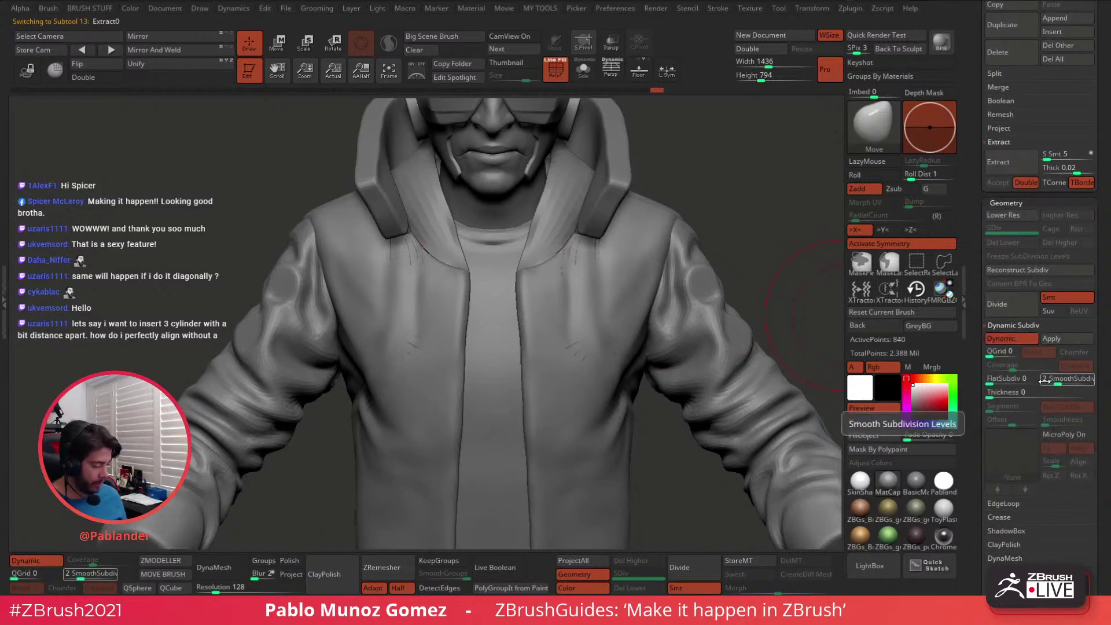
left_click(1024, 395)
left_click(1035, 395)
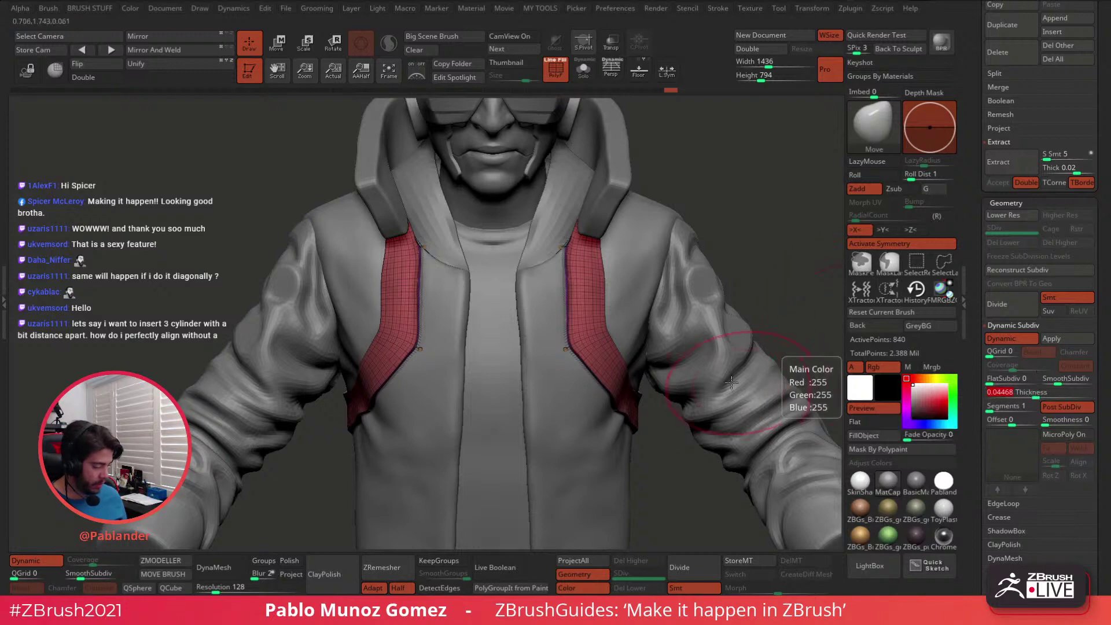
Make the other subtools transparent and set the straps' dynamic thickness to 0.01718 with an offset of 100
left_click_drag(810, 395, 654, 323)
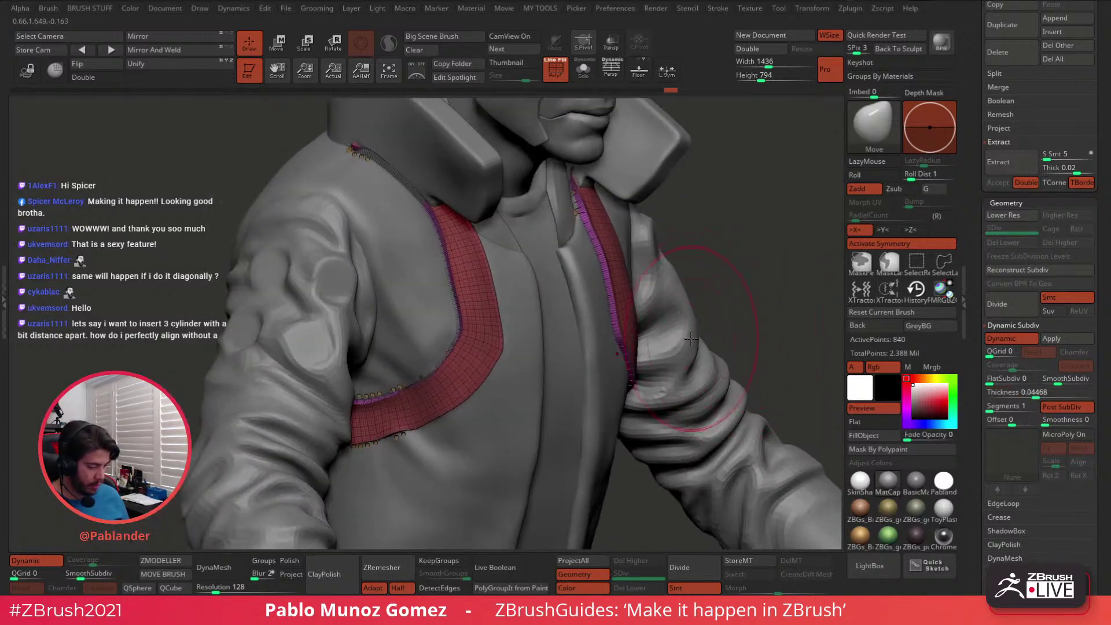
left_click(610, 43)
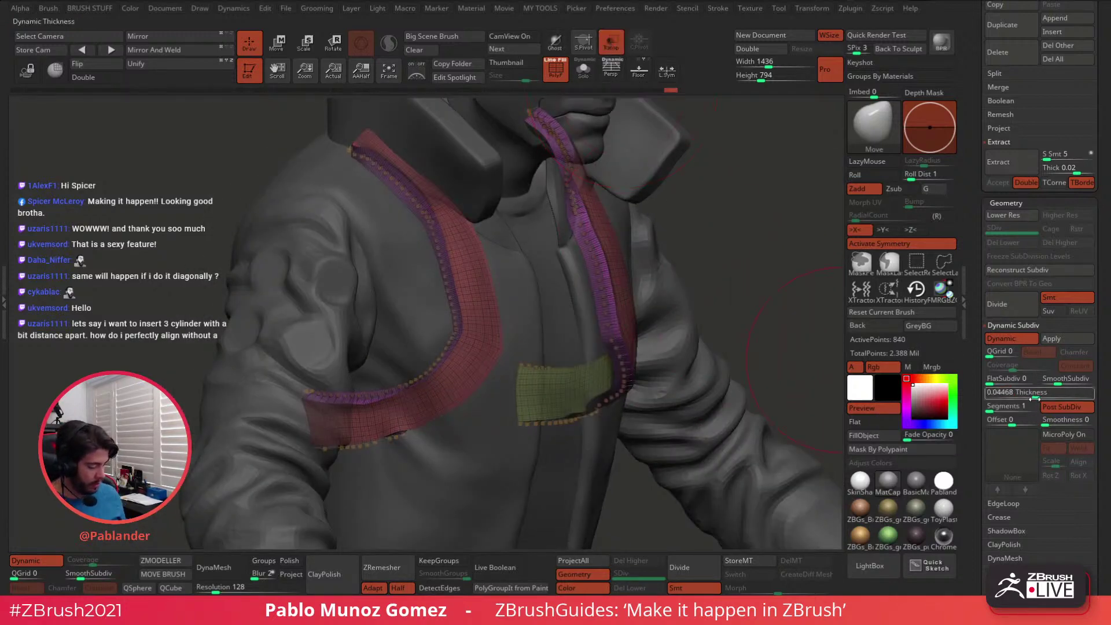
mouse_move(1035, 396)
left_mouse_down()
mouse_move(1034, 418)
mouse_move(1025, 393)
left_mouse_up()
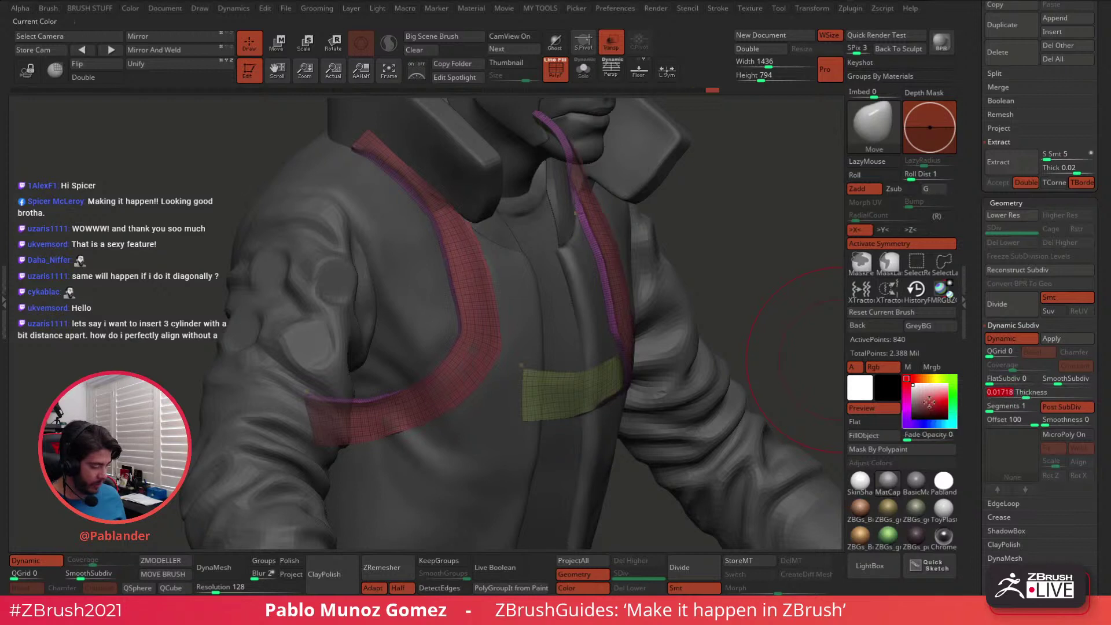
left_click_drag(658, 206, 712, 277)
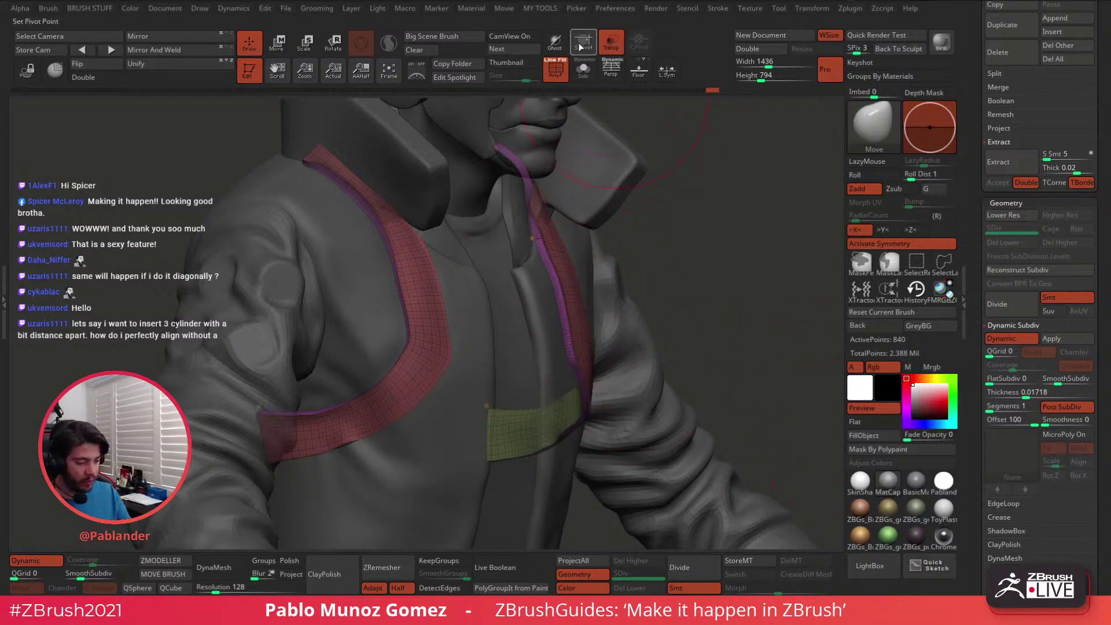
Turn on Ghost transparency and set the straps' dynamic thickness offset to 0
left_click(556, 45)
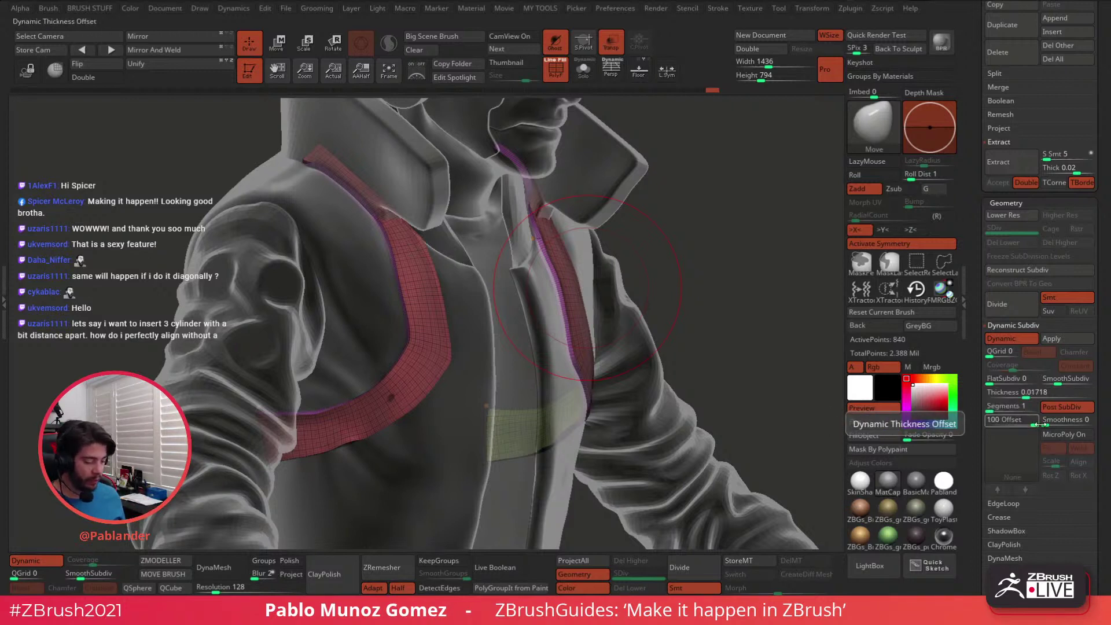
left_click_drag(1024, 423, 1012, 423)
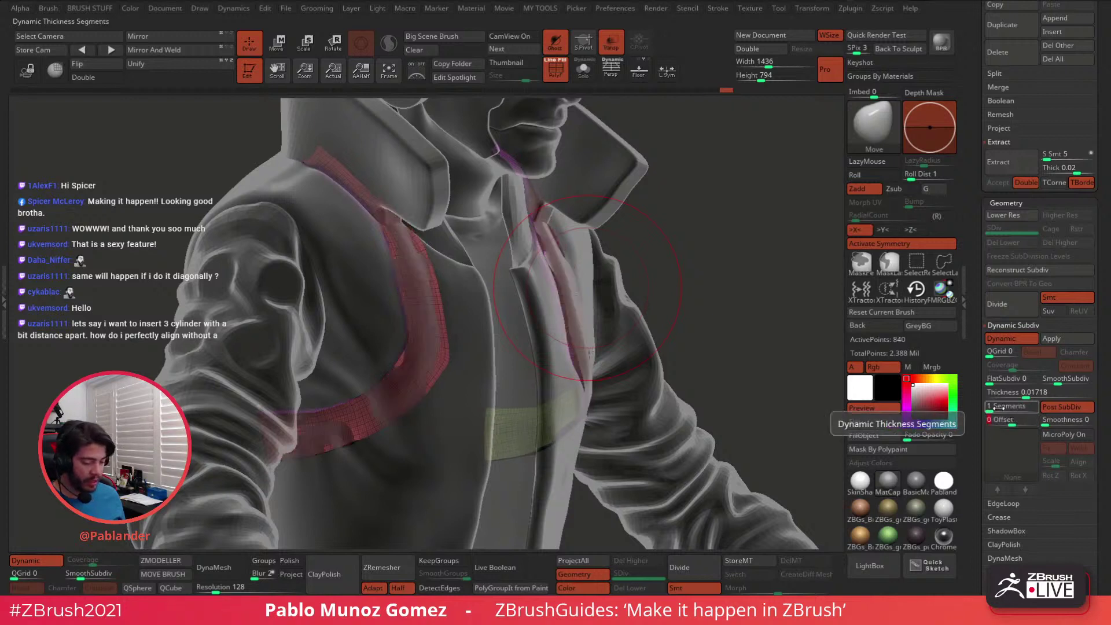
left_click_drag(773, 380, 692, 321)
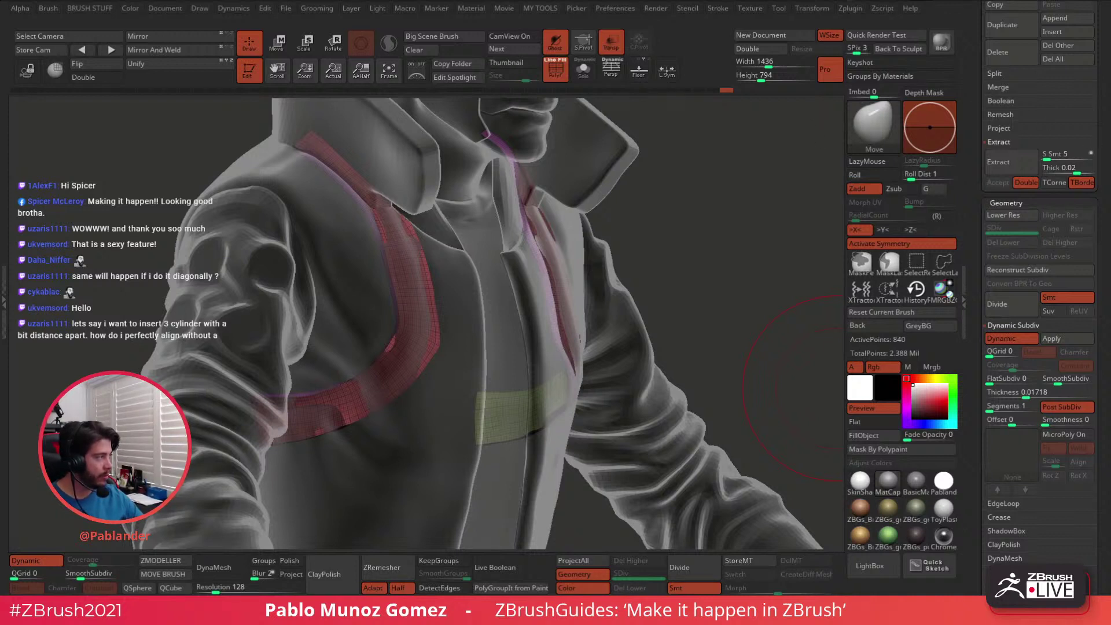
Use the screen annotation pen in cyan to draw a long line beside the character and label it "Surface"
left_click_drag(993, 209, 823, 99)
left_click(968, 111)
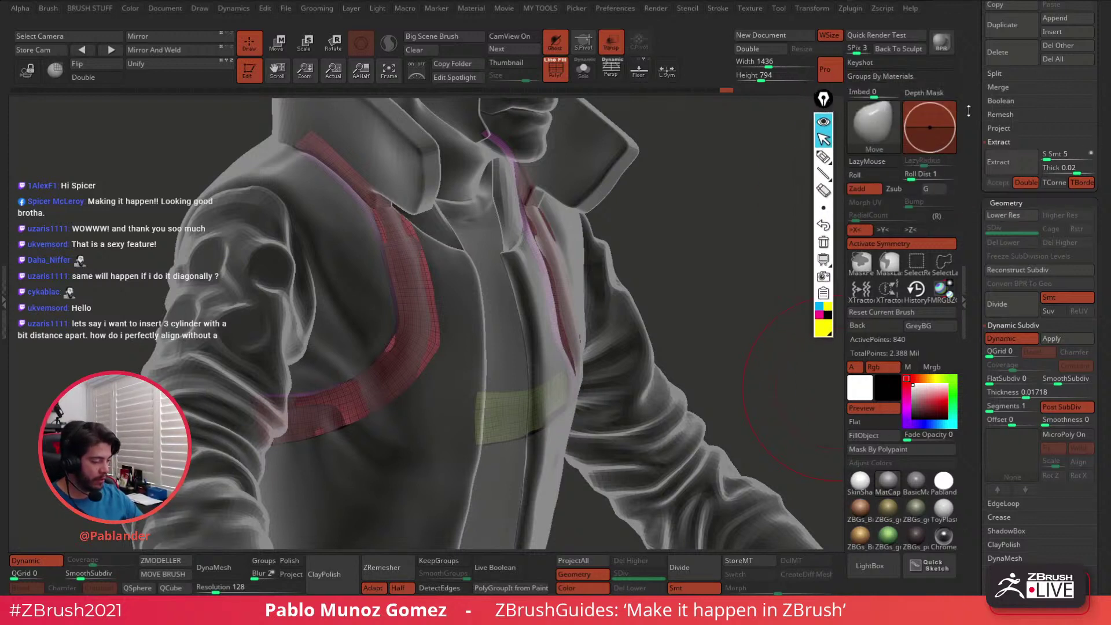
left_click(823, 156)
left_click(820, 307)
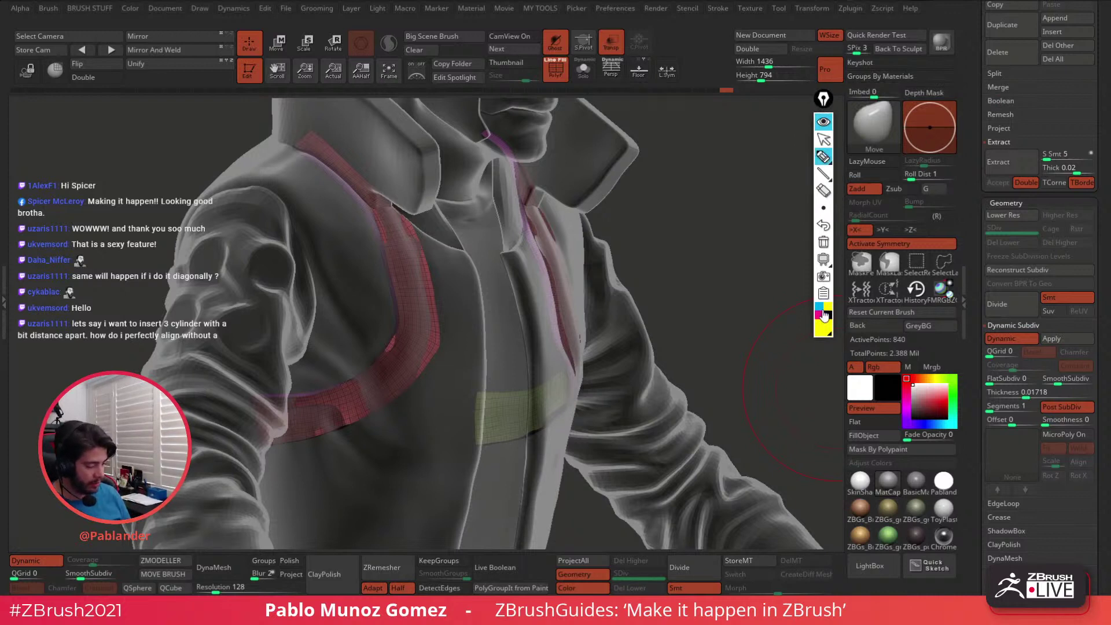
left_click_drag(692, 148, 715, 346)
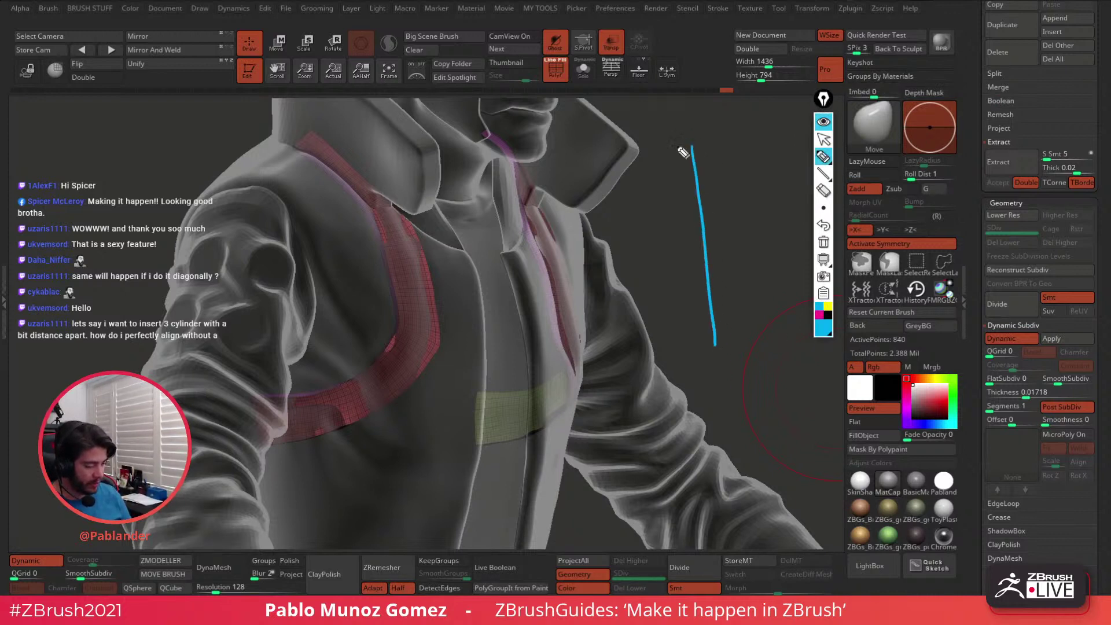
mouse_move(673, 125)
left_mouse_down()
mouse_move(665, 139)
mouse_move(721, 117)
left_mouse_up()
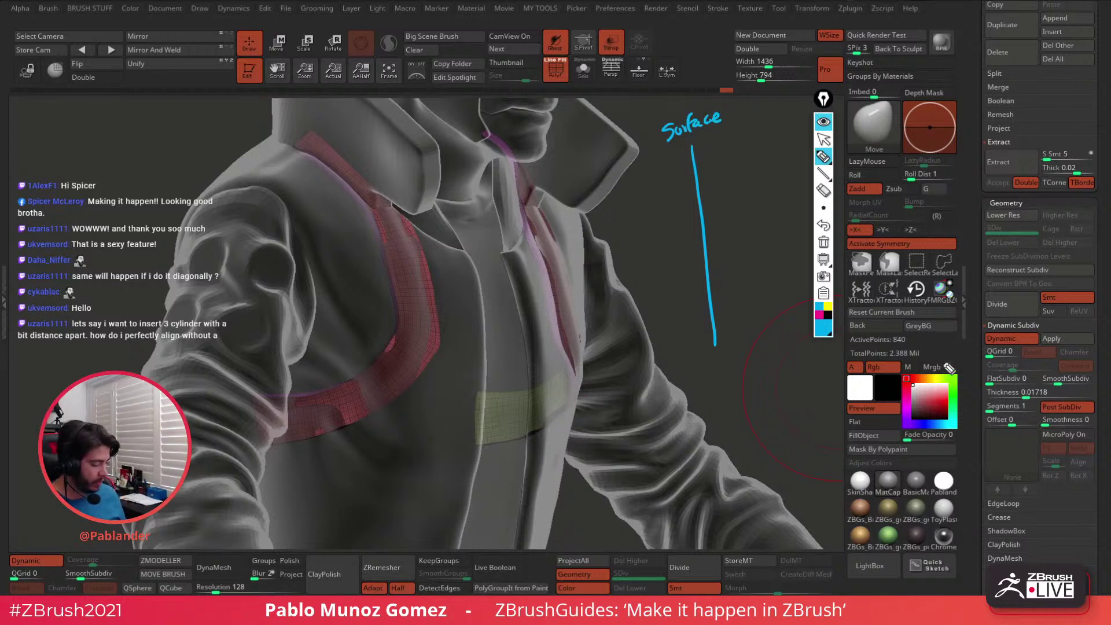
Annotate the Offset setting with a cyan arrow, write 0 under the surface line and circle the Thickness value in magenta
left_click(828, 307)
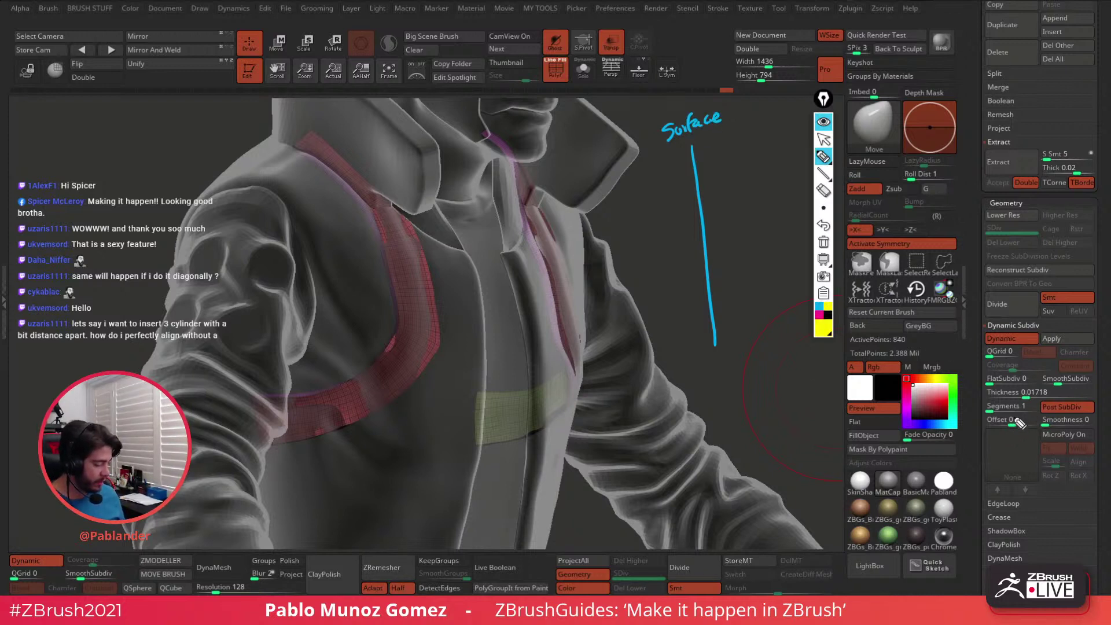
left_click(817, 307)
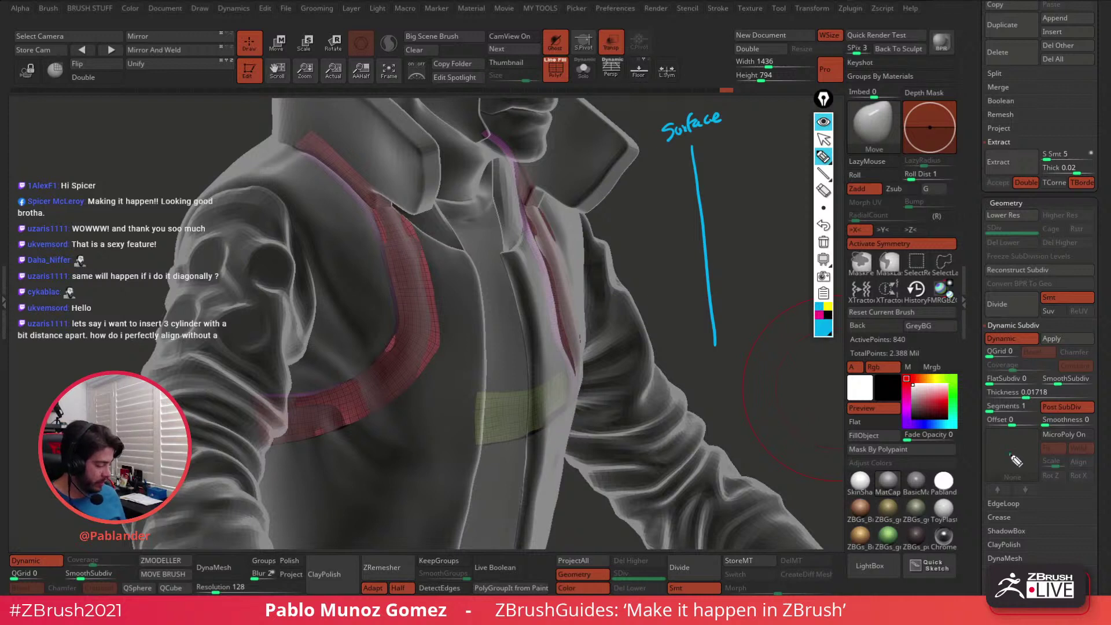
left_click_drag(1009, 454, 1009, 426)
left_click_drag(715, 355, 719, 366)
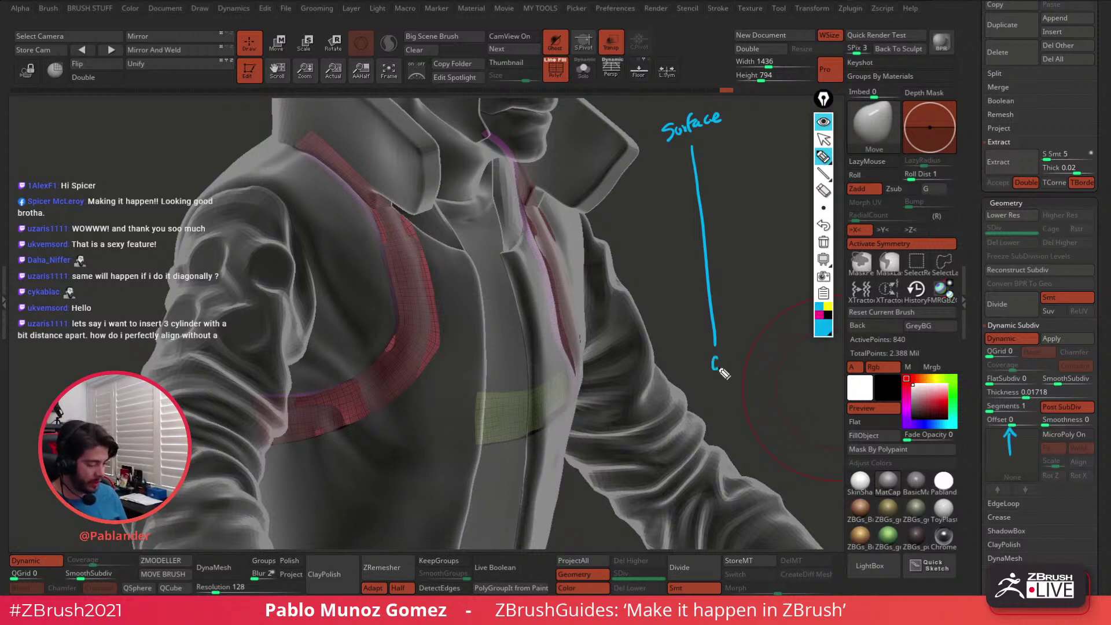
left_click(819, 317)
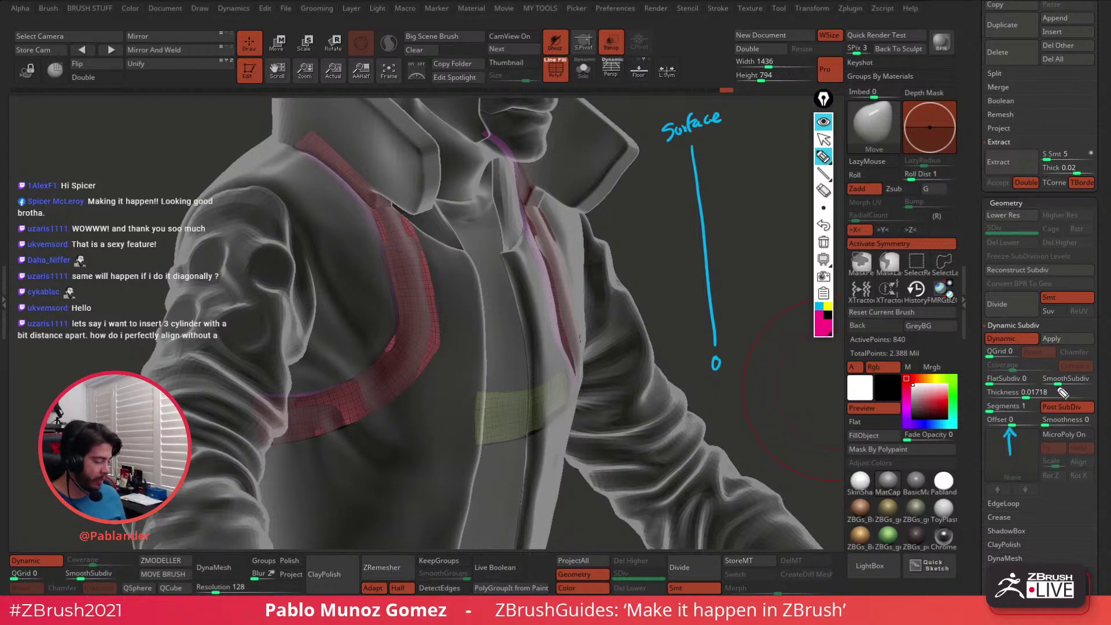
left_click_drag(1063, 393, 1061, 390)
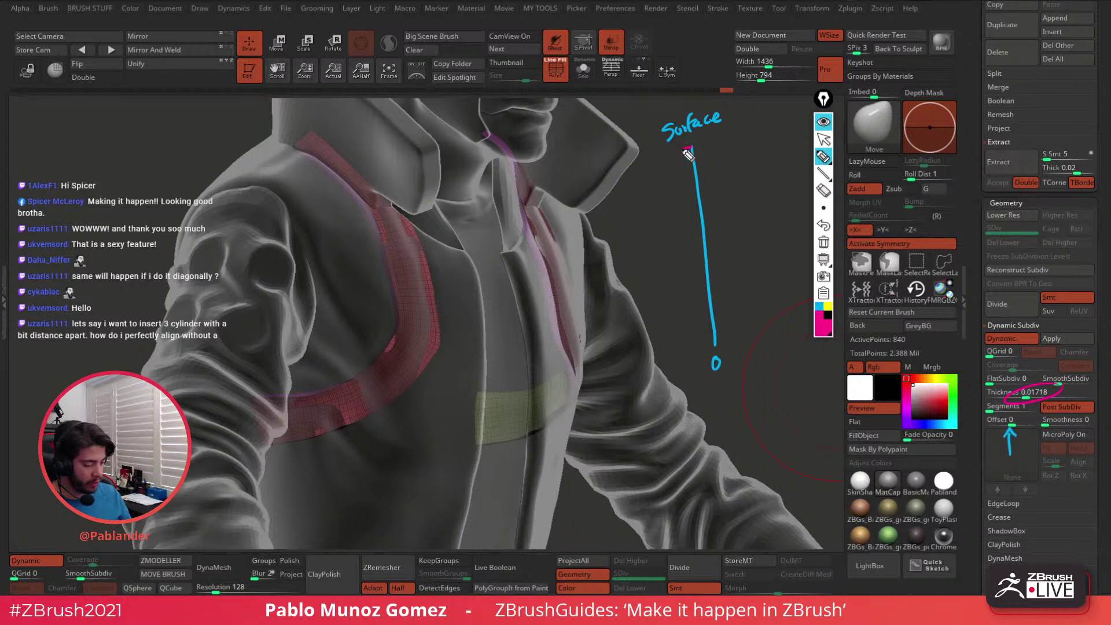
Annotate the surface diagram with a magenta outline around the line, a yellow arrow marked 100 at Offset, and a yellow outline outward
mouse_move(687, 151)
left_mouse_down()
mouse_move(706, 350)
mouse_move(730, 347)
mouse_move(707, 145)
left_mouse_up()
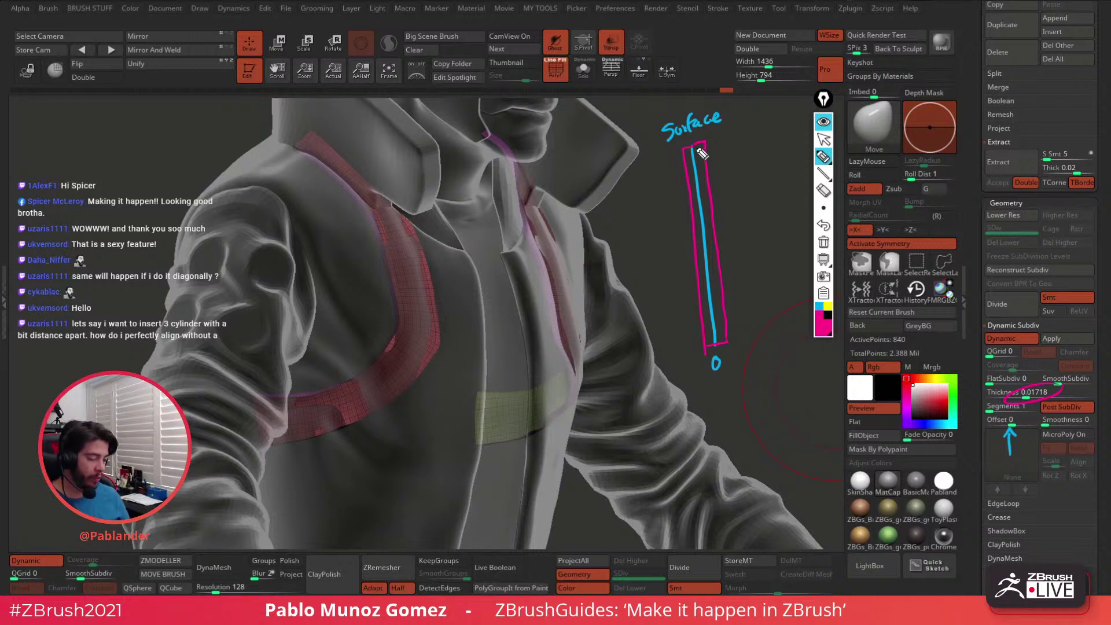
left_click(828, 307)
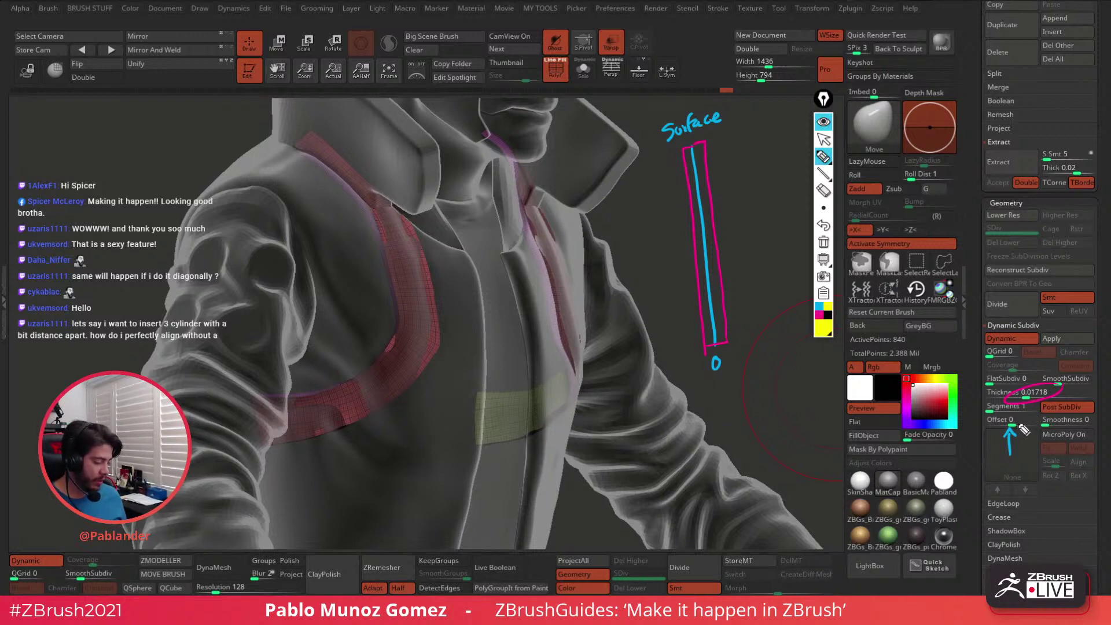
mouse_move(1011, 425)
left_mouse_down()
mouse_move(1041, 422)
mouse_move(1027, 446)
left_mouse_up()
left_click_drag(1040, 438, 1039, 438)
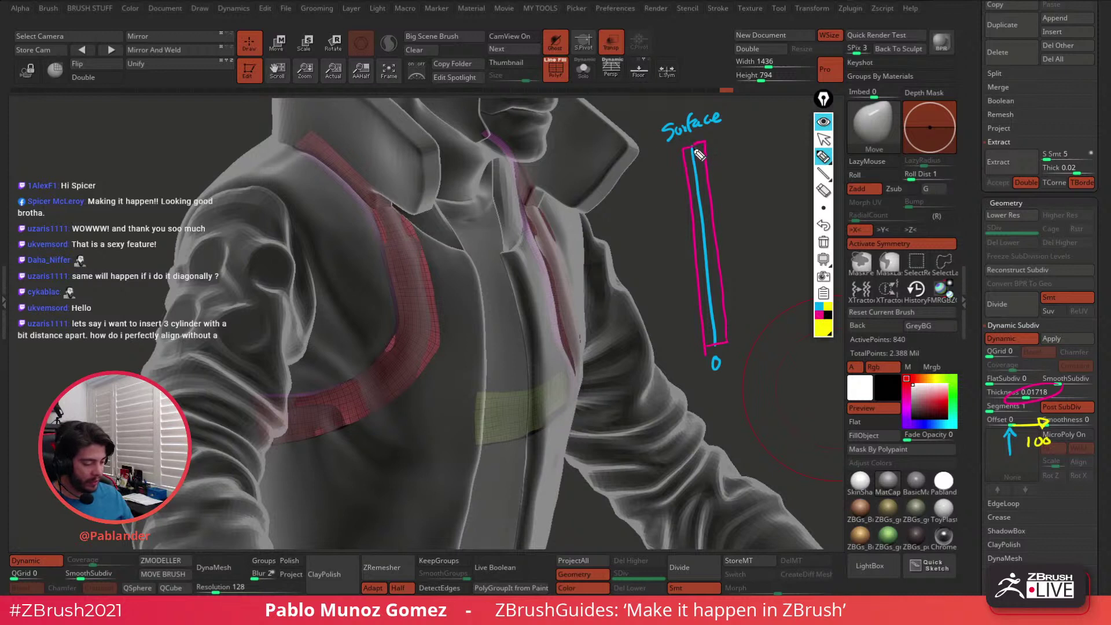
mouse_move(699, 147)
left_mouse_down()
mouse_move(719, 145)
mouse_move(735, 336)
mouse_move(702, 200)
mouse_move(712, 301)
mouse_move(733, 342)
mouse_move(736, 331)
left_mouse_up()
Annotate the negative offset in white with an arrow marked -100 and an outline inside the surface line, and hide the annotations
left_click(824, 327)
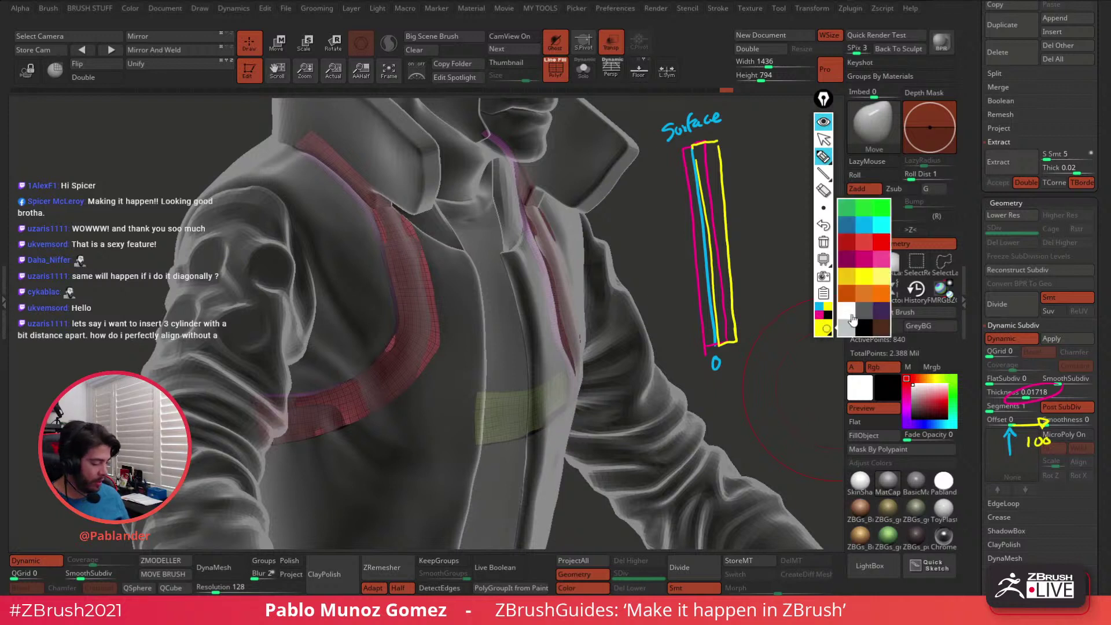
left_click(848, 305)
left_click_drag(1012, 432, 974, 435)
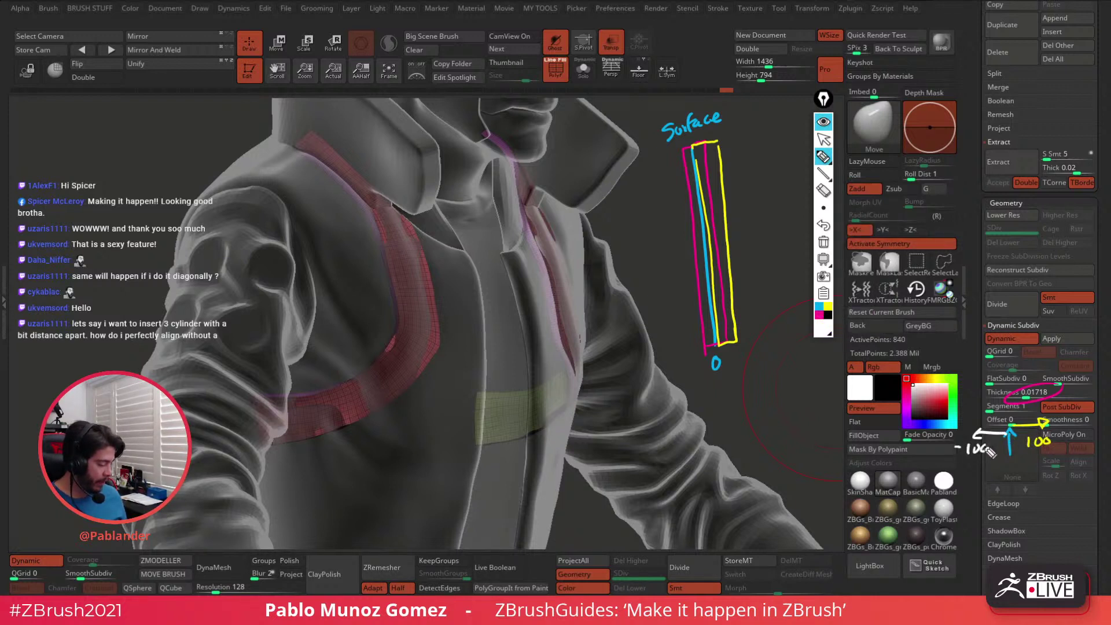
left_click_drag(694, 151, 716, 346)
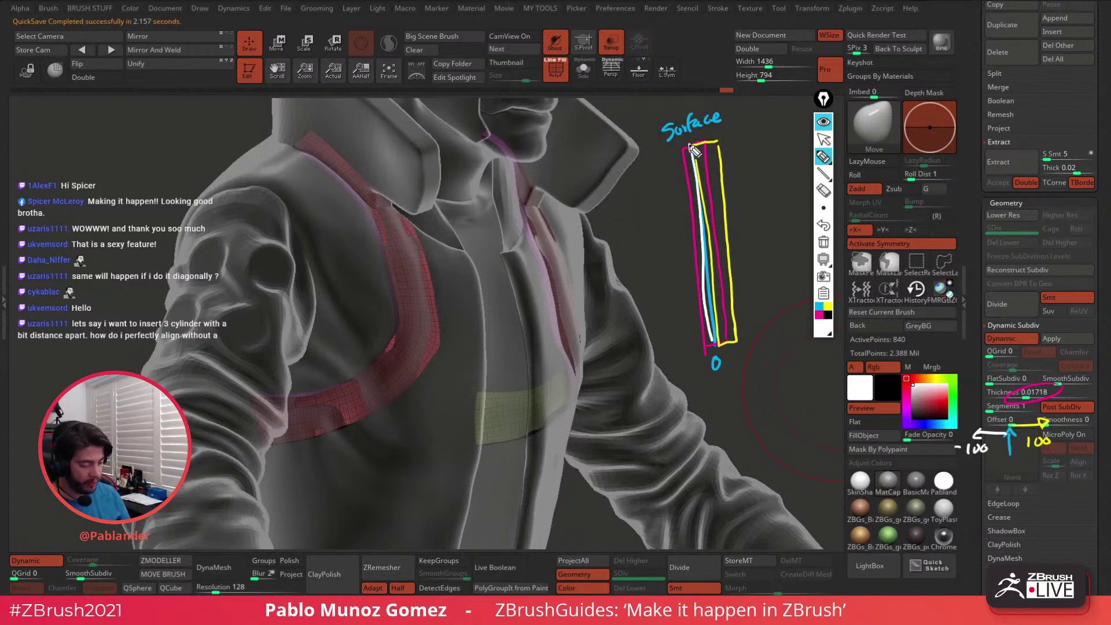
mouse_move(694, 151)
left_mouse_down()
mouse_move(668, 164)
mouse_move(680, 277)
mouse_move(693, 351)
mouse_move(720, 342)
left_mouse_up()
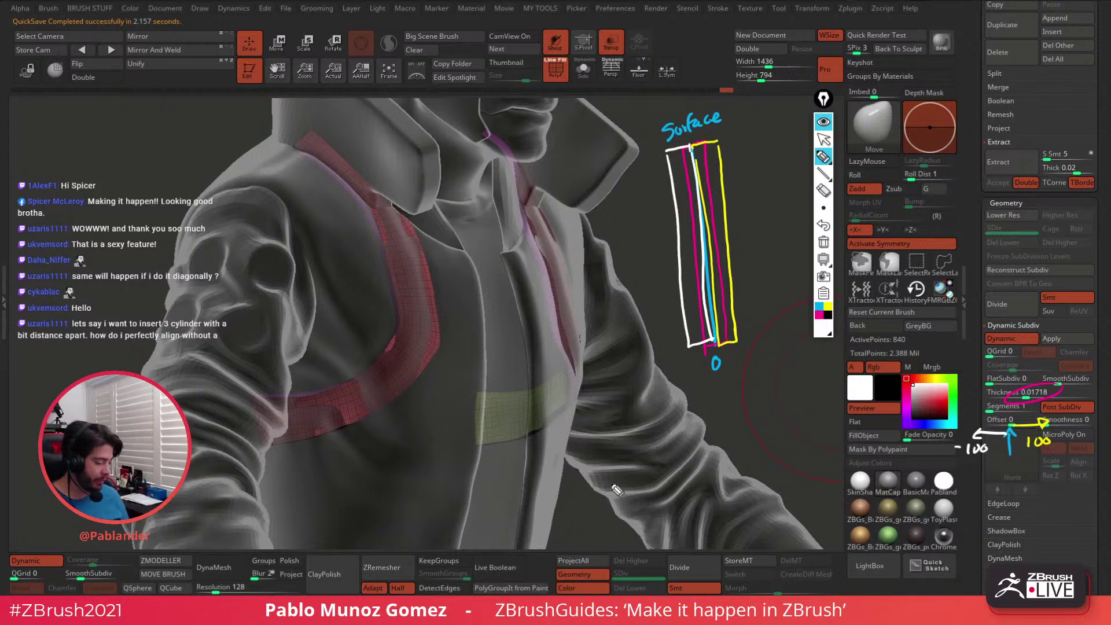
left_click(823, 122)
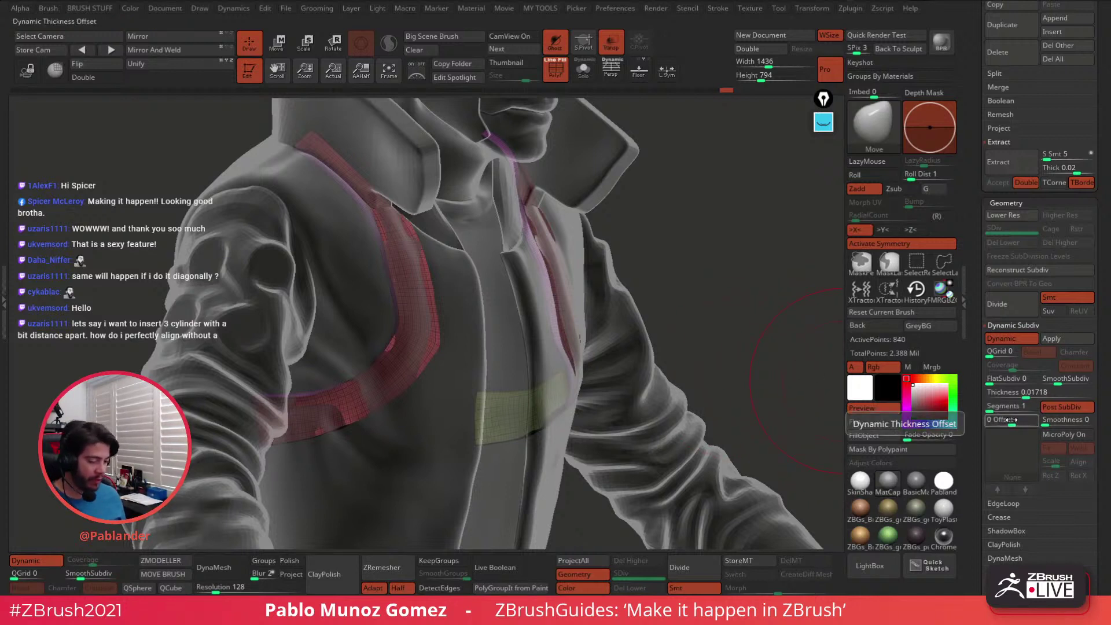
Set the chest strap's Dynamic Subdiv offset to 75 and smoothness to 24, with Post SubDiv turned off
left_click_drag(1010, 420, 1027, 423)
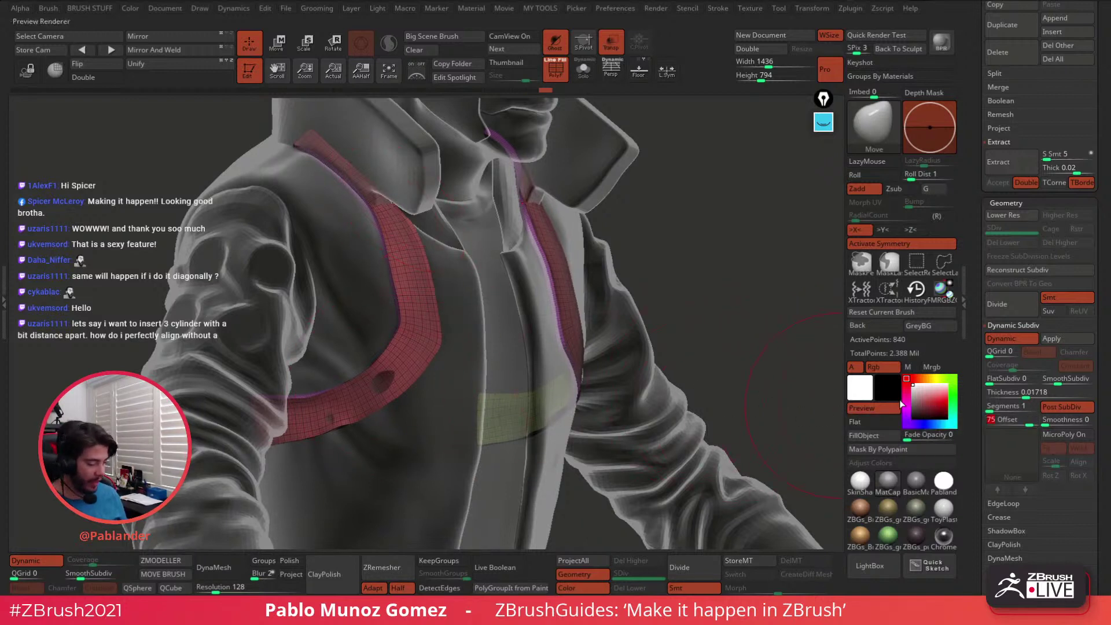
left_click(1069, 411)
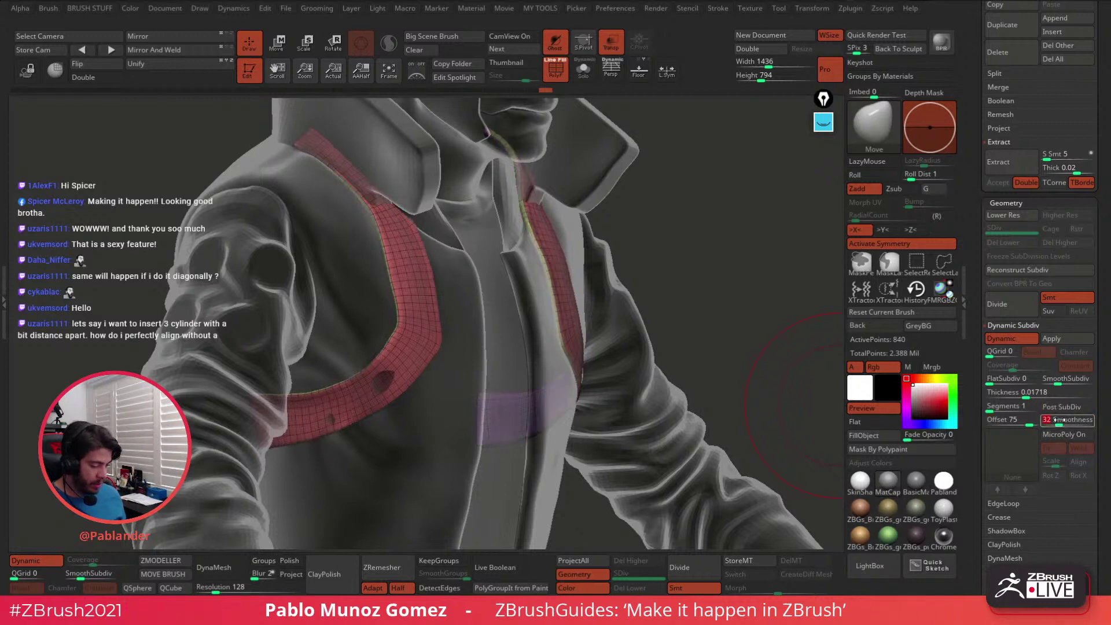
left_click_drag(1048, 420, 1055, 424)
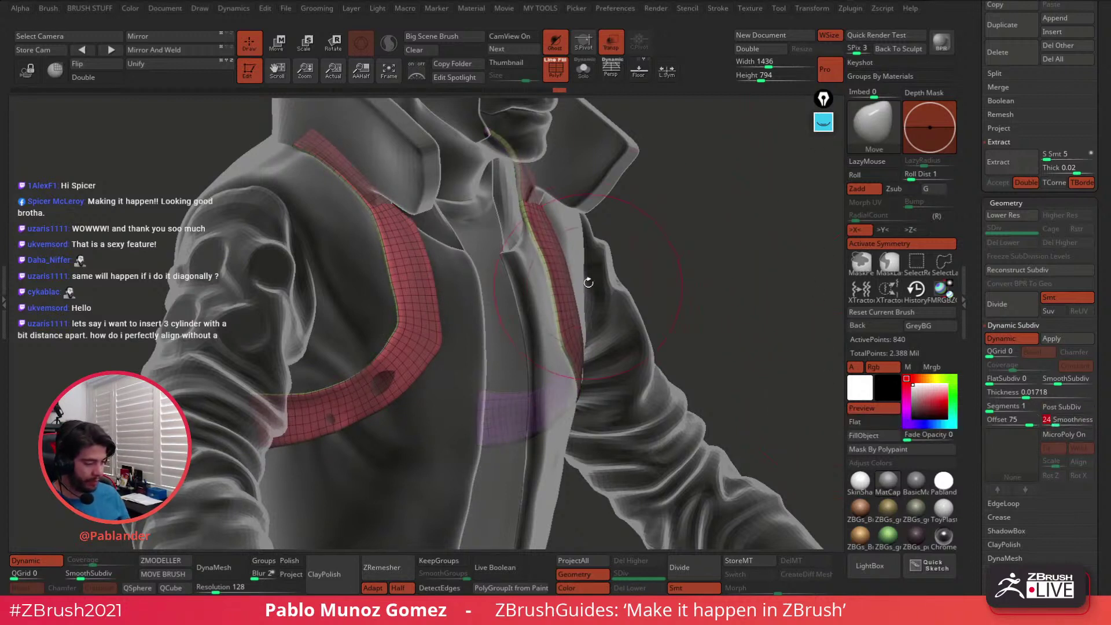
Turn off transparency and pull the lower part of the strap clear of the jacket with the Move brush
left_click(611, 42)
key("space")
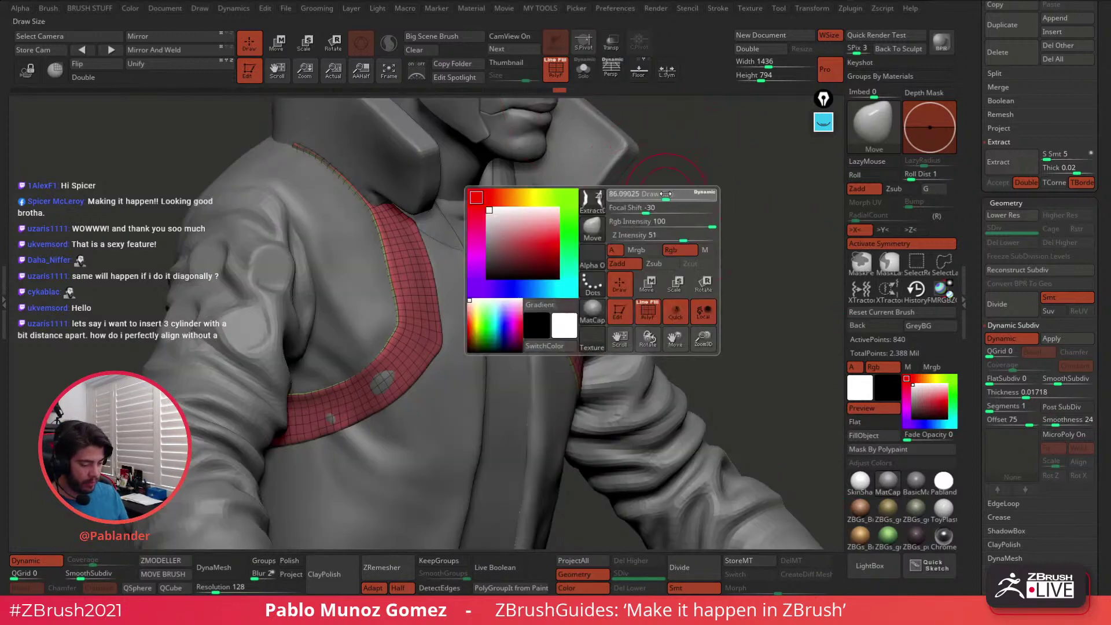
left_click_drag(716, 237, 665, 294)
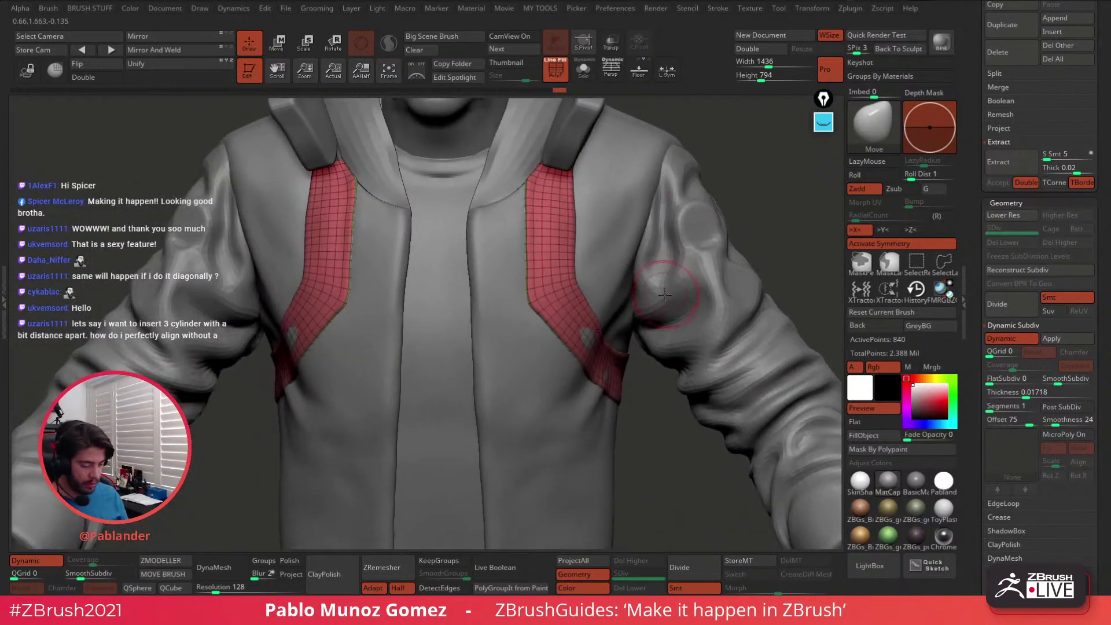
key("space")
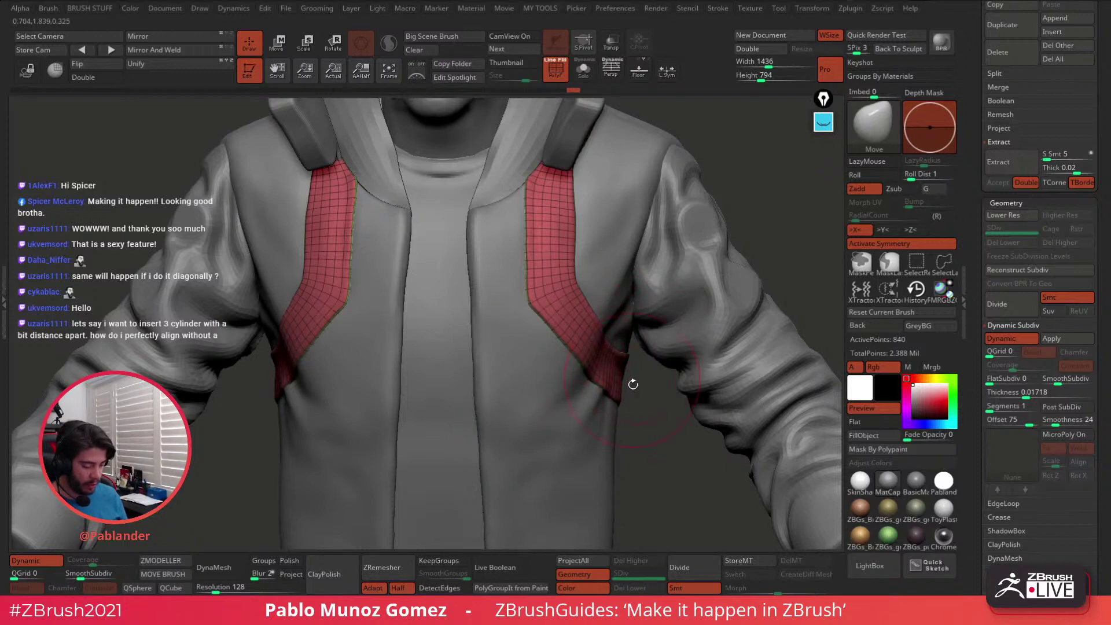
left_click_drag(632, 384, 653, 343, "alt")
right_click_drag(397, 283, 520, 318, "alt")
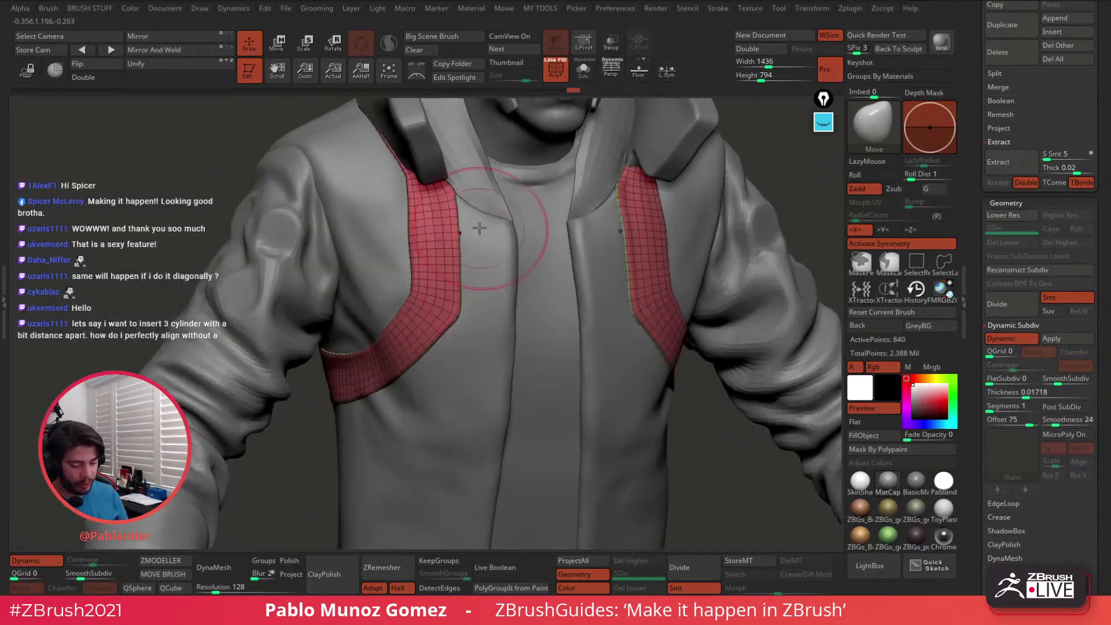
Reshape the strap's upper section with the Move brush so it follows the shoulder under the collar
key("space")
right_click_drag(459, 190, 486, 223)
key("space")
right_click_drag(486, 222, 414, 198)
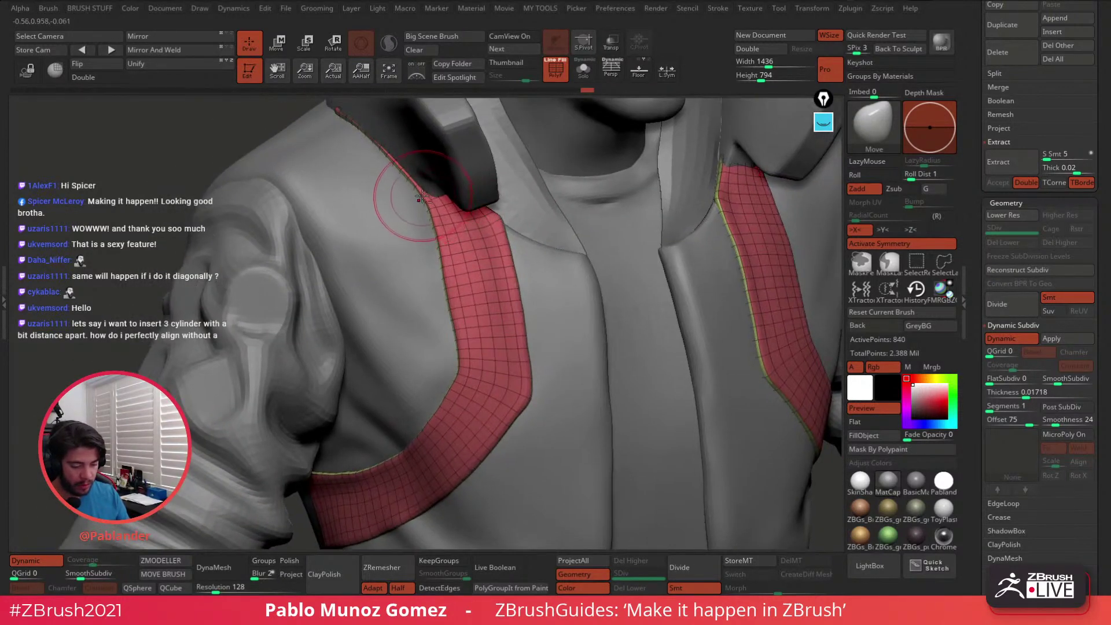
right_click_drag(335, 124, 440, 243, "ctrl")
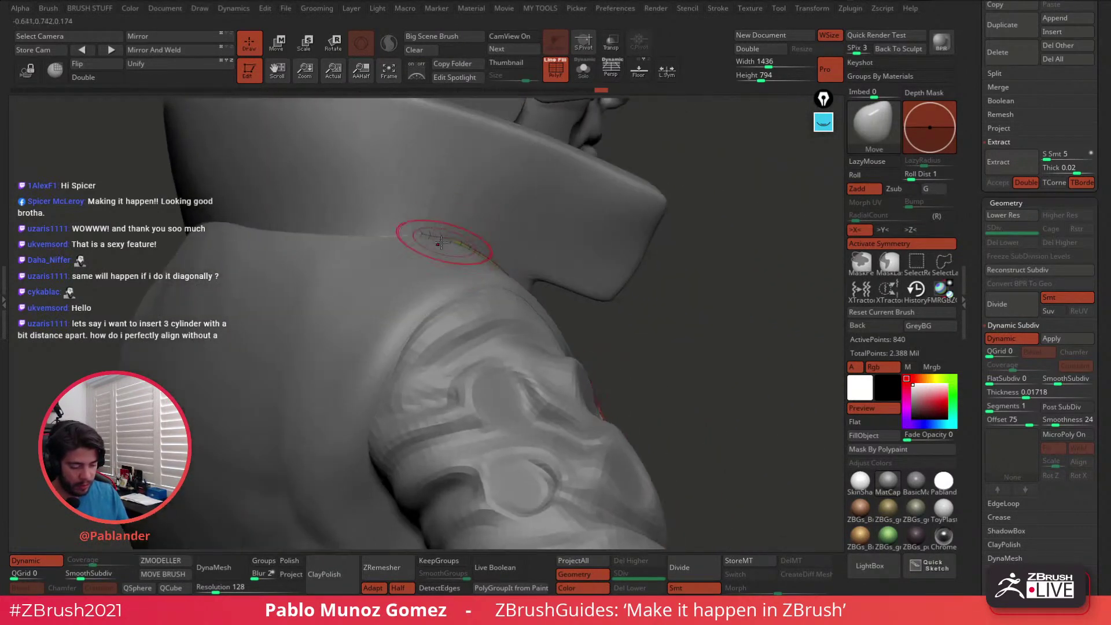
left_click_drag(433, 232, 417, 231)
mouse_move(436, 420)
right_mouse_down()
mouse_move(403, 307)
mouse_move(431, 289)
right_mouse_up()
right_click(400, 316)
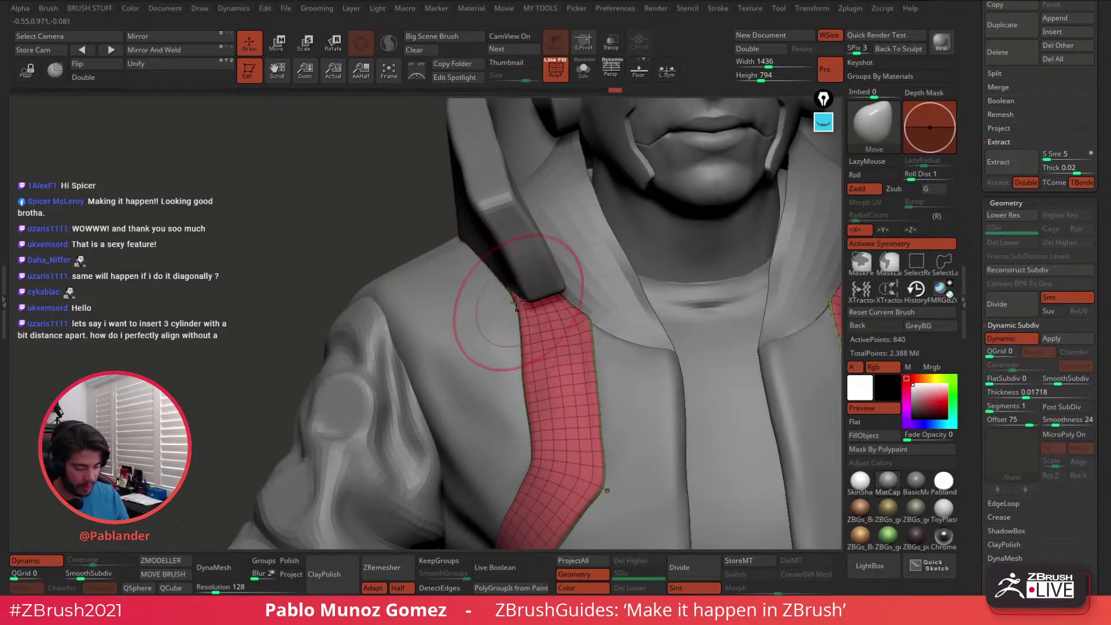
left_click_drag(527, 297, 543, 284)
mouse_move(520, 292)
right_mouse_down()
mouse_move(565, 276)
mouse_move(513, 305)
mouse_move(546, 311)
mouse_move(500, 306)
right_mouse_up()
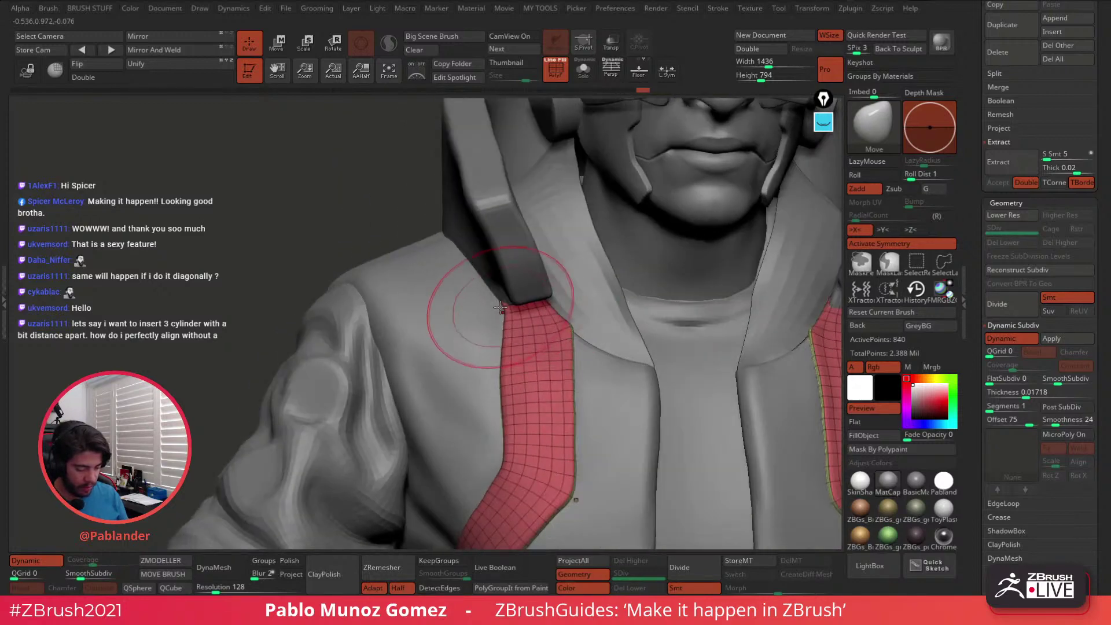
Adjust the strap's end under the arm and its lower corner with the Move brush
right_click_drag(601, 355, 496, 404, "ctrl")
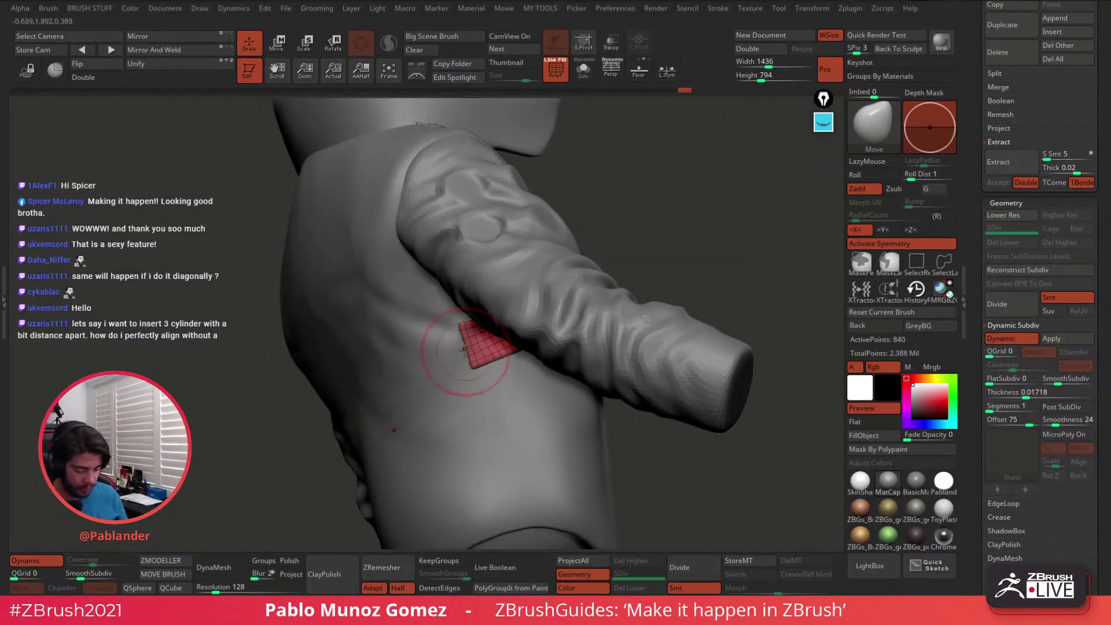
right_click_drag(464, 350, 548, 381)
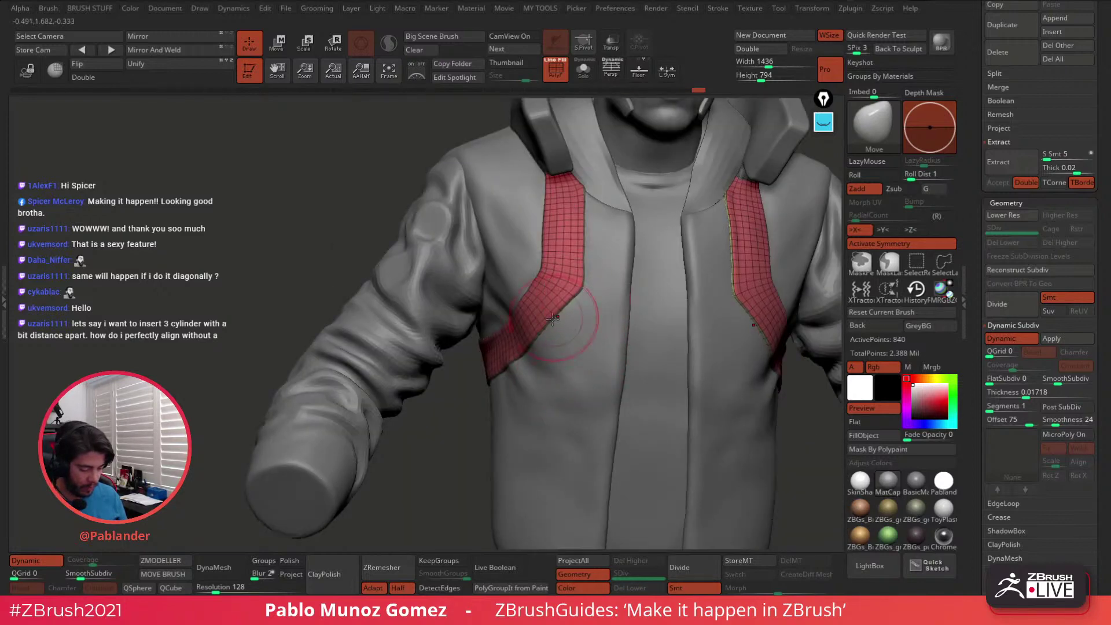
right_click_drag(549, 356, 509, 356, "ctrl")
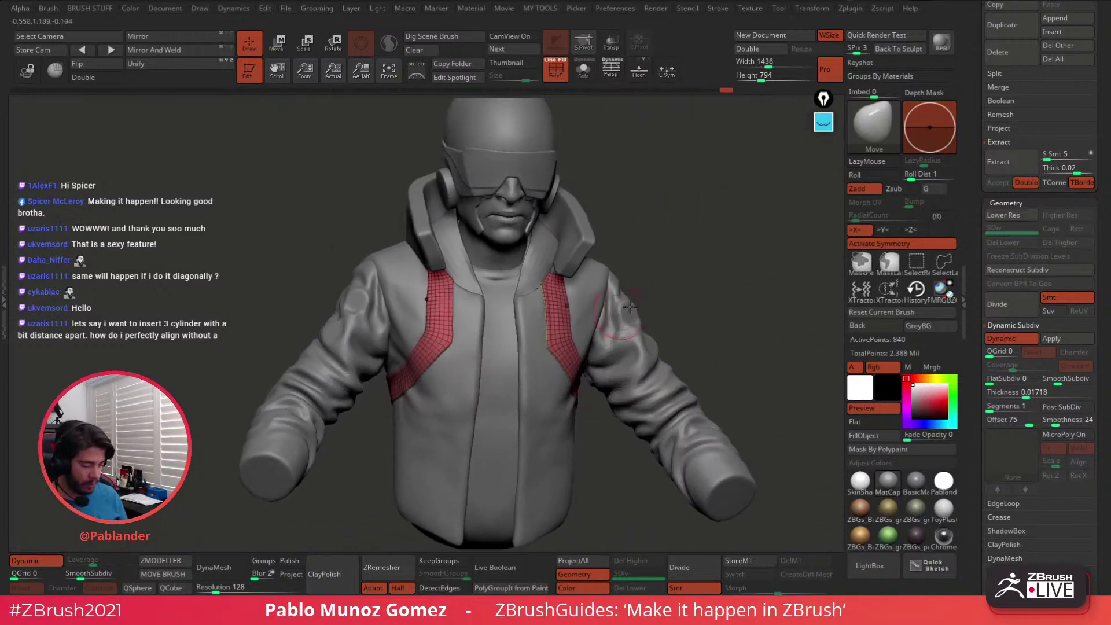
right_click_drag(673, 275, 631, 341, "shift")
Hide the wireframe display and refine the strap's lower bend against the jacket's side
left_click(553, 79)
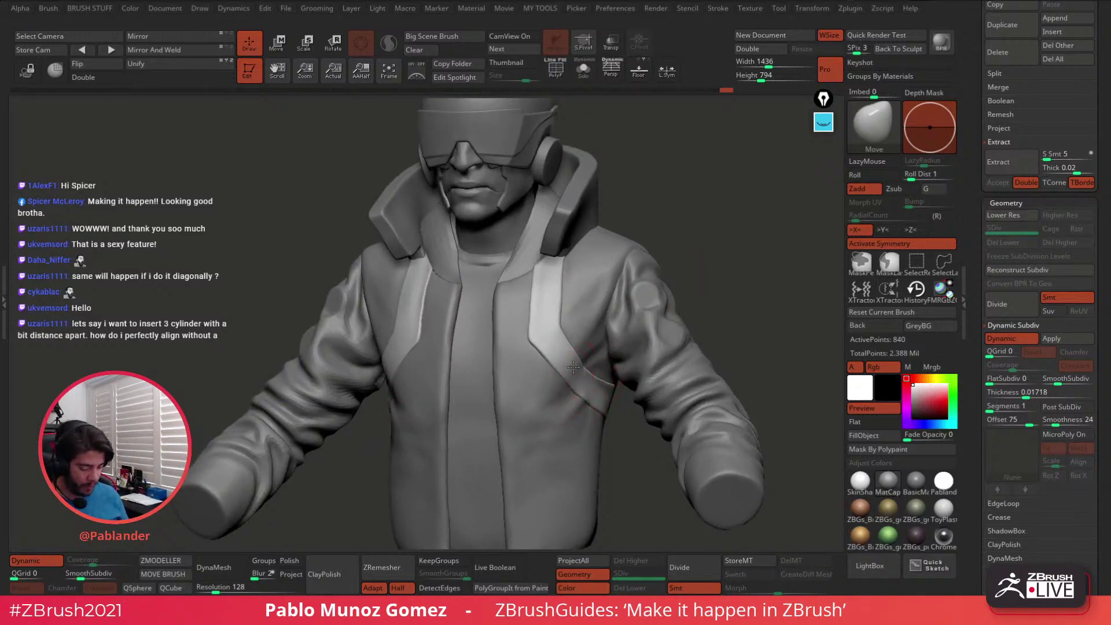
right_click_drag(583, 397, 521, 394)
left_click_drag(575, 388, 560, 390)
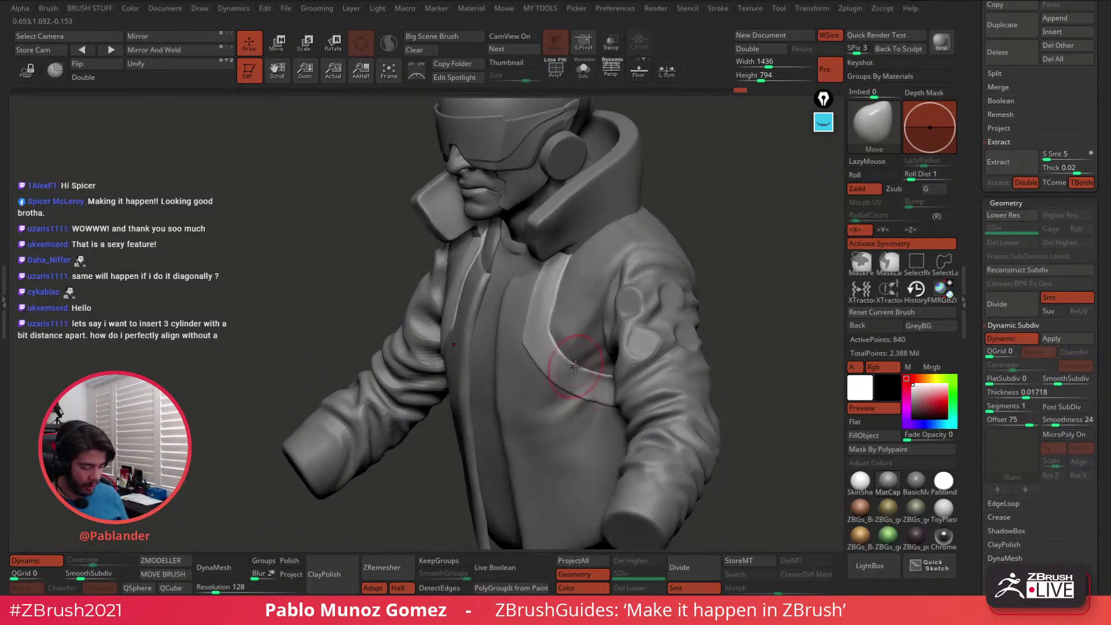
mouse_move(596, 371)
right_mouse_down()
mouse_move(690, 331)
mouse_move(701, 307)
right_mouse_up()
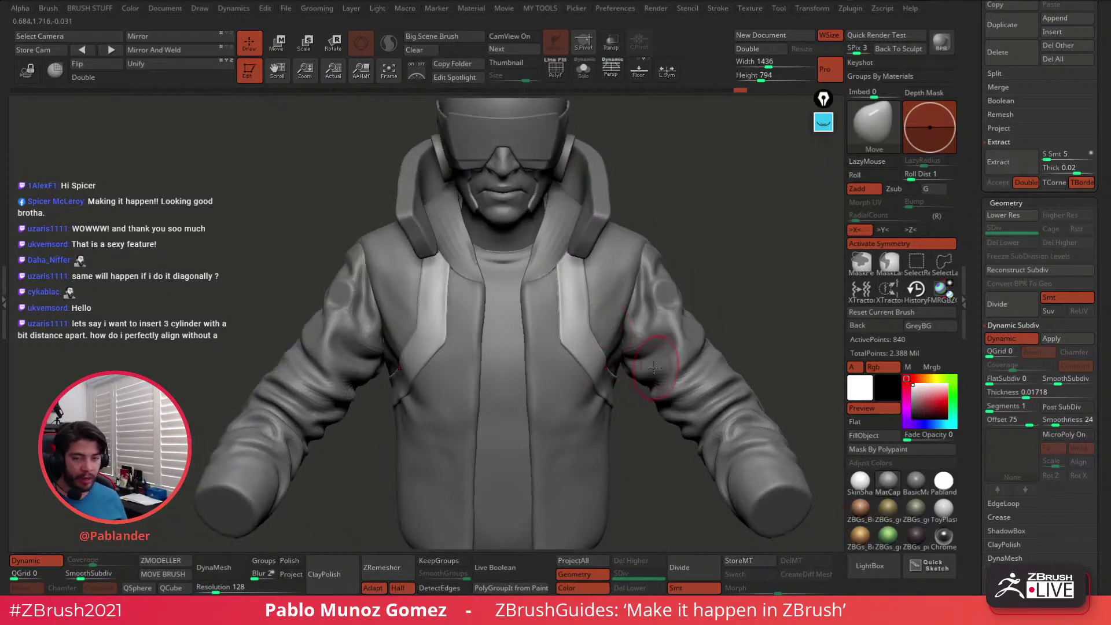
Enable Dynamic Subdiv on the inner collar piece with thickness 0.02772 and smoothness 44, turning off Post SubDiv
left_click(565, 218, "alt")
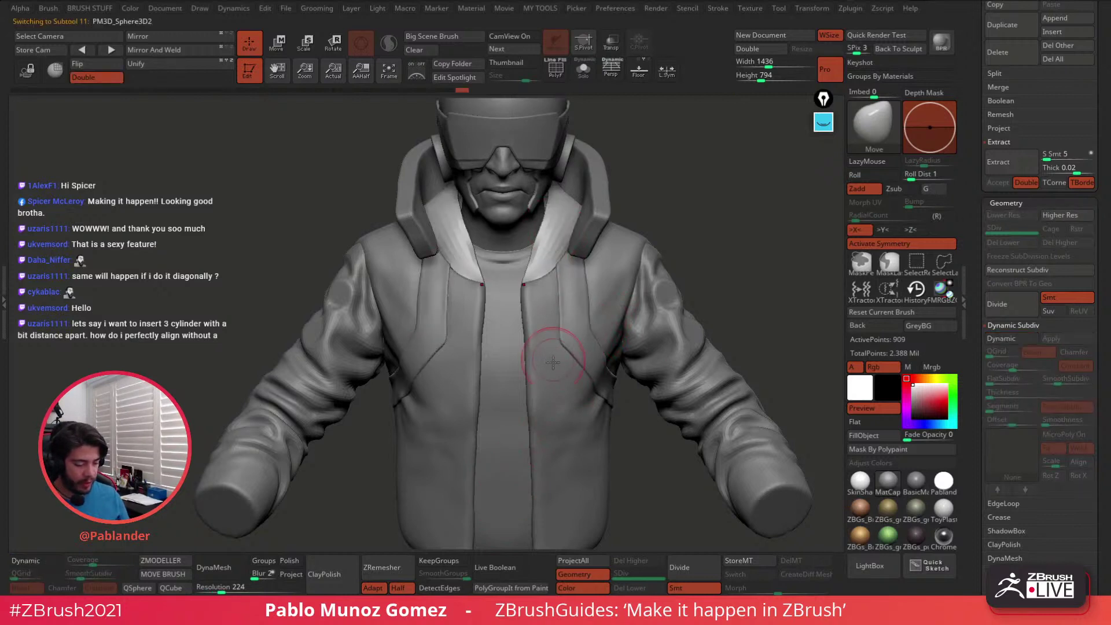
left_click(1021, 340)
left_click(1018, 392)
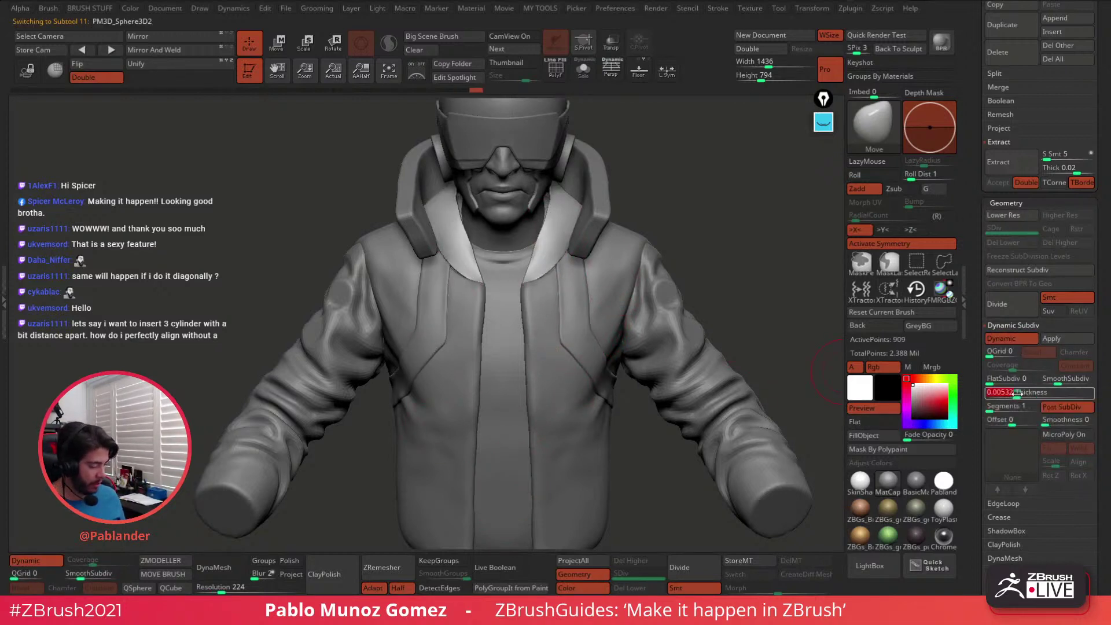
right_click_drag(584, 115, 665, 278, "ctrl")
left_click_drag(1018, 395, 1064, 423)
left_click(1061, 408)
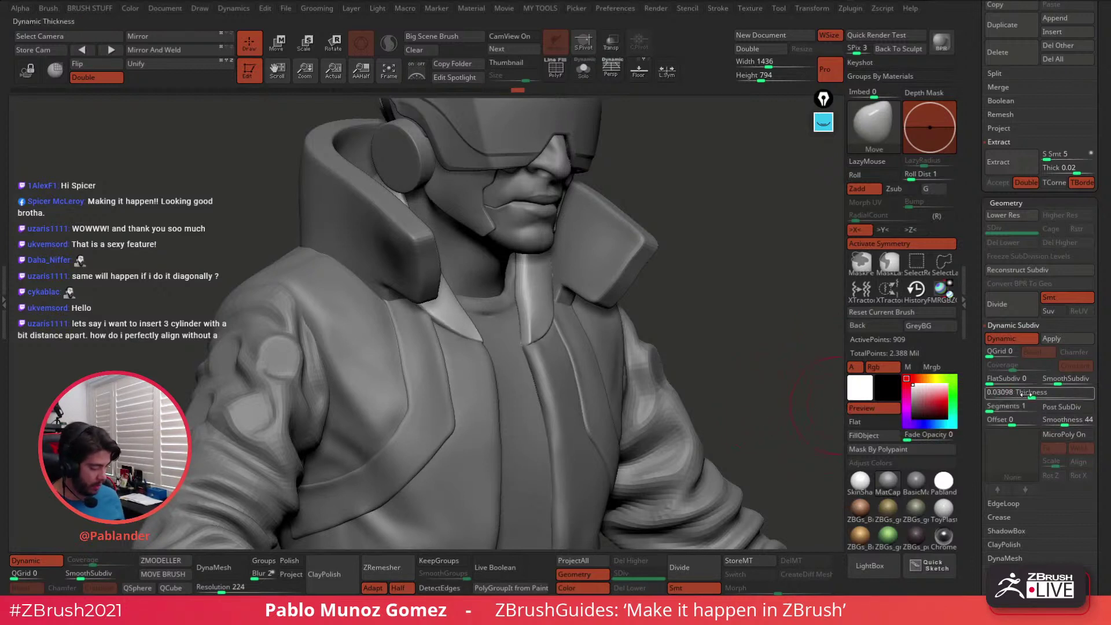
left_click(1026, 395)
left_click_drag(1026, 395, 1029, 394)
Reposition the inner collar's pointed front tips against the jacket opening with the Move brush
right_click_drag(752, 350, 579, 318)
left_click_drag(578, 319, 585, 319)
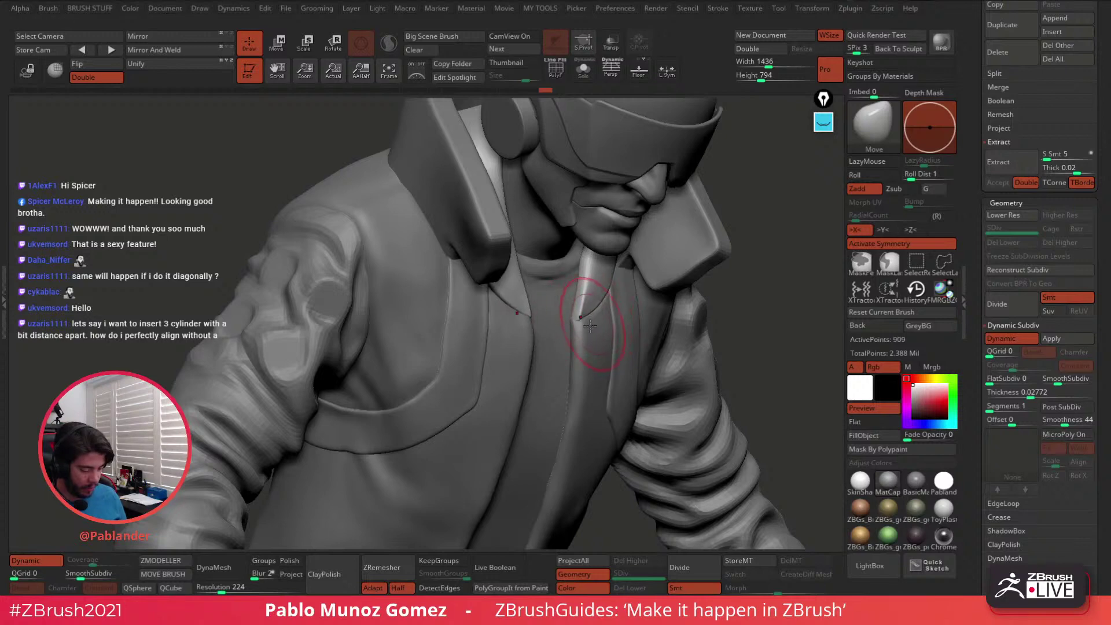
right_click_drag(589, 326, 574, 321)
left_click_drag(574, 321, 569, 319)
right_click_drag(572, 321, 573, 359, "ctrl")
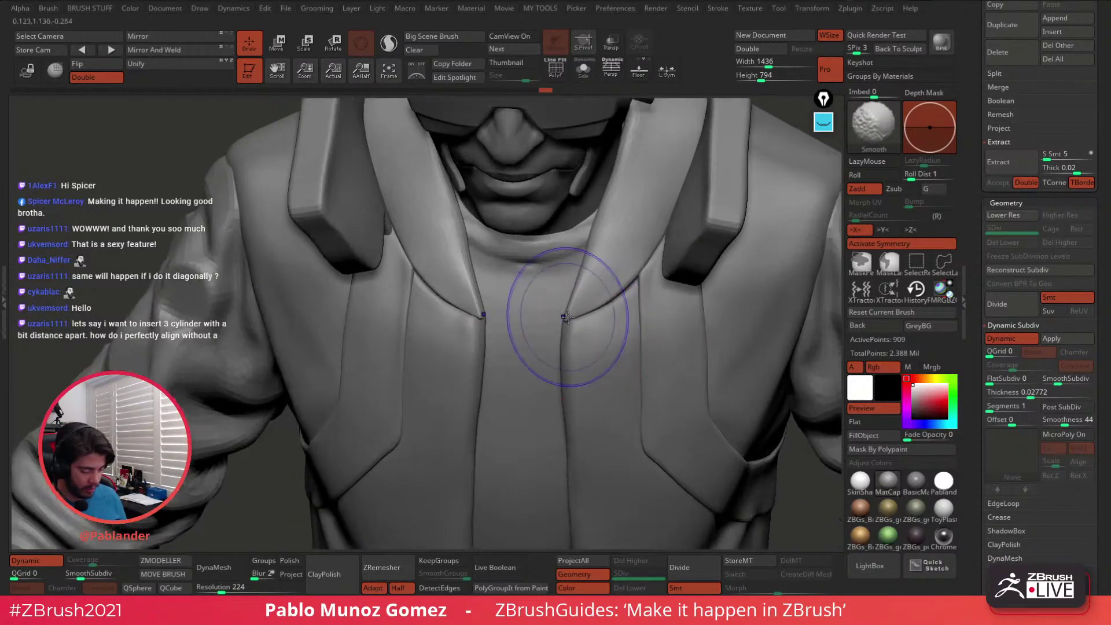
key("space")
left_click_drag(571, 317, 574, 316)
Reselect the inner collar subtool, smooth its front edge and adjust its lower edge along the jacket
left_click(583, 321, "alt")
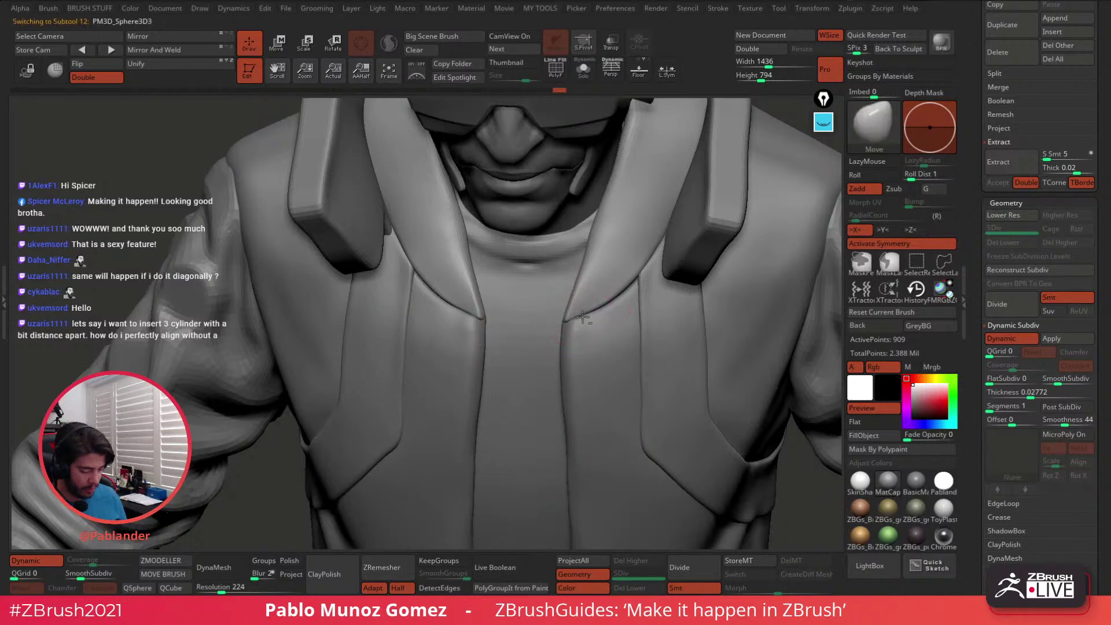
left_click(582, 312, "alt")
left_click(582, 317, "alt")
left_click(579, 313, "alt")
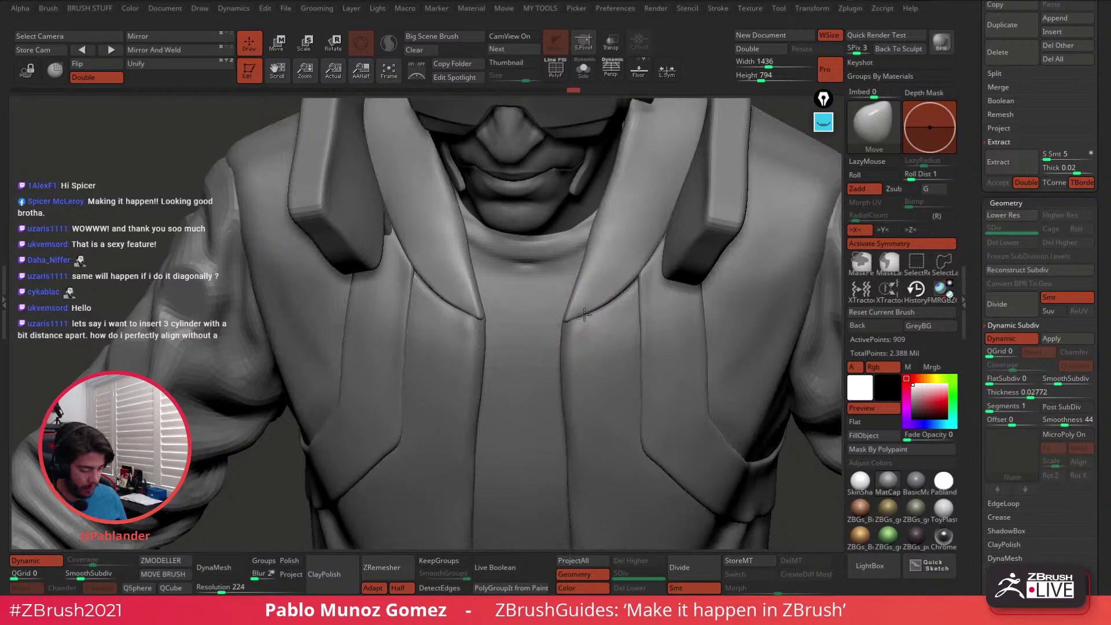
mouse_move(590, 315)
right_mouse_down()
mouse_move(599, 323)
mouse_move(569, 318)
mouse_move(610, 301)
right_mouse_up()
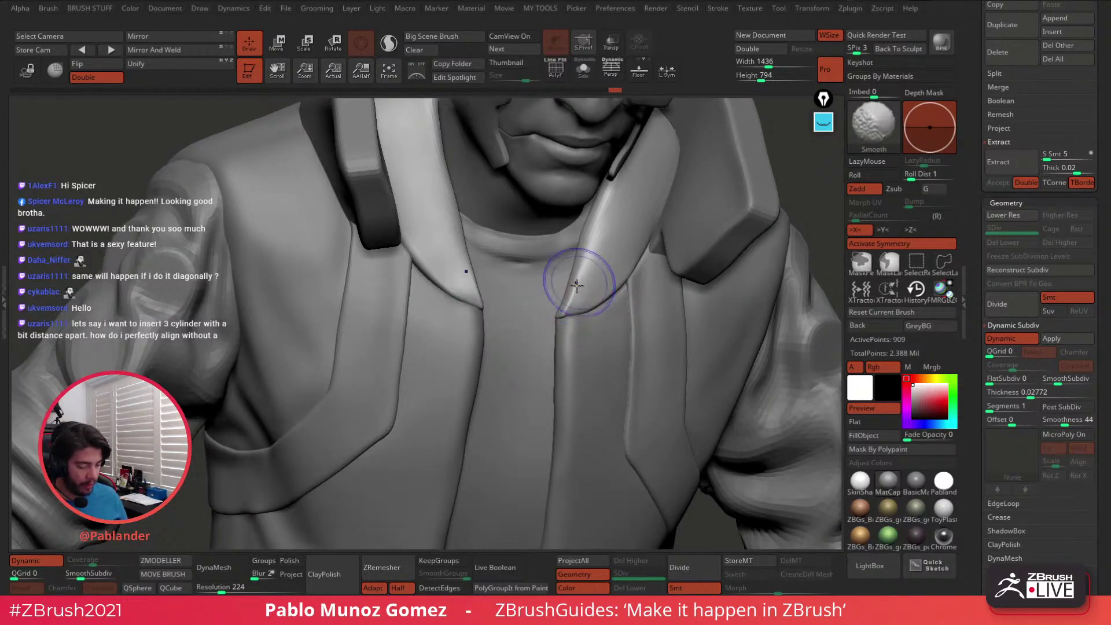
mouse_move(578, 281)
left_mouse_down("shift")
mouse_move(622, 256)
mouse_move(617, 292)
mouse_move(649, 293)
left_mouse_up("shift")
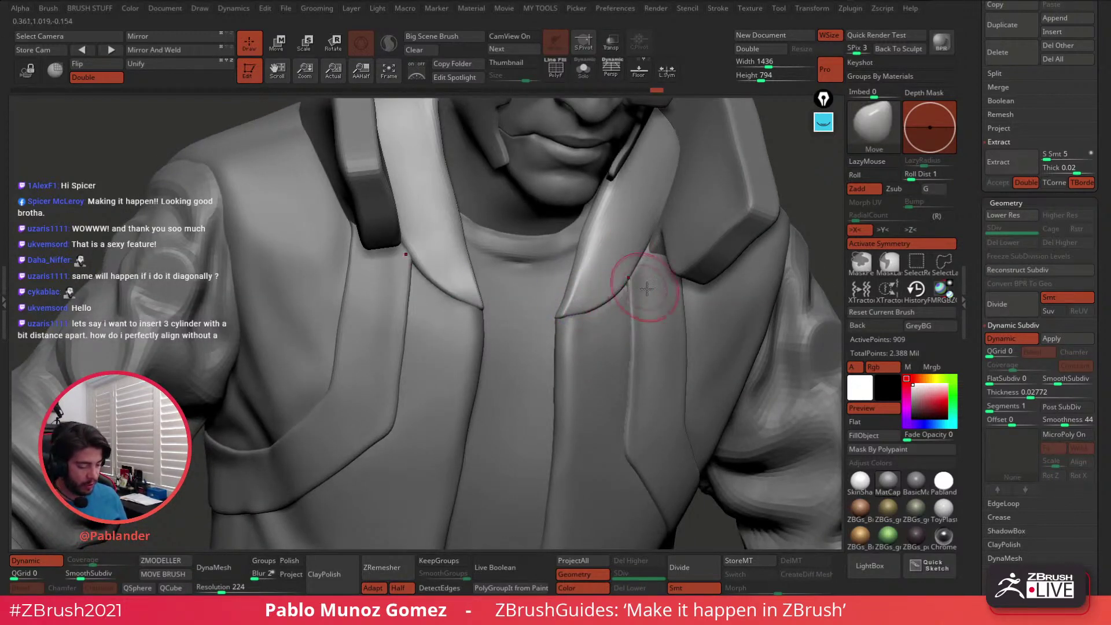
right_click_drag(657, 298, 644, 290)
key("space")
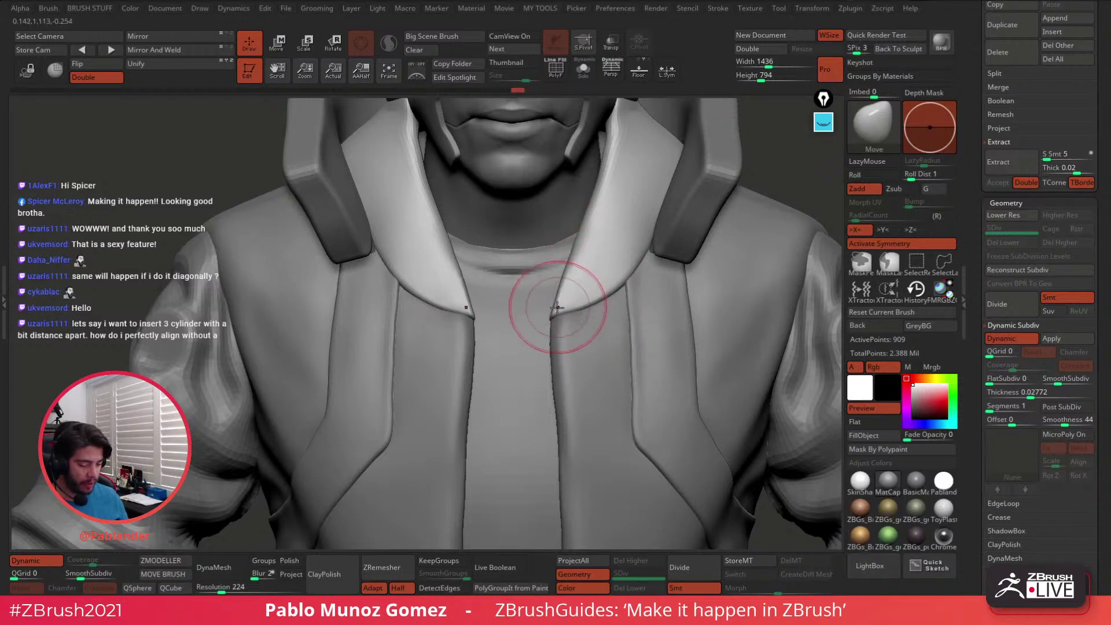
Isolate the inner collar and smooth its upper edge behind the ear
right_click_drag(577, 267, 564, 346, "alt")
right_click_drag(597, 211, 601, 212)
key("space")
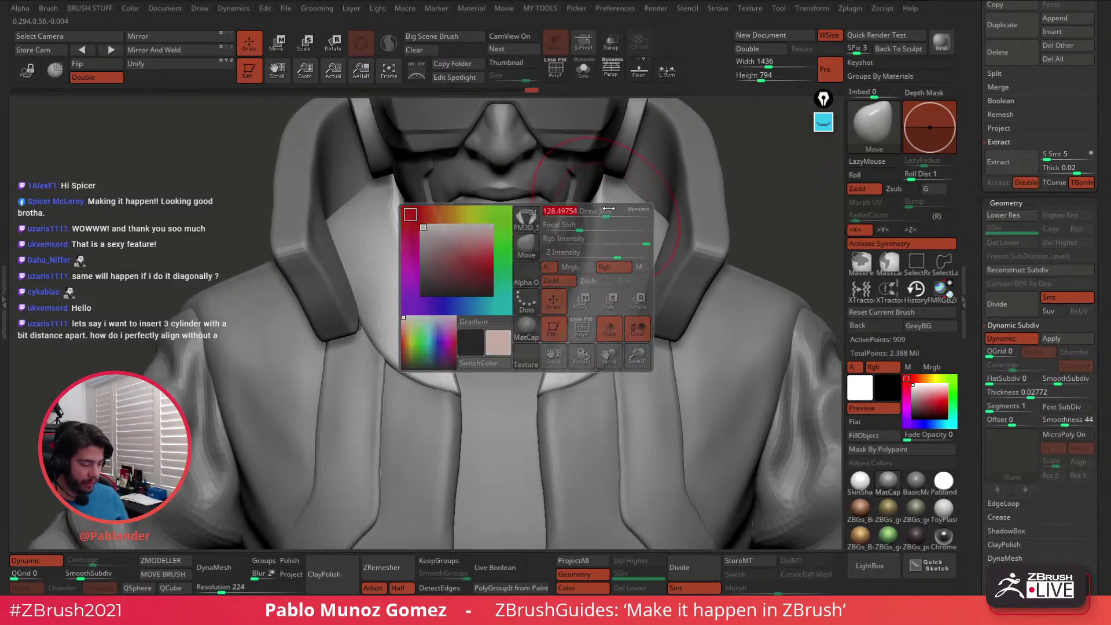
left_click_drag(594, 216, 577, 275)
mouse_move(590, 272)
right_mouse_down("ctrl")
mouse_move(591, 234)
mouse_move(620, 196)
mouse_move(578, 199)
mouse_move(564, 218)
right_mouse_up("ctrl")
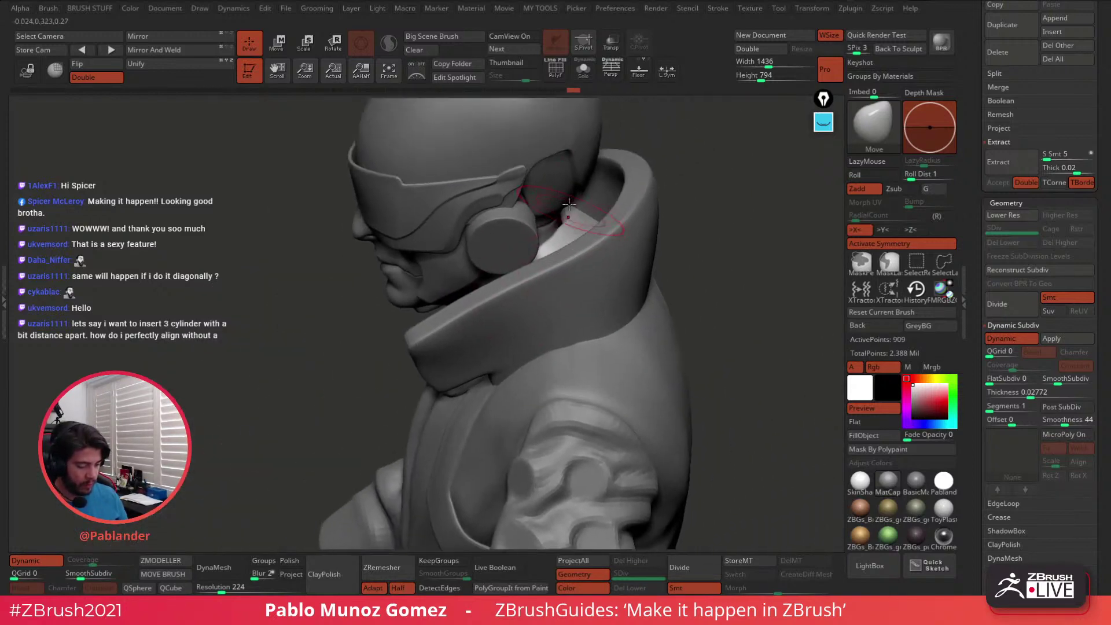
left_click(583, 71)
right_click_drag(597, 112, 581, 107)
left_click_drag(570, 209, 576, 213, "shift")
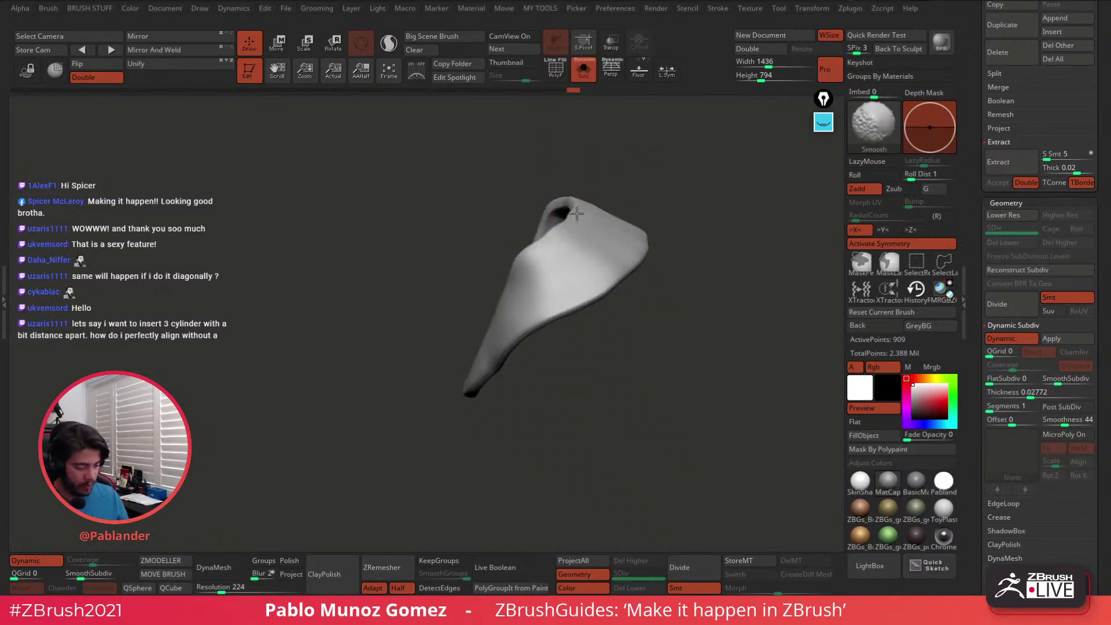
Adjust the lower outline of the inner collar's side with the Move brush
right_click_drag(582, 218, 568, 241)
key("space")
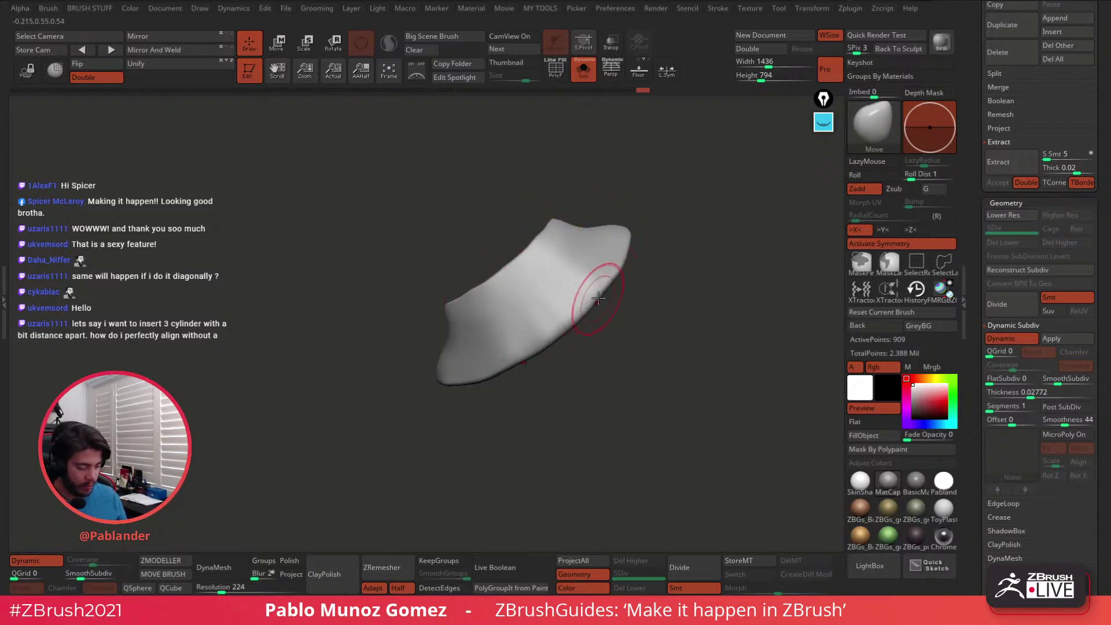
mouse_move(601, 298)
left_mouse_down()
mouse_move(617, 317)
mouse_move(439, 342)
mouse_move(463, 331)
left_mouse_up()
mouse_move(490, 322)
right_mouse_down()
mouse_move(584, 290)
mouse_move(650, 307)
mouse_move(520, 335)
right_mouse_up()
Switch to the Clay brush, smooth the inner collar's outer side and build up the surface along its front flap
key("space")
left_click(692, 328)
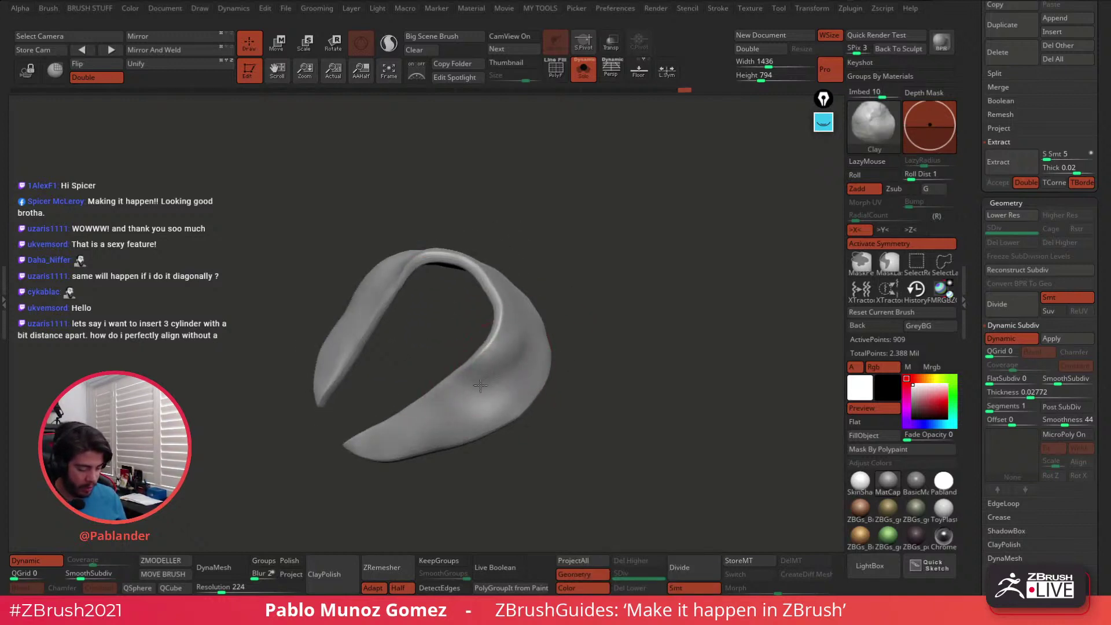
left_click_drag(486, 404, 524, 346, "shift")
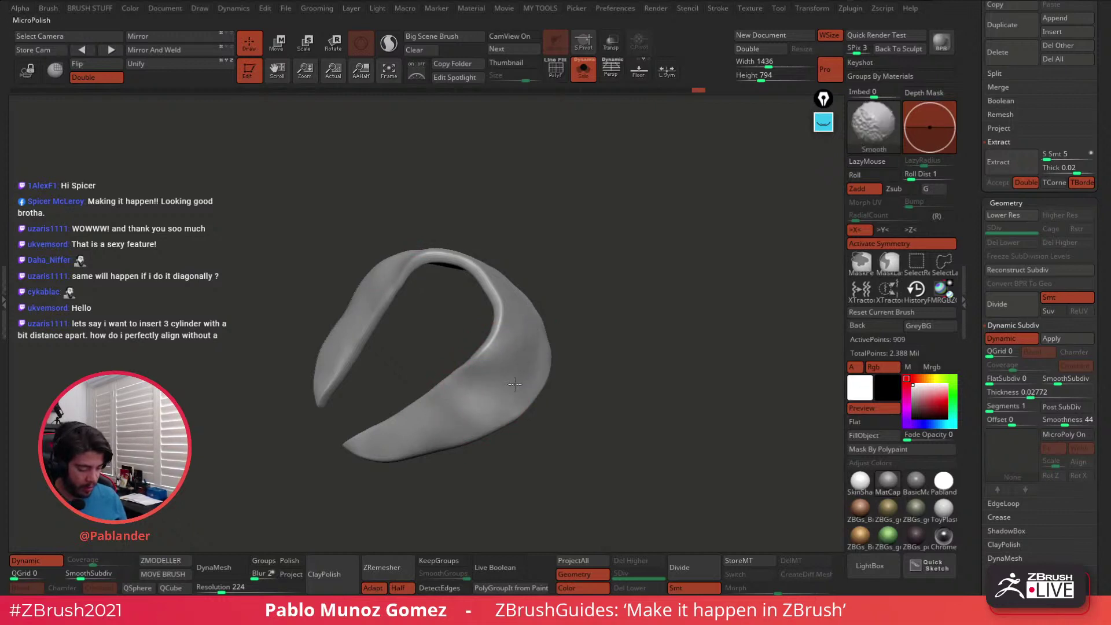
left_click_drag(514, 384, 524, 338, "shift")
left_click_drag(473, 377, 438, 419)
mouse_move(502, 378)
right_mouse_down("shift")
mouse_move(590, 360)
mouse_move(684, 238)
mouse_move(658, 340)
mouse_move(664, 375)
mouse_move(636, 332)
mouse_move(565, 292)
right_mouse_up("shift")
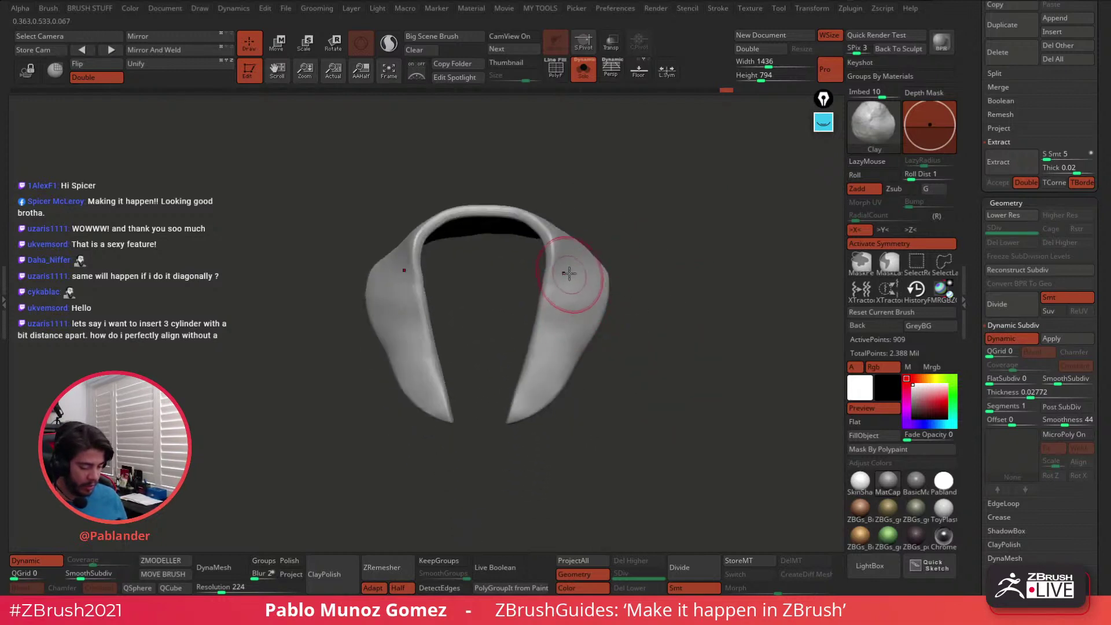
Add Clay strokes over both front flaps and upper corners of the inner collar, then smooth the transitions
left_click_drag(547, 373, 573, 291)
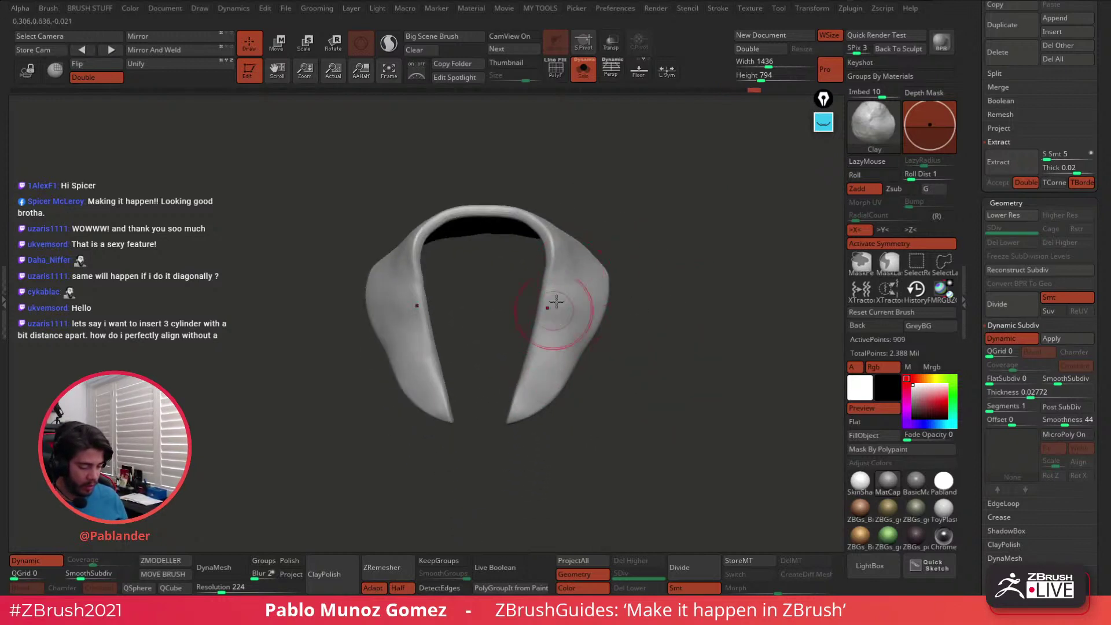
mouse_move(577, 251)
left_mouse_down()
mouse_move(555, 359)
mouse_move(590, 255)
left_mouse_up()
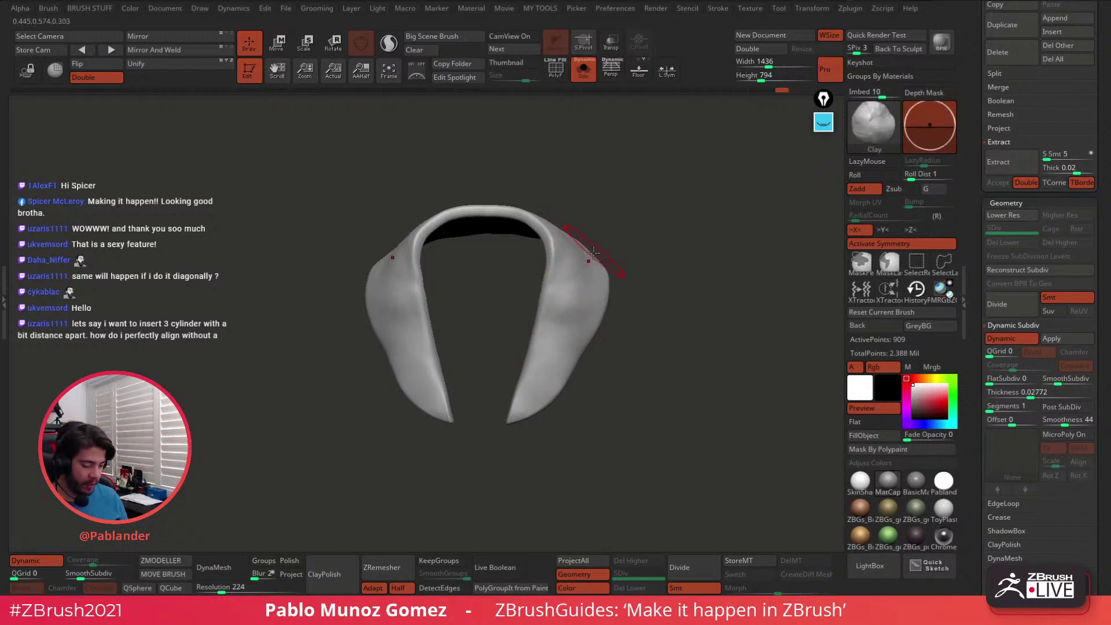
right_click_drag(590, 255, 593, 287)
mouse_move(587, 254)
left_mouse_down("shift")
mouse_move(566, 213)
mouse_move(561, 314)
left_mouse_up("shift")
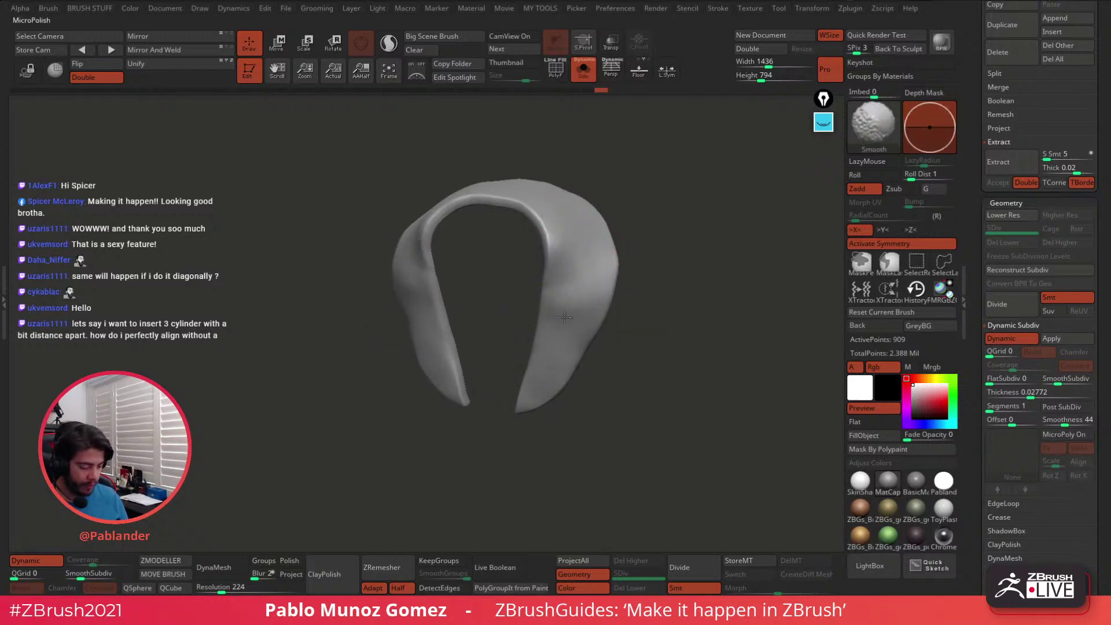
Keep the inner collar's SmoothSubdiv at 2 and set its Dynamic Subdiv smoothness to 73
left_click_drag(1082, 384, 1069, 379)
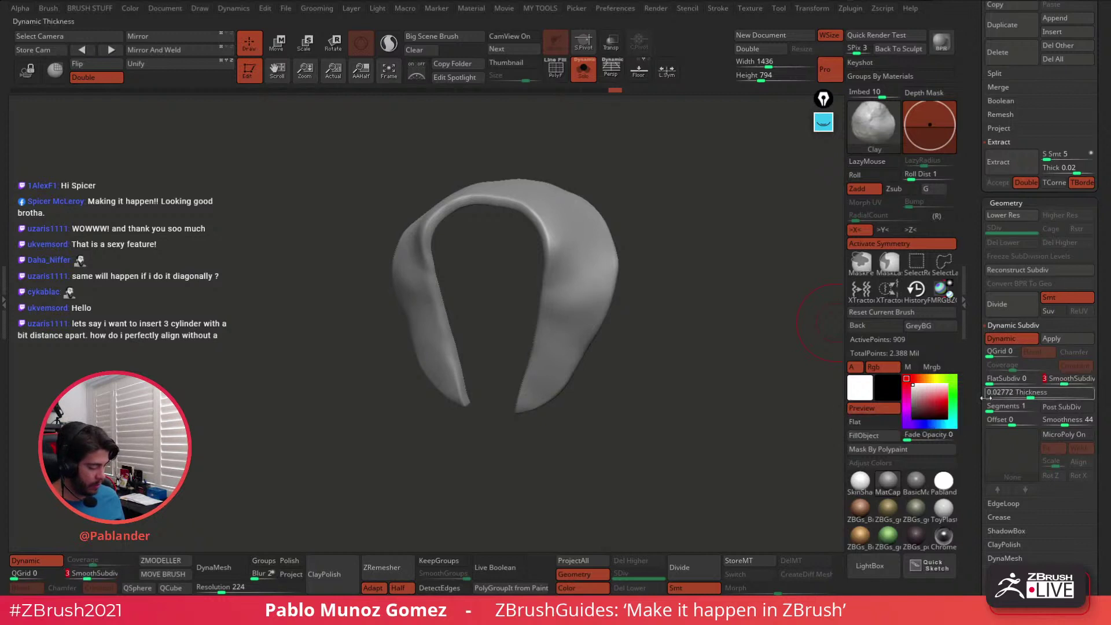
left_click_drag(800, 441, 763, 437)
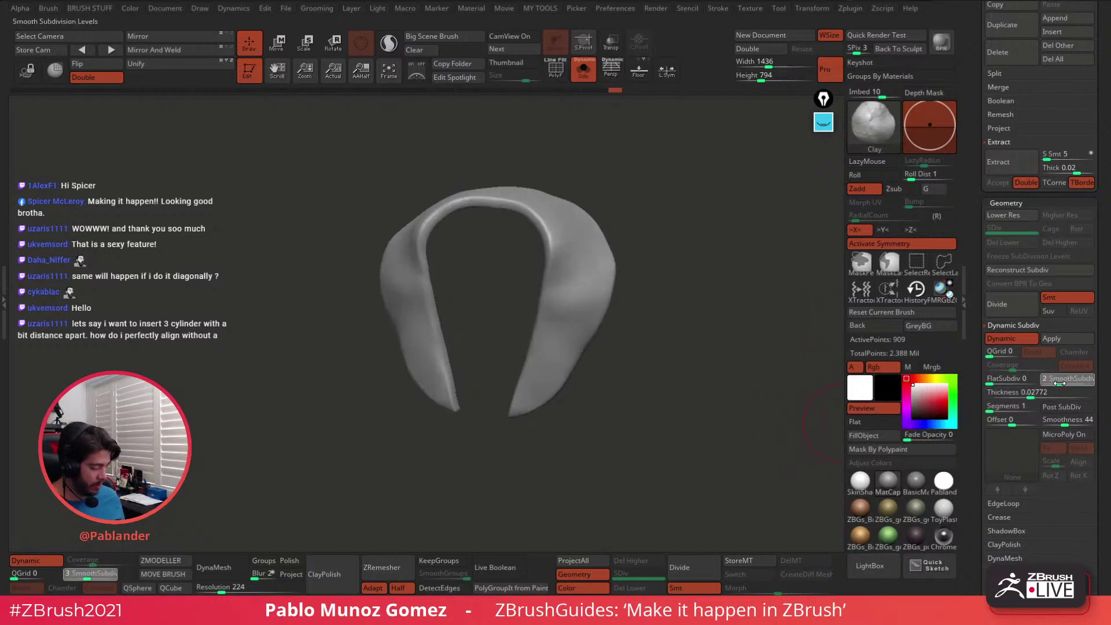
left_click_drag(1064, 420, 1083, 420)
left_click_drag(746, 440, 679, 377, "shift")
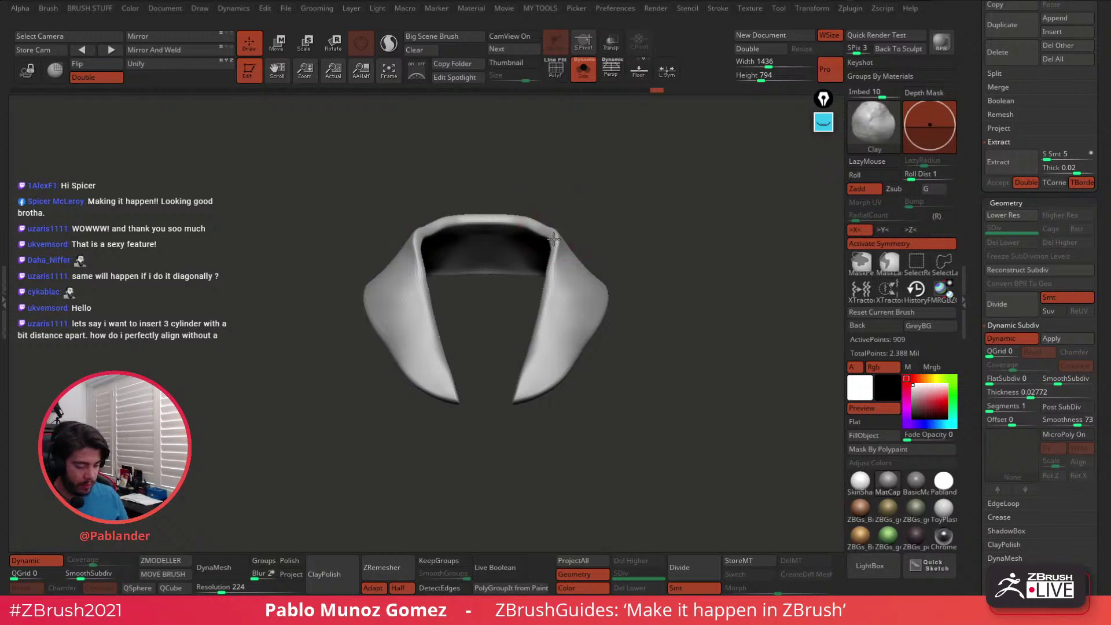
Return to the Move brush and show the rest of the character around the inner collar again
key("space")
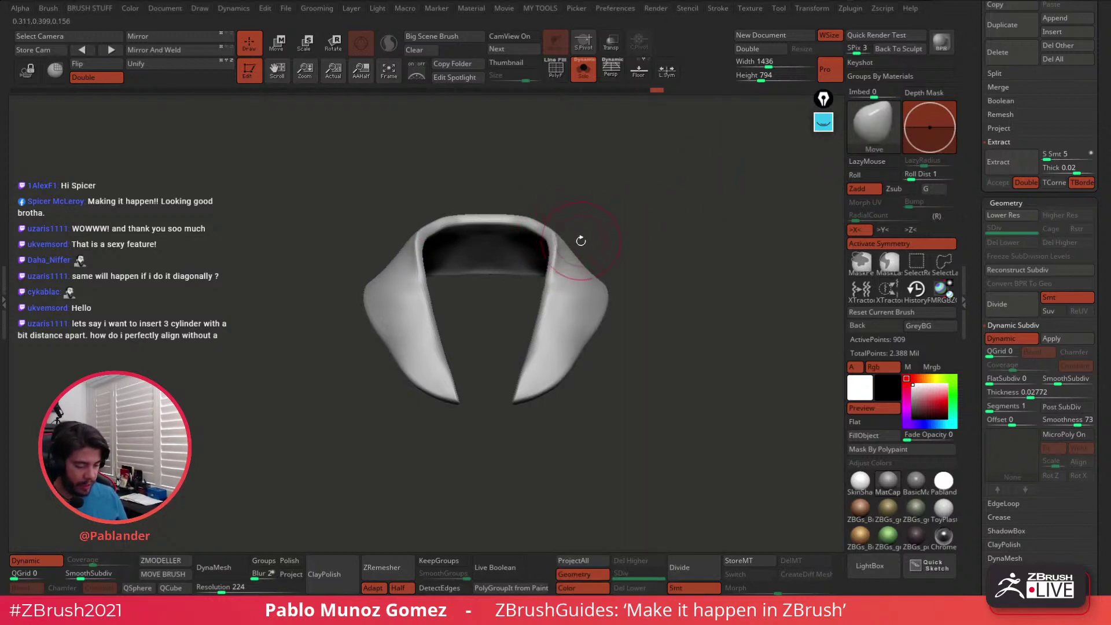
right_click_drag(551, 256, 636, 245)
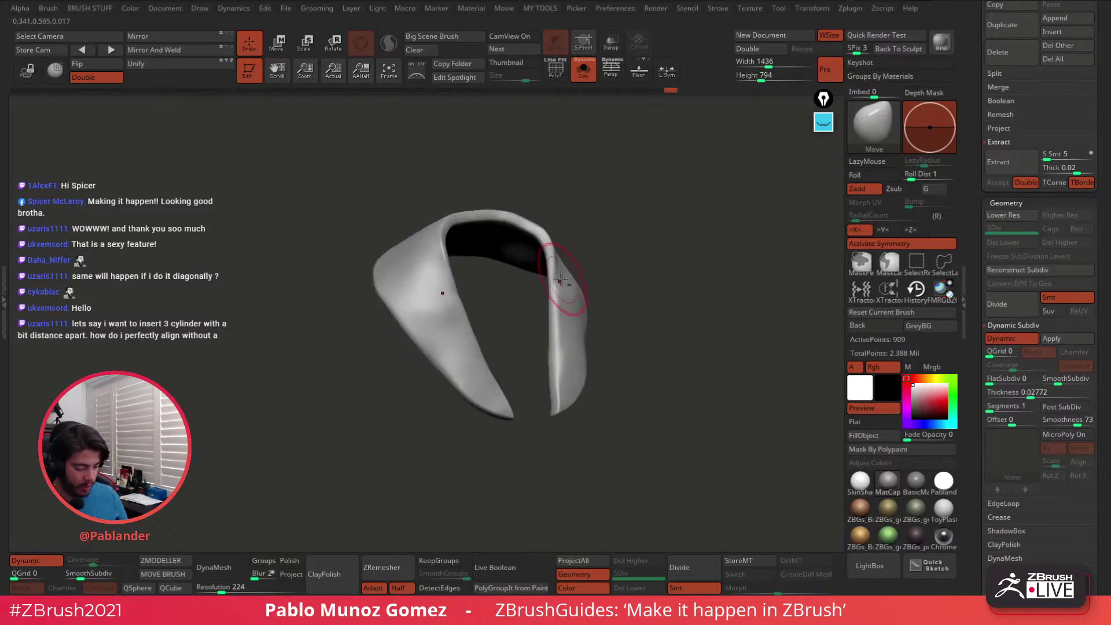
left_click(584, 74)
right_click_drag(640, 305, 628, 302, "ctrl")
Select the jacket sleeves subtool and enable Dynamic Subdiv on it
right_click_drag(610, 376, 546, 295, "alt")
left_click(627, 315, "alt")
right_click_drag(703, 334, 674, 316, "alt")
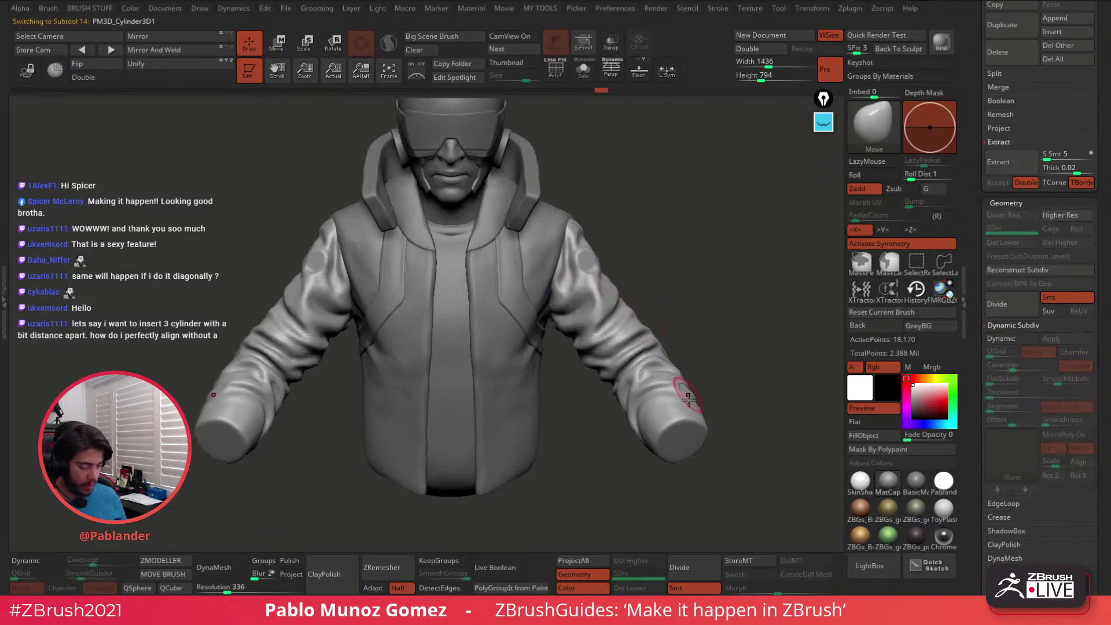
left_click(1017, 338)
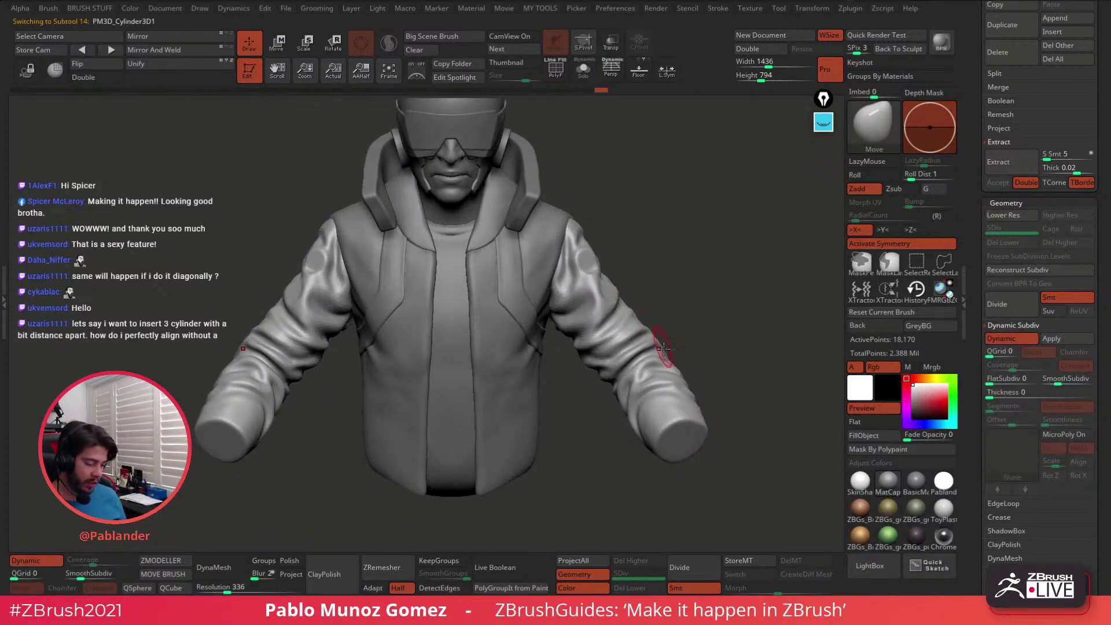
Select the undershirt subtool and inspect its wireframe in isolation before restoring the full character
mouse_move(660, 267)
right_mouse_down("alt")
mouse_move(670, 288)
mouse_move(660, 273)
right_mouse_up("alt")
left_click(628, 283, "alt")
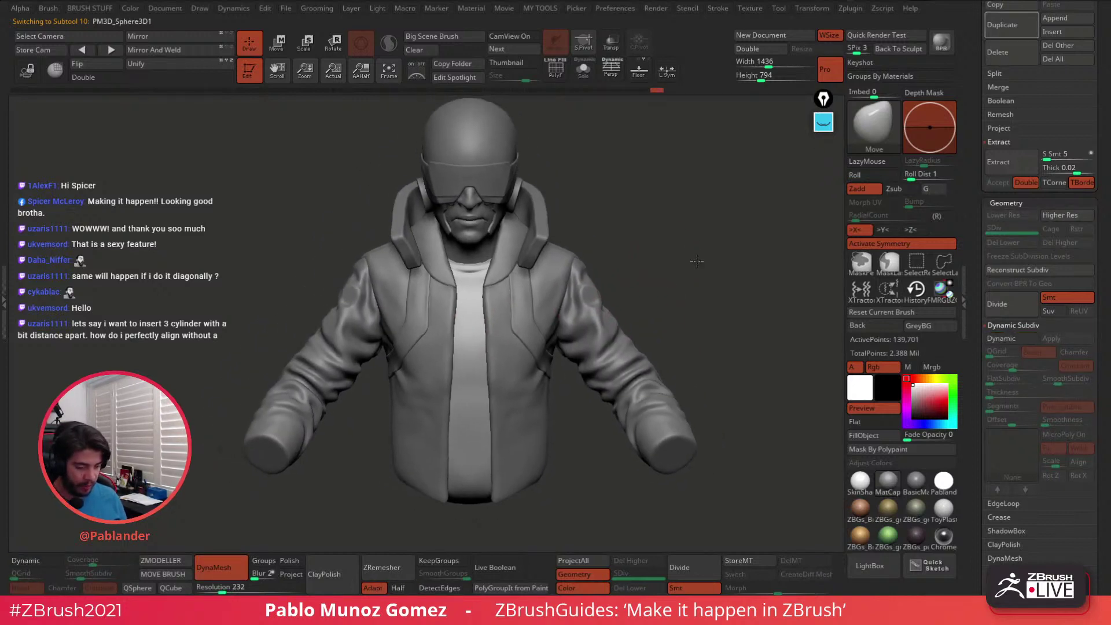
left_click(583, 68)
key("shift+f")
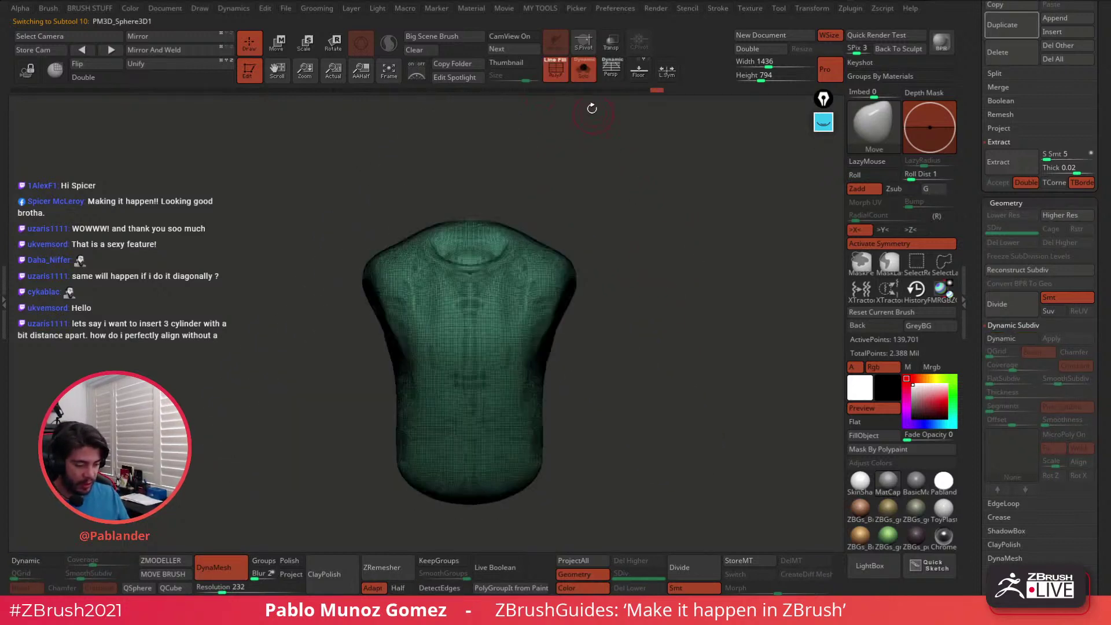
key("shift+f")
left_click(580, 73)
Examine the undershirt in the jacket opening, both with the full figure and on its own
right_click_drag(551, 191, 566, 268, "ctrl")
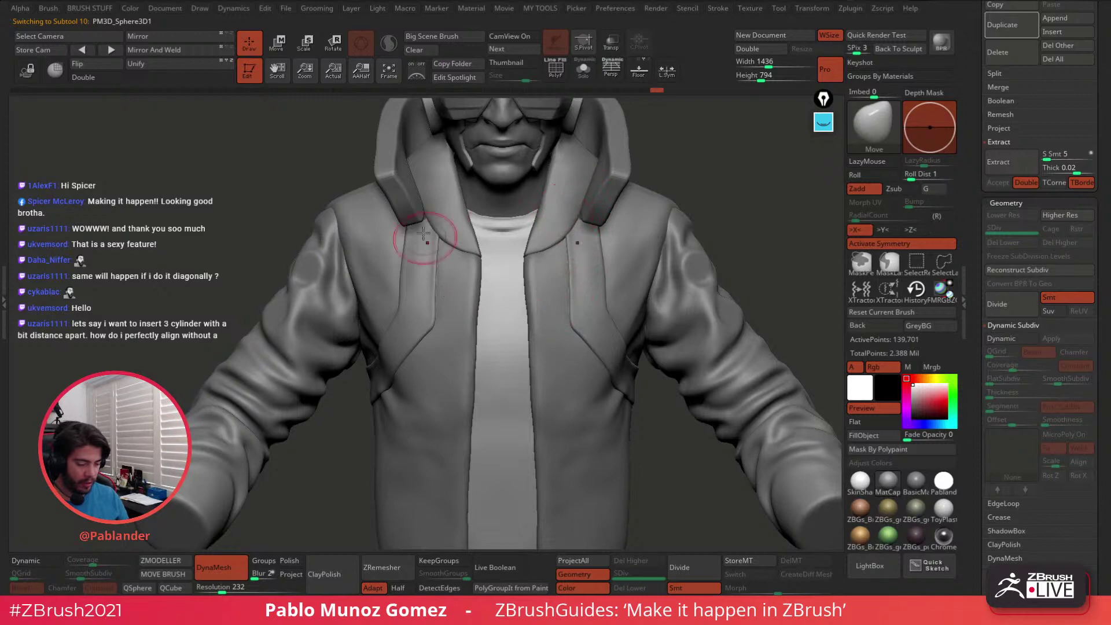
mouse_move(572, 247)
right_mouse_down("ctrl")
mouse_move(568, 223)
mouse_move(537, 231)
right_mouse_up("ctrl")
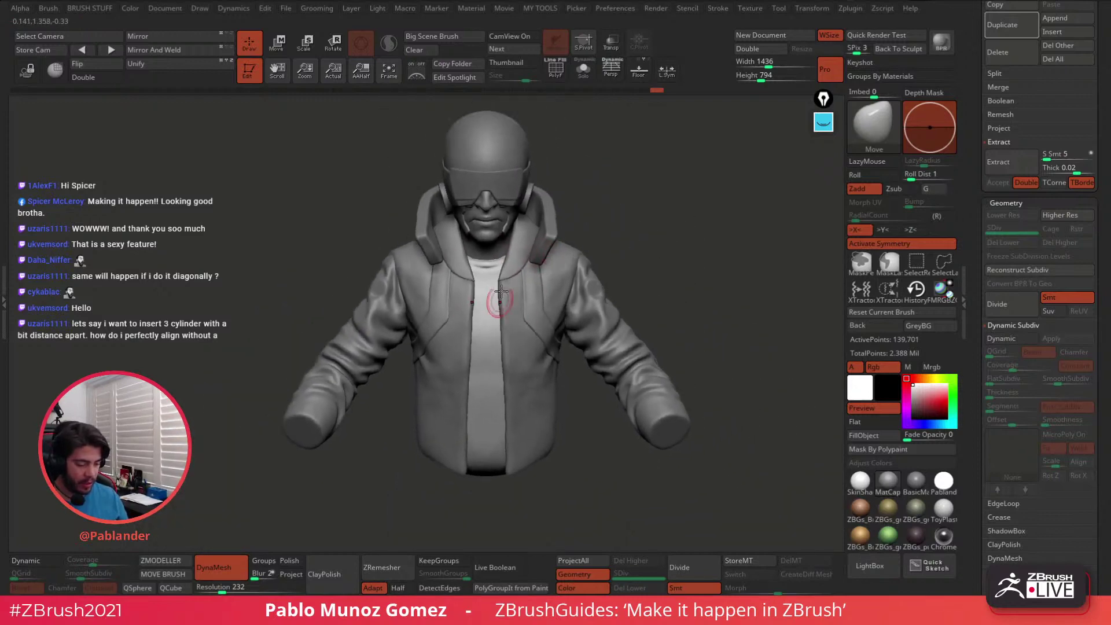
key("space")
mouse_move(525, 252)
left_mouse_down()
mouse_move(536, 252)
mouse_move(518, 254)
left_mouse_up()
left_click(582, 71)
key("space")
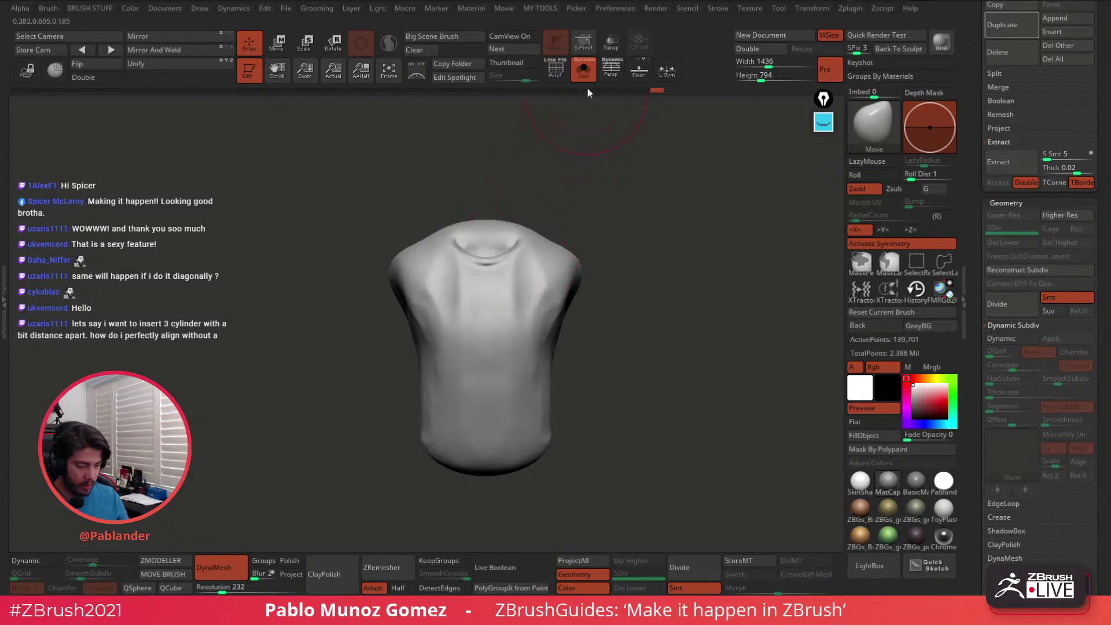
left_click(582, 71)
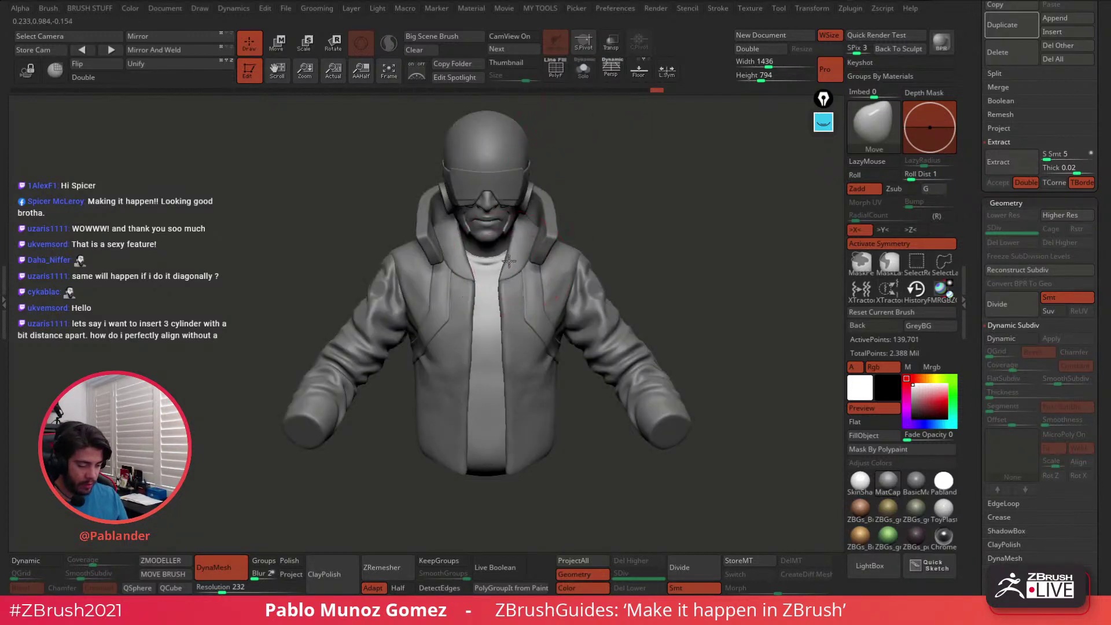
Isolate the undershirt with its wireframe displayed and retopologize it with ZRemesher
left_click(583, 70)
key("shift+f")
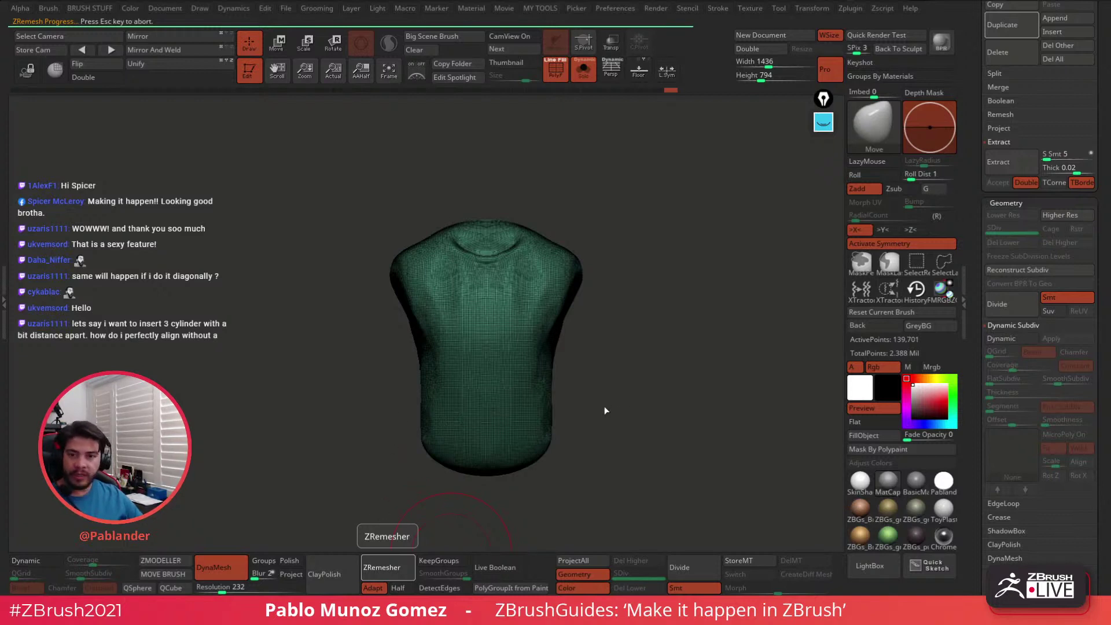
left_click(559, 77)
left_click(556, 73)
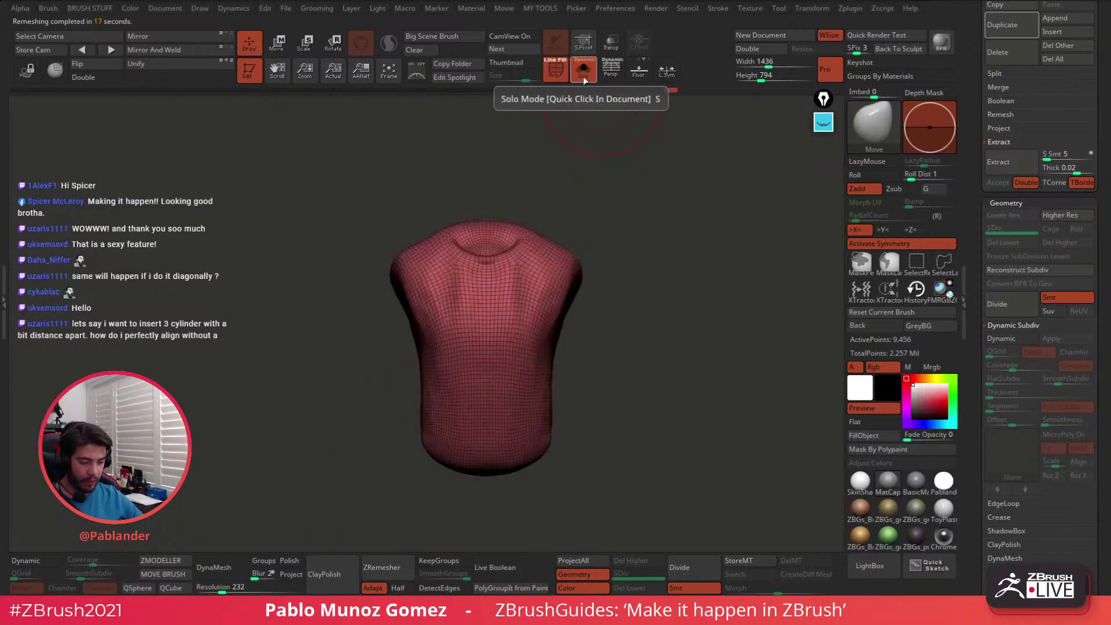
Show the whole character again, enable Dynamic Subdiv on the undershirt and hide the wireframe
left_click(583, 72)
left_click(1011, 340)
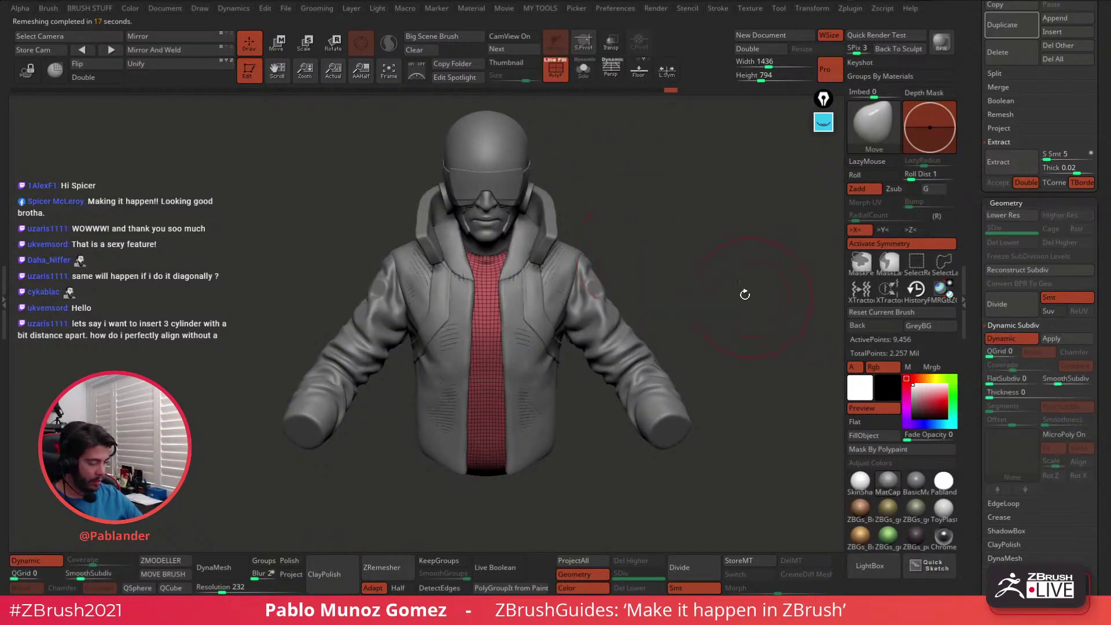
left_click(556, 72)
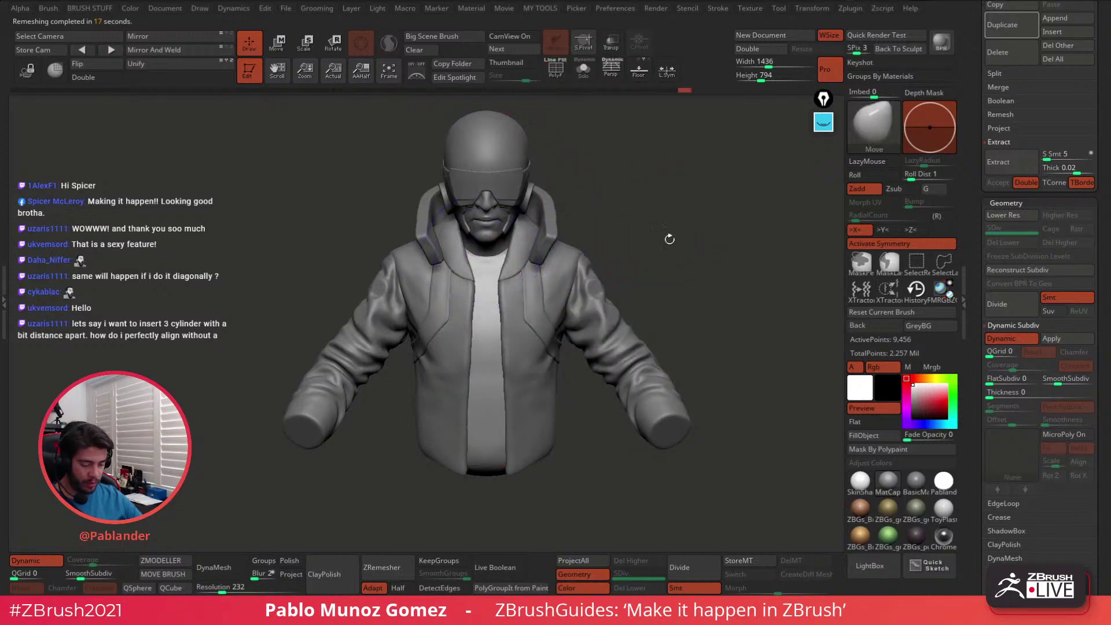
mouse_move(714, 251)
left_mouse_down()
mouse_move(644, 230)
mouse_move(628, 233)
mouse_move(616, 276)
mouse_move(628, 259)
mouse_move(613, 265)
left_mouse_up()
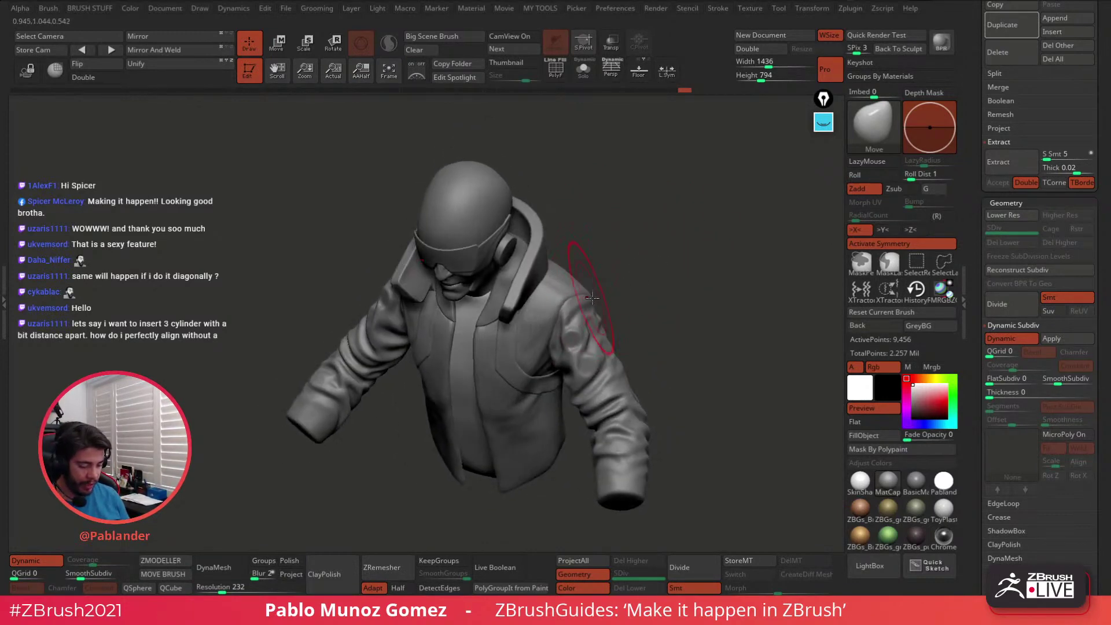
Select the jacket body subtool and display its polygroup wireframe
key("space")
left_click(562, 292, "alt")
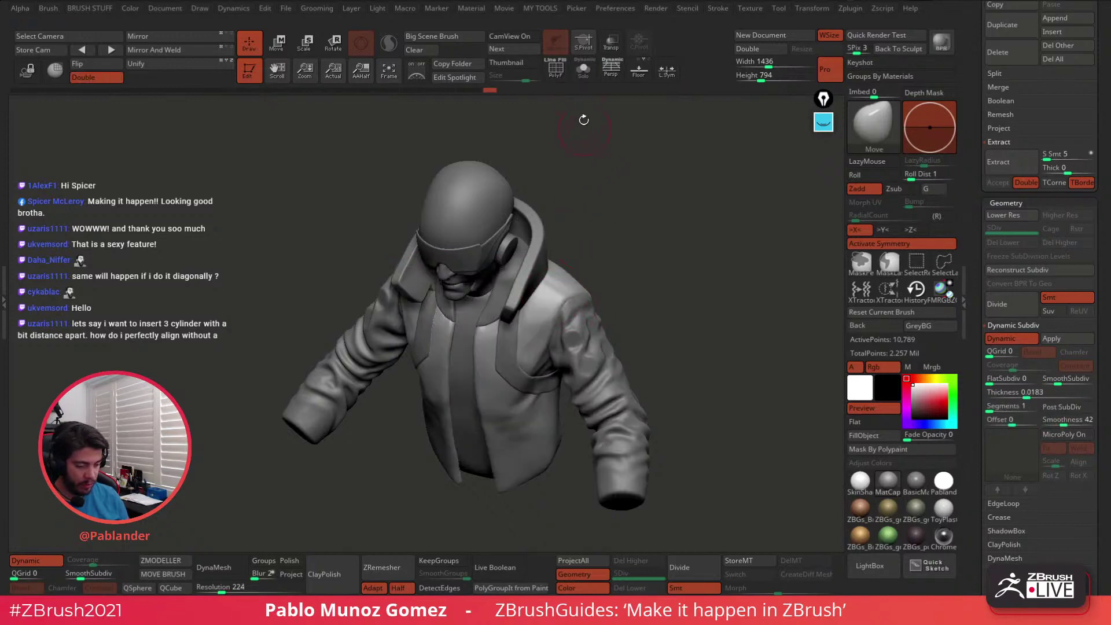
left_click_drag(582, 133, 579, 261, "alt")
left_click(559, 77)
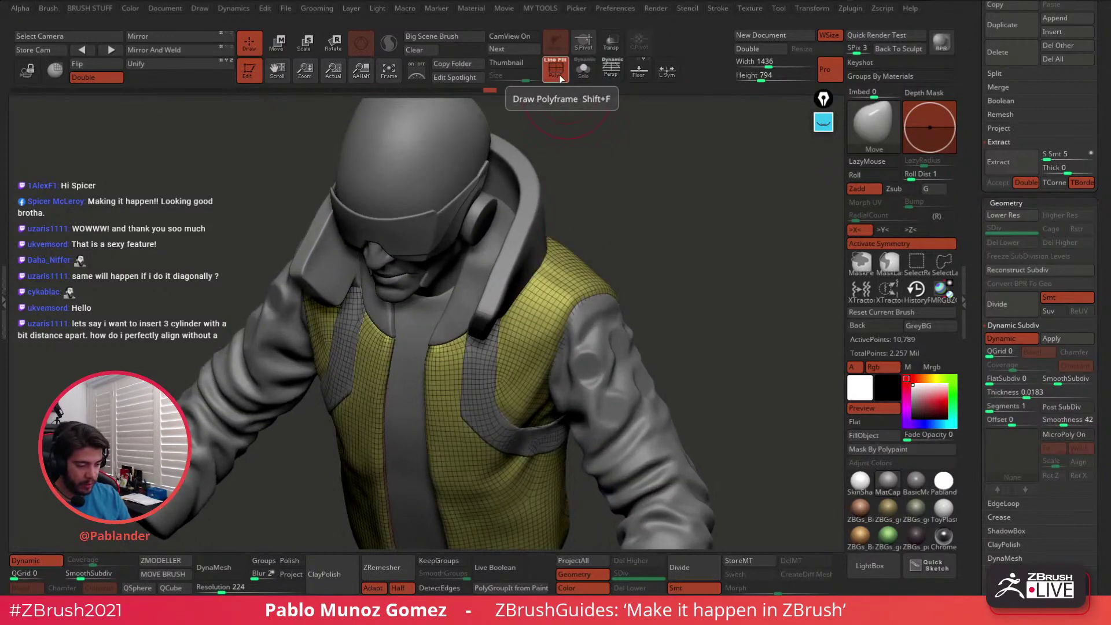
left_click(559, 77)
left_click(558, 77)
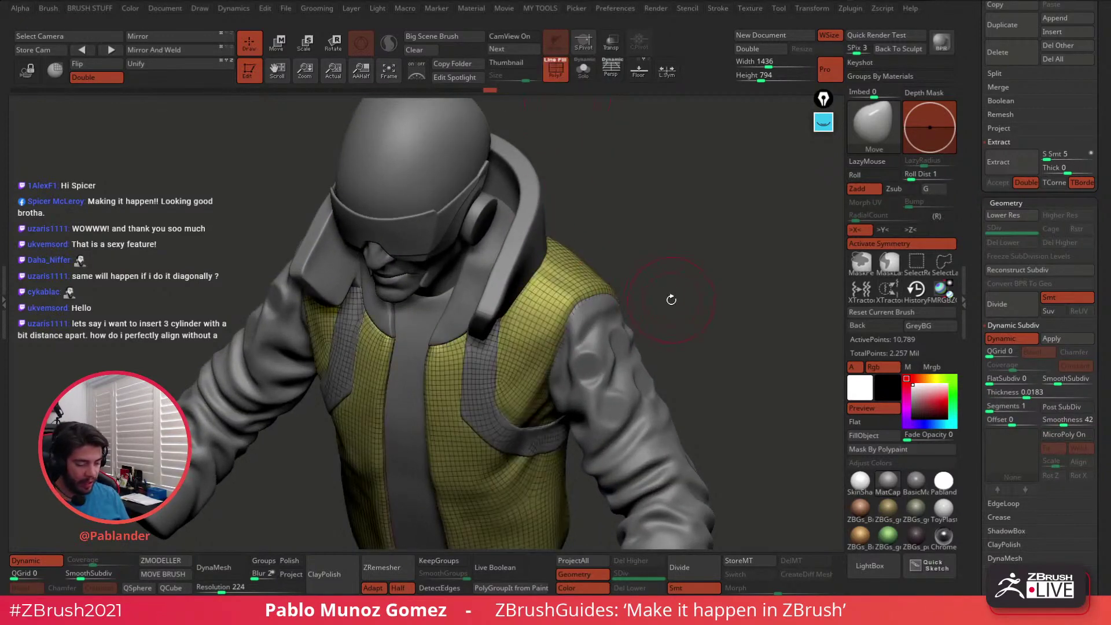
Isolate the jacket body and turn off its Dynamic Subdiv preview to work on the base mesh at the shoulder
left_click(582, 74)
mouse_move(597, 185)
left_mouse_down()
mouse_move(590, 199)
mouse_move(619, 185)
mouse_move(653, 231)
mouse_move(657, 314)
mouse_move(677, 255)
left_mouse_up()
key("space")
right_click_drag(572, 233, 624, 330)
key("shift+d")
left_click_drag(777, 240, 656, 338)
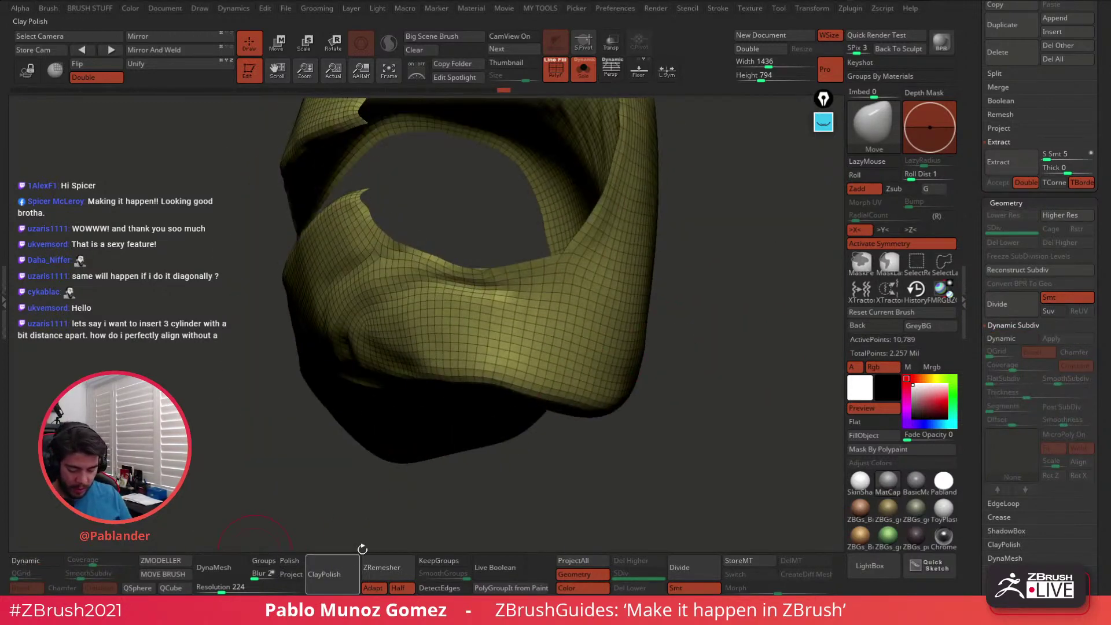
With ZModeler, mark a four-sided patch of polygons across the top of the jacket's shoulder, from the collar edge to the sleeve opening
left_click(164, 561)
left_click_drag(736, 313, 665, 309)
key("space")
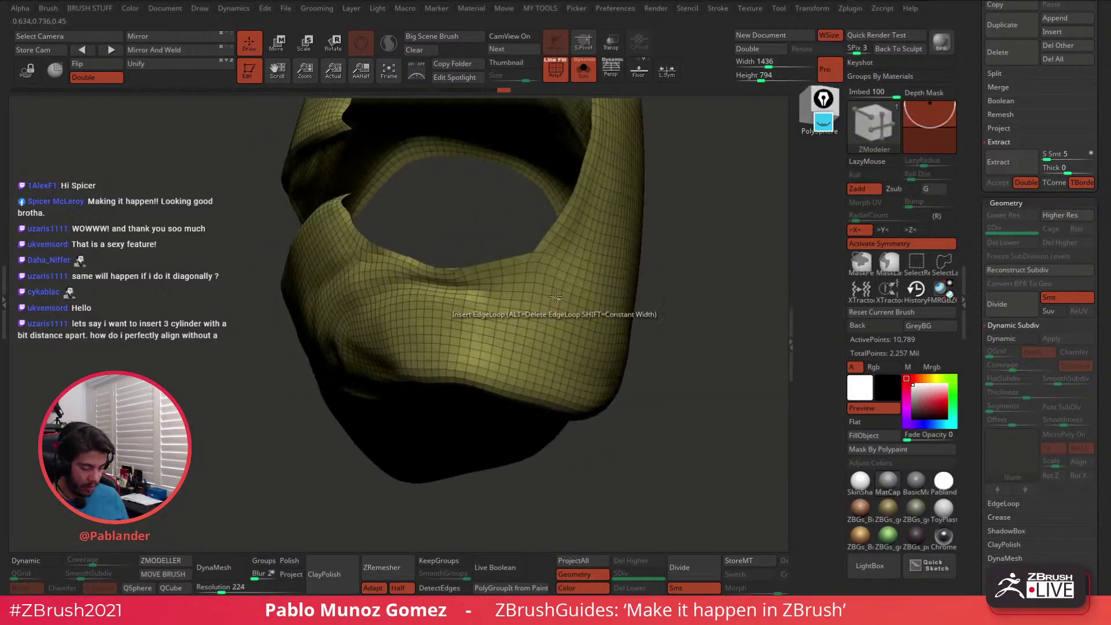
left_click(583, 69)
left_click(583, 69)
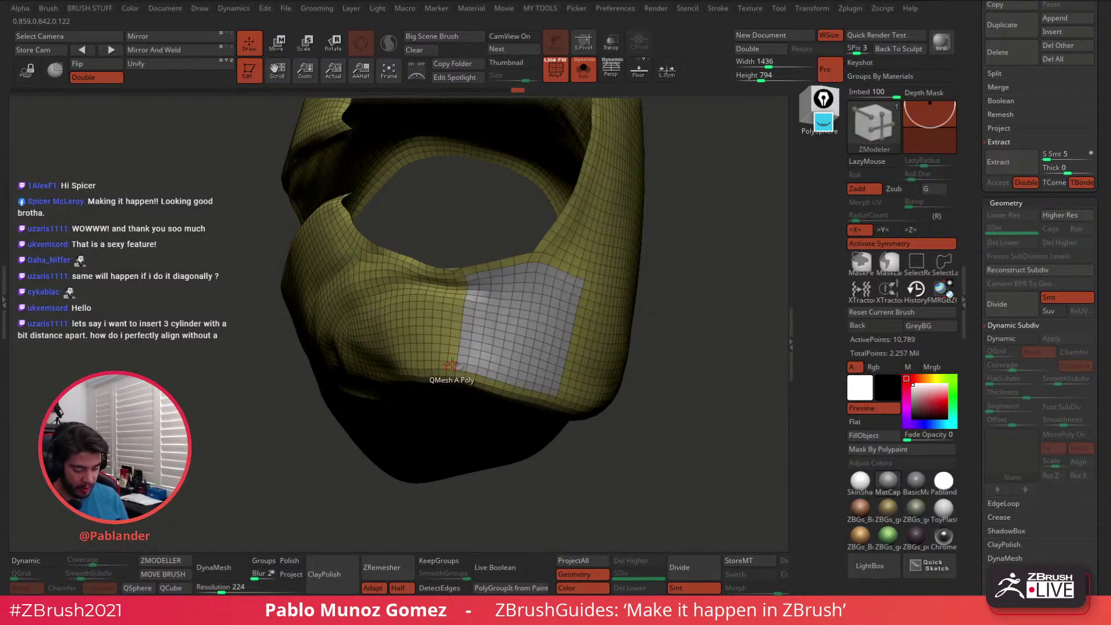
mouse_move(460, 295)
right_mouse_down("alt")
mouse_move(471, 215)
mouse_move(476, 280)
mouse_move(511, 330)
mouse_move(474, 286)
right_mouse_up("alt")
left_click(479, 286, "alt")
left_click(471, 284, "alt")
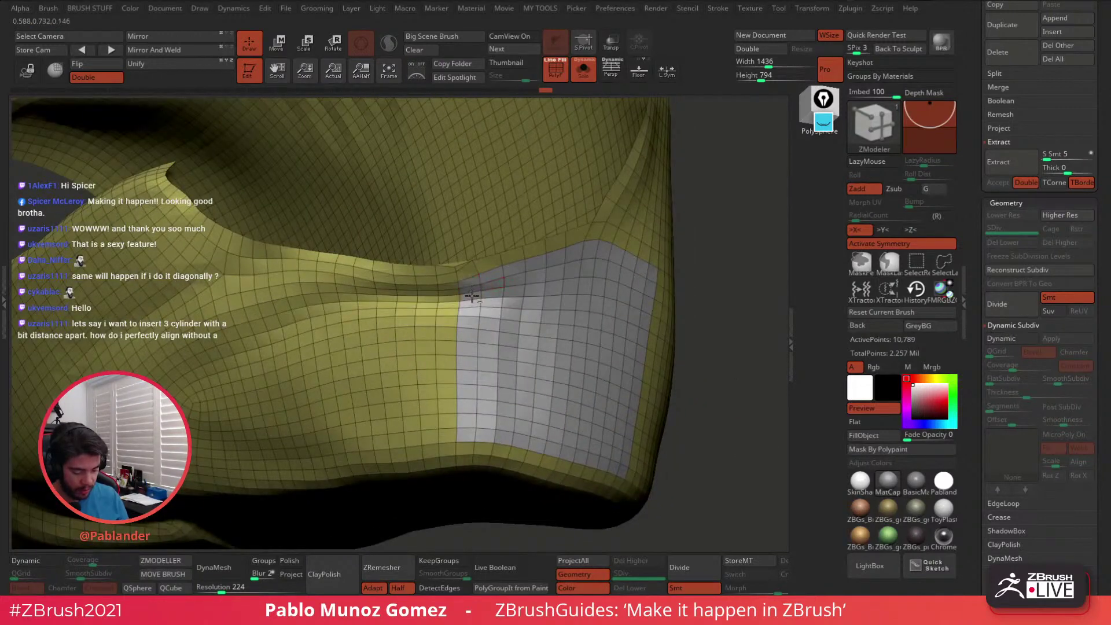
mouse_move(549, 328)
right_mouse_down()
mouse_move(572, 389)
mouse_move(566, 338)
mouse_move(579, 297)
right_mouse_up()
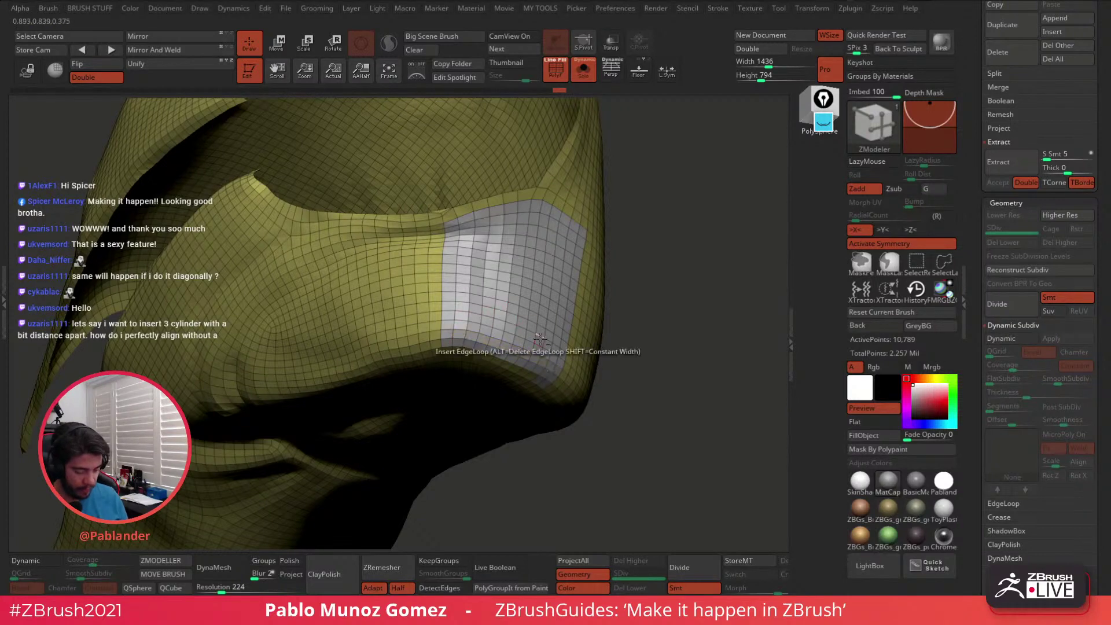
right_click_drag(546, 374, 603, 291)
mouse_move(515, 344)
right_mouse_down("ctrl")
mouse_move(518, 330)
mouse_move(514, 338)
right_mouse_up("ctrl")
Detach the marked shoulder polygons from the jacket body as a separate patch with its own polygroup, lying flush on the surface
key("space")
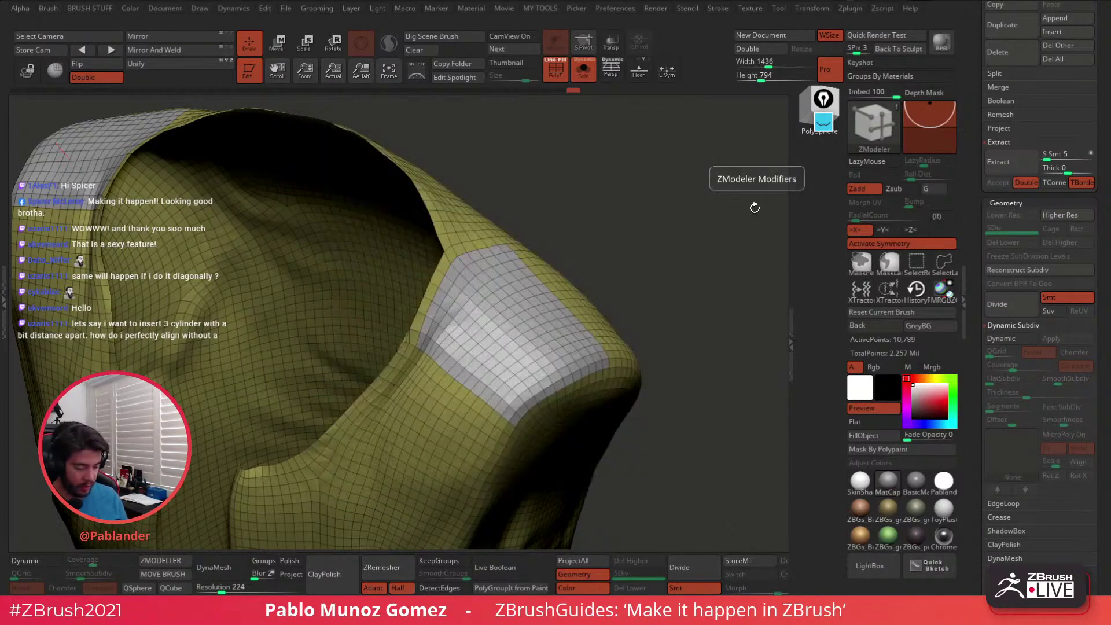
left_click_drag(564, 330, 576, 311)
left_click(571, 315)
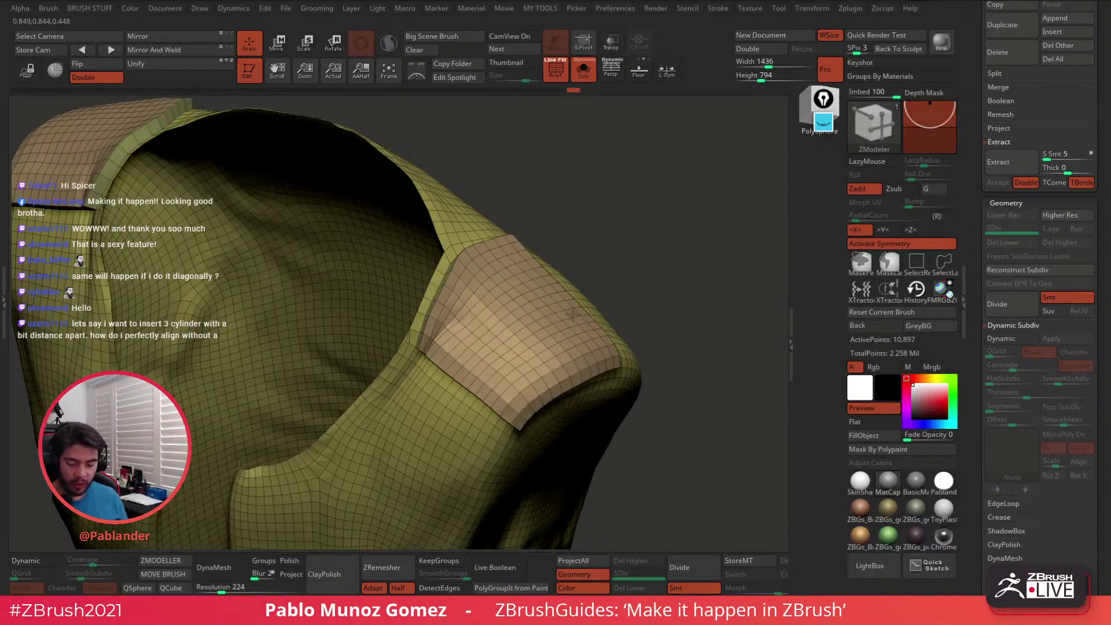
left_click(572, 314)
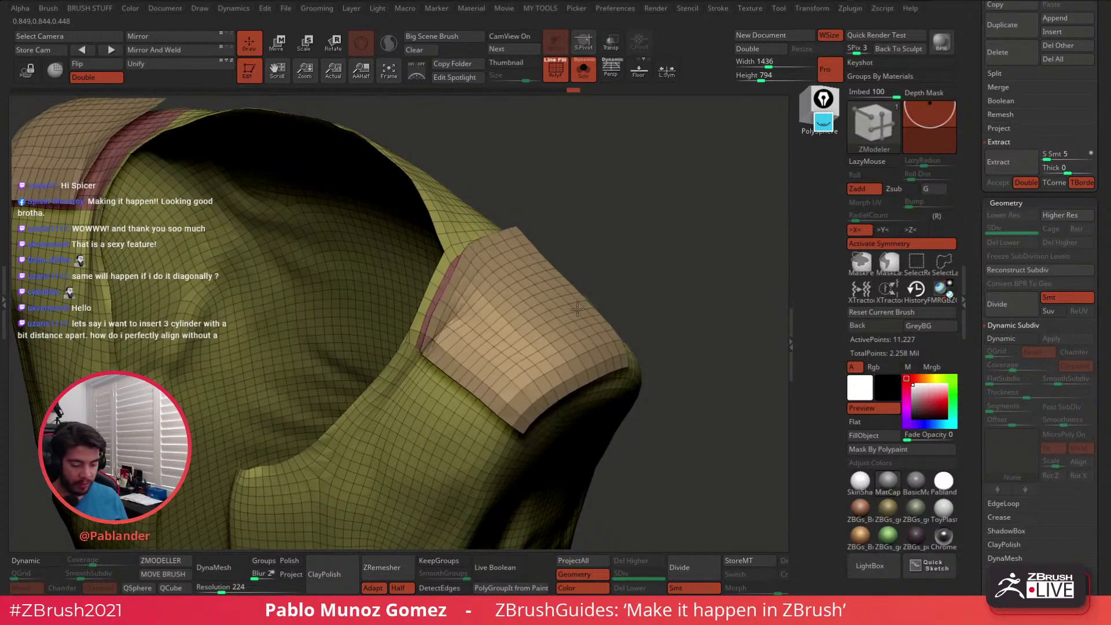
left_click_drag(570, 320, 565, 327)
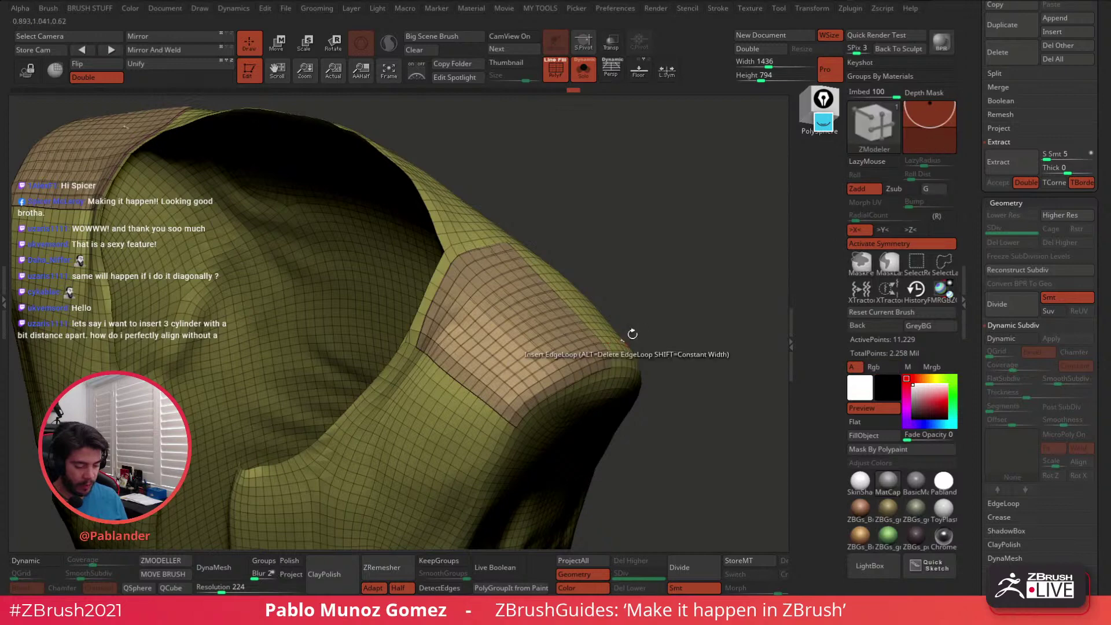
Switch to the Move brush with the polygroup wireframe displayed and reduce its draw size
left_click(163, 574)
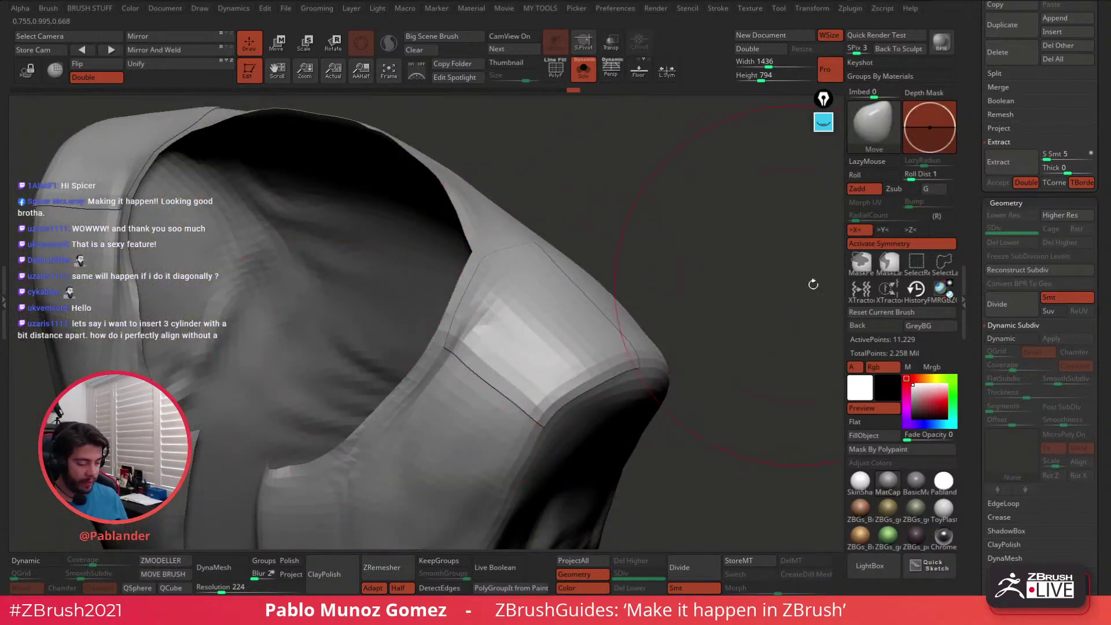
key("shift+f")
right_click(694, 231)
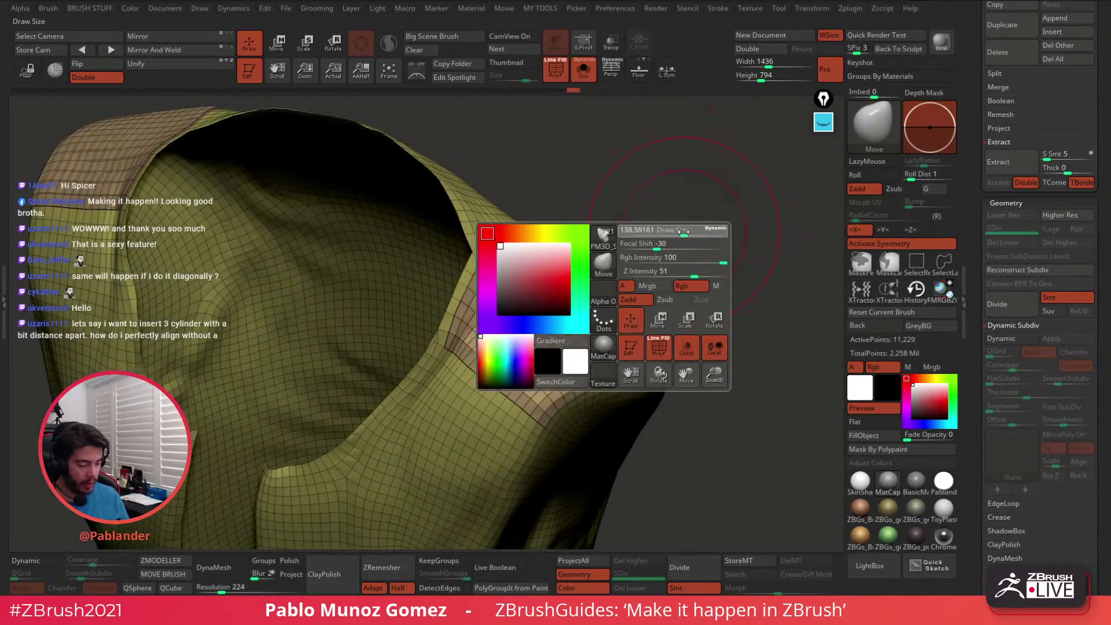
left_click_drag(693, 231, 673, 233)
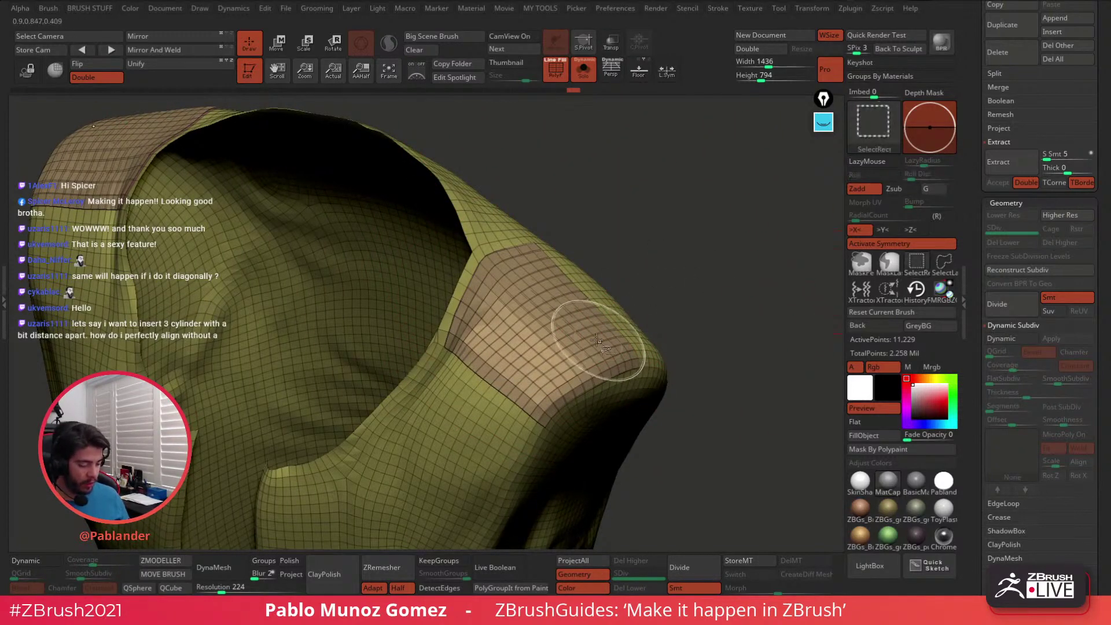
Isolate the shoulder patch polygroup, split the hidden geometry into its own subtool and show the whole character again
left_click(574, 326, "ctrl+shift")
key("2")
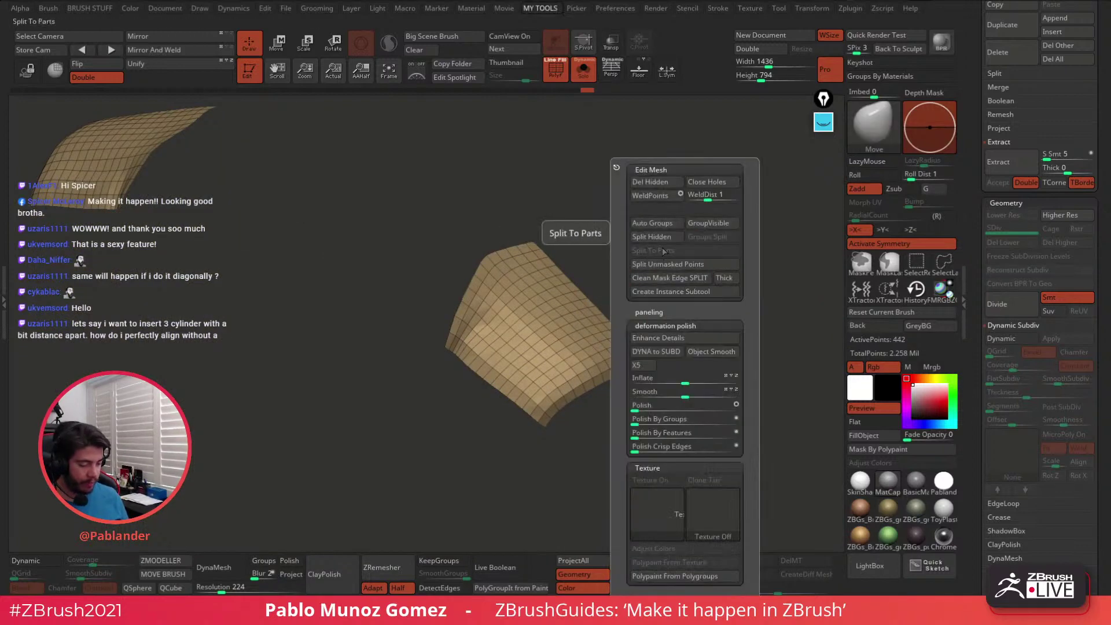
left_click(650, 236)
left_click(590, 75)
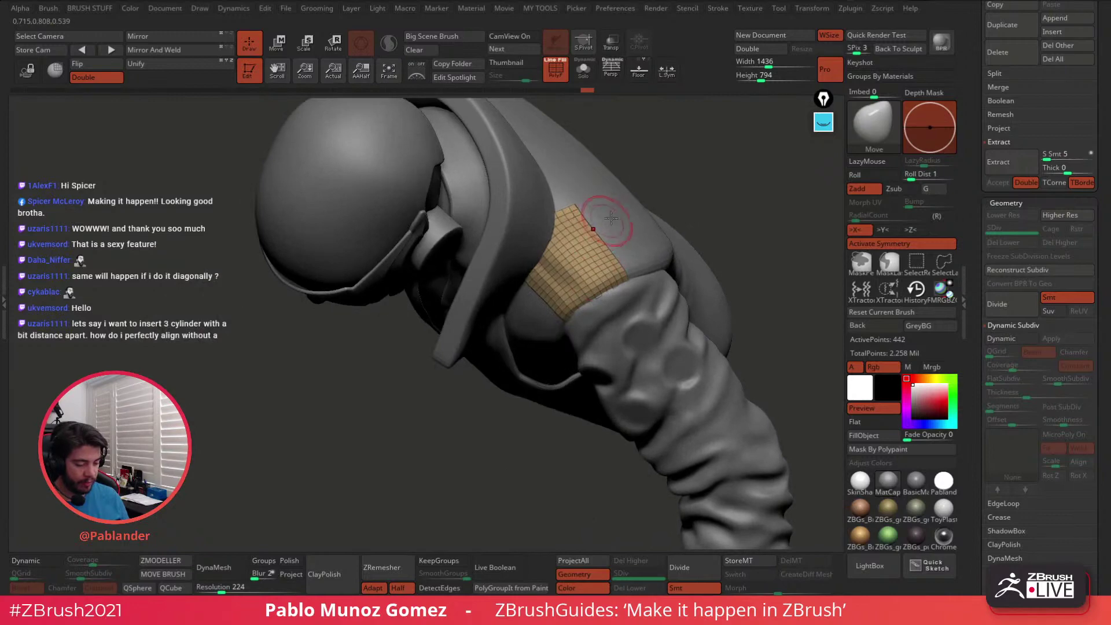
Reshape the shoulder patch's outline with the Move brush and smooth its edges, checking it both alone and on the character
right_click(515, 259)
right_click_drag(515, 259, 631, 255)
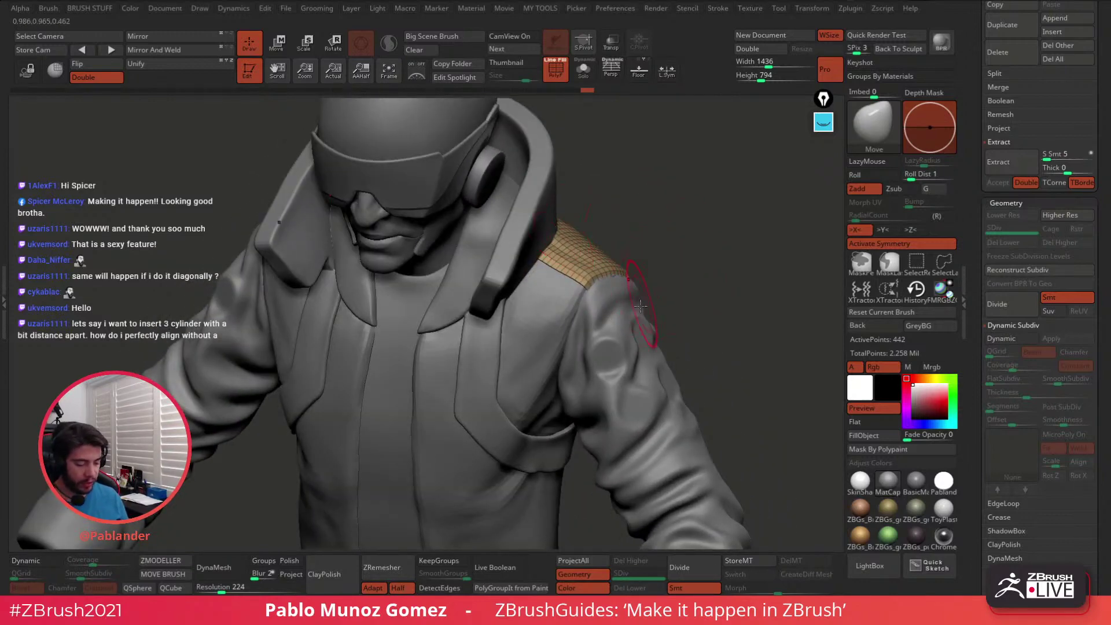
right_click_drag(715, 285, 685, 293)
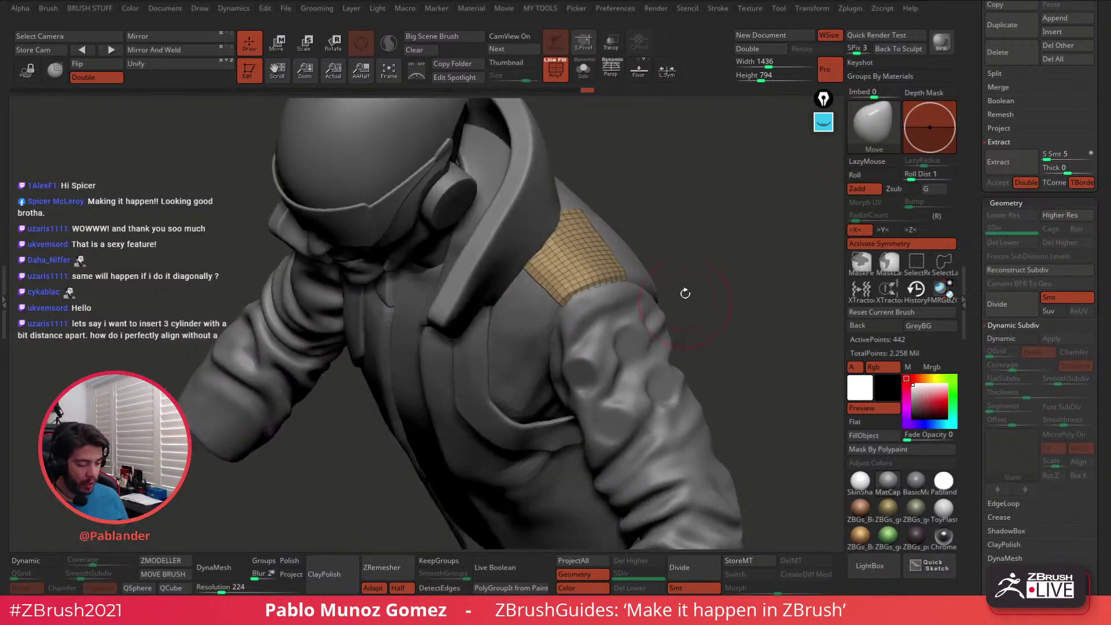
left_click(583, 75)
right_click_drag(647, 156, 619, 237)
left_click(583, 72)
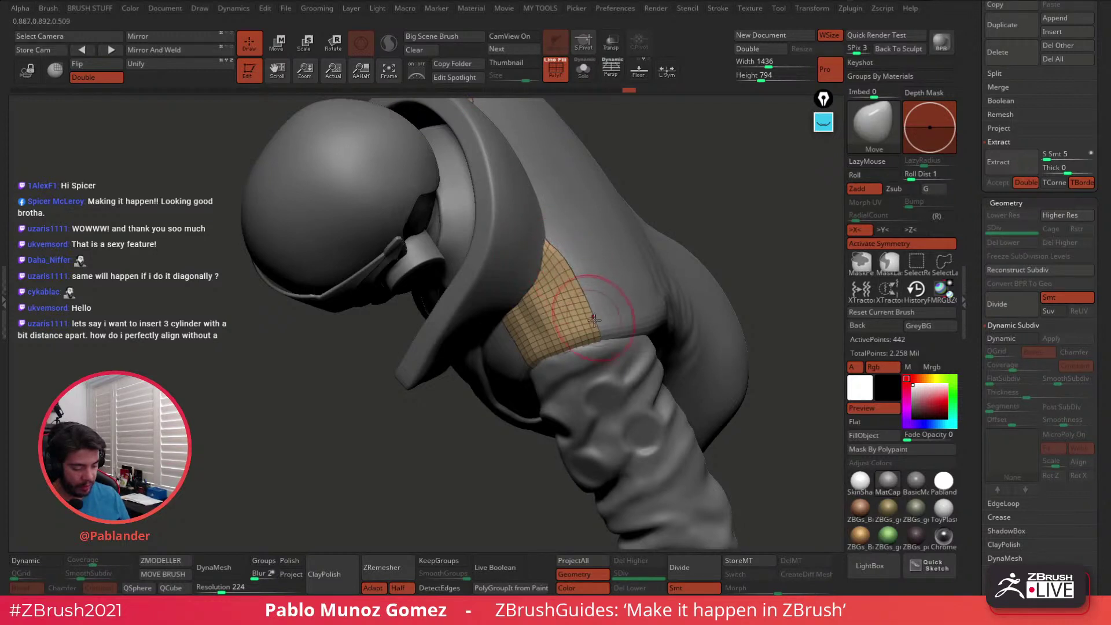
left_click(583, 74)
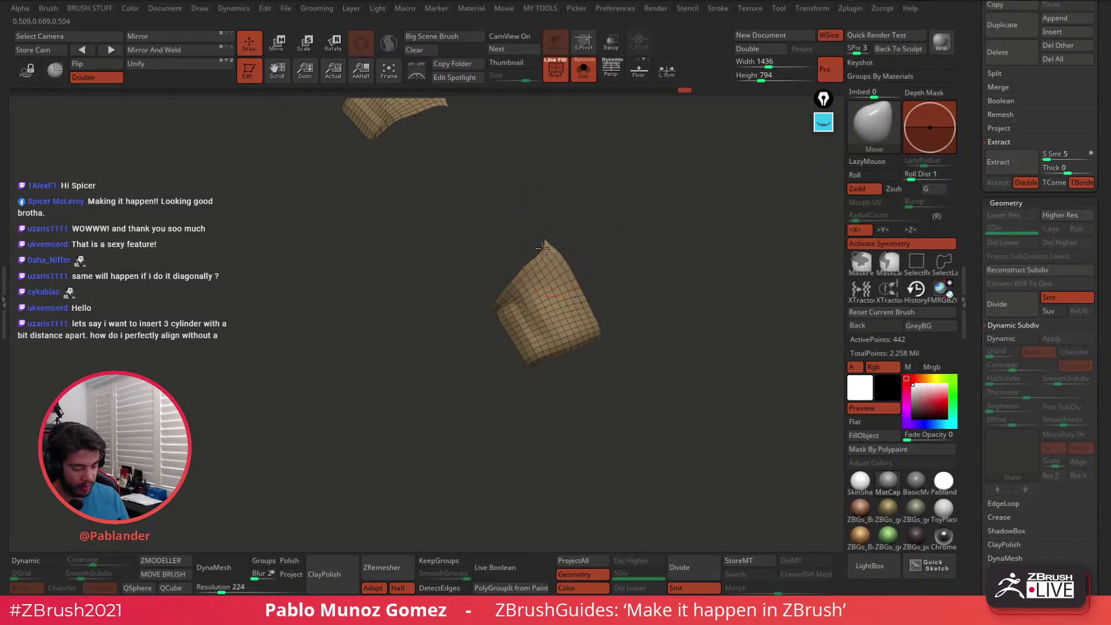
key("shift")
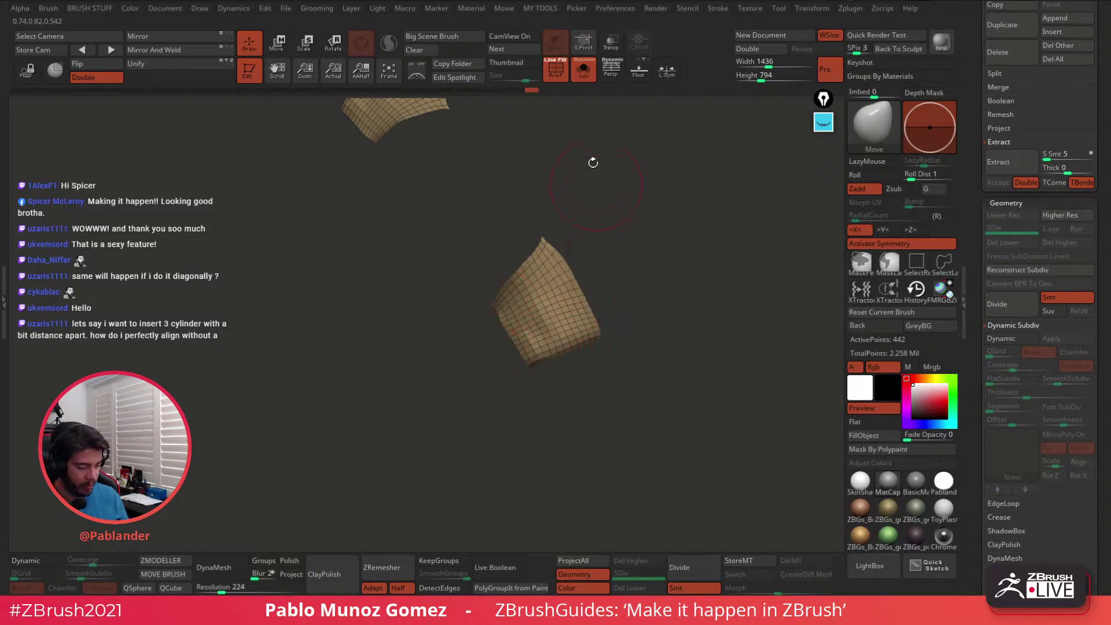
Hide the shoulder patch's wireframe, enable Dynamic Subdiv on it with the whole character shown and set the thickness to 0.01947
left_click(555, 68)
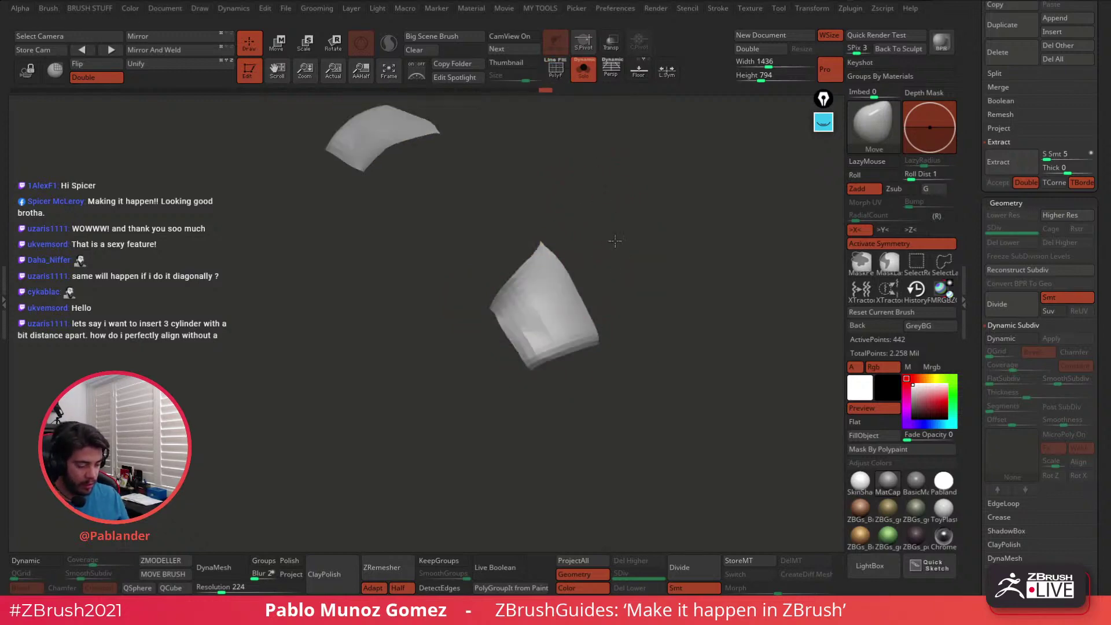
left_click(583, 69)
left_click_drag(500, 331, 509, 327)
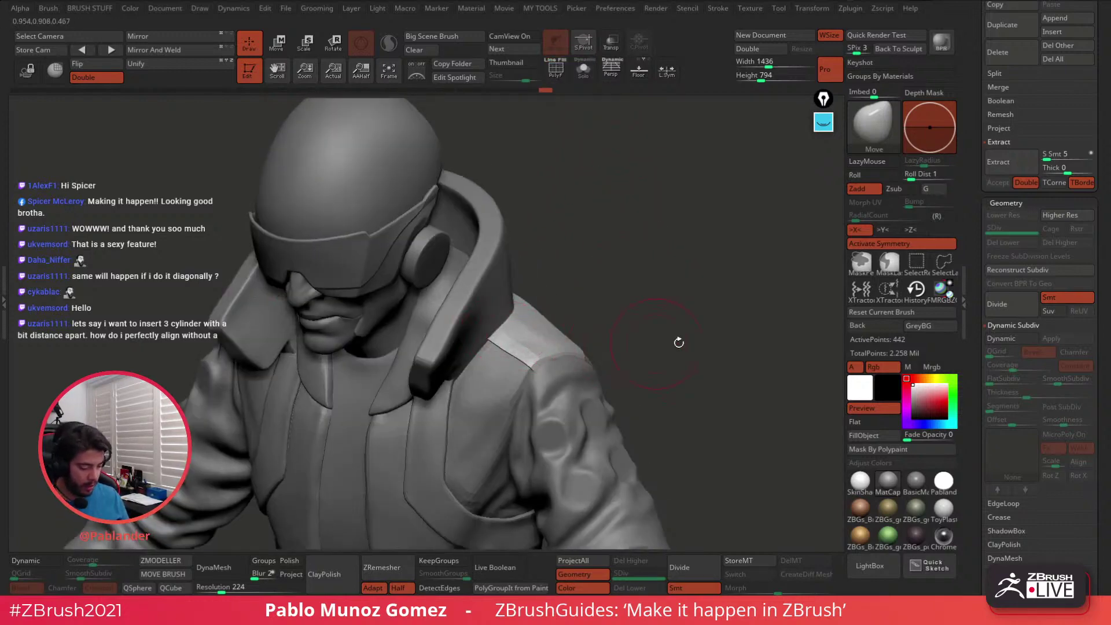
left_click_drag(714, 390, 739, 325, "alt")
left_click(1019, 341)
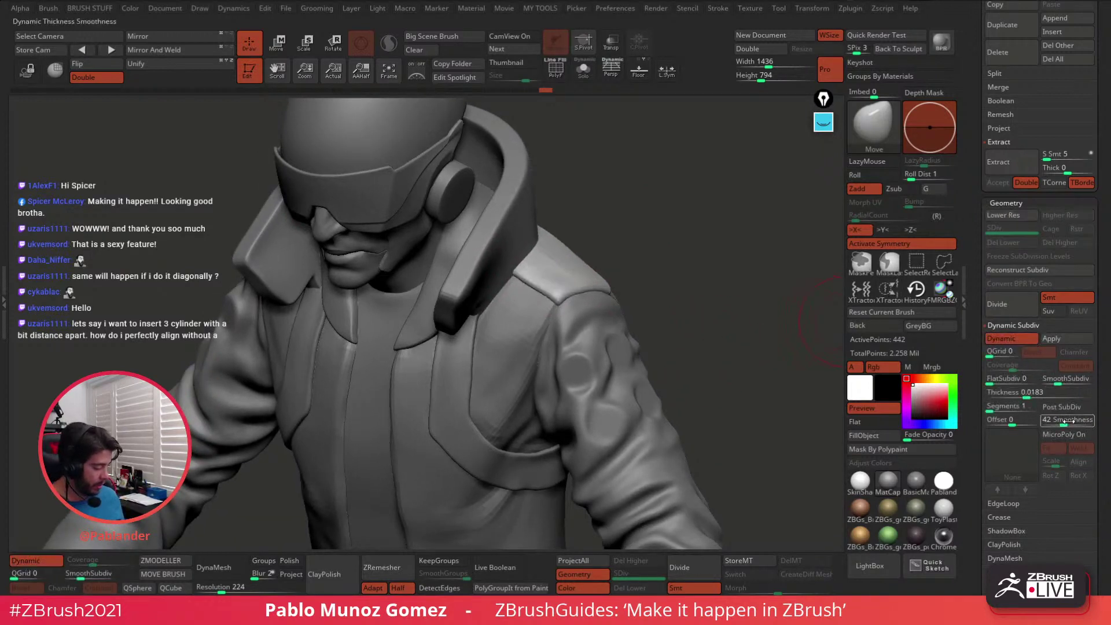
left_click_drag(1037, 393, 1086, 380)
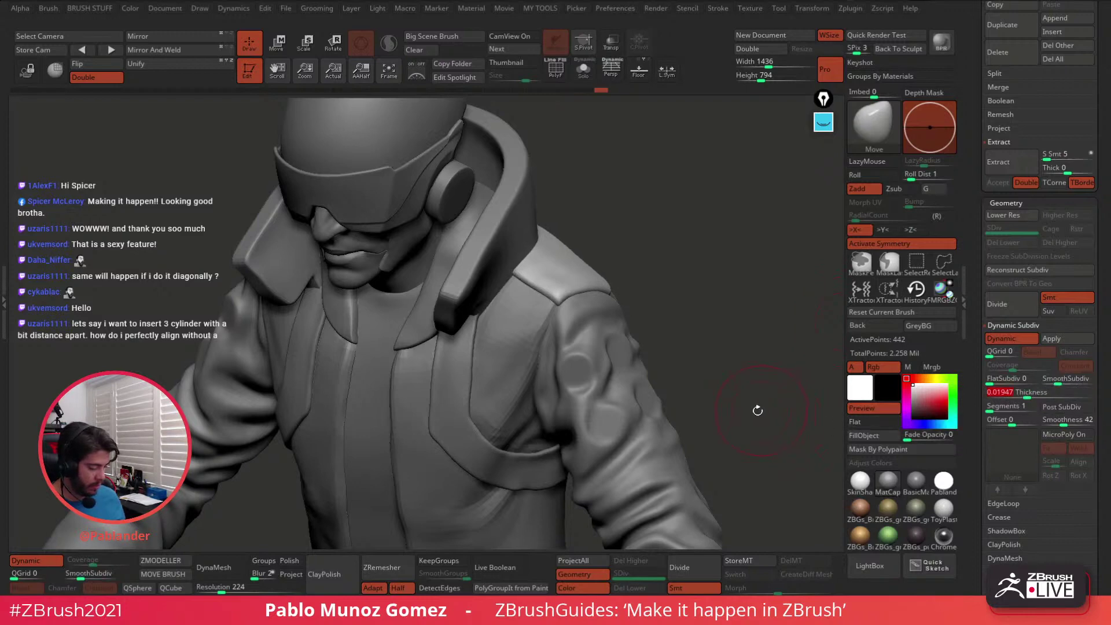
Nudge the thickened shoulder panel's edges with the Move brush to fit the panel against the collar and sleeve
left_click_drag(758, 411, 648, 204)
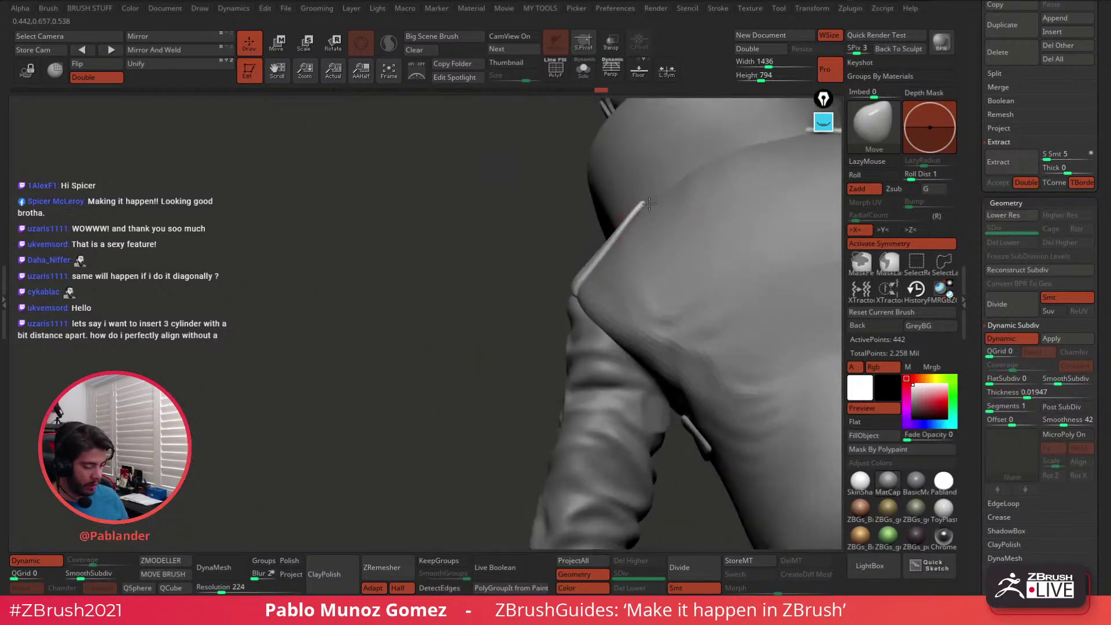
mouse_move(621, 254)
right_mouse_down()
mouse_move(644, 248)
mouse_move(637, 261)
right_mouse_up()
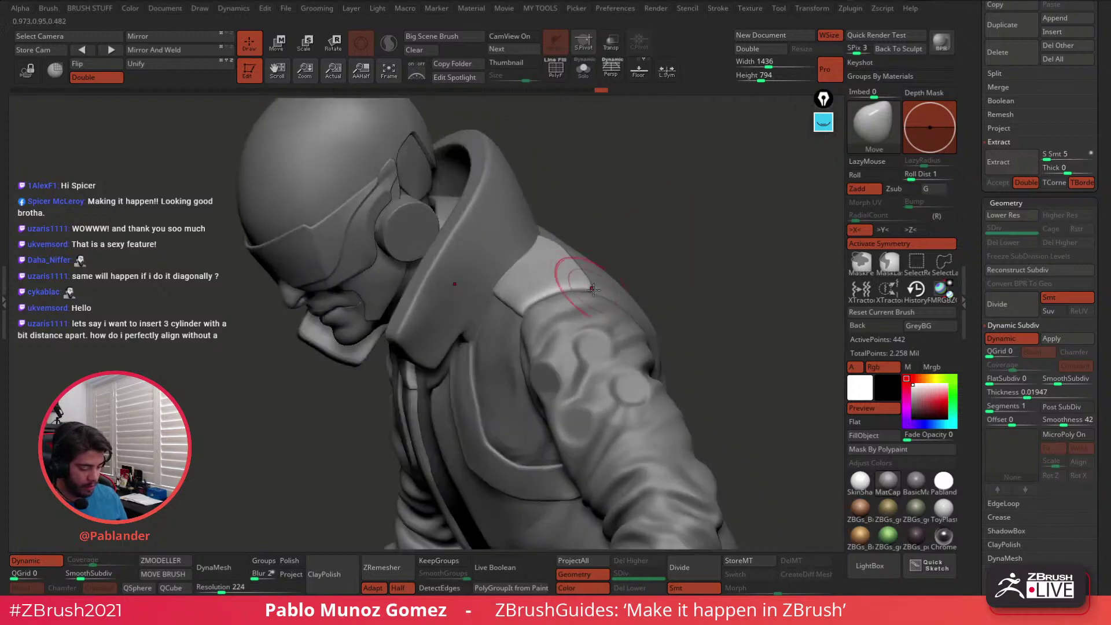
right_click_drag(572, 275, 609, 288)
left_click_drag(607, 288, 583, 300)
mouse_move(649, 225)
left_mouse_down()
mouse_move(686, 288)
mouse_move(650, 243)
mouse_move(687, 324)
mouse_move(700, 323)
left_mouse_up()
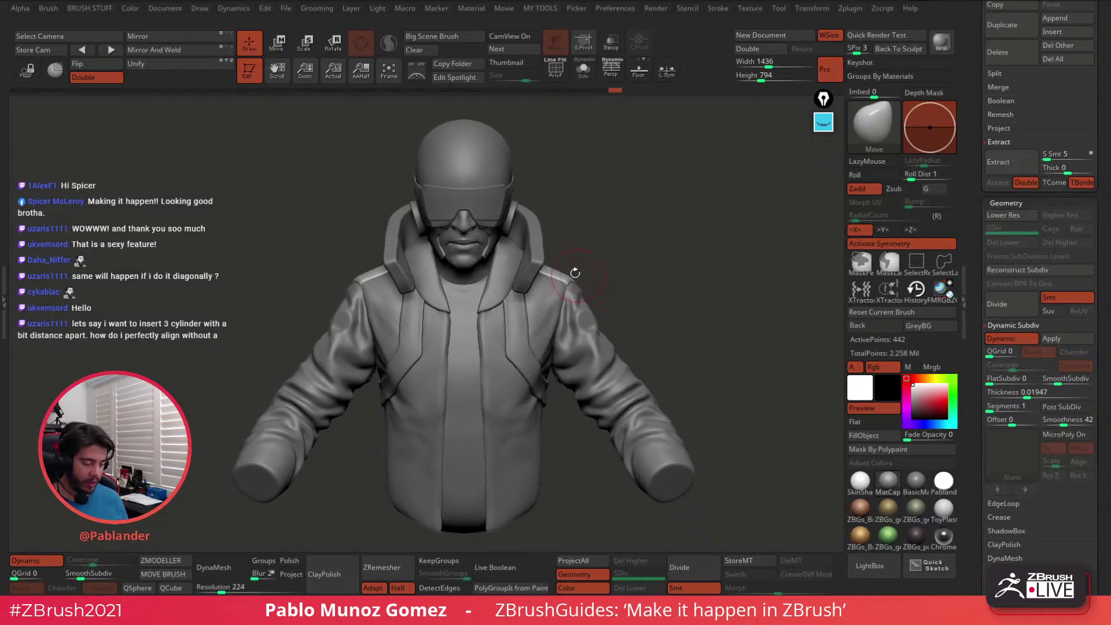
Select the jacket body subtool and enable Dynamic Subdiv on it
left_click_drag(670, 258, 630, 279)
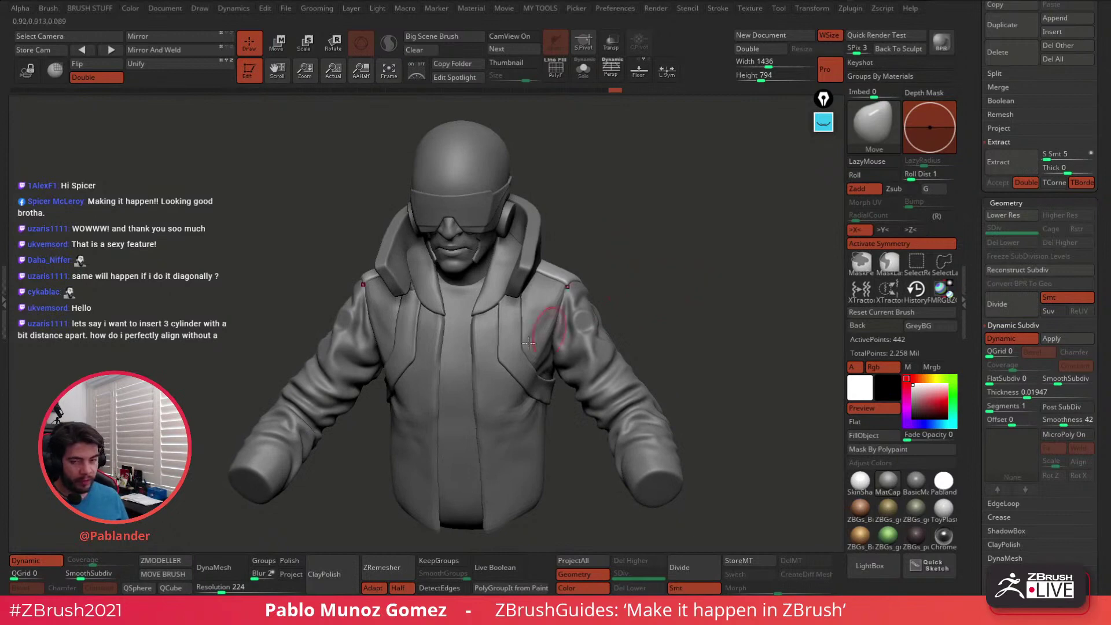
left_click_drag(664, 325, 681, 349, "alt")
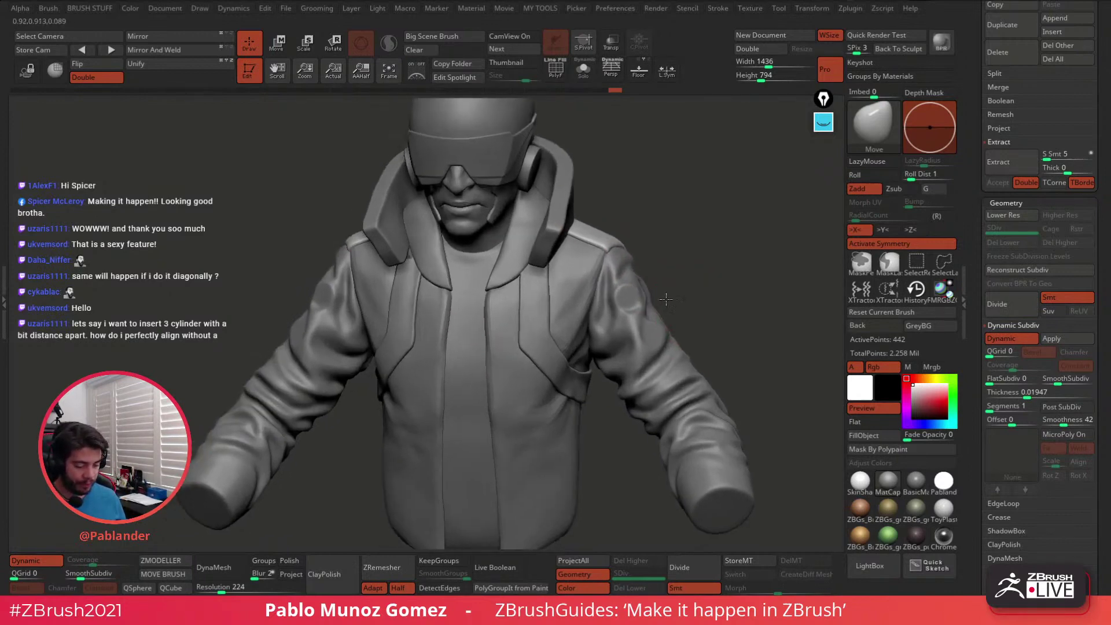
left_click_drag(666, 299, 689, 325, "alt")
left_click(513, 323, "alt")
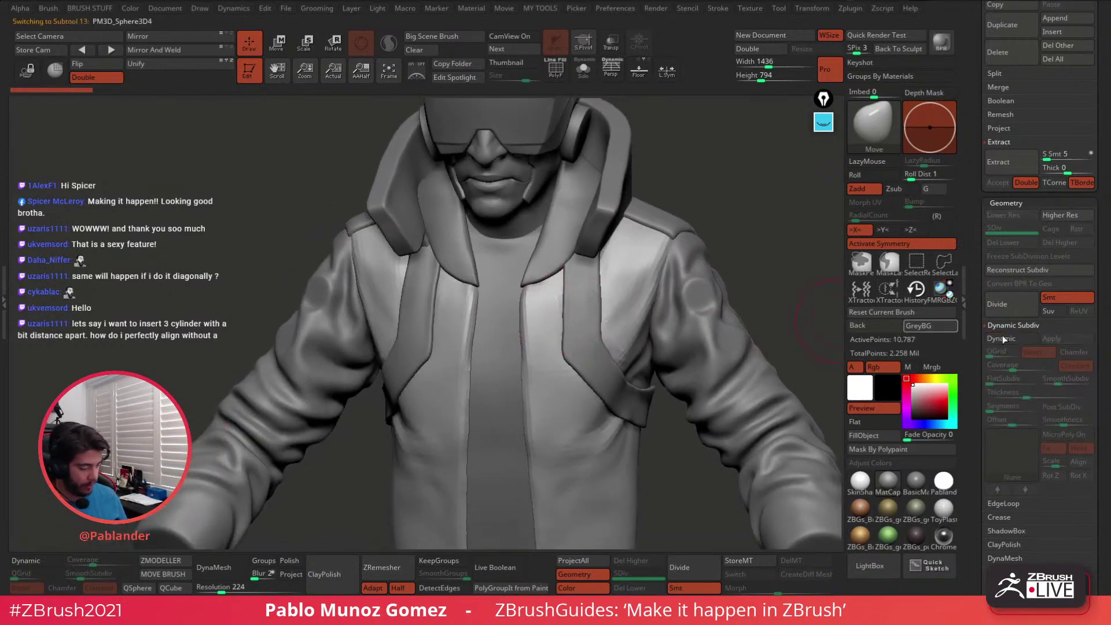
left_click(1002, 340)
key("f")
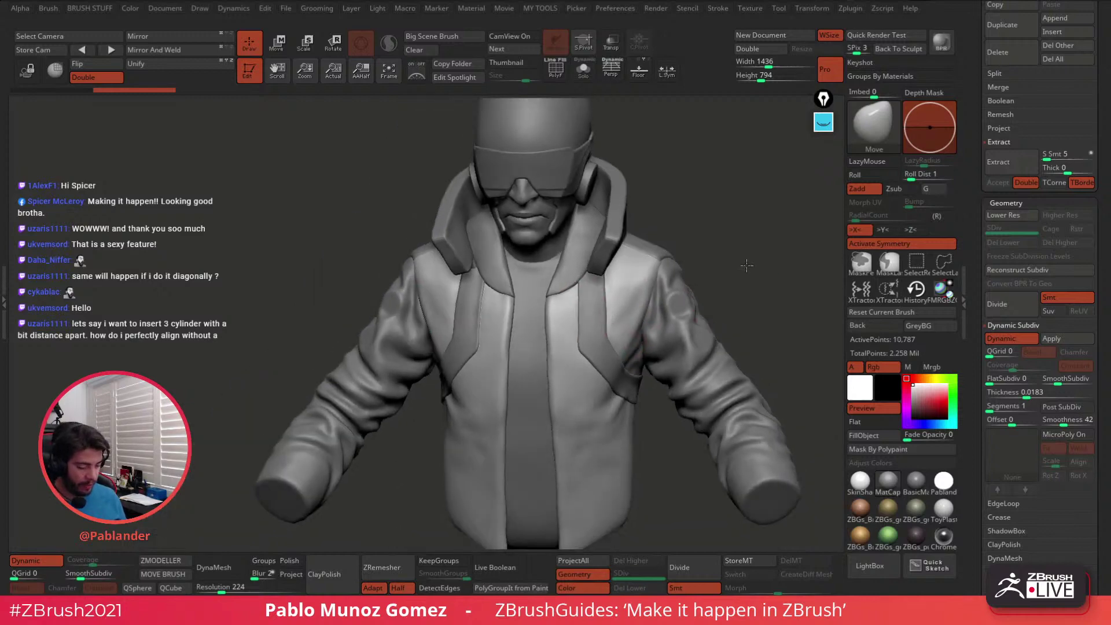
Adjust the jacket body around the shoulder panel and the sleeve seam with the Move brush, working from the front, side and back
left_click_drag(664, 265, 661, 260)
mouse_move(682, 260)
right_mouse_down()
mouse_move(613, 268)
mouse_move(671, 301)
right_mouse_up()
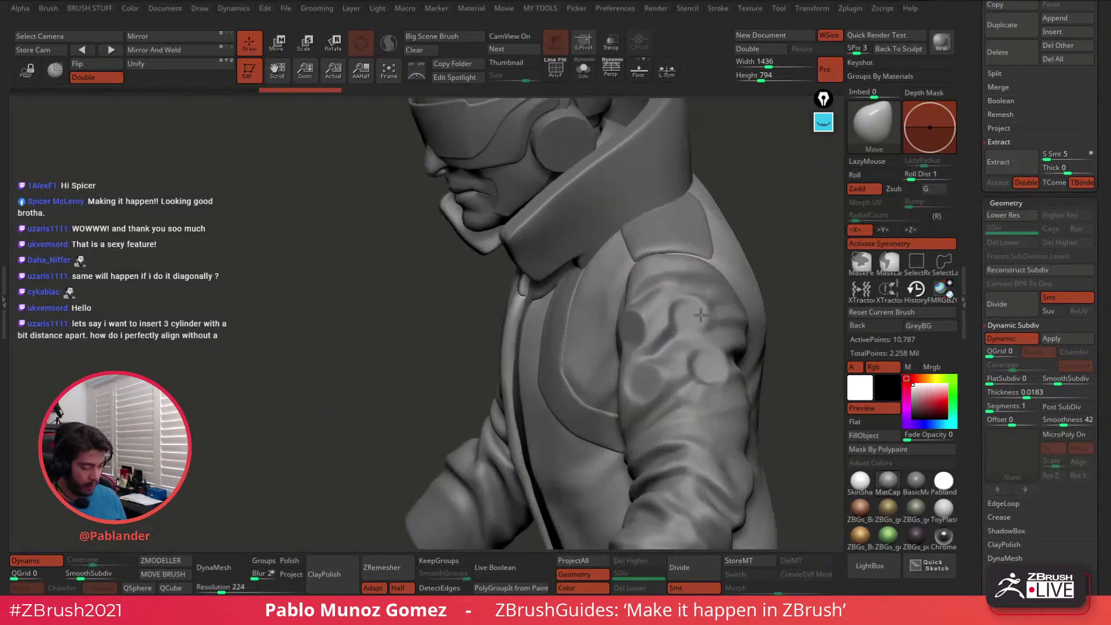
right_click_drag(717, 272, 694, 275)
left_click_drag(702, 265, 699, 260)
right_click_drag(716, 258, 671, 255)
left_click_drag(677, 255, 679, 251)
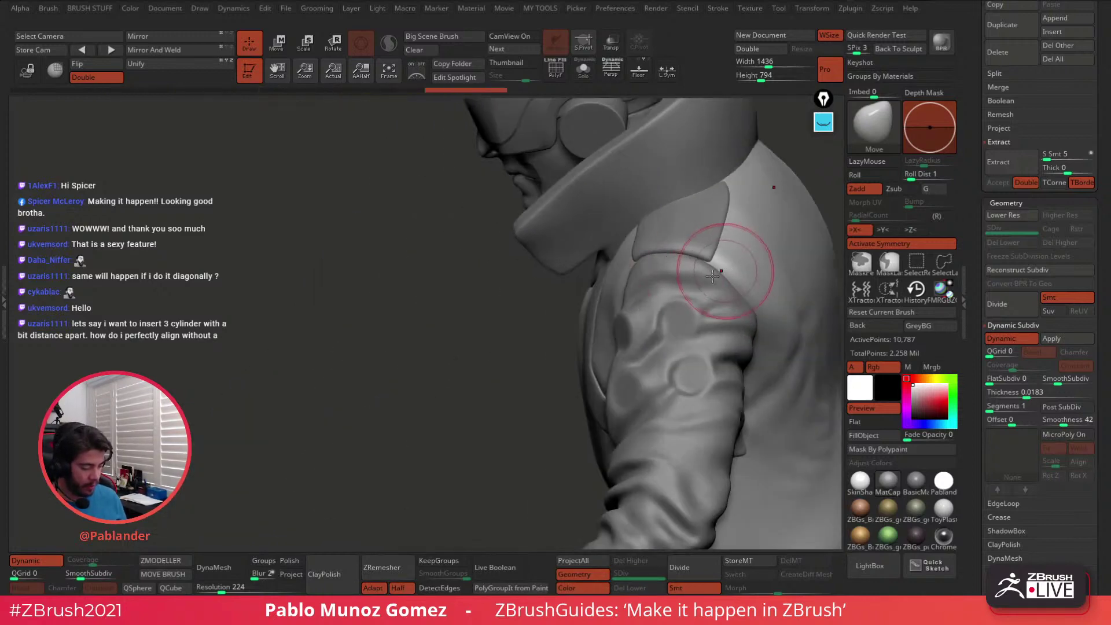
right_click_drag(724, 270, 686, 269)
left_click_drag(710, 266, 733, 246)
left_click_drag(751, 221, 776, 194)
mouse_move(778, 202)
right_mouse_down()
mouse_move(694, 237)
mouse_move(642, 277)
mouse_move(634, 309)
right_mouse_up()
left_click_drag(655, 263, 696, 284)
mouse_move(726, 254)
right_mouse_down()
mouse_move(719, 245)
mouse_move(712, 300)
mouse_move(700, 293)
mouse_move(711, 359)
right_mouse_up()
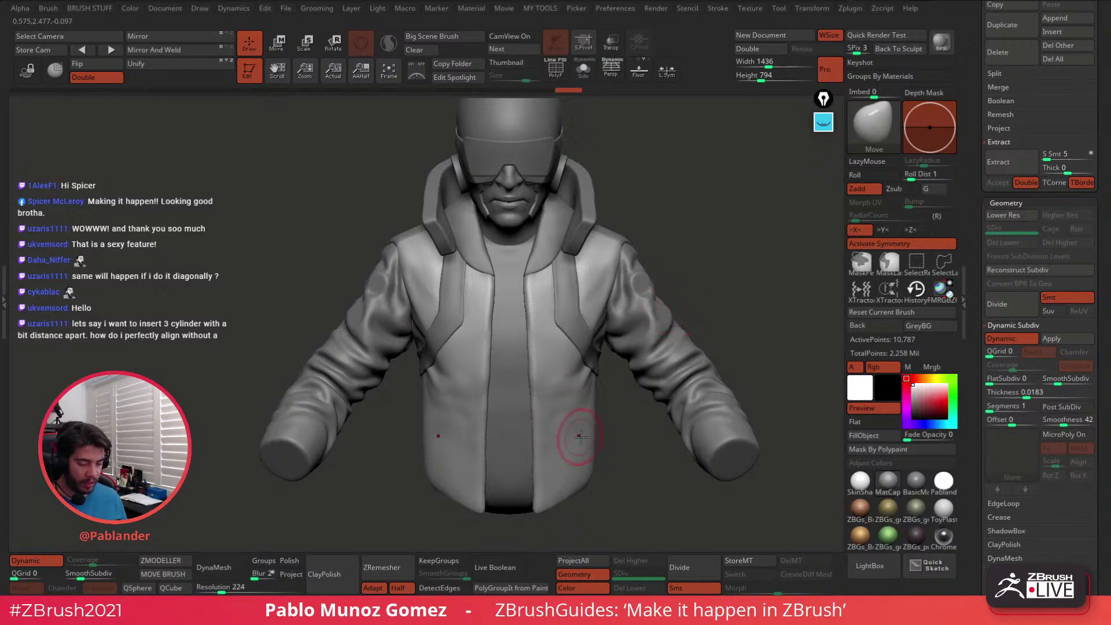
Review the jacket from the front and select the shoulder panel subtool
mouse_move(575, 436)
right_mouse_down()
mouse_move(543, 380)
mouse_move(590, 417)
right_mouse_up()
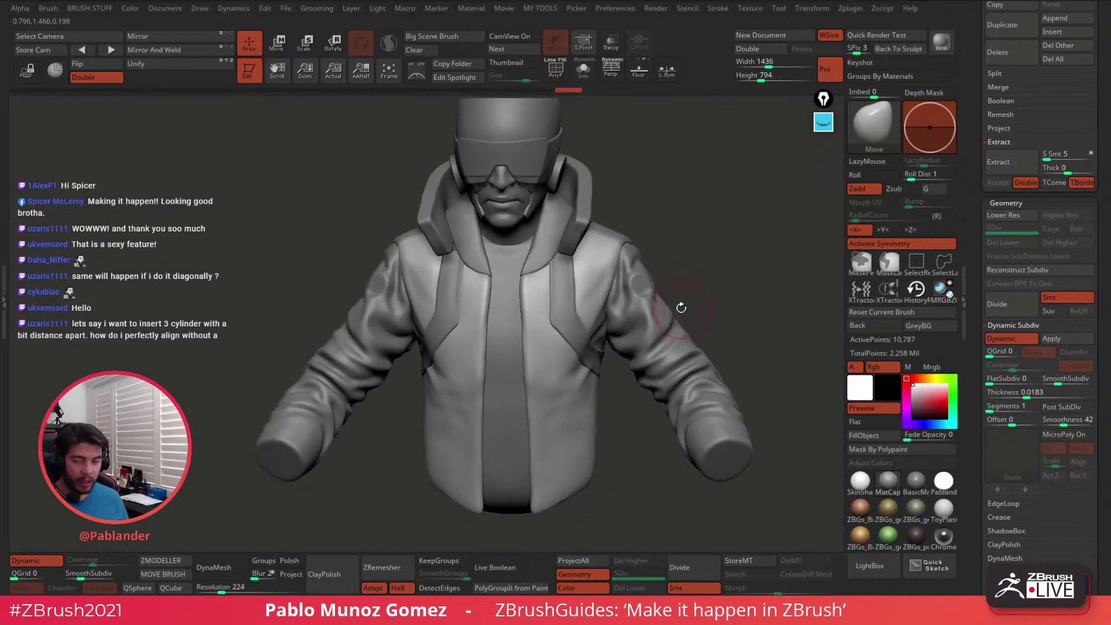
right_click_drag(615, 260, 590, 297)
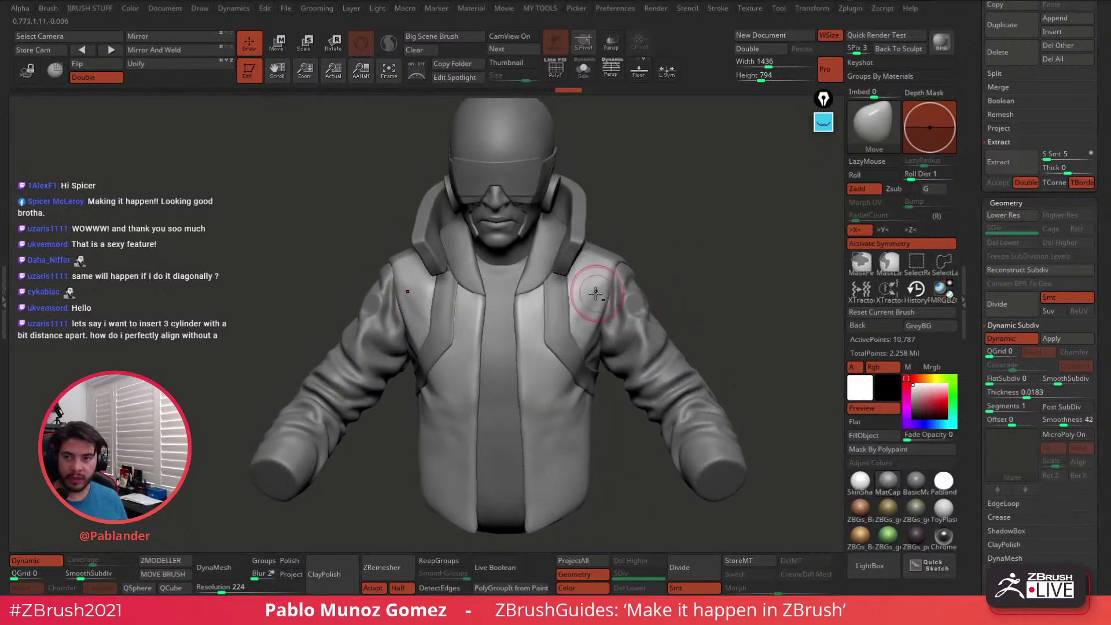
left_click(603, 255, "alt")
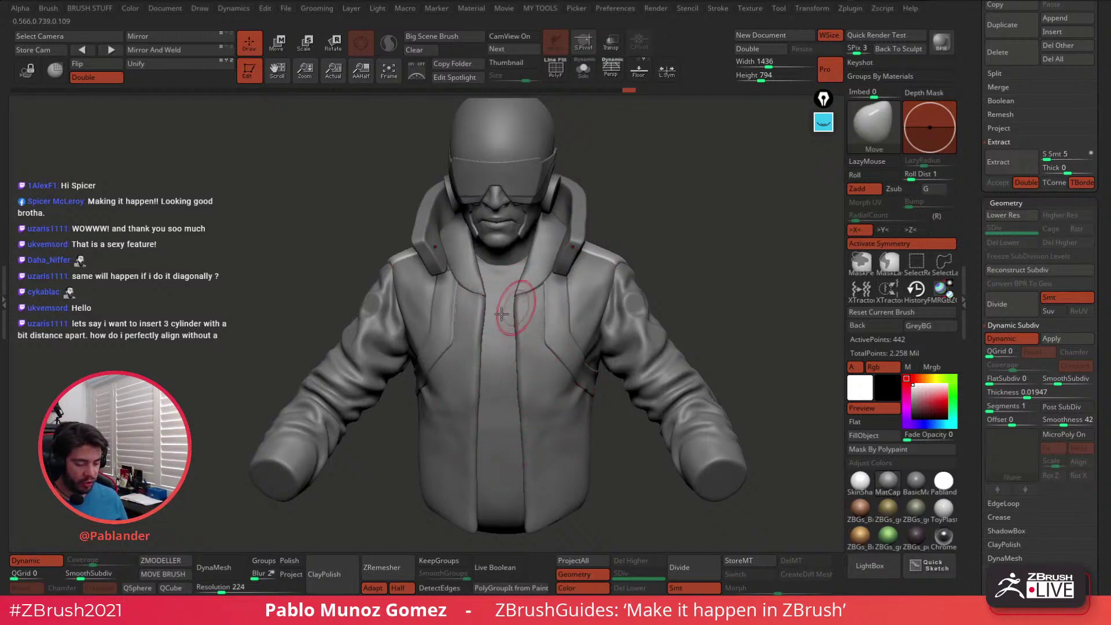
right_click_drag(590, 307, 634, 329, "ctrl")
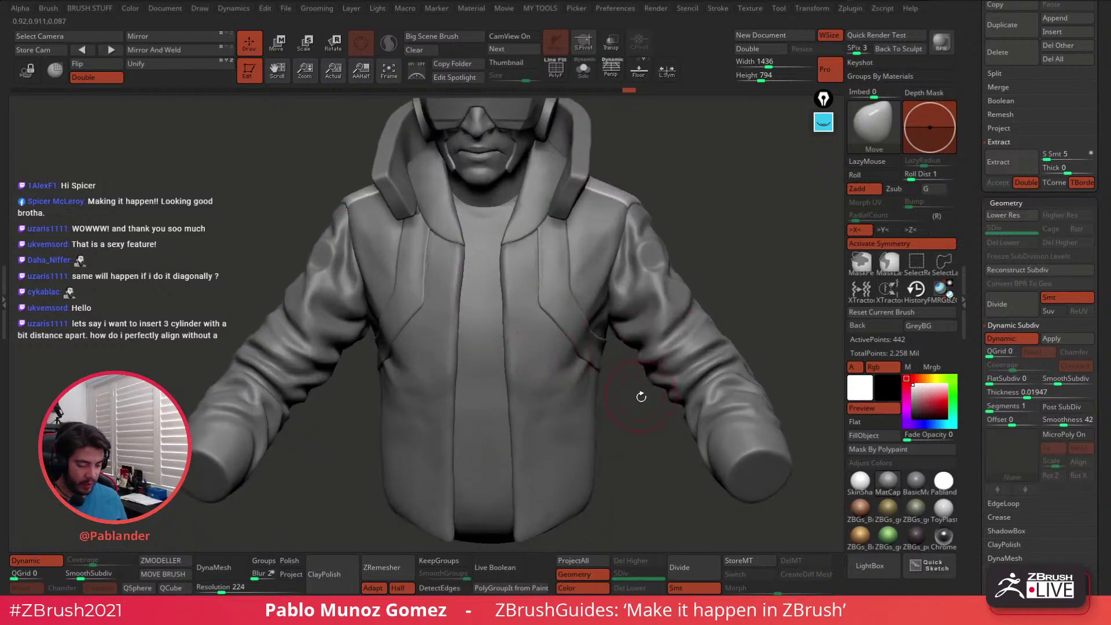
right_click_drag(634, 399, 656, 365, "alt")
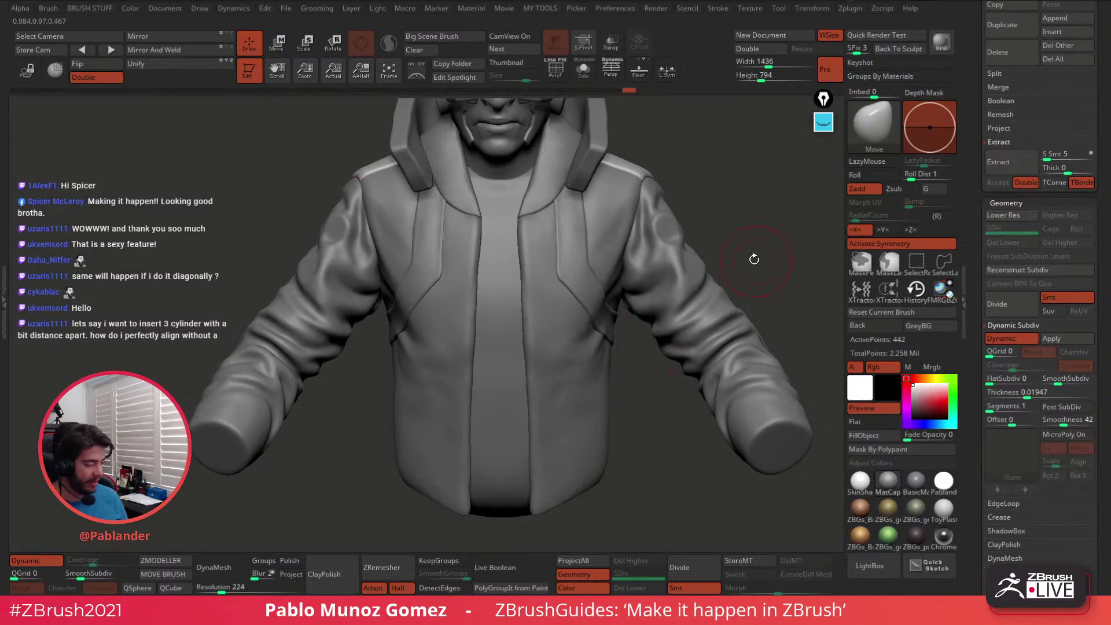
key("space")
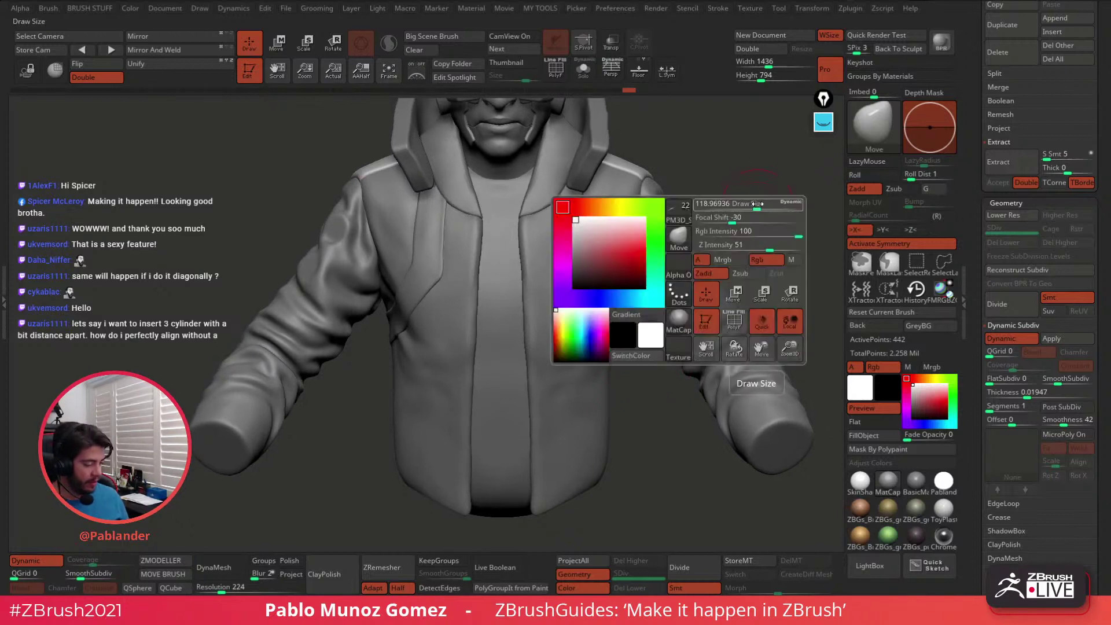
left_click(754, 204)
Select the undershirt subtool PM3D_Sphere3D1 and show it in Solo mode with its polyframe
left_click_drag(971, 168, 968, 307)
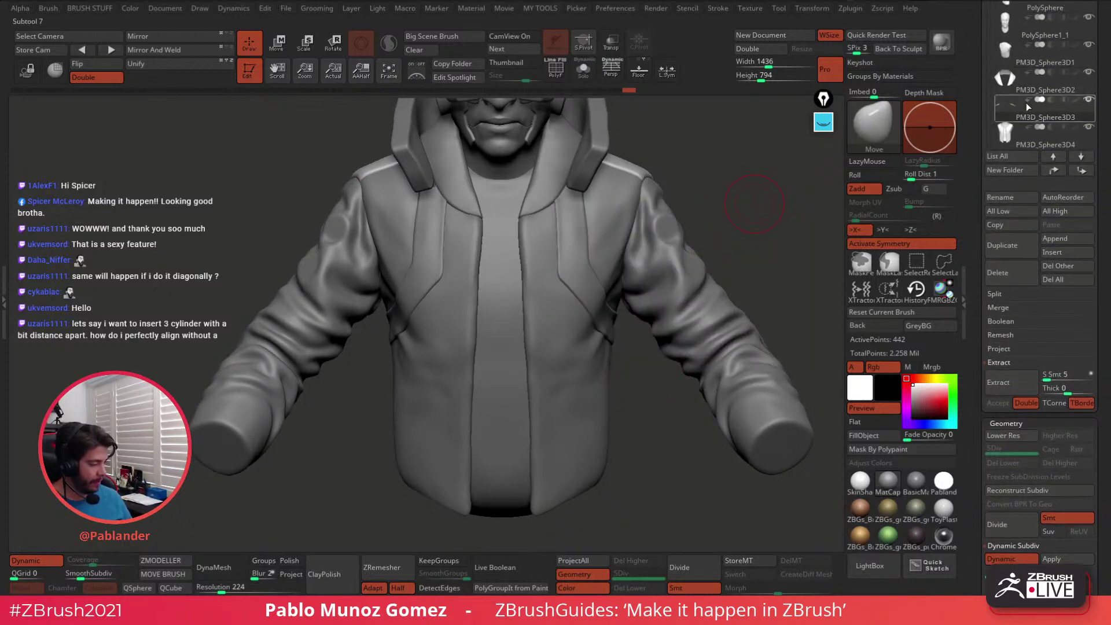
scroll(1038, 104, "up", 1)
left_click(1038, 78)
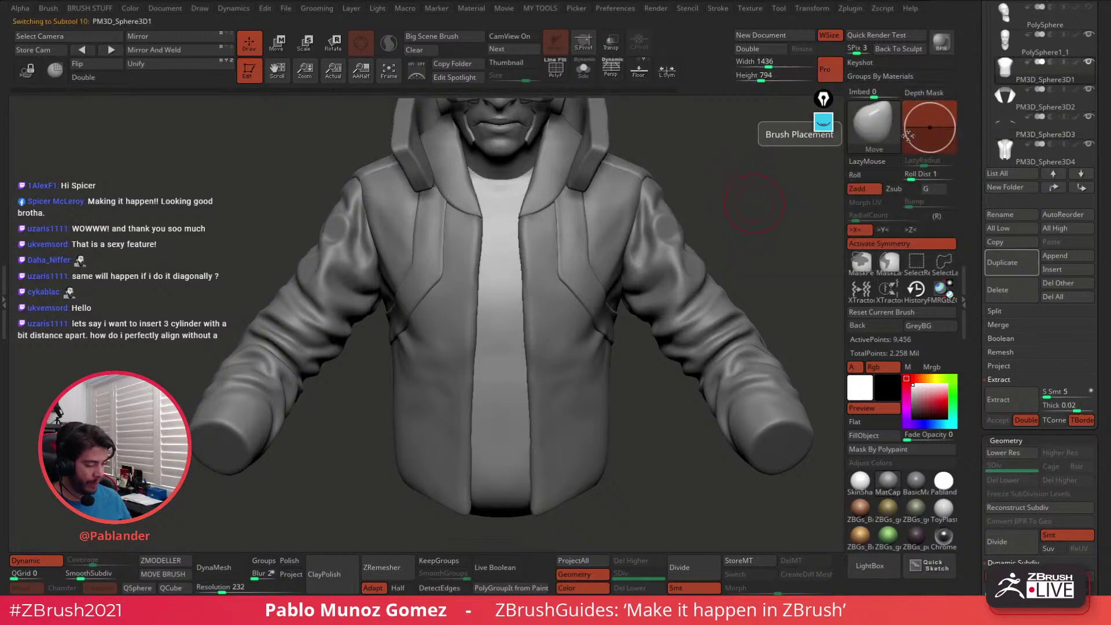
left_click(576, 73)
left_click(555, 68)
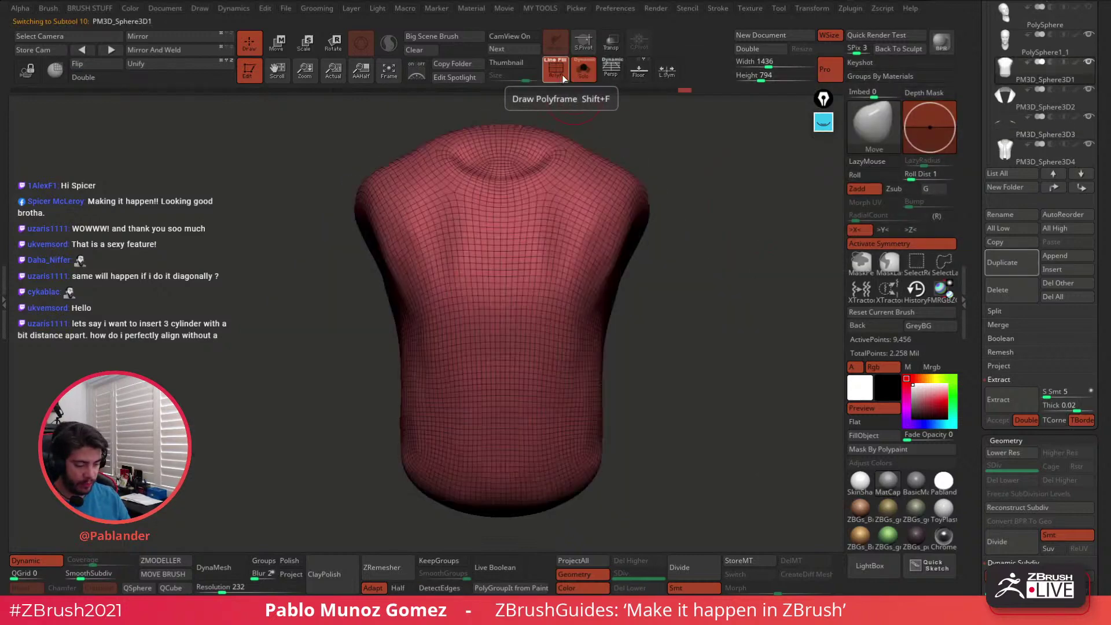
left_click_drag(629, 243, 696, 253)
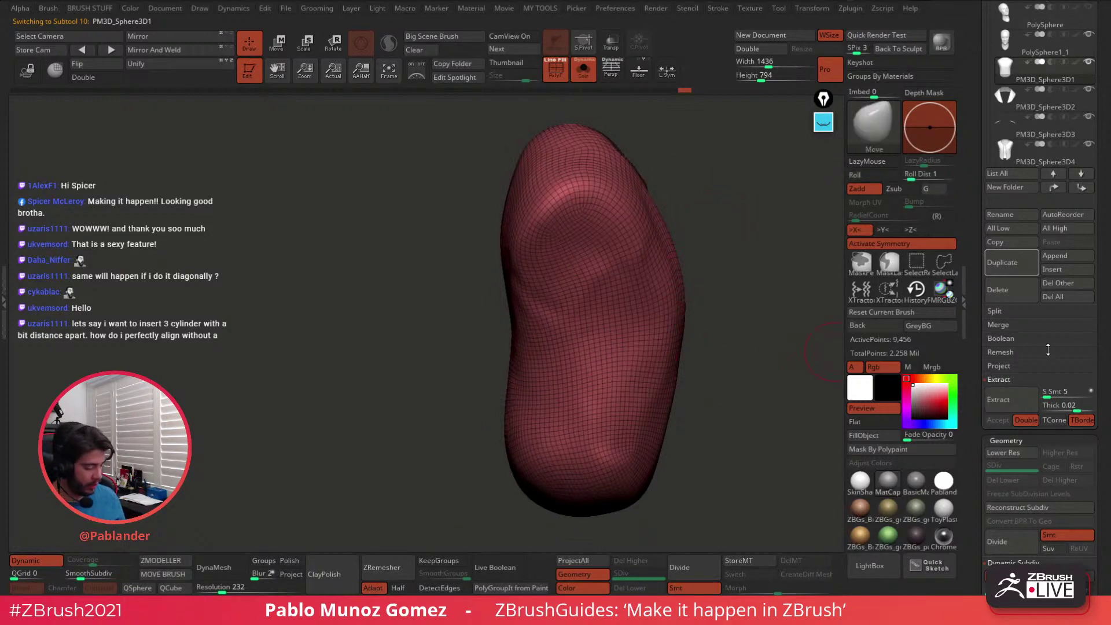
Duplicate the undershirt subtool and delete the surplus second copy so one duplicate remains
left_click(1022, 266)
left_click(1018, 264)
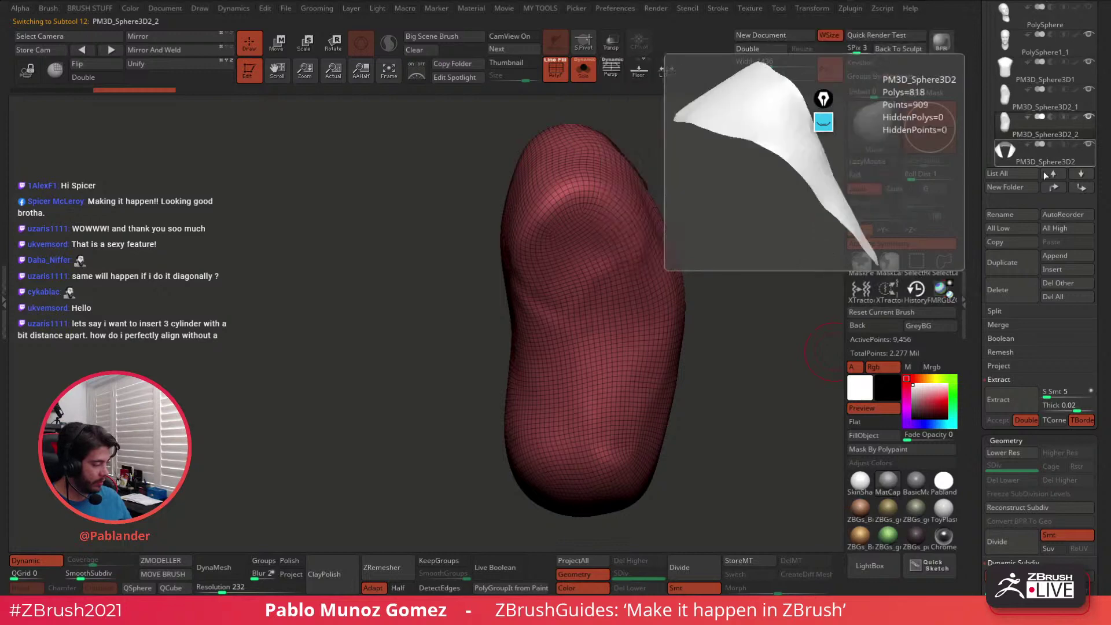
left_click(1009, 288)
left_click(904, 312)
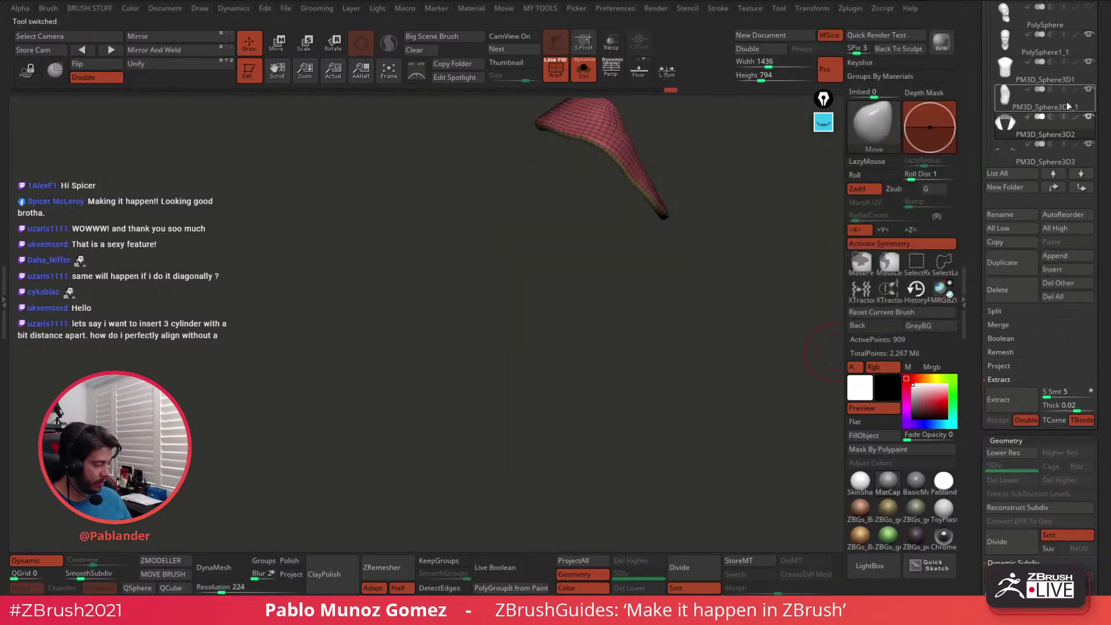
Select the undershirt copy PM3D_Sphere3D2_1, leave Solo mode and turn off its Dynamic Subdiv
left_click_drag(746, 200, 673, 275)
left_click(582, 79)
scroll(980, 360, "down", 3)
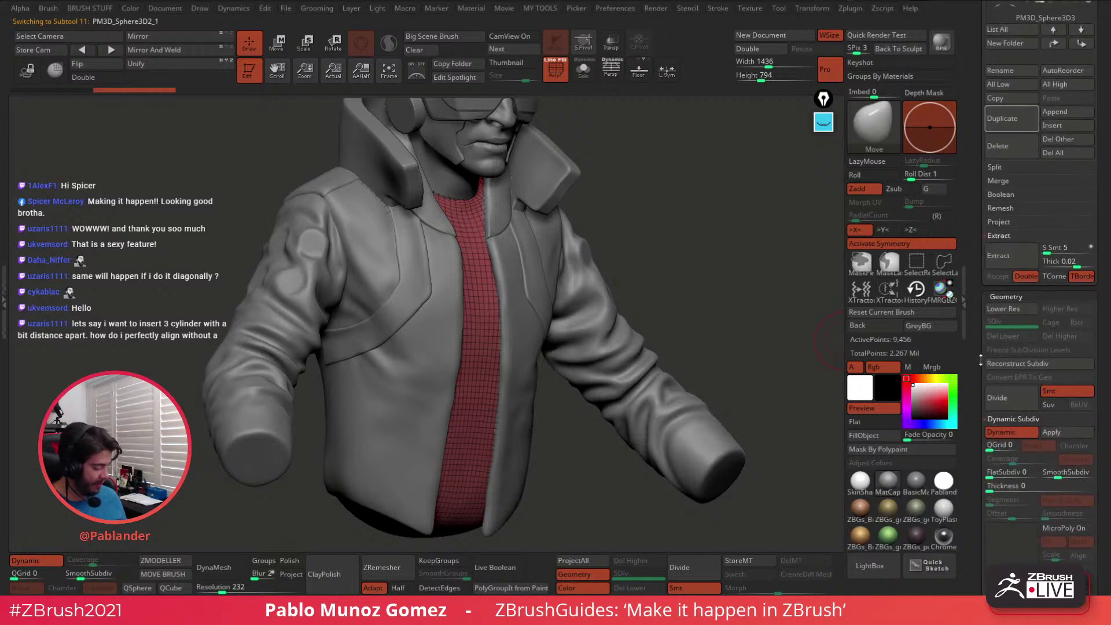
left_click(1041, 432)
left_click_drag(682, 269, 712, 229)
Turn off symmetry and use SliceCurve to cut the undershirt copy diagonally below the collar, down the centre and across the hem
key("ctrl+shift")
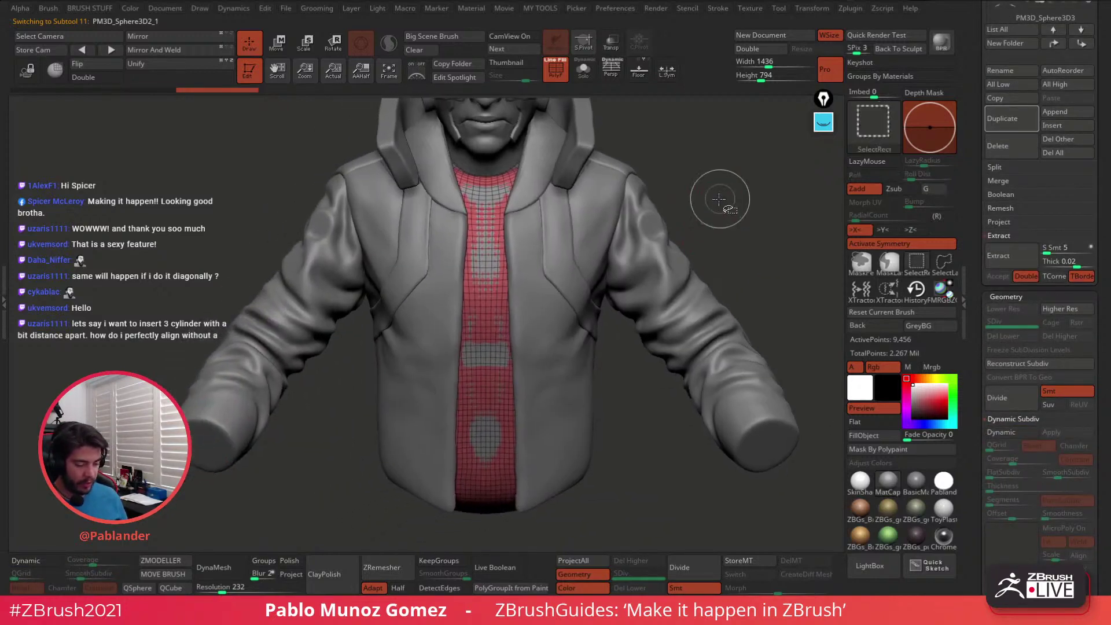
left_click(869, 140)
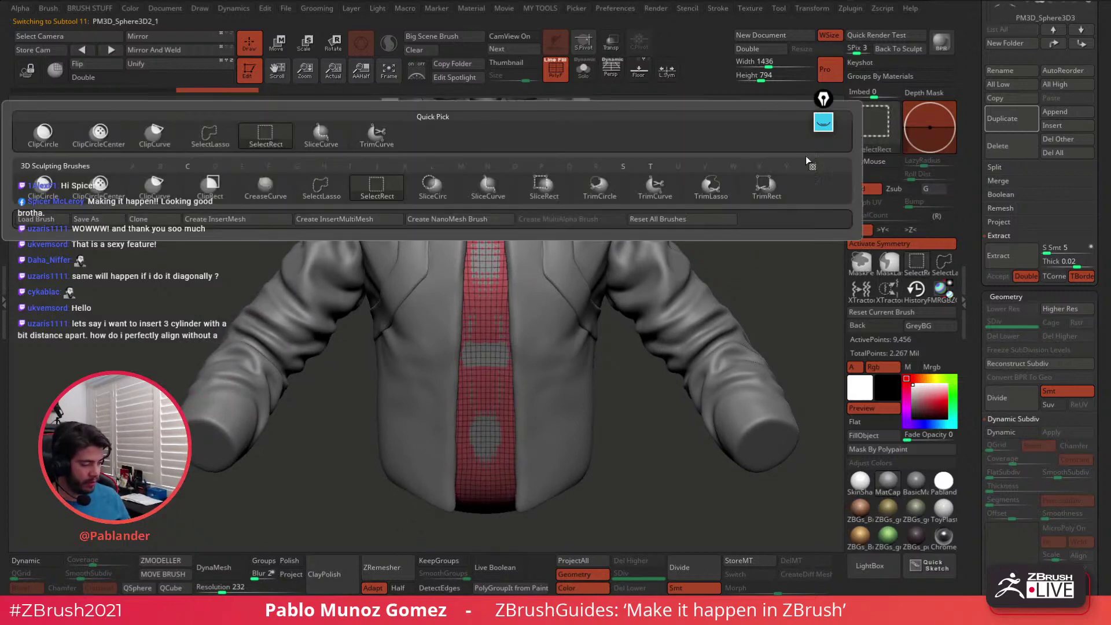
key("f")
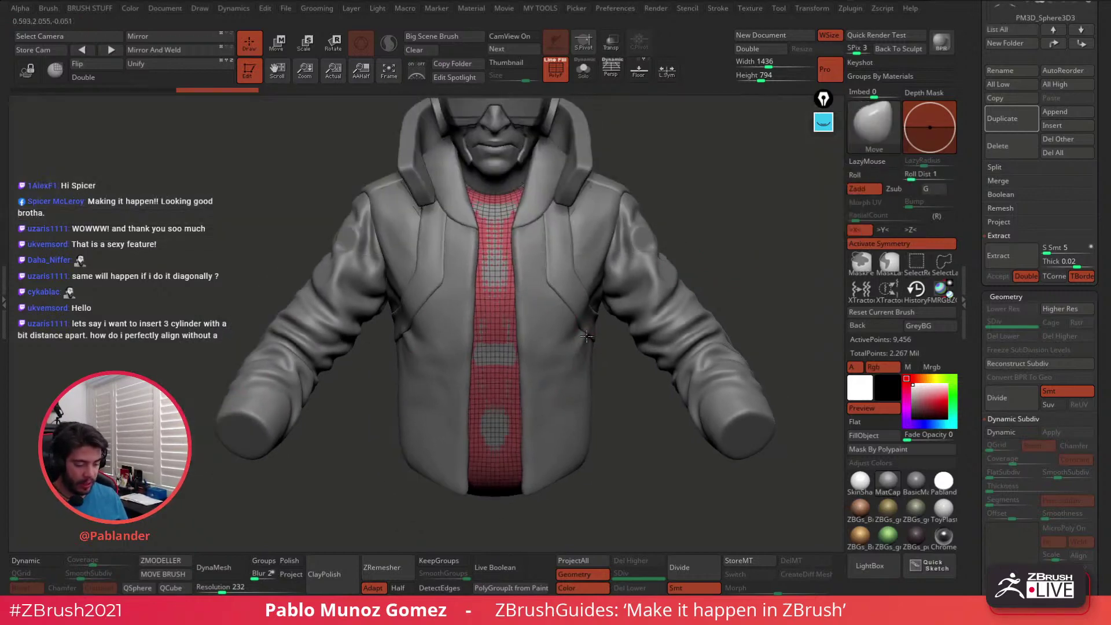
key("x")
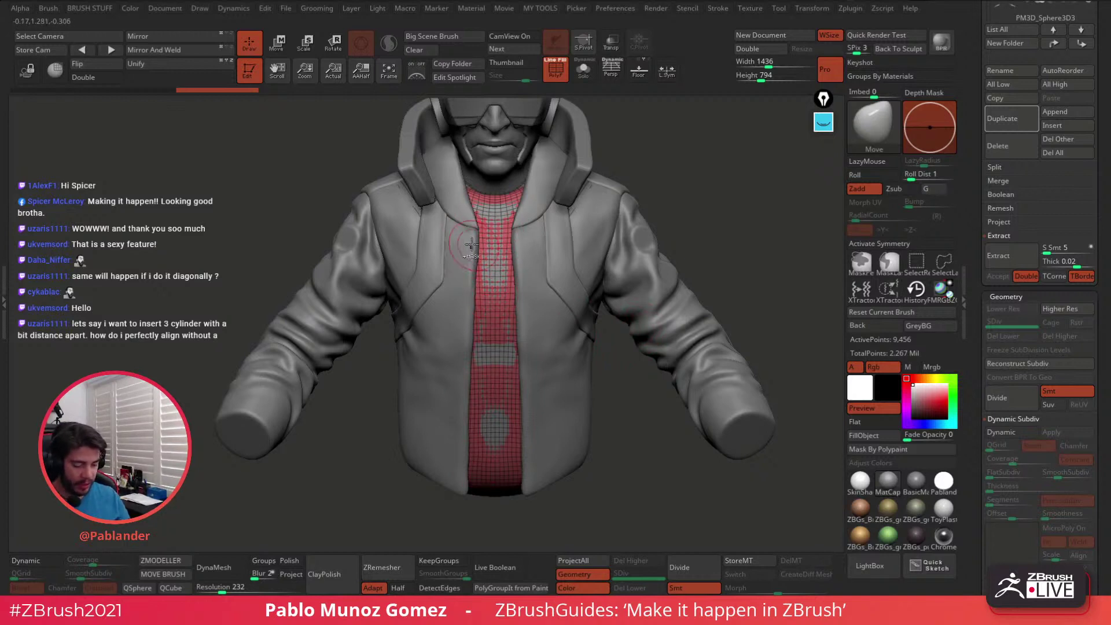
left_click_drag(426, 203, 591, 300, "ctrl+shift")
mouse_move(501, 211)
left_mouse_down("ctrl+shift")
mouse_move(499, 540)
mouse_move(492, 533)
left_mouse_up("ctrl+shift")
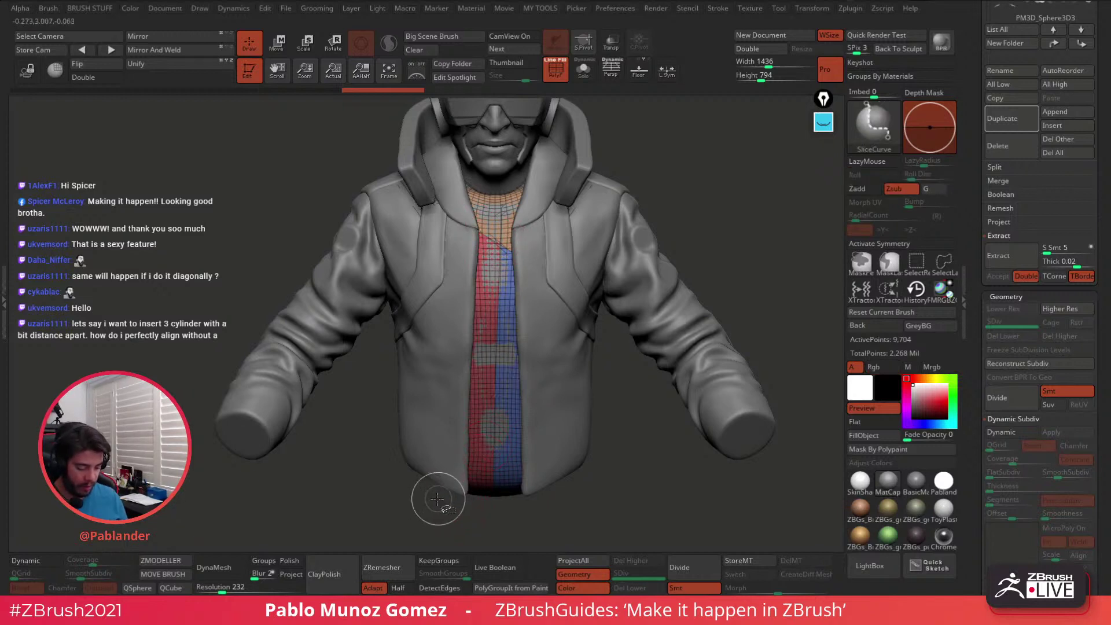
left_click_drag(425, 500, 546, 438, "ctrl+shift")
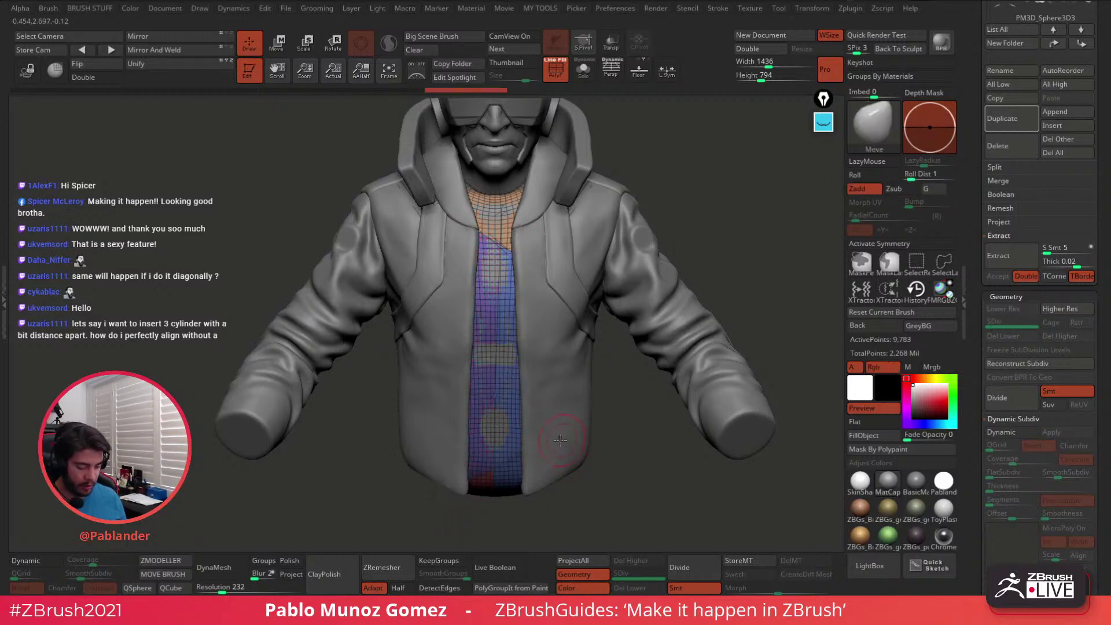
Slice the undershirt copy lengthwise along the edge of the jacket's front opening with SliceCurve, undoing the first attempt
right_click_drag(526, 382, 550, 302)
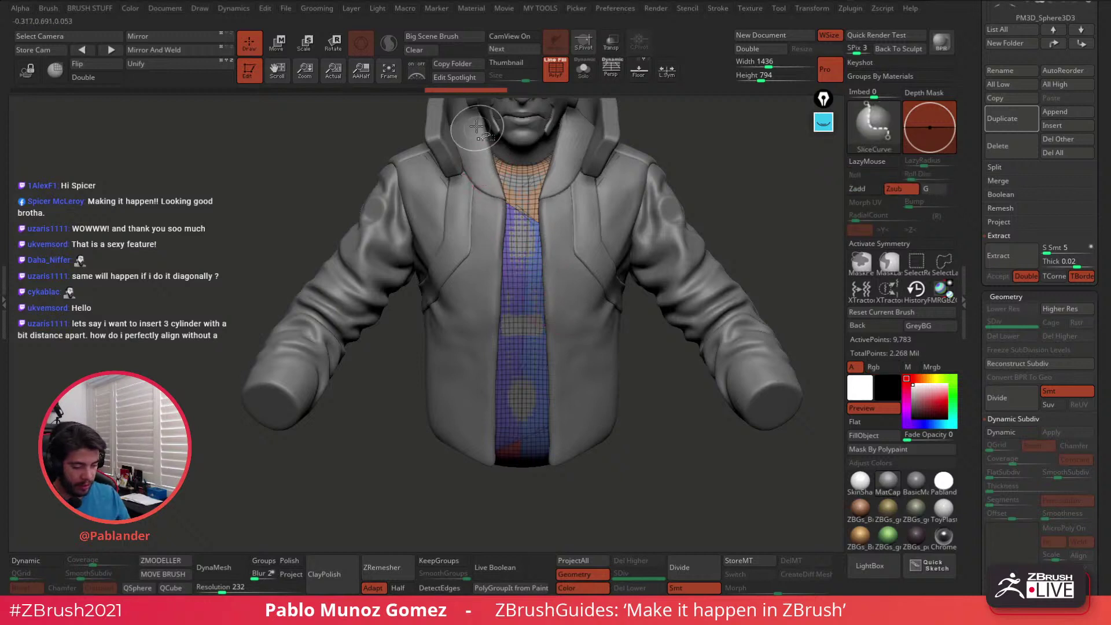
mouse_move(475, 123)
left_mouse_down("ctrl+shift")
mouse_move(500, 190)
mouse_move(498, 278)
mouse_move(503, 229)
left_mouse_up("ctrl+shift")
key("ctrl+z")
left_click_drag(498, 126, 489, 404, "ctrl+shift")
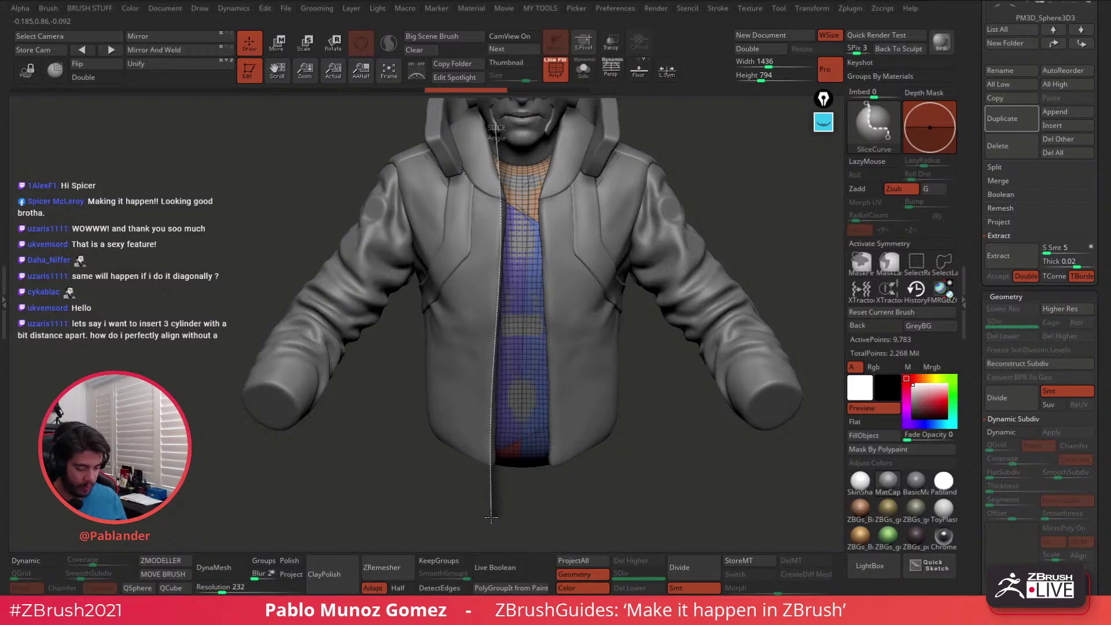
left_click_drag(491, 518, 491, 518, "ctrl+shift")
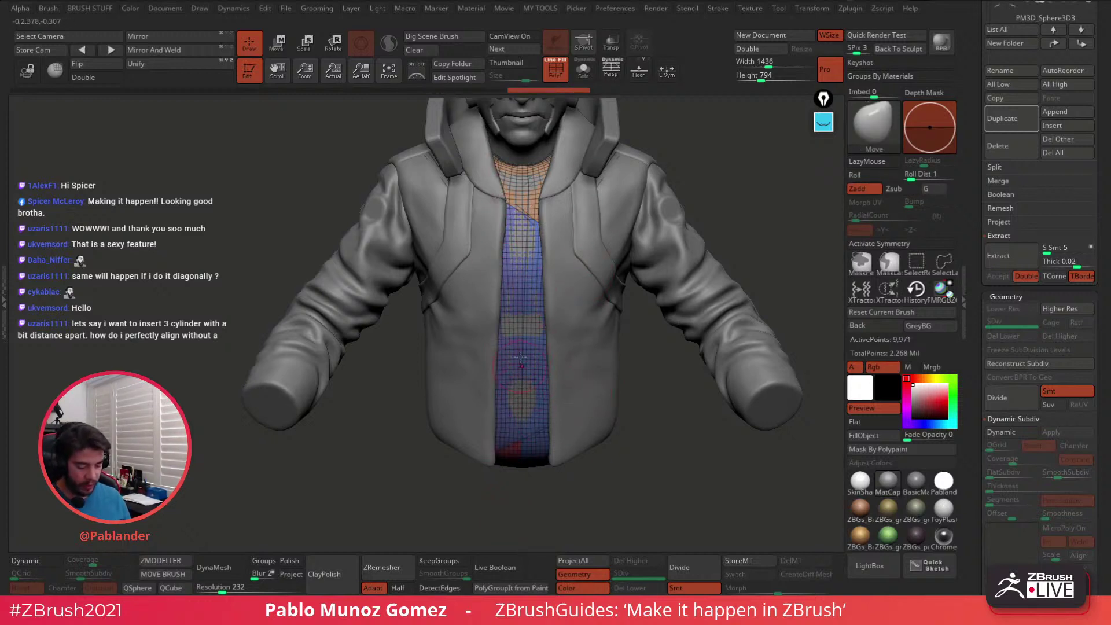
Isolate the undershirt copy's narrow front strip polygroup and delete the hidden remainder of the mesh
mouse_move(525, 374)
right_mouse_down("ctrl")
mouse_move(514, 401)
mouse_move(524, 359)
right_mouse_up("ctrl")
right_click_drag(510, 273, 505, 302, "ctrl")
right_click_drag(536, 413, 540, 246, "ctrl")
right_click_drag(548, 241, 529, 270, "alt")
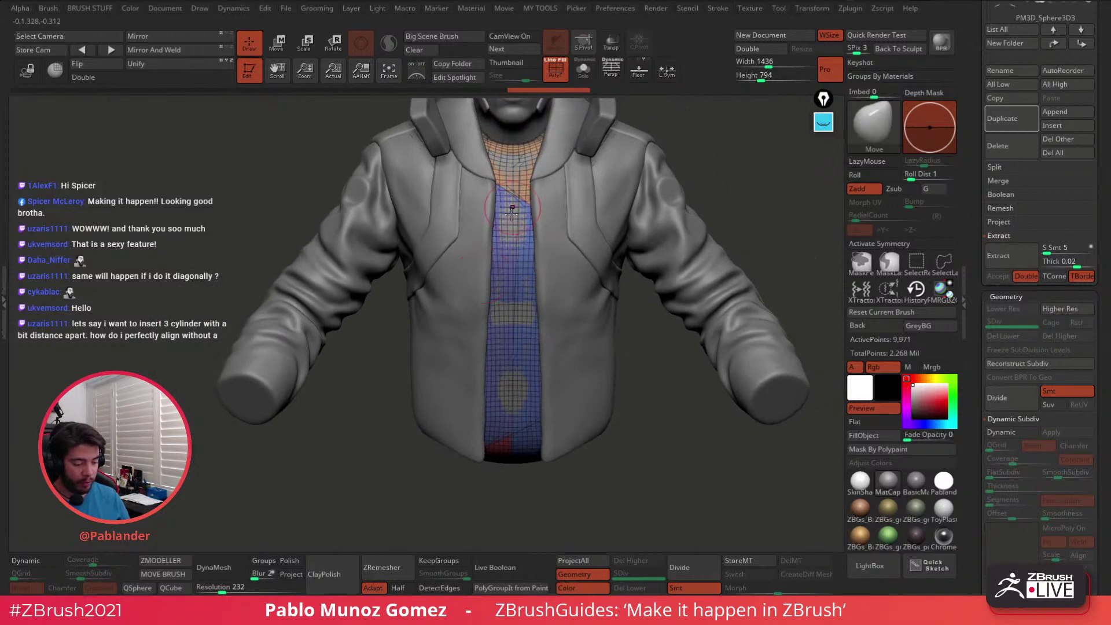
left_click(583, 69)
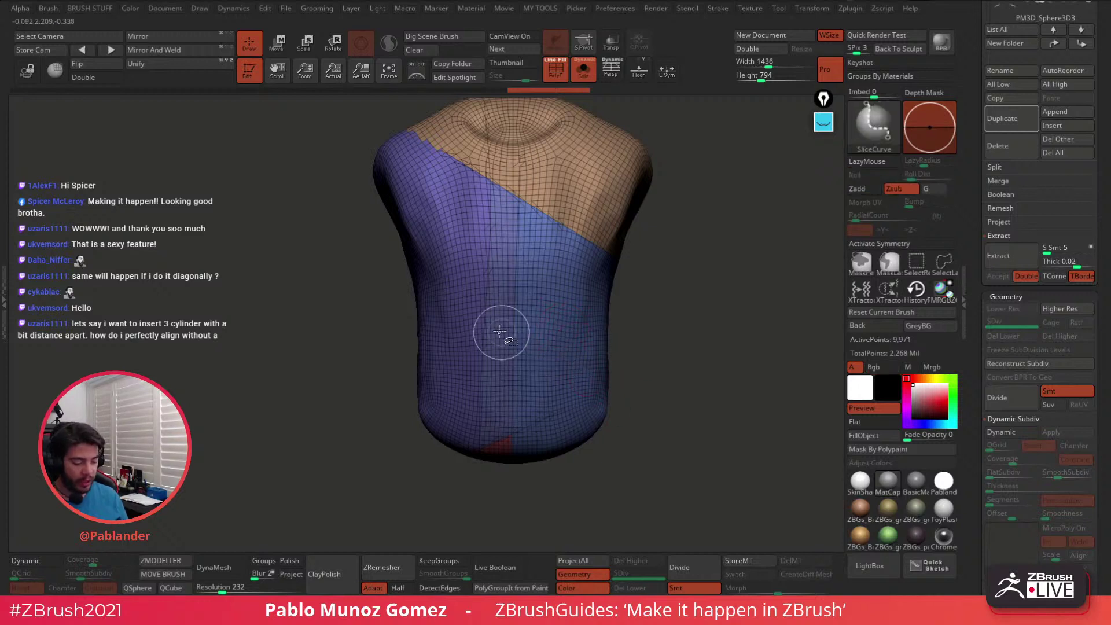
left_click(508, 397, "ctrl+shift")
key("m")
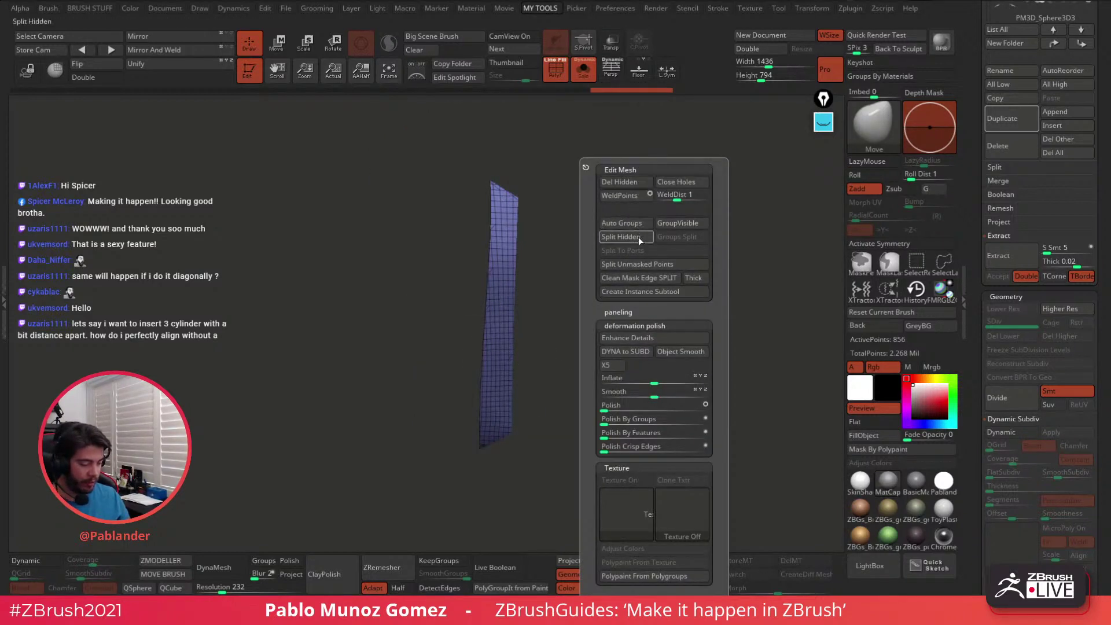
left_click(631, 182)
left_click_drag(580, 335, 600, 318)
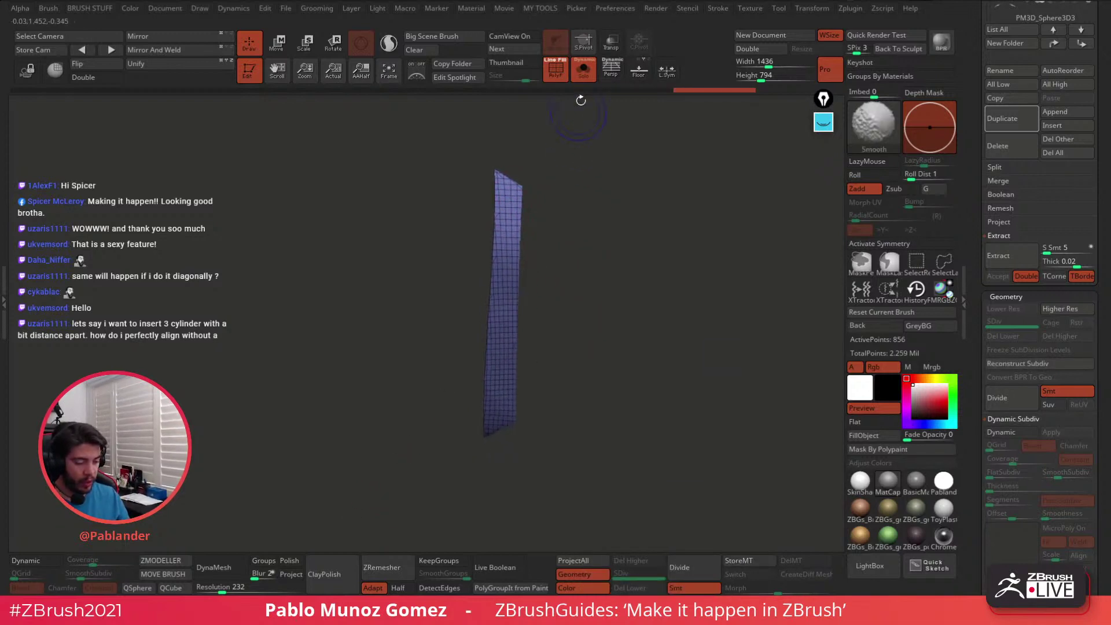
Show the strip together with the jacket and inflate it slightly to lift it off the undershirt
left_click(557, 70)
left_click(583, 71)
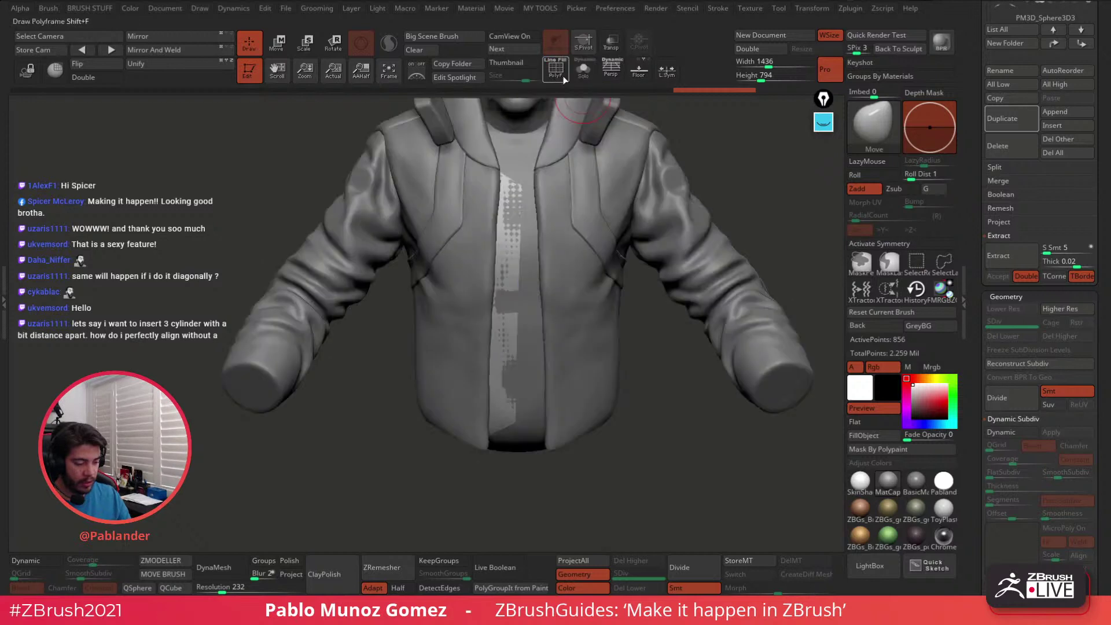
left_click(558, 75)
right_click_drag(605, 277, 630, 280)
key("2")
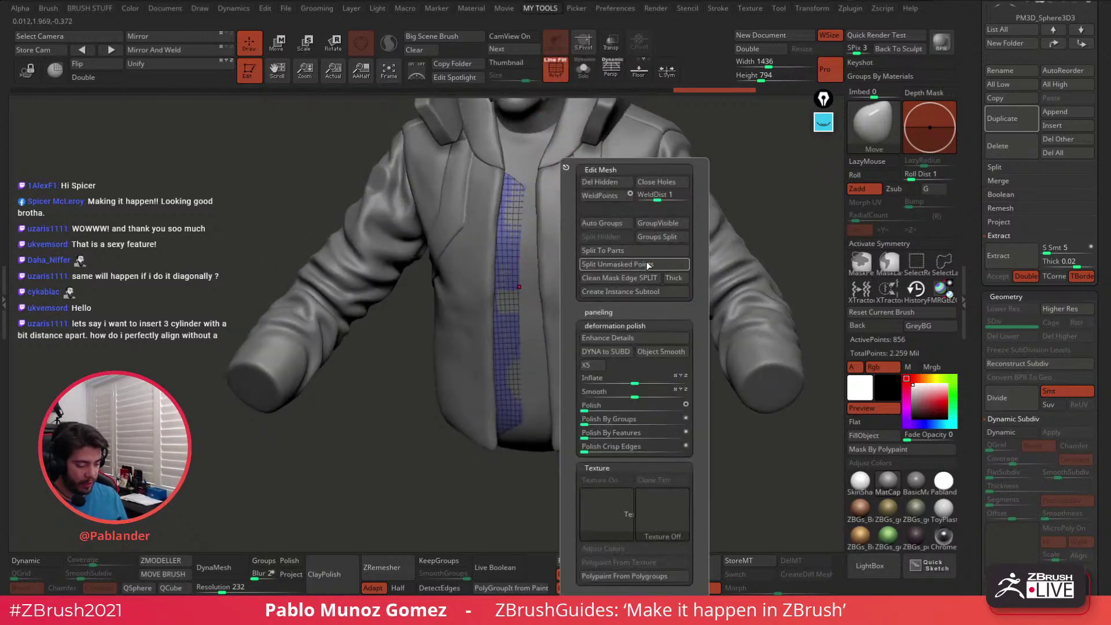
left_click_drag(634, 380, 649, 376)
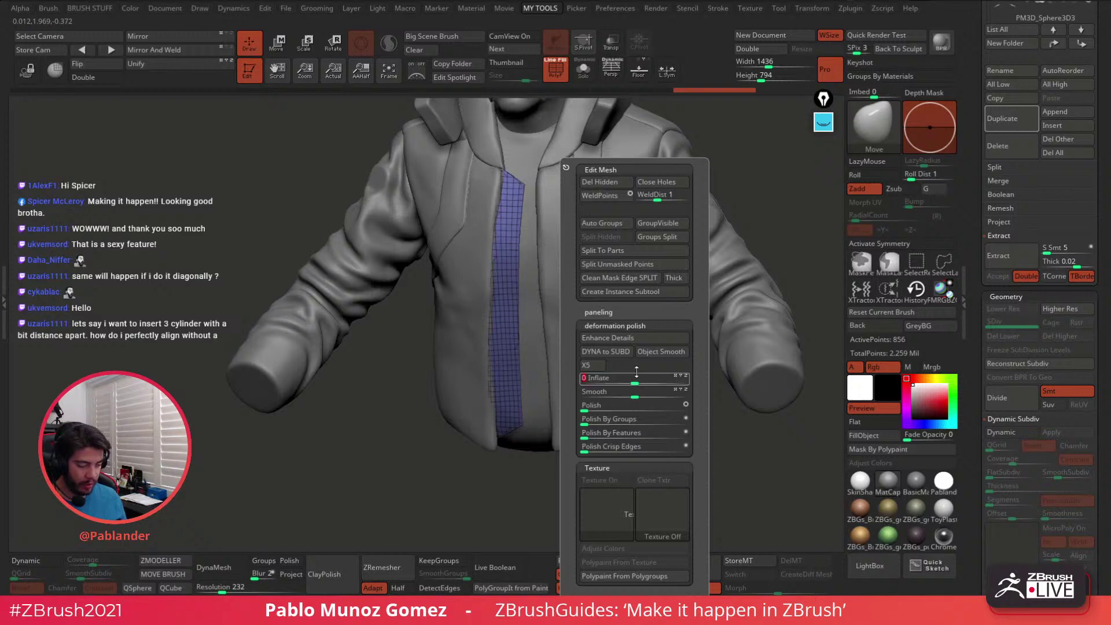
Fit the strip against the jacket's front edge from the hem up to the collar with the Move brush
right_click(512, 399)
mouse_move(564, 370)
right_mouse_down()
mouse_move(518, 364)
mouse_move(505, 384)
right_mouse_up()
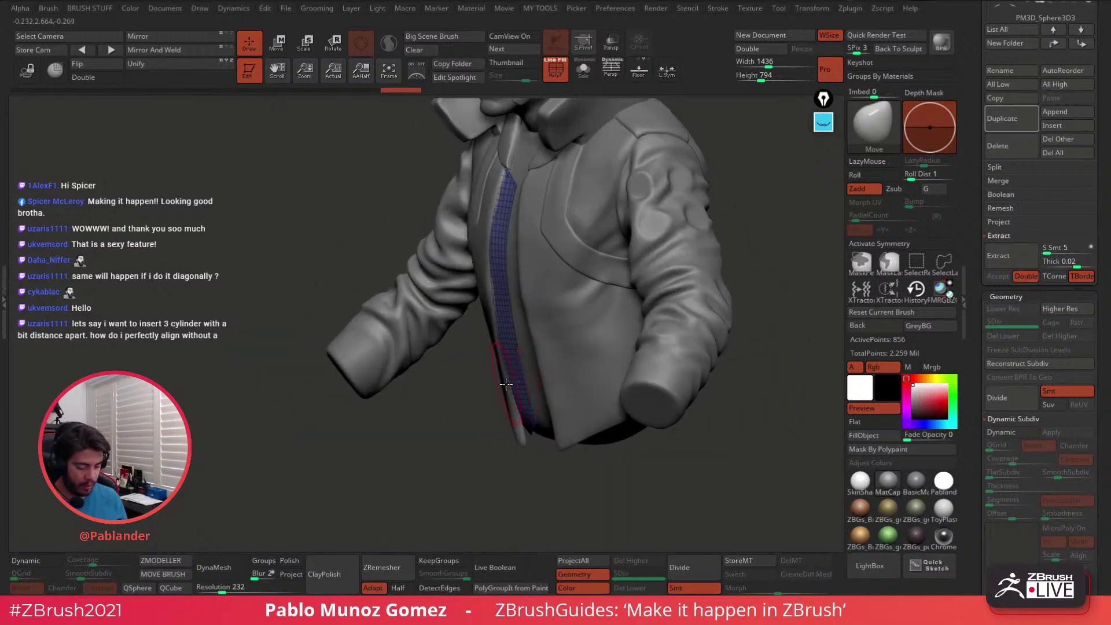
left_click(524, 424, "alt")
left_click(530, 425, "alt")
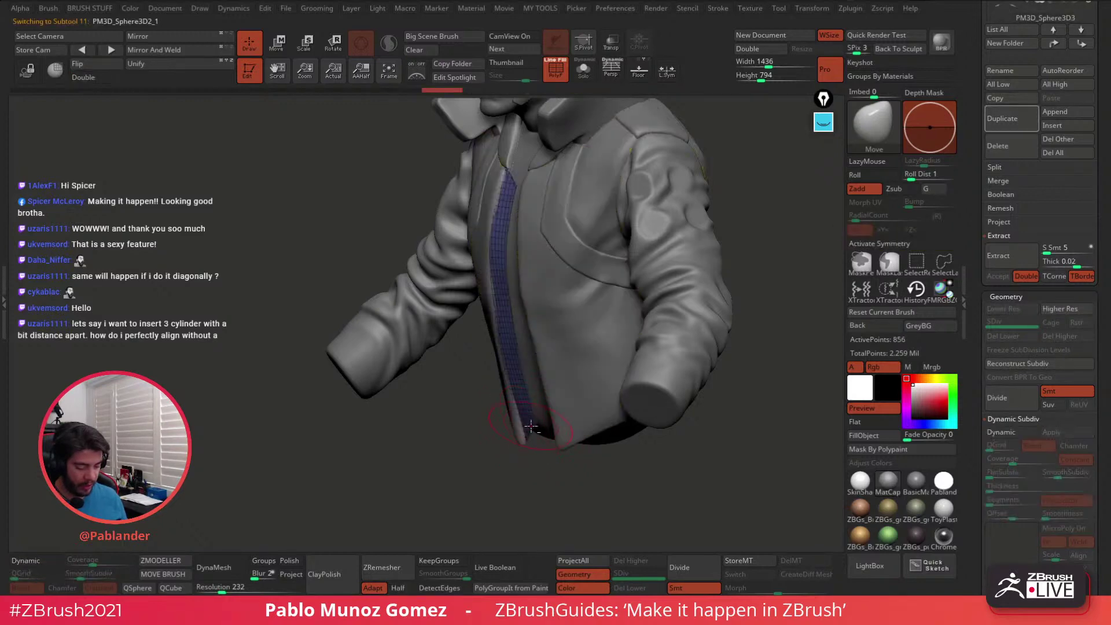
left_click(526, 430, "alt")
left_click(528, 426, "alt")
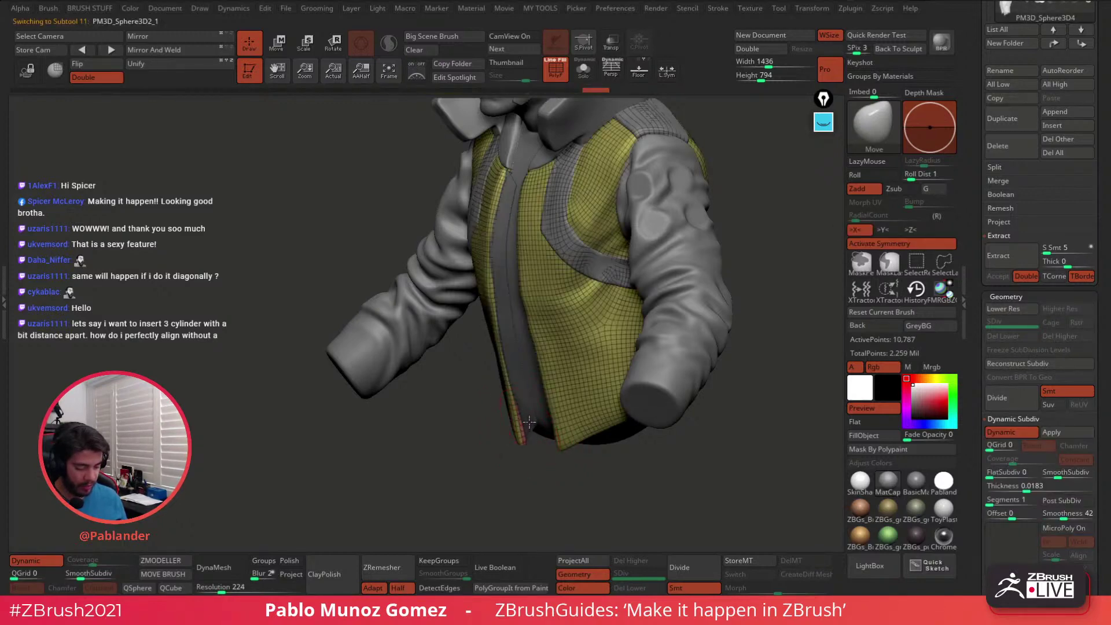
mouse_move(528, 428)
left_mouse_down()
mouse_move(509, 440)
mouse_move(524, 431)
left_mouse_up()
right_click_drag(541, 375, 518, 408)
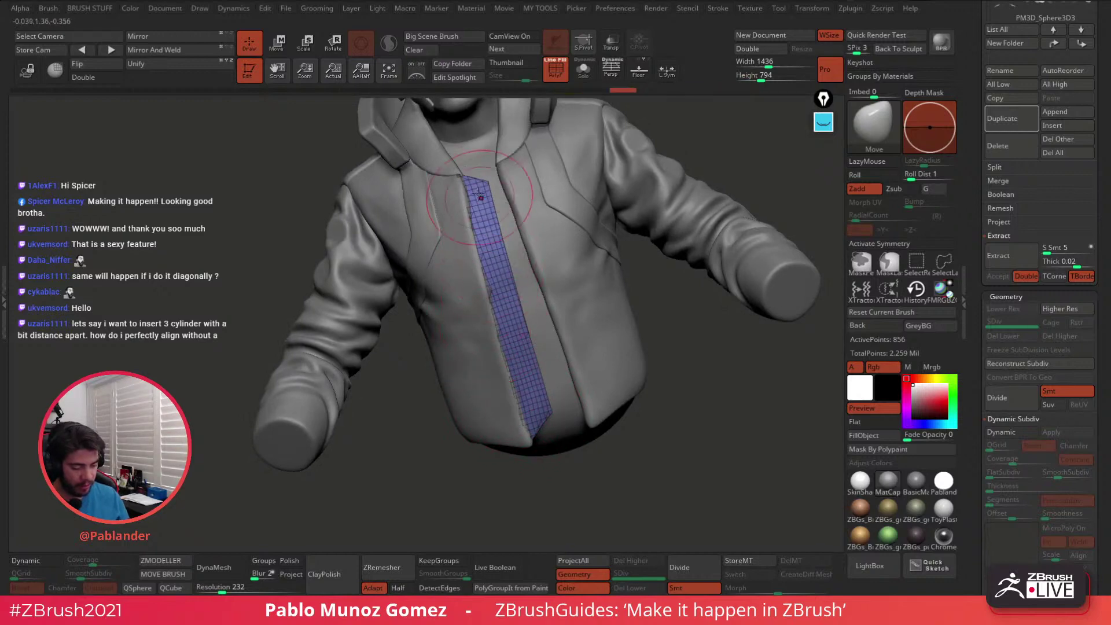
left_click(462, 173, "alt")
left_click(479, 186, "alt")
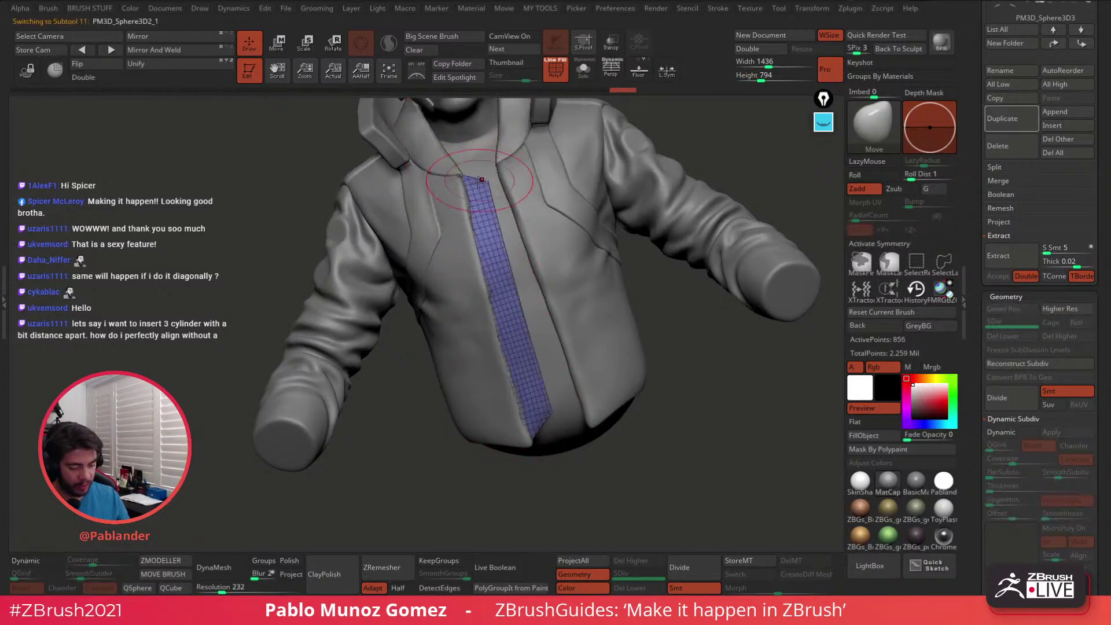
right_click_drag(482, 184, 475, 206)
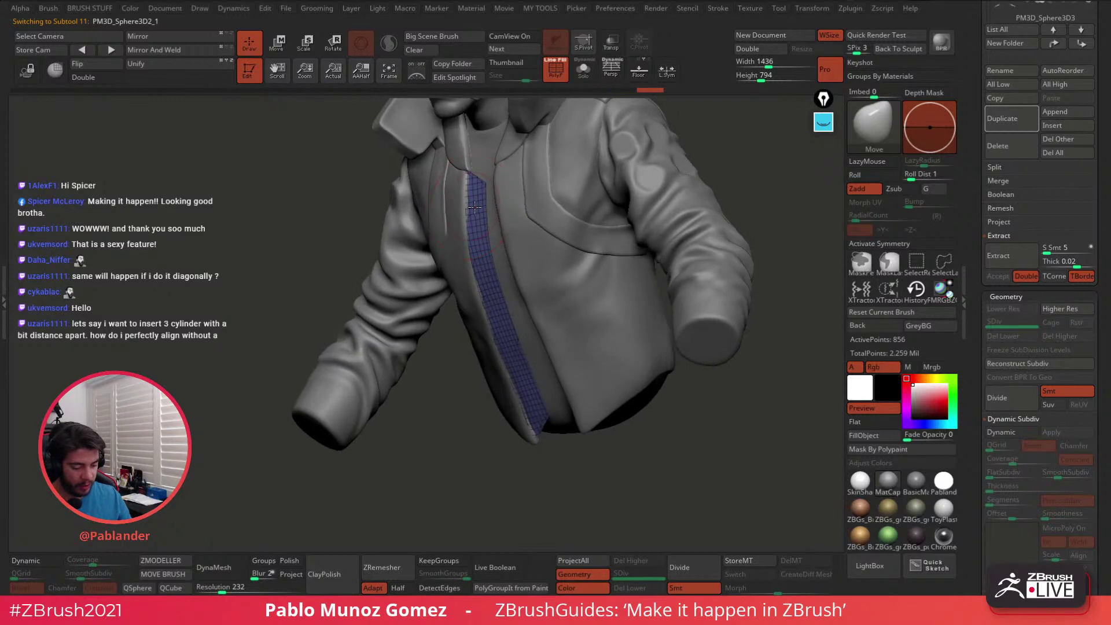
right_click_drag(434, 301, 626, 319, "shift")
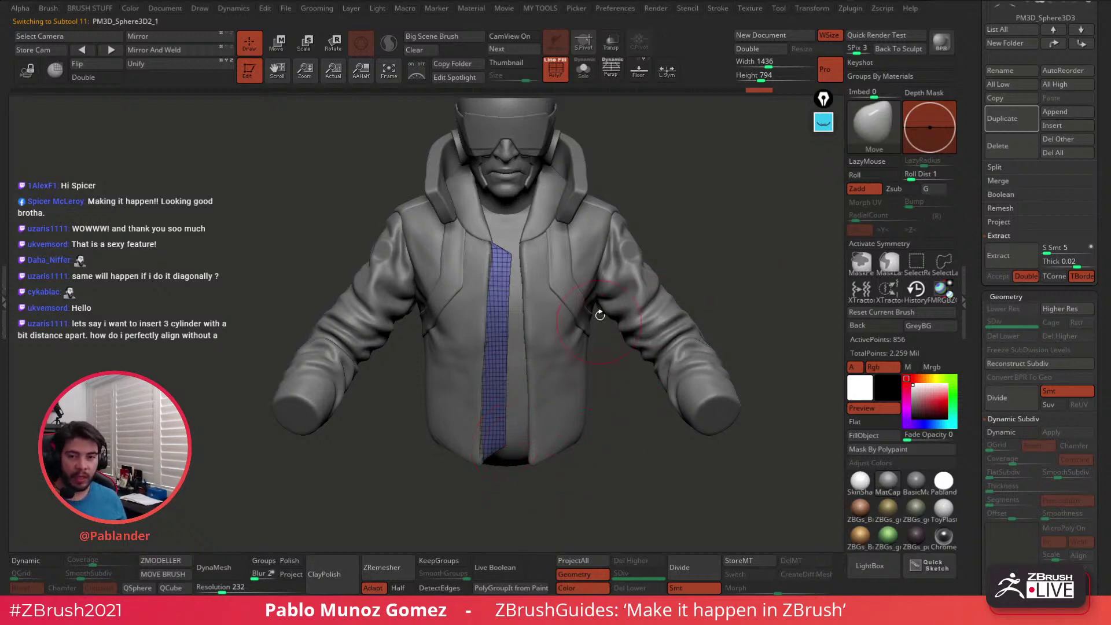
Show only the strip and cut alternating diagonal slices across it with SliceCurve, forming a zigzag of triangular polygroups from collar to hem
left_click(583, 68)
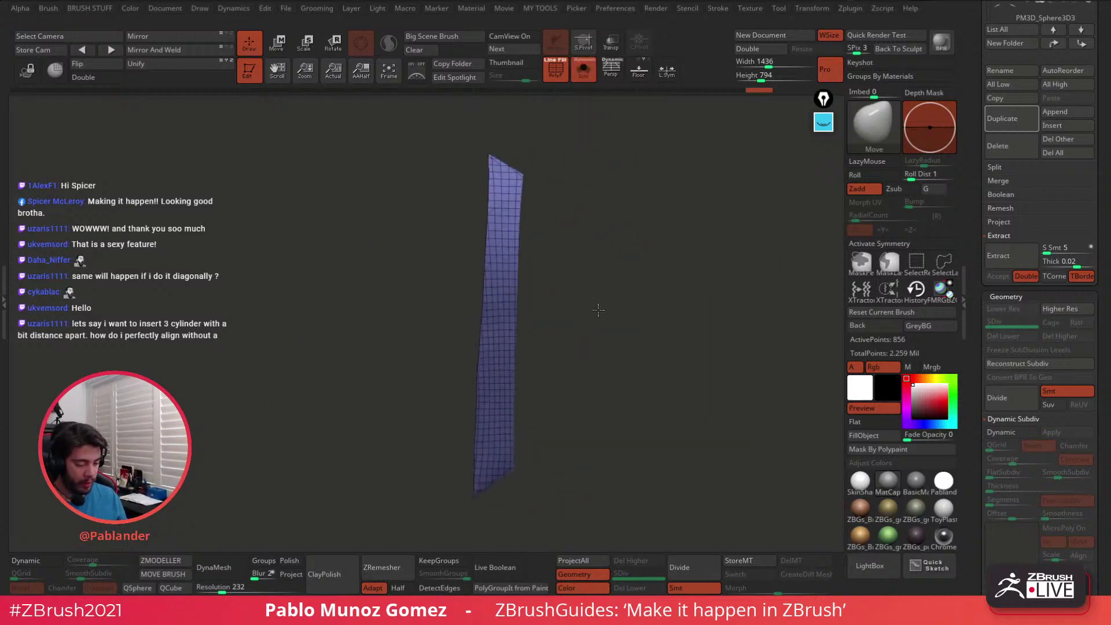
left_click_drag(452, 220, 538, 168, "ctrl+shift")
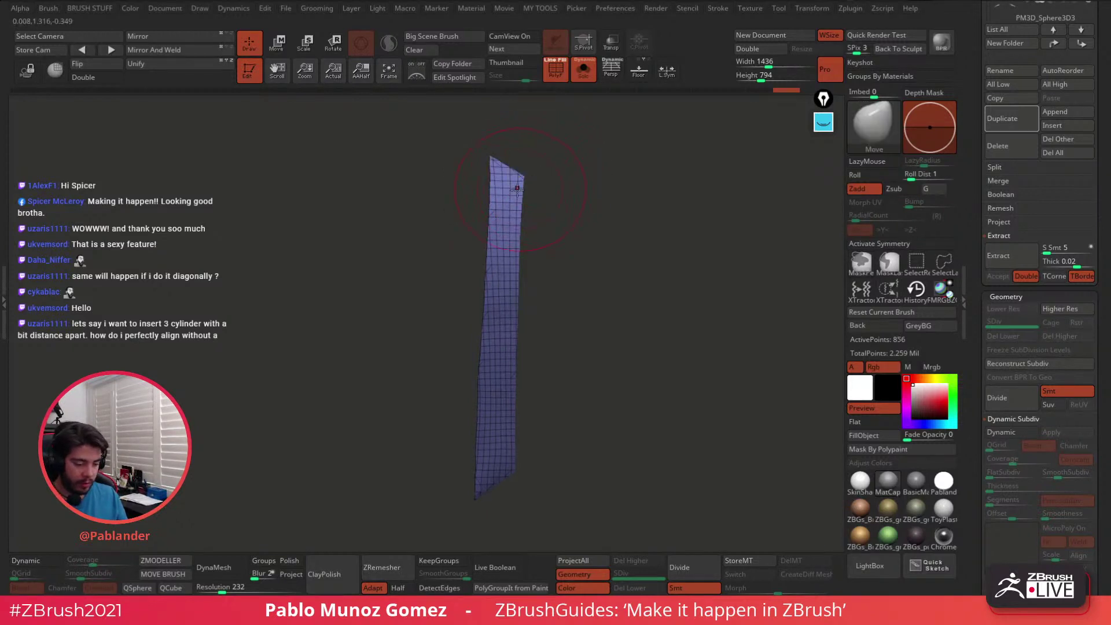
left_click_drag(461, 203, 548, 165, "ctrl+shift")
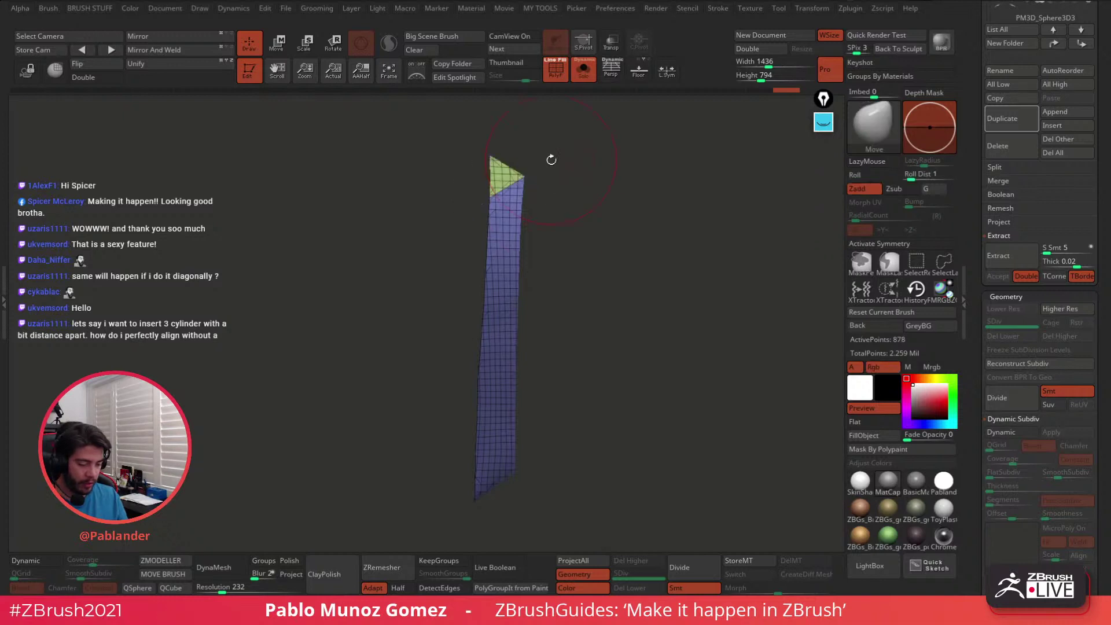
left_click_drag(471, 187, 572, 256, "ctrl+shift")
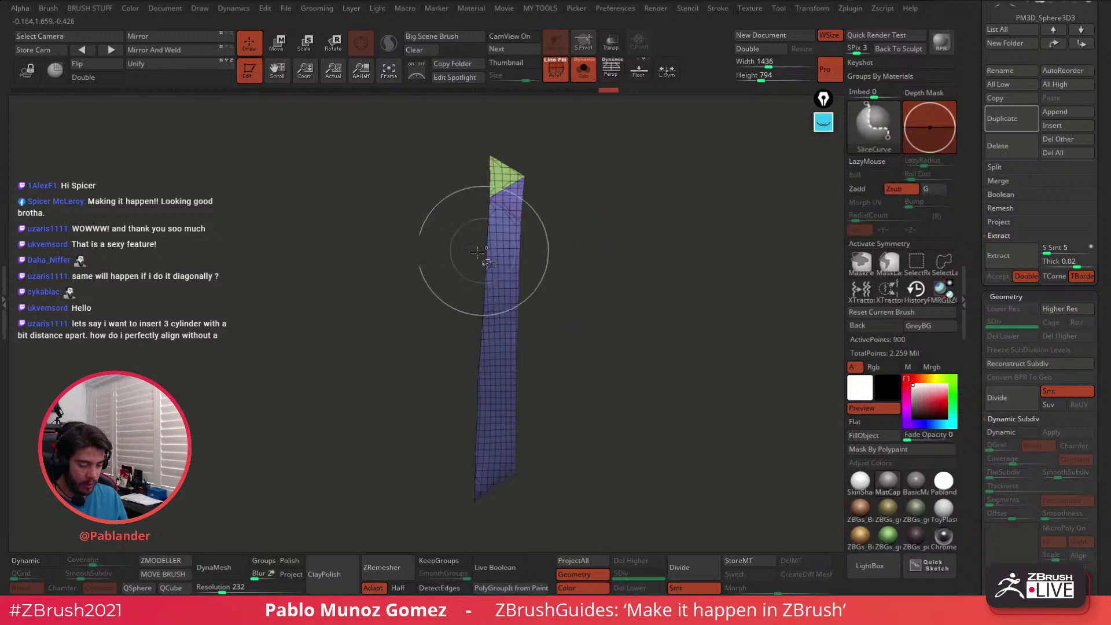
left_click_drag(460, 257, 537, 211, "ctrl+shift")
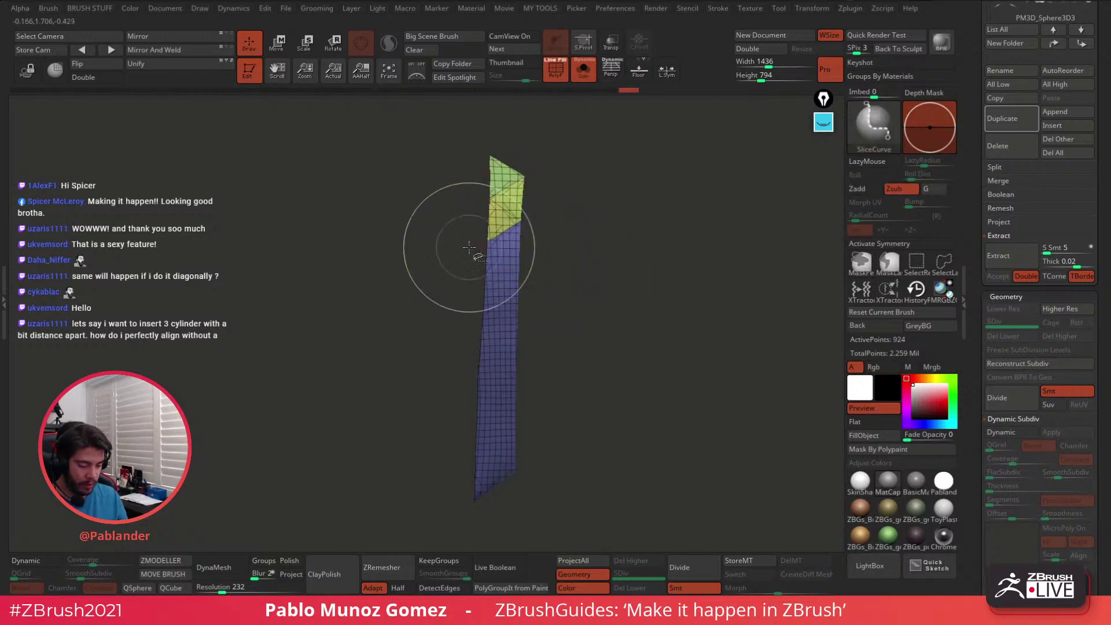
left_click_drag(463, 233, 546, 282, "ctrl+shift")
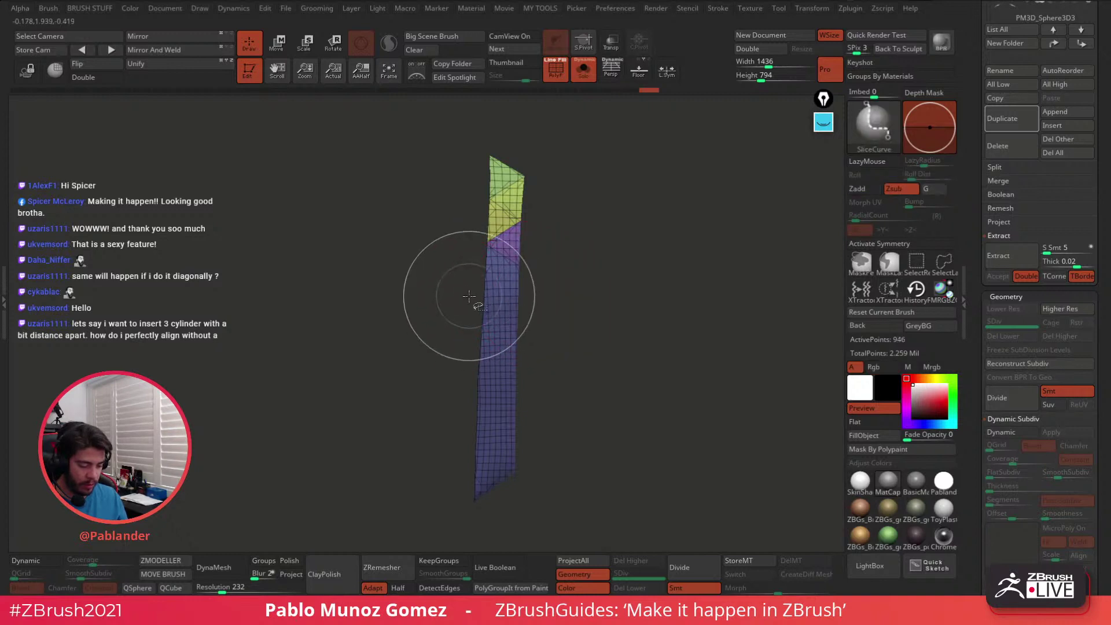
left_click_drag(470, 295, 534, 256, "ctrl+shift")
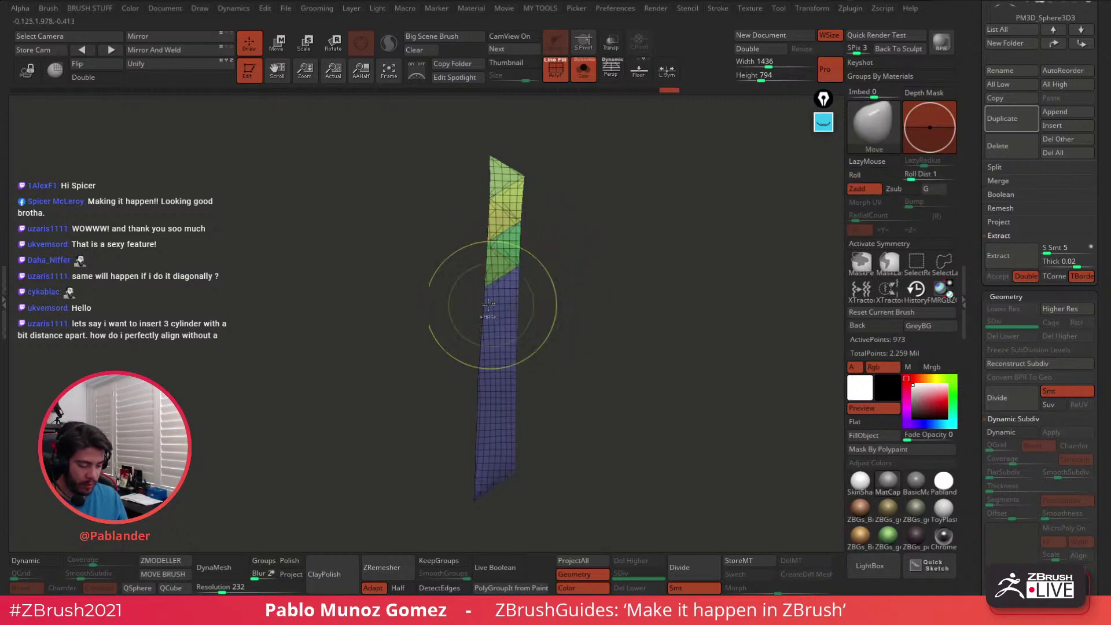
left_click_drag(460, 273, 530, 325, "ctrl+shift")
left_click_drag(454, 351, 535, 305, "ctrl+shift")
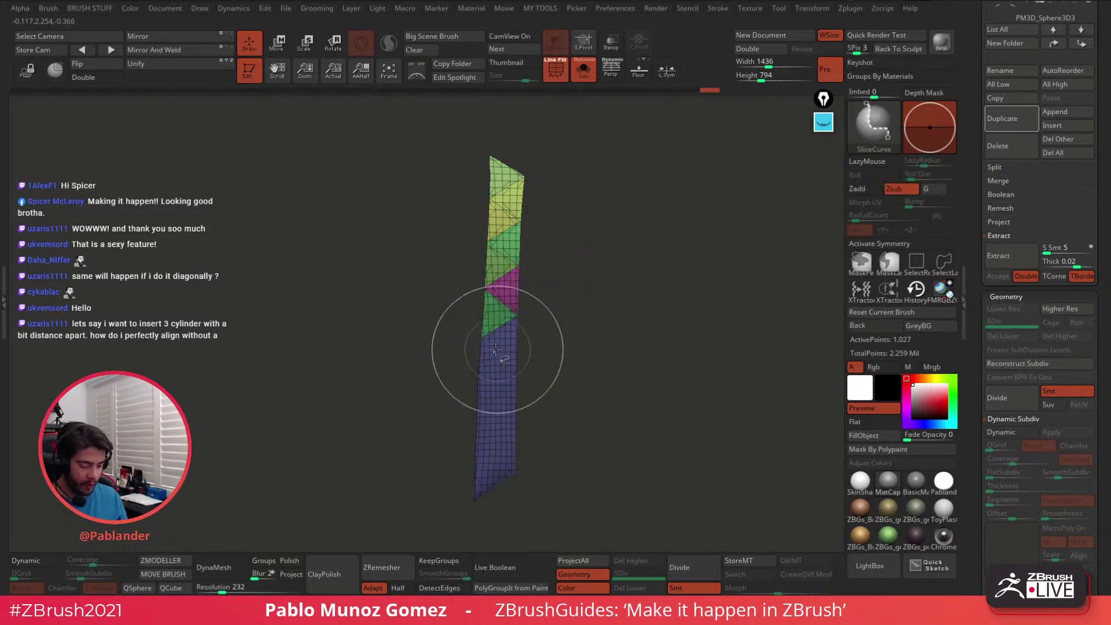
left_click_drag(463, 325, 533, 367, "ctrl+shift")
left_click_drag(470, 396, 527, 354, "ctrl+shift")
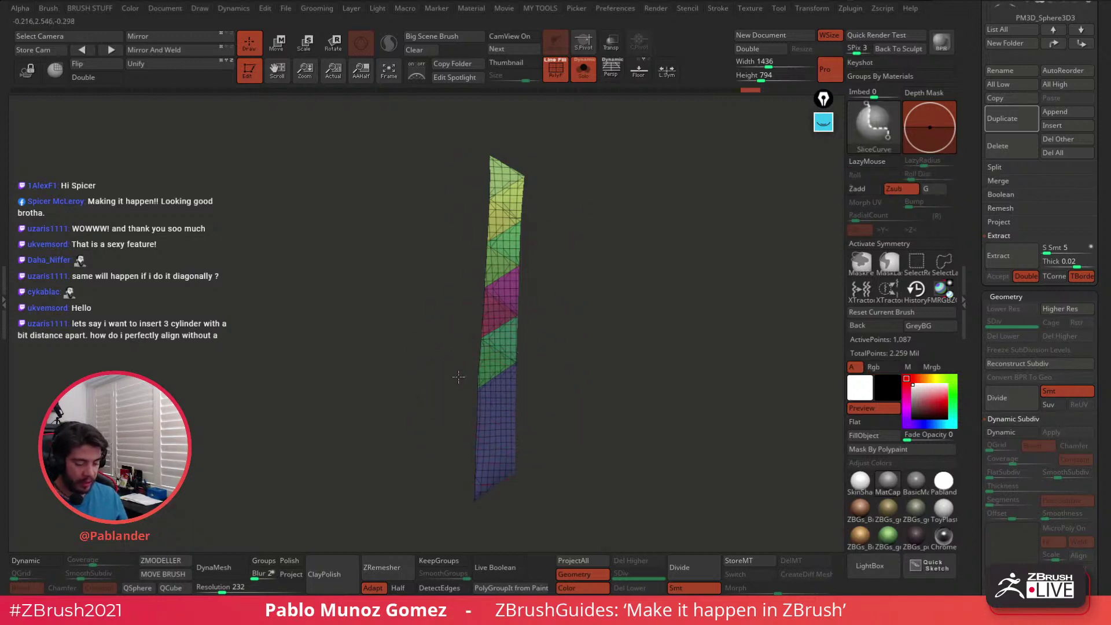
left_click_drag(472, 383, 538, 418, "ctrl+shift")
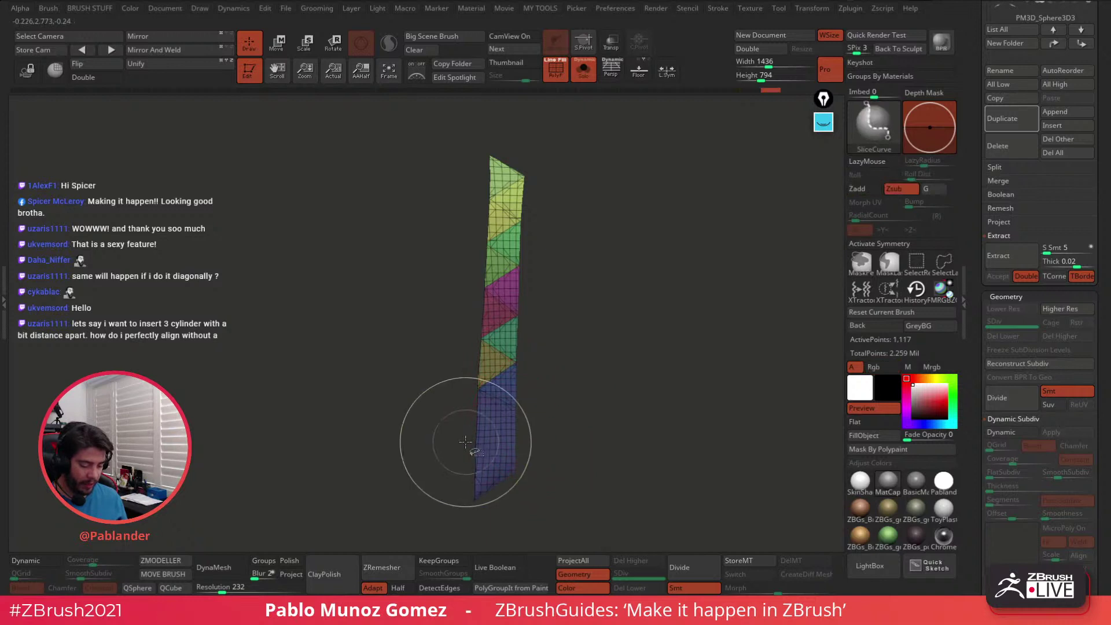
left_click_drag(461, 442, 523, 406, "ctrl+shift")
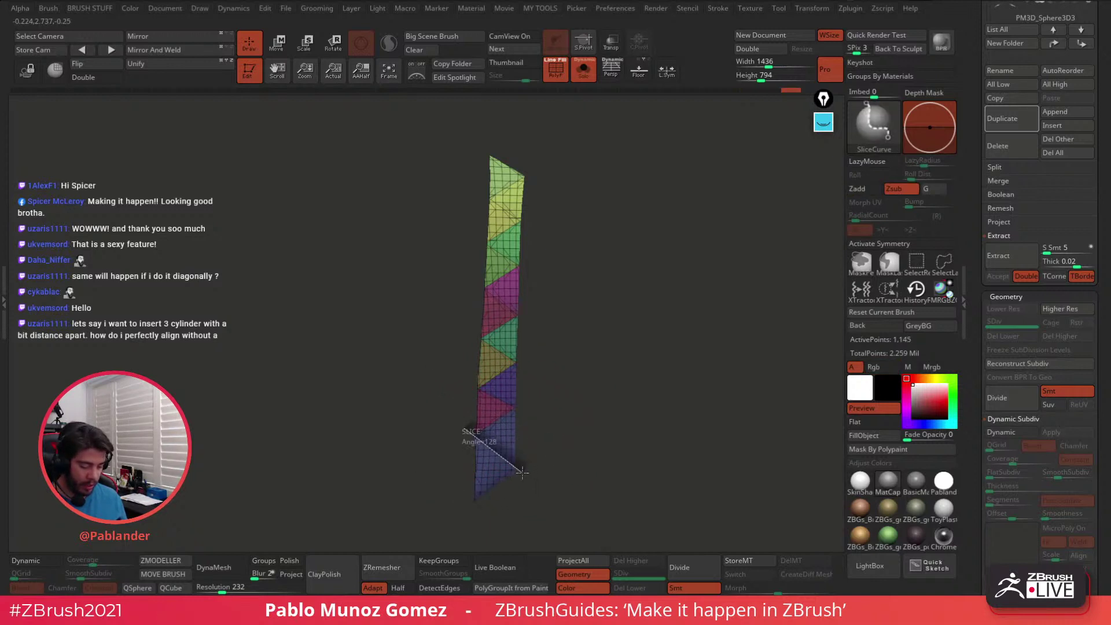
left_click_drag(522, 473, 528, 461, "ctrl+shift")
left_click_drag(449, 496, 535, 445, "ctrl+shift")
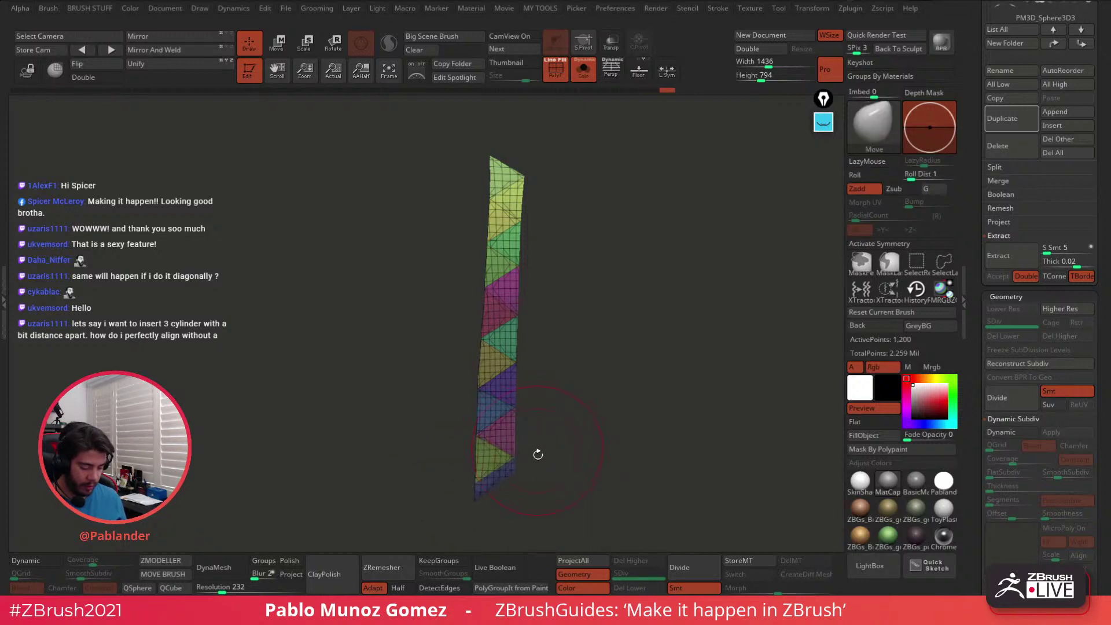
Inspect the zigzag corner on the strip's upper edge for stray slivers by isolating the adjoining polygroups in turn with SelectRect
left_click_drag(641, 384, 644, 360, "alt")
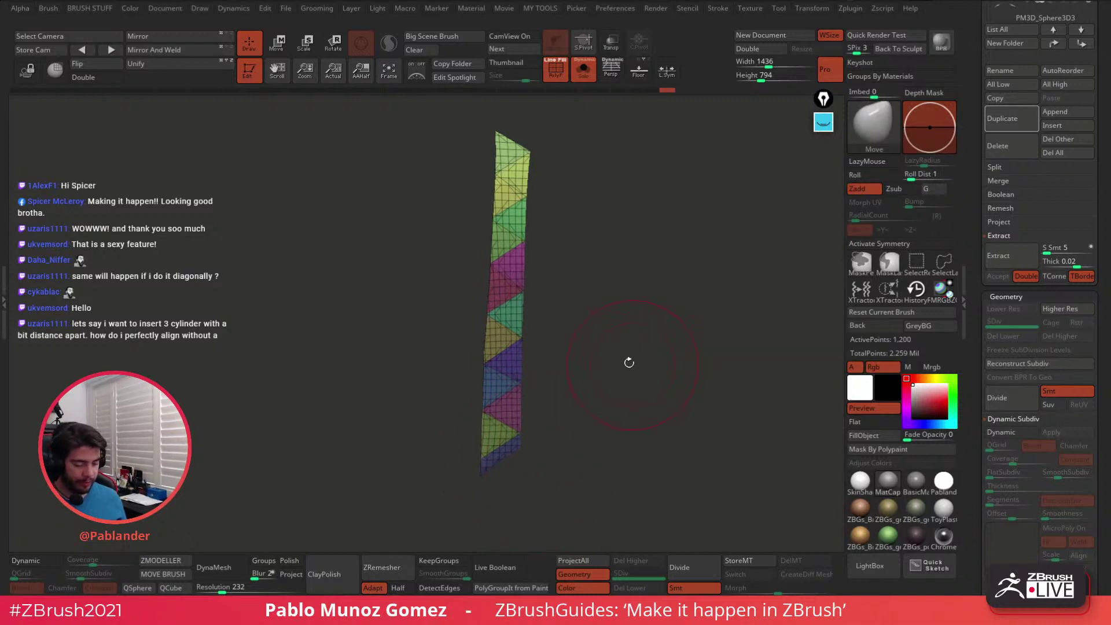
left_click_drag(573, 316, 605, 468, "alt")
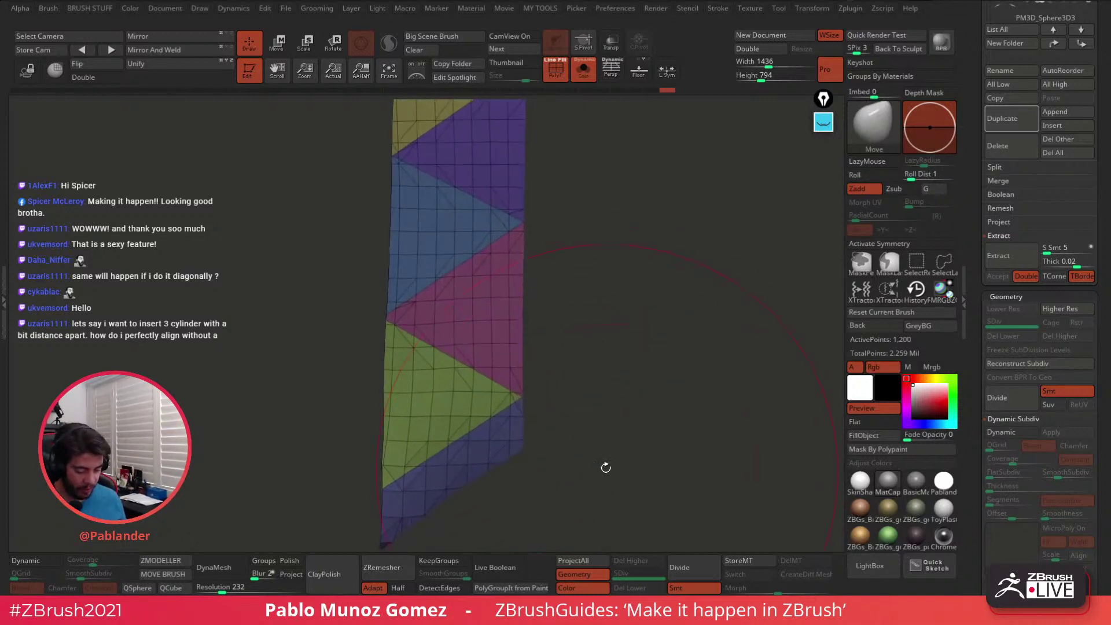
left_click_drag(567, 303, 497, 399)
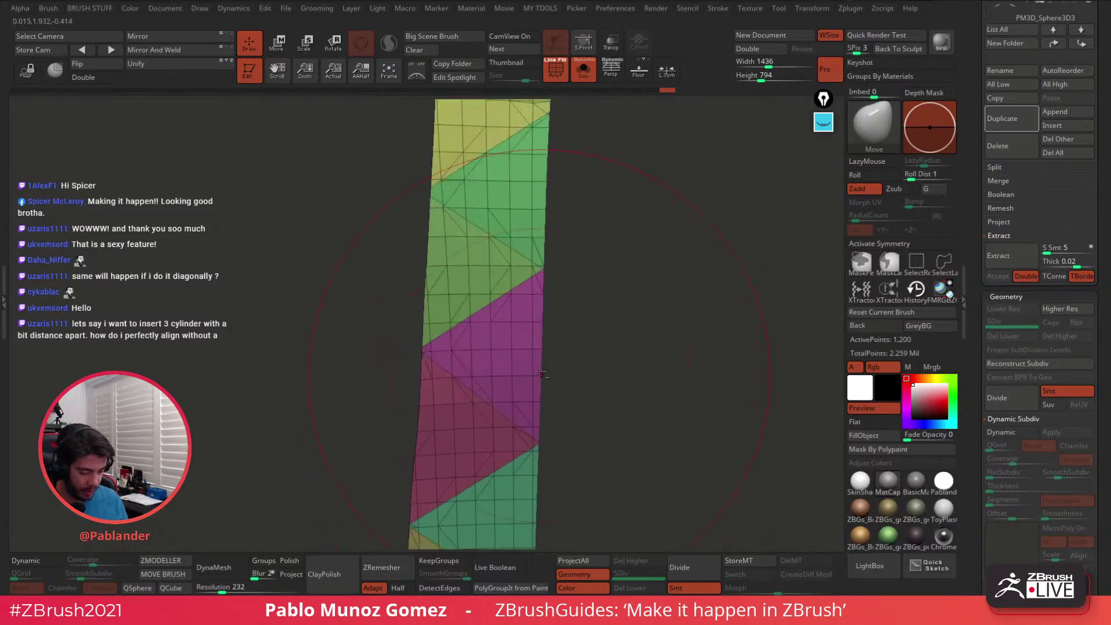
left_click_drag(570, 209, 577, 419, "alt")
left_click_drag(542, 297, 543, 281)
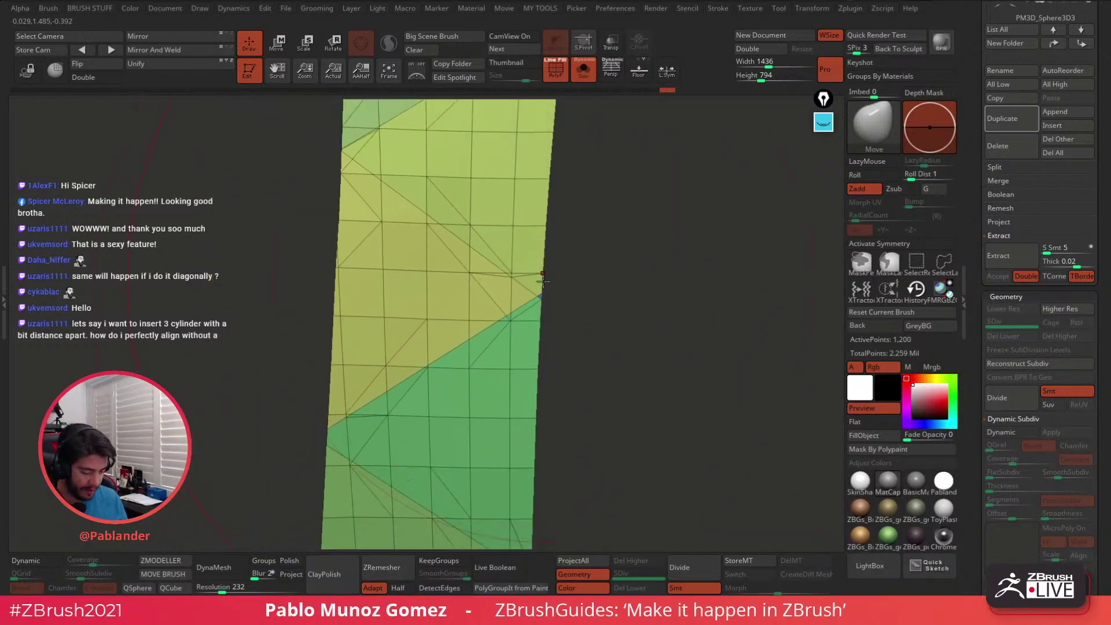
left_click(541, 301, "ctrl+shift")
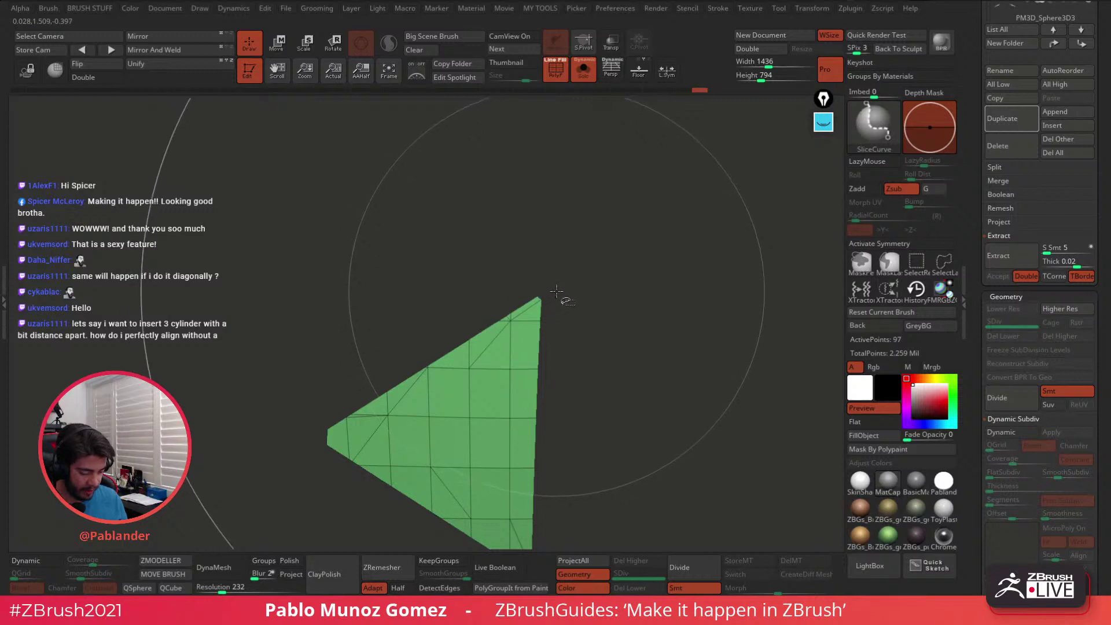
left_click(557, 301, "ctrl+shift")
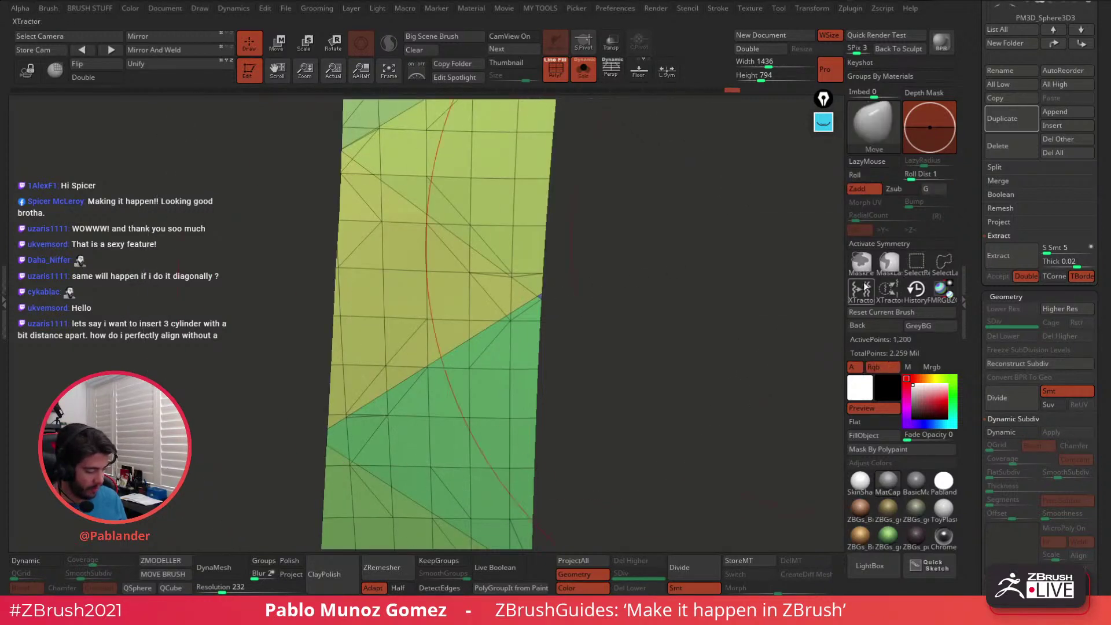
left_click(541, 292, "ctrl+shift")
left_click(541, 292, "ctrl+shift")
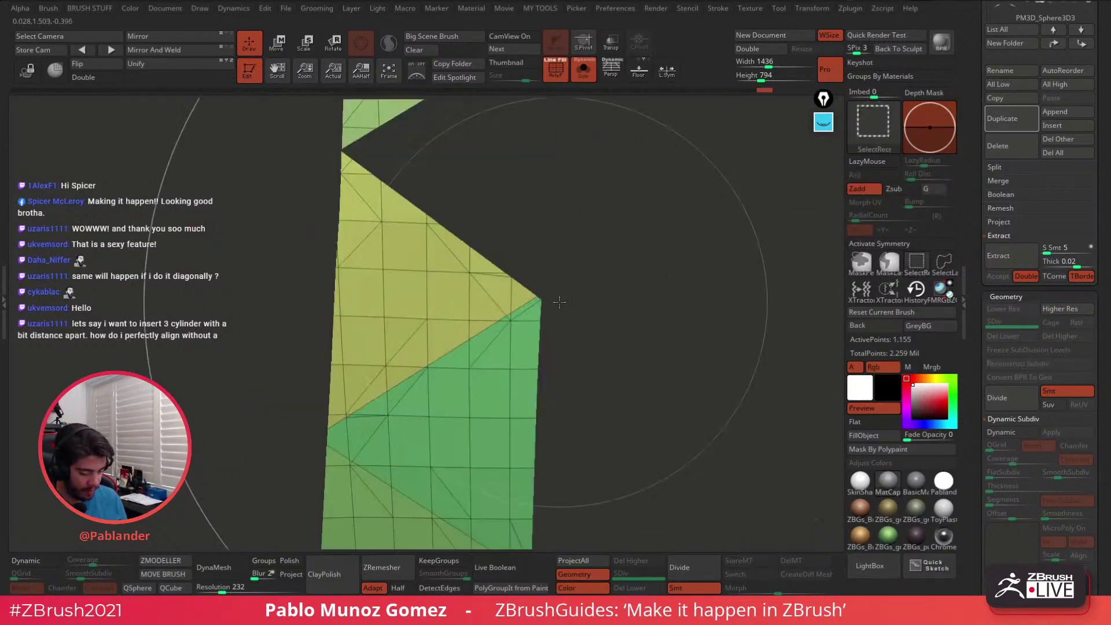
left_click_drag(503, 228, 500, 222, "ctrl+shift")
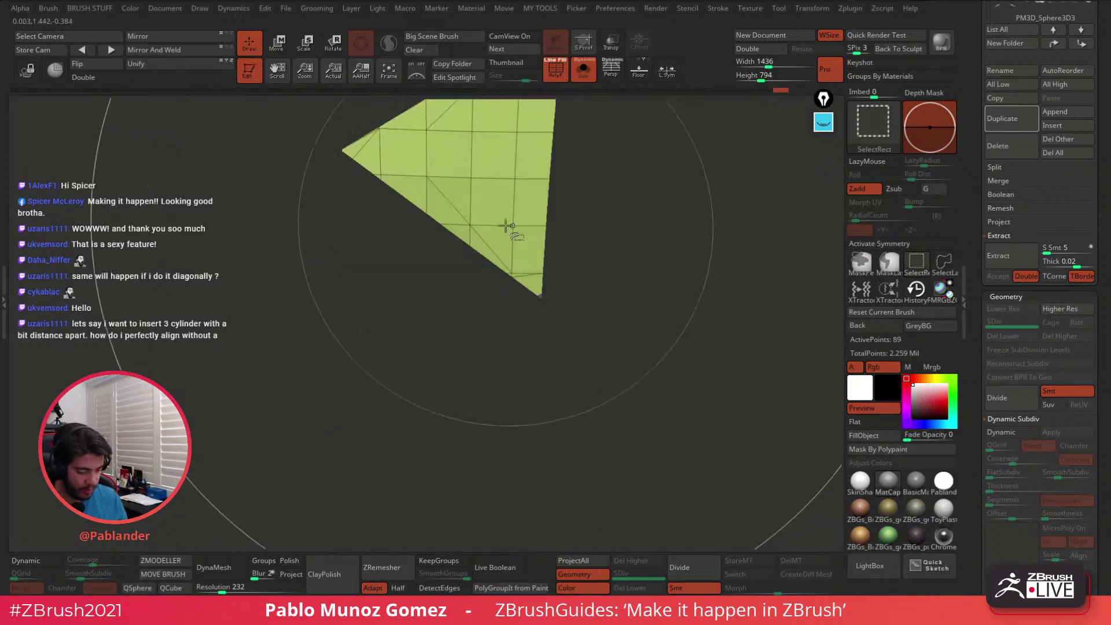
left_click(447, 197, "ctrl+shift")
left_click(607, 312, "ctrl+shift")
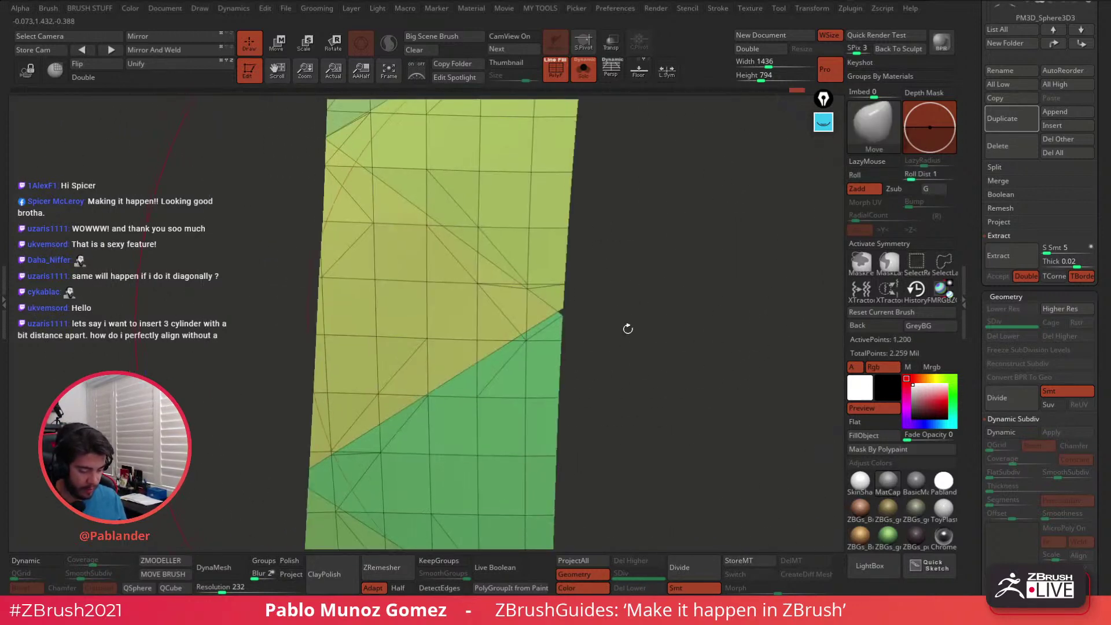
Recheck the corner between the yellow and green triangles up close by isolating the light green polygroup and showing everything again
left_click_drag(586, 239, 579, 288)
key("1")
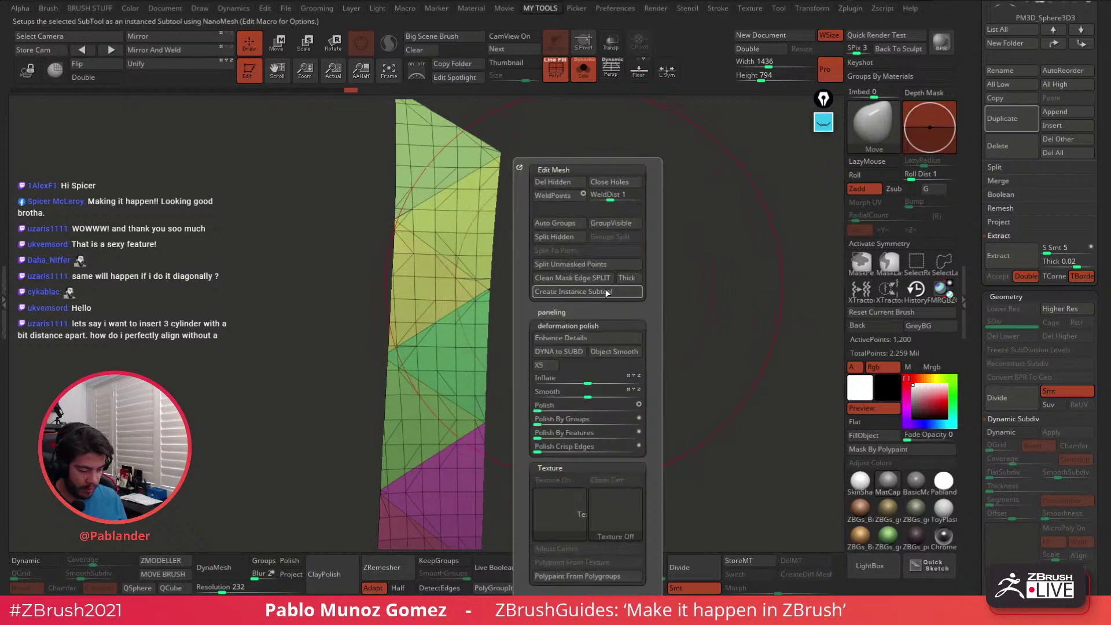
key("1")
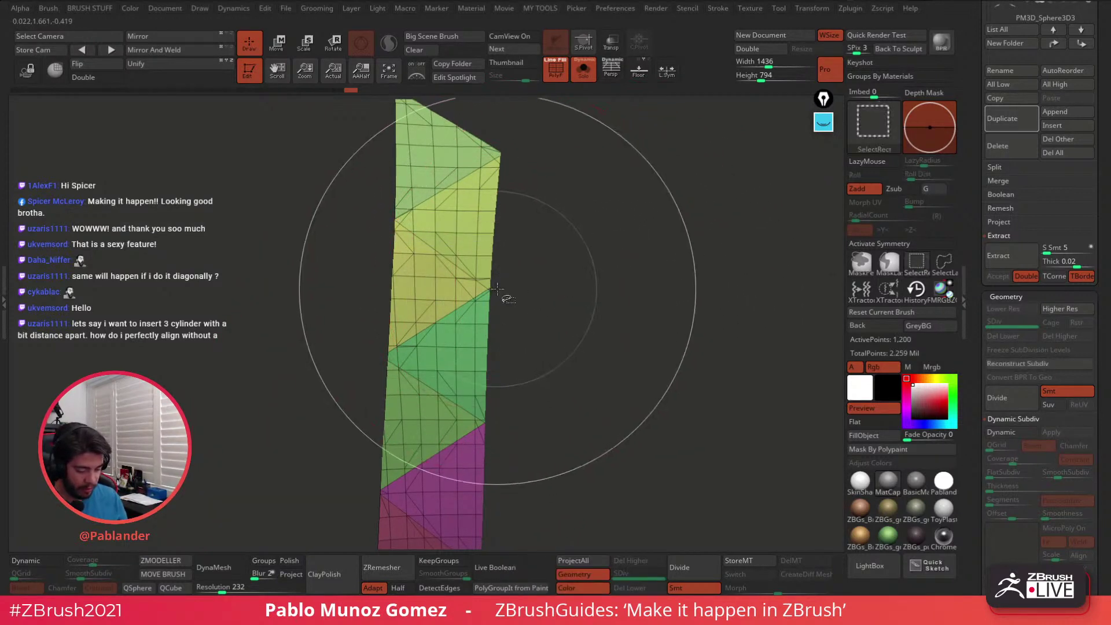
left_click_drag(501, 286, 543, 328, "alt")
left_click(544, 326, "ctrl+shift")
left_click(566, 311, "ctrl+shift")
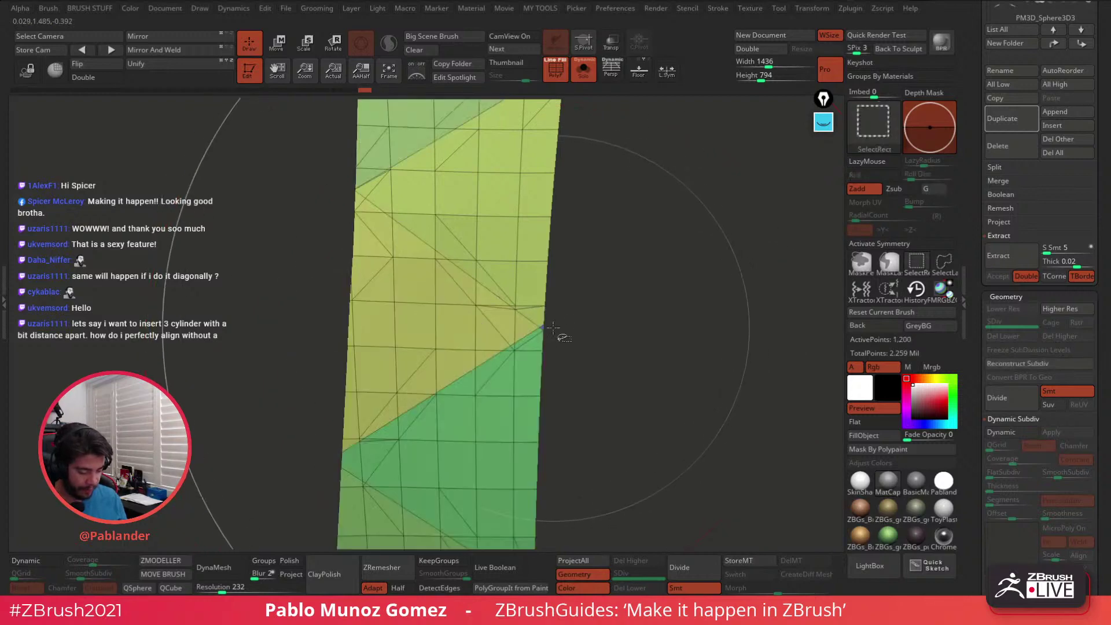
left_click(547, 328, "ctrl+shift")
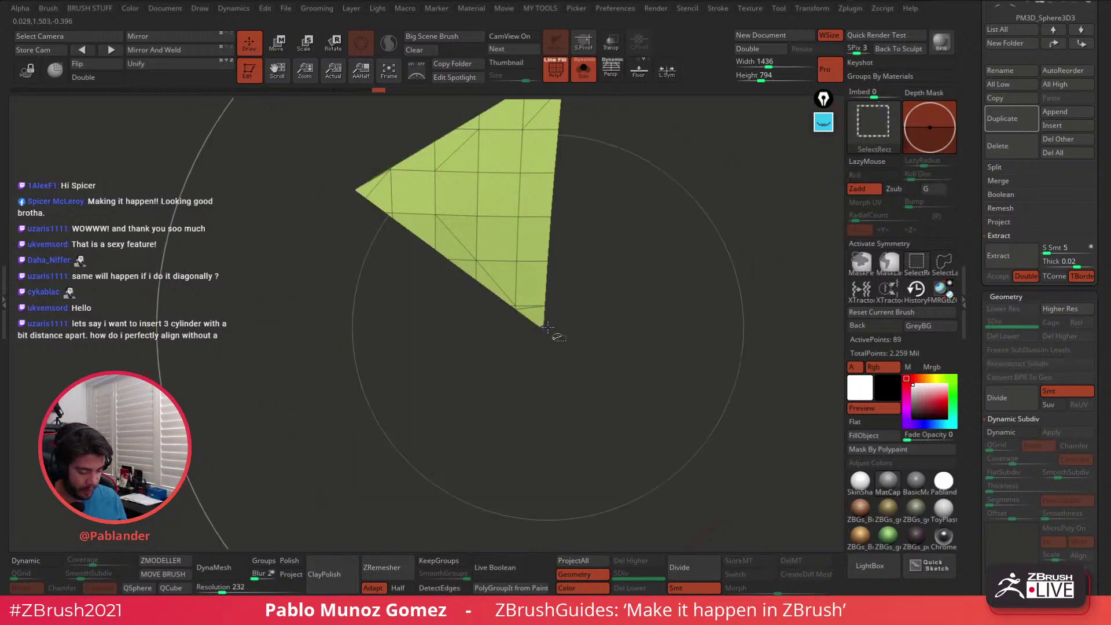
left_click(602, 339, "ctrl+shift")
Merge the tiny stray sliver at the tip between the olive and blue triangles into the olive triangle's polygroup, and unhide the strip
left_click_drag(594, 327, 466, 352)
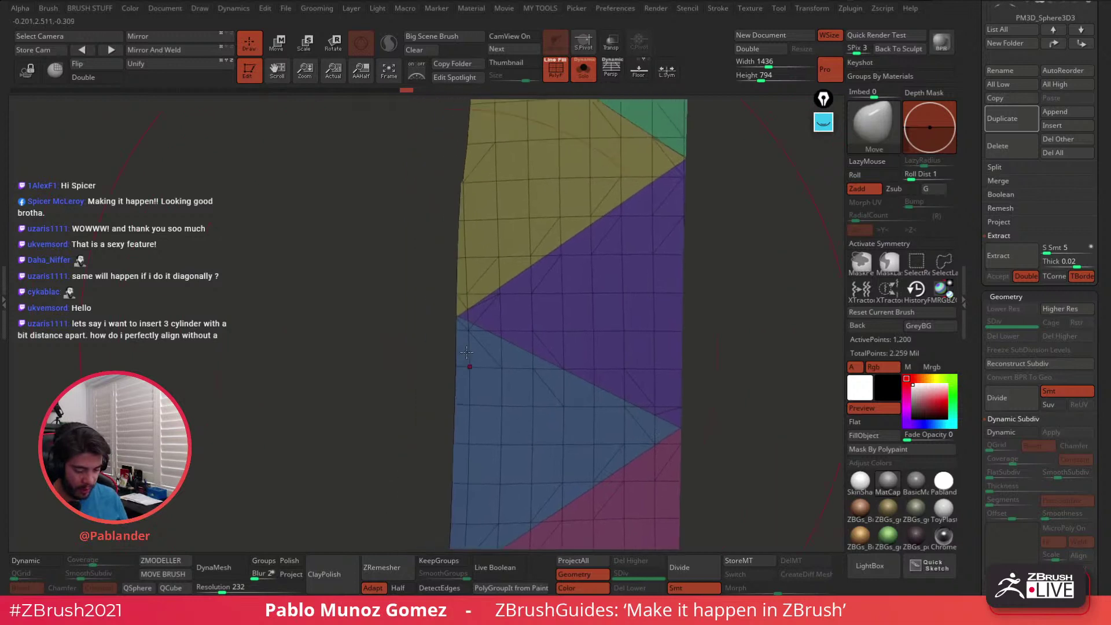
left_click(467, 354, "ctrl+shift")
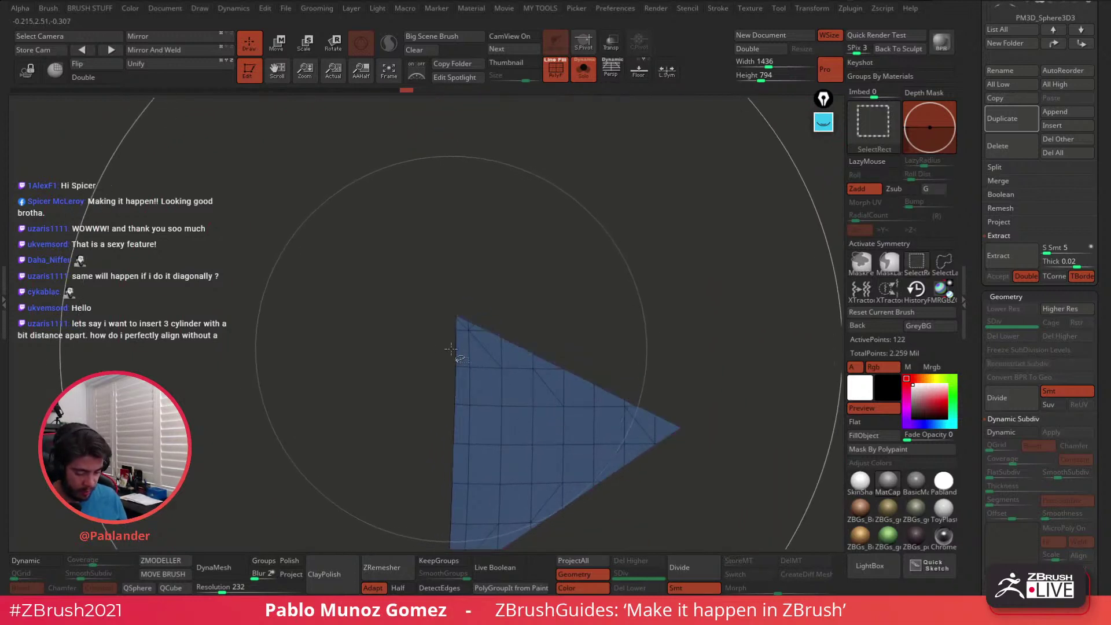
left_click(439, 352, "ctrl+shift")
left_click(455, 313, "ctrl+shift")
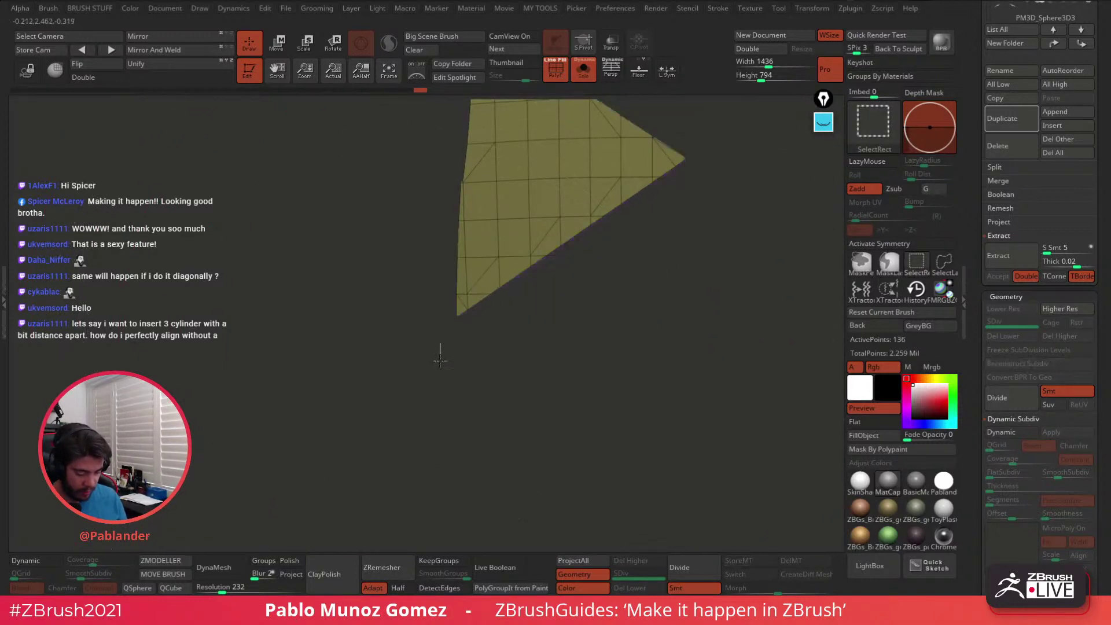
left_click(455, 315, "ctrl+shift")
left_click(436, 384, "ctrl+shift")
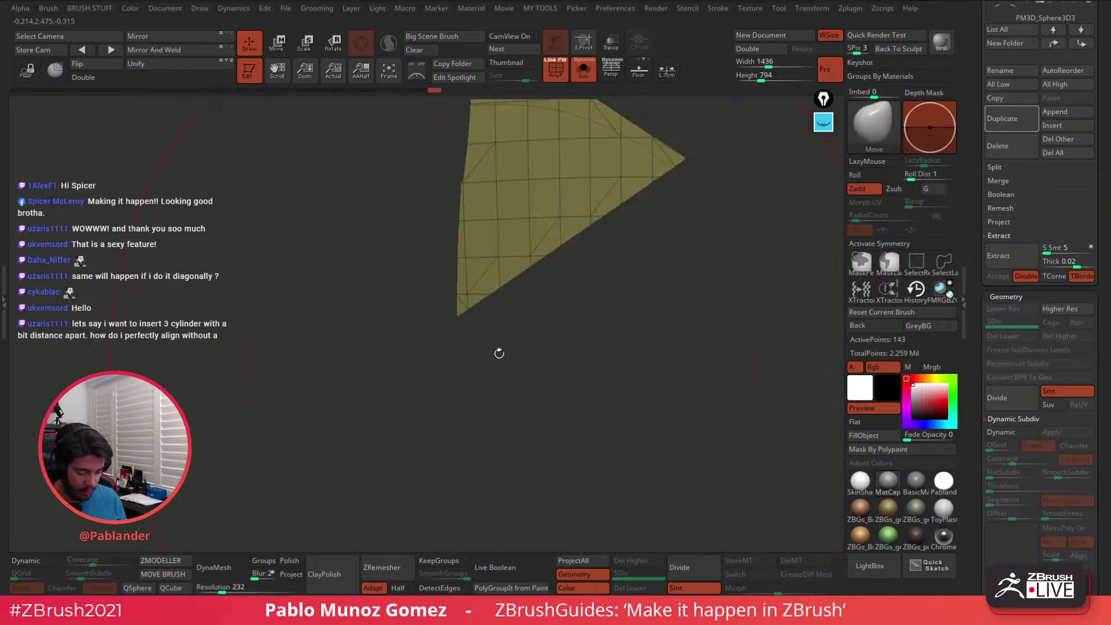
left_click_drag(458, 329, 455, 313)
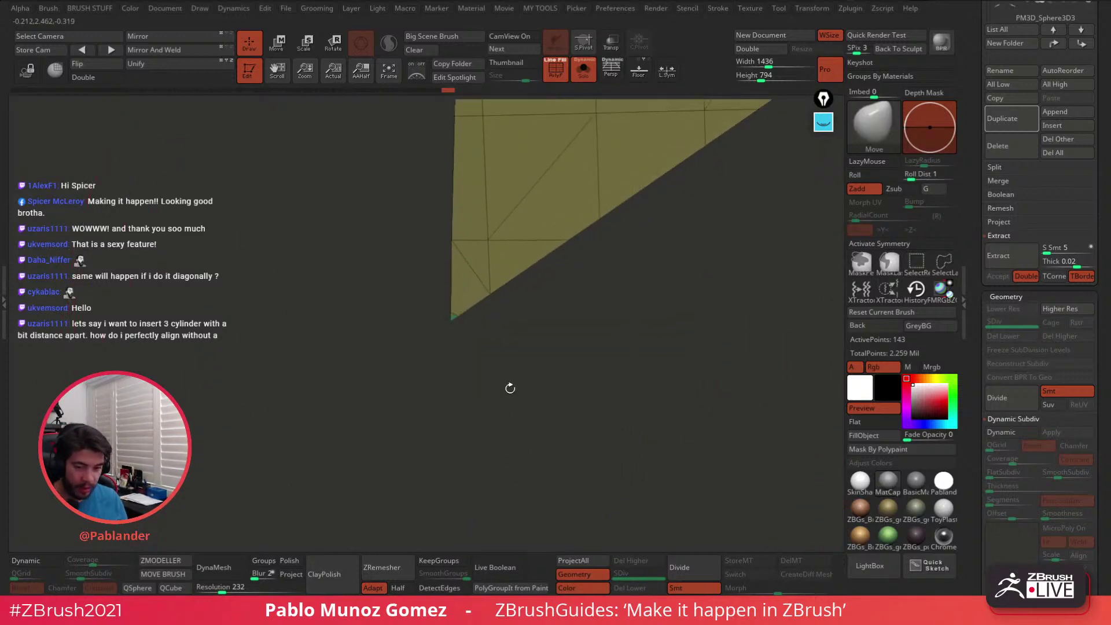
left_click(538, 384, "ctrl+shift")
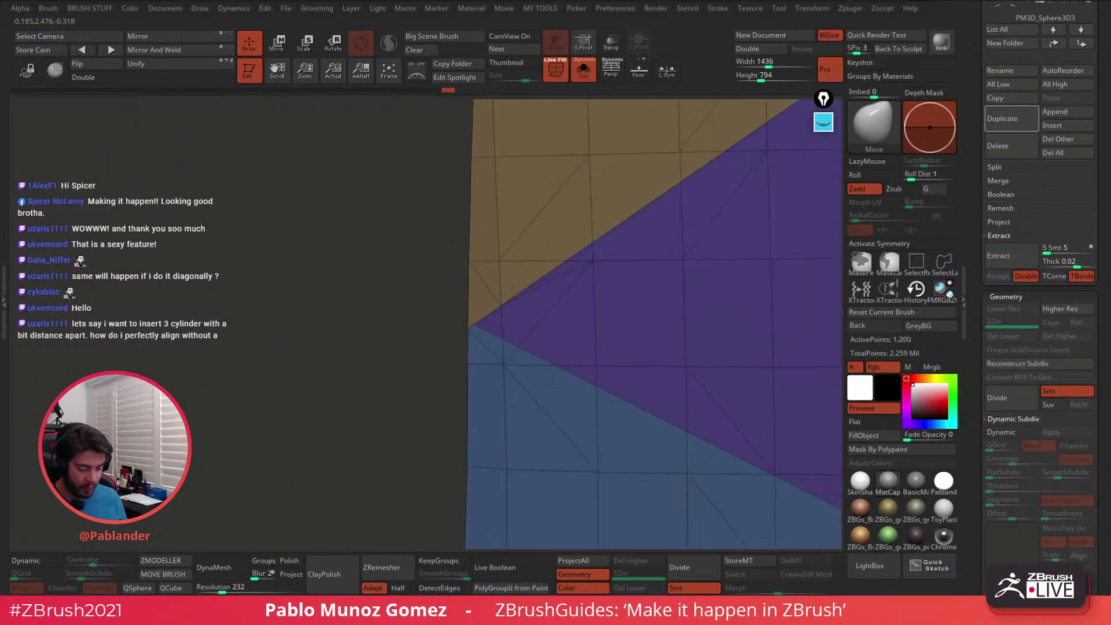
Inspect the corner where the magenta, green and indigo triangles meet near the hem for stray slivers by isolating the indigo polygroup
right_click_drag(550, 384, 584, 272, "ctrl")
right_click_drag(638, 413, 538, 275, "alt")
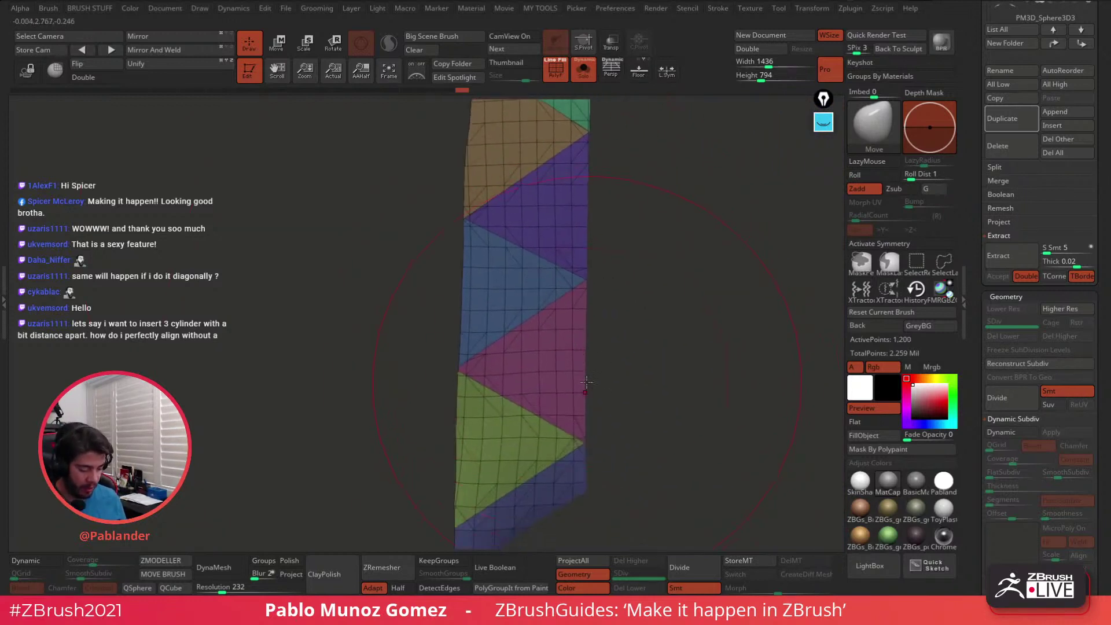
right_click_drag(586, 382, 633, 255, "ctrl")
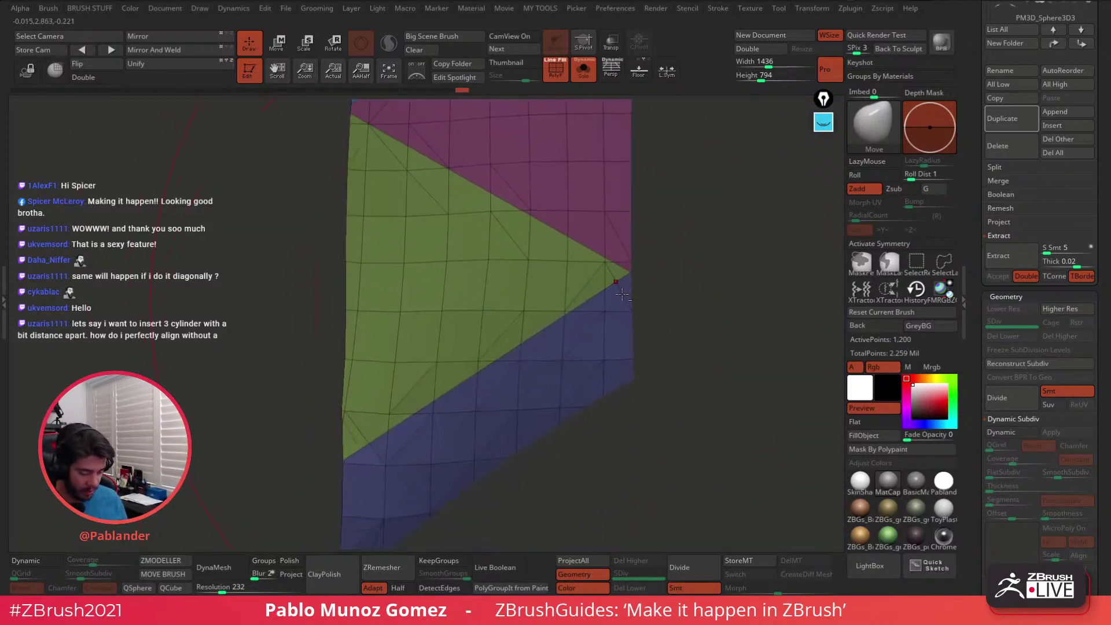
right_click_drag(622, 294, 590, 369, "ctrl")
left_click(577, 396, "ctrl+shift")
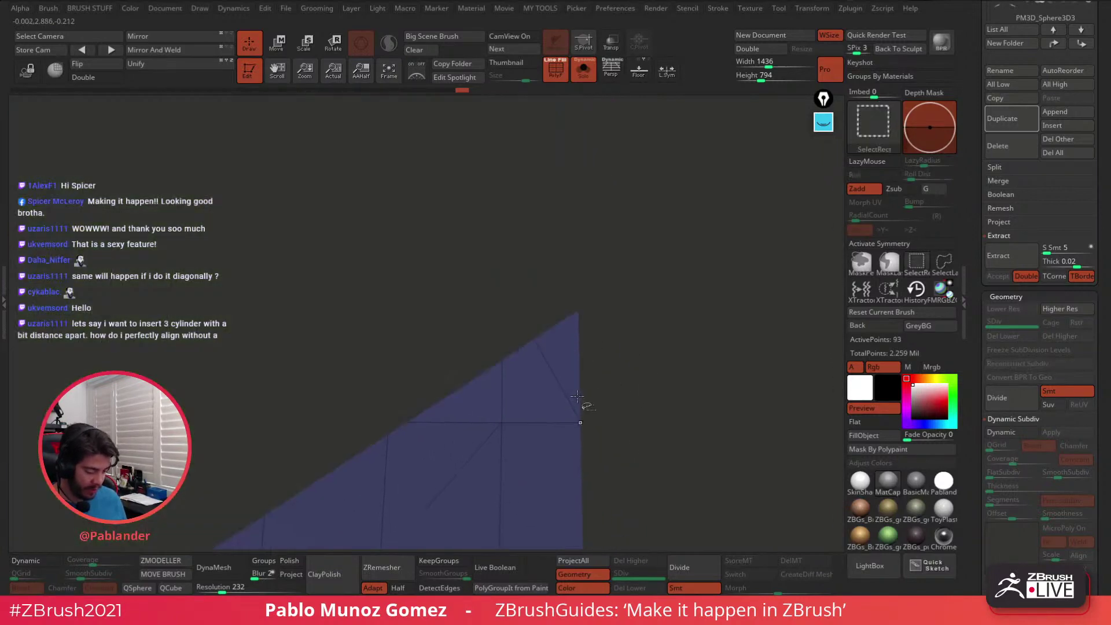
left_click(595, 359, "ctrl+shift")
Merge the tiny stray sliver at the green triangle's tip with the magenta triangle into one polygroup, and unhide the whole strip
left_click(577, 260, "ctrl+shift")
left_click(578, 261, "ctrl+shift")
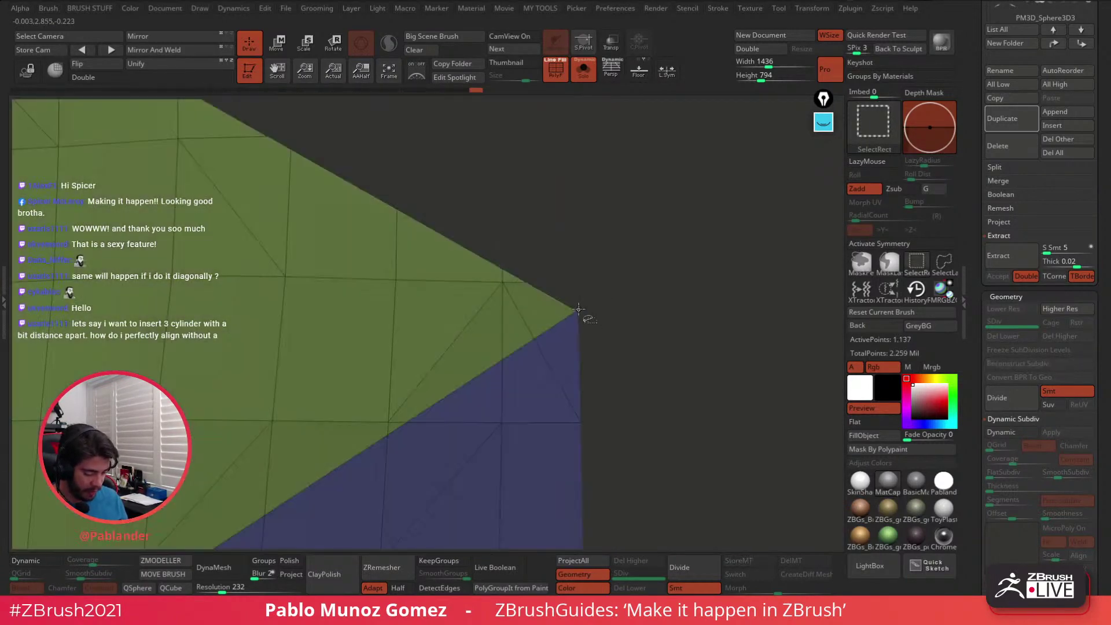
left_click(601, 301, "ctrl+shift")
left_click(637, 332, "ctrl+shift")
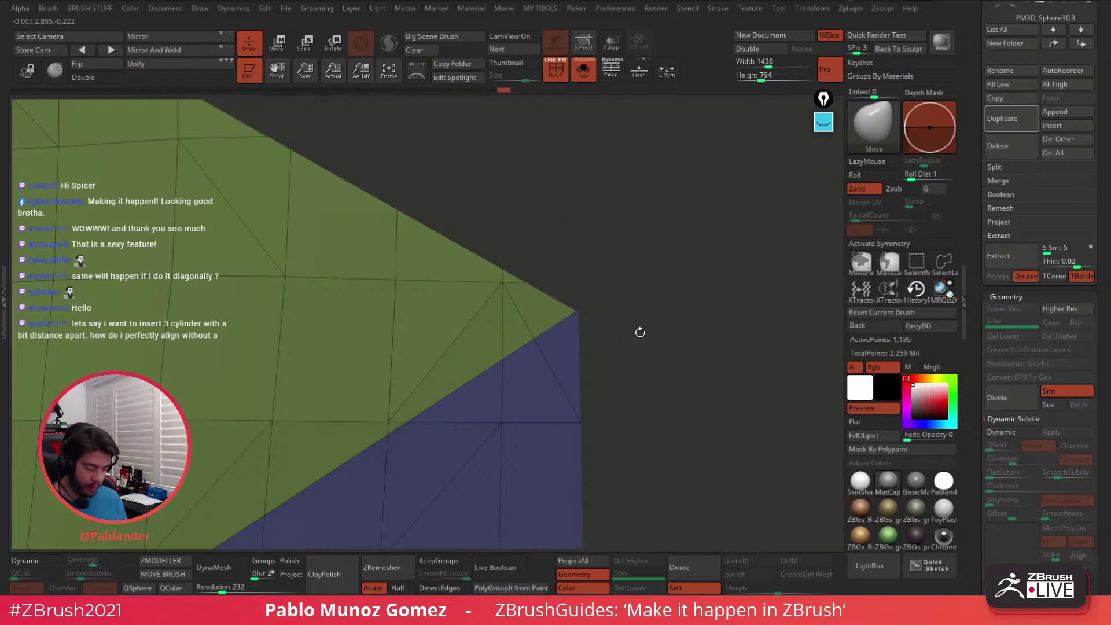
left_click(659, 311, "ctrl+shift")
key("ctrl+w")
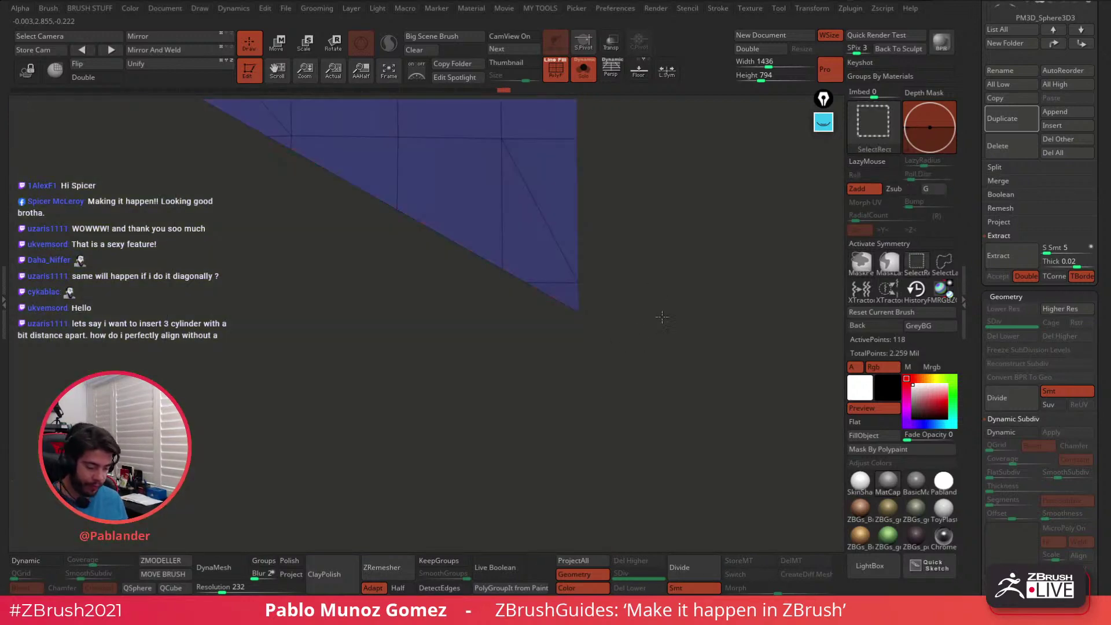
left_click(663, 318, "ctrl+shift")
left_click_drag(637, 393, 596, 338, "alt")
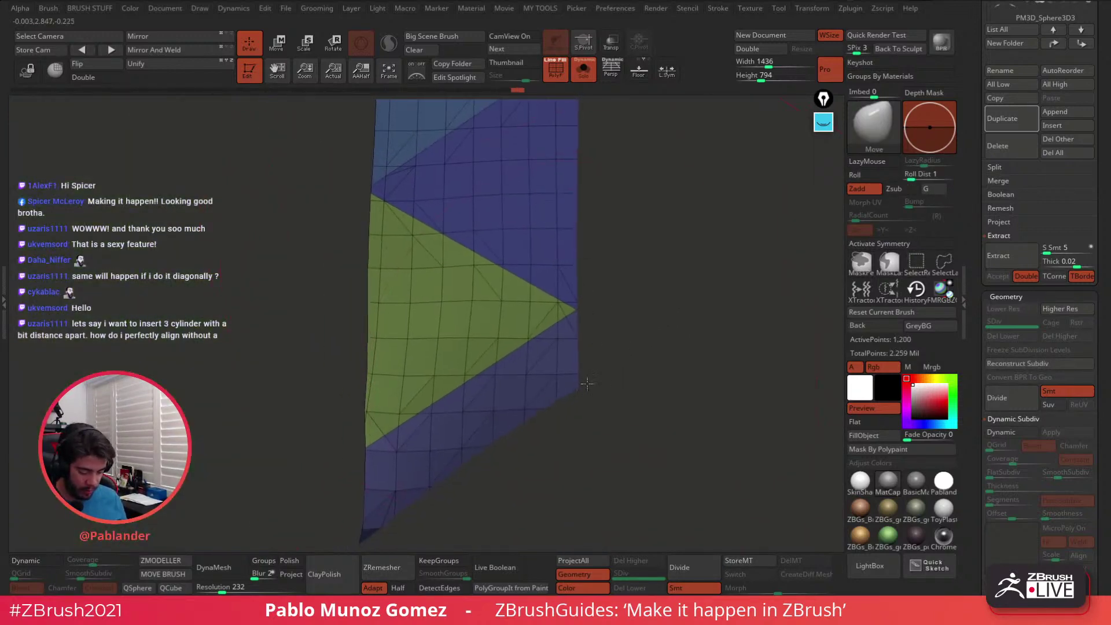
left_click_drag(586, 382, 538, 271, "alt")
left_click_drag(569, 319, 589, 346, "alt")
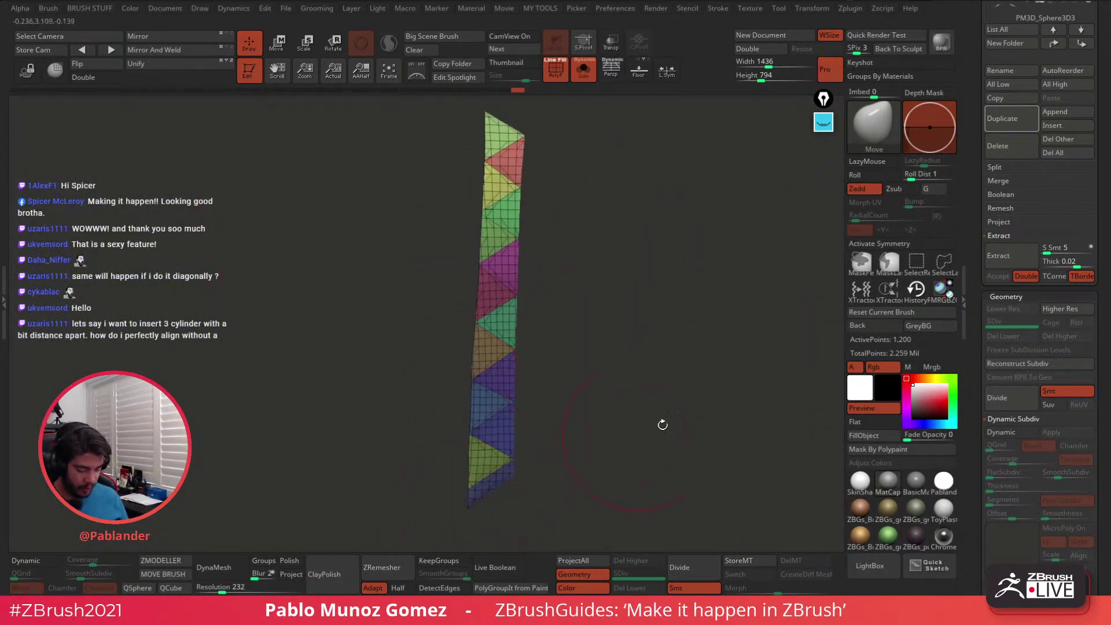
Set ZRemesher to keep the polygroups with KeepGroups on and SmoothGroups at 0
left_click_drag(971, 408, 1002, 294)
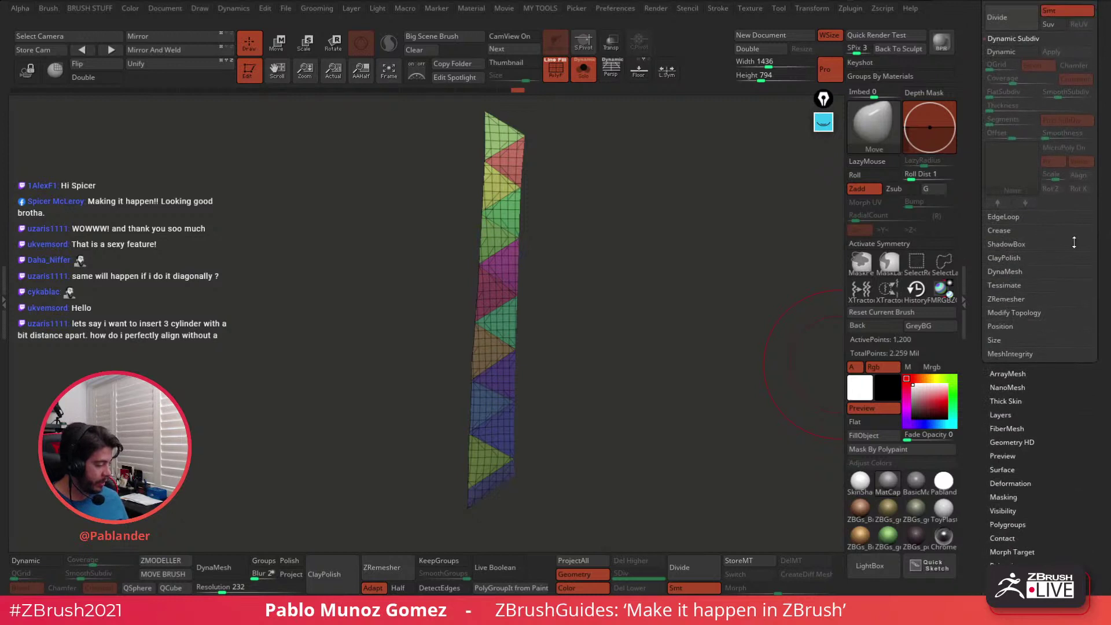
left_click(1010, 298)
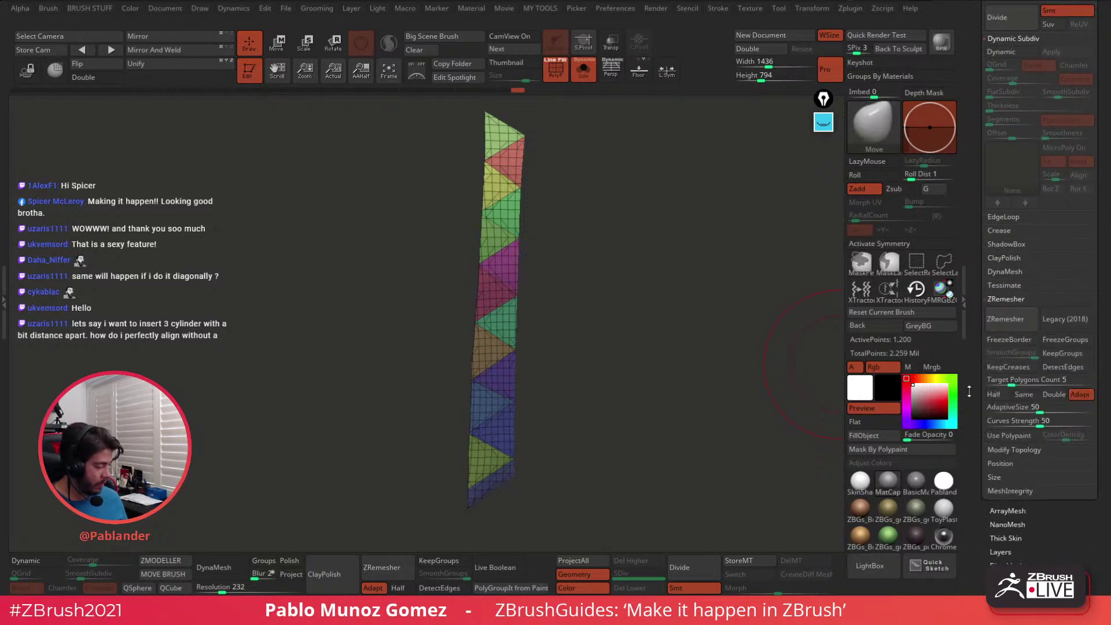
left_click_drag(970, 399, 971, 355)
left_click(1067, 287)
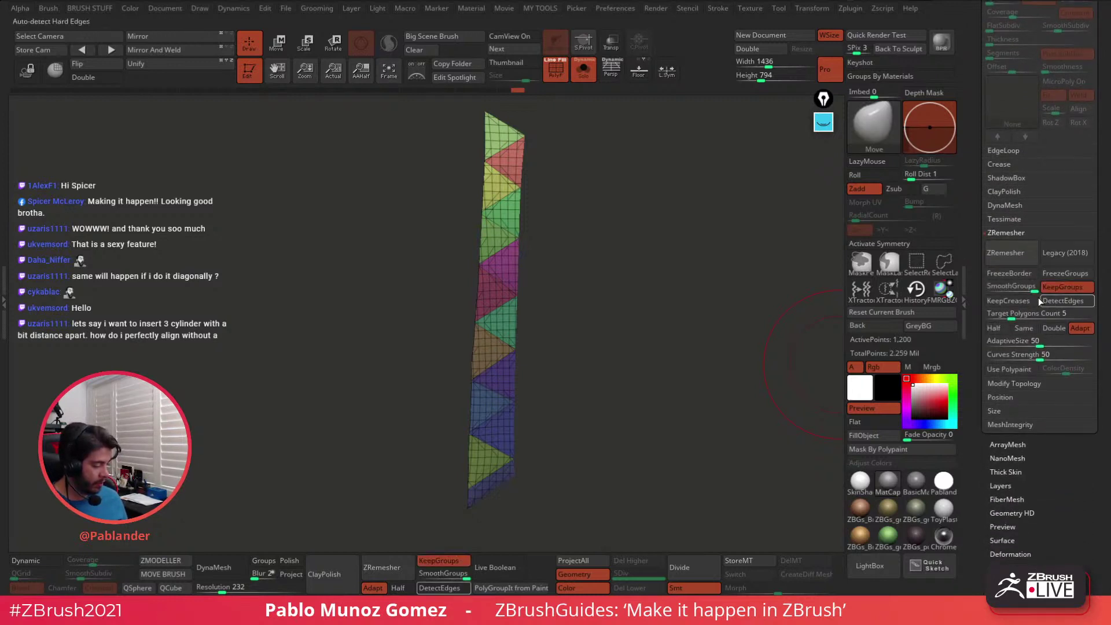
left_click_drag(1018, 287, 982, 294)
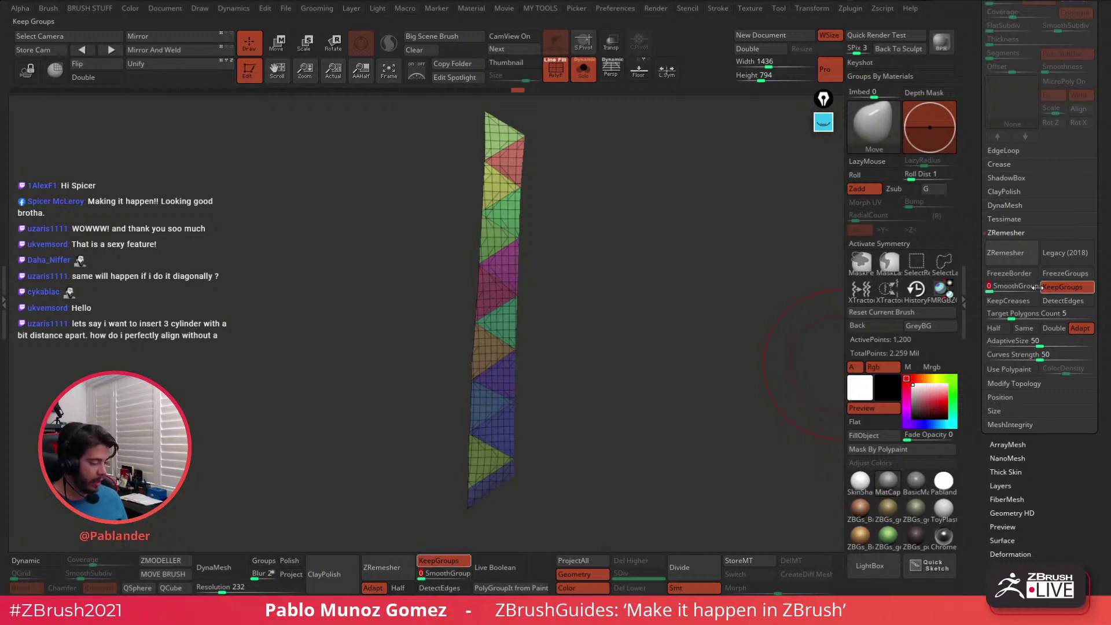
left_click(1015, 287)
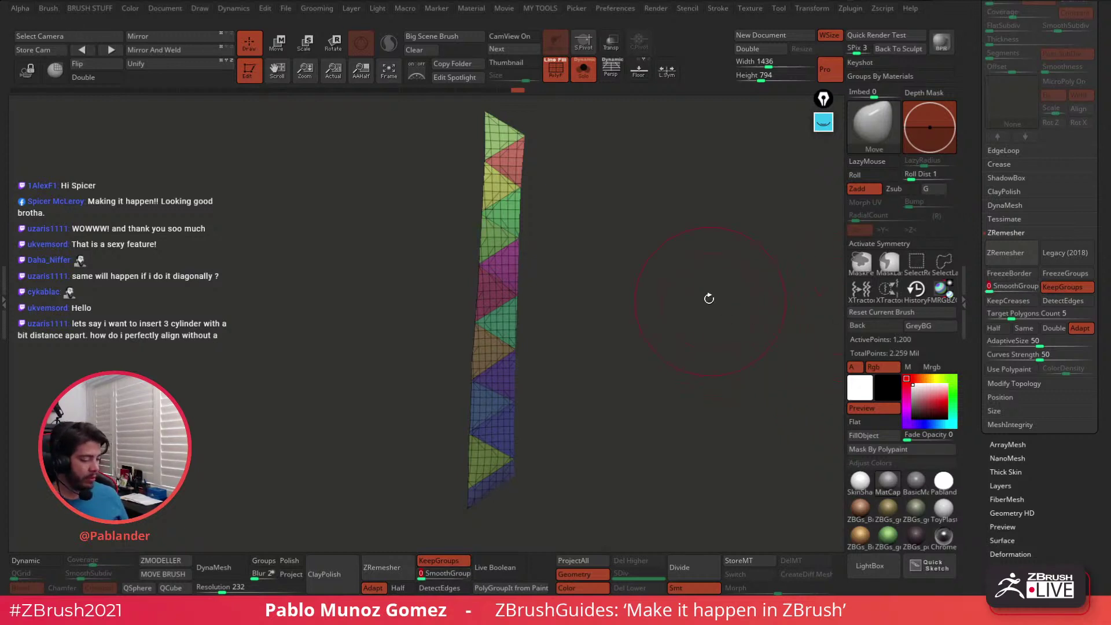
Try smoothing the upper part of the strip with a brush stroke, and undo it
left_click_drag(709, 298, 748, 348)
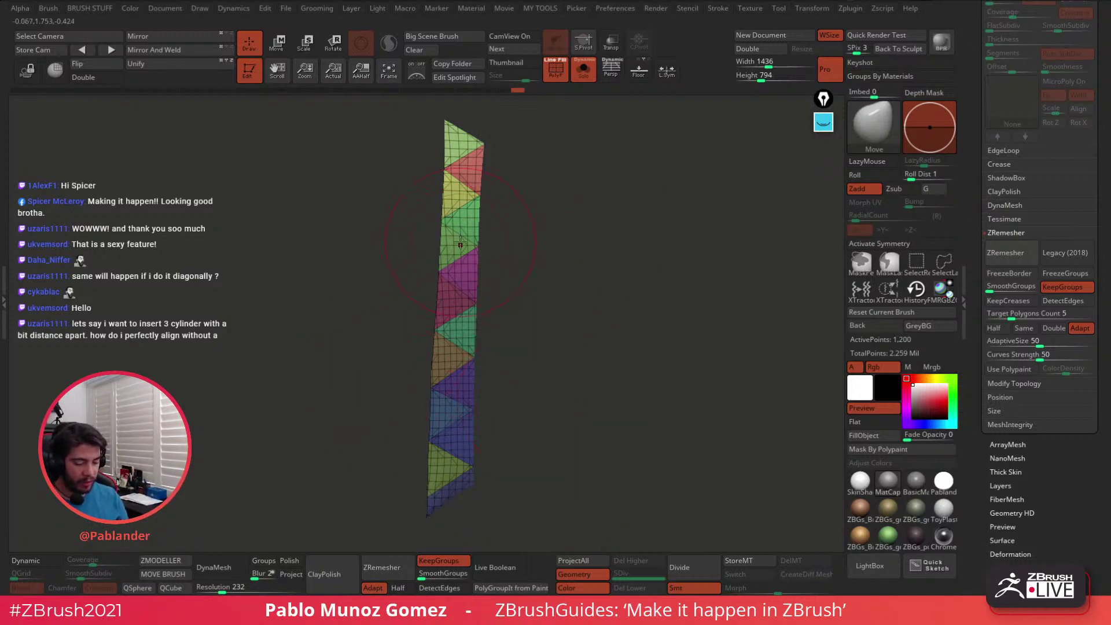
left_click_drag(448, 274, 463, 167, "shift")
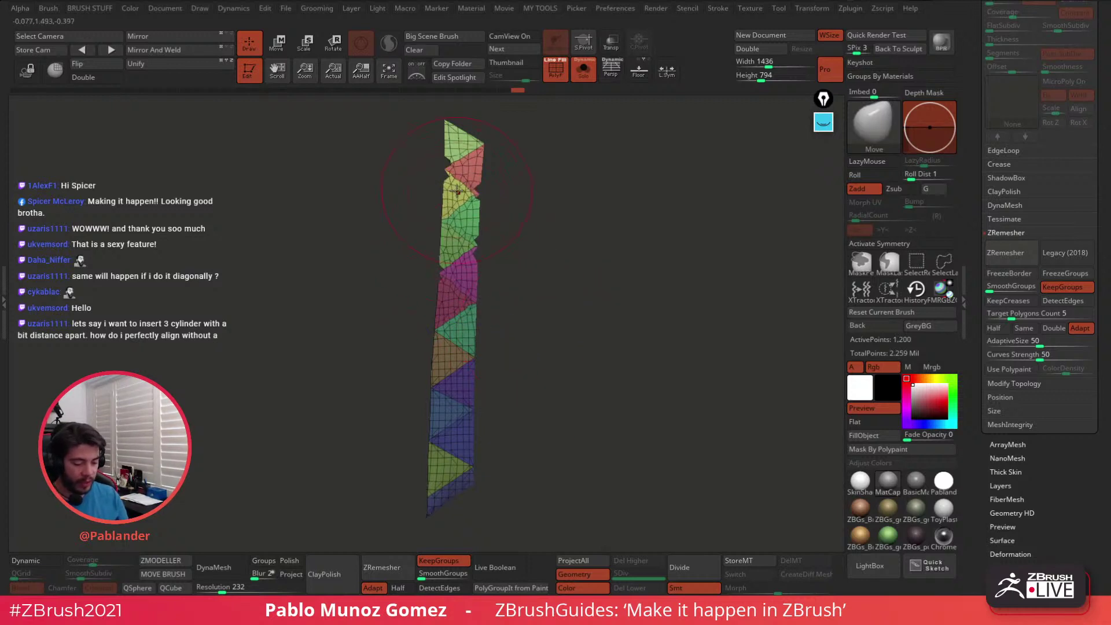
key("ctrl+z")
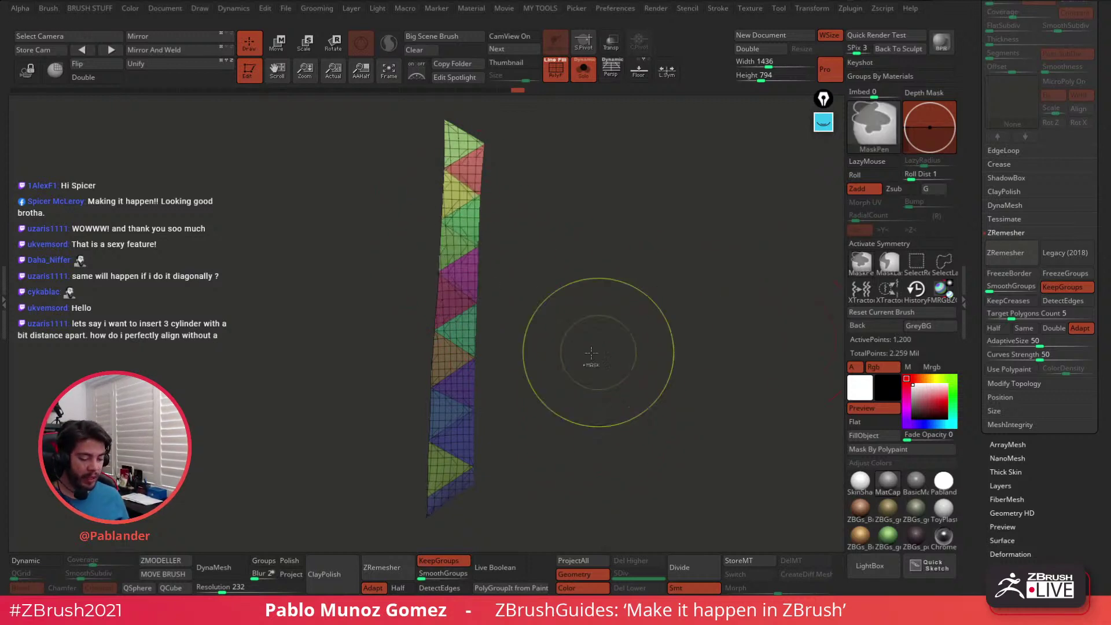
left_click_drag(566, 344, 538, 344)
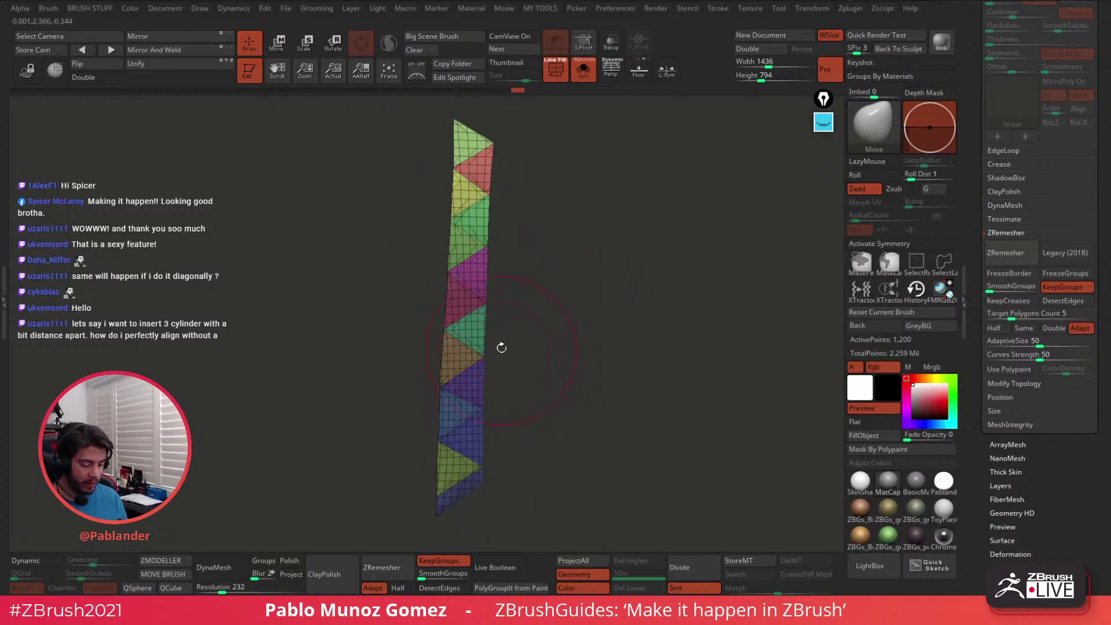
left_click_drag(543, 287, 624, 346)
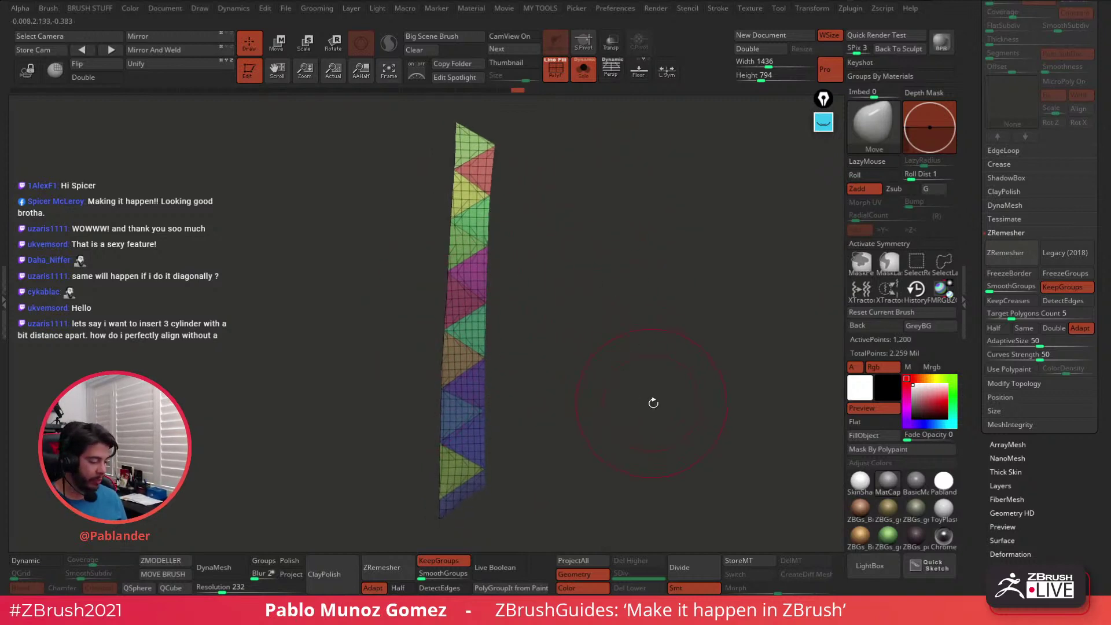
Try remeshing the strip with ZRemesher using DetectEdges and the Half polygon count, and undo the remesh
left_click(1071, 300)
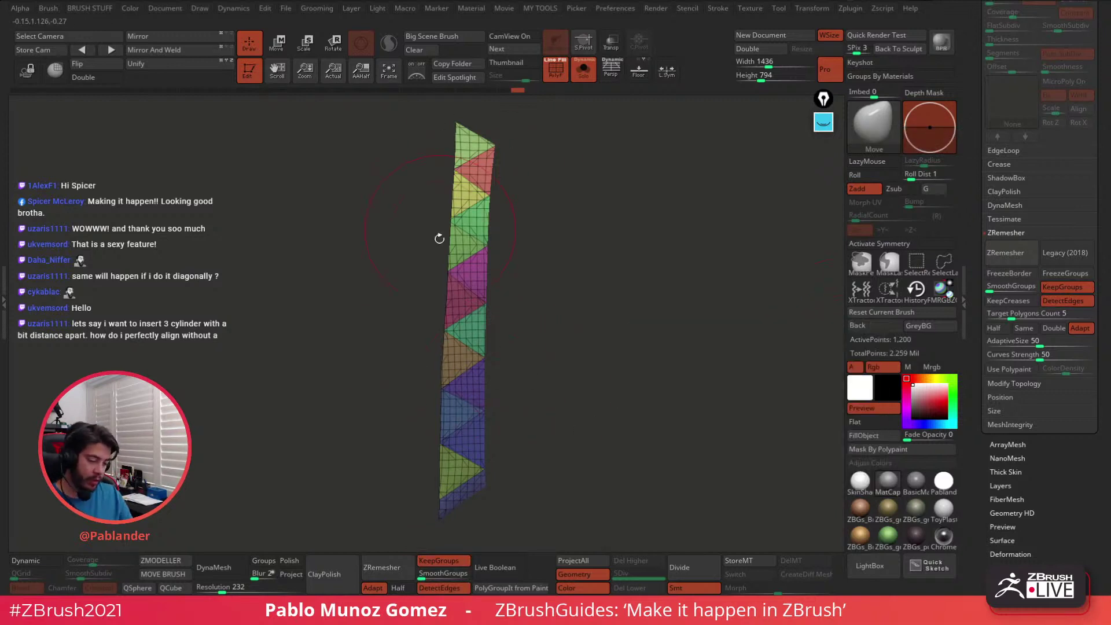
left_click_drag(600, 410, 596, 400)
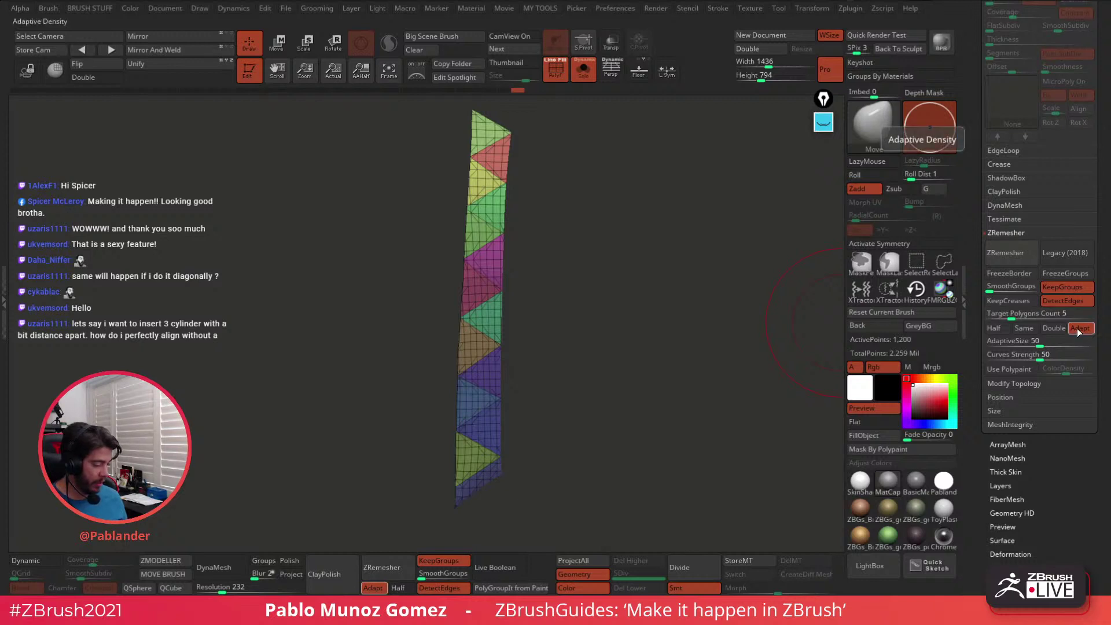
left_click(1001, 327)
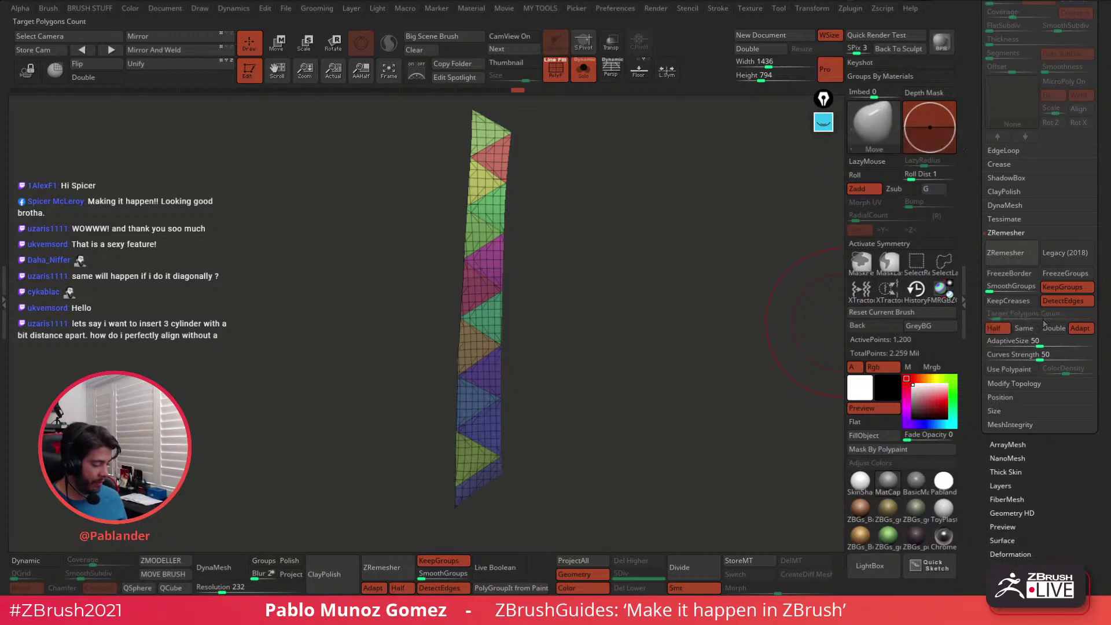
left_click(1014, 253)
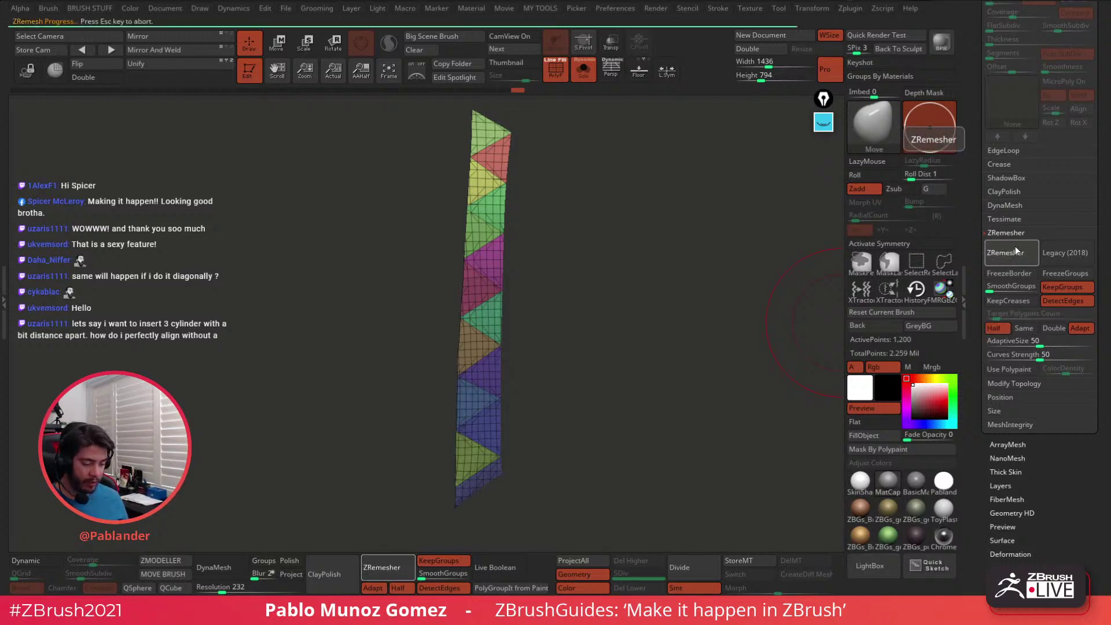
key("ctrl+z")
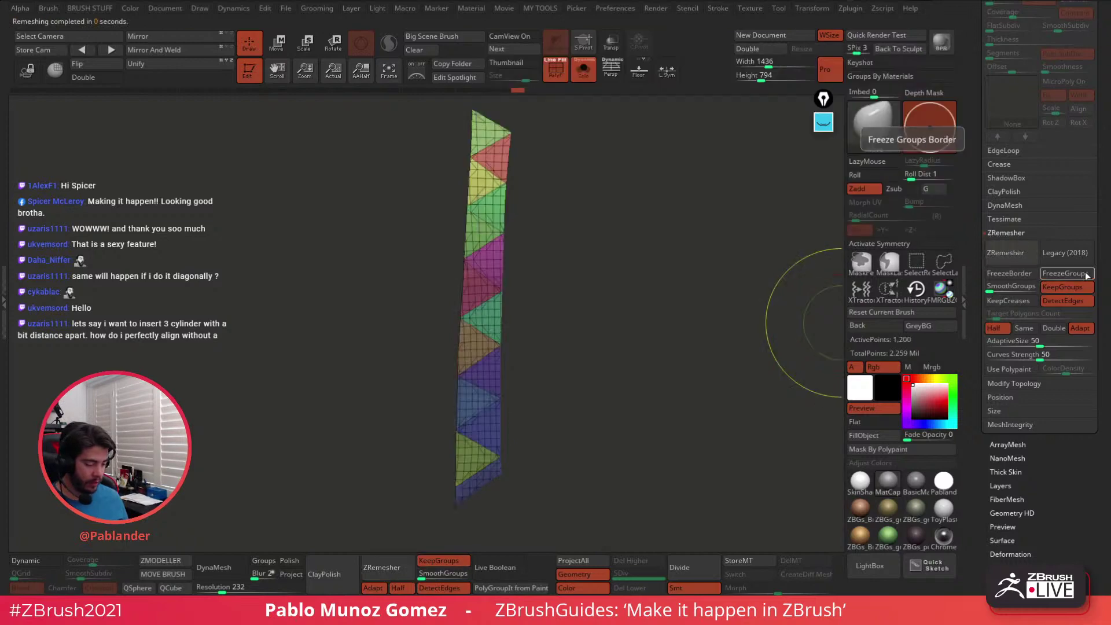
Try remeshing the strip with Adapt turned off and again with the Legacy (2018) algorithm, and undo both remeshes
left_click(1079, 328)
left_click(1014, 253)
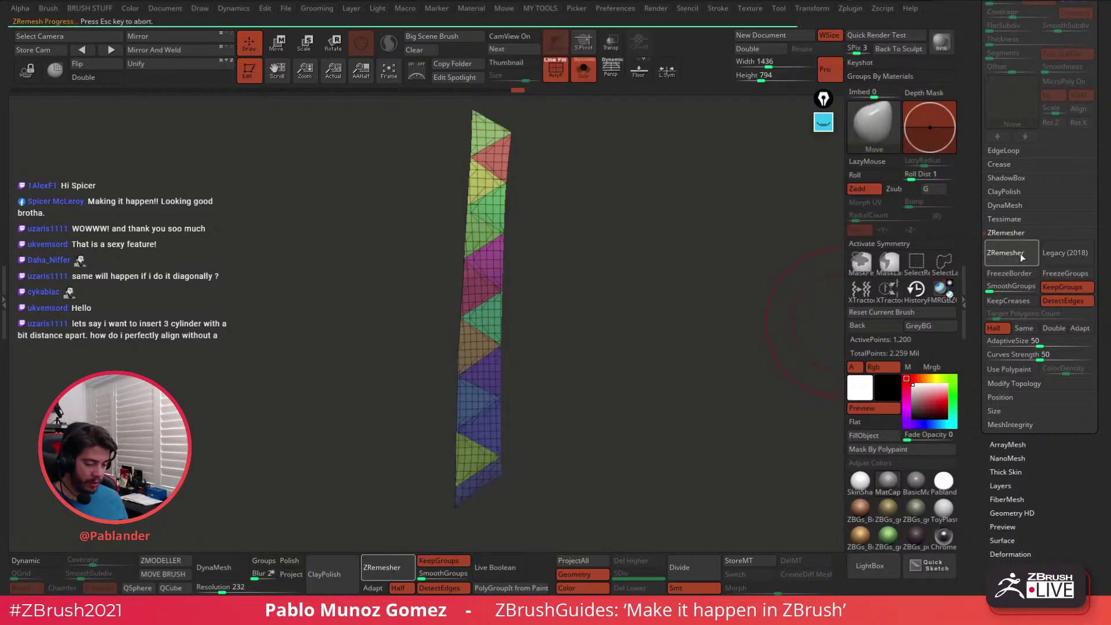
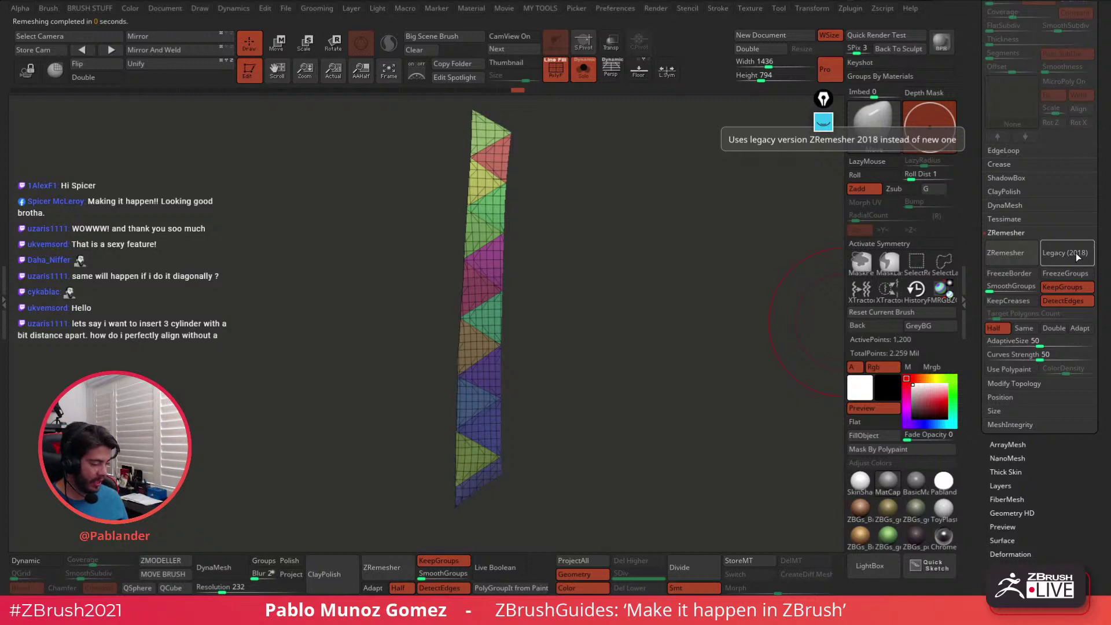
left_click(1070, 255)
left_click(1029, 259)
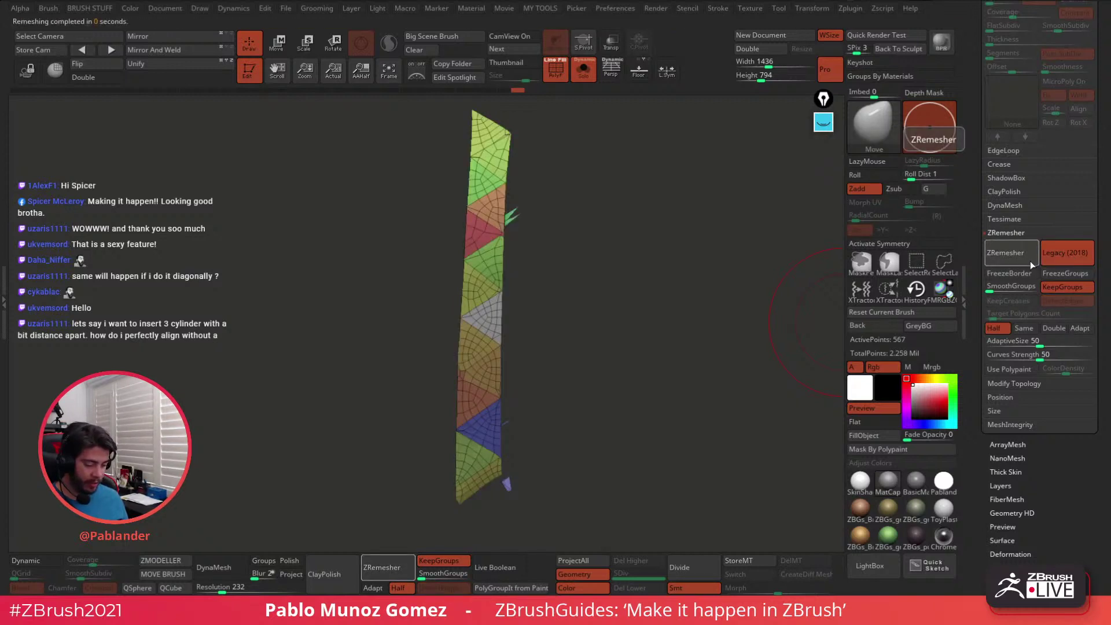
left_click(1029, 261)
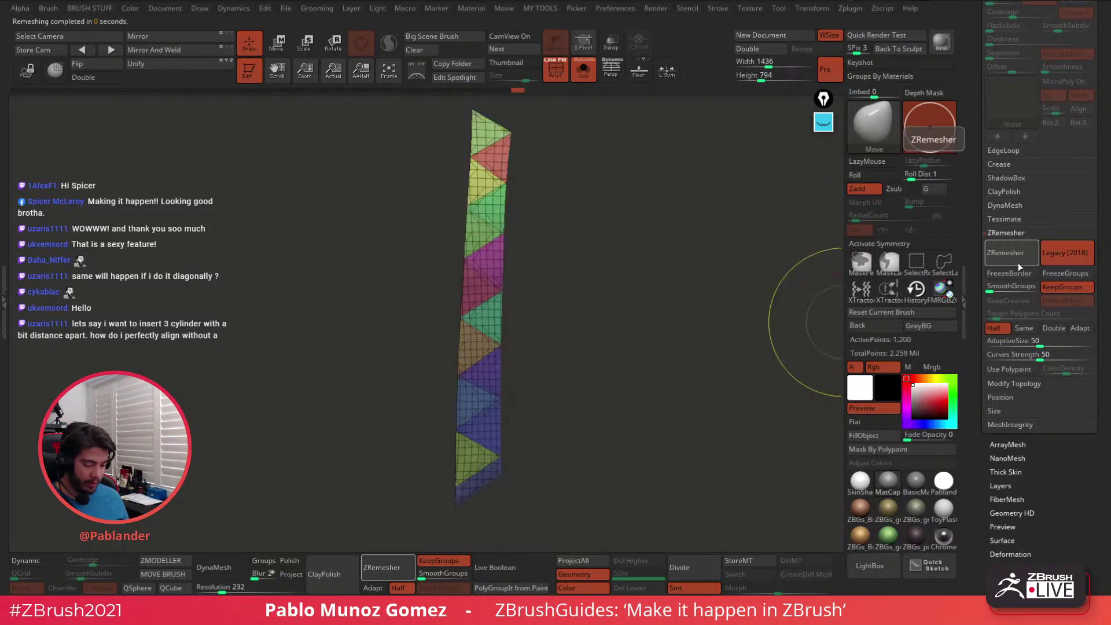
Reduce the brush's Draw Size for finer work on the narrow zigzag strip
mouse_move(612, 386)
left_mouse_down()
mouse_move(592, 410)
mouse_move(604, 403)
left_mouse_up()
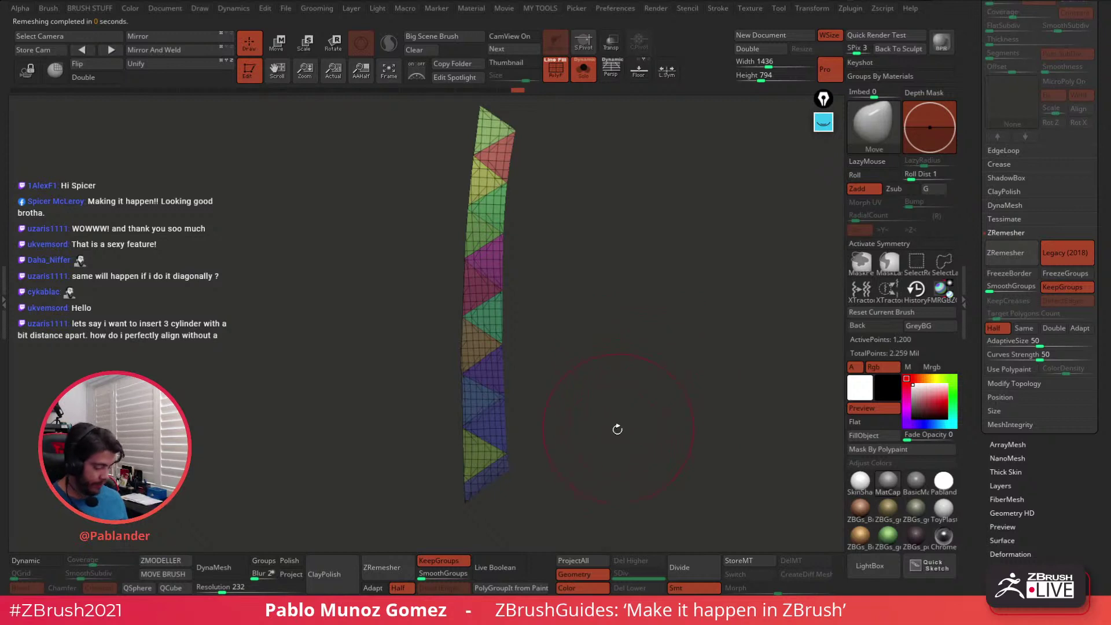
left_click_drag(640, 414, 650, 396)
key("space")
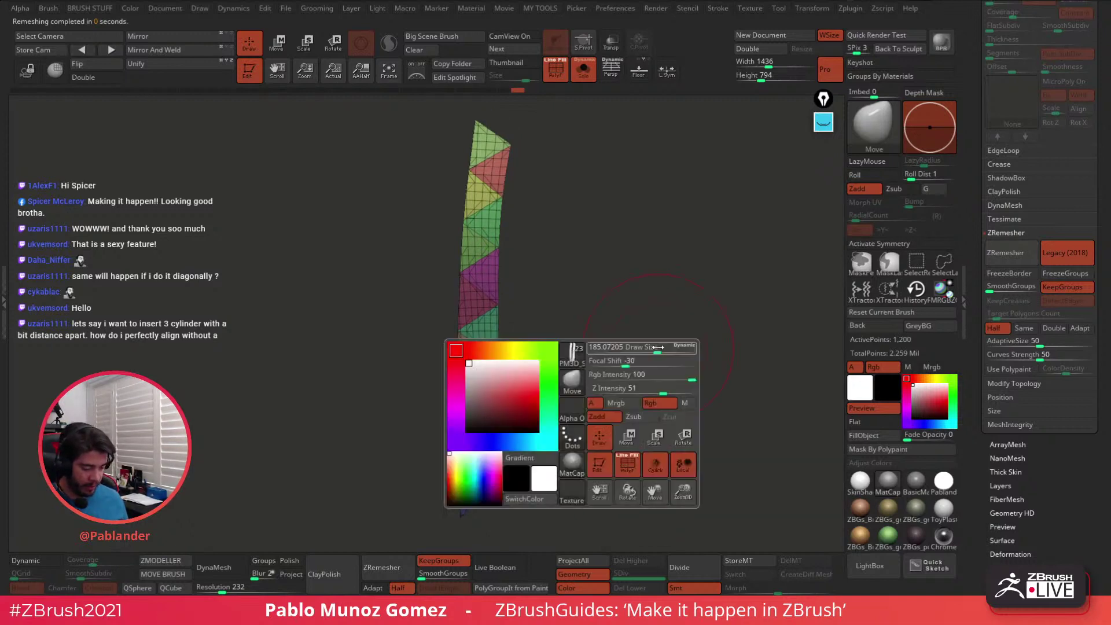
left_click_drag(664, 359, 499, 270)
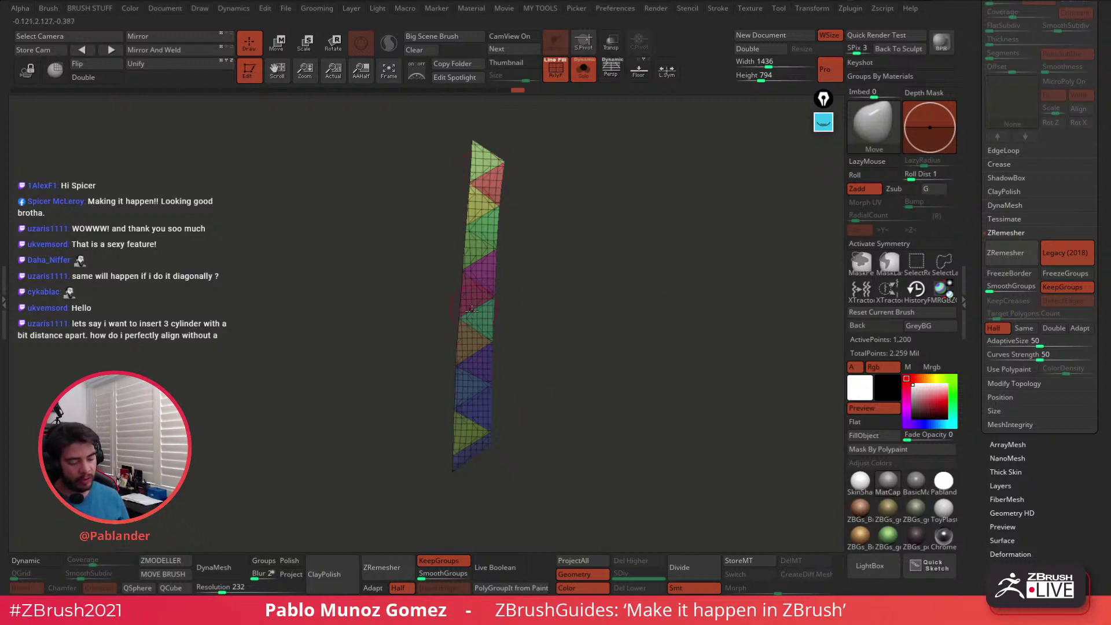
left_click_drag(548, 422, 630, 389)
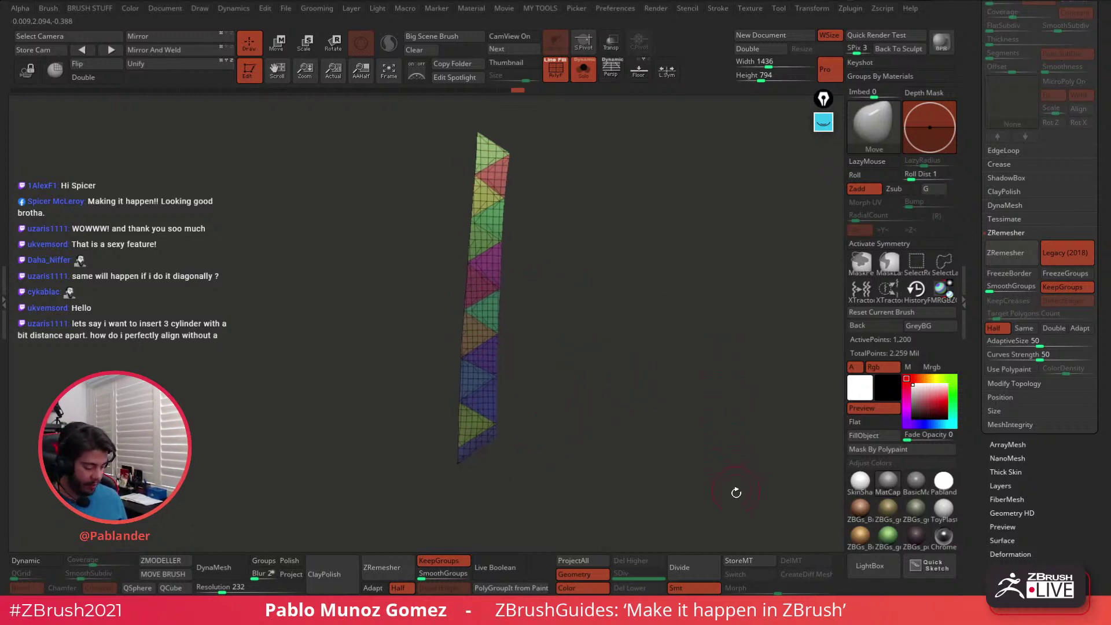
Subdivide the zigzag strip twice to SDiv 3, and apply Polish By Groups at about 72
left_click(697, 568)
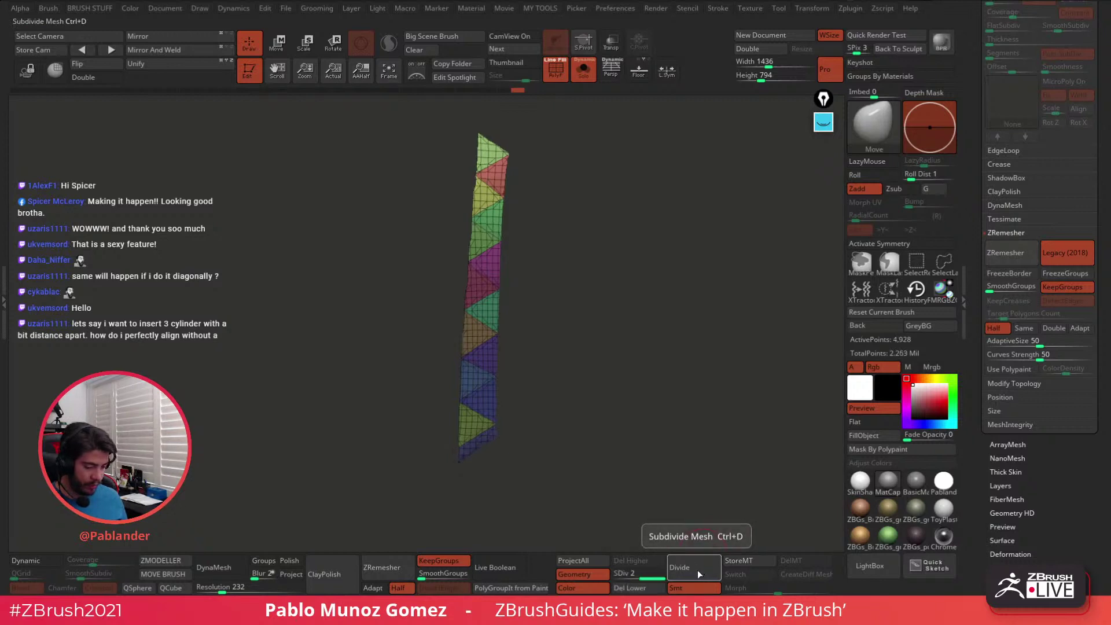
left_click(695, 569)
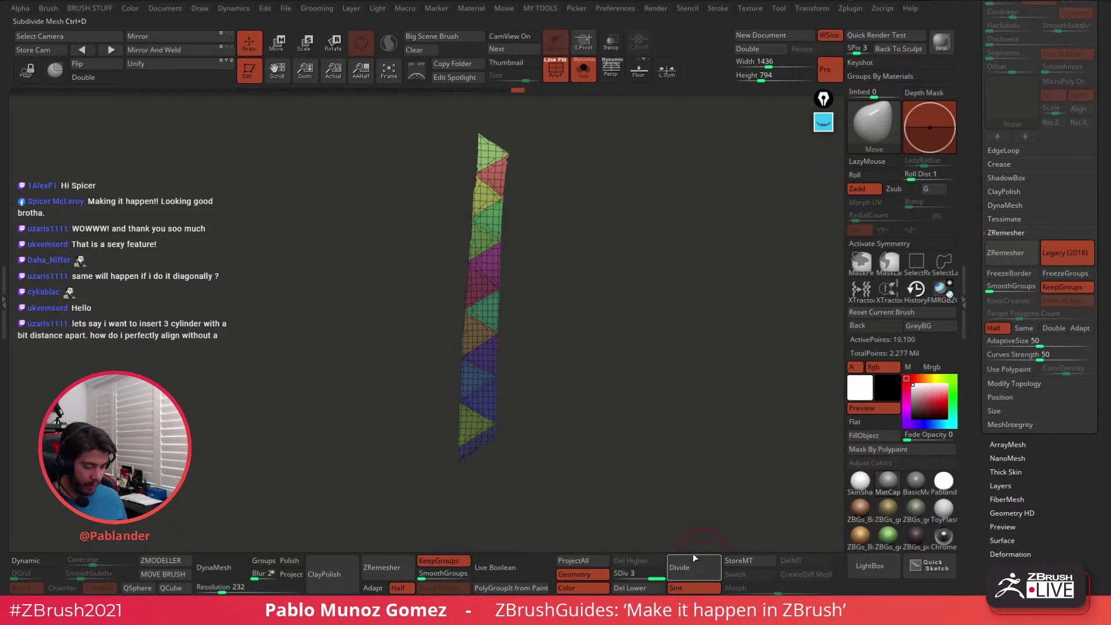
key("space")
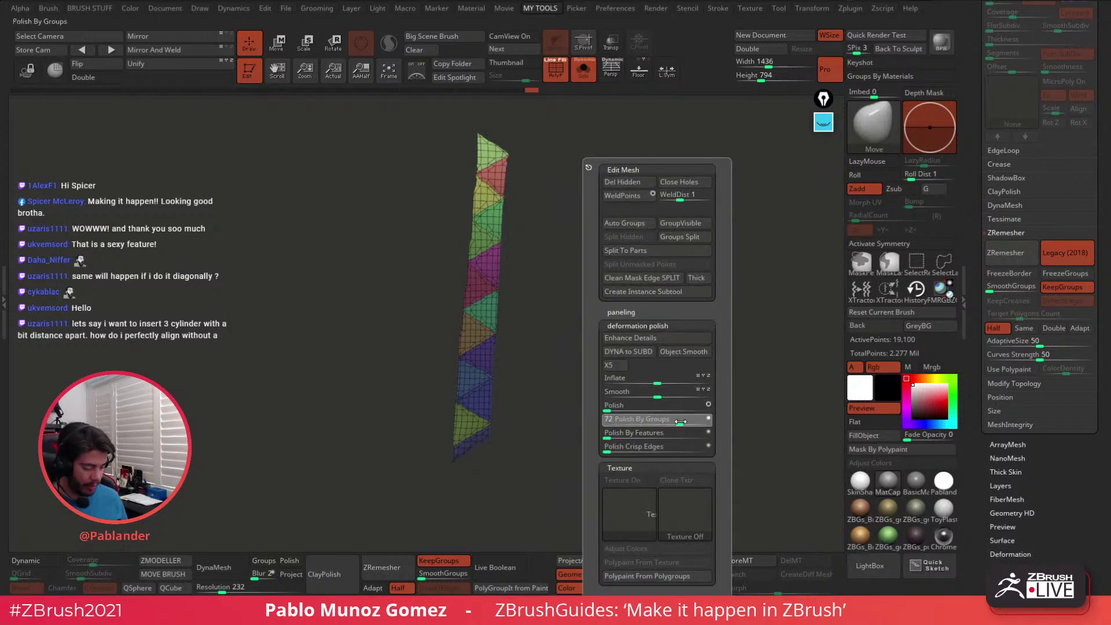
key("space")
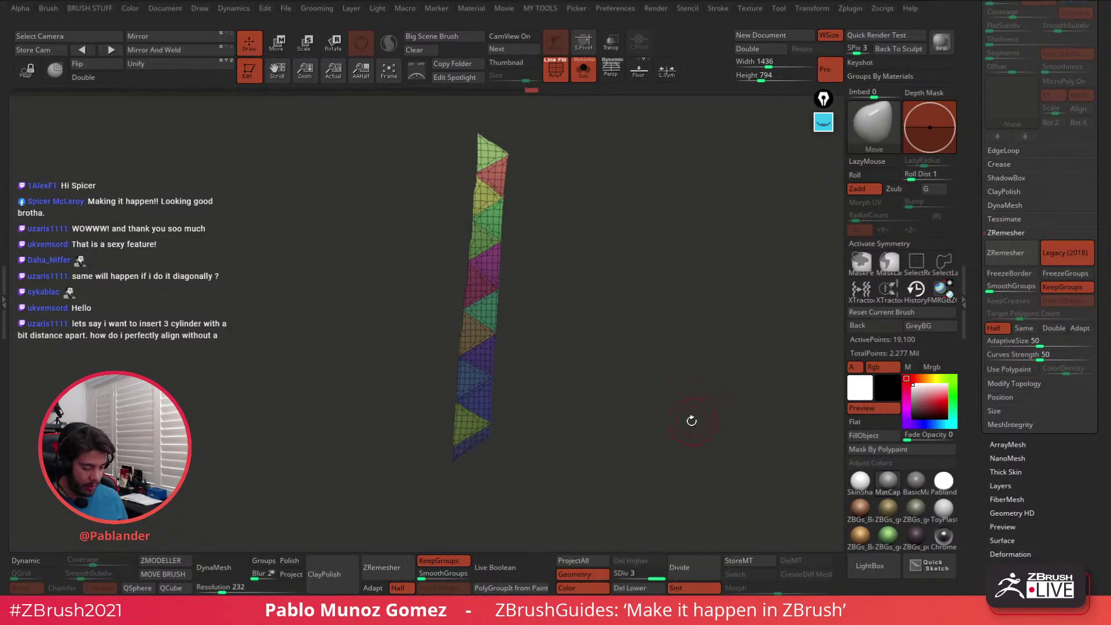
Delete the strip's lower subdivision levels and try remeshing it with ZRemesher, with Adapt on and SmoothGroups at 1
key("ctrl+d")
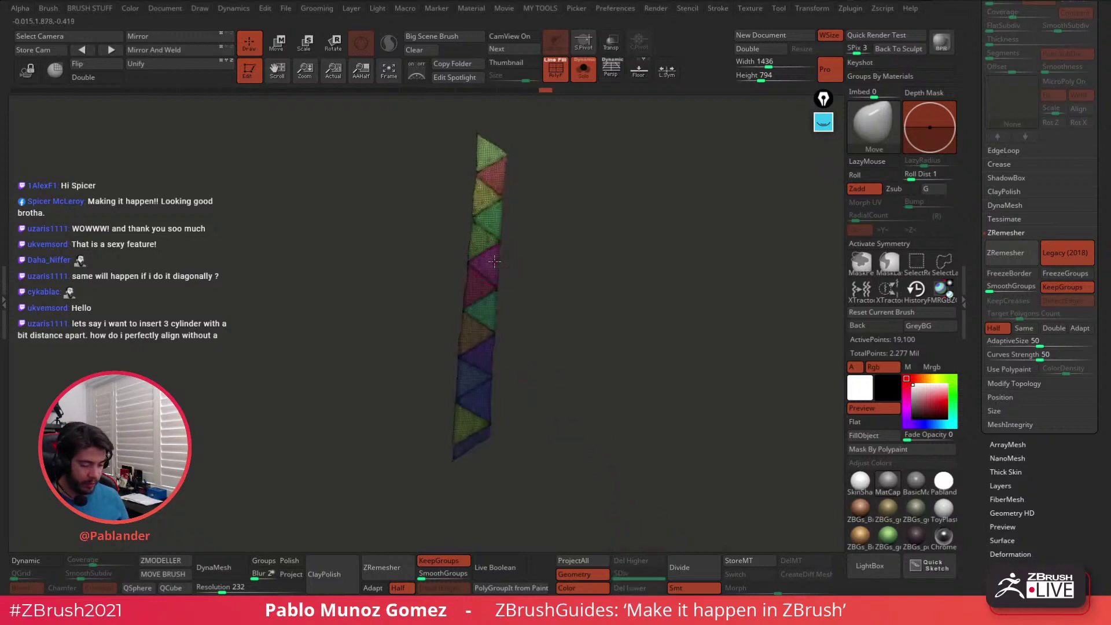
right_click_drag(494, 261, 522, 467, "ctrl")
right_click_drag(527, 353, 482, 291, "ctrl")
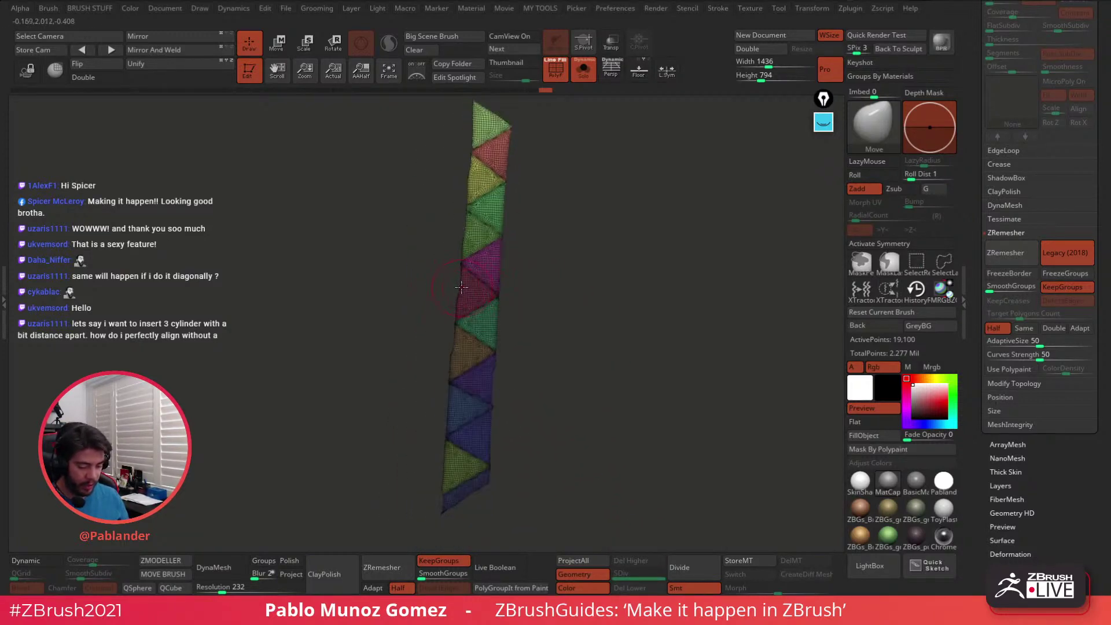
mouse_move(597, 293)
right_mouse_down()
mouse_move(607, 295)
mouse_move(593, 293)
right_mouse_up()
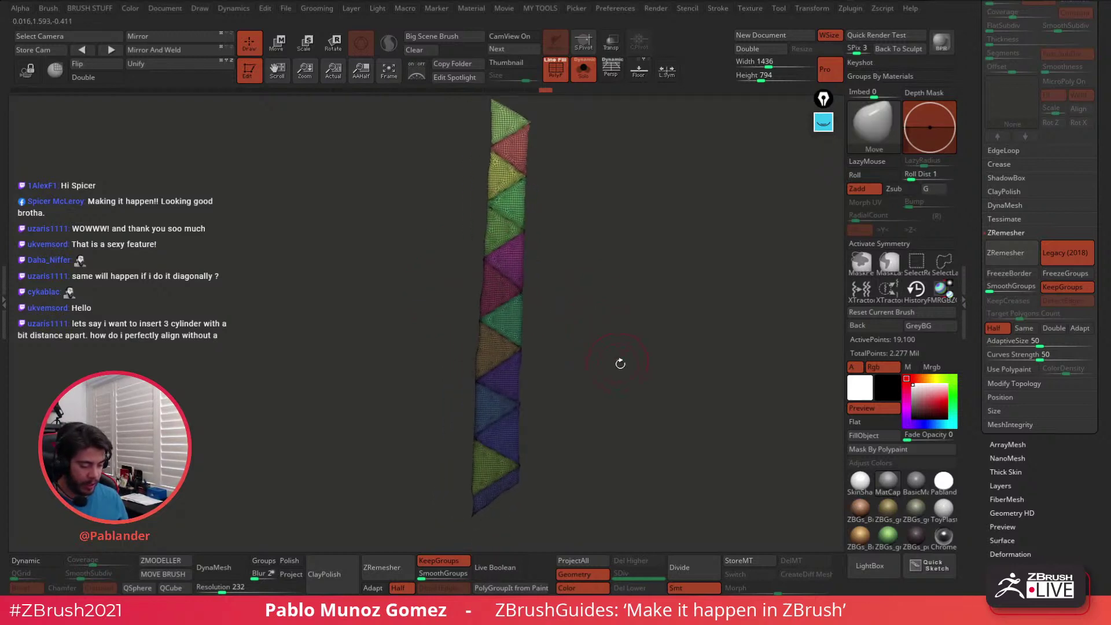
left_click(1077, 328)
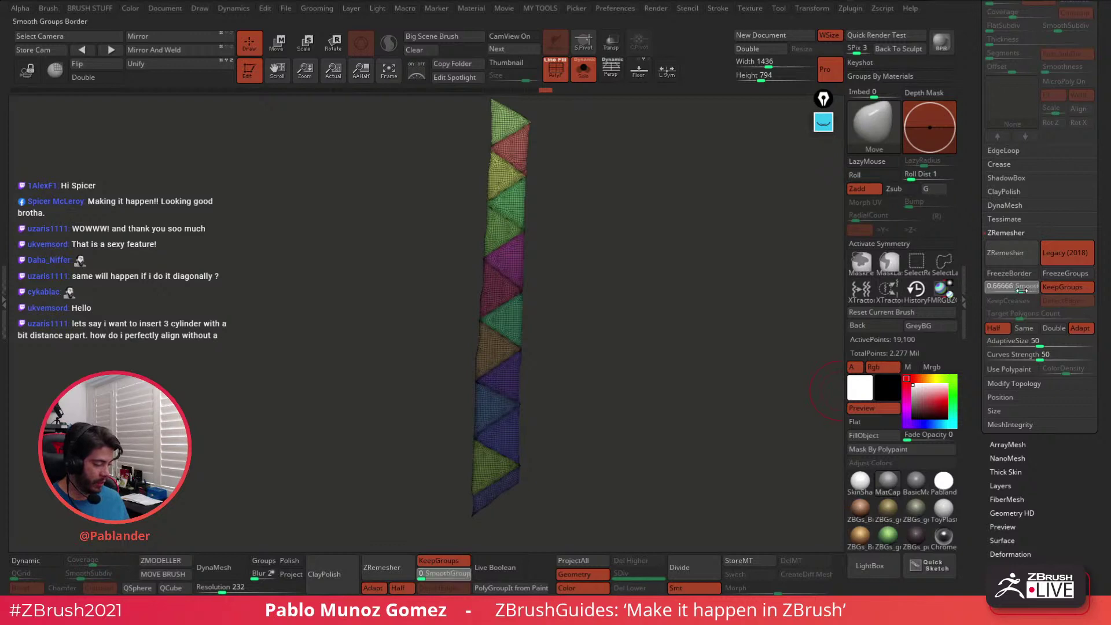
left_click_drag(990, 290, 1044, 287)
left_click(1011, 251)
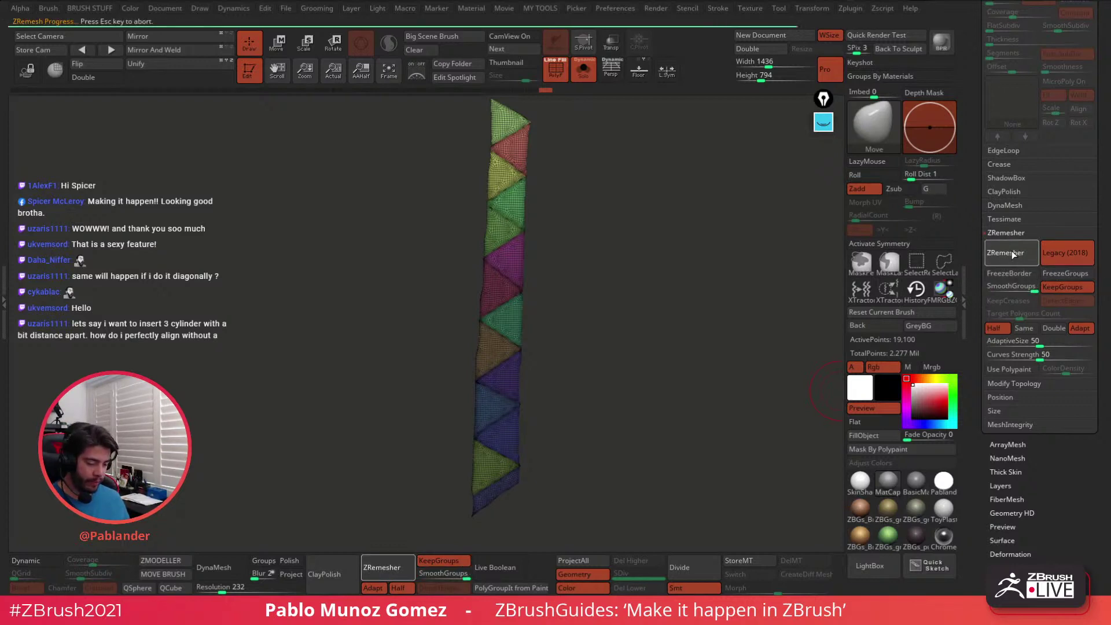
left_click_drag(632, 377, 642, 329)
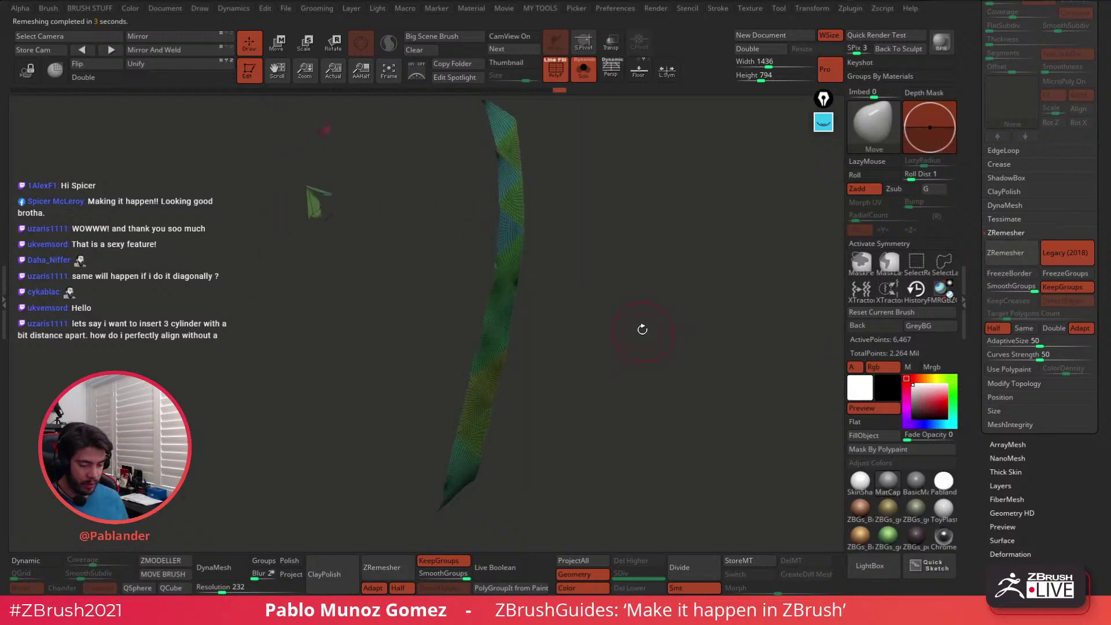
Check the remeshed strip against the full jacket, isolate it again, and undo back to the low-resolution zigzag mesh
left_click(582, 76)
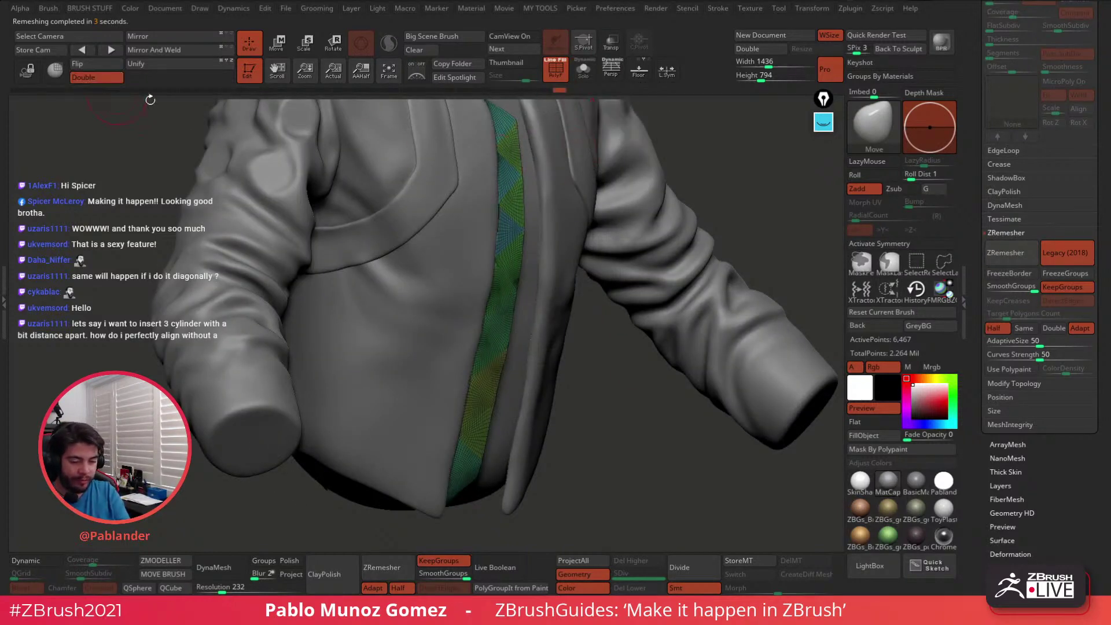
left_click(582, 71)
key("ctrl+z")
key("ctrl+z")
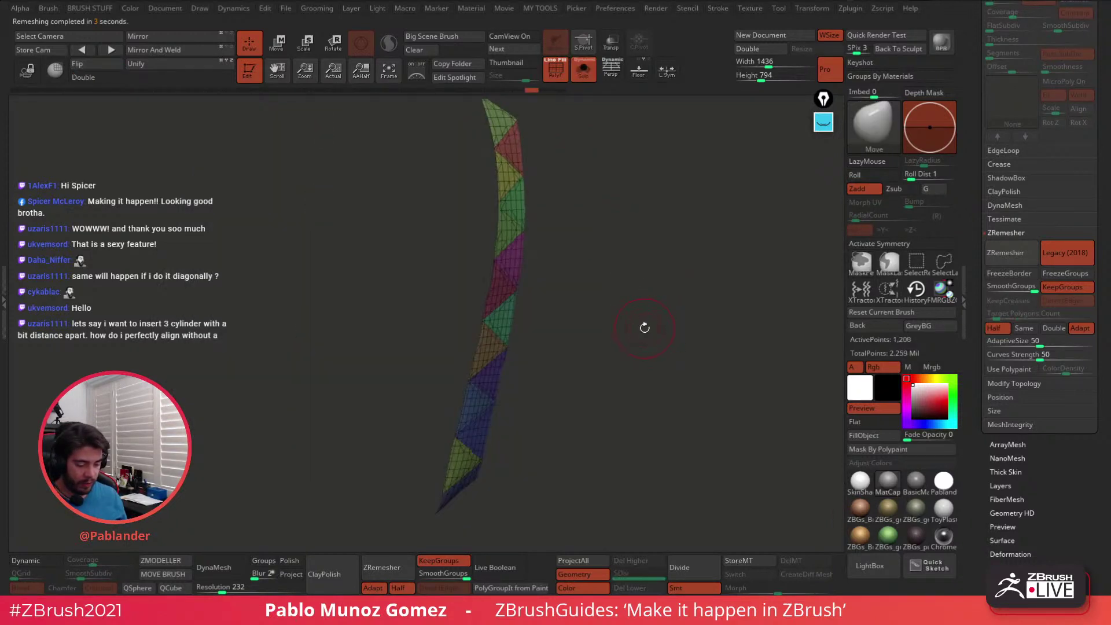
Turn on double-sided display, hide the mirrored copy of the zigzag strip, and delete the hidden geometry
key("ctrl+shift+z")
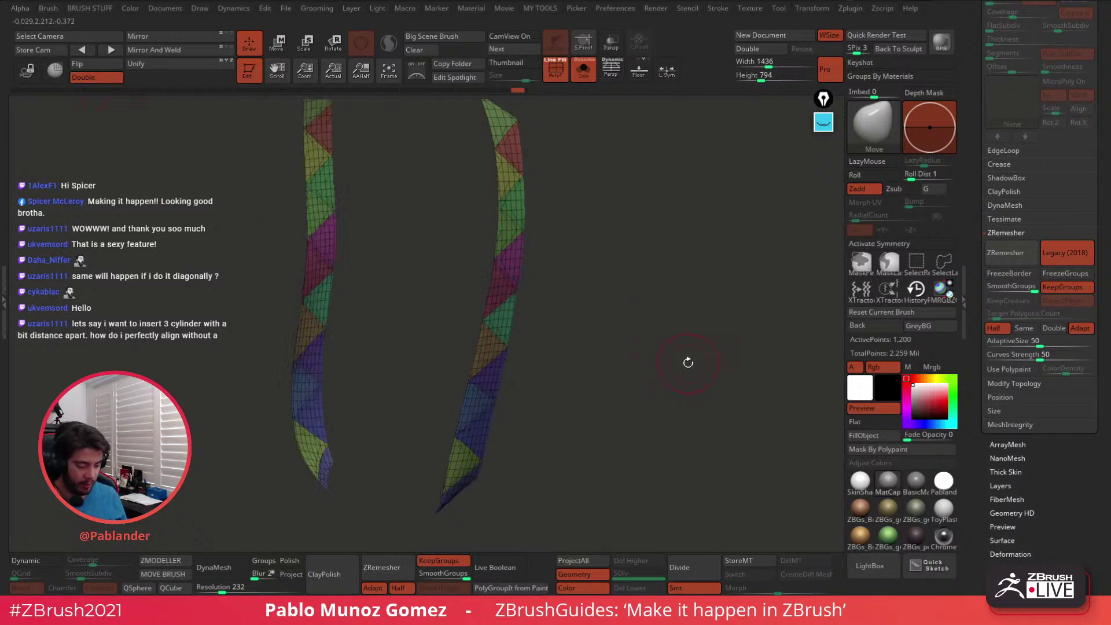
left_click_drag(687, 359, 667, 323)
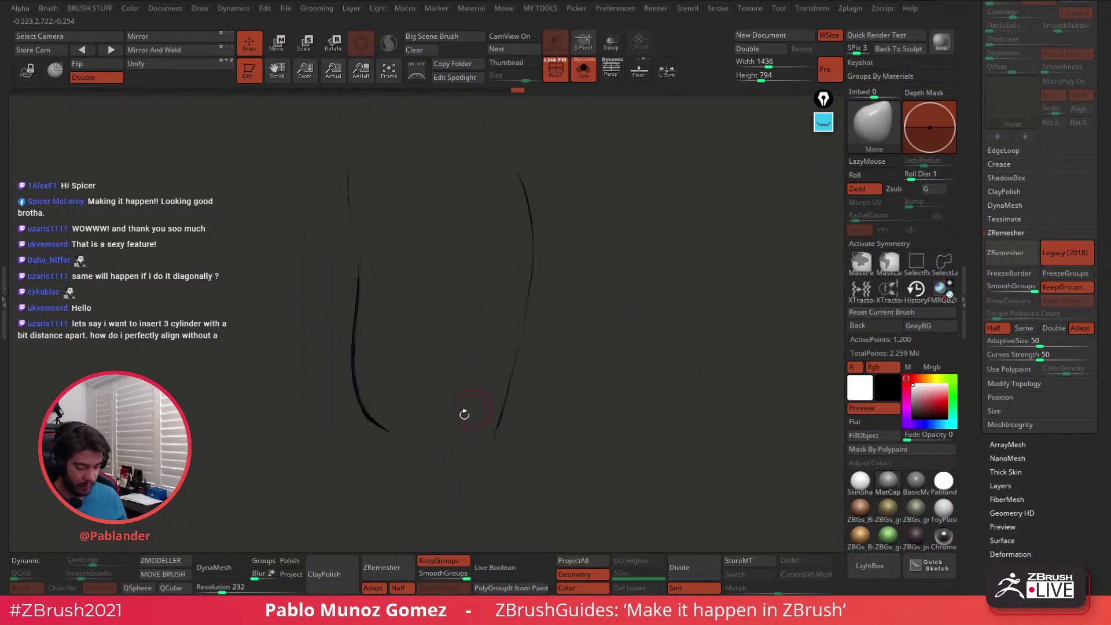
left_click_drag(282, 507, 405, 121, "ctrl+shift")
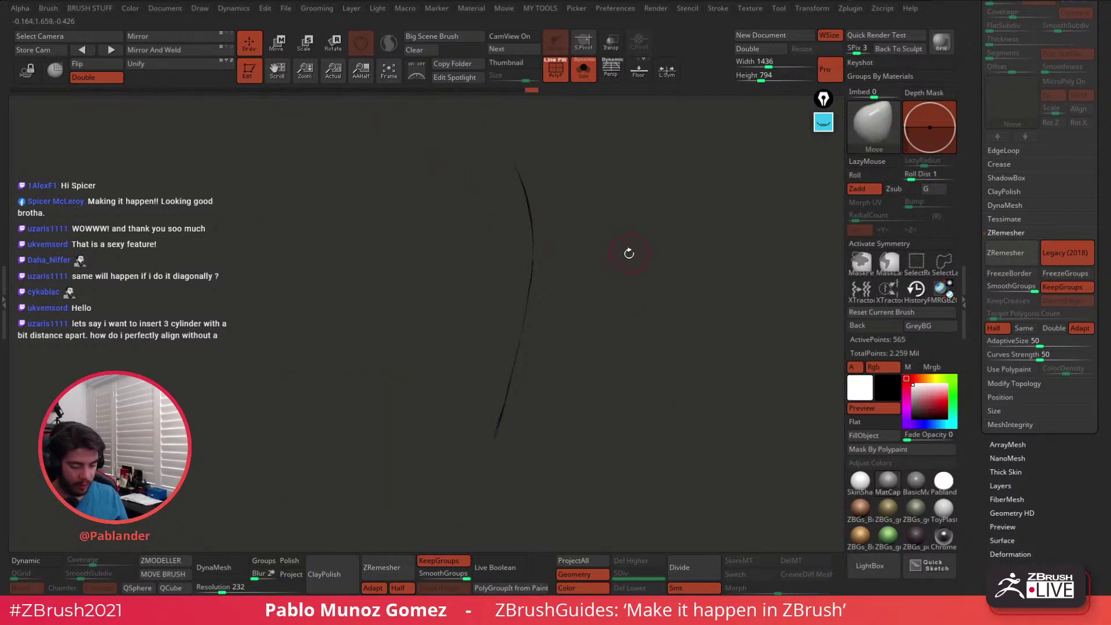
key("1")
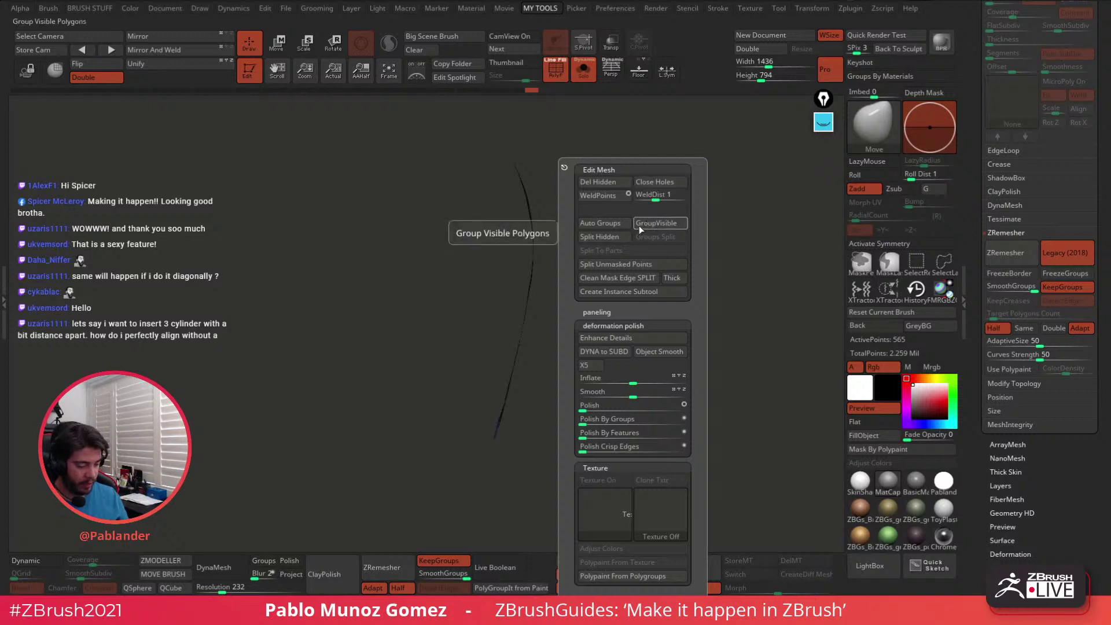
left_click(610, 183)
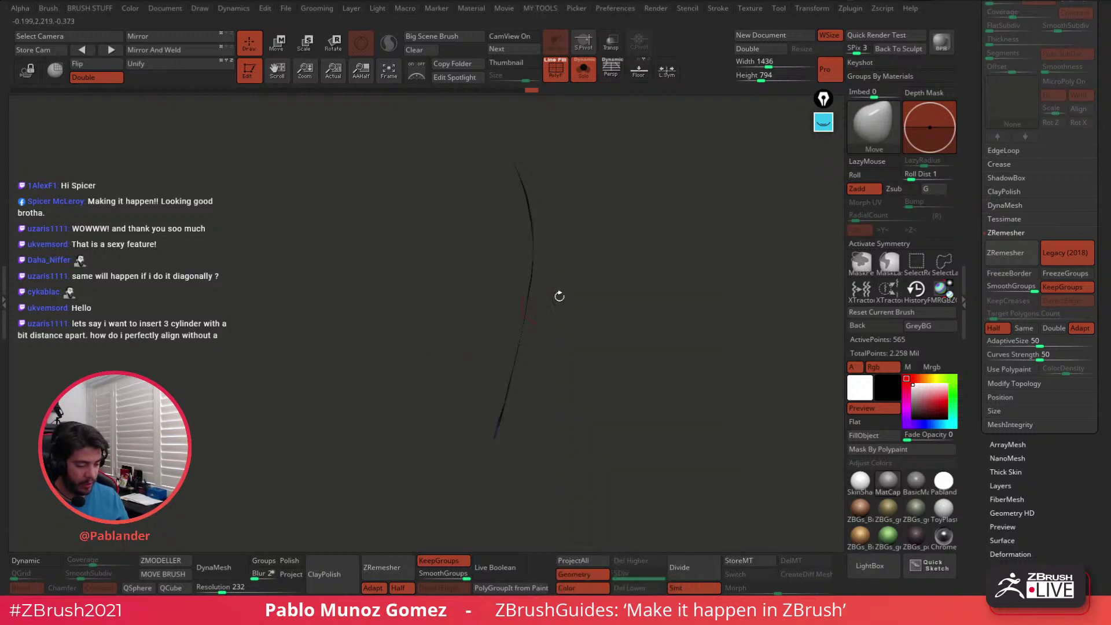
Try the Legacy ZRemesher on the single strip with SmoothGroups at 1 and again at 0, and undo both remeshes
left_click(1005, 252)
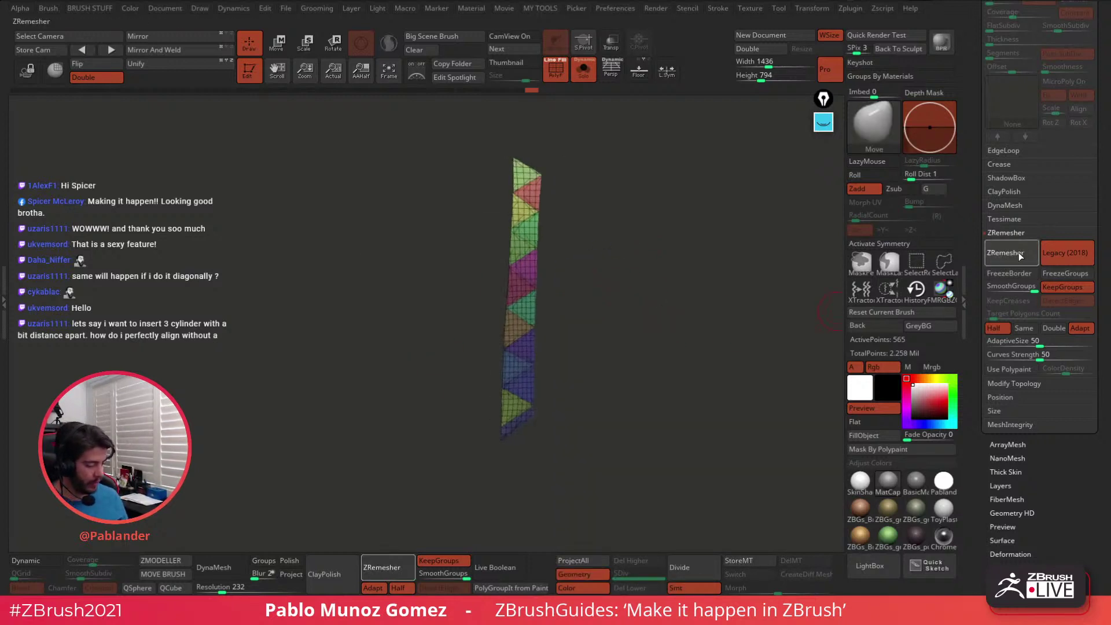
key("ctrl+z")
left_click_drag(1033, 288, 986, 288)
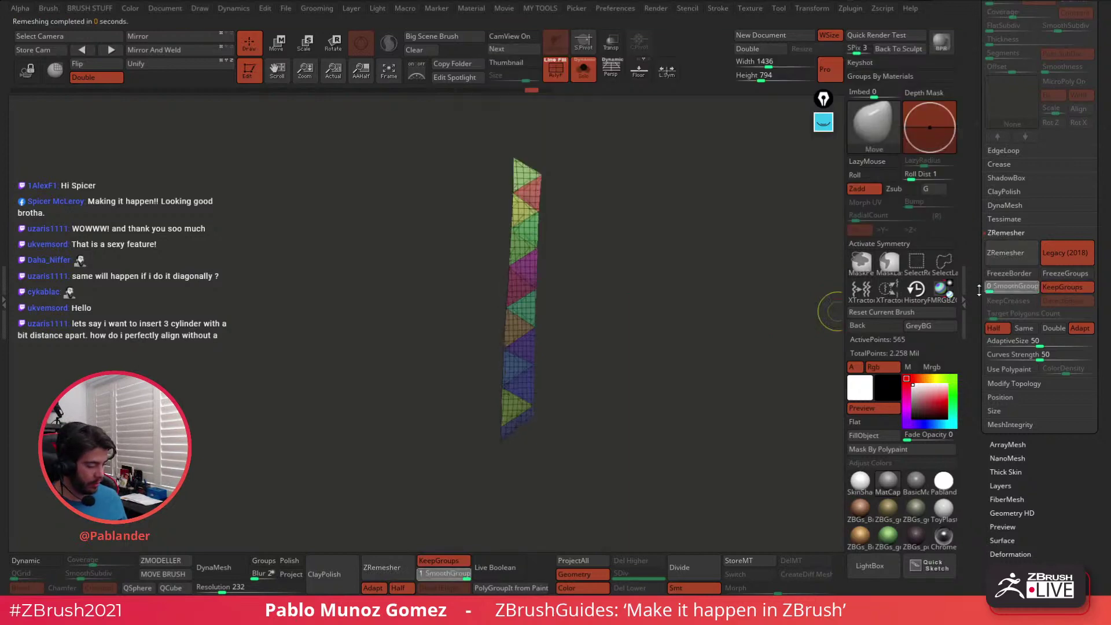
left_click(1022, 255)
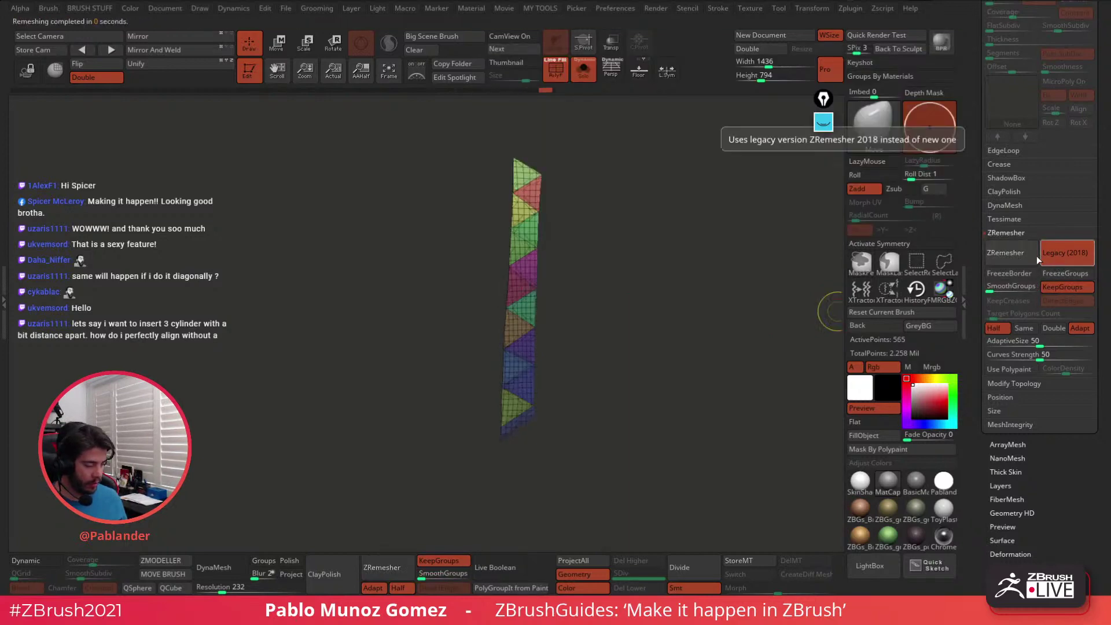
key("ctrl+z")
Turn off Legacy (2018), try ZRemesher with the Half polygon count and again with Half off, and undo both remeshes
left_click(1065, 257)
left_click(1022, 255)
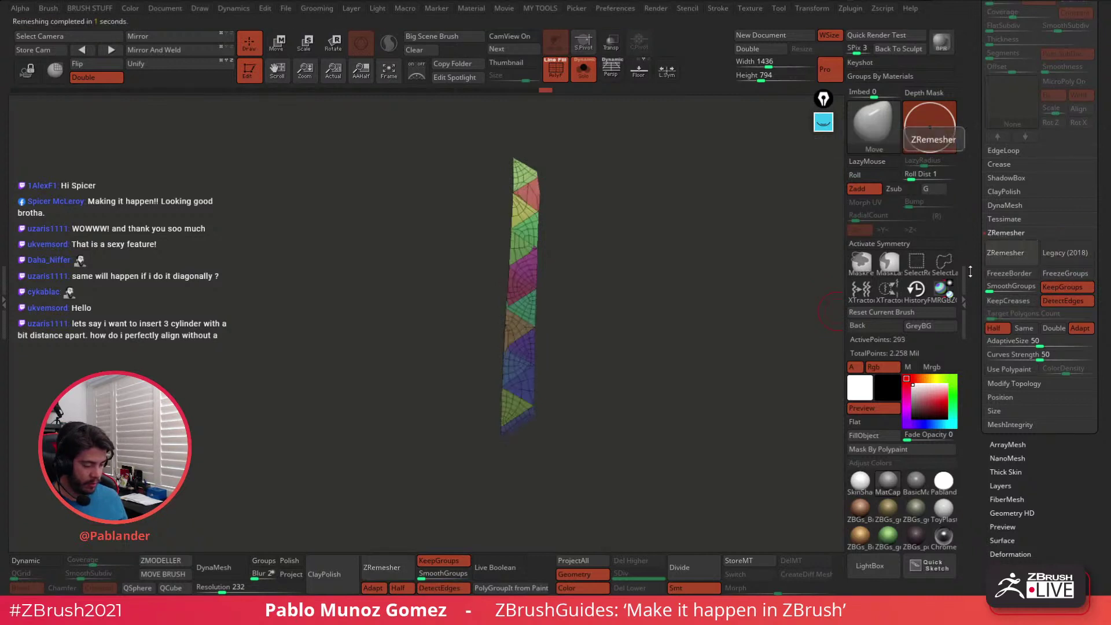
left_click_drag(746, 344, 687, 393, "alt")
left_click(993, 328)
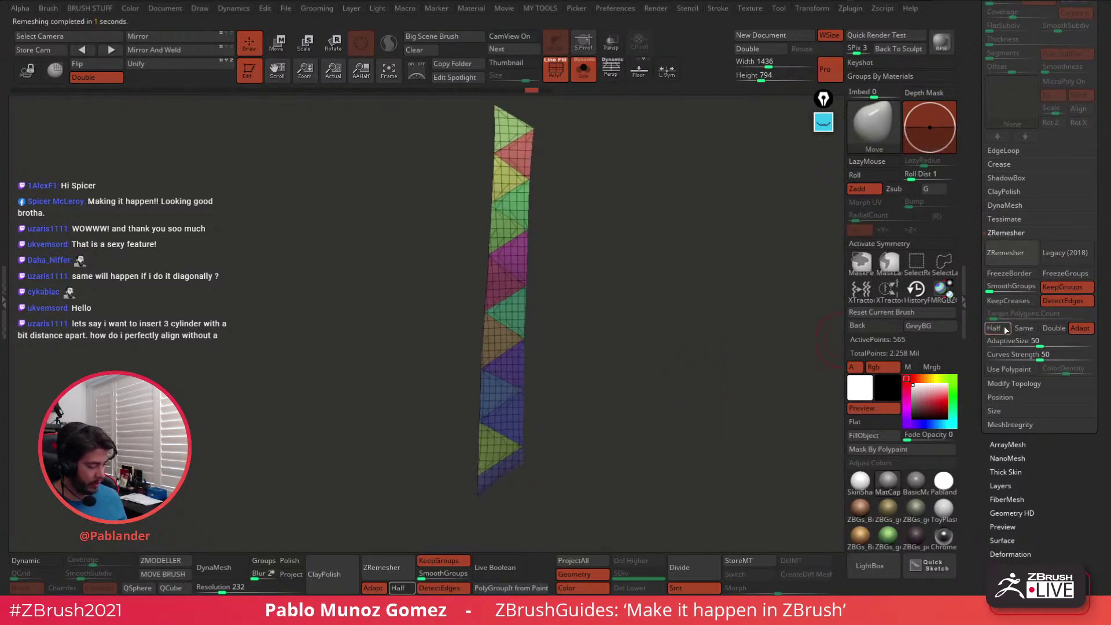
left_click(1021, 251)
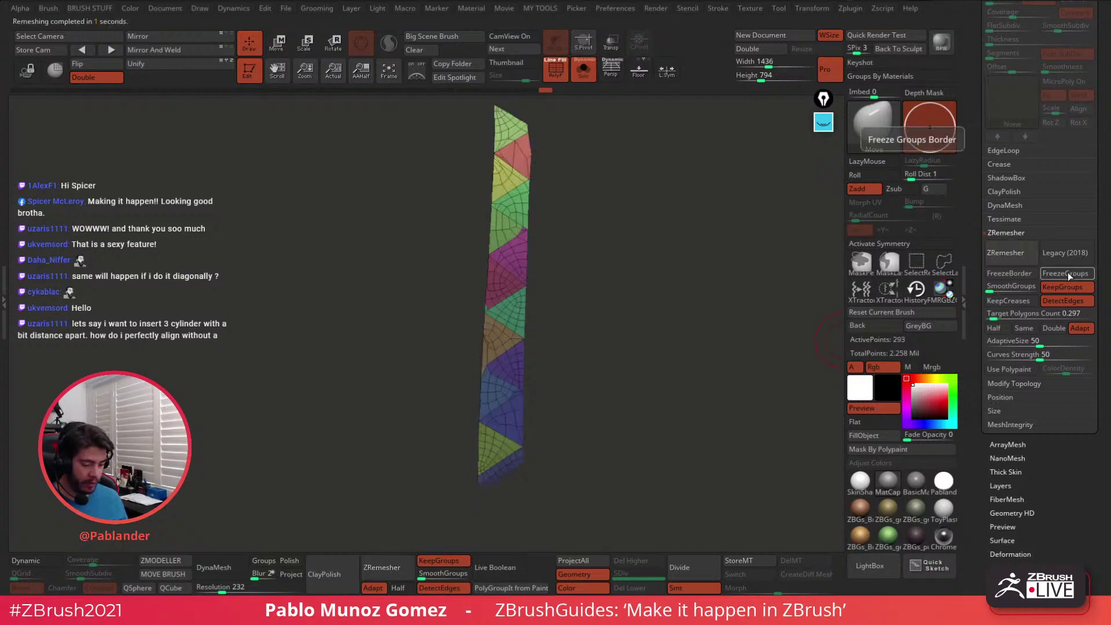
key("ctrl+z")
Turn off Adapt and remesh the zigzag strip with ZRemesher at the Double polygon count
left_click(1079, 328)
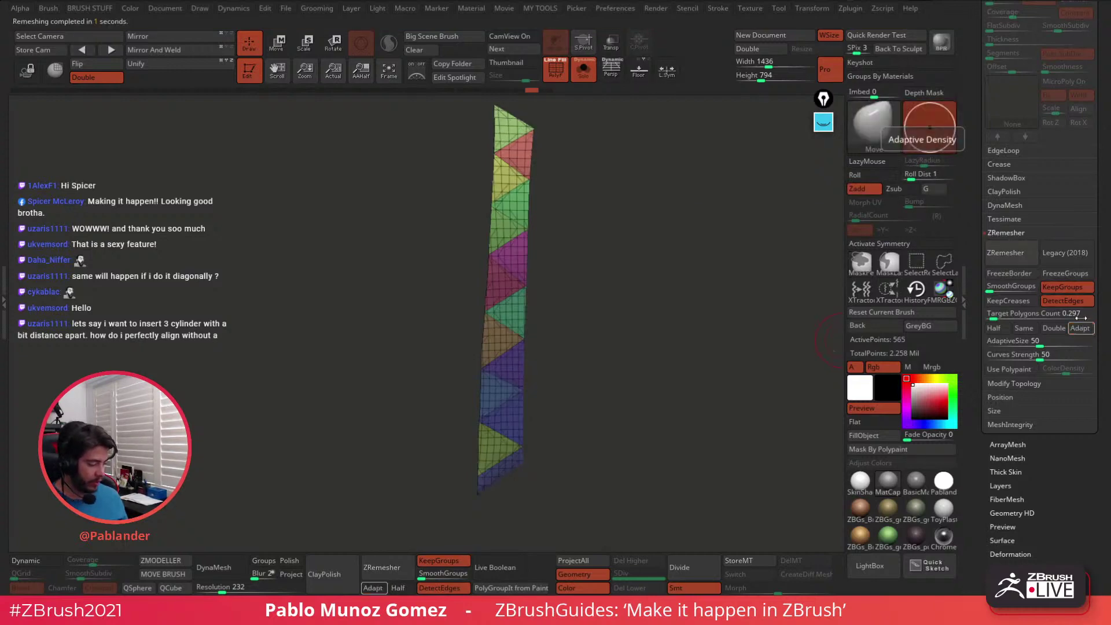
left_click(1022, 255)
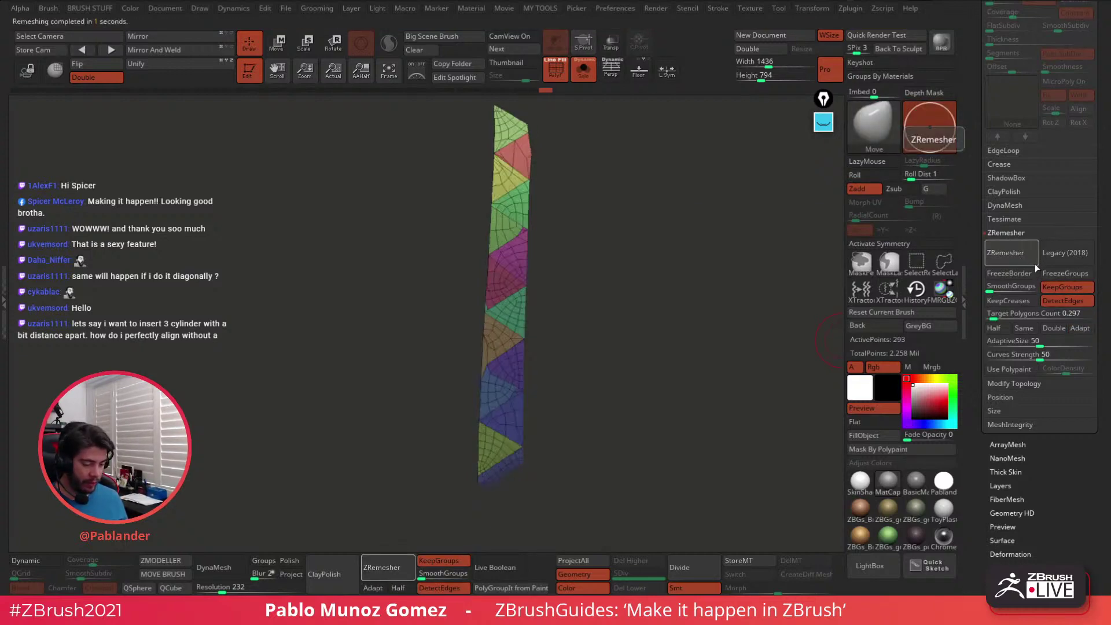
left_click(1053, 328)
left_click(1031, 249)
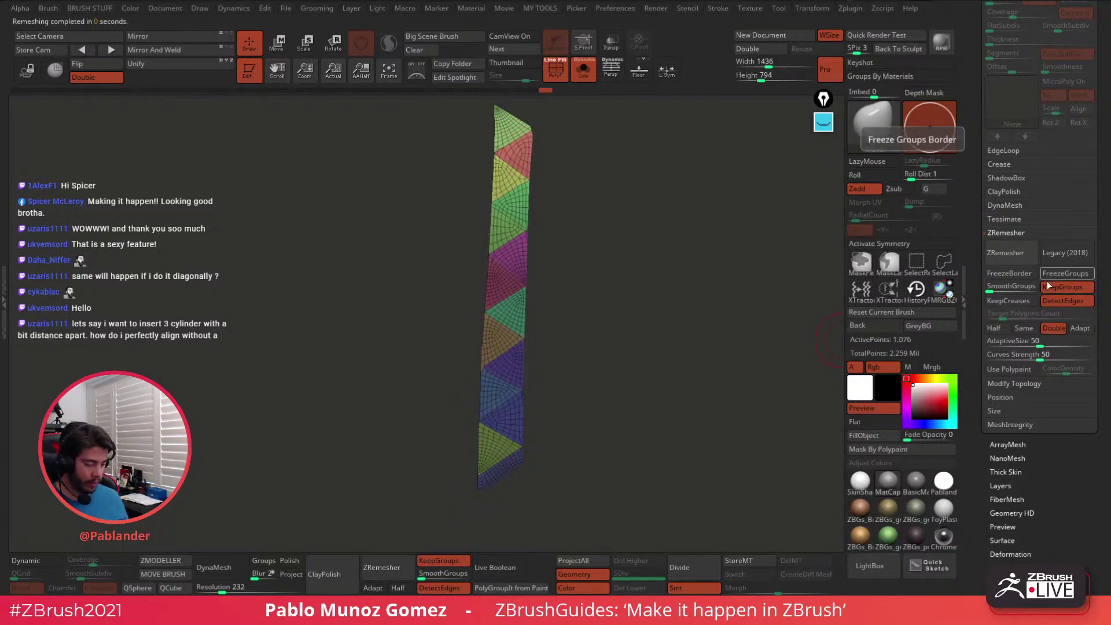
Try a second ZRemesher pass on the denser strip, and undo it
left_click(1018, 251)
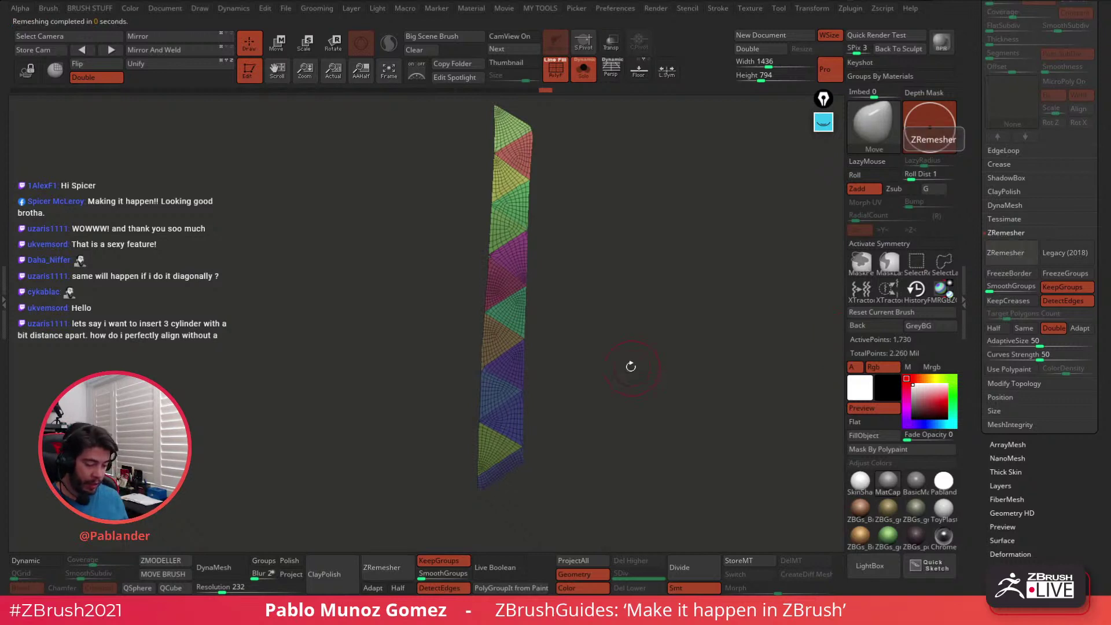
left_click_drag(566, 281, 606, 272, "alt")
key("ctrl+z")
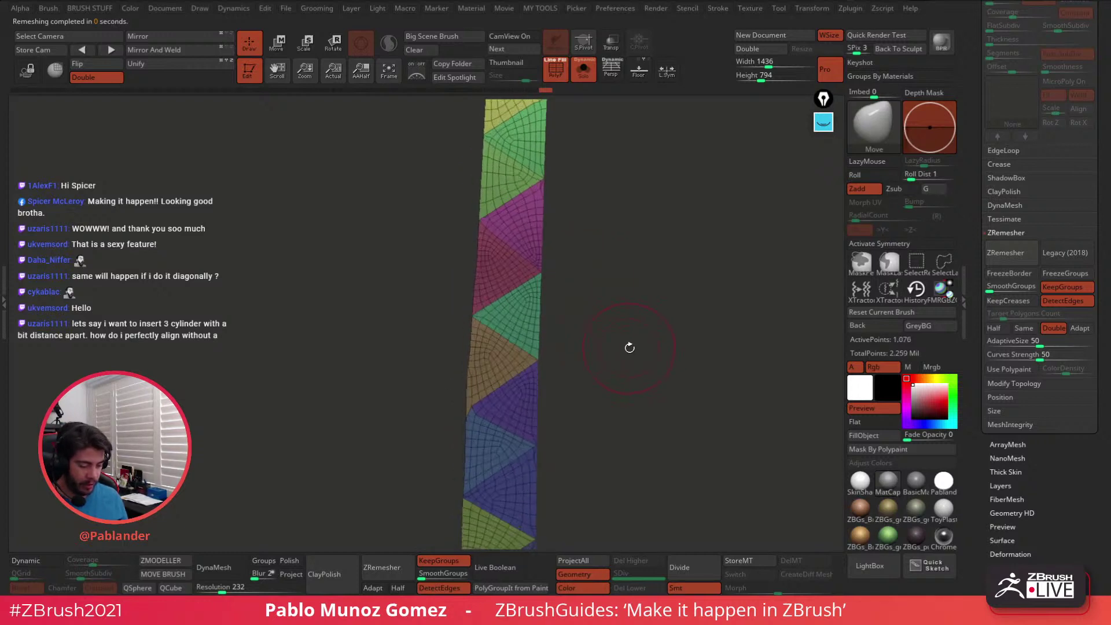
Apply Polish By Groups repeatedly to the remeshed strip to smooth the borders between its zigzag polygroups
mouse_move(632, 351)
left_mouse_down("alt")
mouse_move(668, 460)
mouse_move(637, 339)
mouse_move(635, 248)
left_mouse_up("alt")
key("space")
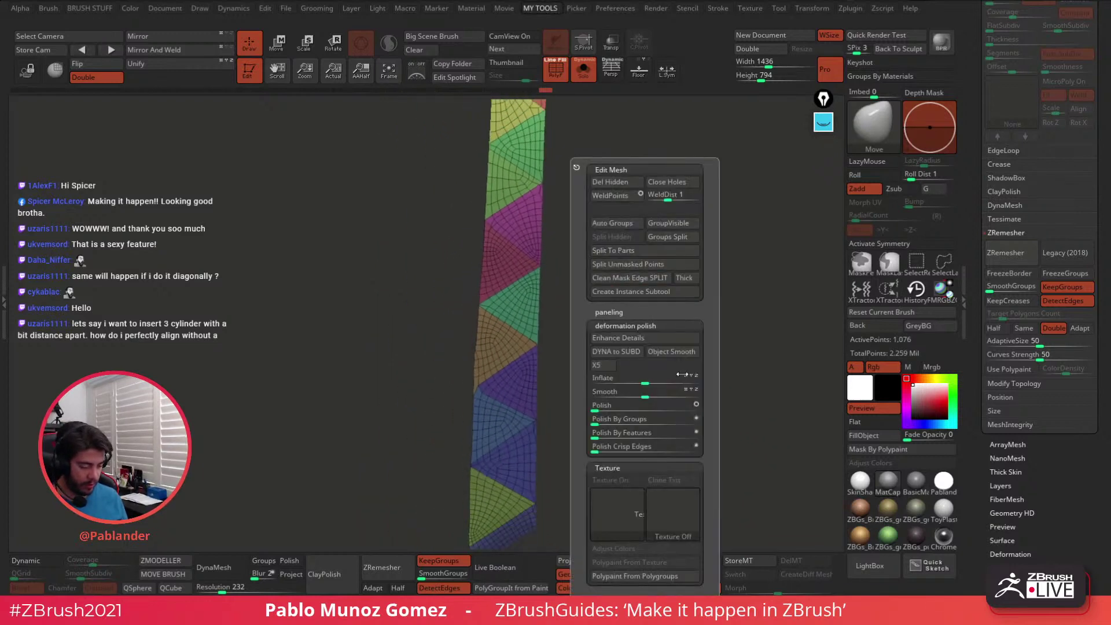
key("space")
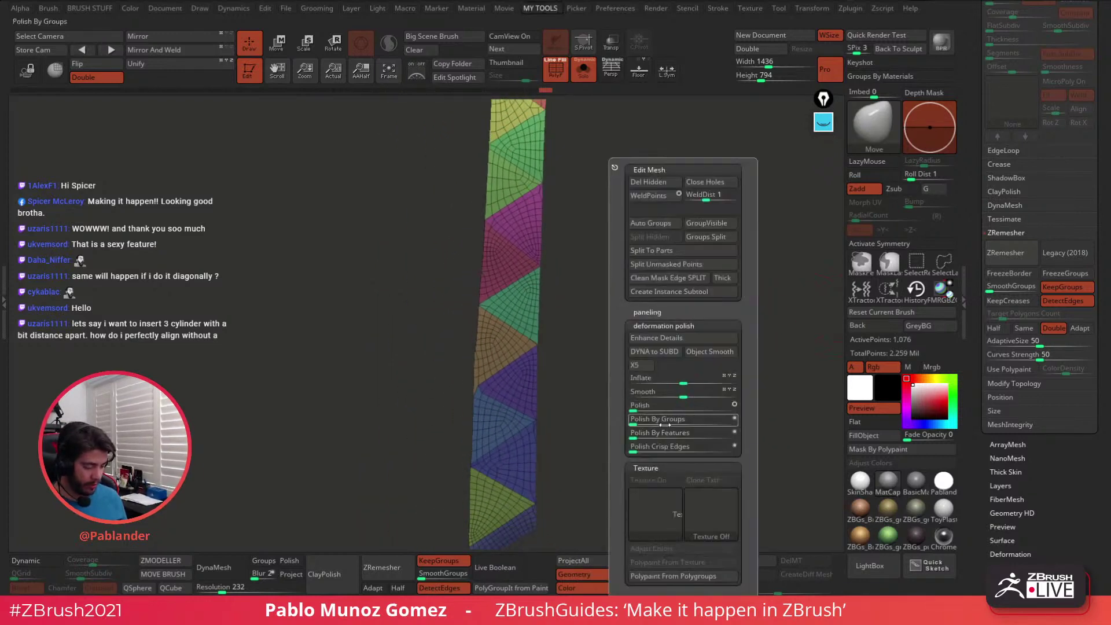
left_click(689, 418)
left_click_drag(663, 385, 660, 300)
key("space")
left_click_drag(677, 418, 702, 419)
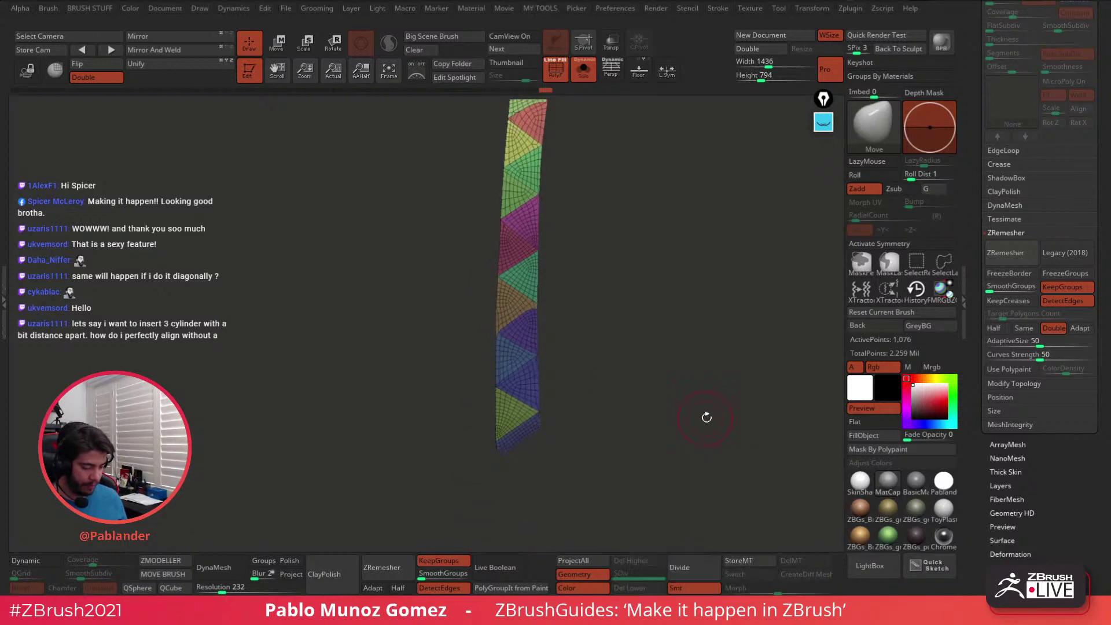
mouse_move(680, 373)
left_mouse_down()
mouse_move(655, 402)
mouse_move(649, 351)
left_mouse_up()
mouse_move(612, 391)
left_mouse_down("alt")
mouse_move(650, 298)
mouse_move(625, 300)
left_mouse_up("alt")
key("space")
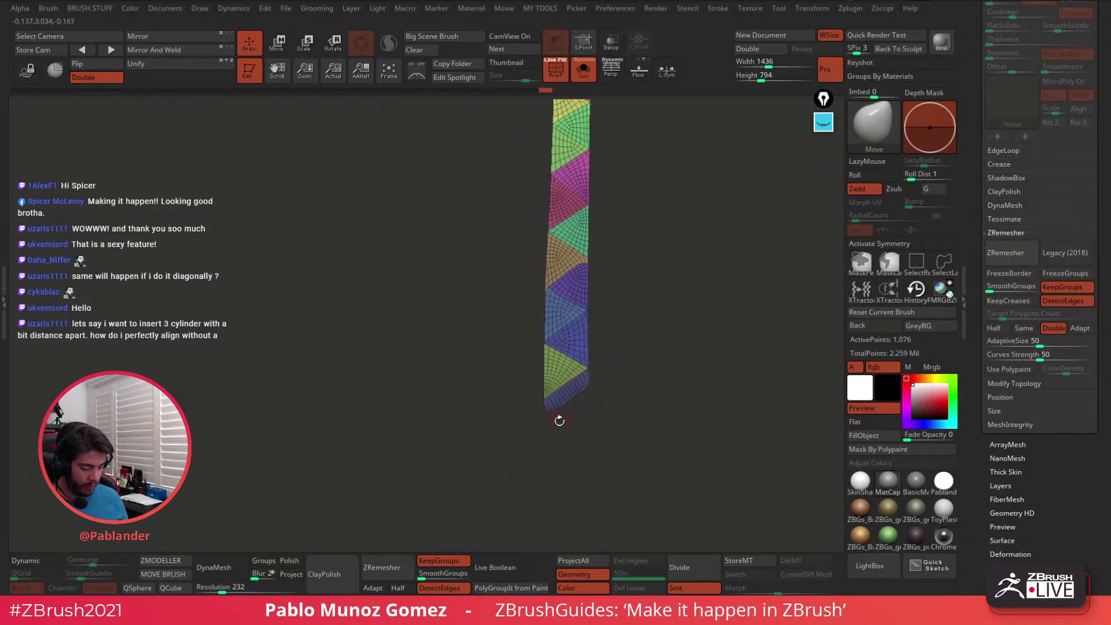
Pull the strip's rounded end corners and the uneven zigzag points along its edges back into shape with the Move brush
mouse_move(559, 421)
left_mouse_down()
mouse_move(562, 451)
mouse_move(567, 408)
left_mouse_up()
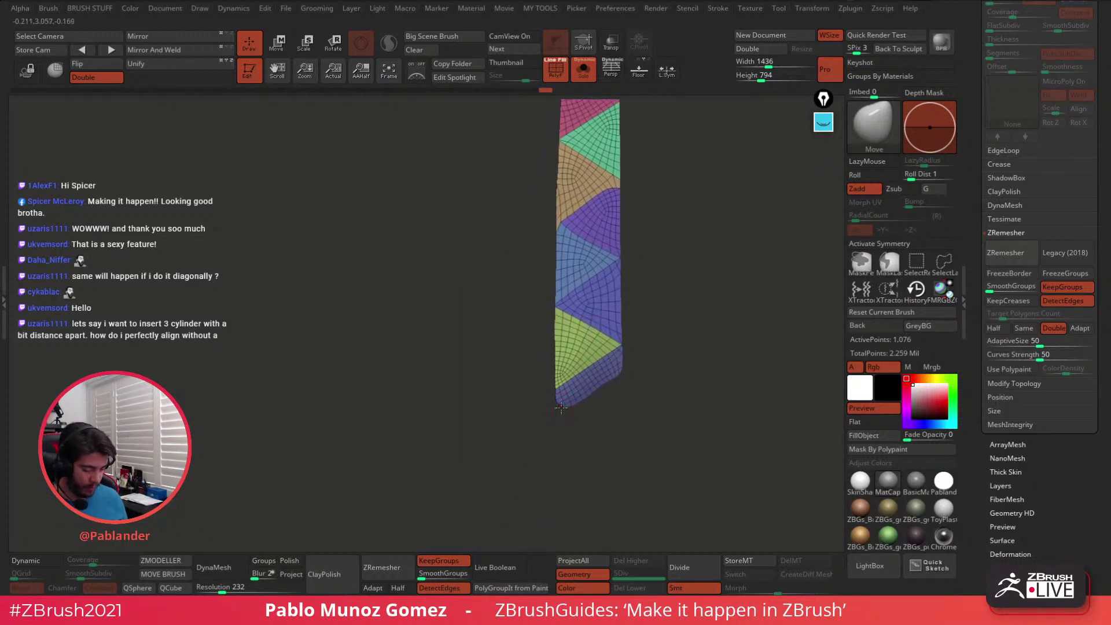
left_click_drag(624, 371, 519, 209)
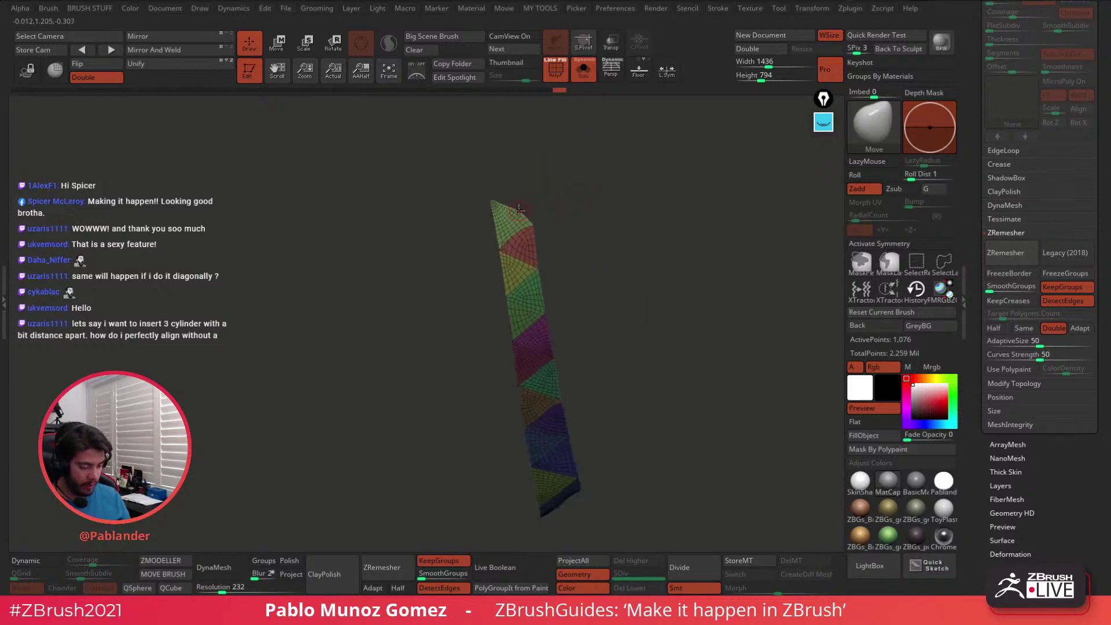
right_click(528, 203)
right_click_drag(529, 202, 535, 219, "ctrl")
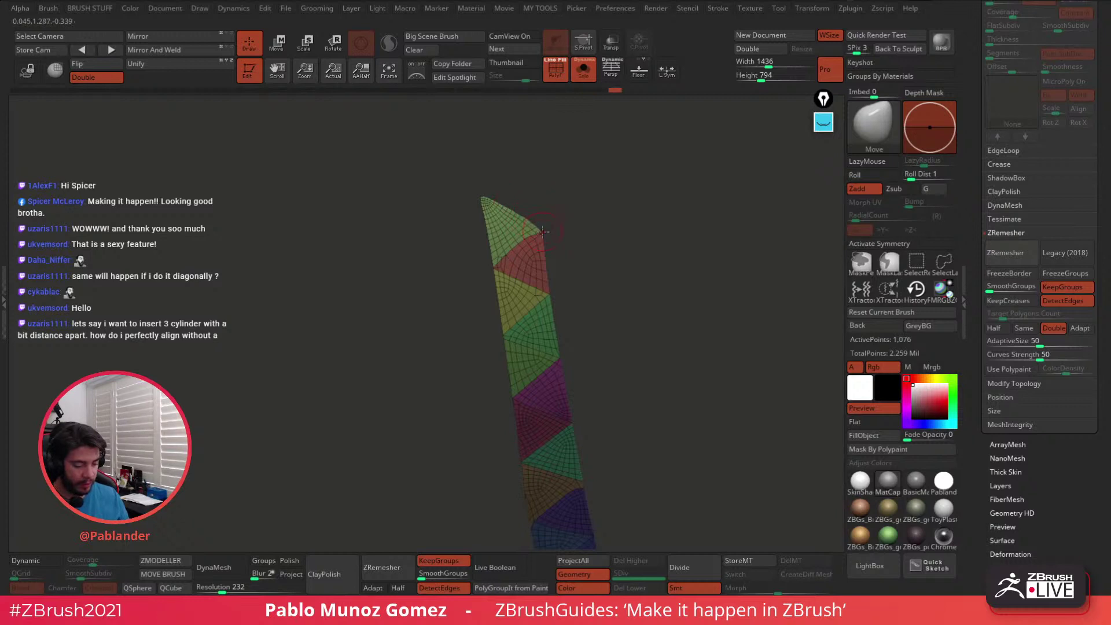
left_click_drag(580, 298, 610, 200)
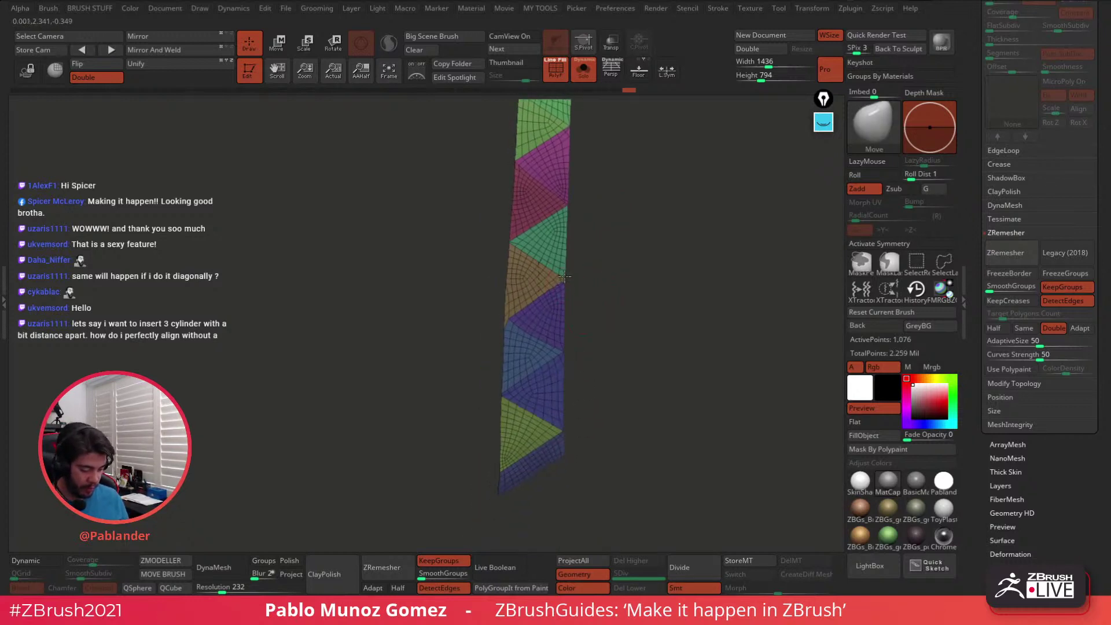
right_click_drag(565, 281, 582, 319, "ctrl")
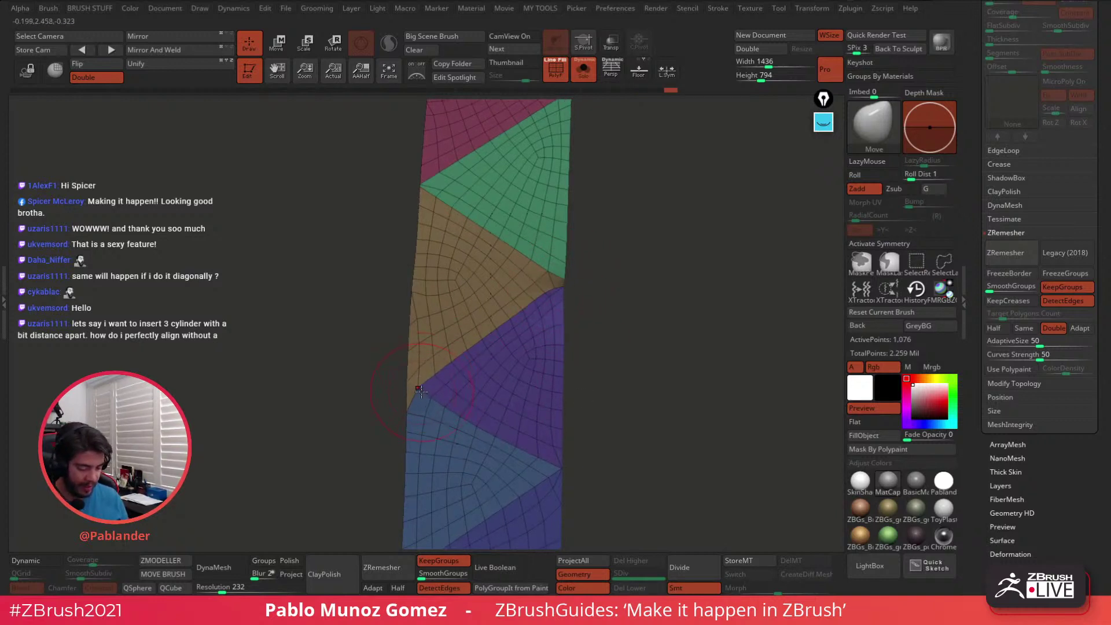
Remesh the corrected strip with ZRemesher, keeping its groups and using the Double polygon count
right_click_drag(580, 405, 641, 347, "ctrl")
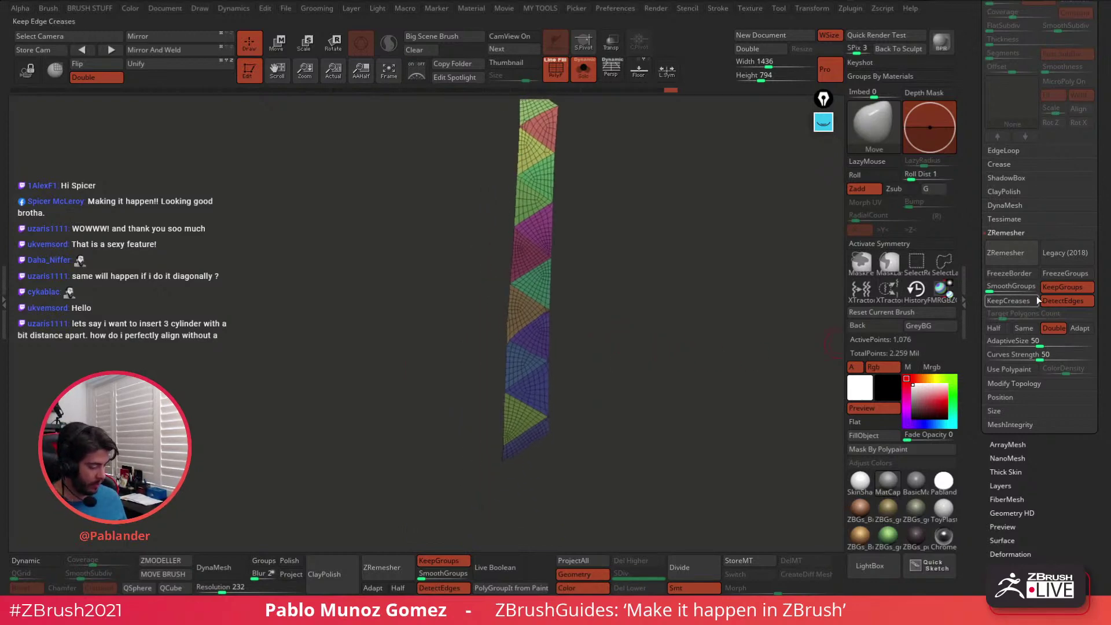
left_click(1018, 254)
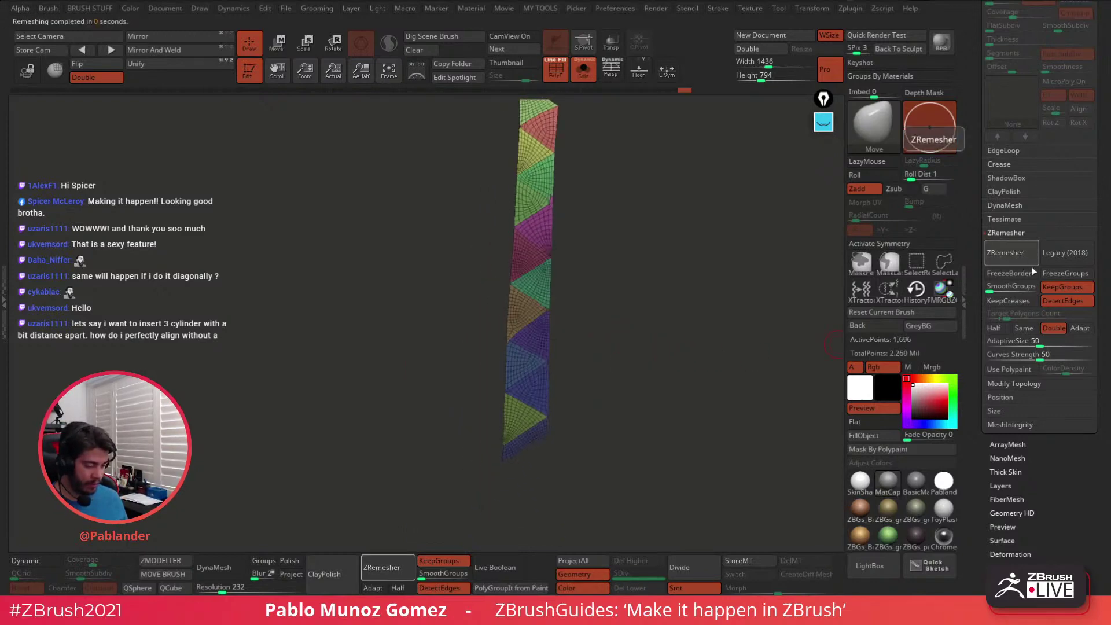
Remesh the zigzag strip again with ZRemesher, switching to the Legacy (2018) algorithm and keeping its groups
left_click(1027, 253)
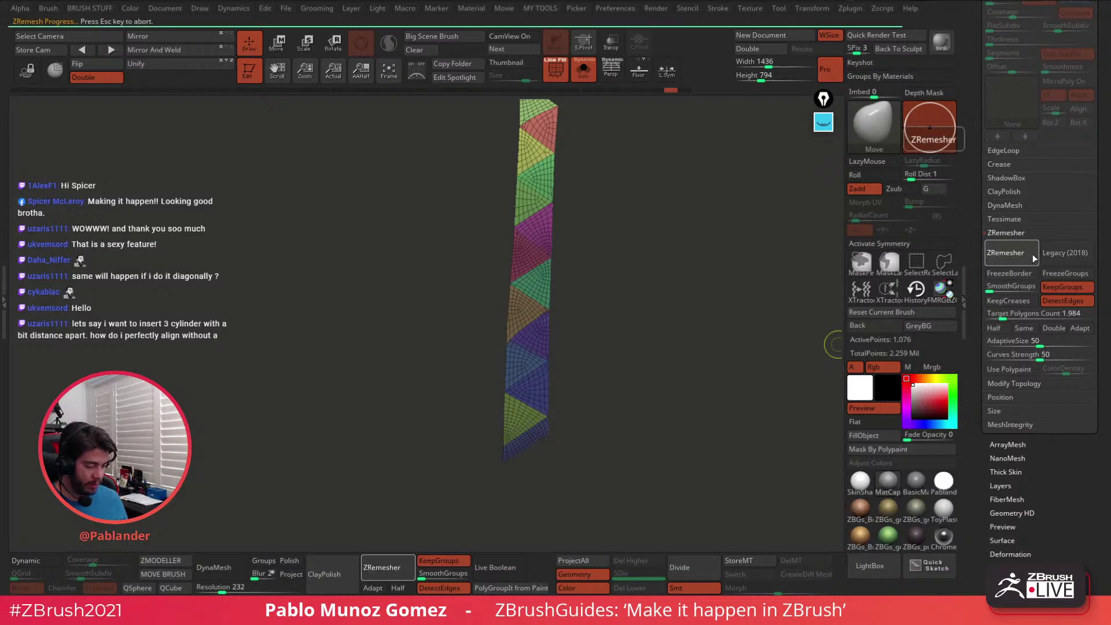
left_click(1068, 255)
left_click(1036, 252)
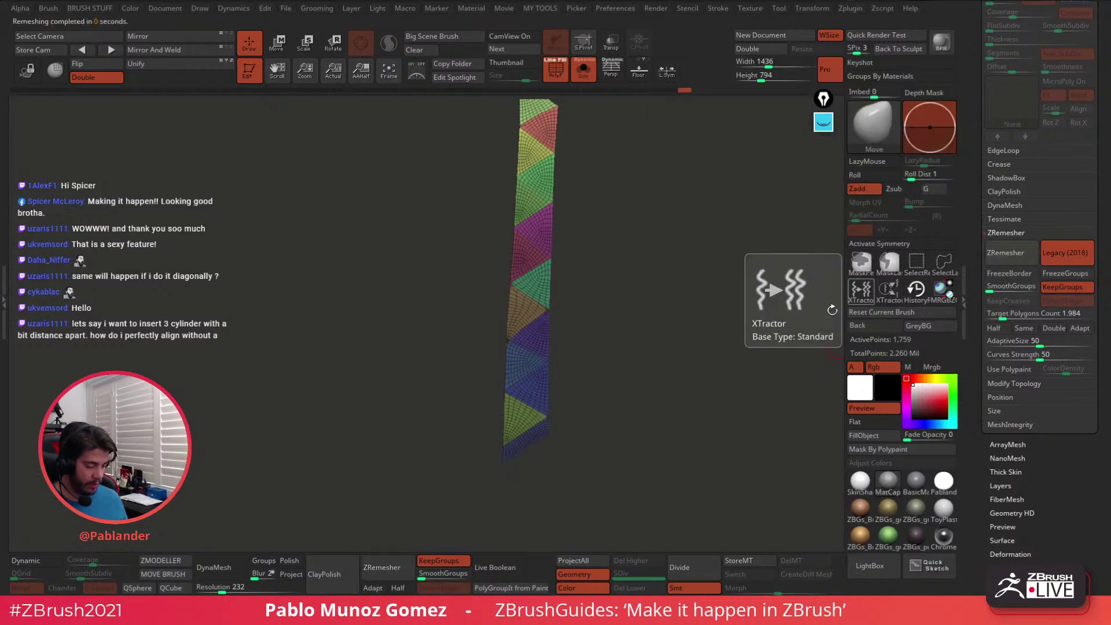
left_click_drag(692, 354, 647, 332)
mouse_move(635, 393)
left_mouse_down()
mouse_move(618, 384)
mouse_move(618, 395)
left_mouse_up()
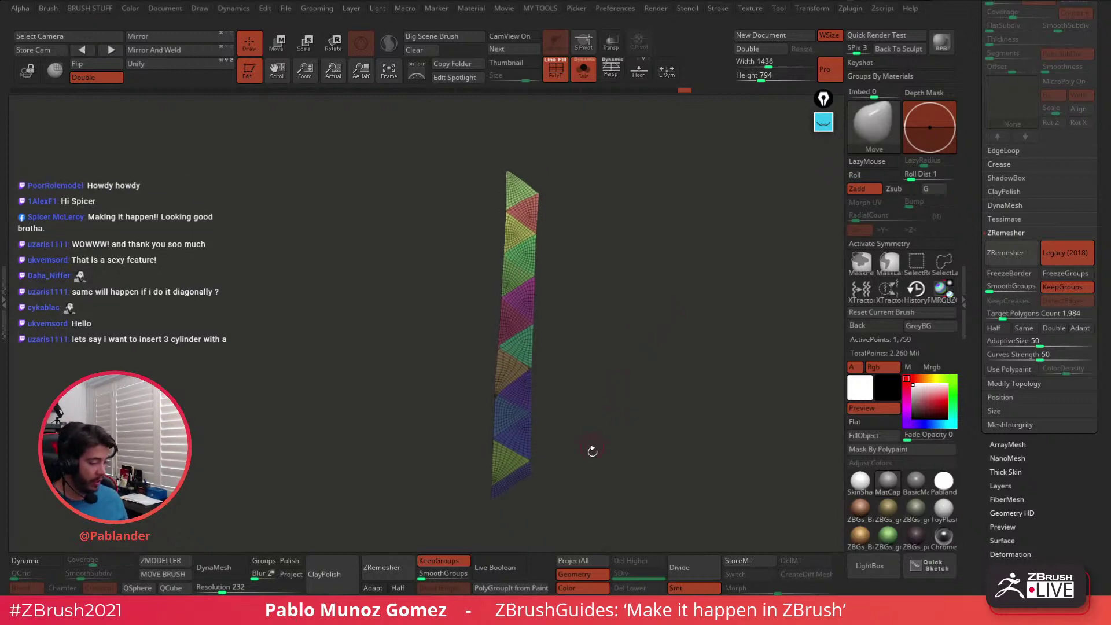
Switch the active tool from the jacket strip to a Cylinder3D primitive
left_click_drag(977, 250, 970, 434)
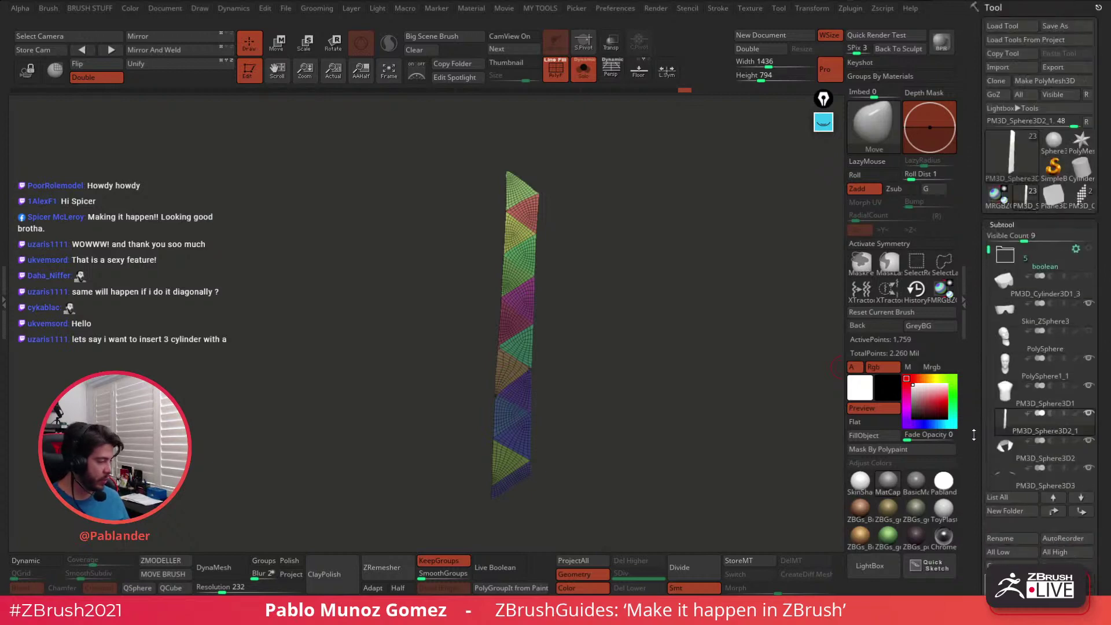
left_click_drag(727, 297, 696, 296, "alt")
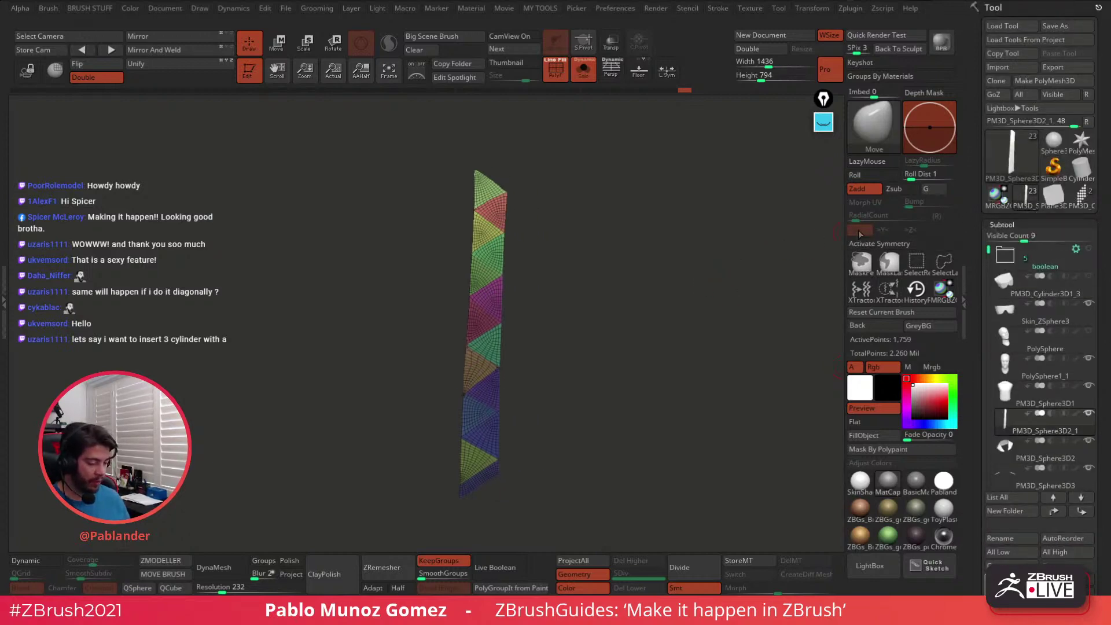
left_click(1012, 167)
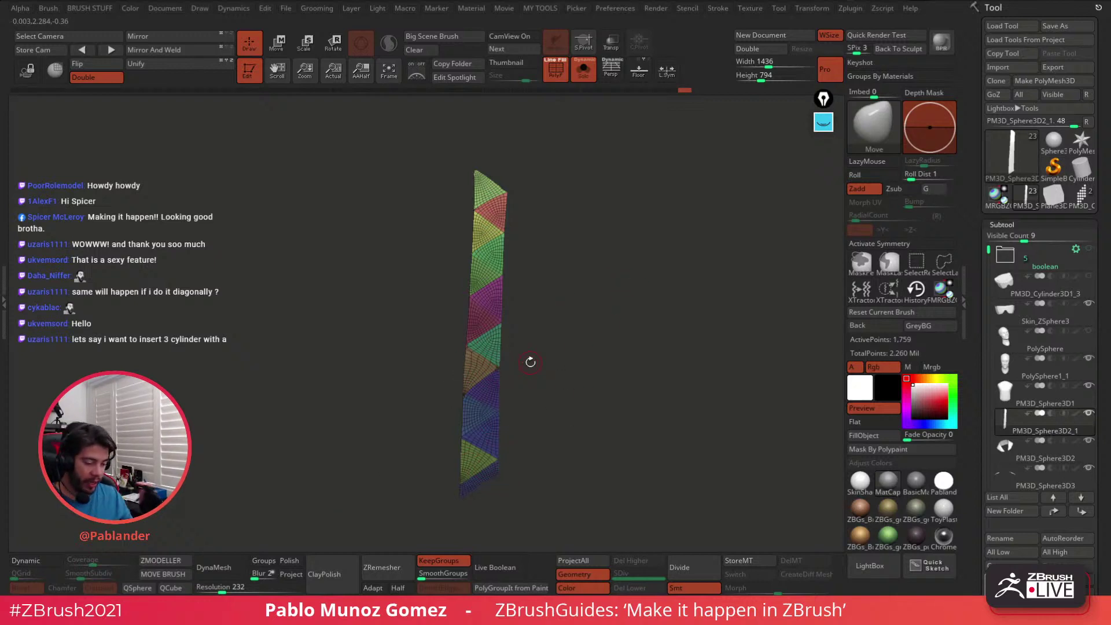
left_click(1011, 159)
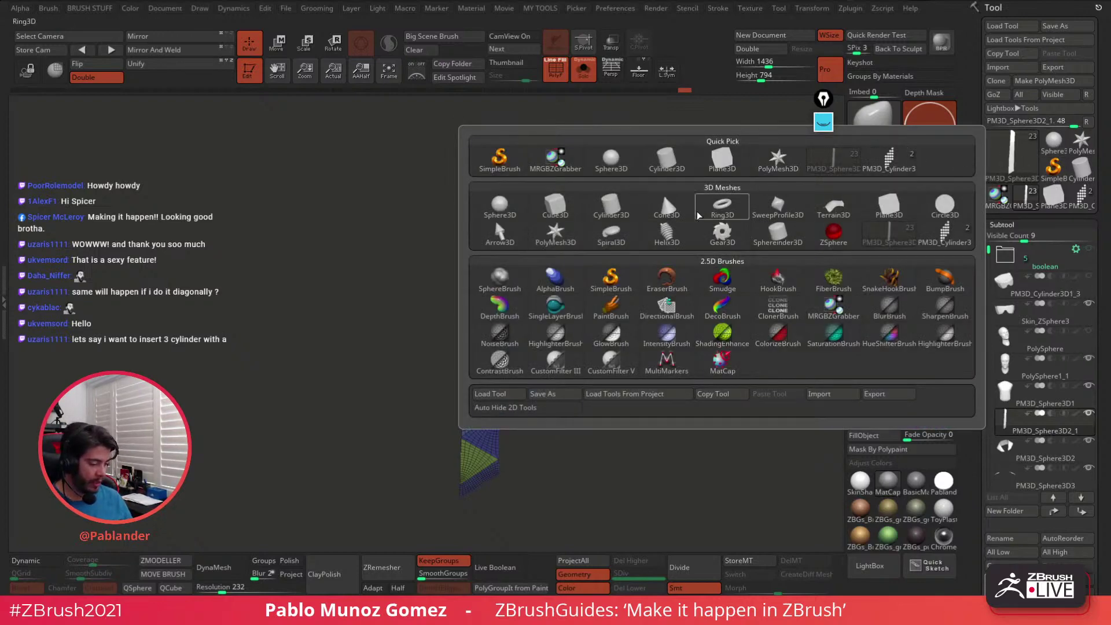
mouse_move(700, 209)
left_click(667, 161)
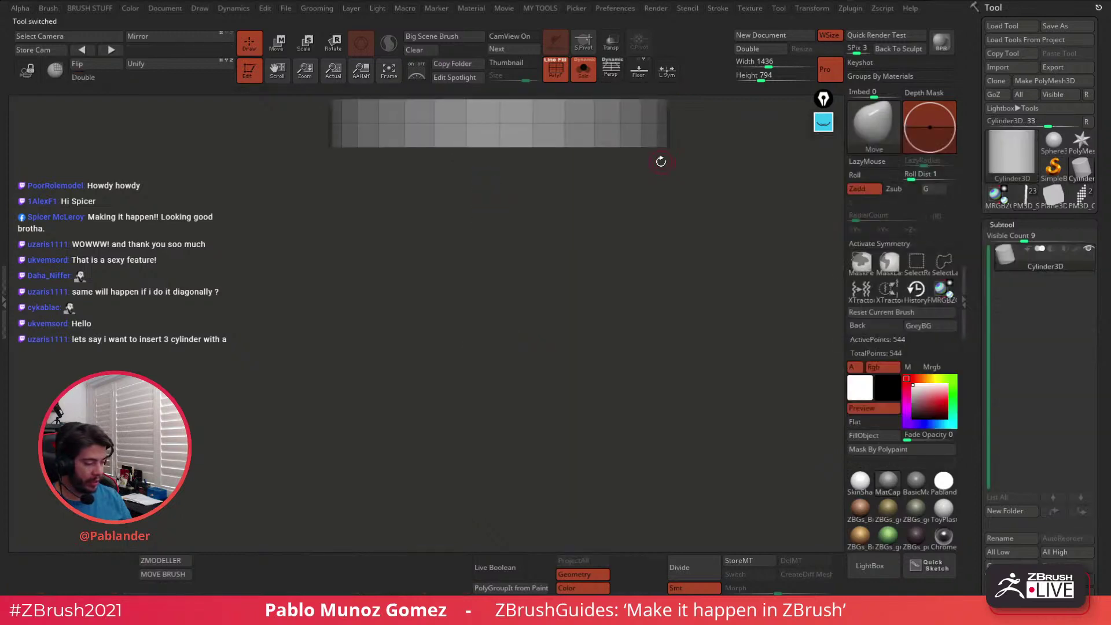
left_click_drag(706, 400, 678, 393)
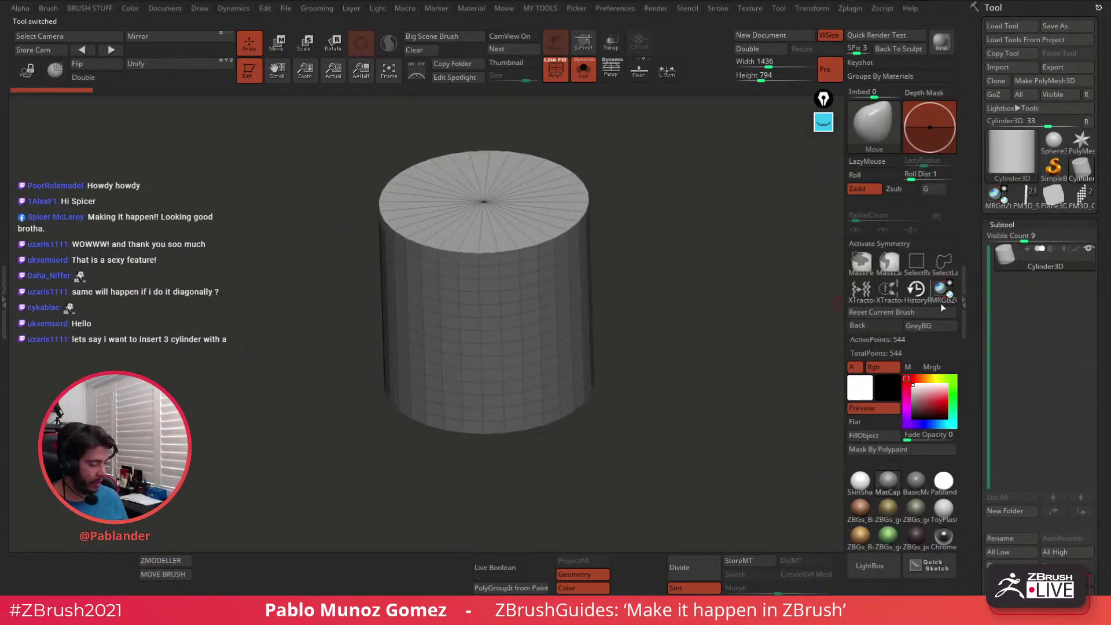
Initialize the cylinder as a three-sided prism with VDivide 4 and HDivide 3
left_click_drag(969, 324, 973, 208)
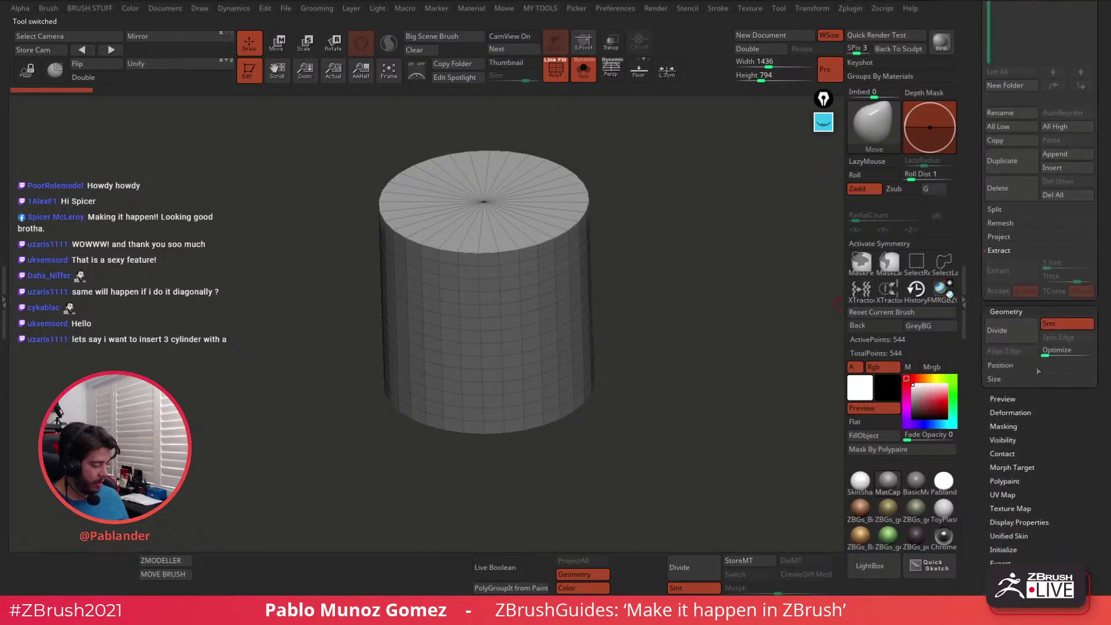
scroll(1027, 408, "down", 5)
left_click(1024, 395)
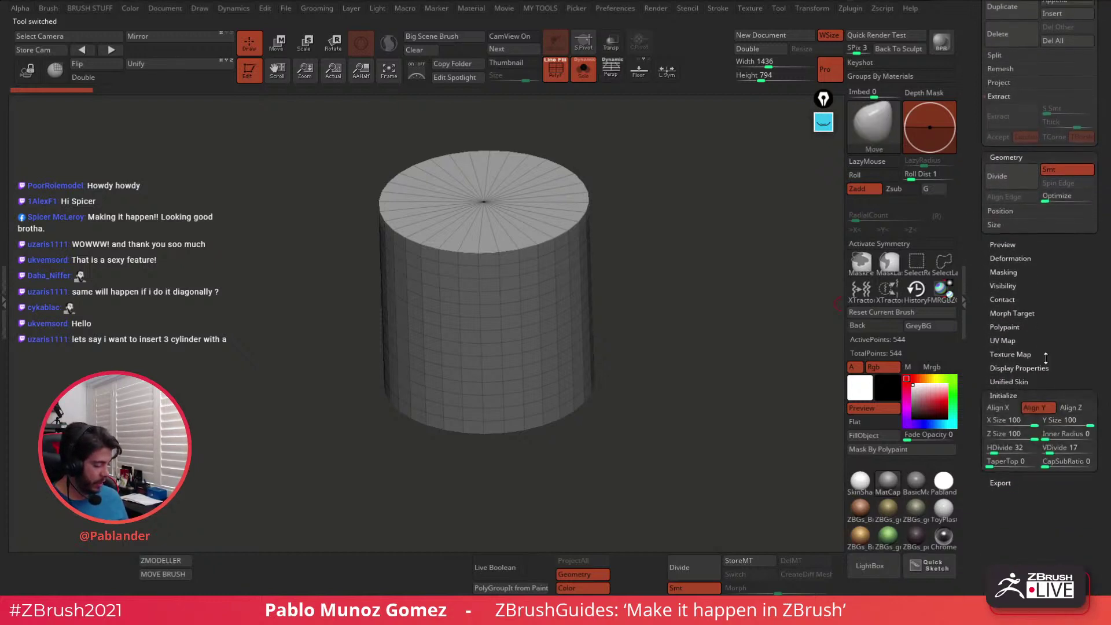
scroll(1089, 347, "down", 2)
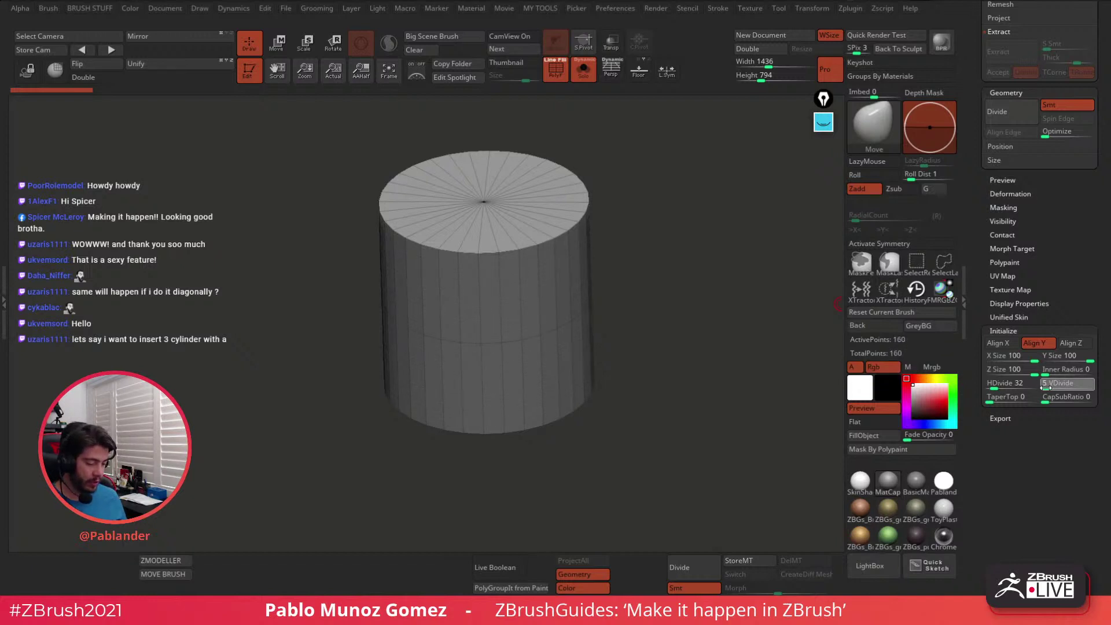
left_click_drag(1044, 389, 1041, 388)
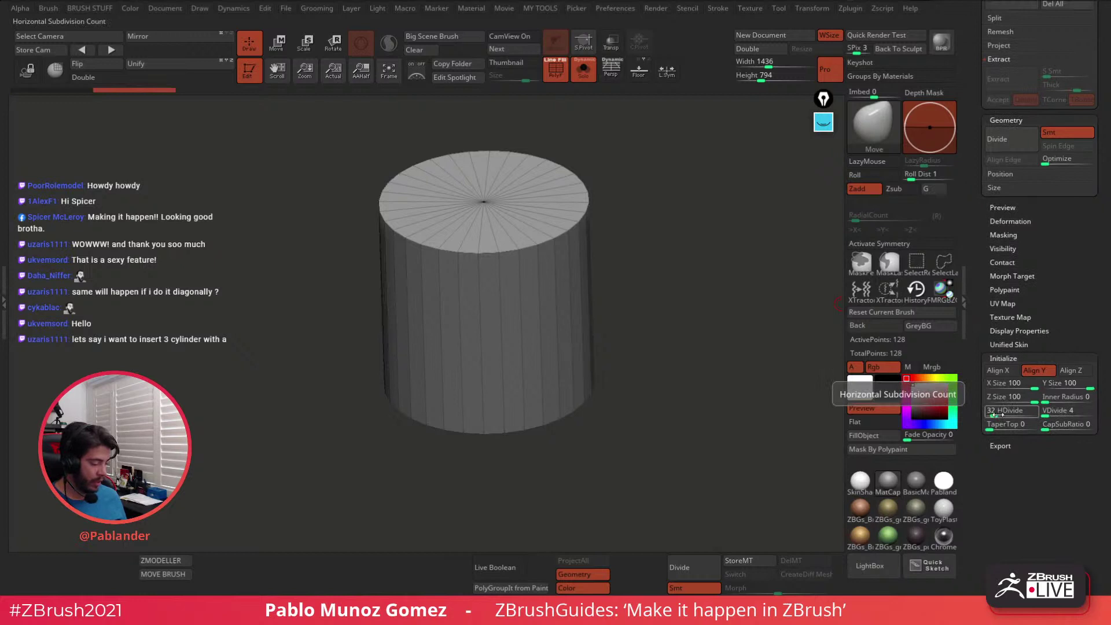
left_click_drag(993, 414, 985, 414)
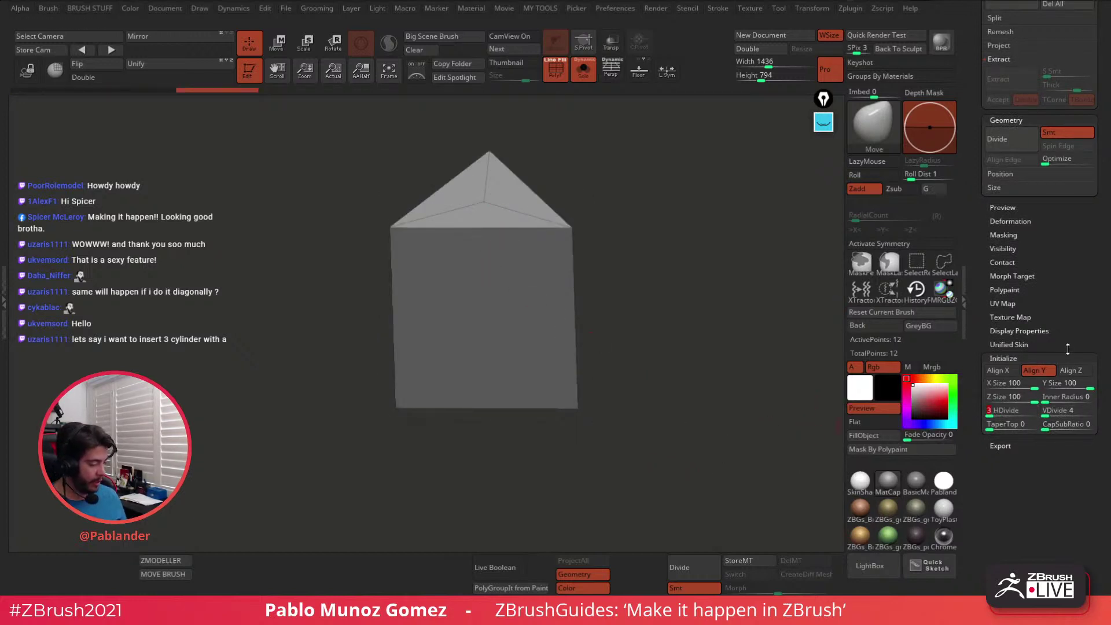
Convert the prism to a PolyMesh3D and flatten it into a thin triangular plate
left_click_drag(1053, 325, 1029, 460)
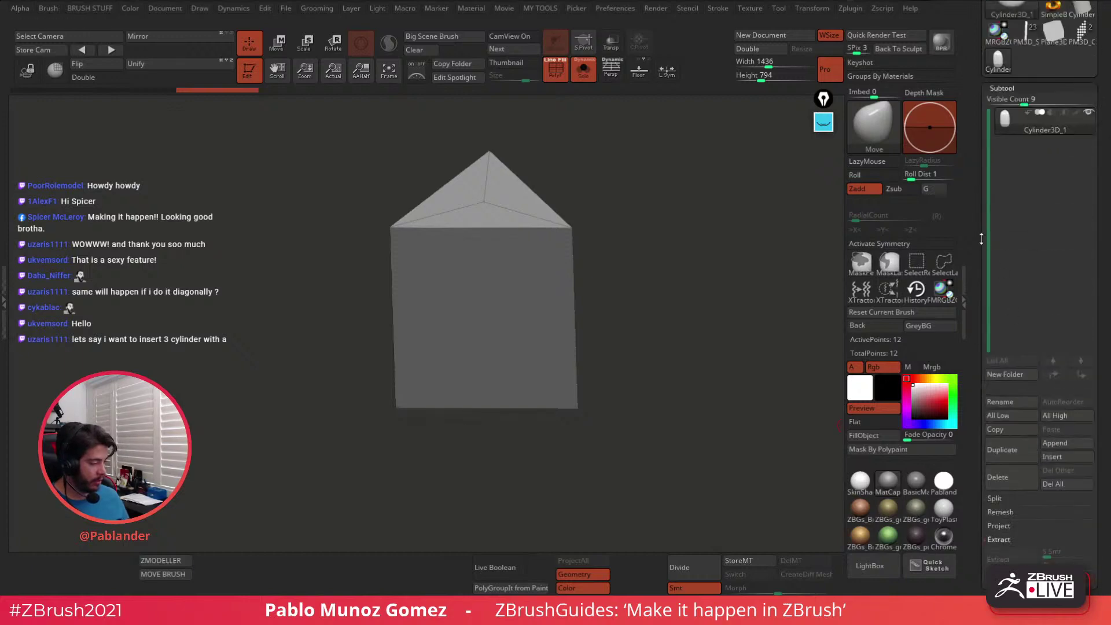
scroll(1037, 163, "up", 3)
left_click(1067, 78)
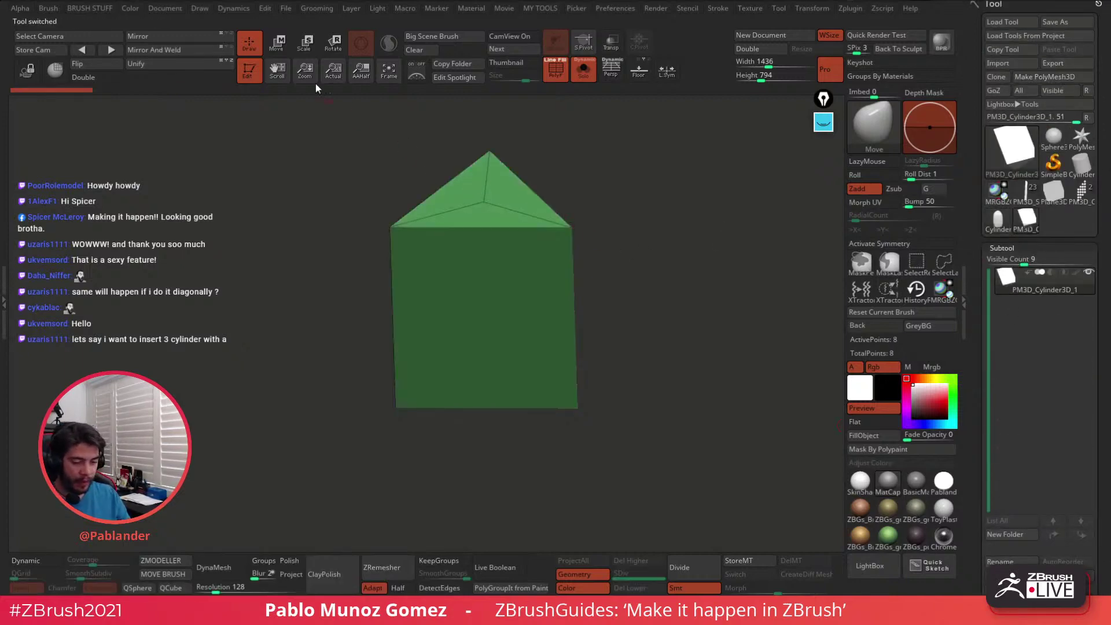
key("w")
left_click_drag(486, 260, 506, 383)
key("q")
left_click_drag(404, 118, 578, 278, "alt")
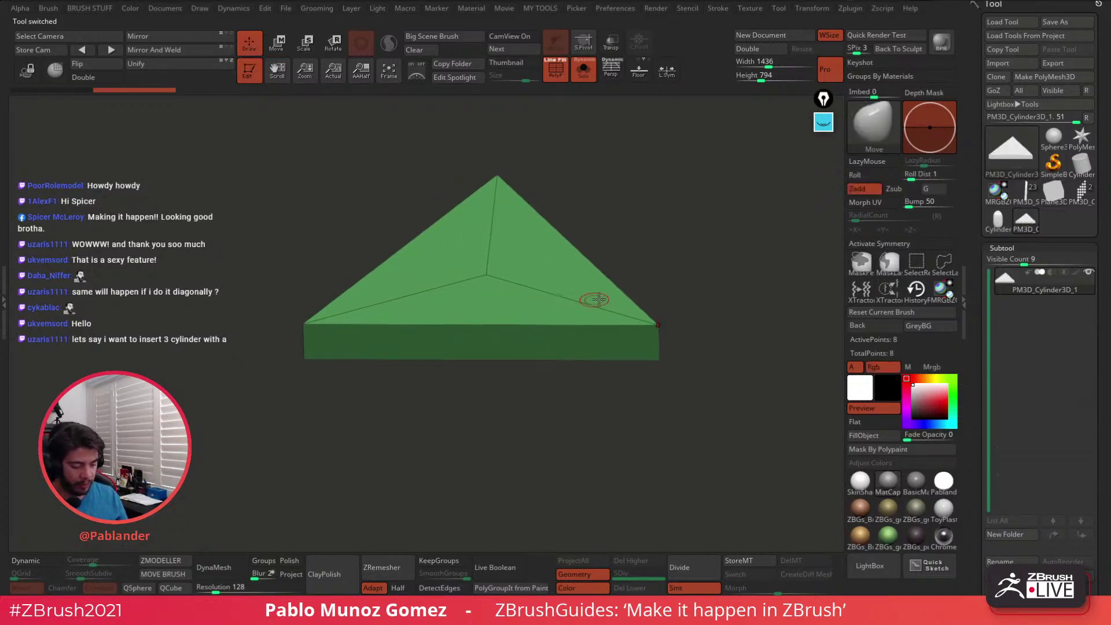
mouse_move(682, 296)
left_mouse_down("alt")
mouse_move(681, 321)
mouse_move(696, 303)
left_mouse_up("alt")
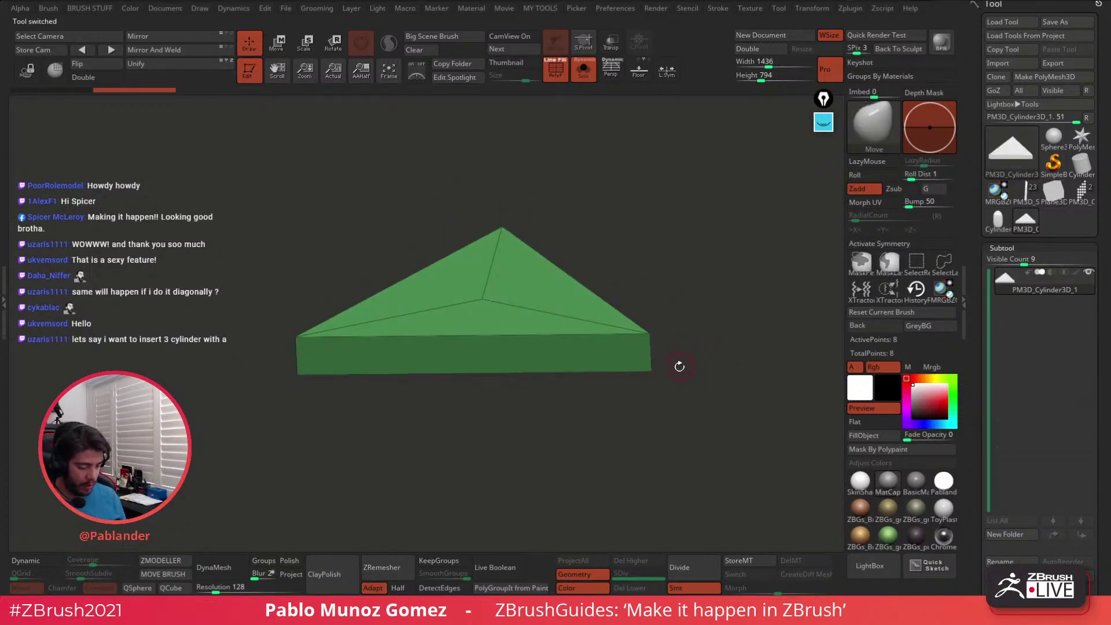
Preview the triangular plate with Dynamic Subdiv, and switch the preview off again
scroll(992, 243, "down", 10)
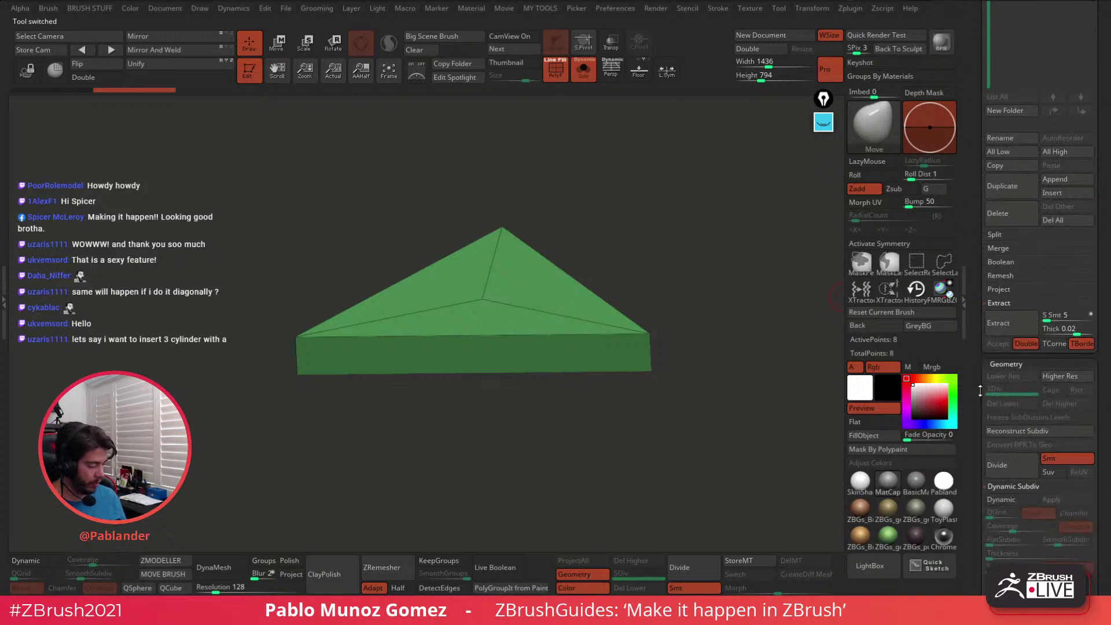
scroll(983, 370, "down", 5)
left_click(998, 290)
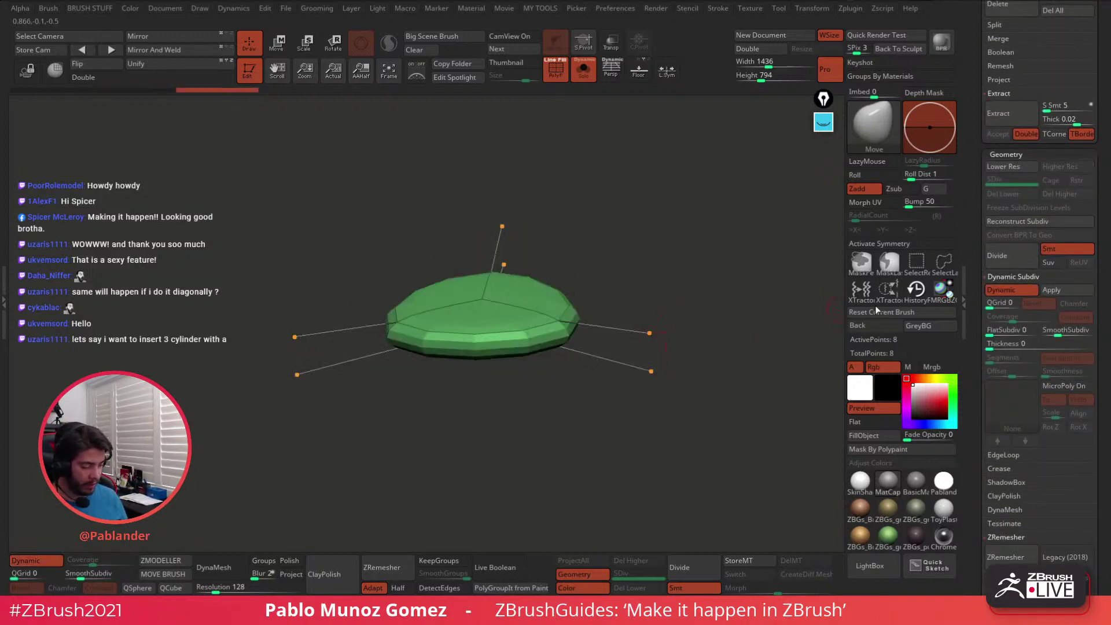
key("shift+d")
left_click_drag(676, 339, 510, 392)
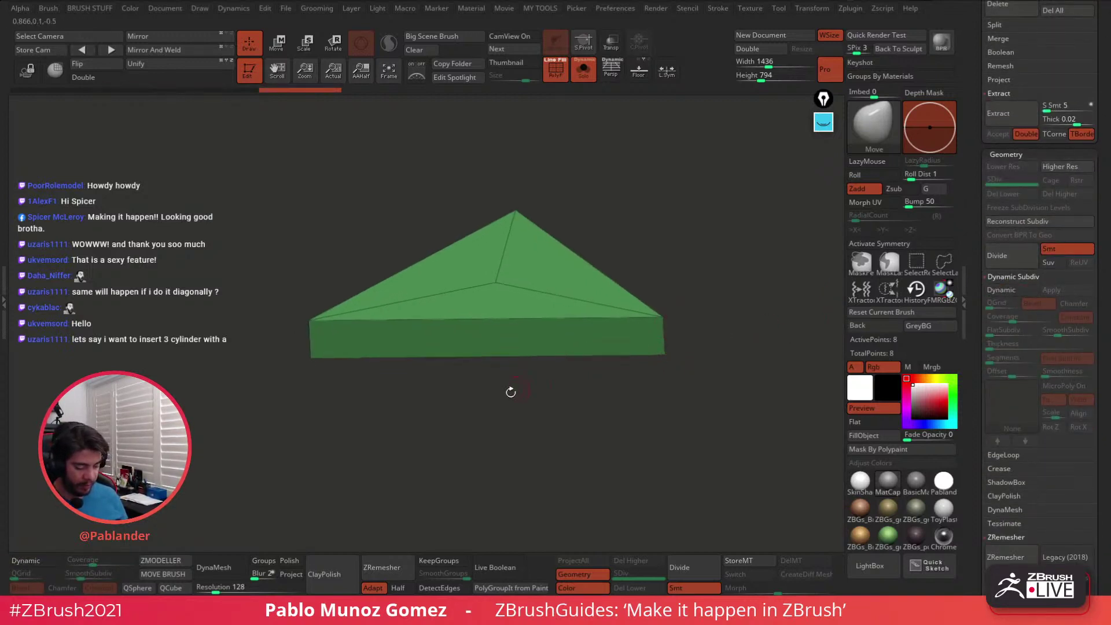
Insert two ZModeler edge loops around the plate's sides, close to its upper and lower edges
left_click(160, 560)
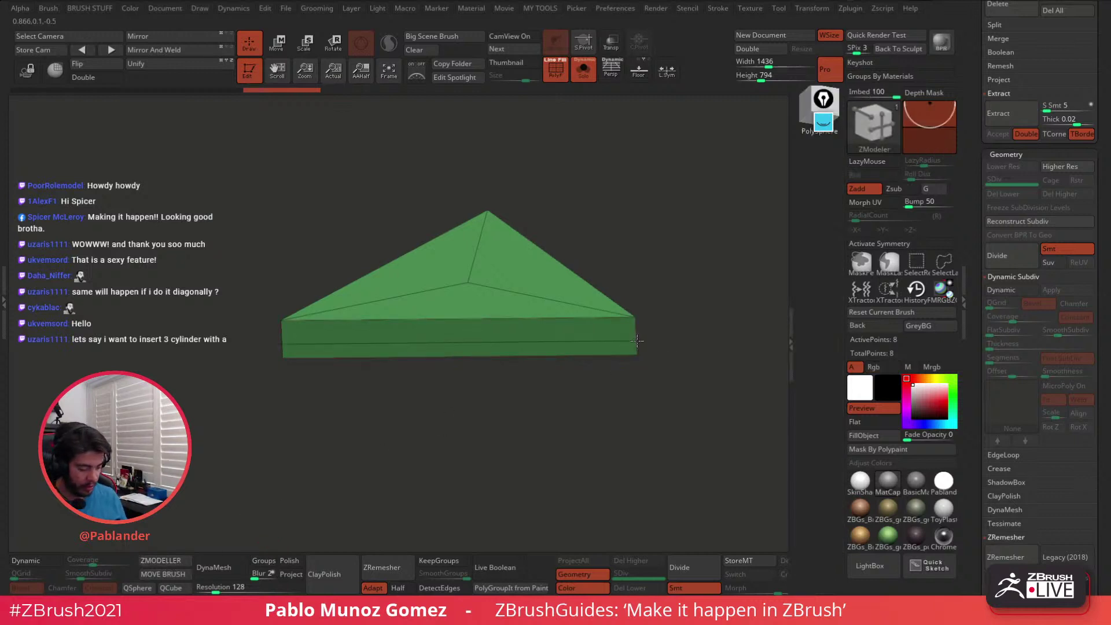
left_click(635, 338)
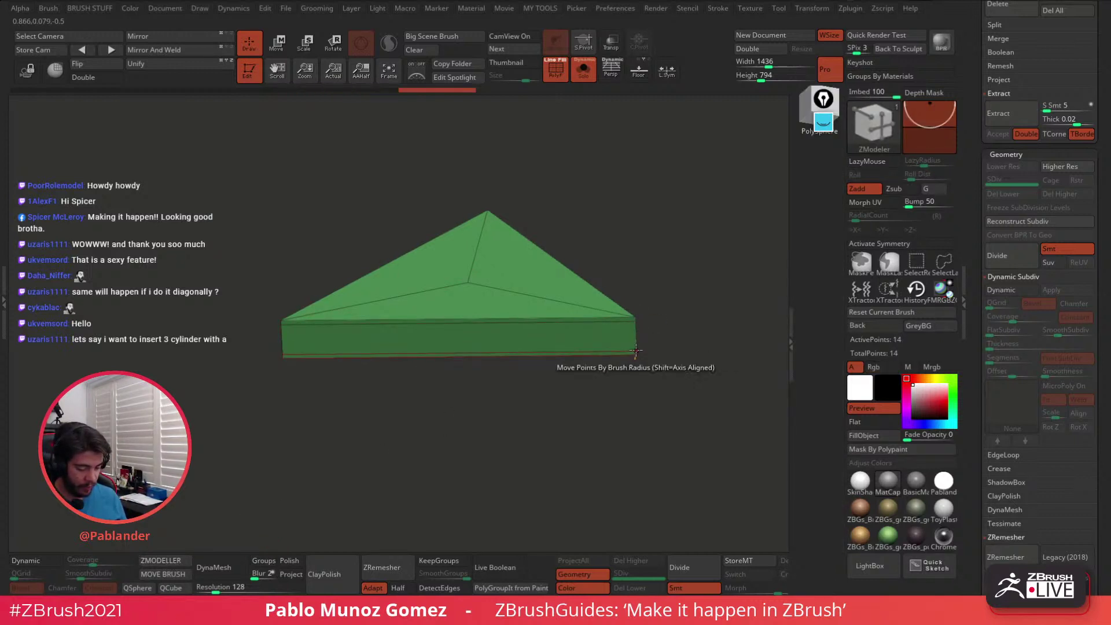
mouse_move(649, 337)
left_mouse_down()
mouse_move(660, 266)
mouse_move(653, 323)
left_mouse_up()
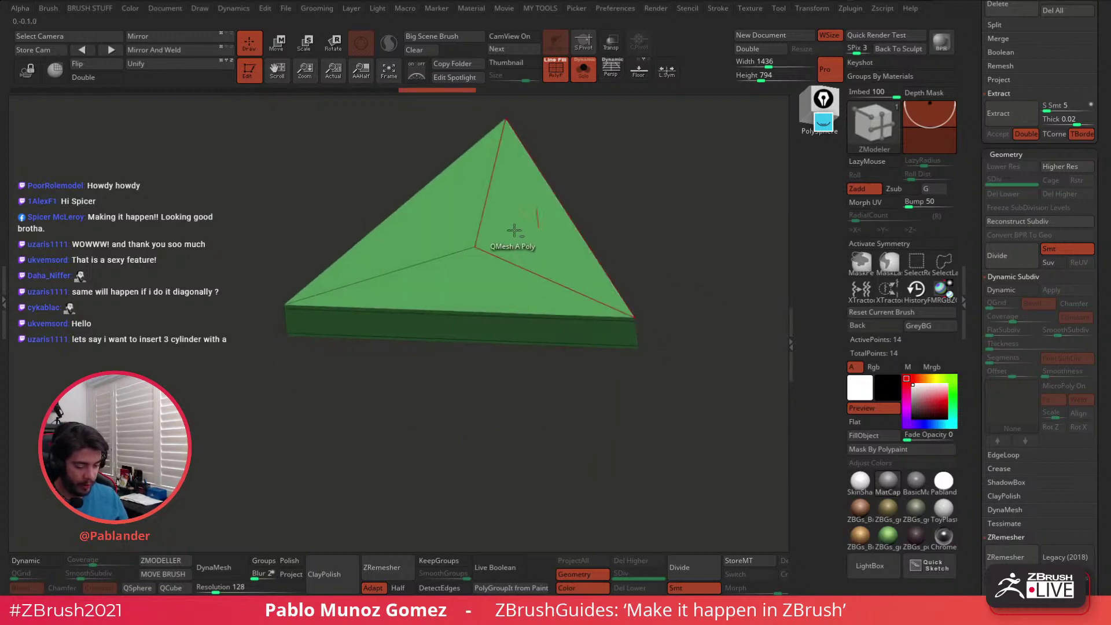
left_click_drag(514, 230, 467, 266, "alt")
left_click_drag(518, 405, 538, 231)
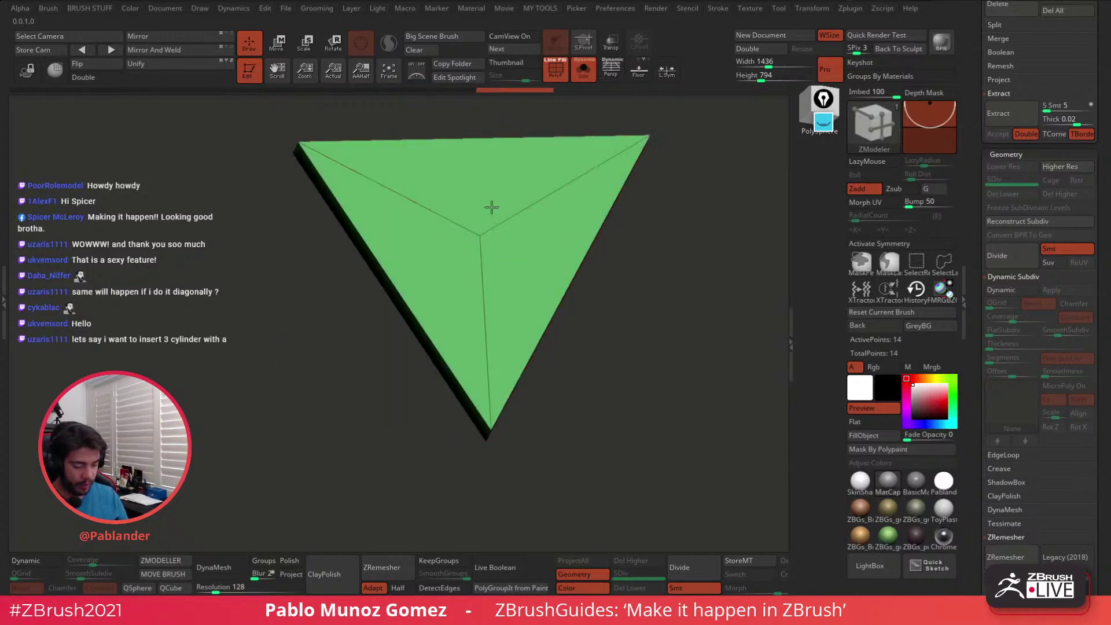
left_click_drag(529, 119, 548, 253)
left_click(477, 222, "alt")
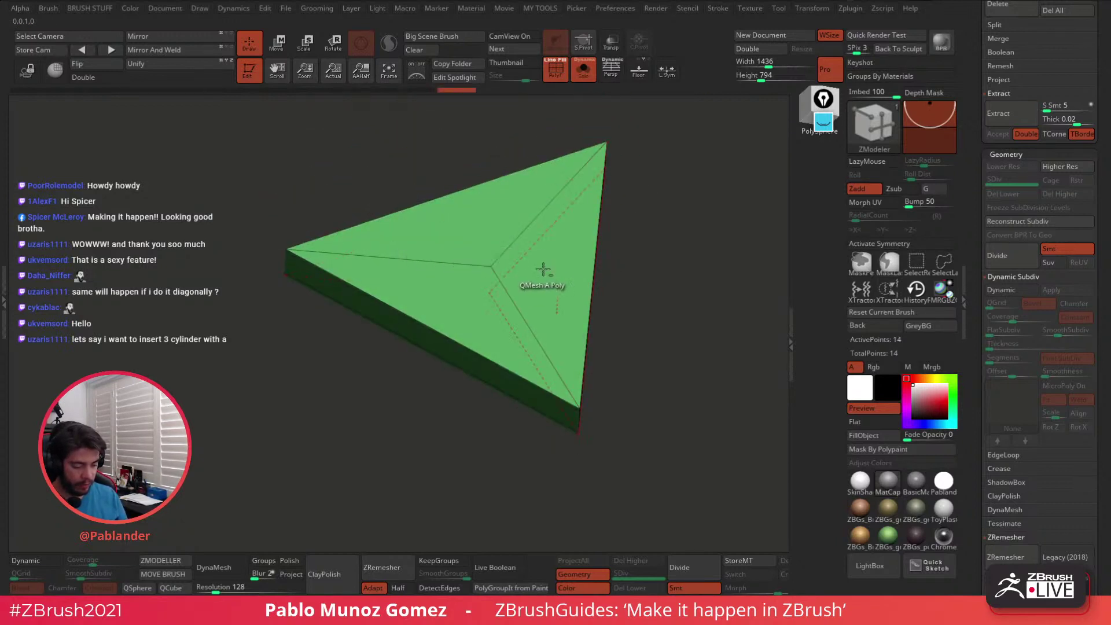
left_click(512, 238)
key("ctrl+z")
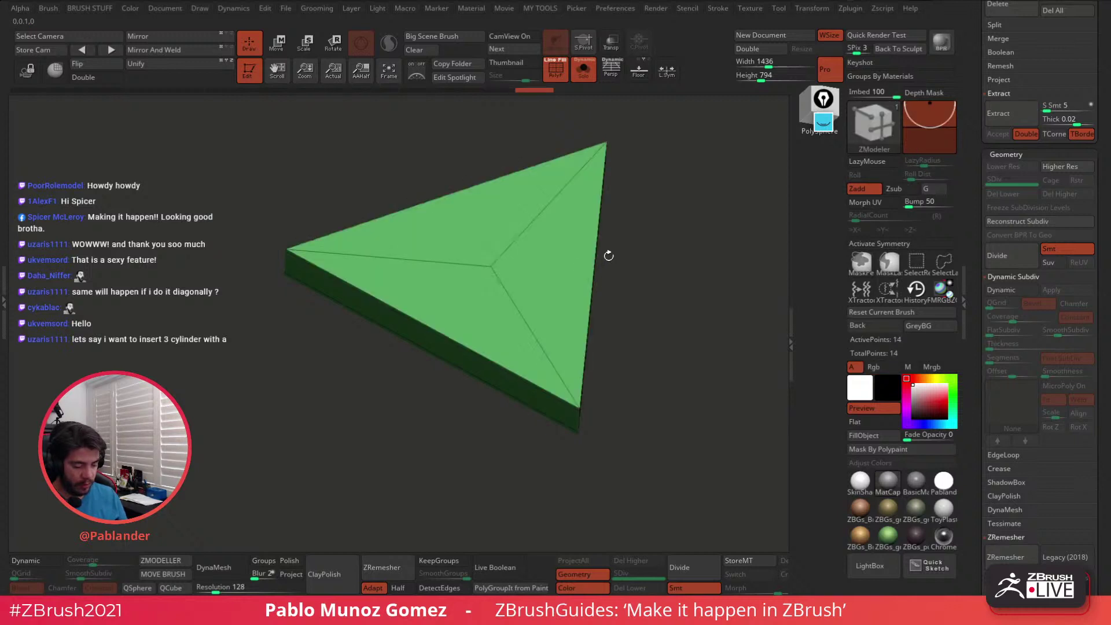
left_click(536, 245)
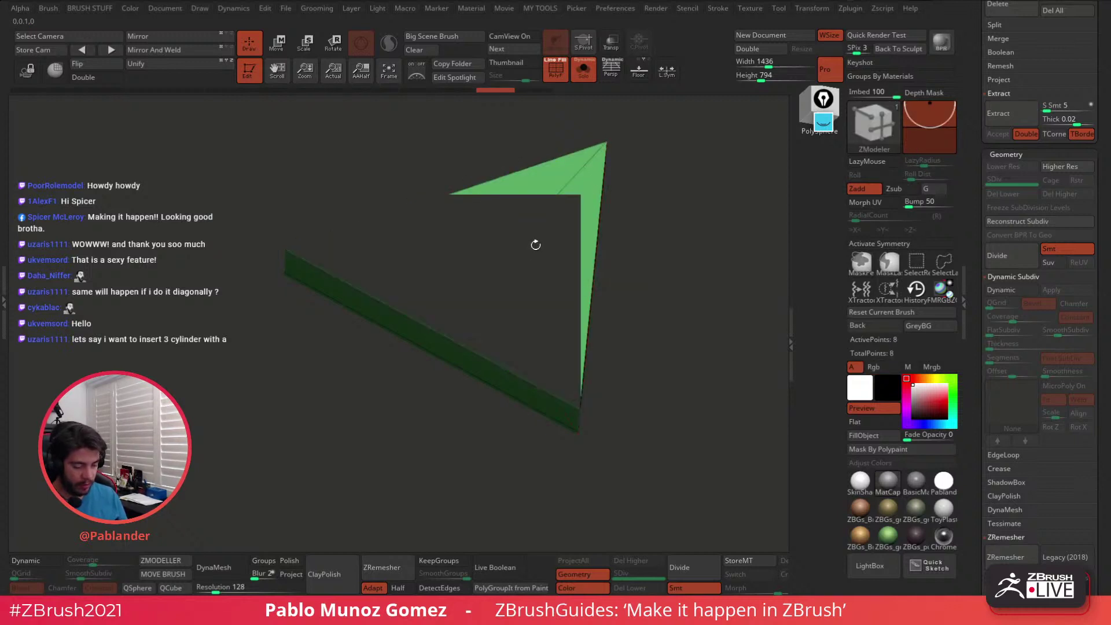
key("ctrl+z")
mouse_move(634, 239)
left_mouse_down()
mouse_move(619, 216)
mouse_move(601, 214)
left_mouse_up()
key("ctrl+z")
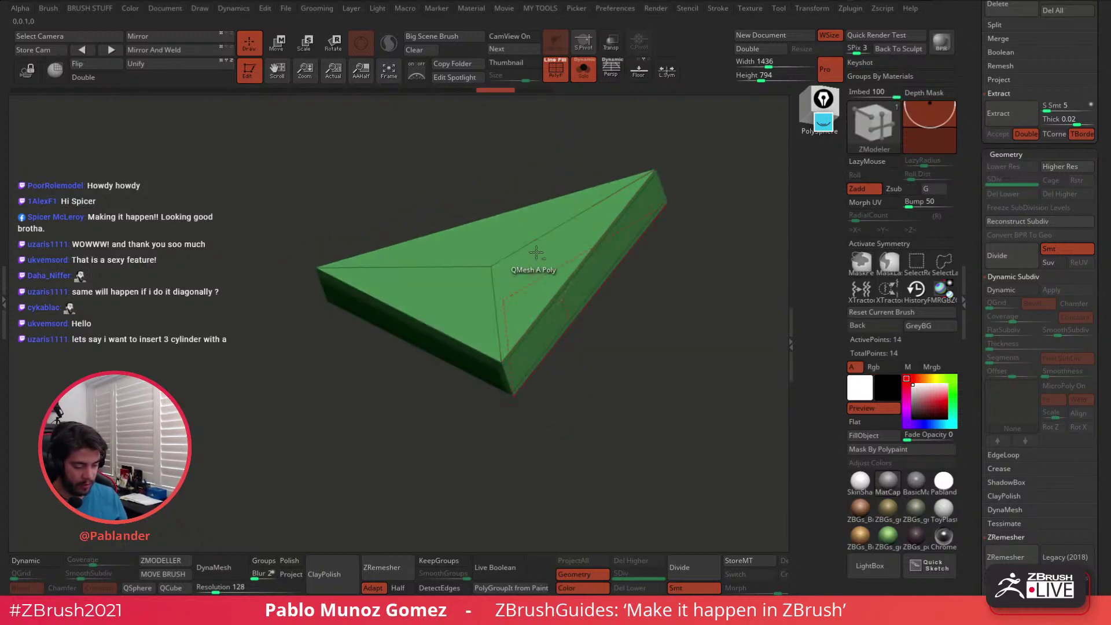
Mark the three triangular faces on both the plate's top and underside as a temporary ZModeler polygroup
left_click(557, 248, "alt")
left_click(502, 232, "alt")
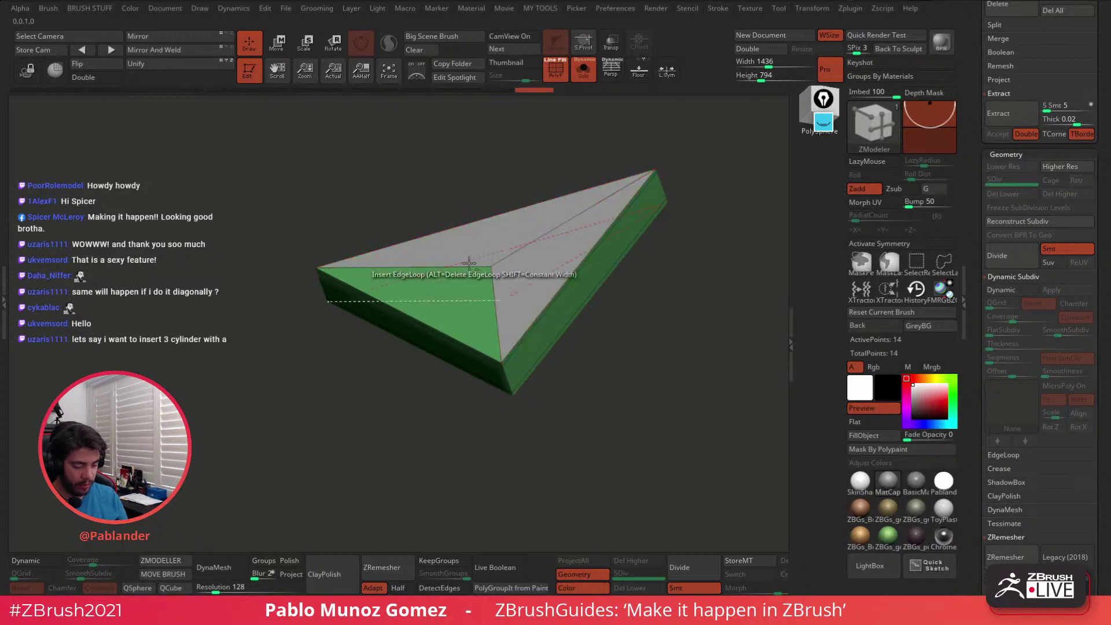
left_click(436, 291, "alt")
left_click_drag(602, 375, 598, 191)
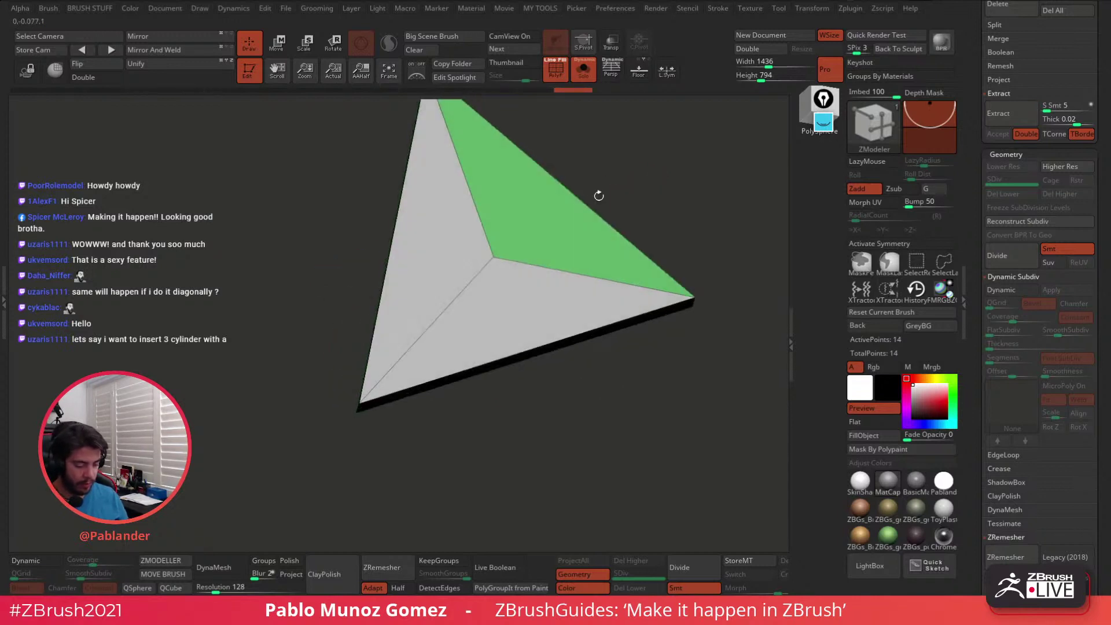
left_click(538, 217, "alt")
Inset the marked cap faces with ZModeler's Inset using the Legacy option, and turn on Dynamic Subdiv for the plate
key("space")
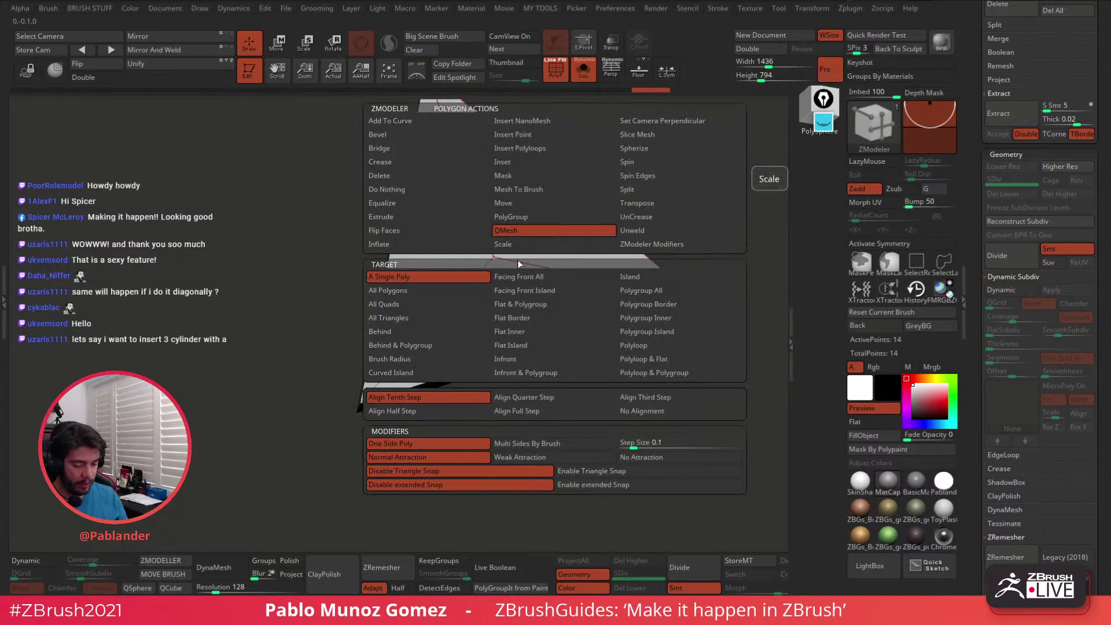
left_click(519, 162)
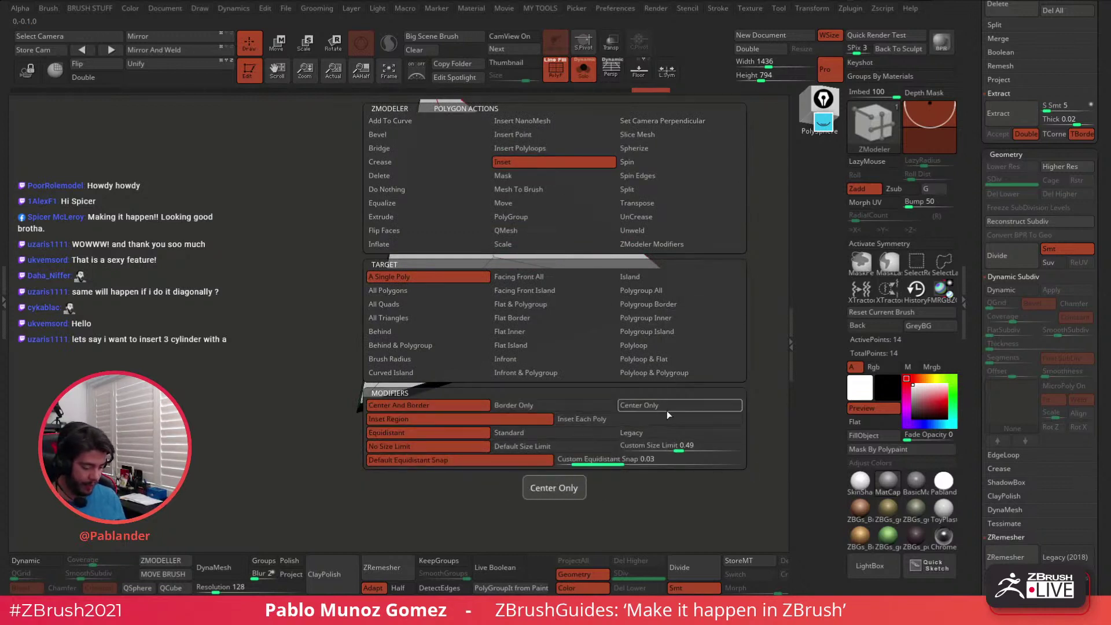
left_click(634, 433)
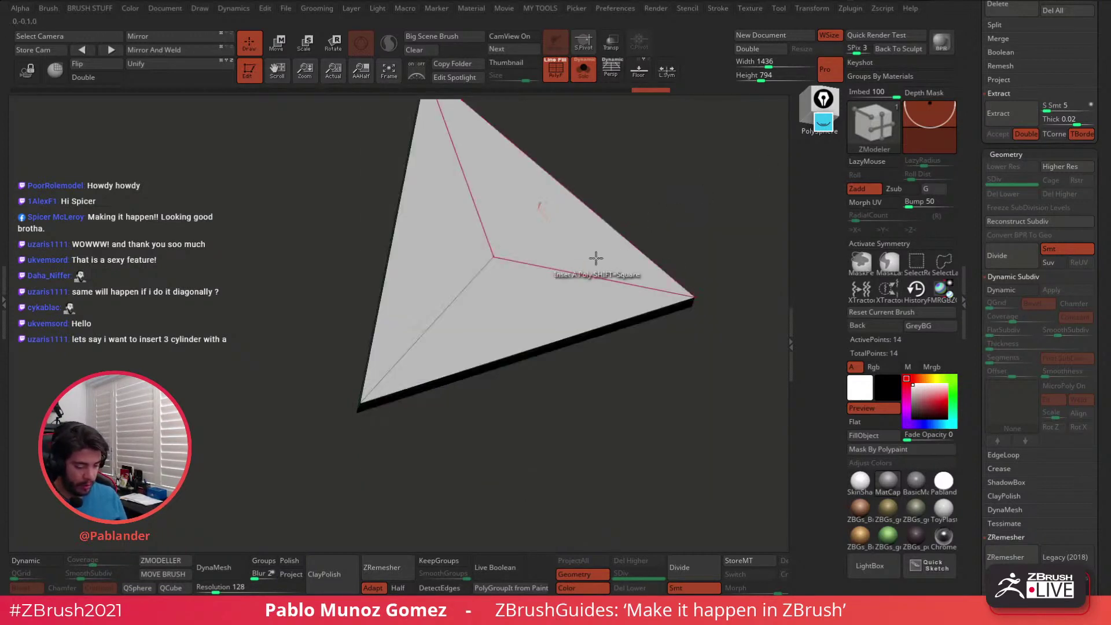
left_click_drag(582, 262, 580, 264)
key("d")
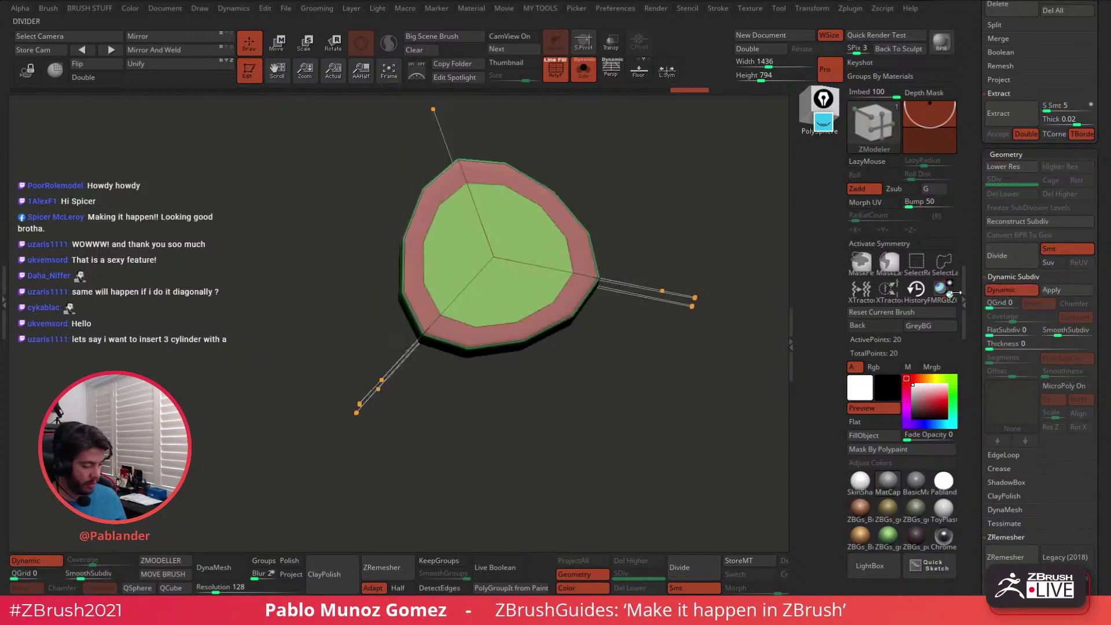
Turn off Dynamic Subdiv and inset the plate's inner cap faces again with ZModeler's Inset targeting Polygroup All
left_click_drag(653, 394, 563, 281)
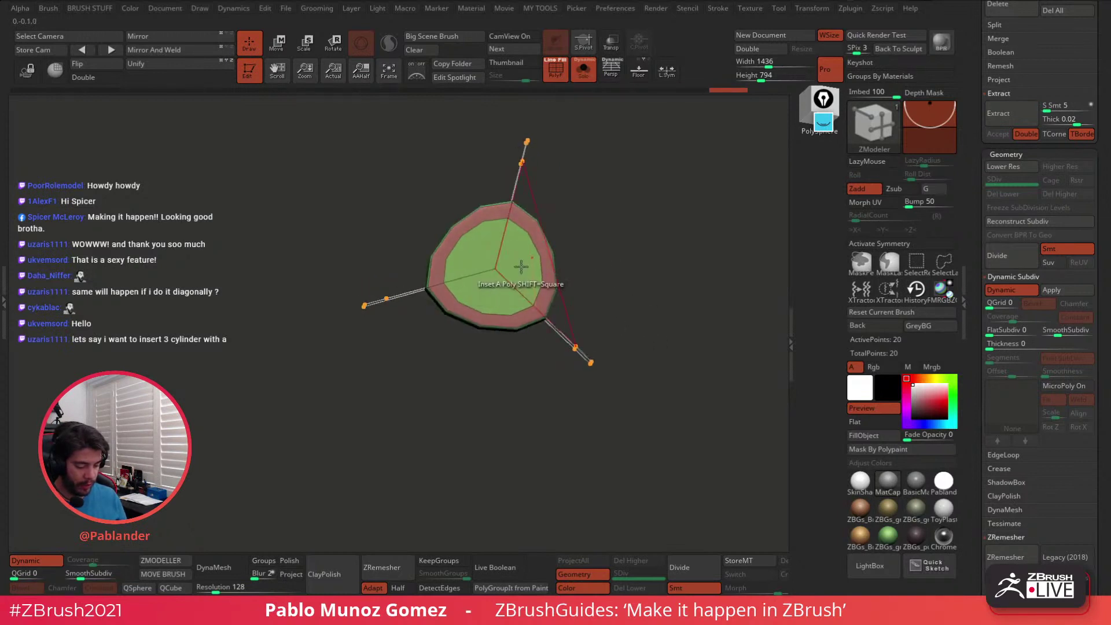
key("shift+d")
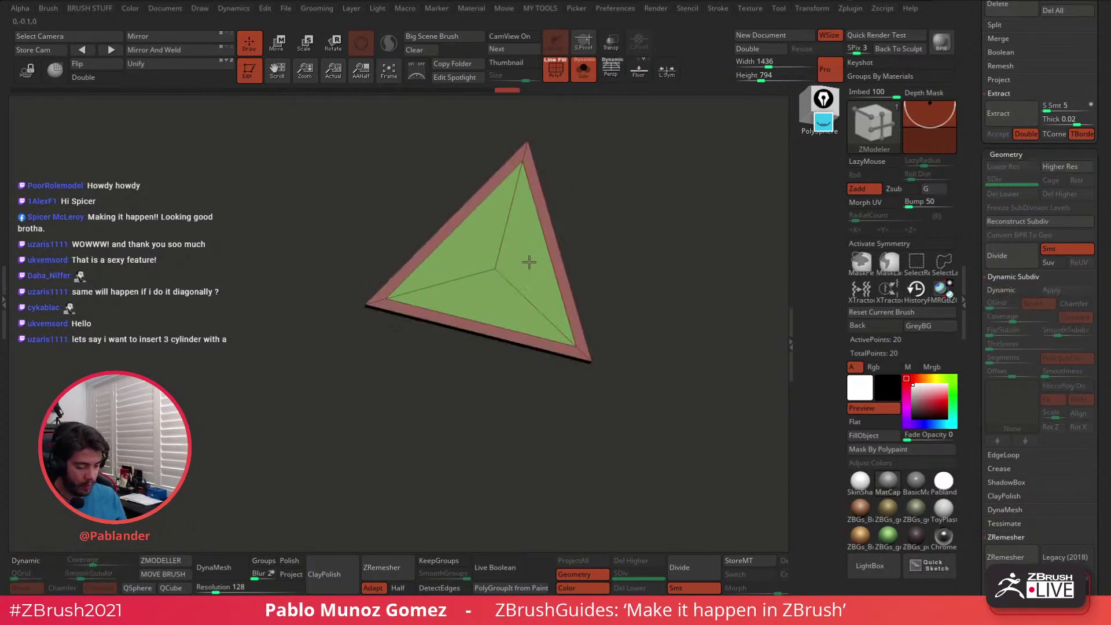
key("space")
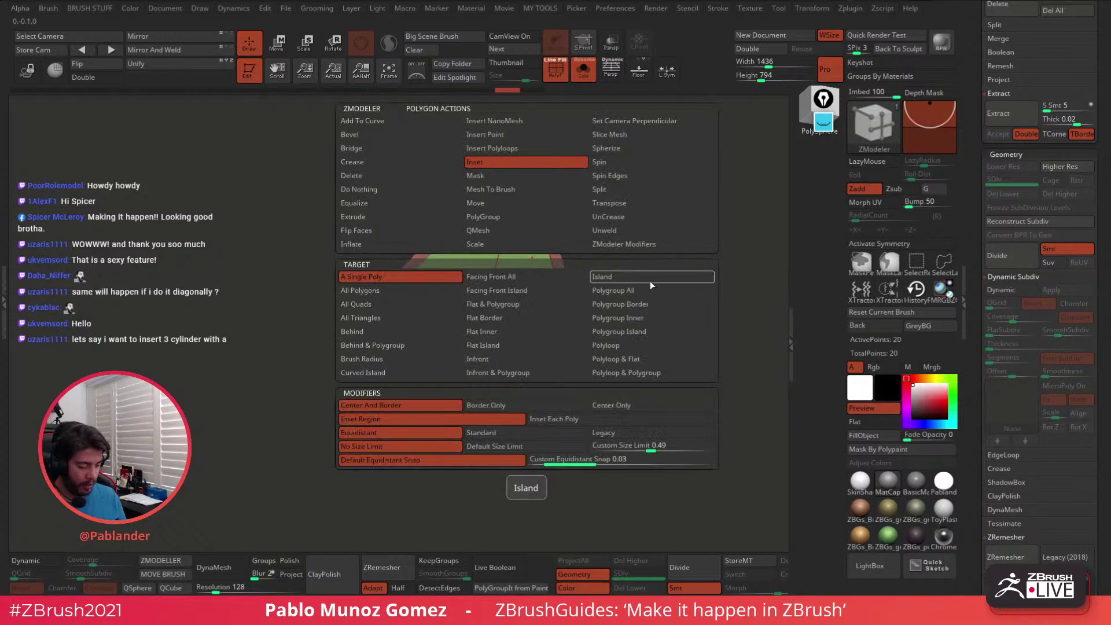
left_click(647, 290)
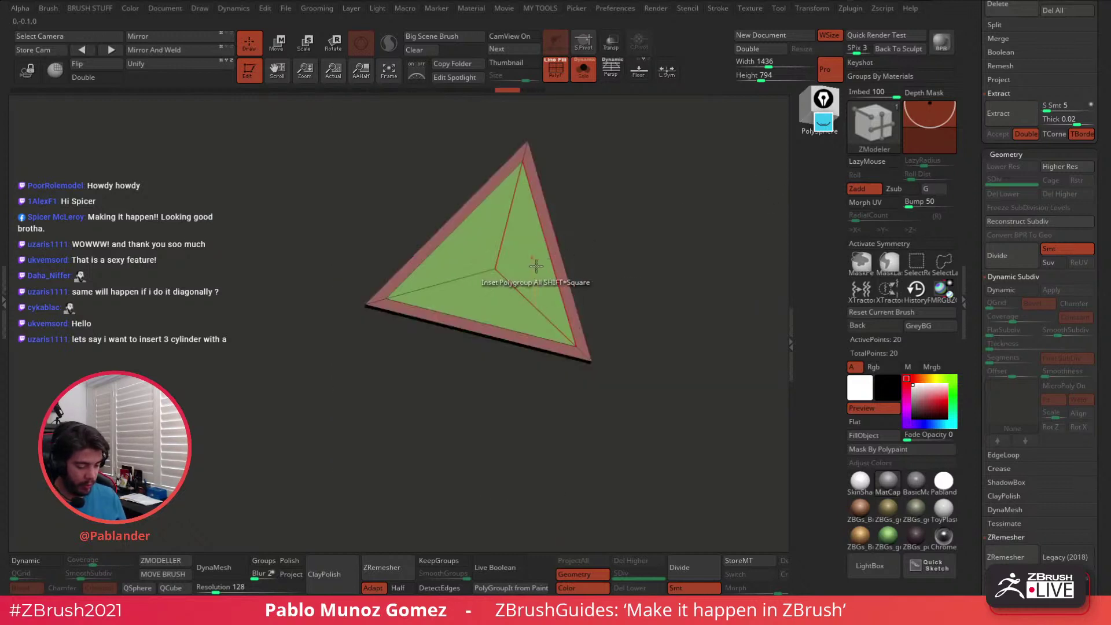
left_click_drag(533, 266, 528, 271)
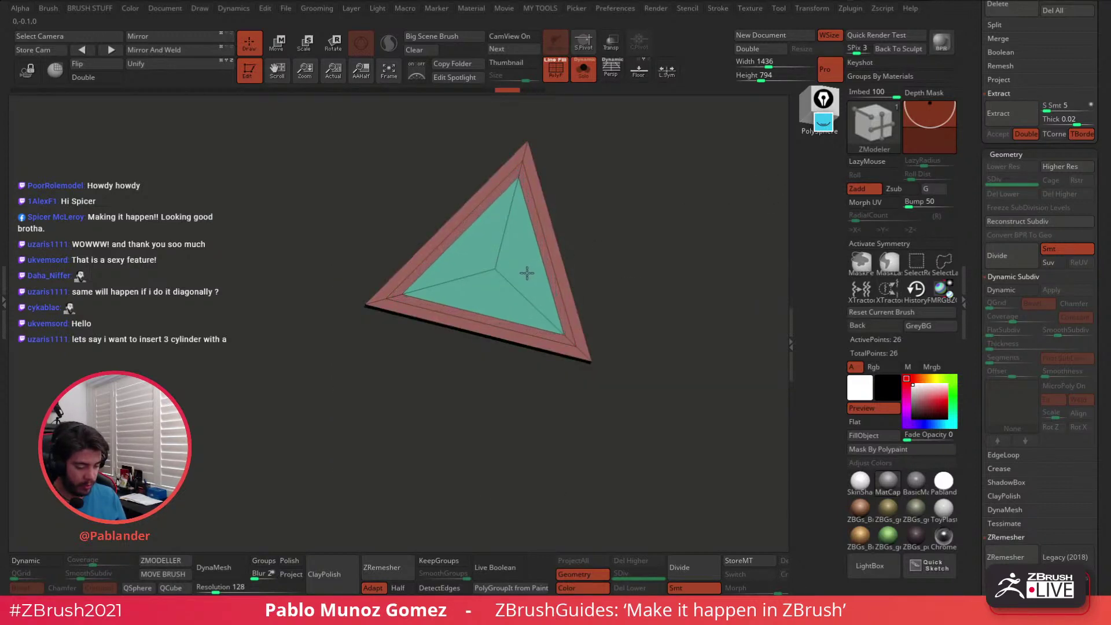
Try inserting ZModeler edge loops across the plate, at the middle of a side and near a corner, undoing each attempt
left_click_drag(613, 249, 652, 293)
left_click(498, 299)
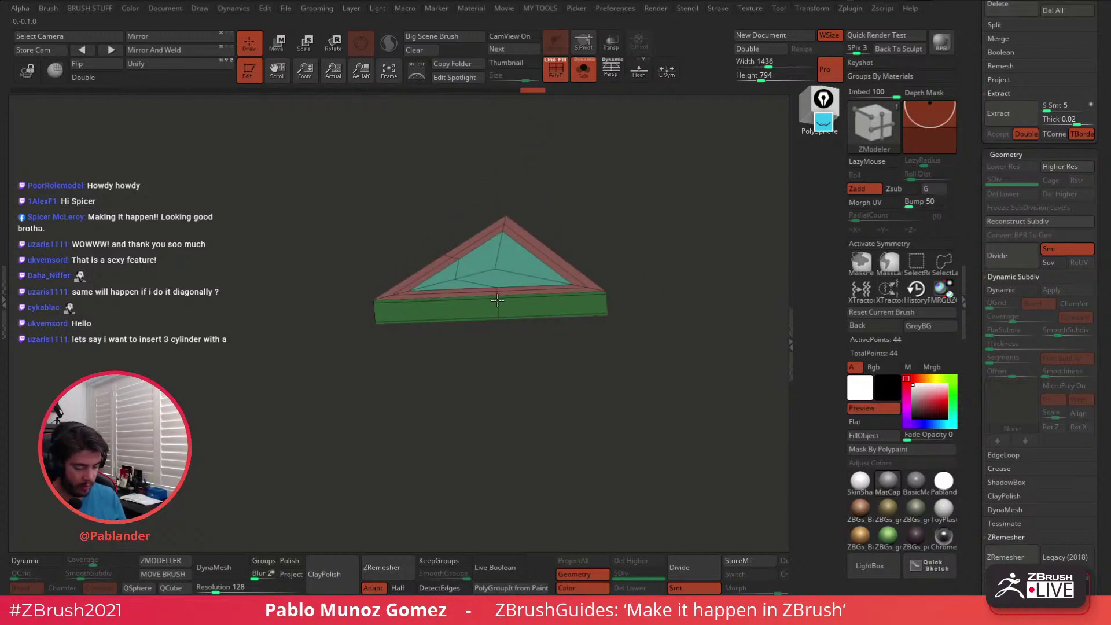
left_click_drag(555, 339, 565, 411)
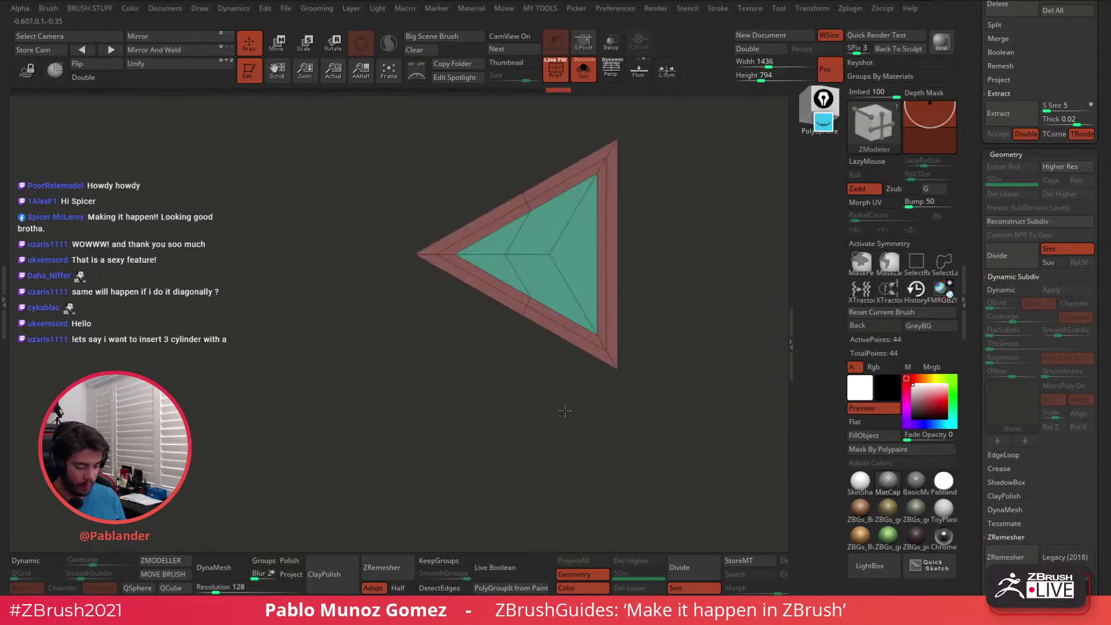
key("ctrl+z")
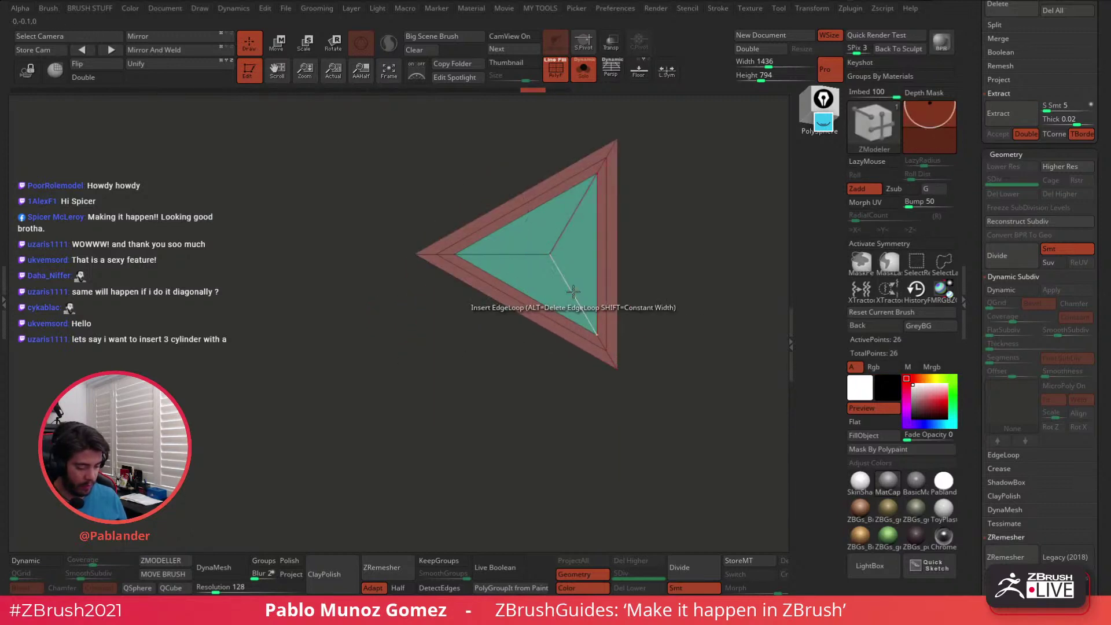
left_click(578, 301)
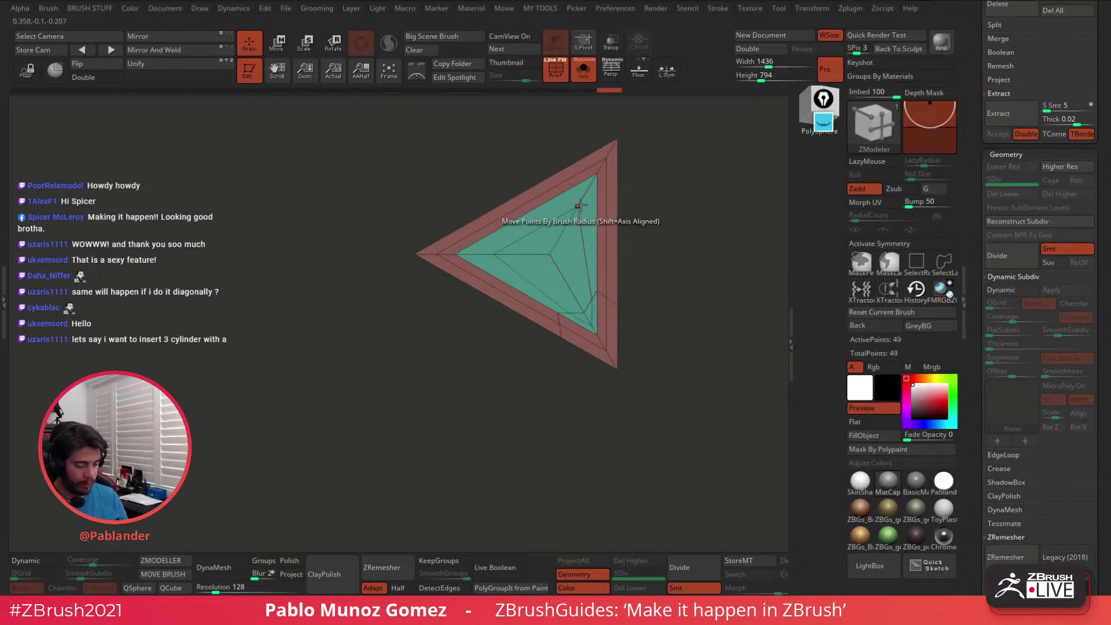
left_click(597, 251)
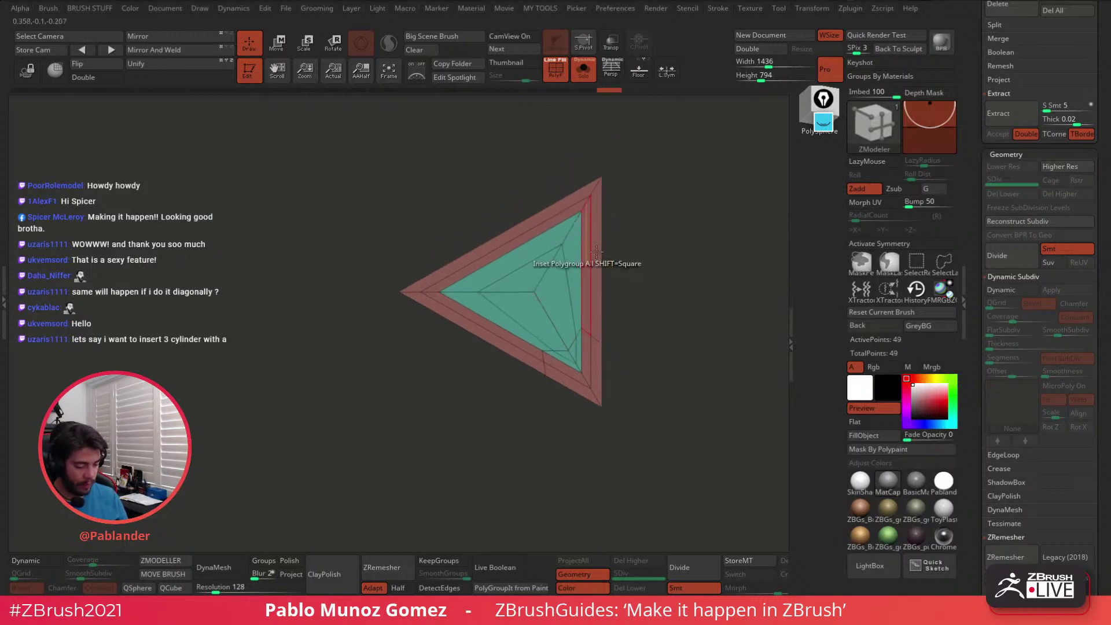
left_click(1011, 293)
key("ctrl+z")
Preview the inset plate with Dynamic Subdiv, and switch the preview off again
mouse_move(681, 399)
left_mouse_down()
mouse_move(682, 288)
mouse_move(700, 293)
mouse_move(674, 322)
mouse_move(674, 302)
mouse_move(685, 378)
mouse_move(719, 303)
mouse_move(710, 264)
mouse_move(680, 237)
mouse_move(680, 390)
left_mouse_up()
key("d")
key("shift+d")
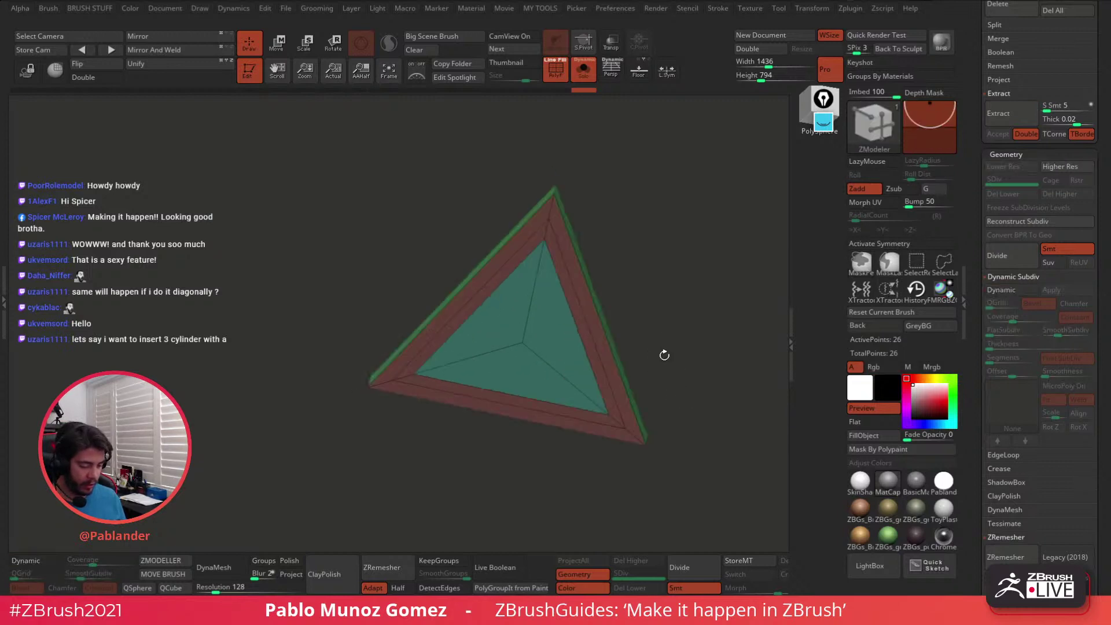
key("ctrl+z")
key("d")
key("shift+d")
Undo the plate's insets, polygroup marking and edge loops, back to the plain triangular plate
key("ctrl+z")
key("ctrl+z")
key("ctrl+z")
key("ctrl+z")
key("ctrl+z")
key("ctrl+z")
key("ctrl+z")
key("ctrl+z")
key("ctrl+z")
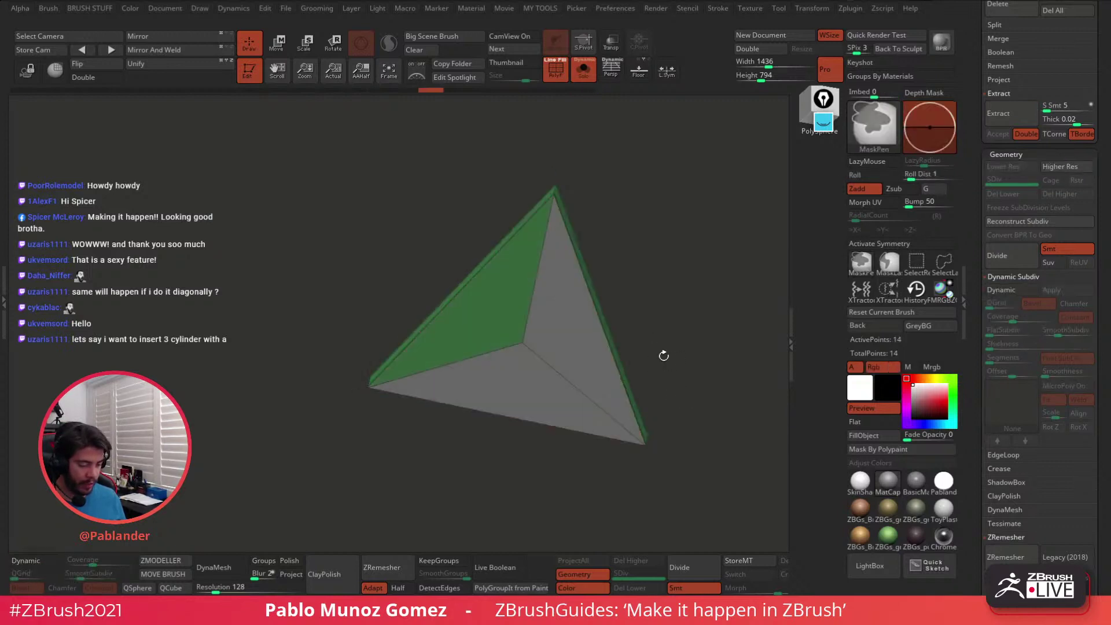
key("ctrl+z")
key("ctrl+z")
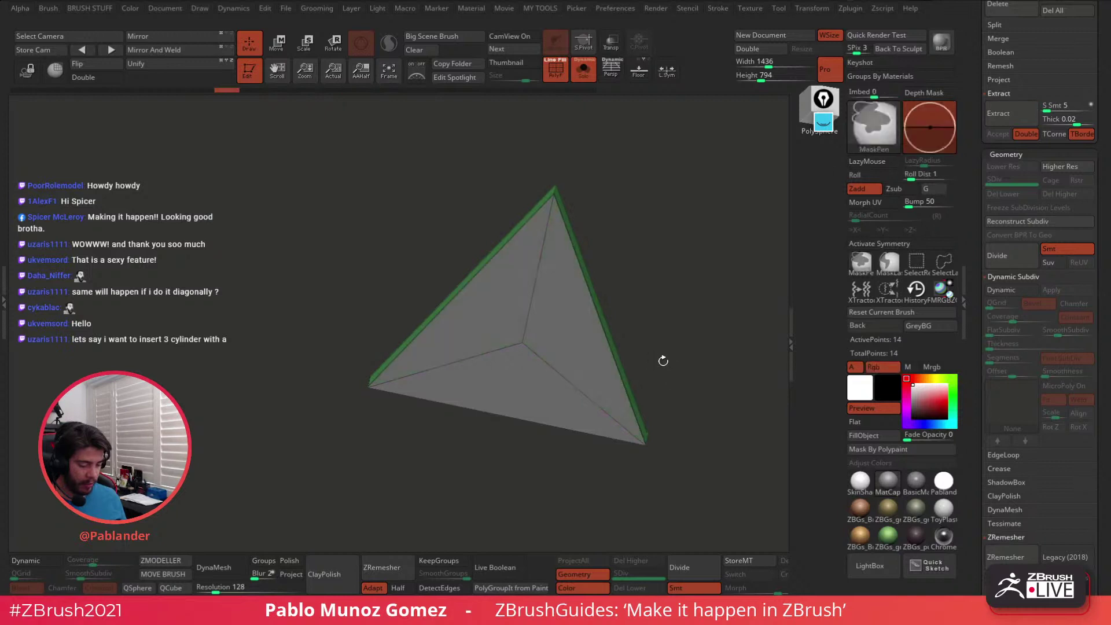
left_click_drag(663, 360, 658, 283)
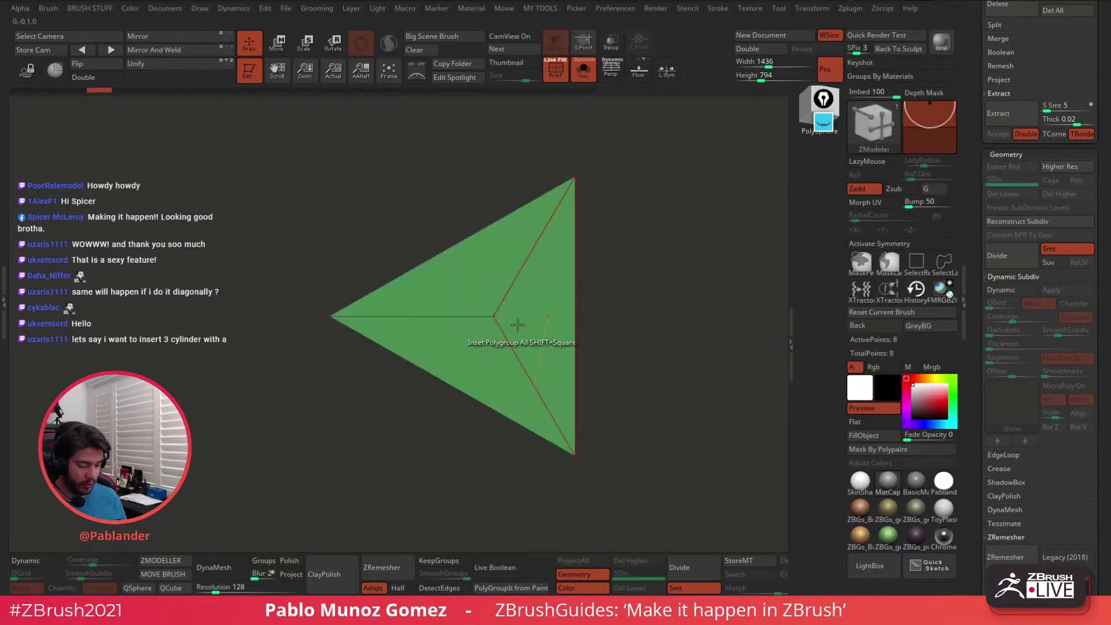
Try to remove the centre point of the plate's cap with ZModeler's point action Delete, and undo it
key("space")
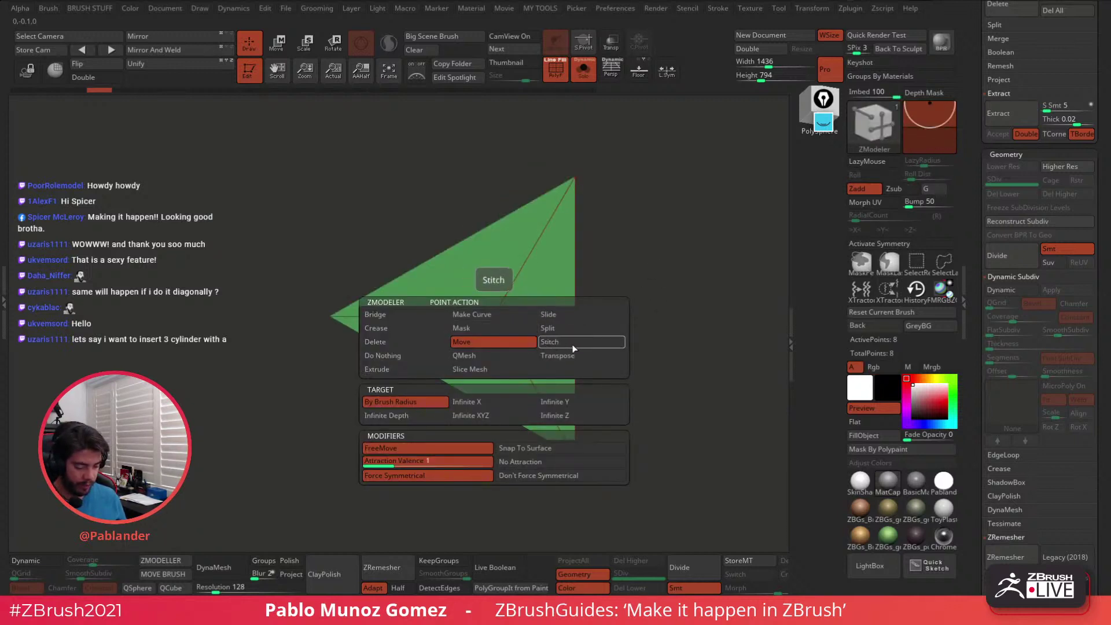
left_click(417, 343)
left_click(494, 316)
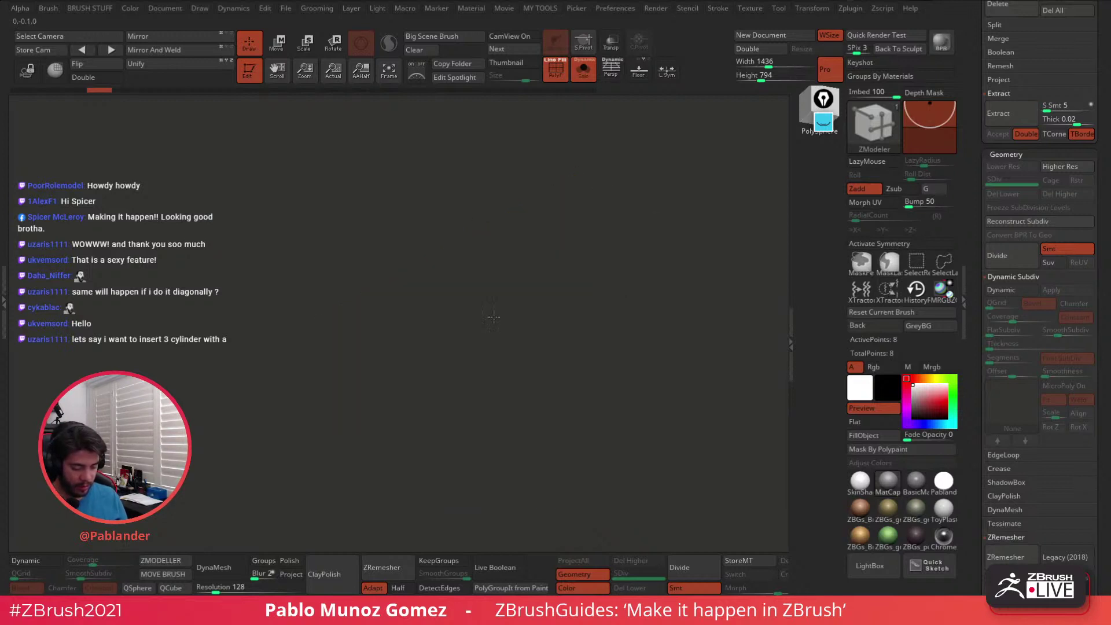
key("ctrl+z")
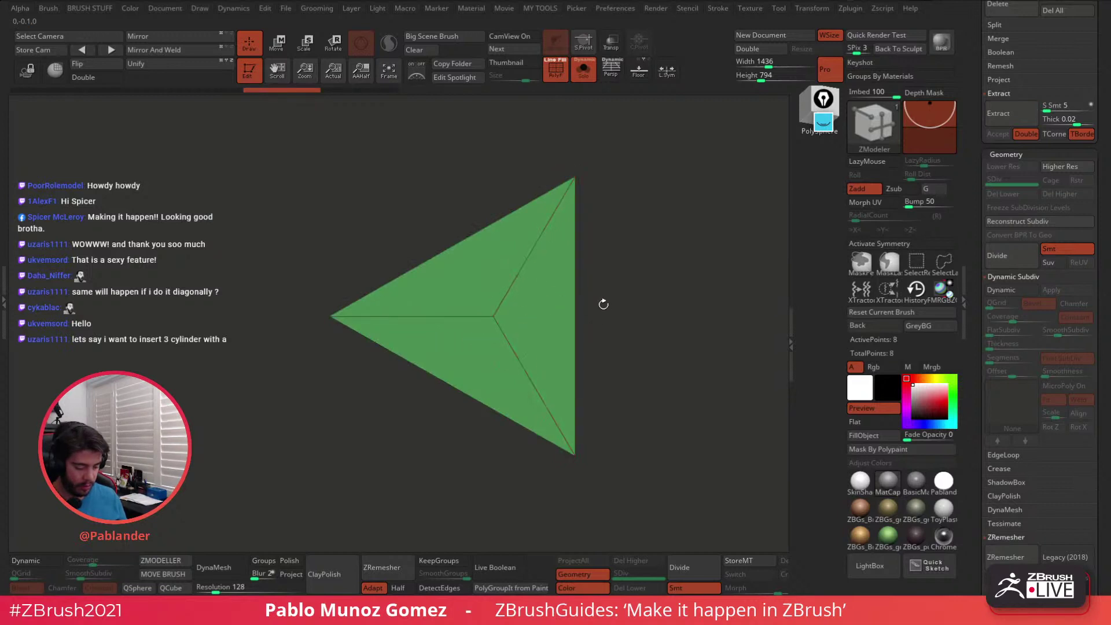
mouse_move(604, 303)
left_mouse_down()
mouse_move(603, 335)
mouse_move(642, 359)
mouse_move(667, 409)
mouse_move(640, 409)
mouse_move(622, 459)
mouse_move(592, 449)
mouse_move(602, 450)
mouse_move(630, 365)
left_mouse_up()
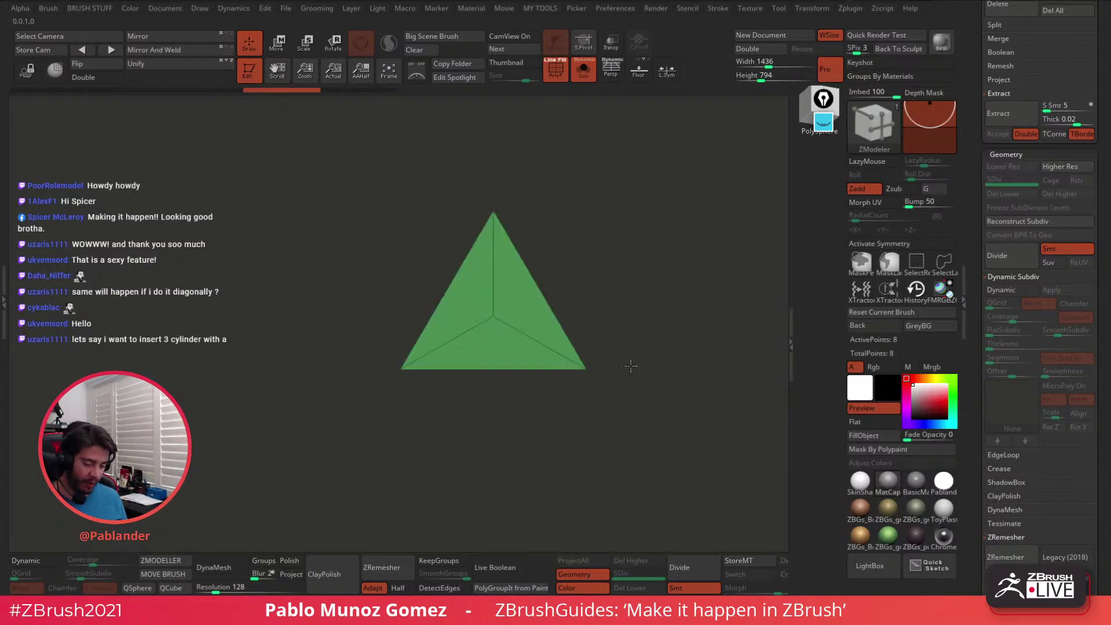
left_click_drag(615, 430, 608, 420)
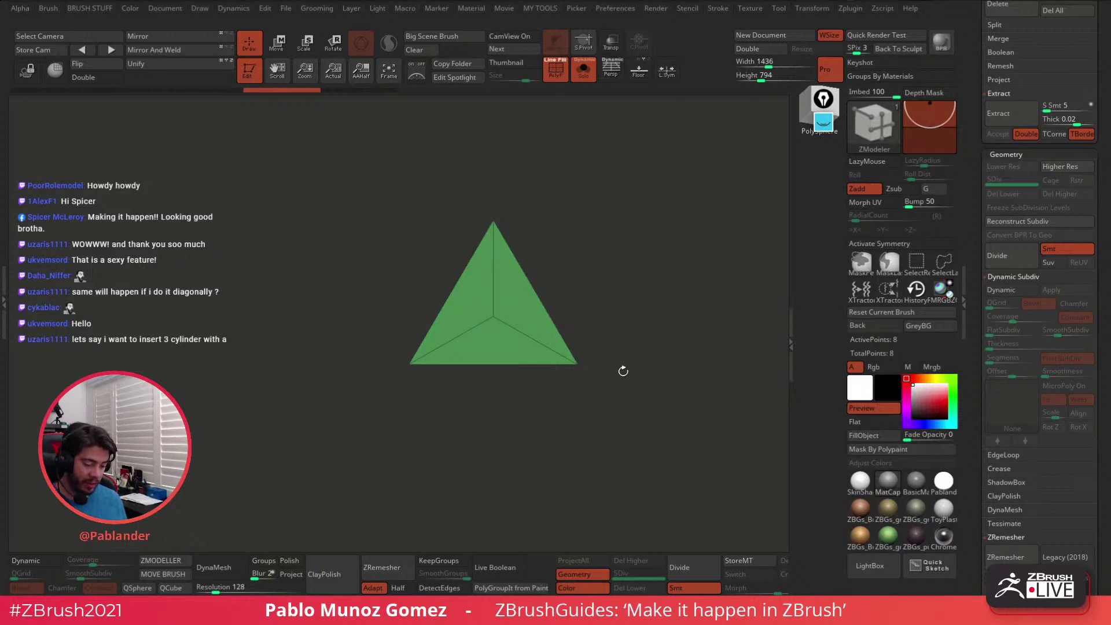
left_click_drag(630, 380, 656, 394)
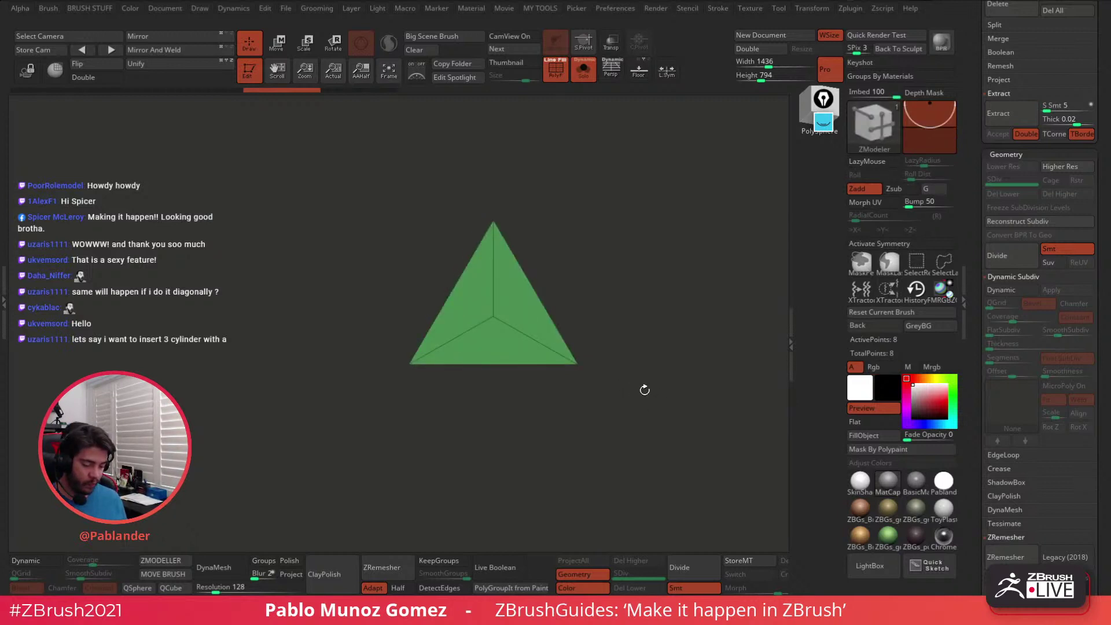
left_click_drag(644, 390, 631, 399, "alt")
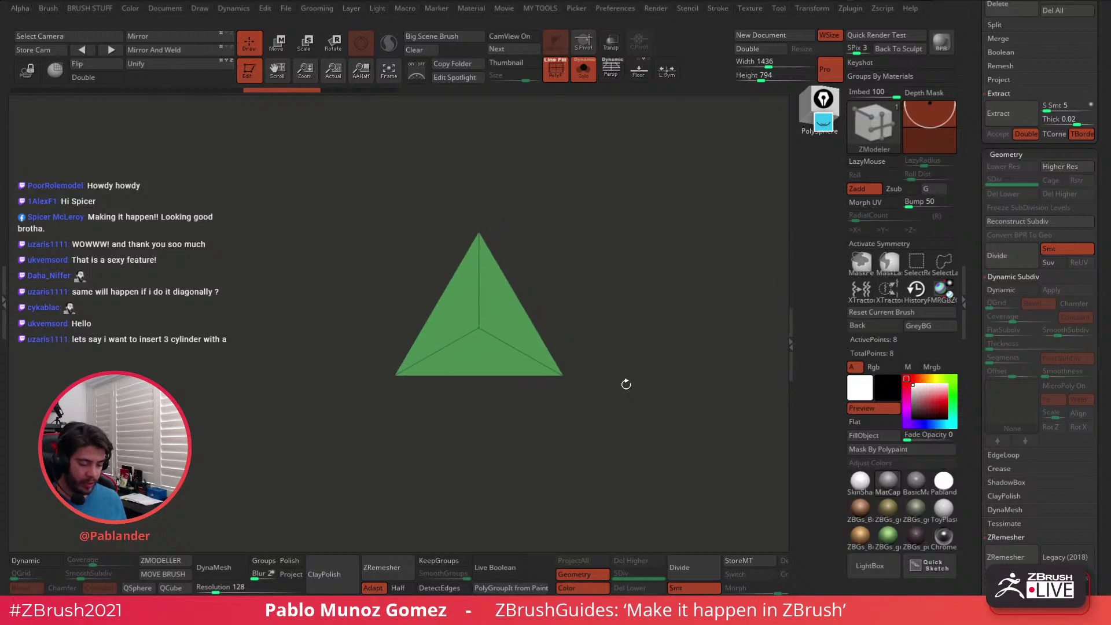
left_click_drag(626, 387, 649, 368, "alt")
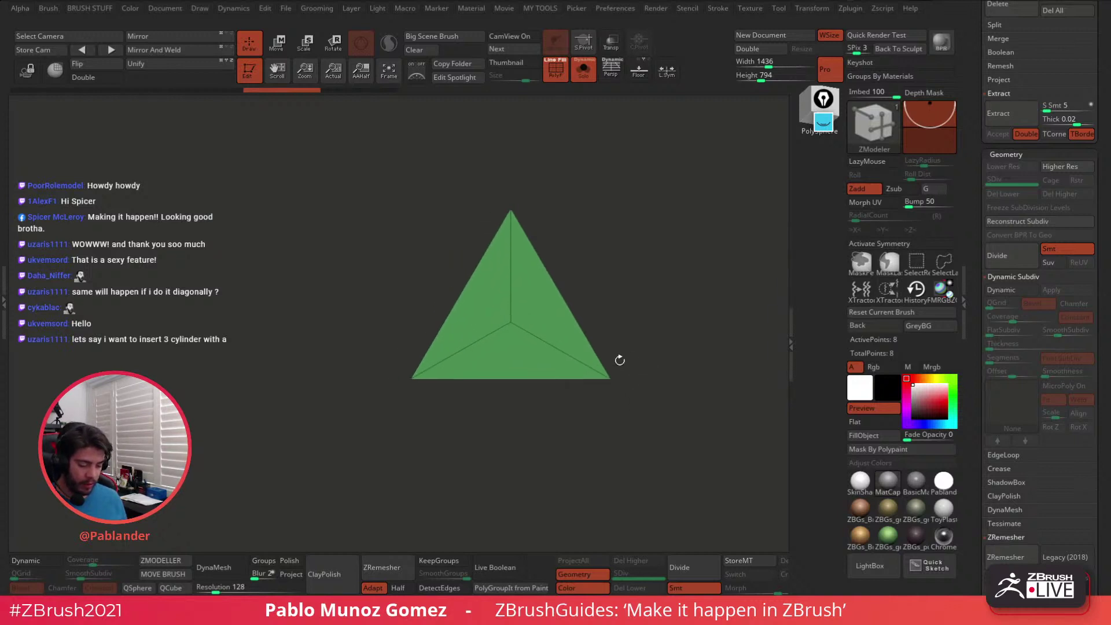
Inset each of the three triangular faces on one cap of the plate individually with ZModeler's Inset
left_click(536, 309, "alt")
key("space")
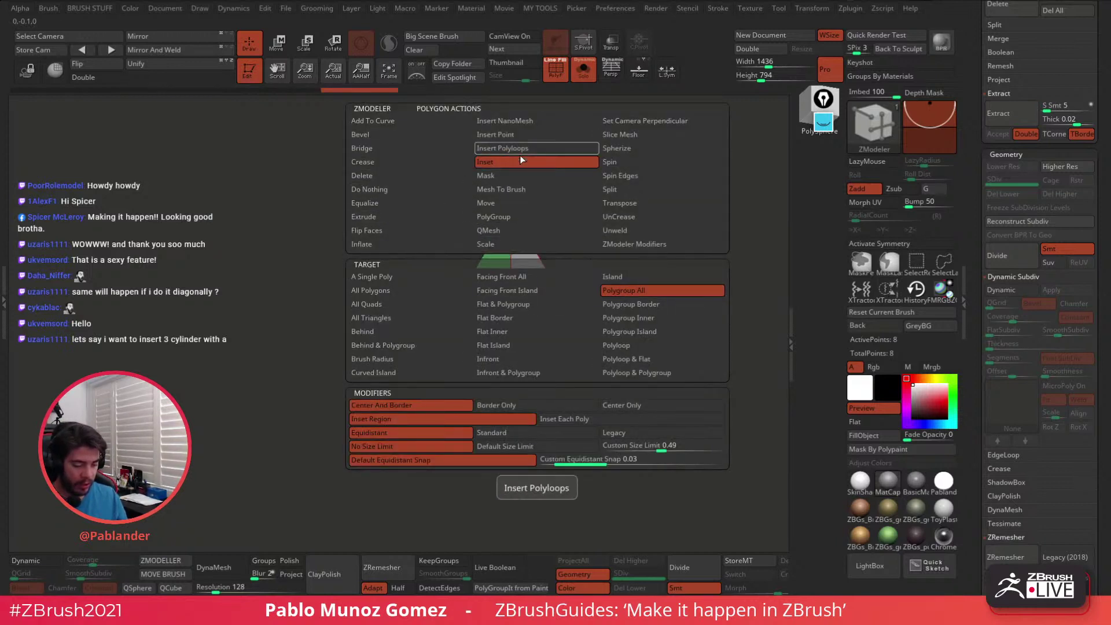
left_click_drag(545, 305, 544, 311)
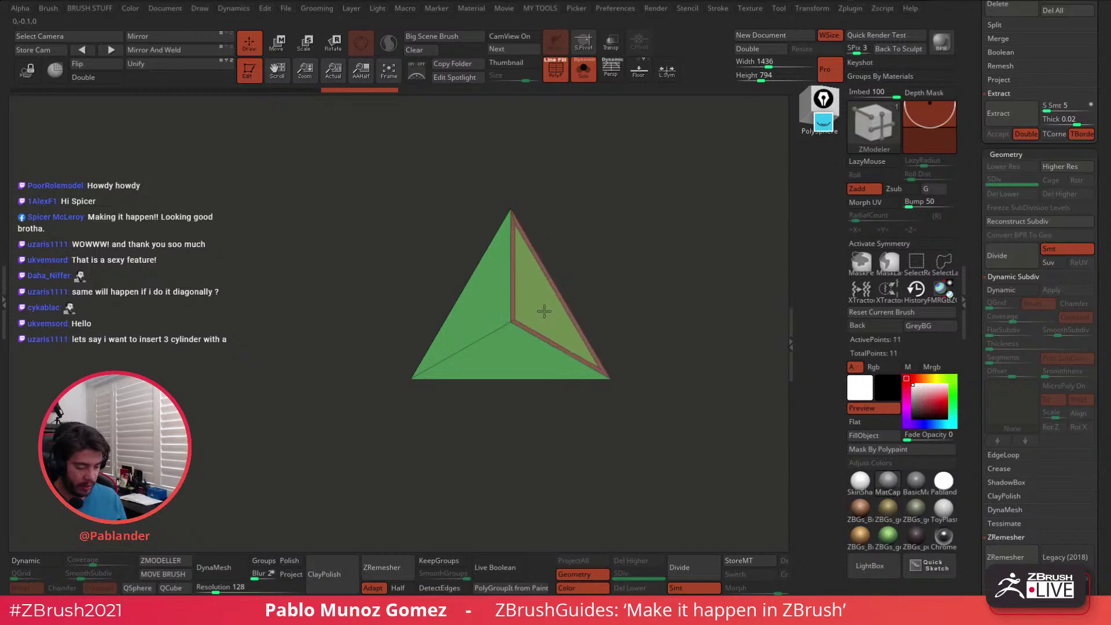
left_click(522, 352)
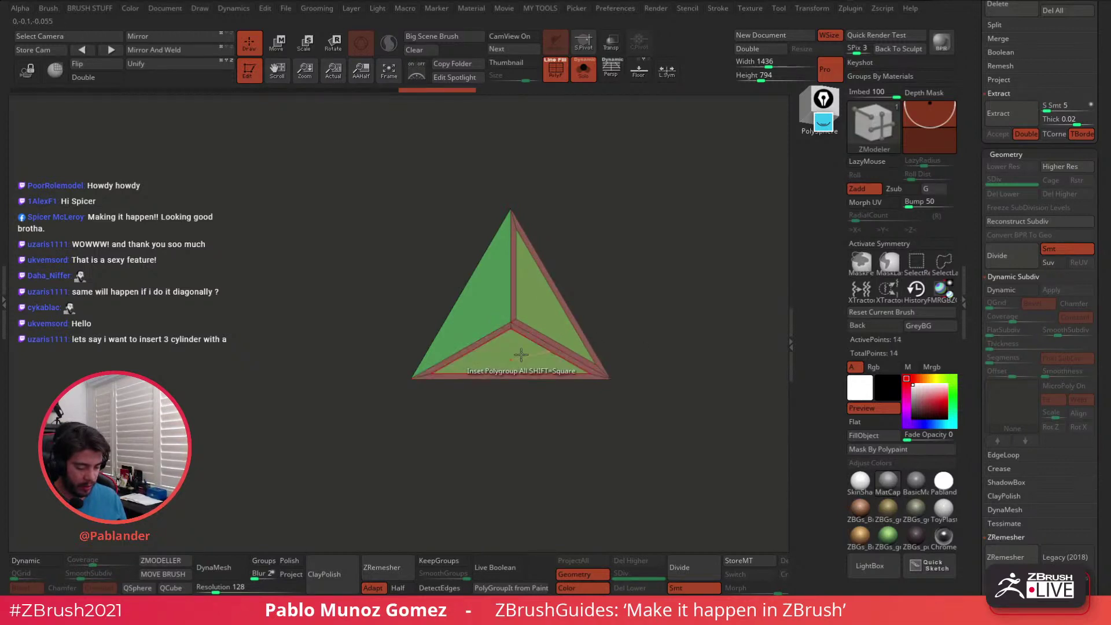
left_click(490, 298)
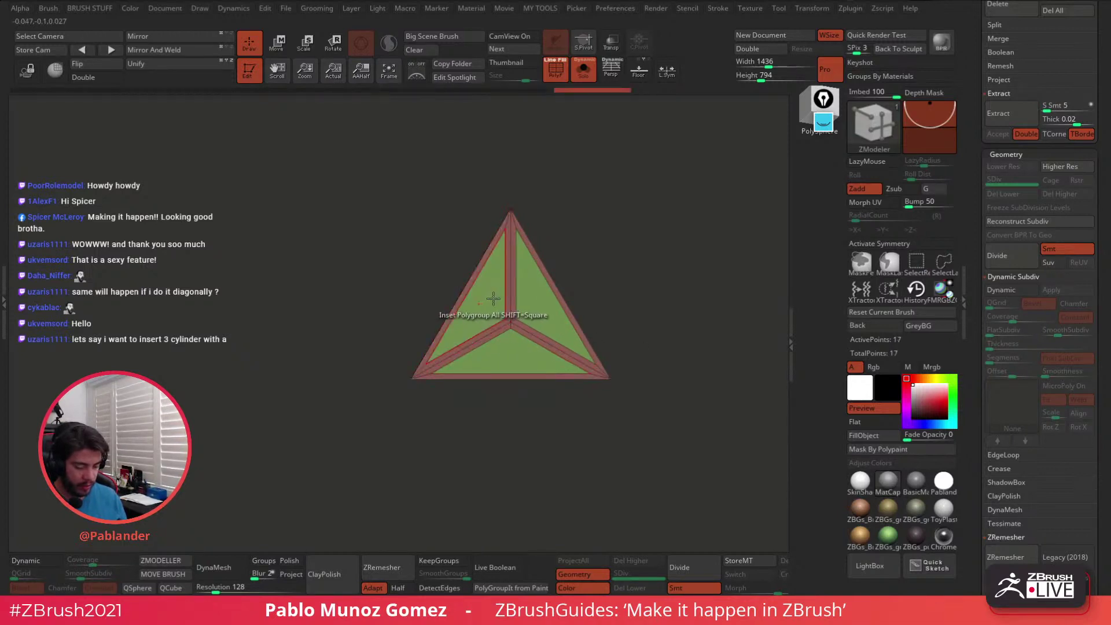
Check the individually inset cap from different angles with Dynamic Subdiv, and turn the preview off
left_click(1001, 290)
left_click_drag(723, 333, 615, 350)
left_click(1006, 290)
Undo the stray edit on the plate's opposite cap and inset its three triangular faces individually
left_click_drag(659, 321, 481, 334)
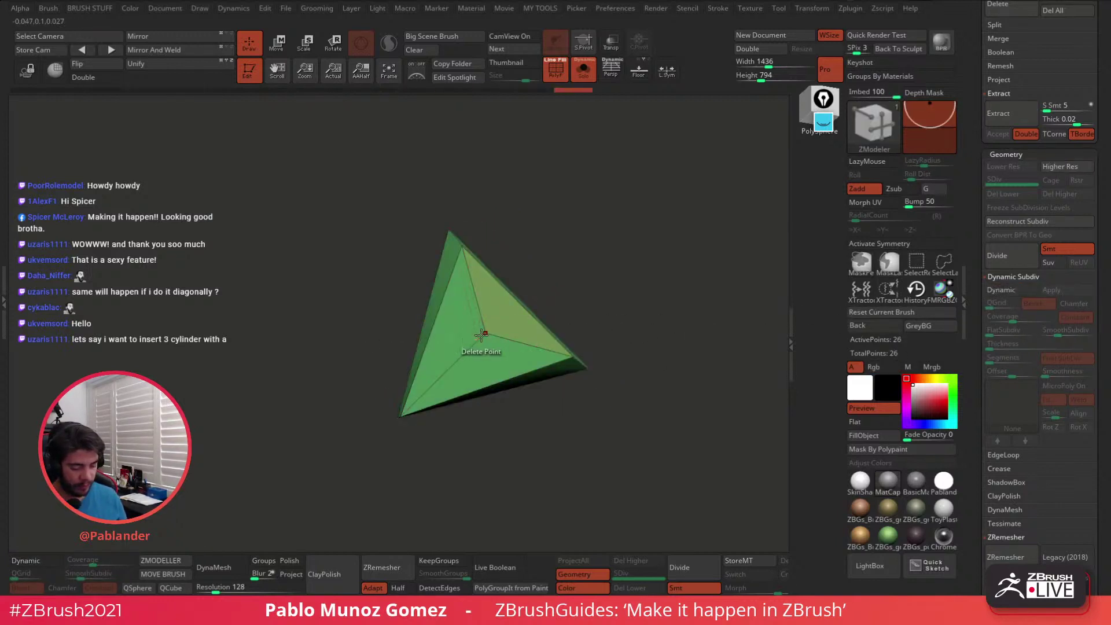
key("ctrl+z")
left_click(452, 322)
left_click(496, 365)
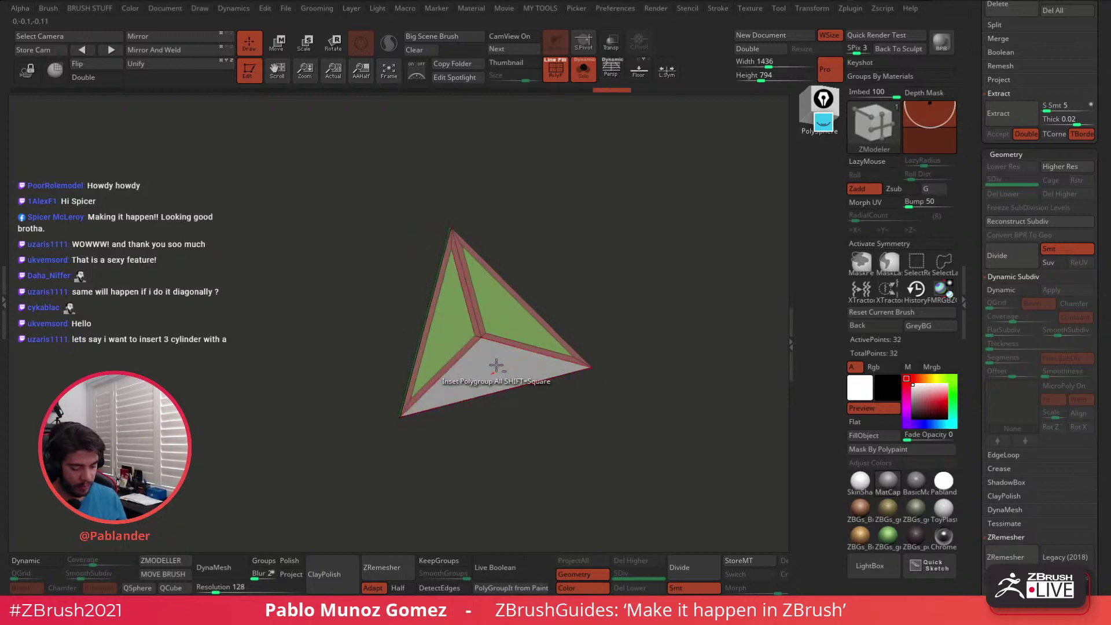
Insert two ZModeler edge loops around the plate's side walls, one close to each cap
left_click_drag(600, 279, 662, 276)
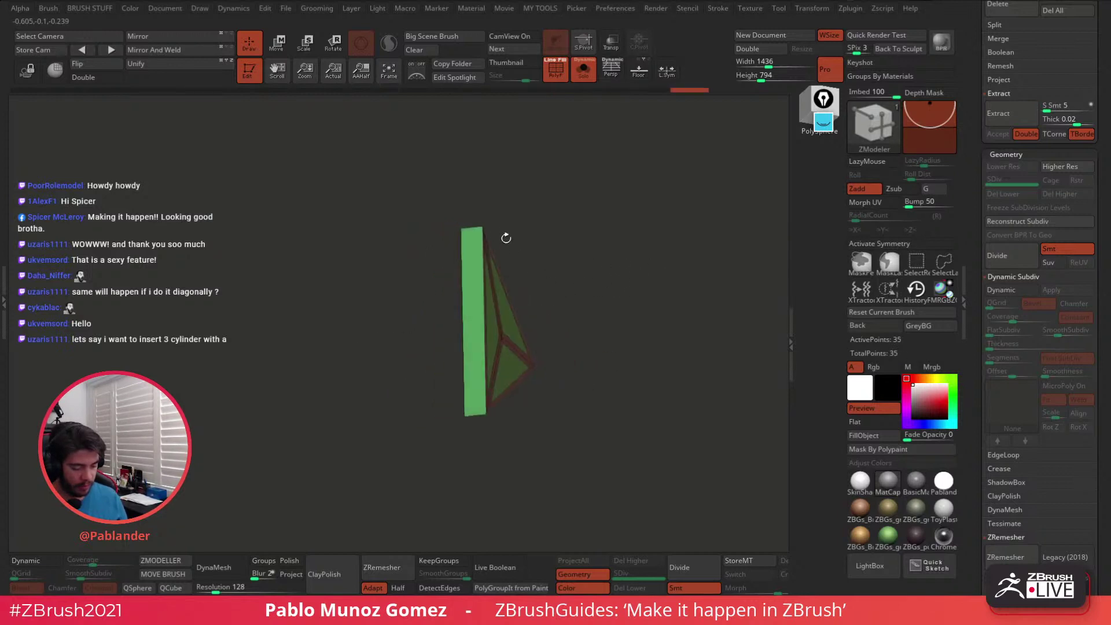
left_click(468, 230)
left_click_drag(464, 232, 498, 210)
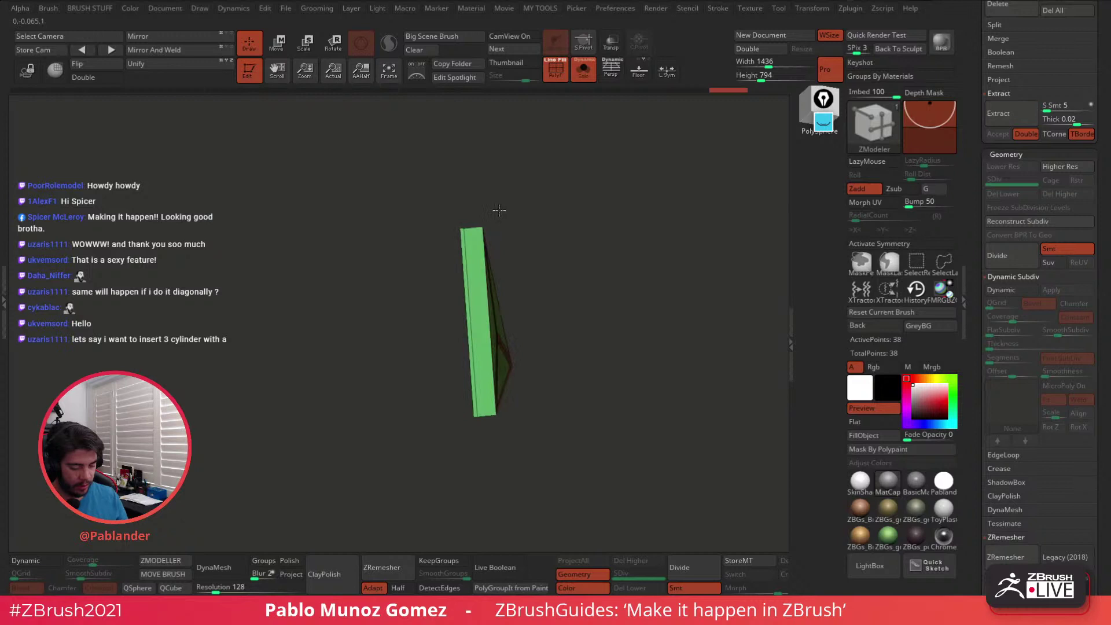
left_click(472, 230)
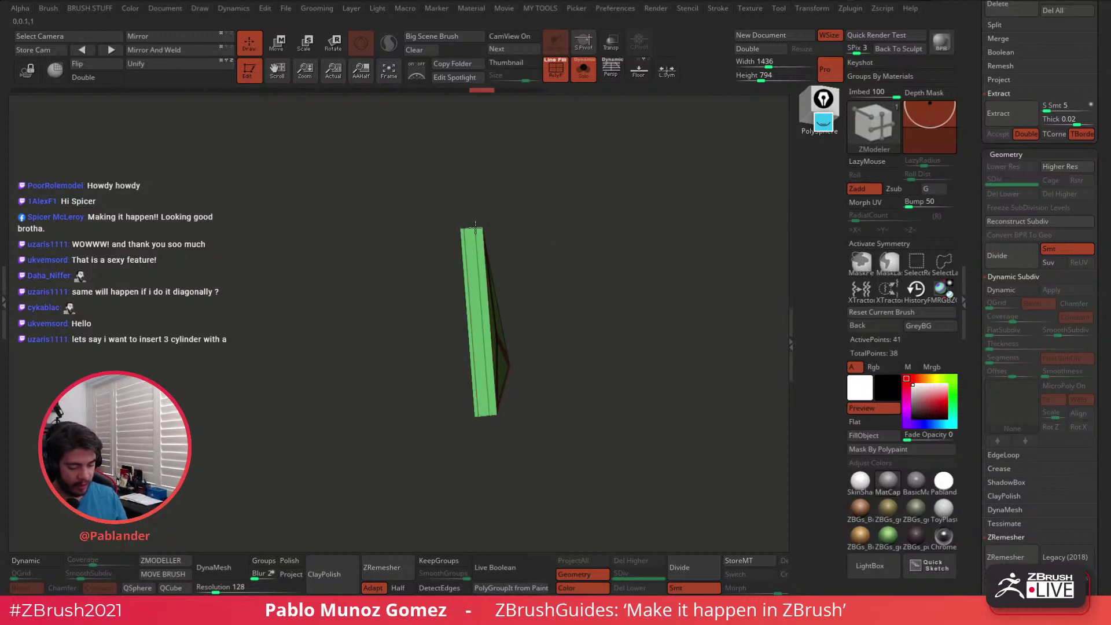
Inspect the plate's smoothed caps and sides with Dynamic Subdiv, and turn it off again
key("d")
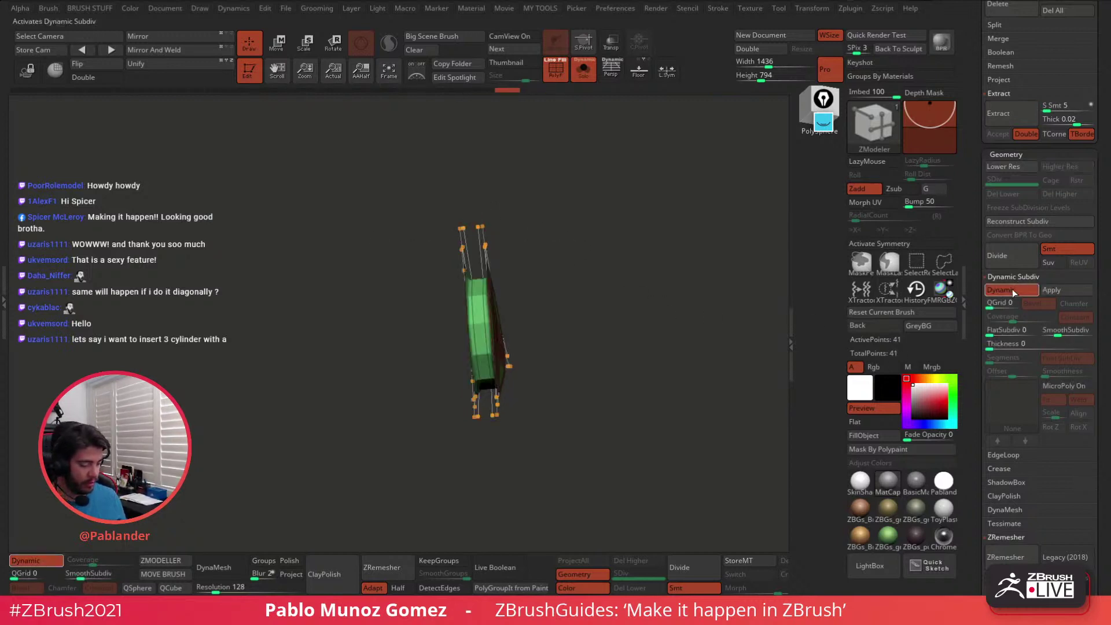
left_click_drag(632, 350, 734, 330)
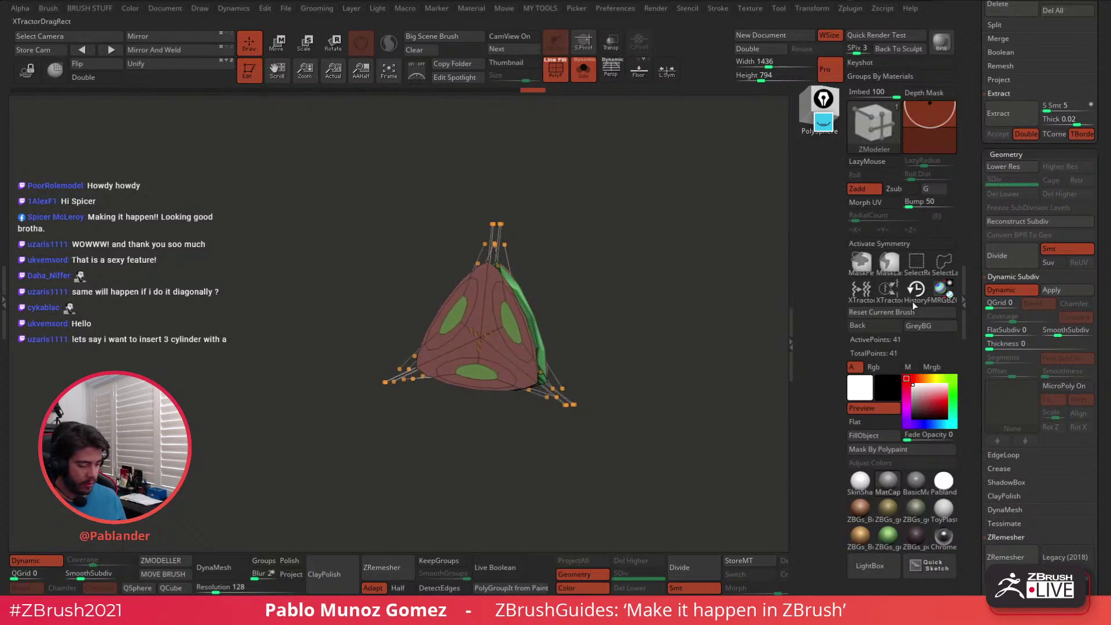
left_click(1012, 295)
Crease the plate's corner edges across its thickness with the ZModeler edge action Crease, targeting EdgeLoop Partial
left_click_drag(642, 312, 597, 290)
key("space")
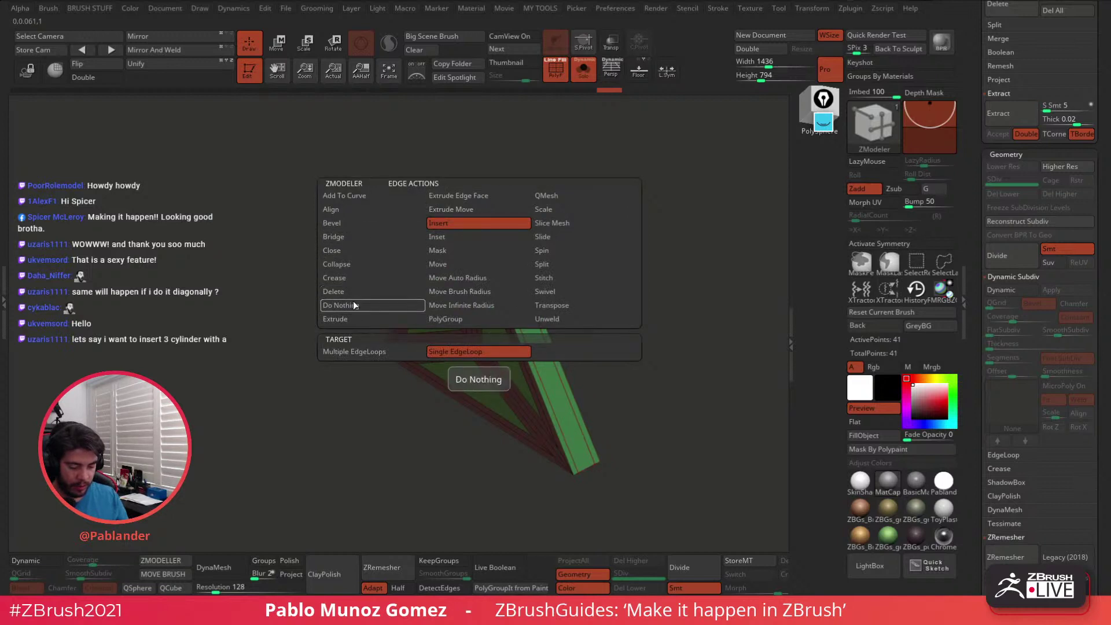
left_click(380, 282)
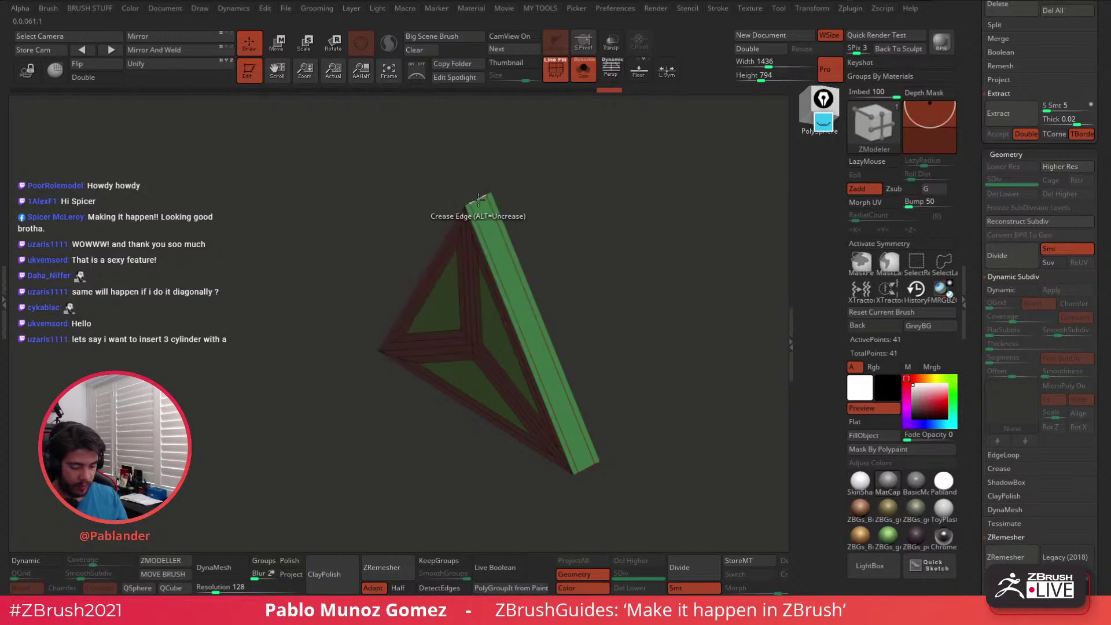
key("space")
key("space")
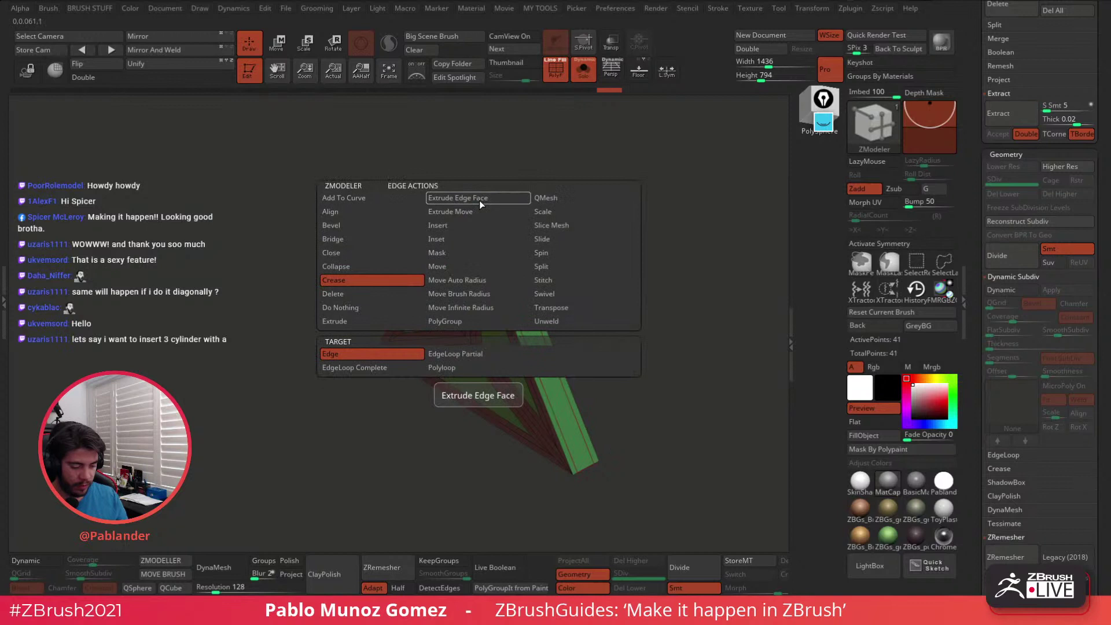
left_click(466, 355)
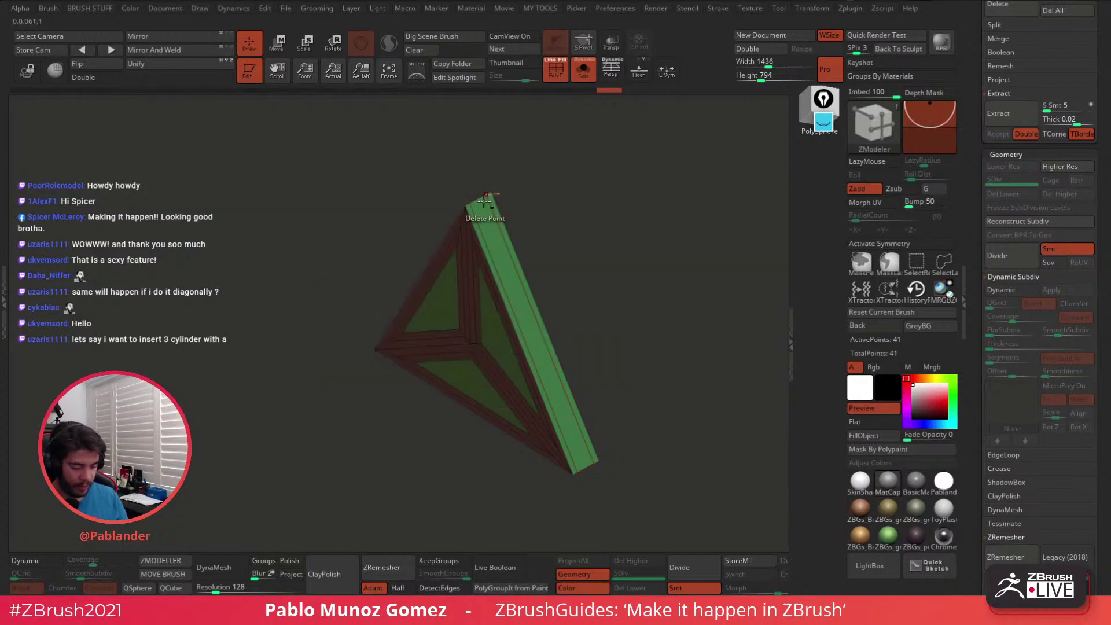
left_click_drag(485, 201, 562, 321)
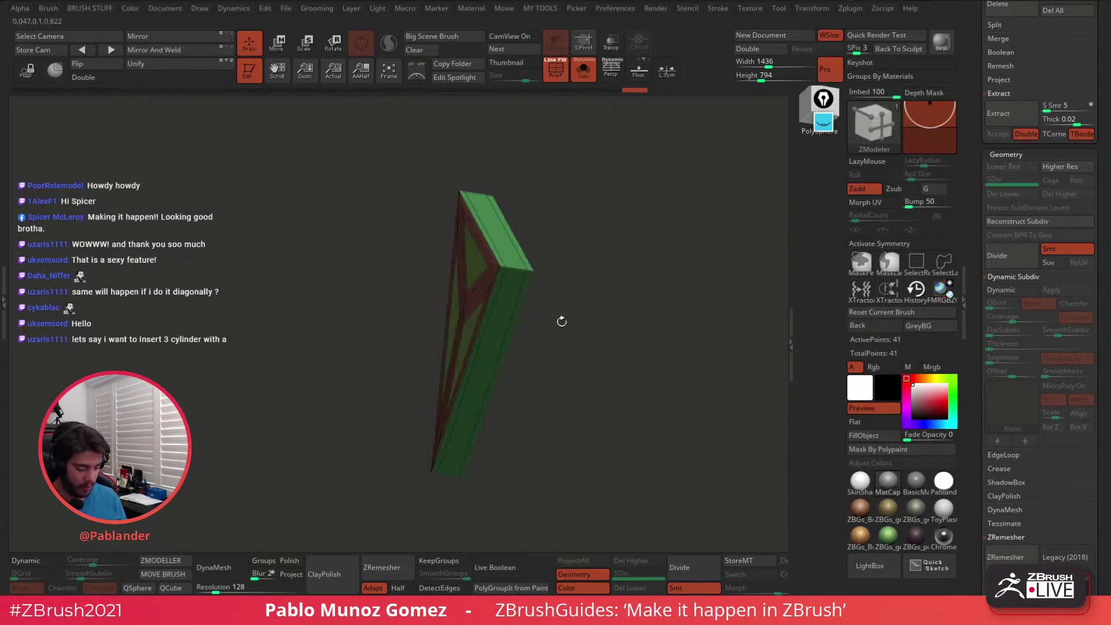
left_click_drag(516, 268, 564, 376)
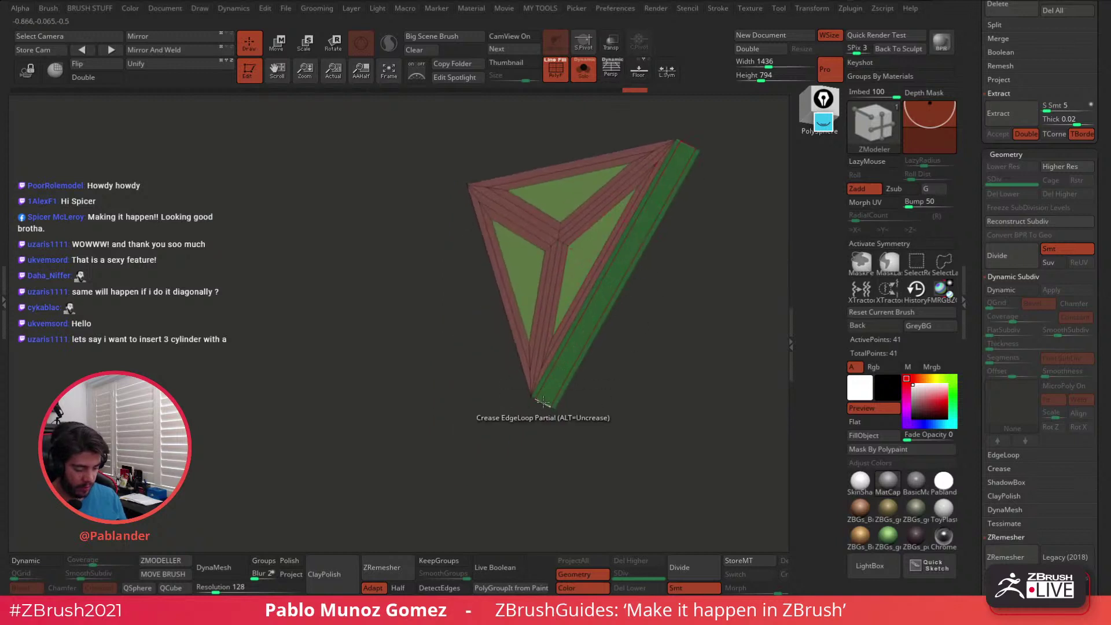
Check the creased corners with the Dynamic Subdiv preview and turn it off
left_click(1010, 290)
left_click_drag(714, 338, 705, 292)
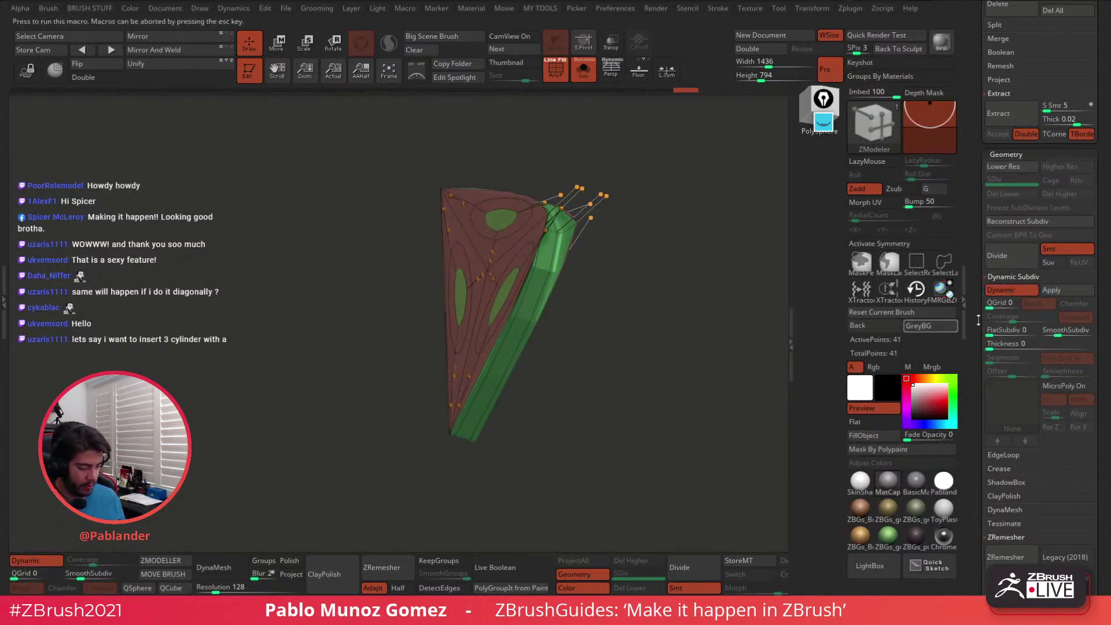
left_click(1009, 293)
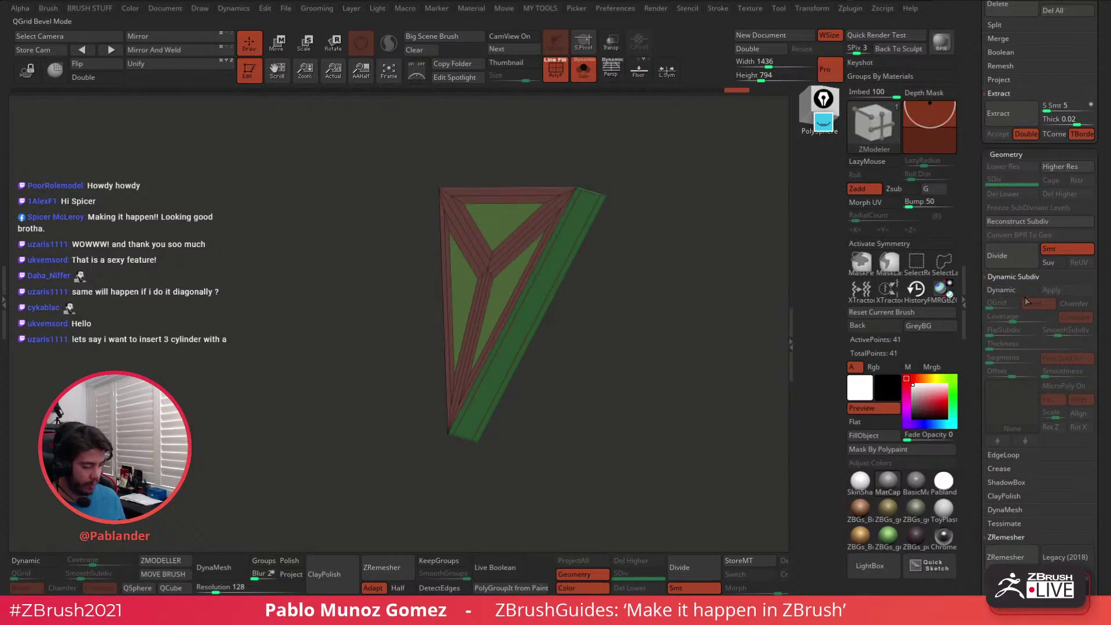
Turn Dynamic Subdiv back on, check the cap and sides, and apply it as real subdivision levels
key("d")
left_click_drag(776, 332, 619, 335)
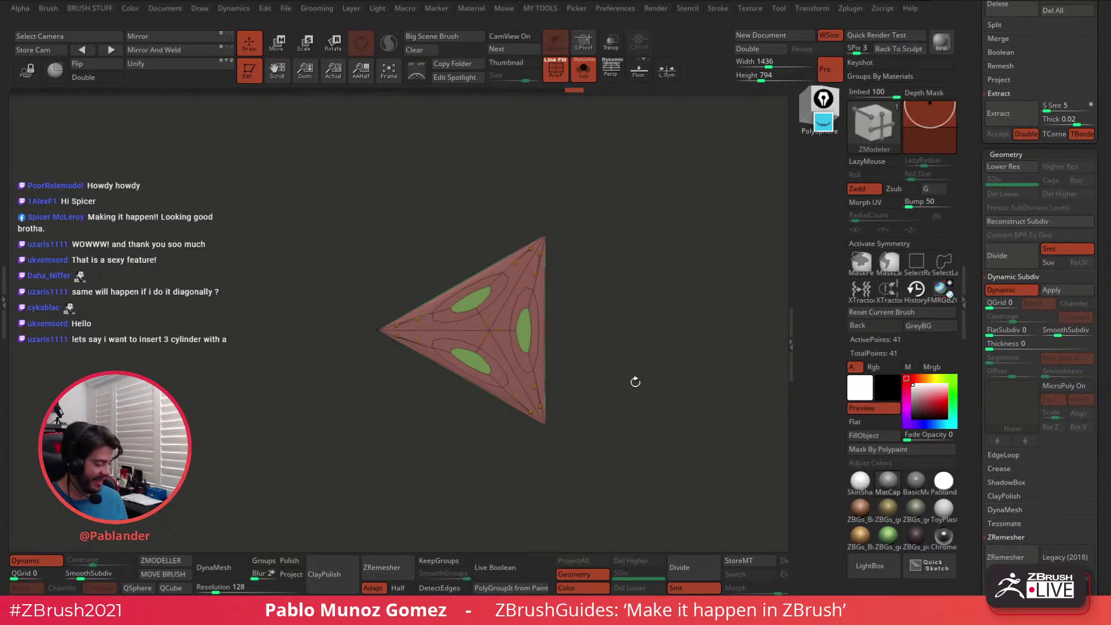
left_click_drag(635, 382, 617, 384, "alt")
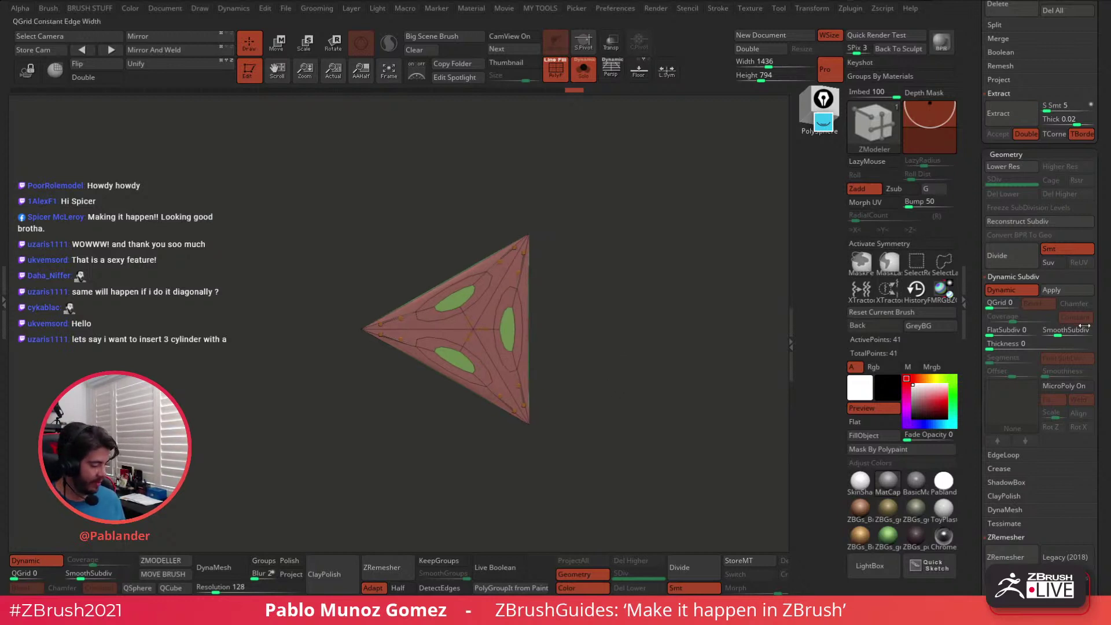
left_click_drag(628, 405, 637, 436)
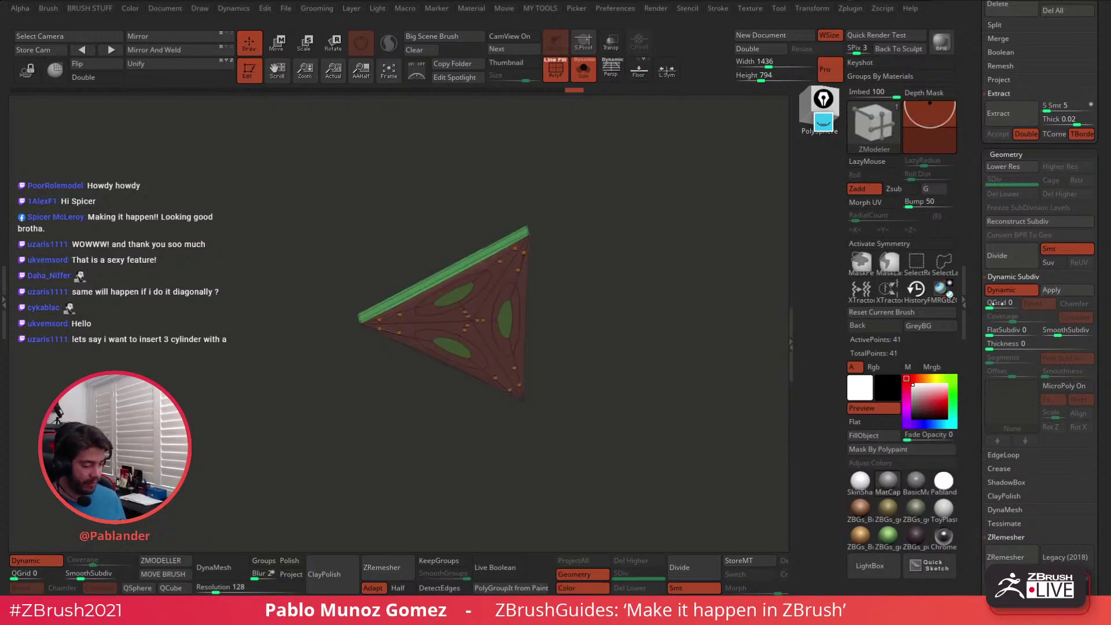
left_click(1051, 290)
left_click_drag(660, 347, 679, 360, "shift")
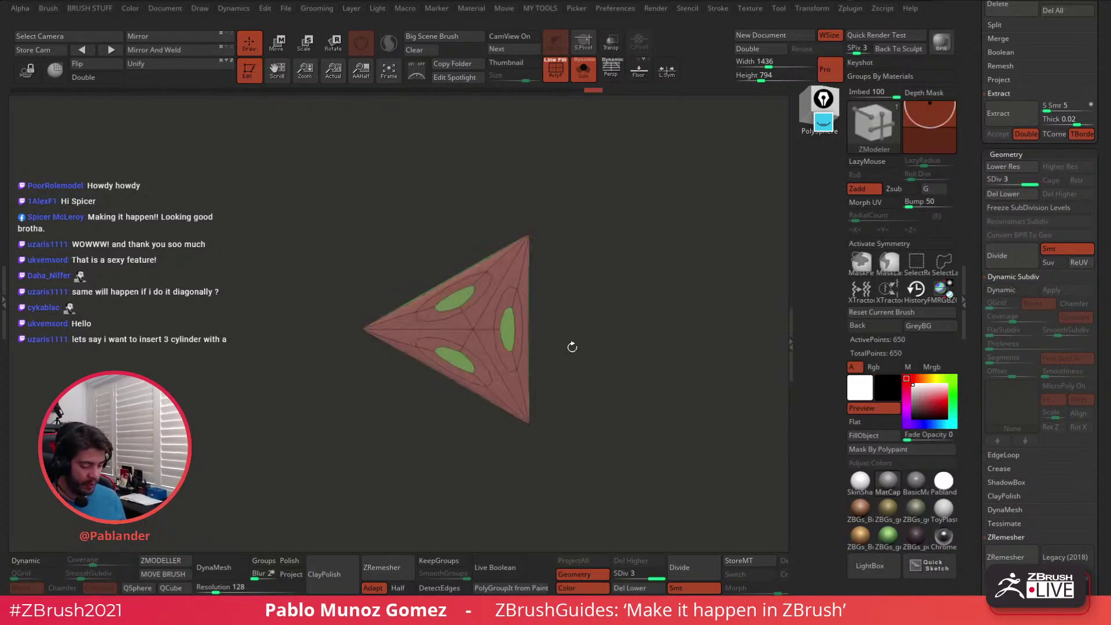
Switch to the Move brush and merge the caps' green oval islands into the caps' polygroup, keeping the side walls separate
key("space")
left_click(645, 417)
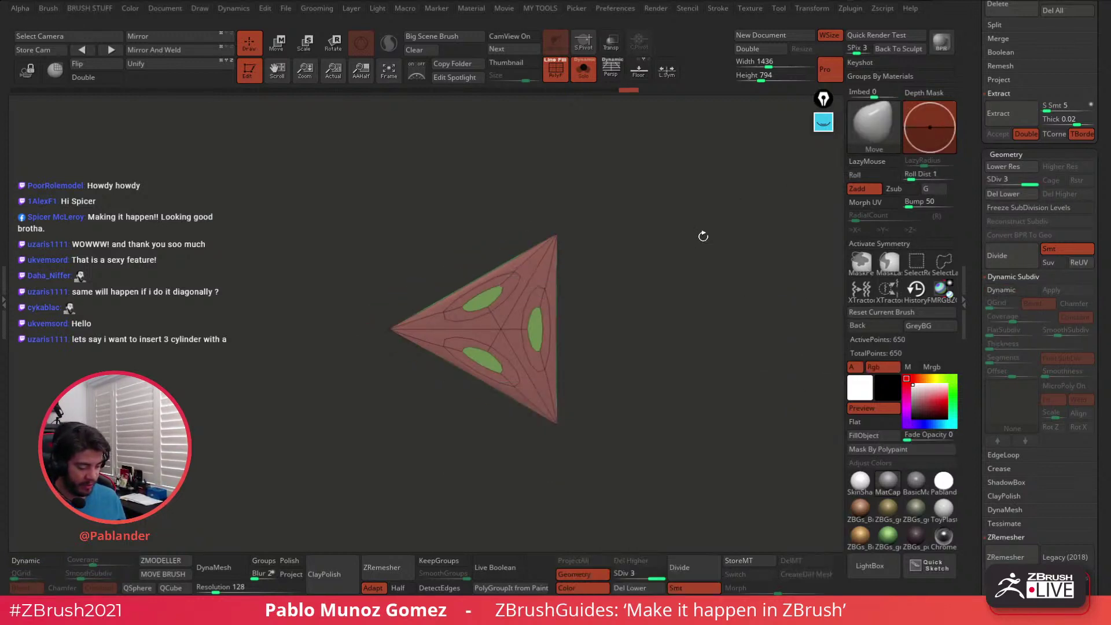
left_click(536, 318, "ctrl+shift")
left_click(606, 293, "ctrl+shift")
left_click(607, 280, "ctrl+shift")
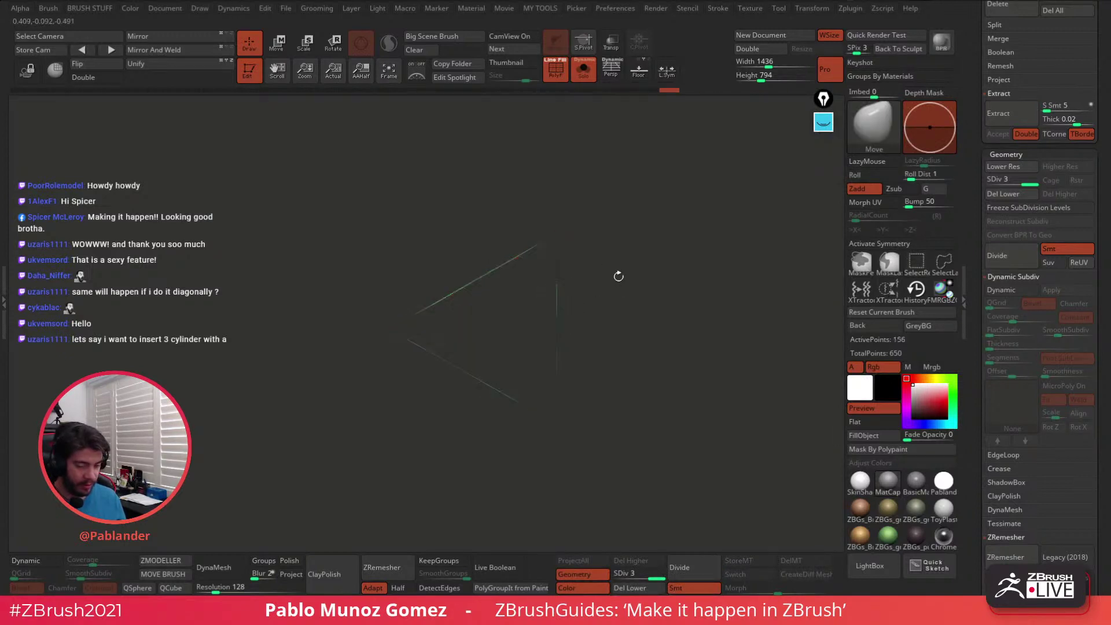
left_click(620, 274, "ctrl+shift")
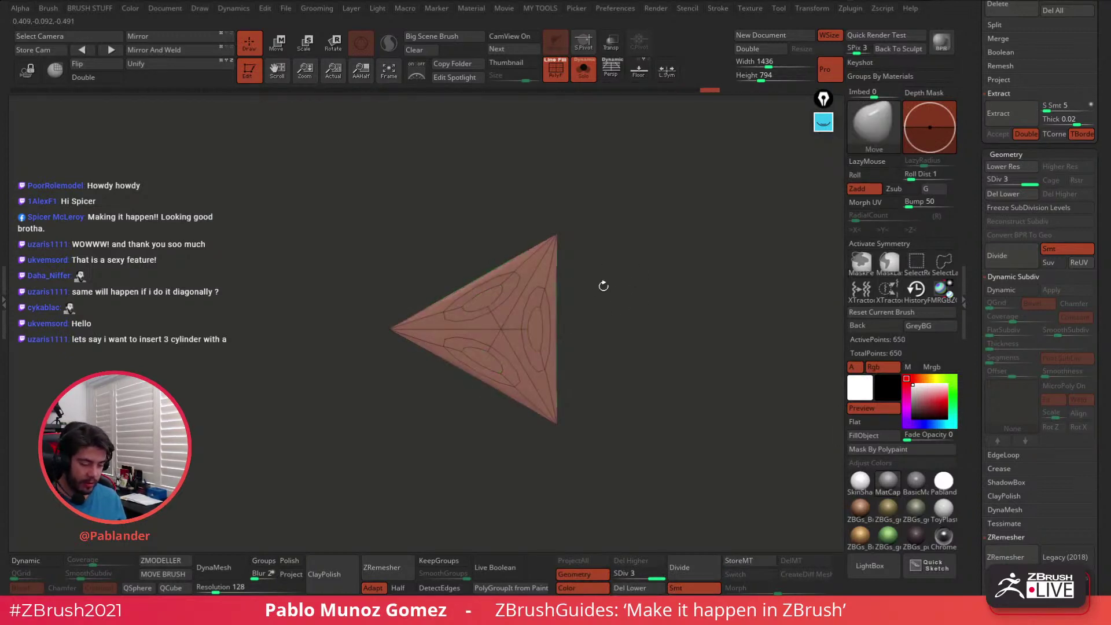
left_click_drag(602, 285, 688, 293)
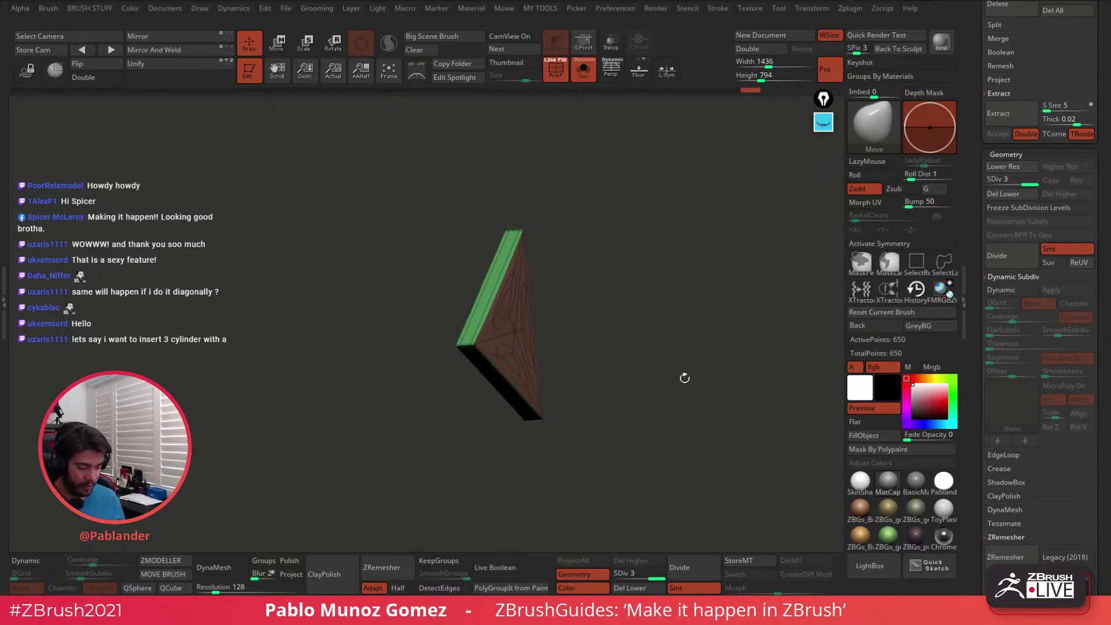
left_click_drag(487, 485, 713, 382)
Delete the plate's lower subdivision levels and try ZRemesher on the remaining mesh
left_click(1003, 193)
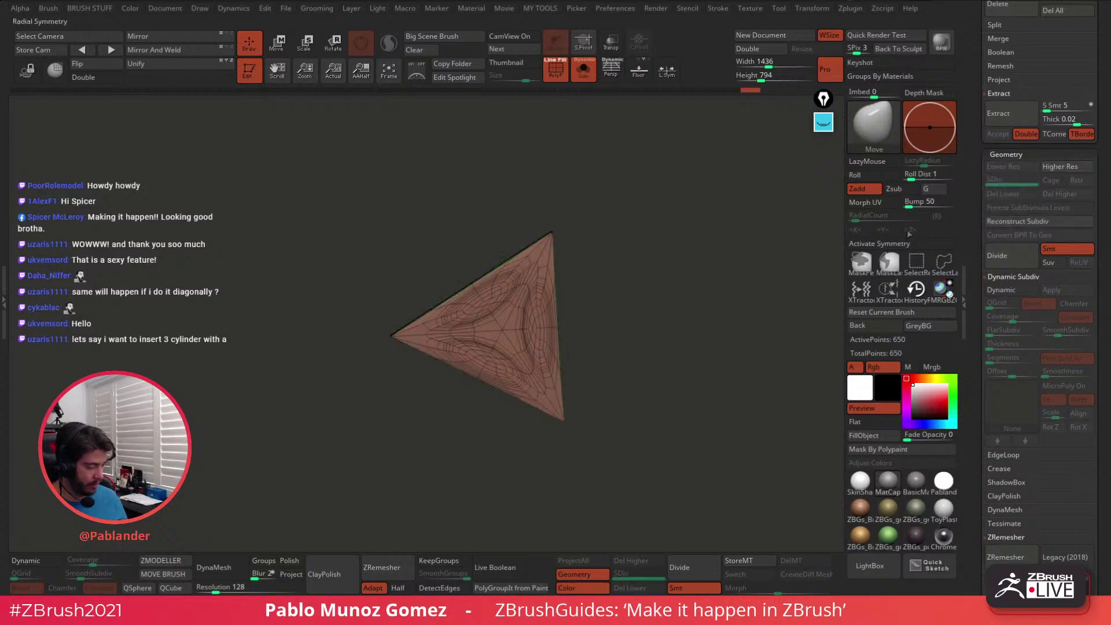
left_click(383, 568)
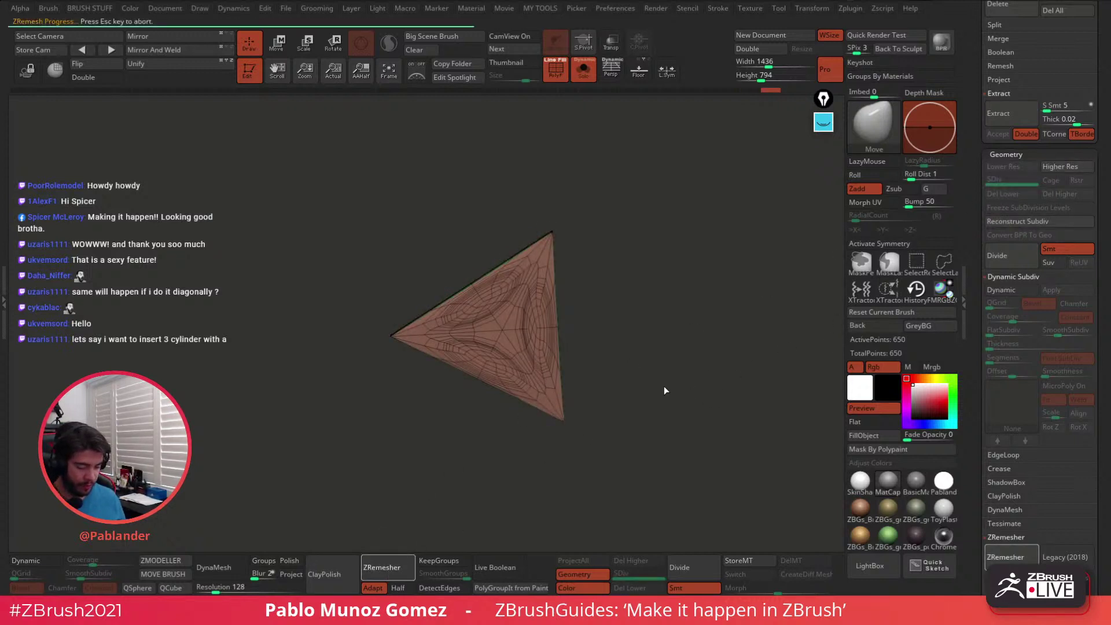
left_click_drag(649, 361, 678, 373)
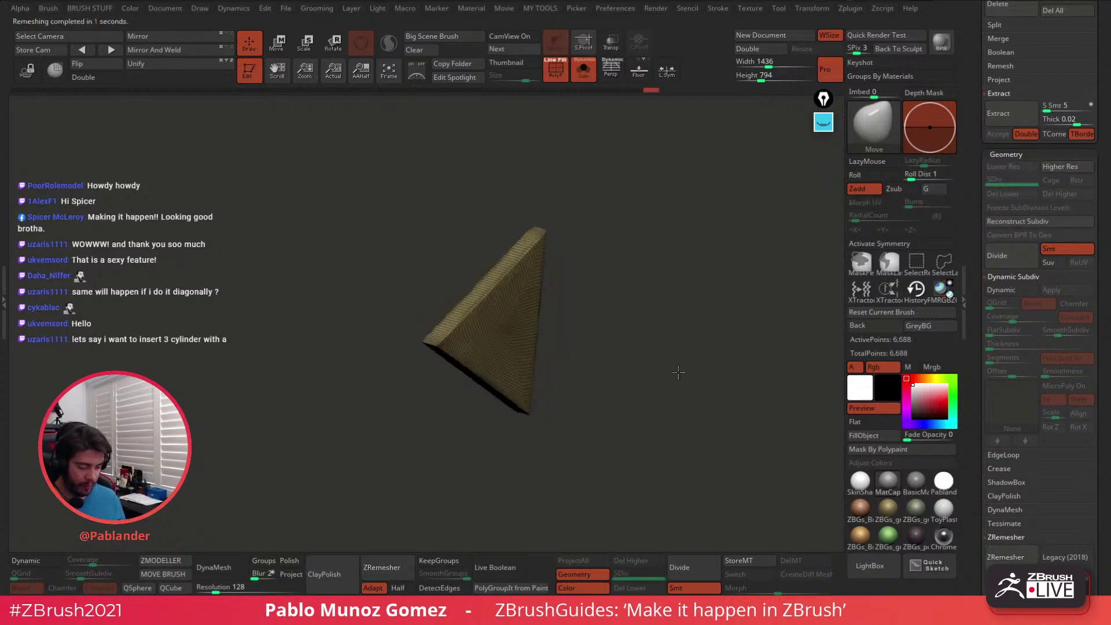
ZRemesh the plate twice with Half, KeepGroups and KeepCreases enabled and SmoothGroups at its minimum
left_click(398, 588)
left_click(383, 567)
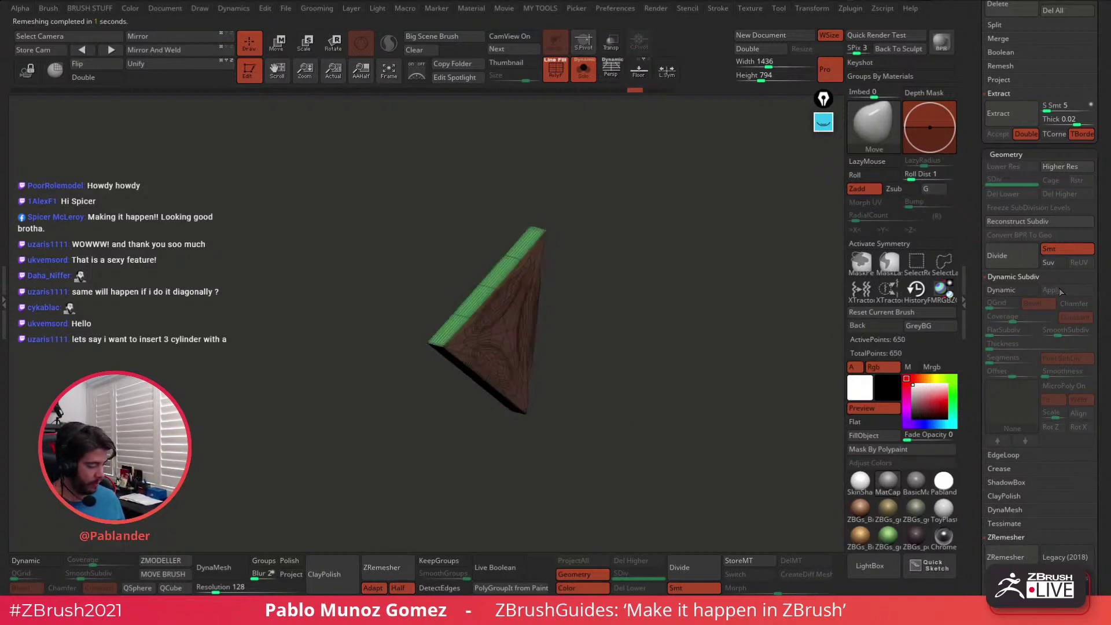
scroll(1100, 385, "down", 5)
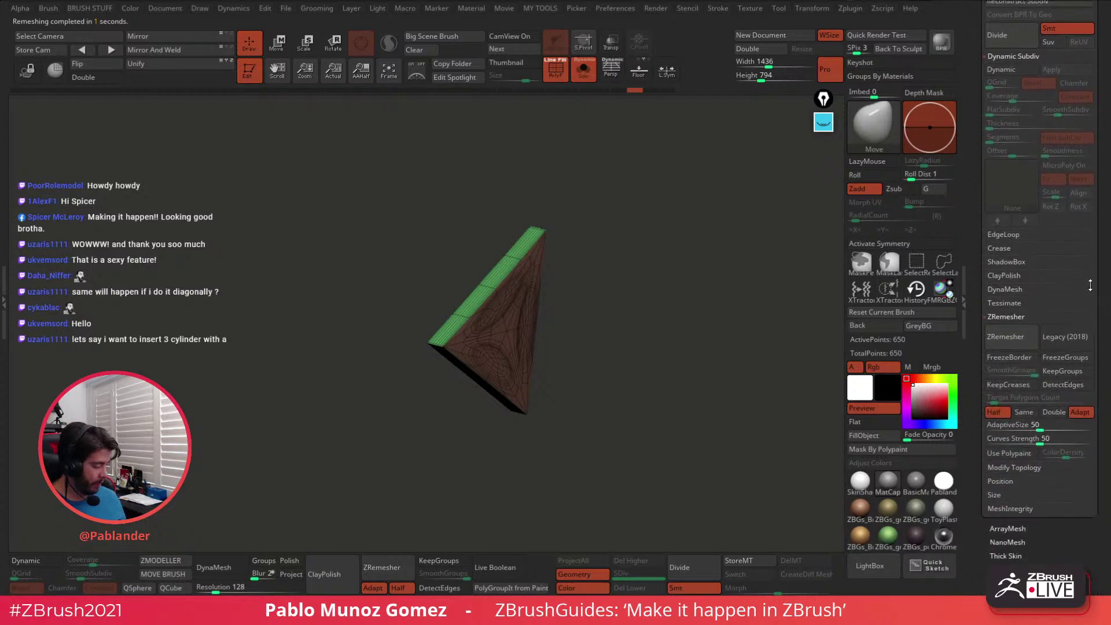
left_click(1066, 303)
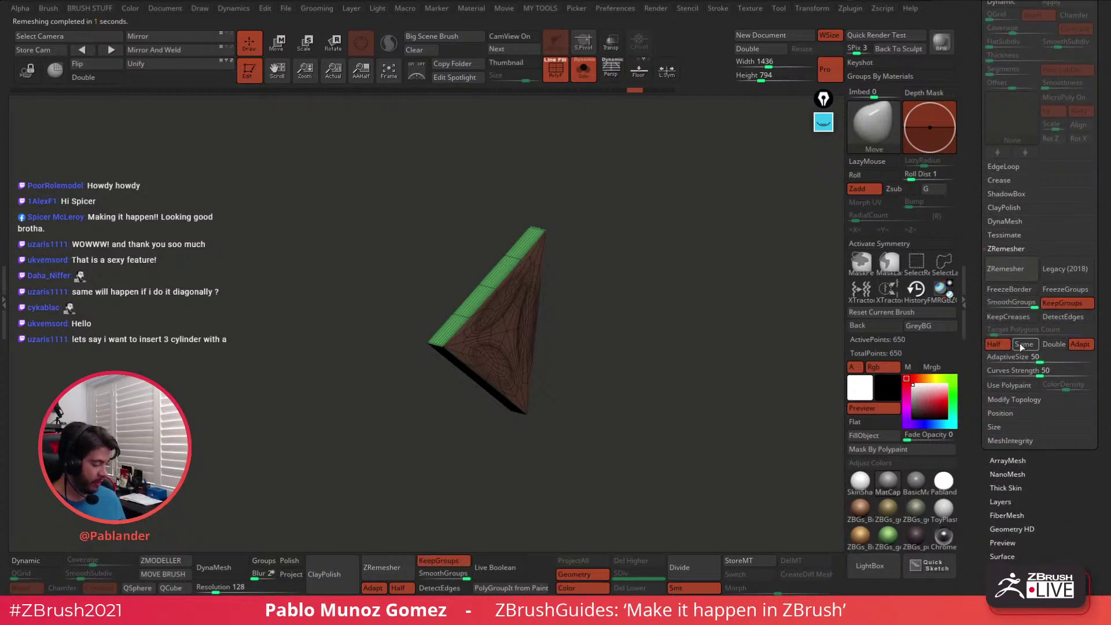
left_click_drag(1031, 303, 985, 304)
left_click(1017, 270)
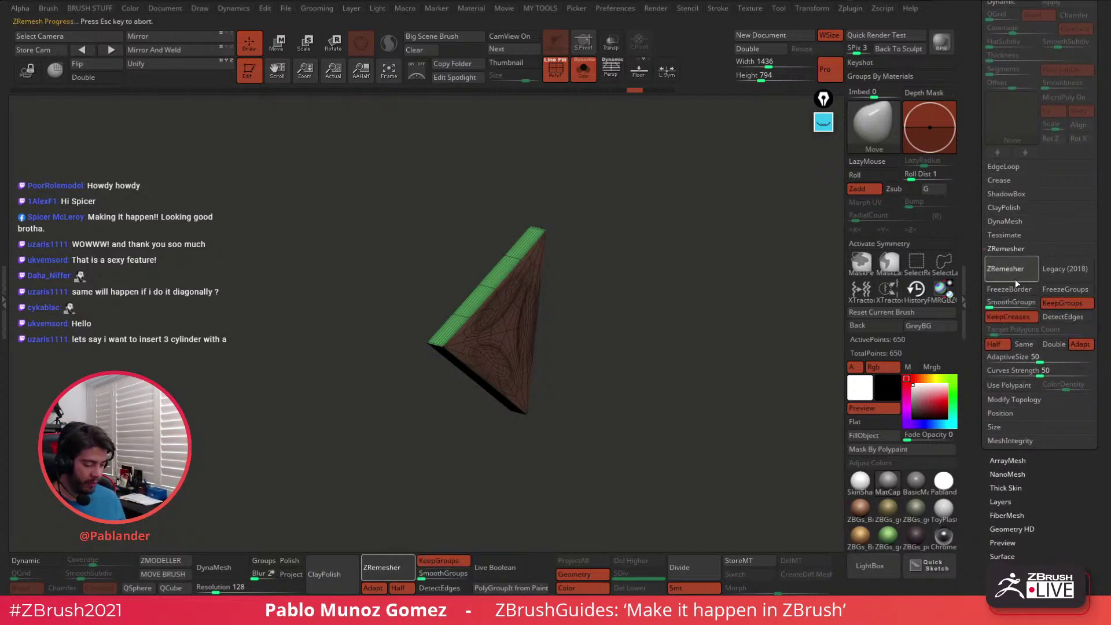
left_click(1014, 270)
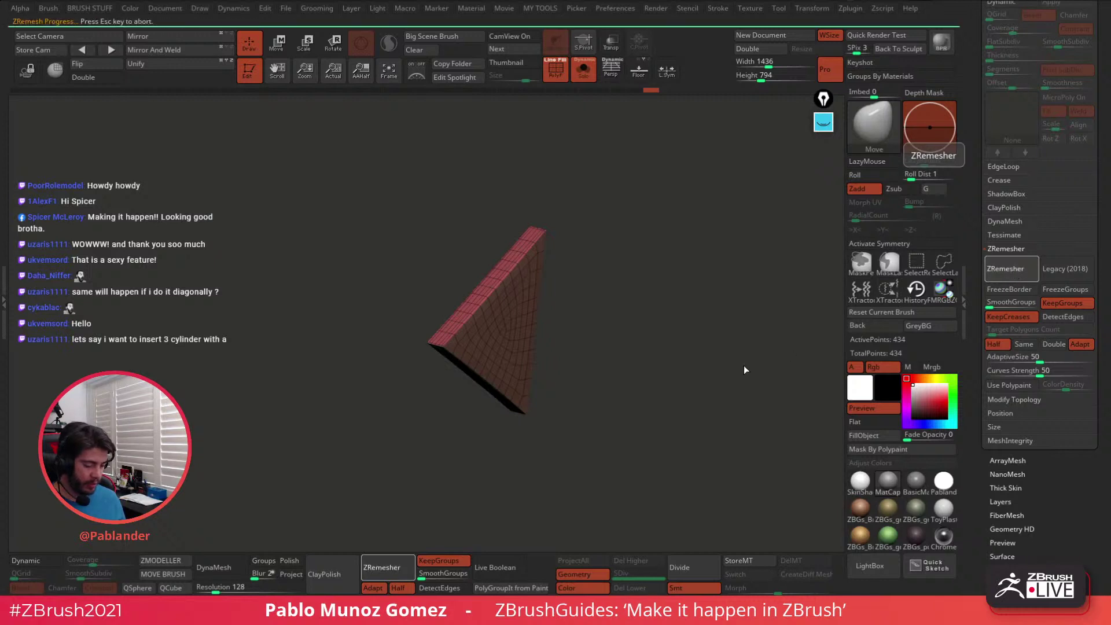
left_click_drag(743, 366, 669, 387, "shift")
Inspect the remeshed cap's polygon flow and check its polygroup by isolating it and showing everything again
key("space")
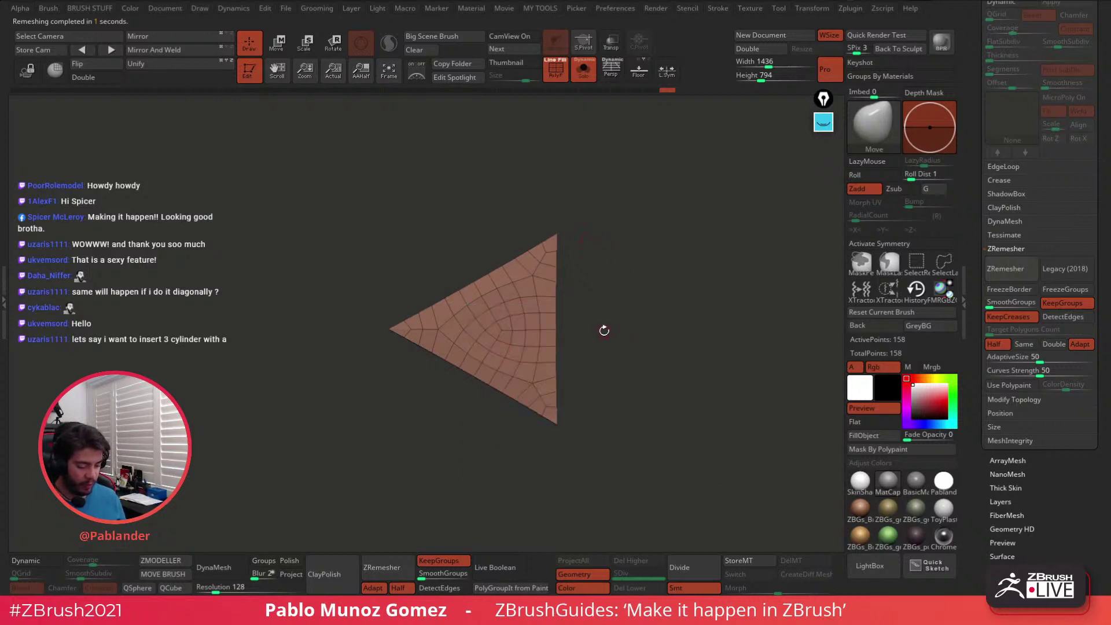
left_click_drag(603, 330, 462, 208)
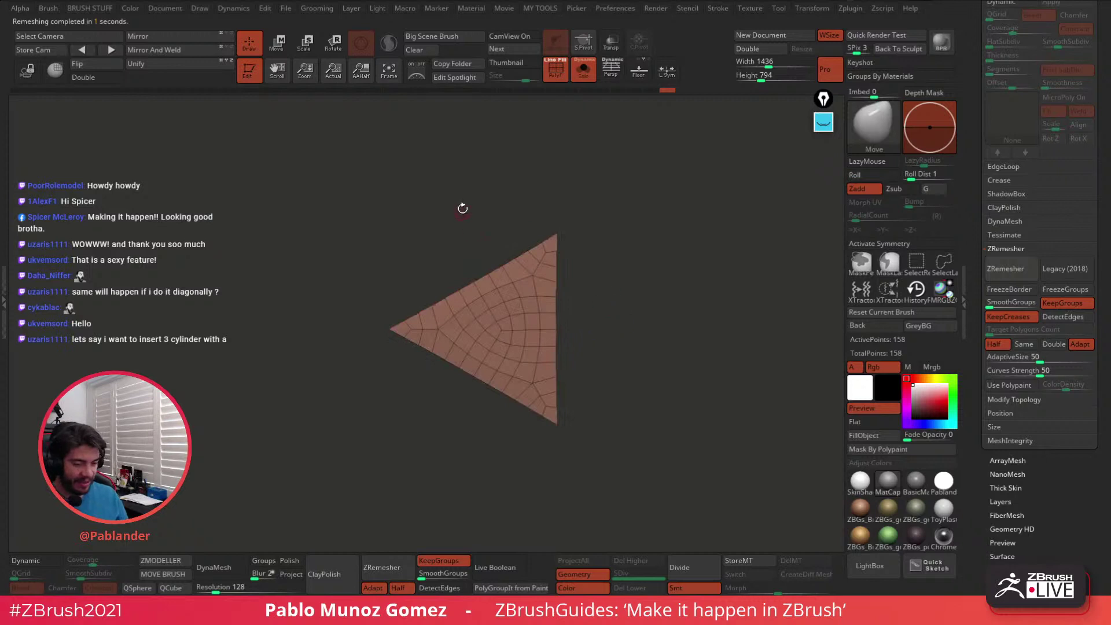
key("space")
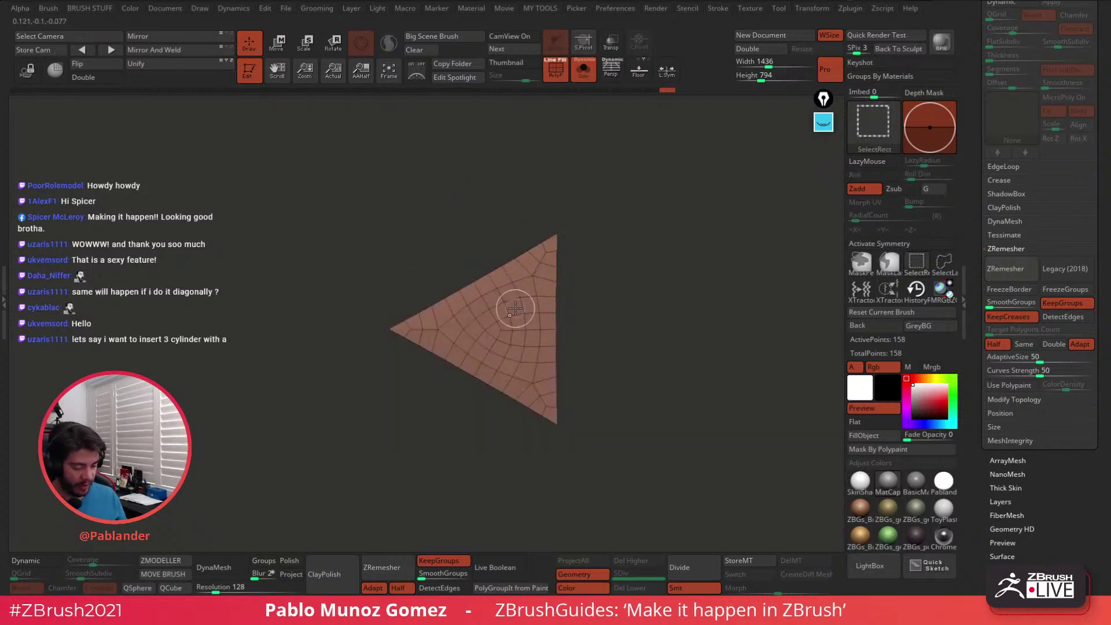
left_click(516, 312, "ctrl+shift")
left_click_drag(602, 300, 644, 304)
left_click(625, 294, "ctrl")
left_click(625, 295, "ctrl+shift")
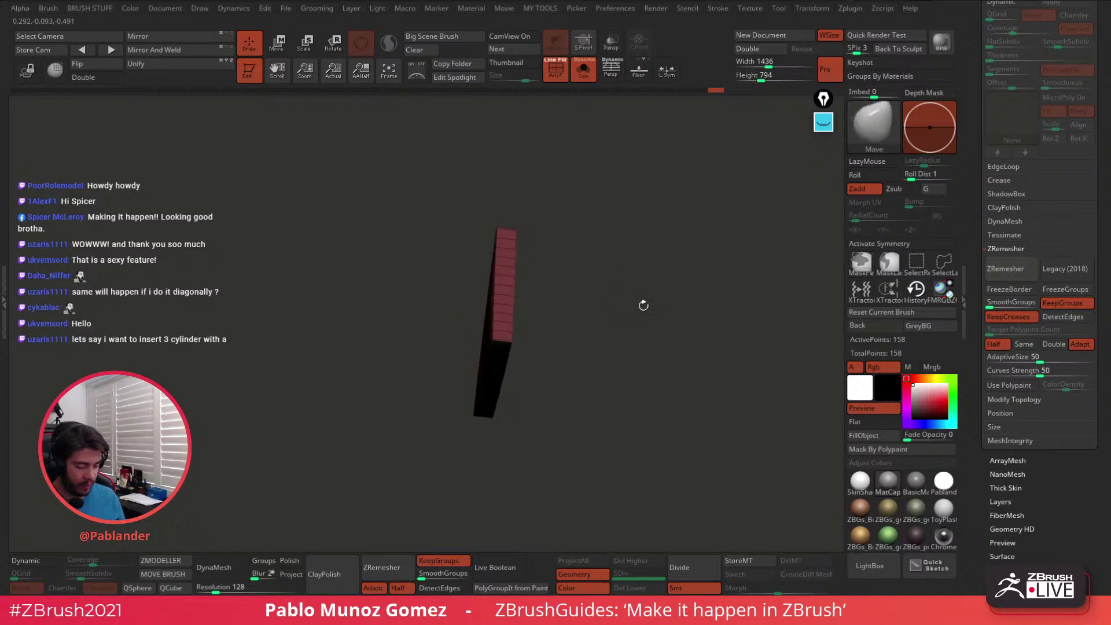
left_click(278, 43)
mouse_move(620, 215)
left_mouse_down()
mouse_move(603, 219)
mouse_move(625, 265)
left_mouse_up()
left_click(484, 237)
left_click_drag(539, 334, 377, 367)
key("q")
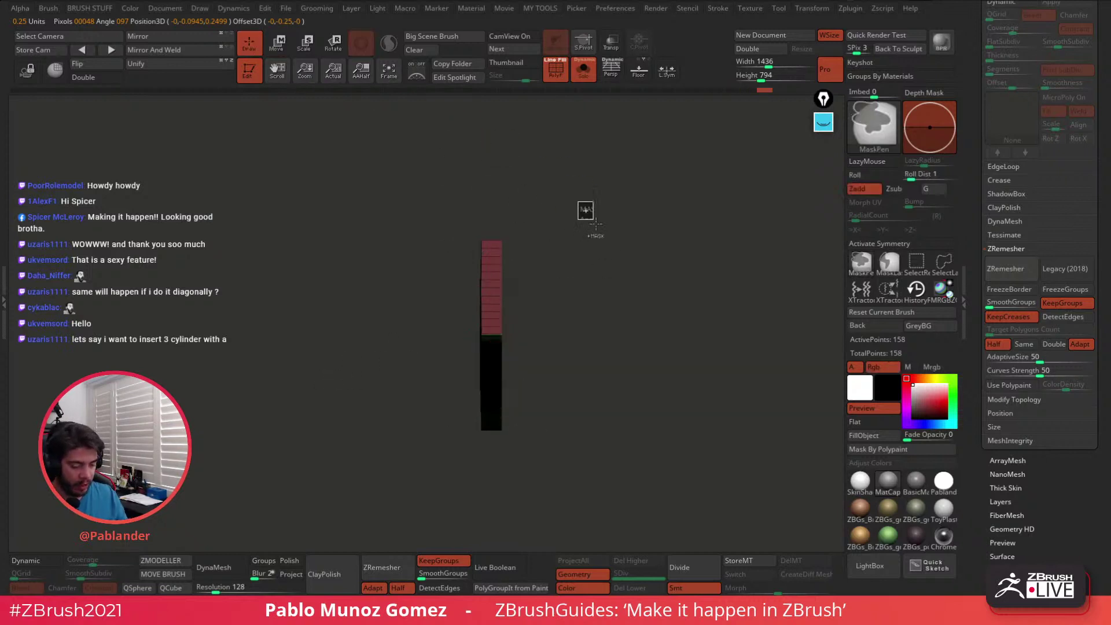
Isolate one cap of the remeshed plate to examine it, and restore the full mesh
left_click_drag(584, 210, 605, 228)
left_click(480, 324, "ctrl+shift")
left_click(592, 280, "ctrl")
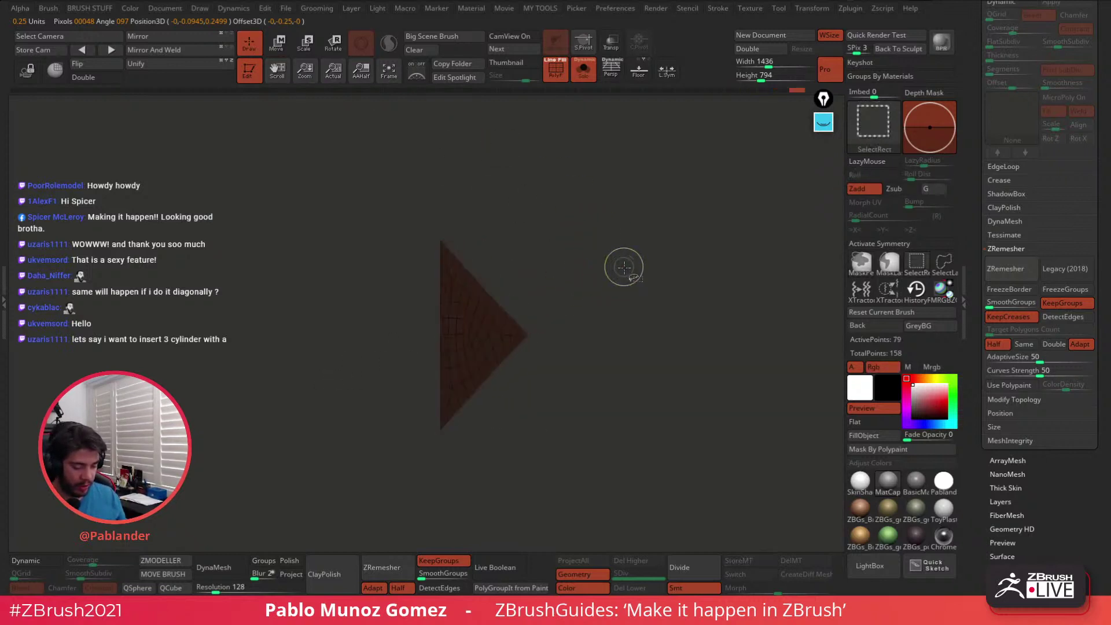
left_click(627, 265, "ctrl+shift")
left_click(640, 257, "ctrl")
mouse_move(641, 257)
left_mouse_down()
mouse_move(621, 264)
mouse_move(610, 253)
mouse_move(619, 250)
mouse_move(555, 226)
left_mouse_up()
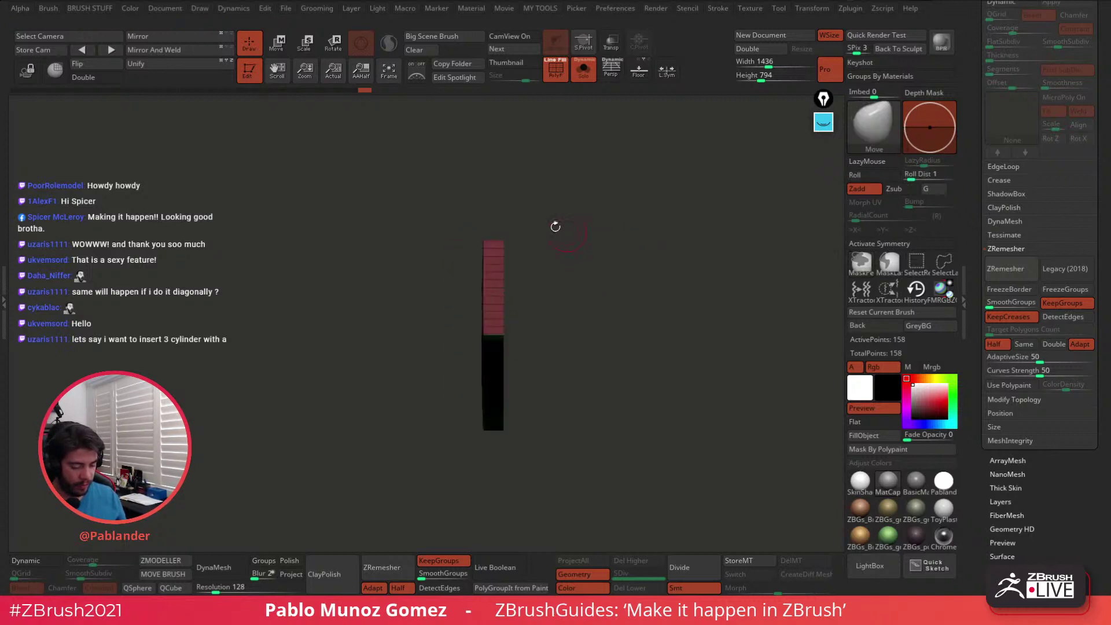
left_click(281, 48)
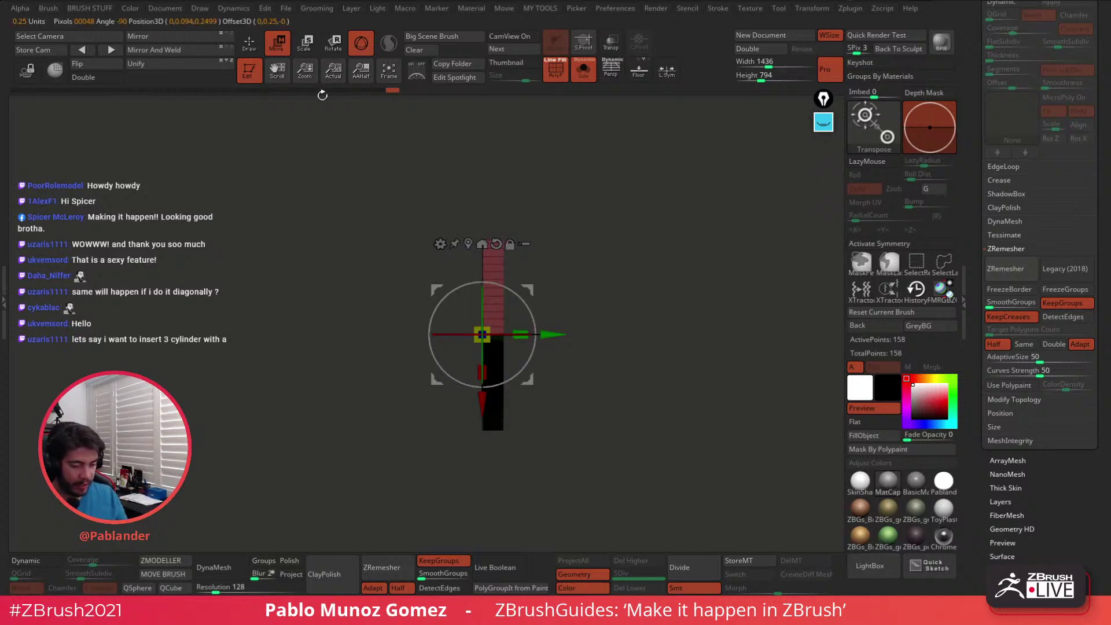
key("q")
mouse_move(632, 285)
left_mouse_down()
mouse_move(647, 303)
mouse_move(645, 345)
left_mouse_up()
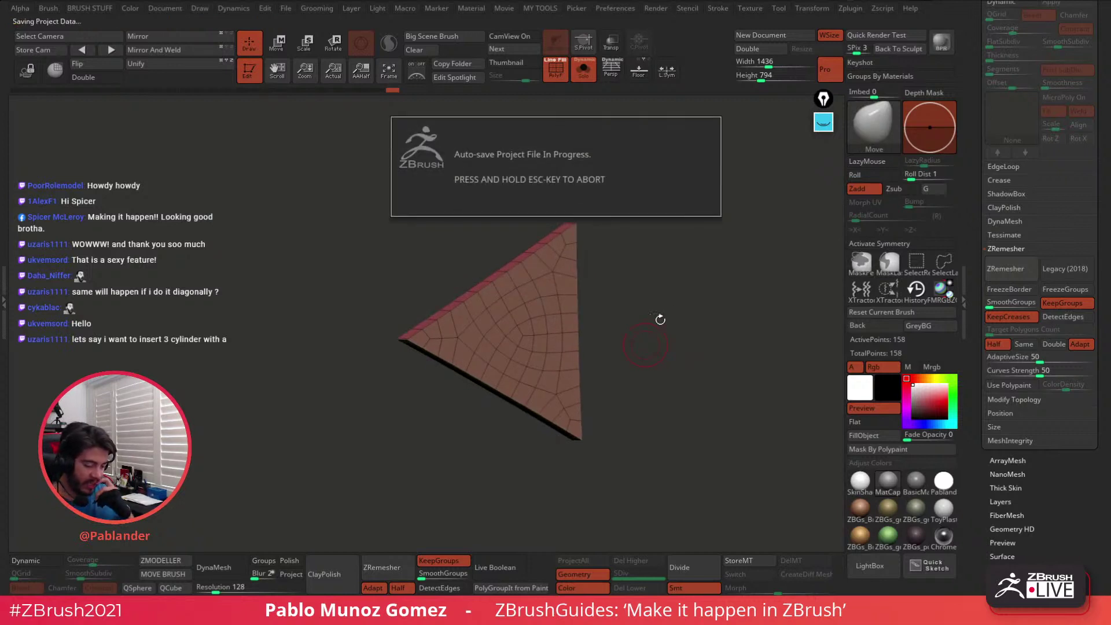
left_click_drag(600, 232, 577, 283, "alt")
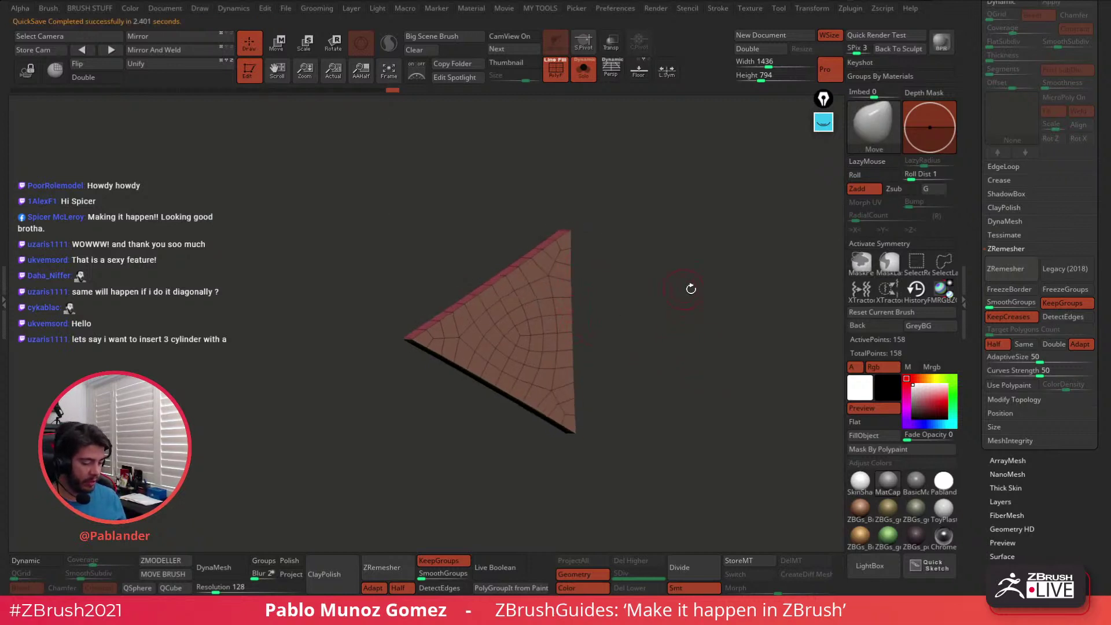
scroll(982, 316, "up", 1)
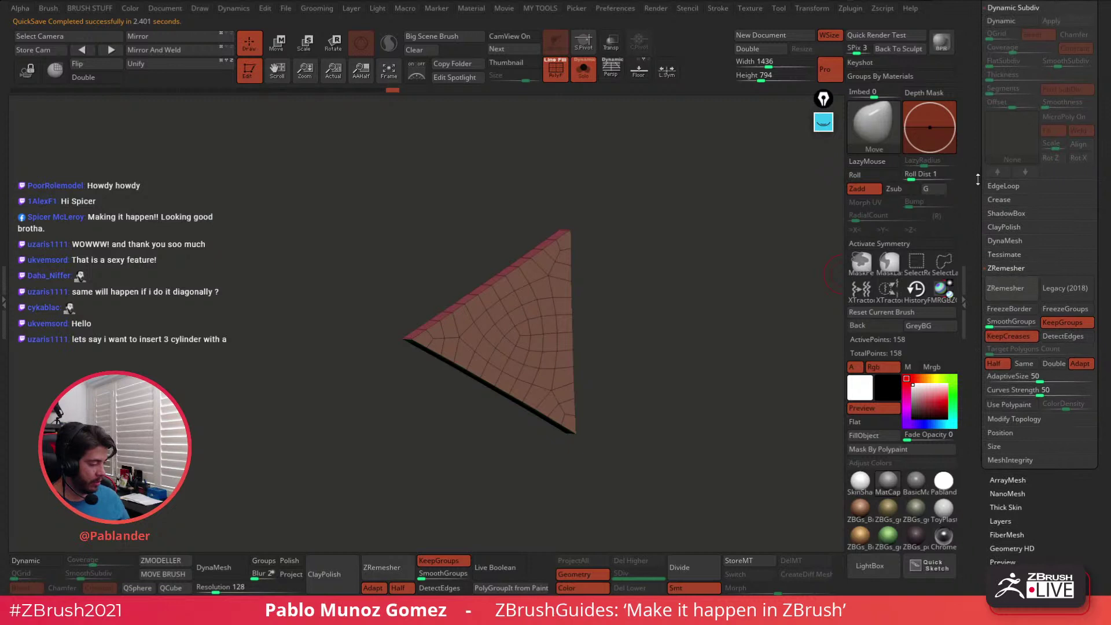
Preview the remeshed plate's smoothing with Dynamic Subdiv, open the Crease settings, and turn Dynamic Subdiv off again
left_click_drag(977, 179, 976, 220)
left_click(1008, 106)
left_click_drag(686, 312, 662, 311)
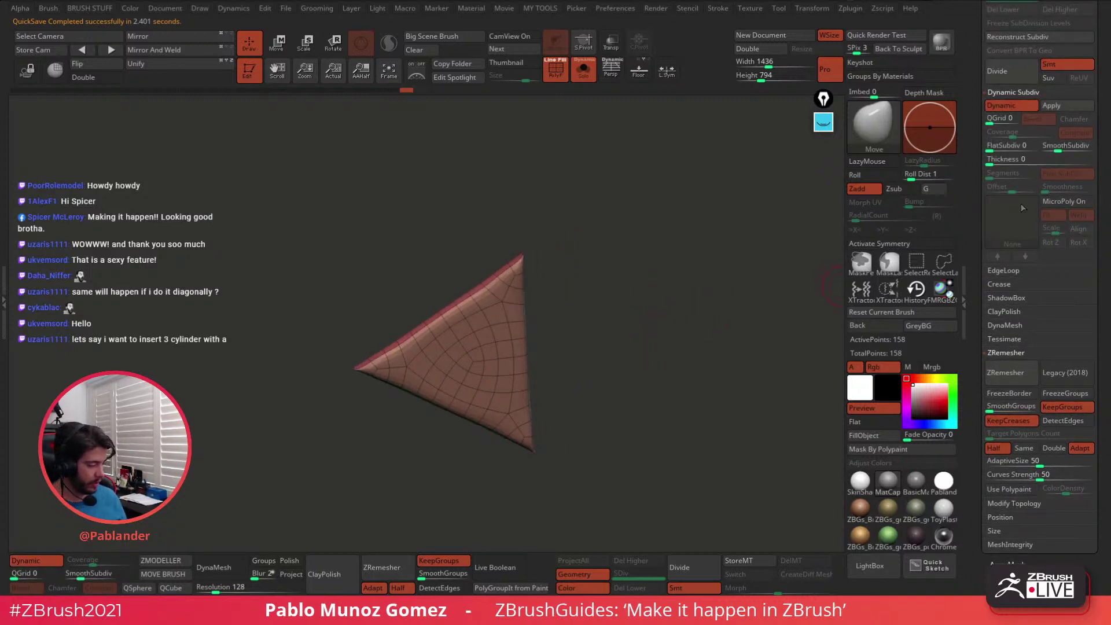
left_click(1073, 284)
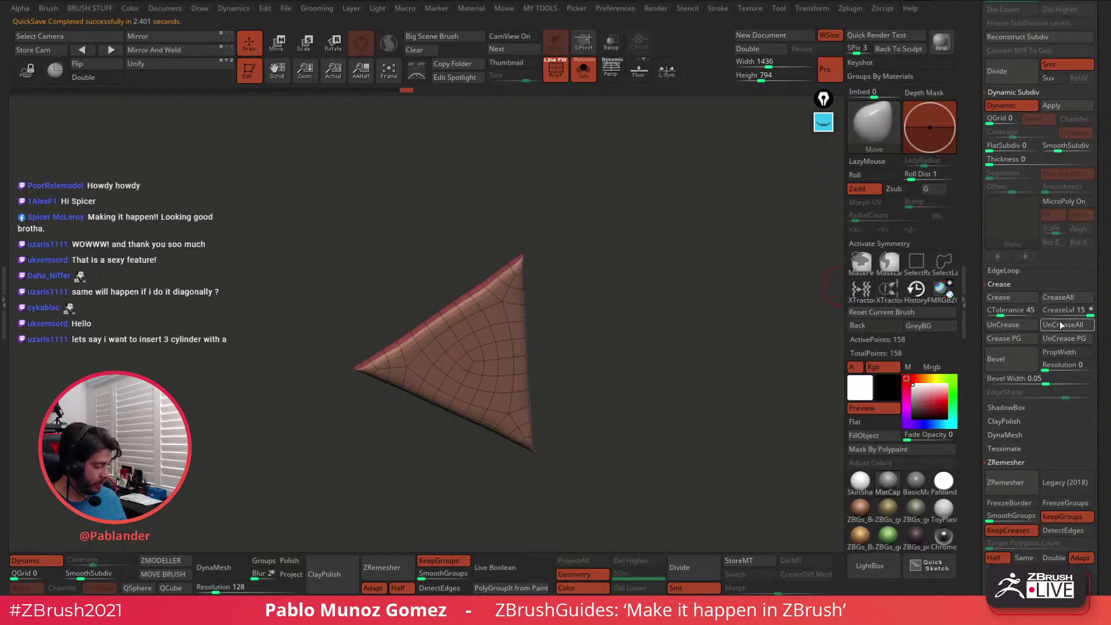
left_click_drag(723, 388, 462, 354)
left_click_drag(539, 342, 587, 322, "shift")
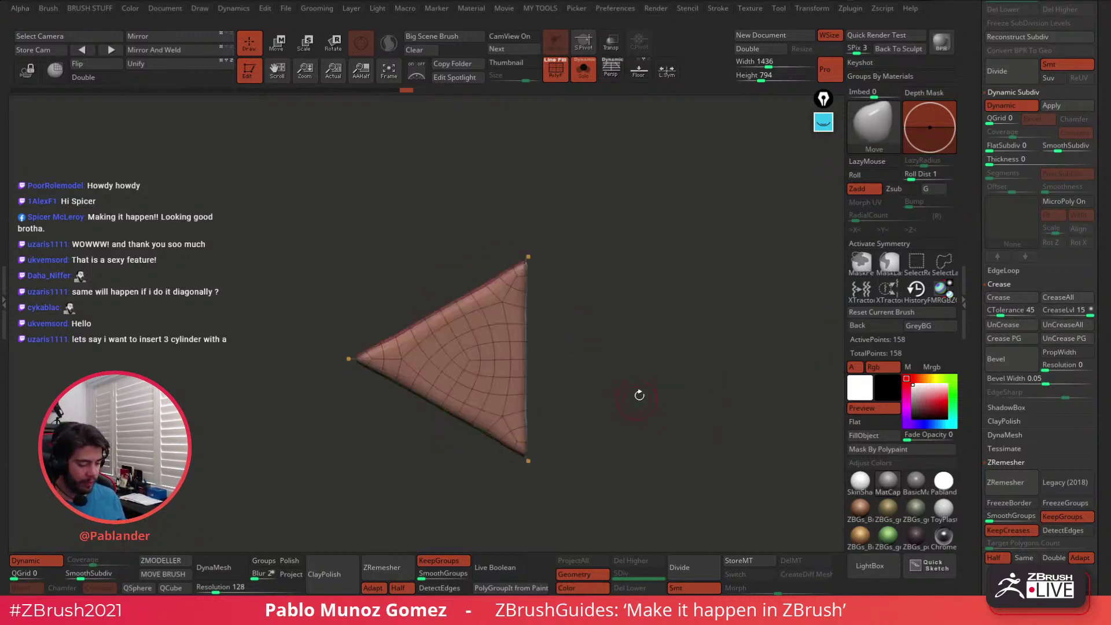
left_click(1009, 106)
Create a new InsertMesh brush from the plate in front view, and create a NanoMesh brush from it
left_click_drag(710, 302, 643, 360)
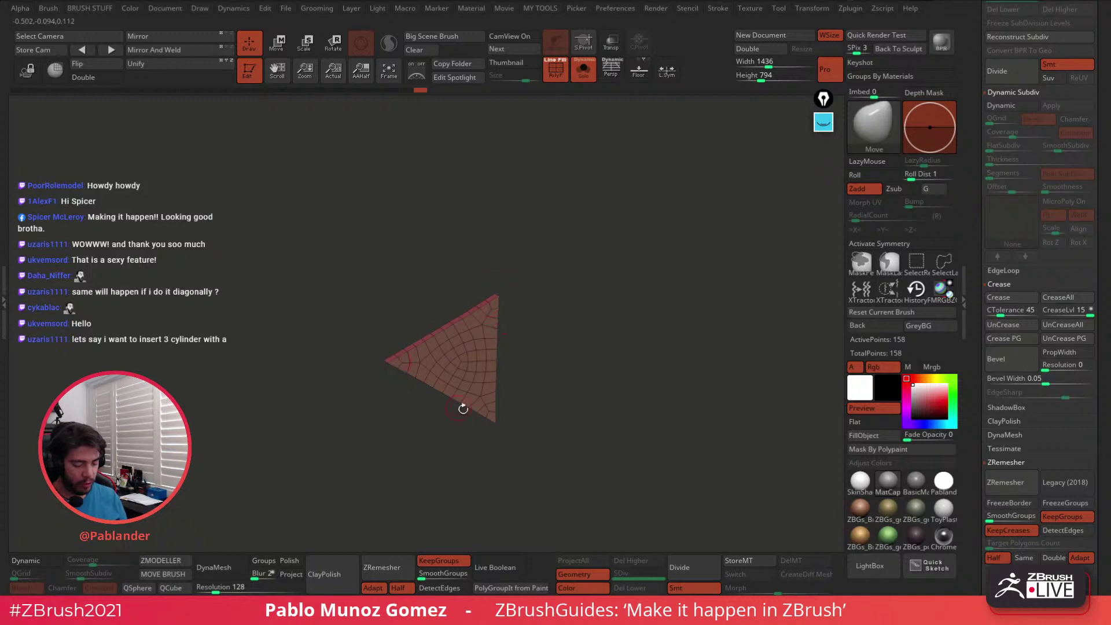
left_click_drag(594, 361, 532, 354, "shift")
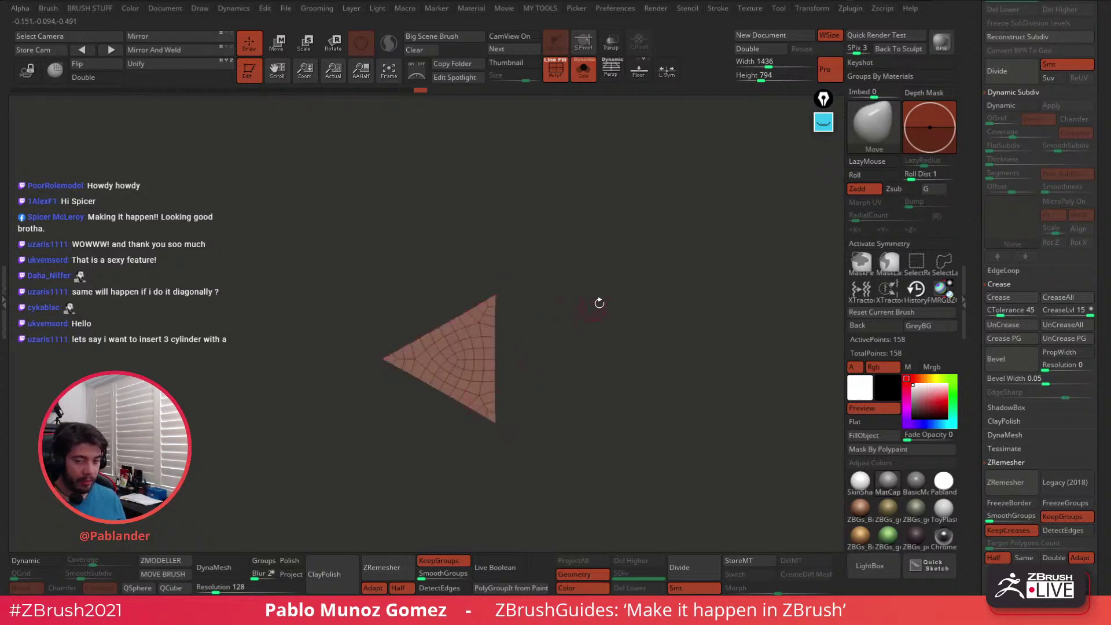
left_click_drag(649, 366, 647, 342, "alt")
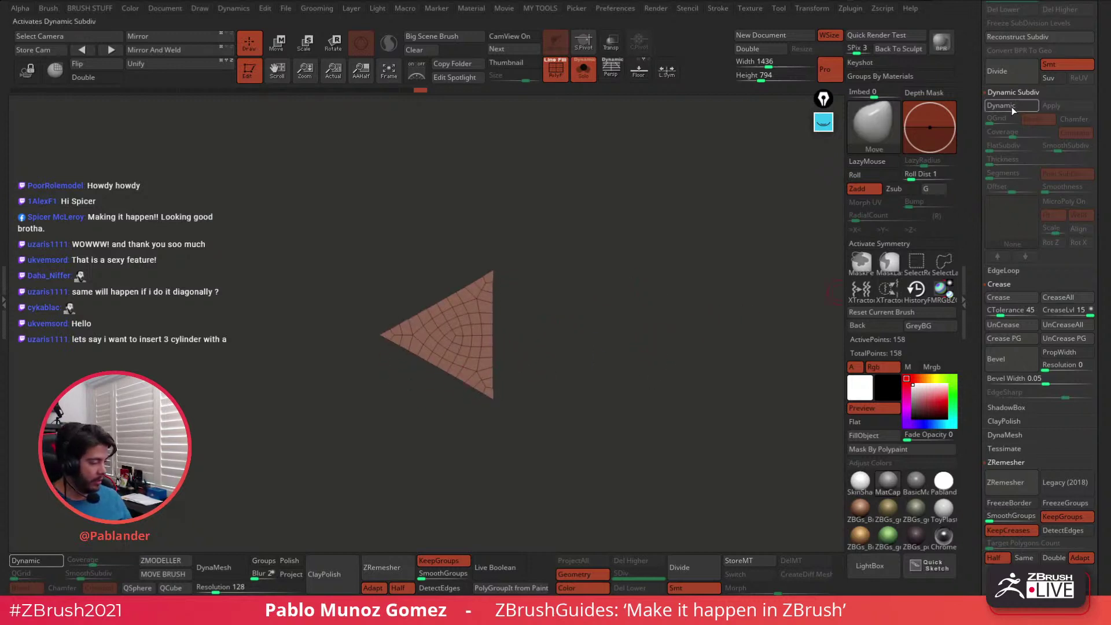
left_click_drag(725, 295, 727, 253)
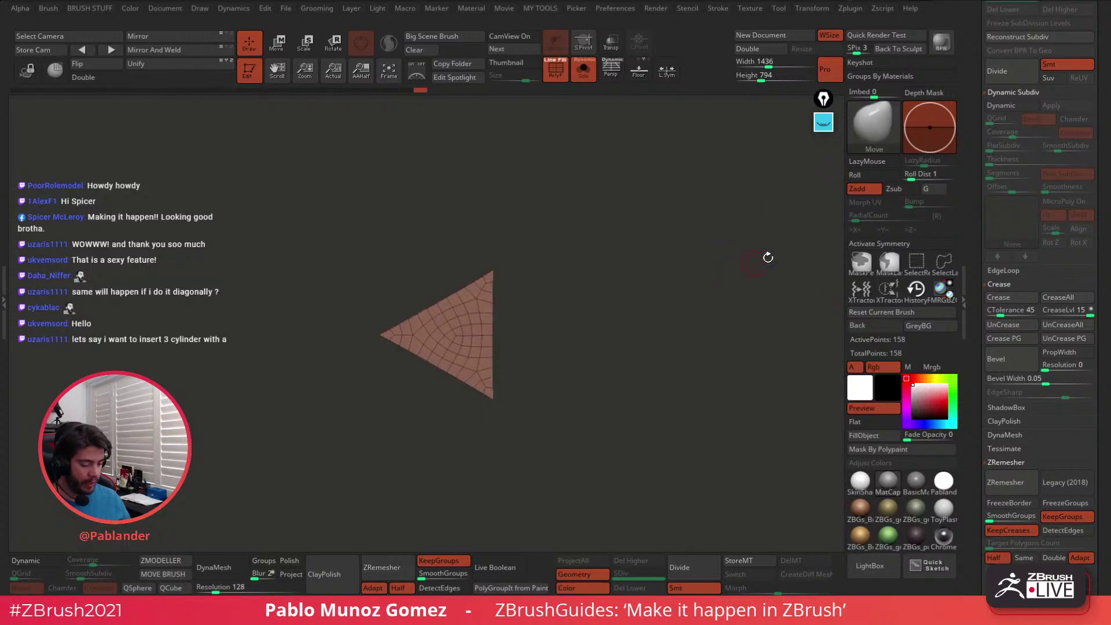
left_click_drag(980, 250, 980, 237)
left_click_drag(618, 346, 622, 288, "alt")
key("space")
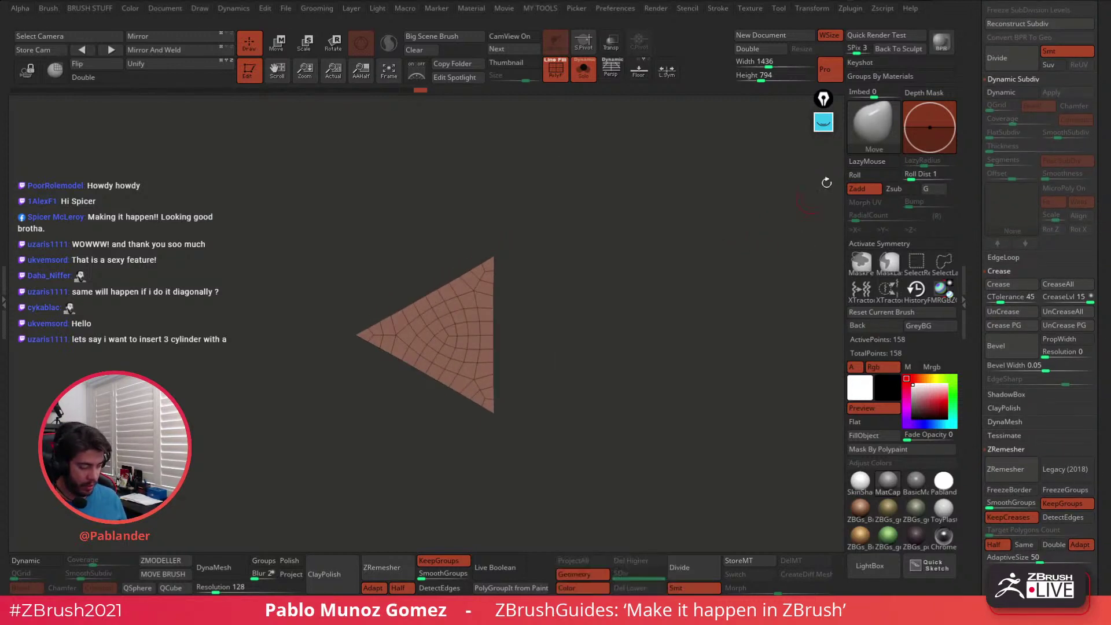
key("b")
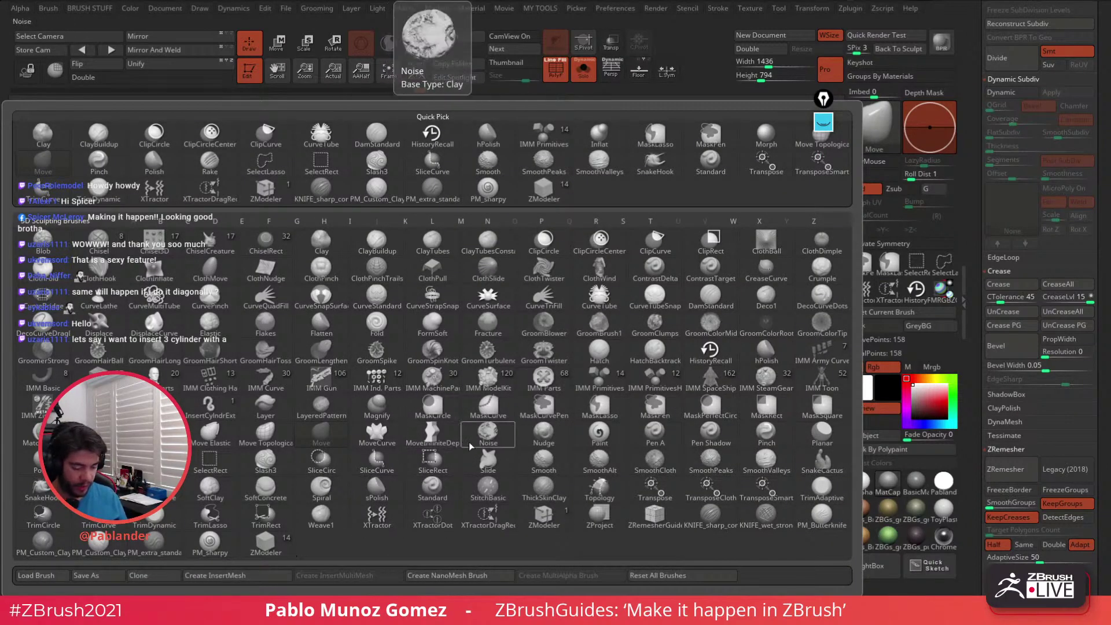
left_click(264, 574)
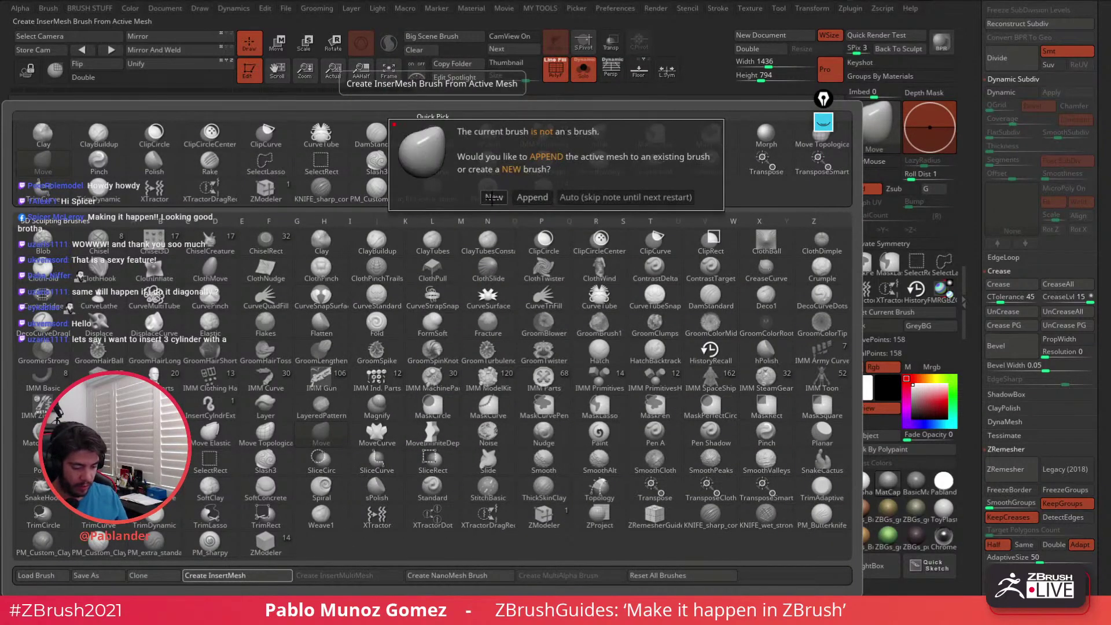
left_click(492, 198)
key("b")
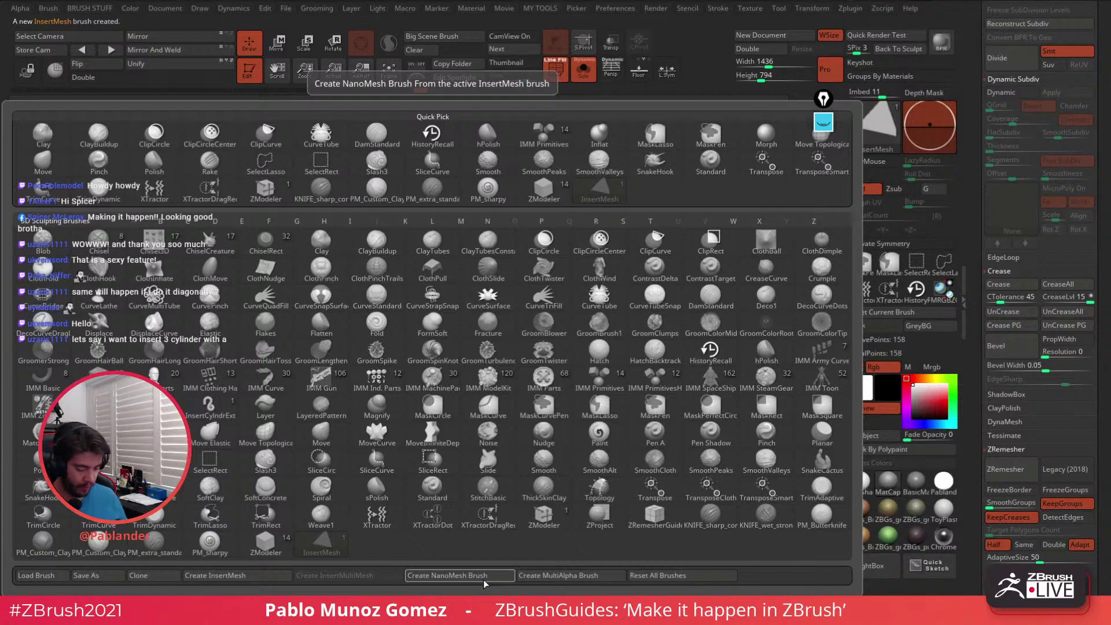
left_click(483, 575)
Switch to the jacketed character tool and turn off Solo to show the whole figure
left_click_drag(972, 150, 970, 347)
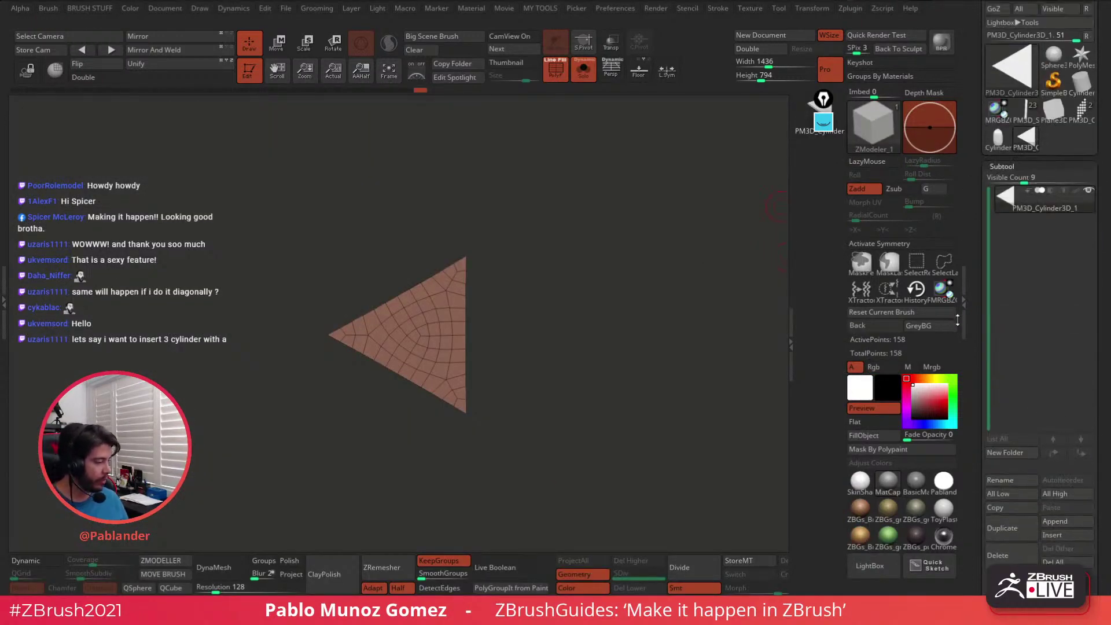
left_click(1029, 120)
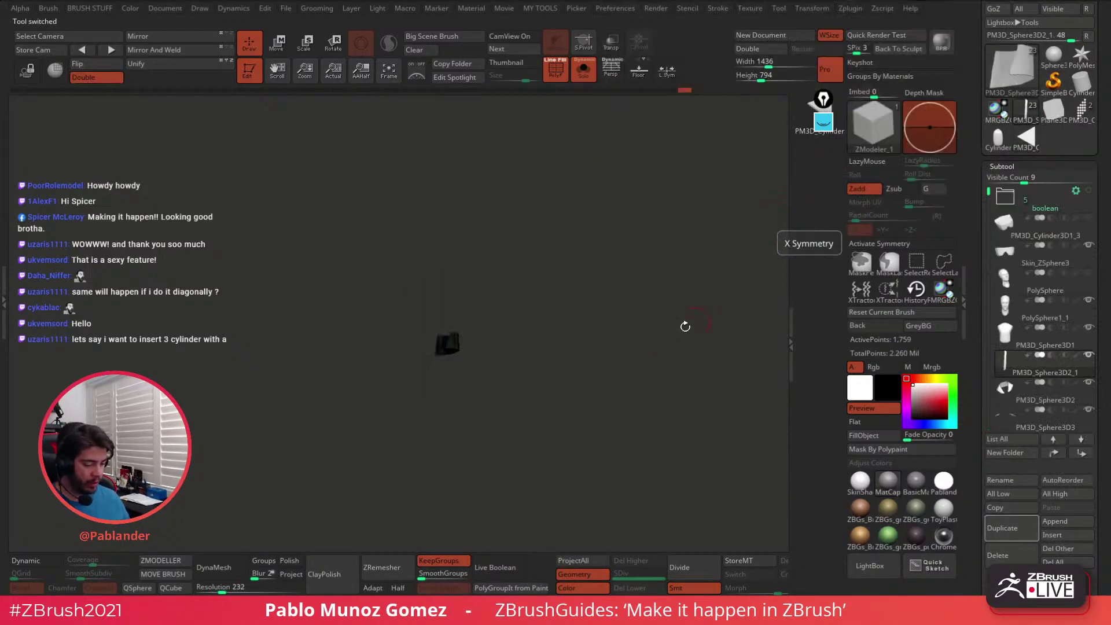
left_click(583, 70)
left_click_drag(571, 310, 523, 253)
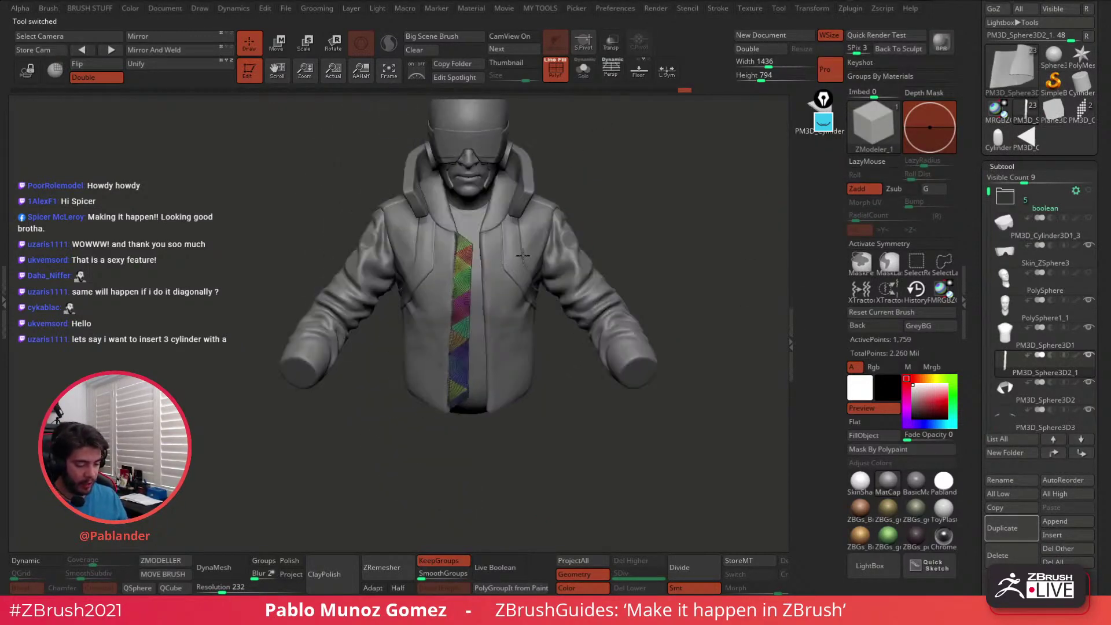
left_click_drag(596, 246, 614, 368, "alt")
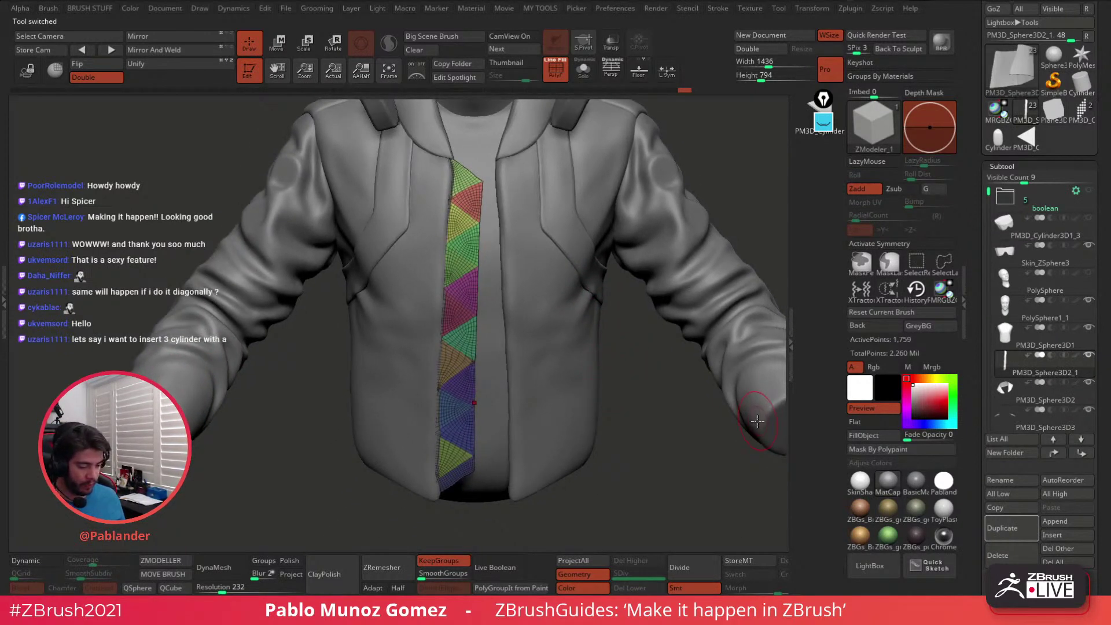
Hide the triangle strip and select the shirt subtool, with polyframe display and X symmetry turned off
mouse_move(1069, 357)
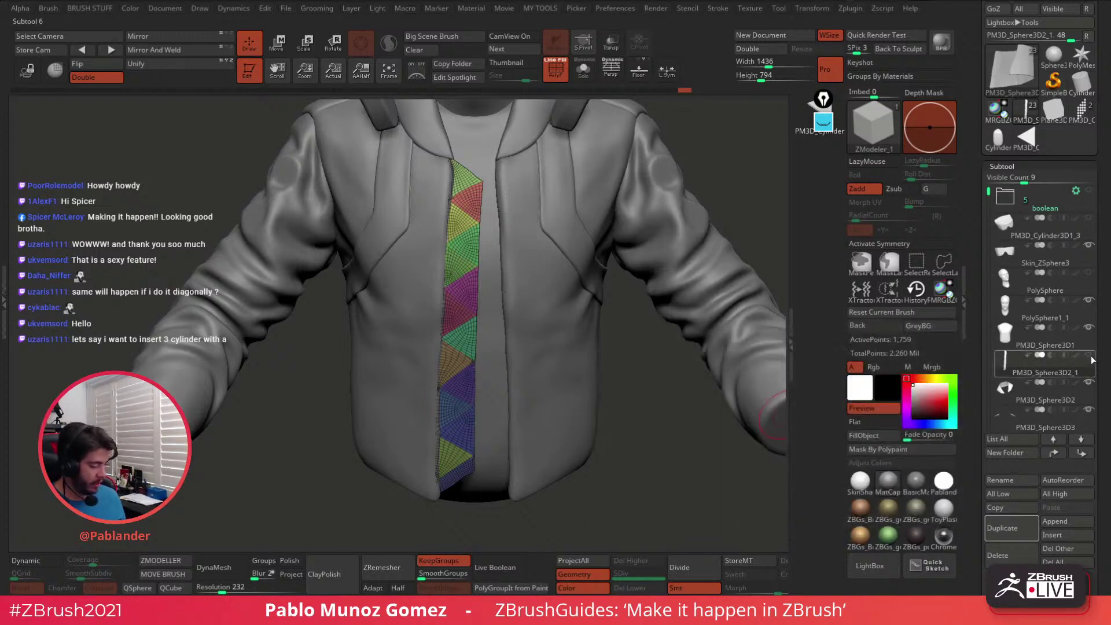
left_click(1072, 341)
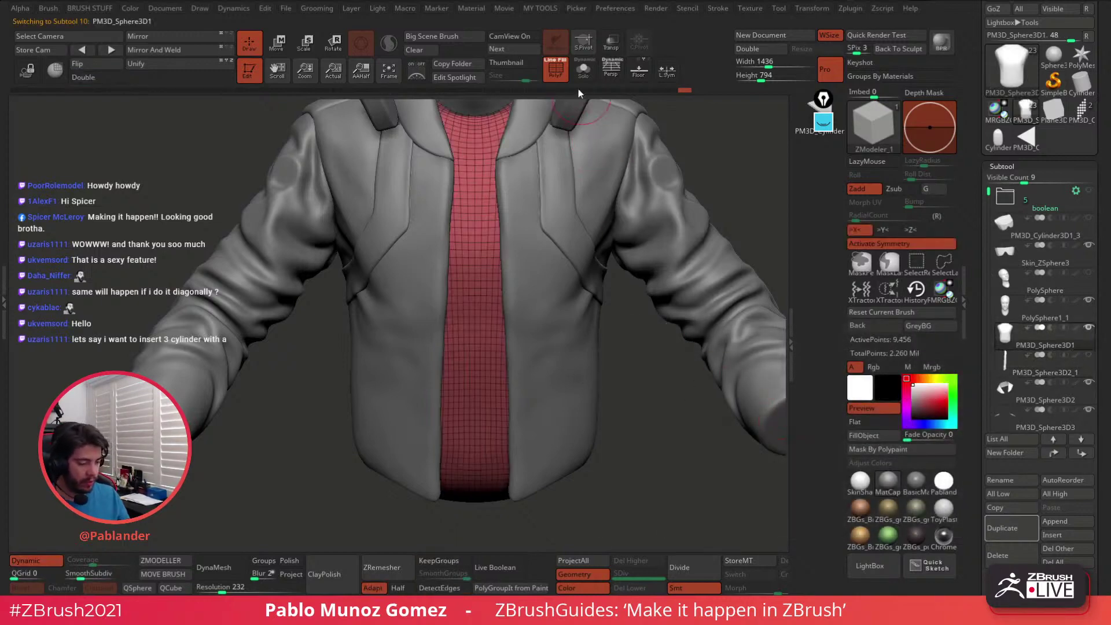
left_click(557, 69)
left_click(577, 75)
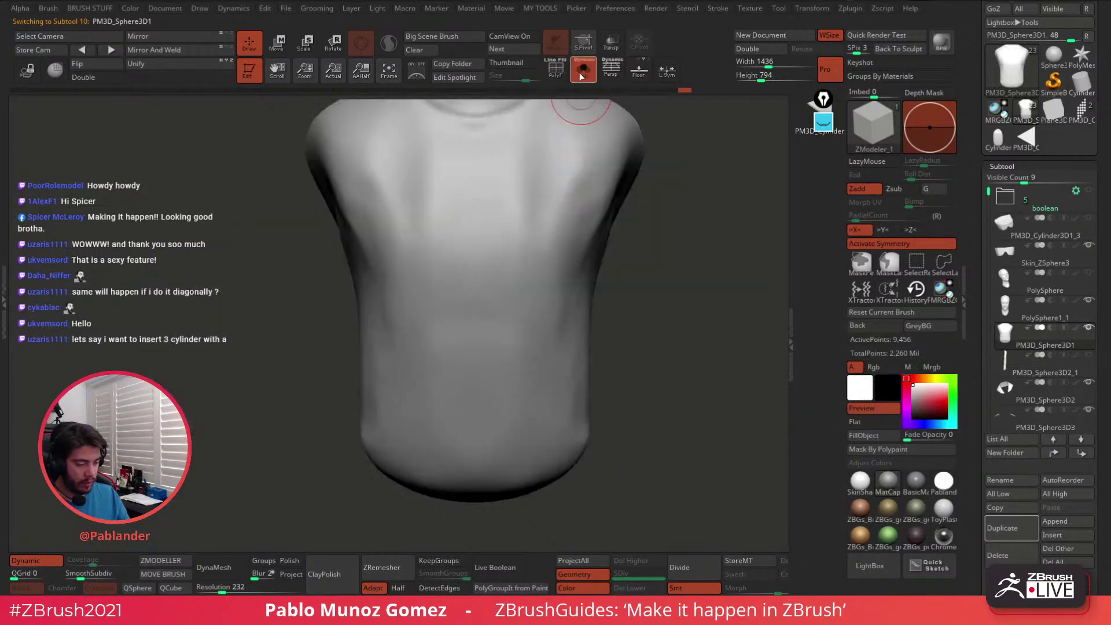
left_click(852, 246)
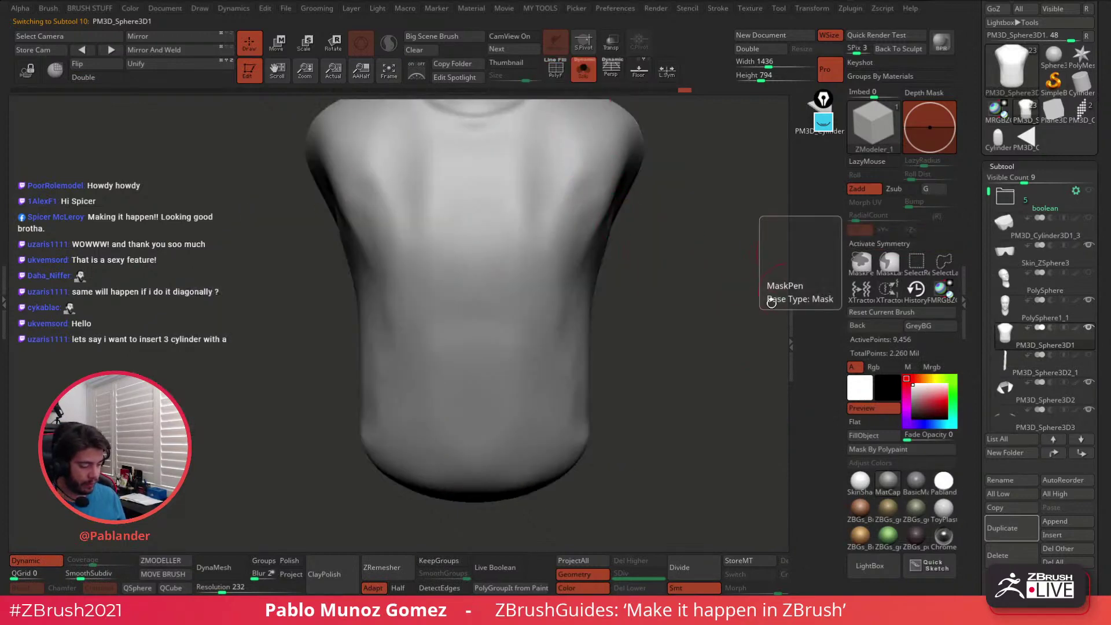
left_click(582, 75)
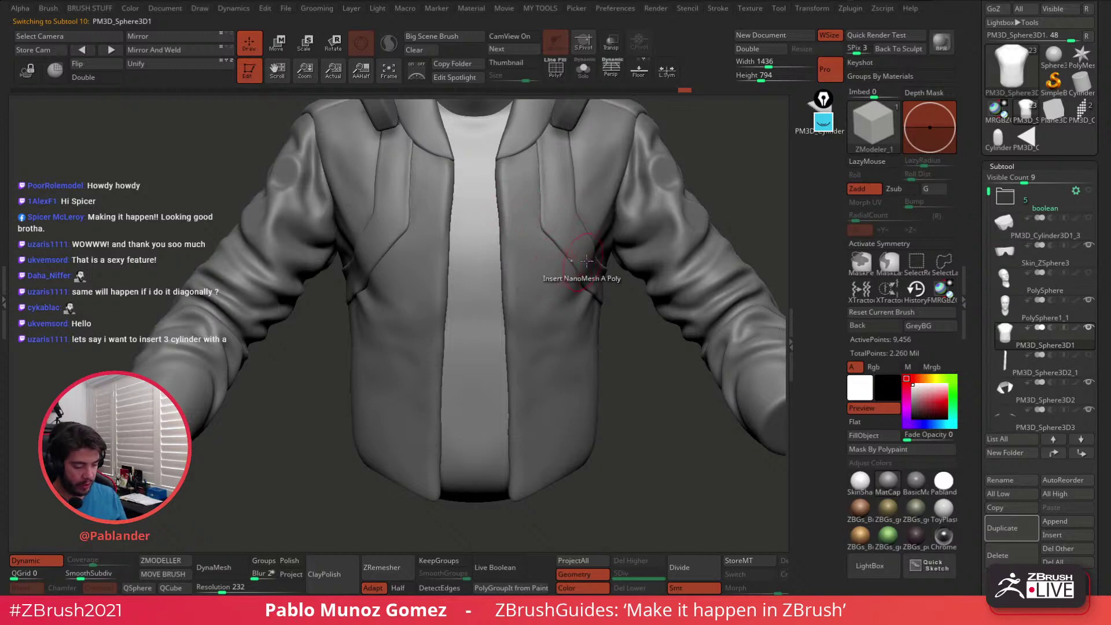
Choose the Topology brush and draw a vertical curve down the shirt front from chest to hem
left_click(823, 120)
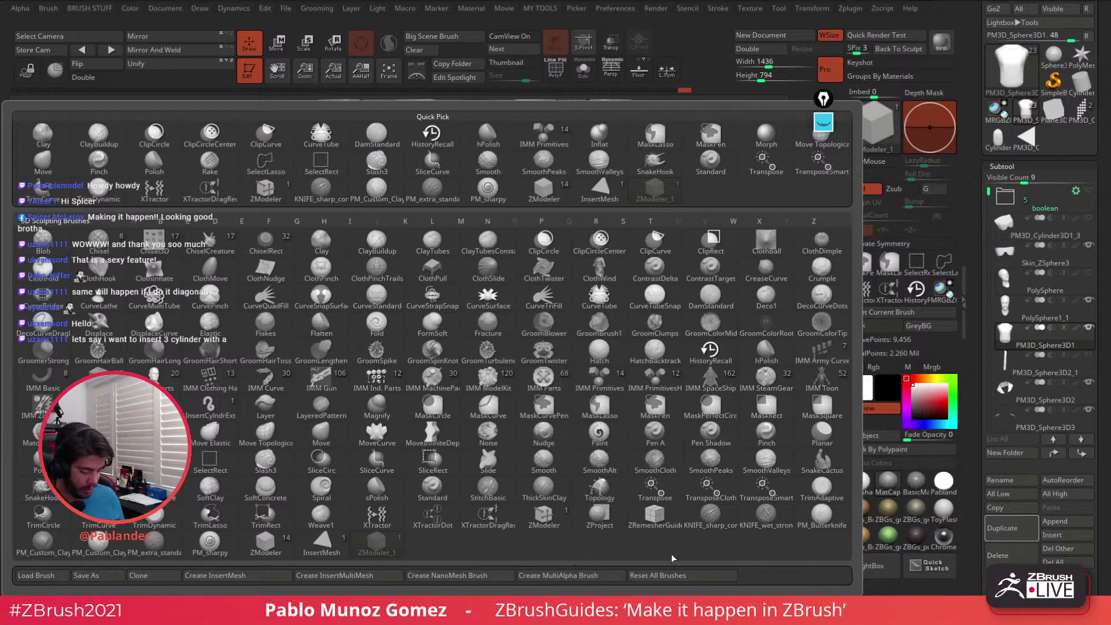
left_click(650, 221)
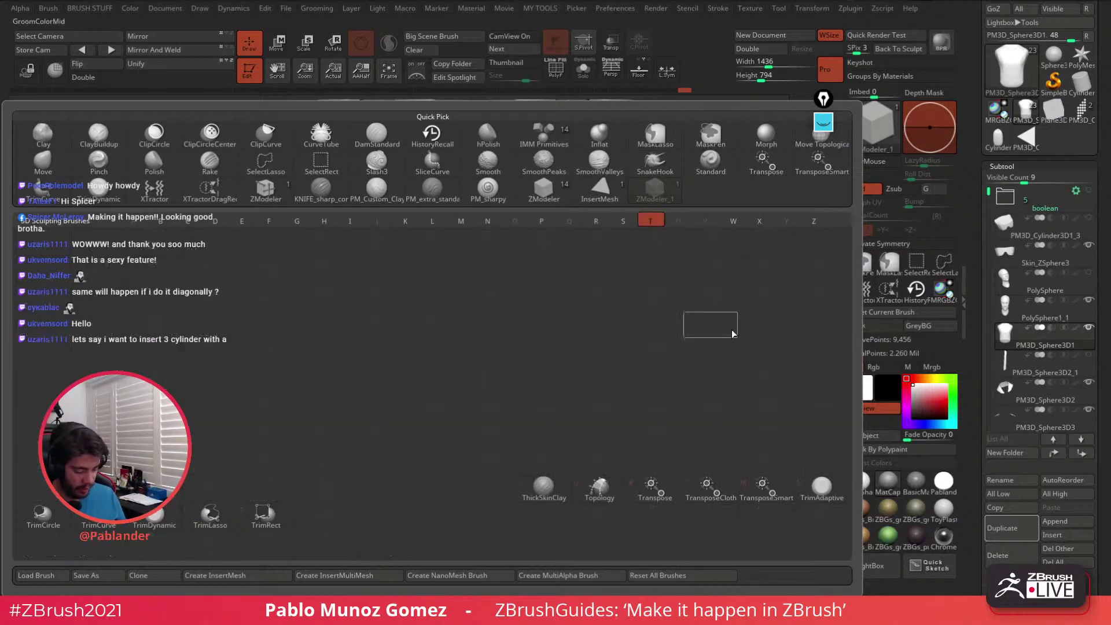
left_click(598, 487)
key("space")
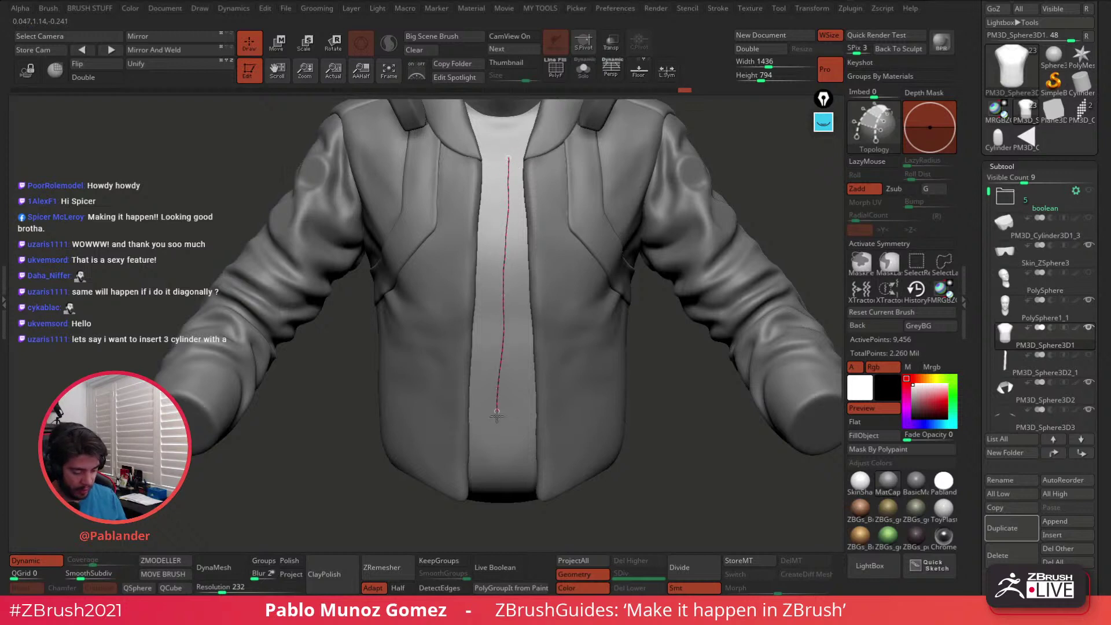
left_click_drag(497, 497, 498, 497)
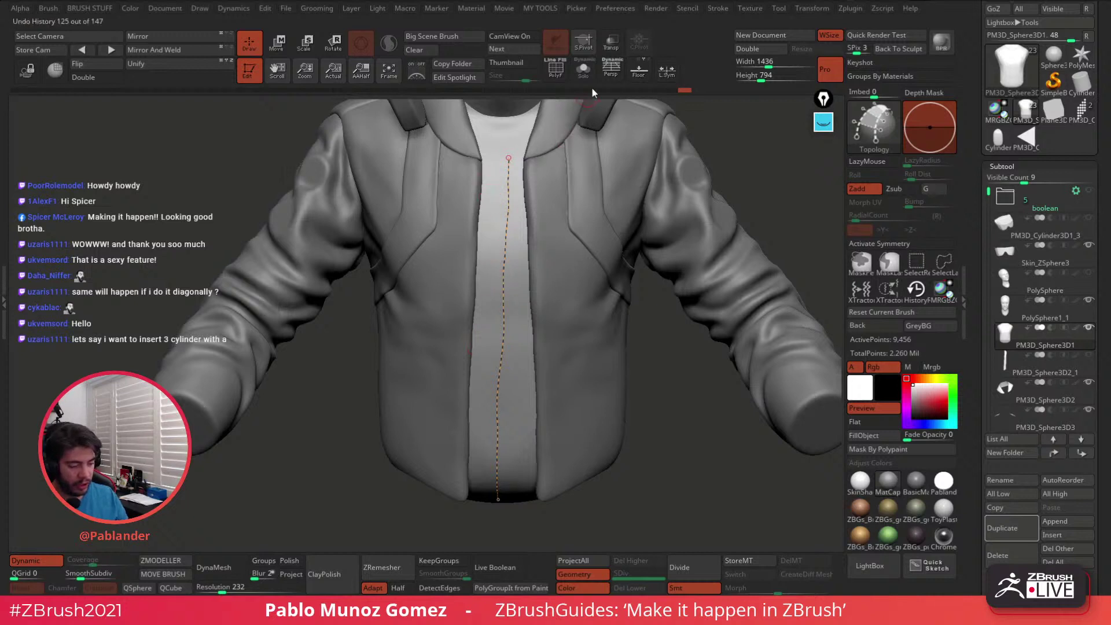
Isolate the shirt and draw a second curve parallel to the first, plus a line crossing both near their upper ends
left_click(583, 68)
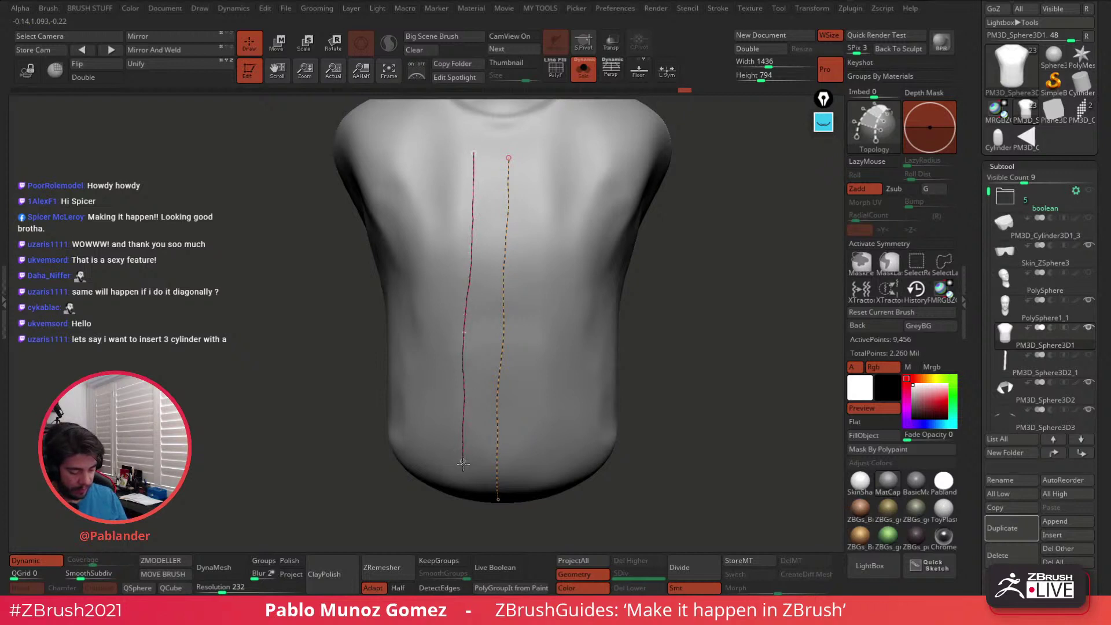
left_click_drag(595, 384, 518, 421)
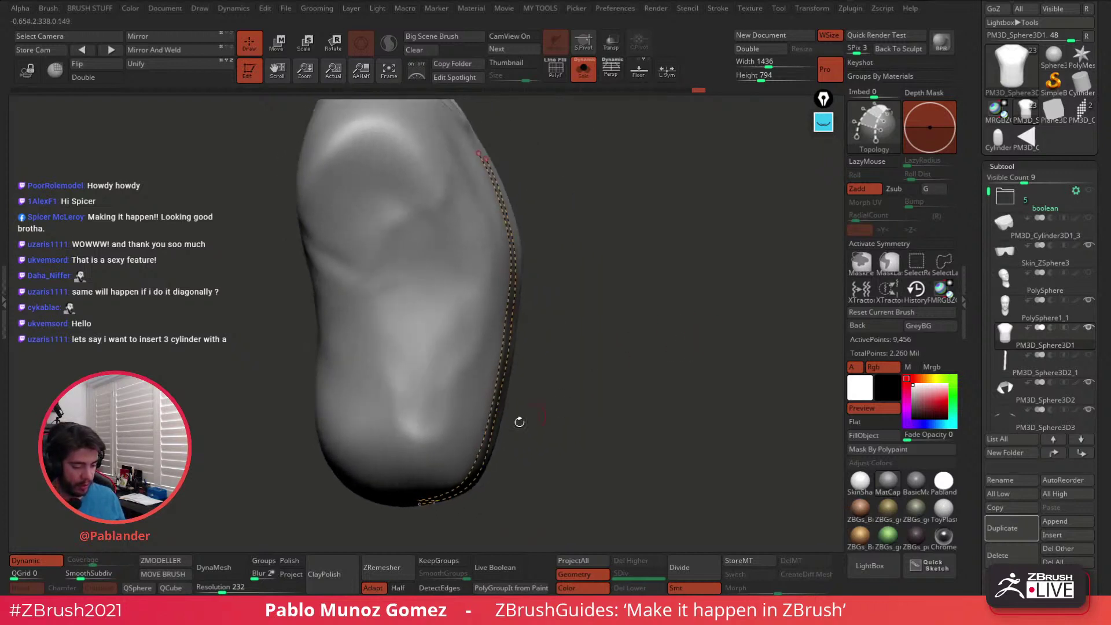
left_click_drag(691, 308, 657, 327)
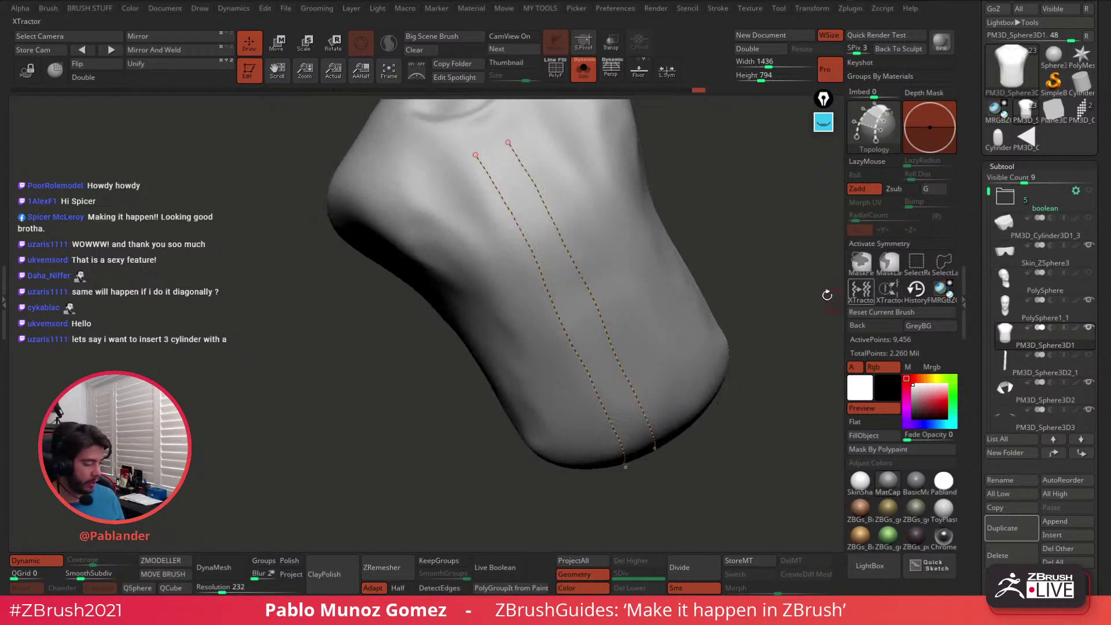
left_click_drag(827, 295, 707, 282)
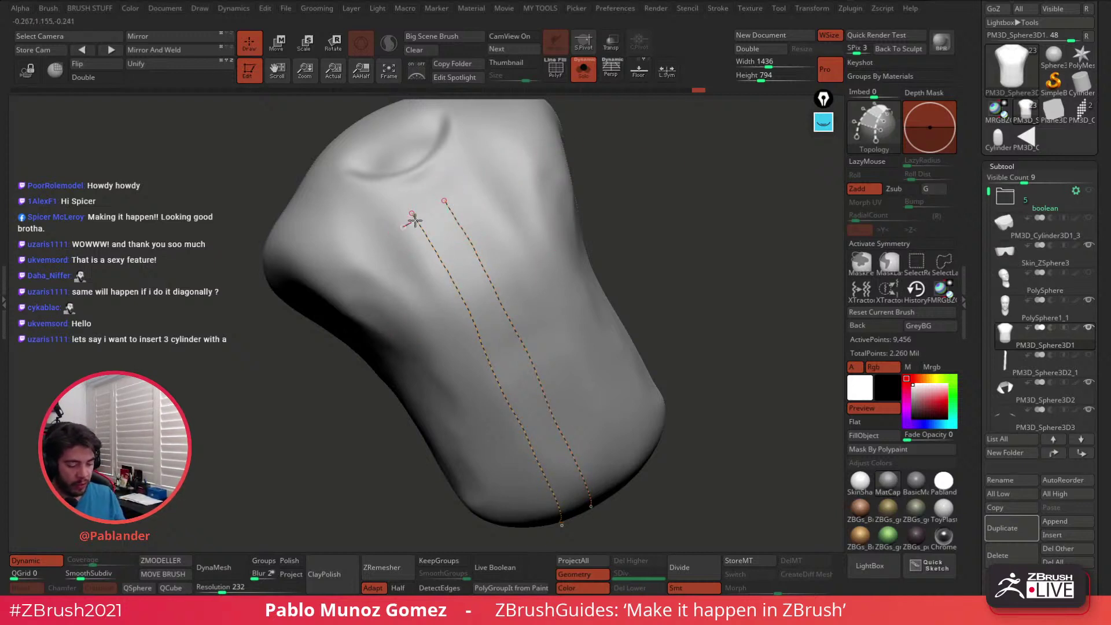
left_click_drag(423, 258, 497, 213)
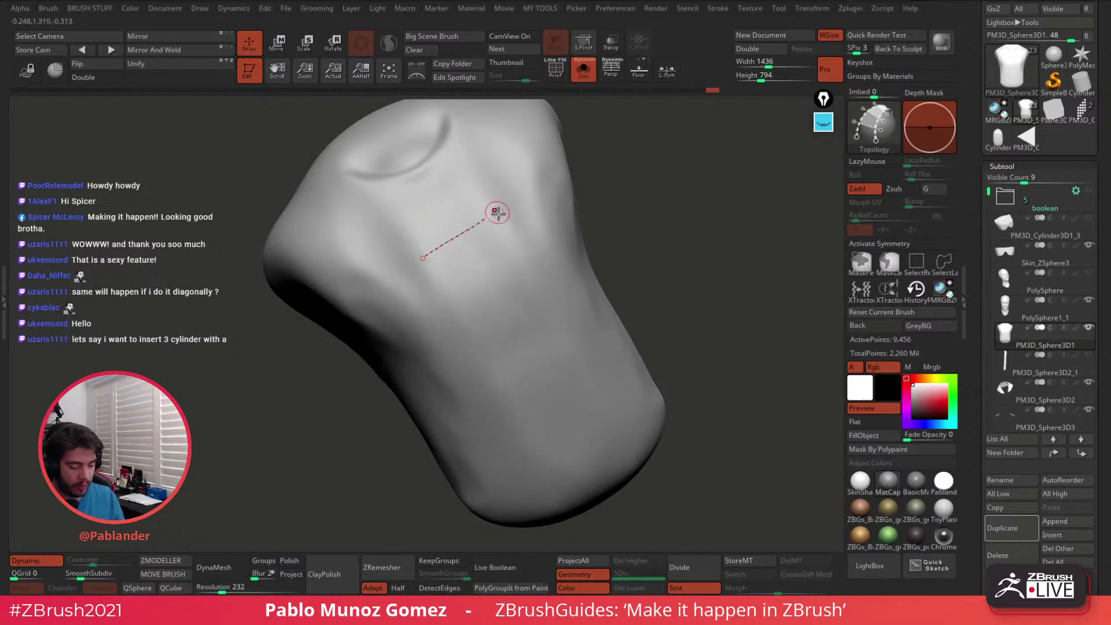
key("ctrl+z")
key("ctrl+z")
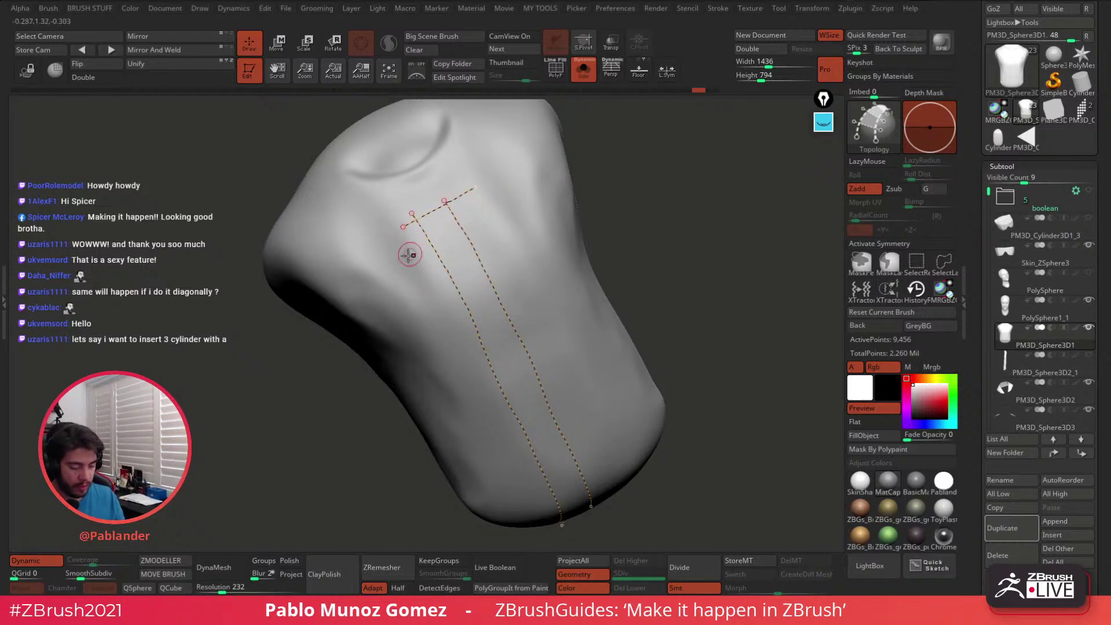
Draw evenly spaced lines across the two vertical curves down to the hem, forming a single strip of quads
left_click_drag(405, 263, 483, 212)
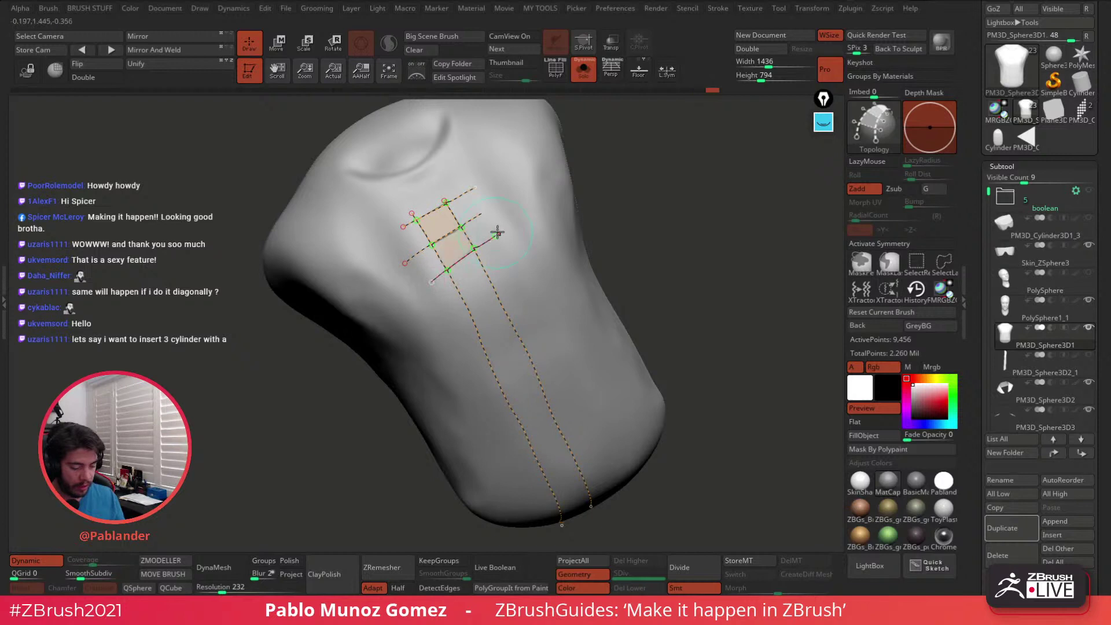
left_click_drag(503, 266, 519, 292)
left_click_drag(630, 259, 650, 248)
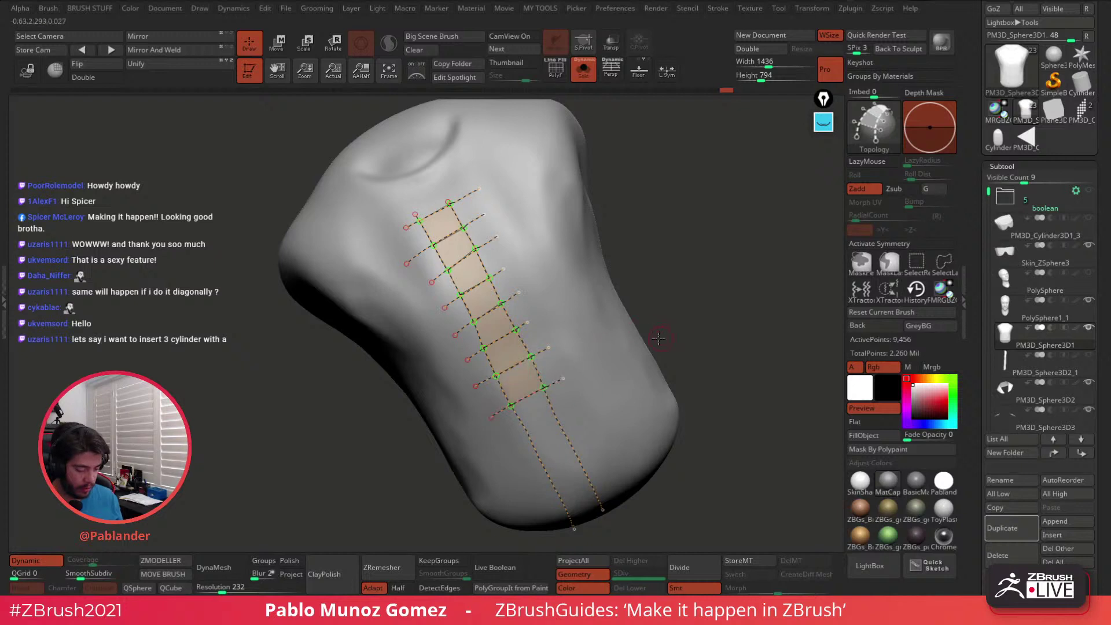
left_click_drag(658, 339, 523, 360)
left_click(532, 349)
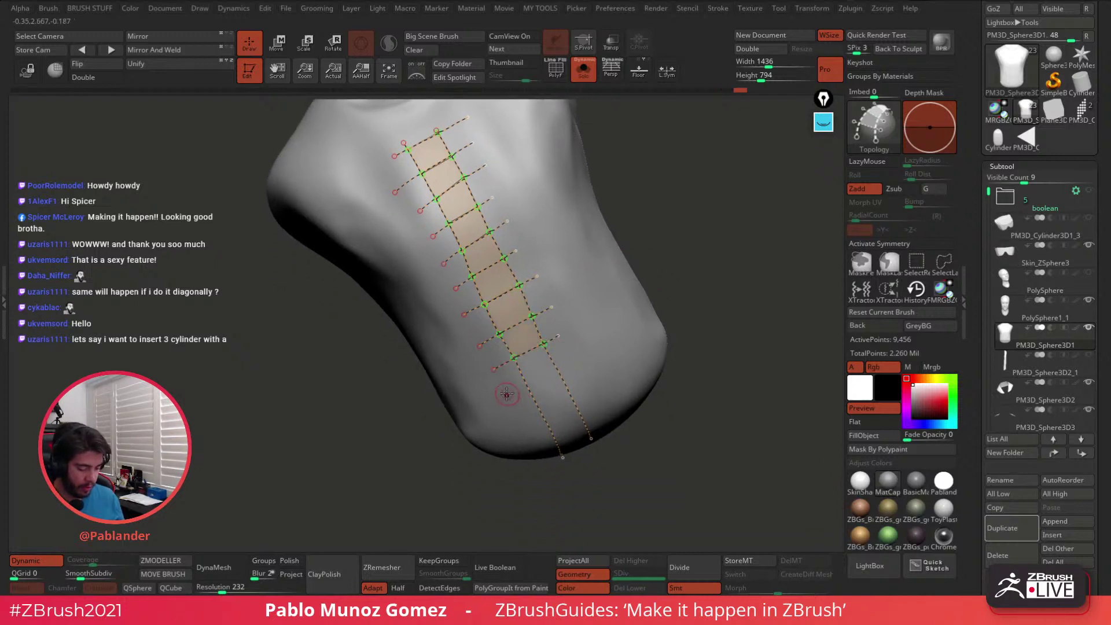
left_click_drag(668, 379, 679, 388)
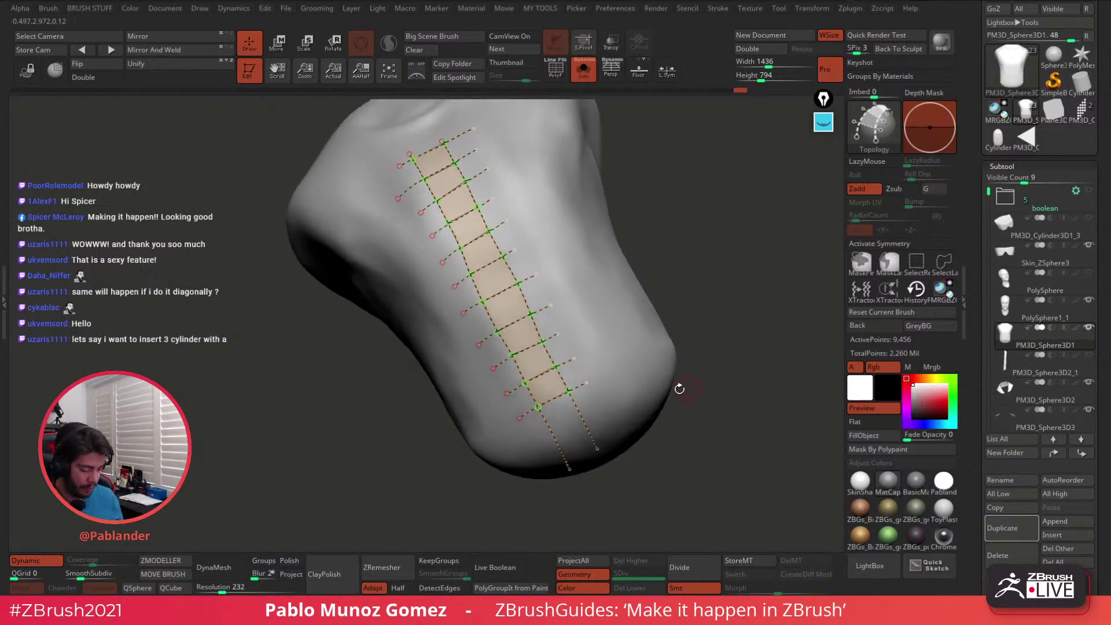
left_click_drag(605, 398, 608, 398)
mouse_move(683, 405)
left_mouse_down()
mouse_move(677, 359)
mouse_move(686, 361)
left_mouse_up()
left_click_drag(568, 450, 576, 418)
left_click_drag(674, 333, 679, 297)
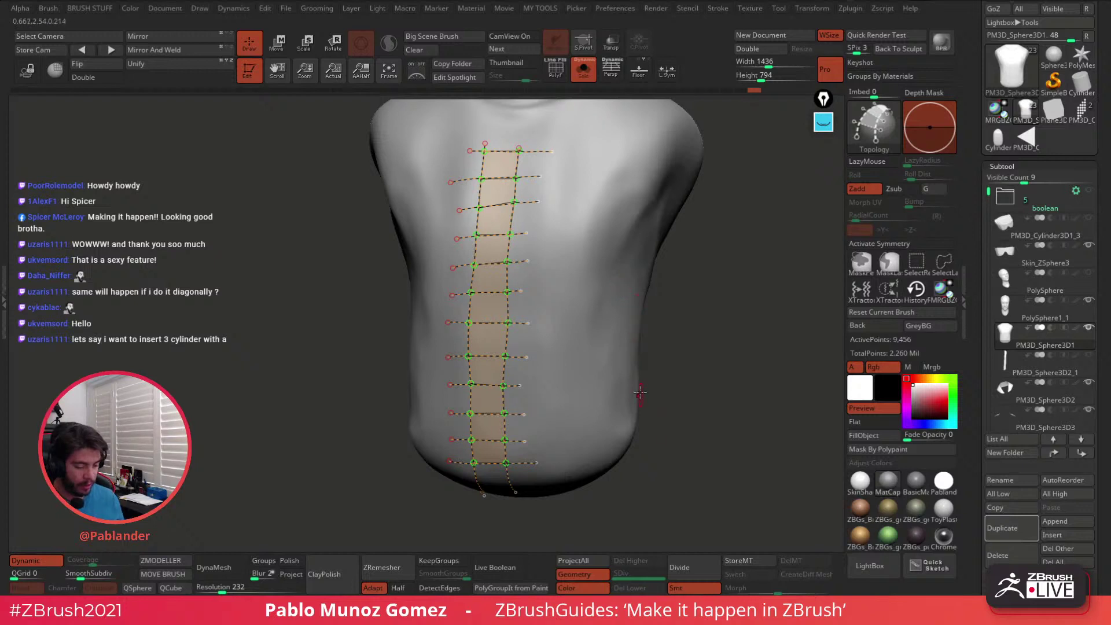
Generate the quad strip mesh from the topology curves and split its unmasked points from the shirt into a separate subtool
left_click(618, 358)
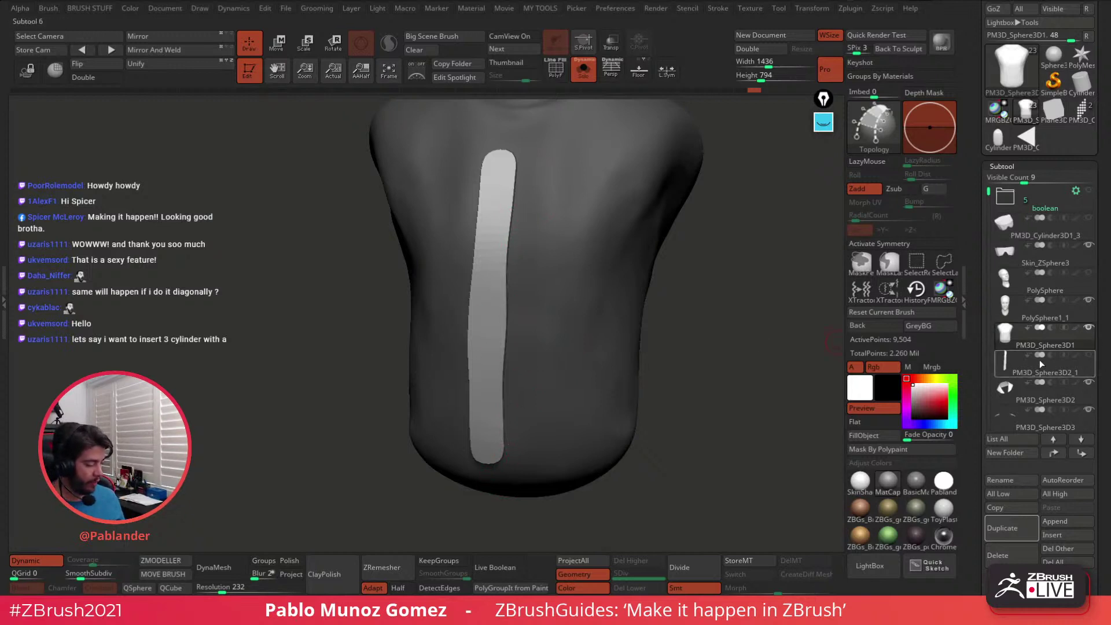
mouse_move(1041, 341)
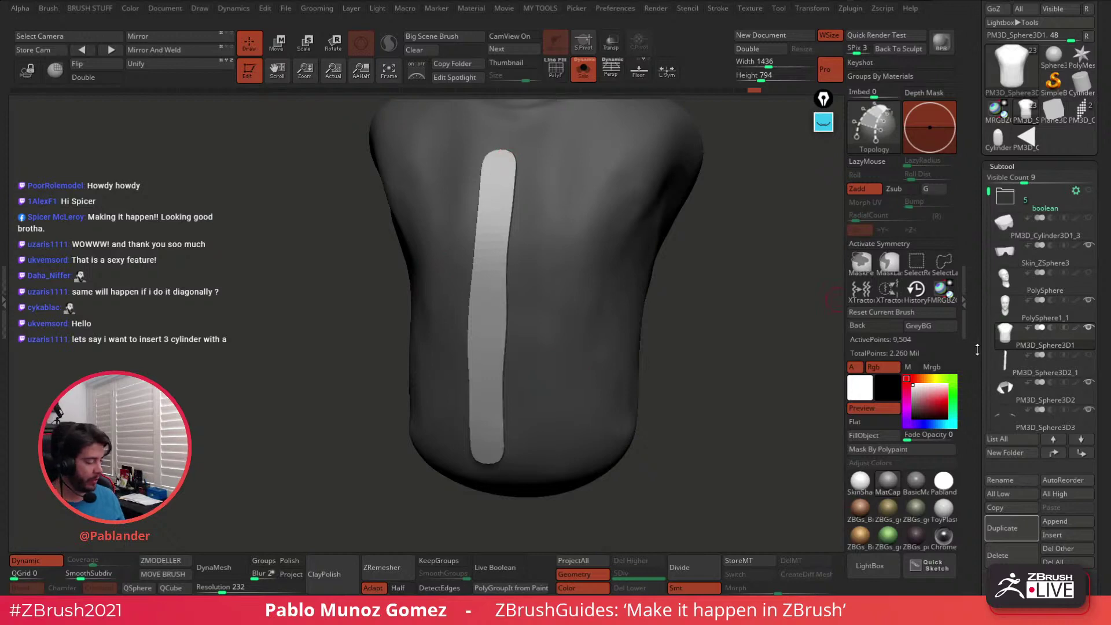
scroll(976, 349, "down", 5)
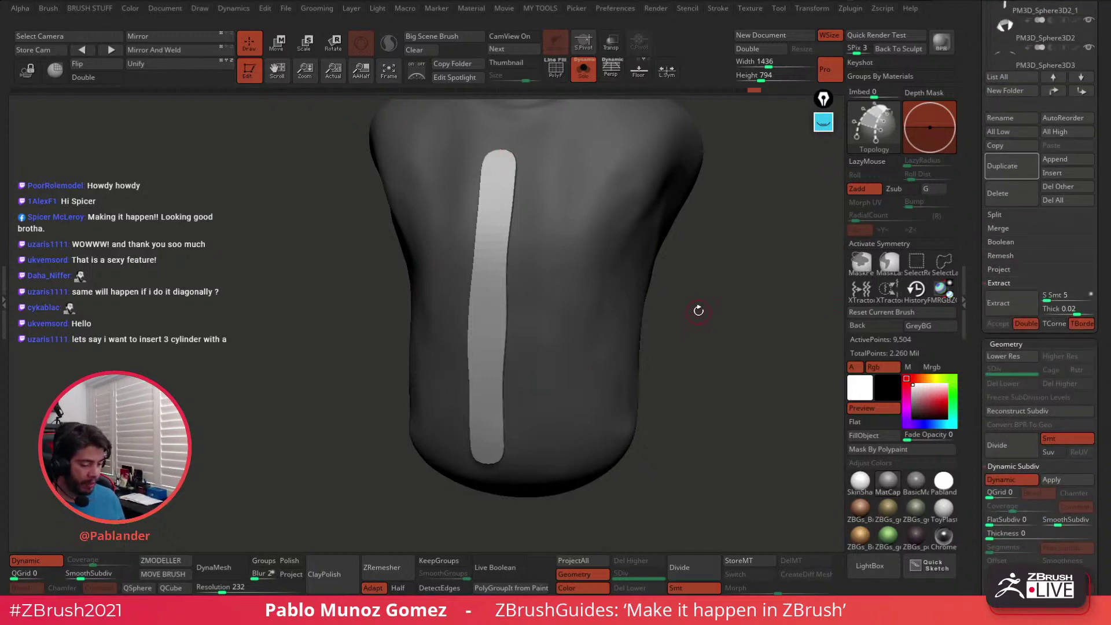
key("space")
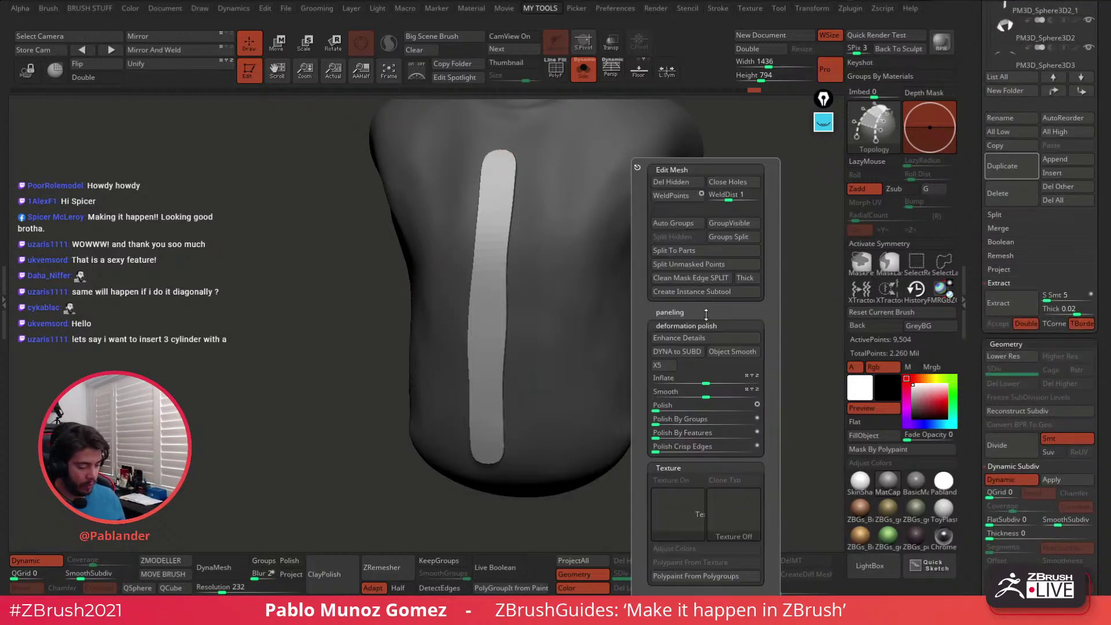
left_click(724, 265)
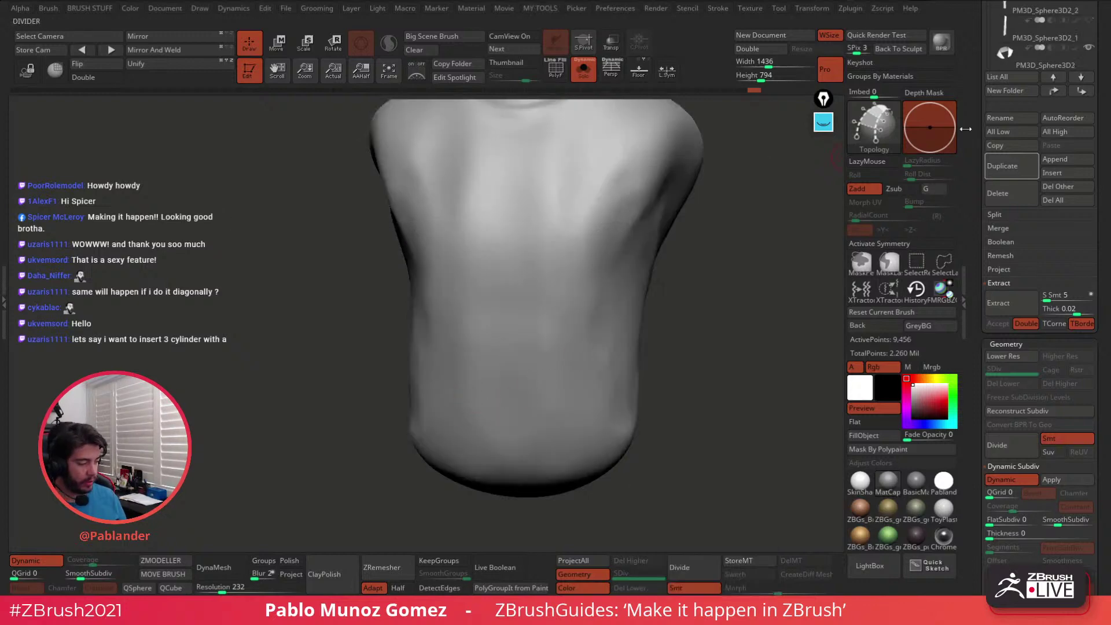
Select the new strip subtool, turn off Solo to show the whole character, and disable Dynamic Subdiv on the strip
scroll(1041, 231, "up", 2)
left_click(1064, 246)
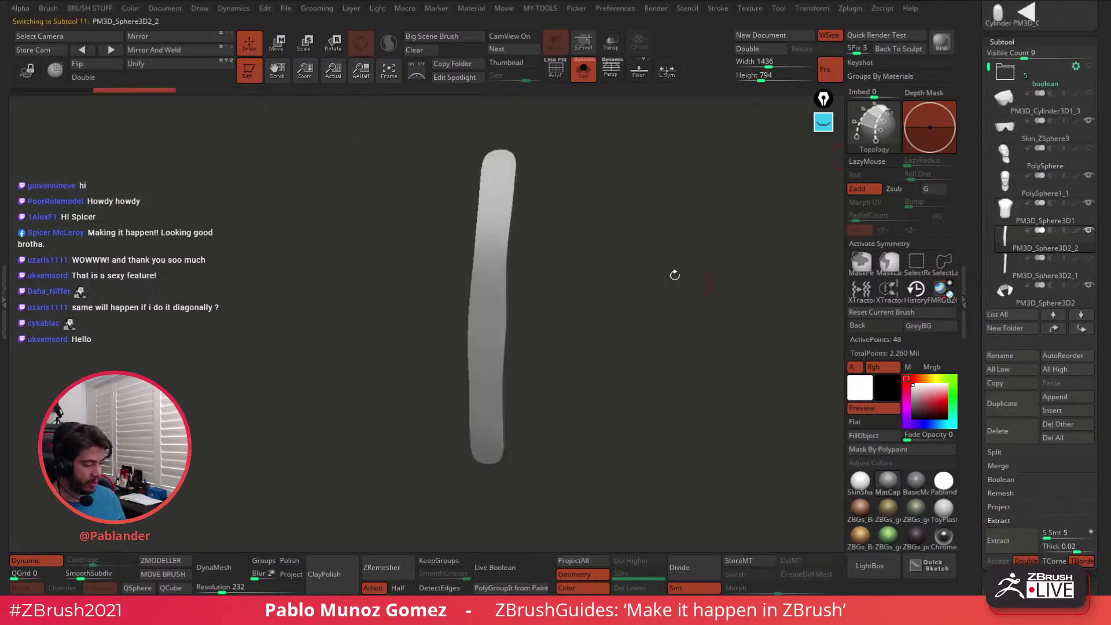
left_click(583, 70)
scroll(1006, 347, "down", 5)
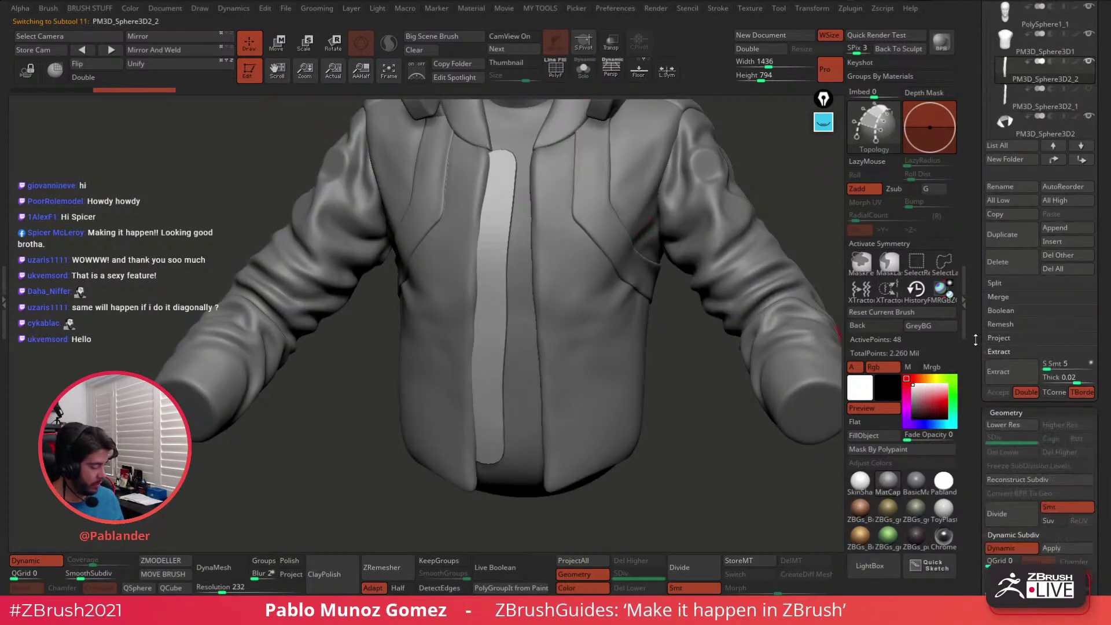
left_click(1026, 315)
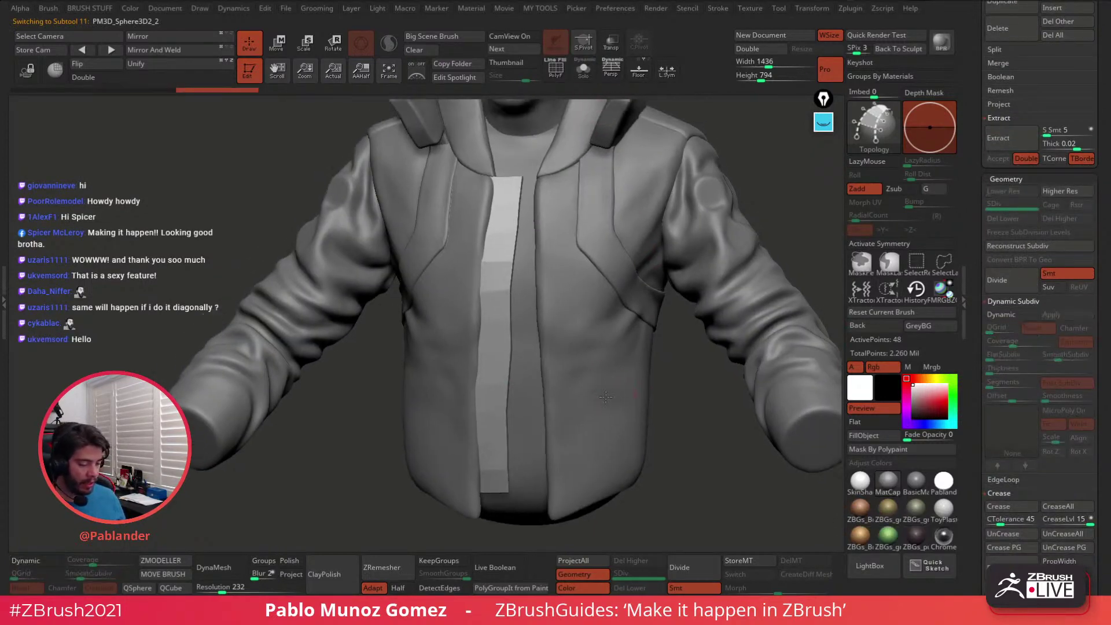
Inspect the jacket-front strip in Solo mode, turn on its PolyFrame display, and bring back the rest of the model
left_click(583, 72)
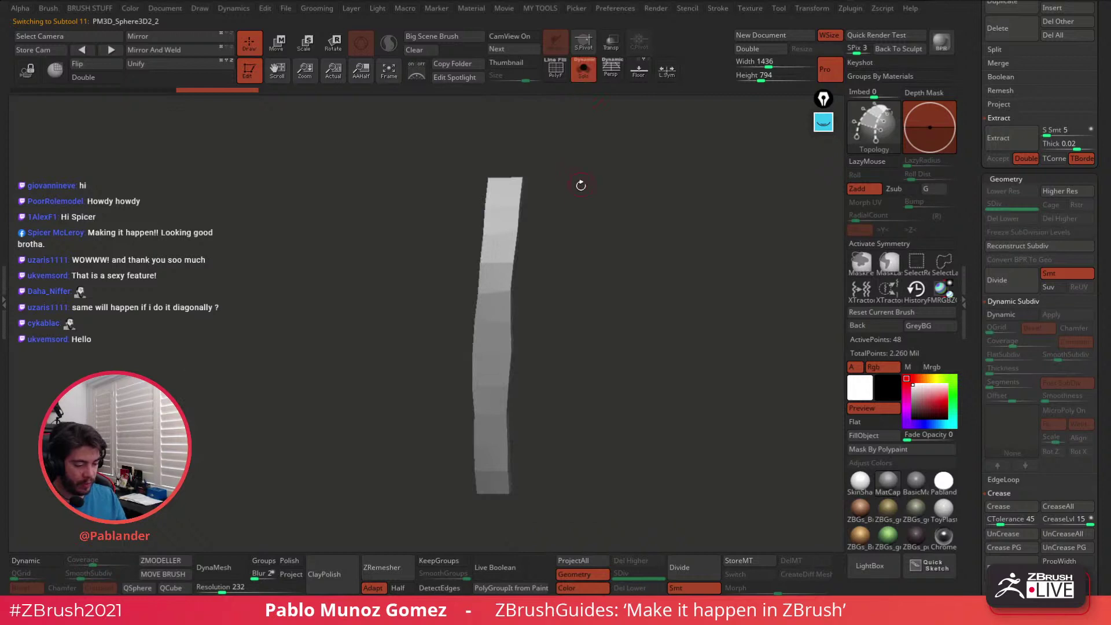
left_click(555, 67)
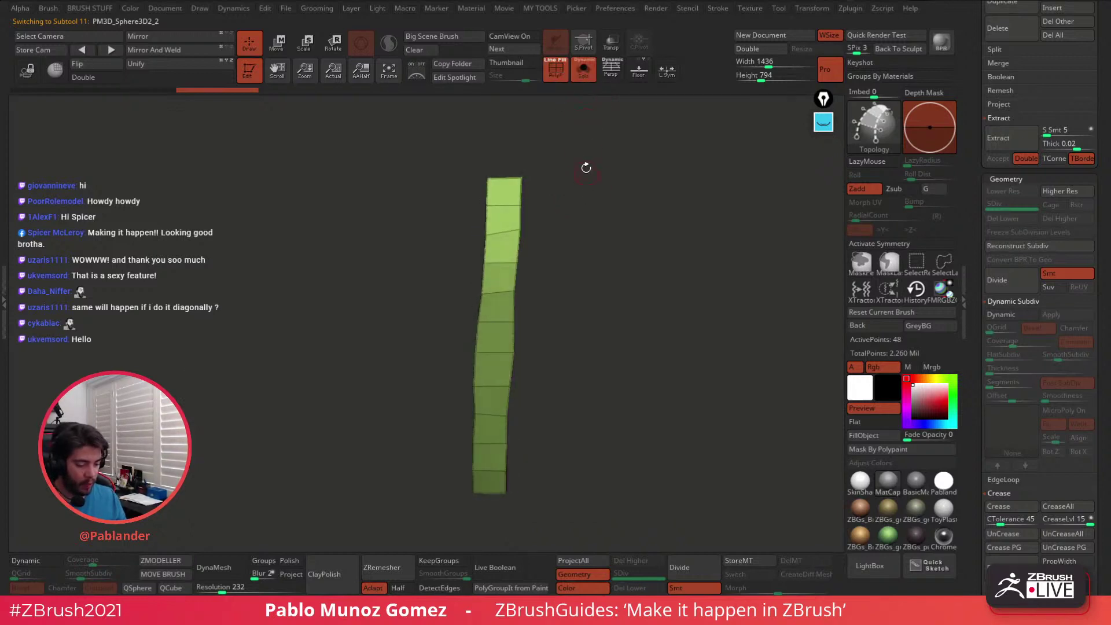
left_click(583, 72)
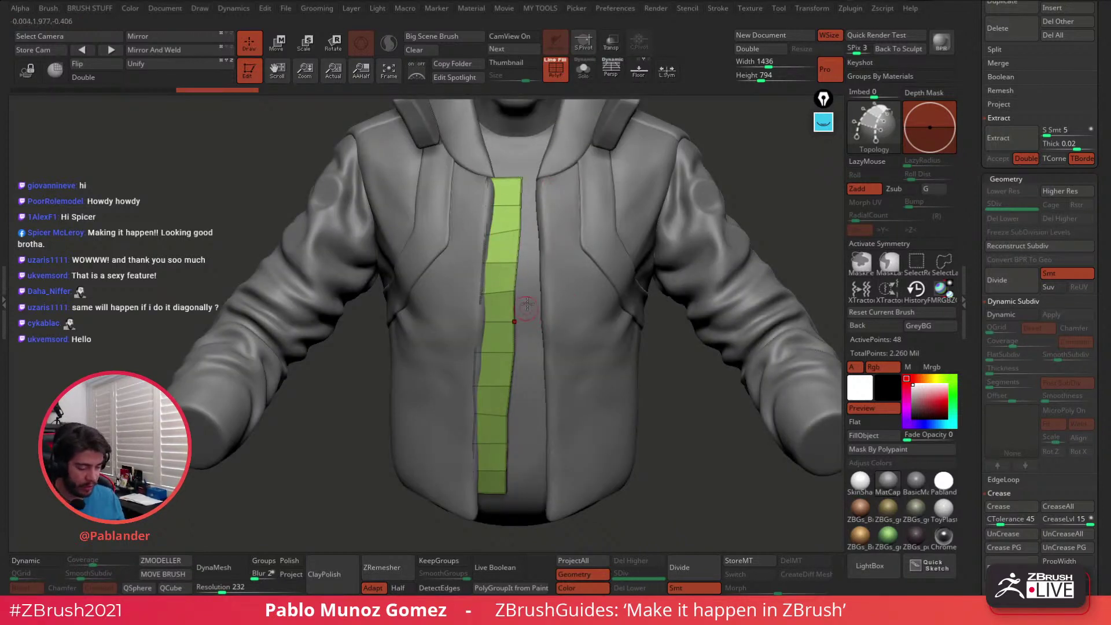
Even out the spacing of the strip's polygon edges with the Move brush
key("b")
left_click(532, 321)
key("space")
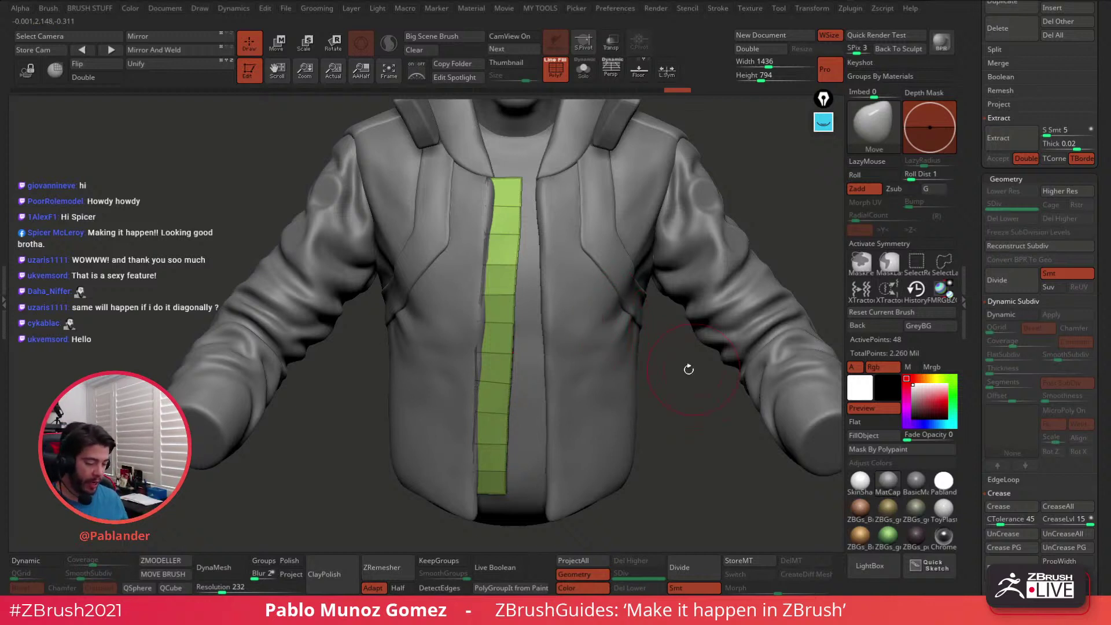
right_click_drag(668, 396, 632, 354)
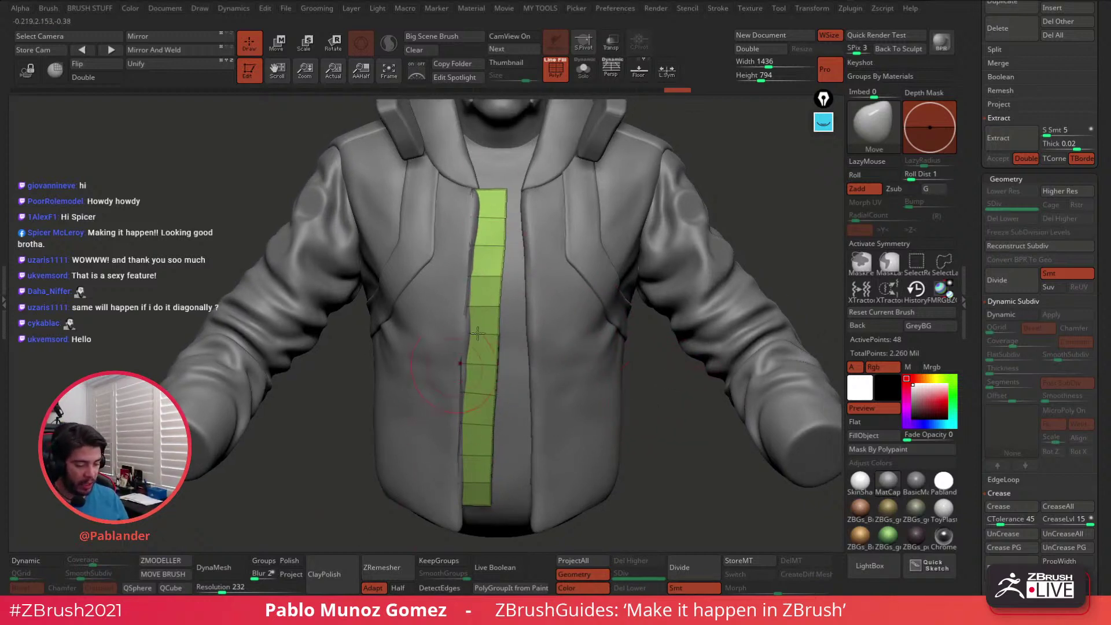
Isolate the strip in Solo mode and choose the ZModeler_1 brush
left_click(585, 75)
right_click_drag(601, 248, 627, 266)
right_click_drag(661, 232, 695, 253)
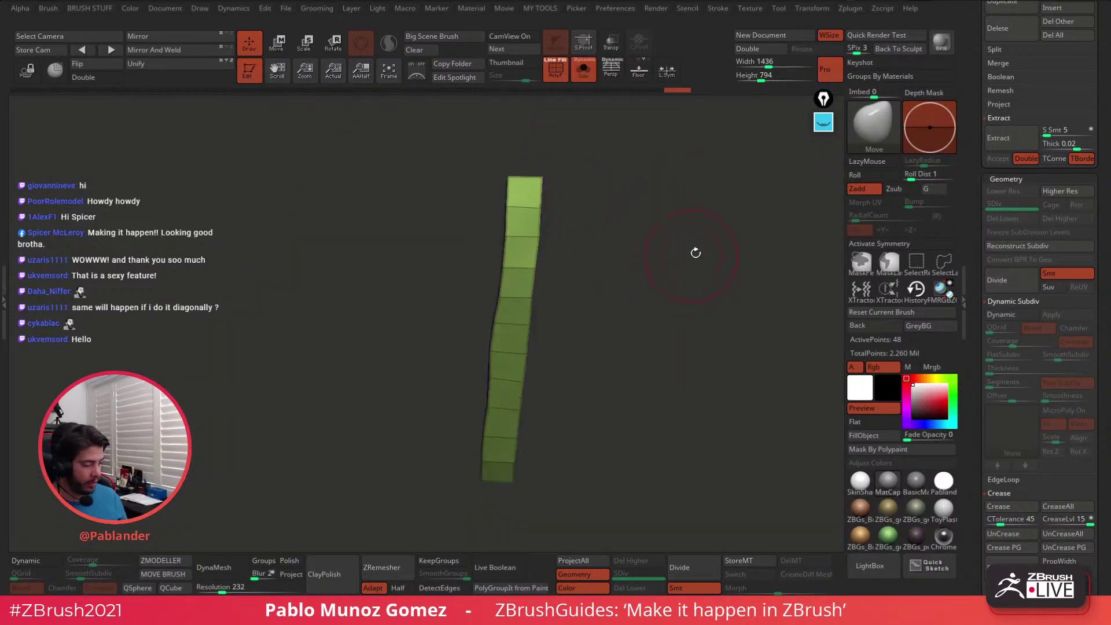
left_click(872, 127)
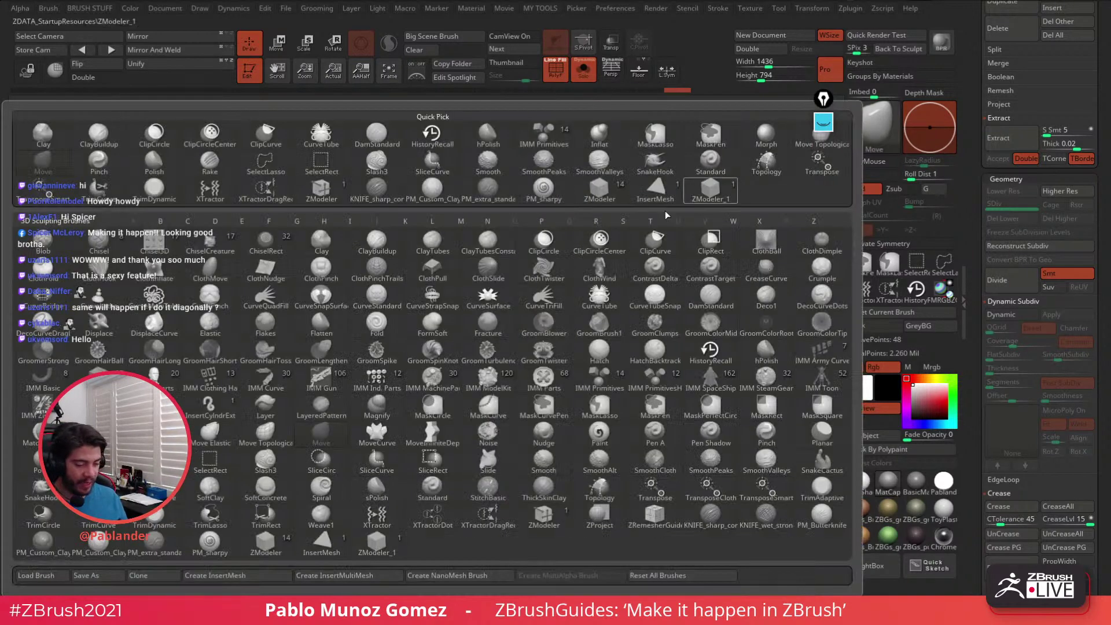
left_click(717, 193)
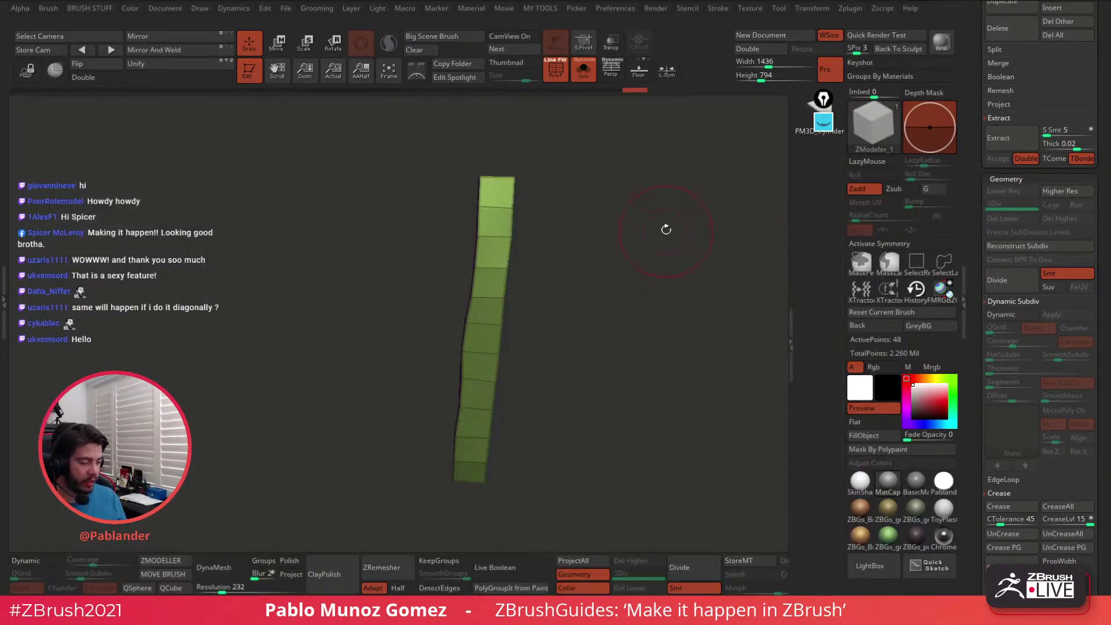
Try inserting a triangle NanoMesh on the strip's topmost polygon
key("space")
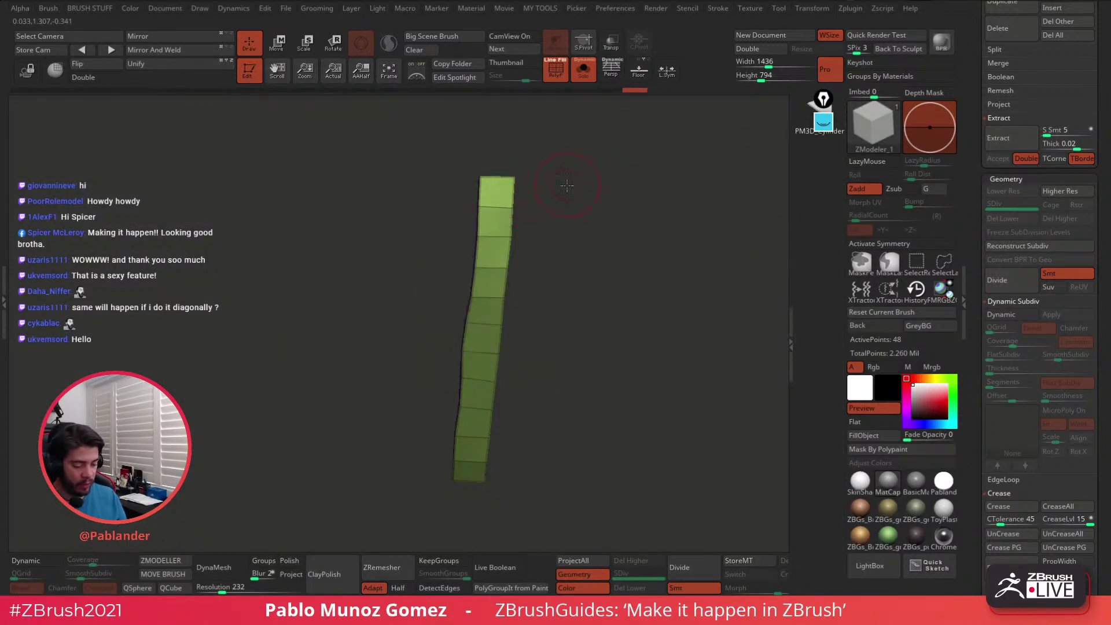
left_click_drag(569, 197, 548, 194, "alt")
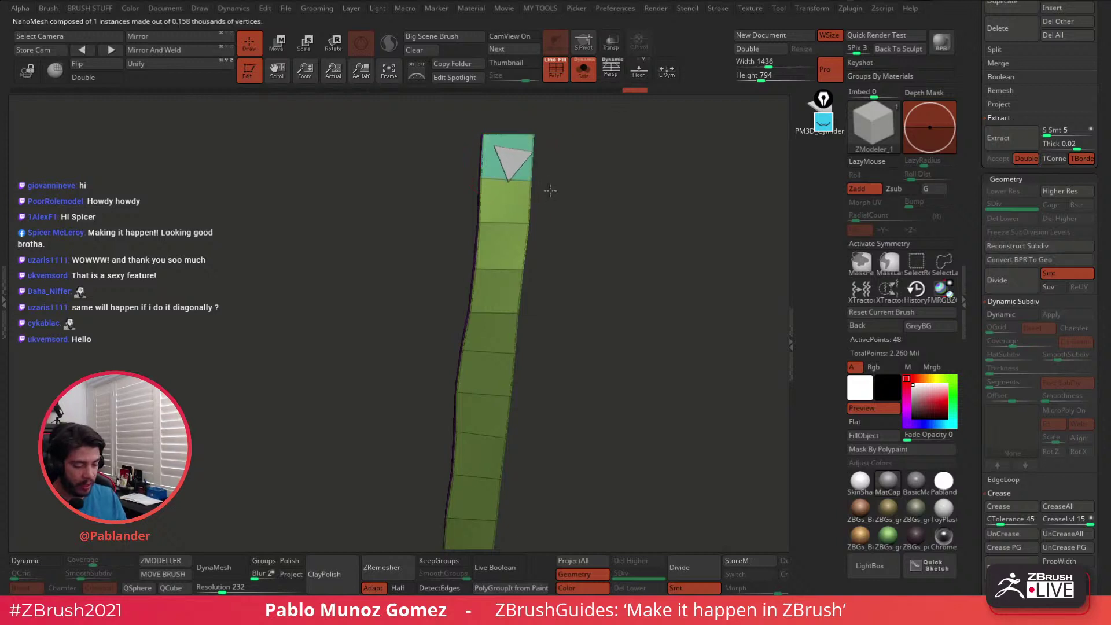
left_click_drag(608, 277, 573, 246)
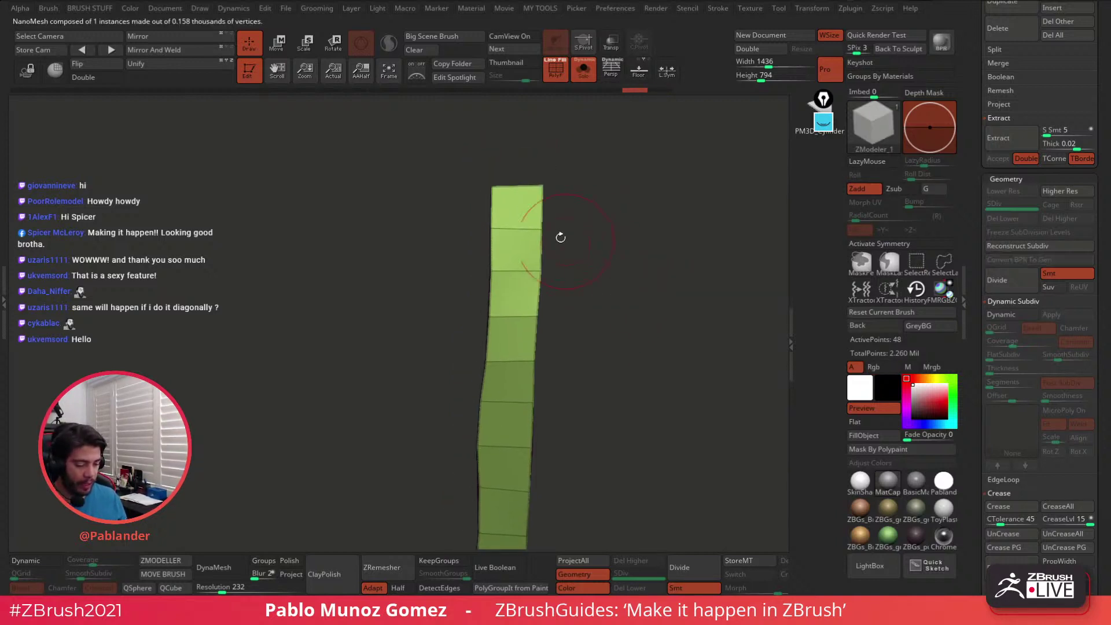
left_click_drag(585, 322, 585, 285)
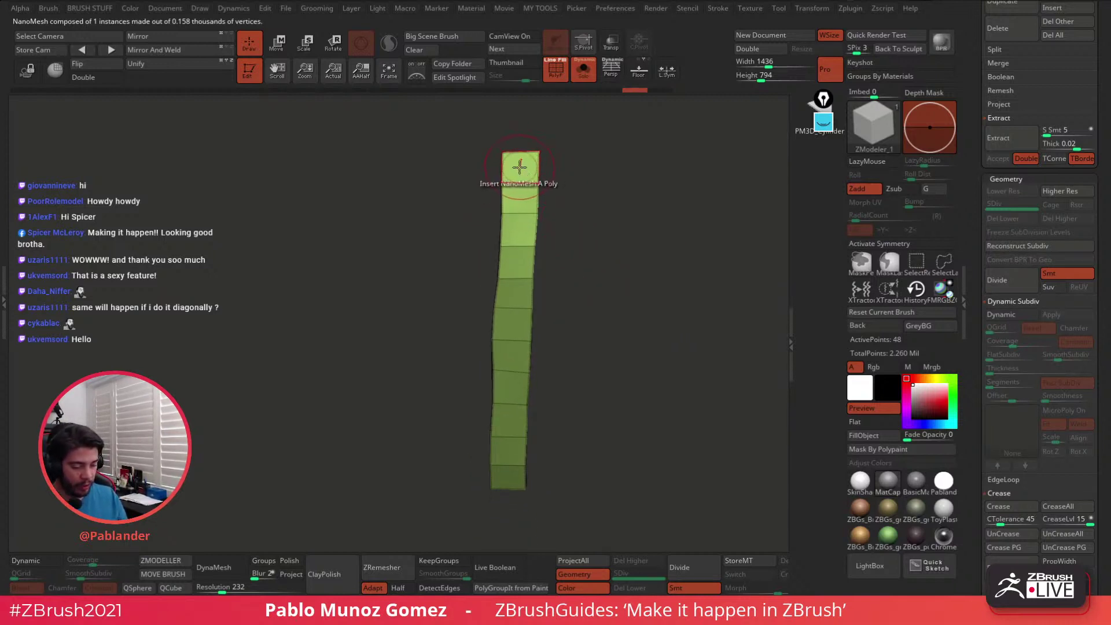
Mark every other polygon down the strip as a temporary selection and switch to the standard ZModeler brush
mouse_move(519, 167)
left_mouse_down()
mouse_move(508, 440)
mouse_move(510, 416)
left_mouse_up()
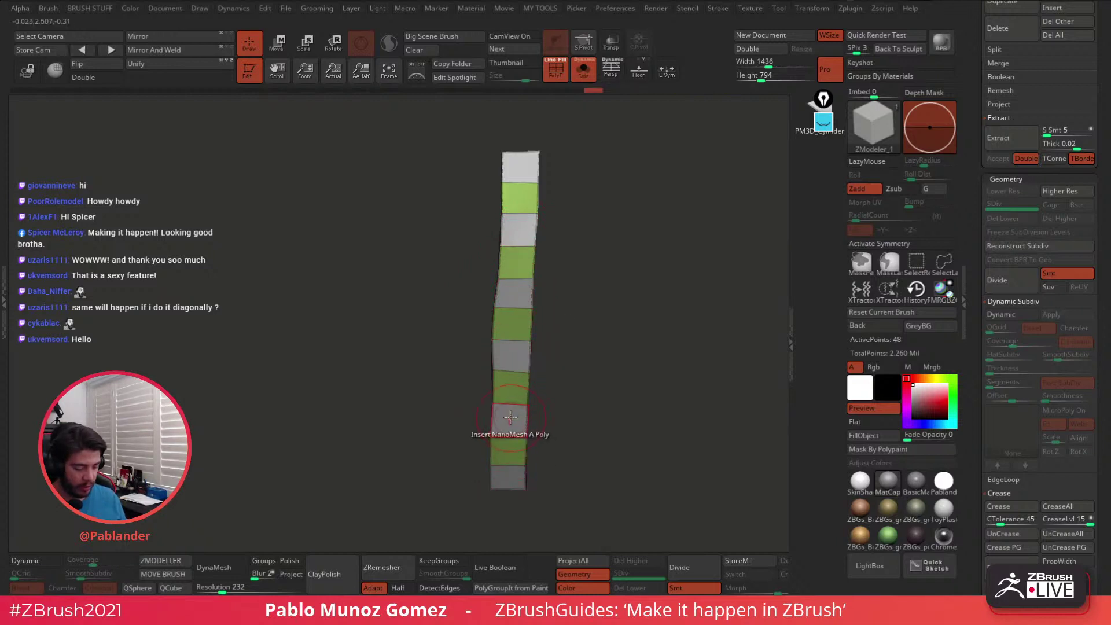
key("space")
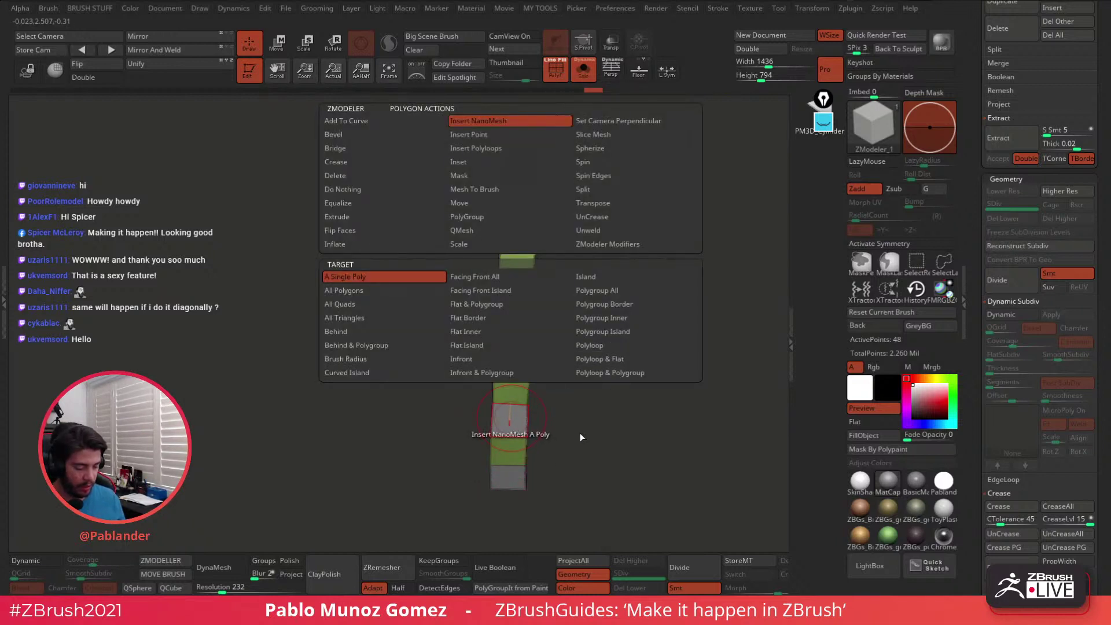
left_click(176, 562)
left_click(512, 420)
key("ctrl+z")
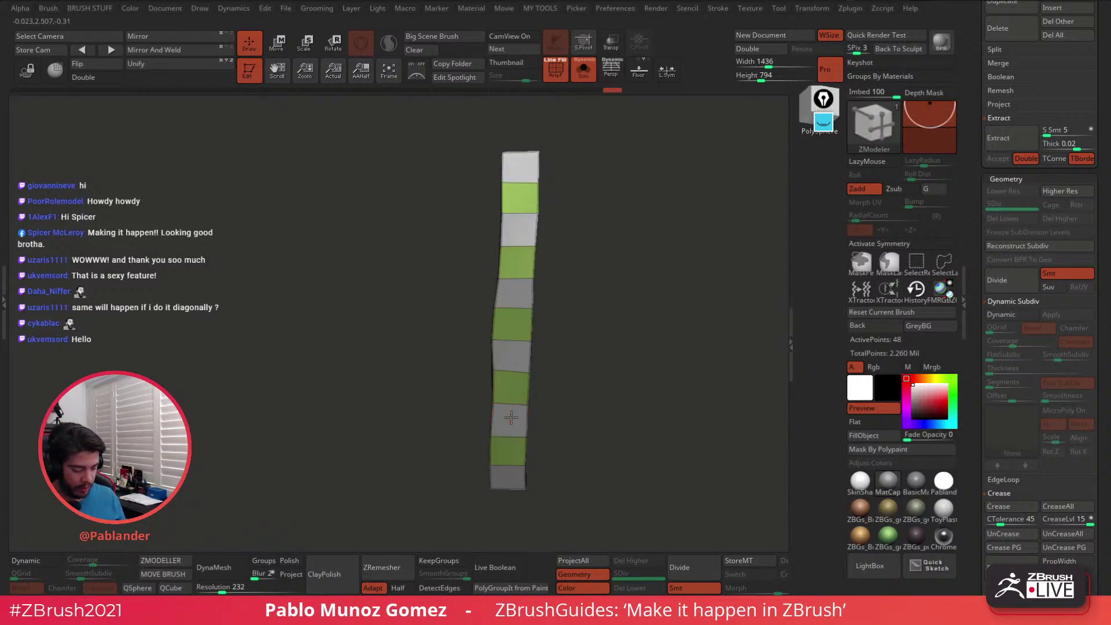
Assign the marked alternating polygons their own polygroup with the ZModeler PolyGroup action on A Single Poly
key("space")
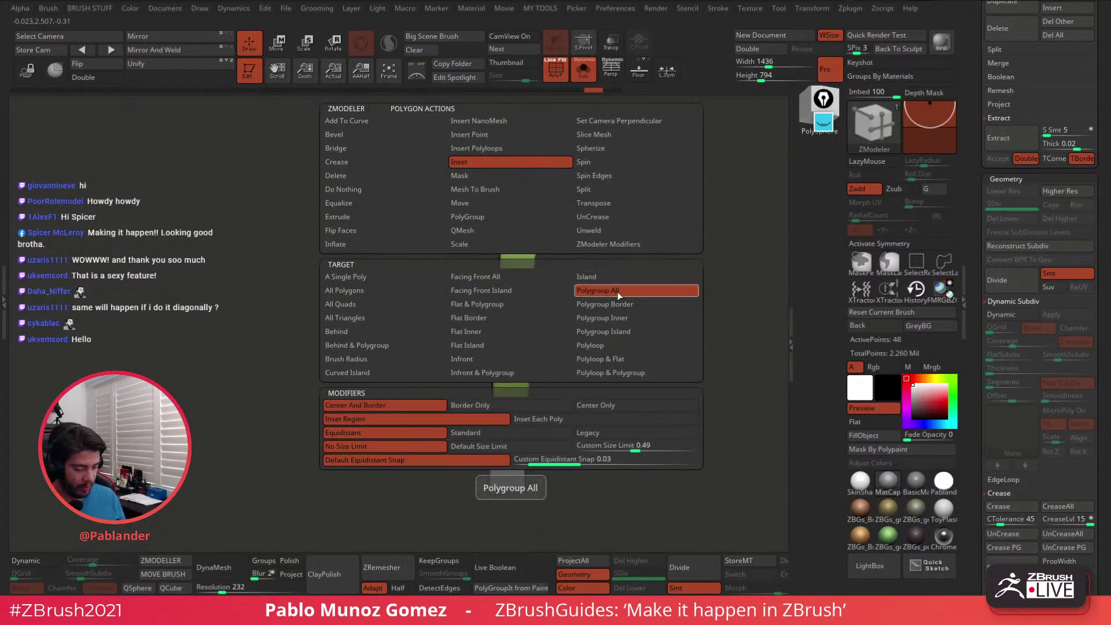
left_click(482, 215)
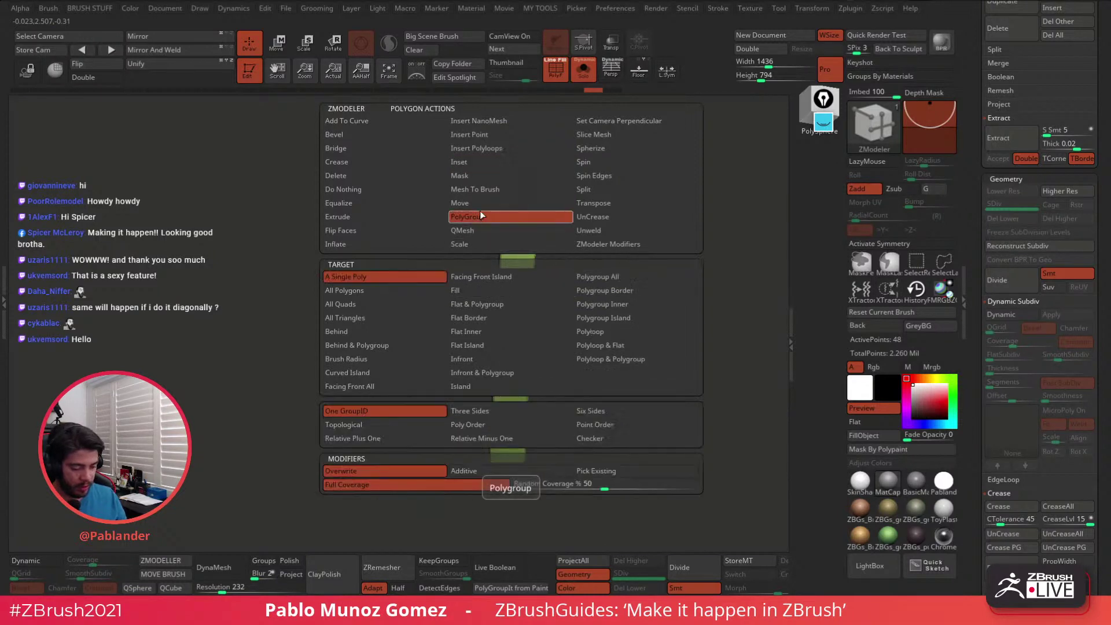
left_click(514, 296)
left_click_drag(623, 310, 627, 315)
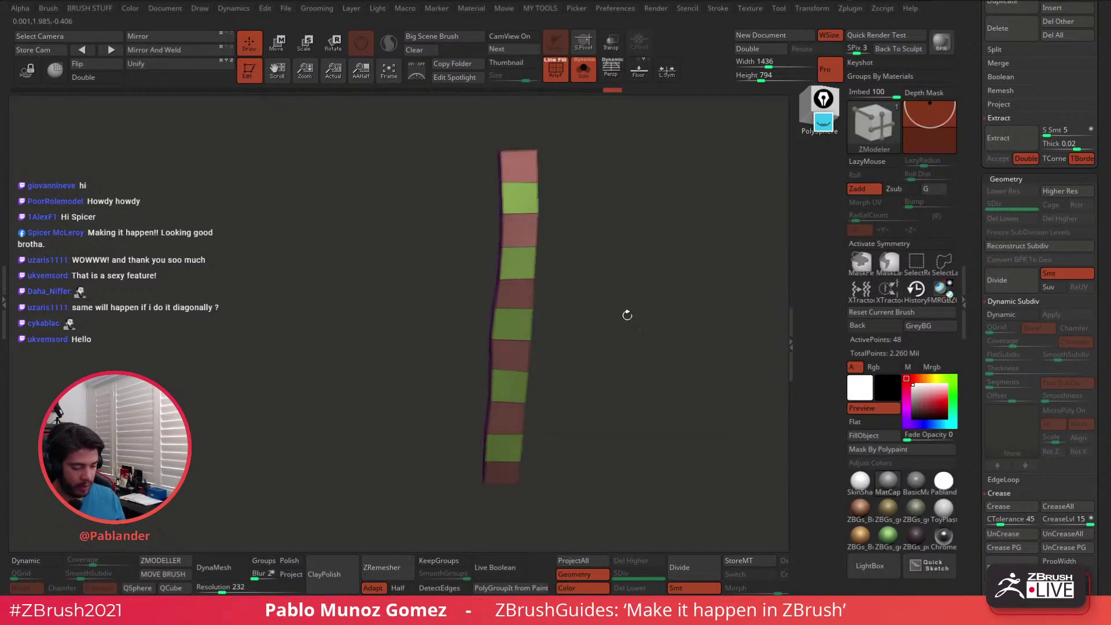
Switch back to the ZModeler_1 brush and set its Insert NanoMesh action to target Polygroup All
left_click_drag(674, 252, 568, 208)
left_click(870, 122)
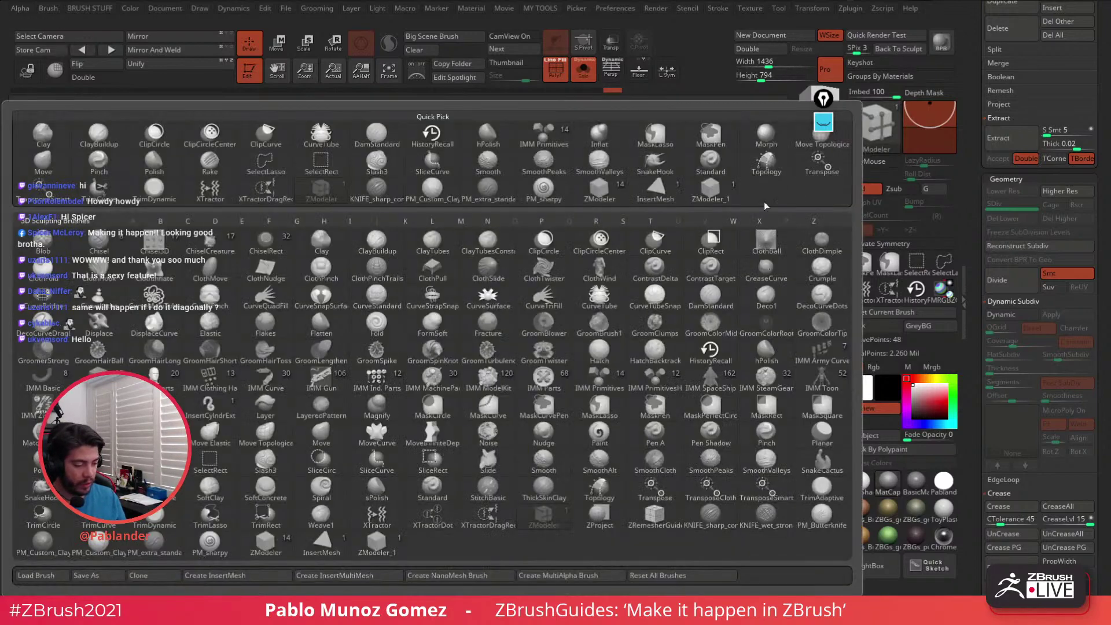
left_click(717, 195)
left_click_drag(622, 233, 612, 257)
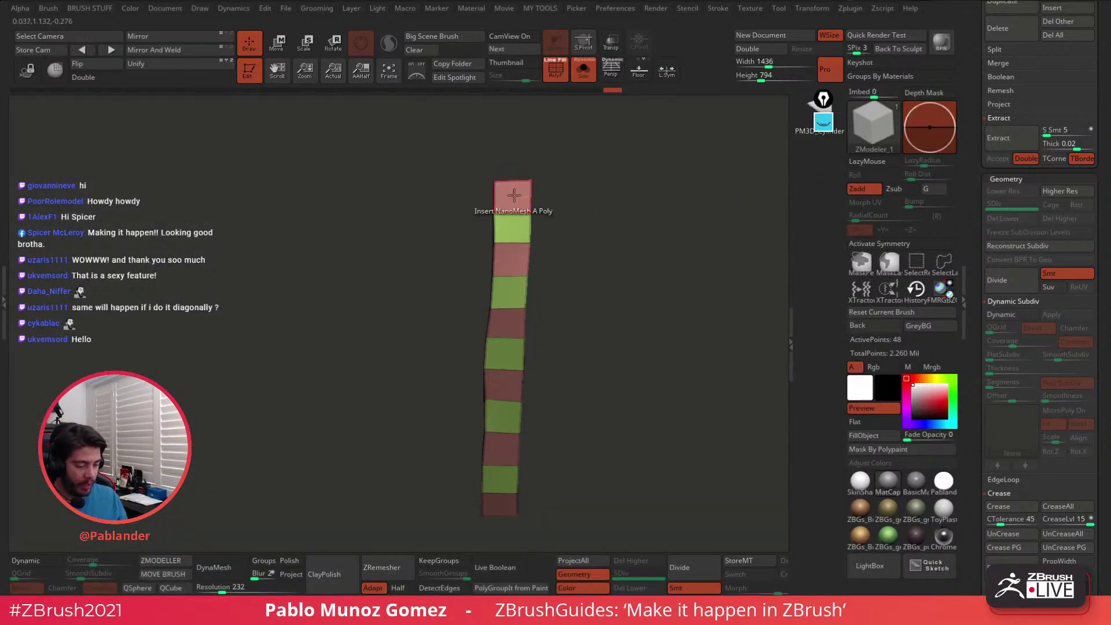
key("space")
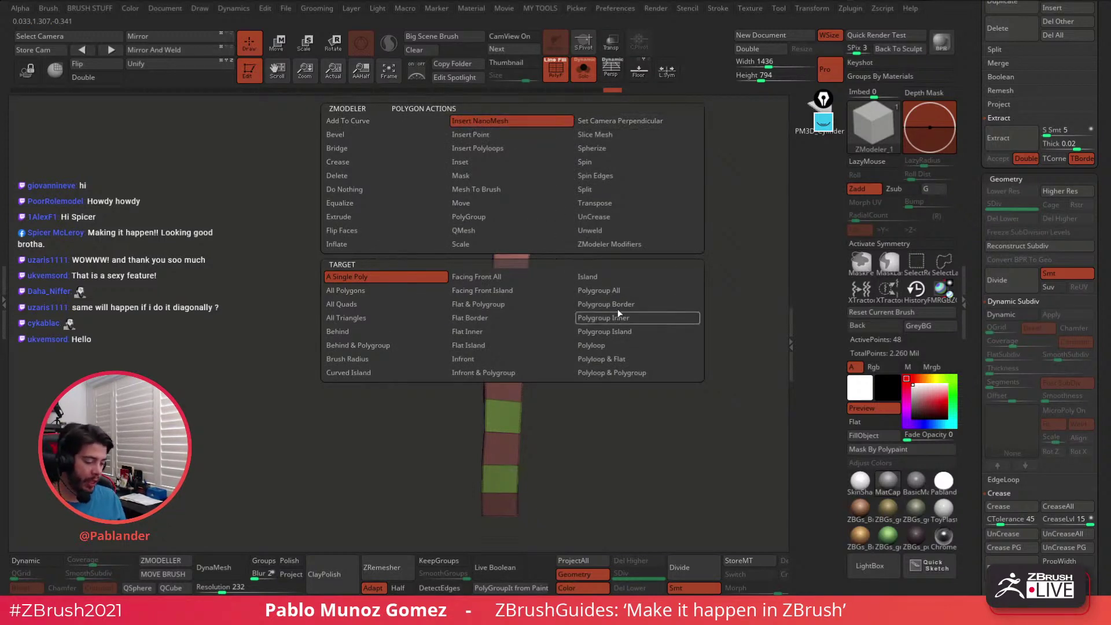
left_click(616, 291)
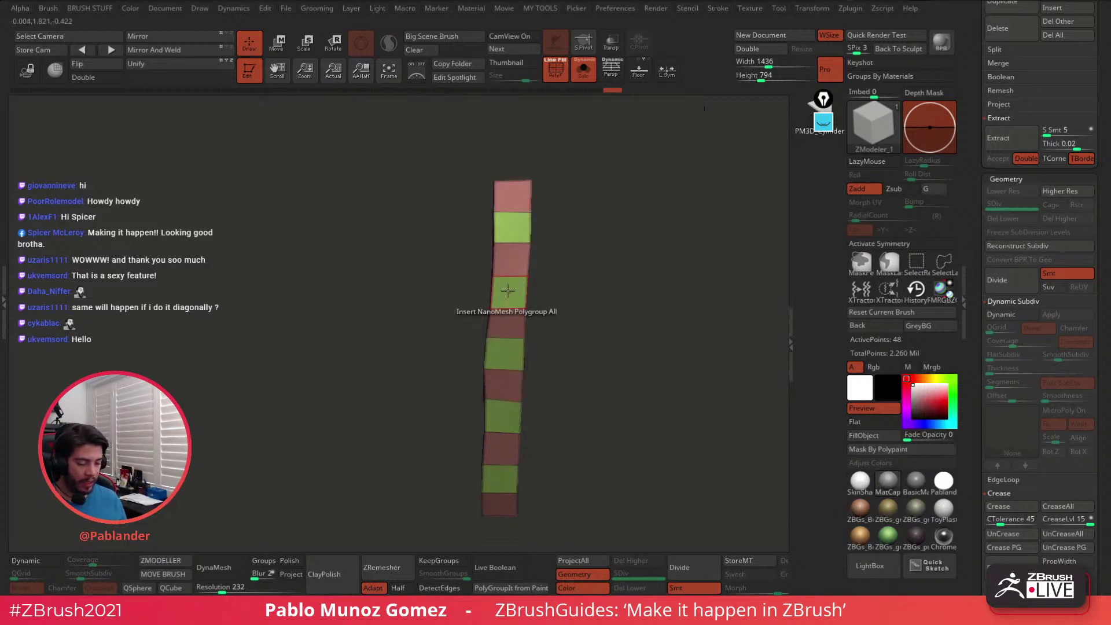
Show the NanoMesh settings and insert triangles on both strip polygroups, rotated about -29 on one and 149 on the other
left_click_drag(595, 272, 585, 269)
scroll(1015, 221, "down", 10)
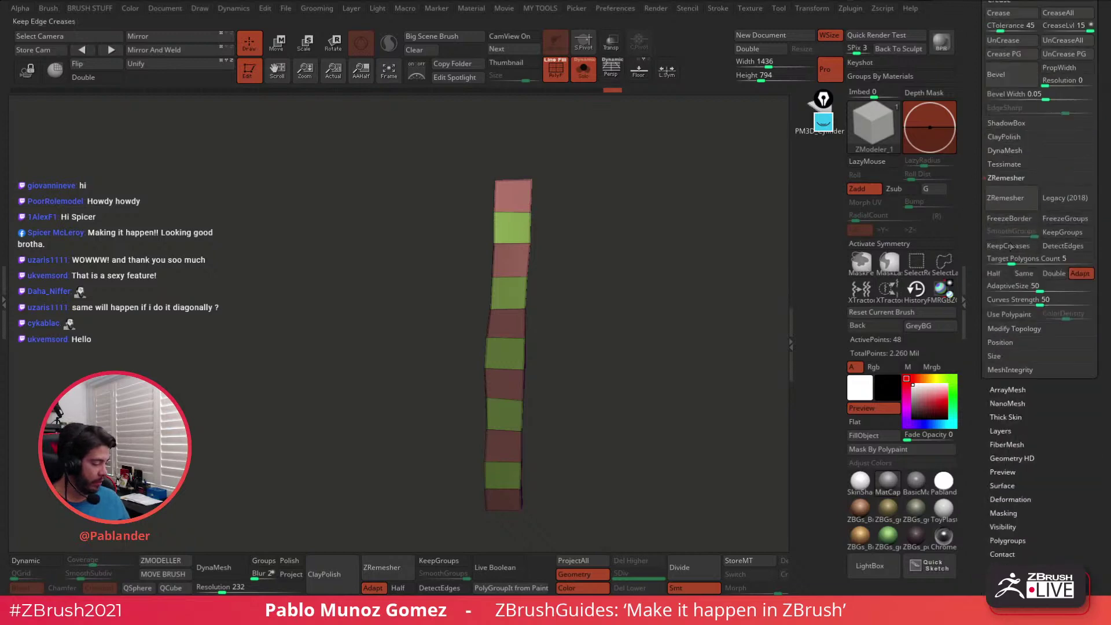
key("shift")
scroll(1022, 406, "down", 10)
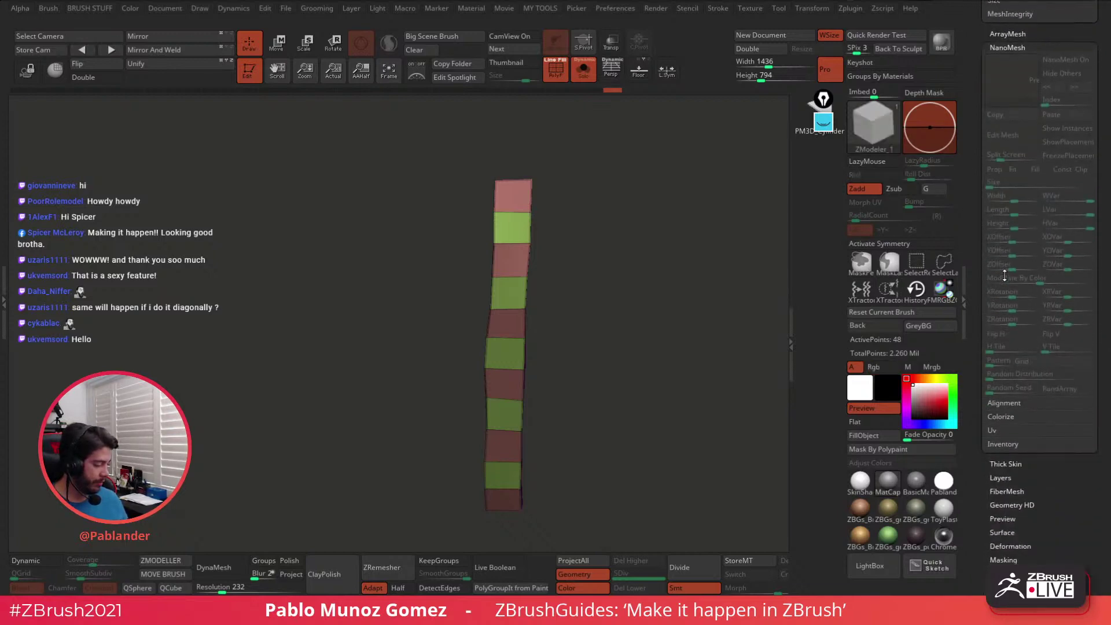
left_click_drag(516, 196, 481, 178)
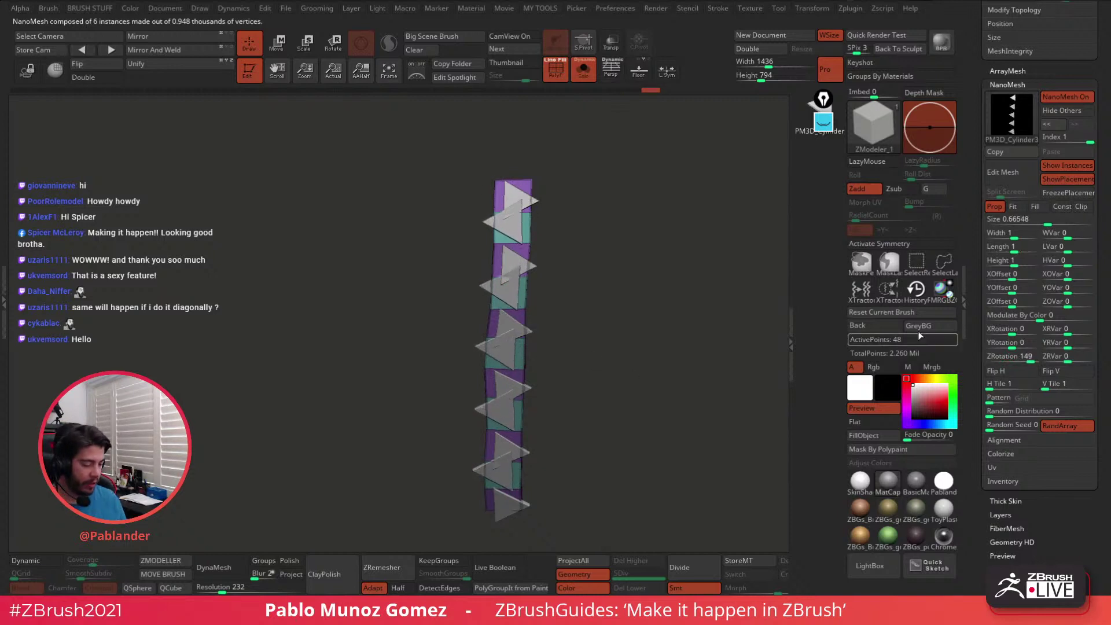
Make NanoMesh index 0 active and hide the other NanoMesh set
mouse_move(663, 367)
left_mouse_down()
mouse_move(644, 347)
mouse_move(643, 377)
left_mouse_up()
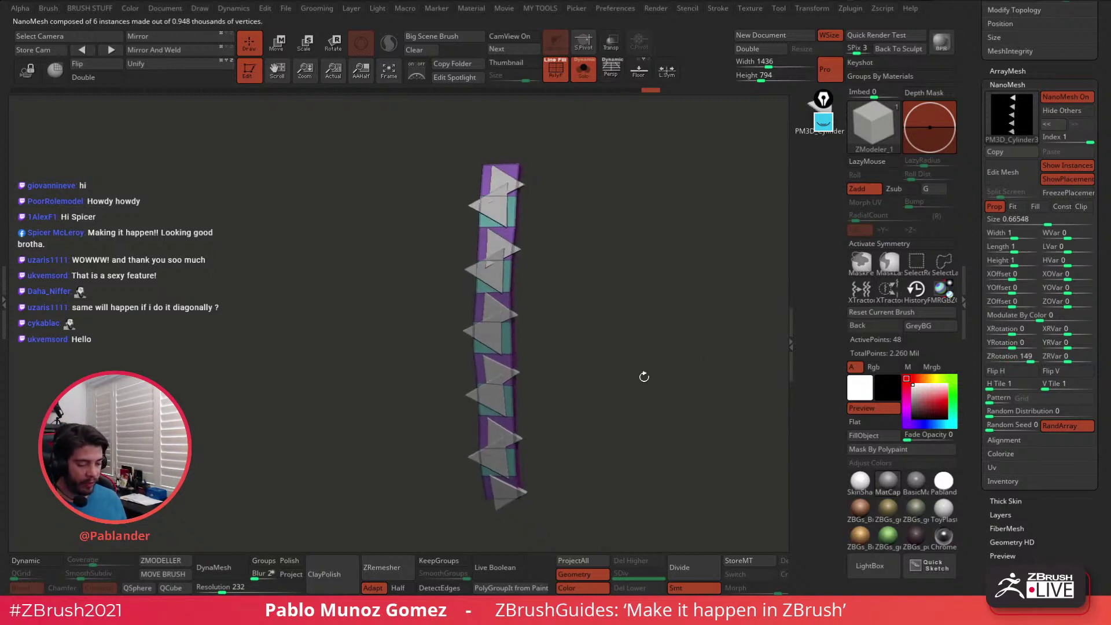
left_click_drag(539, 270, 586, 254)
left_click(1068, 133)
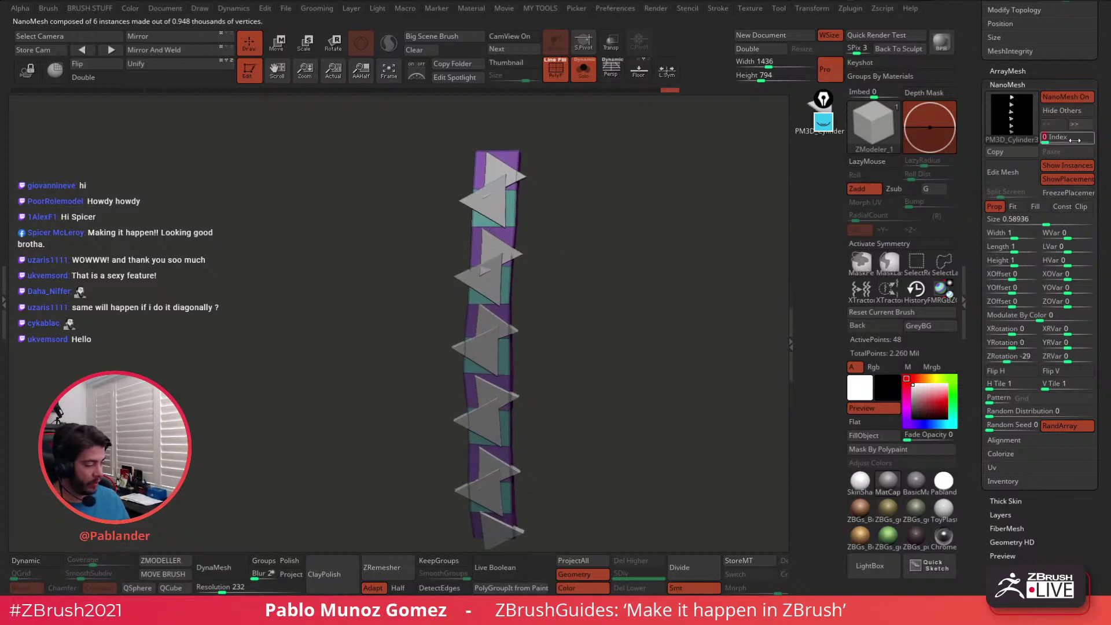
mouse_move(1060, 137)
left_mouse_down()
mouse_move(1084, 137)
mouse_move(1052, 141)
left_mouse_up()
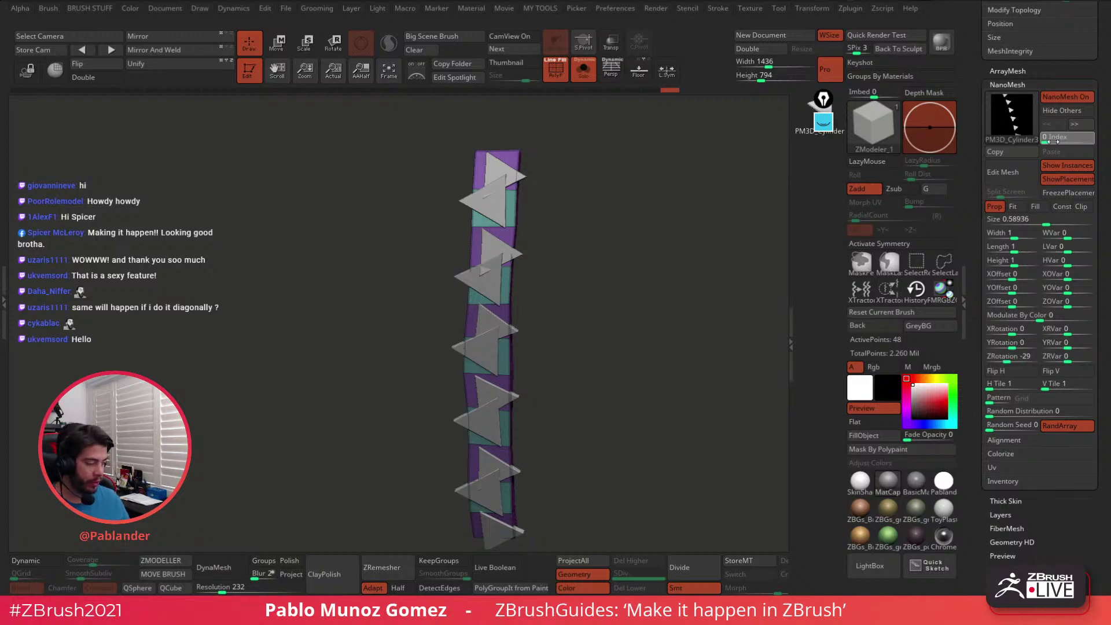
left_click(1078, 110)
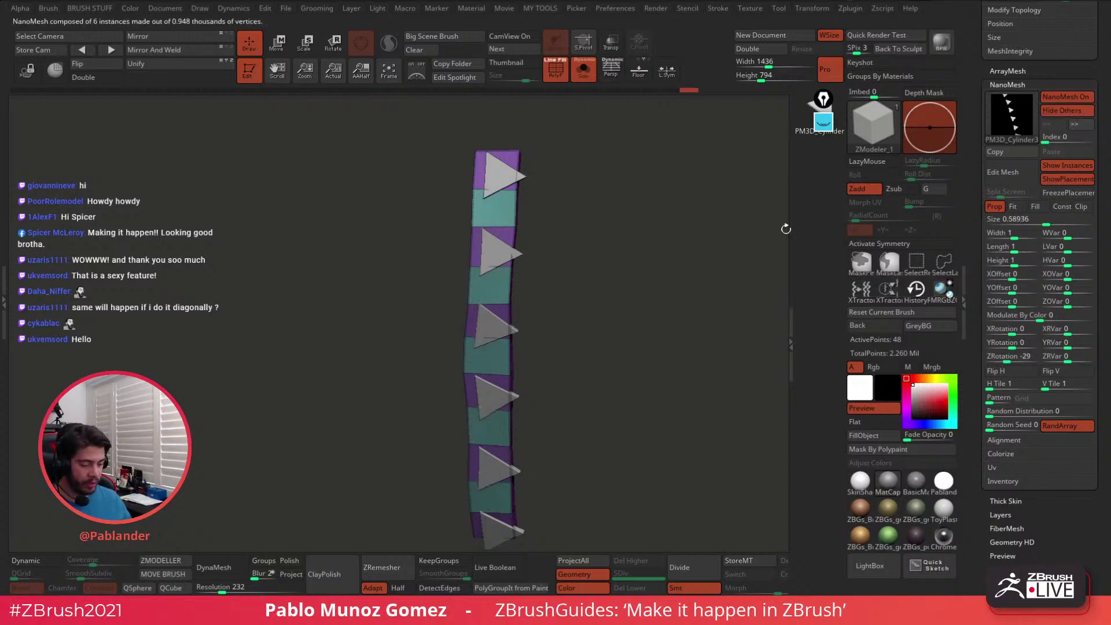
Offset the index 0 triangles by 0.4176 in X, about -0.25 in Y and 0.09854 in Z
left_click_drag(569, 223, 584, 242)
left_click_drag(701, 332, 636, 285)
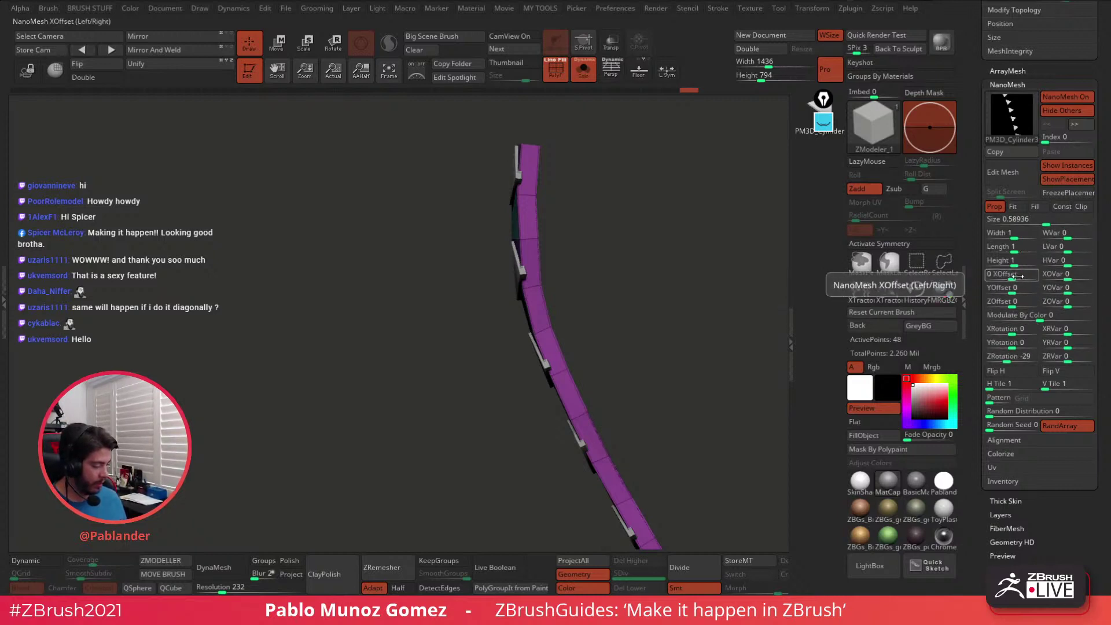
left_click_drag(1016, 302, 1020, 302)
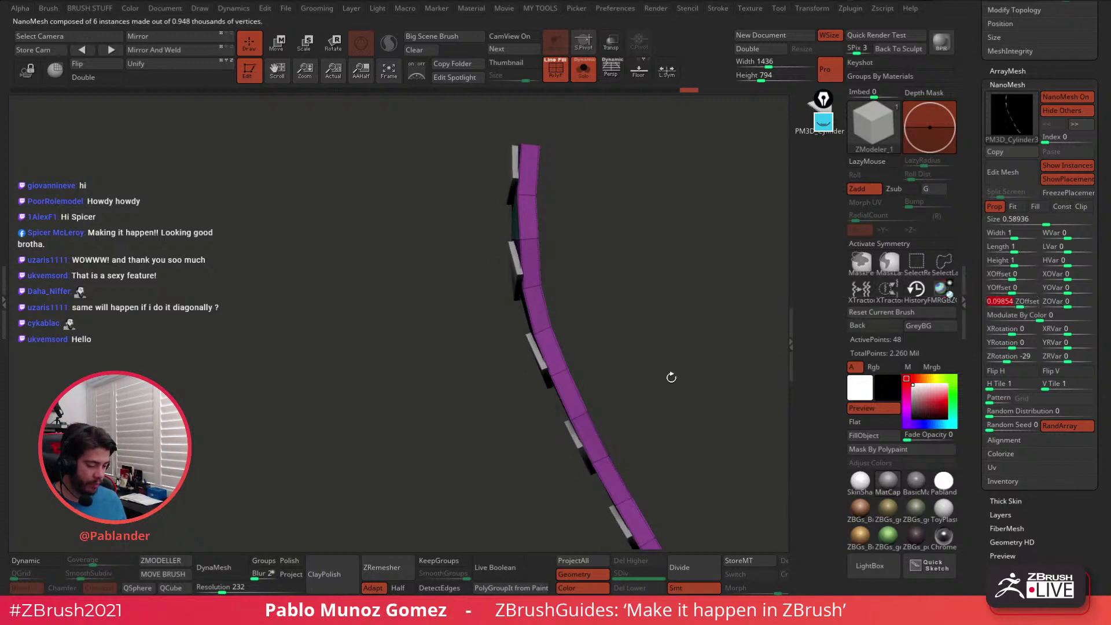
left_click_drag(671, 376, 696, 375)
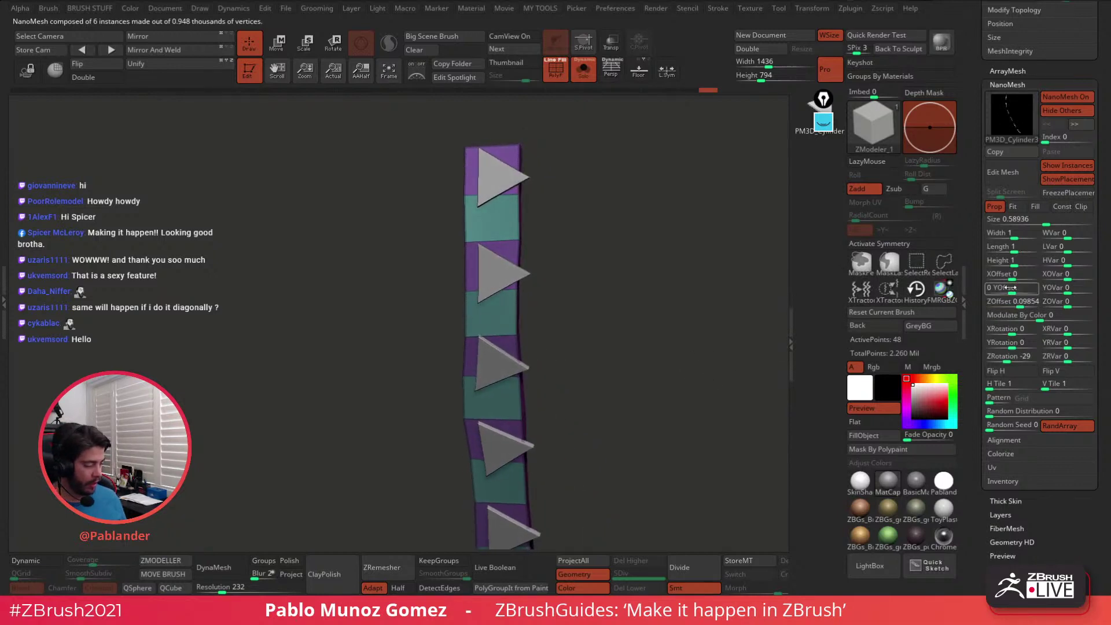
left_click_drag(1025, 274, 1001, 293)
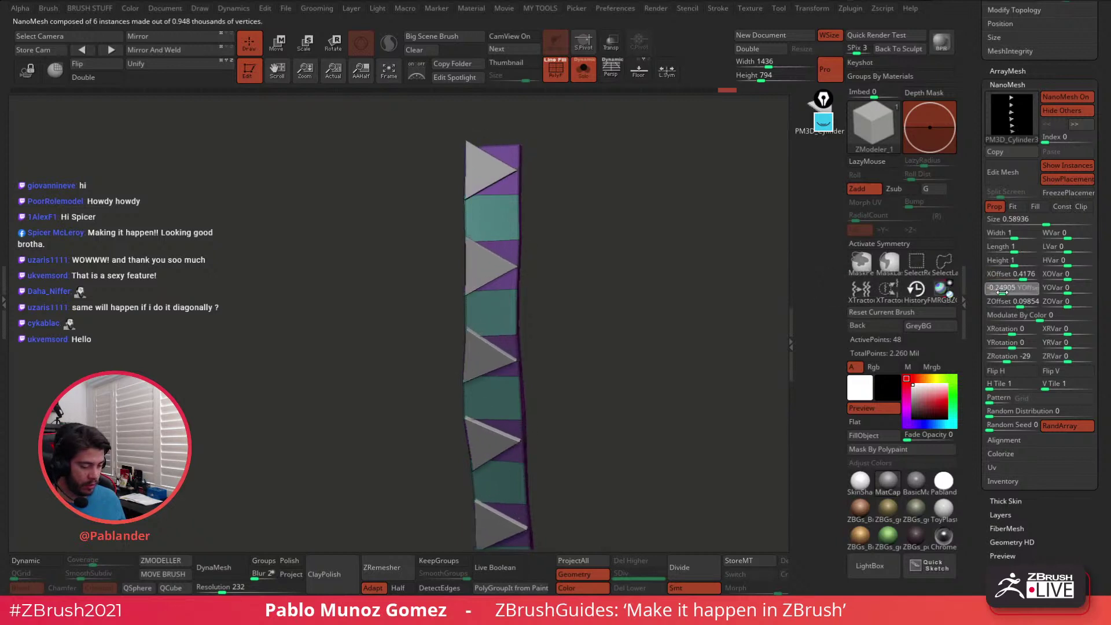
Make NanoMesh index 1 active, show both sets together, and set the Z offset to 0.09854
left_click_drag(657, 376, 678, 356)
left_click(1069, 137)
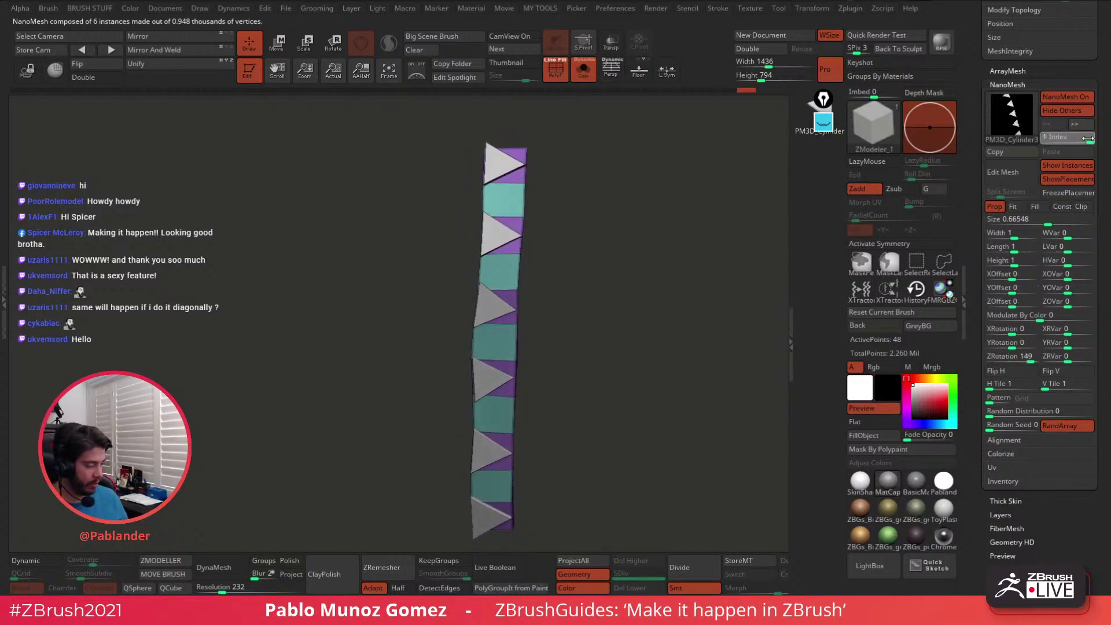
left_click(1077, 110)
left_click_drag(713, 308, 748, 359)
left_click_drag(1013, 302, 1020, 302)
left_click_drag(714, 377, 752, 373)
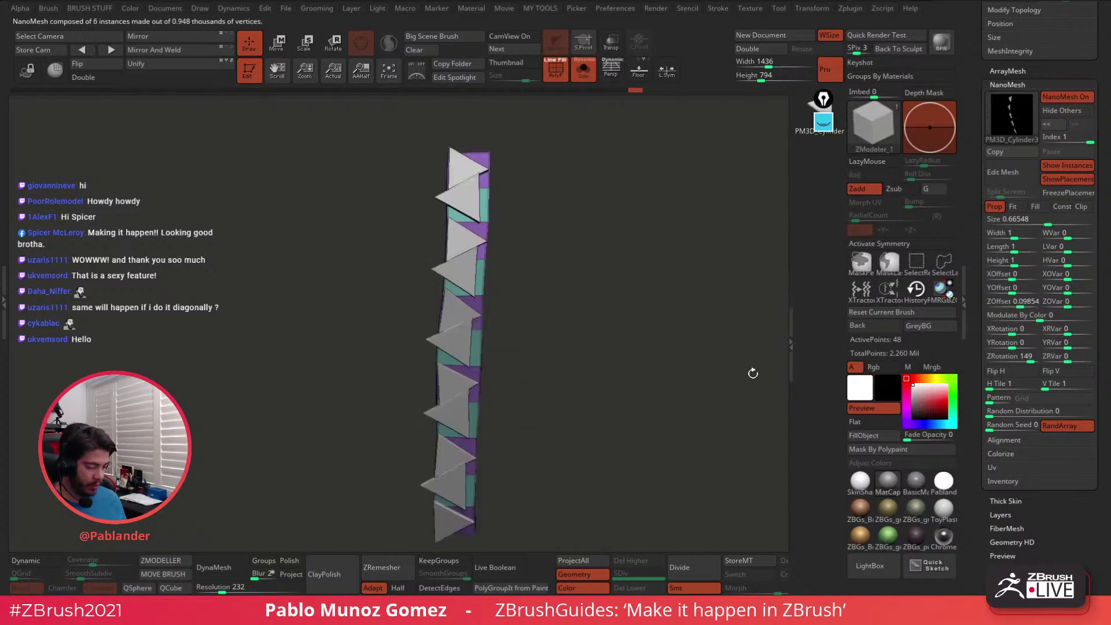
Offset the index 1 triangles by 0.4176 in X and about -0.1376 in Y so they interlock with the other set
left_click_drag(1025, 280, 1022, 276)
mouse_move(1017, 288)
left_mouse_down()
mouse_move(1002, 288)
mouse_move(1023, 276)
left_mouse_up()
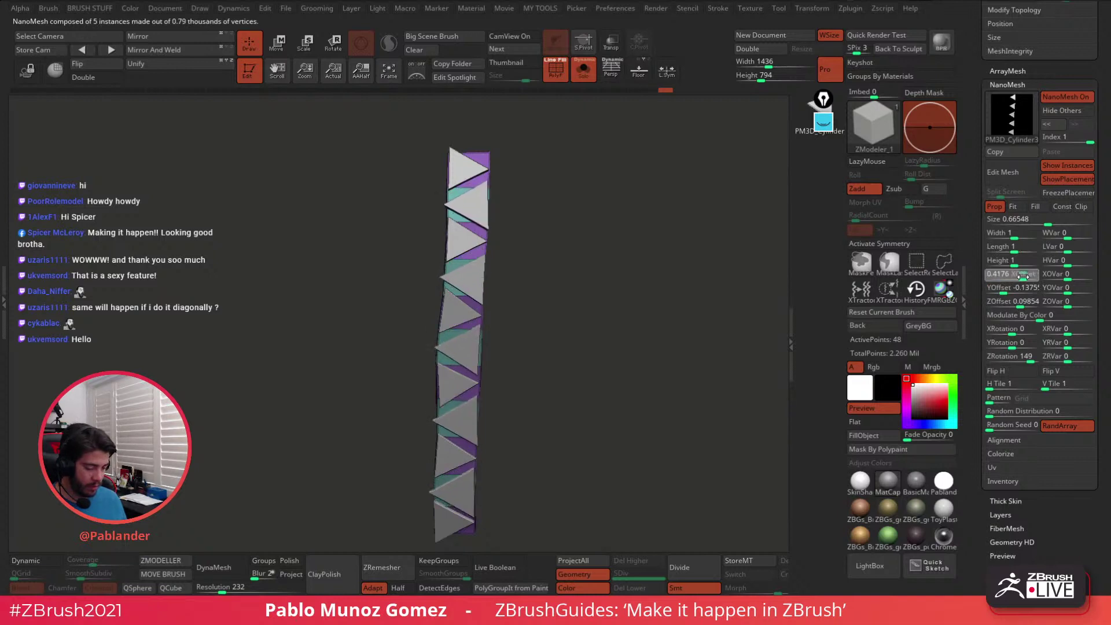
left_click_drag(746, 356, 601, 407)
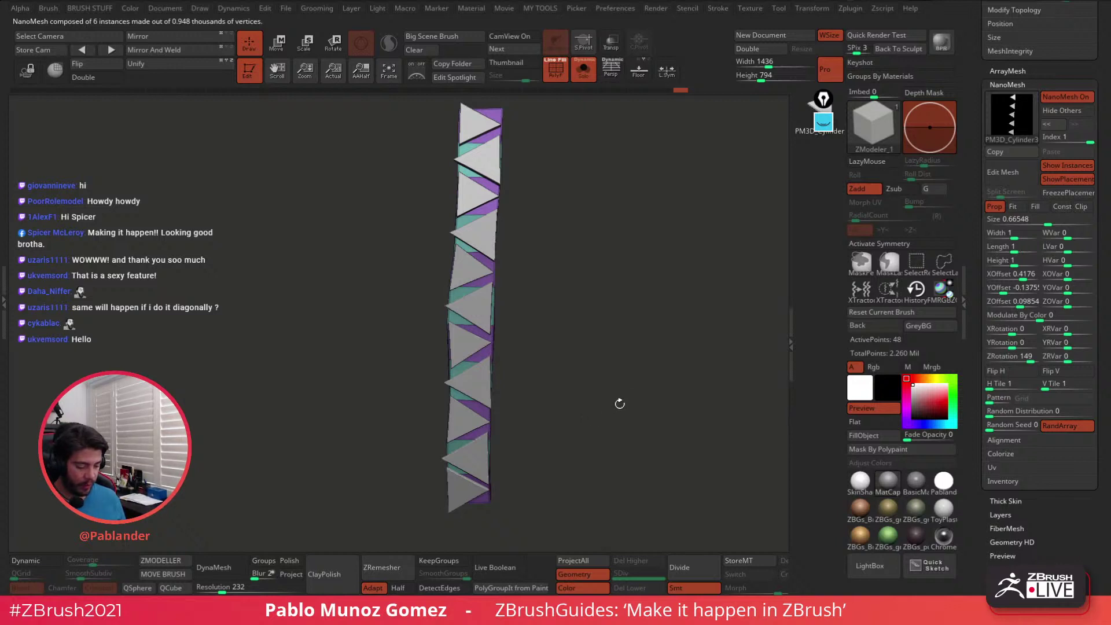
left_click_drag(619, 395, 612, 398)
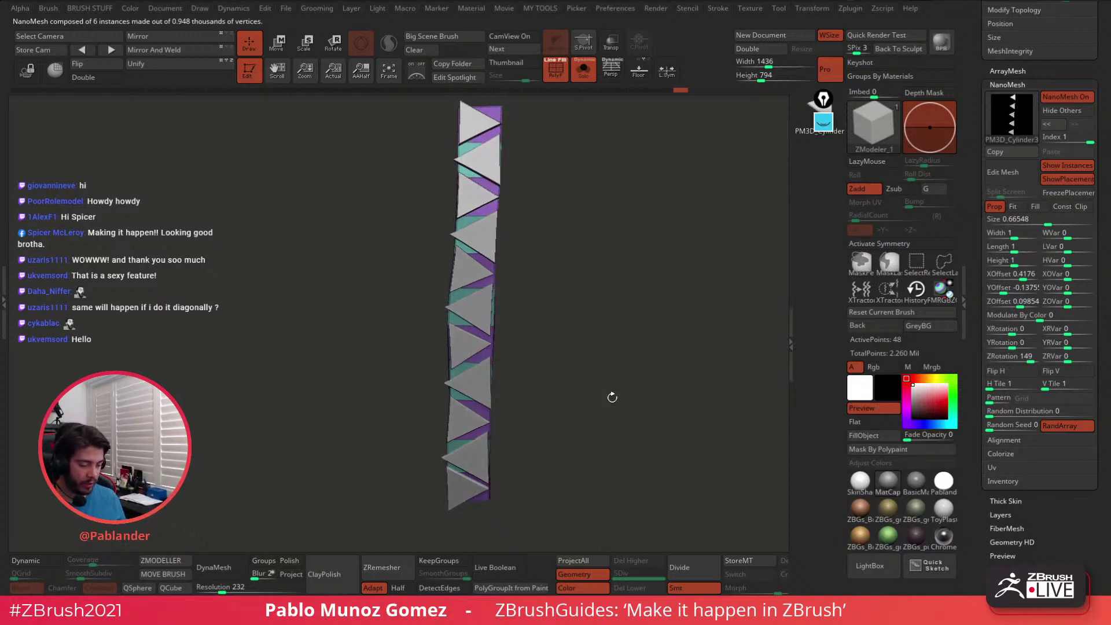
left_click_drag(582, 278, 579, 315, "alt")
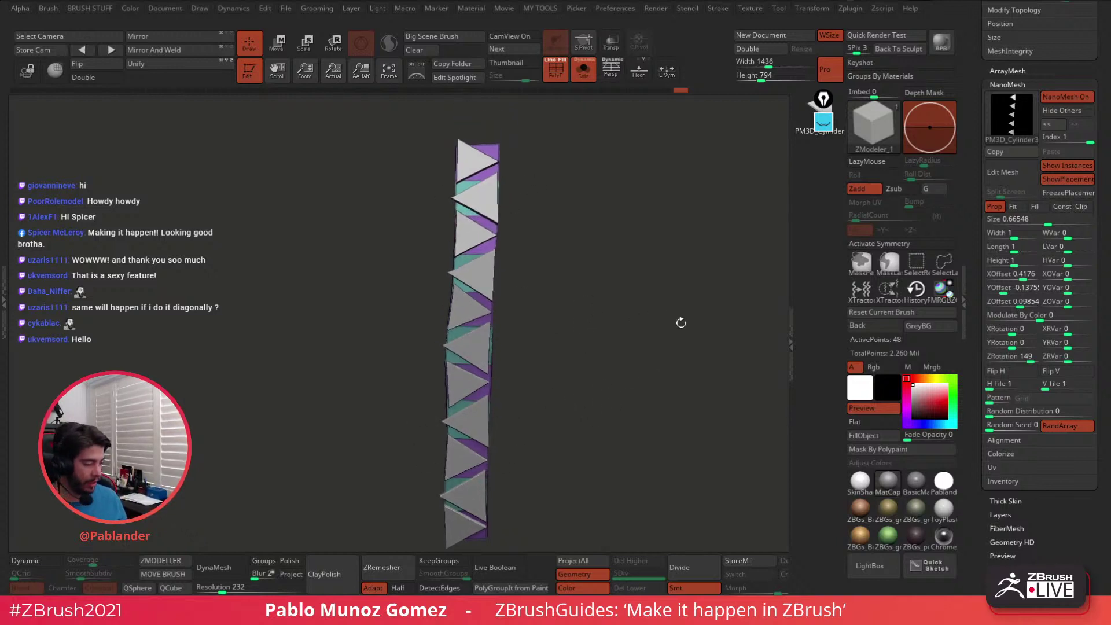
Set the size of the index 1 NanoMesh triangles to 0.7
left_click_drag(1045, 221, 1049, 223)
left_click(1049, 224)
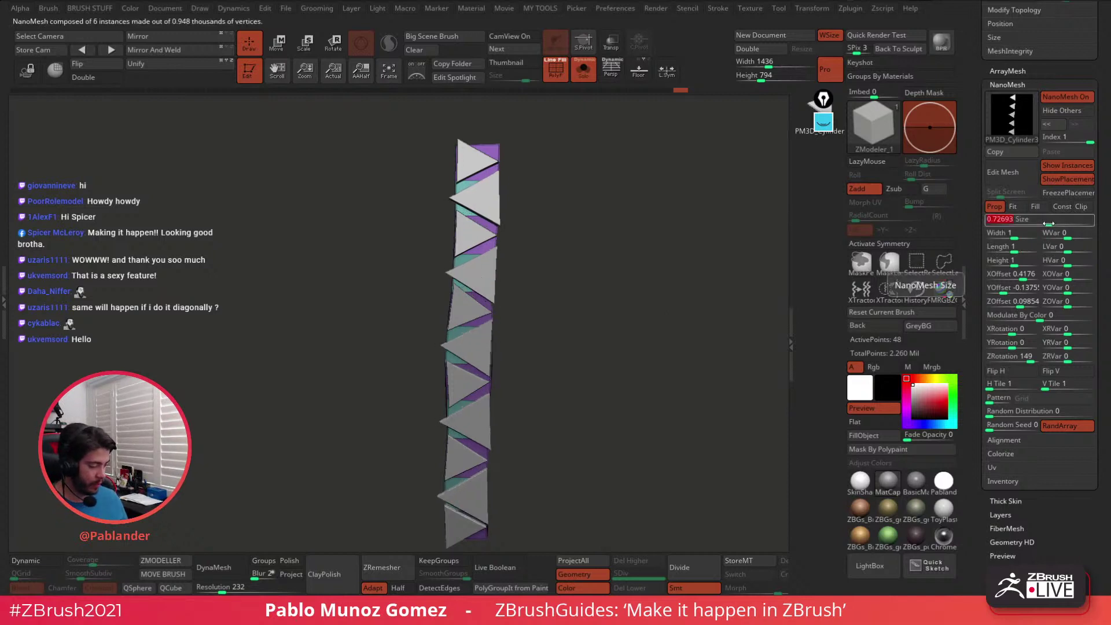
type(".417")
key("Return")
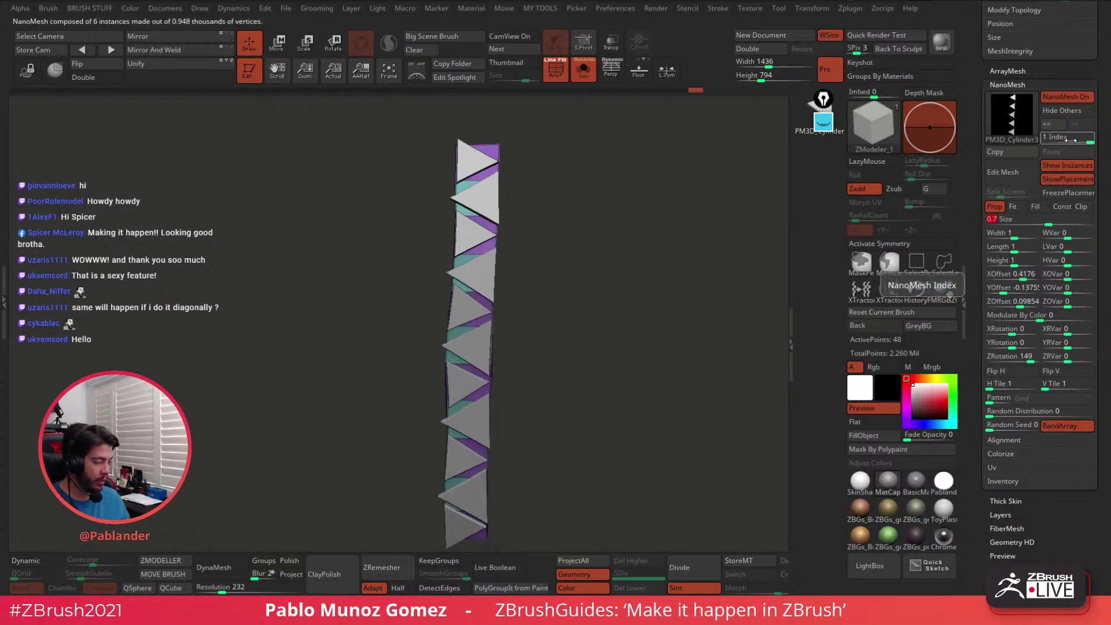
Make NanoMesh index 0 active and set its size to 0.7 as well
left_click_drag(1070, 141, 1055, 141)
left_click(1048, 220)
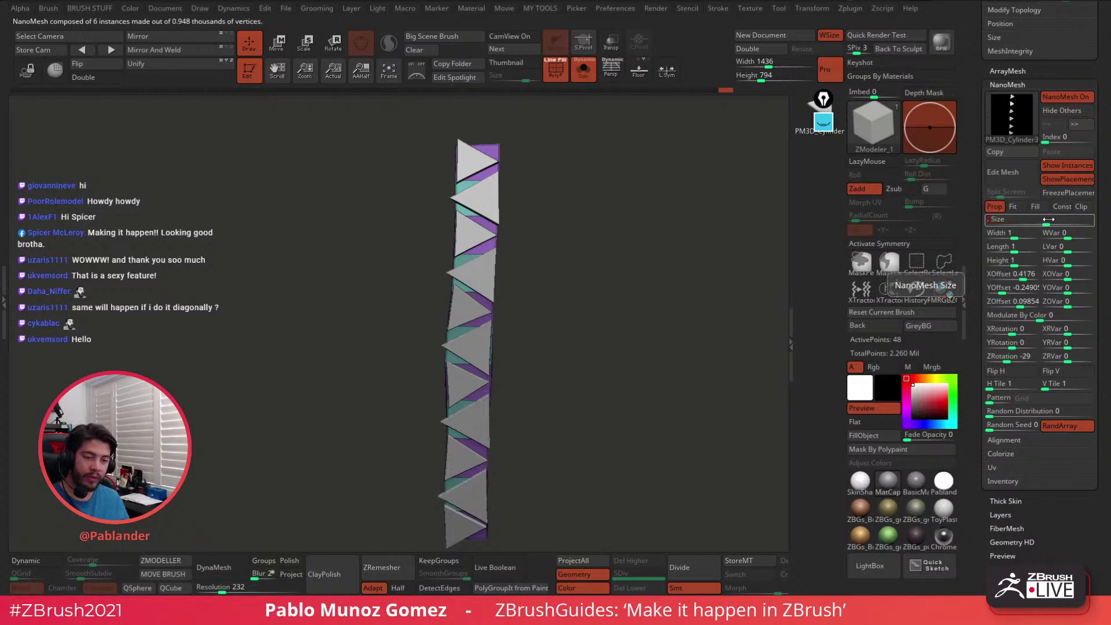
type(".7")
key("Return")
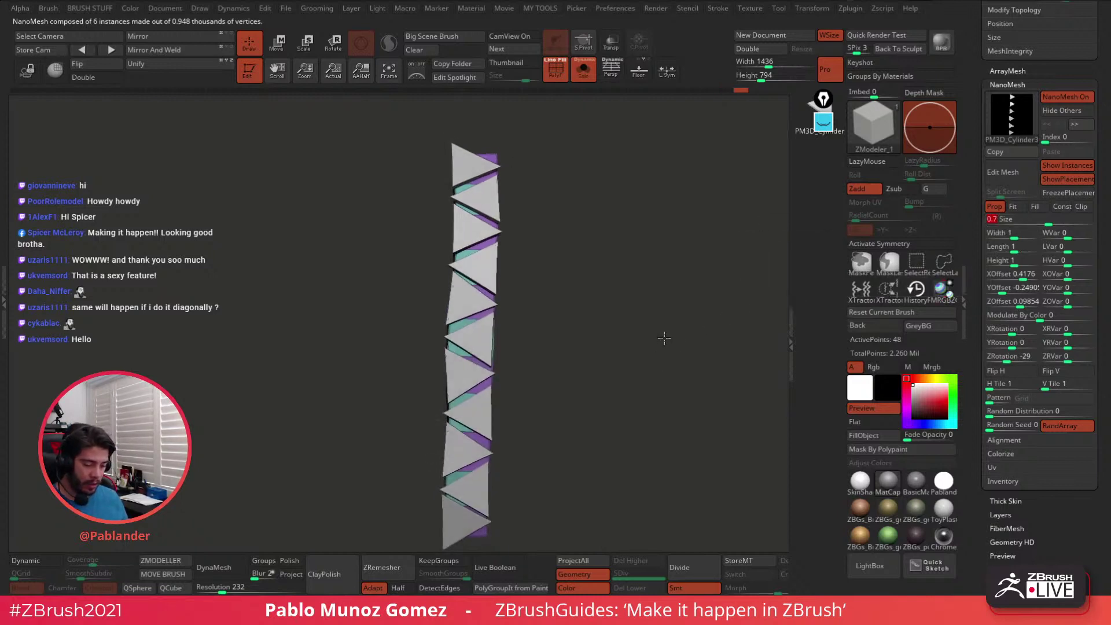
Switch to the Move brush and adjust its draw size for reshaping the zipper's base strip
left_click_drag(661, 355, 587, 359)
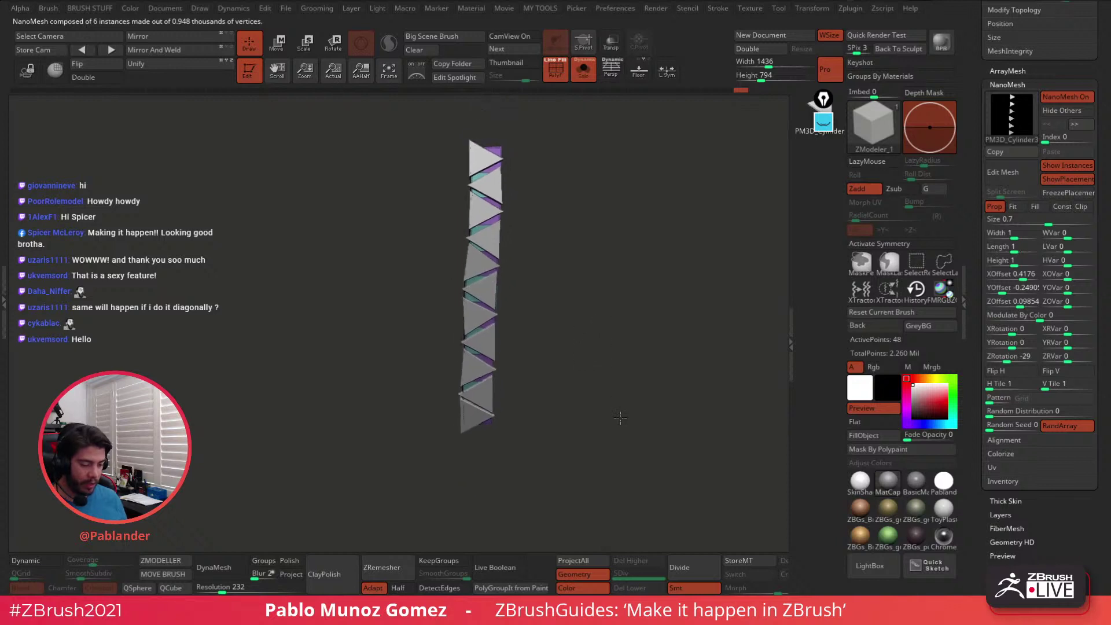
left_click_drag(619, 417, 626, 368)
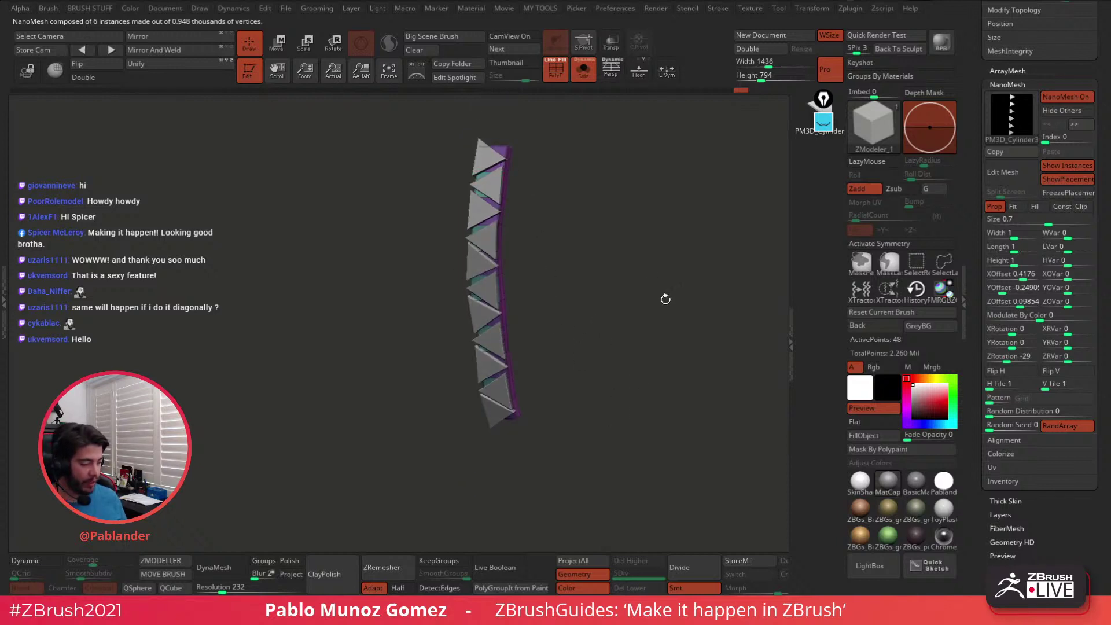
key("space")
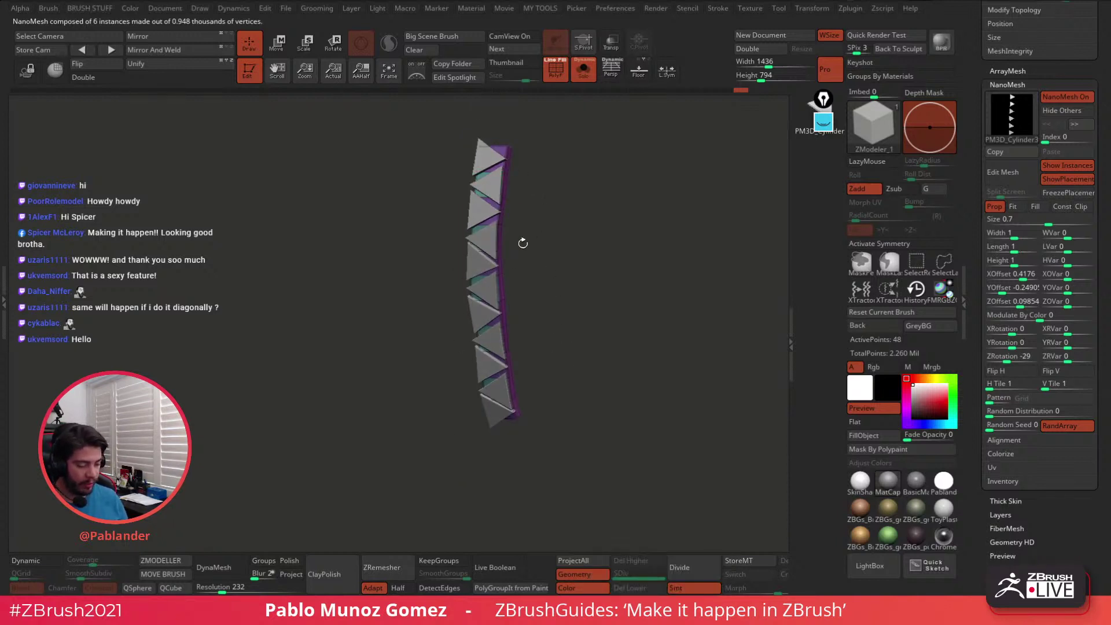
key("b")
key("m")
key("v")
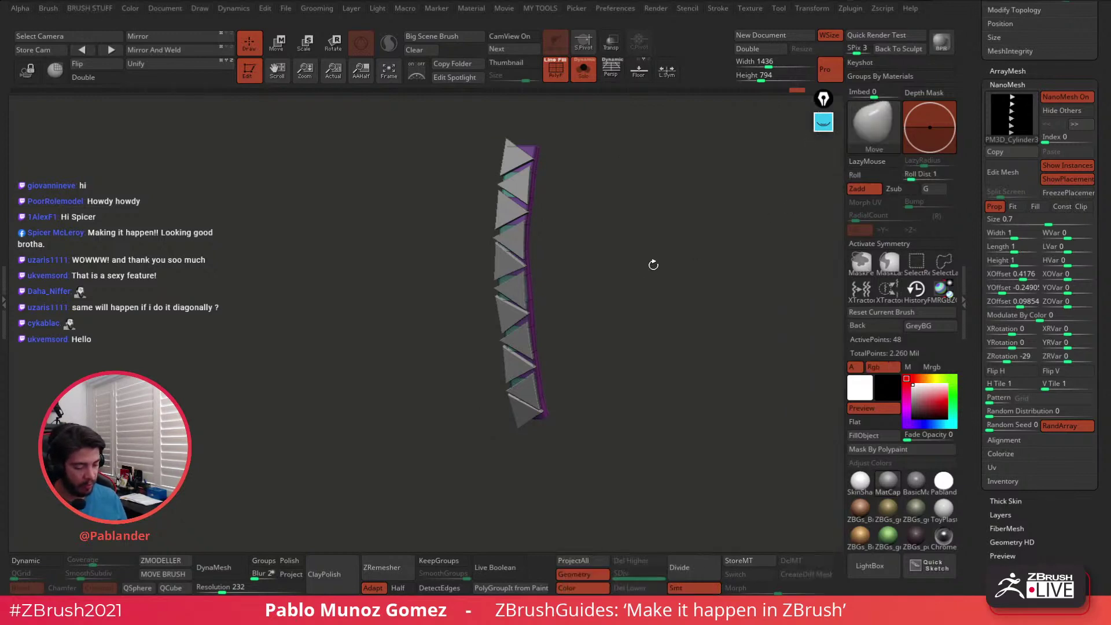
key("space")
key("space")
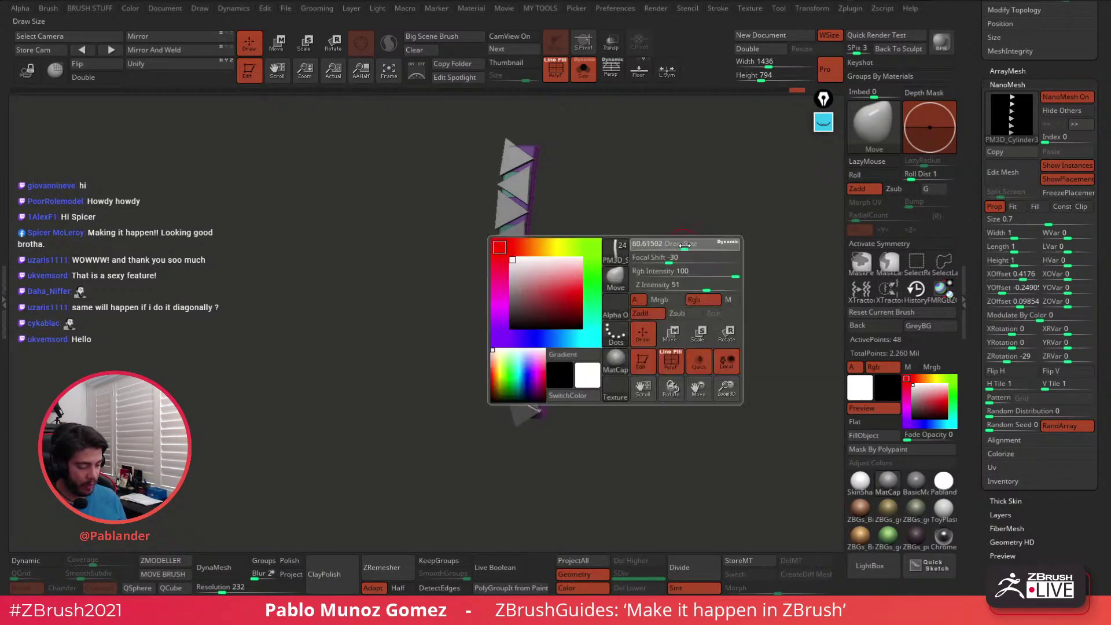
left_click_drag(677, 248, 689, 247)
left_click_drag(577, 225, 617, 253)
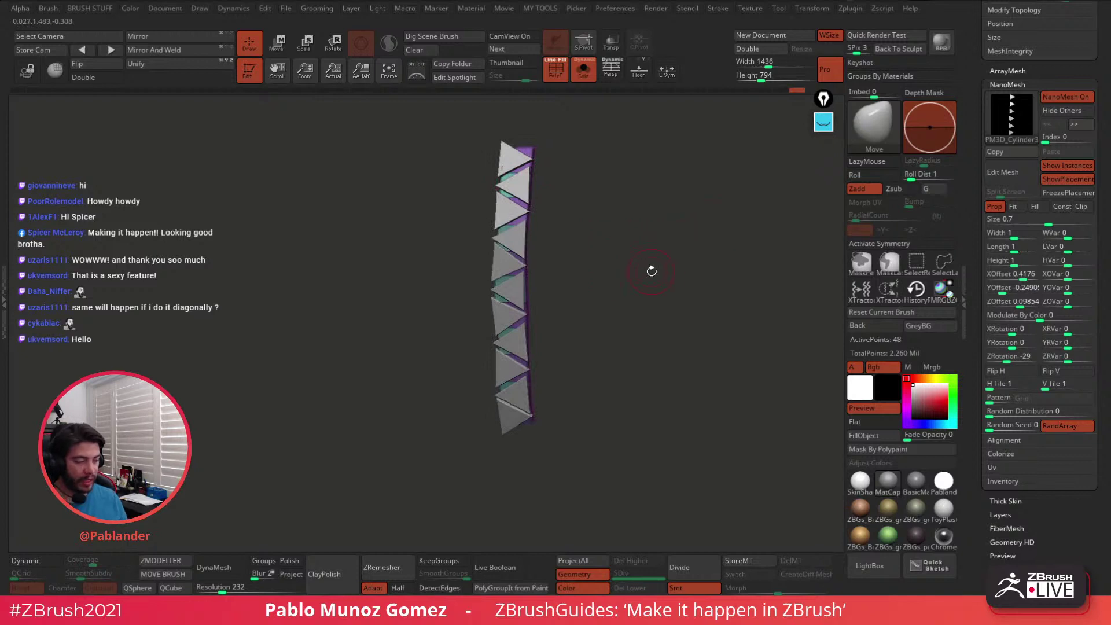
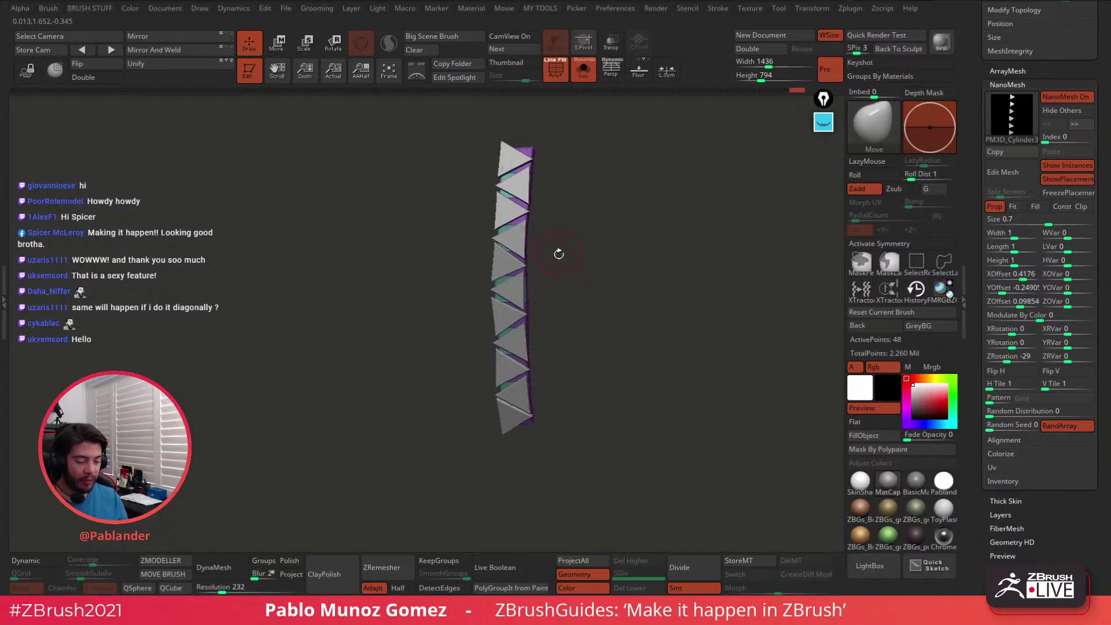
mouse_move(559, 254)
left_mouse_down()
mouse_move(589, 294)
mouse_move(565, 255)
left_mouse_up()
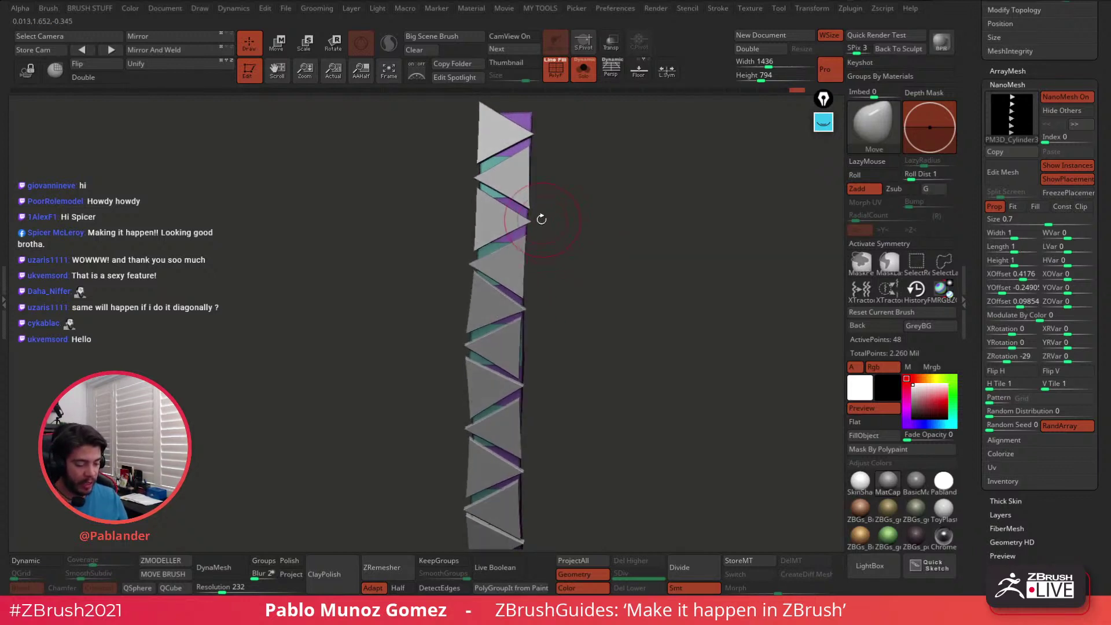
Nudge the edges of the strip's upper and middle parts with the Move brush, using a larger draw size, to even out the teeth
left_click_drag(525, 212, 480, 194)
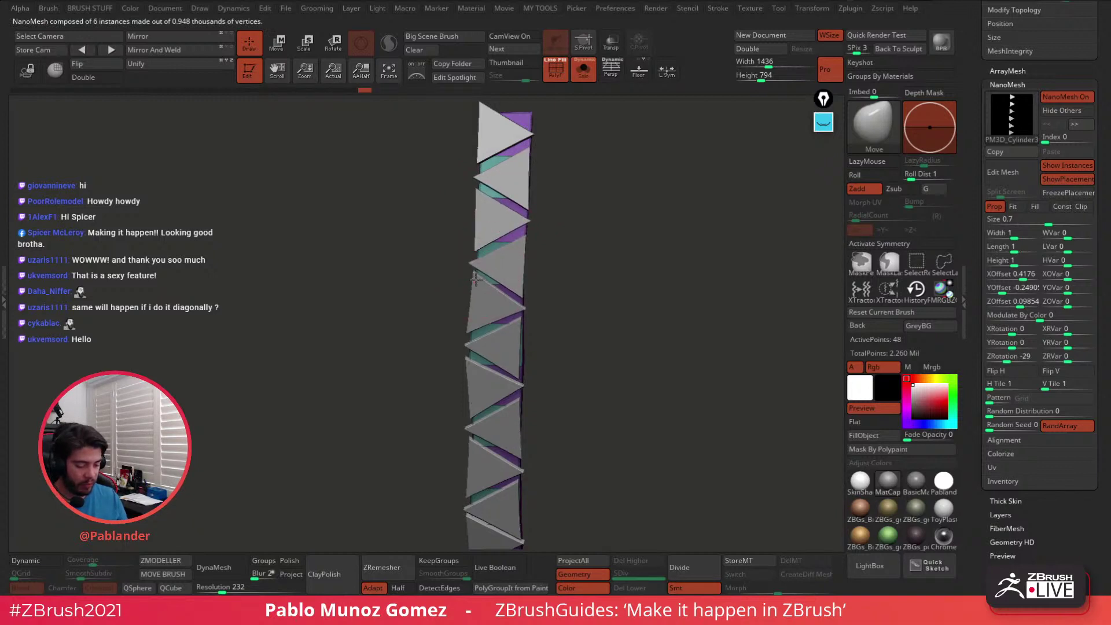
left_click_drag(471, 279, 471, 273)
key("space")
key("space")
left_click_drag(535, 249, 528, 249)
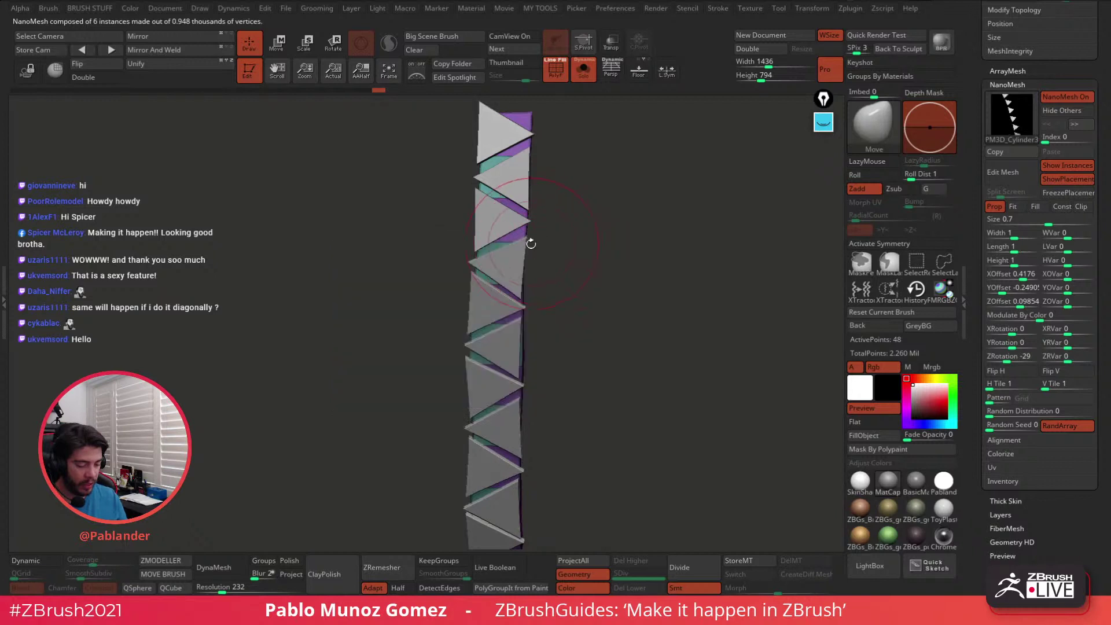
mouse_move(520, 298)
left_mouse_down()
mouse_move(522, 283)
mouse_move(590, 253)
left_mouse_up()
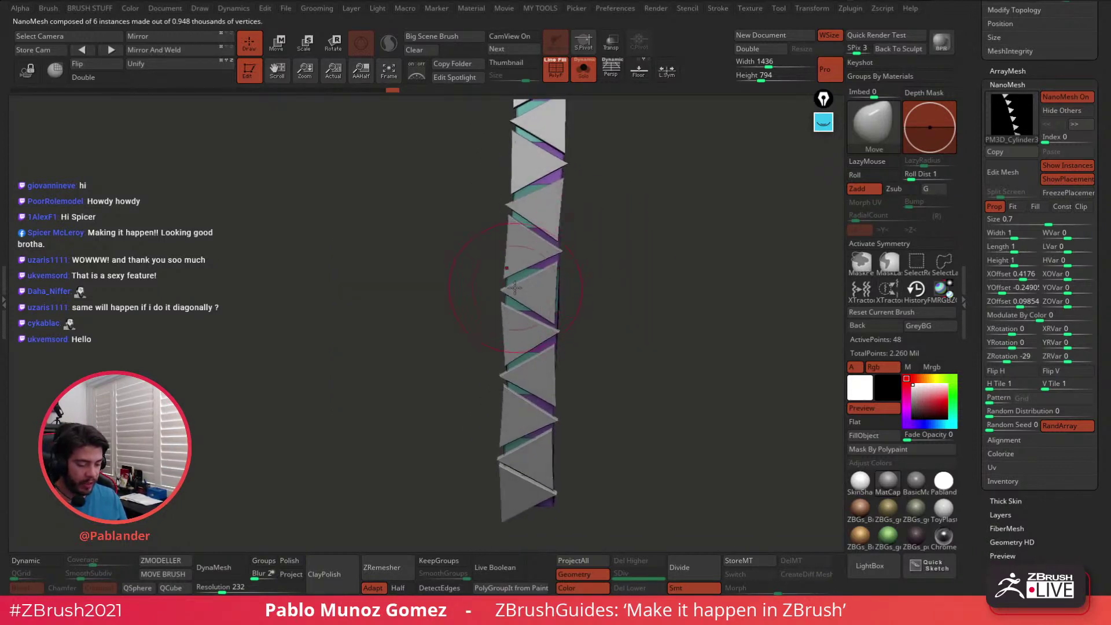
left_click_drag(514, 287, 511, 305)
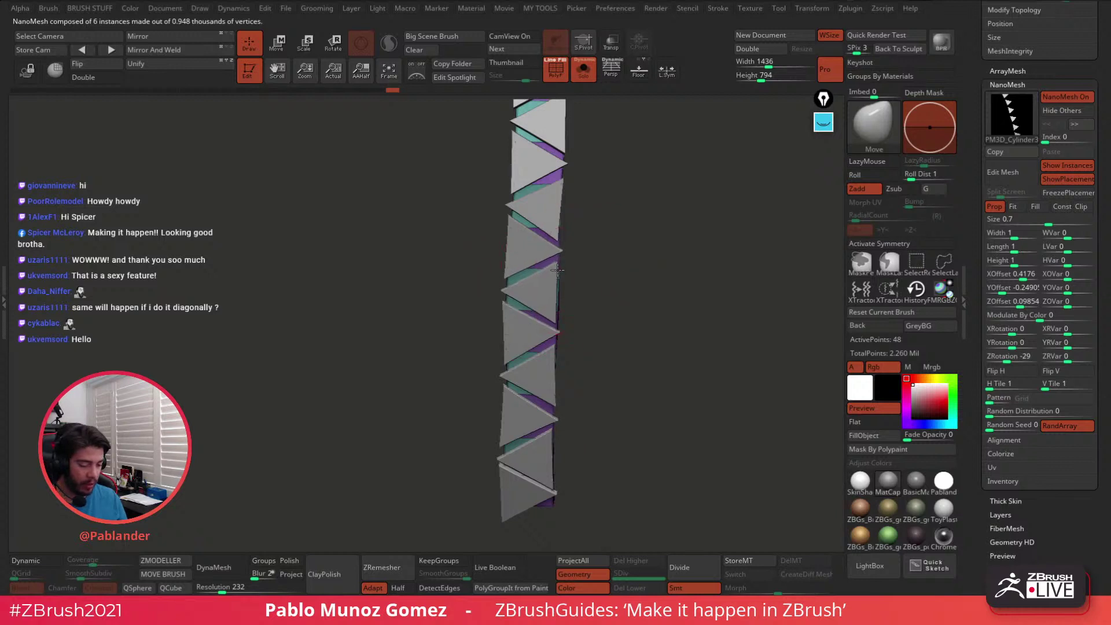
Straighten the rest of the strip down to its lower end and refine its curve in side view with the Move brush
left_click_drag(599, 270, 591, 295, "alt")
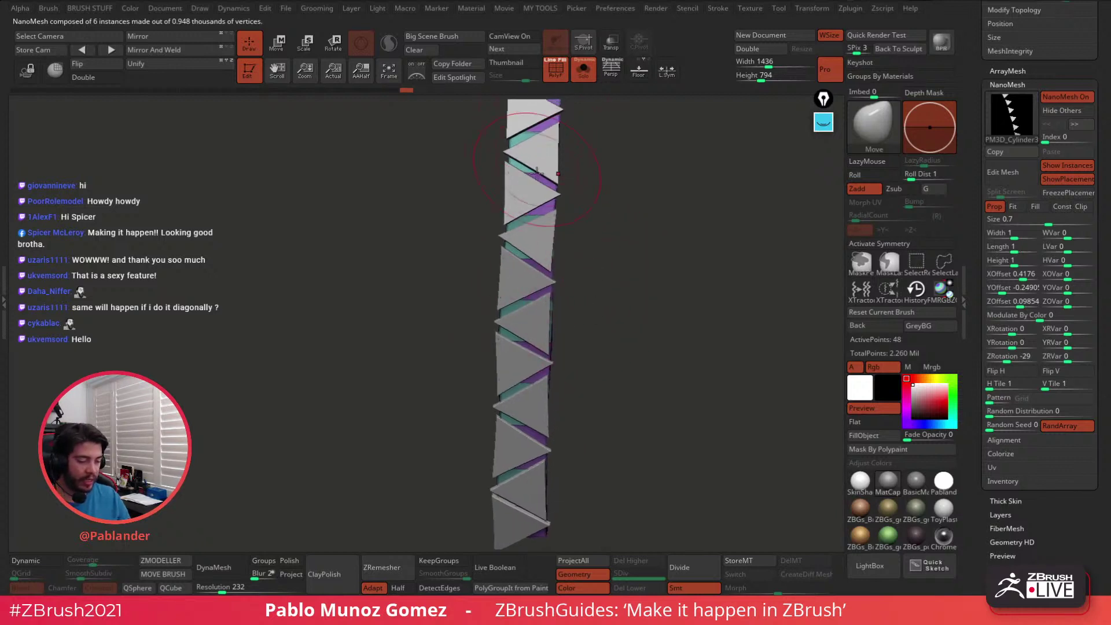
mouse_move(596, 381)
left_mouse_down("alt")
mouse_move(591, 343)
mouse_move(563, 354)
left_mouse_up("alt")
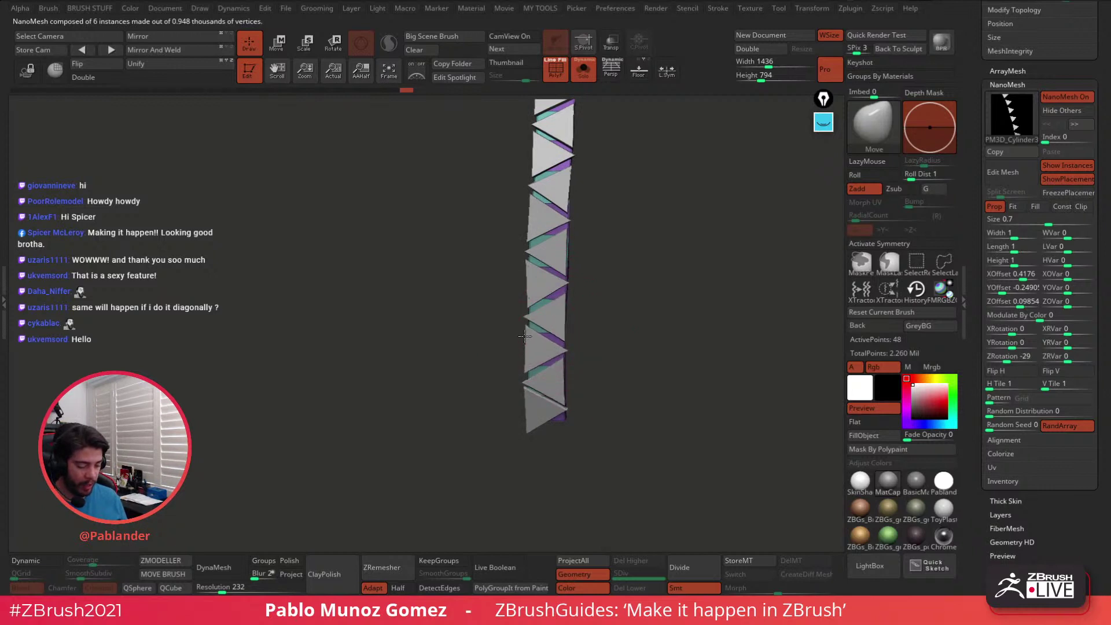
left_click_drag(606, 315, 546, 392)
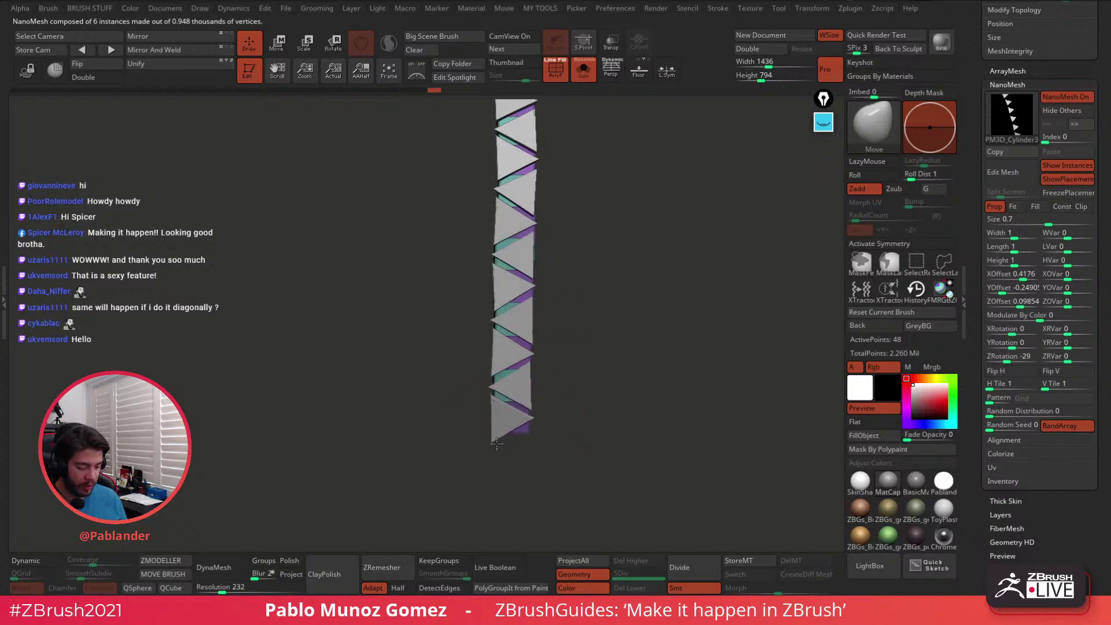
left_click_drag(514, 360, 557, 259)
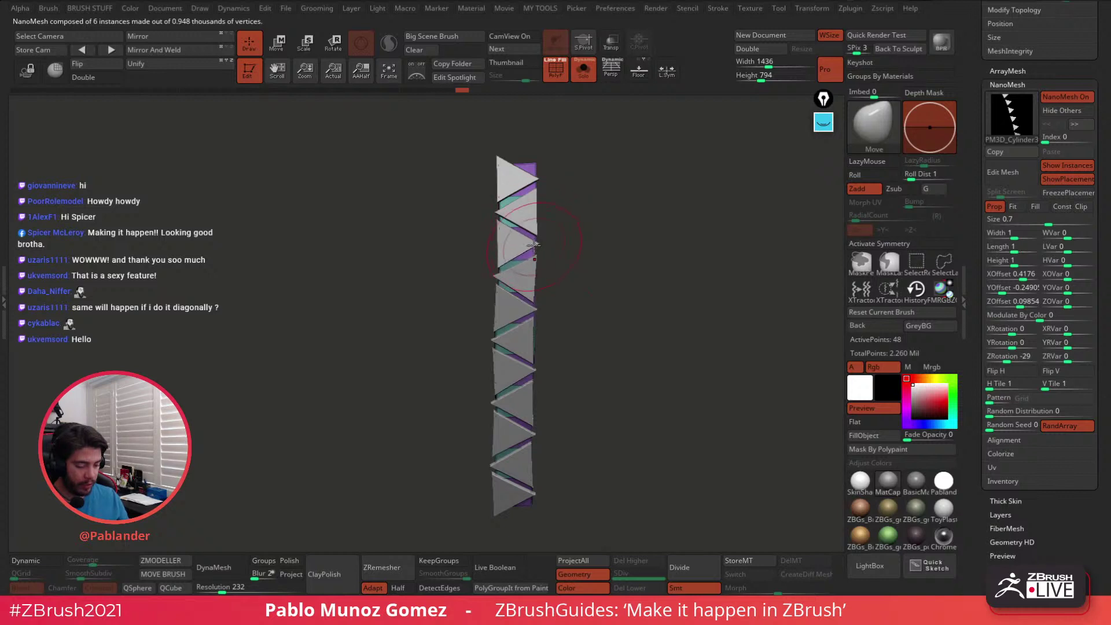
left_click_drag(561, 233, 538, 233)
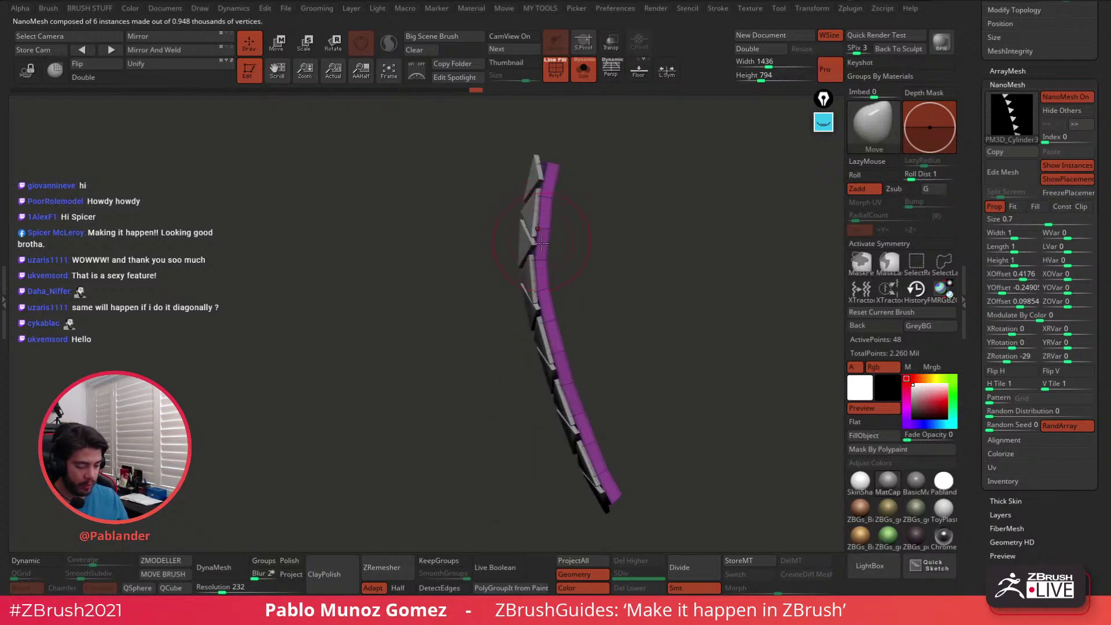
mouse_move(547, 193)
left_mouse_down()
mouse_move(625, 210)
mouse_move(639, 294)
left_mouse_up()
mouse_move(657, 383)
left_mouse_down()
mouse_move(641, 400)
mouse_move(655, 406)
left_mouse_up()
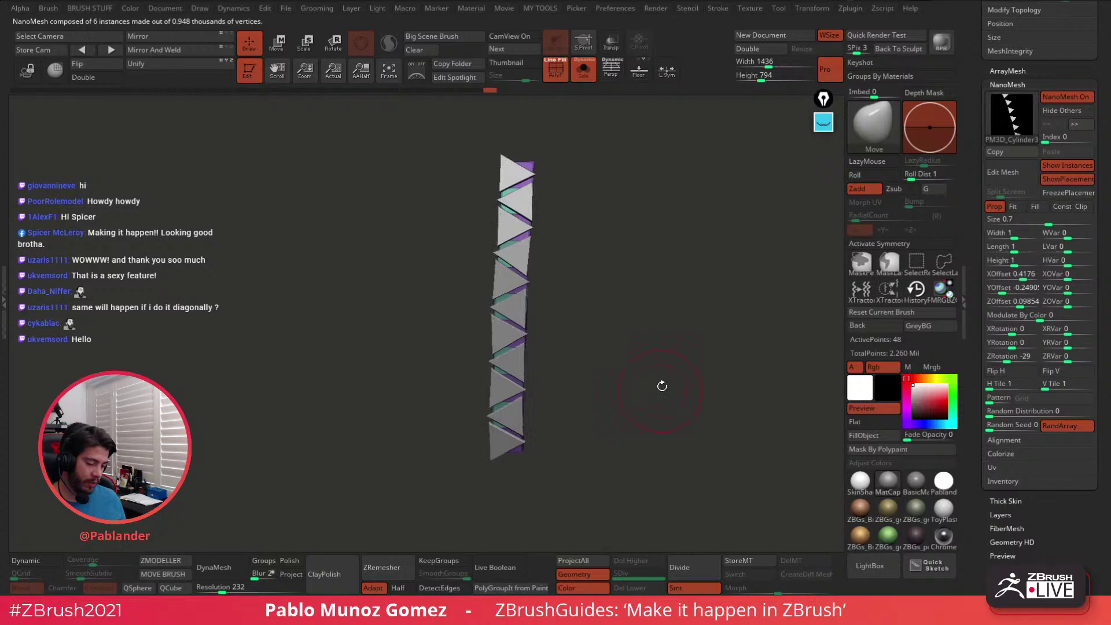
Show the whole jacket to check how the zipper sits on its front, and isolate the strip again
left_click(585, 72)
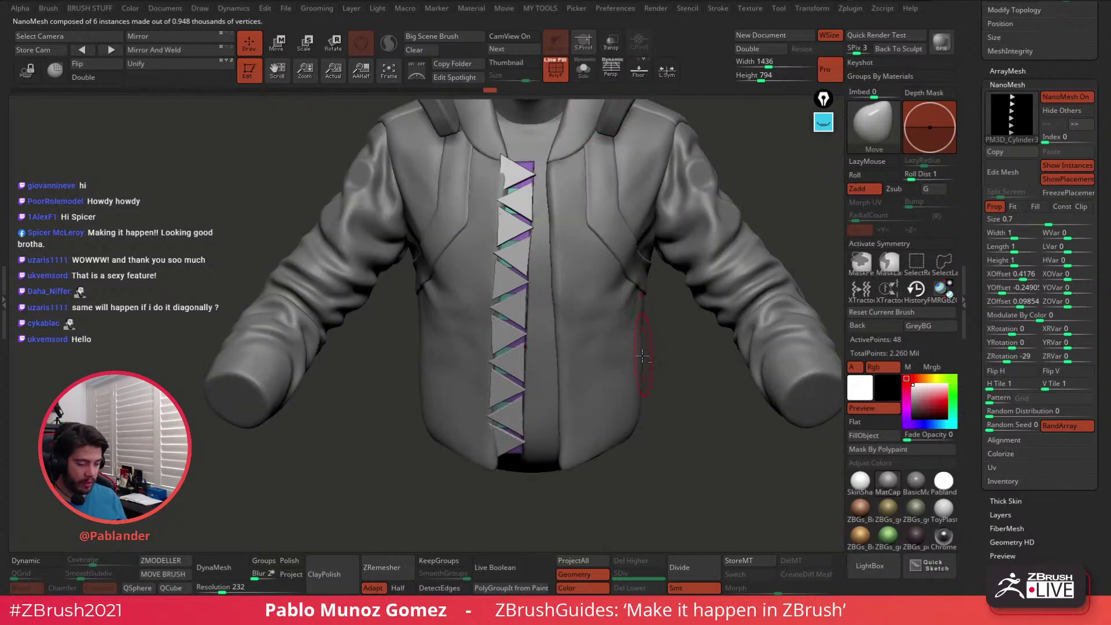
mouse_move(642, 357)
left_mouse_down("alt")
mouse_move(641, 231)
mouse_move(632, 381)
mouse_move(649, 379)
mouse_move(641, 350)
mouse_move(626, 364)
left_mouse_up("alt")
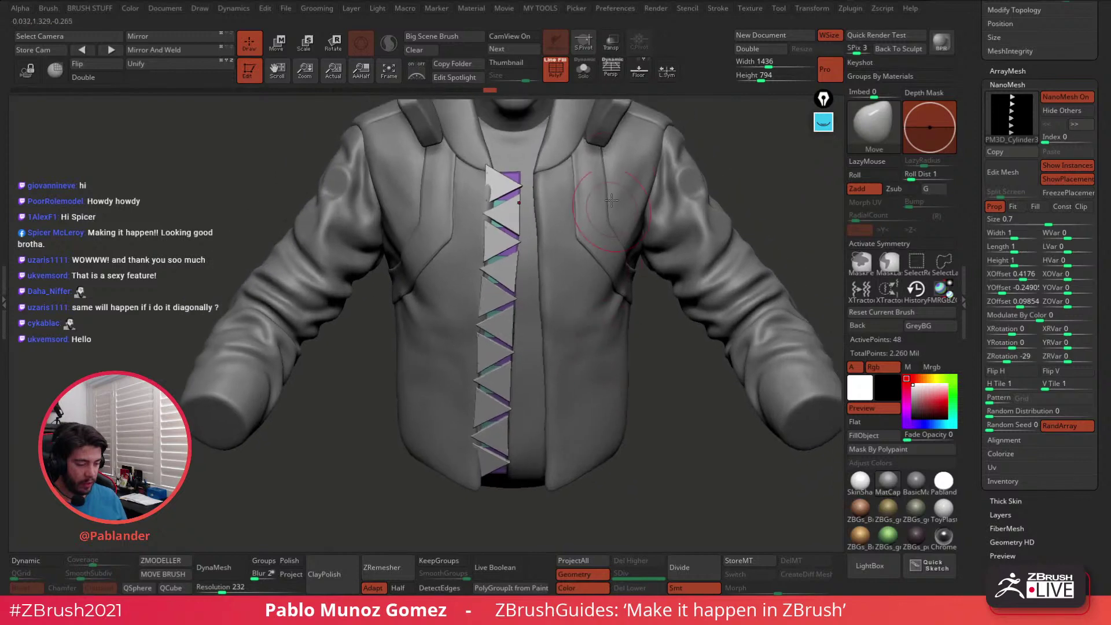
left_click(585, 75)
left_click(586, 75)
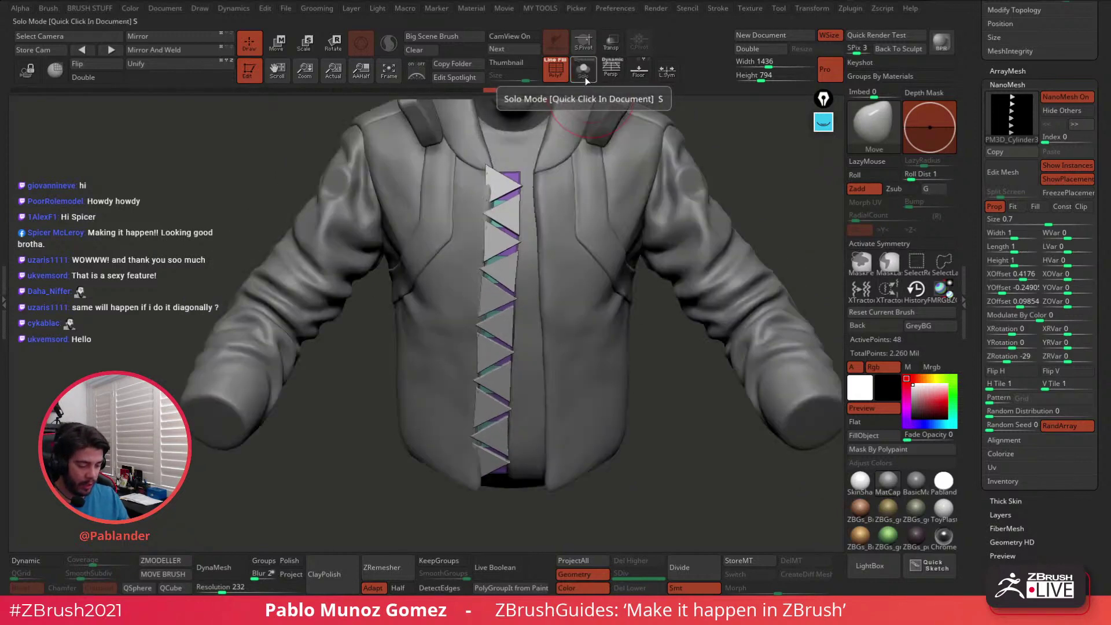
left_click(585, 76)
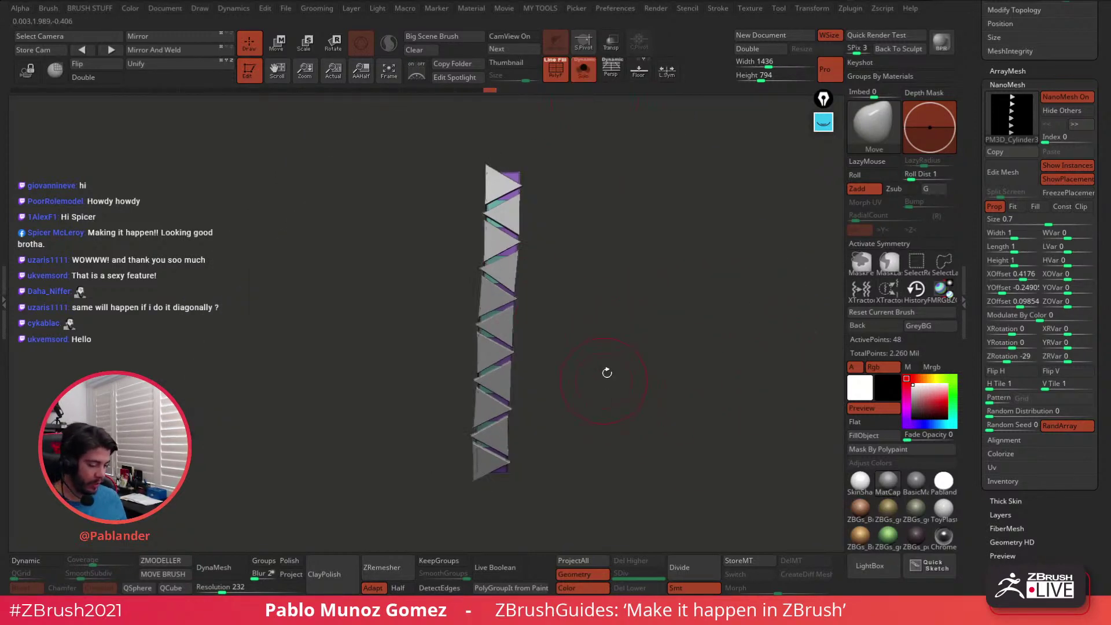
Open the NanoMesh inventory options and convert the index 0 triangles into real geometry with One To Mesh
left_click_drag(1048, 510, 1036, 334)
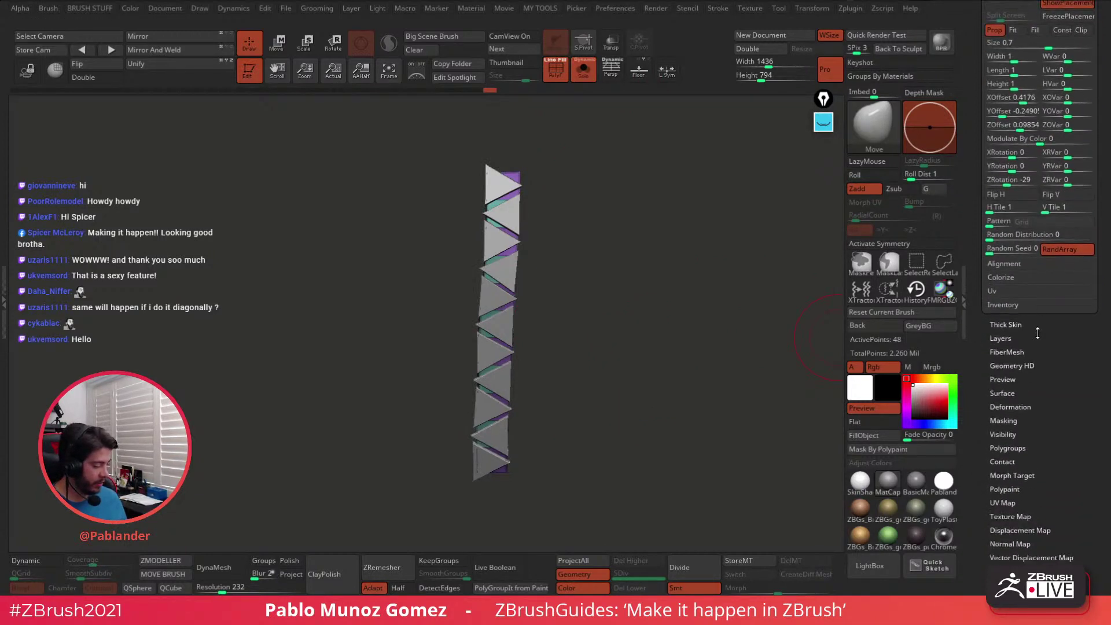
left_click(1034, 302, "shift")
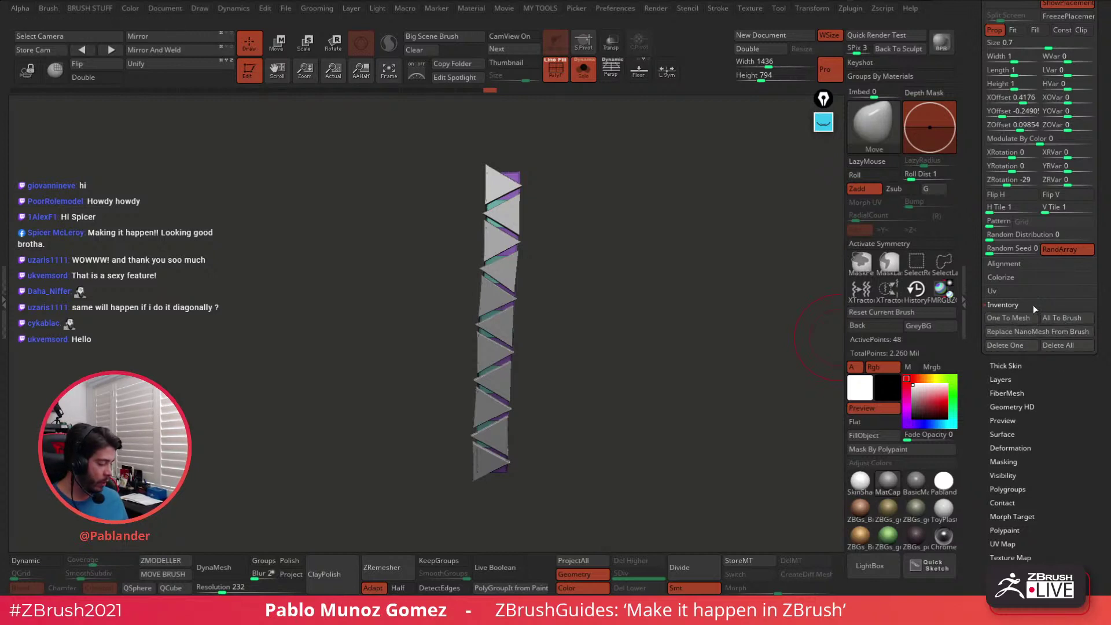
left_click_drag(983, 301, 982, 384)
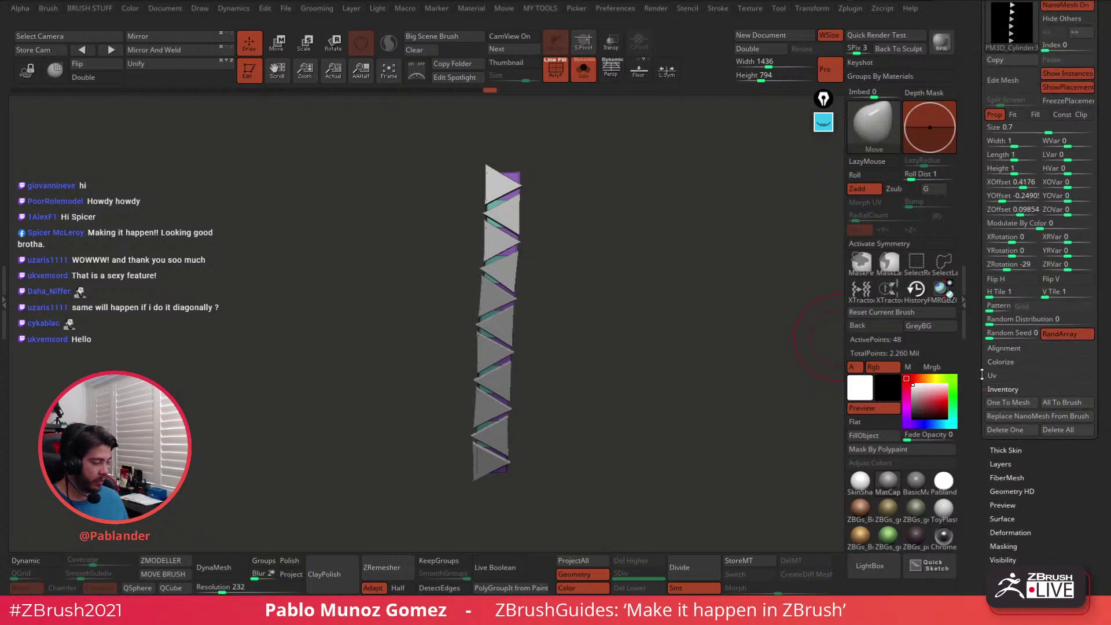
mouse_move(1033, 31)
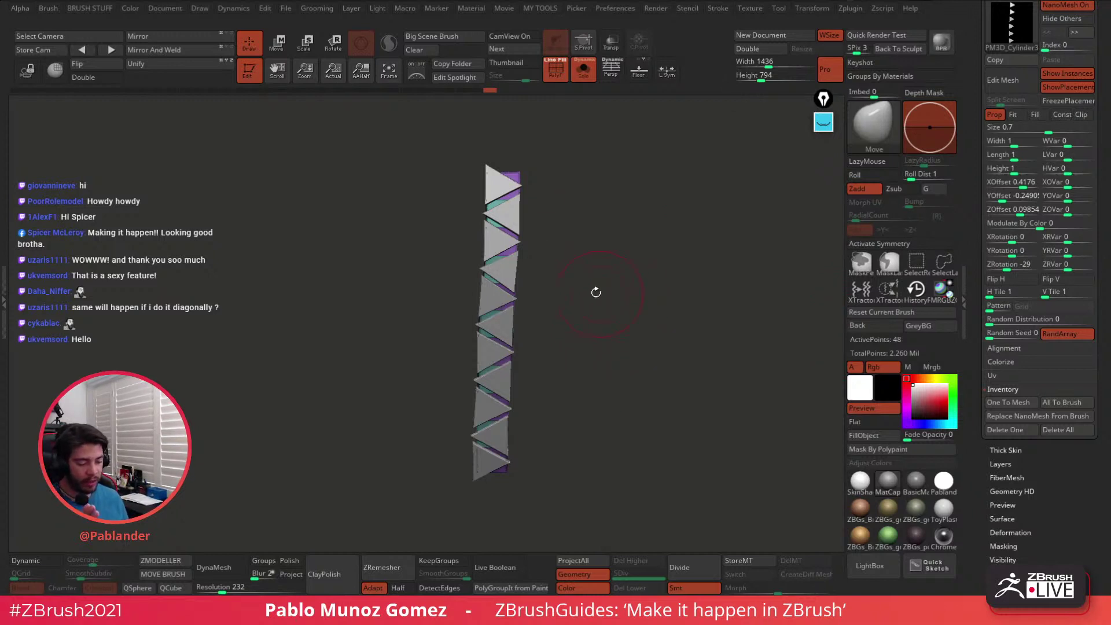
left_click(1012, 401)
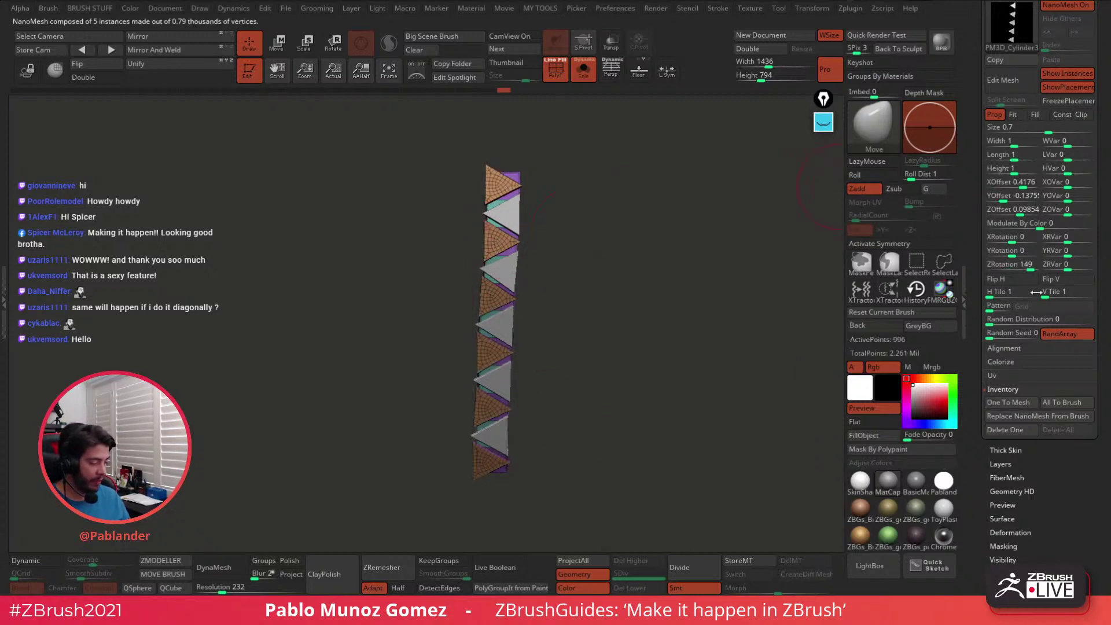
Convert the remaining NanoMesh triangles into real geometry with One To Mesh and turn on Dynamic Subdiv for the zipper
left_click(1013, 402)
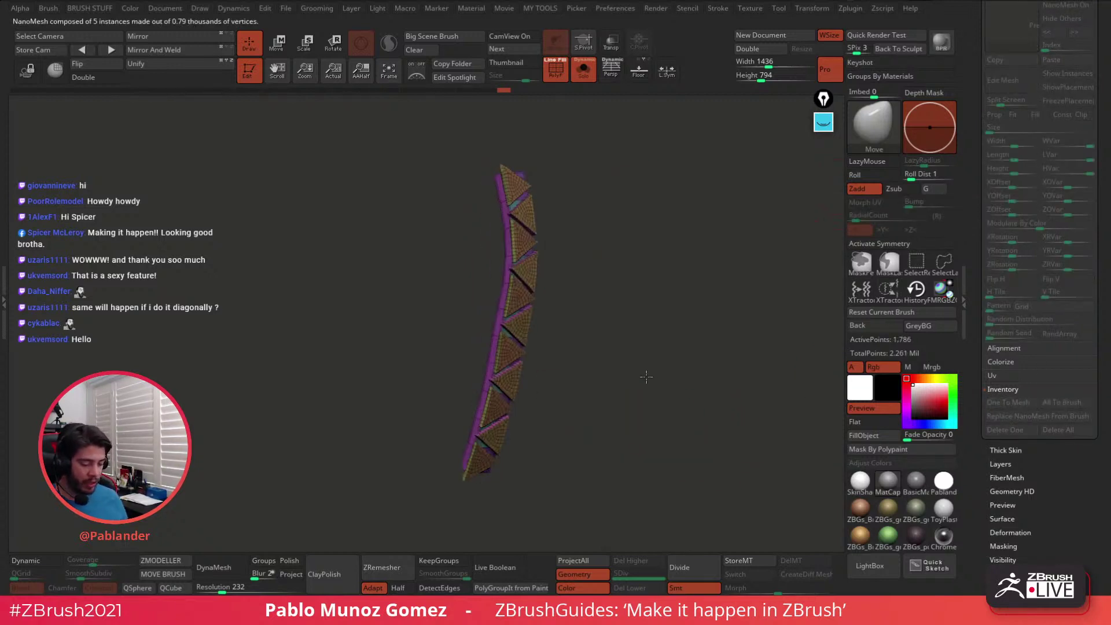
left_click_drag(648, 377, 640, 362)
left_click_drag(980, 265, 973, 424)
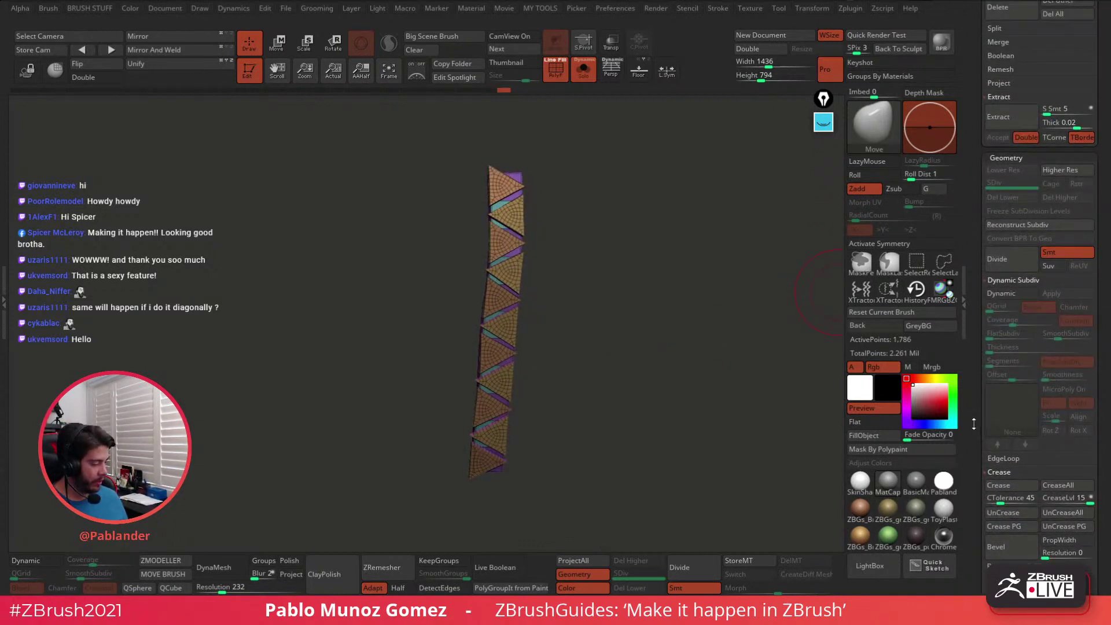
left_click(1012, 293)
left_click_drag(687, 384, 717, 342)
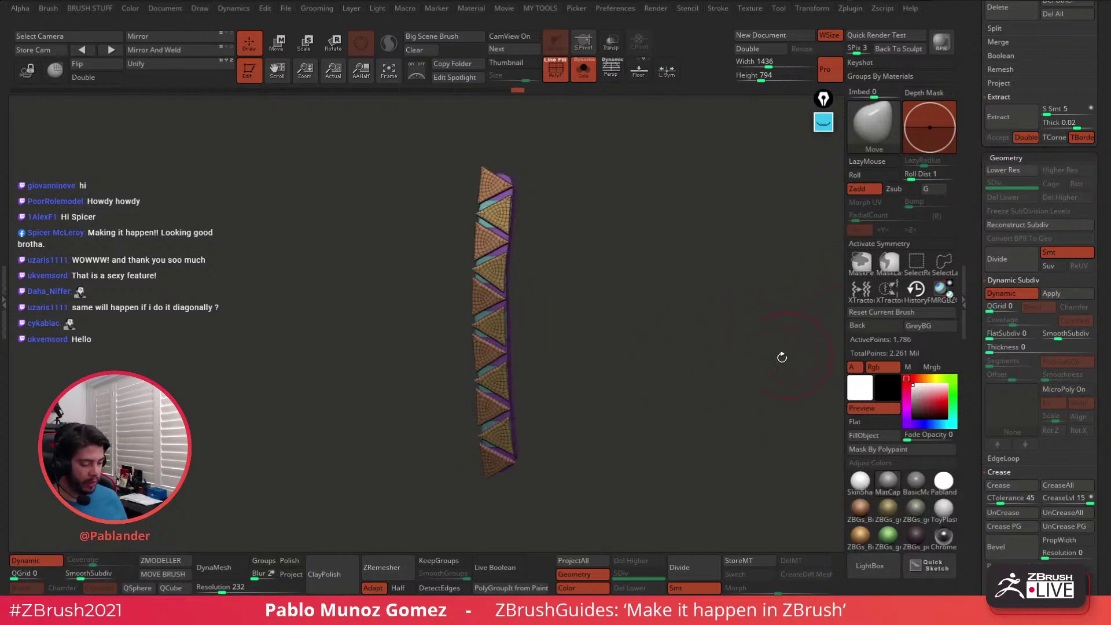
left_click_drag(781, 354, 630, 350)
mouse_move(505, 268)
left_mouse_down()
mouse_move(555, 241)
mouse_move(595, 247)
mouse_move(564, 252)
mouse_move(561, 242)
left_mouse_up()
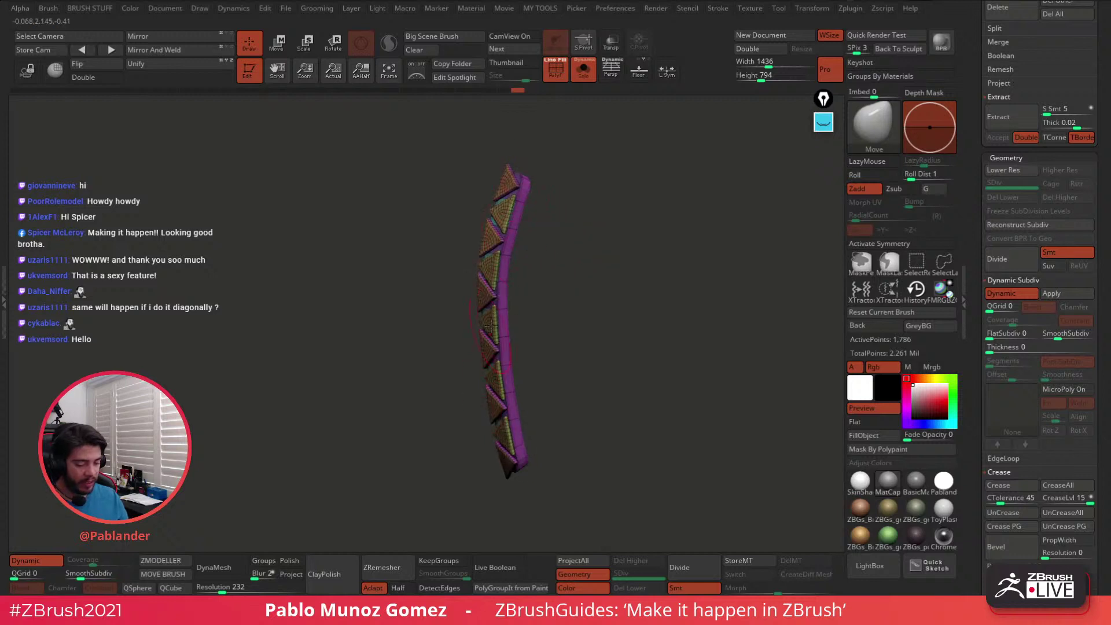
Hide the base strip's polygroups to expose the teeth and turn on double-sided display
left_click(557, 70)
left_click_drag(572, 129, 614, 284, "alt")
left_click(558, 72)
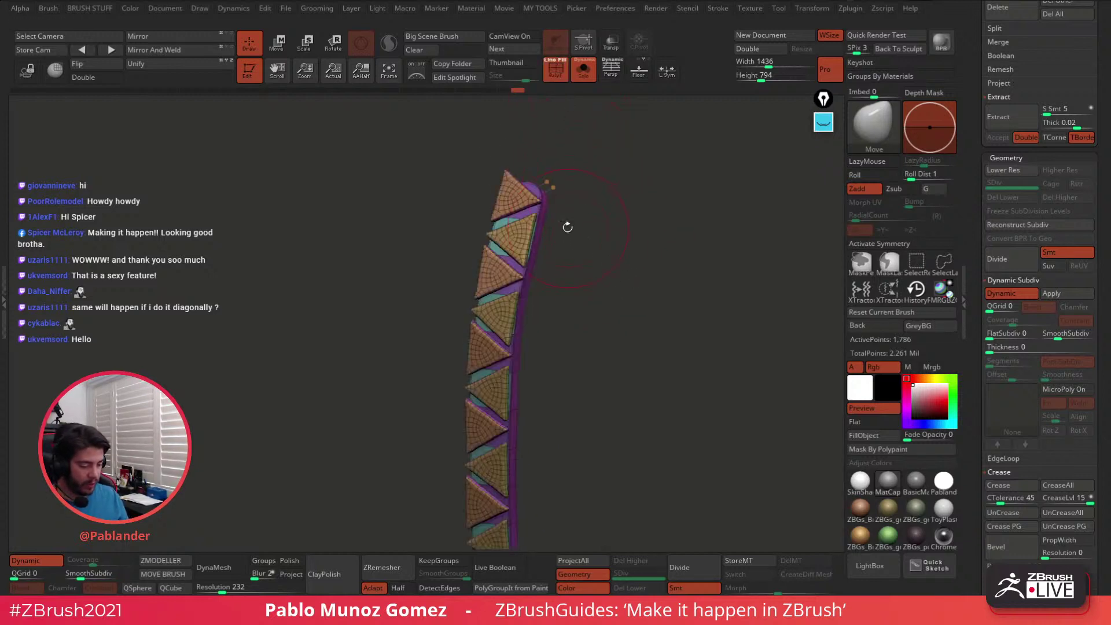
left_click_drag(567, 227, 579, 196)
left_click(549, 188, "ctrl+shift")
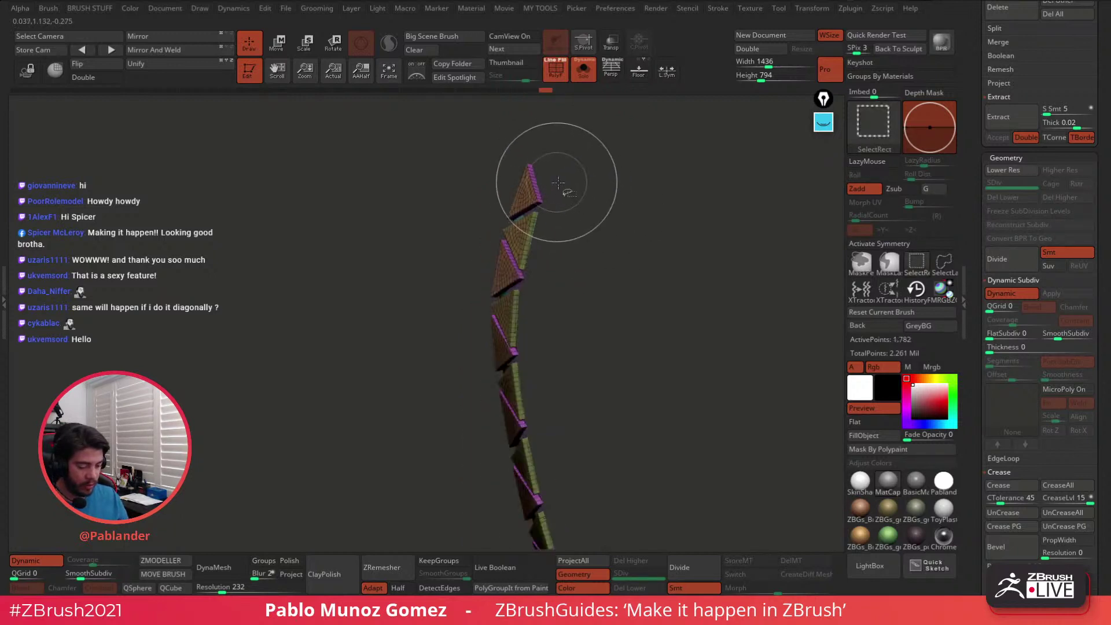
left_click(96, 77)
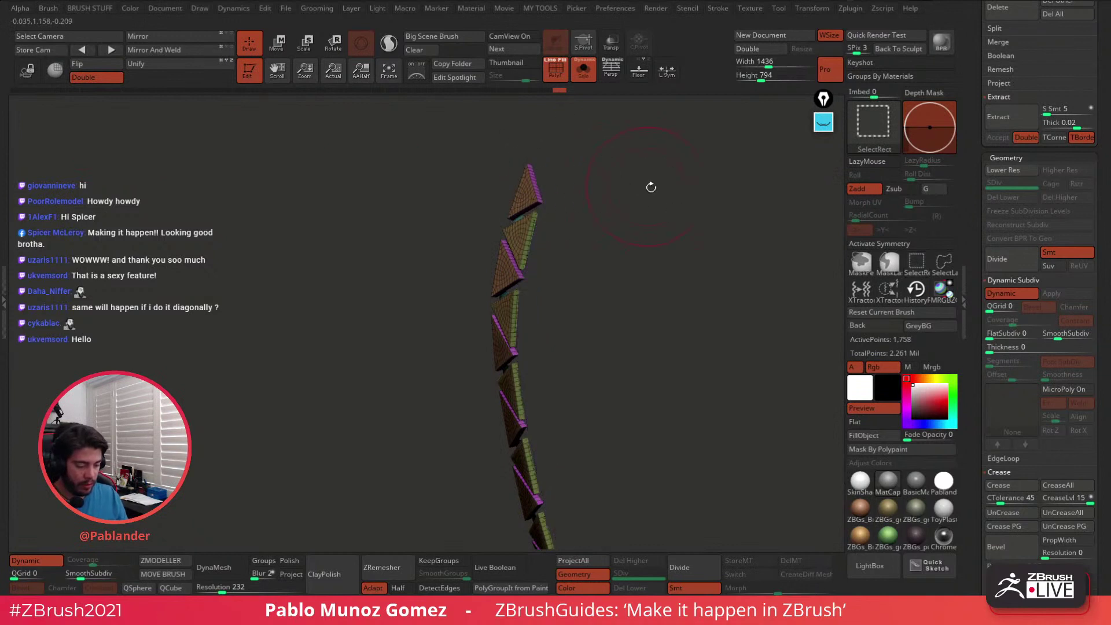
Isolate the base strip by hiding the teeth's polygroups, remove all its edge creases, and show the whole zipper again
mouse_move(650, 187)
left_mouse_down()
mouse_move(613, 194)
mouse_move(602, 214)
mouse_move(652, 194)
mouse_move(679, 224)
left_mouse_up()
left_click(567, 214, "ctrl+shift")
left_click(573, 216, "ctrl+shift")
left_click(589, 174, "ctrl+shift")
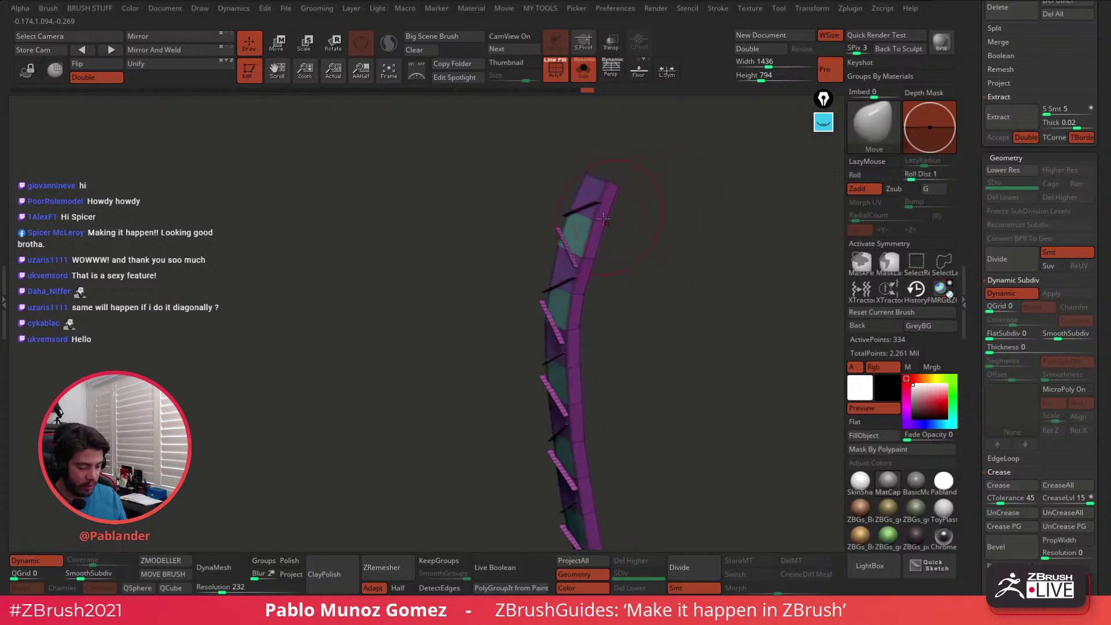
left_click(555, 229, "ctrl+shift")
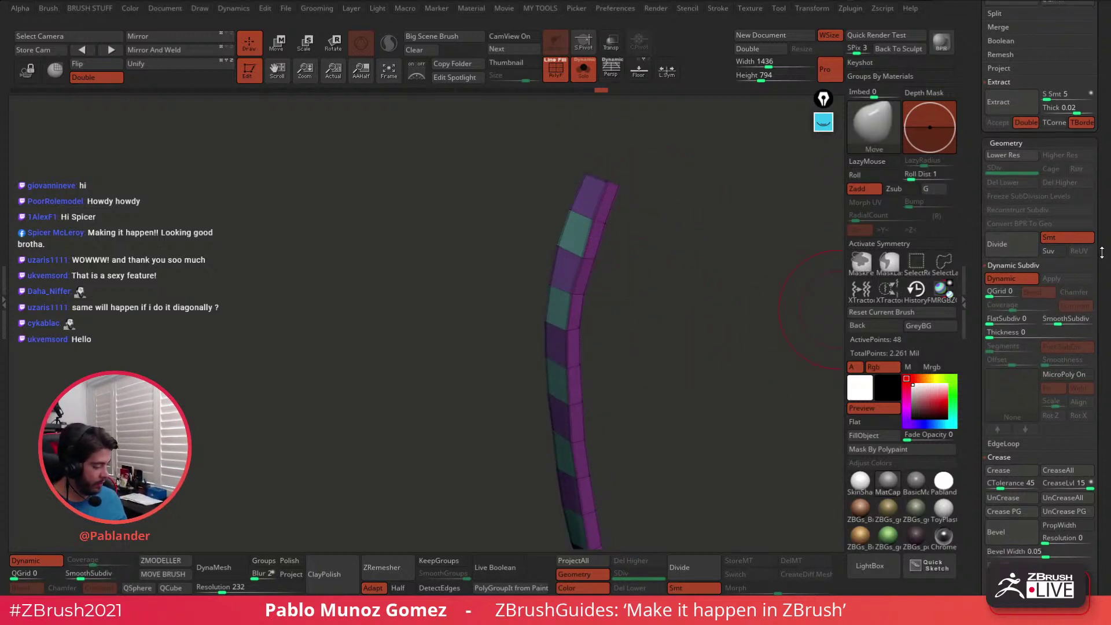
scroll(1101, 251, "down", 1)
scroll(1101, 250, "down", 3)
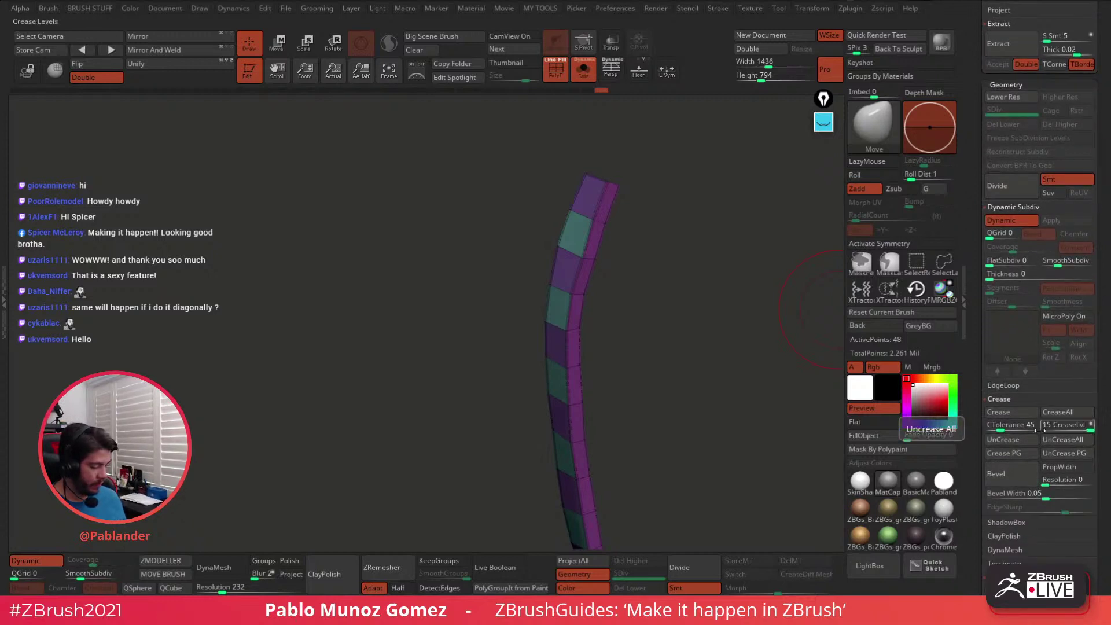
left_click(1064, 438)
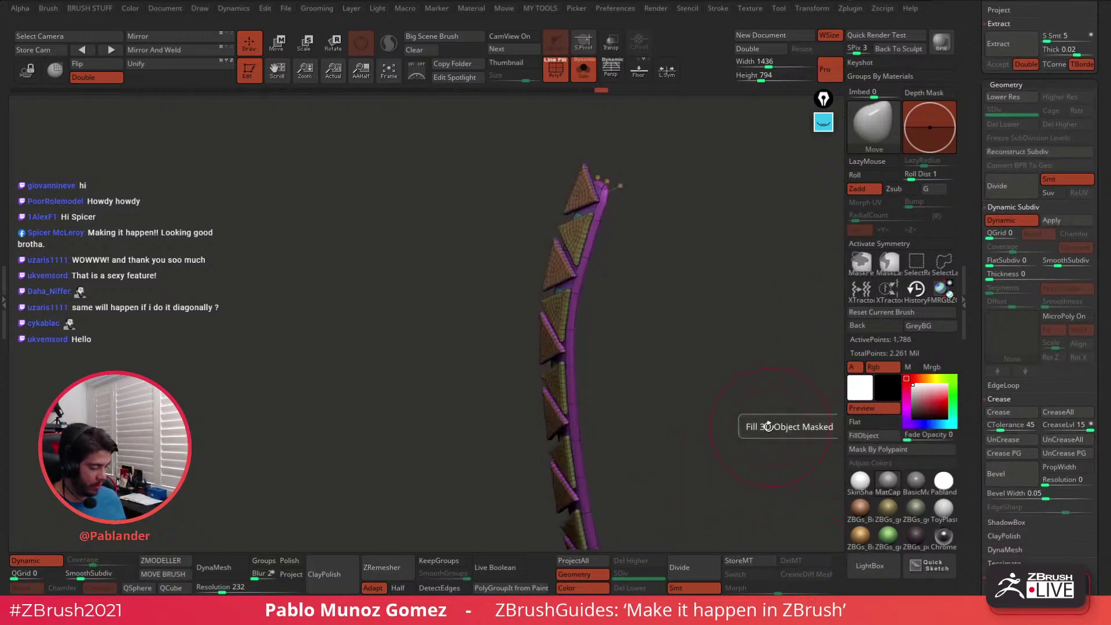
left_click_drag(701, 399, 689, 338, "alt")
left_click_drag(689, 338, 679, 304)
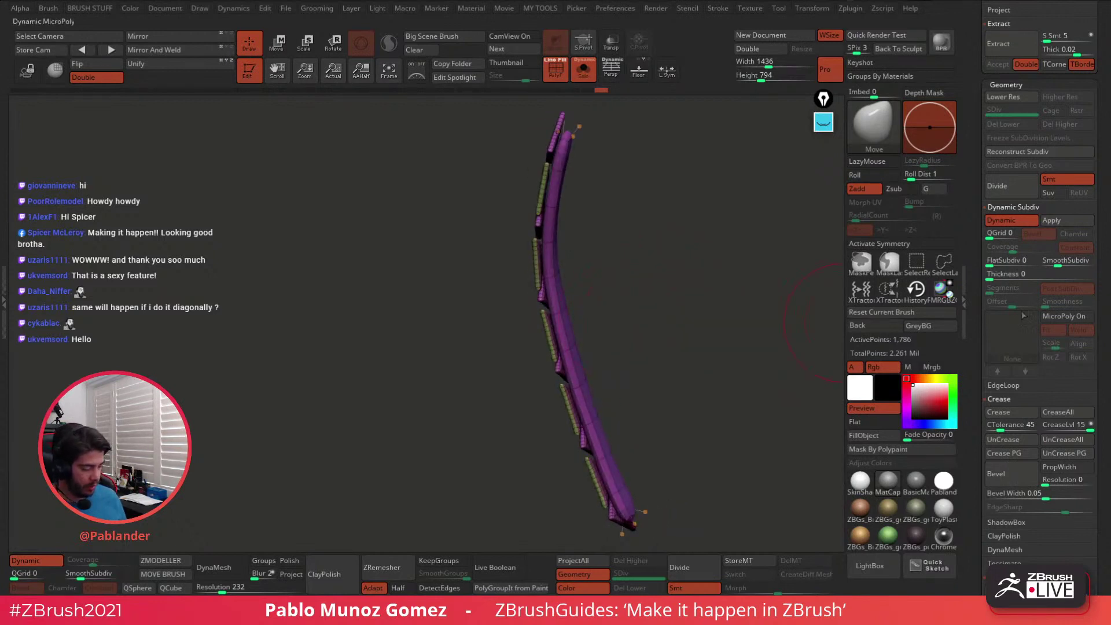
Compare the strip's shape with Dynamic Subdiv off and on, with the teeth shown and hidden
left_click(1012, 220)
mouse_move(664, 243)
left_mouse_down()
mouse_move(636, 209)
mouse_move(614, 210)
mouse_move(675, 200)
mouse_move(573, 218)
mouse_move(579, 257)
left_mouse_up()
key("space")
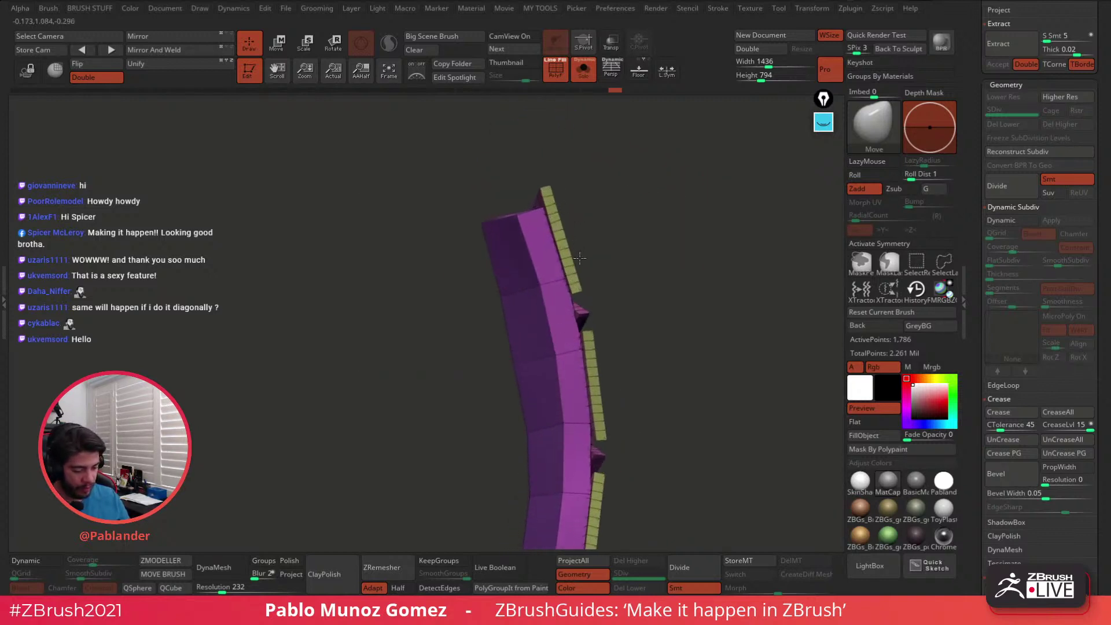
key("d")
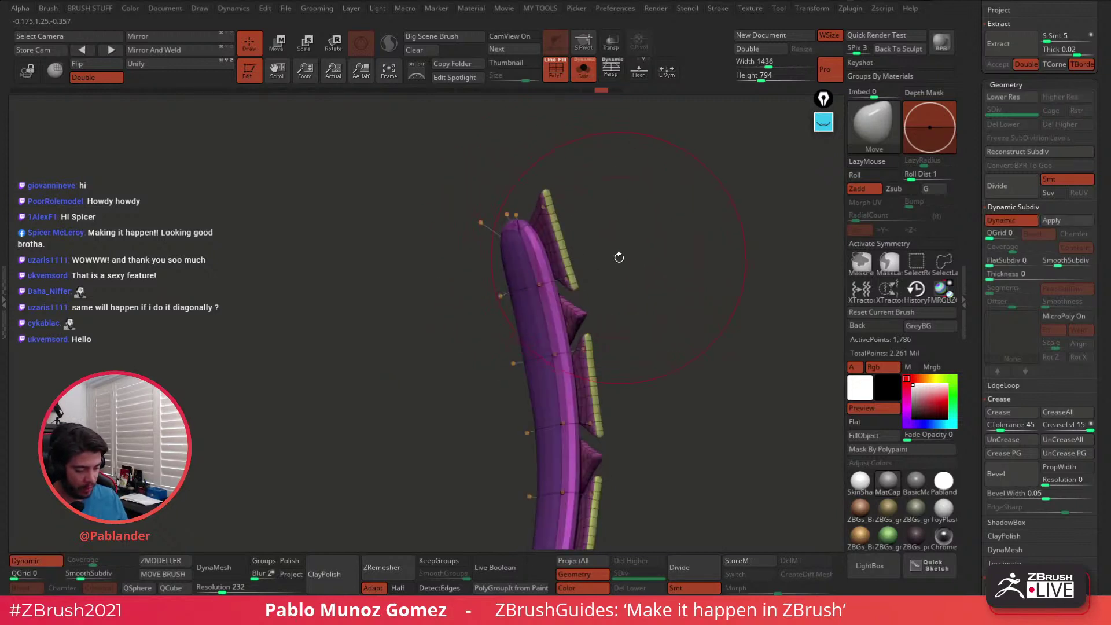
key("shift+d")
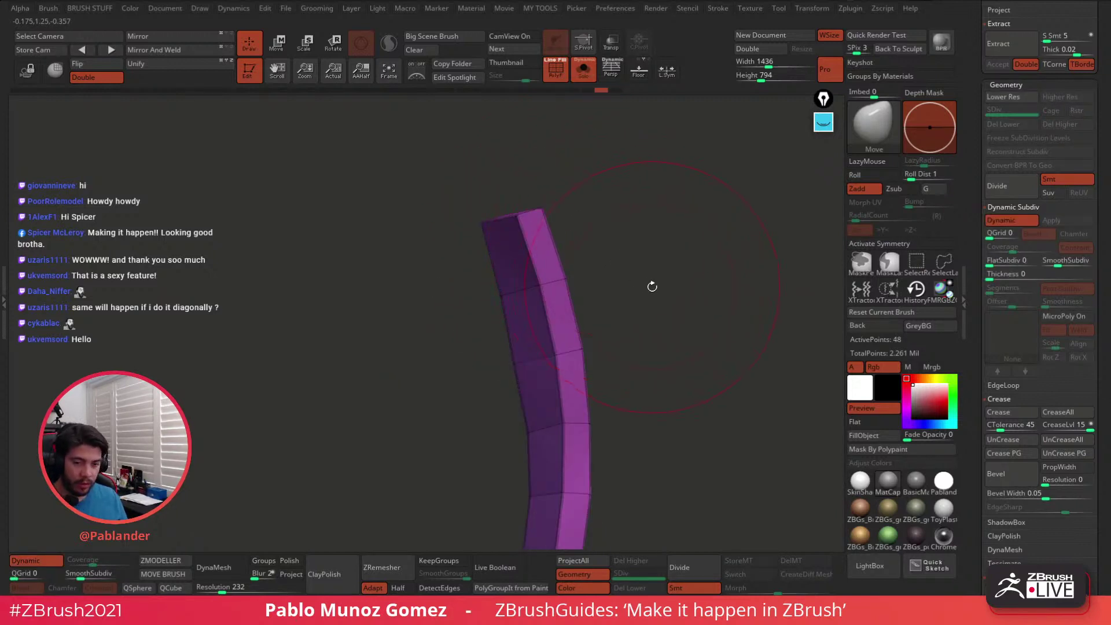
left_click_drag(650, 302, 624, 254)
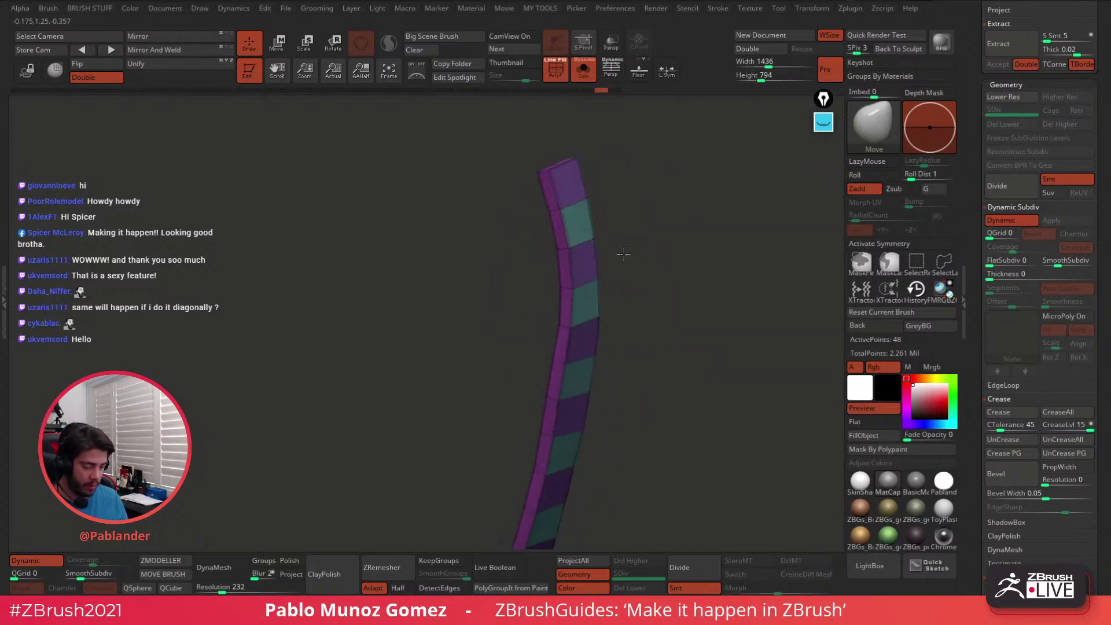
key("d")
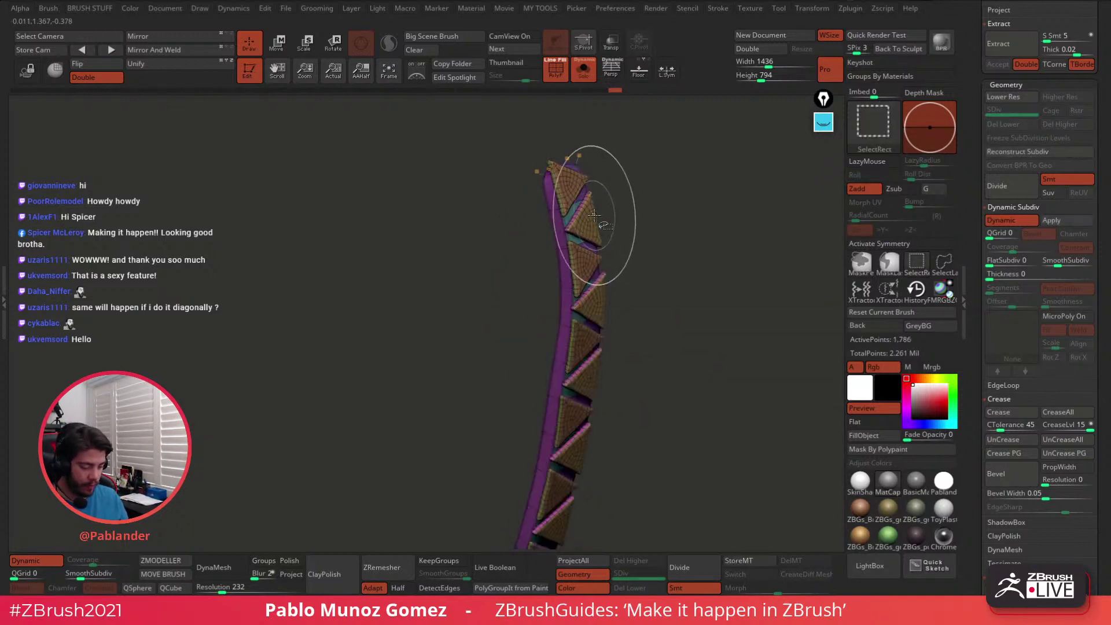
left_click(564, 221, "ctrl+shift")
left_click(581, 145, "ctrl+shift")
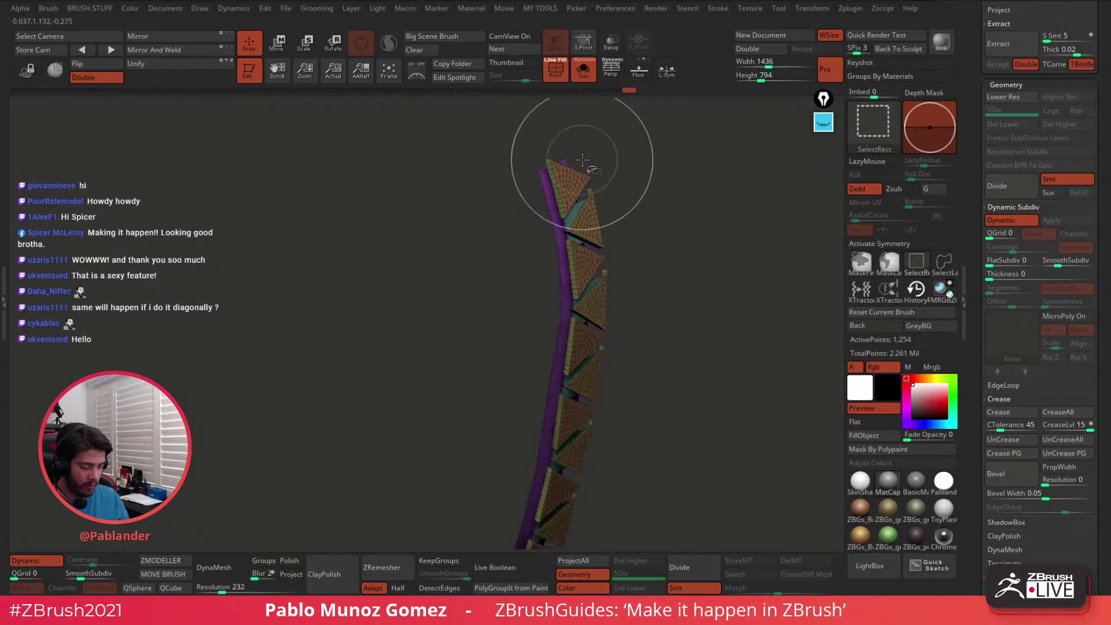
mouse_move(608, 176)
left_mouse_down("ctrl+shift")
mouse_move(659, 211)
mouse_move(652, 248)
mouse_move(631, 250)
left_mouse_up("ctrl+shift")
left_click(567, 223, "ctrl+shift")
left_click(624, 194, "ctrl+shift")
key("space")
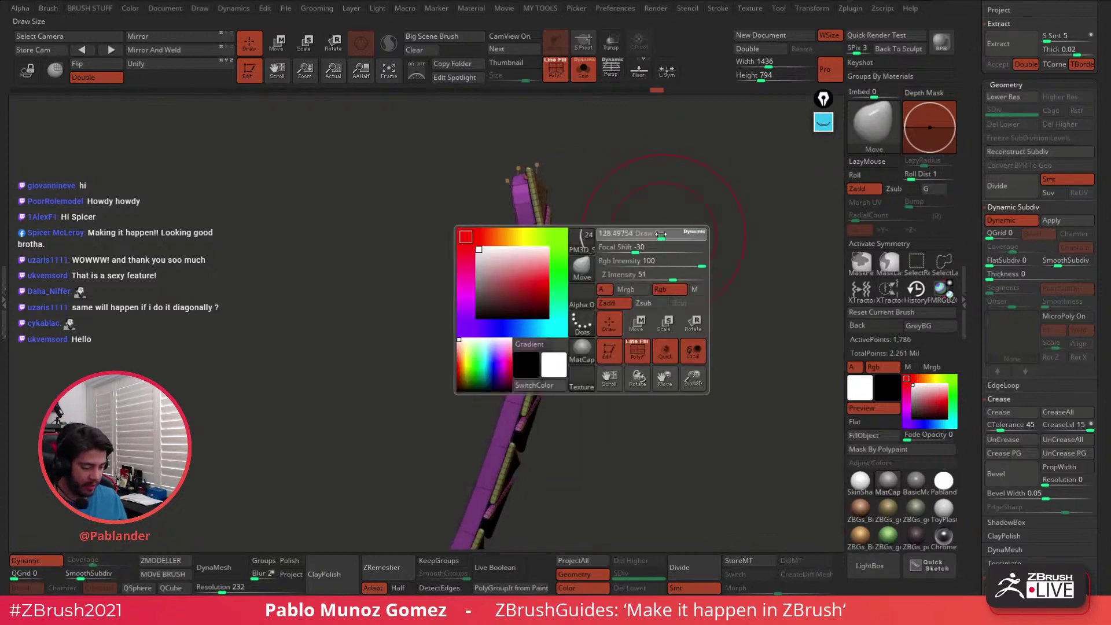
left_click(551, 264, "ctrl+shift")
left_click(551, 266, "ctrl+shift")
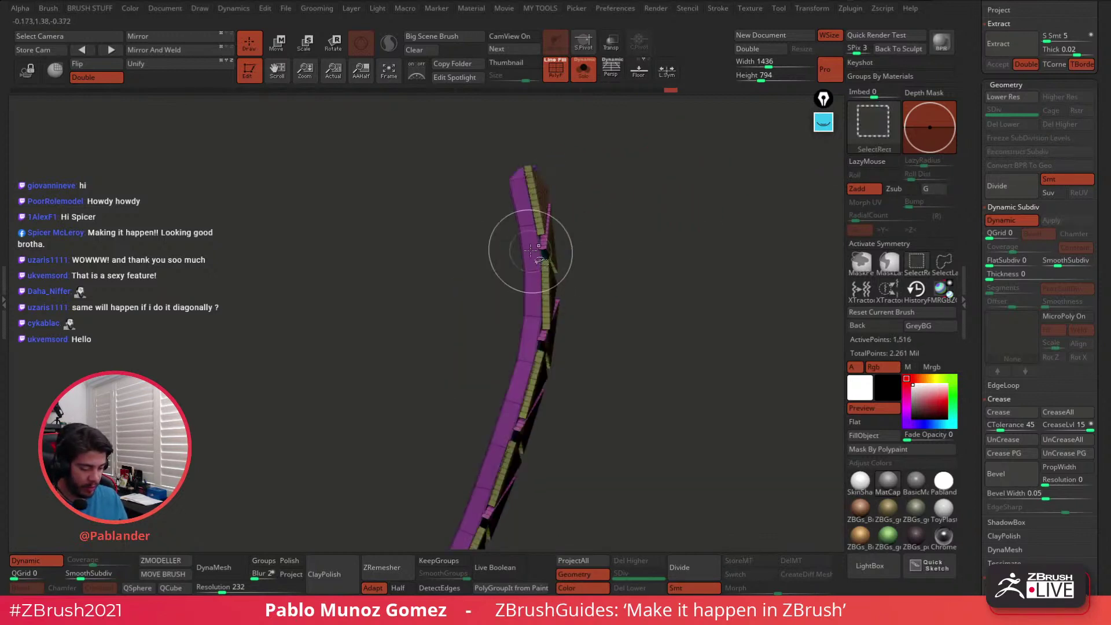
left_click(575, 260, "ctrl+shift")
mouse_move(620, 232)
left_mouse_down("ctrl+shift")
mouse_move(612, 266)
mouse_move(639, 236)
left_mouse_up("ctrl+shift")
Isolate the strip's front faces by hiding the teeth and side polygroups, assign them one new polygroup, and unhide everything
key("ctrl+shift")
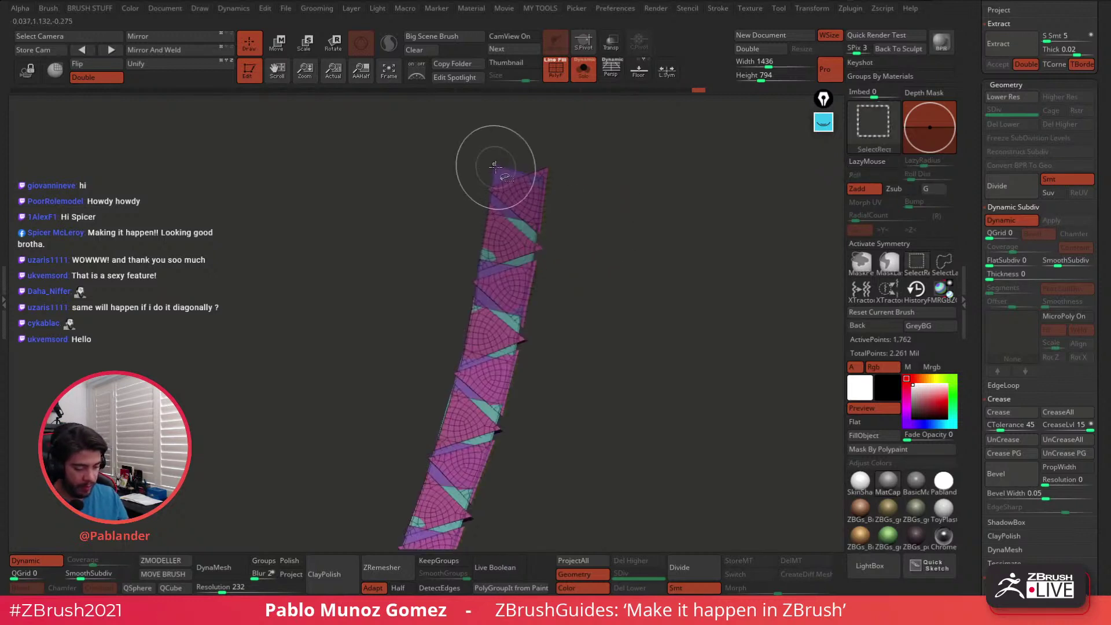
left_click(547, 167, "ctrl+shift")
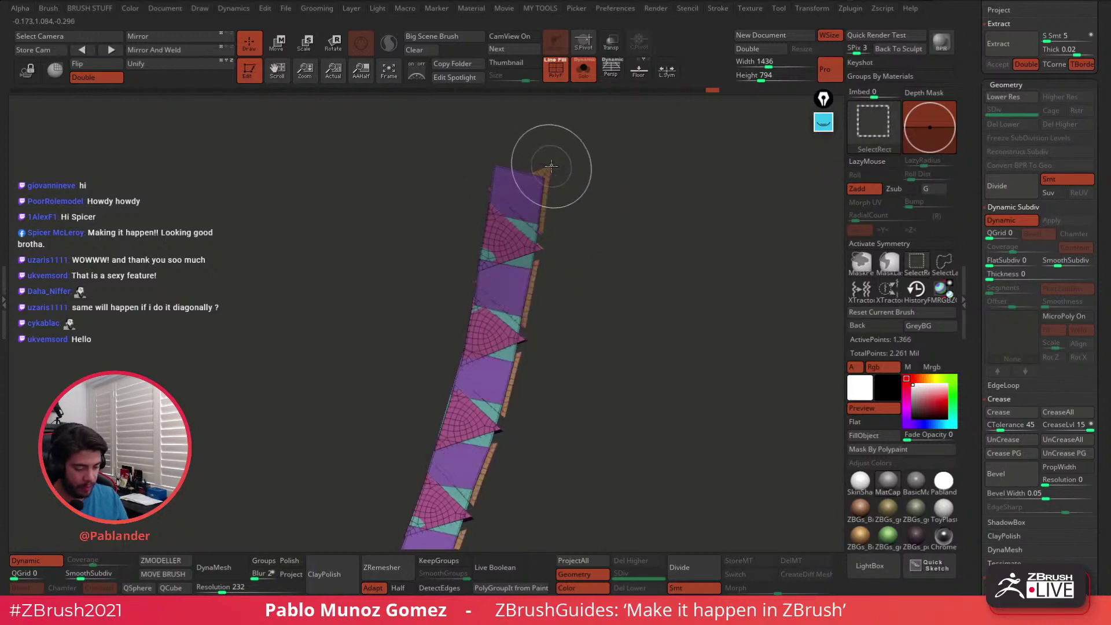
left_click(531, 247, "ctrl+shift")
left_click(540, 248, "ctrl+shift")
mouse_move(634, 223)
left_mouse_down()
mouse_move(644, 252)
mouse_move(615, 250)
left_mouse_up()
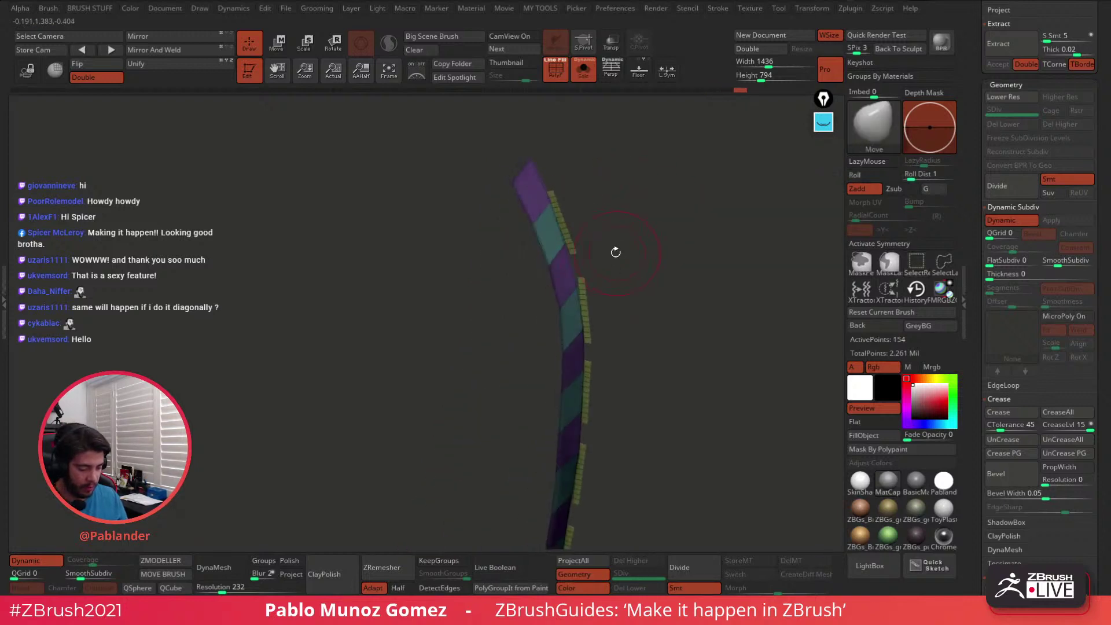
left_click(578, 249, "ctrl+shift")
key("ctrl+w")
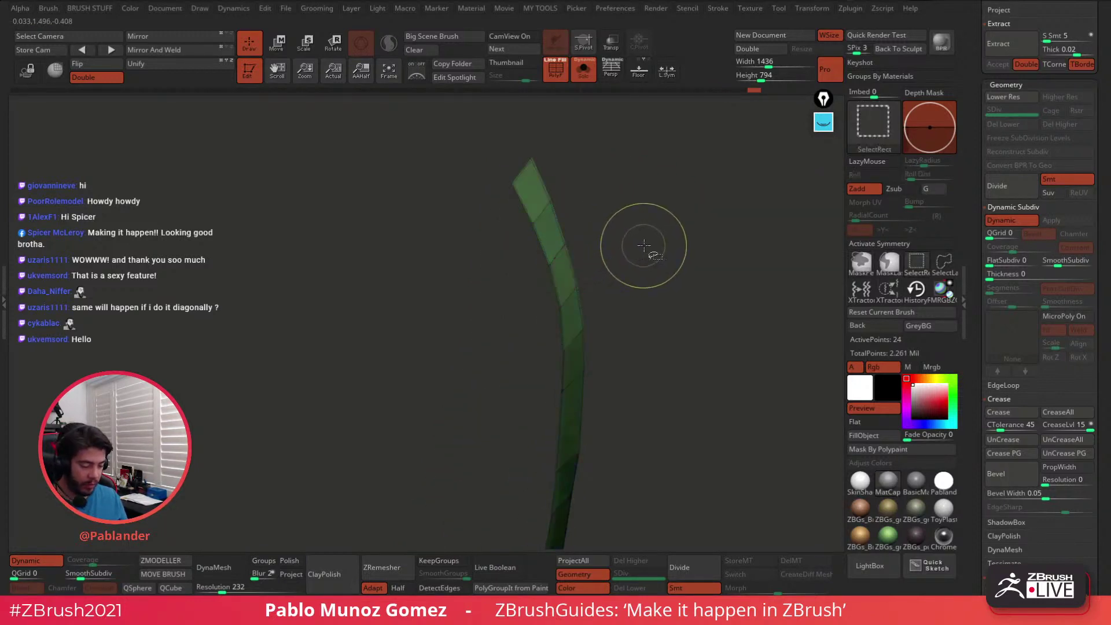
left_click(639, 249, "ctrl+shift")
Turn off Dynamic Subdiv for the zipper mesh
mouse_move(639, 249)
left_mouse_down()
mouse_move(656, 235)
mouse_move(644, 262)
left_mouse_up()
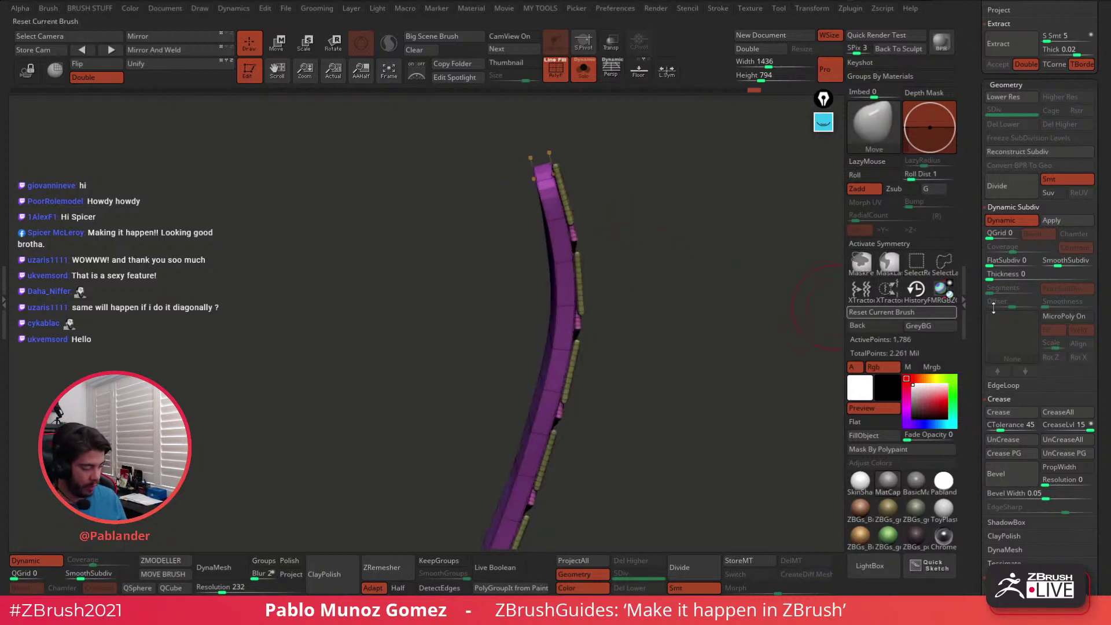
left_click_drag(1070, 424, 1037, 422)
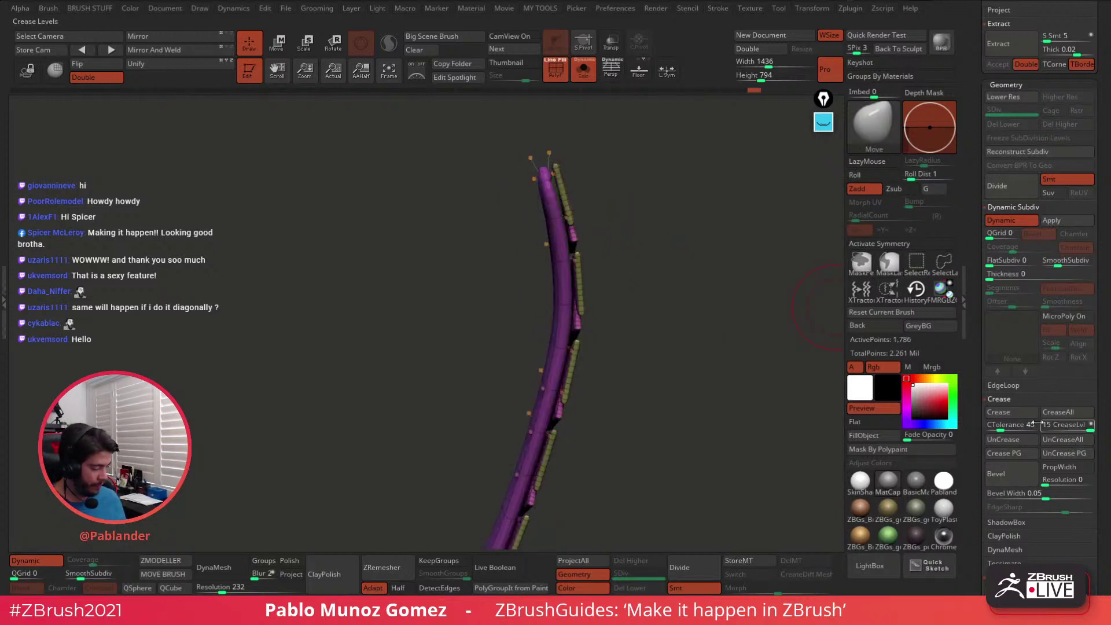
key("shift+d")
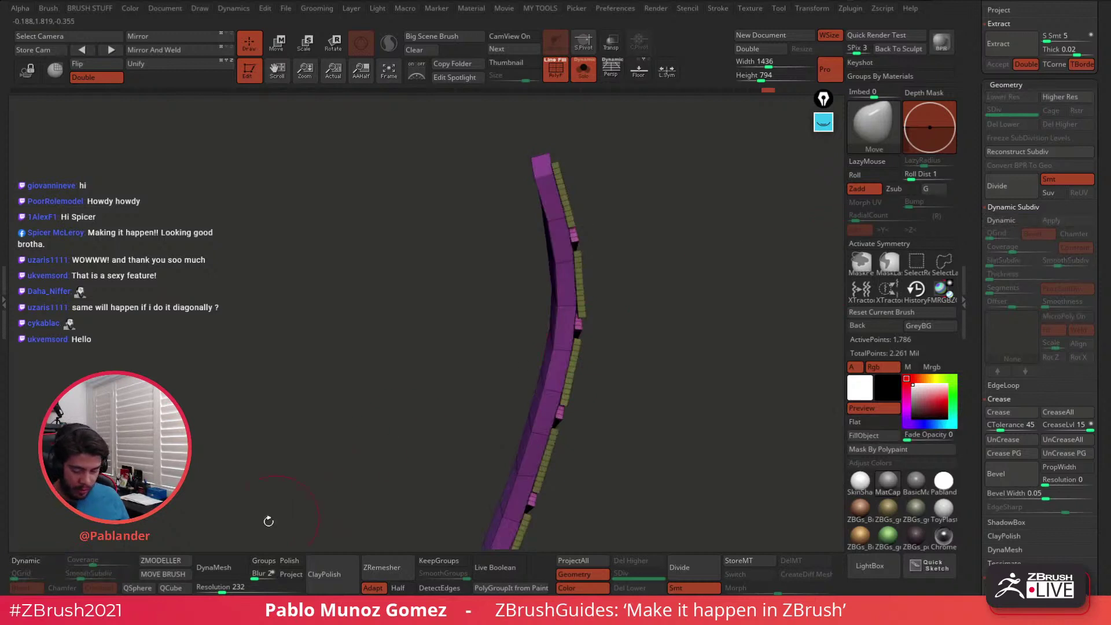
left_click_drag(307, 431, 464, 314)
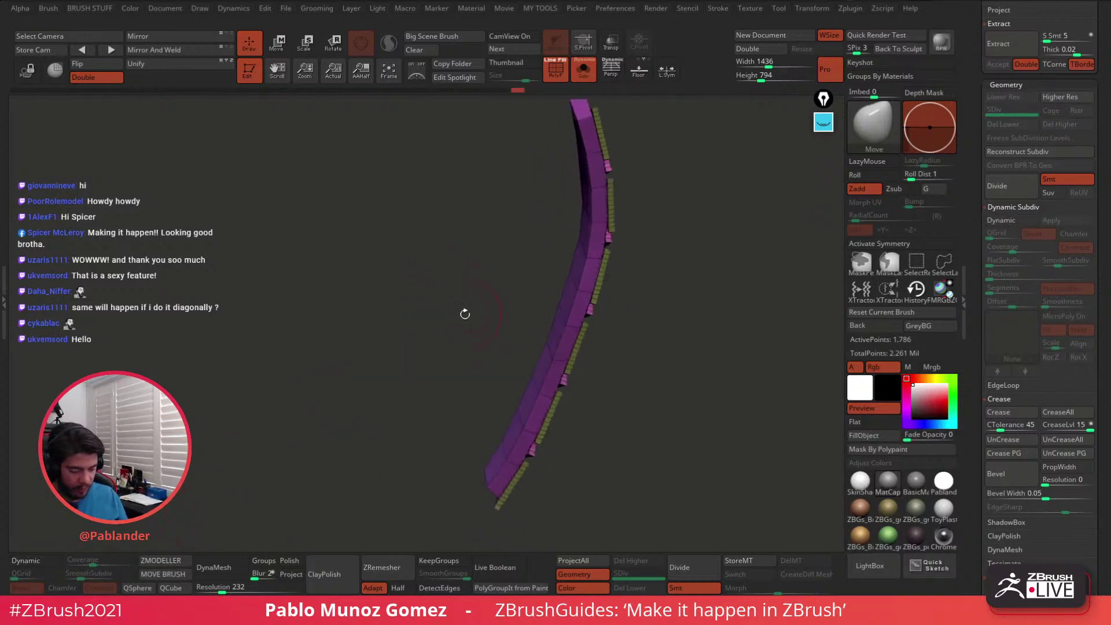
Thin the base strip by pushing its back faces toward the teeth with the ZModeler QMesh action on the Island target
left_click(170, 561)
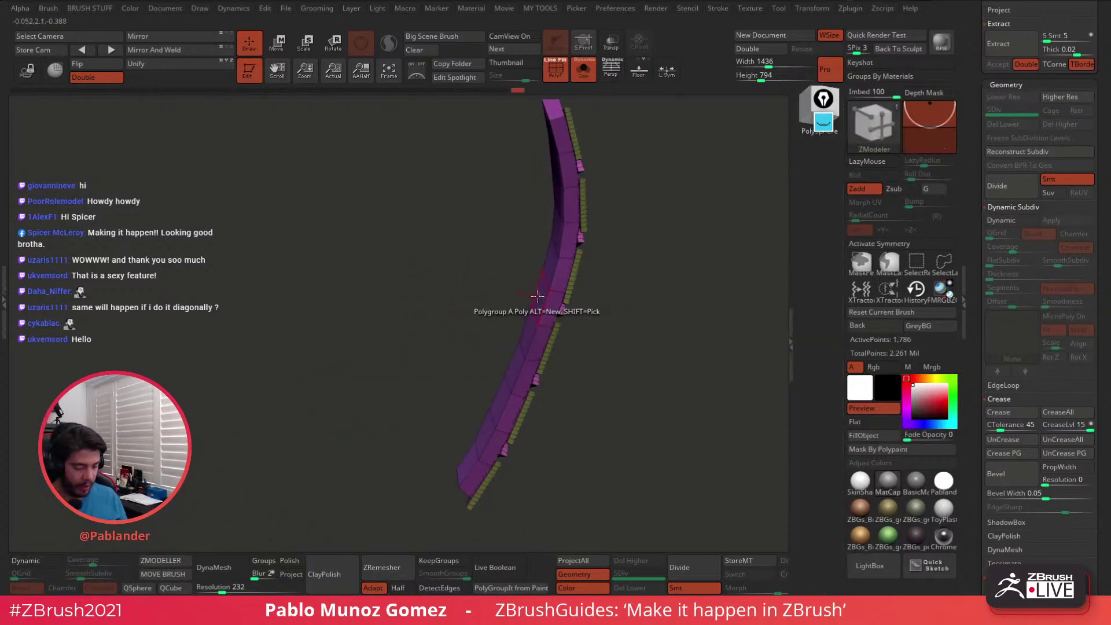
left_click_drag(626, 231, 620, 255, "alt")
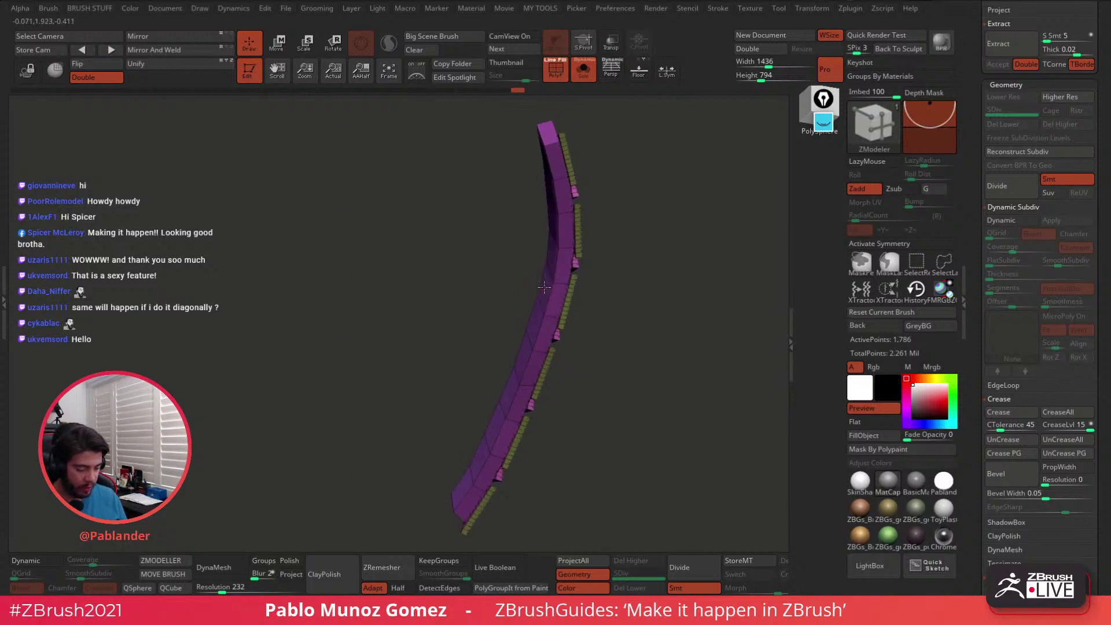
key("space")
left_click(524, 245)
left_click(525, 232)
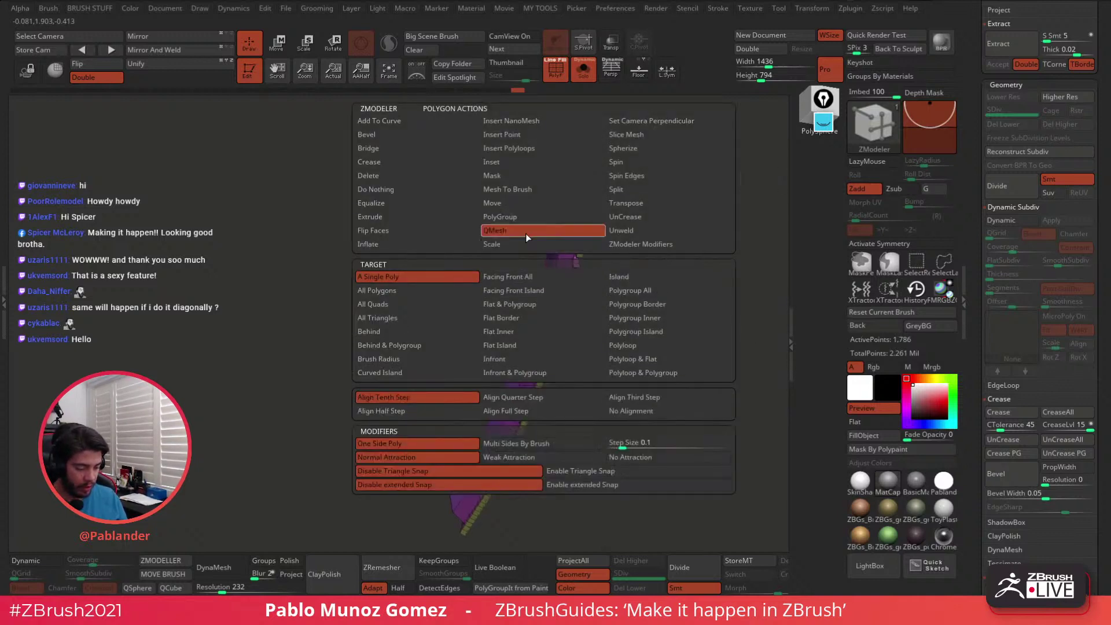
left_click(646, 279)
left_click_drag(524, 306, 553, 291)
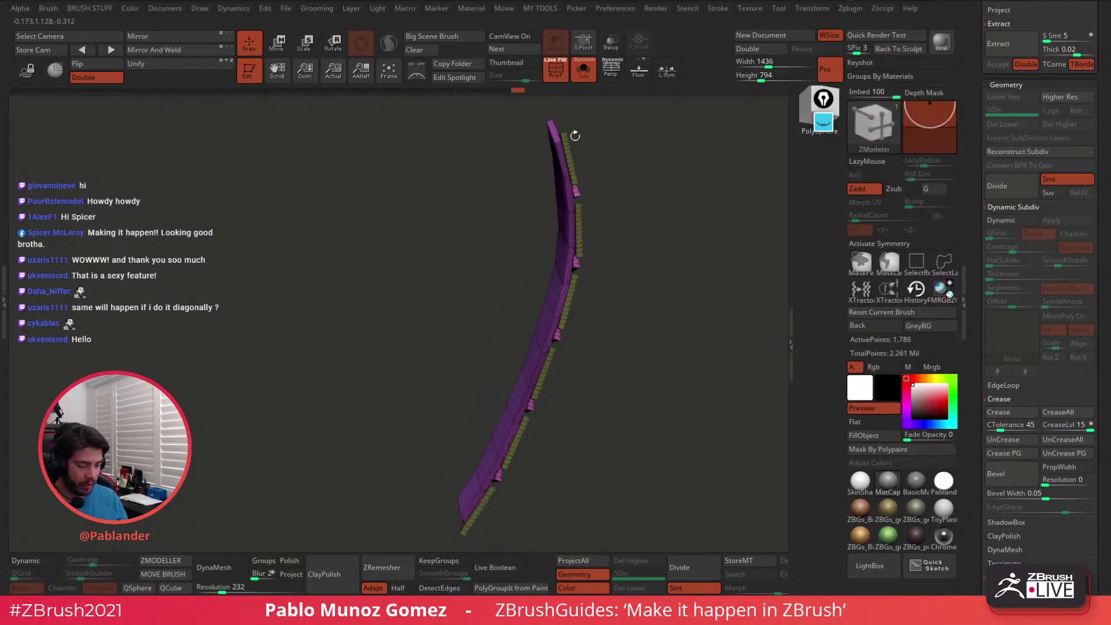
Switch to the Move brush and adjust its draw size for reshaping the zipper's base strip
left_click_drag(630, 179, 602, 250)
left_click_drag(584, 177, 522, 231)
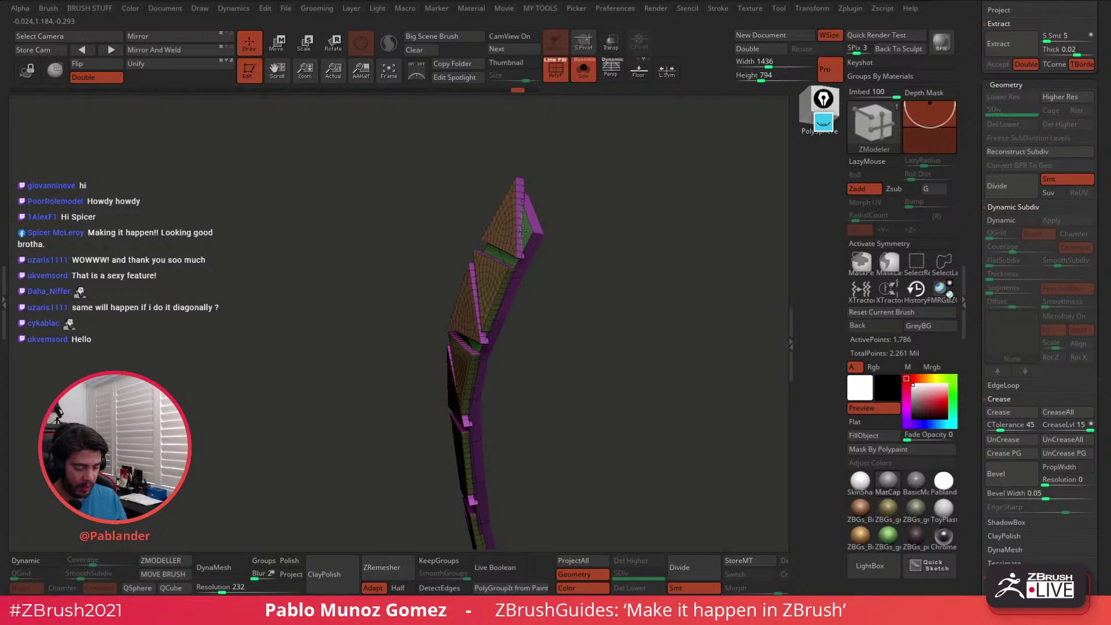
mouse_move(580, 208)
left_mouse_down()
mouse_move(555, 210)
mouse_move(572, 183)
mouse_move(598, 238)
mouse_move(636, 234)
mouse_move(587, 232)
mouse_move(577, 203)
left_mouse_up()
key("b")
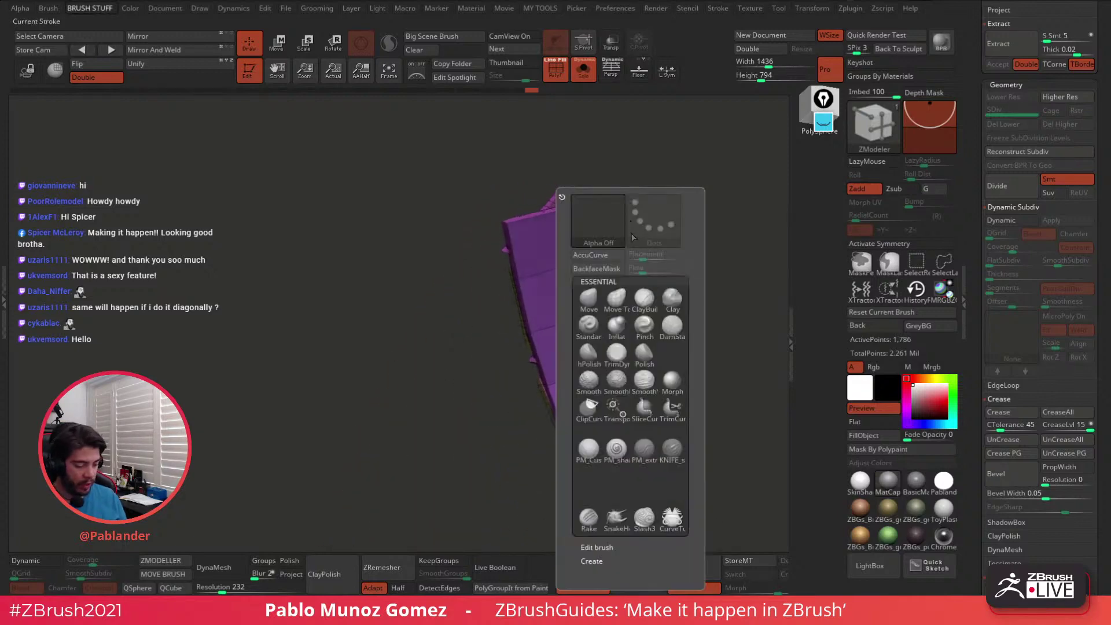
key("m")
key("v")
key("space")
key("space")
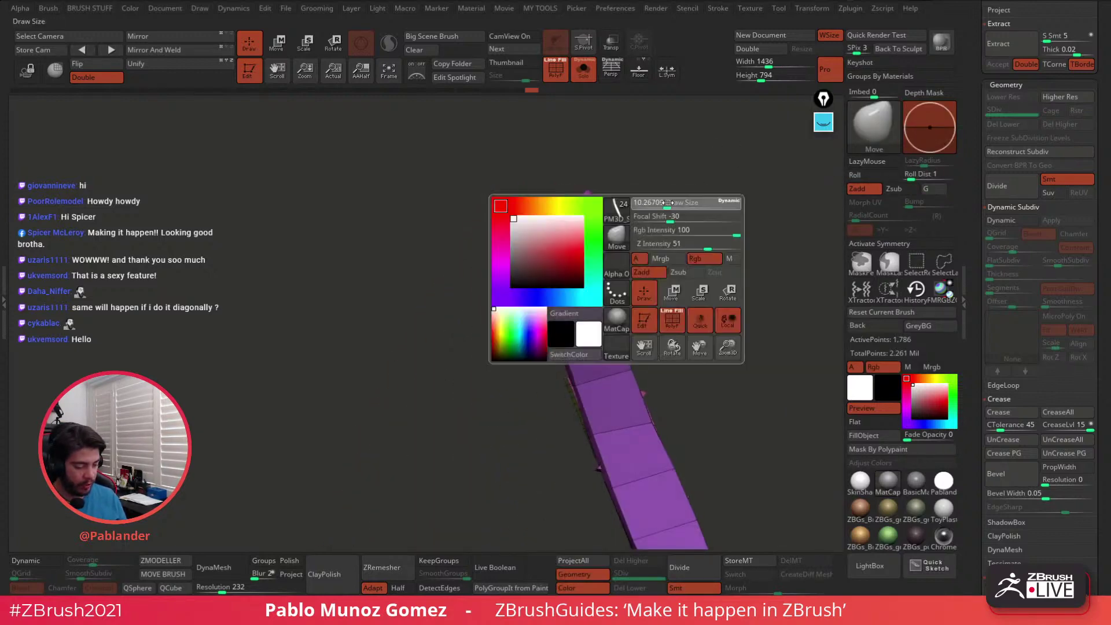
left_click_drag(694, 204, 685, 200)
Isolate the base strip's side and back faces, assign them one polygroup, and unhide the whole zipper mesh
left_click(558, 248, "ctrl+shift")
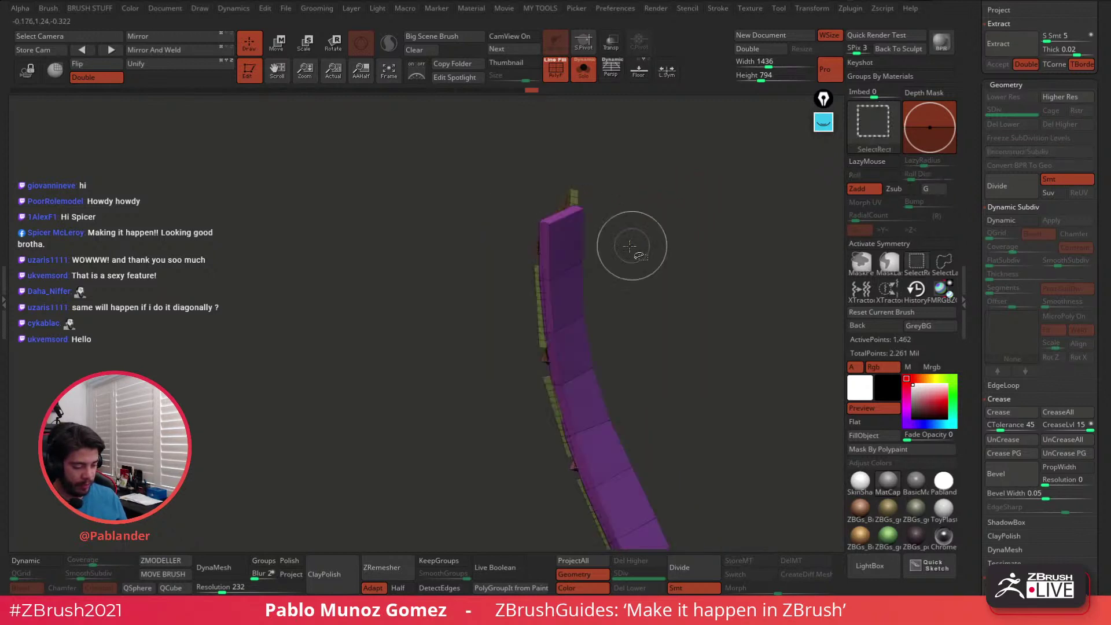
left_click(549, 226, "ctrl+shift")
left_click(567, 232, "ctrl+shift")
key("ctrl+w")
mouse_move(619, 218)
left_mouse_down("ctrl+shift")
mouse_move(613, 233)
mouse_move(630, 223)
mouse_move(662, 237)
mouse_move(656, 255)
left_mouse_up("ctrl+shift")
left_click(571, 189, "ctrl+shift")
left_click(669, 293, "ctrl+shift")
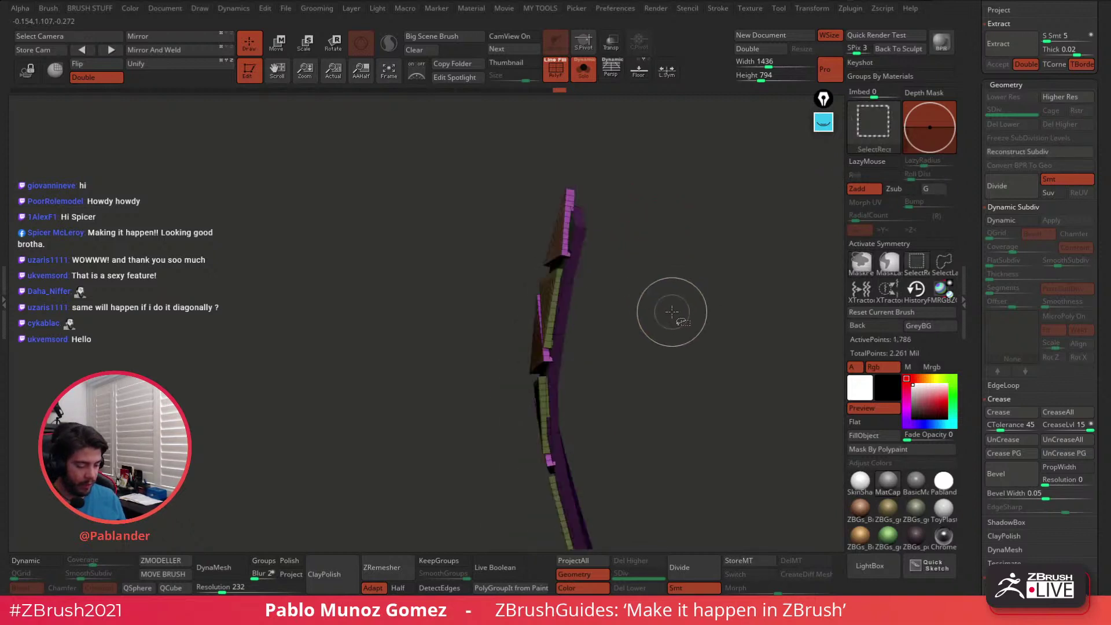
Widen the base strip from behind with the Move brush so its long edges cover the protruding teeth
left_click_drag(665, 313, 673, 275)
left_click_drag(650, 235, 547, 258)
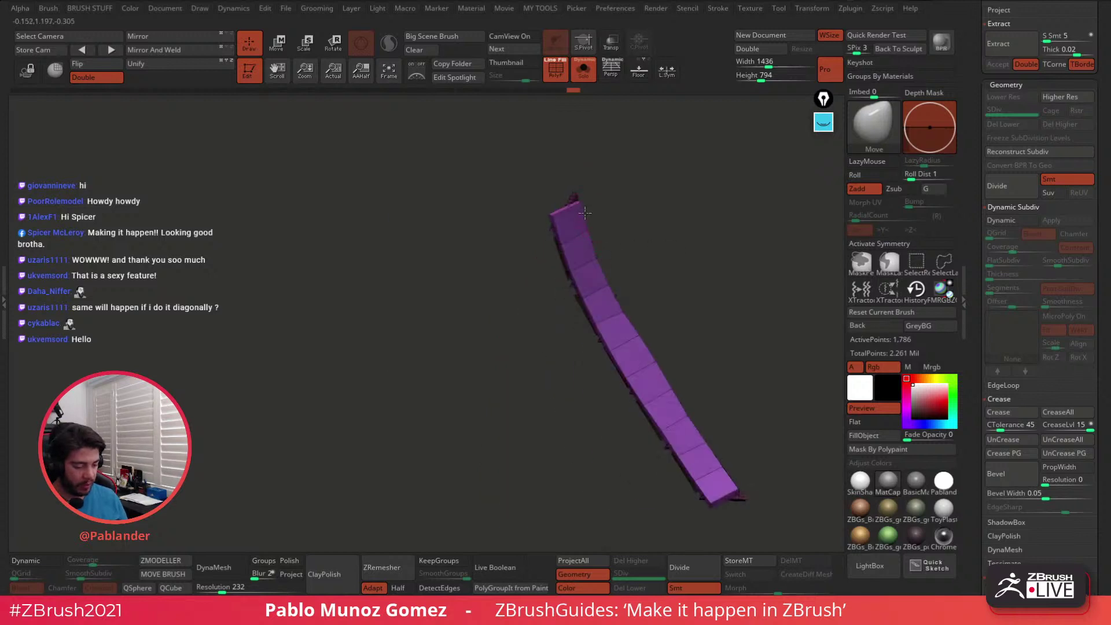
key("space")
left_click(595, 211)
mouse_move(585, 178)
left_mouse_down()
mouse_move(610, 196)
mouse_move(574, 190)
mouse_move(572, 228)
mouse_move(575, 189)
mouse_move(638, 154)
mouse_move(714, 161)
left_mouse_up()
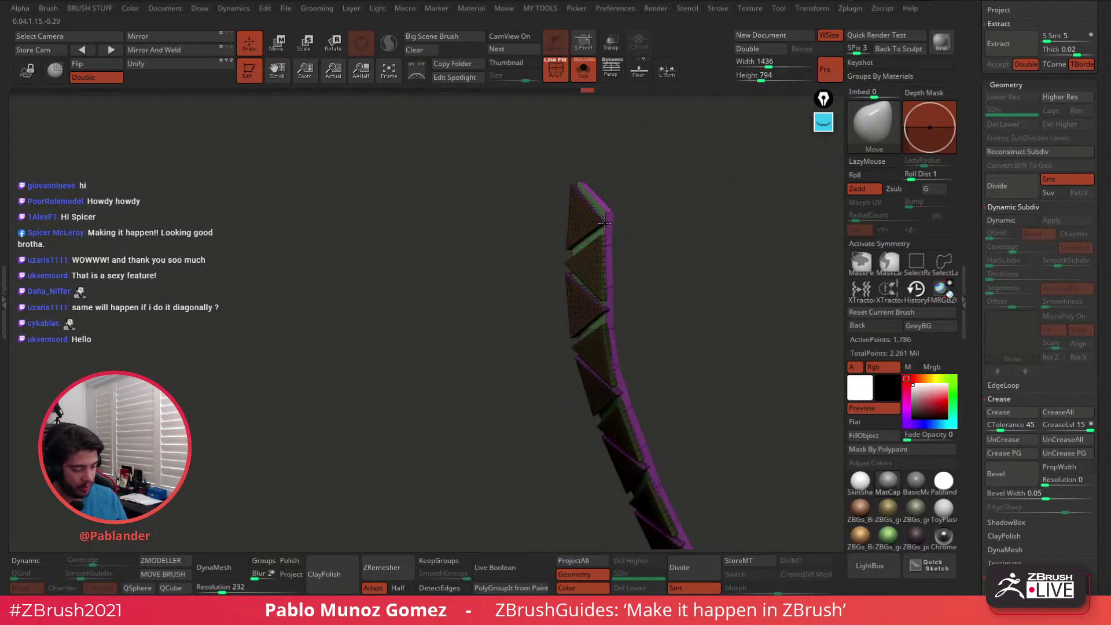
mouse_move(608, 217)
left_mouse_down()
mouse_move(659, 228)
mouse_move(651, 186)
mouse_move(637, 329)
mouse_move(602, 451)
mouse_move(600, 392)
mouse_move(557, 399)
mouse_move(593, 382)
mouse_move(560, 379)
mouse_move(594, 388)
mouse_move(585, 393)
mouse_move(599, 408)
mouse_move(584, 409)
mouse_move(645, 404)
mouse_move(662, 347)
mouse_move(708, 359)
mouse_move(615, 258)
mouse_move(637, 292)
mouse_move(607, 263)
left_mouse_up()
right_click(609, 264)
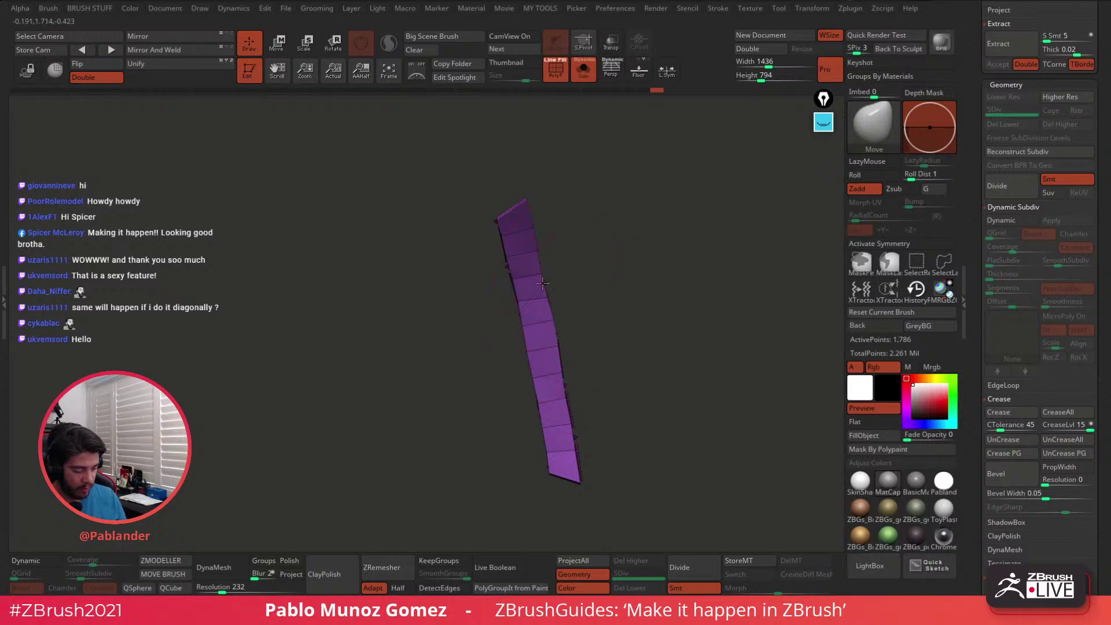
right_click(548, 309)
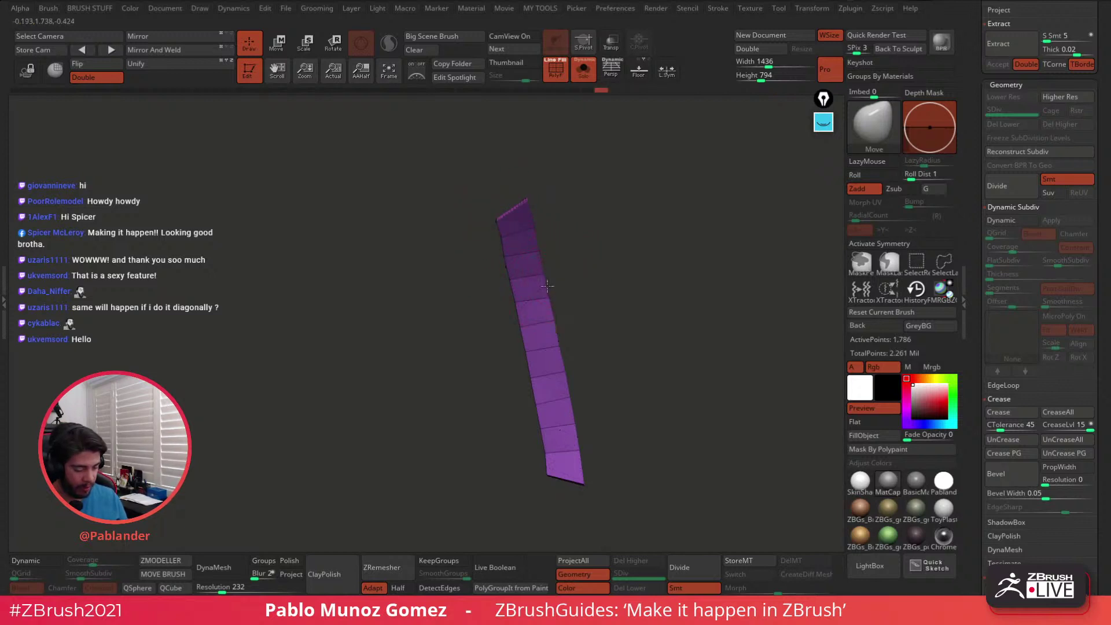
Even out the strip's border around the teeth with the Move brush, from the upper corners down to the lower end
mouse_move(558, 328)
left_mouse_down()
mouse_move(612, 282)
mouse_move(601, 289)
mouse_move(570, 272)
mouse_move(565, 281)
mouse_move(525, 251)
left_mouse_up()
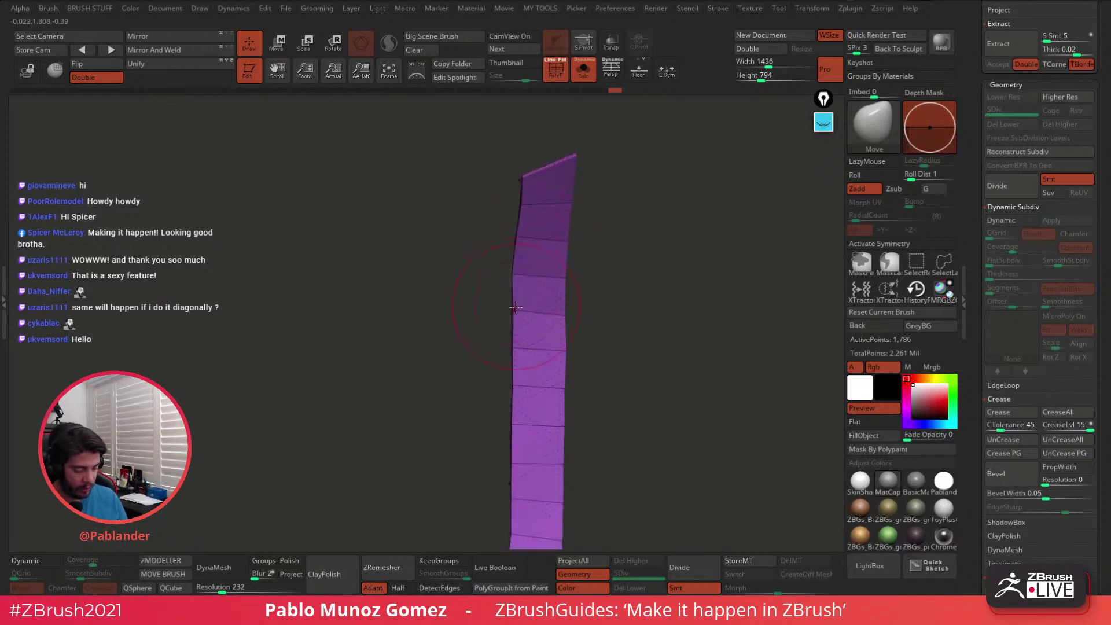
left_click_drag(516, 308, 617, 257)
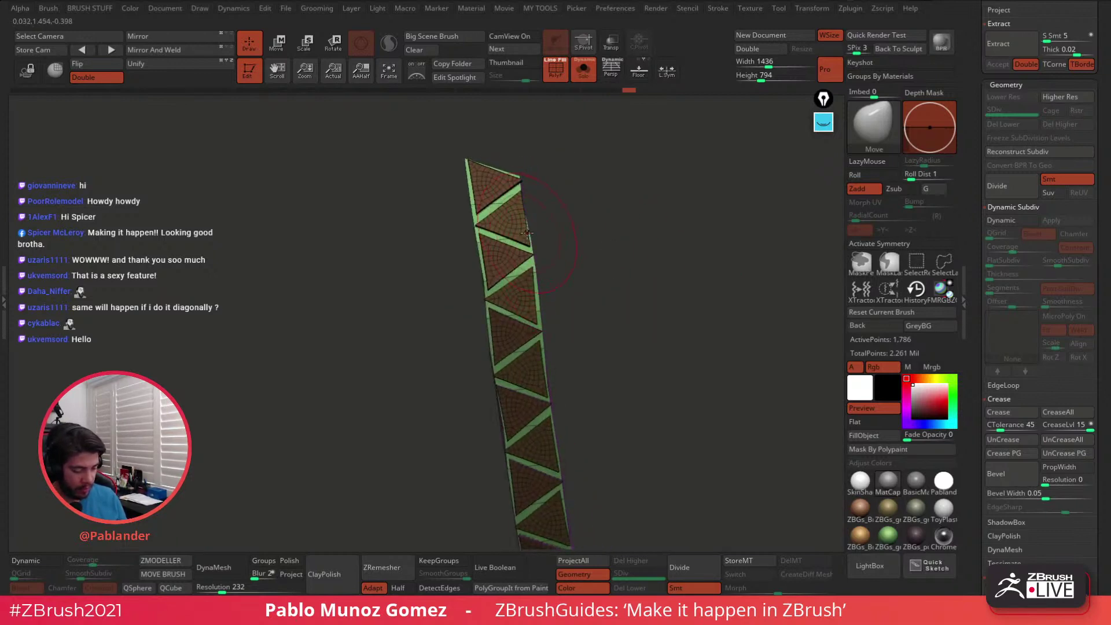
left_click_drag(520, 175, 539, 182)
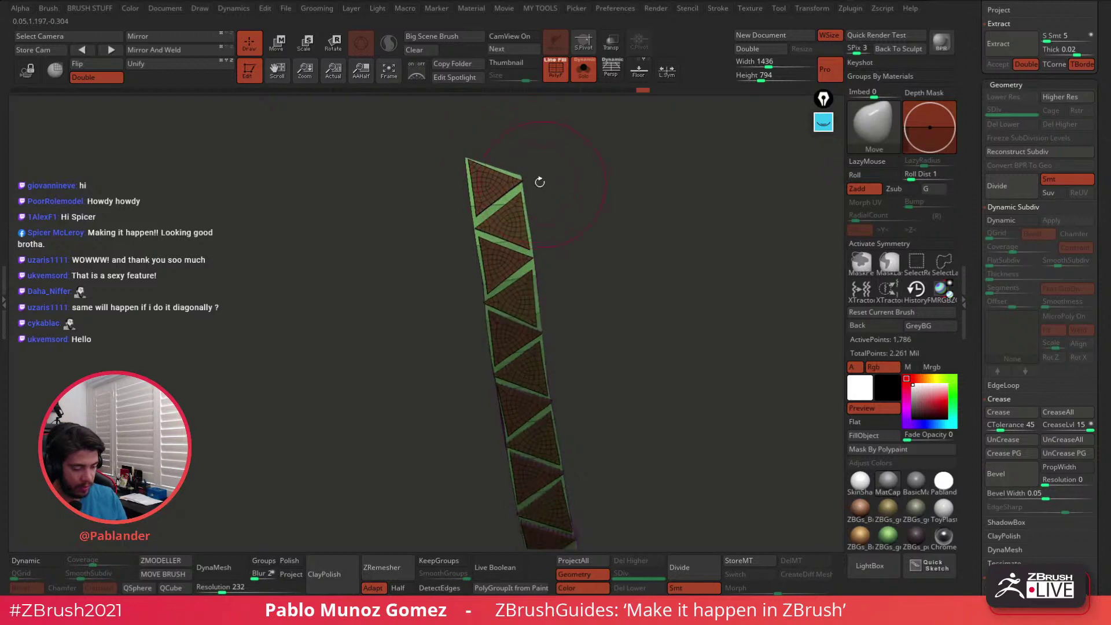
mouse_move(532, 262)
left_mouse_down()
mouse_move(541, 367)
mouse_move(495, 328)
left_mouse_up()
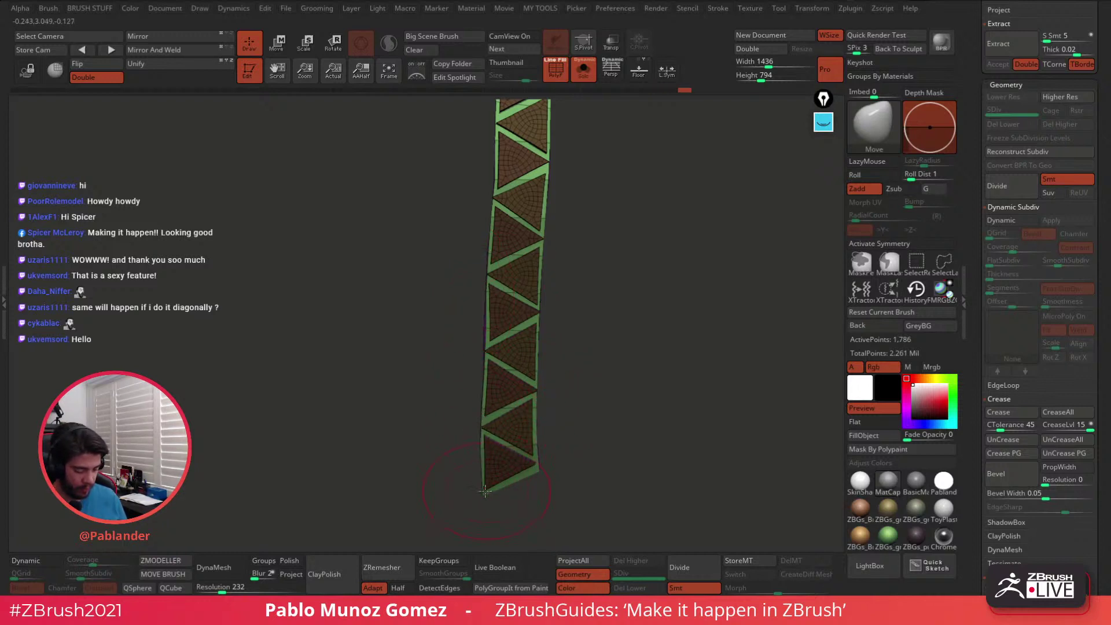
left_click_drag(609, 261, 597, 306, "alt")
left_click(662, 326, "ctrl")
left_click_drag(665, 328, 746, 334)
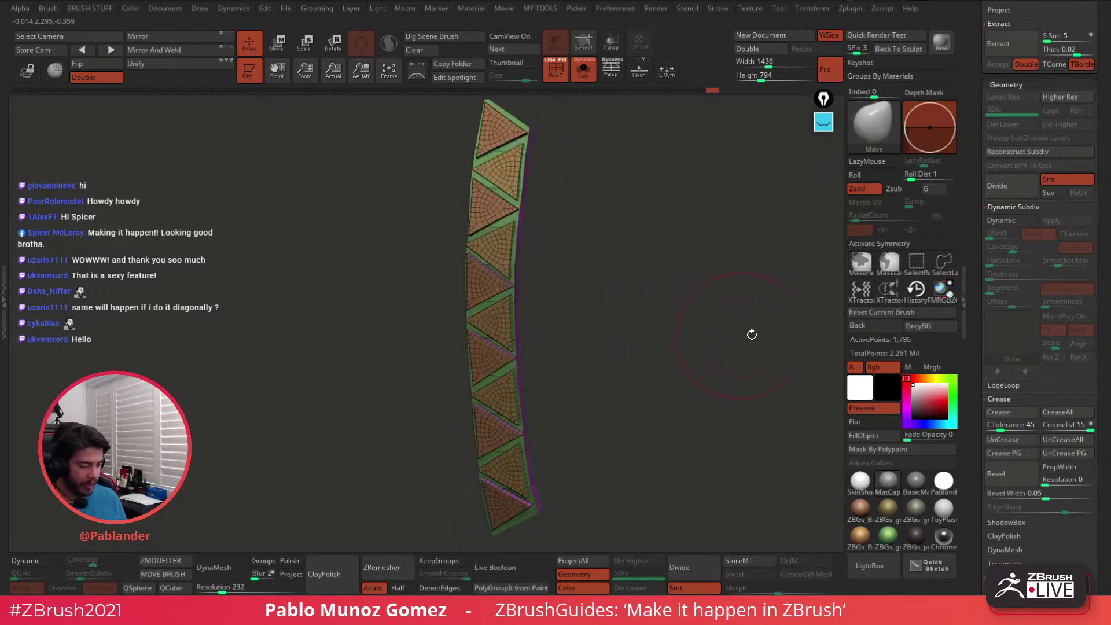
Preview the zipper's edges with Dynamic Subdiv on, and turn it off again
left_click(1025, 223)
left_click_drag(624, 249, 575, 236)
left_click_drag(544, 202, 617, 335)
key("space")
left_click(1006, 220)
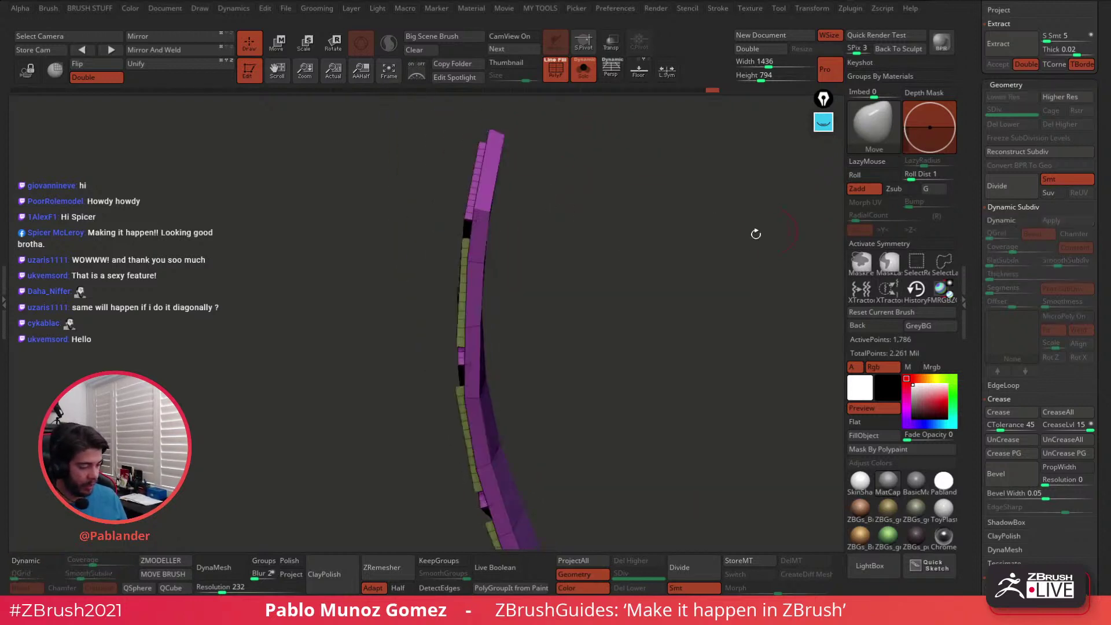
Set the ZModeler edge action to Insert EdgeLoop and insert a supporting loop around the strip's thickness
mouse_move(756, 235)
left_mouse_down()
mouse_move(582, 266)
mouse_move(644, 286)
mouse_move(604, 242)
mouse_move(568, 255)
mouse_move(619, 282)
left_mouse_up()
left_click(158, 561)
mouse_move(366, 284)
left_mouse_down()
mouse_move(393, 253)
mouse_move(373, 256)
left_mouse_up()
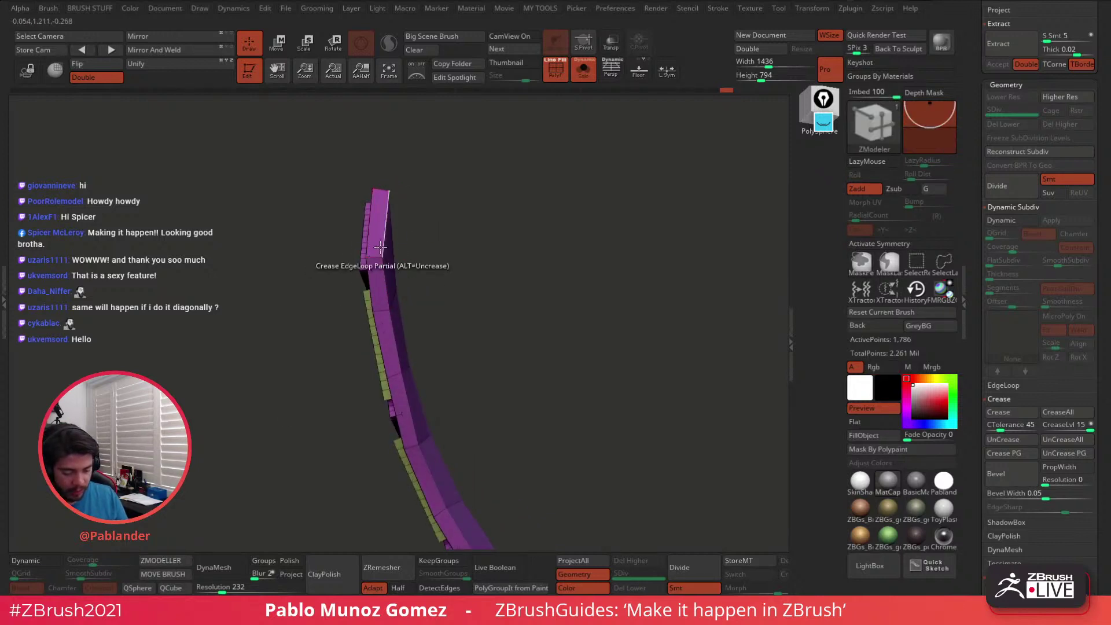
key("space")
left_click(368, 218)
left_click_drag(496, 138, 544, 203, "alt")
left_click_drag(445, 213, 442, 197)
key("ctrl+z")
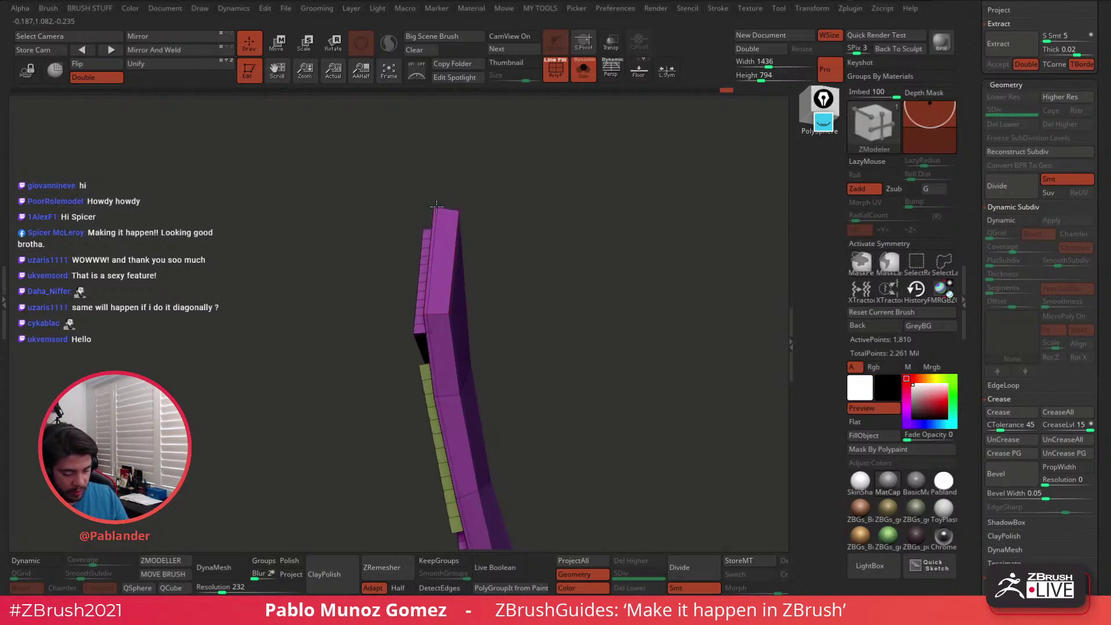
Insert a second supporting loop around the strip's thickness and one across the strip near its upper end
left_click_drag(450, 207, 523, 263)
left_click(447, 207)
key("ctrl+z")
left_click(448, 208)
key("ctrl+z")
key("ctrl+z")
key("ctrl+z")
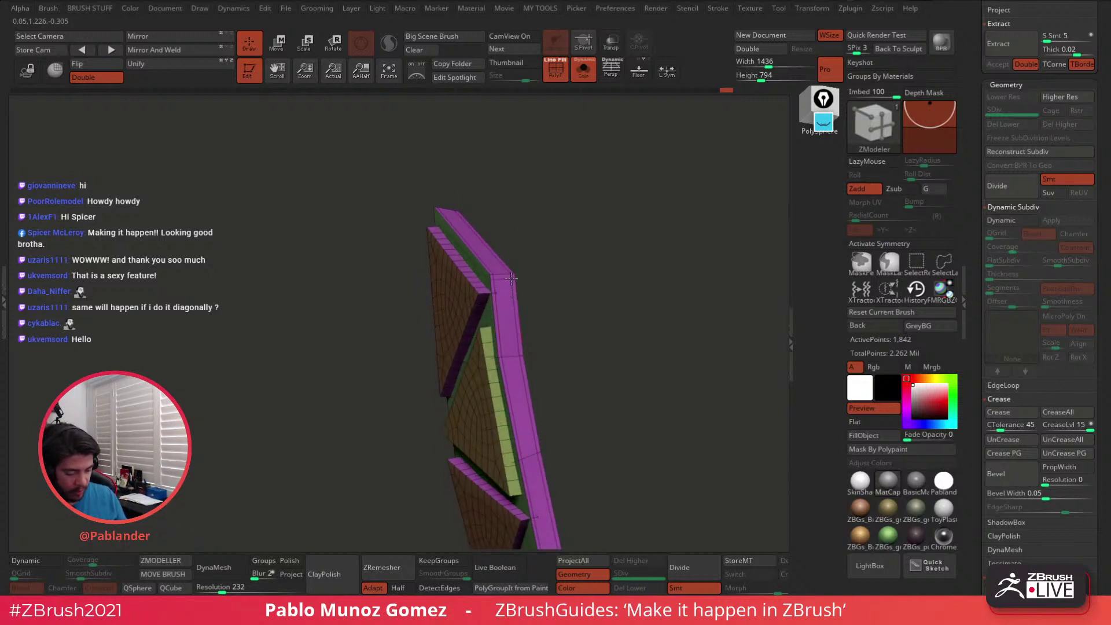
Insert lengthwise edge loops on the strip close to both of its long edges
left_click_drag(559, 254, 489, 275)
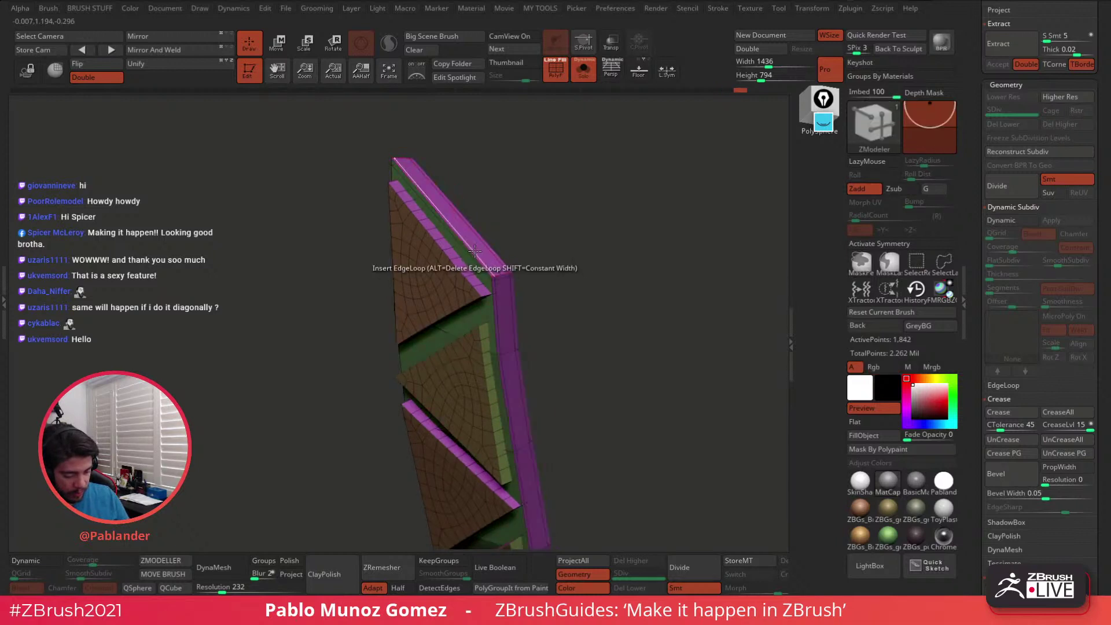
left_click(478, 255)
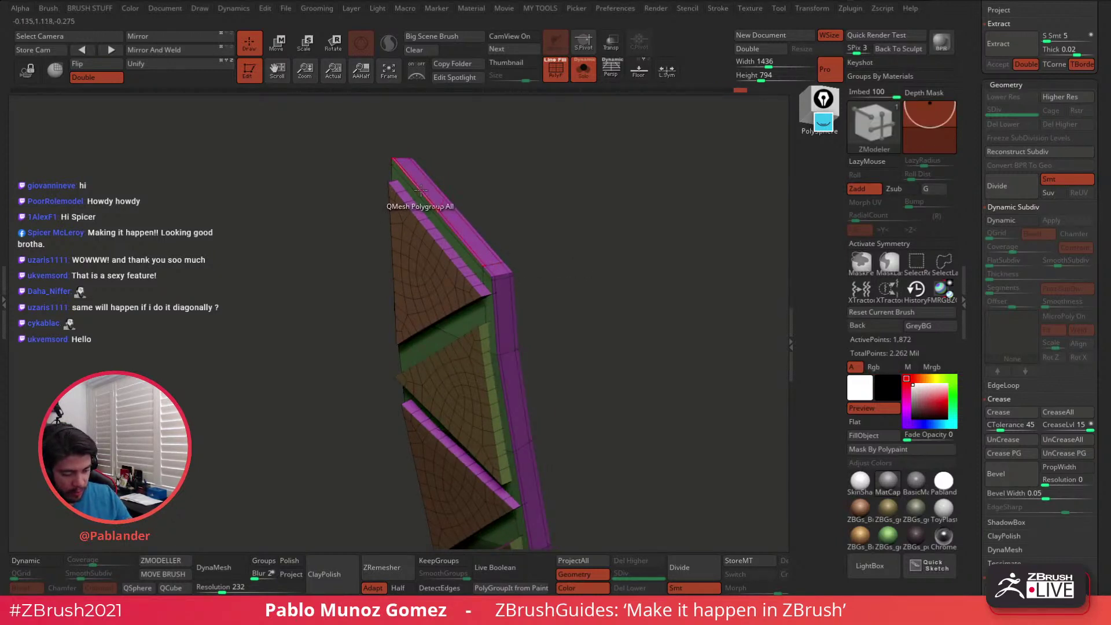
left_click(457, 219)
key("ctrl+z")
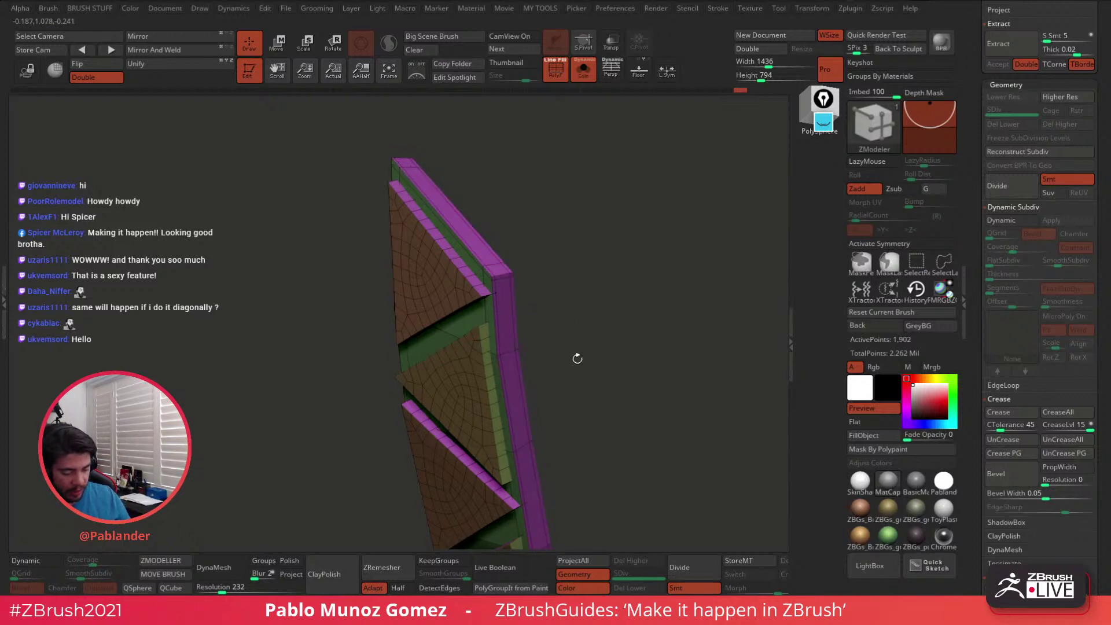
Insert an edge loop across the strip close to its lower end
left_click_drag(576, 359, 547, 429)
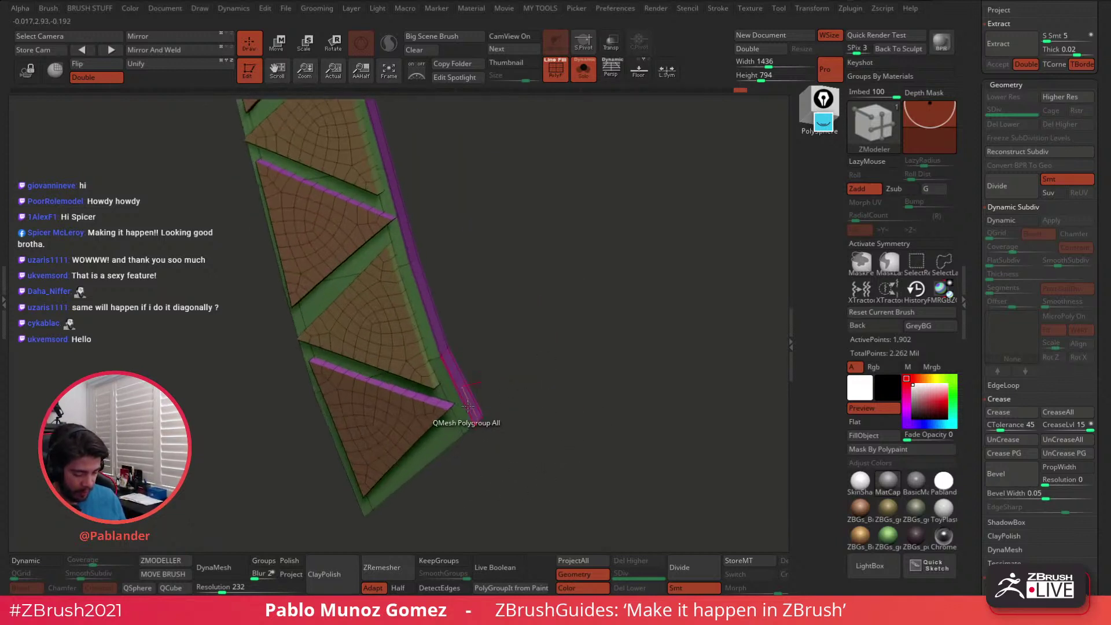
left_click_drag(501, 383, 472, 382)
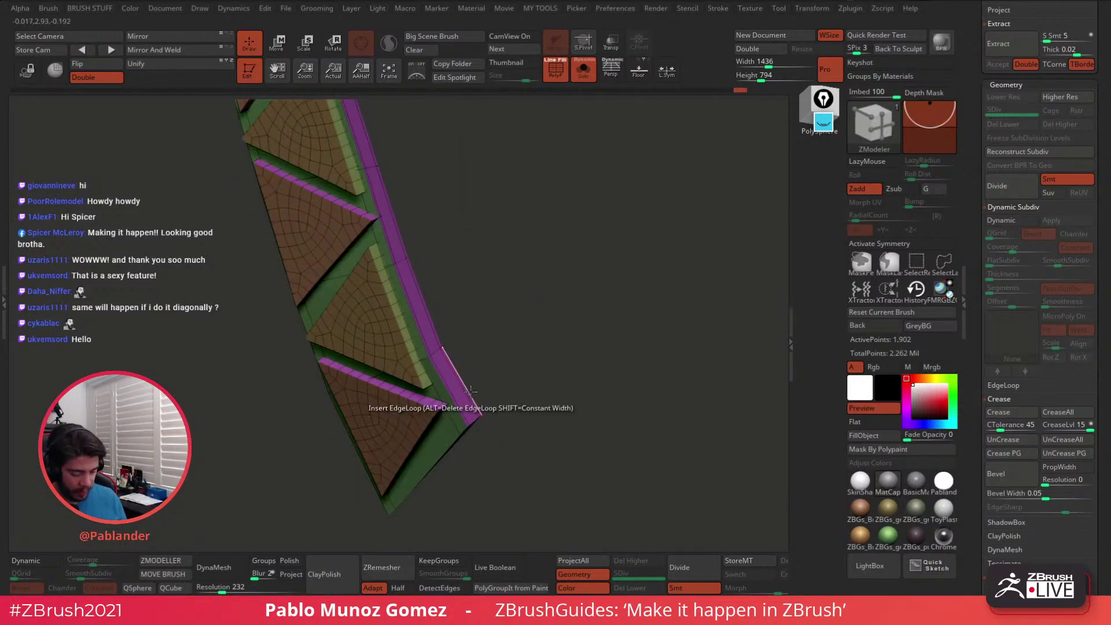
left_click(470, 390)
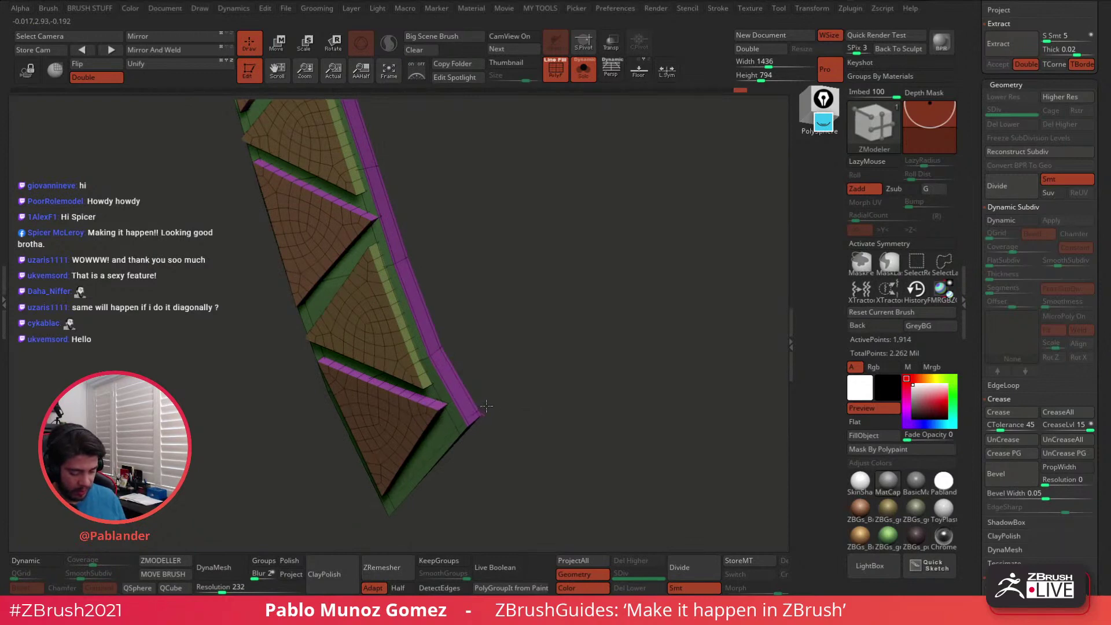
Turn on Dynamic Subdiv, hide the PolyFrame, and leave Solo mode to show the zipper on the jacket
left_click_drag(558, 386, 622, 355)
key("d")
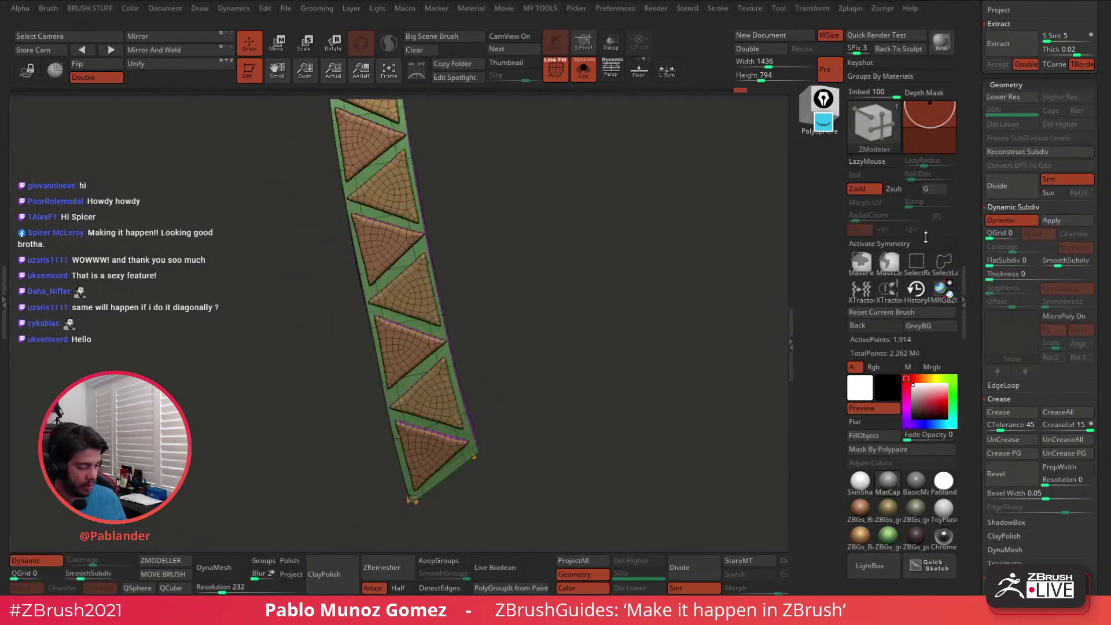
left_click_drag(562, 406, 554, 338, "alt")
left_click(556, 69)
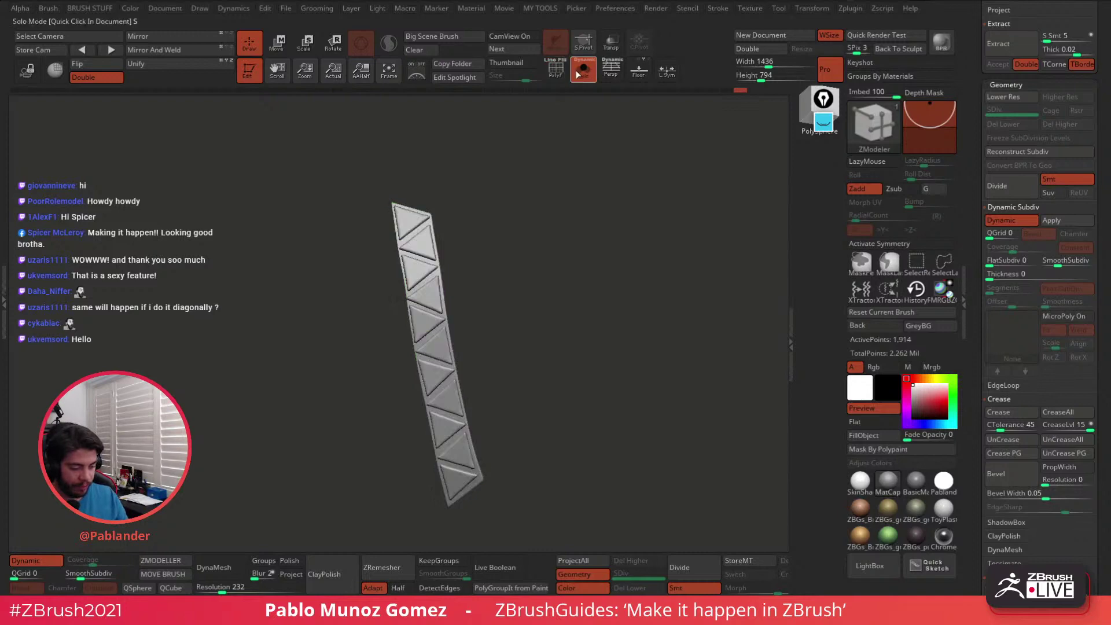
left_click(583, 69)
left_click_drag(620, 406, 619, 402, "shift")
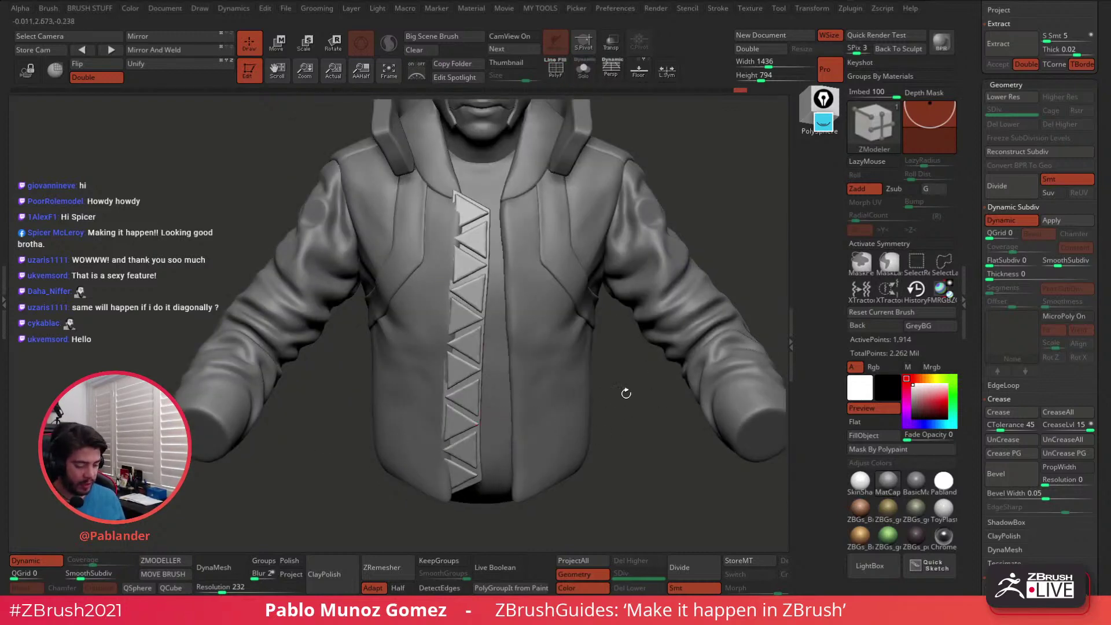
Fit the zipper strip to the jacket's front opening with the Move brush, adjusting it from the front, side and below
left_click(162, 574)
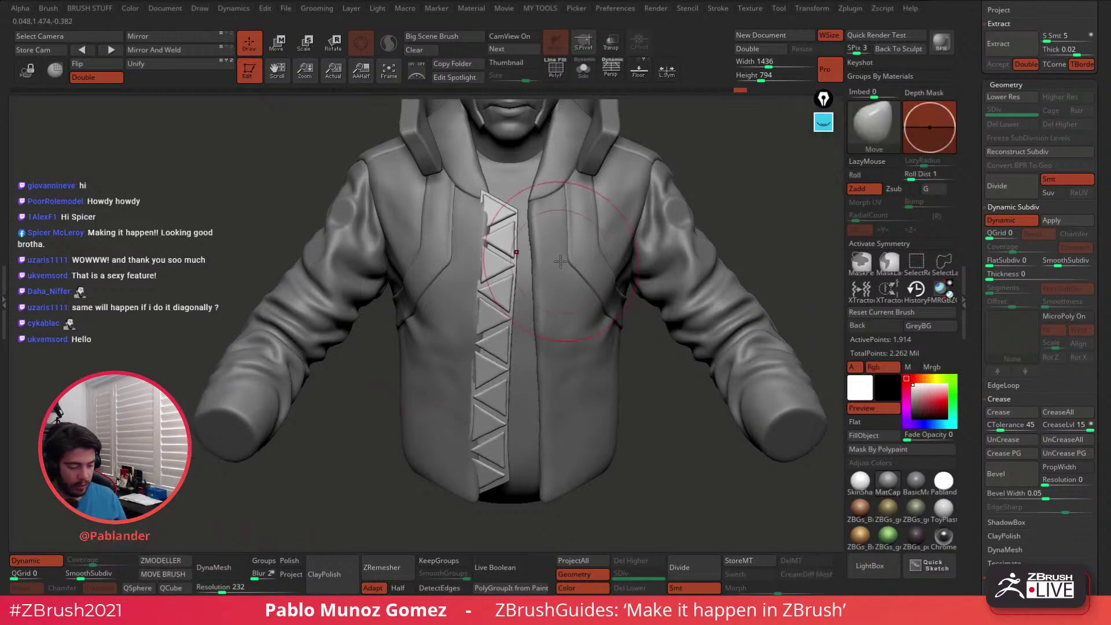
key("space")
mouse_move(507, 216)
right_mouse_down()
mouse_move(498, 188)
mouse_move(514, 192)
right_mouse_up()
key("space")
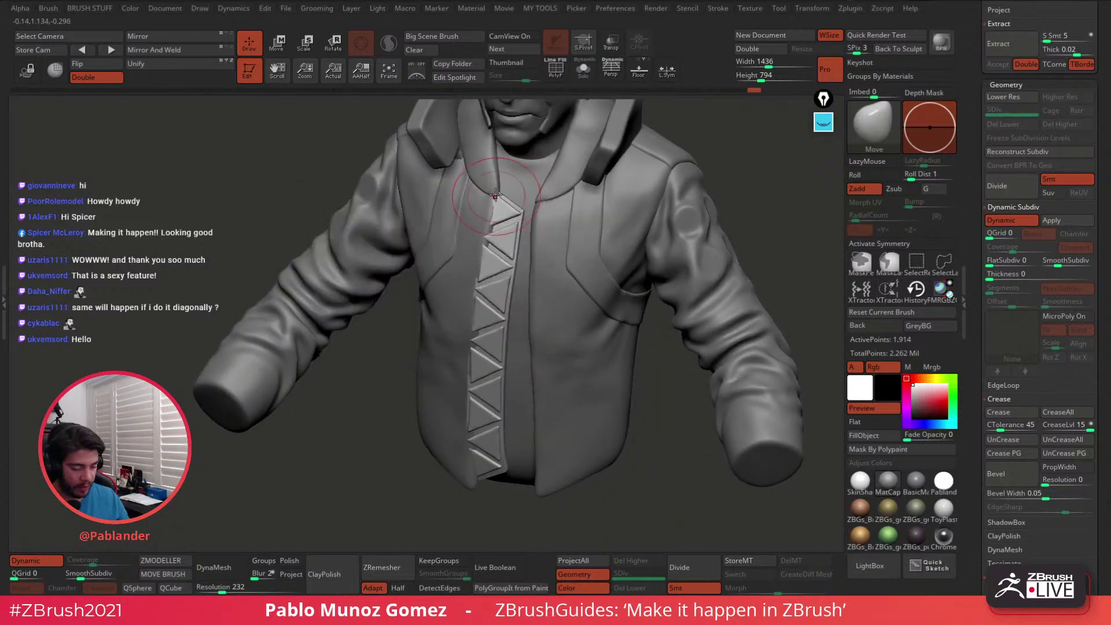
right_click_drag(485, 237, 475, 238)
key("space")
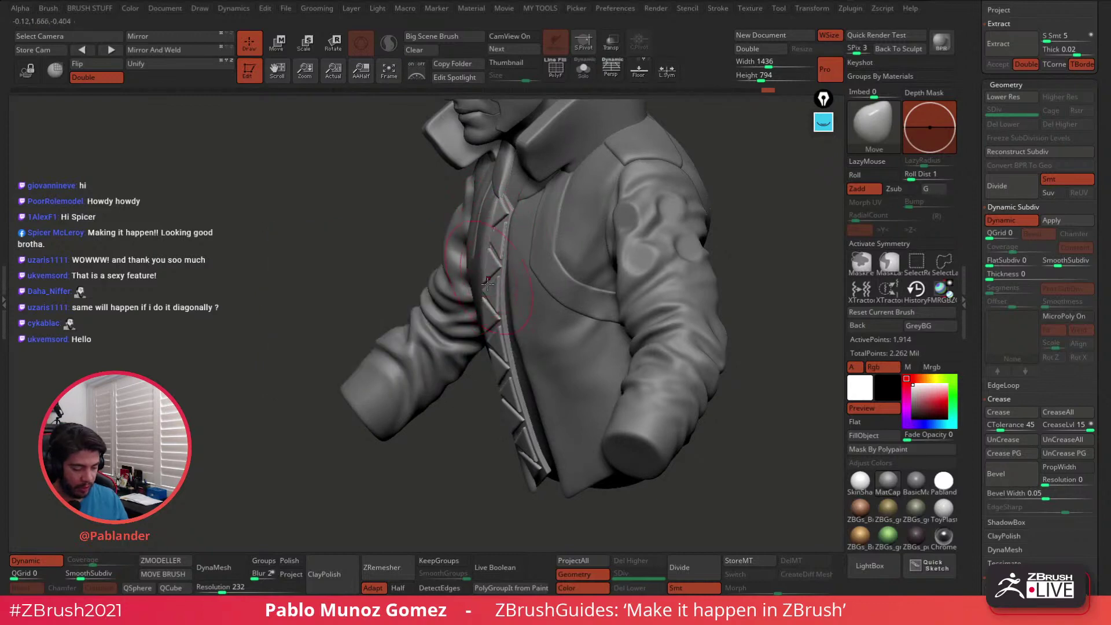
mouse_move(483, 287)
right_mouse_down()
mouse_move(552, 288)
mouse_move(485, 294)
mouse_move(526, 306)
mouse_move(511, 308)
right_mouse_up()
key("space")
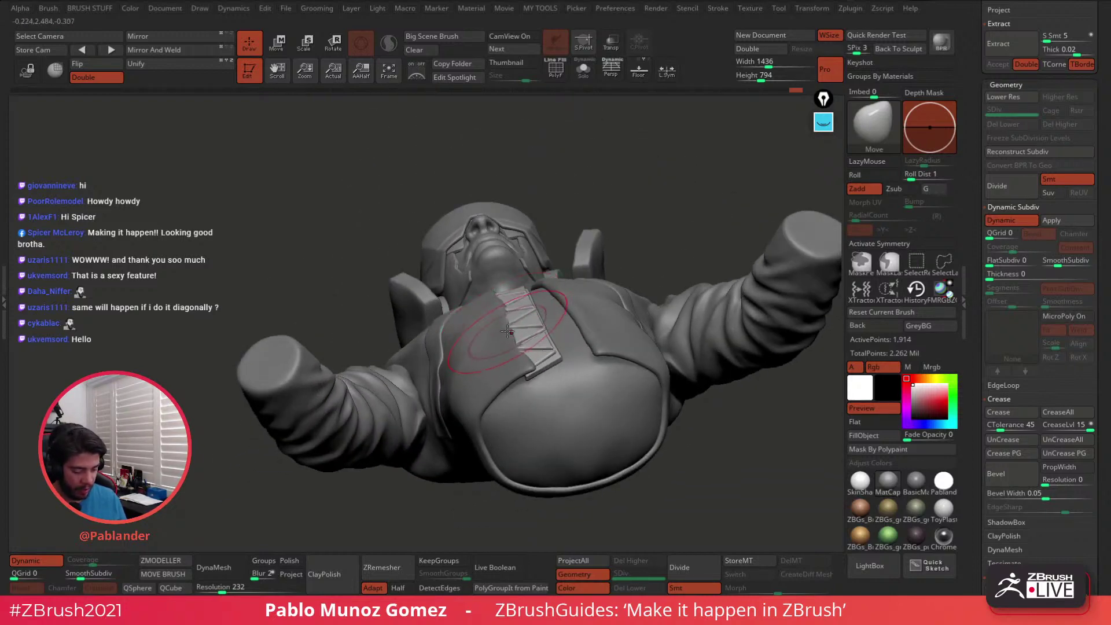
right_click_drag(526, 367, 559, 414)
right_click_drag(568, 361, 572, 238)
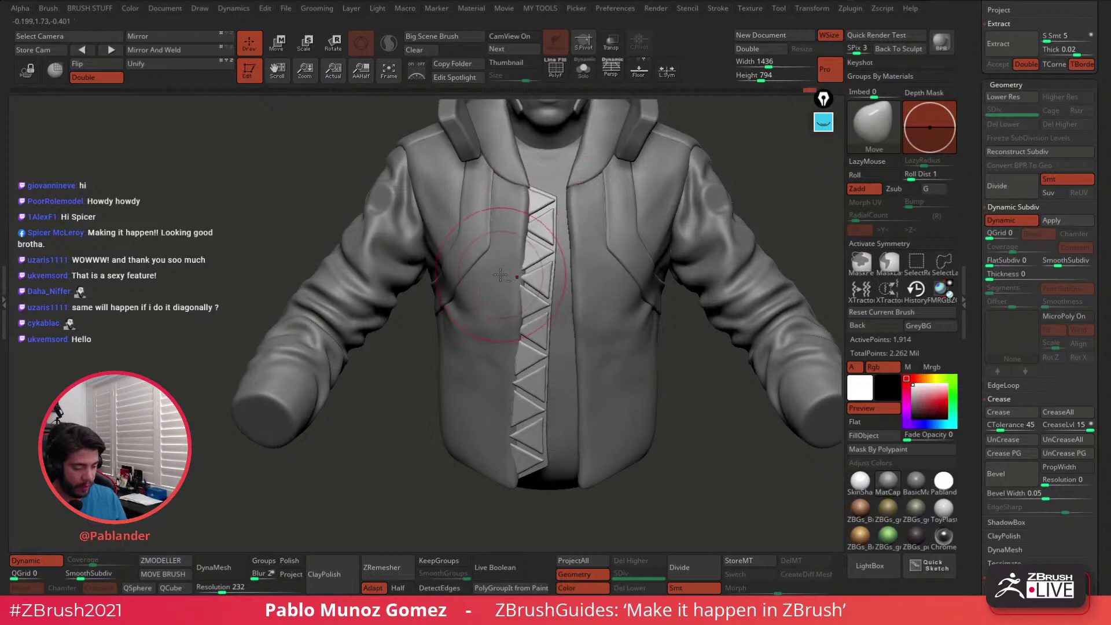
Select the jacket body and shape its front opening edges to the zipper strip with the Move brush, working from the collar to the hem
left_click(526, 316, "alt")
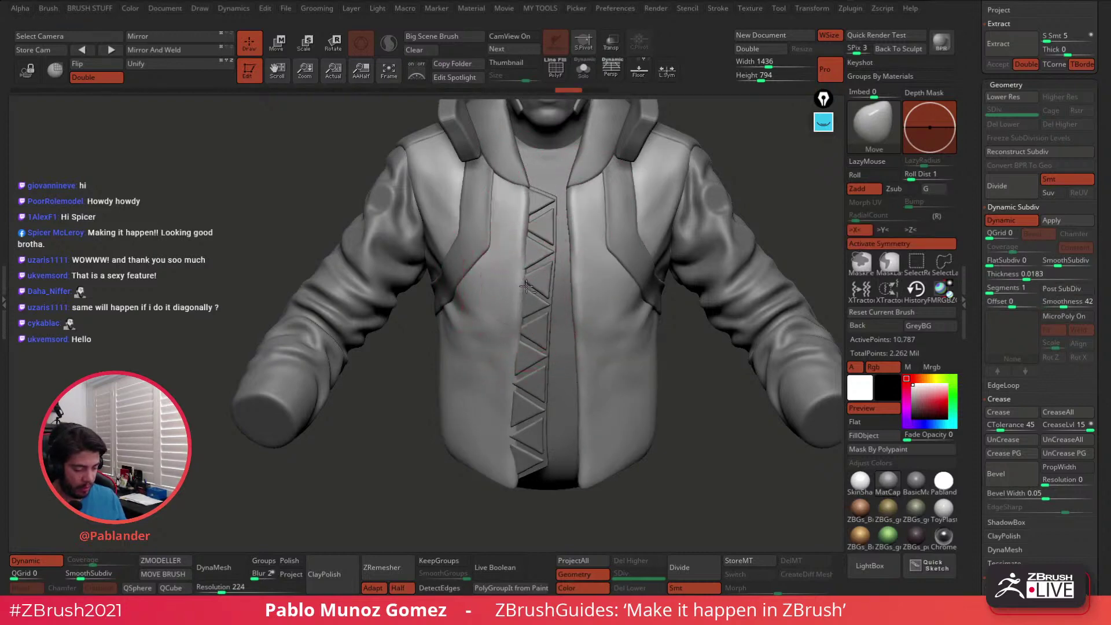
key("space")
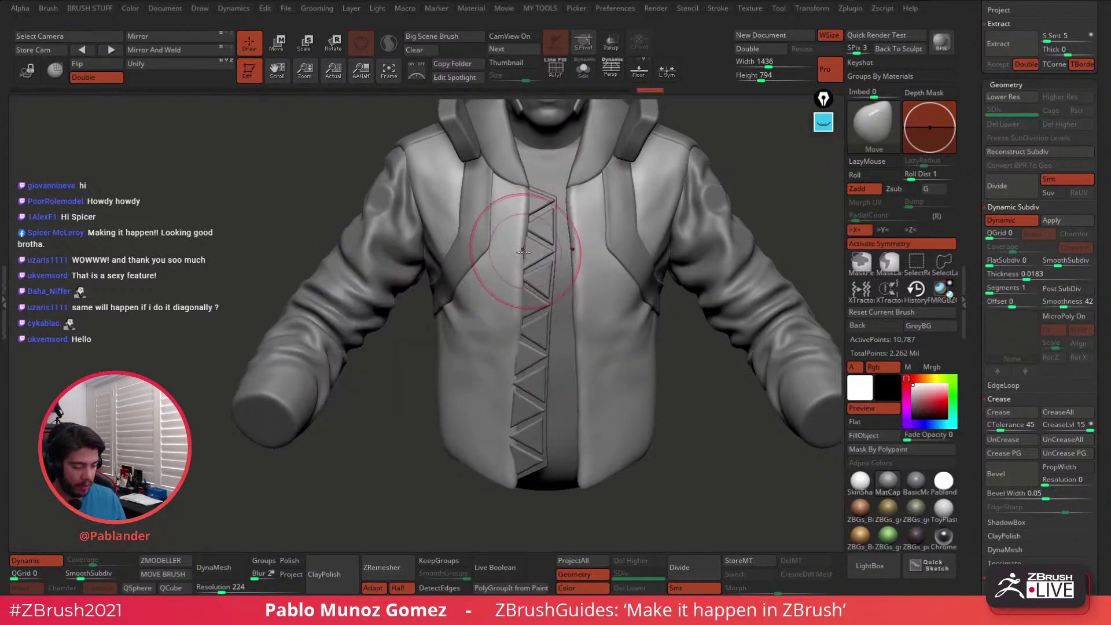
left_click_drag(523, 253, 524, 262)
key("space")
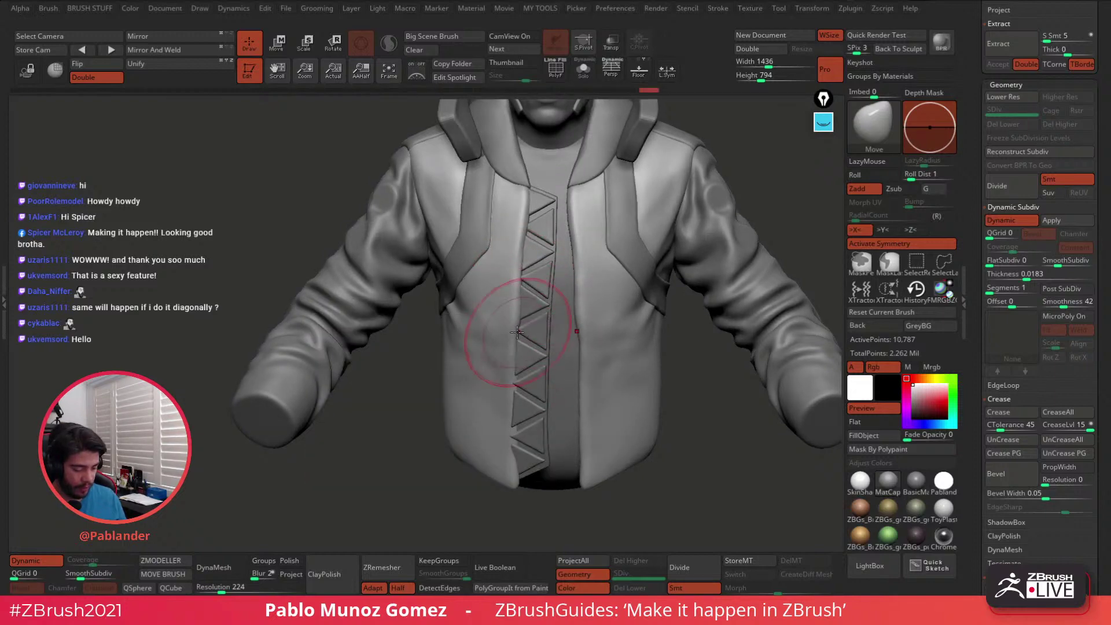
left_click_drag(515, 382, 514, 386)
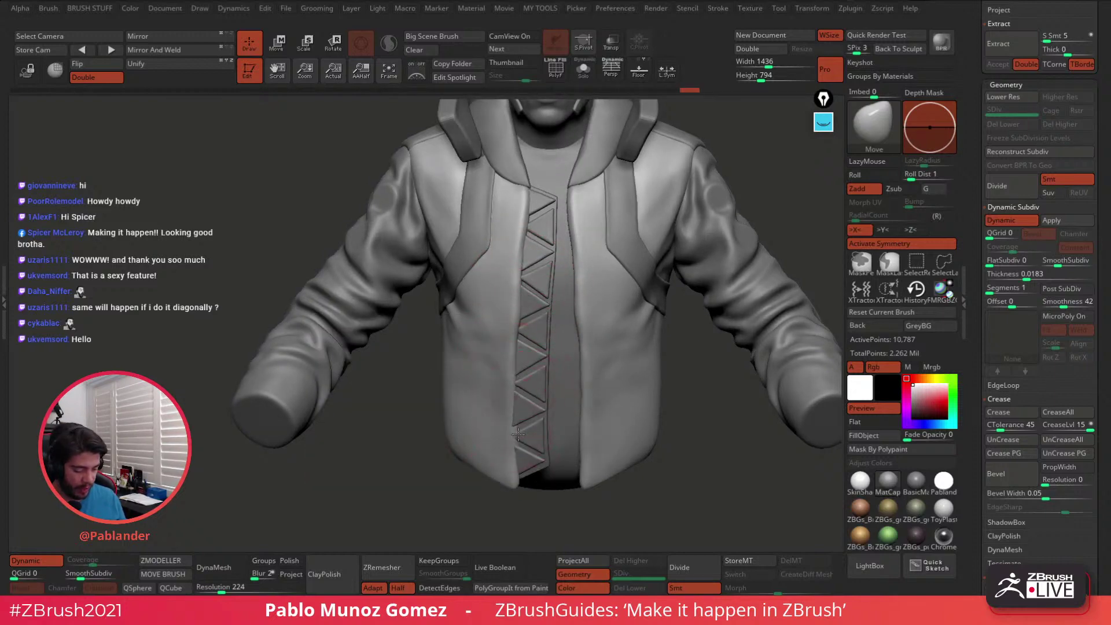
left_click_drag(518, 434, 514, 434)
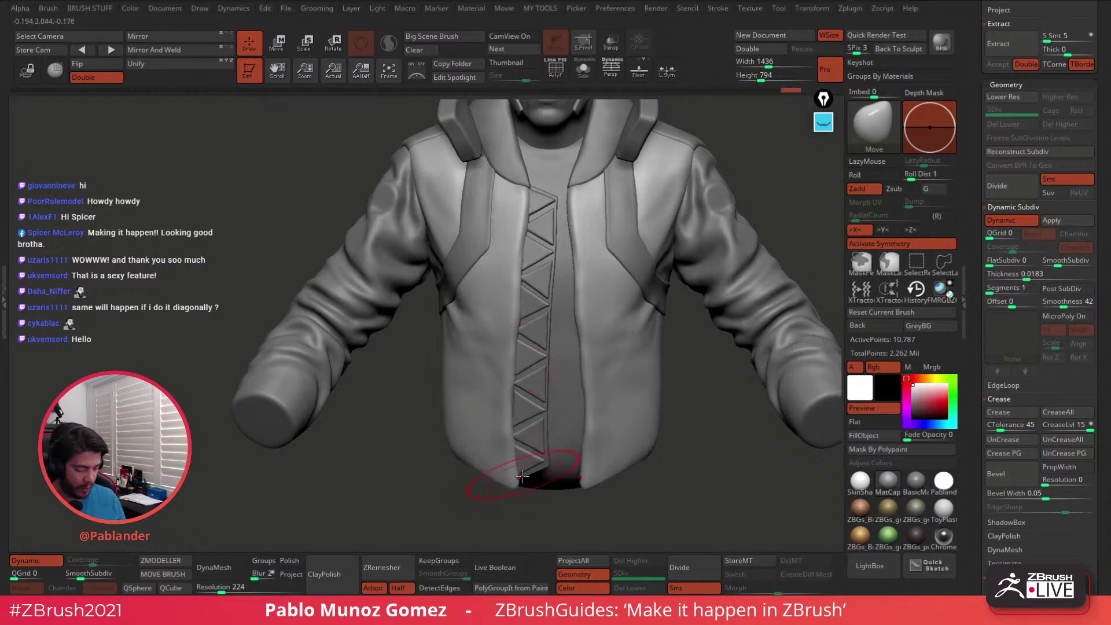
left_click_drag(522, 477, 512, 475)
Adjust the jacket's front edges from the side with the Move brush so they follow the zipper strip's depth
mouse_move(513, 415)
right_mouse_down()
mouse_move(463, 411)
mouse_move(509, 375)
right_mouse_up()
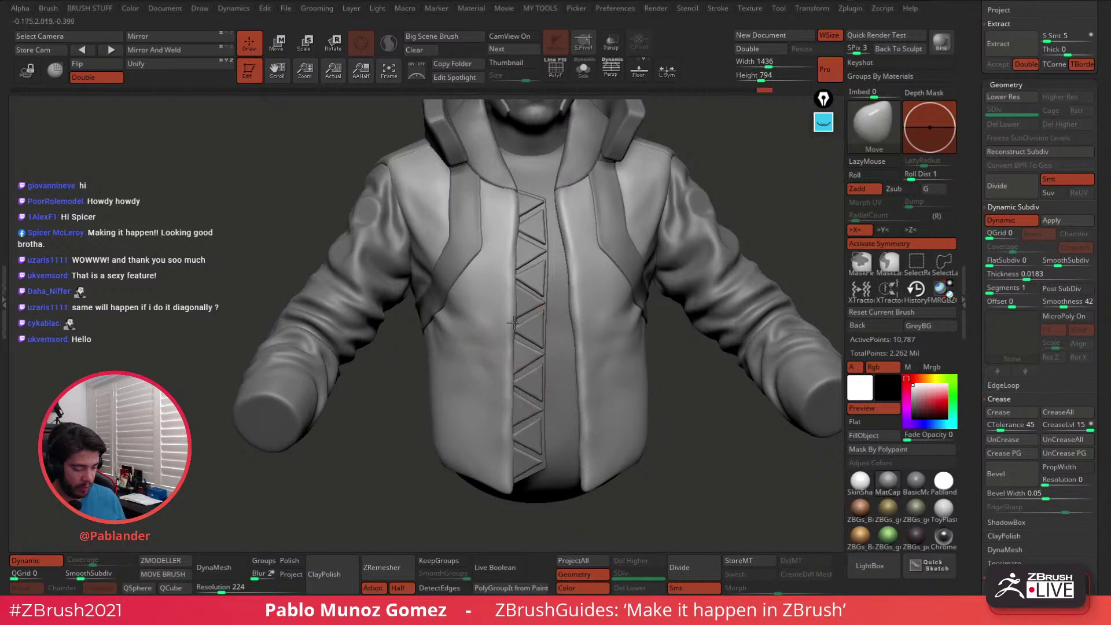
right_click_drag(514, 323, 508, 301)
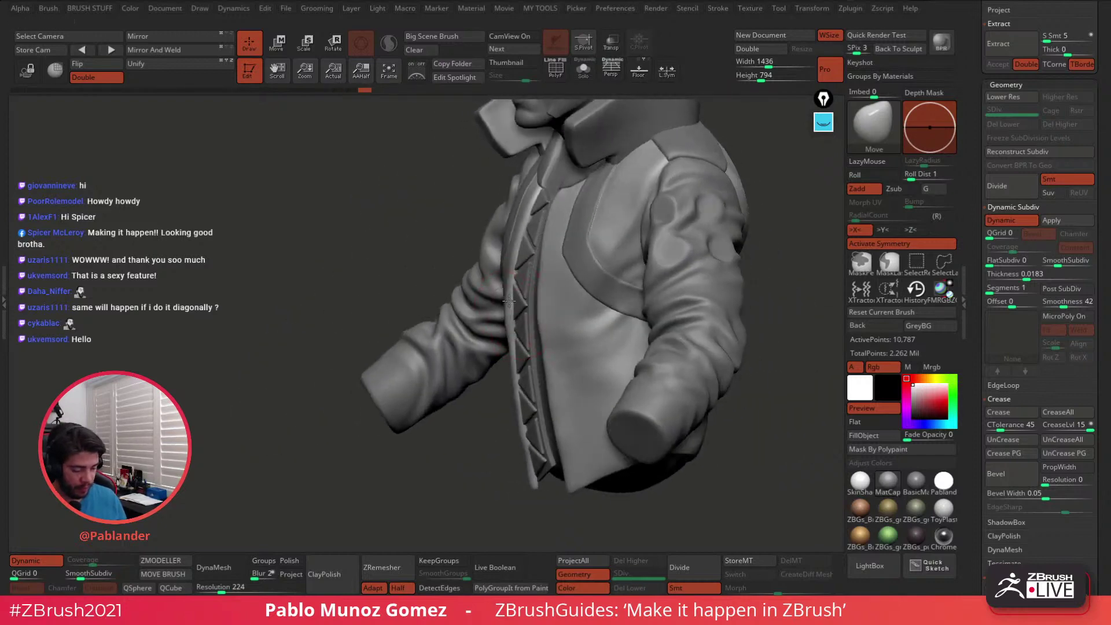
left_click_drag(519, 309, 523, 313)
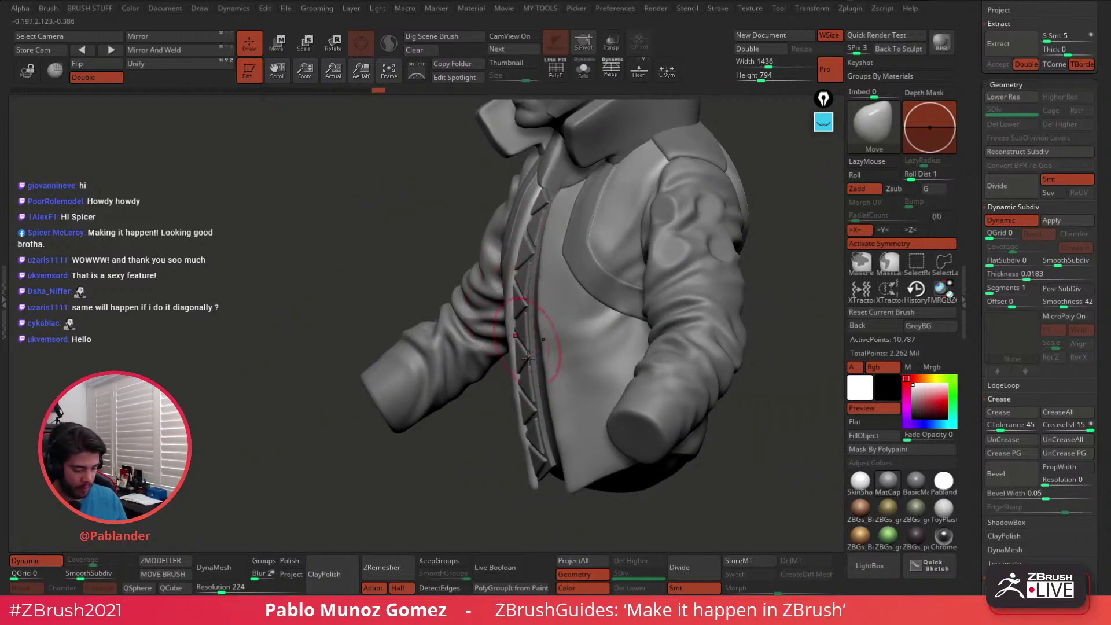
left_click_drag(535, 489, 537, 485)
mouse_move(543, 457)
right_mouse_down()
mouse_move(587, 455)
mouse_move(579, 365)
right_mouse_up()
left_click_drag(548, 323, 551, 294)
Reshape the upper corners of the jacket's front opening just below the collar with small Move brush strokes
mouse_move(696, 223)
right_mouse_down("alt")
mouse_move(639, 217)
mouse_move(701, 302)
right_mouse_up("alt")
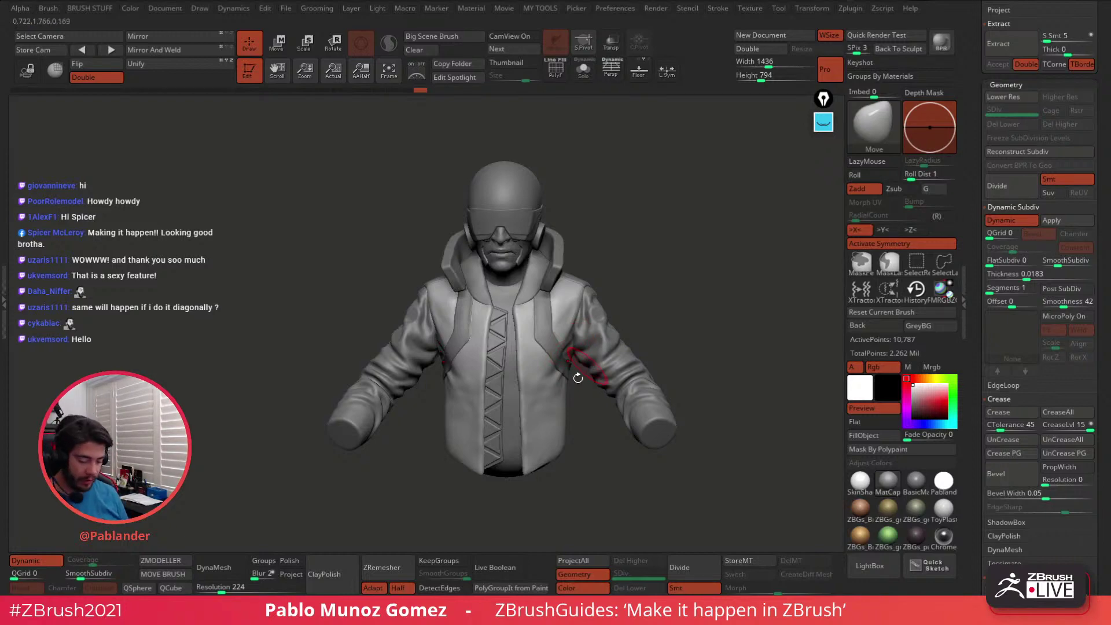
mouse_move(578, 377)
right_mouse_down()
mouse_move(593, 258)
mouse_move(583, 353)
mouse_move(521, 387)
mouse_move(467, 389)
right_mouse_up()
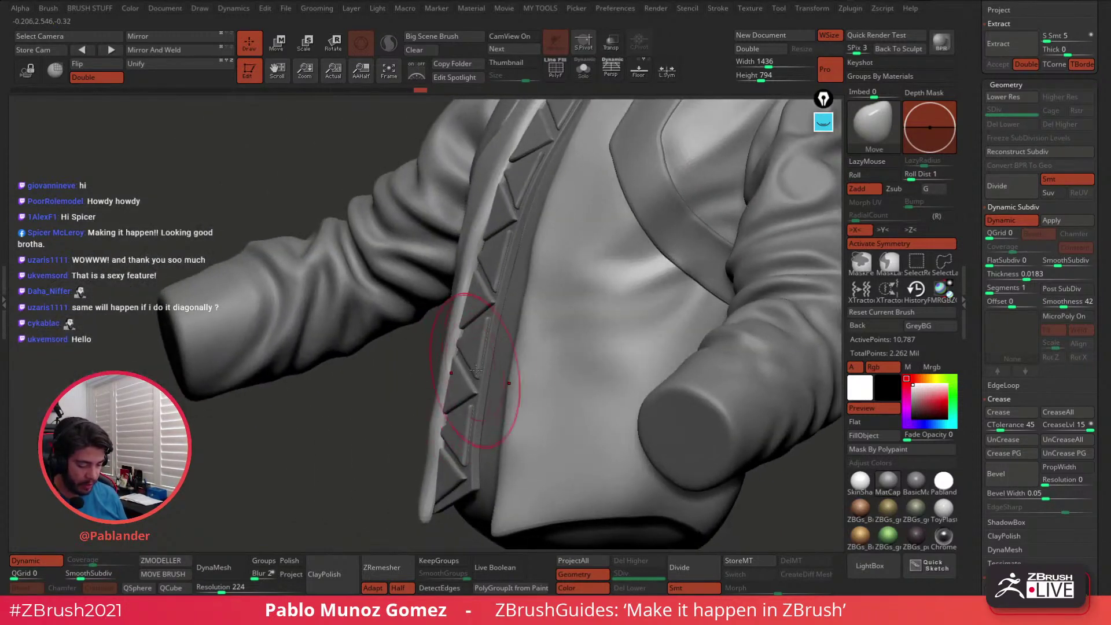
mouse_move(508, 323)
right_mouse_down()
mouse_move(459, 397)
mouse_move(501, 312)
mouse_move(574, 329)
right_mouse_up()
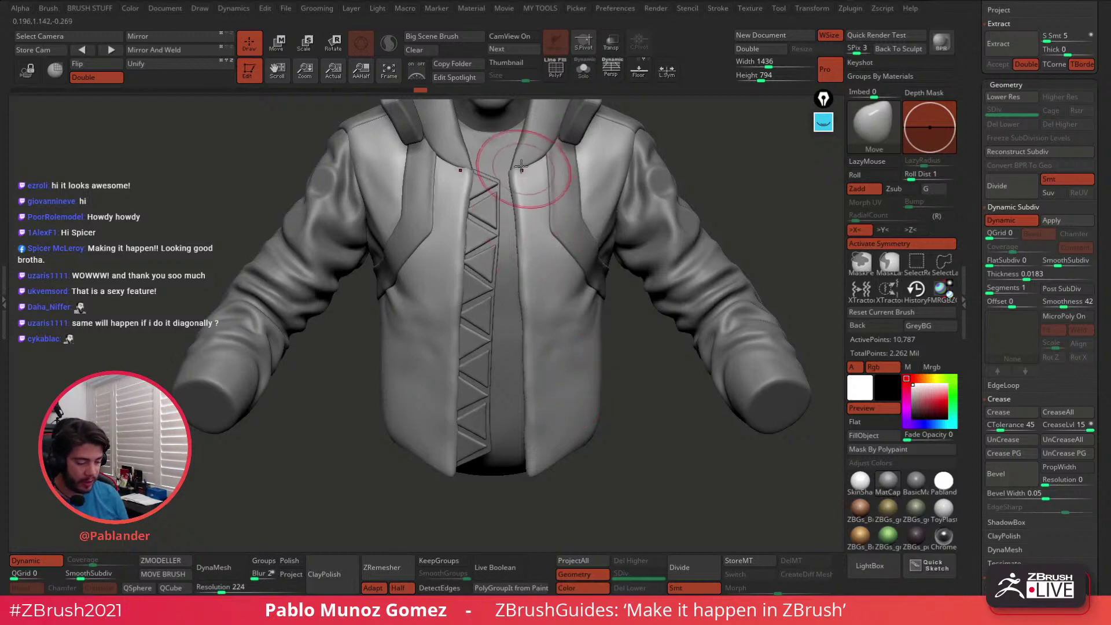
right_click_drag(515, 149, 531, 179, "ctrl")
left_click_drag(521, 177, 514, 178)
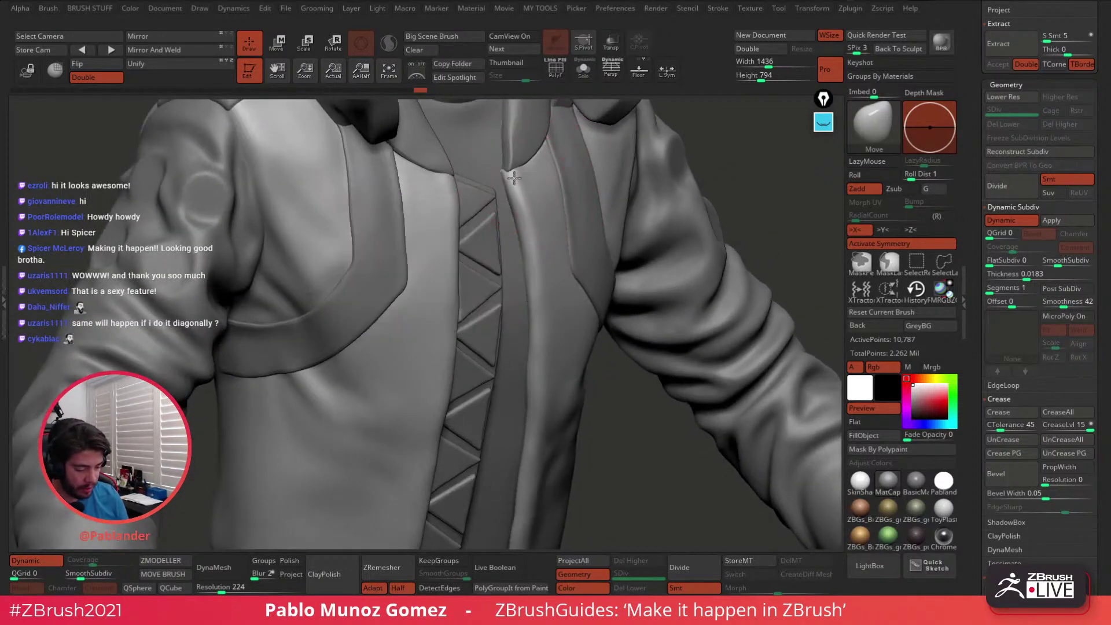
right_click_drag(519, 178, 504, 174)
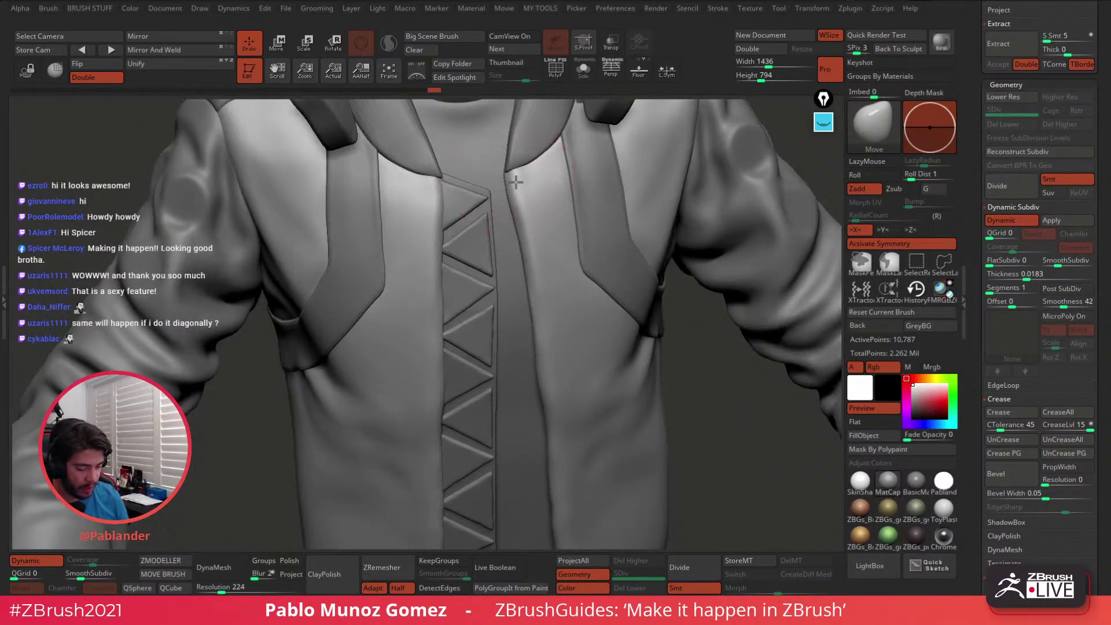
left_click_drag(504, 174, 507, 171)
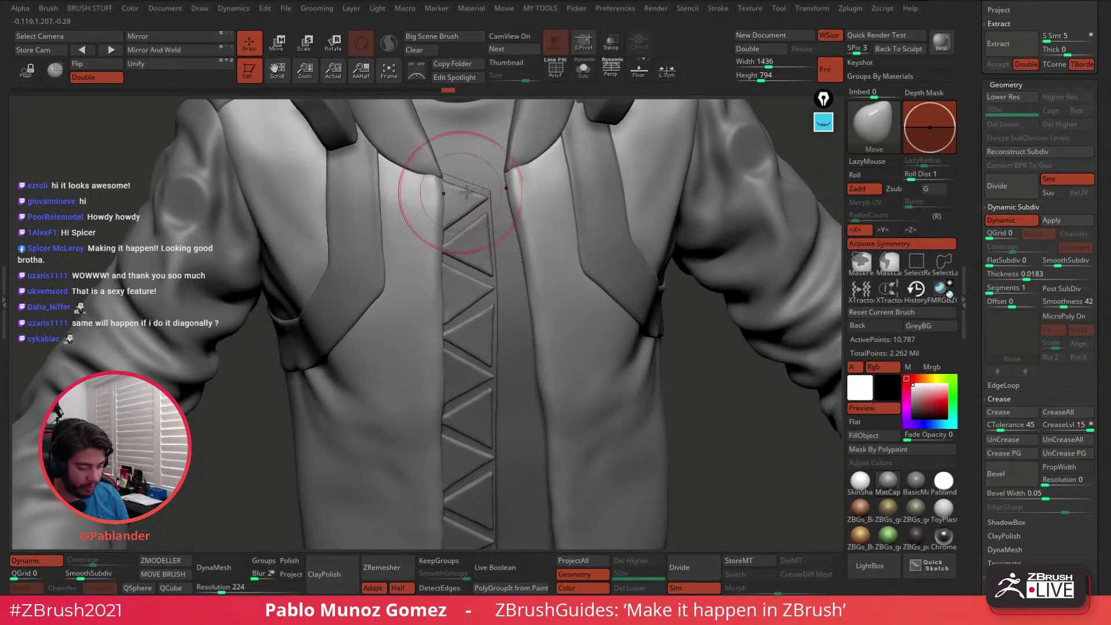
key("space")
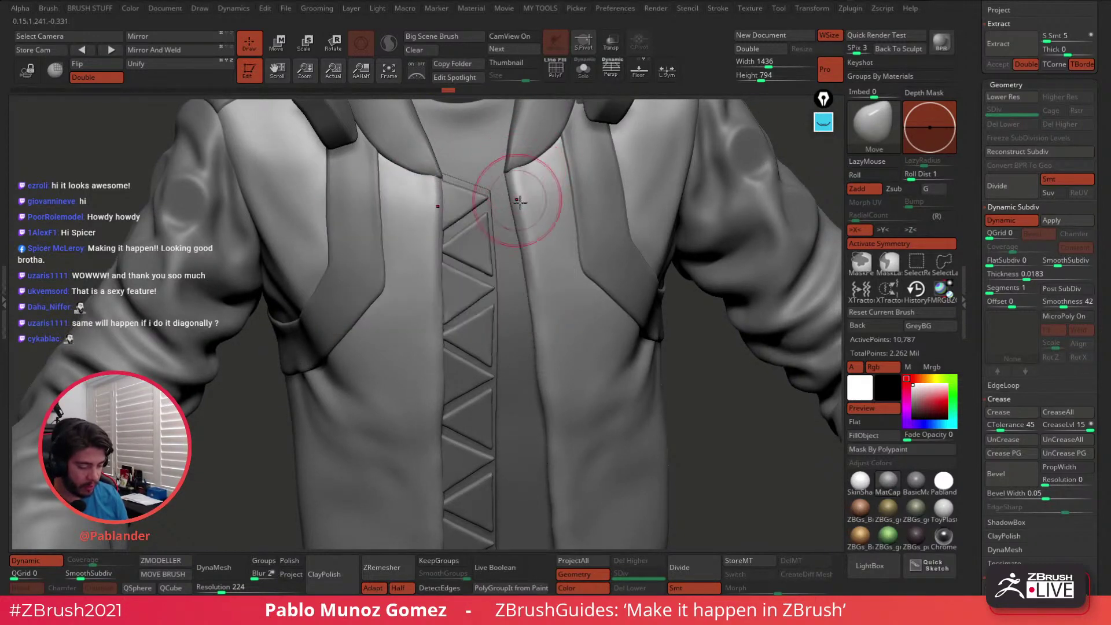
right_click_drag(549, 232, 583, 218, "ctrl")
mouse_move(627, 338)
right_mouse_down()
mouse_move(647, 307)
mouse_move(583, 324)
right_mouse_up()
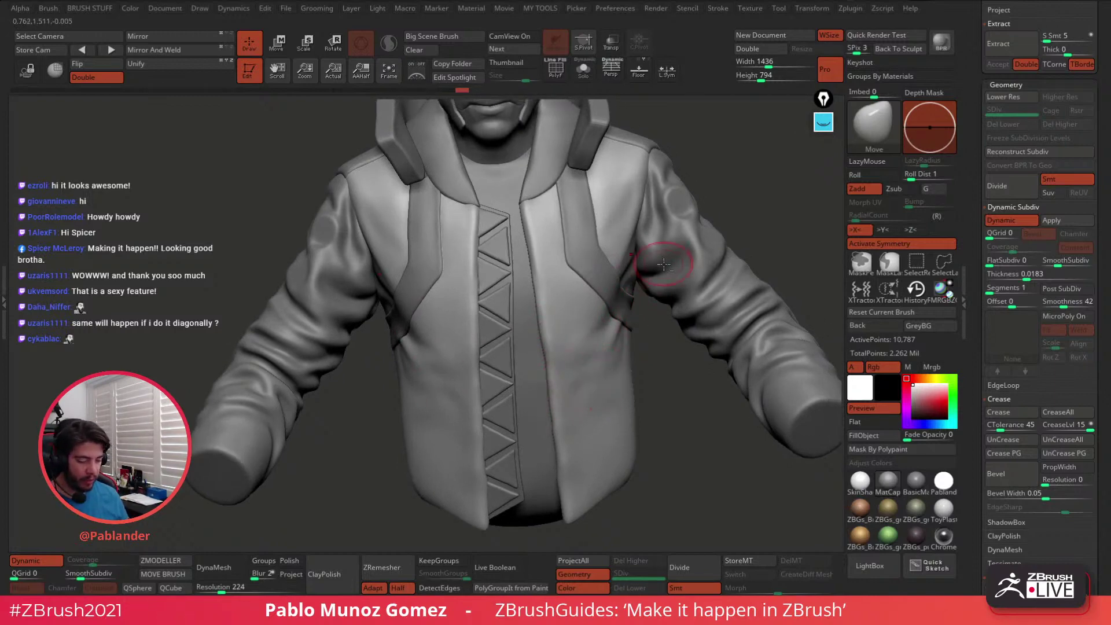
mouse_move(664, 255)
right_mouse_down("alt")
mouse_move(651, 302)
mouse_move(666, 312)
mouse_move(646, 294)
mouse_move(611, 294)
mouse_move(645, 292)
right_mouse_up("alt")
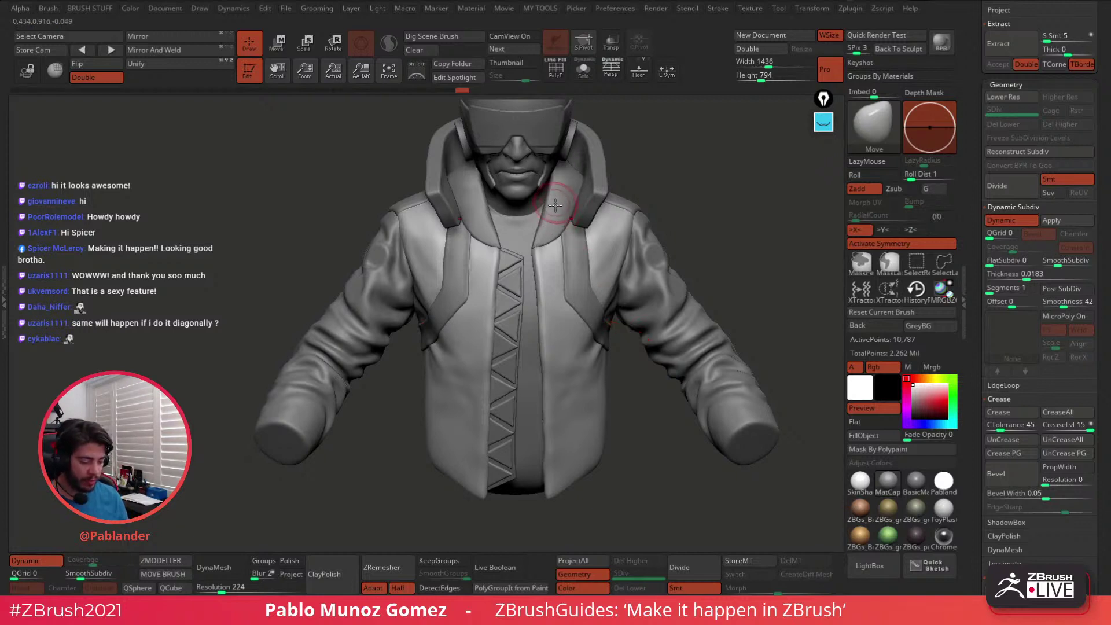
Select the inner collar and examine its fit with the jacket and zipper from above, the front and the side
left_click(549, 240, "alt")
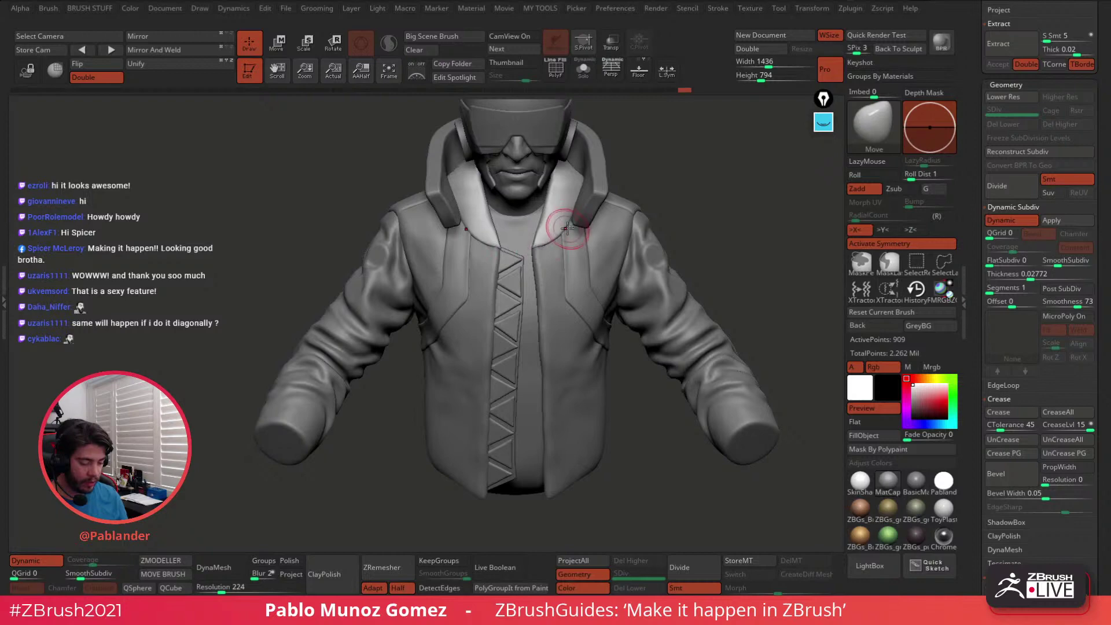
right_click(503, 274)
right_click_drag(503, 274, 504, 341)
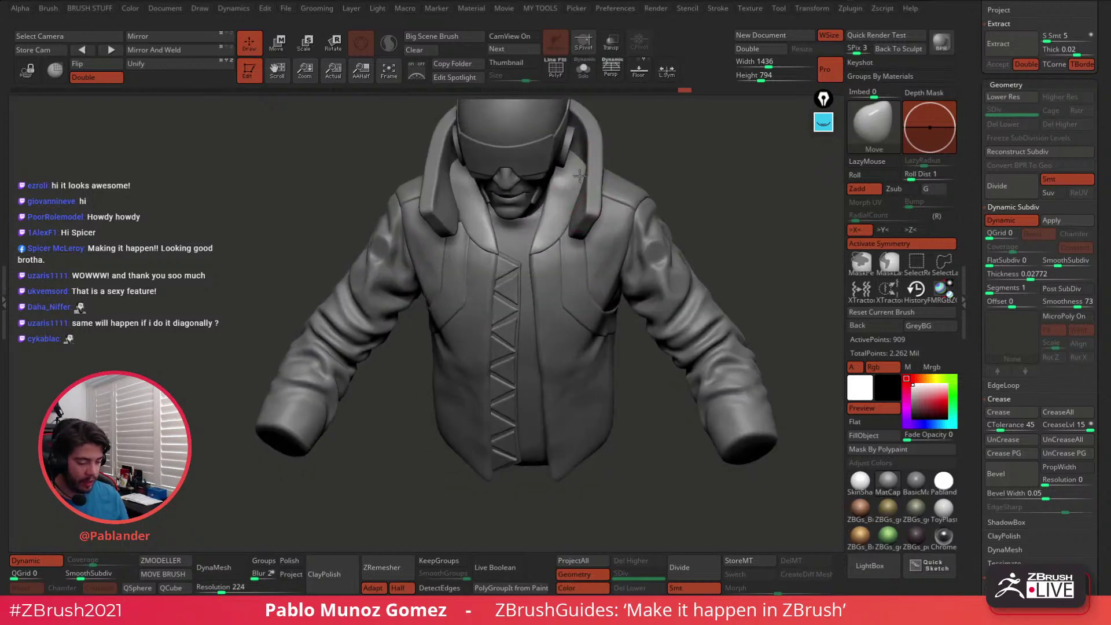
right_click_drag(546, 199, 687, 262)
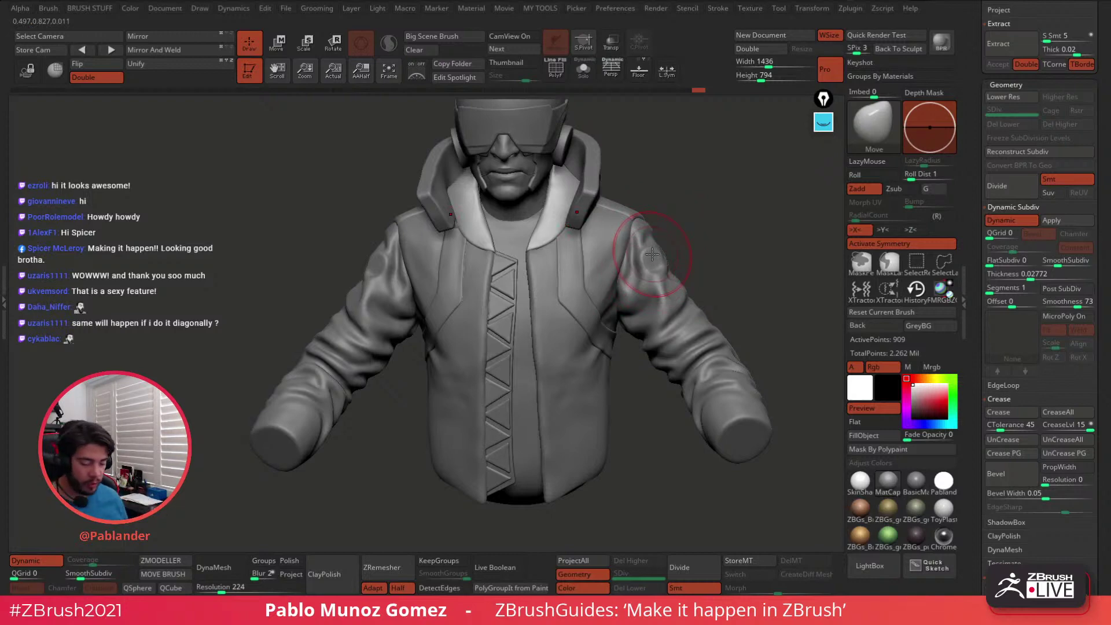
right_click_drag(590, 300, 658, 278)
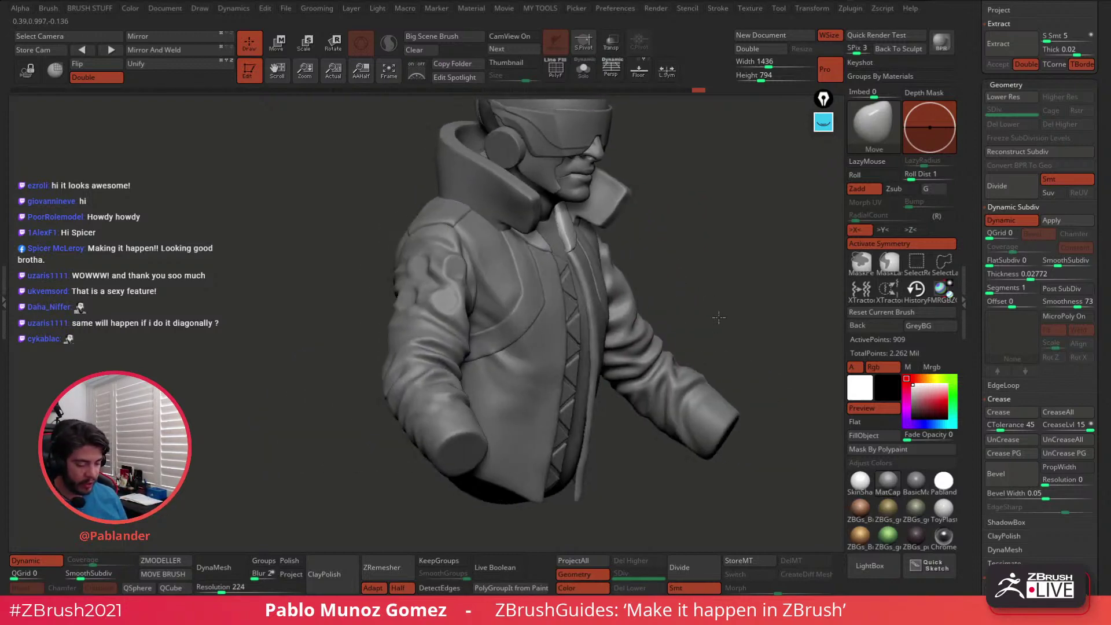
right_click_drag(718, 318, 591, 356)
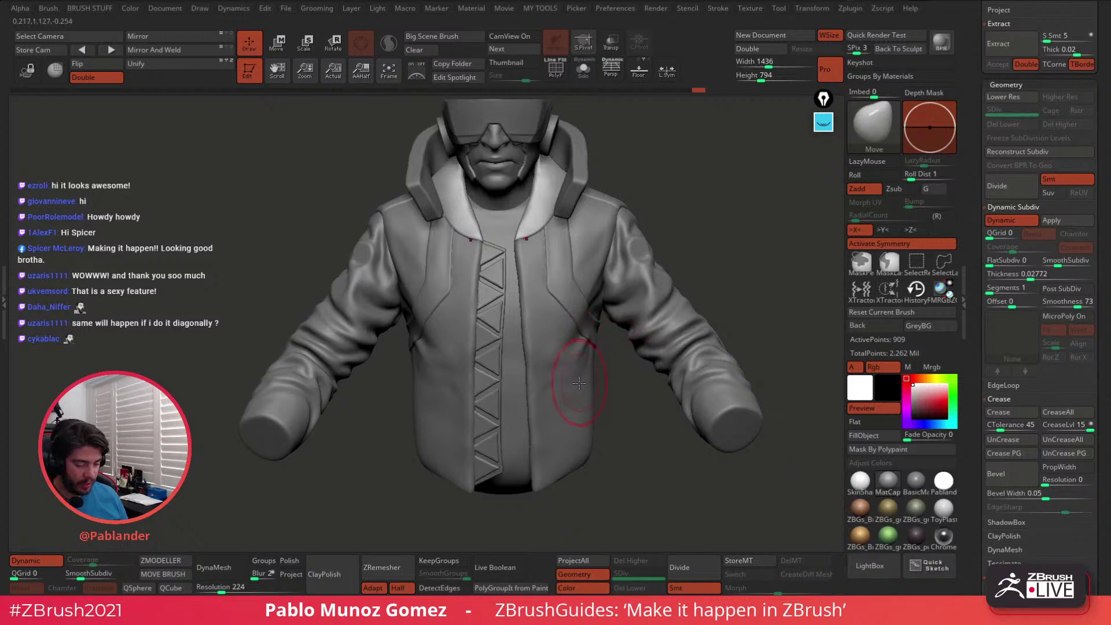
mouse_move(769, 189)
right_mouse_down("alt")
mouse_move(702, 237)
mouse_move(674, 301)
right_mouse_up("alt")
right_click(735, 200)
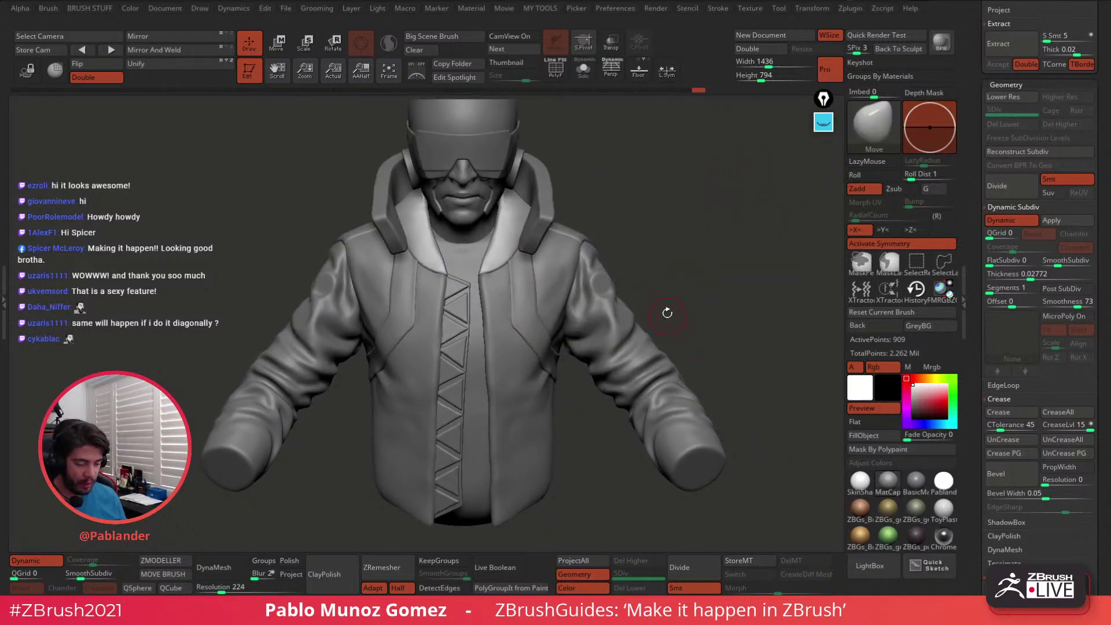
mouse_move(635, 227)
right_mouse_down()
mouse_move(662, 226)
mouse_move(669, 289)
mouse_move(691, 280)
right_mouse_up()
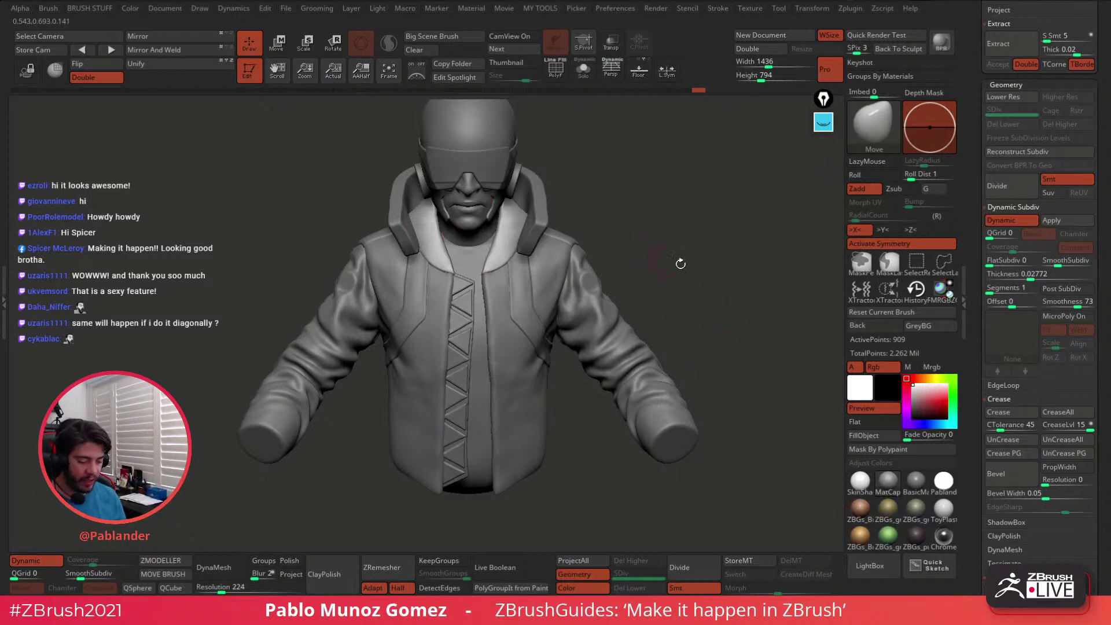
mouse_move(680, 263)
left_mouse_down()
mouse_move(736, 288)
mouse_move(719, 304)
left_mouse_up()
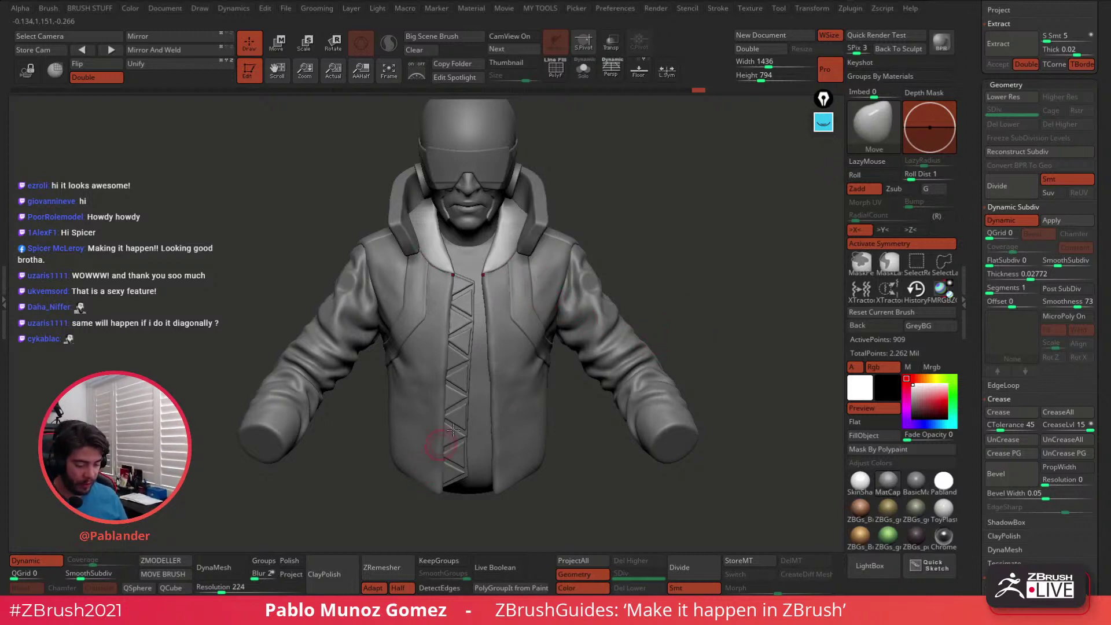
Select the jacket body subtool PM3D_Sphere3D4 and isolate it in Solo mode with PolyFrame shown
scroll(965, 348, "up", 5)
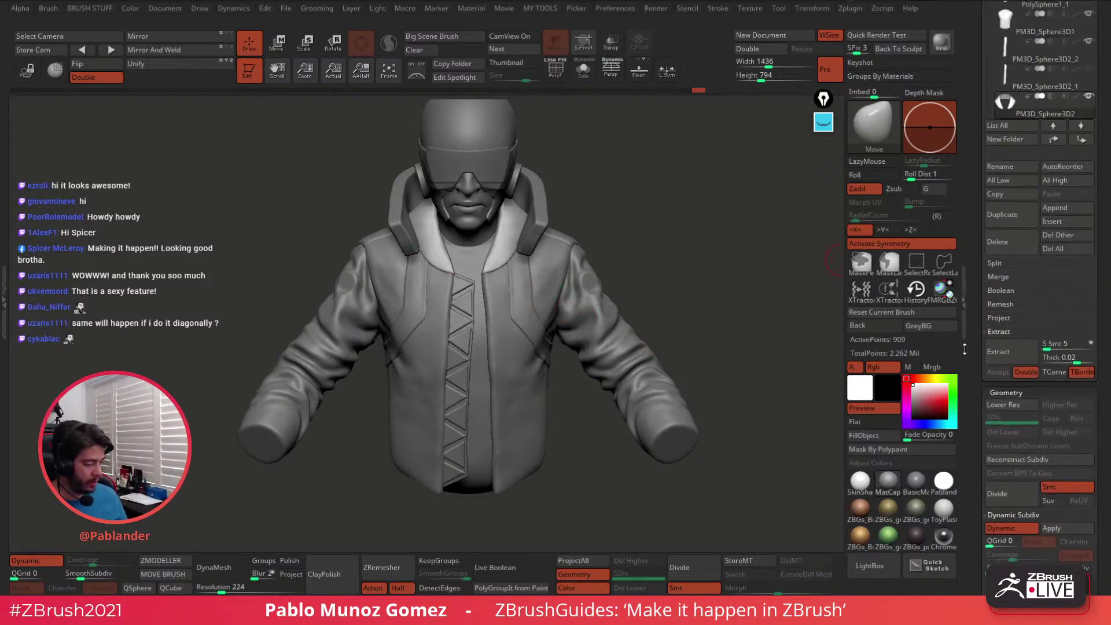
scroll(964, 348, "up", 5)
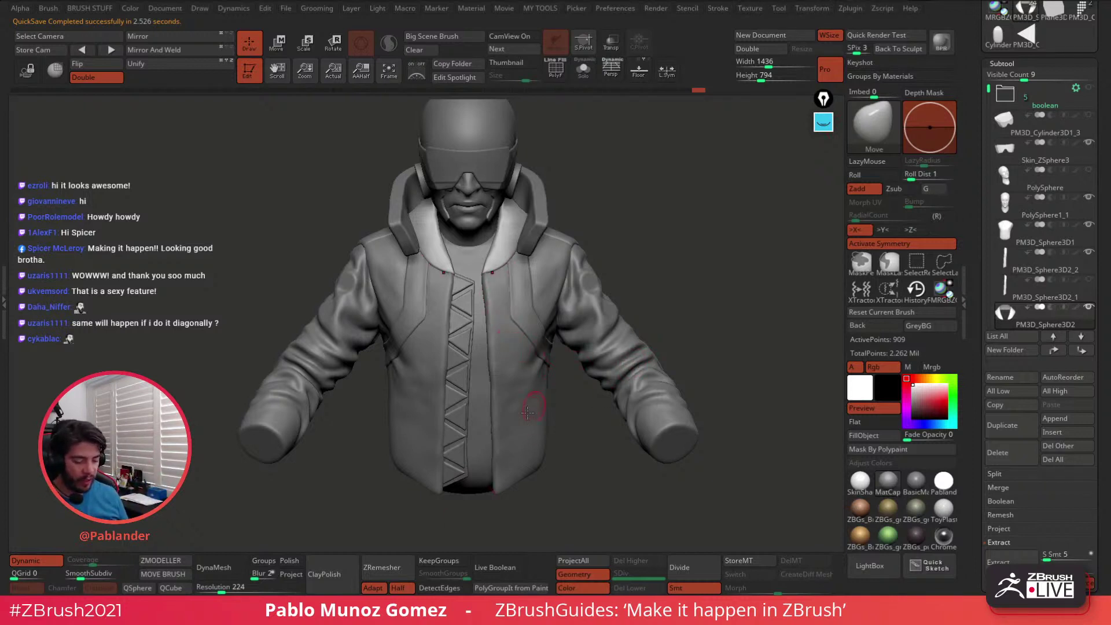
scroll(1012, 257, "down", 4)
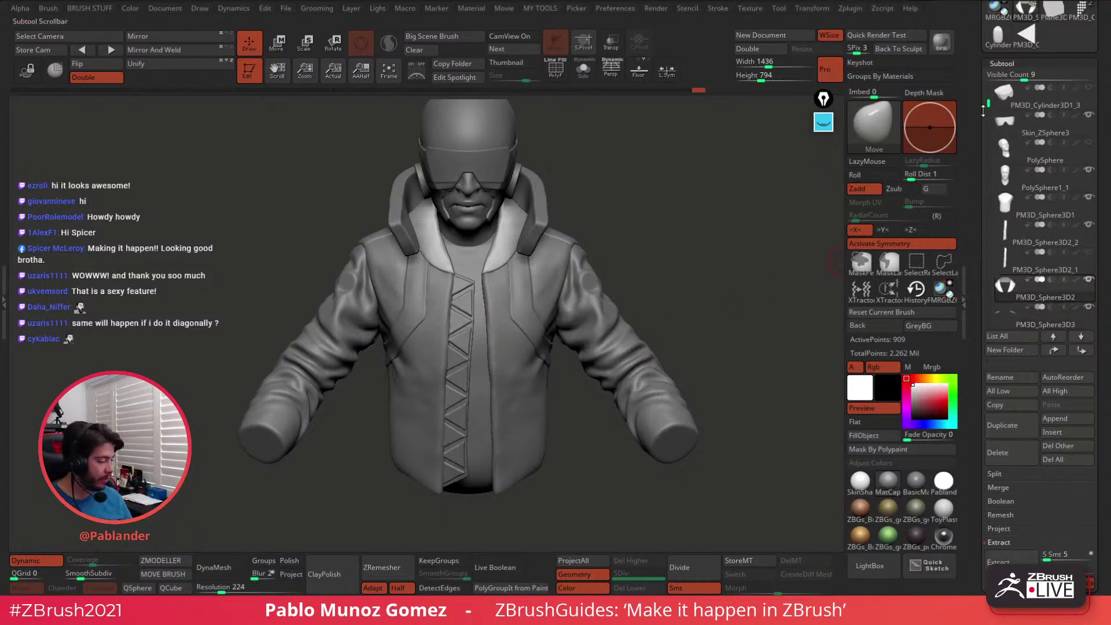
left_click(1046, 266)
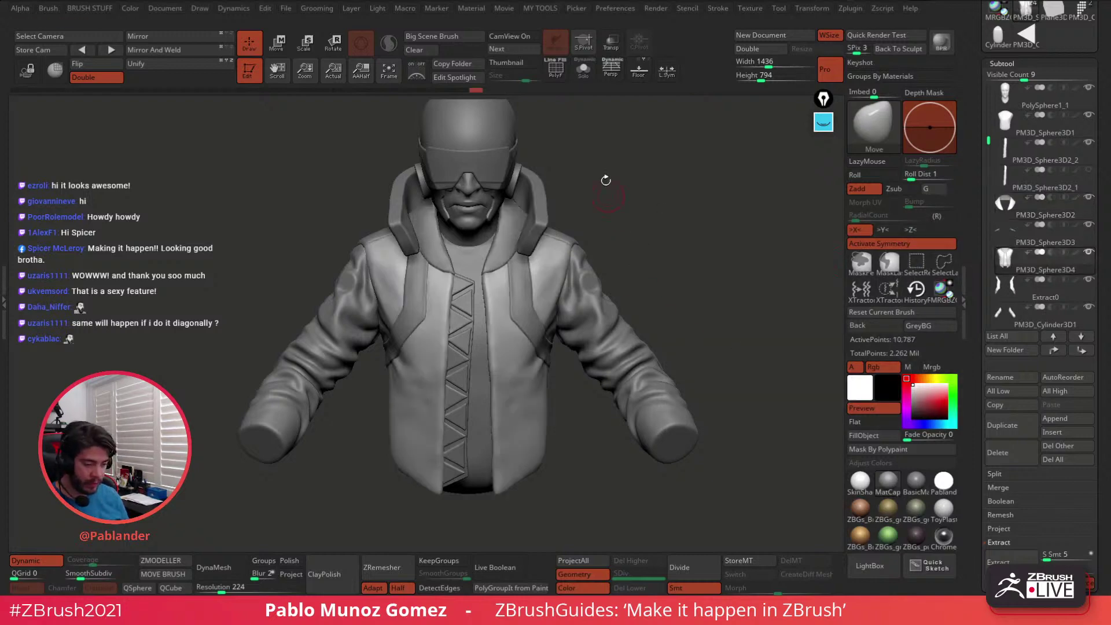
left_click(583, 69)
left_click(564, 77)
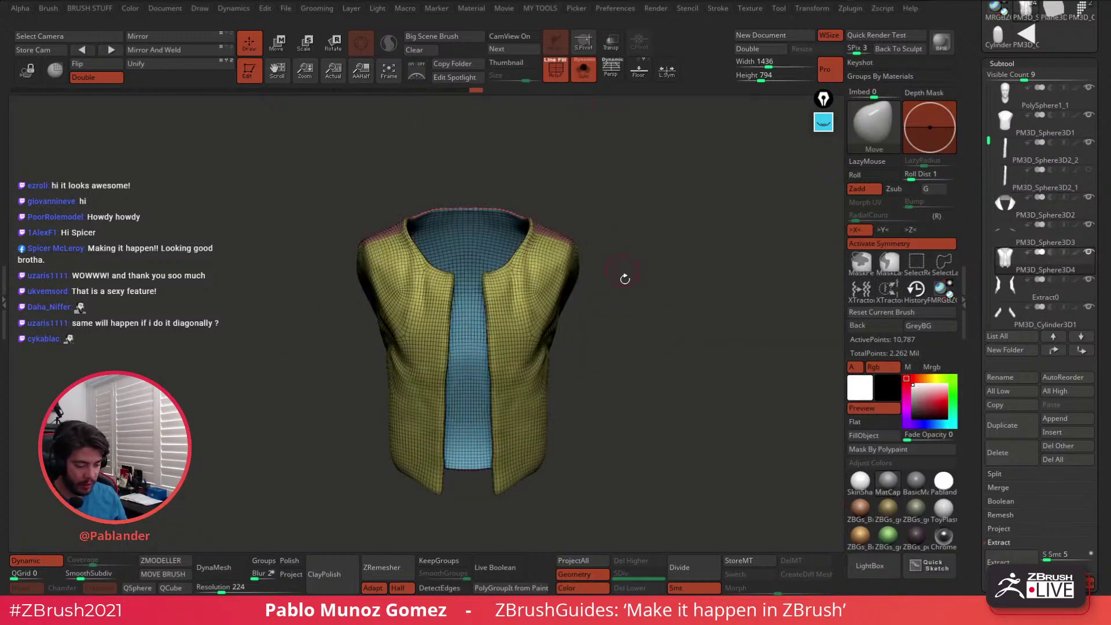
left_click_drag(623, 278, 651, 341)
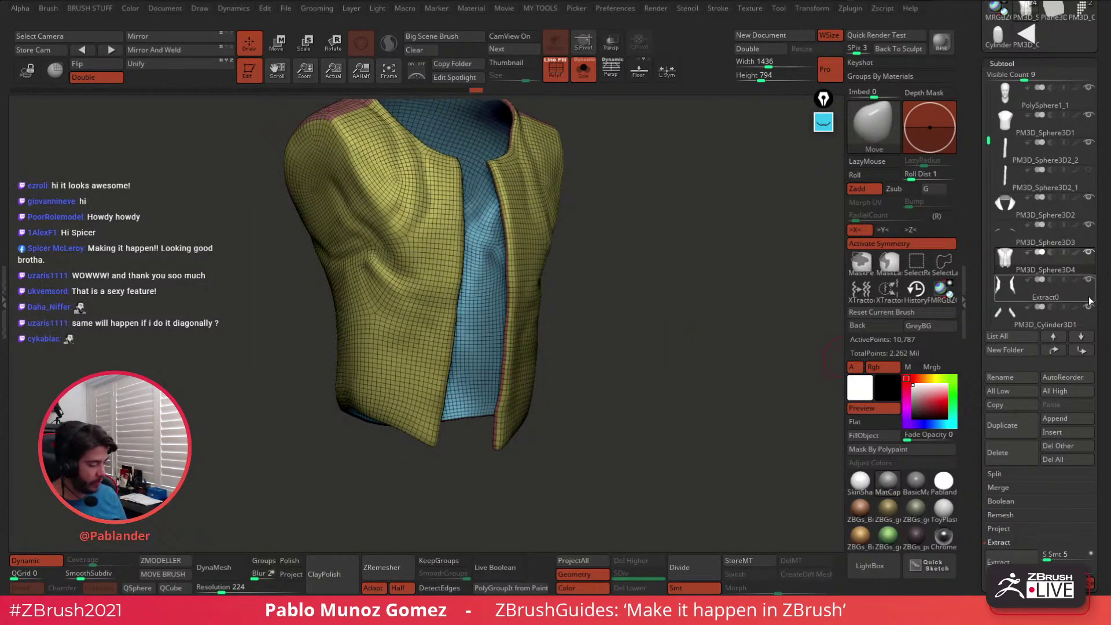
Duplicate the jacket body subtool and make the copy the active one
left_click(1013, 424)
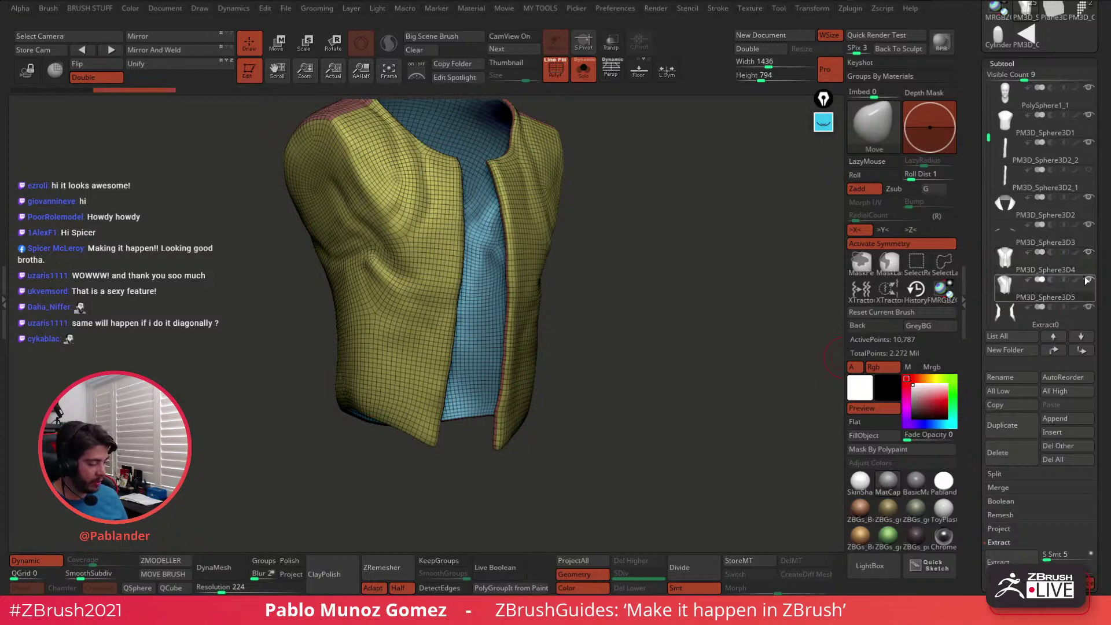
left_click_drag(732, 333, 734, 342)
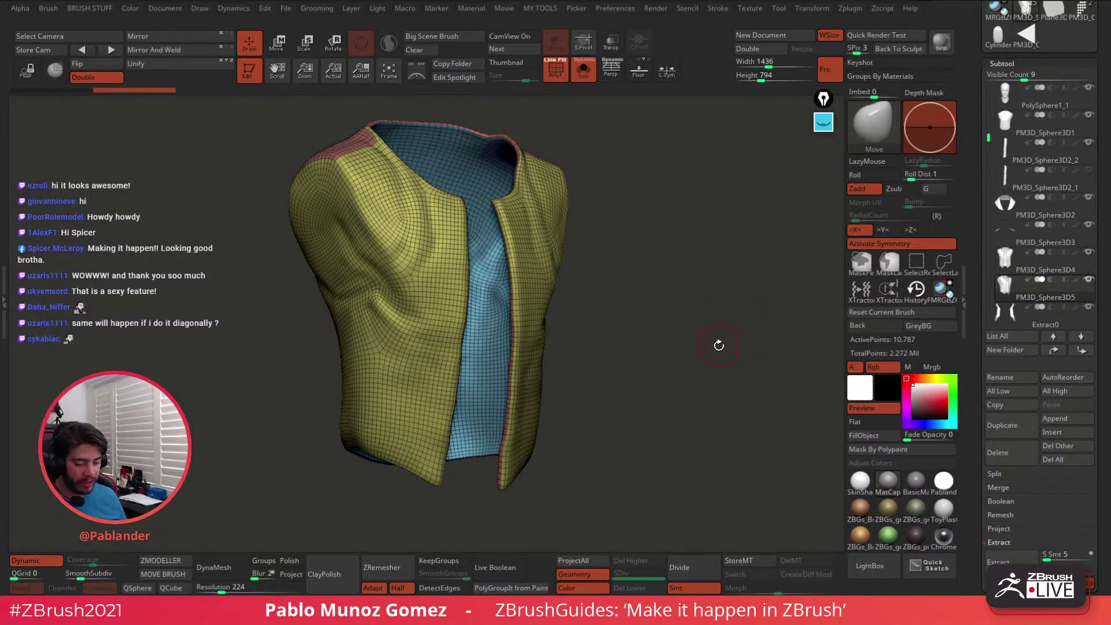
left_click_drag(588, 385, 656, 354)
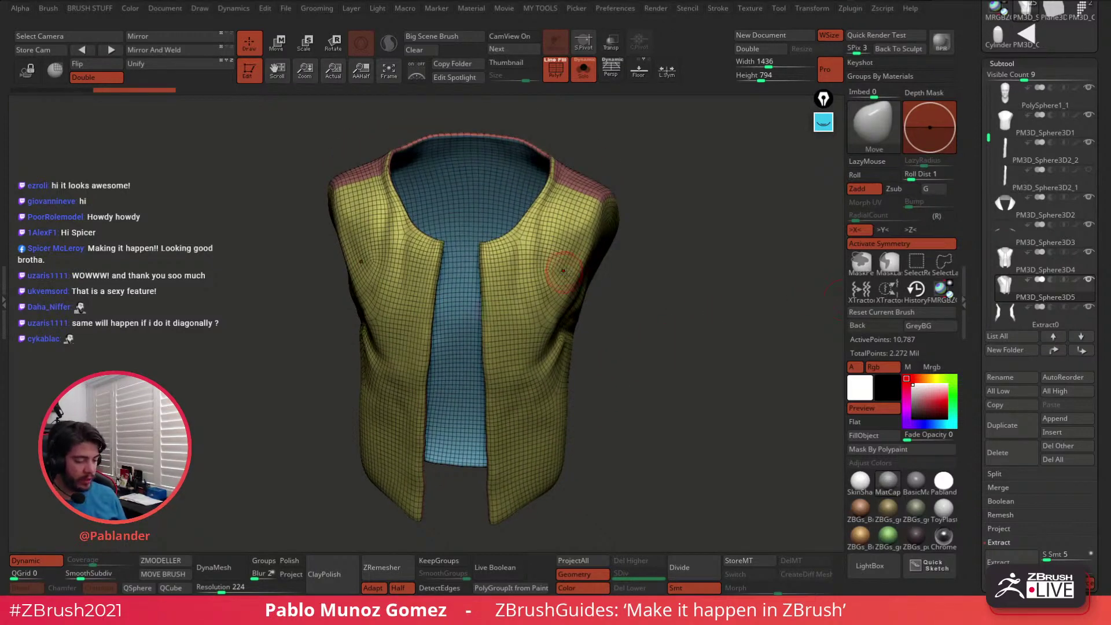
Set SmoothSubdiv to 0 on the duplicated jacket body and apply its Dynamic Subdiv thickness as real geometry
mouse_move(512, 271)
right_mouse_down("alt")
mouse_move(516, 281)
mouse_move(740, 310)
right_mouse_up("alt")
key("space")
left_click_drag(742, 310, 731, 308)
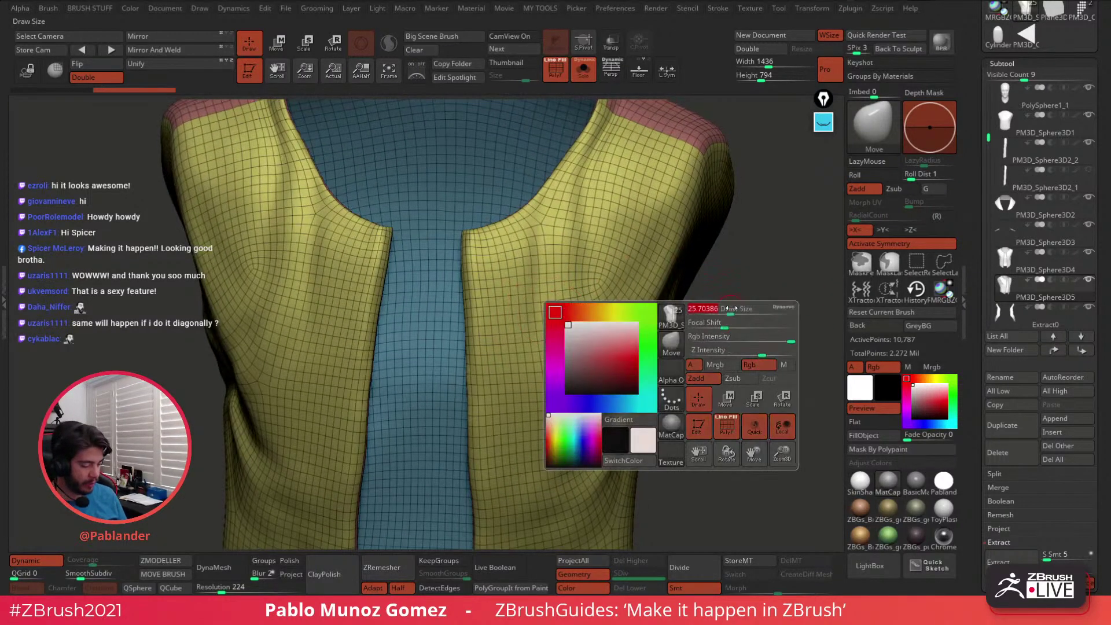
right_click_drag(482, 252, 707, 303)
scroll(981, 375, "down", 1)
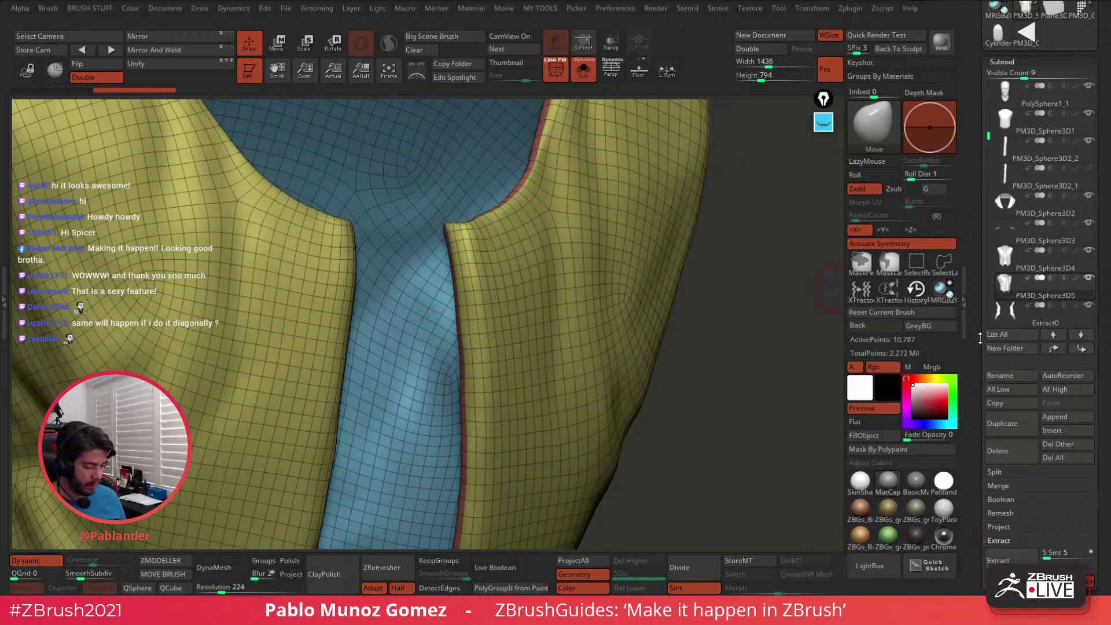
scroll(978, 354, "down", 10)
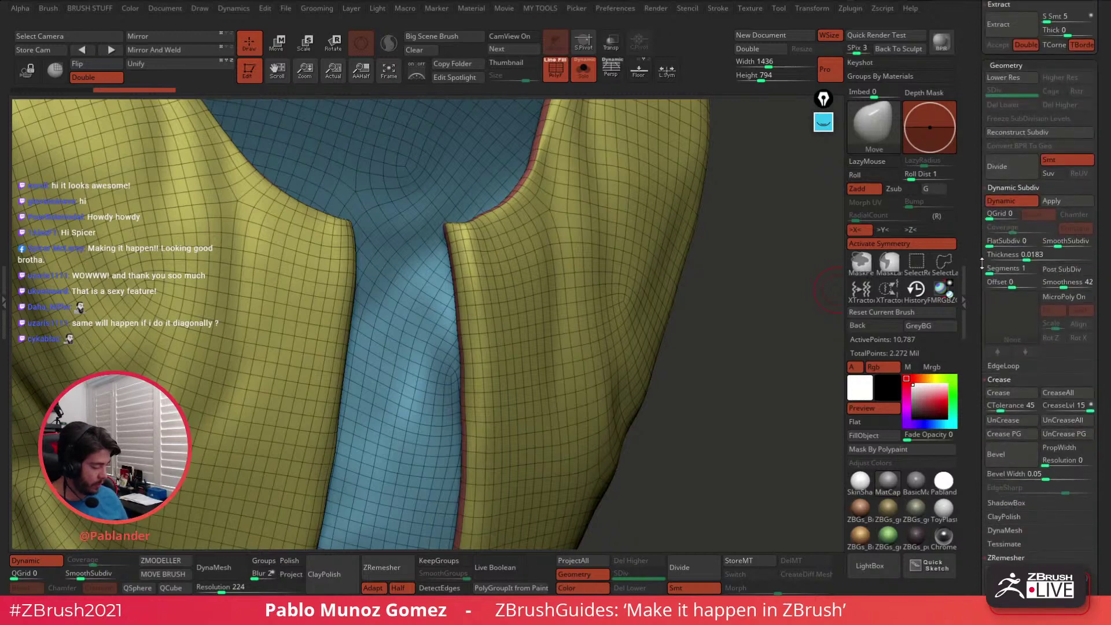
left_click(1066, 242)
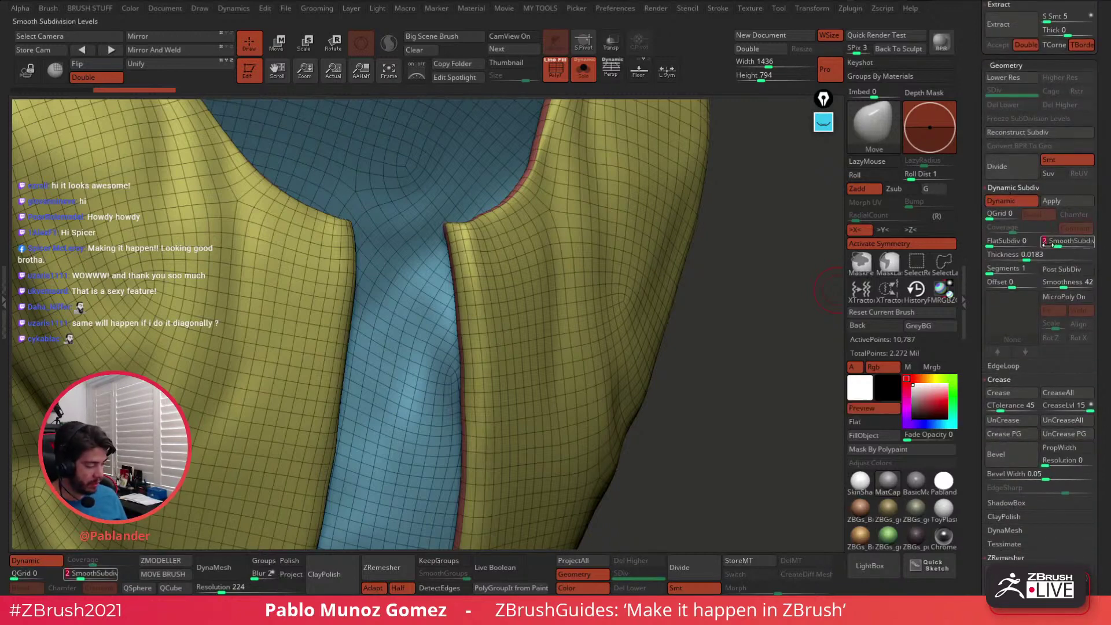
type("0")
key("Return")
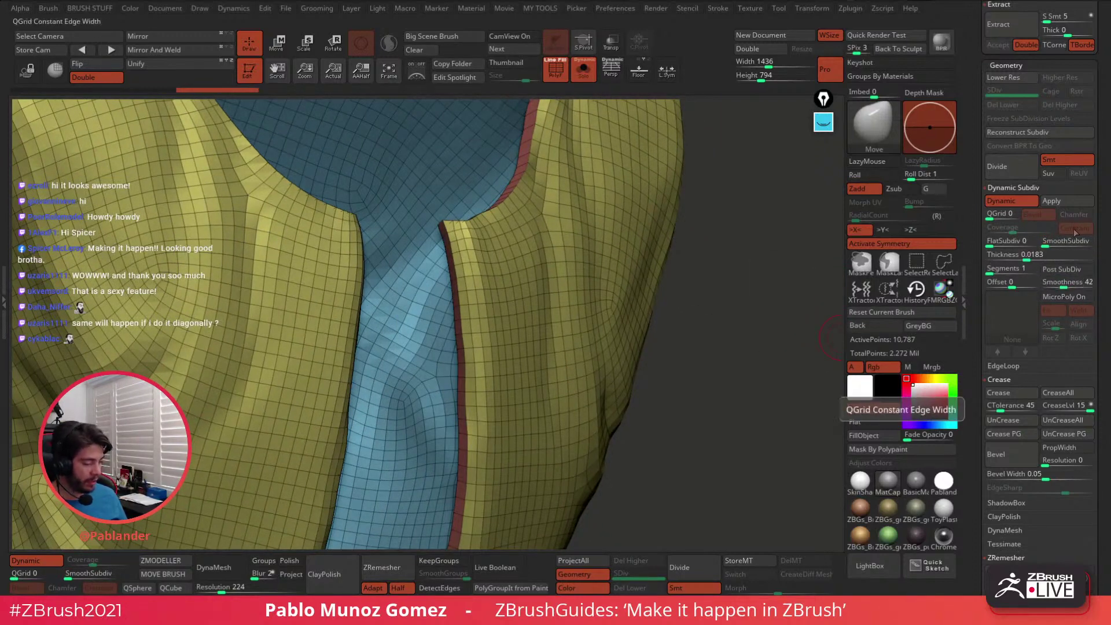
left_click(1071, 200)
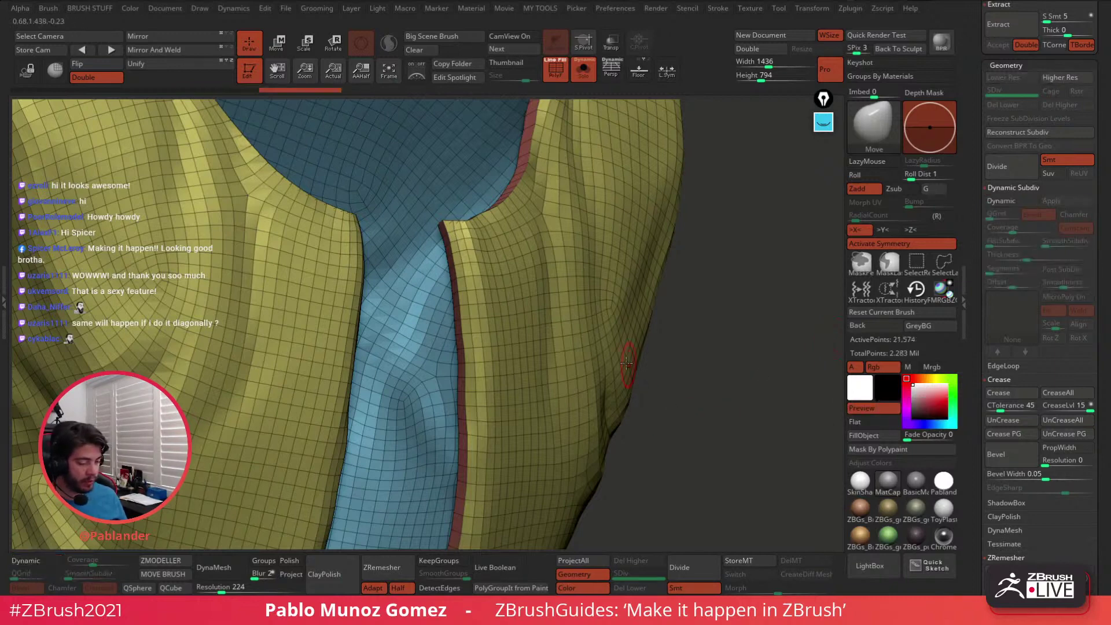
Try to isolate the jacket's border by hiding edge loops at the front opening's upper corner and along the hem
right_click_drag(516, 283, 581, 302)
left_click_drag(564, 226, 571, 213, "shift")
left_click_drag(593, 196, 598, 237, "shift")
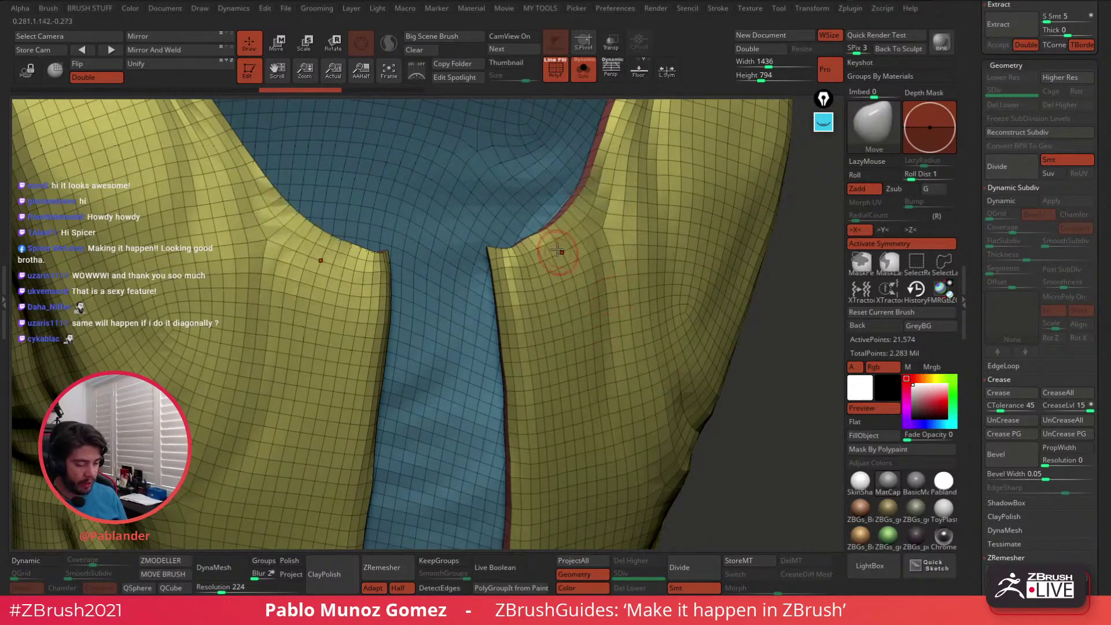
key("ctrl+z")
right_click_drag(566, 241, 563, 246)
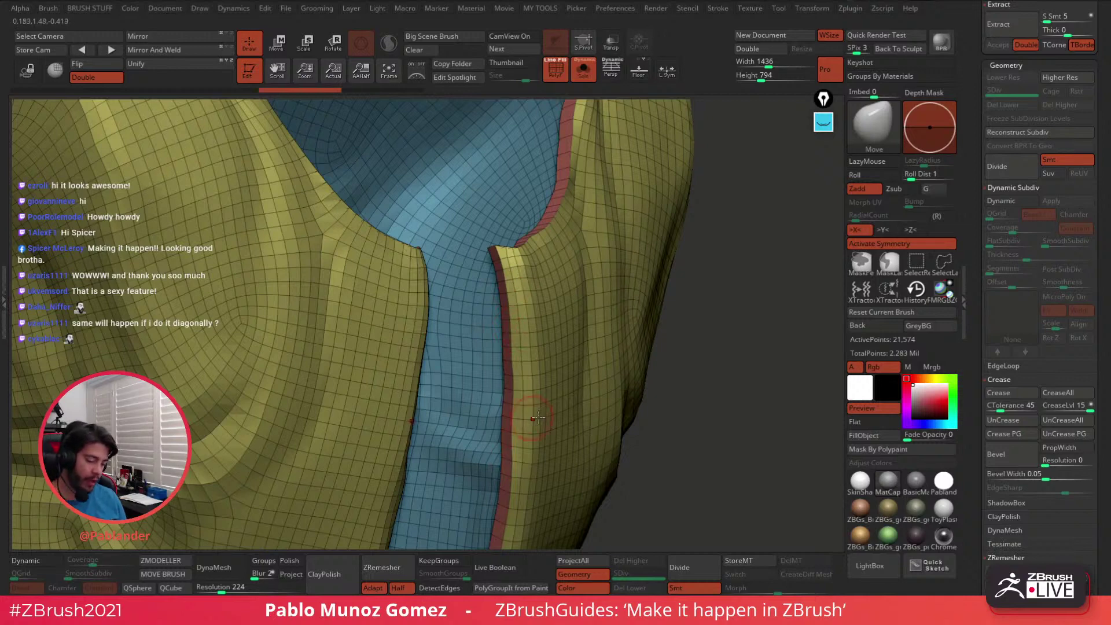
key("ctrl+shift")
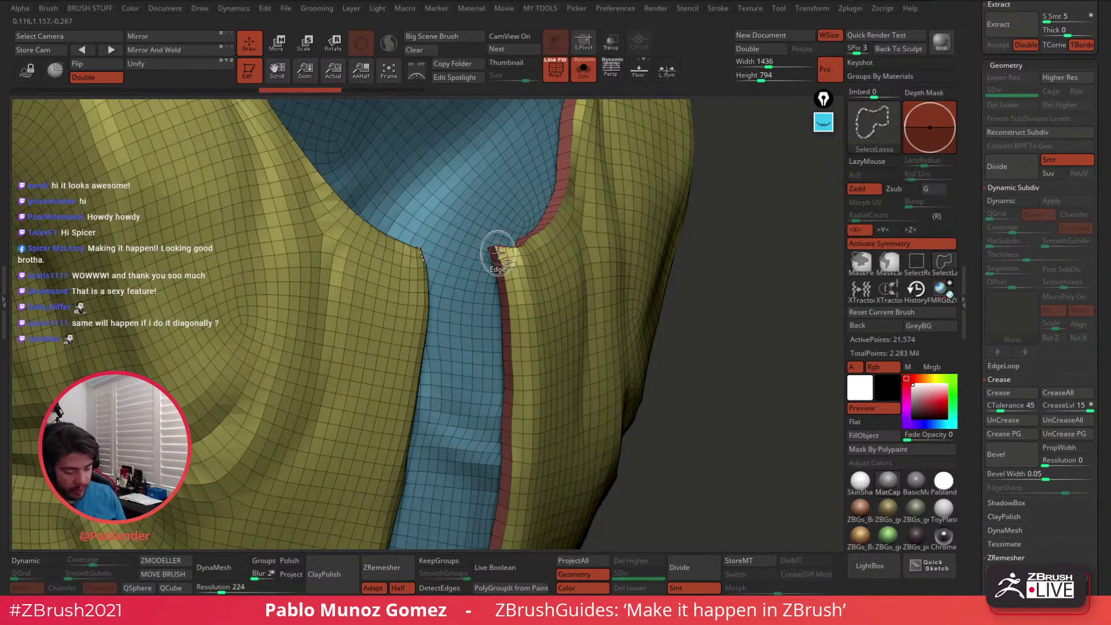
left_click(497, 255, "ctrl+shift")
key("f")
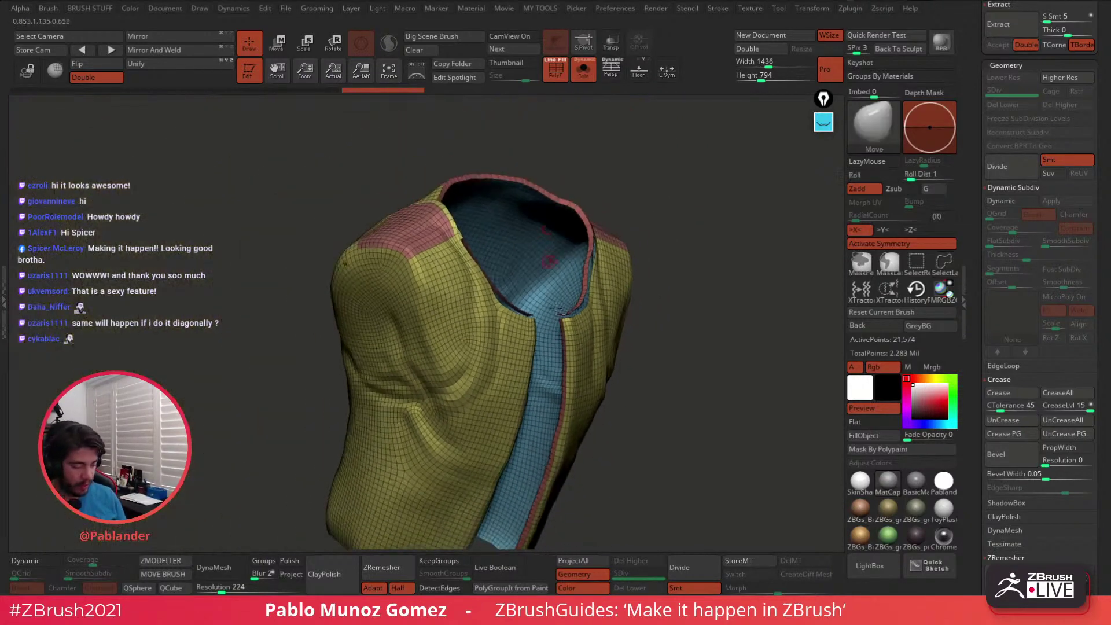
right_click_drag(582, 507, 486, 438)
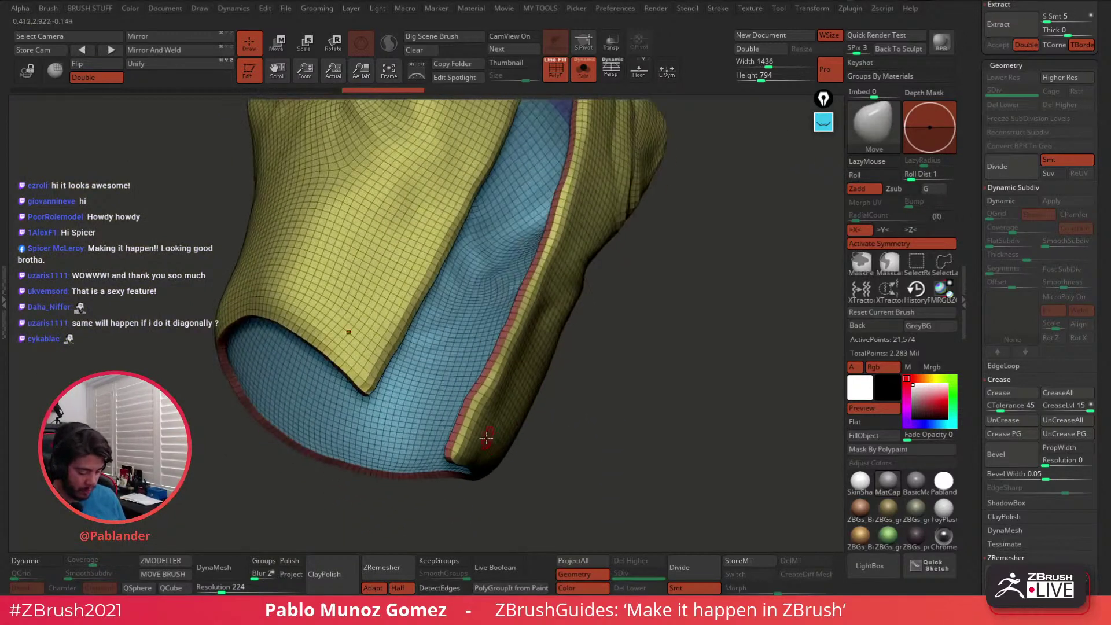
left_click(473, 440, "ctrl+shift")
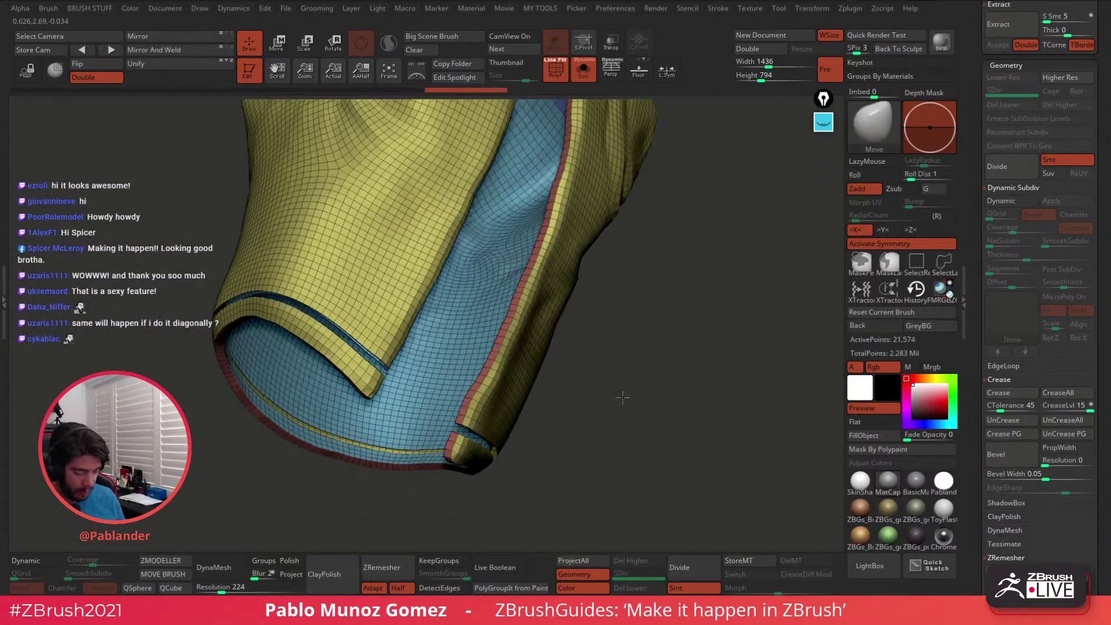
right_click_drag(621, 397, 650, 361)
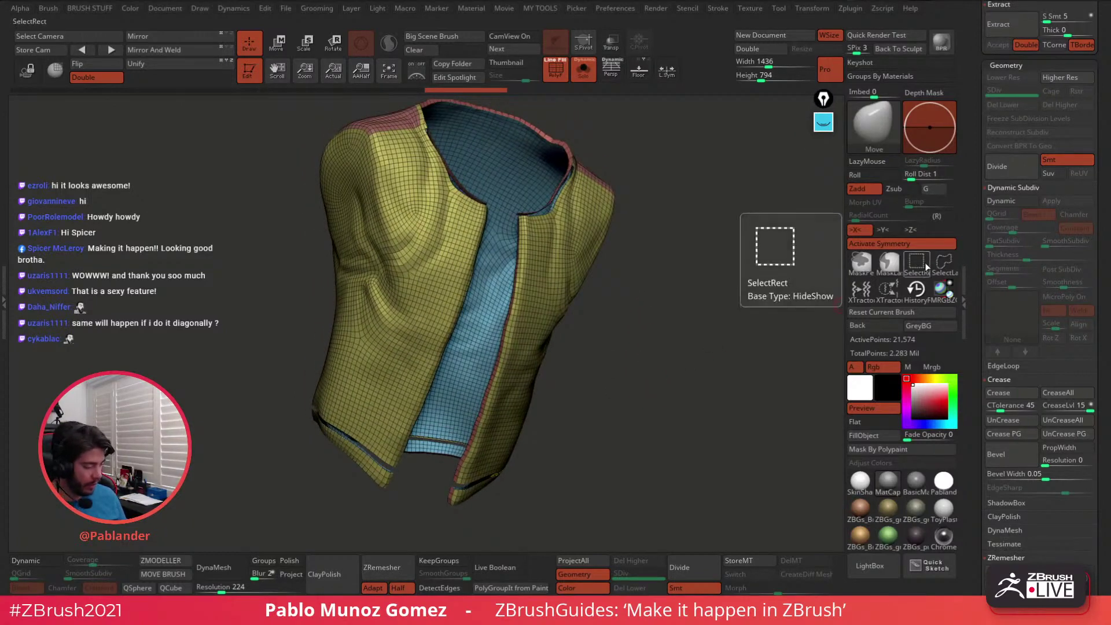
Try to hide the thickness edge faces around the jacket's neckline
right_click_drag(717, 309, 691, 326)
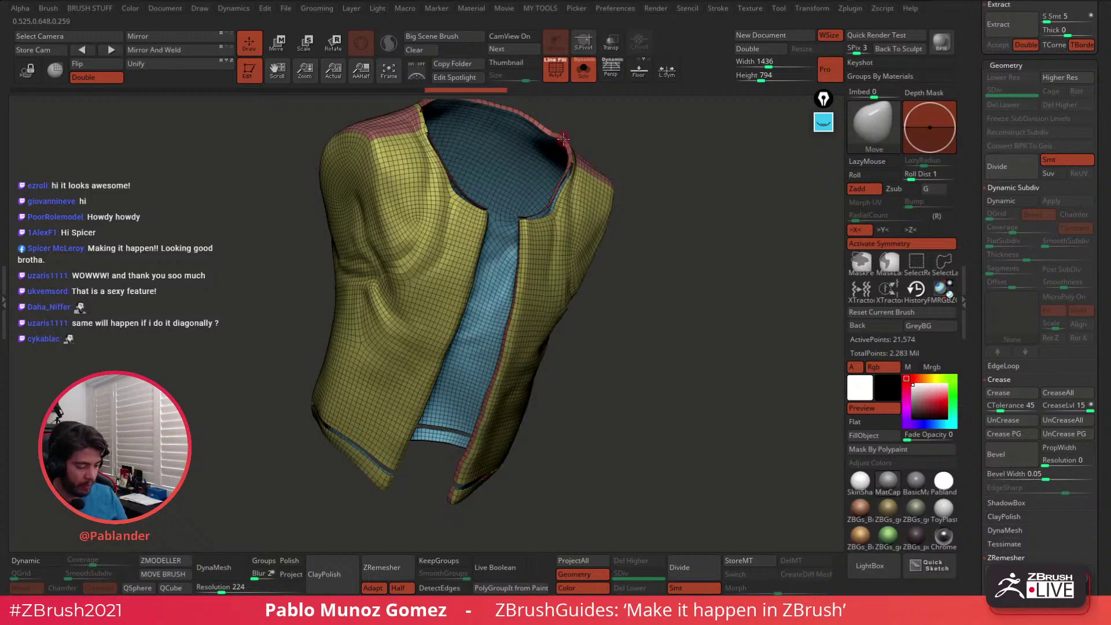
left_click_drag(562, 140, 565, 146, "shift")
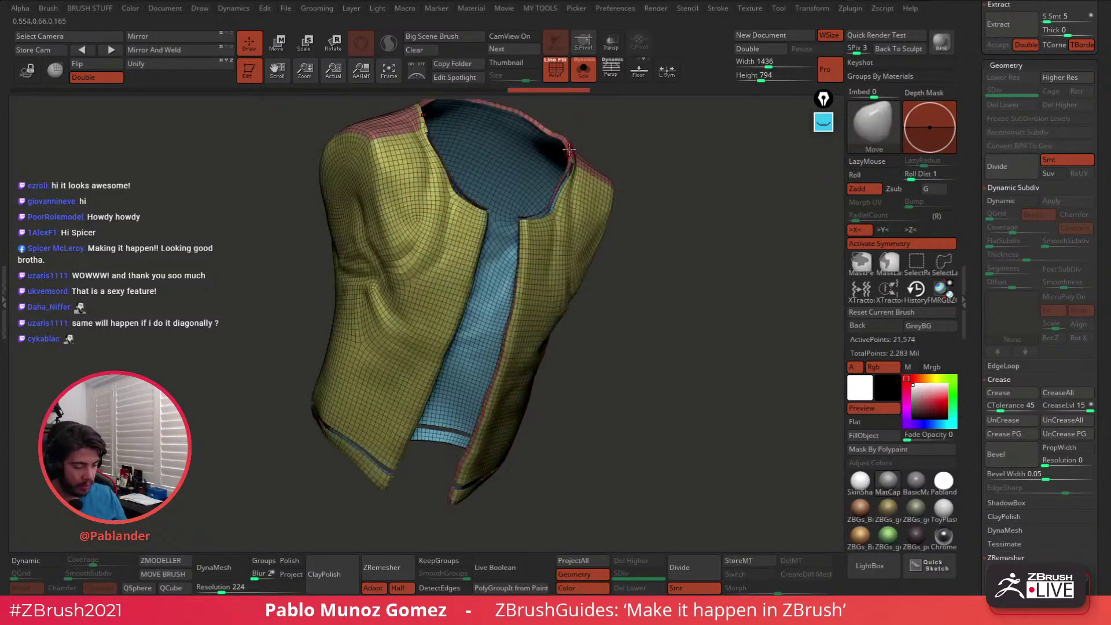
key("ctrl+z")
mouse_move(569, 149)
right_mouse_down("ctrl")
mouse_move(578, 188)
mouse_move(607, 201)
right_mouse_up("ctrl")
left_click(567, 179, "ctrl+shift")
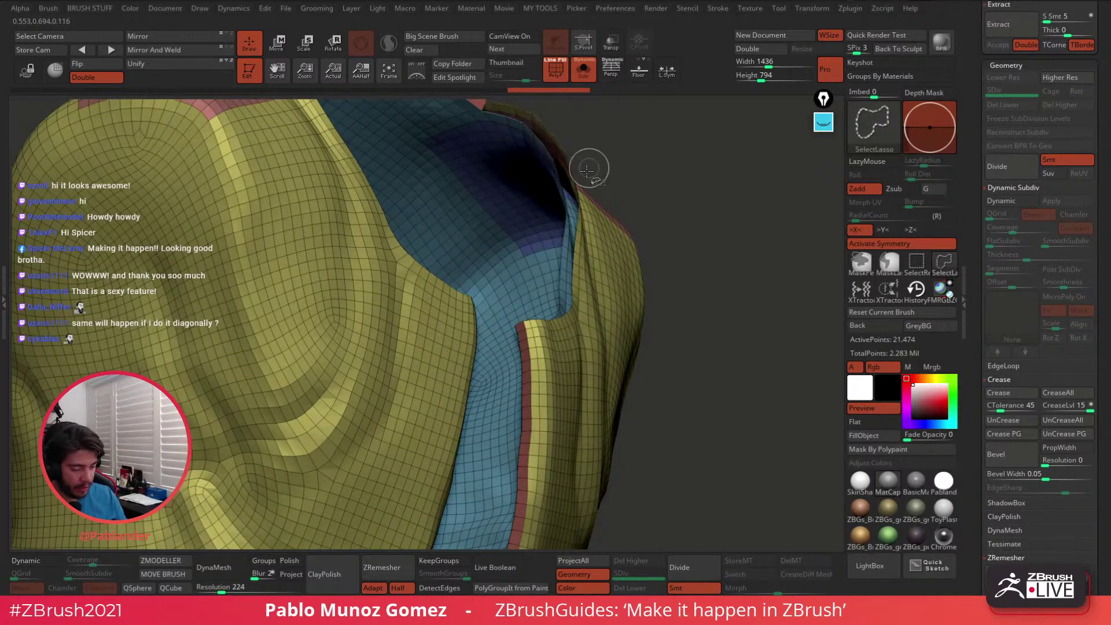
mouse_move(533, 154)
right_mouse_down()
mouse_move(567, 271)
mouse_move(607, 322)
mouse_move(587, 436)
mouse_move(616, 375)
mouse_move(557, 333)
right_mouse_up()
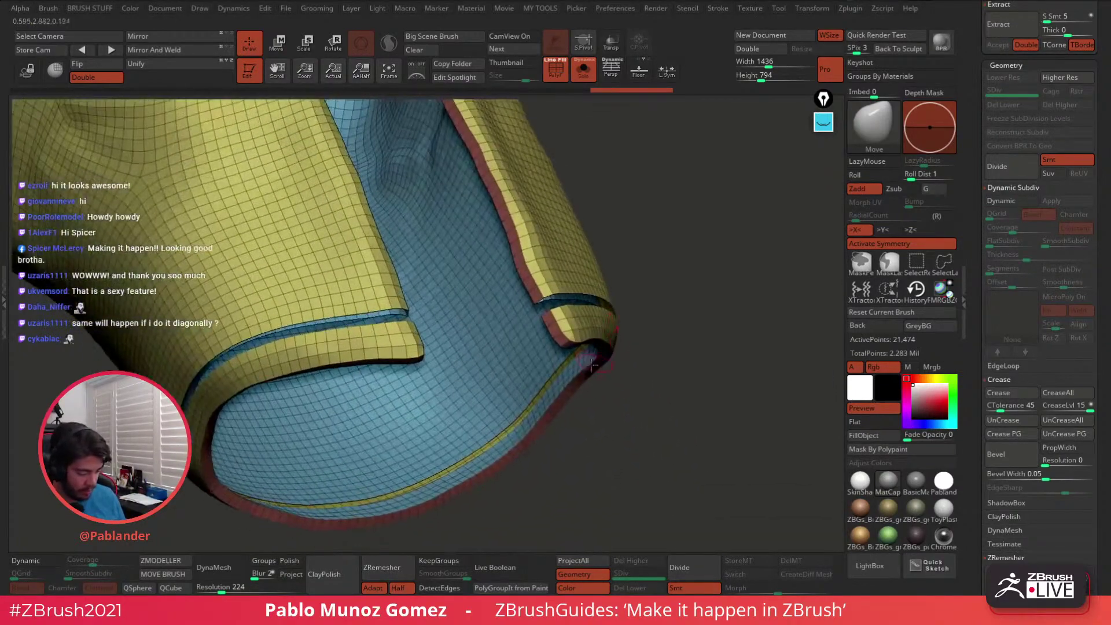
Try hiding the thickness edge faces around the hem, and bring the whole jacket mesh back into view
key("ctrl+shift")
left_click(557, 335, "ctrl+shift")
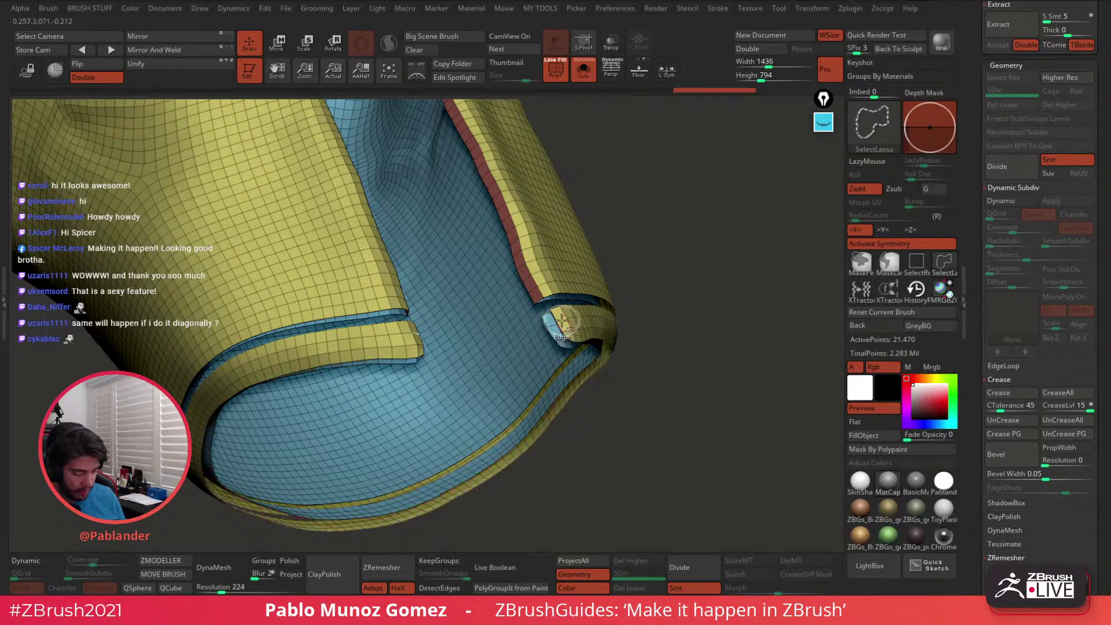
right_click_drag(560, 331, 567, 389)
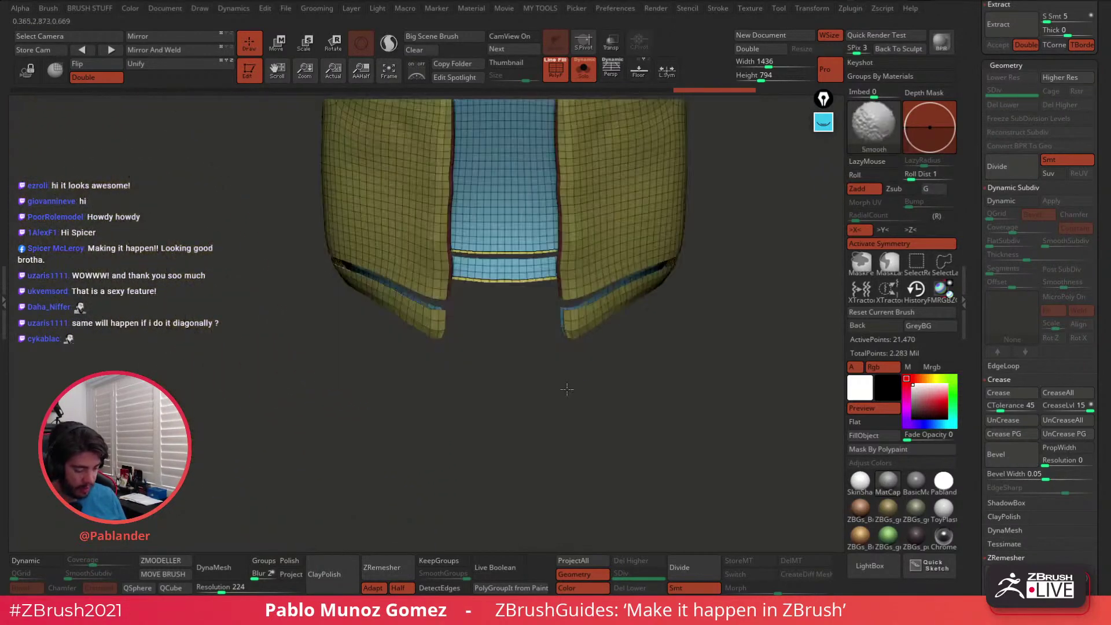
mouse_move(667, 293)
right_mouse_down()
mouse_move(610, 259)
mouse_move(651, 309)
right_mouse_up()
key("ctrl+shift")
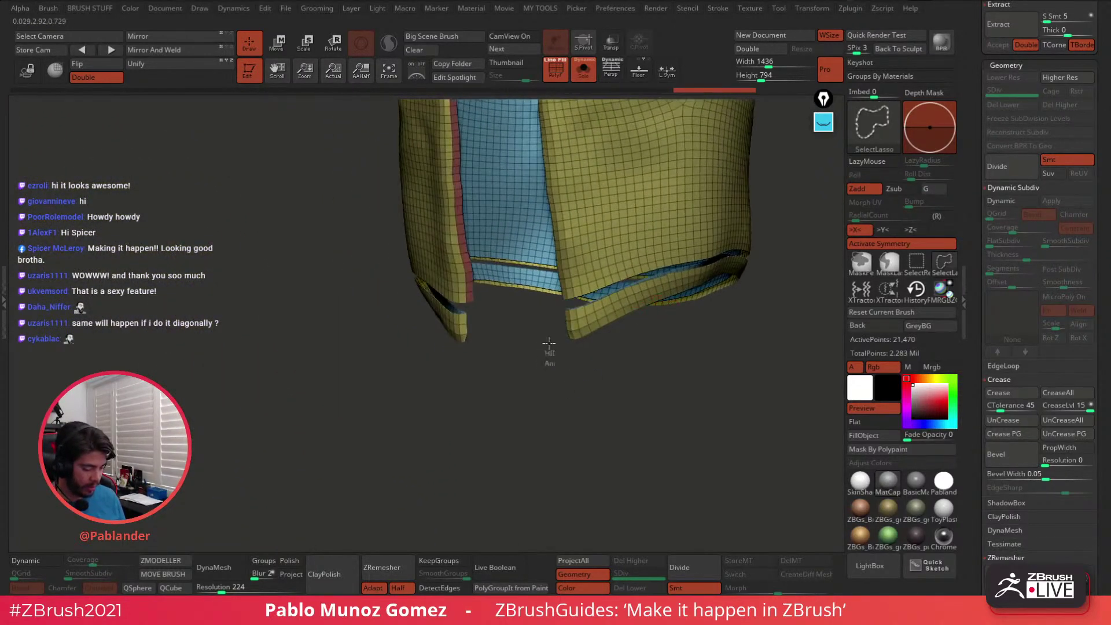
mouse_move(586, 302)
left_mouse_down("ctrl+alt+shift")
mouse_move(692, 272)
mouse_move(770, 267)
mouse_move(689, 353)
mouse_move(645, 368)
mouse_move(653, 341)
left_mouse_up("ctrl+alt+shift")
left_click(589, 330, "ctrl+shift")
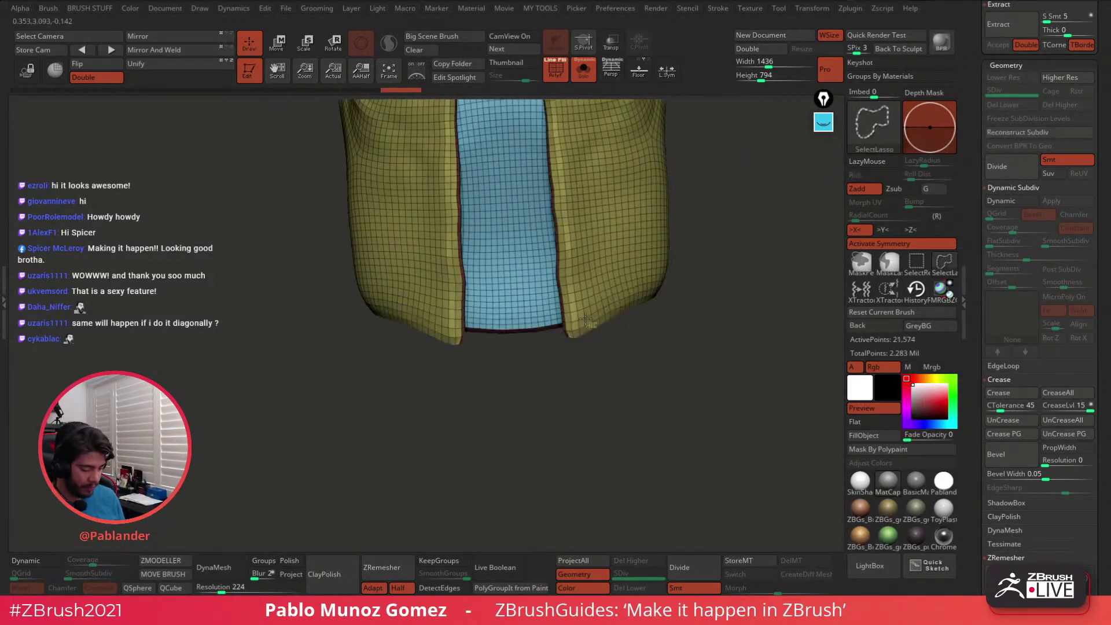
left_click(585, 317, "ctrl+shift")
left_click(616, 337, "ctrl+shift")
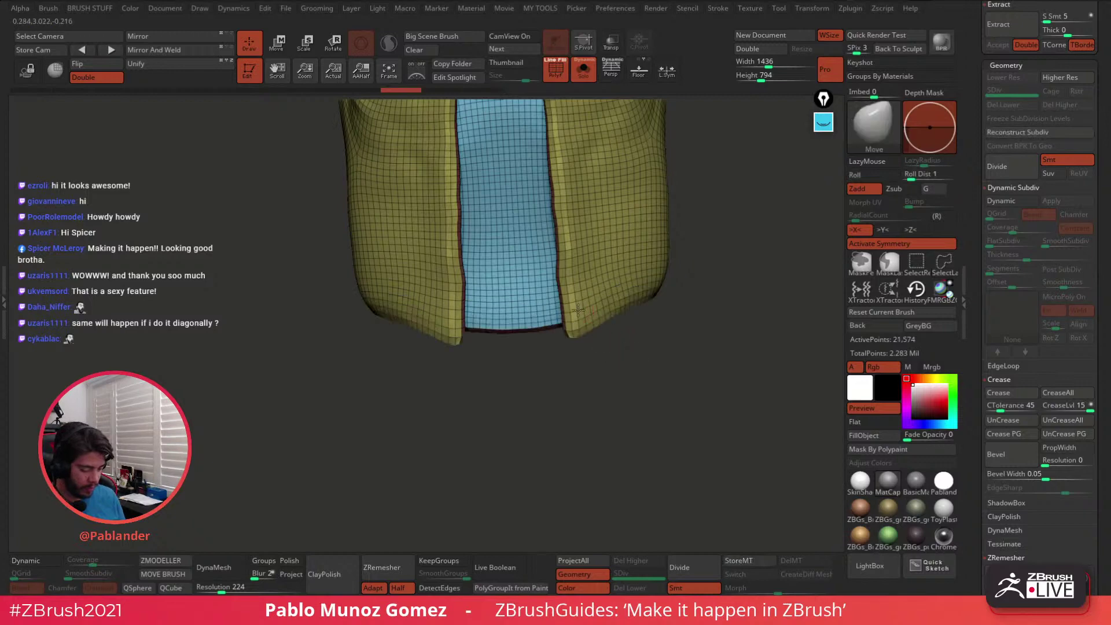
key("ctrl+z")
Isolate the two front strips beside the jacket opening with a lasso selection and delete the hidden rest of the mesh
mouse_move(617, 350)
left_mouse_down("ctrl+shift")
mouse_move(577, 308)
mouse_move(545, 328)
mouse_move(512, 311)
left_mouse_up("ctrl+shift")
mouse_move(596, 349)
left_mouse_down("alt")
mouse_move(613, 272)
mouse_move(623, 346)
mouse_move(597, 285)
left_mouse_up("alt")
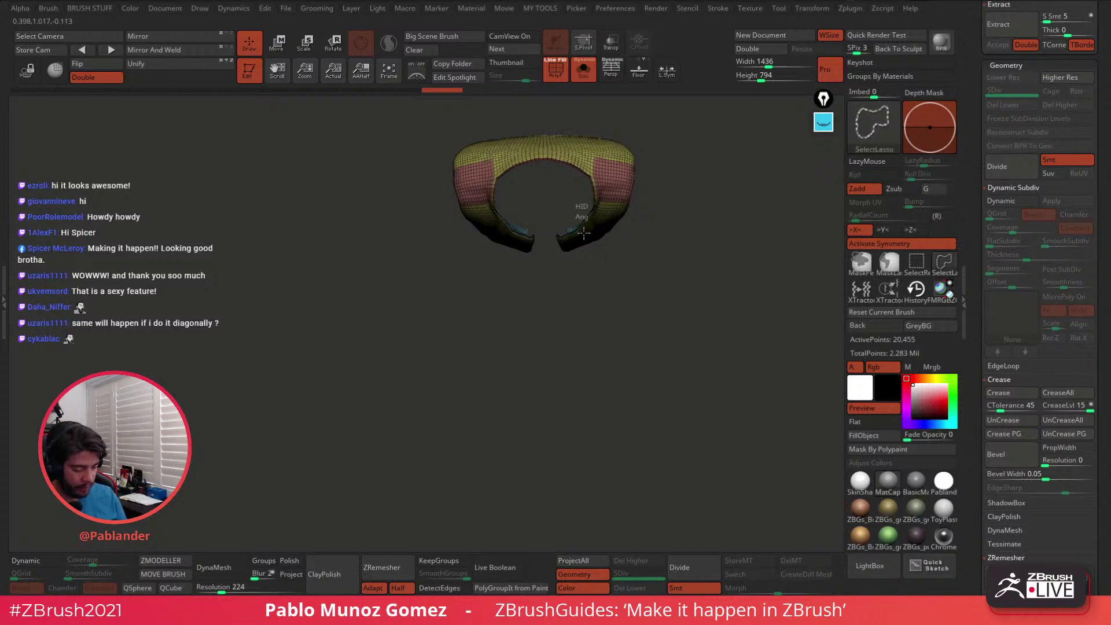
mouse_move(583, 233)
left_mouse_down("ctrl+shift")
mouse_move(573, 271)
mouse_move(557, 252)
mouse_move(583, 237)
mouse_move(545, 176)
mouse_move(704, 203)
mouse_move(662, 258)
left_mouse_up("ctrl+shift")
key("ctrl+z")
mouse_move(649, 337)
left_mouse_down()
mouse_move(652, 236)
mouse_move(609, 297)
left_mouse_up()
left_click_drag(563, 231, 617, 369)
key("f")
key("f")
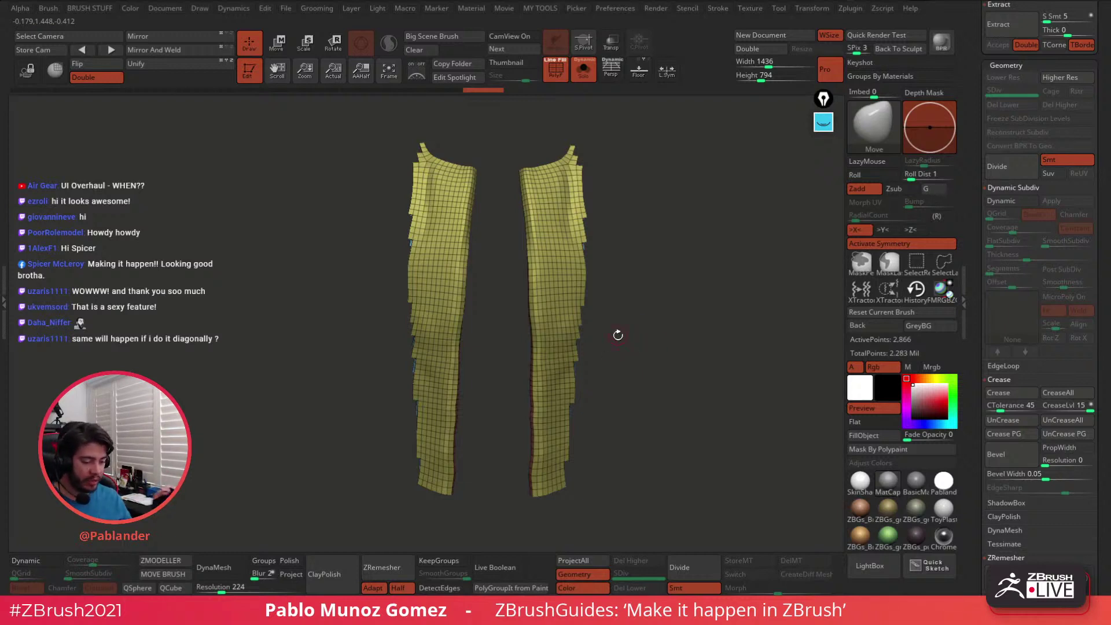
key("space")
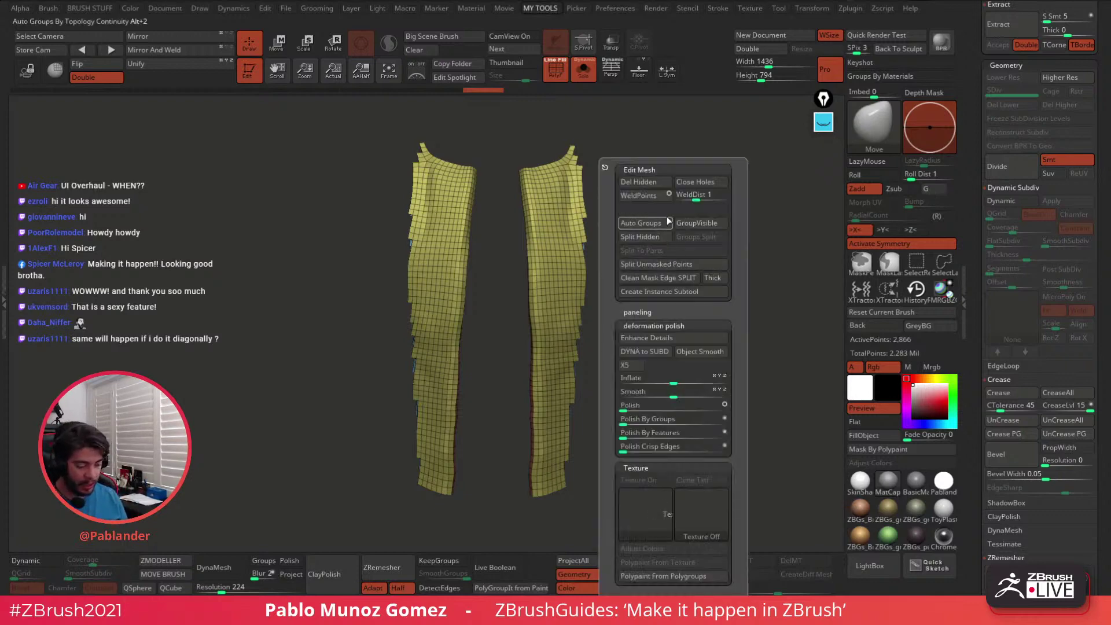
left_click(646, 182)
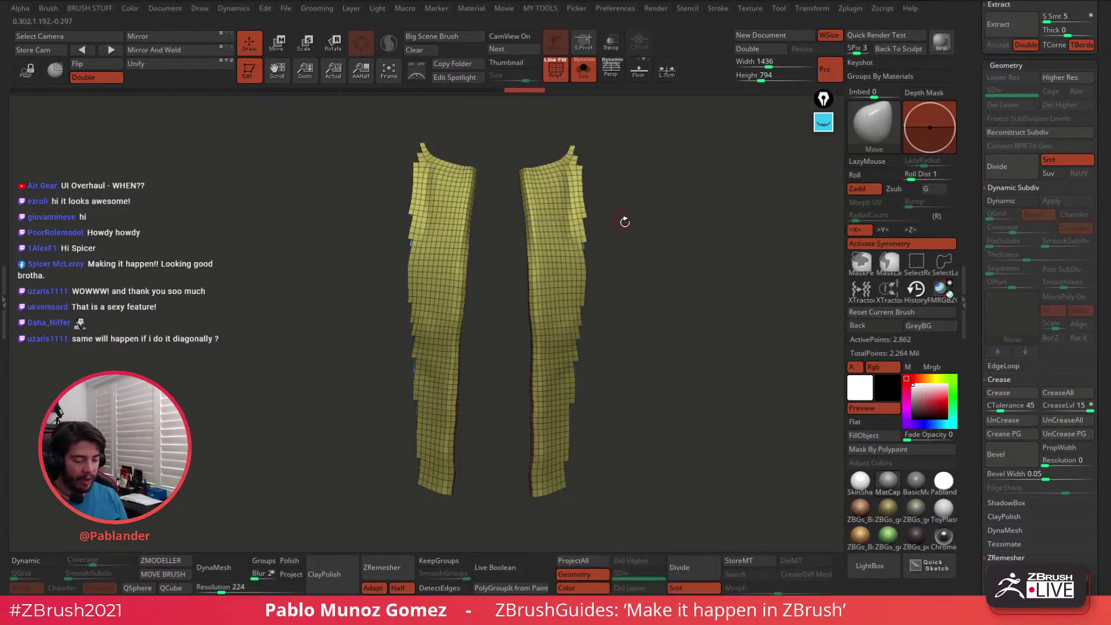
Hide the inner layer of the two front strips and delete the hidden faces, keeping the outer and edge faces
left_click_drag(623, 220, 474, 161)
left_click(518, 255, "ctrl+shift")
key("space")
left_click(658, 182)
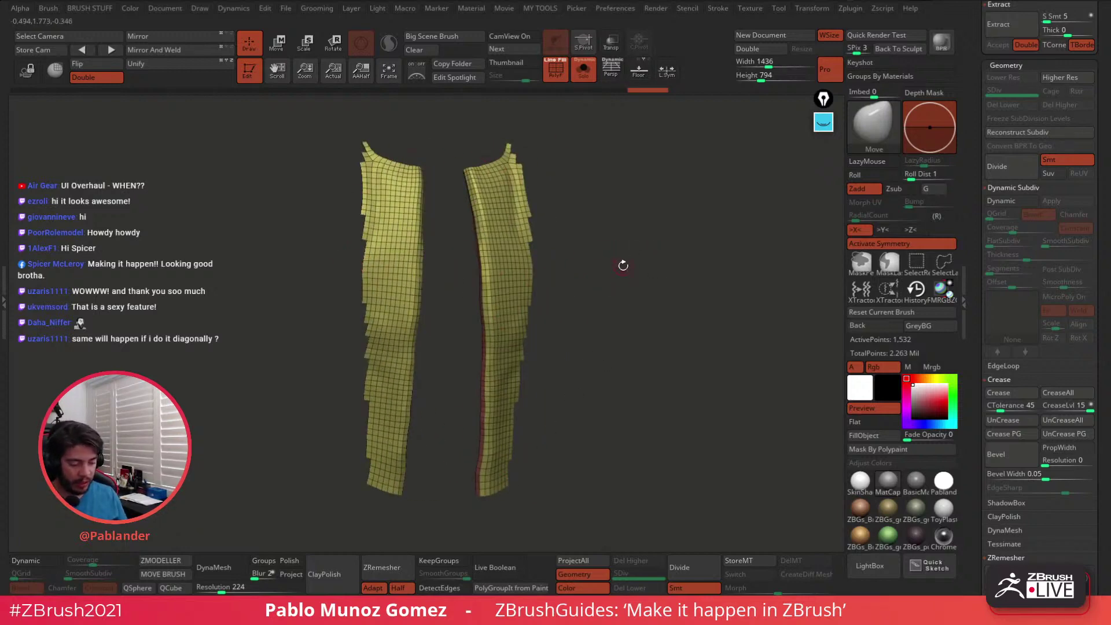
Turn off symmetry and limit the curve Frame Mesh options to Polygroups by disabling Border and Creased edges
left_click_drag(615, 277, 637, 277)
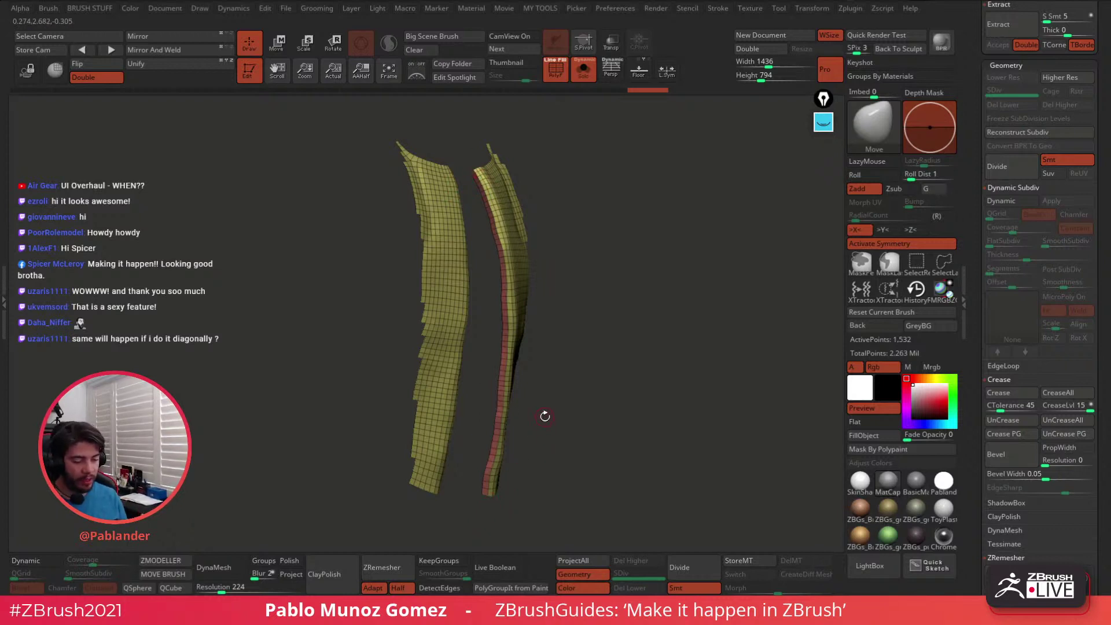
left_click_drag(647, 277, 653, 309)
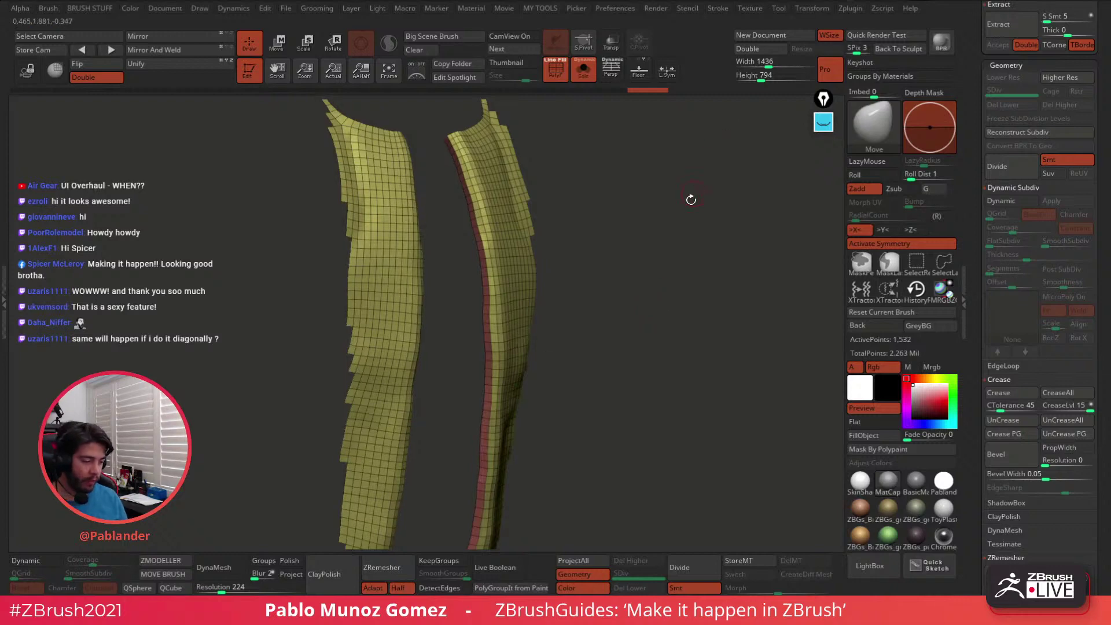
left_click_drag(651, 242, 753, 212)
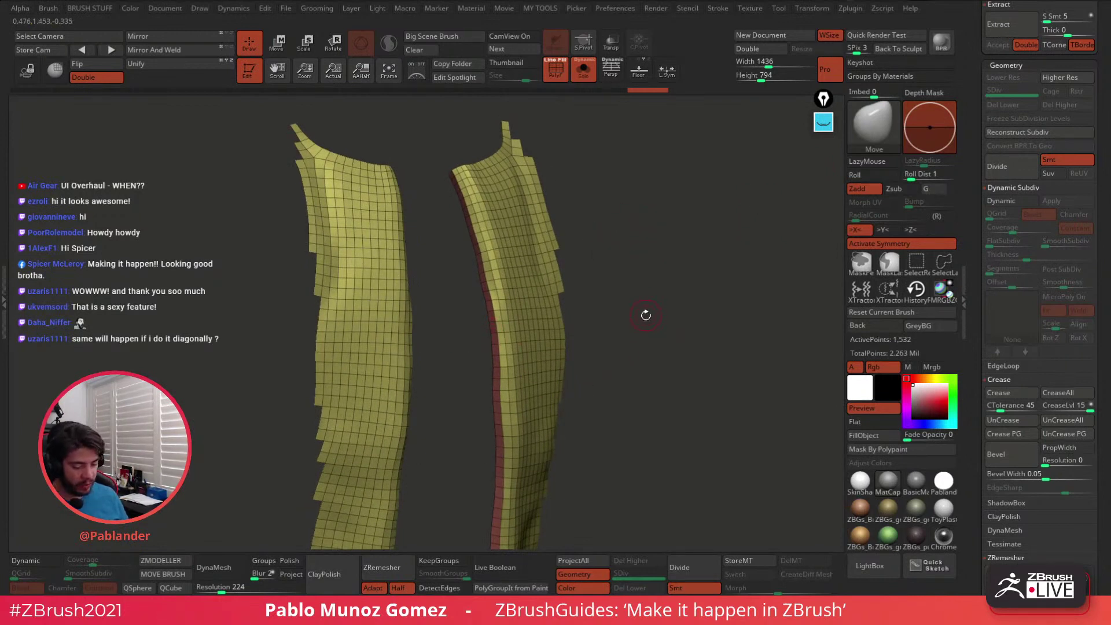
left_click(923, 243)
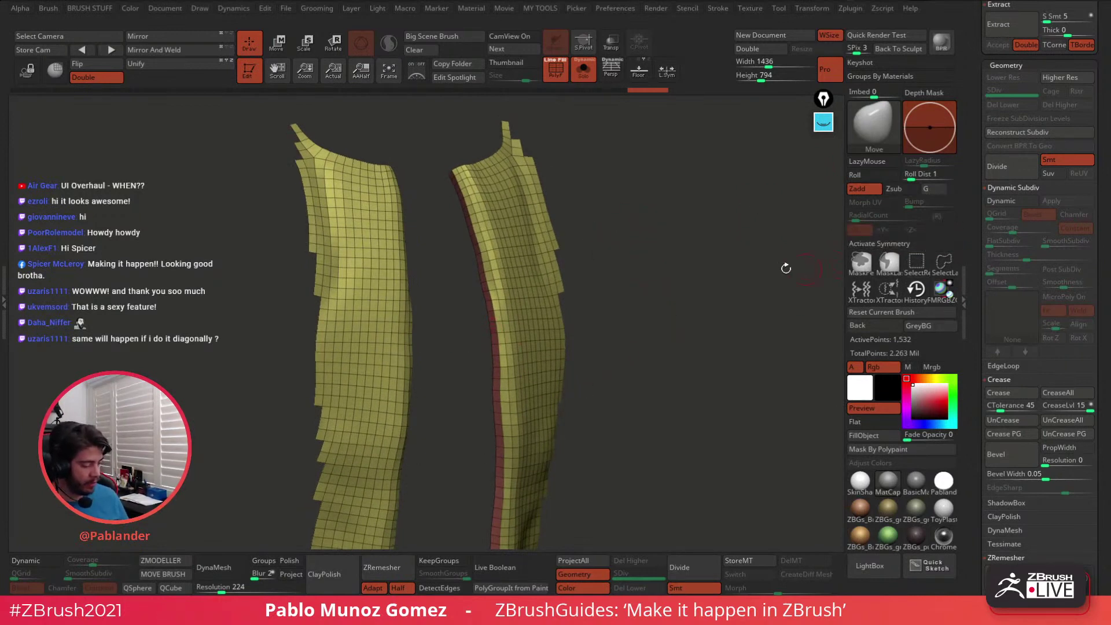
left_click(718, 9)
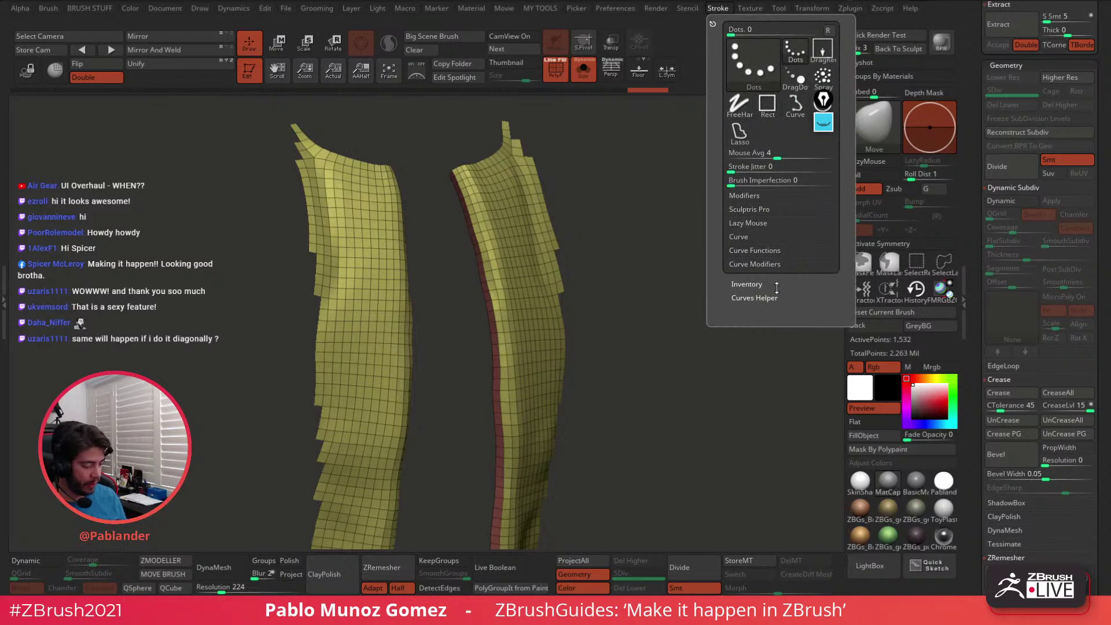
key("shift")
left_click(776, 264, "shift")
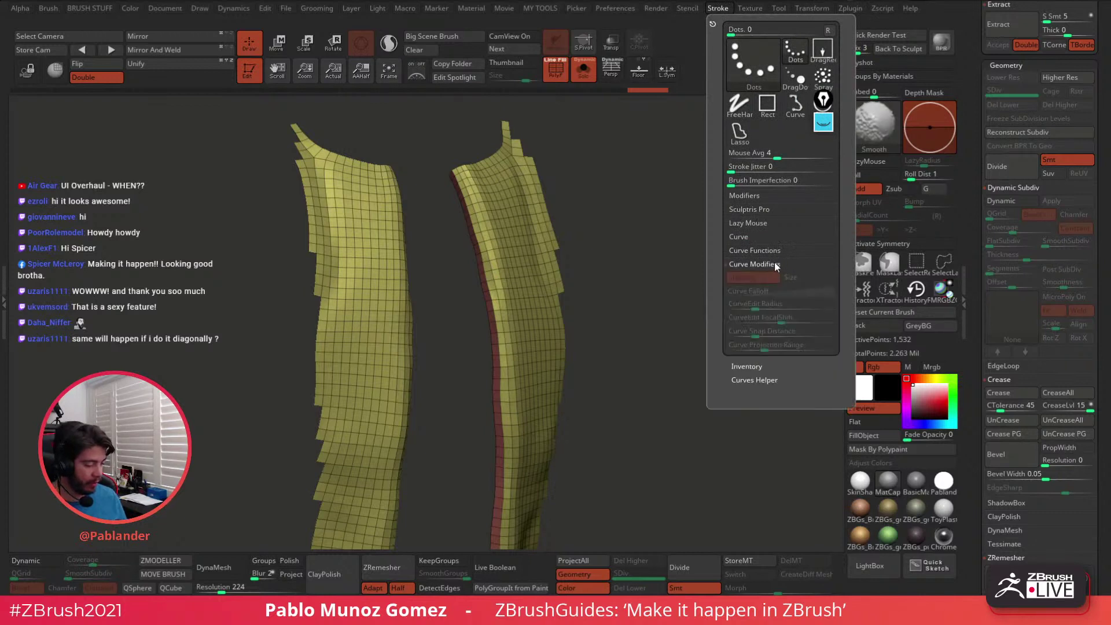
left_click(776, 264, "shift")
left_click(776, 251, "shift")
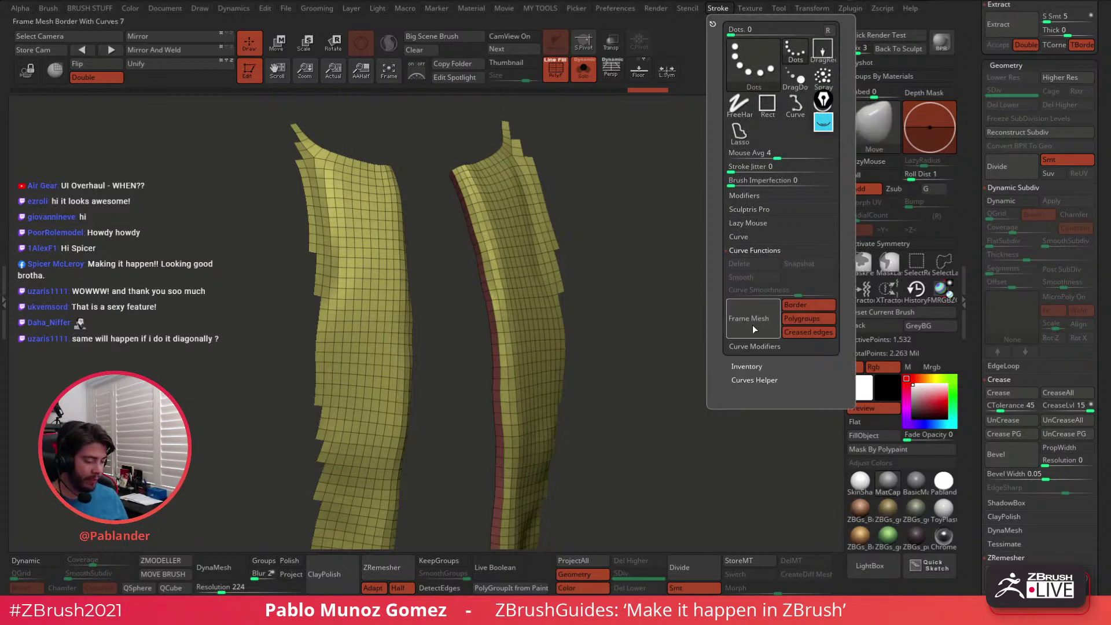
left_click(815, 334)
left_click(813, 305)
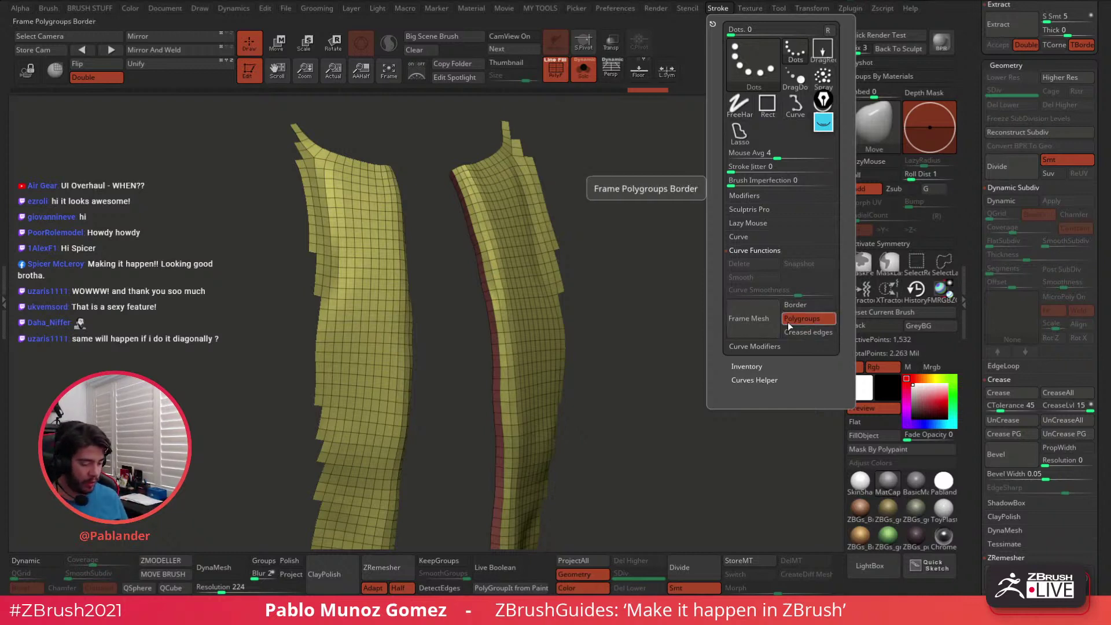
Generate curves along the polygroup borders of the two front strips with Frame Mesh
left_click(751, 318)
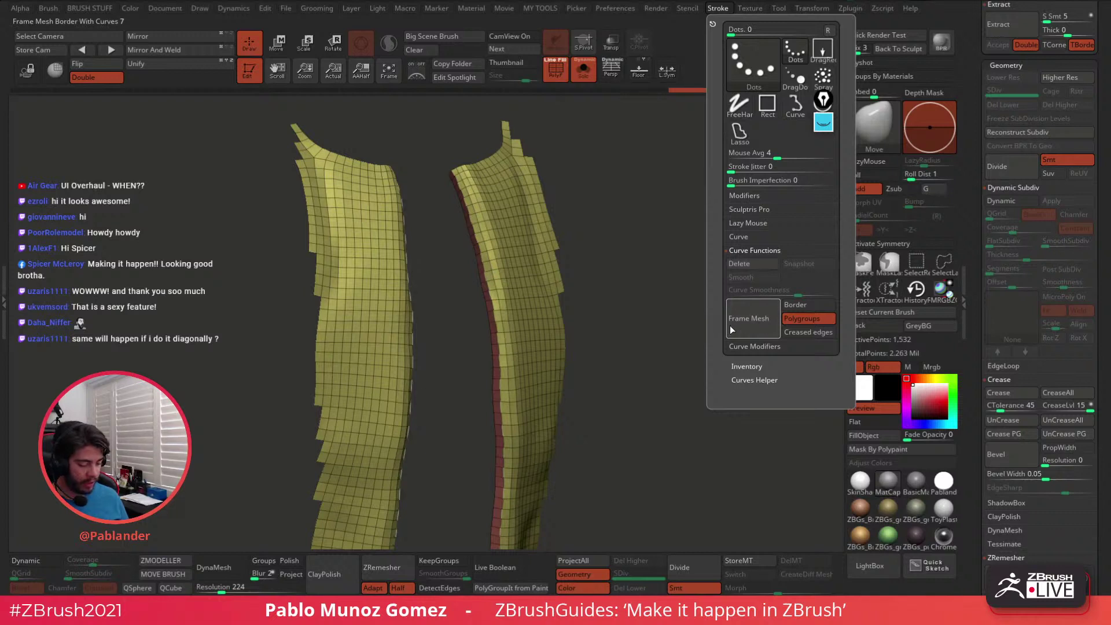
mouse_move(568, 327)
left_mouse_down("alt")
mouse_move(590, 250)
mouse_move(538, 295)
left_mouse_up("alt")
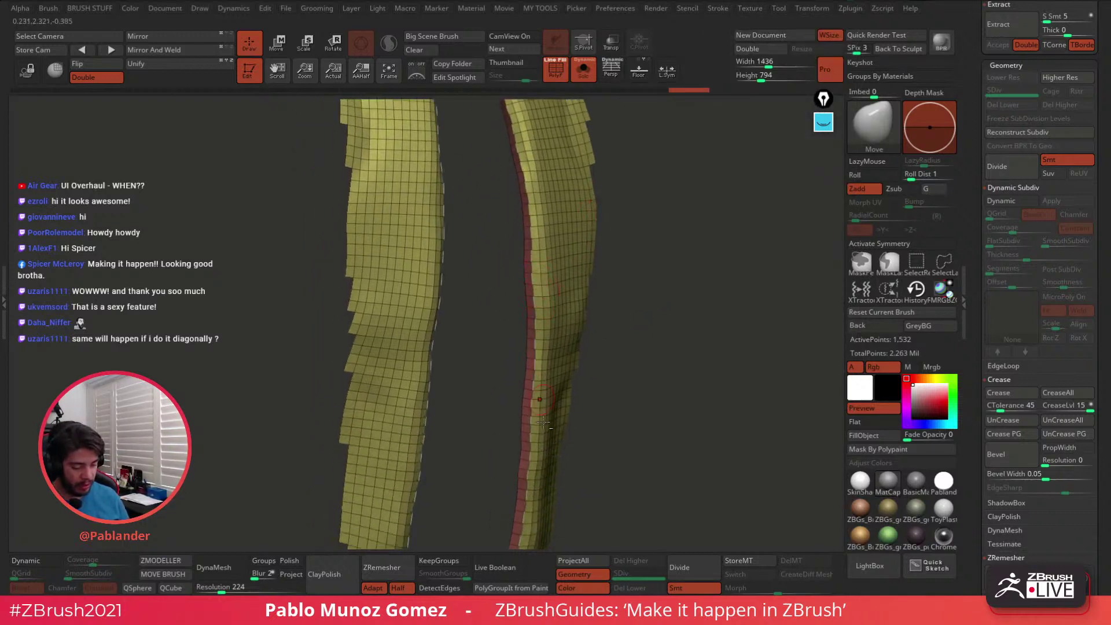
left_click_drag(544, 423, 535, 255)
left_click_drag(549, 201, 556, 411)
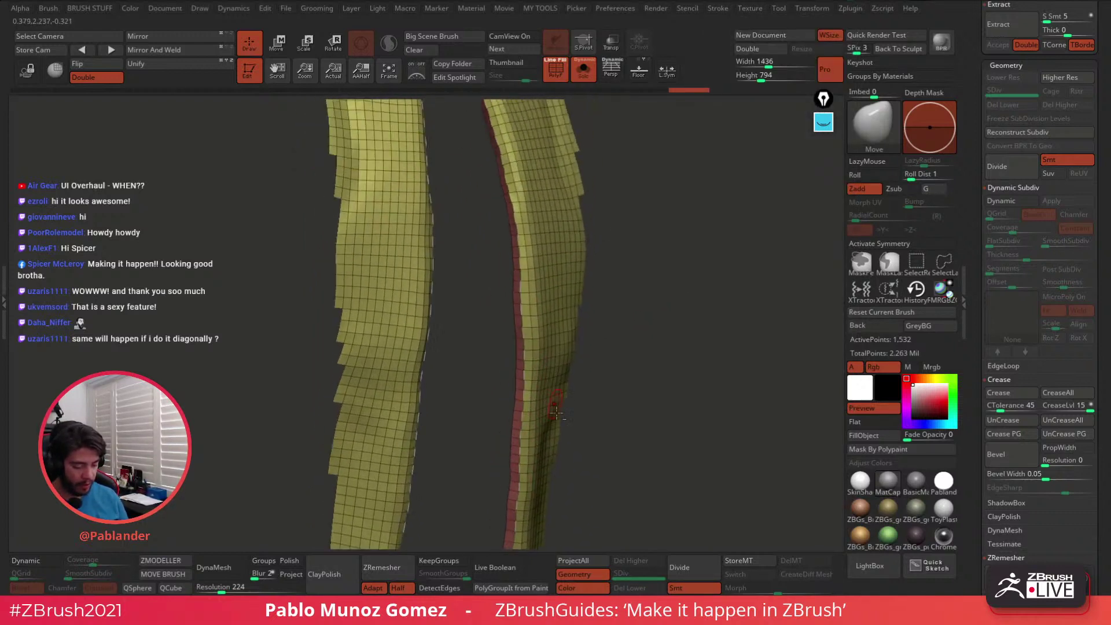
left_click_drag(651, 287, 644, 367)
left_click_drag(718, 302, 729, 299)
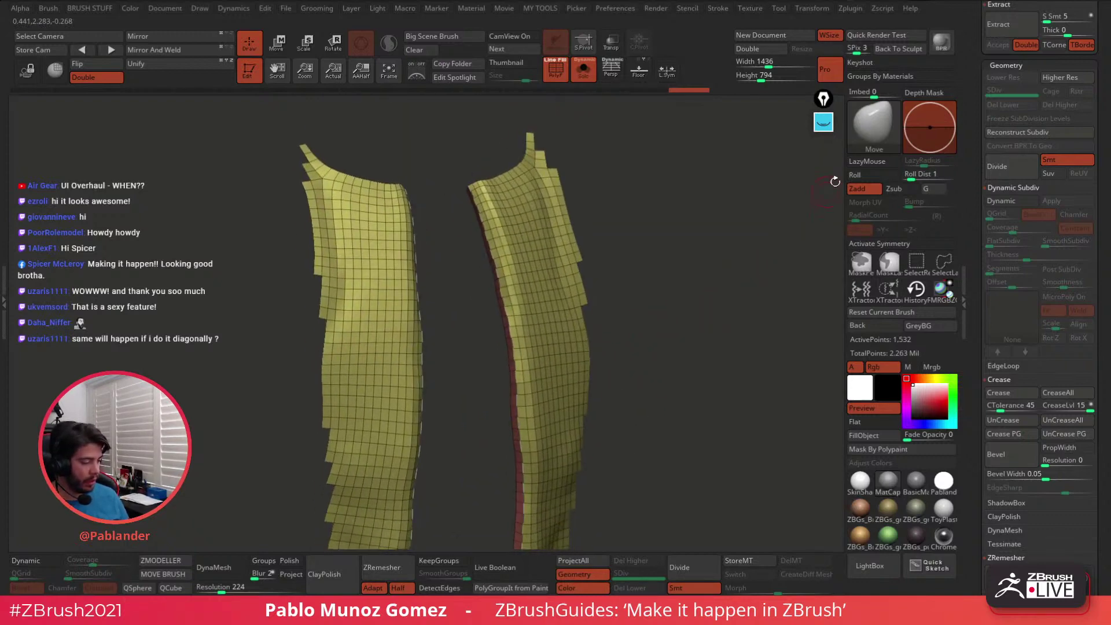
Select the IMM ZipperM insert brush and its open-zipper left variant
left_click(866, 126)
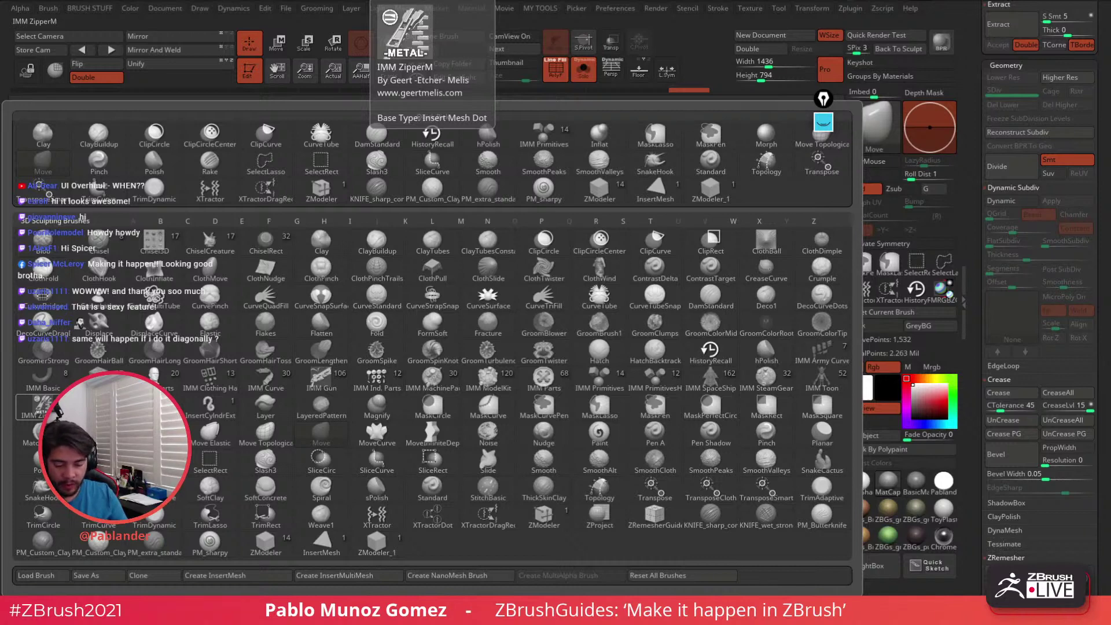
left_click(35, 405)
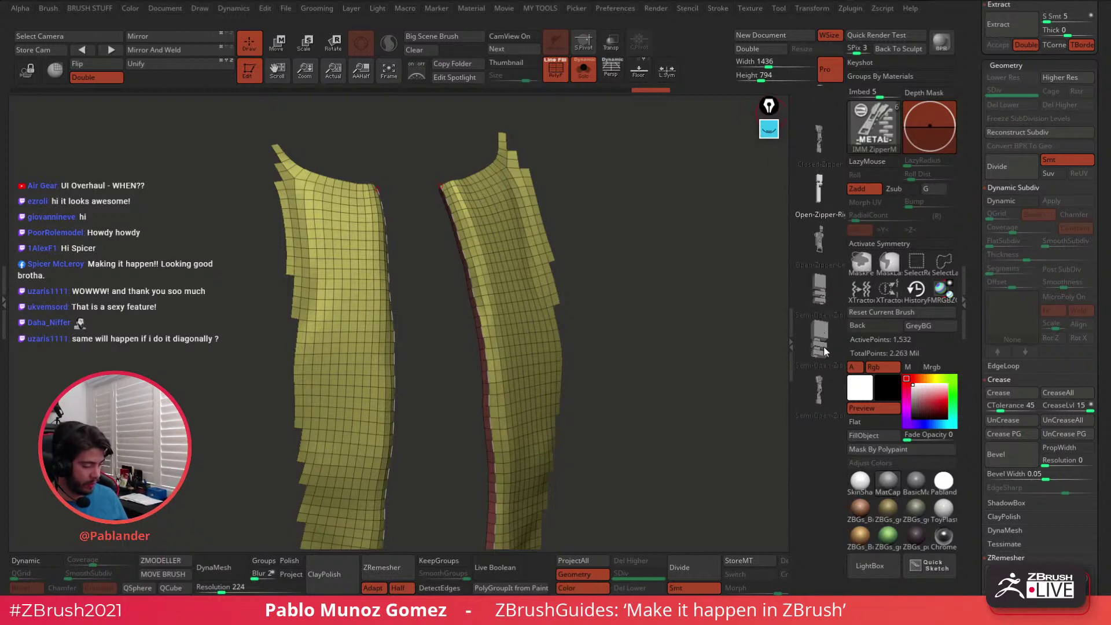
left_click(824, 240)
left_click_drag(646, 332, 661, 280)
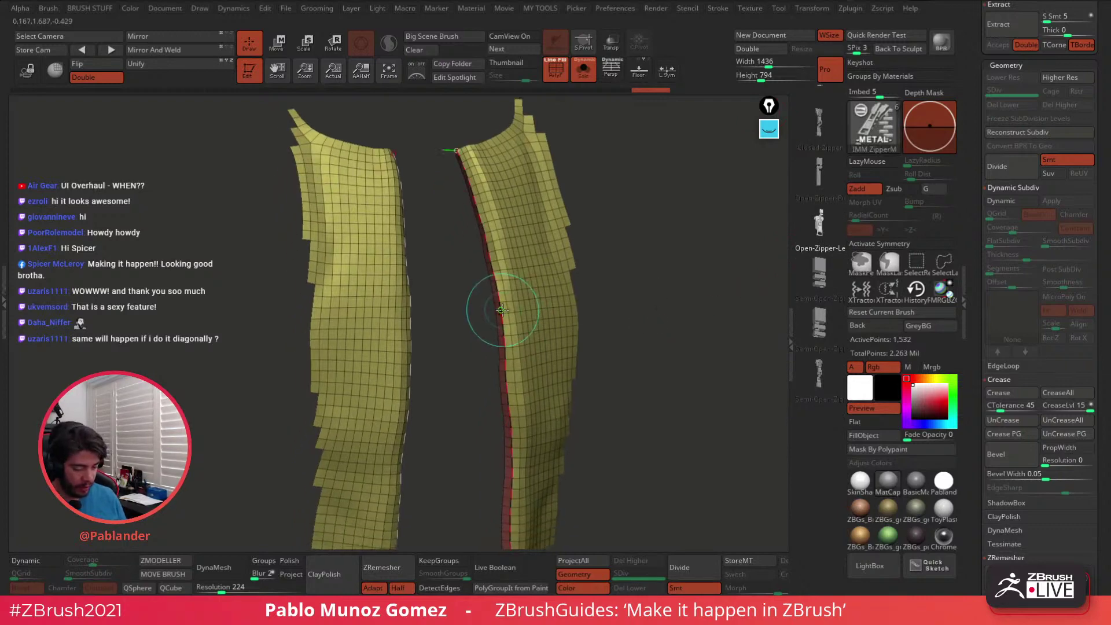
Try applying the open zipper mesh to the framed curves, and undo the insertion
left_click(501, 310)
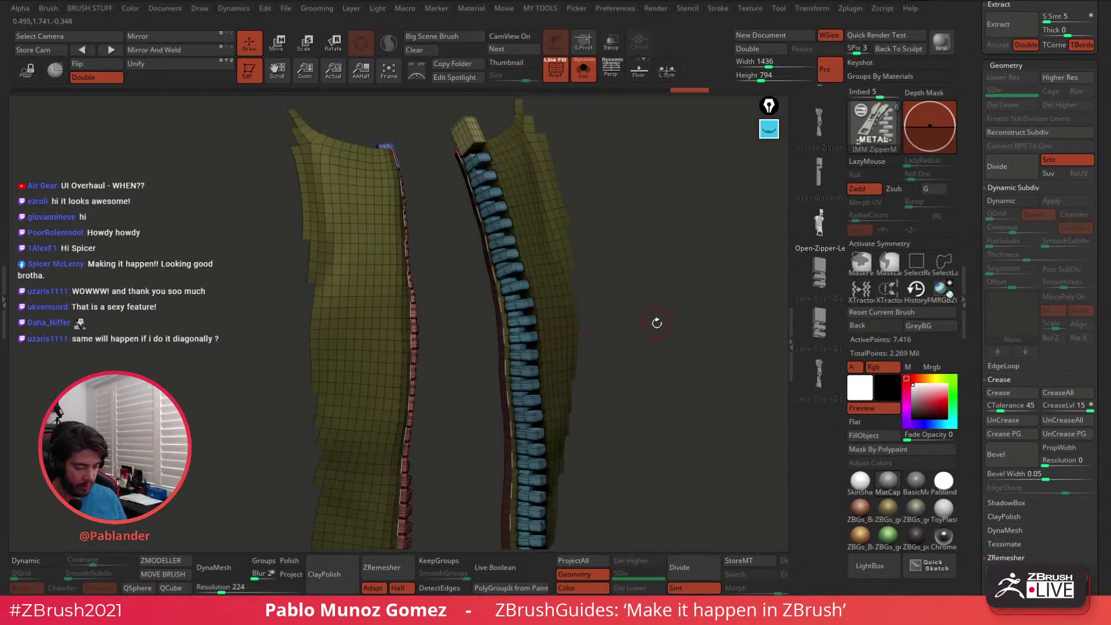
left_click_drag(656, 322, 625, 285, "alt")
key("ctrl+z")
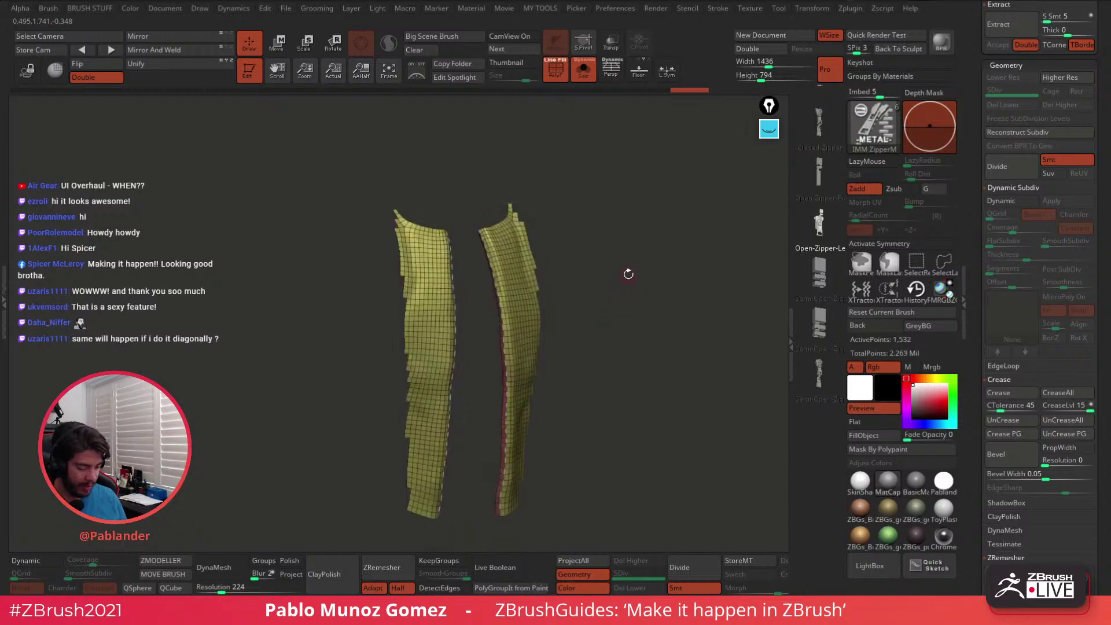
Reduce the zipper brush's draw size and turn off the polyframe display on the strips
key("space")
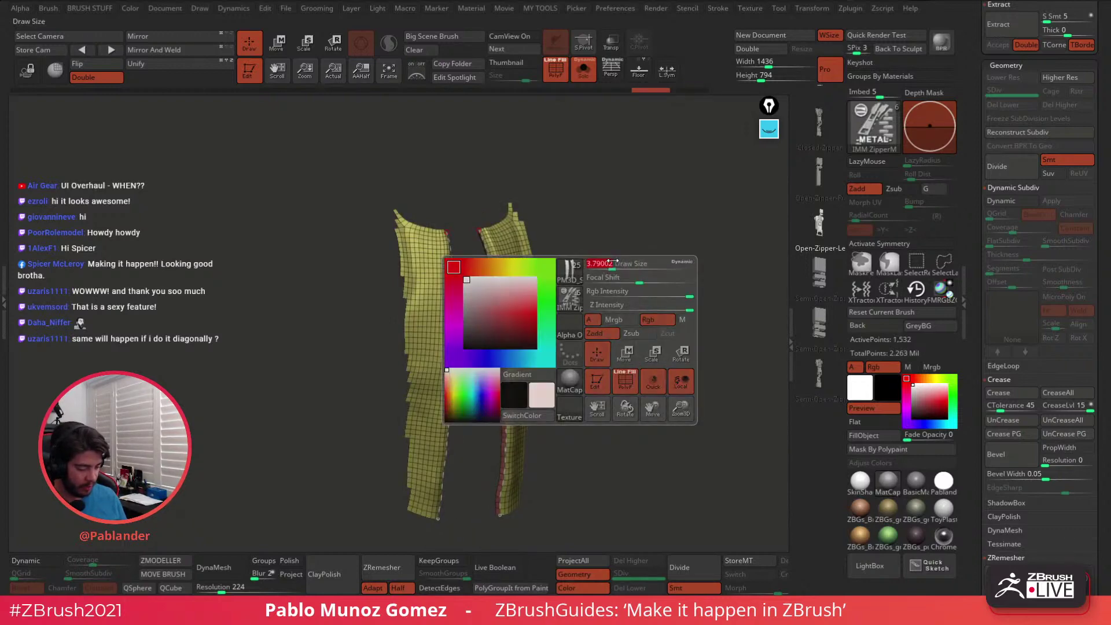
mouse_move(614, 263)
left_mouse_down("alt")
mouse_move(617, 297)
mouse_move(597, 318)
left_mouse_up("alt")
left_click(495, 295)
key("ctrl+z")
key("shift+f")
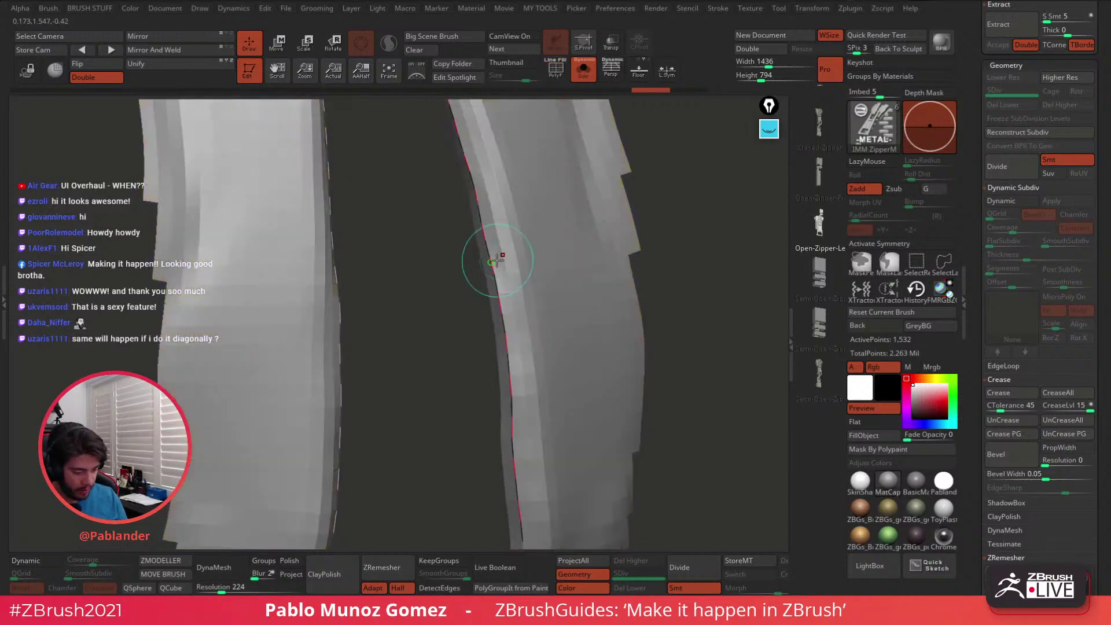
Try the open-zipper left mesh with smaller teeth along both strip edges, inspect it, and undo the insertion
left_click(496, 261)
left_click_drag(670, 253, 639, 265)
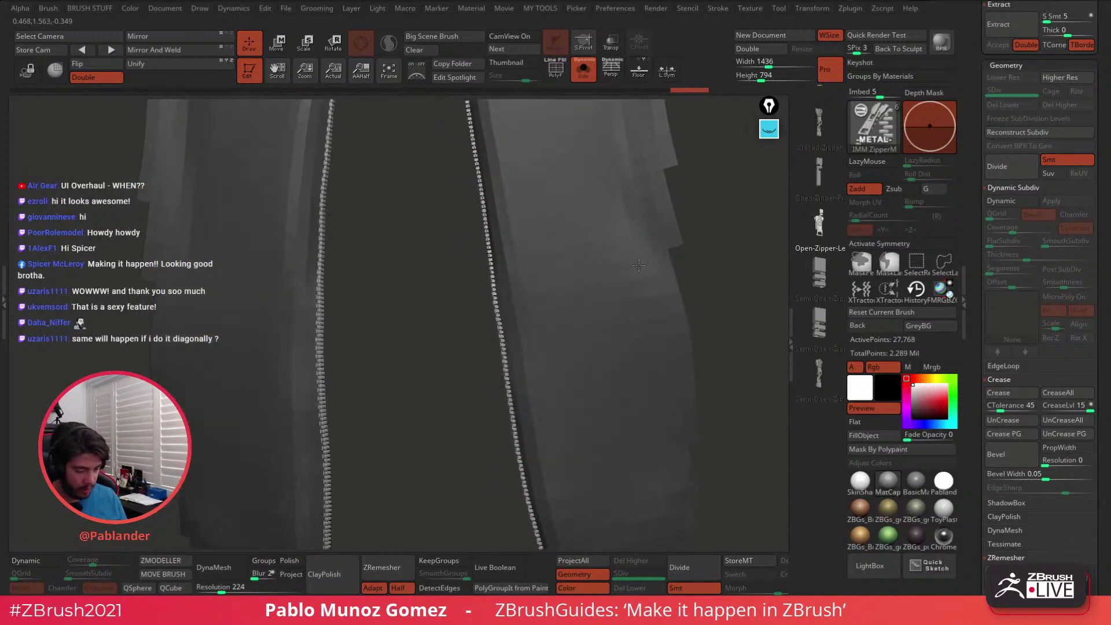
right_click_drag(638, 266, 629, 269)
mouse_move(614, 346)
right_mouse_down("ctrl")
mouse_move(616, 307)
mouse_move(609, 369)
mouse_move(641, 328)
mouse_move(643, 266)
right_mouse_up("ctrl")
key("ctrl+z")
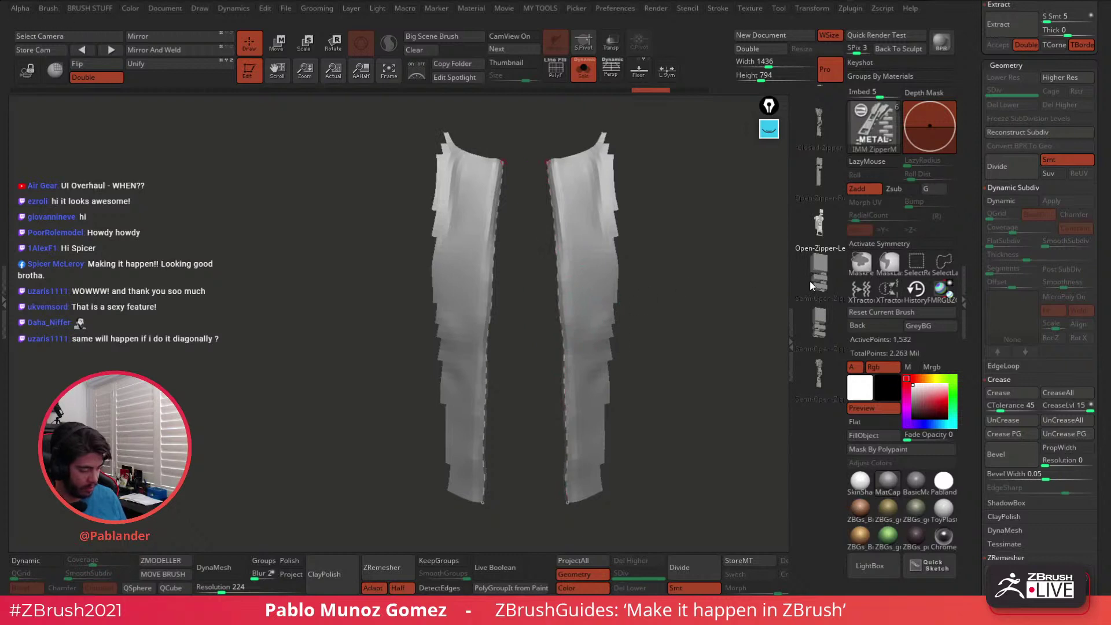
Try the Closed-Zipper variant along the framed curves, inspect its teeth, and undo the insertion
left_click(819, 122)
left_click(558, 280)
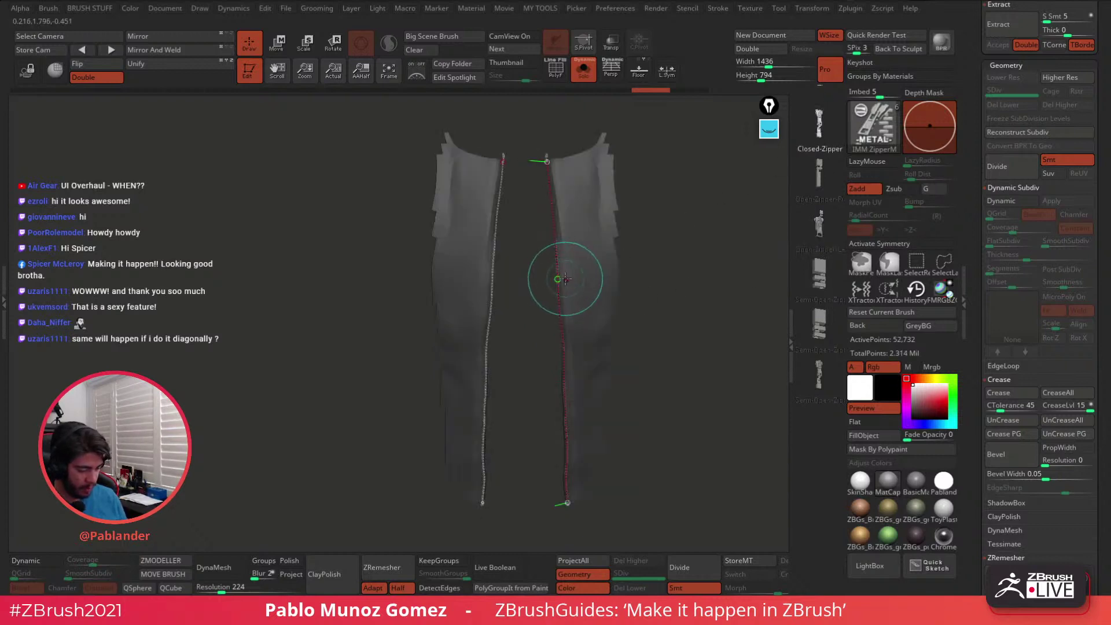
left_click(618, 292)
right_click_drag(632, 267, 654, 341, "ctrl")
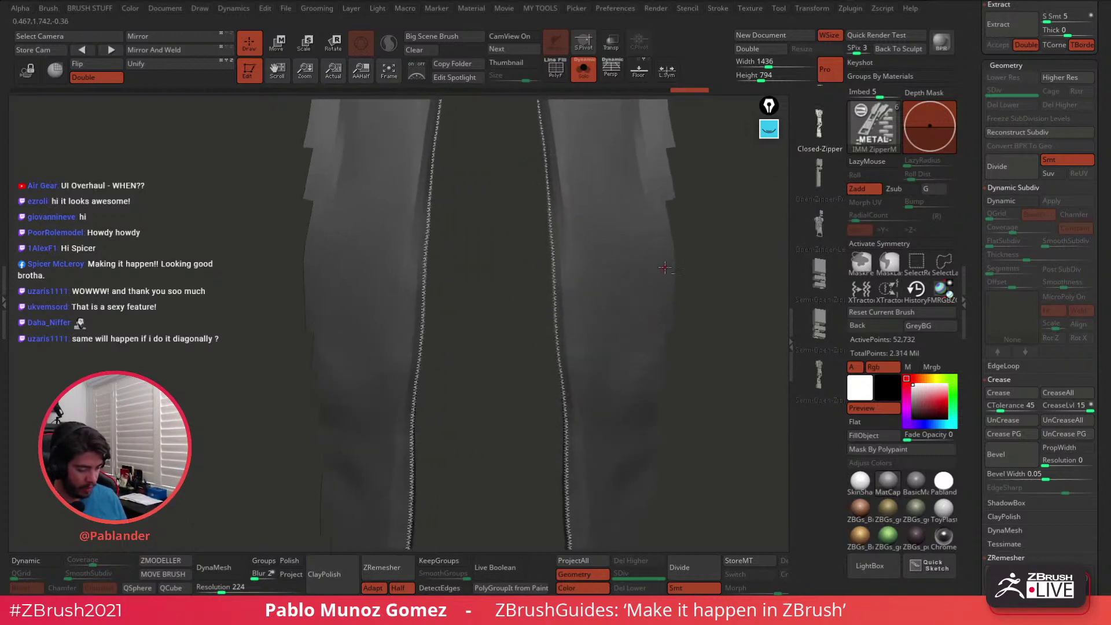
right_click_drag(677, 254, 657, 332, "alt")
key("ctrl+z")
Try the open-zipper right variant along the curves, check its lower ends at the hem, and undo it
left_click(823, 176)
key("ctrl+z")
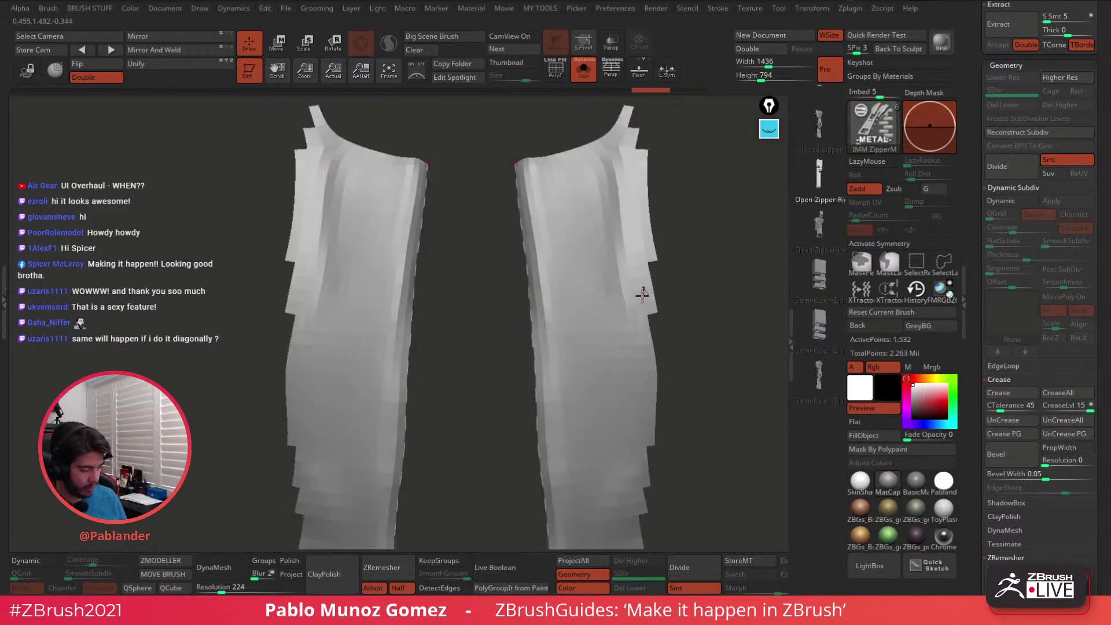
left_click(534, 297)
left_click_drag(654, 359, 641, 163, "alt")
left_click_drag(620, 392, 635, 319, "alt")
key("ctrl+z")
left_click(477, 279)
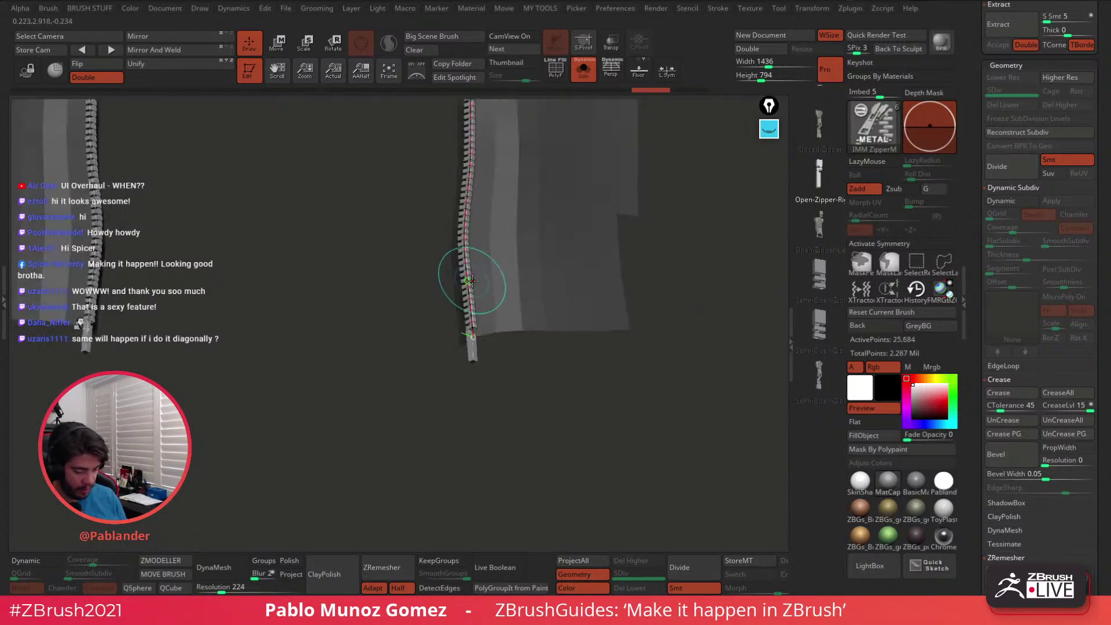
left_click_drag(678, 308, 746, 262)
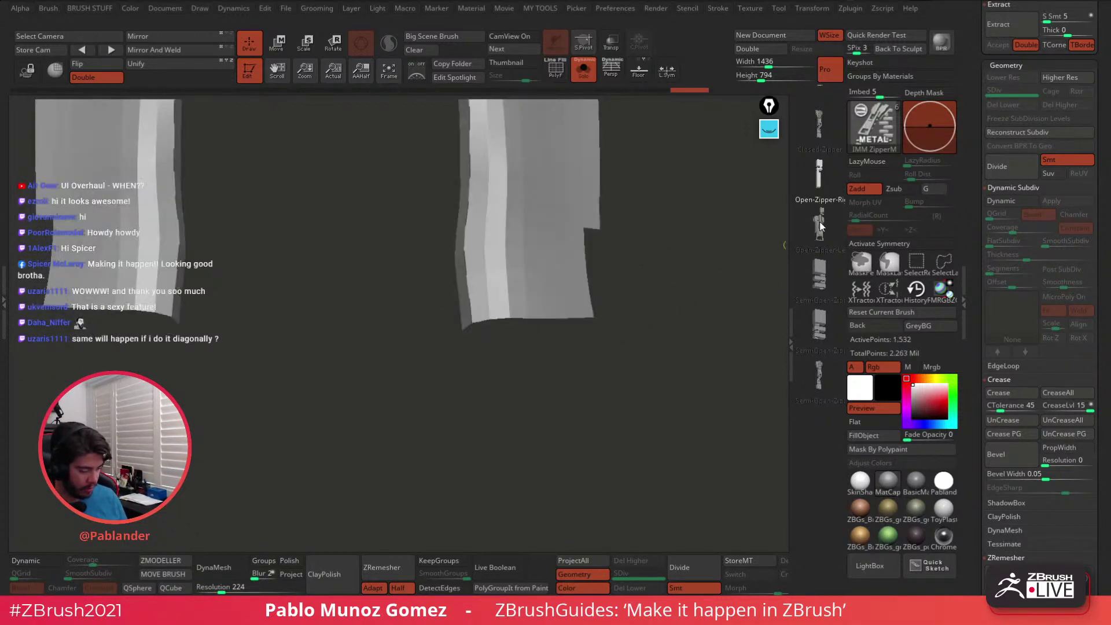
Apply the open-zipper left variant with its slider to the curves along both front strips
left_click(819, 225)
left_click(471, 298)
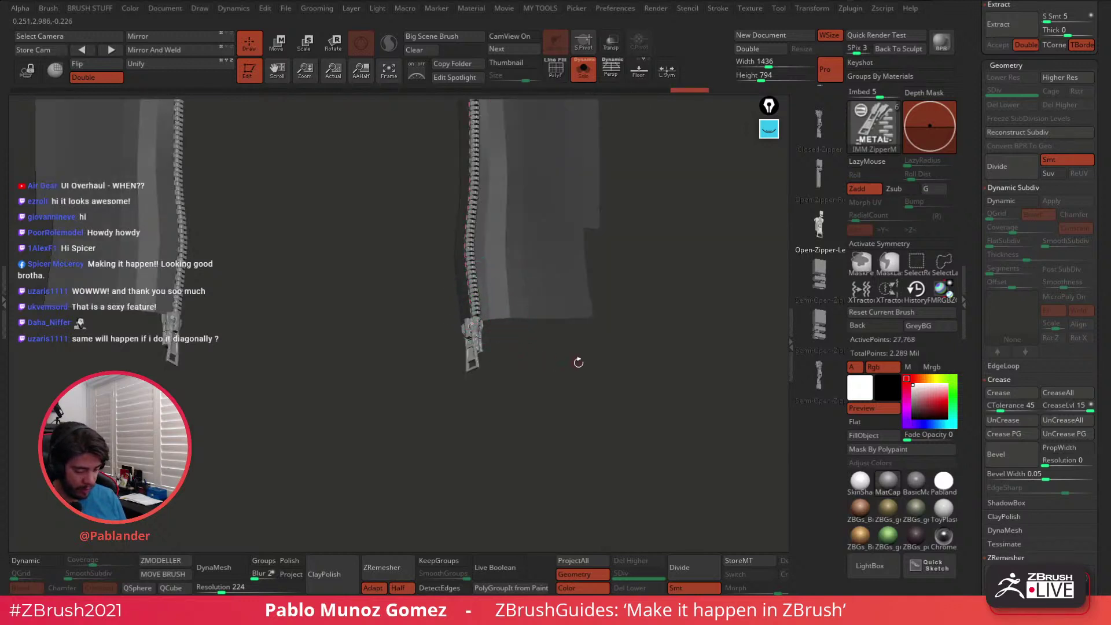
left_click_drag(578, 362, 631, 261, "alt")
left_click_drag(629, 348, 644, 305)
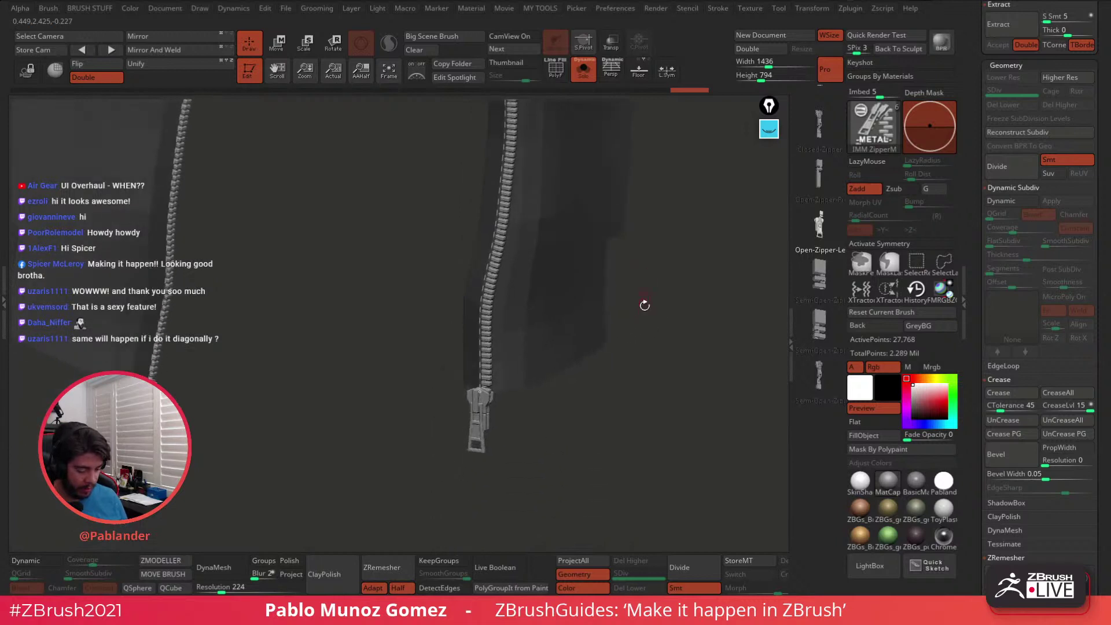
Increase the brush draw size and update the zippers with larger teeth and sliders
key("space")
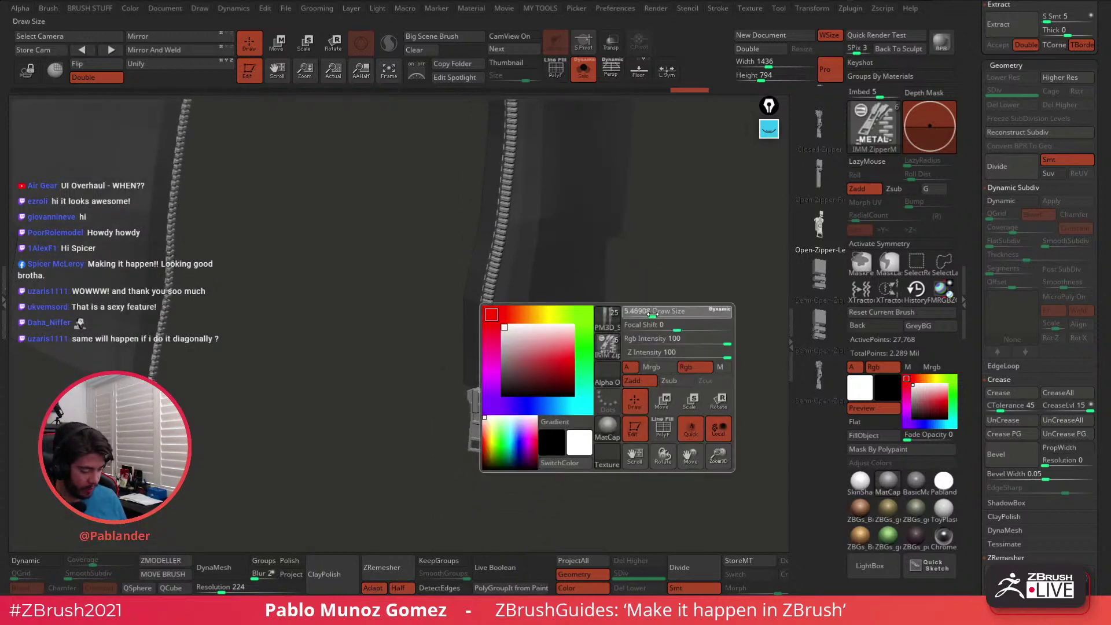
mouse_move(670, 303)
left_mouse_down()
mouse_move(479, 347)
mouse_move(476, 379)
mouse_move(594, 424)
mouse_move(530, 155)
mouse_move(610, 302)
mouse_move(616, 295)
mouse_move(641, 451)
left_mouse_up()
mouse_move(631, 385)
left_mouse_down()
mouse_move(654, 369)
mouse_move(660, 430)
mouse_move(593, 470)
mouse_move(642, 325)
left_mouse_up()
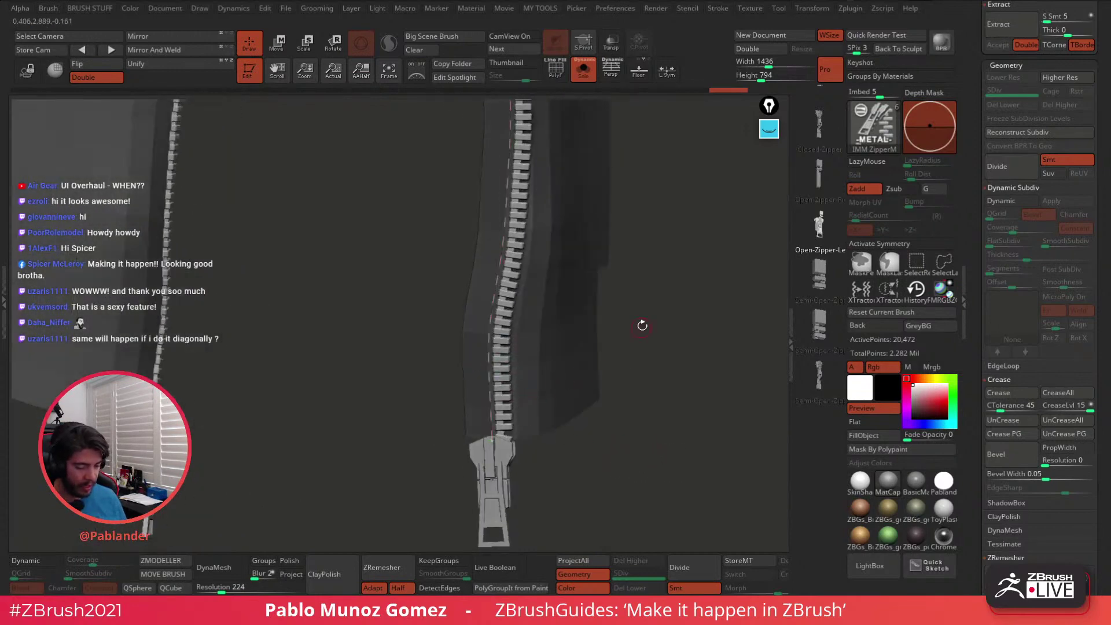
Examine the stroke settings for curve mode, curve functions, curve modifiers, stroke modifiers, inventory and the Curves Helper
left_click(718, 9)
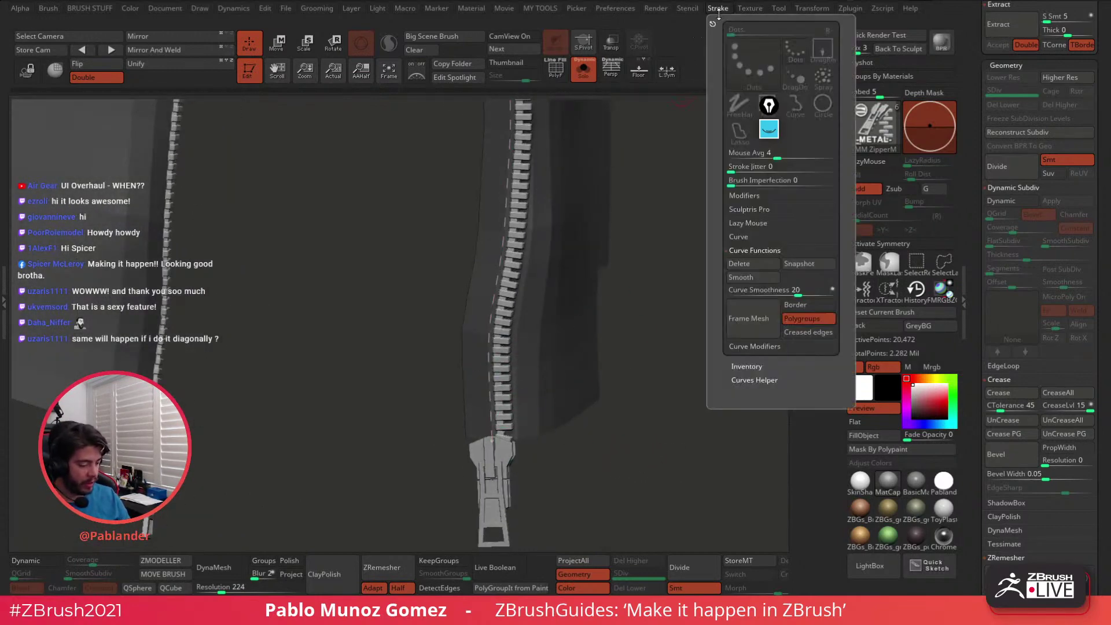
key("shift")
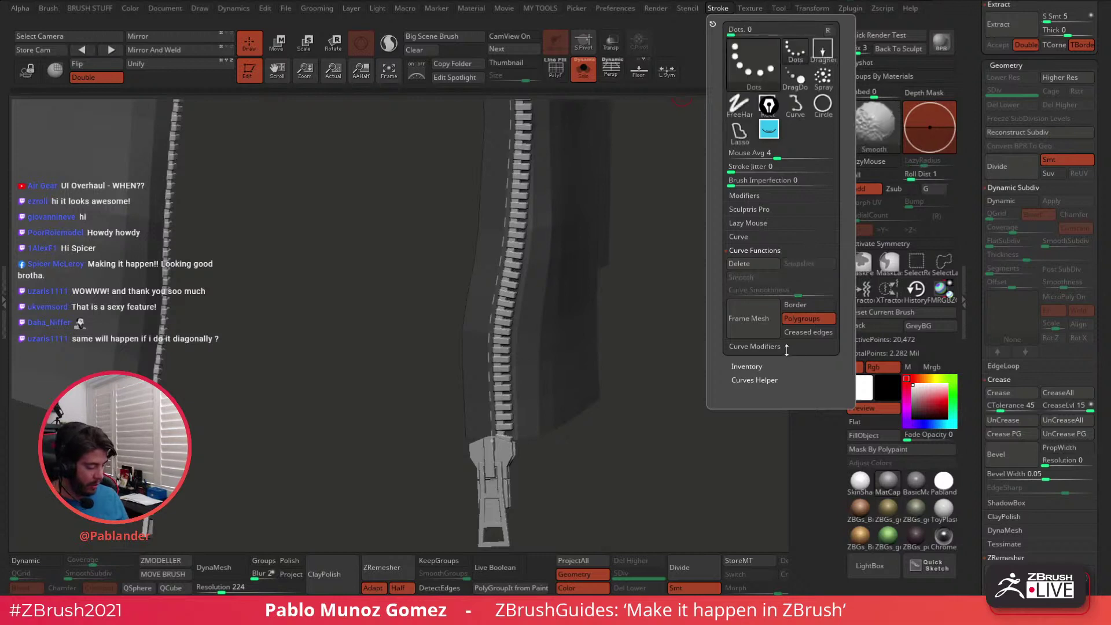
left_click(787, 346, "shift")
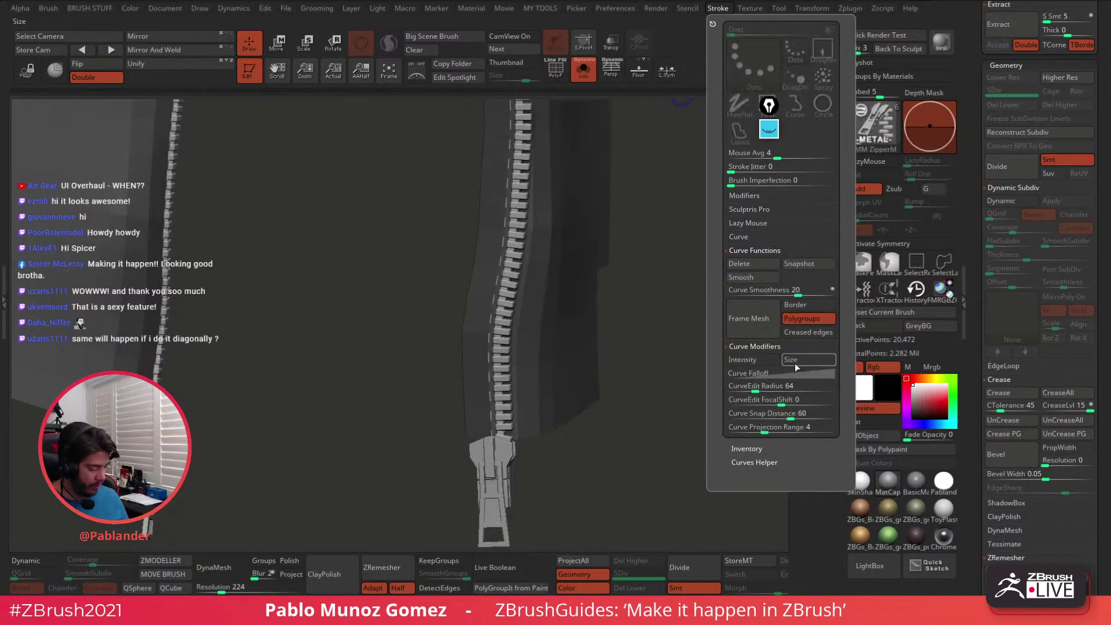
left_click(756, 235)
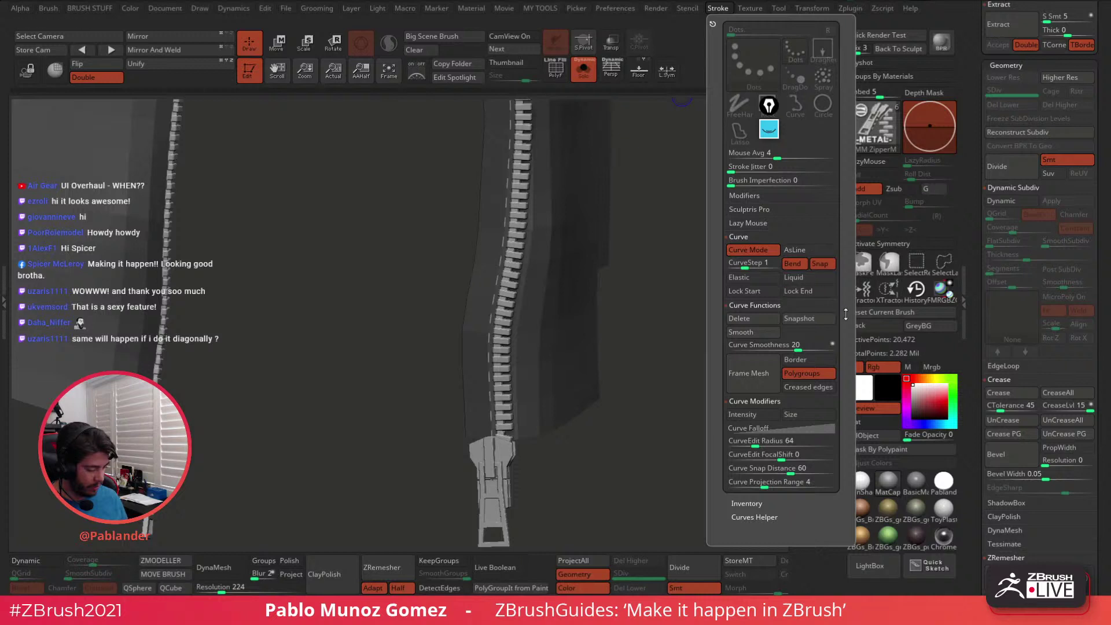
left_click_drag(844, 316, 843, 301)
left_click(802, 183, "shift")
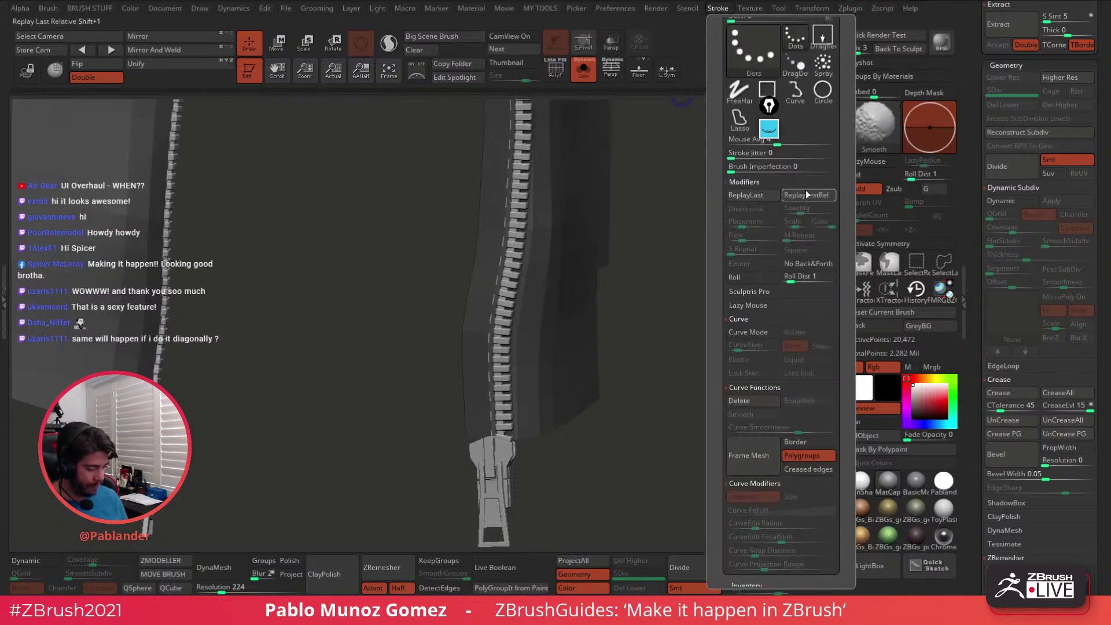
left_click_drag(836, 261, 835, 197)
left_click(789, 412, "shift")
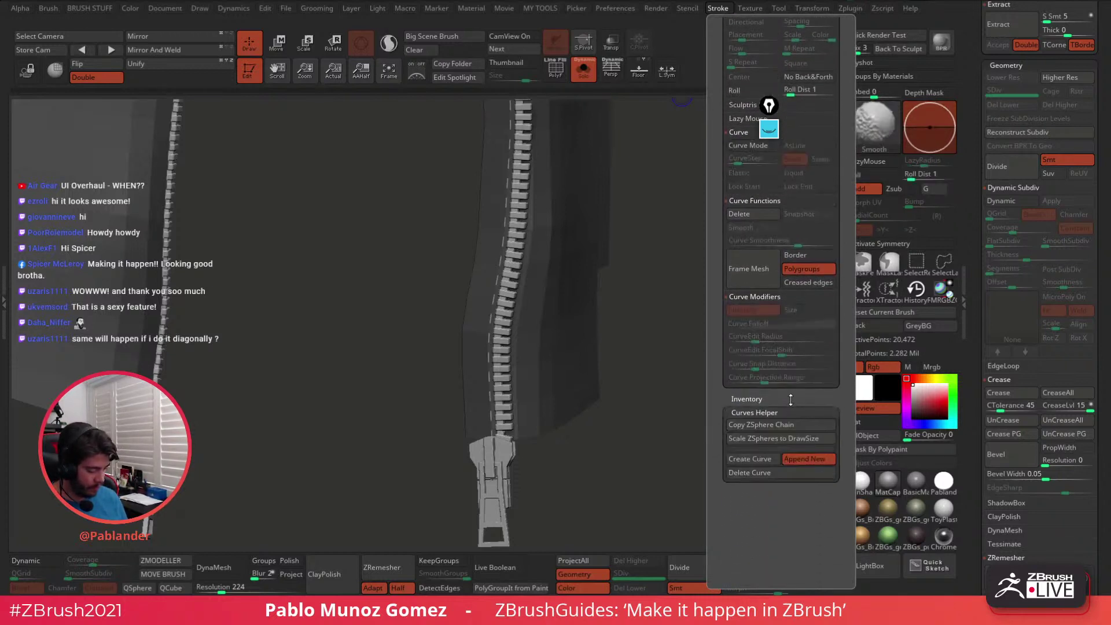
left_click(789, 398, "shift")
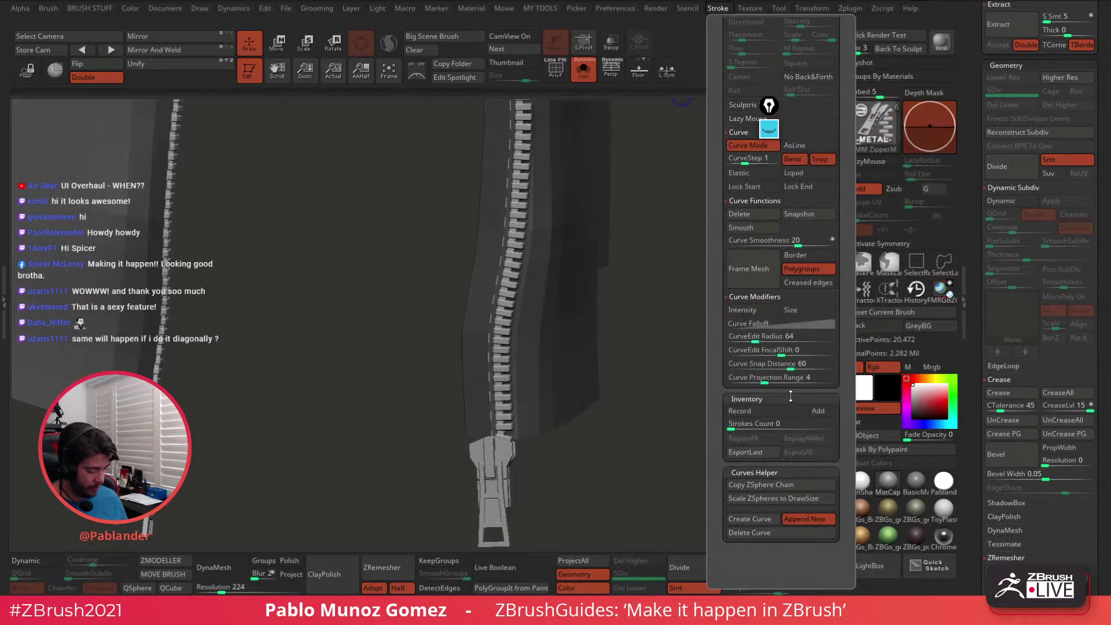
left_click_drag(838, 338, 838, 346)
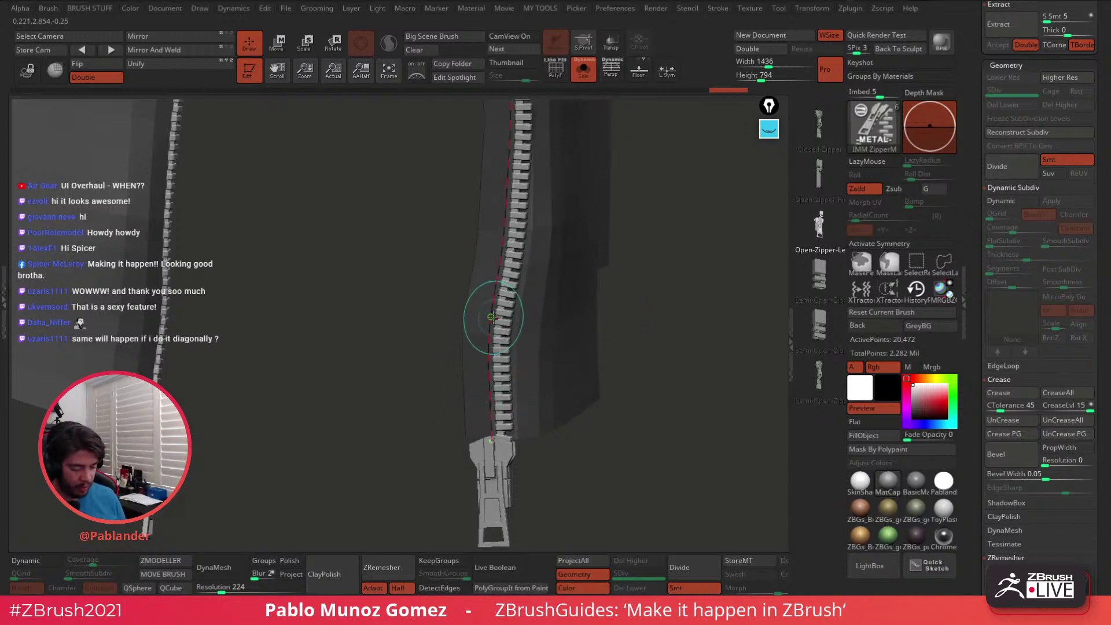
Try a larger draw size of about 285 and adjust the zipper curve near the slider at one strip's lower end
key("space")
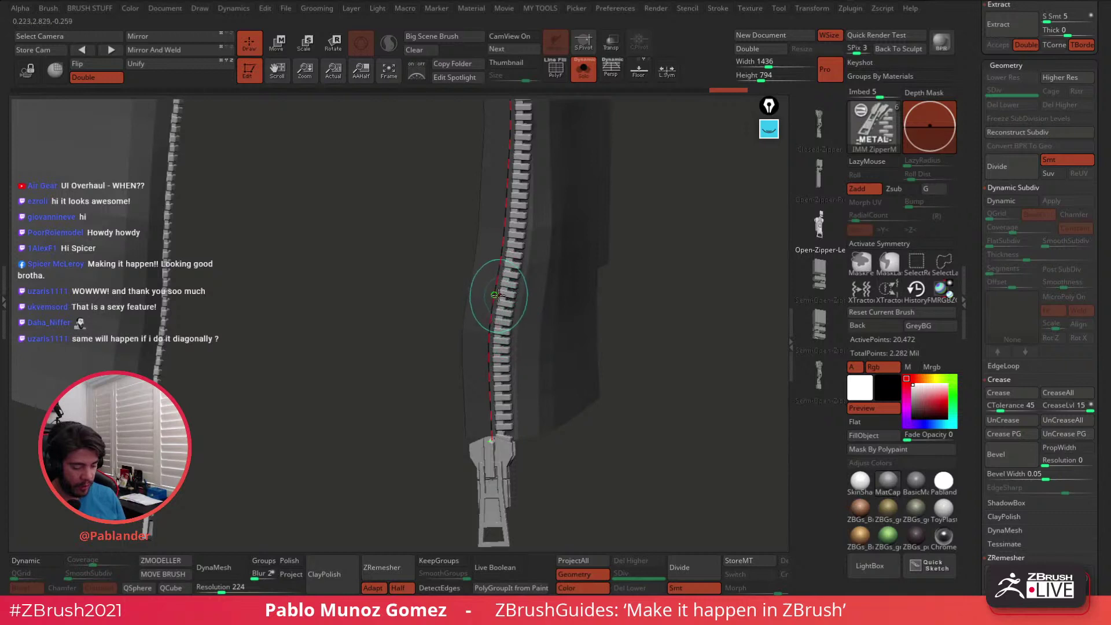
left_click(495, 298)
key("space")
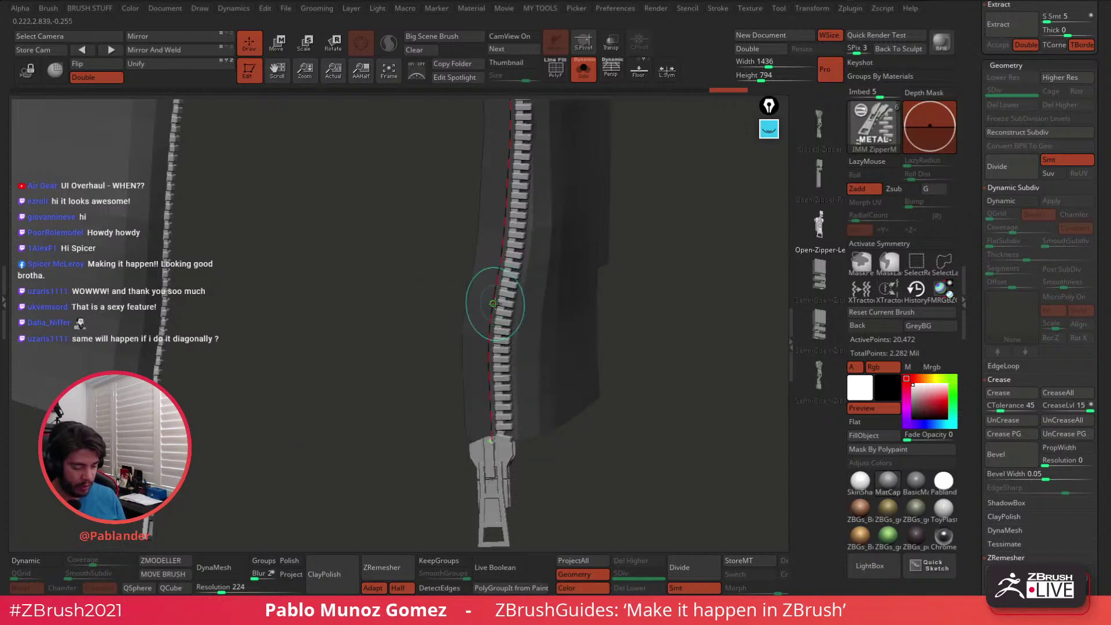
key("space")
left_click_drag(496, 304, 519, 305)
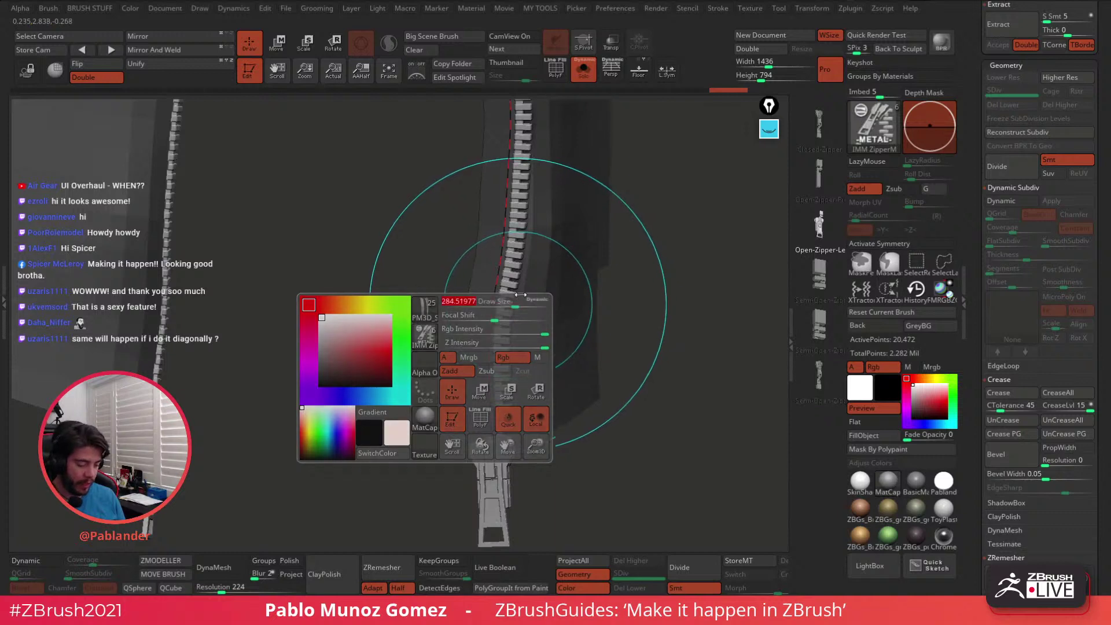
mouse_move(603, 372)
left_mouse_down("alt")
mouse_move(555, 345)
mouse_move(614, 321)
left_mouse_up("alt")
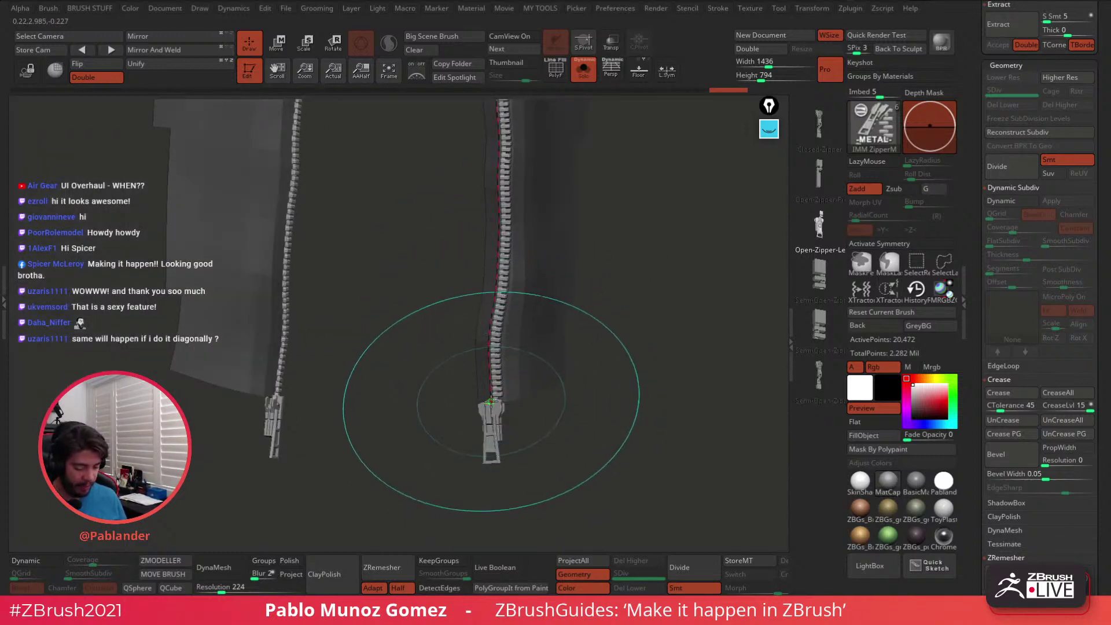
left_click(491, 402)
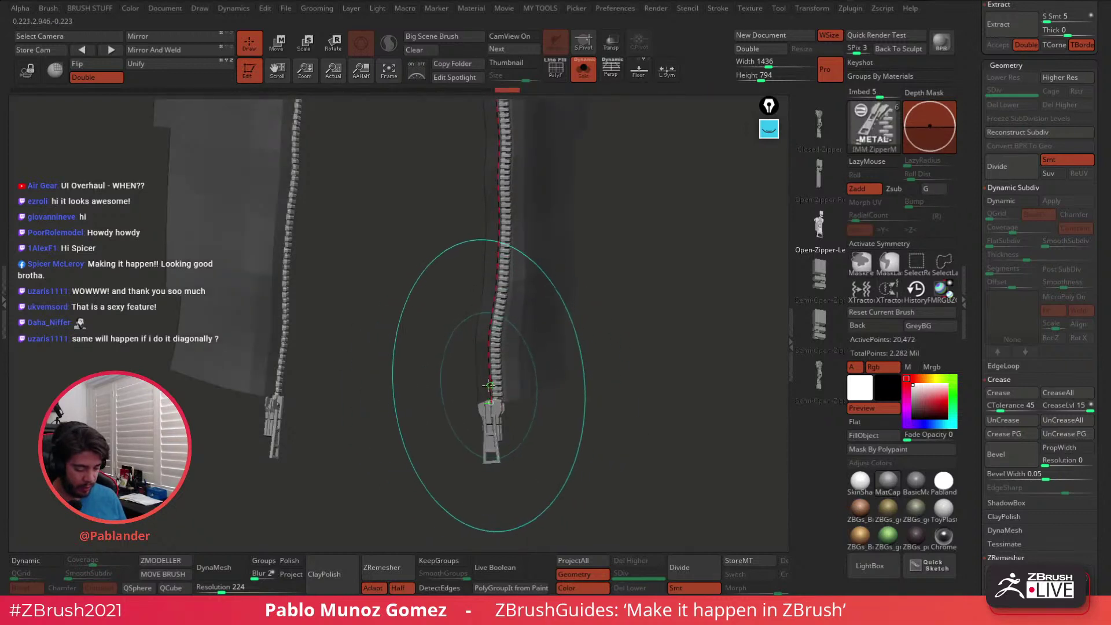
left_click(489, 386)
left_click_drag(489, 386, 461, 473)
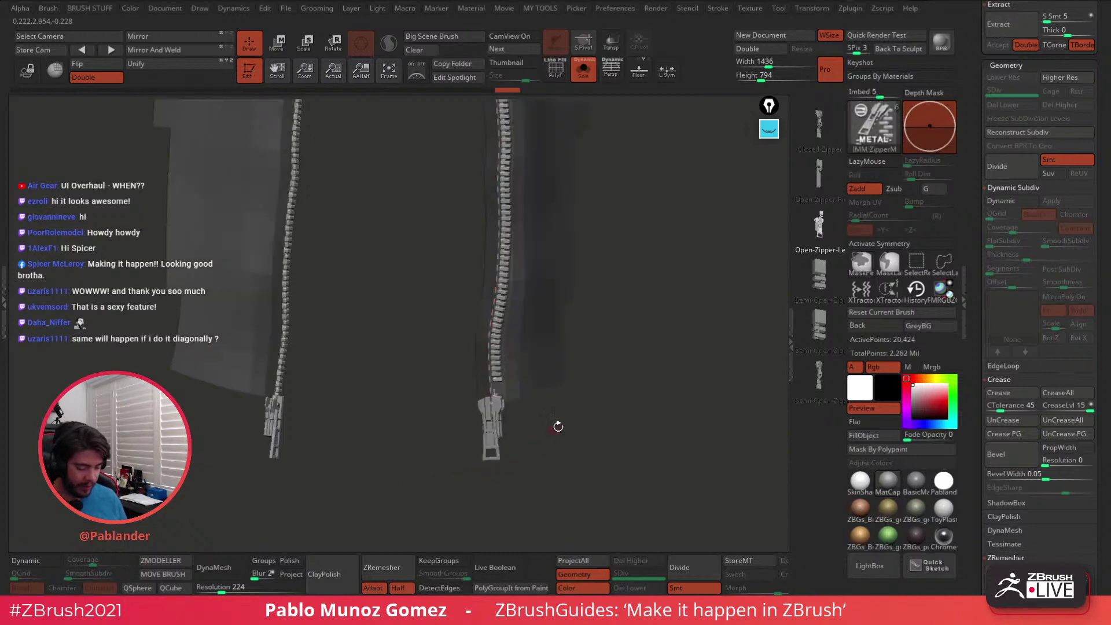
Examine the zippers and sliders along both front strips from several angles, undoing the stray zipper piece
left_click_drag(588, 378, 582, 347)
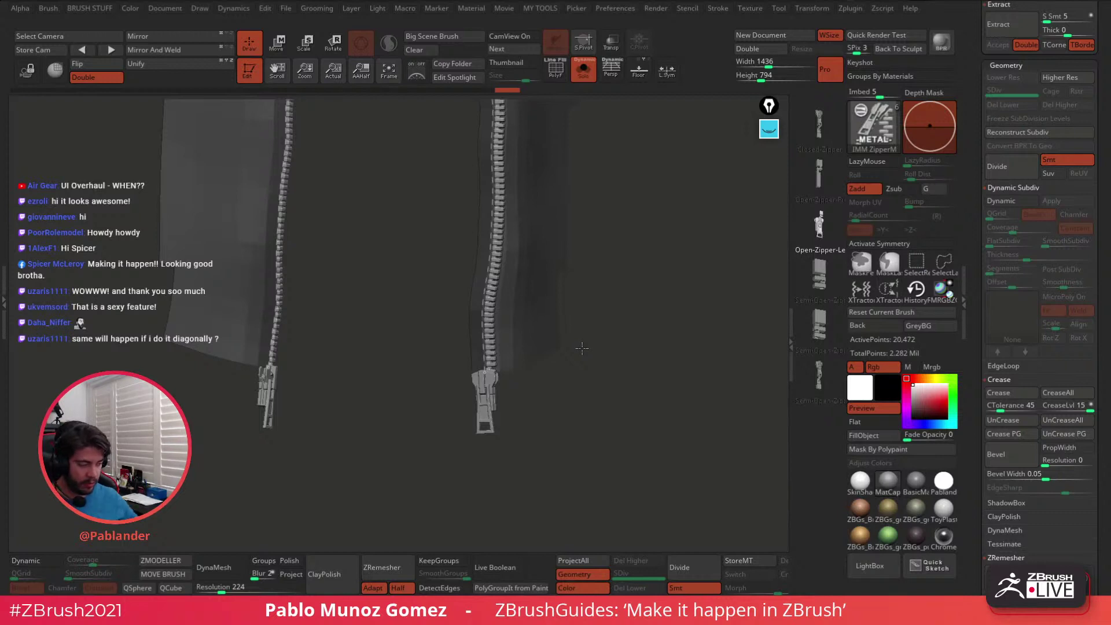
left_click_drag(581, 348, 588, 349)
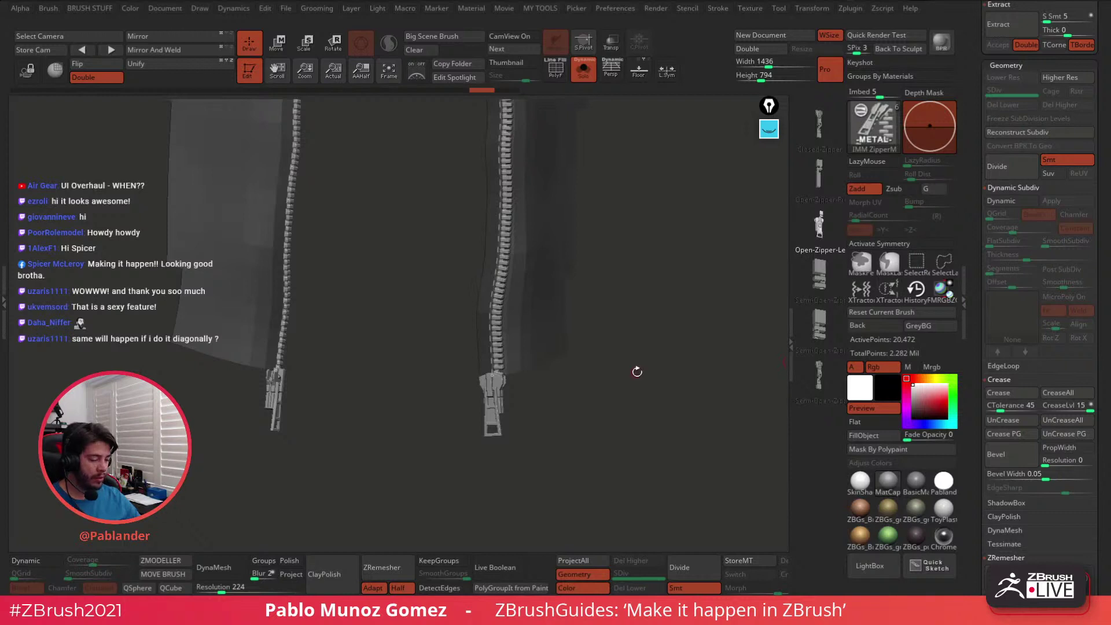
left_click_drag(687, 305, 697, 314)
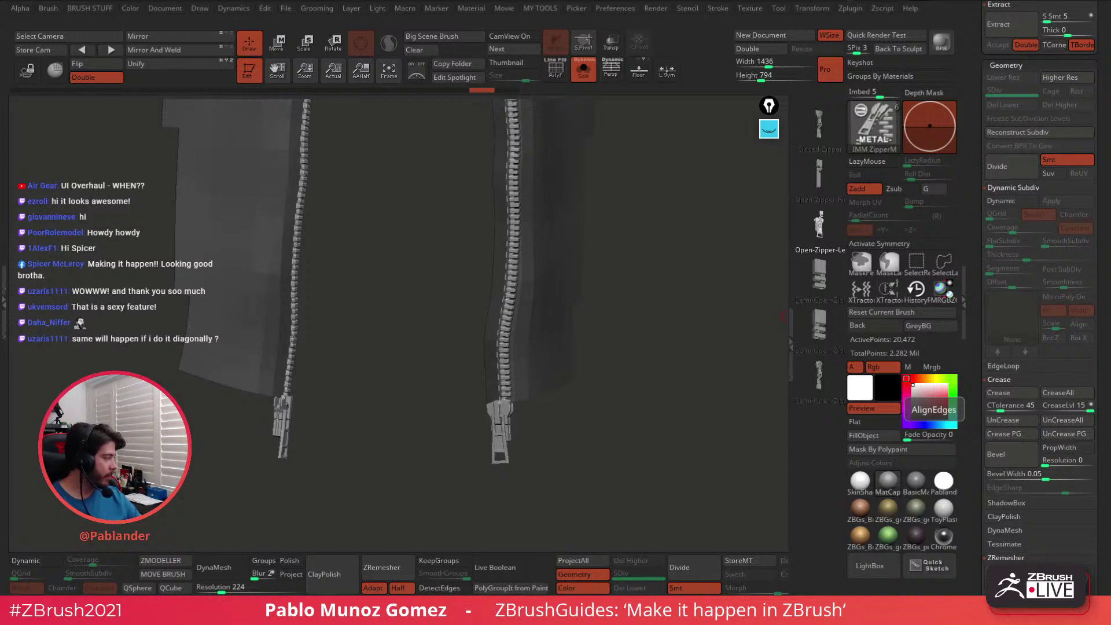
left_click_drag(635, 249, 647, 209)
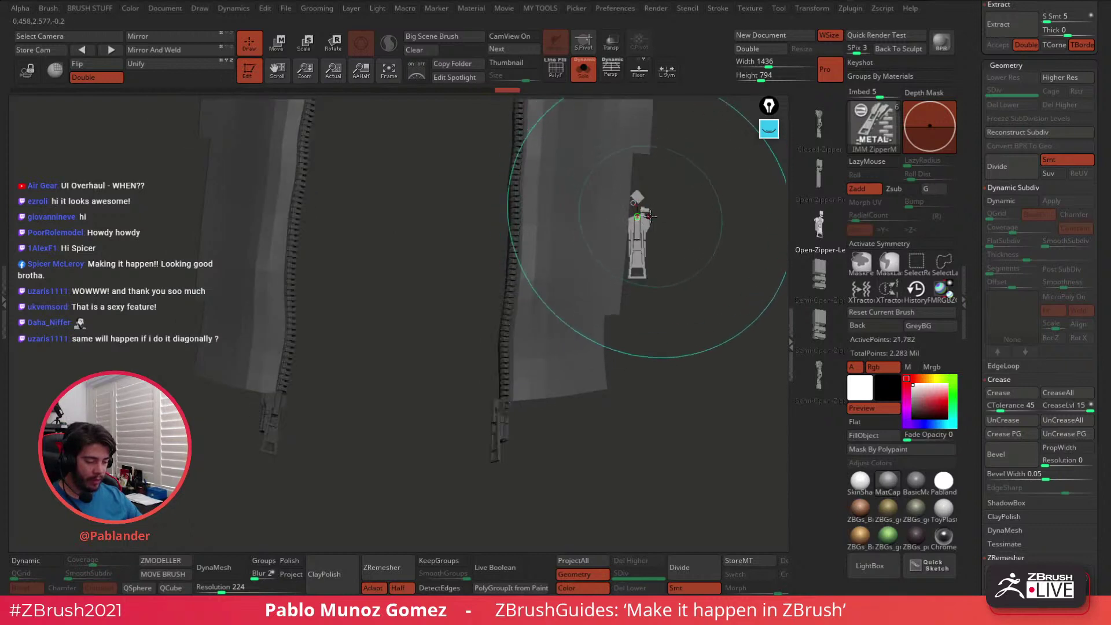
key("ctrl+z")
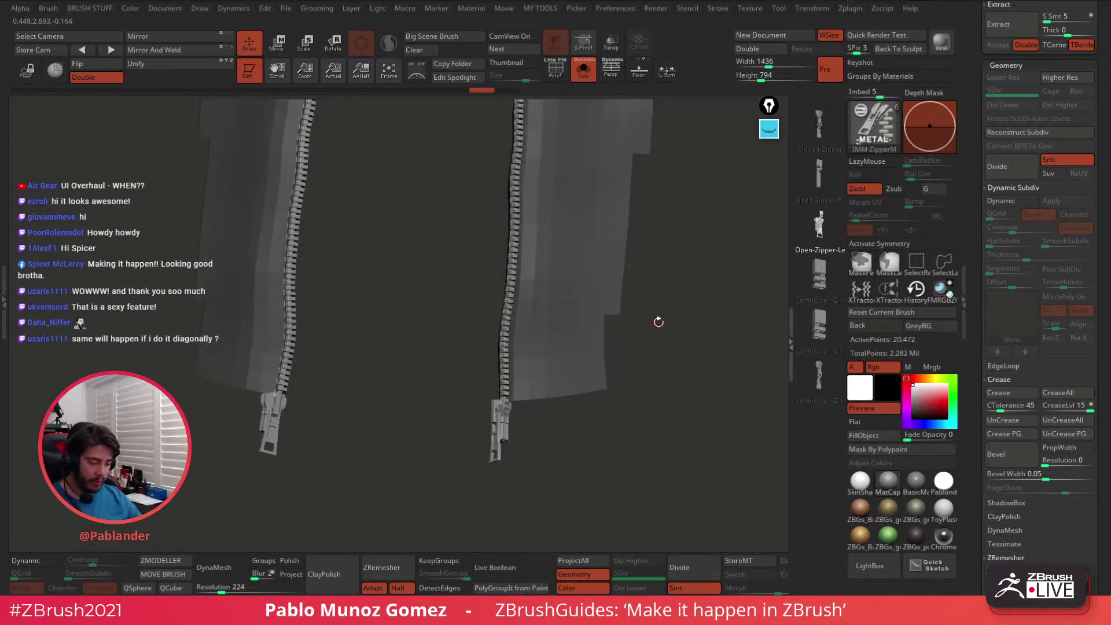
left_click_drag(701, 195, 707, 194)
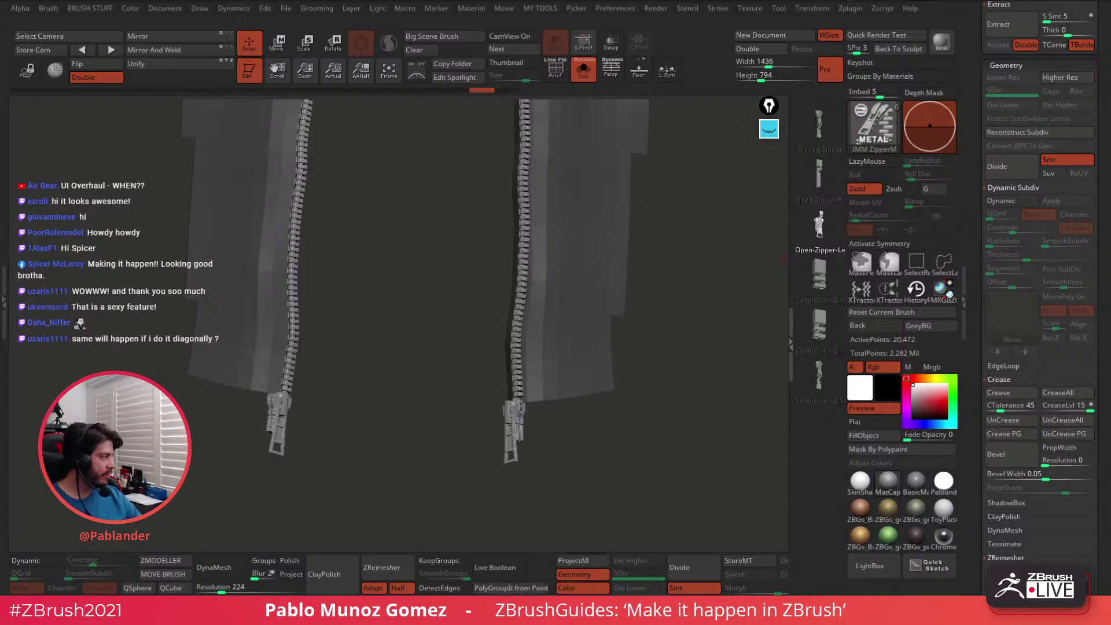
left_click_drag(688, 329, 694, 289)
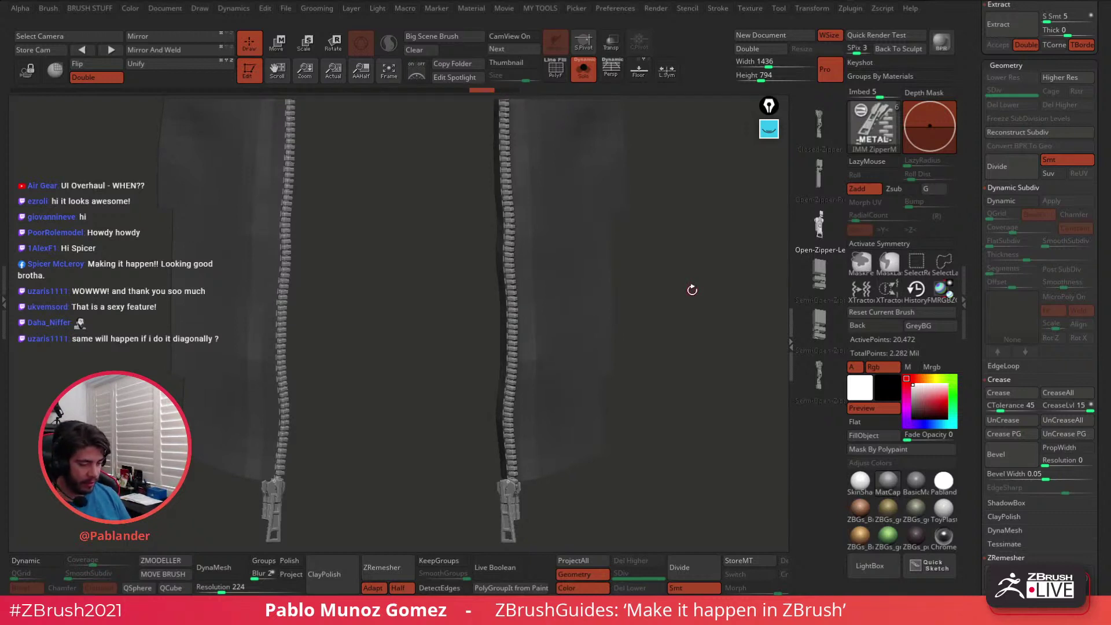
left_click_drag(682, 334, 607, 144, "alt")
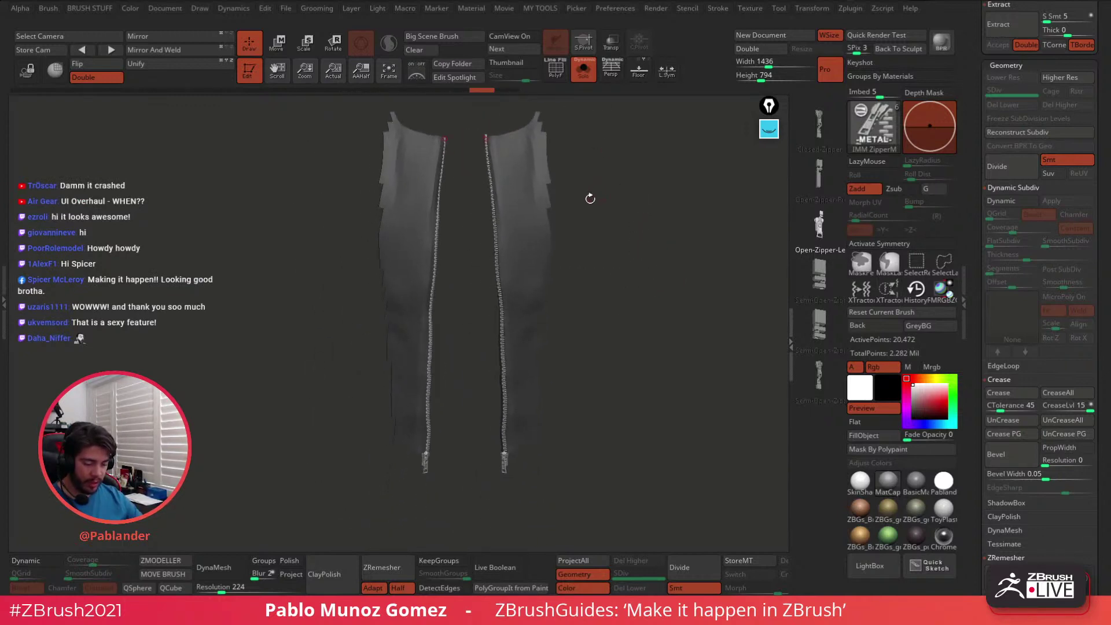
key("f")
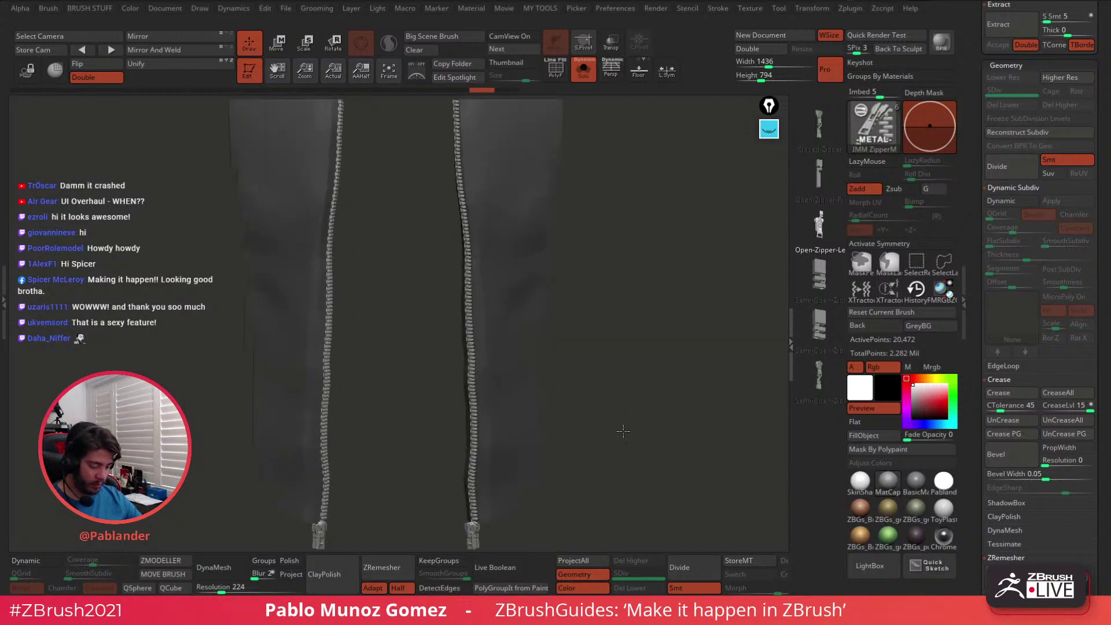
left_click_drag(623, 430, 618, 310)
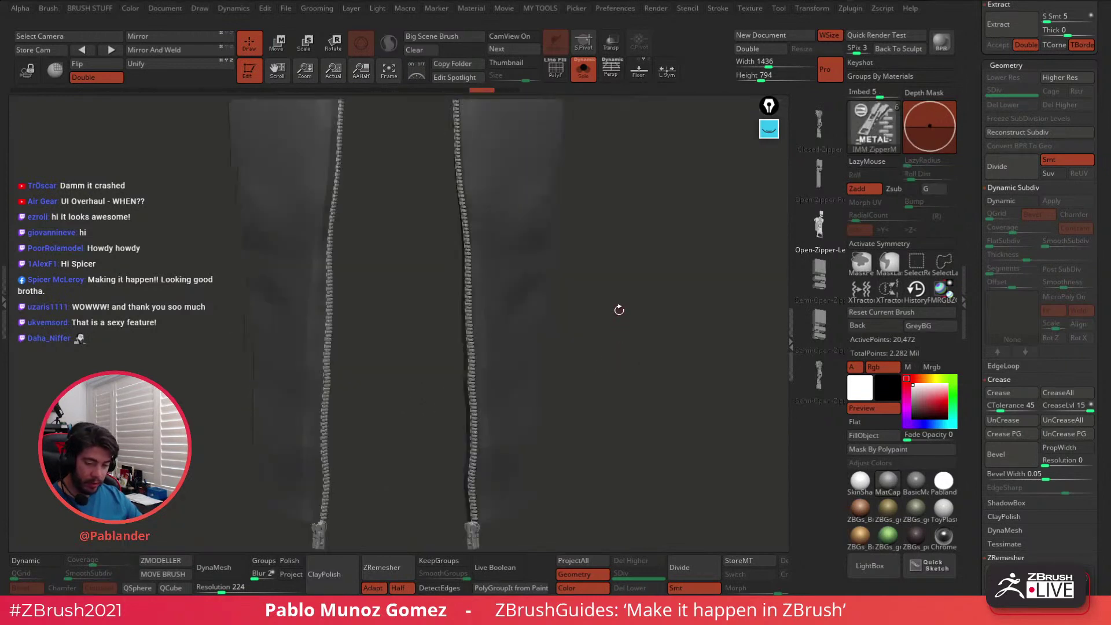
Undo the zippers on both front strips, leaving the plain strips with their edge curves
key("ctrl+z")
key("ctrl+z")
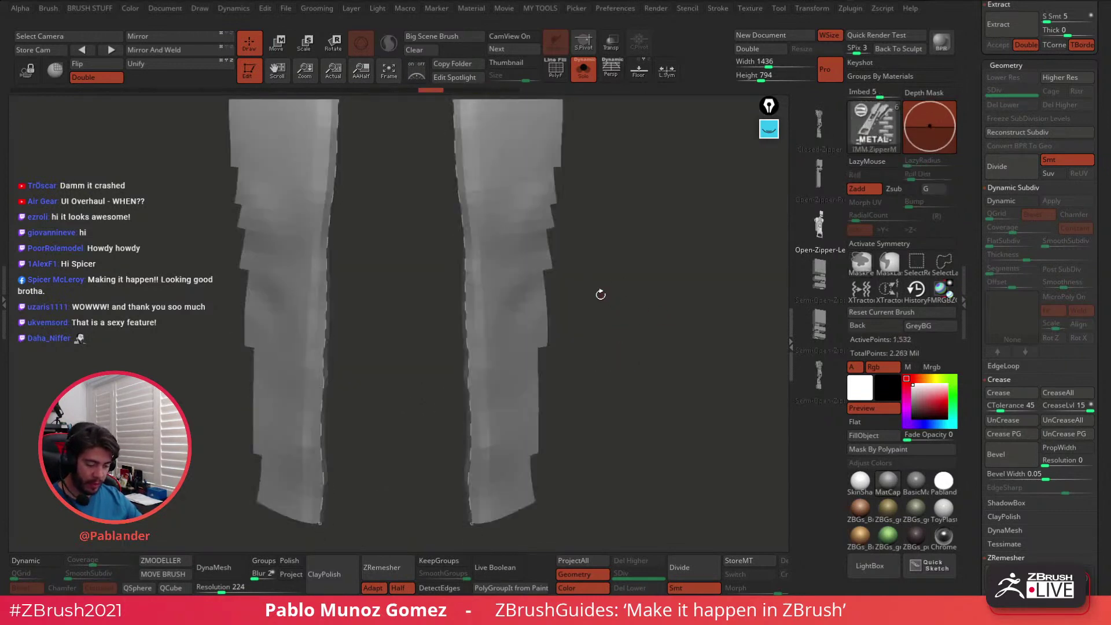
left_click_drag(635, 275, 682, 320)
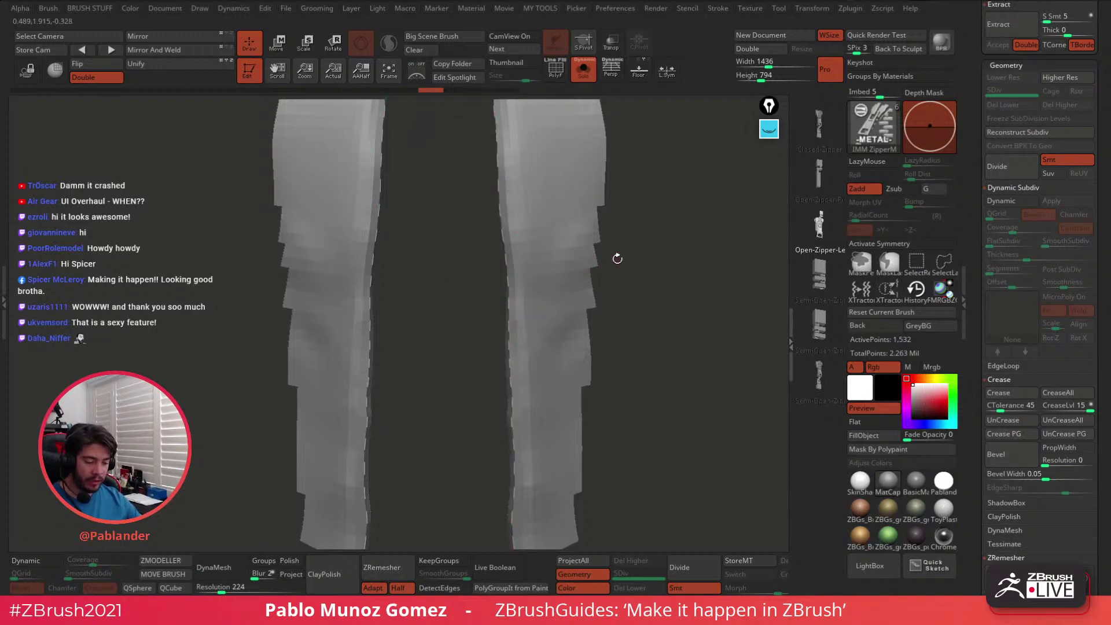
Display the polyframe wireframe and assign both front strips to one new polygroup
left_click(555, 70)
left_click_drag(619, 174, 639, 234)
key("space")
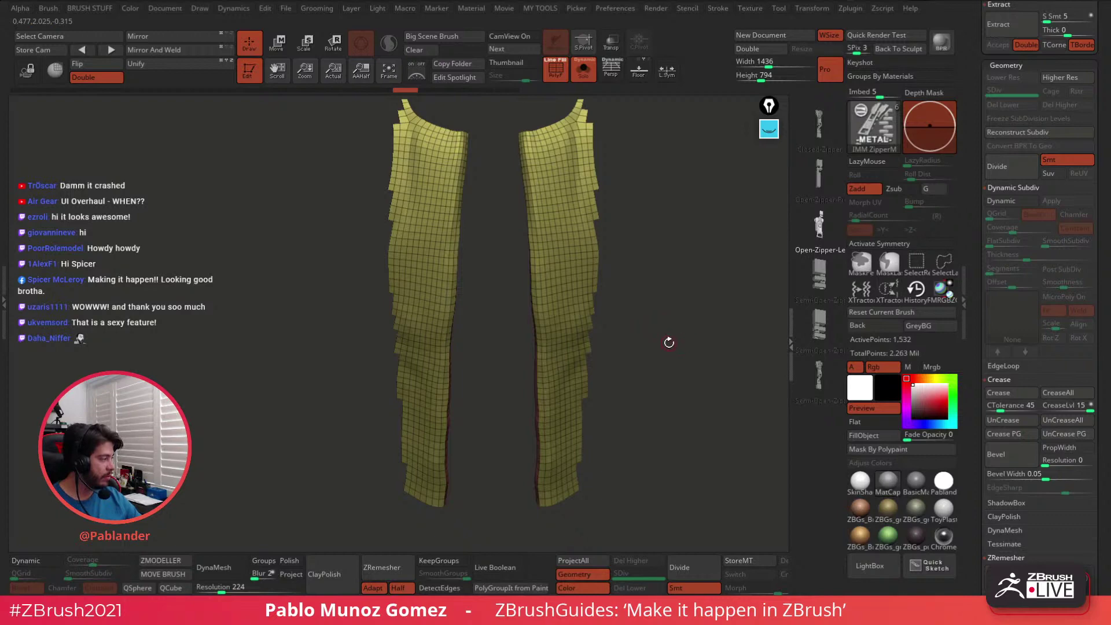
key("ctrl+w")
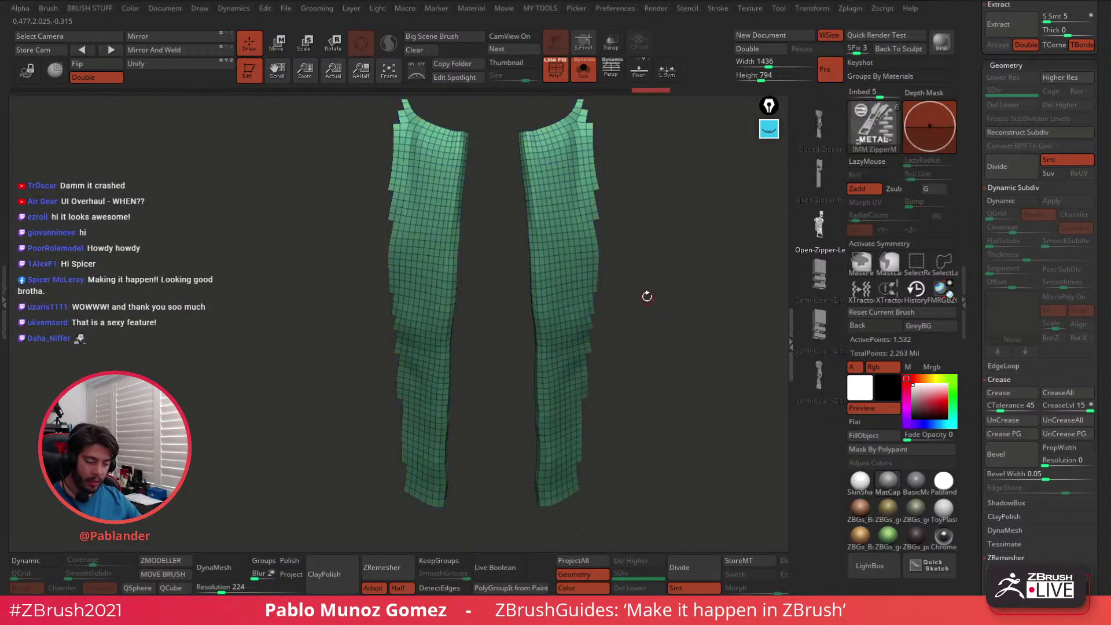
mouse_move(648, 296)
left_mouse_down()
mouse_move(677, 284)
mouse_move(647, 273)
left_mouse_up()
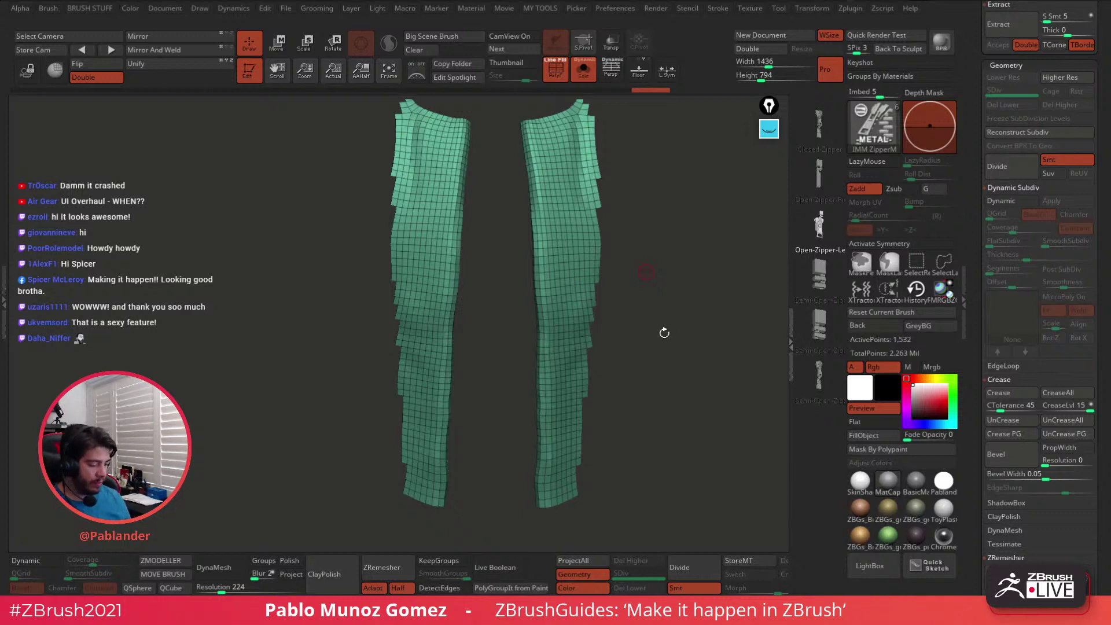
mouse_move(676, 331)
left_mouse_down()
mouse_move(662, 361)
mouse_move(674, 322)
left_mouse_up()
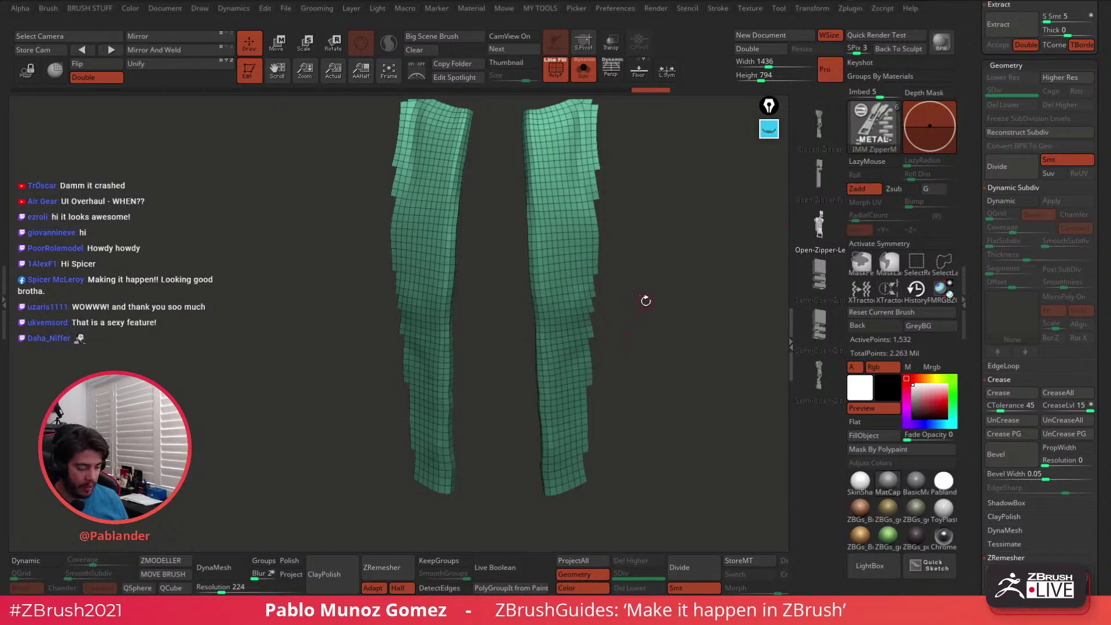
mouse_move(645, 300)
left_mouse_down()
mouse_move(650, 258)
mouse_move(640, 297)
mouse_move(636, 289)
left_mouse_up()
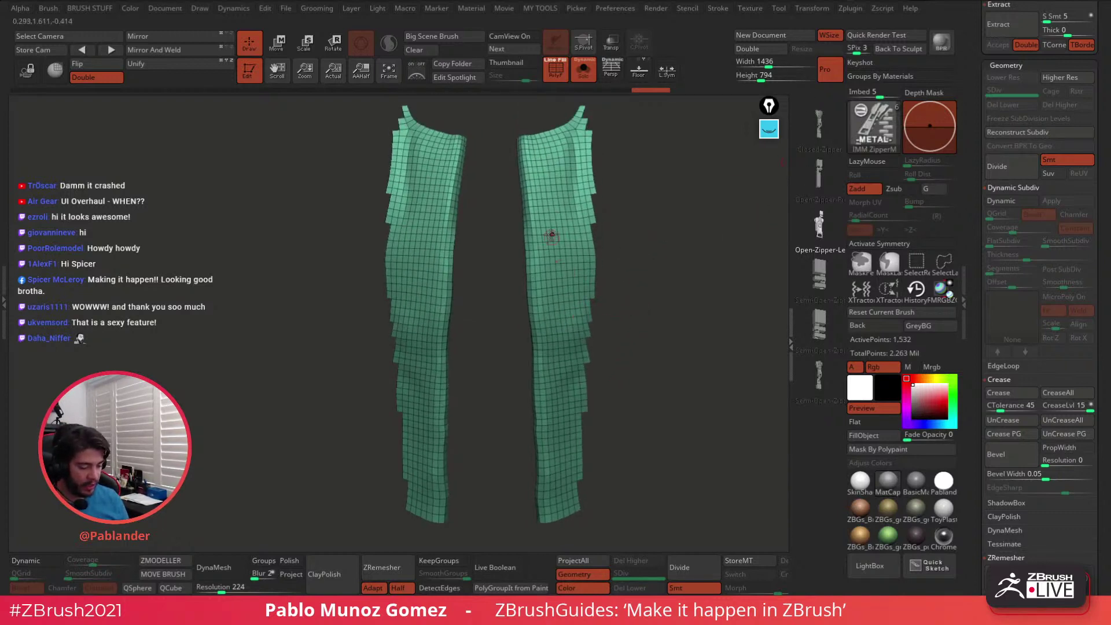
Try drawing short zipper curves freehand directly on a front strip and undo them
left_click_drag(553, 211, 551, 364)
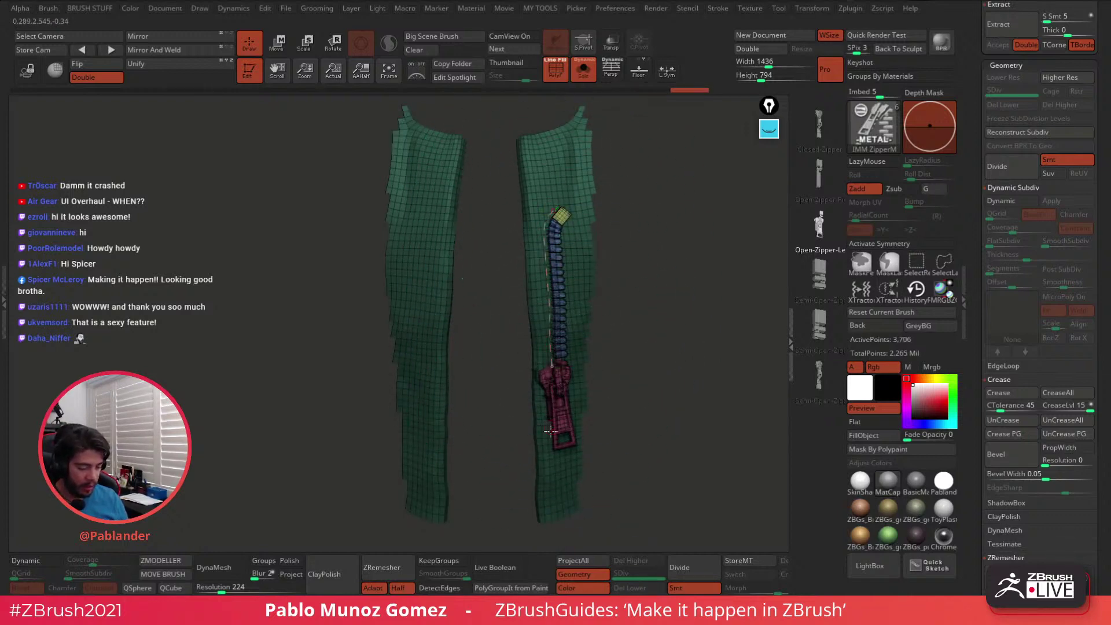
key("ctrl+z")
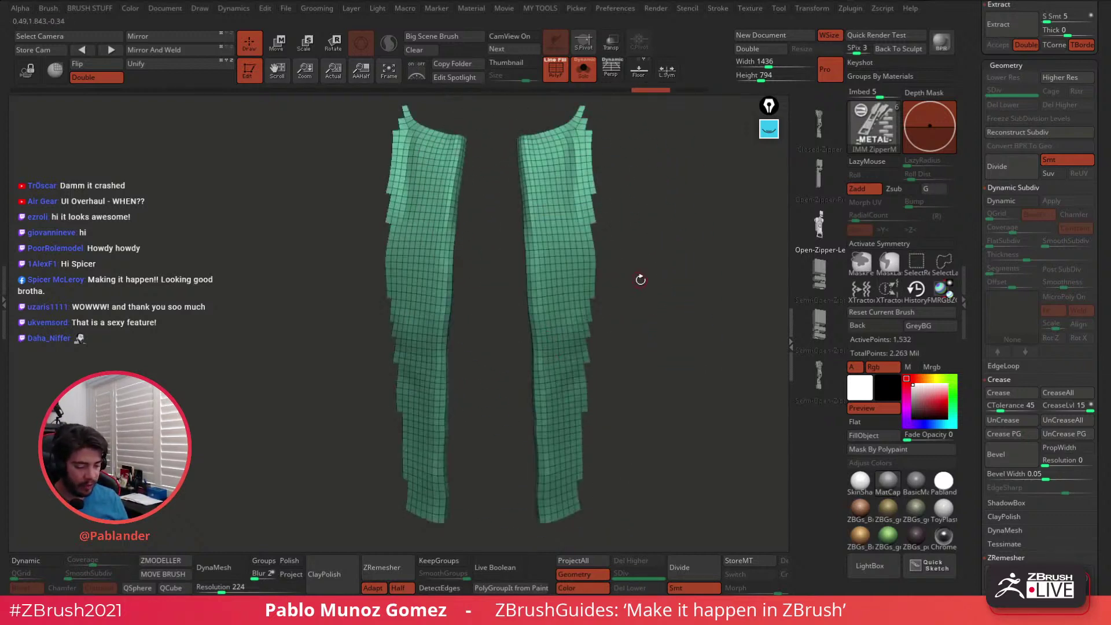
mouse_move(640, 280)
left_mouse_down()
mouse_move(643, 324)
mouse_move(639, 290)
left_mouse_up()
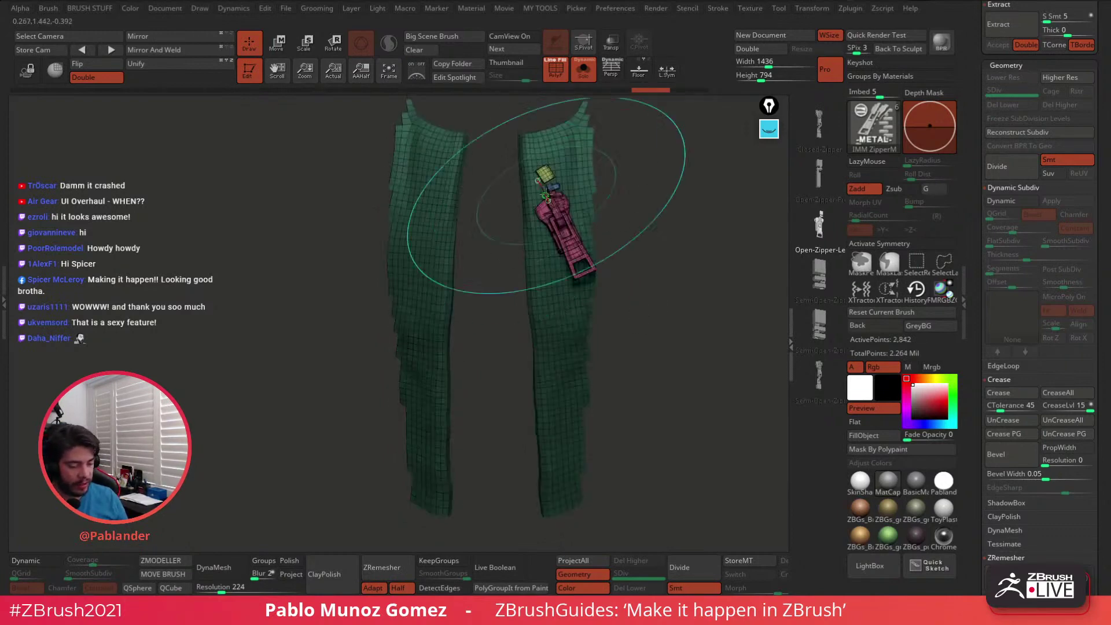
left_click_drag(634, 206, 646, 217)
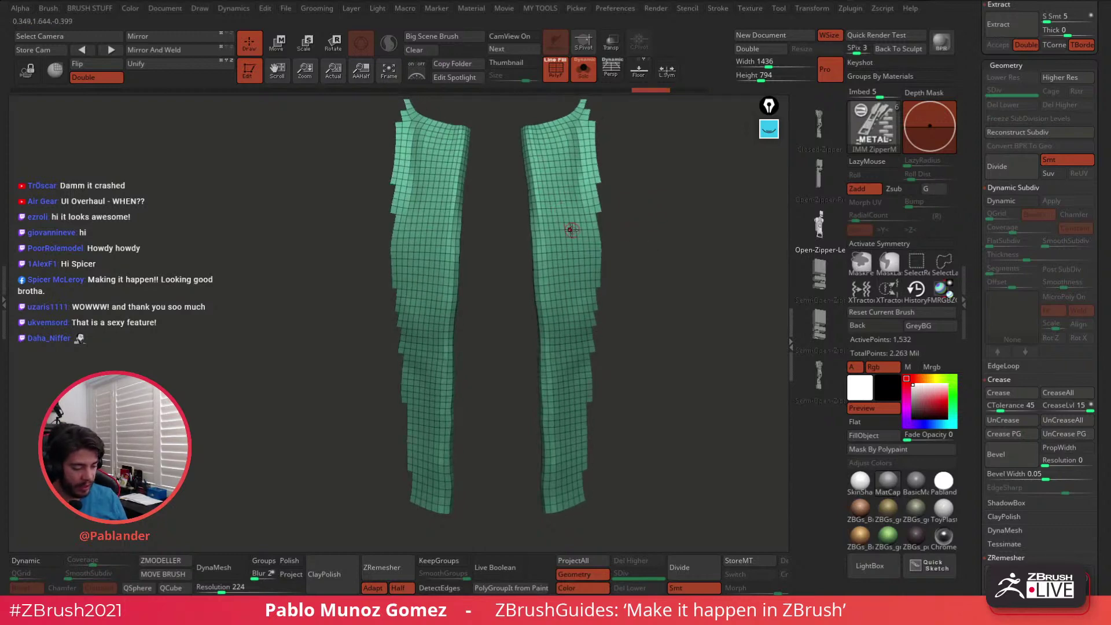
mouse_move(556, 201)
left_mouse_down()
mouse_move(606, 222)
mouse_move(654, 218)
mouse_move(665, 299)
mouse_move(667, 269)
mouse_move(624, 221)
left_mouse_up()
key("ctrl+z")
key("ctrl+z")
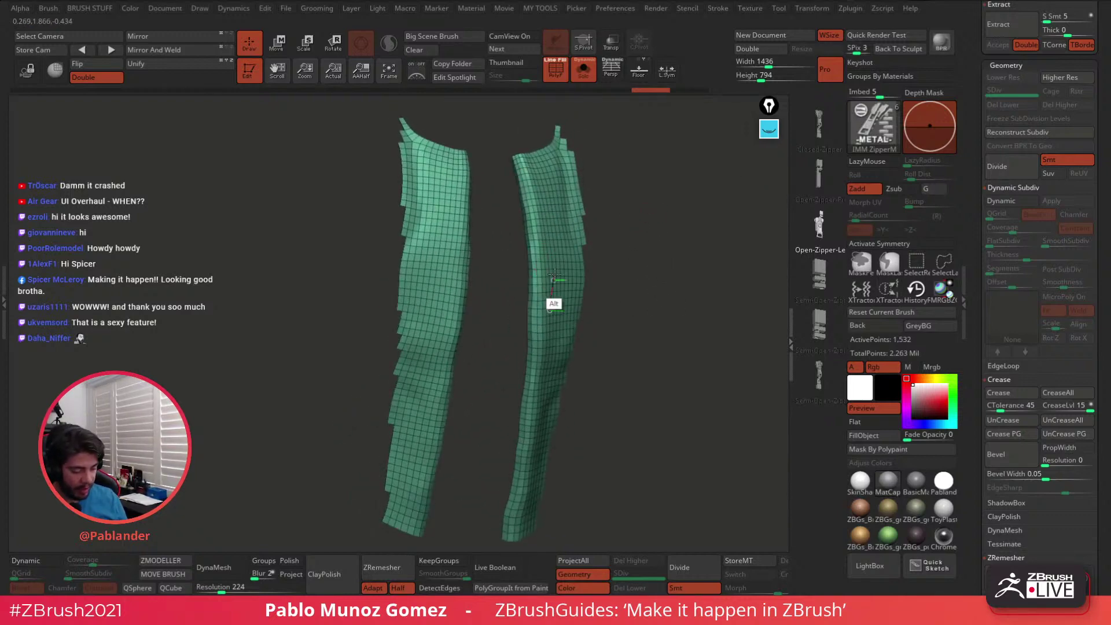
mouse_move(551, 308)
left_mouse_down()
mouse_move(570, 257)
mouse_move(626, 245)
mouse_move(665, 270)
left_mouse_up()
key("ctrl+z")
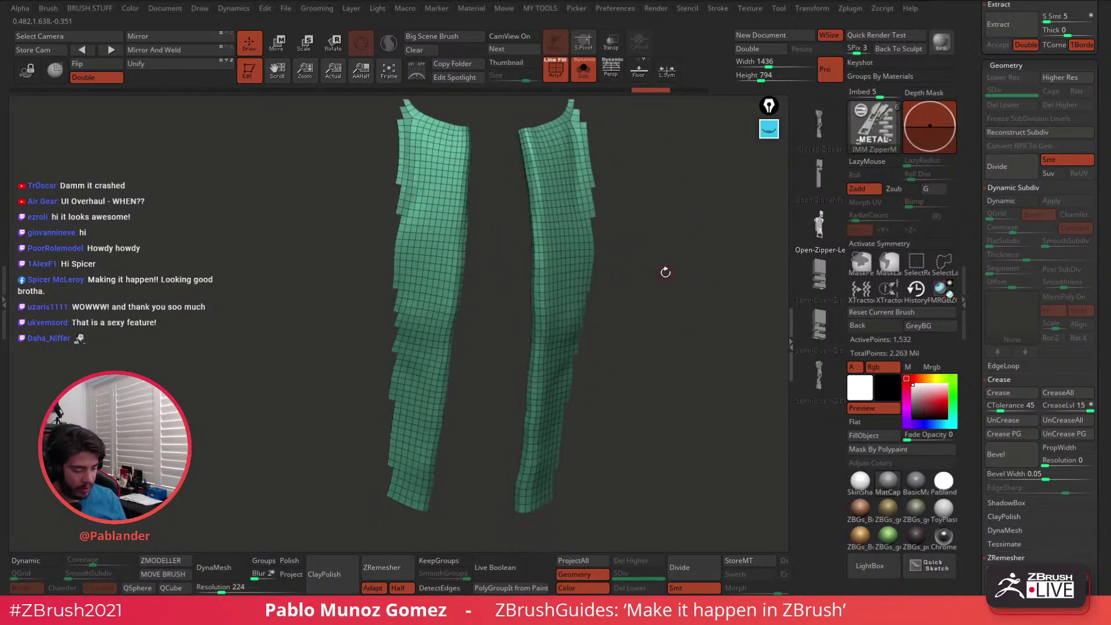
Polish the upper inner edges of both strips with hPolish and X symmetry, and redisplay the rest of the jacket
key("space")
left_click(641, 378)
key("b")
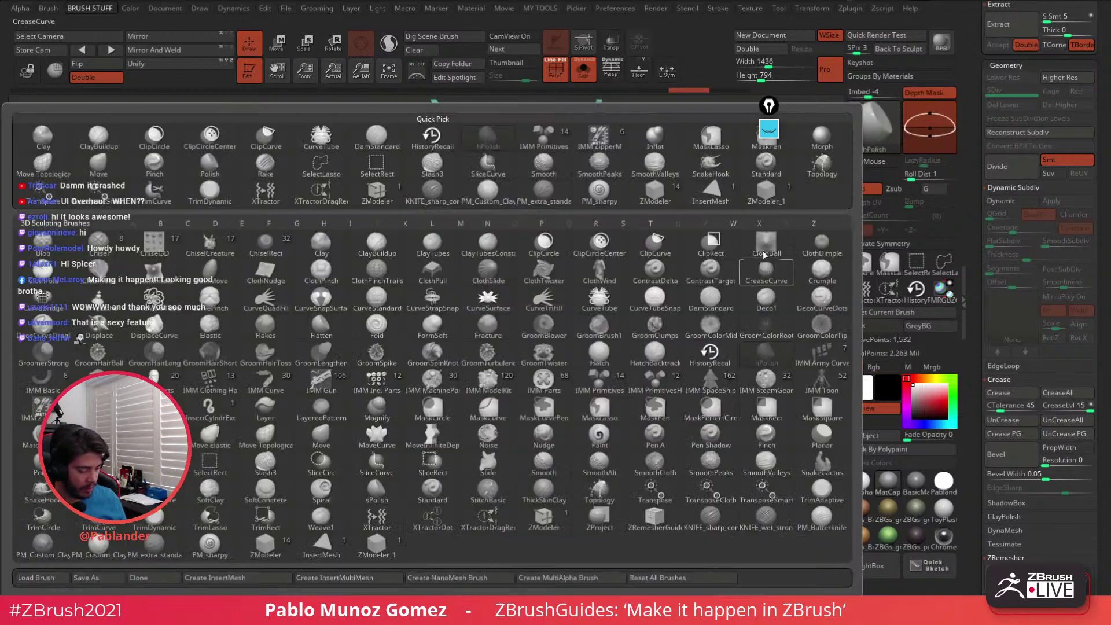
key("x")
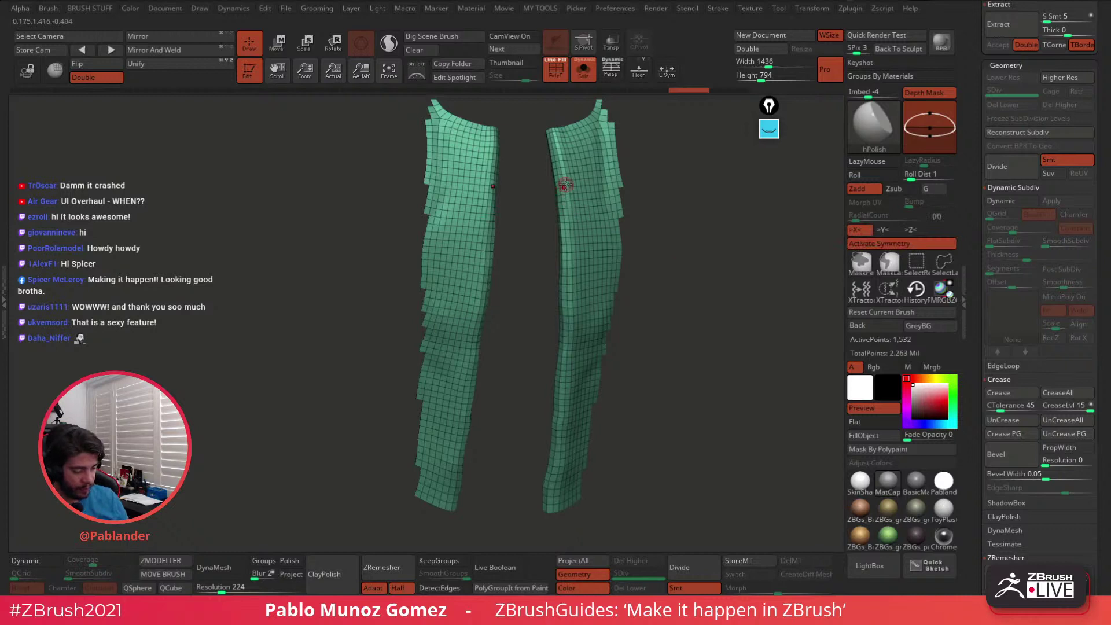
left_click_drag(567, 184, 568, 178)
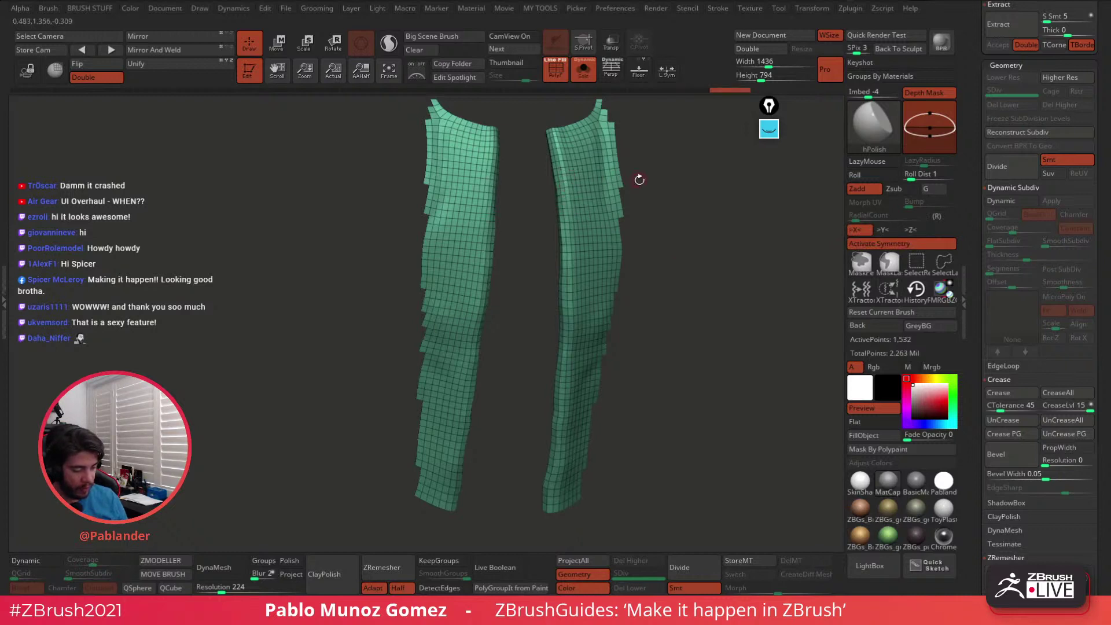
left_click_drag(650, 186, 632, 203, "alt")
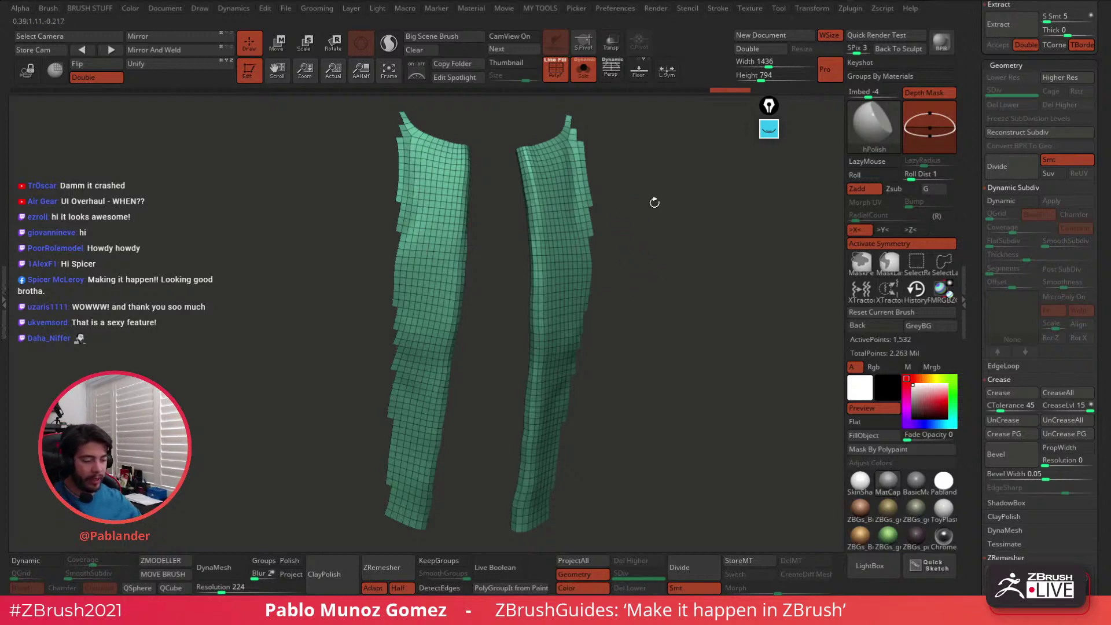
left_click(581, 68)
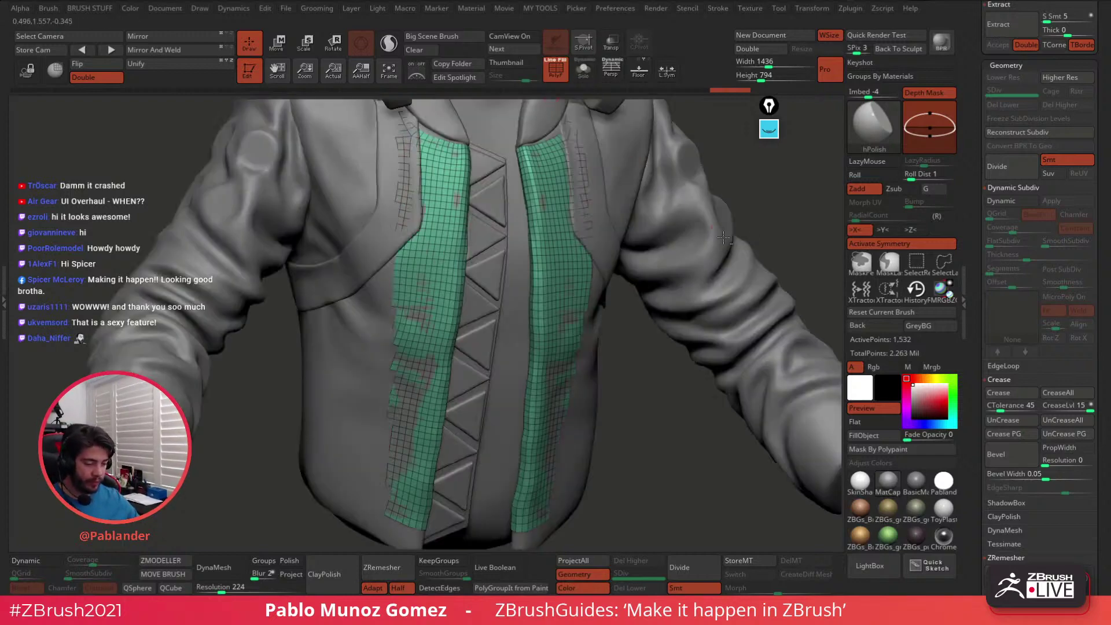
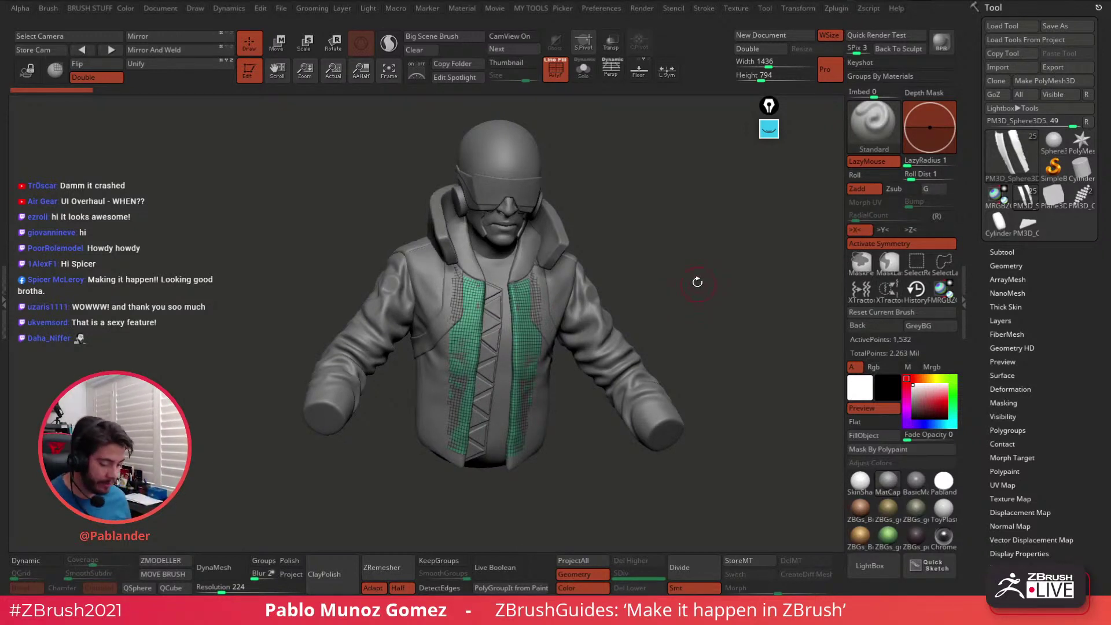
Smooth the inner edges and upper areas of both front strips with the hPolish brush and X symmetry
left_click_drag(696, 279, 671, 319)
right_click_drag(601, 387, 611, 286, "alt")
right_click_drag(566, 248, 576, 265, "ctrl")
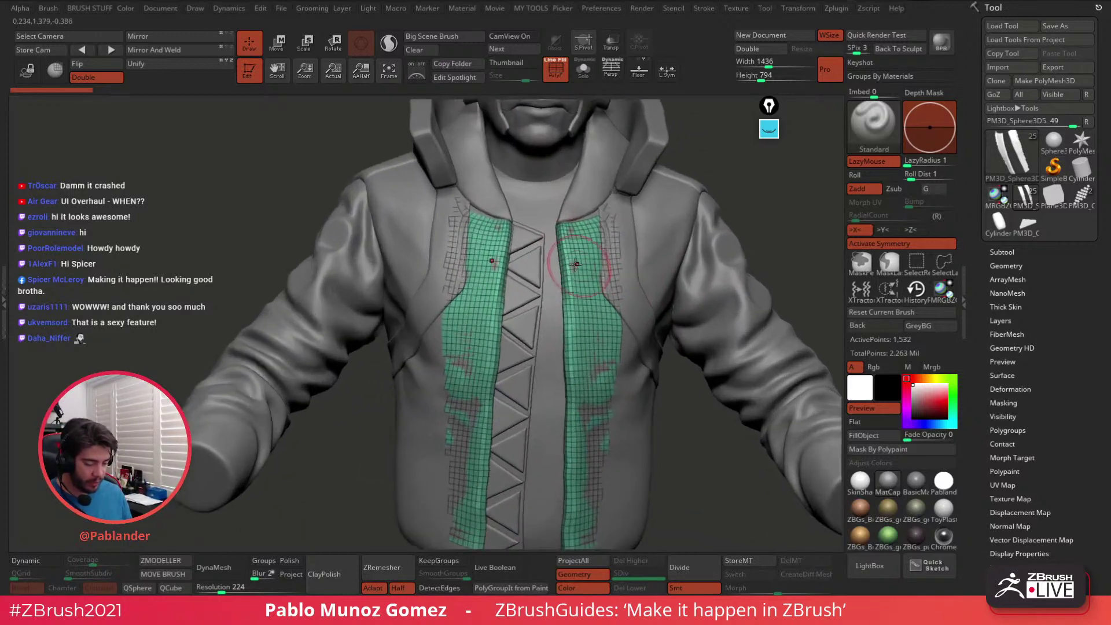
key("space")
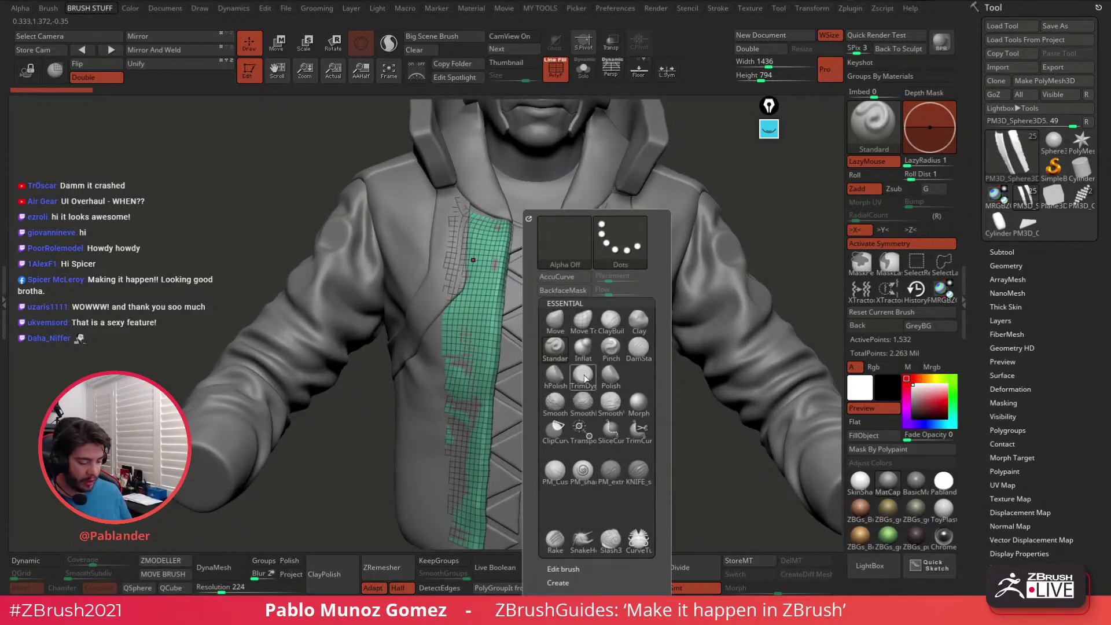
left_click(556, 376)
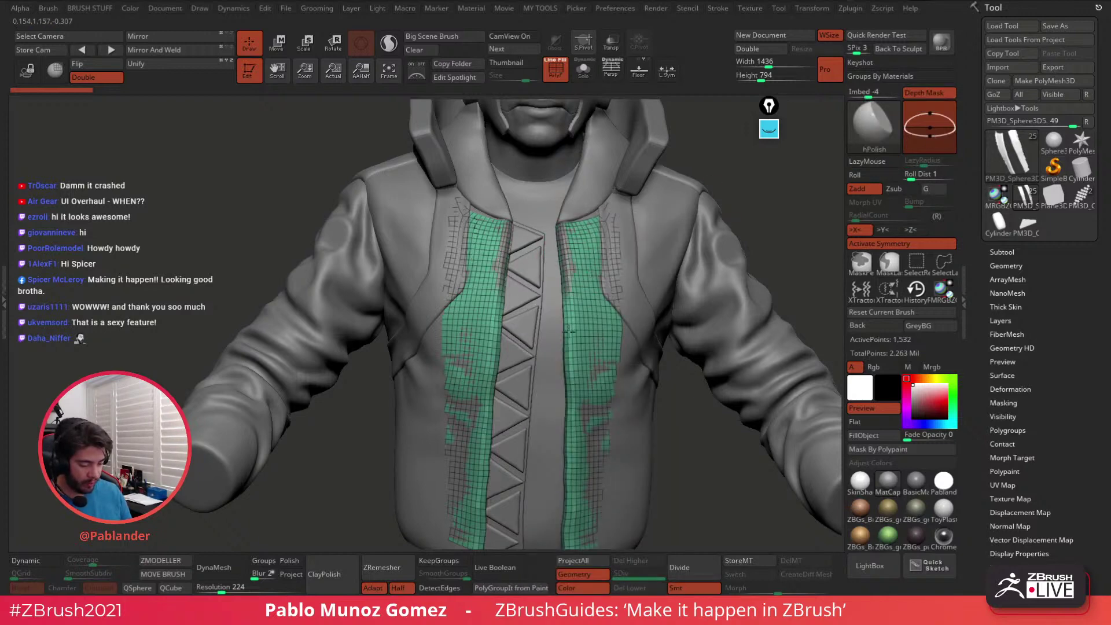
left_click_drag(567, 331, 574, 386)
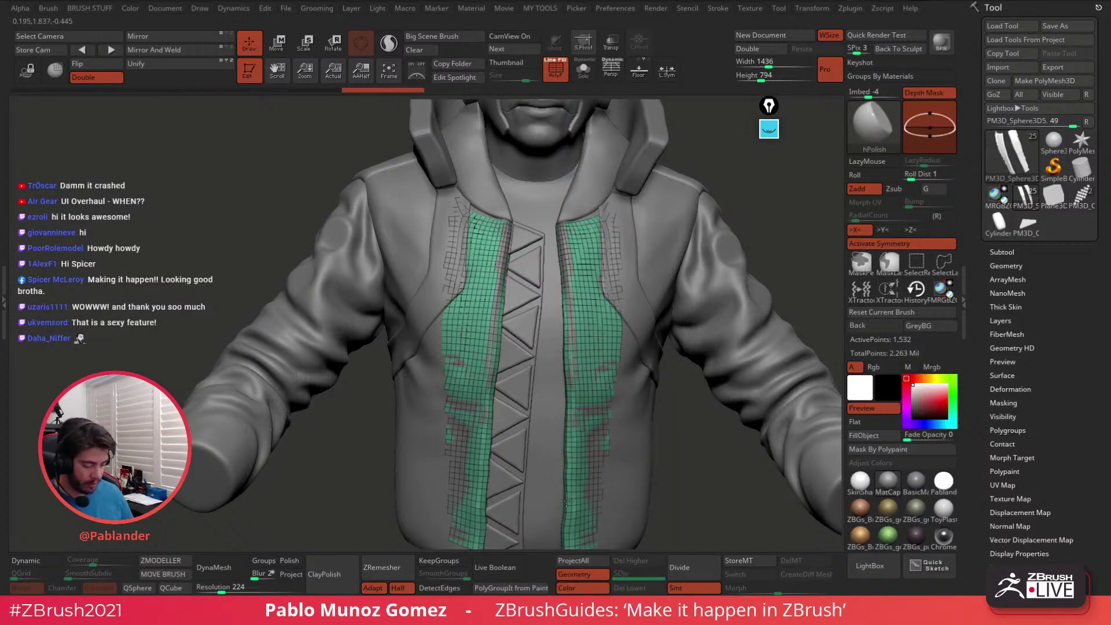
left_click_drag(565, 501, 573, 512)
left_click_drag(616, 261, 587, 238)
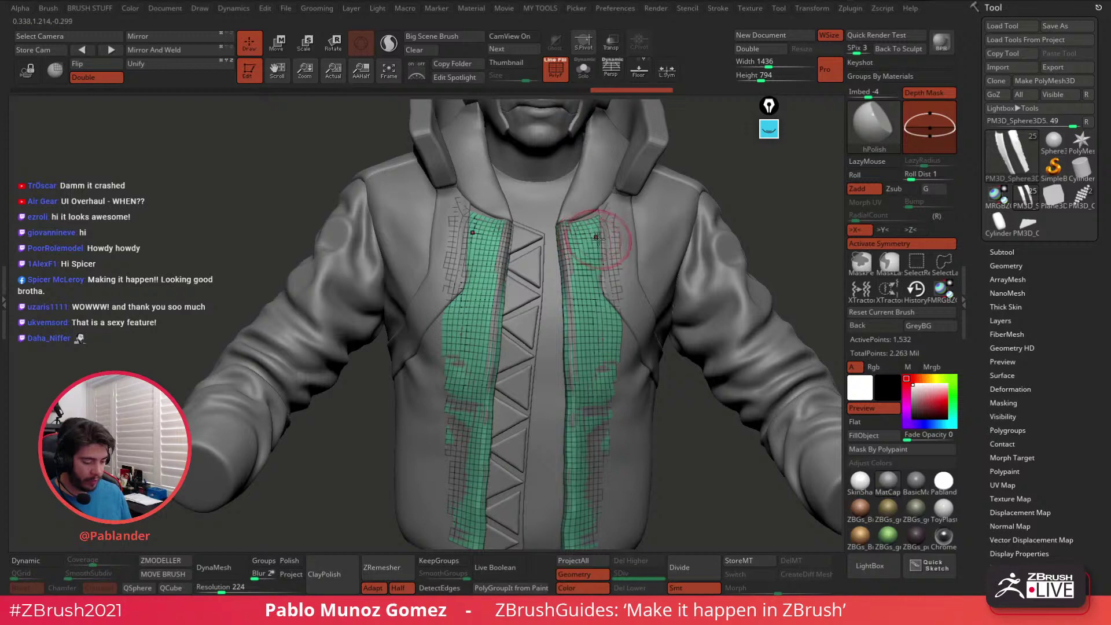
Reshape the upper part of both strips with the Move brush so they tuck under the jacket's front panels
key("b")
left_click(595, 427)
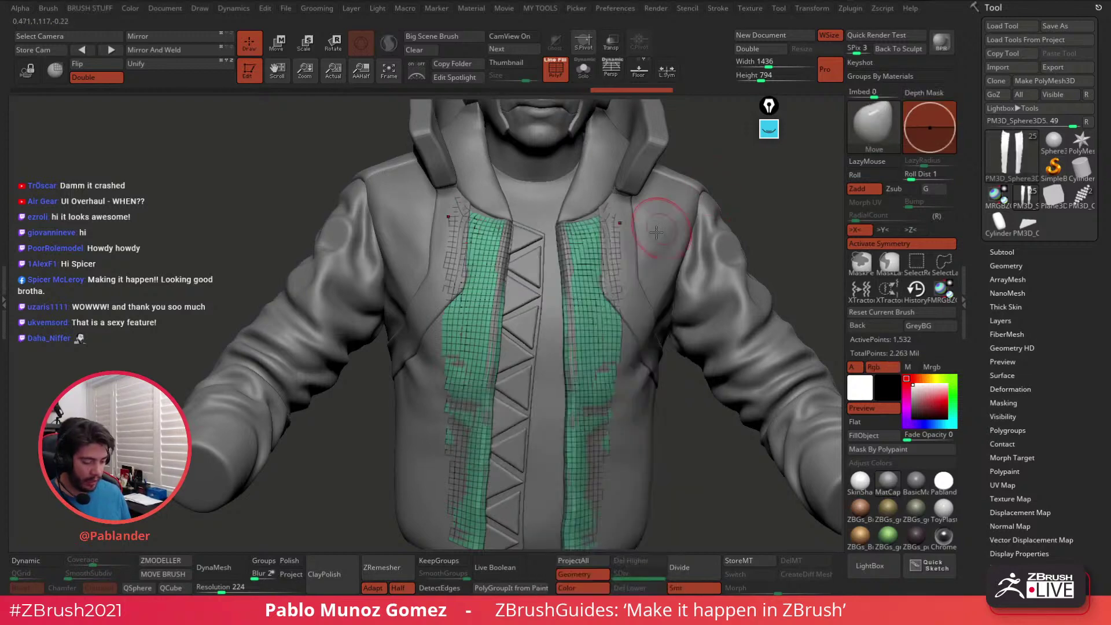
key("space")
left_click_drag(635, 246, 627, 246)
left_click_drag(562, 234, 554, 235)
left_click_drag(561, 275, 569, 291)
left_click_drag(573, 330, 563, 305)
mouse_move(564, 241)
right_mouse_down("ctrl")
mouse_move(580, 297)
mouse_move(529, 263)
right_mouse_up("ctrl")
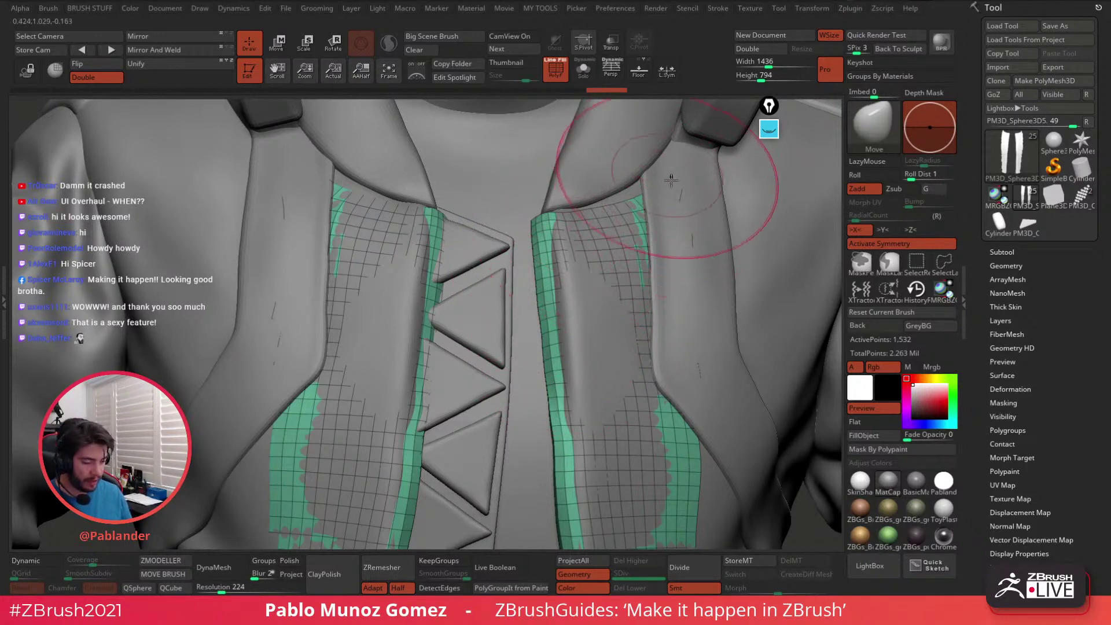
Isolate the strips, hide an edge loop beside each inner edge, and auto-group the separated parts before showing everything again
left_click(584, 70)
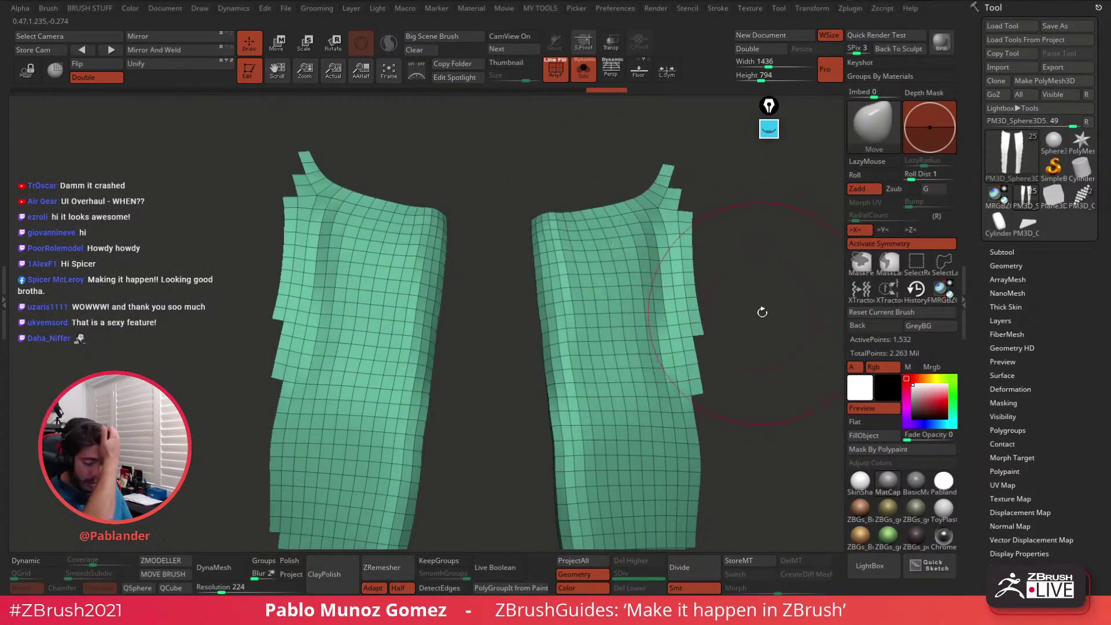
left_click(940, 262)
left_click(982, 283)
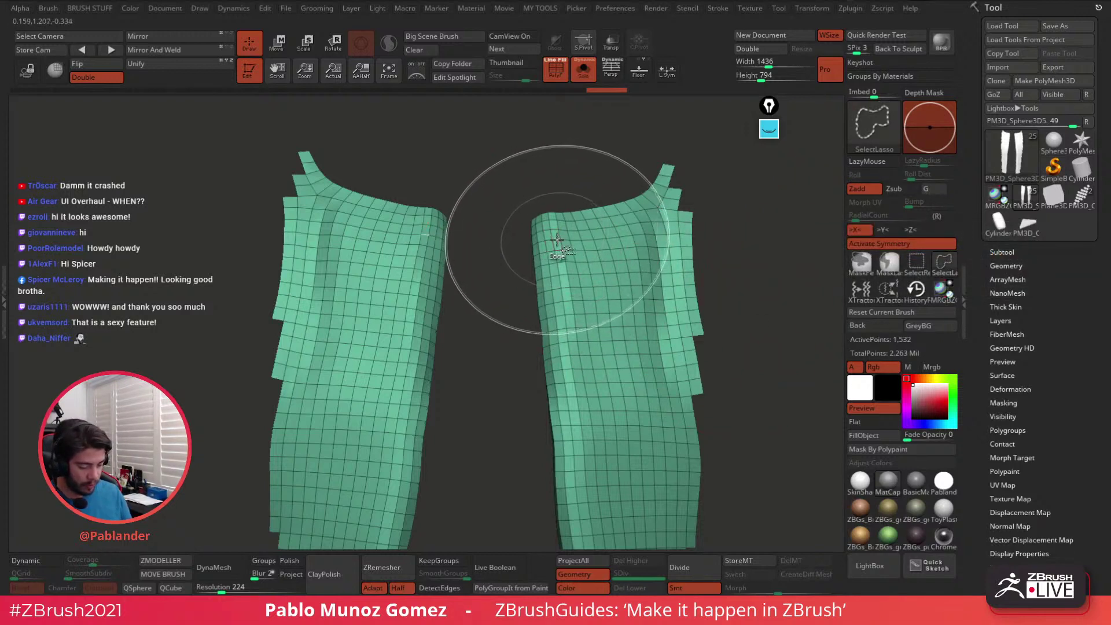
key("ctrl+shift")
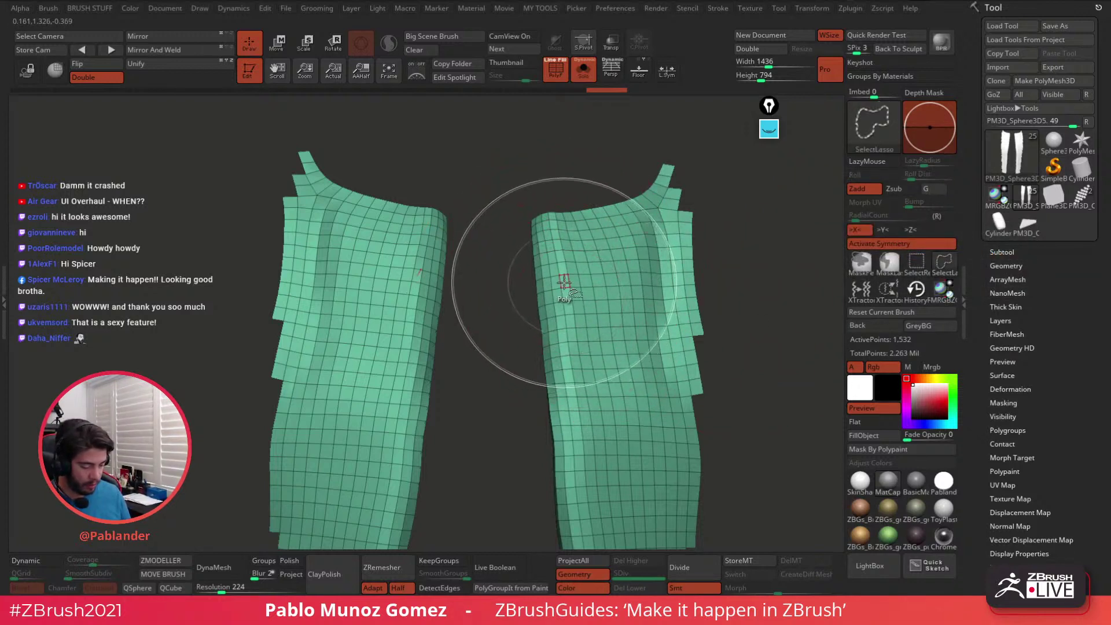
left_click(565, 286, "ctrl+shift")
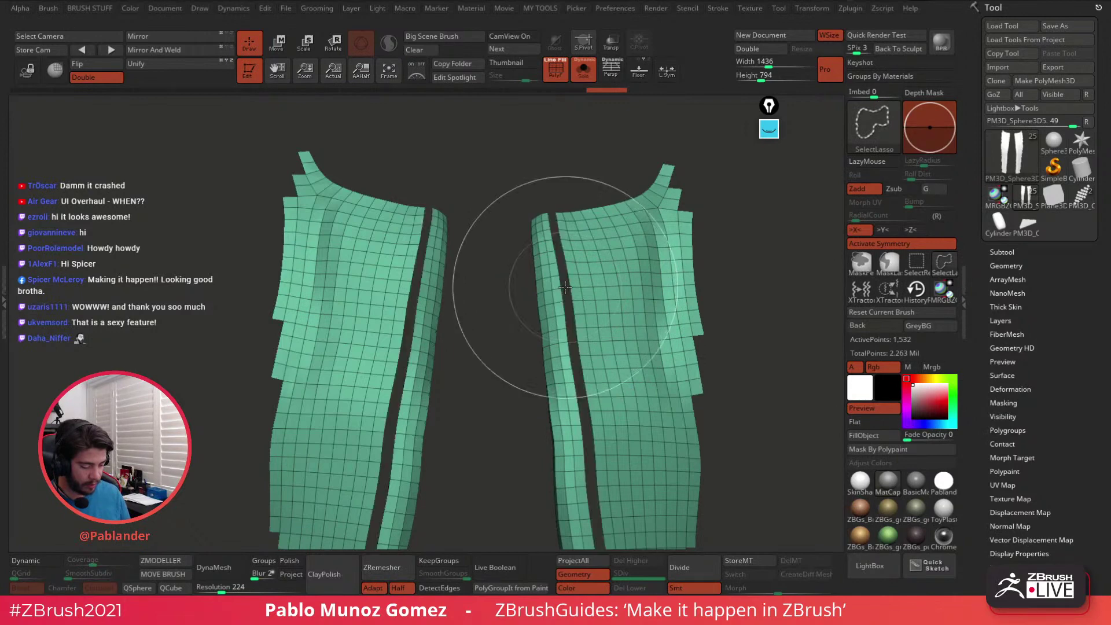
key("2")
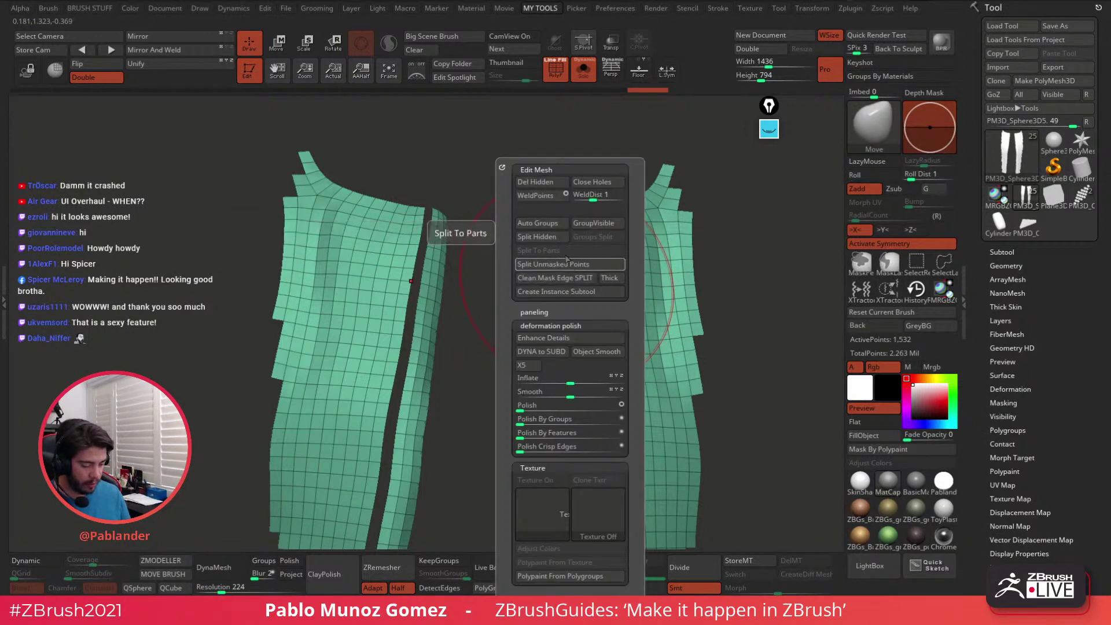
left_click(551, 224)
key("ctrl+shift")
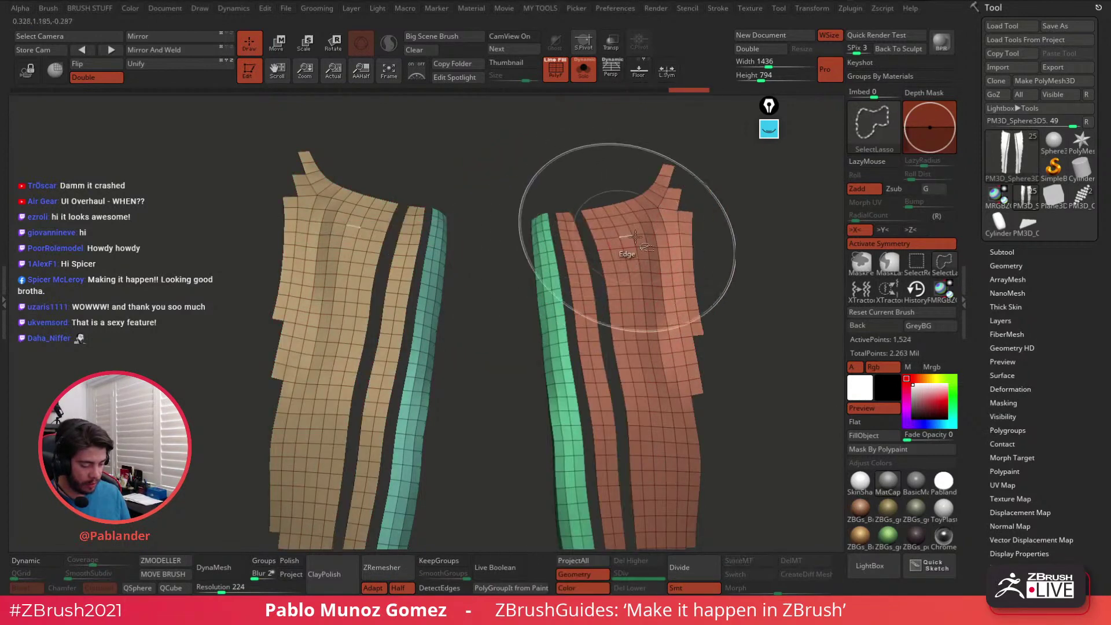
left_click(751, 250, "ctrl+shift")
Assign the narrow inner-edge bands to one polygroup and the remaining wide panels to another, with both strips fully displayed
left_click(918, 265)
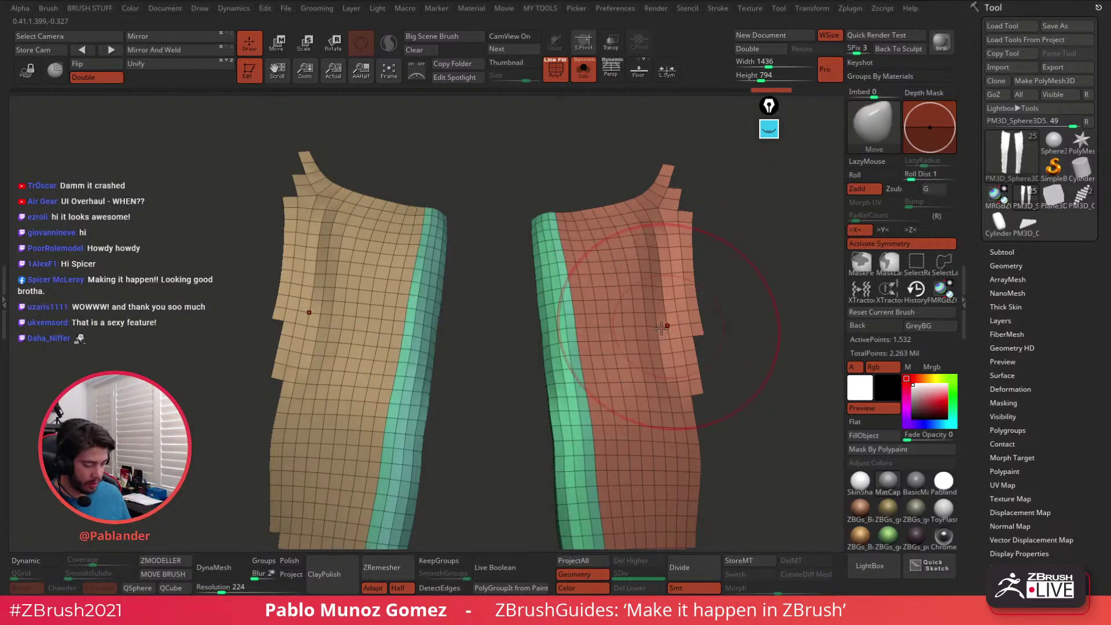
left_click(607, 328, "ctrl+shift")
left_click_drag(732, 292, 726, 293, "ctrl+shift")
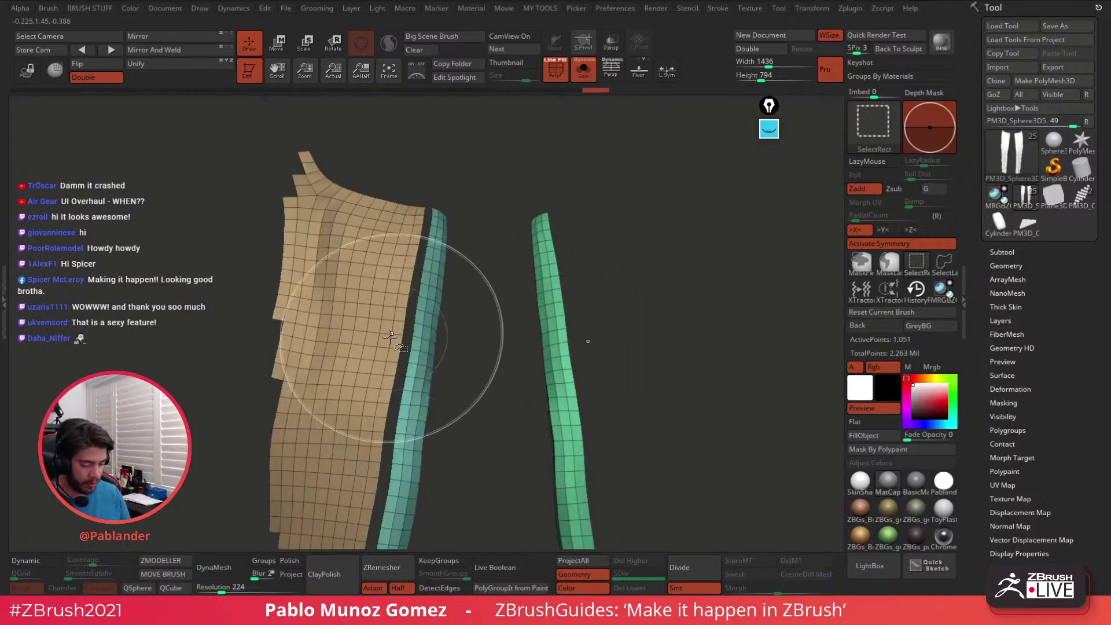
left_click(428, 312, "ctrl+shift")
key("2")
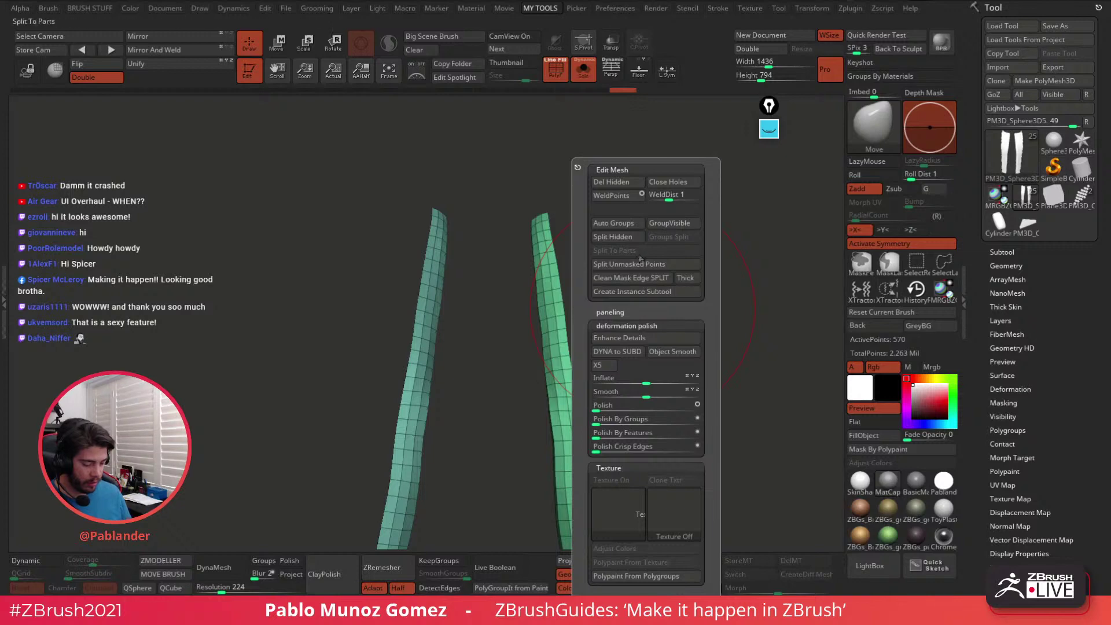
left_click(727, 206, "ctrl+shift")
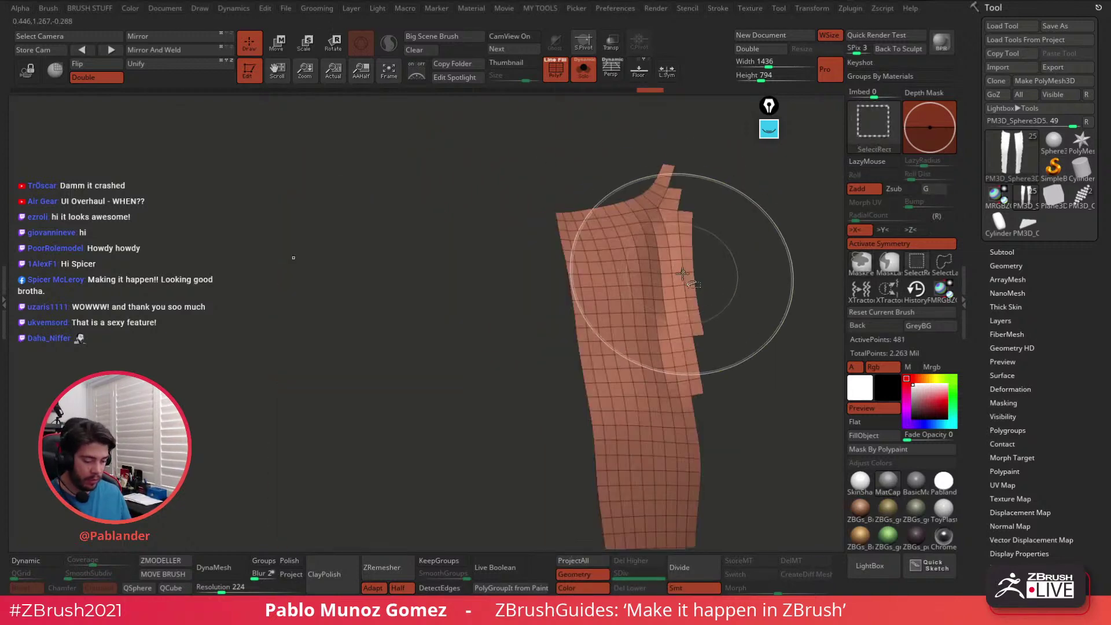
key("ctrl+z")
left_click_drag(677, 254, 686, 292, "ctrl+shift")
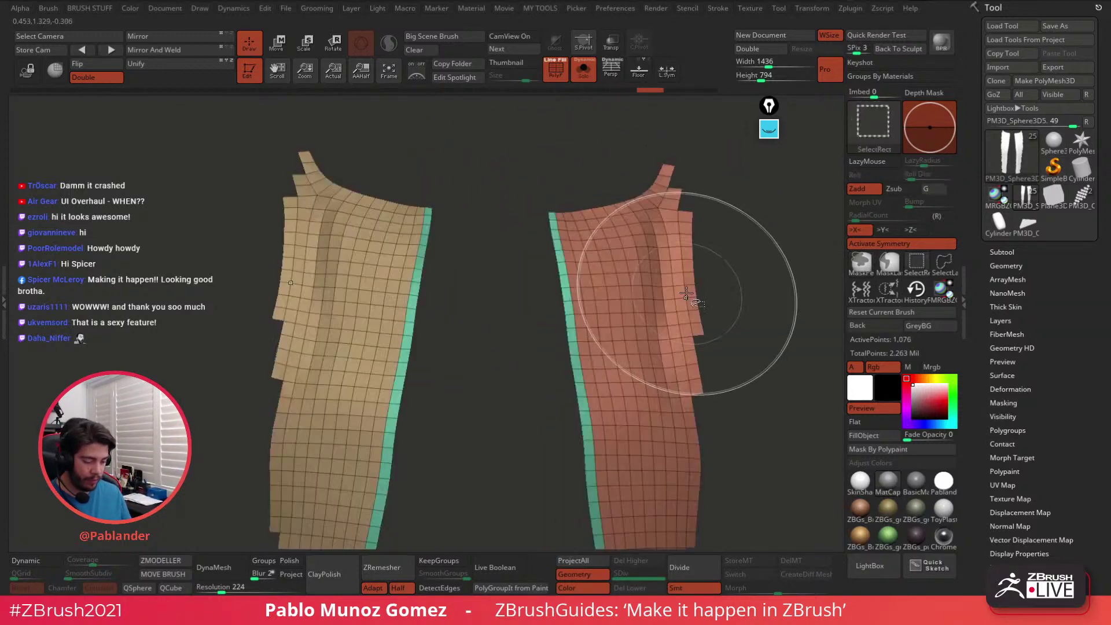
key("ctrl+w")
left_click(720, 253, "ctrl+shift")
right_click_drag(622, 387, 625, 435, "ctrl")
right_click_drag(626, 435, 595, 322, "alt")
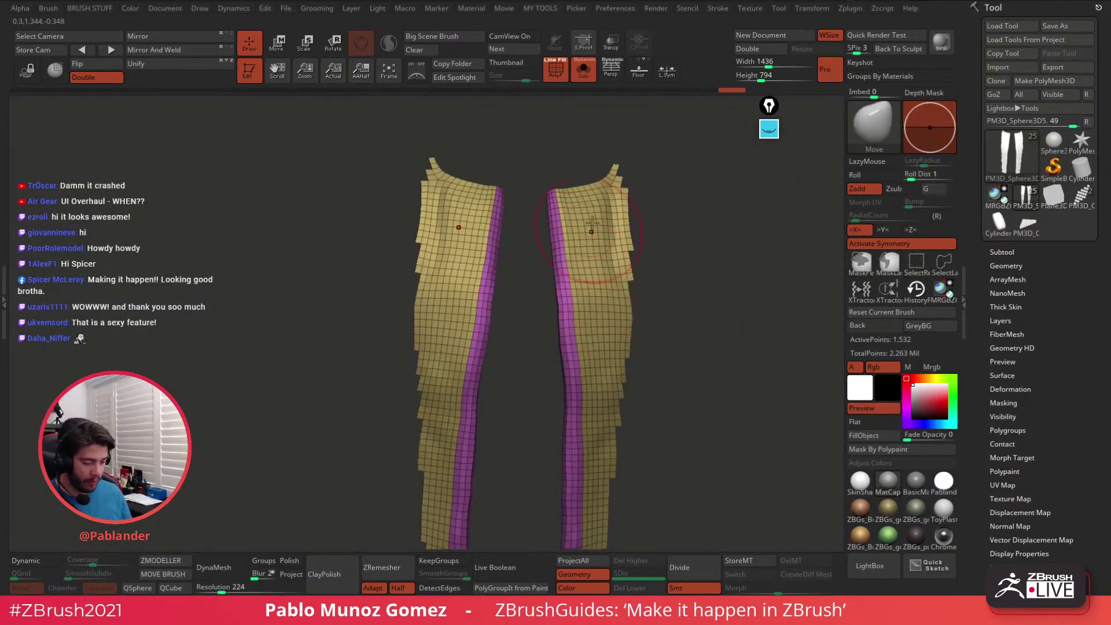
left_click(588, 74)
left_click(583, 71)
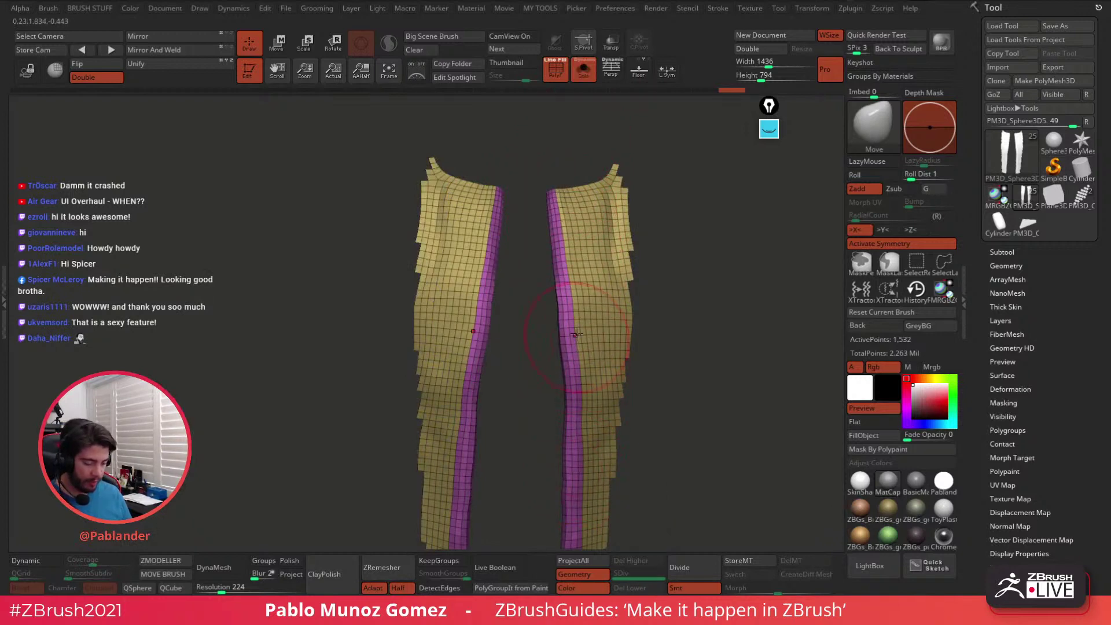
right_click_drag(569, 289, 562, 234, "alt")
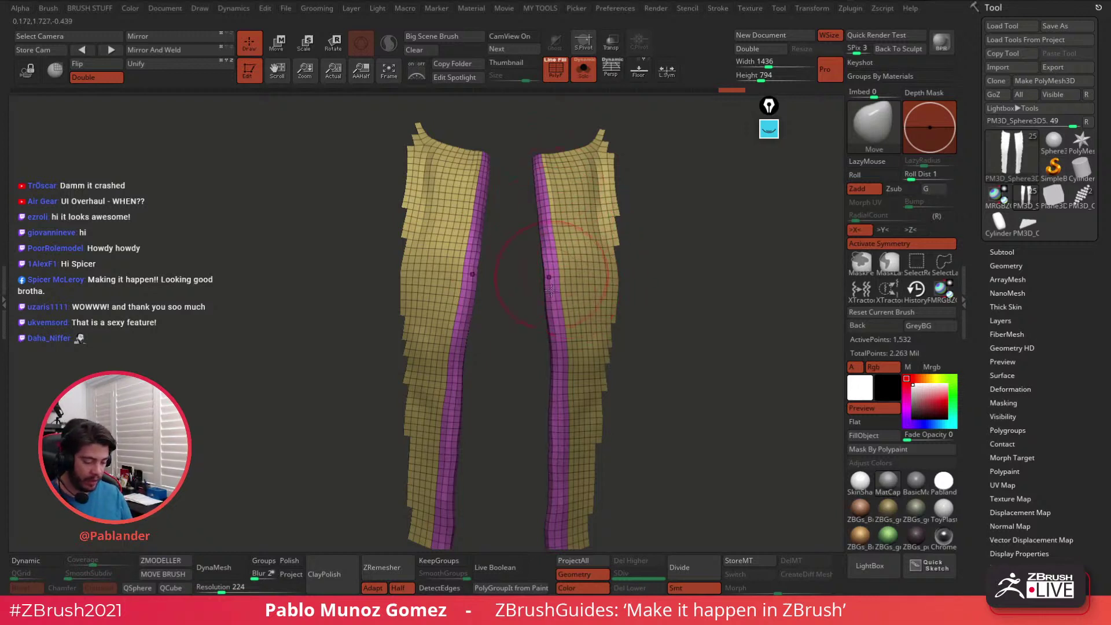
right_click_drag(550, 291, 544, 266)
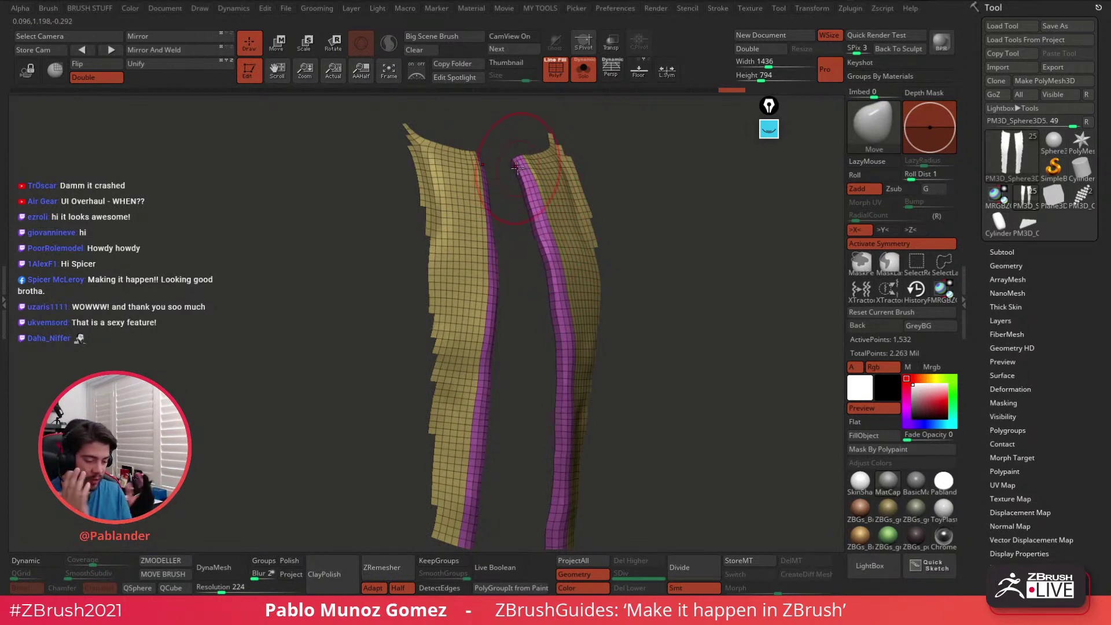
Polish both strips with the hPolish brush down to their lower ends, checking the surface without the polyframe
right_click_drag(517, 168, 645, 257)
key("b")
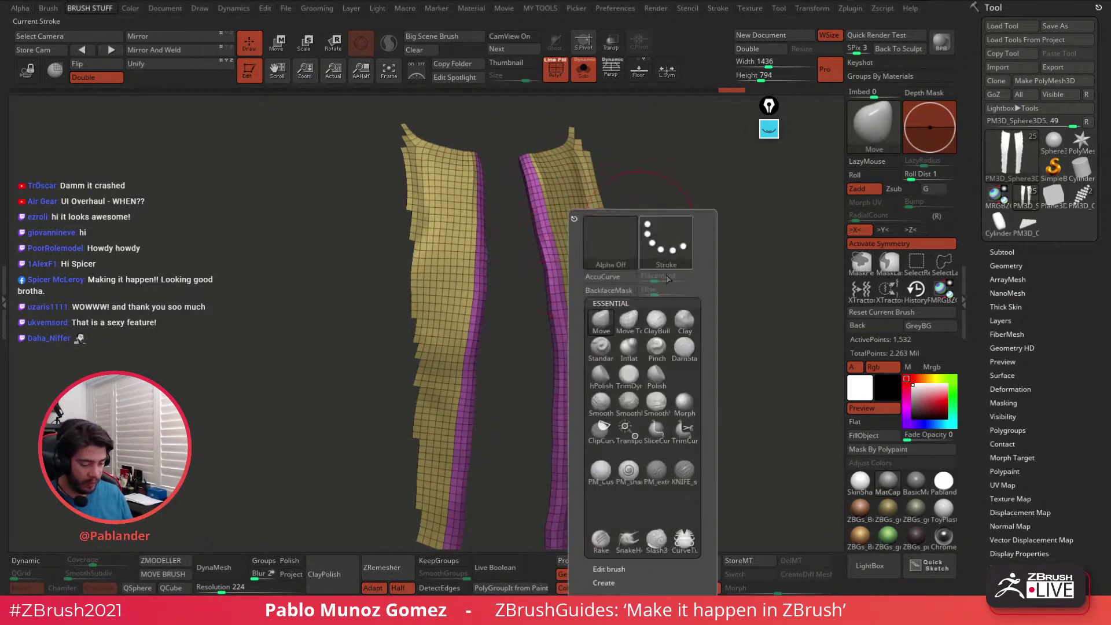
left_click(602, 380)
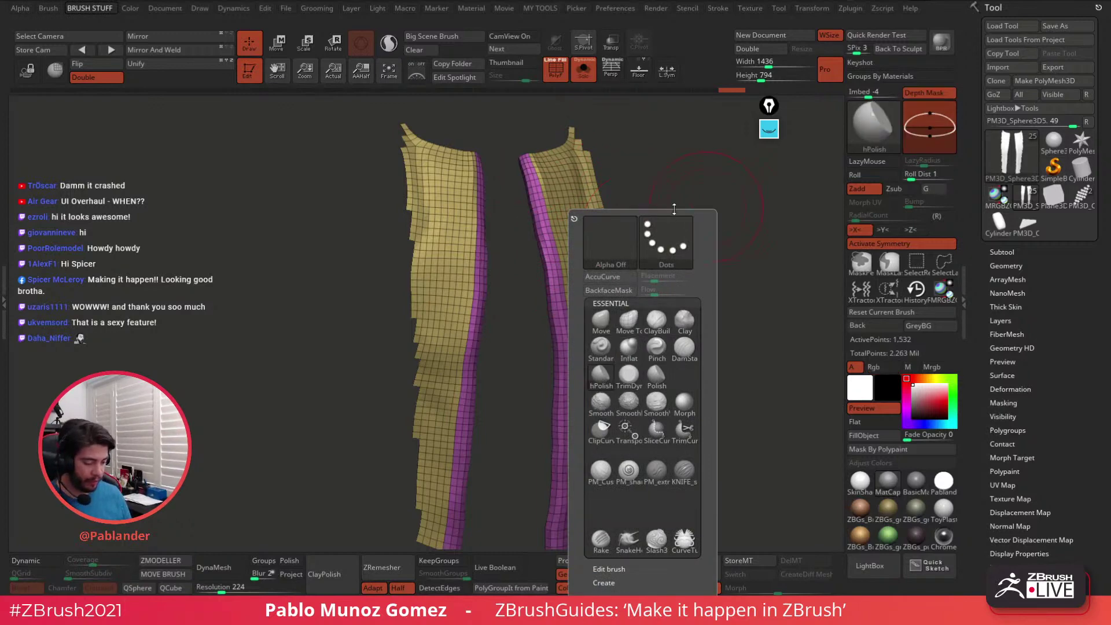
key("space")
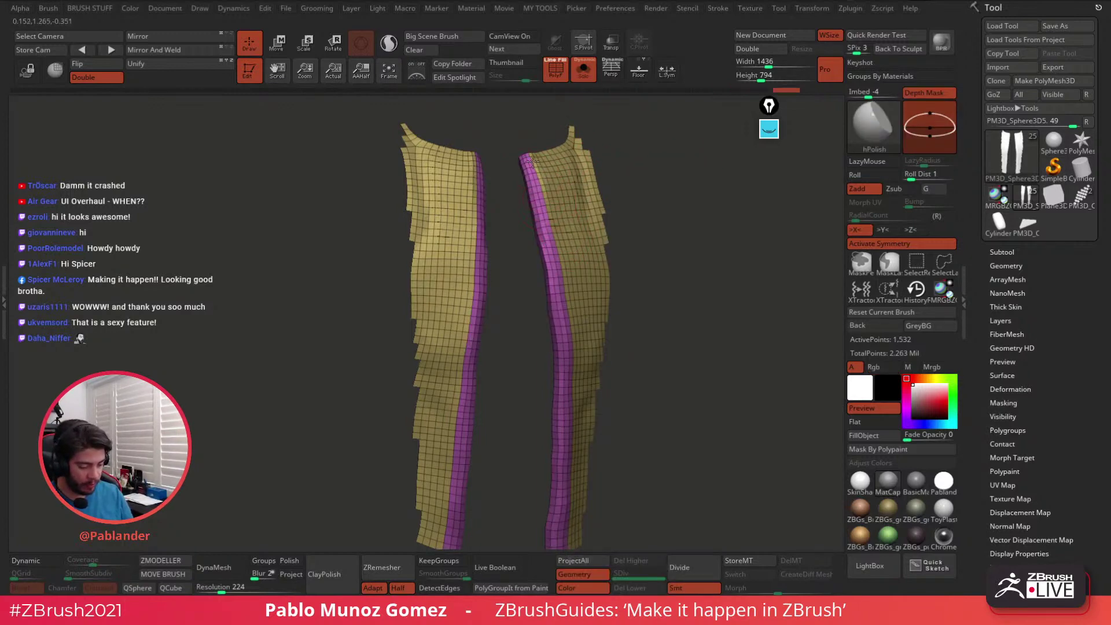
mouse_move(564, 258)
right_mouse_down("alt")
mouse_move(552, 194)
mouse_move(533, 168)
right_mouse_up("alt")
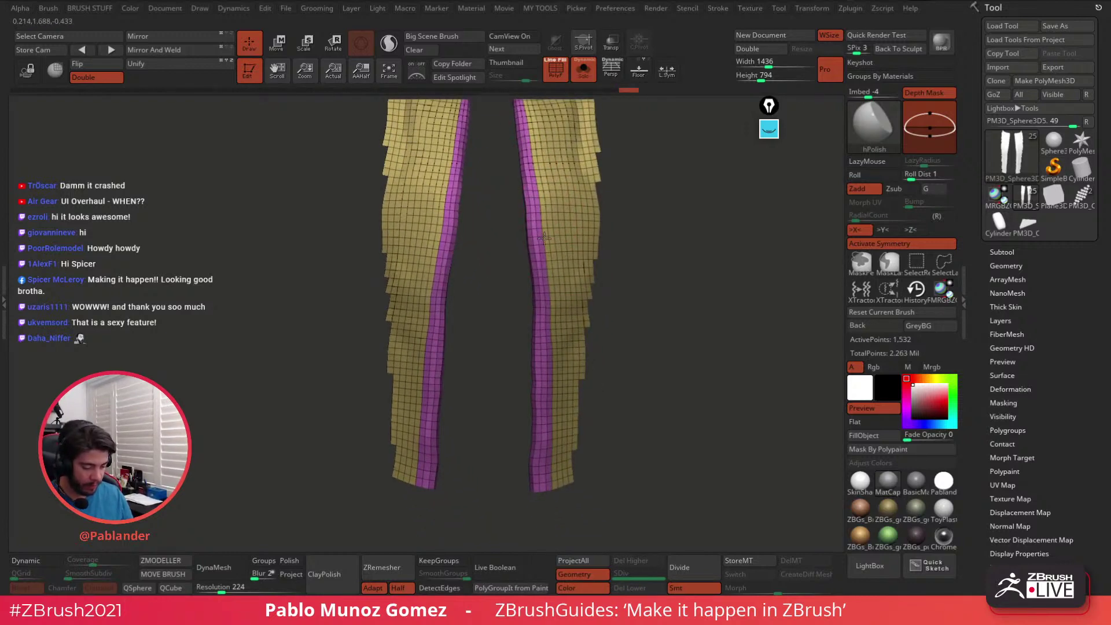
right_click_drag(552, 339, 550, 314)
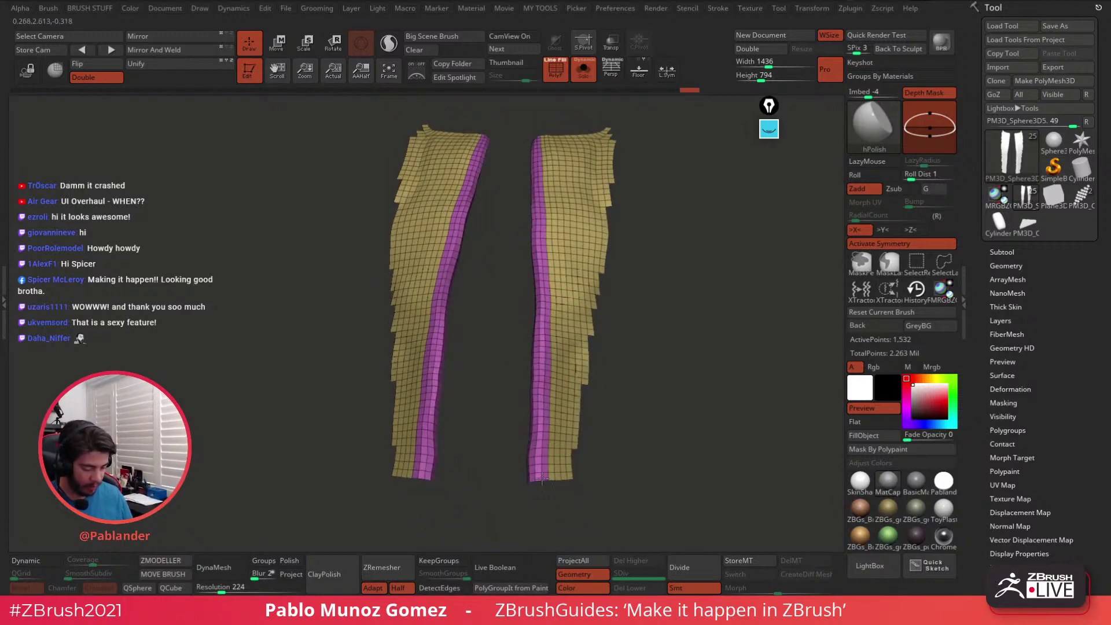
right_click_drag(545, 348, 654, 366)
left_click(557, 67)
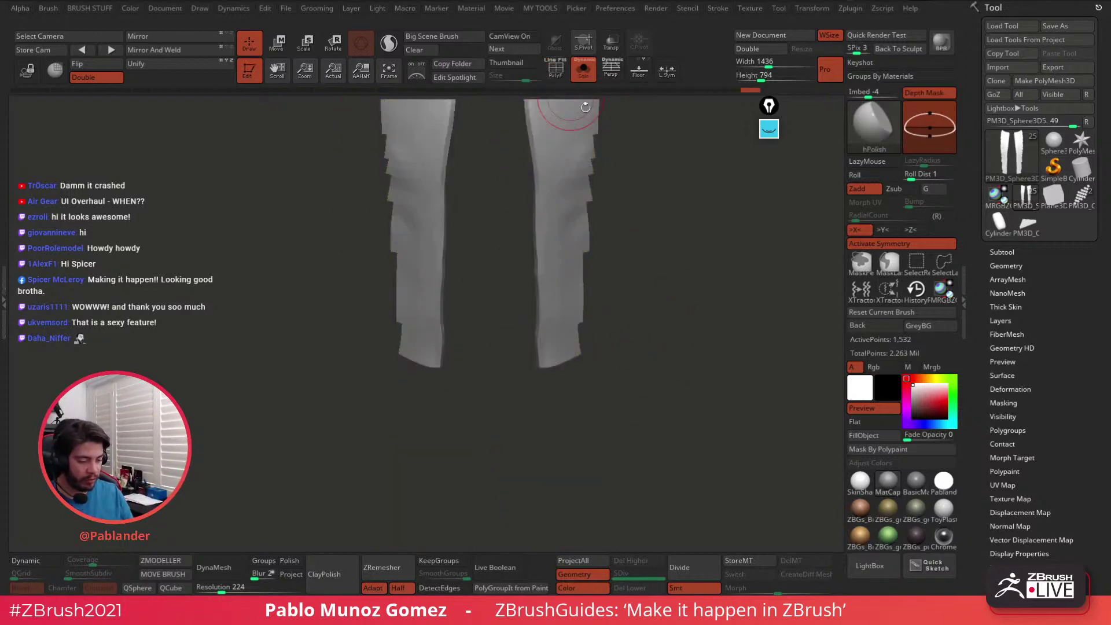
right_click_drag(644, 110, 621, 206, "alt")
left_click(555, 70)
Redisplay the jacket and shift the upper halves of the strips with the Move brush to fit its front opening
key("space")
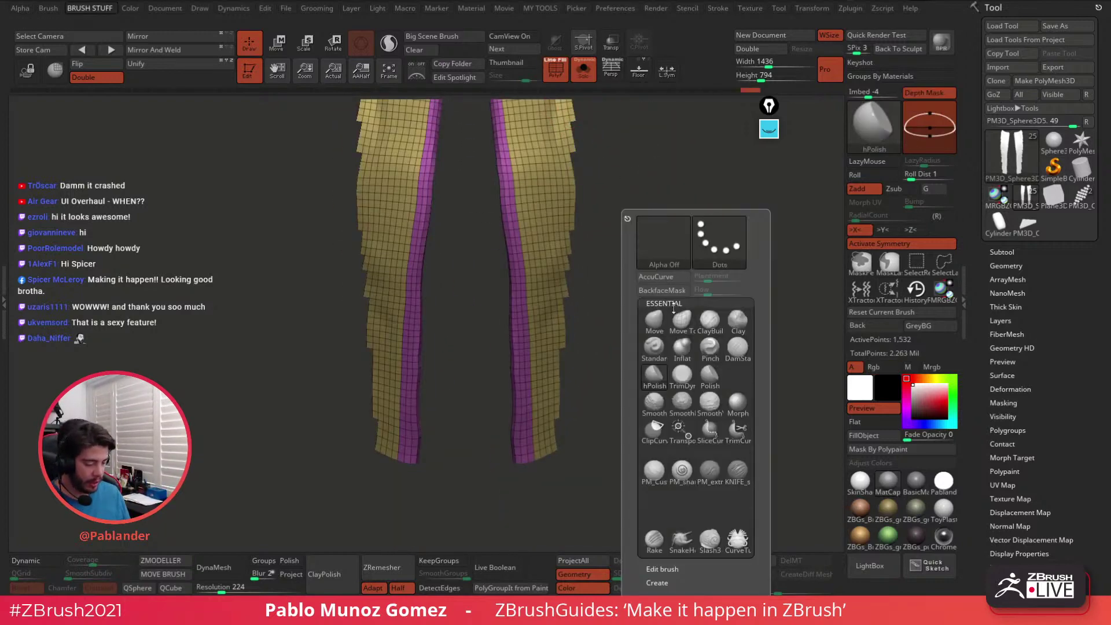
left_click(655, 320)
key("space")
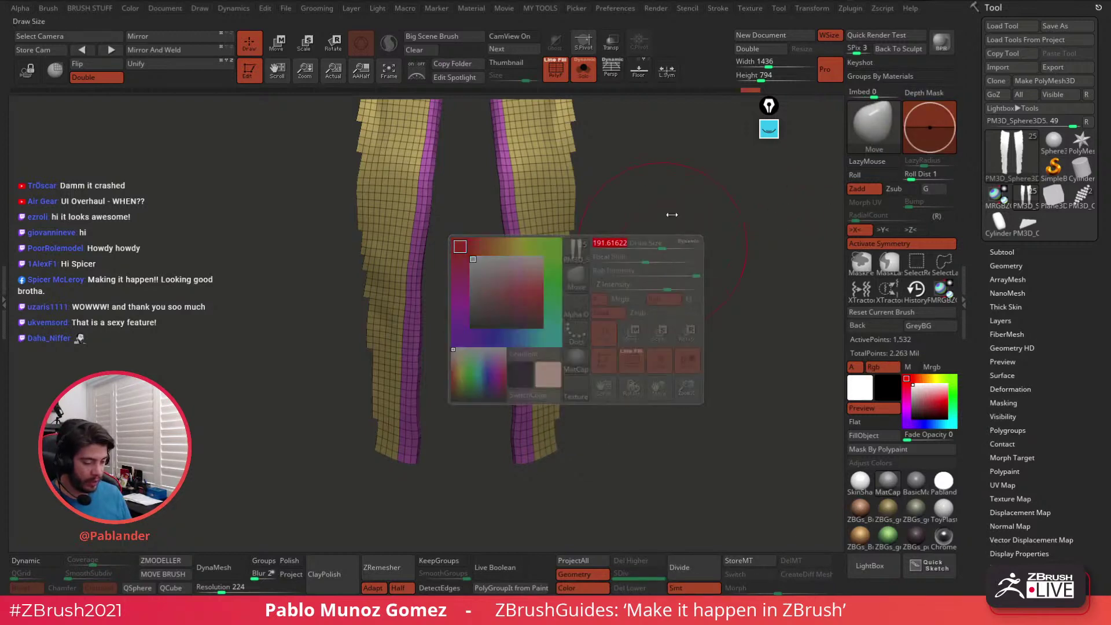
right_click_drag(615, 178, 627, 241, "alt")
left_click(581, 77)
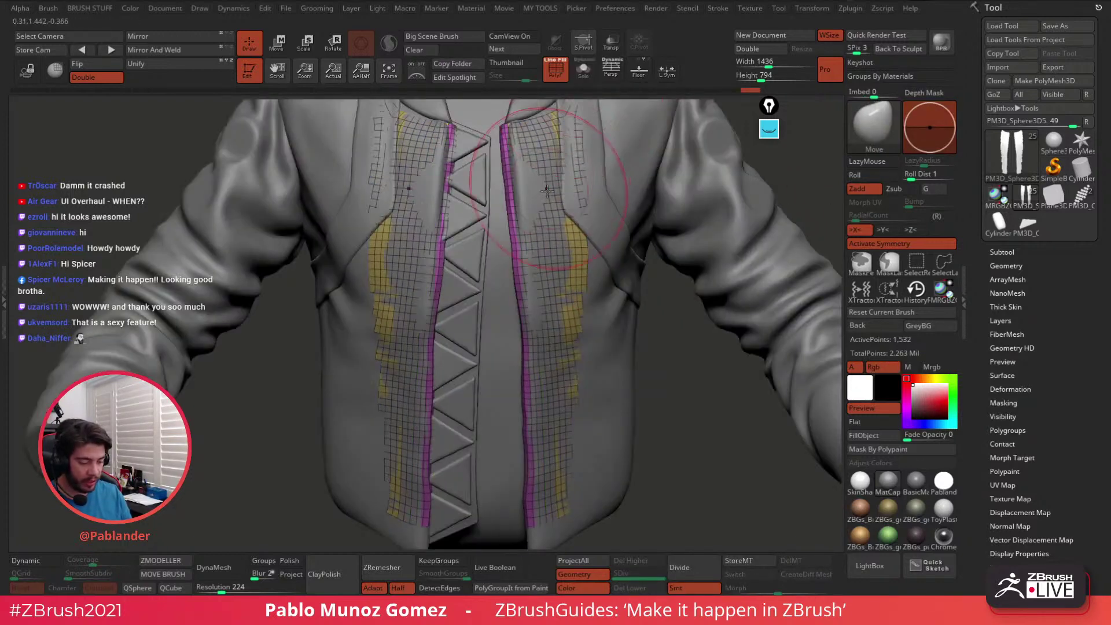
left_click_drag(522, 191, 533, 333)
right_click_drag(534, 333, 534, 322)
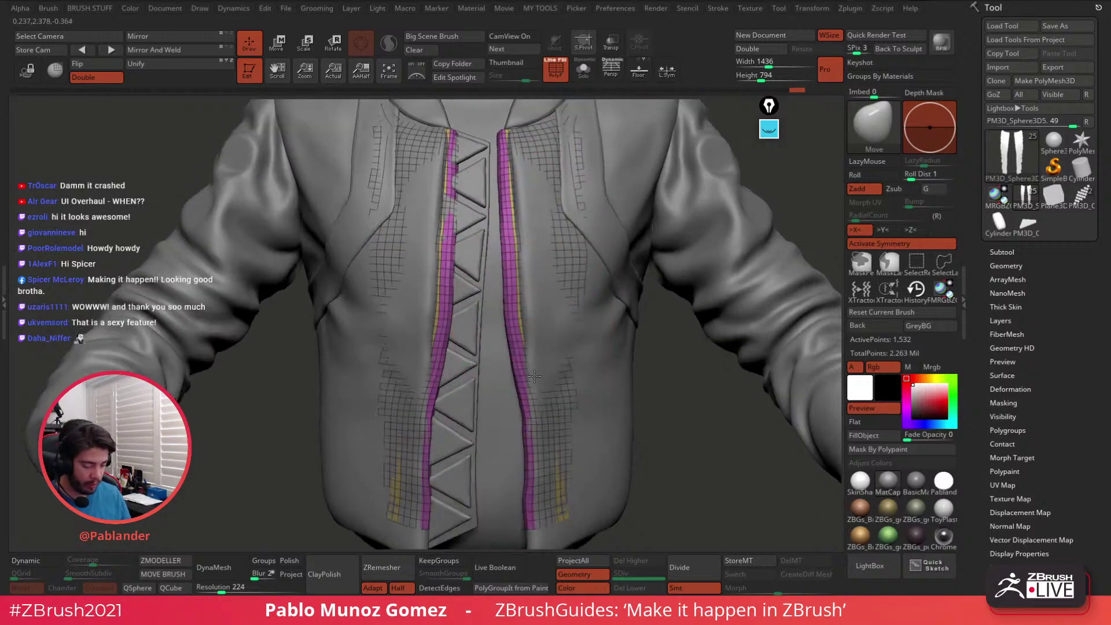
Fit the lower halves of the strips to the jacket opening with the Move brush, leaving the inner-edge bands exposed
left_click_drag(535, 393, 531, 410)
mouse_move(531, 410)
right_mouse_down("alt")
mouse_move(541, 369)
mouse_move(524, 376)
right_mouse_up("alt")
left_click_drag(537, 398, 531, 431)
mouse_move(532, 477)
left_mouse_down()
mouse_move(556, 482)
mouse_move(554, 467)
mouse_move(543, 476)
left_mouse_up()
left_click_drag(535, 428, 532, 426)
mouse_move(538, 399)
left_mouse_down()
mouse_move(532, 368)
mouse_move(533, 379)
left_mouse_up()
right_click_drag(538, 376, 536, 365)
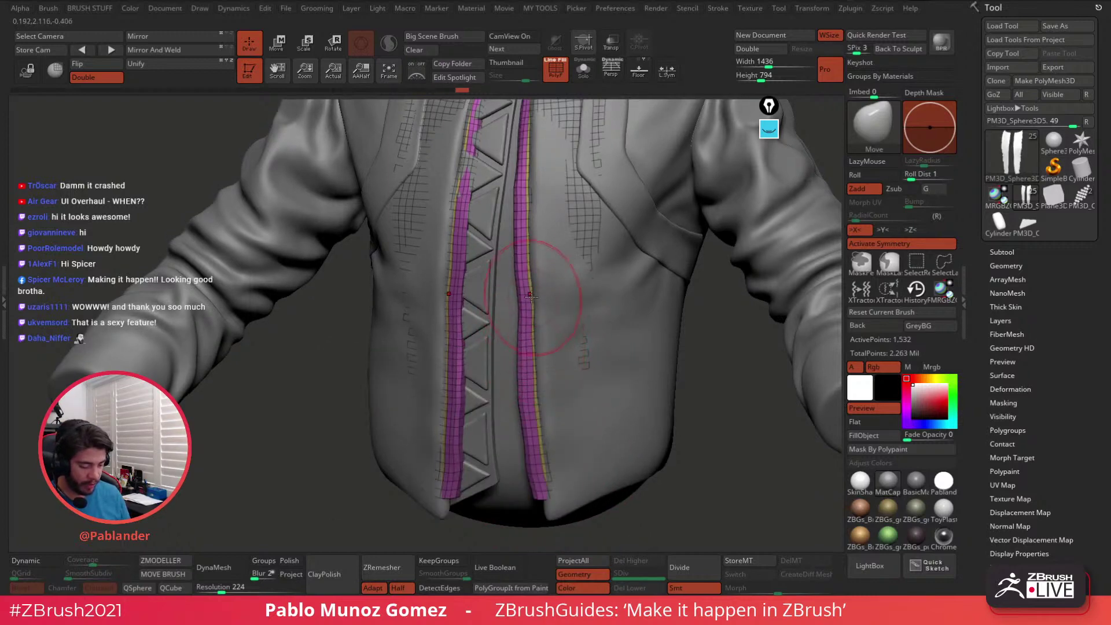
left_click_drag(527, 263, 530, 262)
left_click_drag(525, 197, 528, 195)
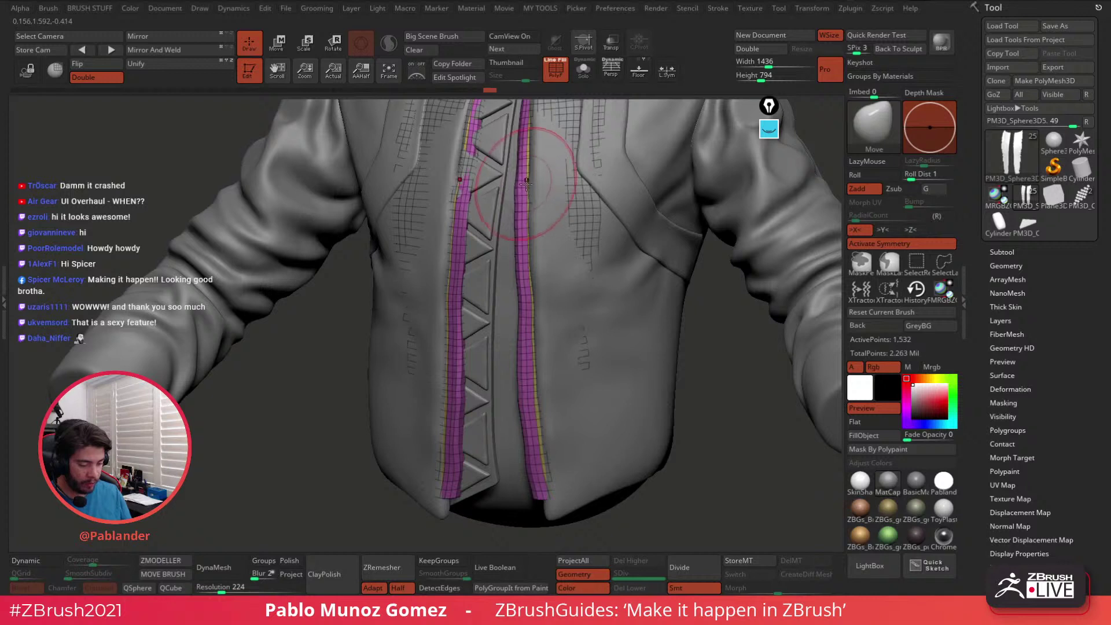
mouse_move(555, 492)
left_mouse_down()
mouse_move(544, 496)
mouse_move(536, 475)
left_mouse_up()
left_click_drag(536, 418, 538, 414)
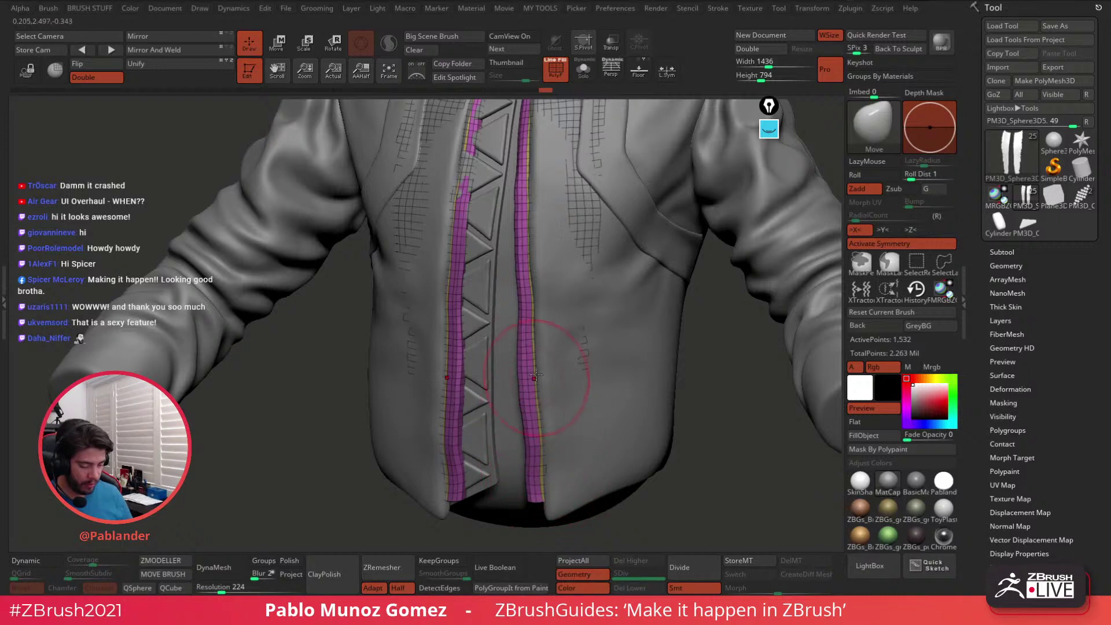
Shift the upper parts of both strips toward the jacket opening with the Move brush, using a smaller draw size near the chest
left_click_drag(536, 375, 534, 366)
mouse_move(533, 301)
right_mouse_down()
mouse_move(538, 332)
mouse_move(547, 279)
right_mouse_up()
left_click_drag(528, 186, 525, 161)
mouse_move(527, 151)
right_mouse_down("alt")
mouse_move(533, 214)
mouse_move(550, 201)
right_mouse_up("alt")
key("space")
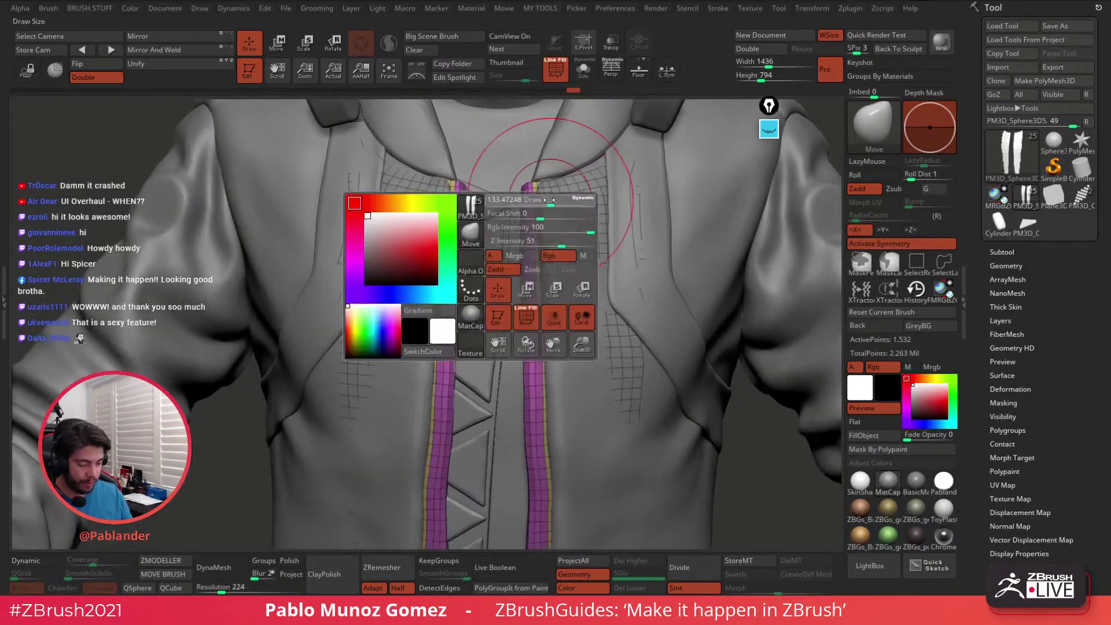
left_click_drag(549, 200, 526, 201)
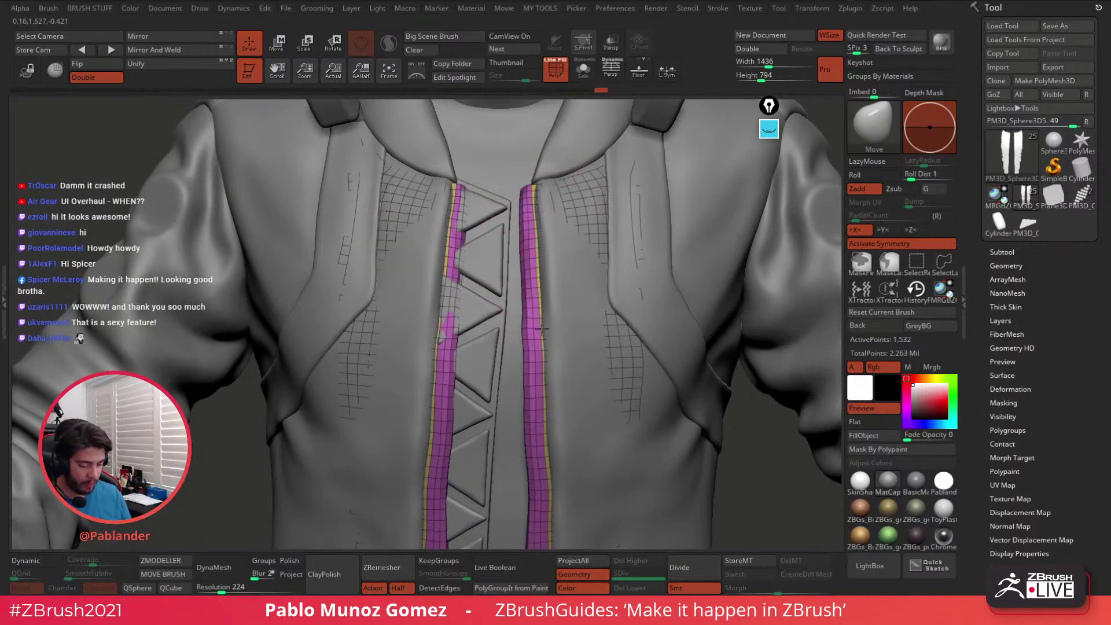
left_click_drag(446, 303, 443, 284)
left_click_drag(440, 328, 443, 292)
Refine the middle and lower stretches of both strips with the Move brush so their inner-edge bands follow the jacket opening
right_click_drag(465, 349, 490, 211, "alt")
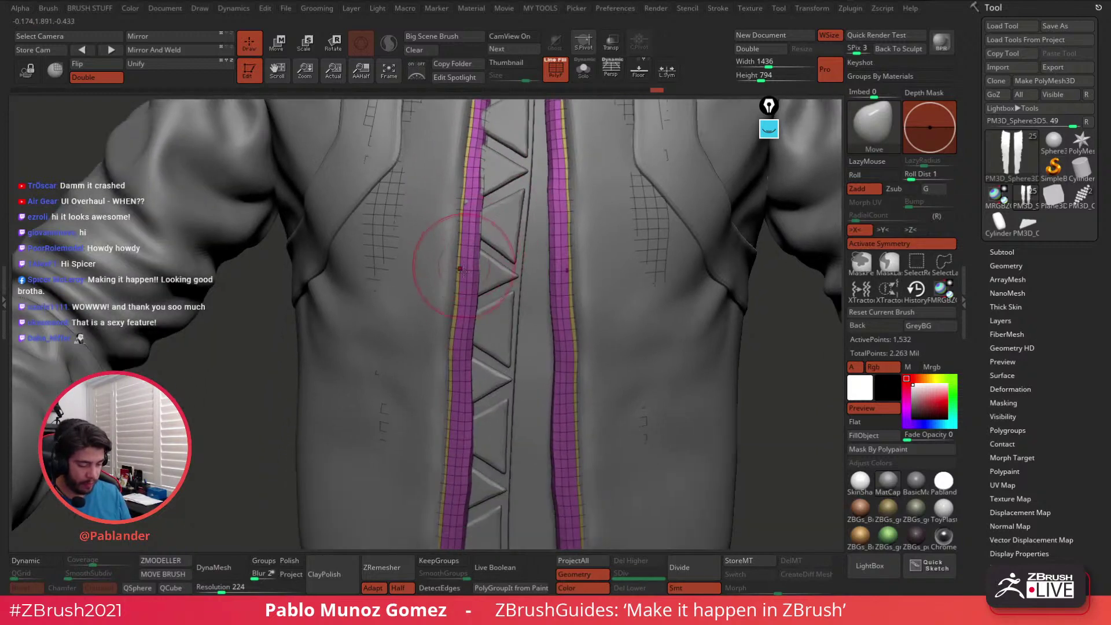
right_click_drag(586, 280, 607, 249)
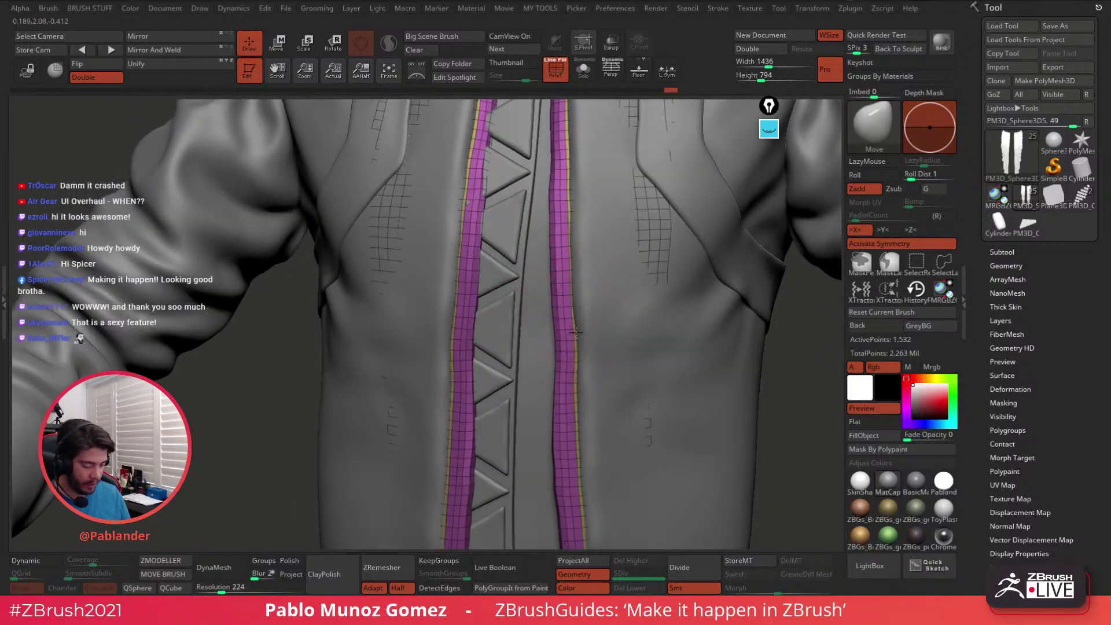
right_click_drag(580, 360, 564, 289)
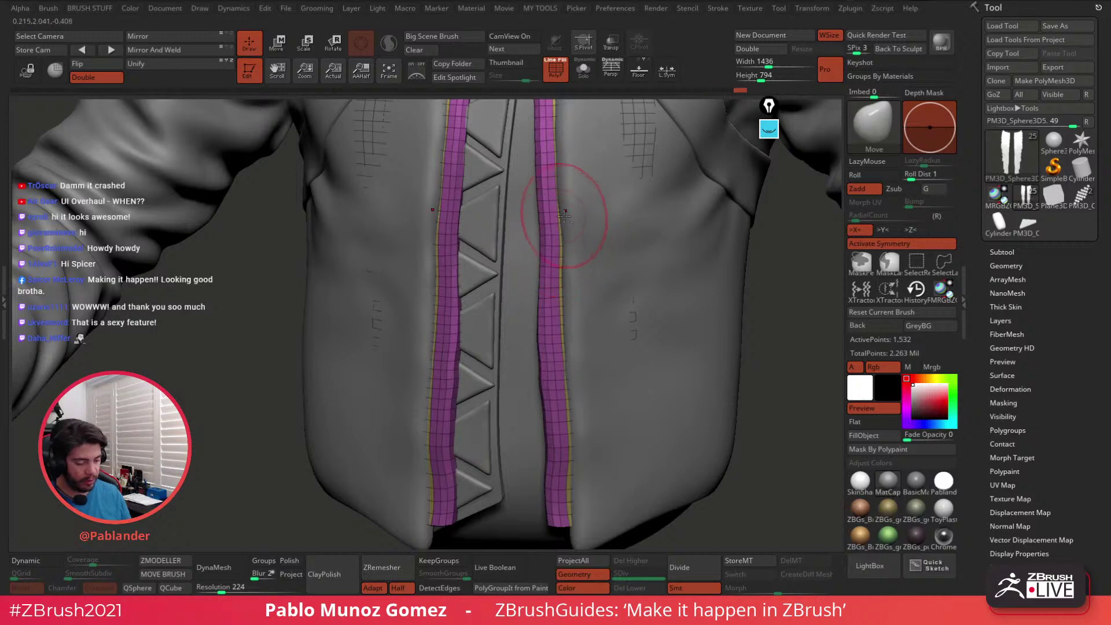
right_click_drag(550, 213, 544, 266)
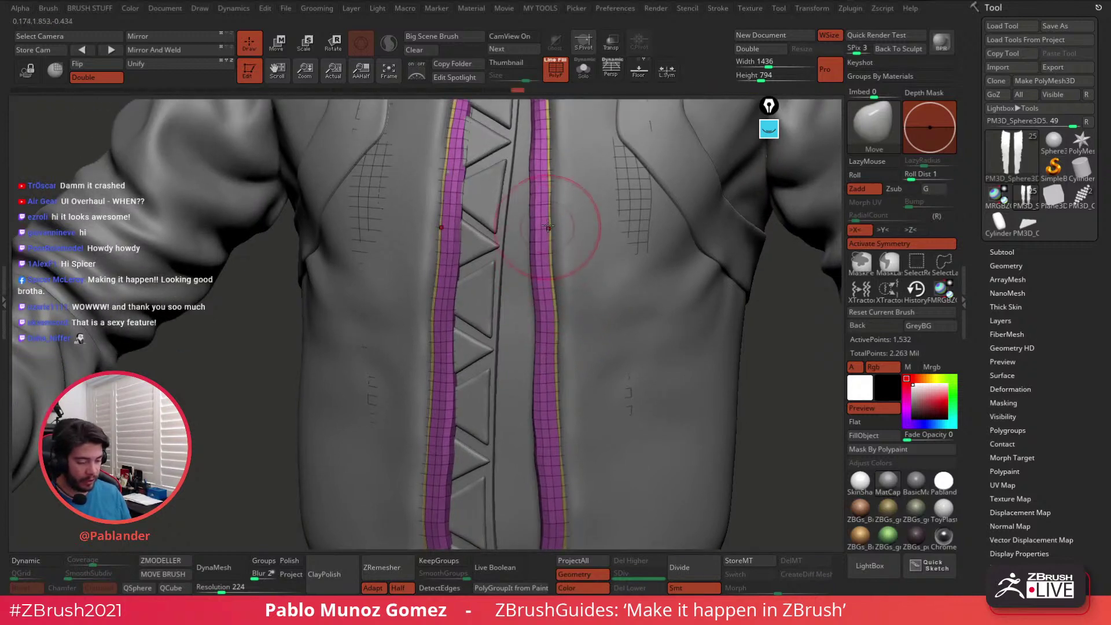
right_click_drag(566, 185, 565, 210)
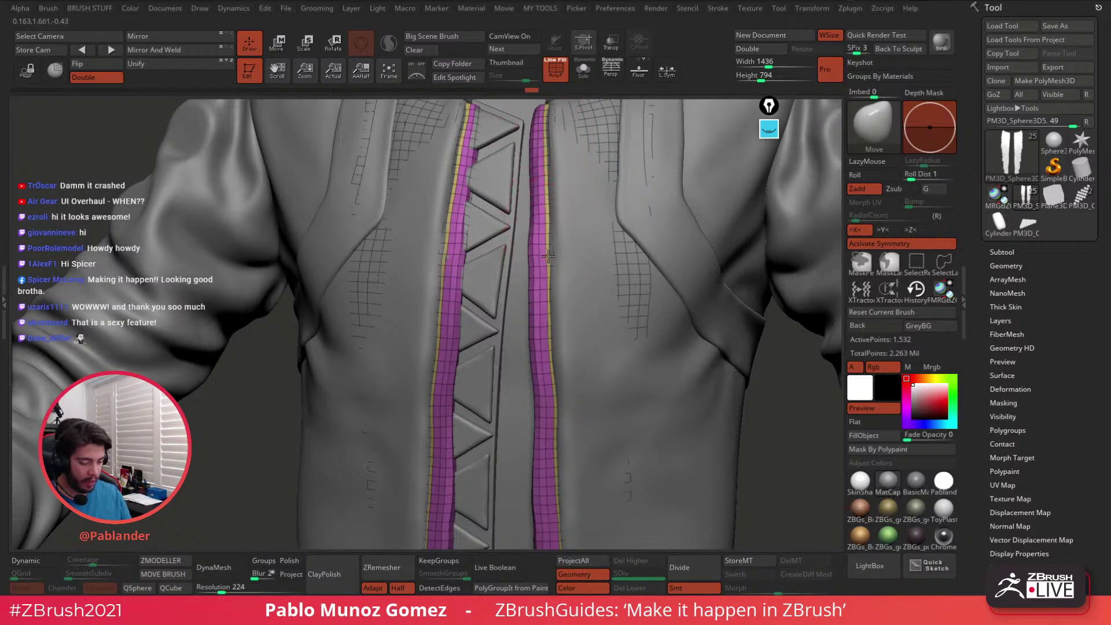
right_click_drag(549, 318, 575, 228)
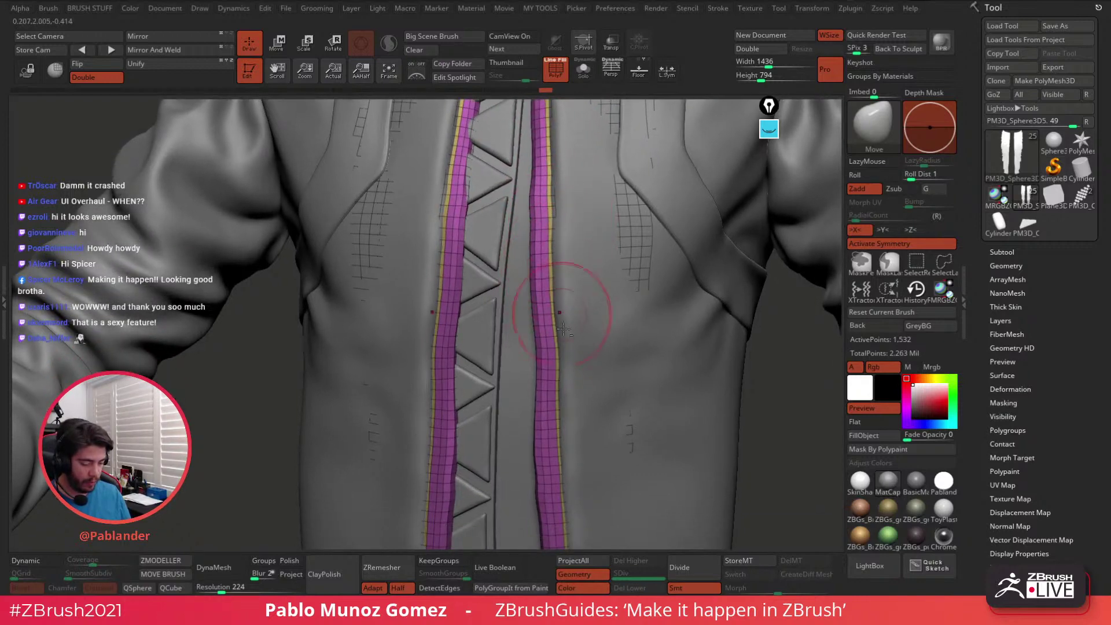
right_click_drag(525, 322, 570, 281)
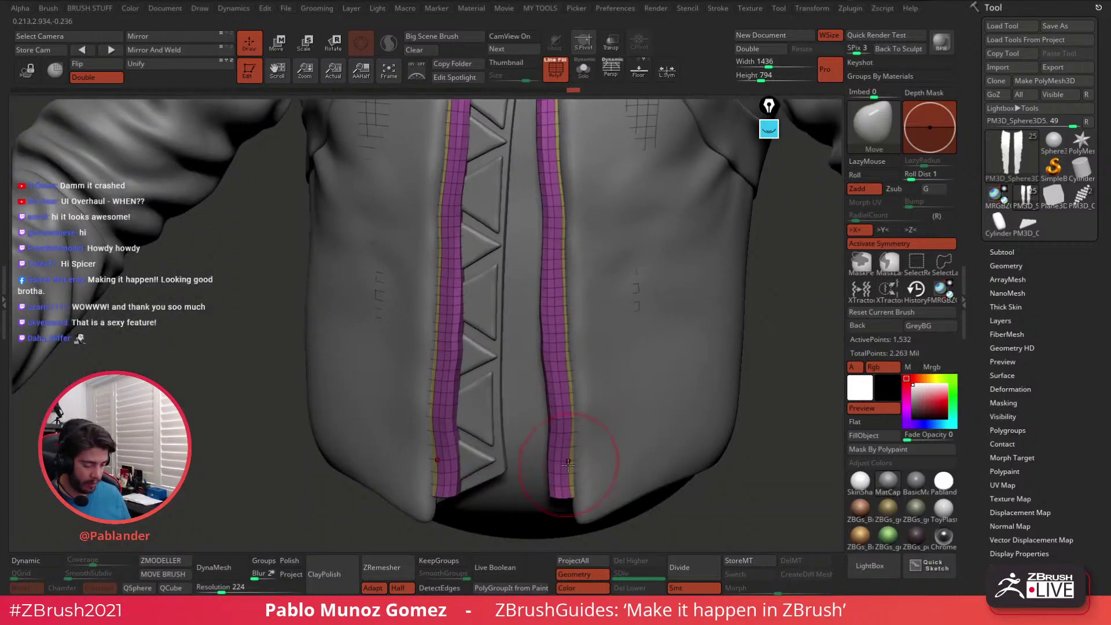
Isolate the strips and frame the mesh with curves along the polygroup borders only, leaving out open borders and creased edges
right_click_drag(617, 417, 579, 284, "ctrl")
left_click(584, 71)
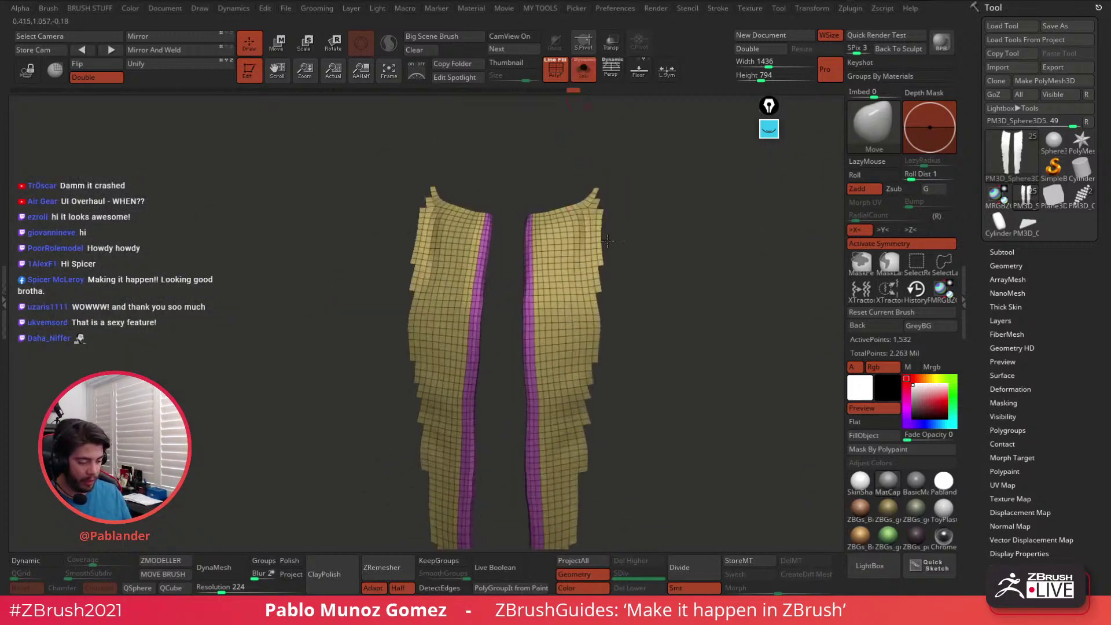
right_click_drag(655, 248, 667, 301)
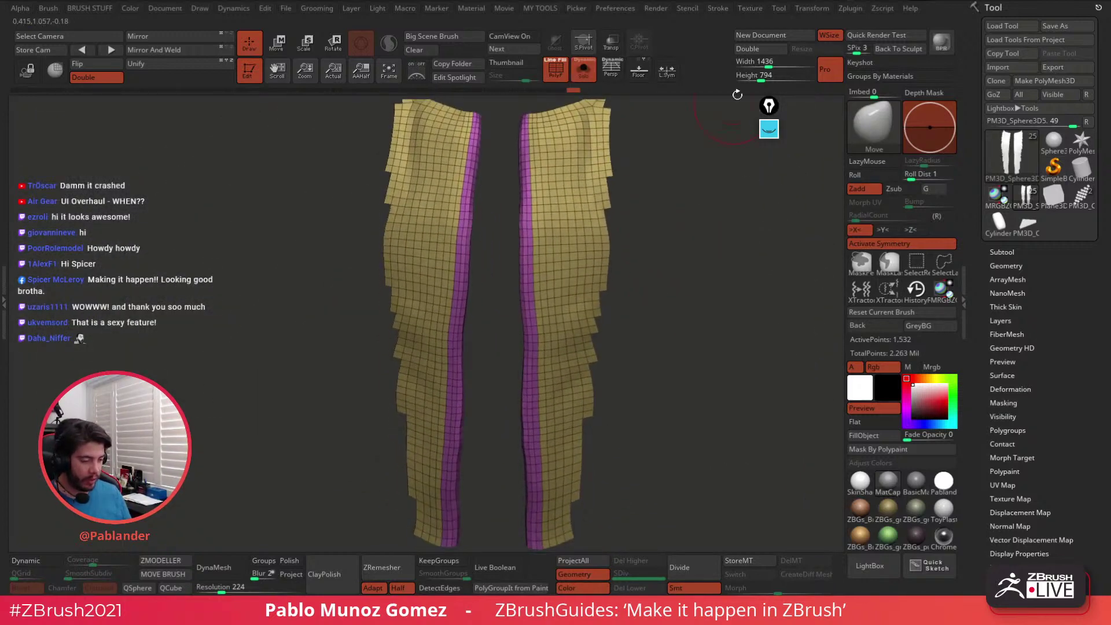
left_click(720, 9)
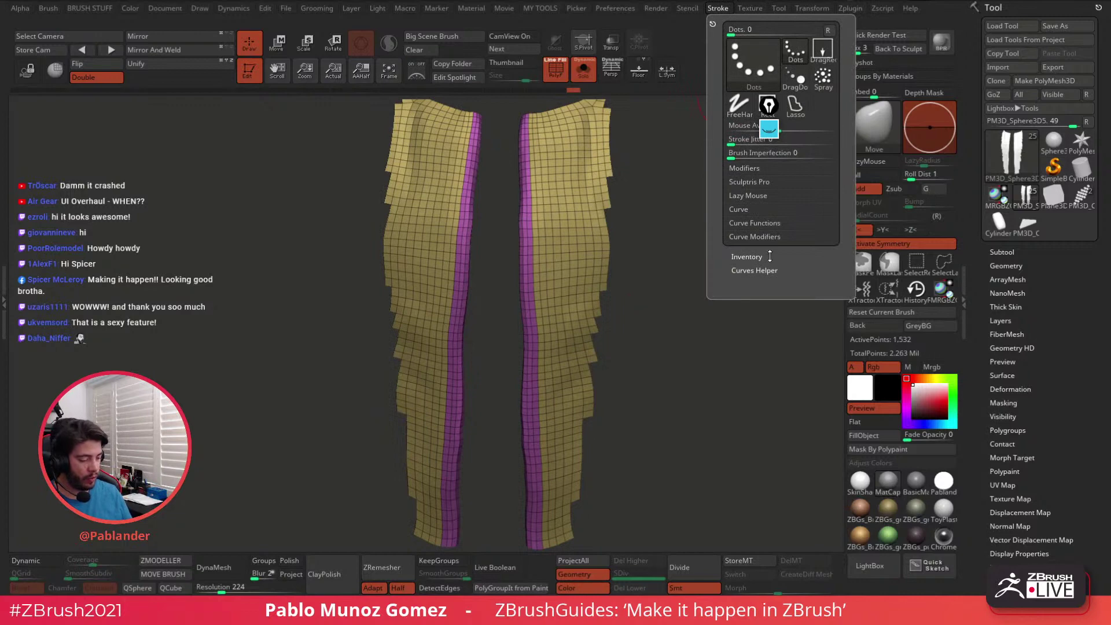
left_click(769, 223)
left_click(805, 305)
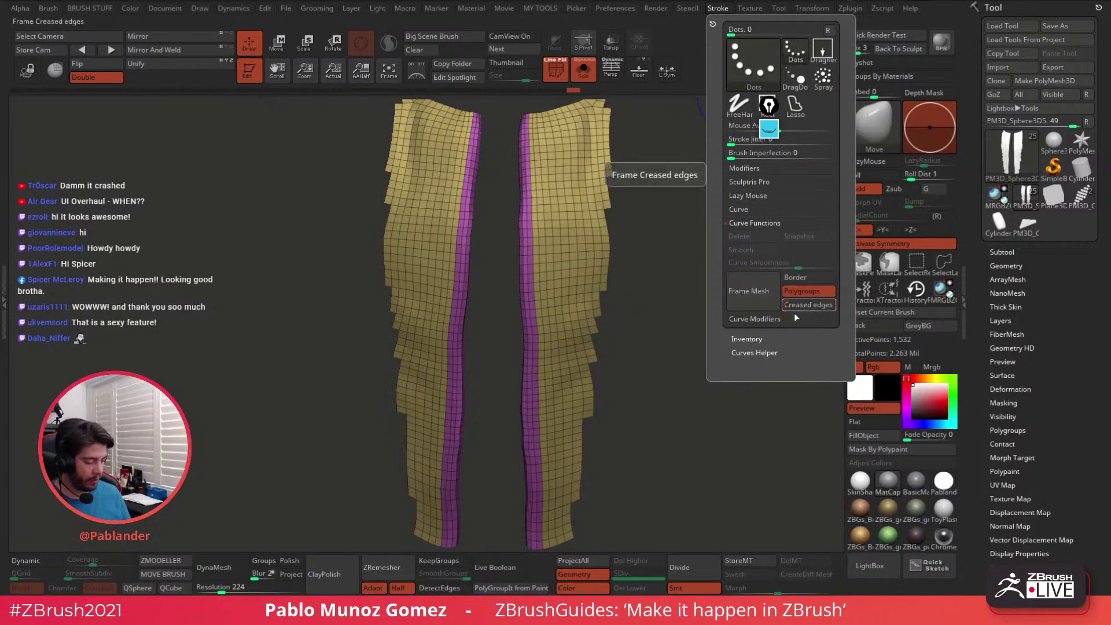
left_click(757, 296)
Choose the IMM ZipperM brush with its left open-zipper mesh and turn off symmetry
left_click(851, 142)
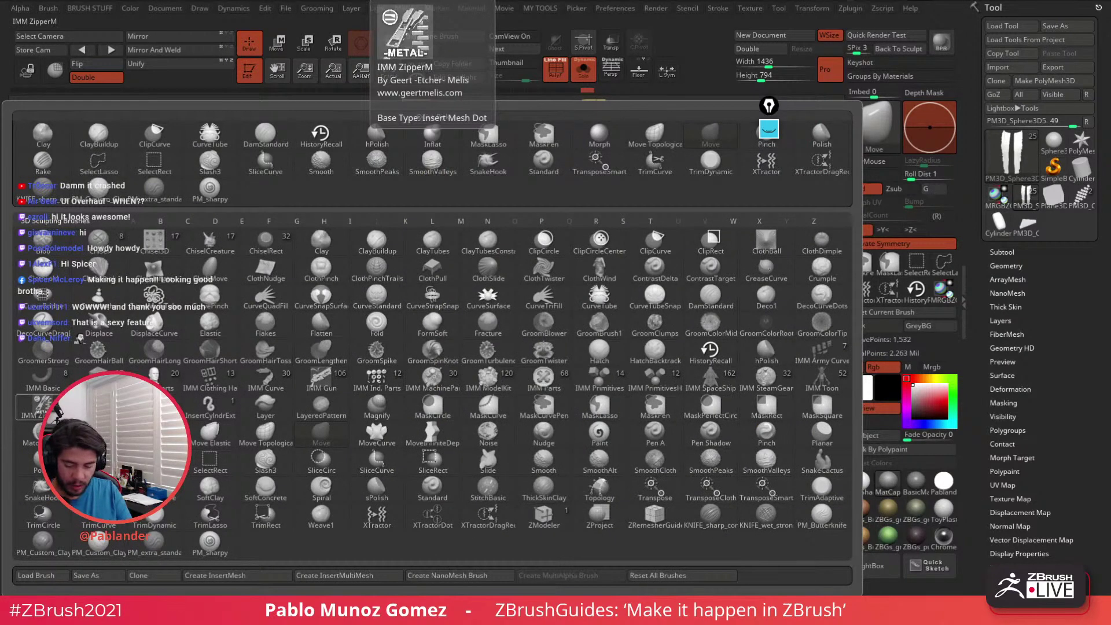
left_click(43, 407)
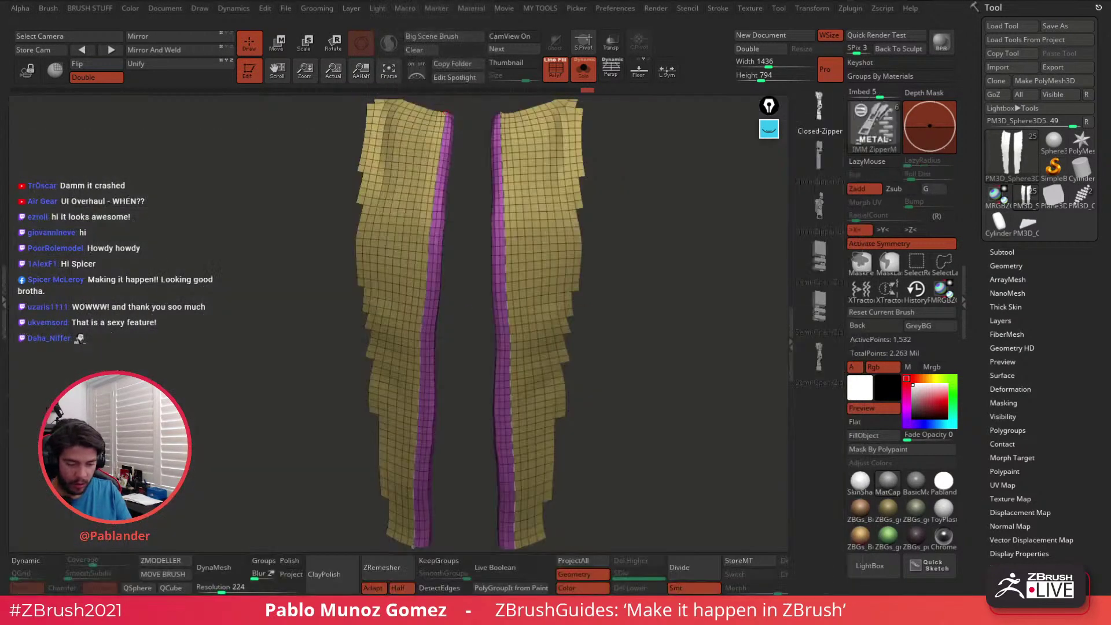
left_click(819, 207)
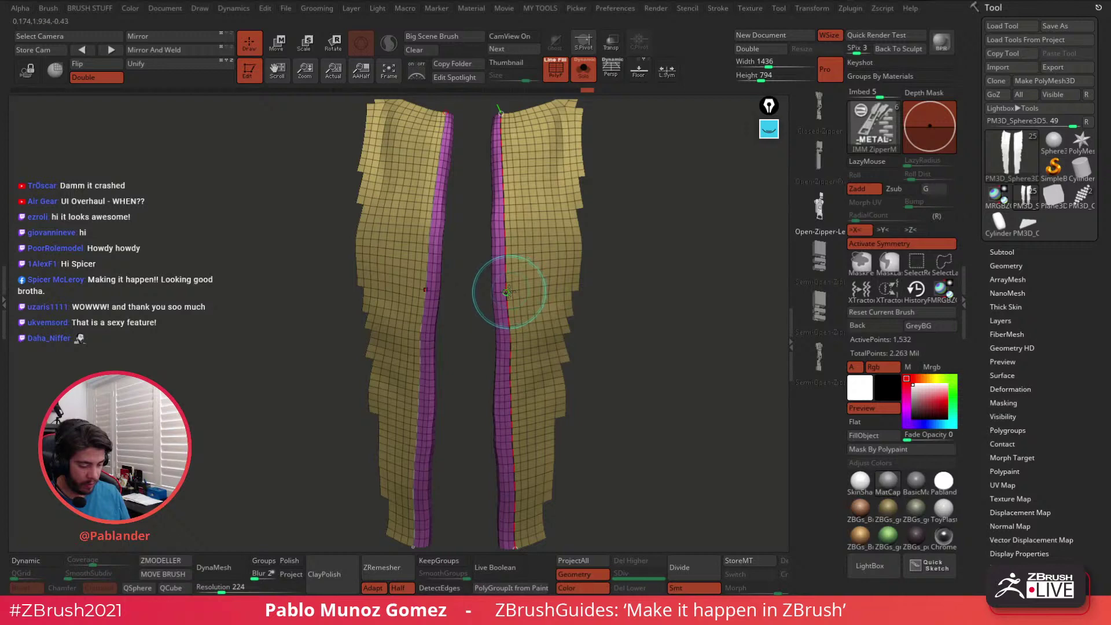
key("x")
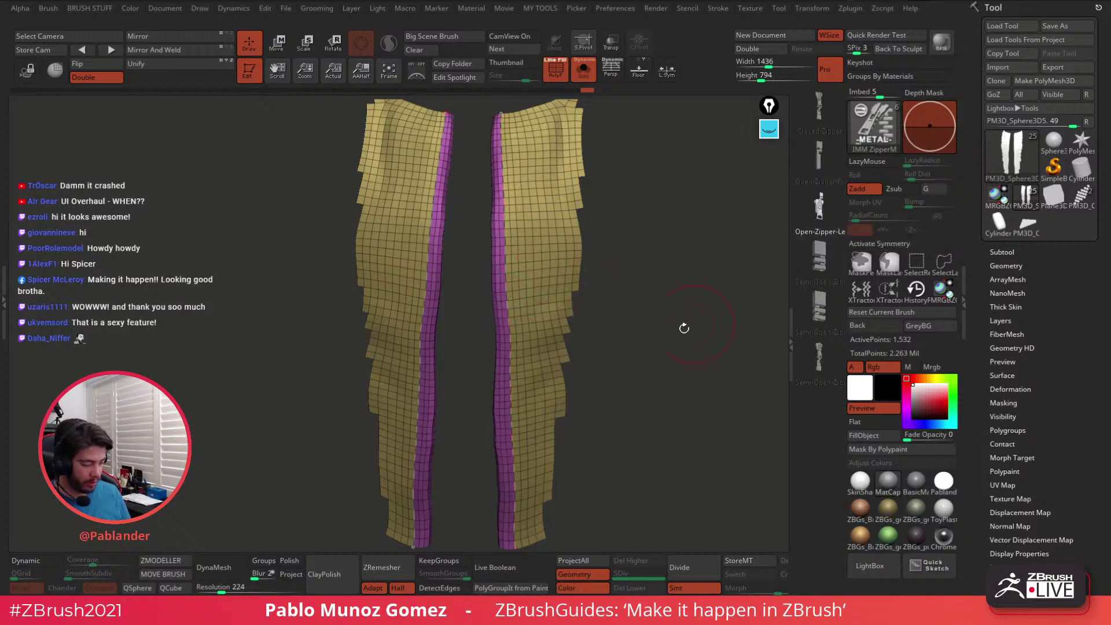
Insert the zipper along the framed curves of both strips, undoing and reapplying it with a smaller draw size
left_click(506, 303)
key("ctrl+z")
key("space")
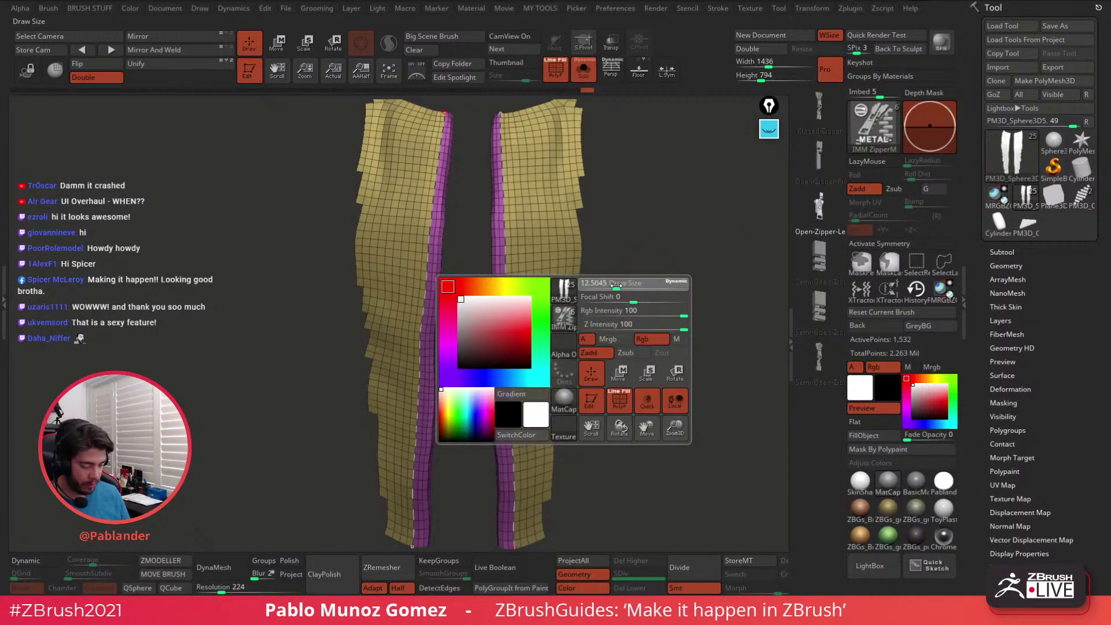
left_click(500, 315)
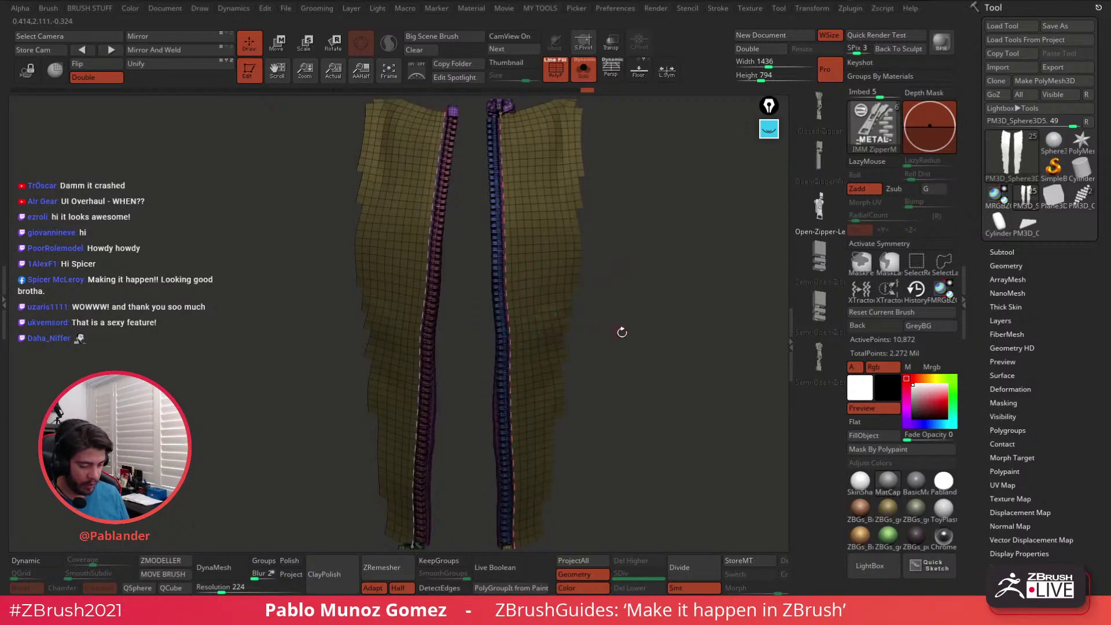
left_click_drag(622, 332, 640, 290, "alt")
key("space")
left_click(641, 292)
key("ctrl+z")
left_click(527, 325)
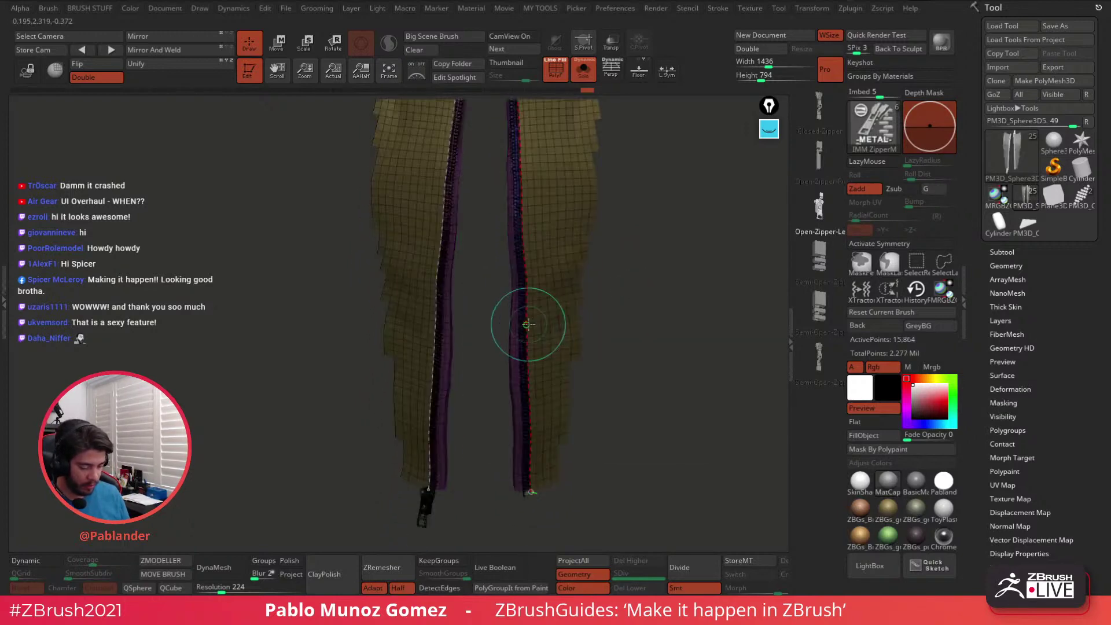
Reapply the zipper with a still smaller draw size and the polyframe hidden, and redisplay the jacket to check its scale
left_click(647, 306)
key("space")
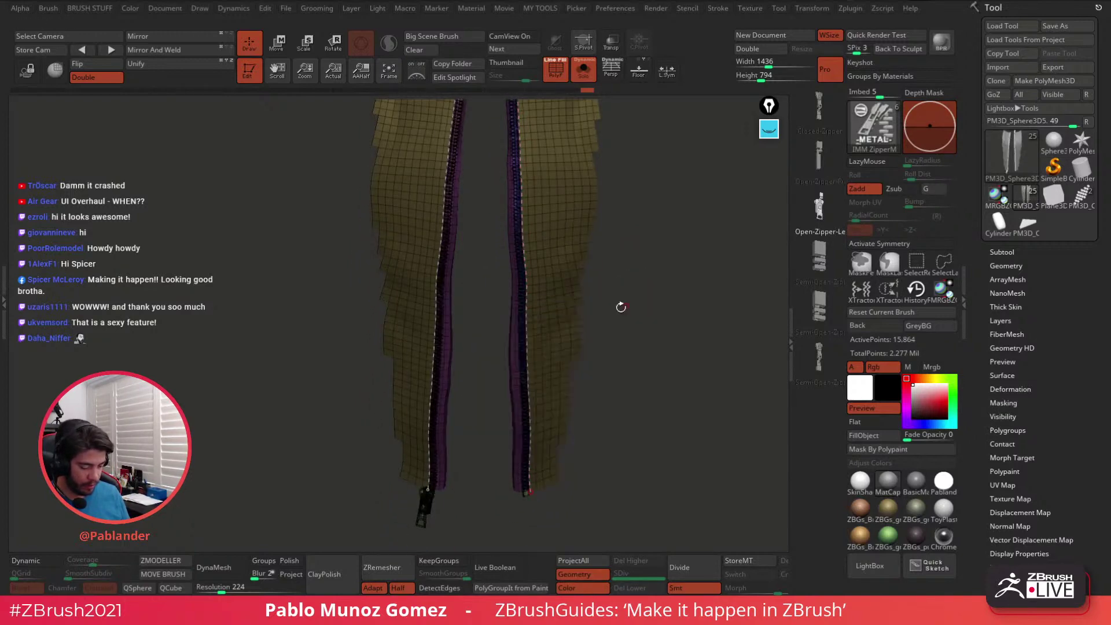
key("ctrl+z")
left_click(556, 70)
left_click(532, 329)
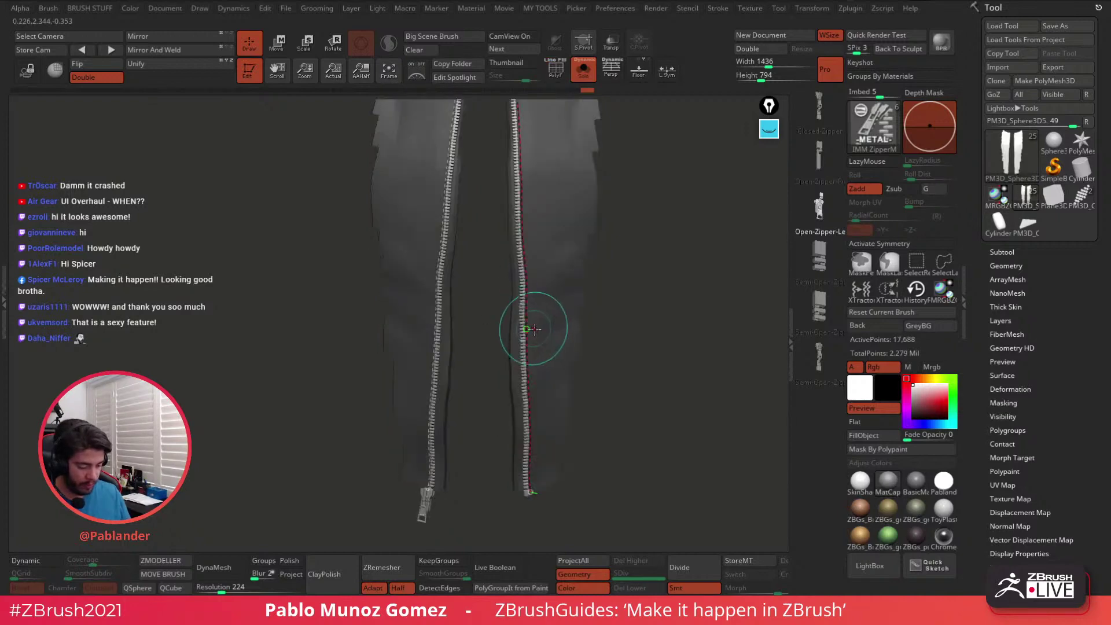
left_click(585, 72)
left_click_drag(647, 382, 628, 328, "alt")
left_click_drag(620, 415, 639, 367)
mouse_move(642, 373)
left_mouse_down("alt")
mouse_move(648, 451)
mouse_move(651, 412)
mouse_move(631, 354)
mouse_move(610, 395)
mouse_move(637, 434)
mouse_move(648, 405)
mouse_move(621, 403)
mouse_move(620, 446)
mouse_move(639, 369)
mouse_move(628, 376)
left_mouse_up("alt")
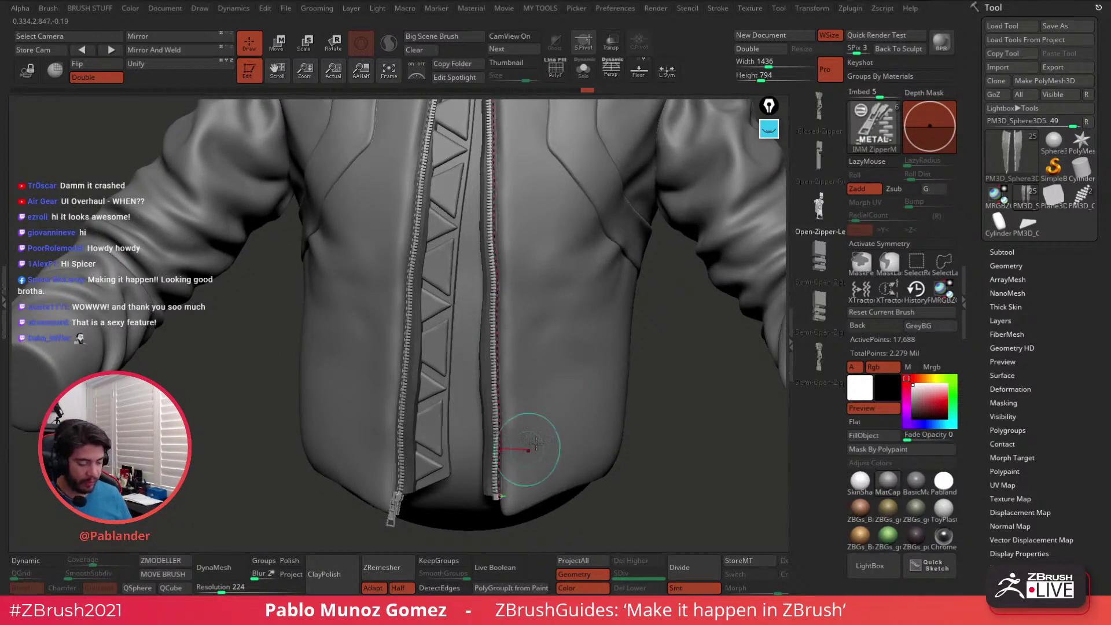
Isolate the subtool, clear its mask and hide the wide panels and inner-edge bands, leaving only the zippers displayed
left_click(583, 70)
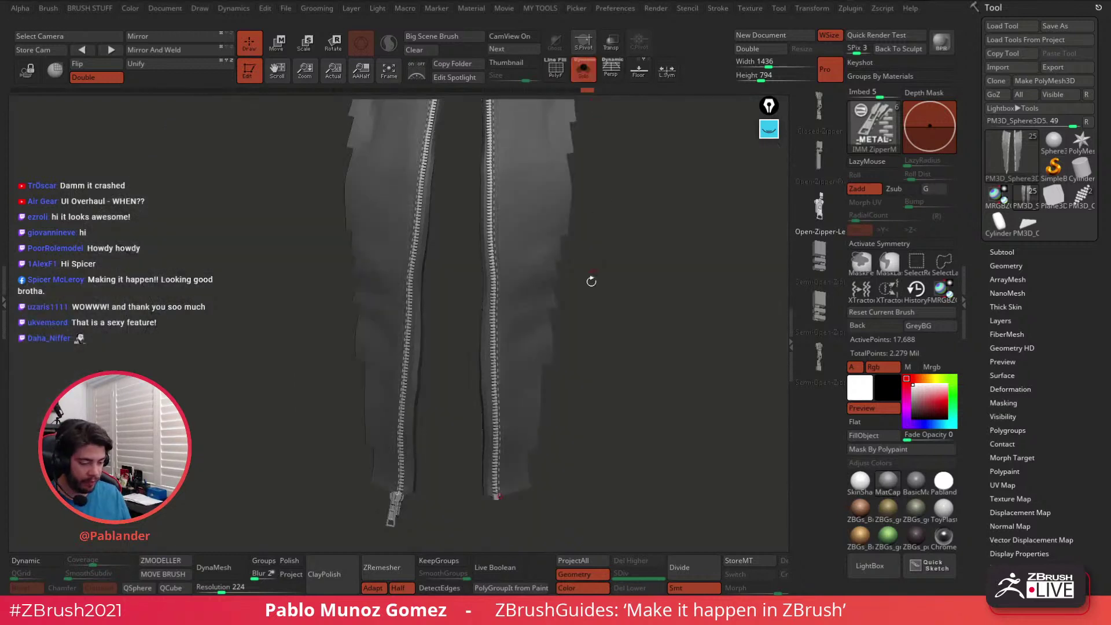
left_click_drag(562, 226, 598, 211)
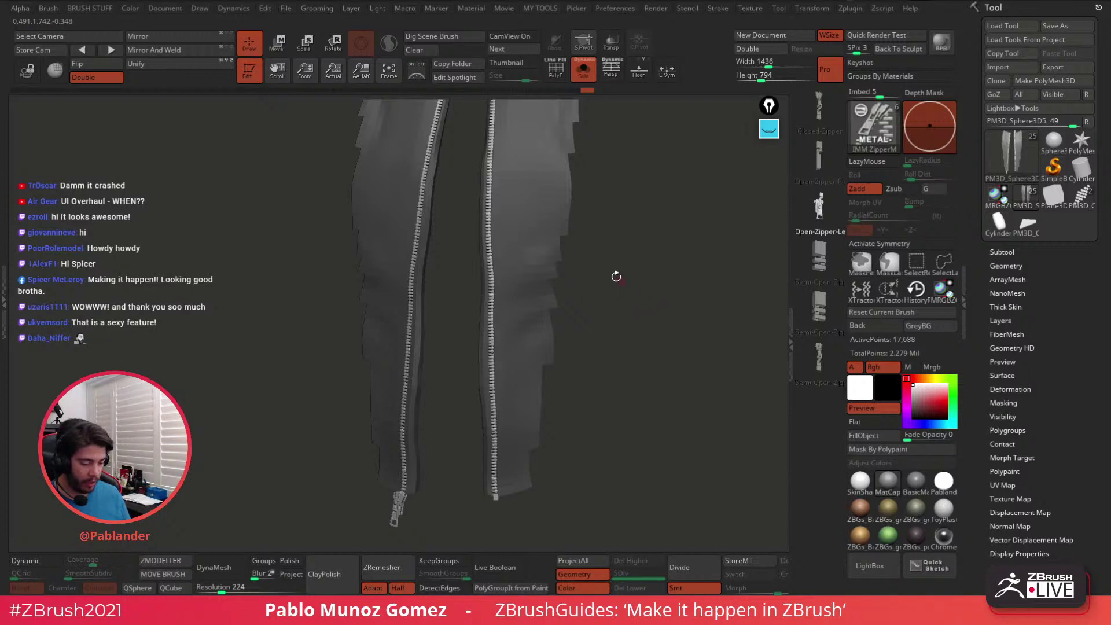
left_click_drag(626, 235, 635, 264)
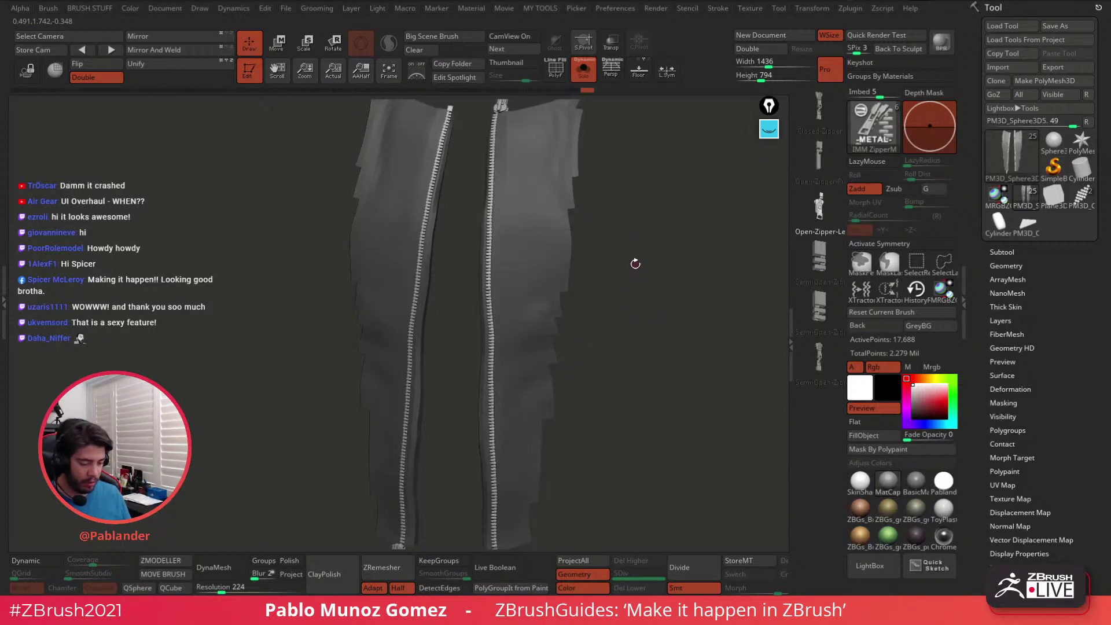
key("ctrl")
left_click_drag(629, 201, 639, 266, "ctrl")
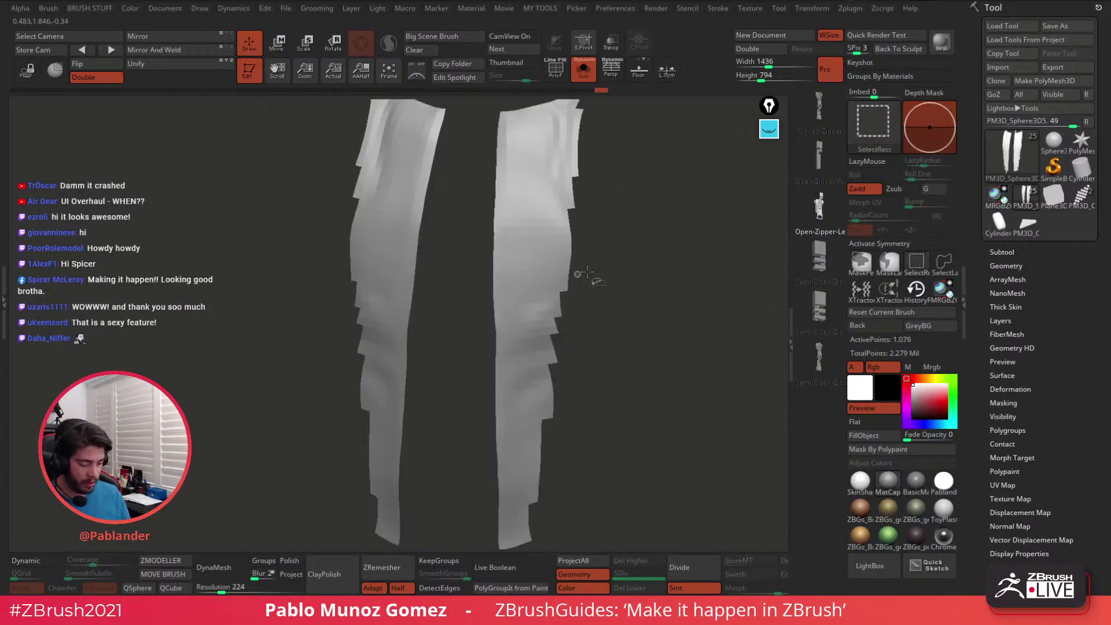
left_click(559, 270, "ctrl+alt+shift")
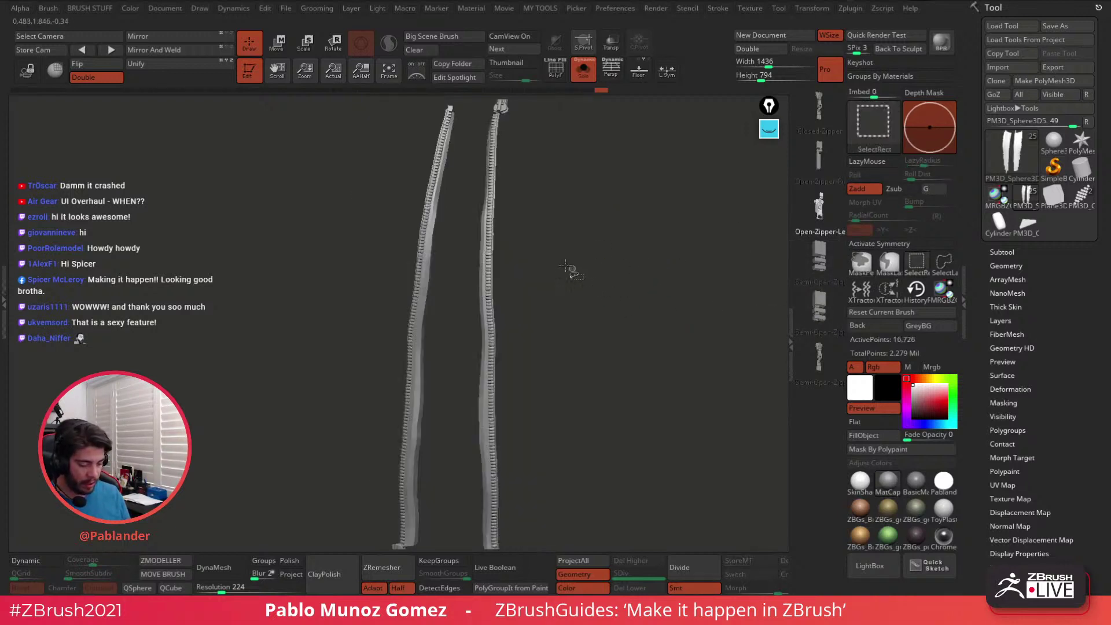
left_click(479, 253, "ctrl+alt+shift")
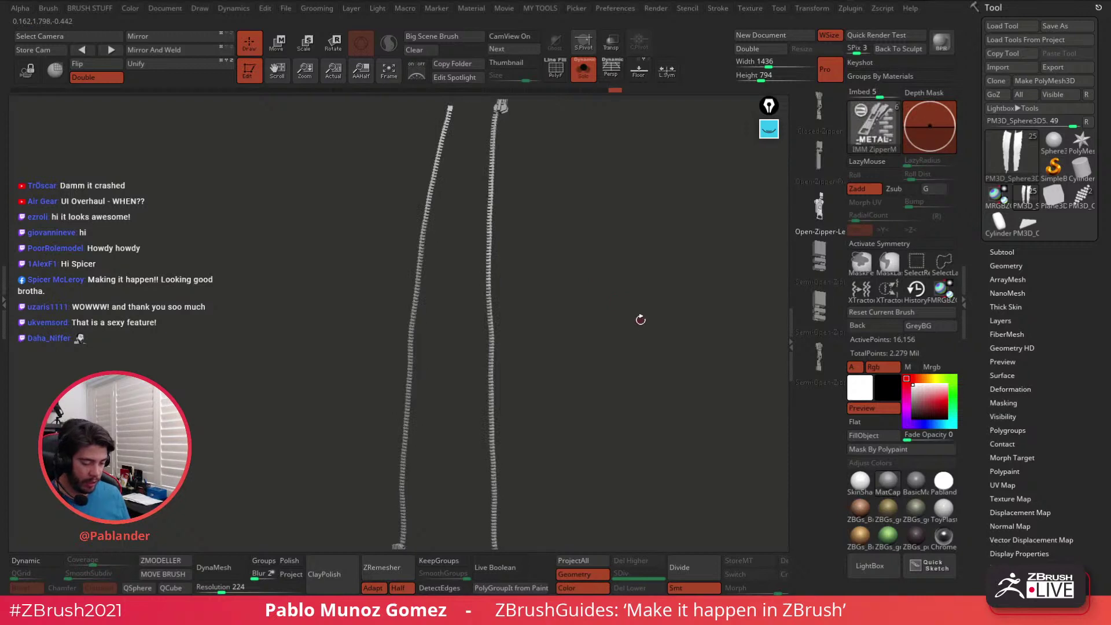
Split the hidden strips into their own subtool and move it elsewhere in the subtool list, expanded to 14 visible entries
key("1")
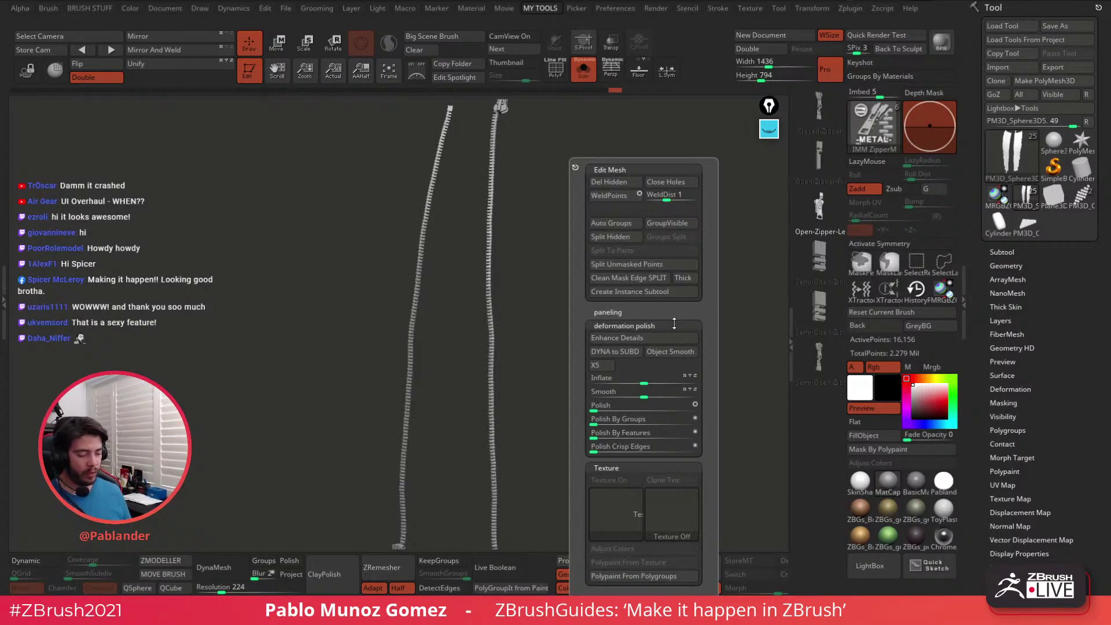
left_click(622, 237)
left_click(1020, 250)
left_click_drag(1055, 249, 1106, 238)
left_click_drag(1028, 49, 1045, 49)
left_click_drag(986, 111, 987, 53)
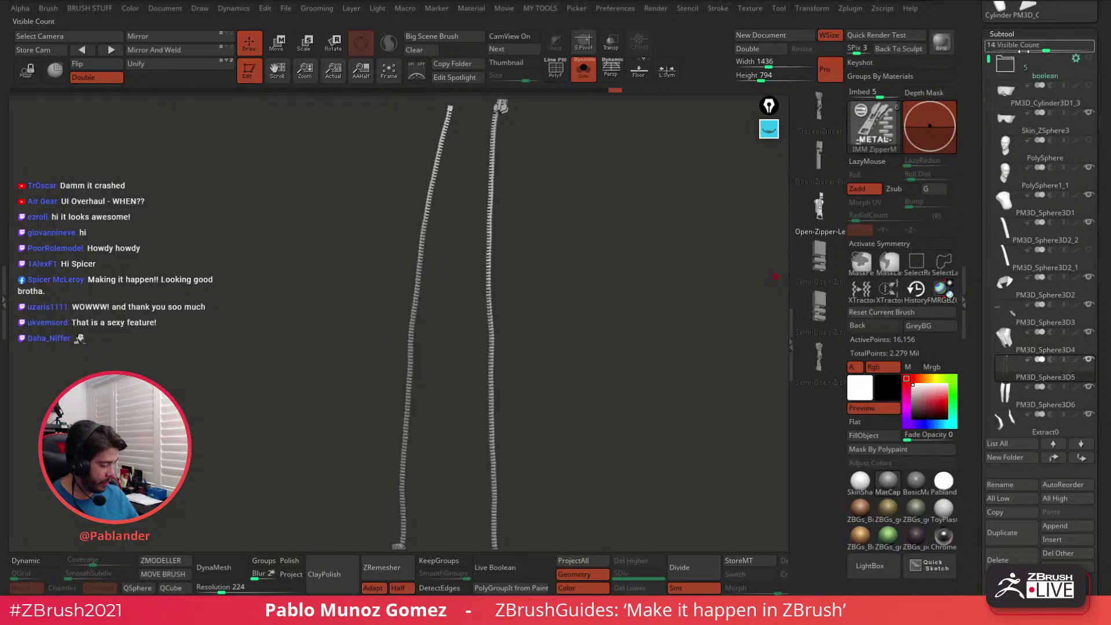
left_click_drag(1030, 398, 990, 121)
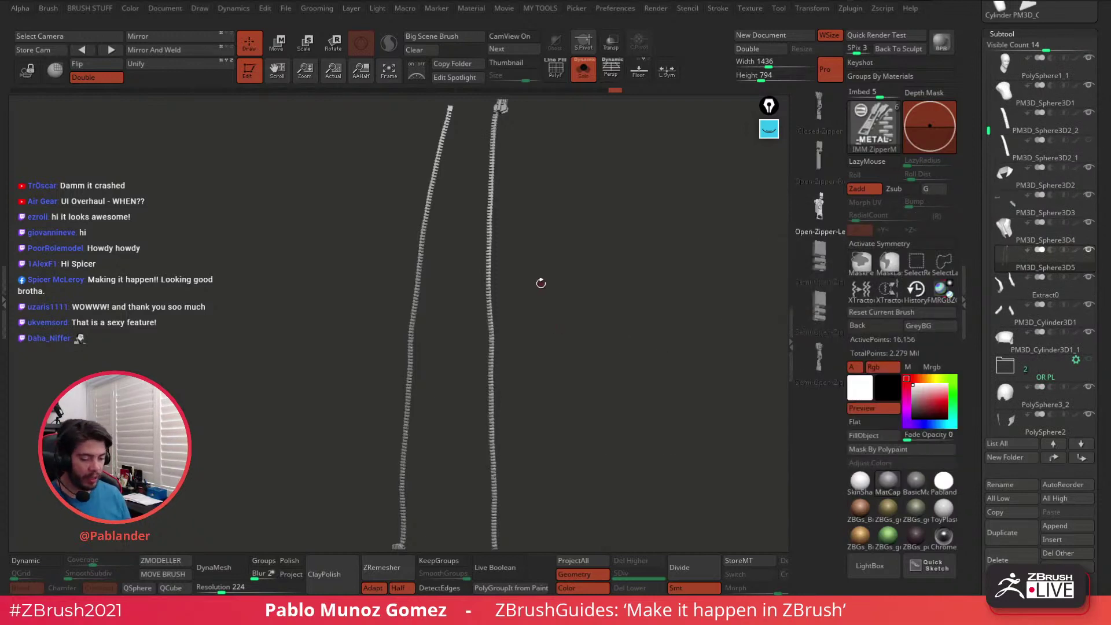
Delete the extra slider at the collar end of one zipper, keeping both tooth rows and the hem slider, and redisplay the whole jacket
left_click_drag(559, 323, 476, 346)
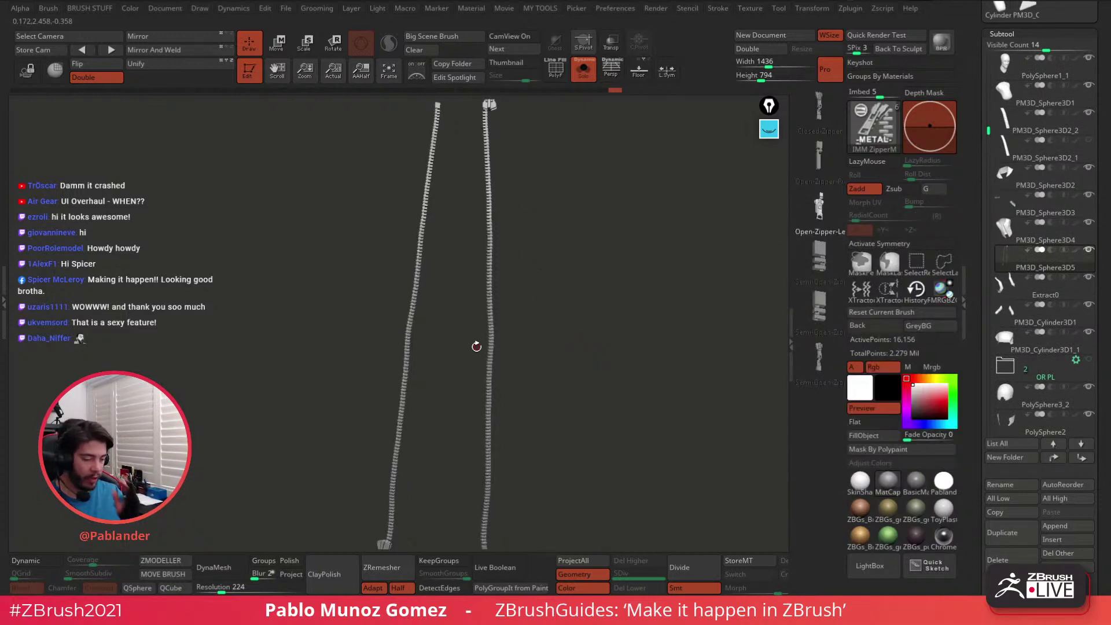
left_click_drag(579, 257, 556, 284)
left_click(513, 272, "ctrl+shift")
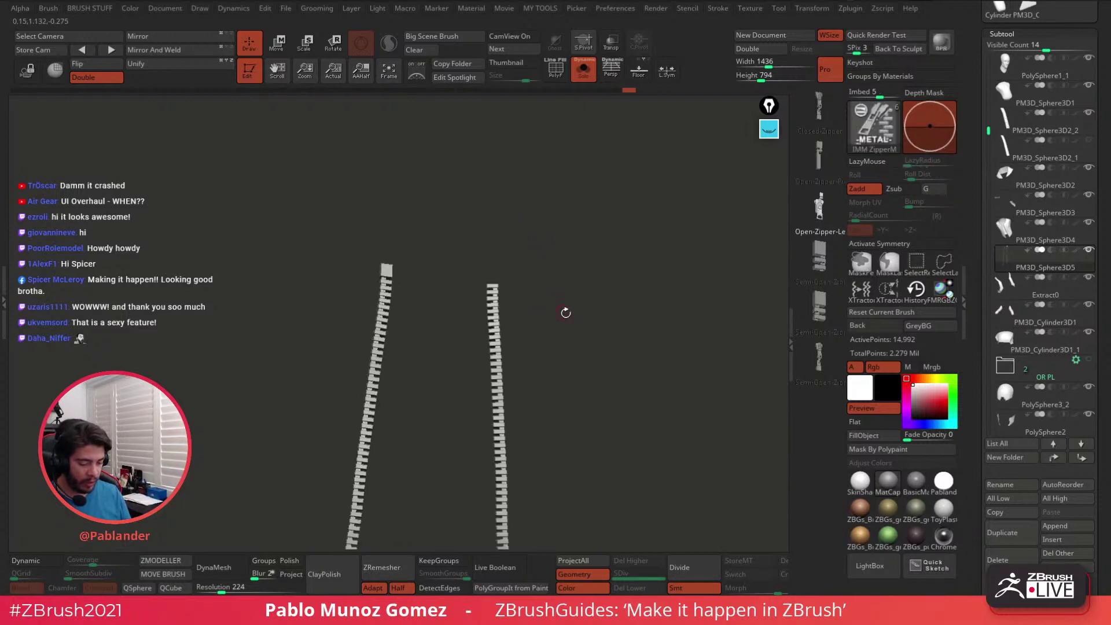
key("space")
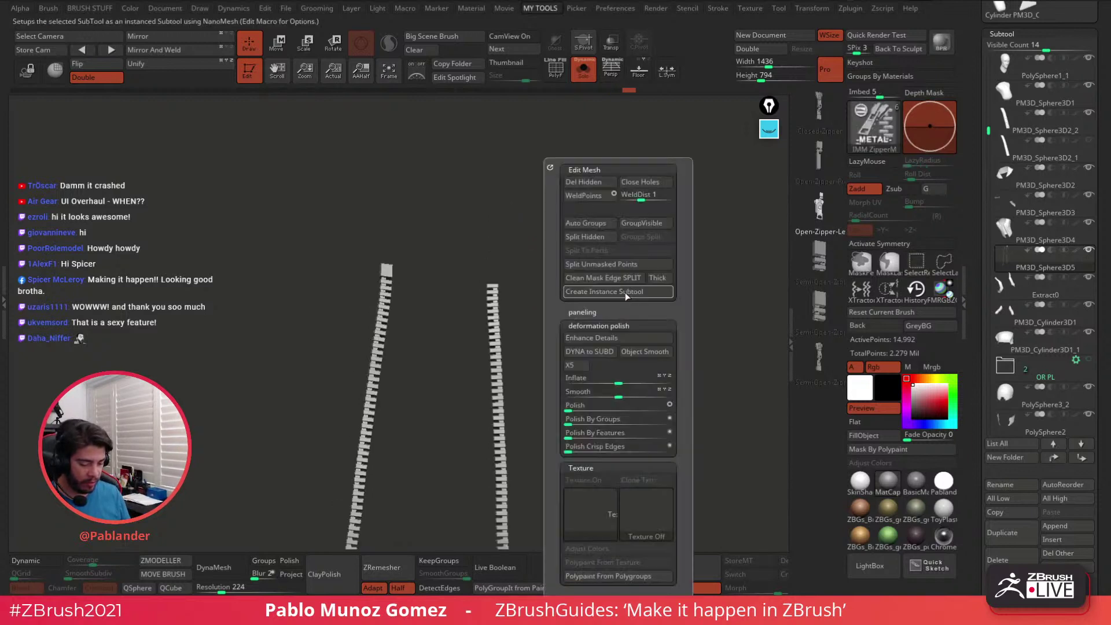
left_click(592, 183)
left_click_drag(553, 208, 536, 309)
left_click(583, 70)
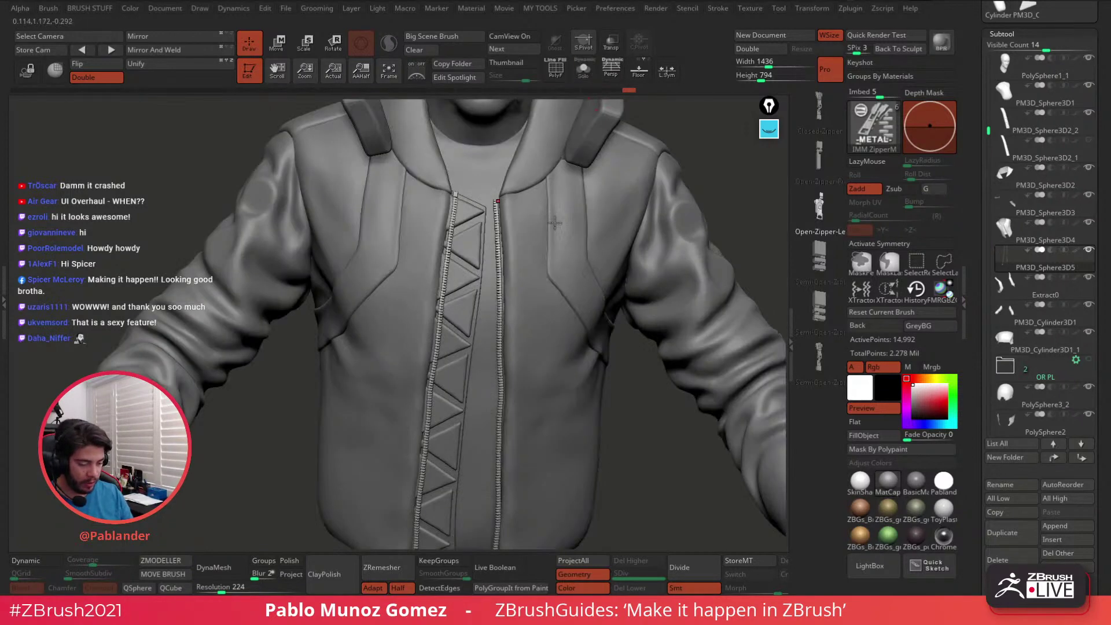
right_click_drag(493, 276, 524, 286, "alt")
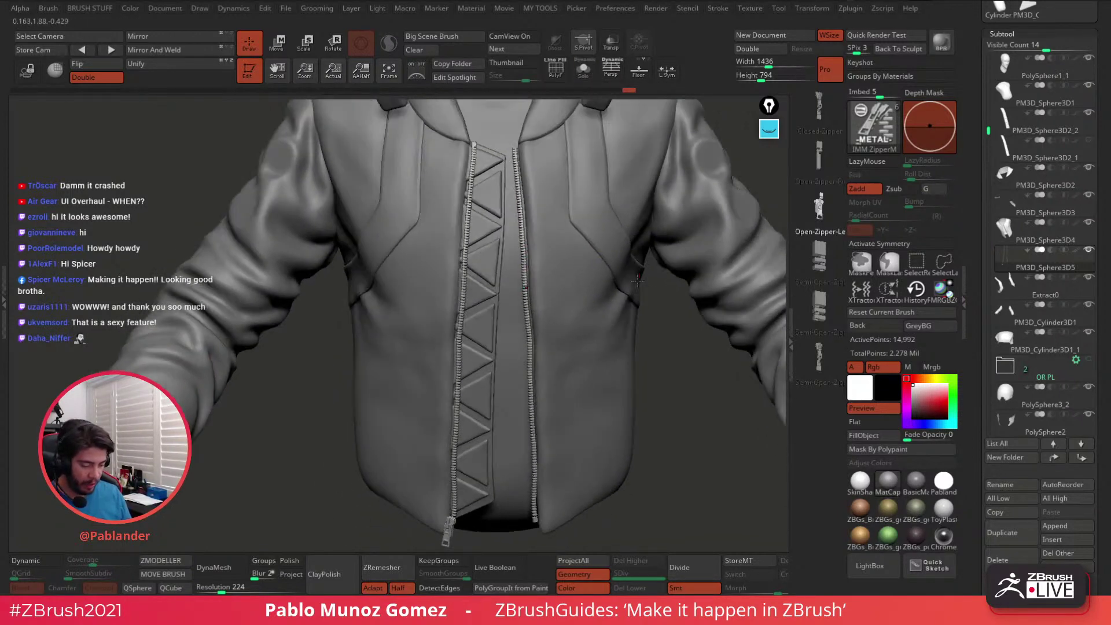
mouse_move(681, 396)
left_mouse_down()
mouse_move(674, 405)
mouse_move(675, 385)
left_mouse_up()
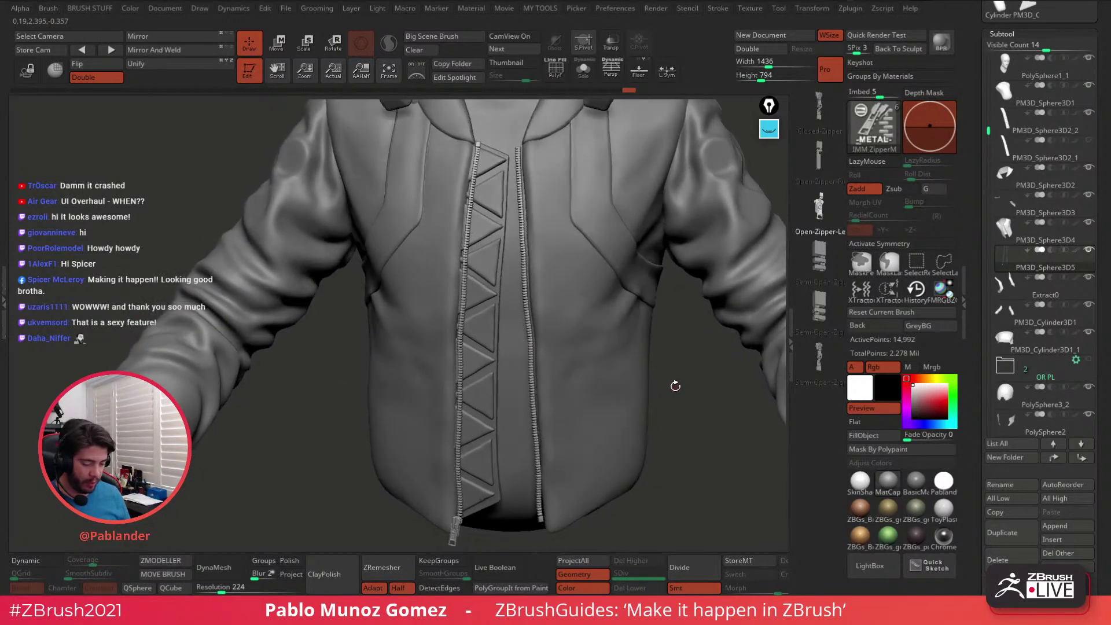
Pull the chest part of the jacket body's front opening against the zipper teeth with the Move brush, keeping X symmetry active
key("b")
key("m")
key("v")
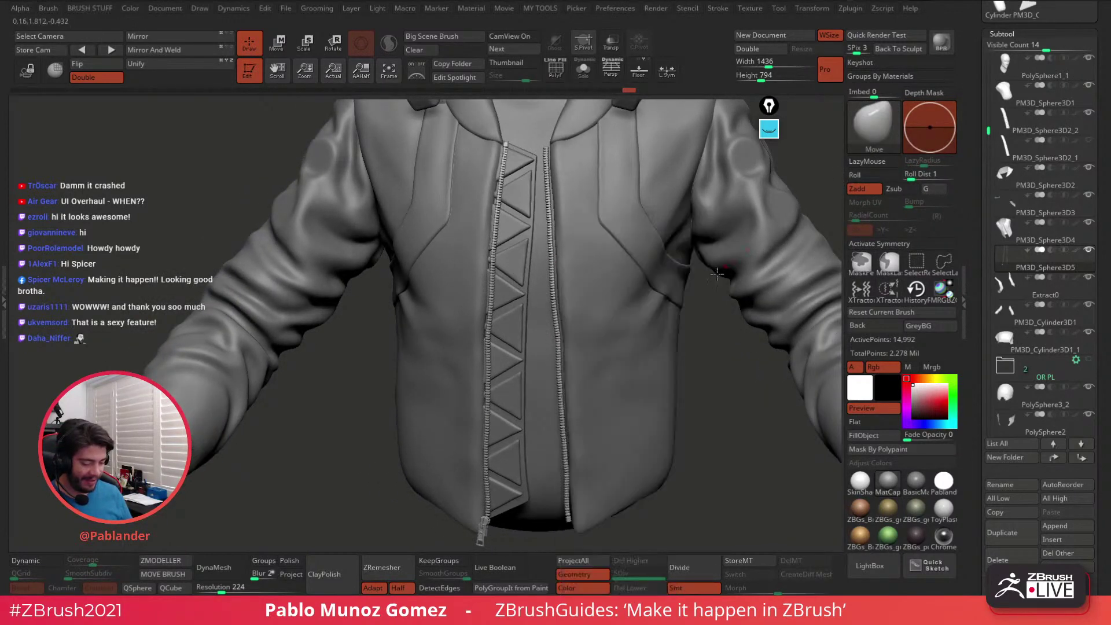
key("space")
key("space")
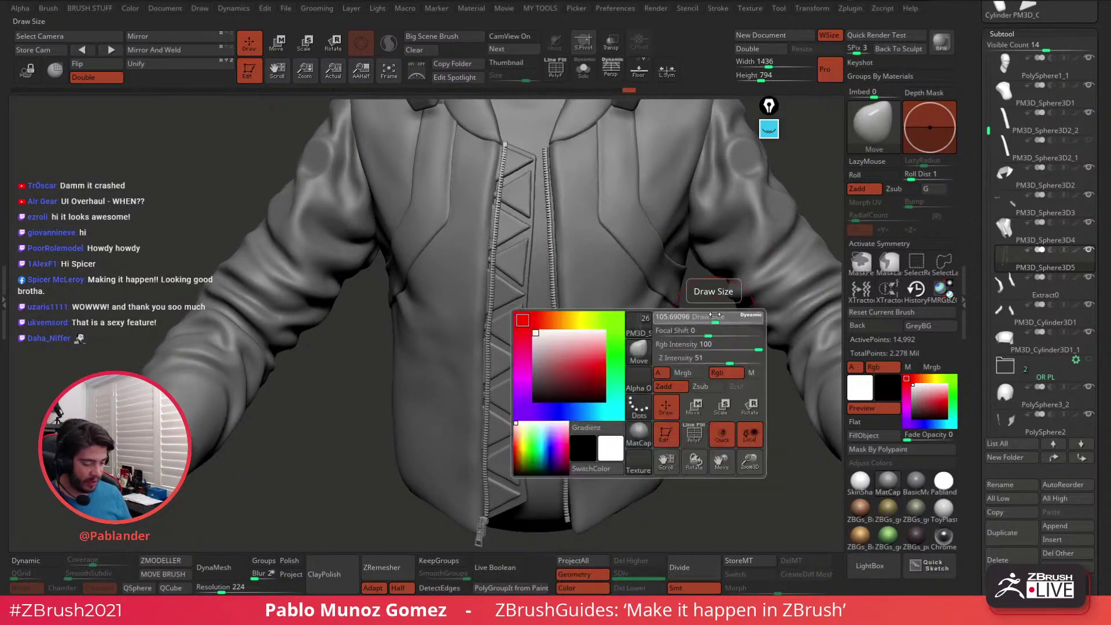
left_click_drag(713, 317, 717, 315)
key("space")
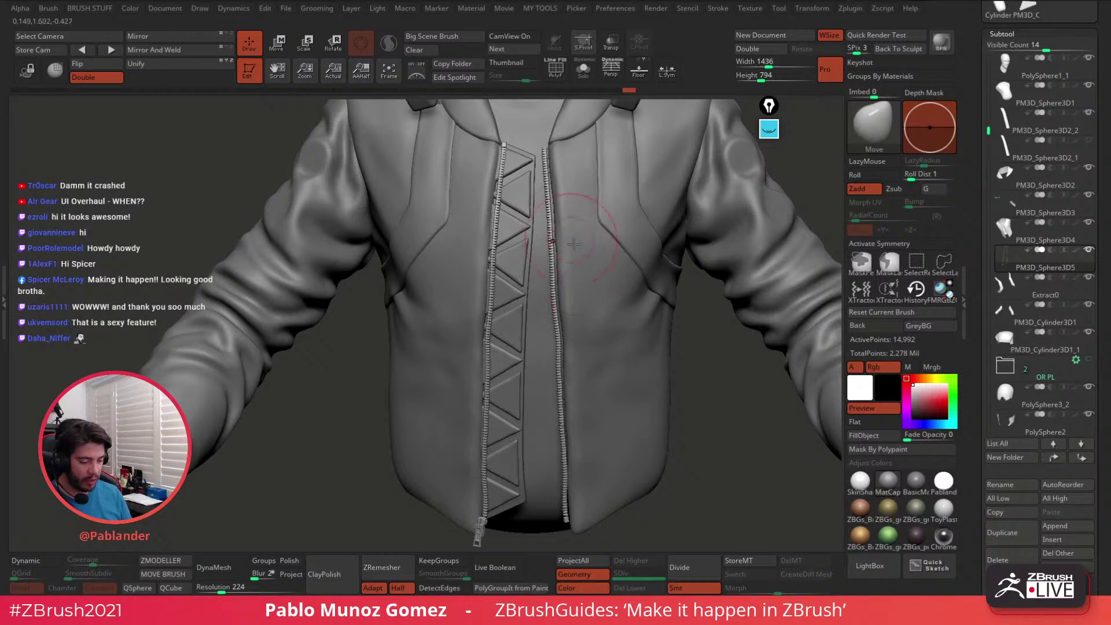
left_click(590, 274, "alt")
right_click_drag(550, 154, 556, 157)
key("space")
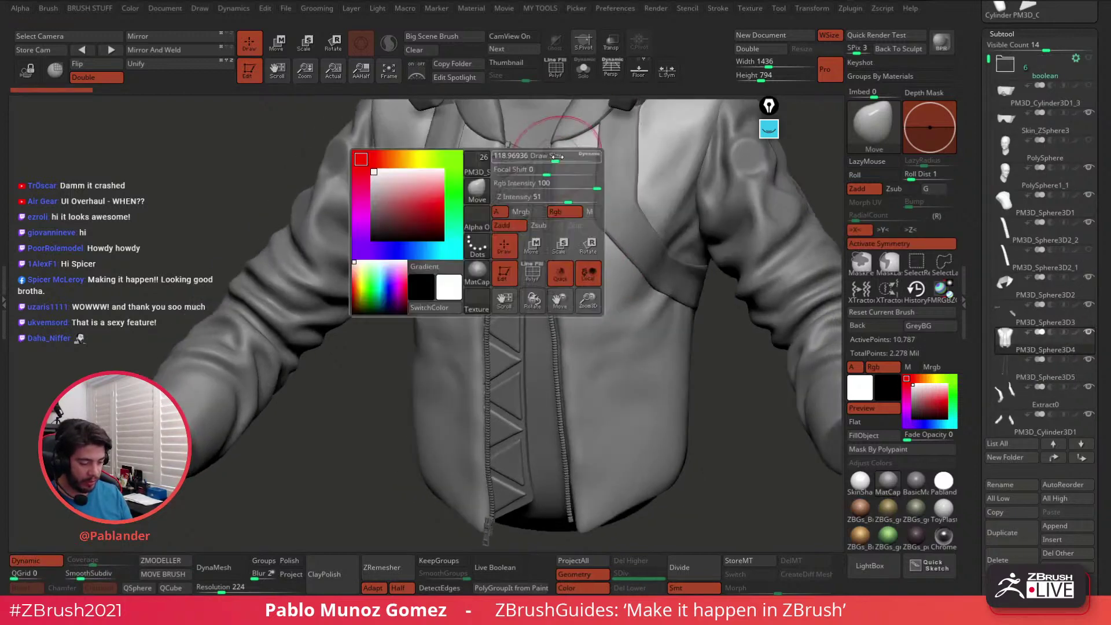
left_click_drag(557, 156, 553, 192)
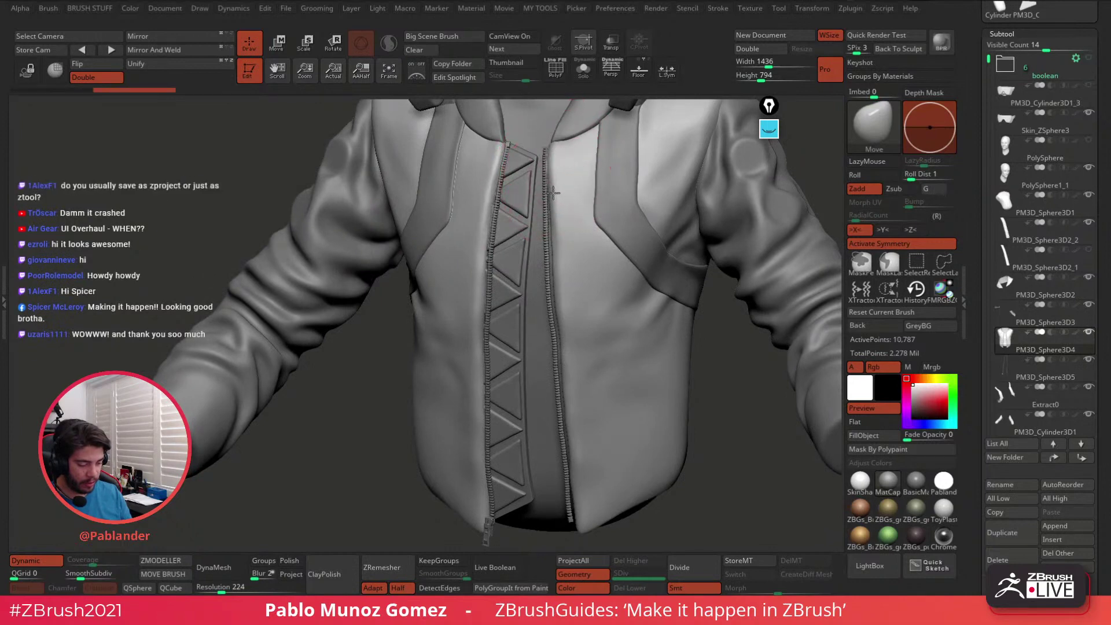
left_click_drag(564, 234, 556, 237)
left_click_drag(564, 277, 556, 278)
Continue fitting the jacket body's front edges to the zipper teeth from the waist down to the hem corners
left_click_drag(565, 322, 562, 359)
left_click_drag(578, 403, 572, 404)
mouse_move(568, 413)
right_mouse_down()
mouse_move(578, 419)
mouse_move(571, 446)
right_mouse_up()
mouse_move(570, 447)
left_mouse_down()
mouse_move(568, 431)
mouse_move(570, 467)
left_mouse_up()
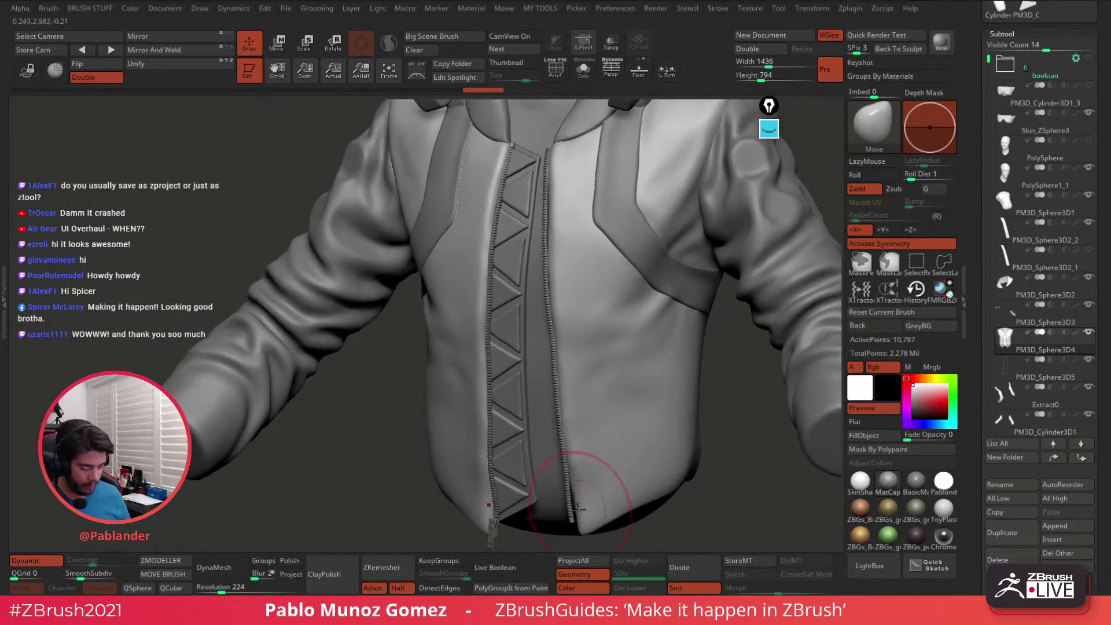
left_click_drag(578, 507, 584, 506)
Refine the jacket body's front edges along the chest and at the collar corners with a smaller Move brush
mouse_move(600, 487)
right_mouse_down()
mouse_move(611, 475)
mouse_move(605, 386)
right_mouse_up()
key("space")
left_click_drag(605, 369, 584, 349)
right_click_drag(579, 233, 594, 333, "alt")
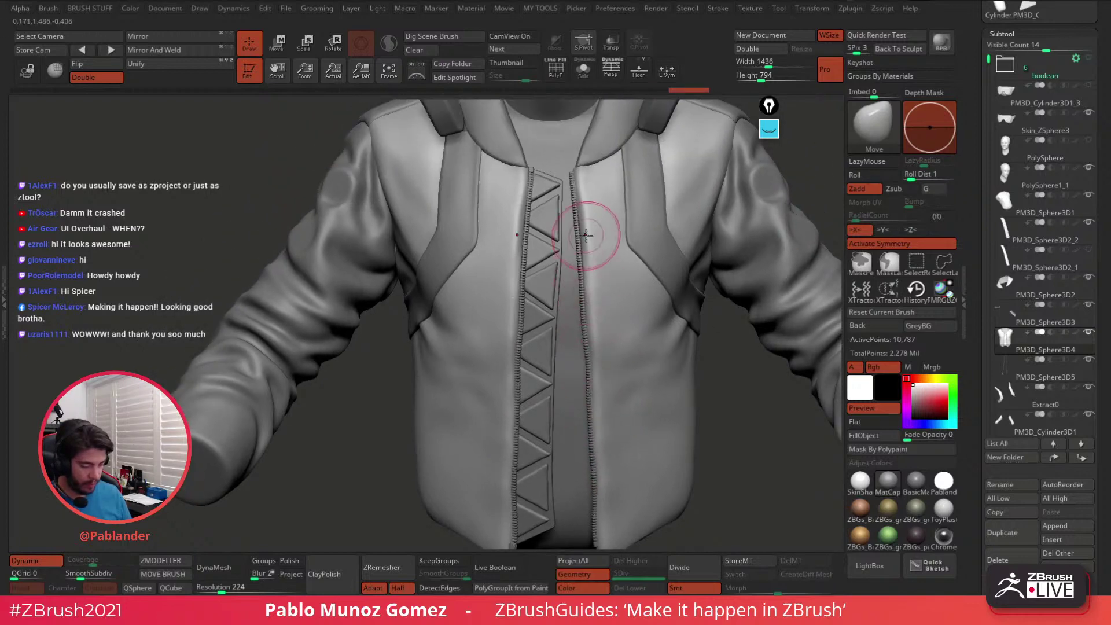
mouse_move(587, 251)
left_mouse_down()
mouse_move(585, 237)
mouse_move(582, 260)
left_mouse_up()
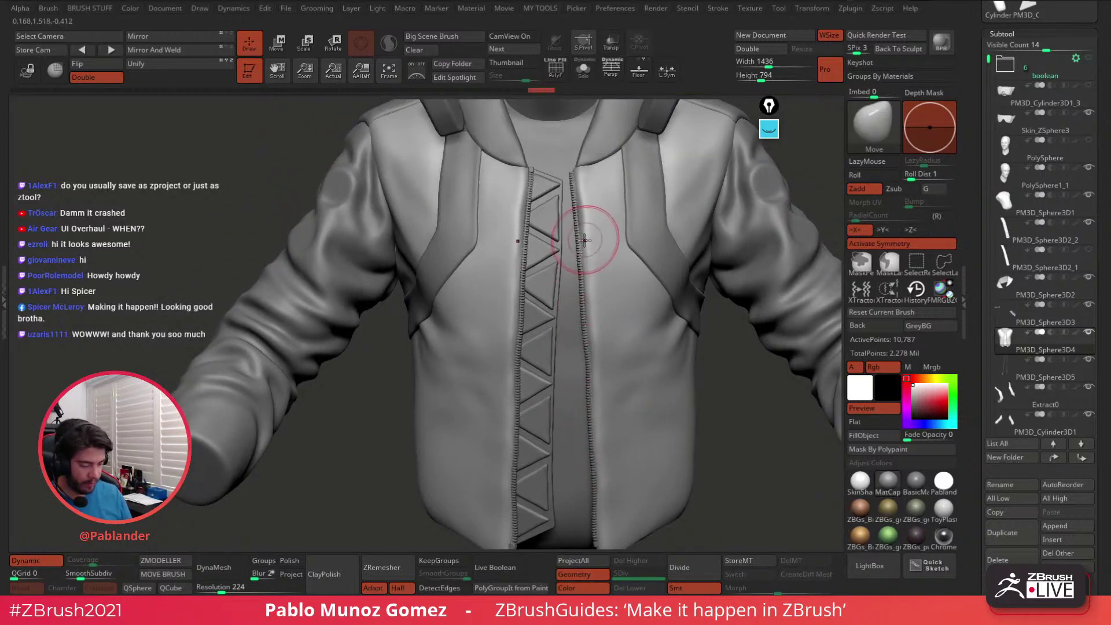
mouse_move(598, 239)
right_mouse_down()
mouse_move(582, 243)
mouse_move(595, 290)
mouse_move(589, 332)
right_mouse_up()
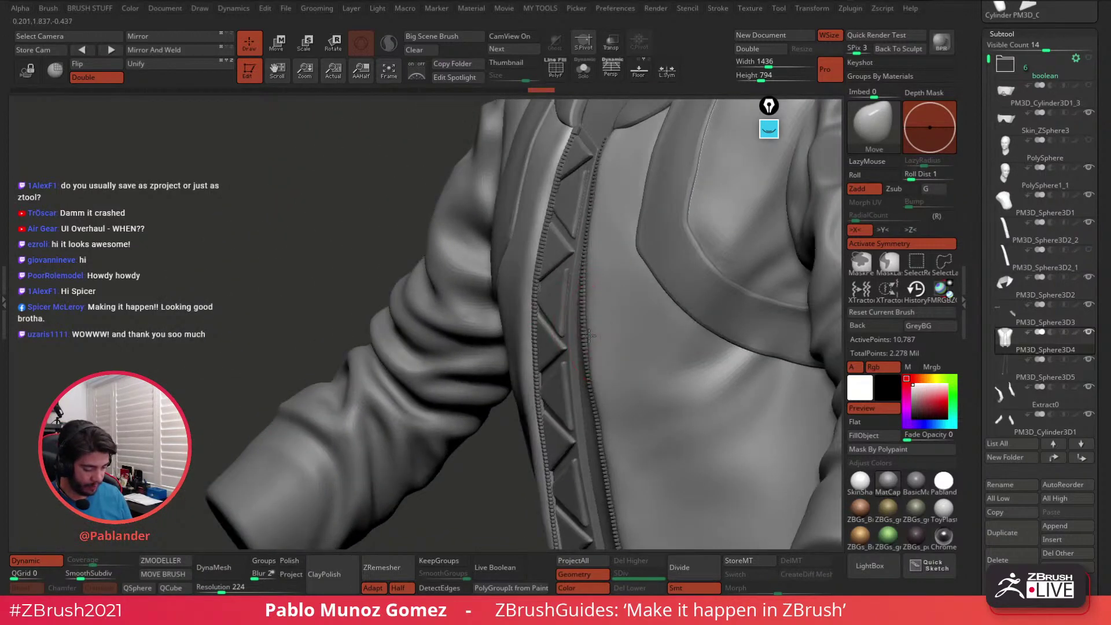
left_click_drag(587, 336, 584, 332)
right_click_drag(584, 306, 619, 285)
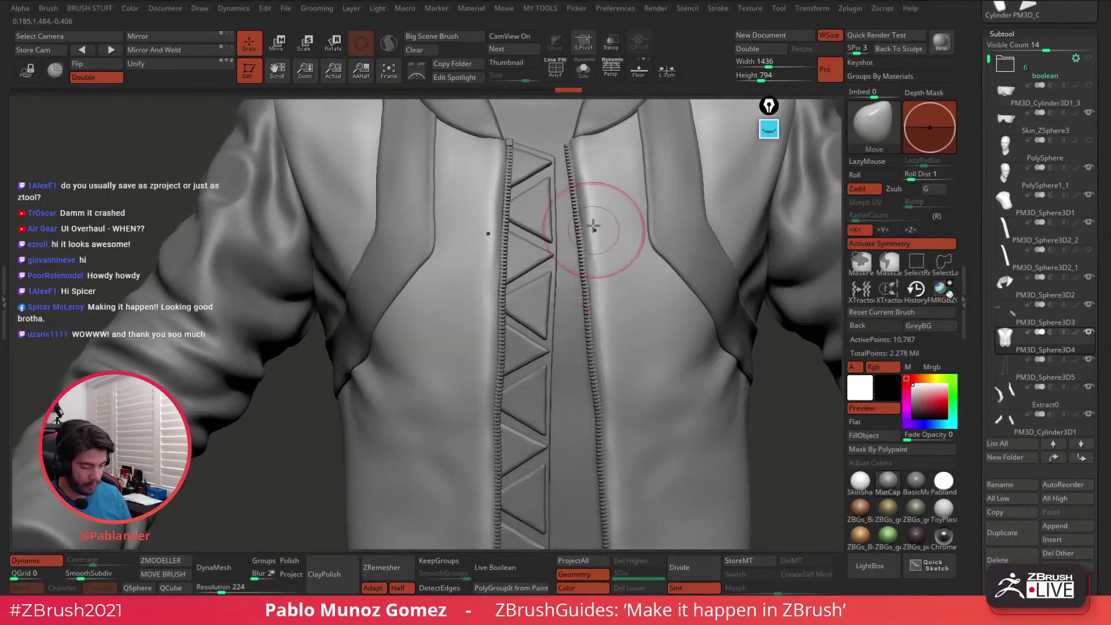
left_click_drag(572, 139, 576, 145)
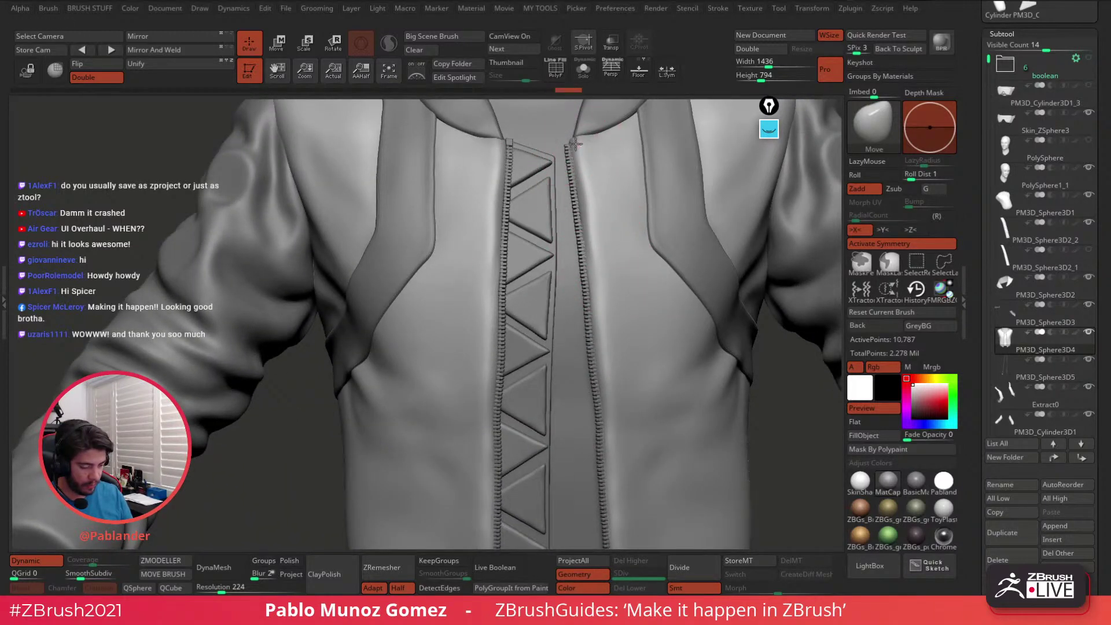
Select the zipper subtool, mask everything except the slider at the hem, and show it alone with the move gizmo active
right_click_drag(604, 314, 557, 397, "ctrl")
mouse_move(557, 397)
right_mouse_down()
mouse_move(546, 386)
mouse_move(566, 393)
right_mouse_up()
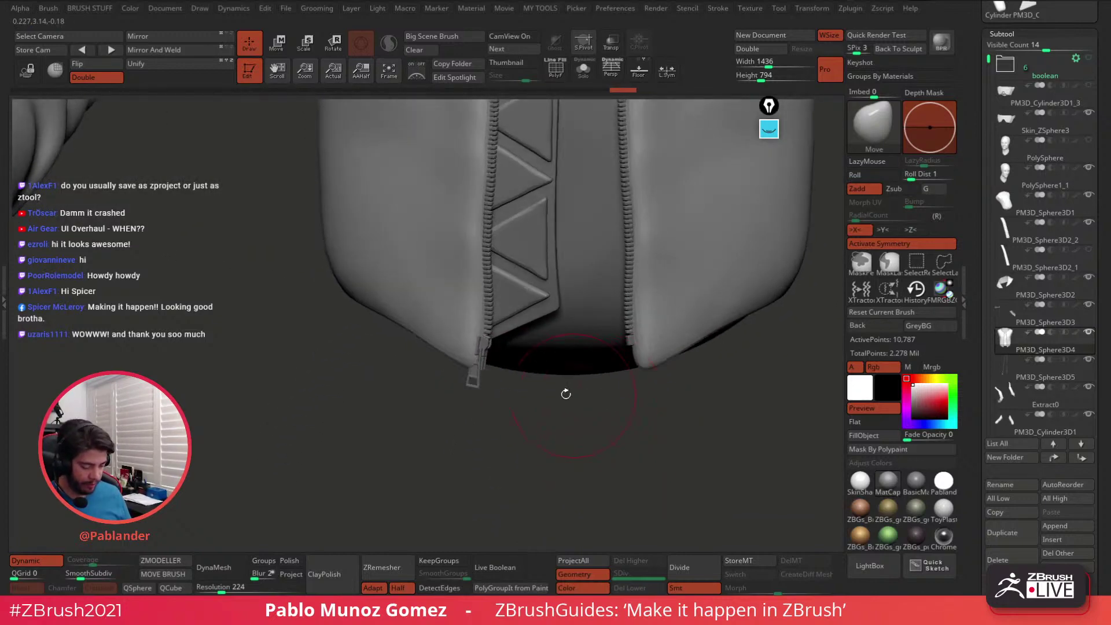
left_click(480, 373, "alt")
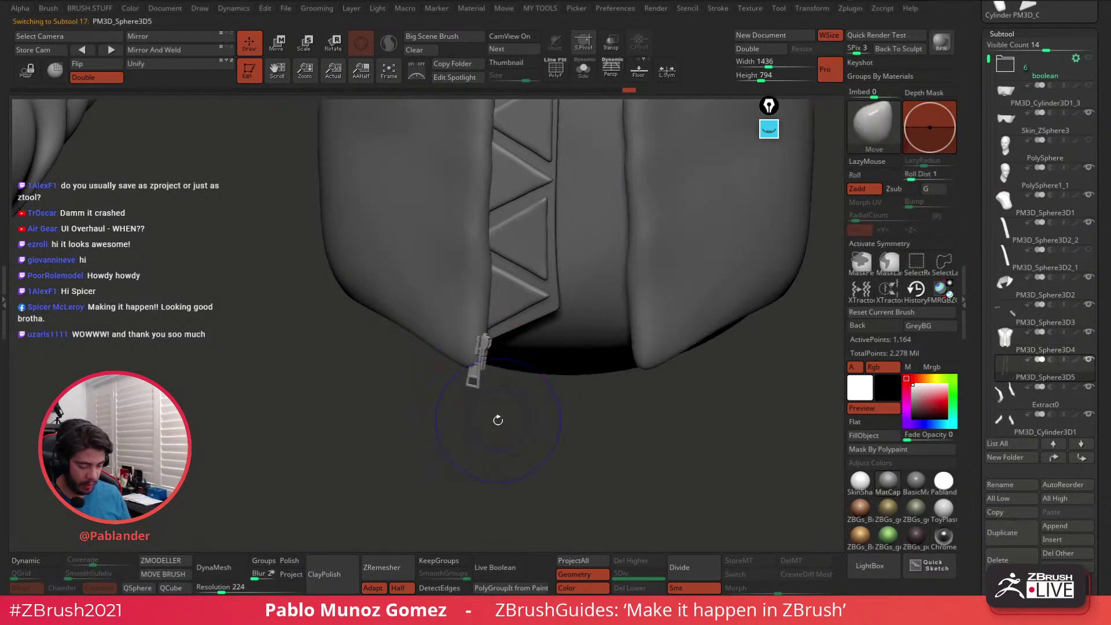
left_click(524, 441, "ctrl+shift")
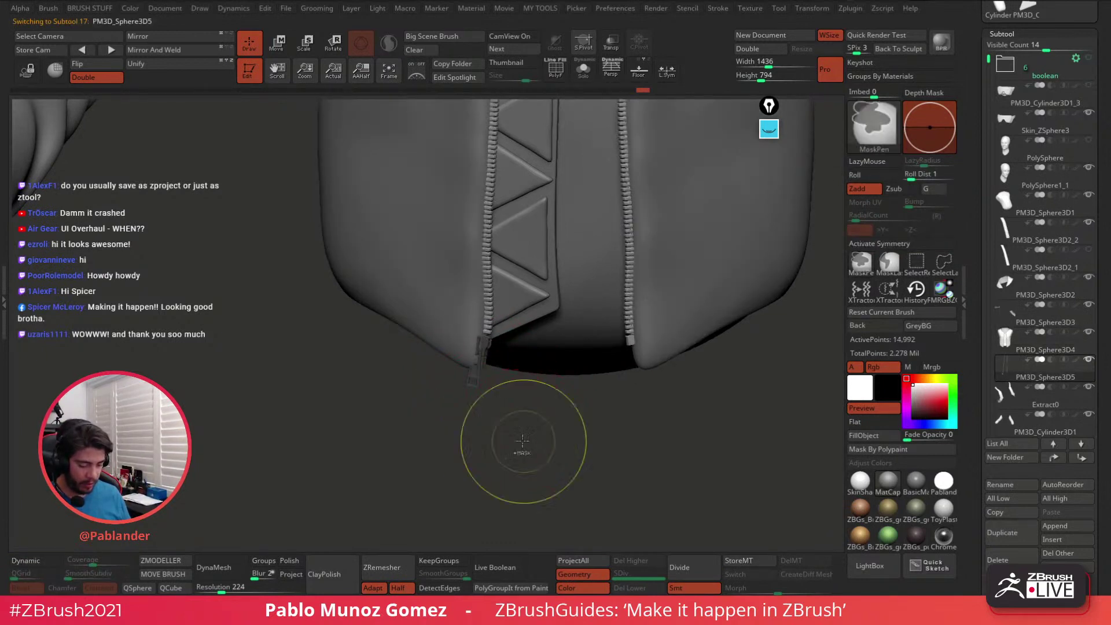
left_click(285, 52)
right_click_drag(553, 272, 535, 294, "ctrl")
left_click(595, 121)
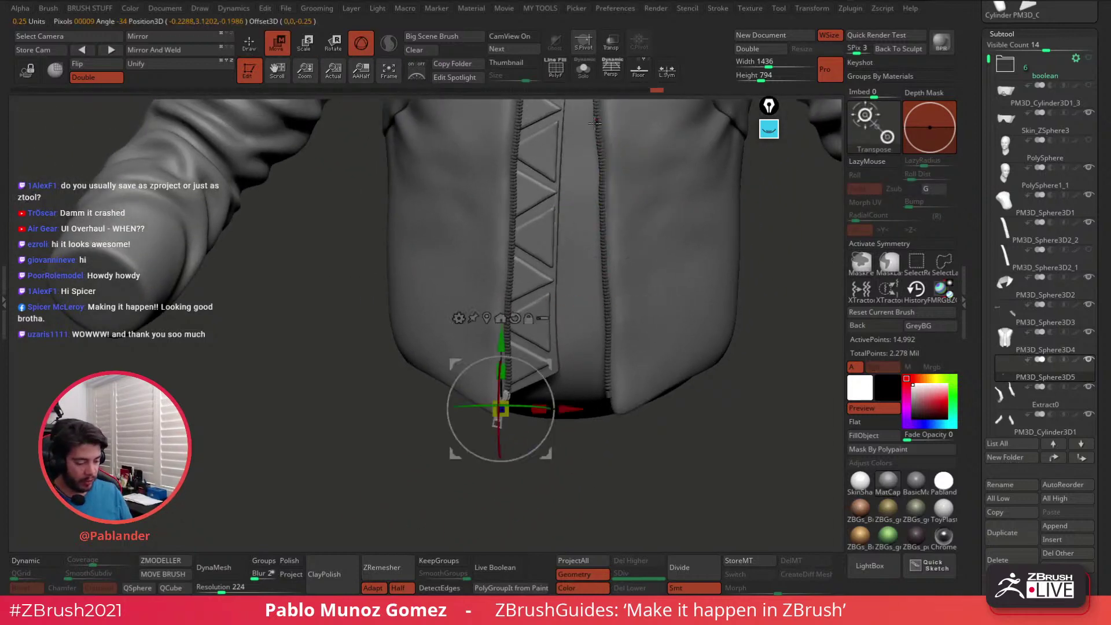
right_click_drag(587, 173, 563, 157, "ctrl")
left_click(586, 73)
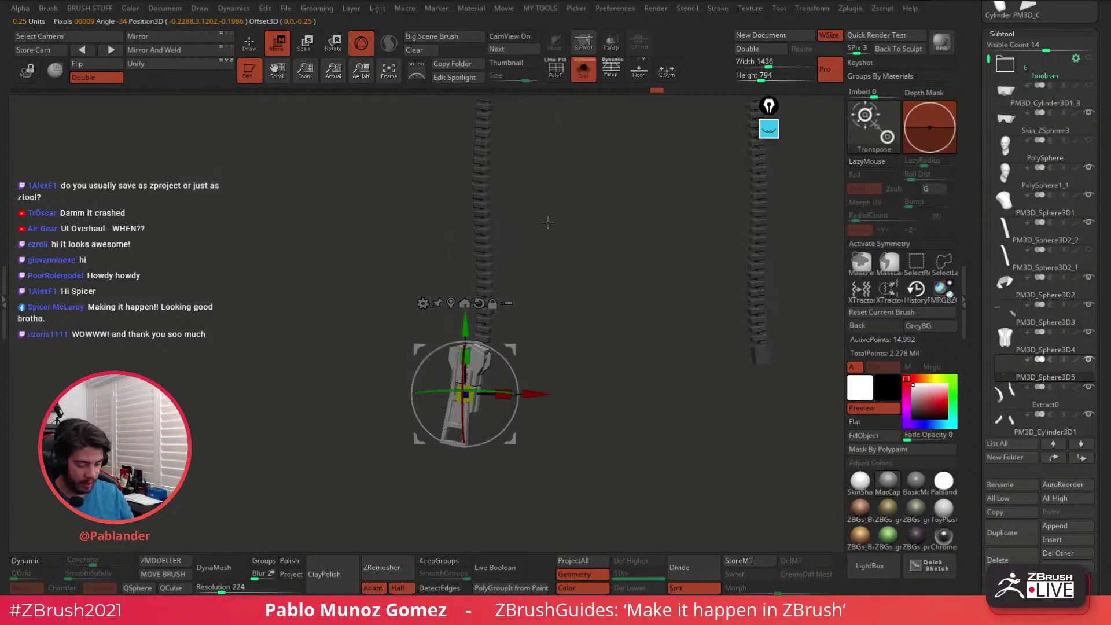
Reposition the gizmo's pivot at the upper end of the slider, where it meets the zipper teeth
right_click_drag(547, 223, 587, 316, "ctrl")
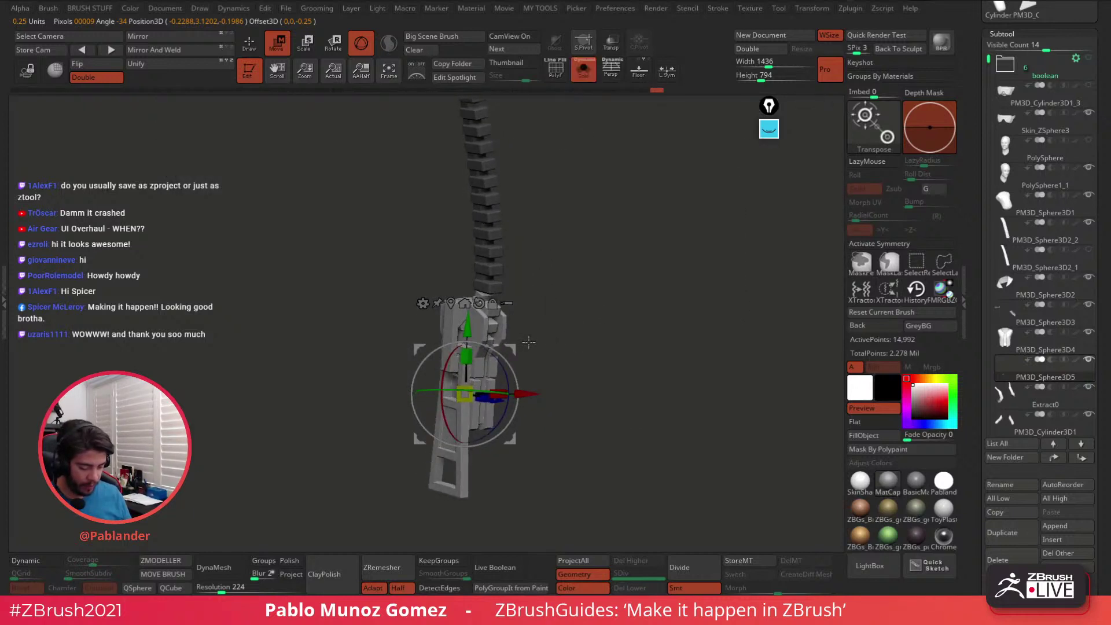
right_click_drag(528, 342, 592, 222)
right_click_drag(537, 295, 602, 266)
left_click_drag(544, 251, 545, 256, "alt")
left_click_drag(502, 299, 511, 298, "alt")
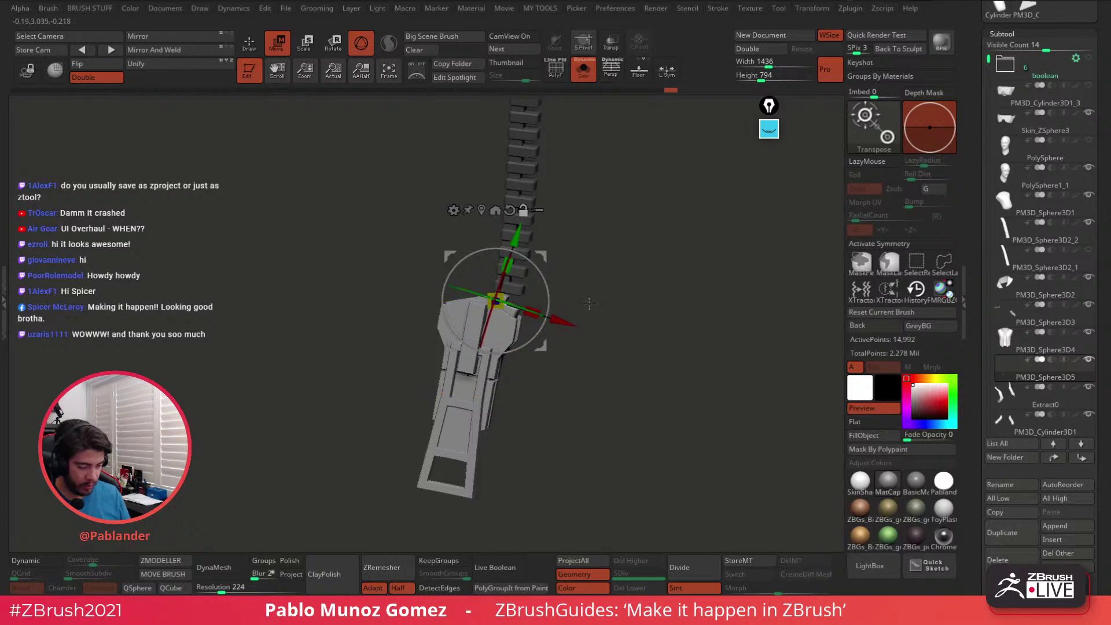
Redisplay the jacket, rotate the slider so it hangs straight from the zipper end, and return to draw mode
right_click_drag(589, 304, 555, 203, "ctrl")
left_click(582, 72)
mouse_move(550, 305)
left_mouse_down()
mouse_move(521, 304)
mouse_move(546, 291)
left_mouse_up()
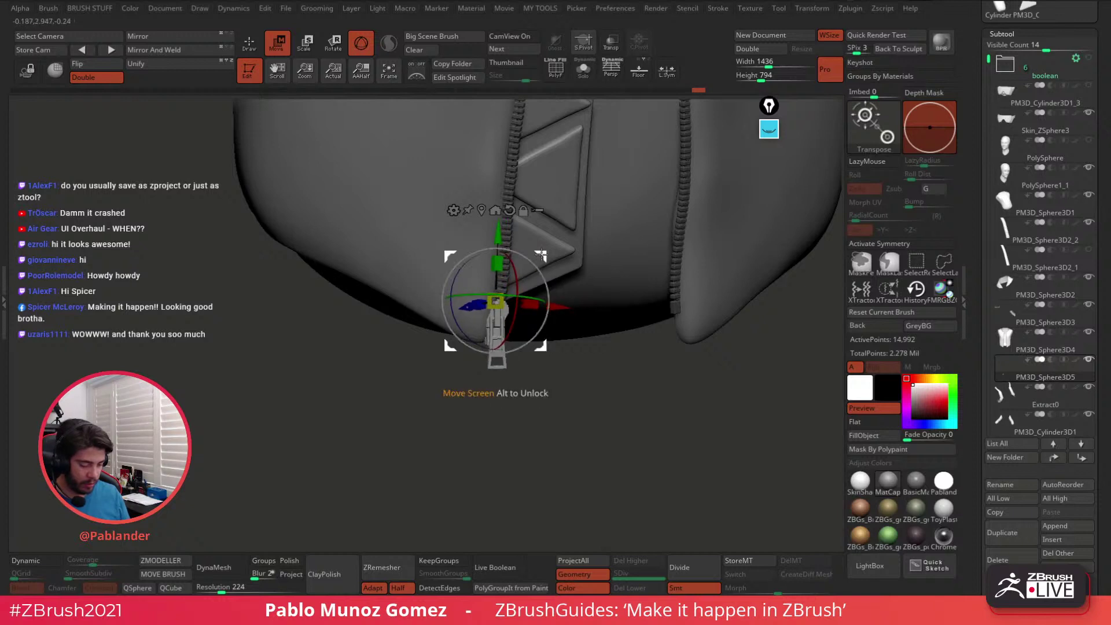
key("q")
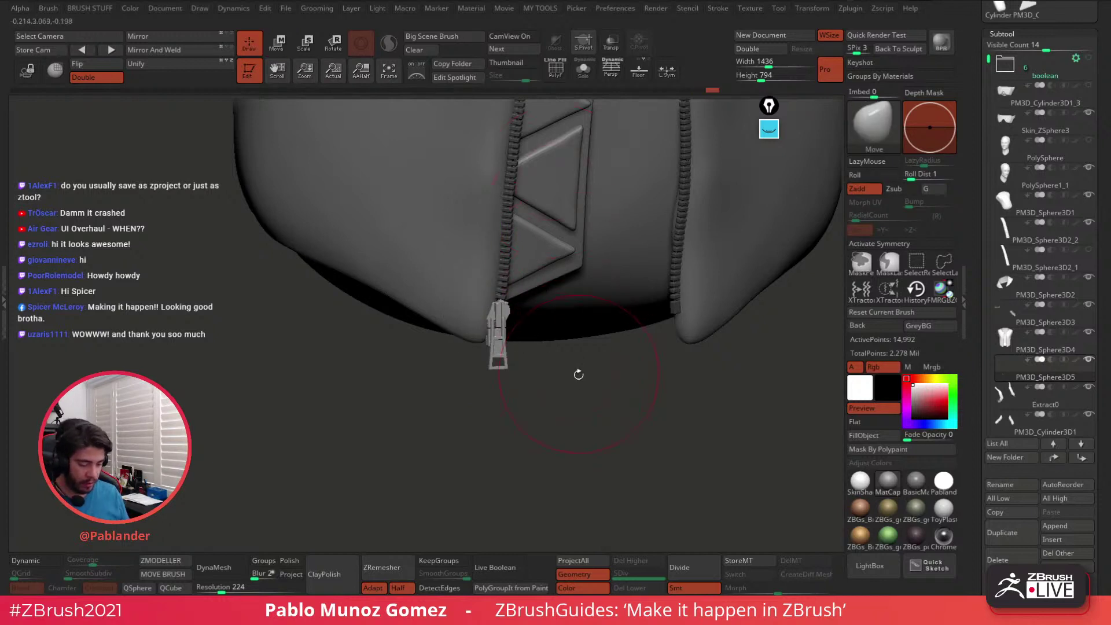
Reshape the jacket body's lower front corners around the zipper ends with a smaller Move brush and check the full jacket
left_click(704, 328, "alt")
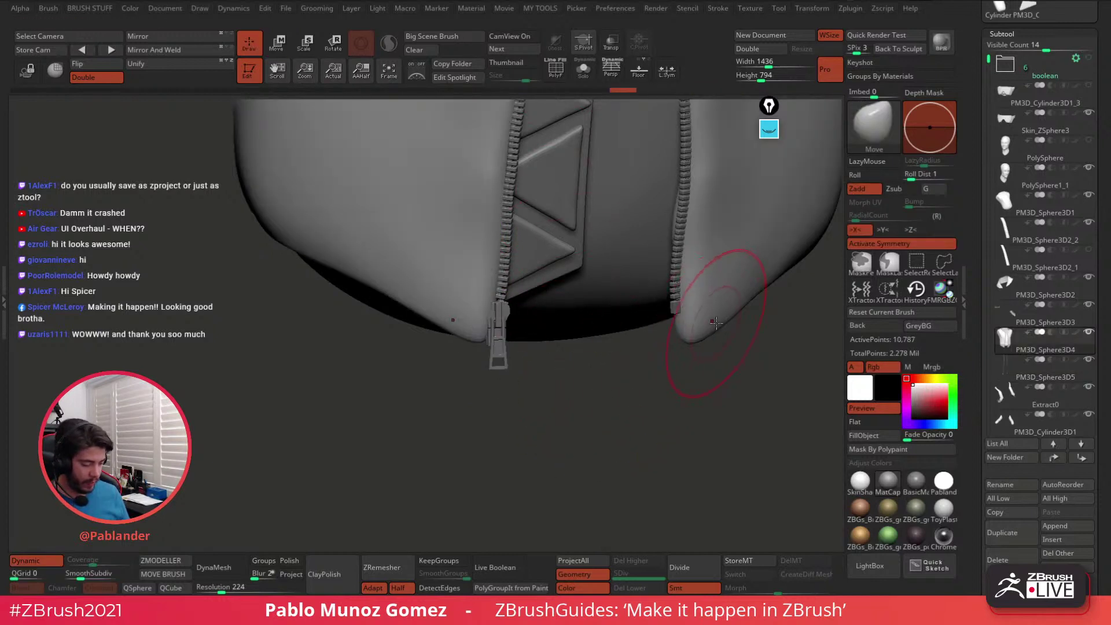
key("space")
left_click_drag(716, 322, 706, 323)
right_click_drag(706, 317, 684, 323)
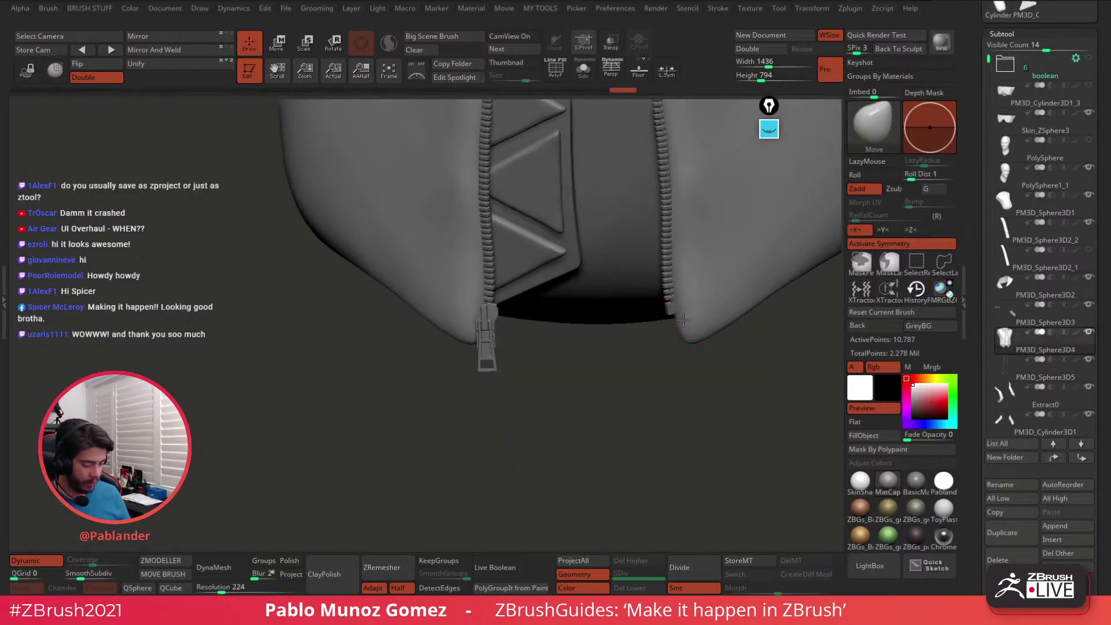
left_click_drag(683, 320, 700, 310)
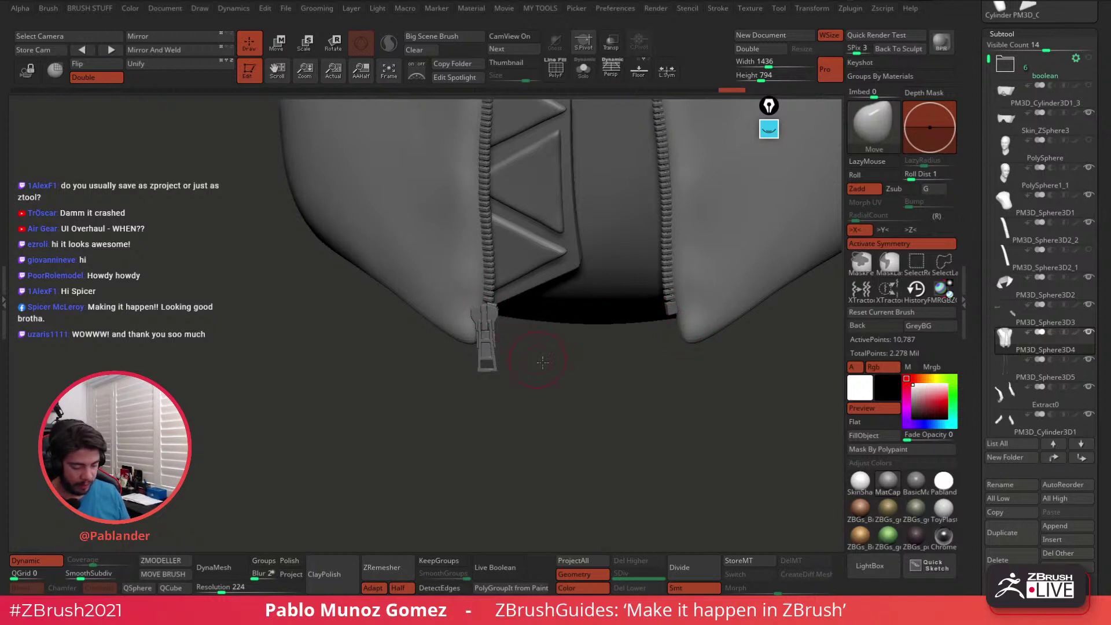
right_click_drag(543, 362, 505, 385)
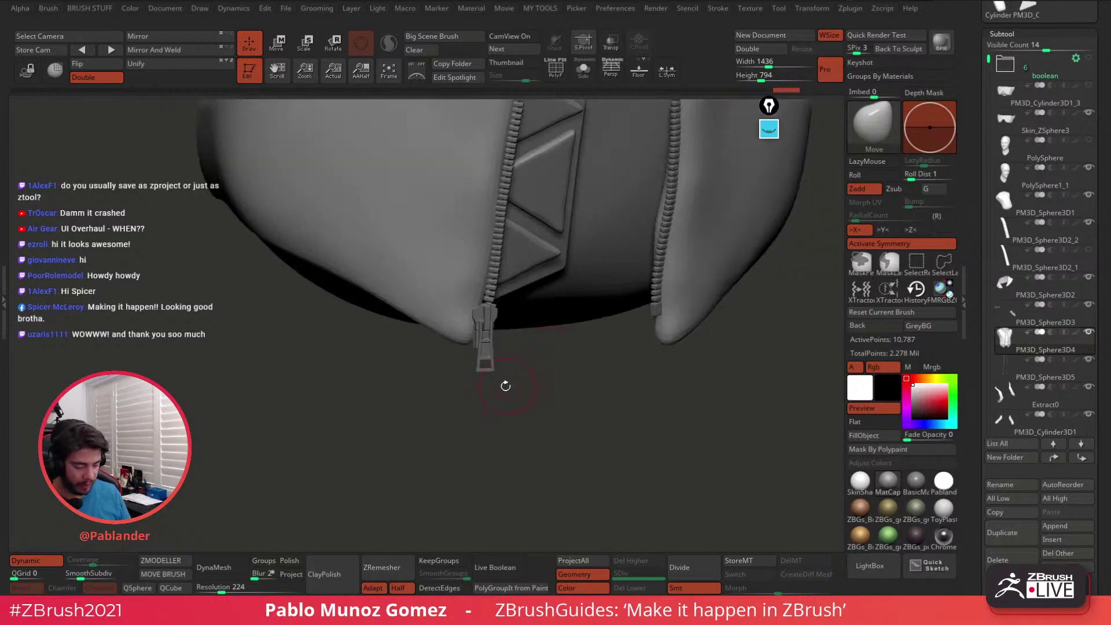
left_click(481, 303, "alt")
right_click_drag(580, 409, 610, 394, "ctrl")
mouse_move(713, 247)
right_mouse_down()
mouse_move(711, 208)
mouse_move(713, 267)
right_mouse_up()
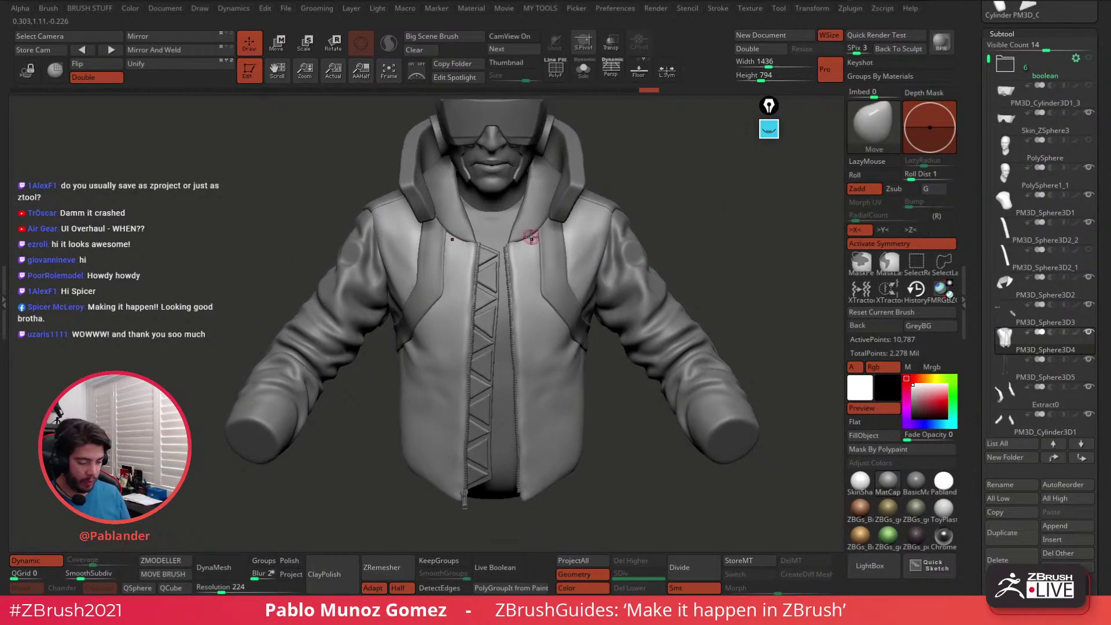
Select the collar subtool and adjust its lower tips around the zippers' upper ends with the Move brush
key("space")
right_click_drag(531, 237, 488, 255, "ctrl")
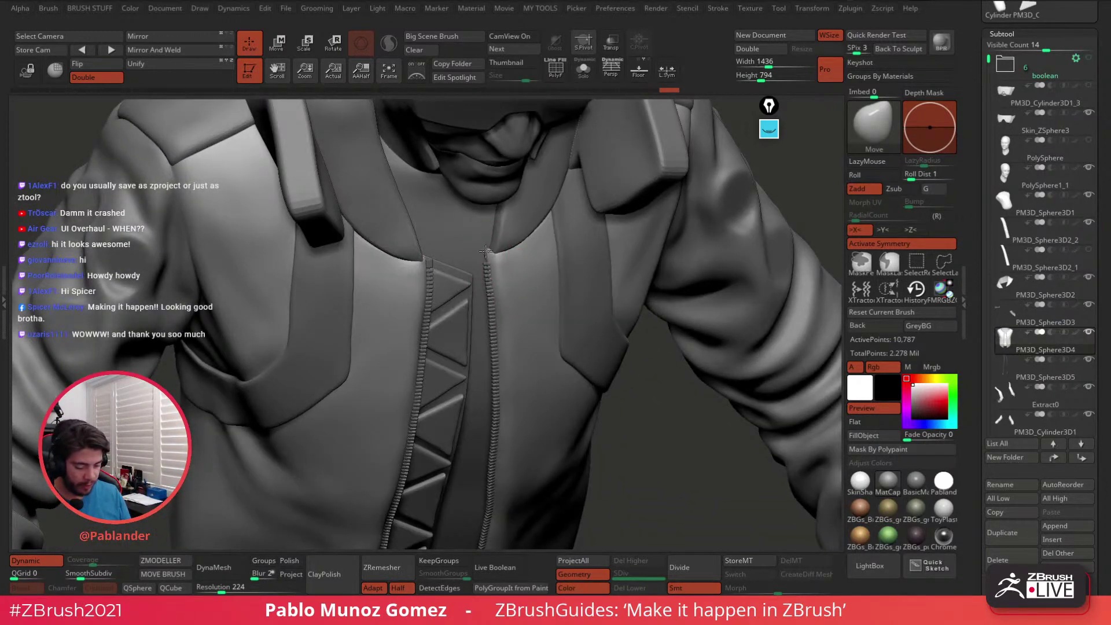
right_click_drag(509, 258, 502, 233)
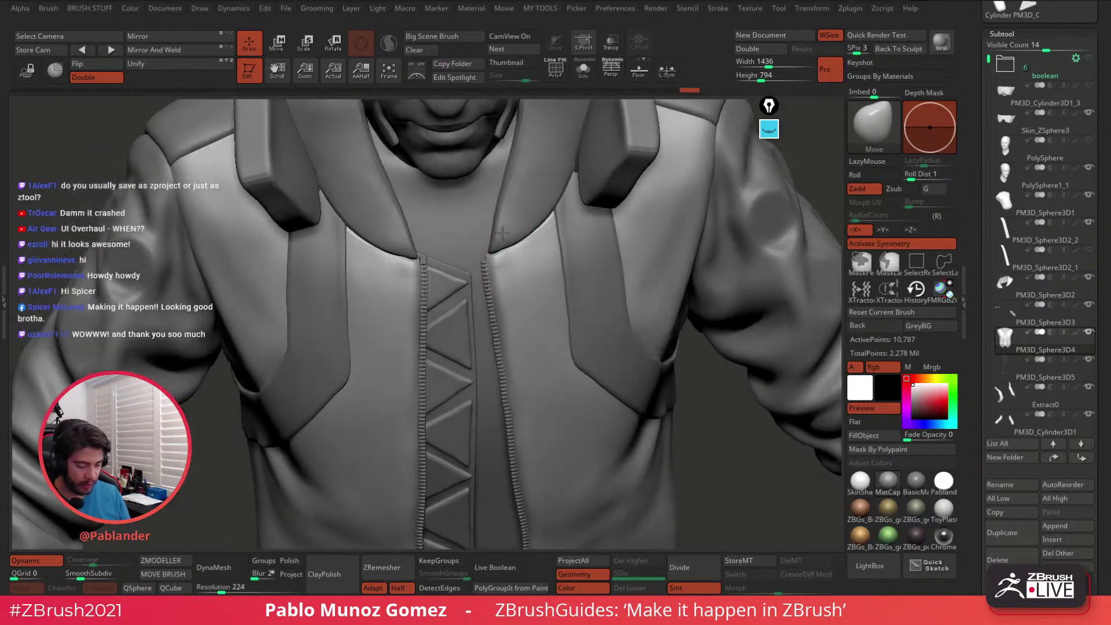
left_click(487, 249, "alt")
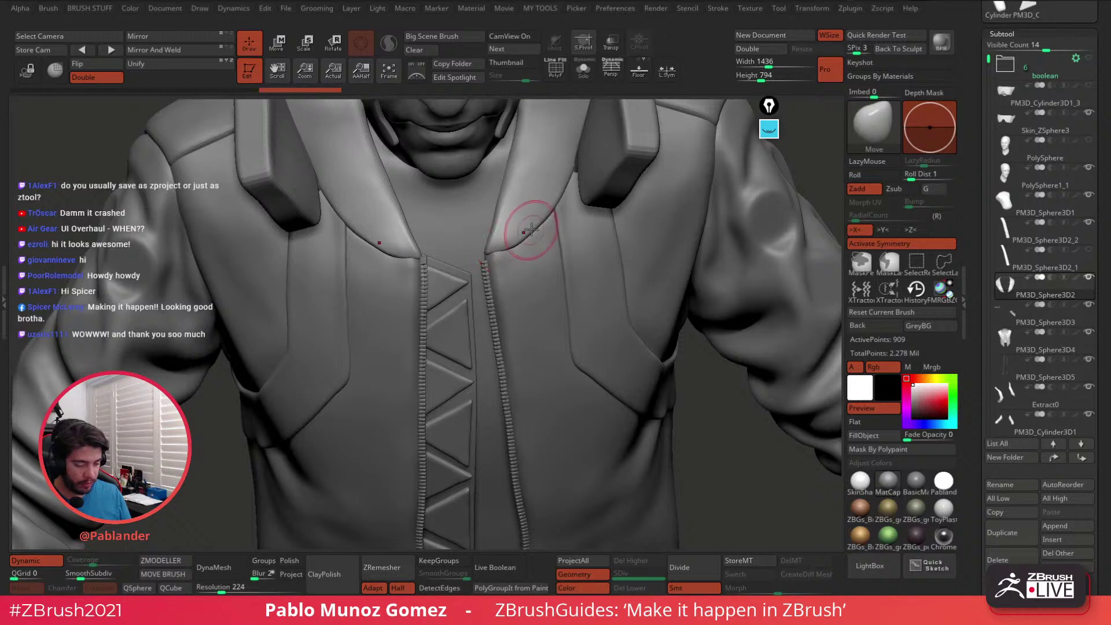
right_click_drag(580, 329, 590, 309, "ctrl")
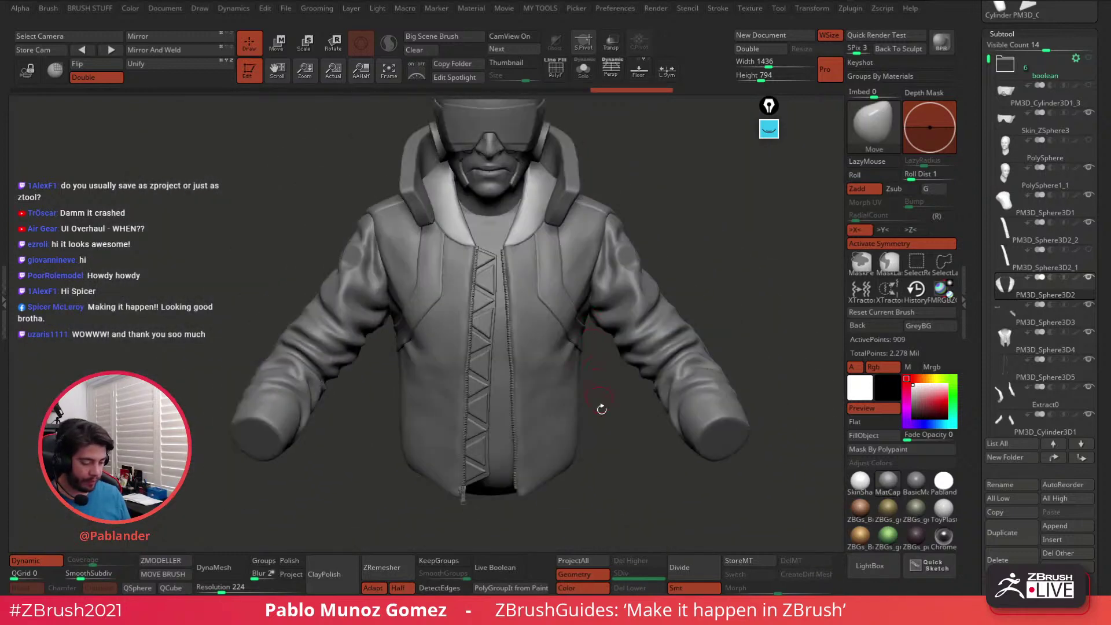
right_click_drag(601, 409, 697, 323)
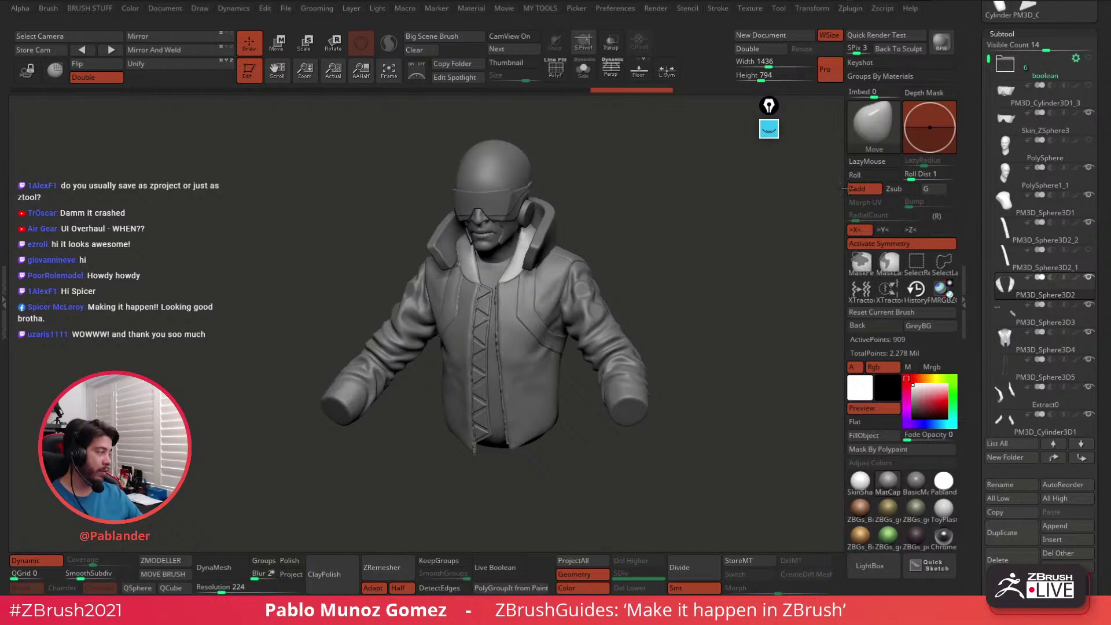
left_click_drag(644, 213, 645, 205, "shift")
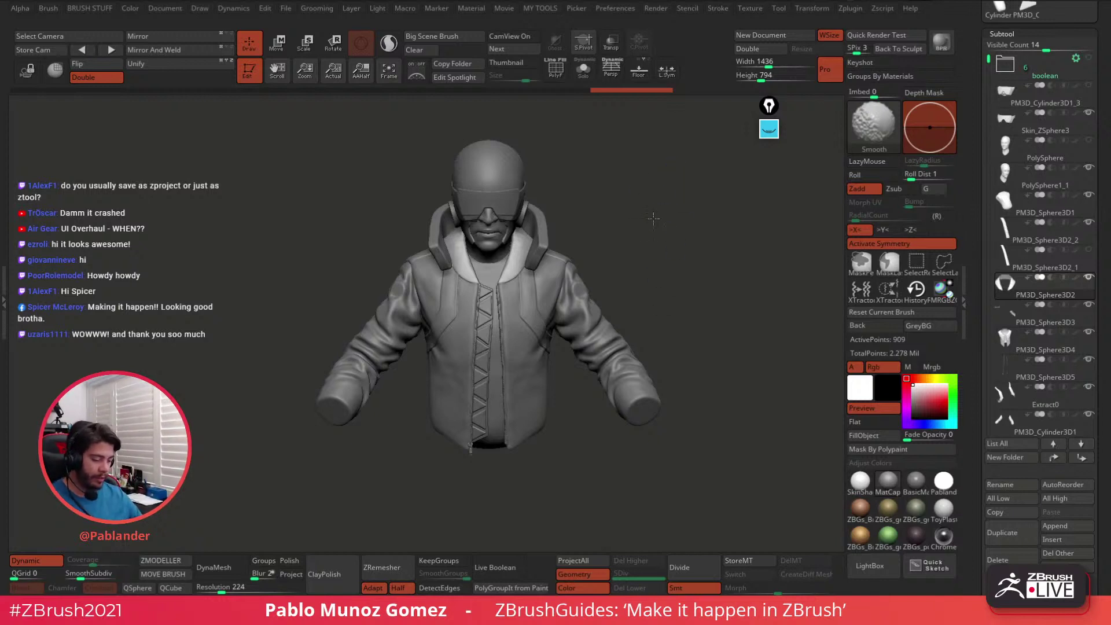
mouse_move(650, 206)
left_mouse_down("alt")
mouse_move(644, 231)
mouse_move(628, 205)
mouse_move(631, 213)
left_mouse_up("alt")
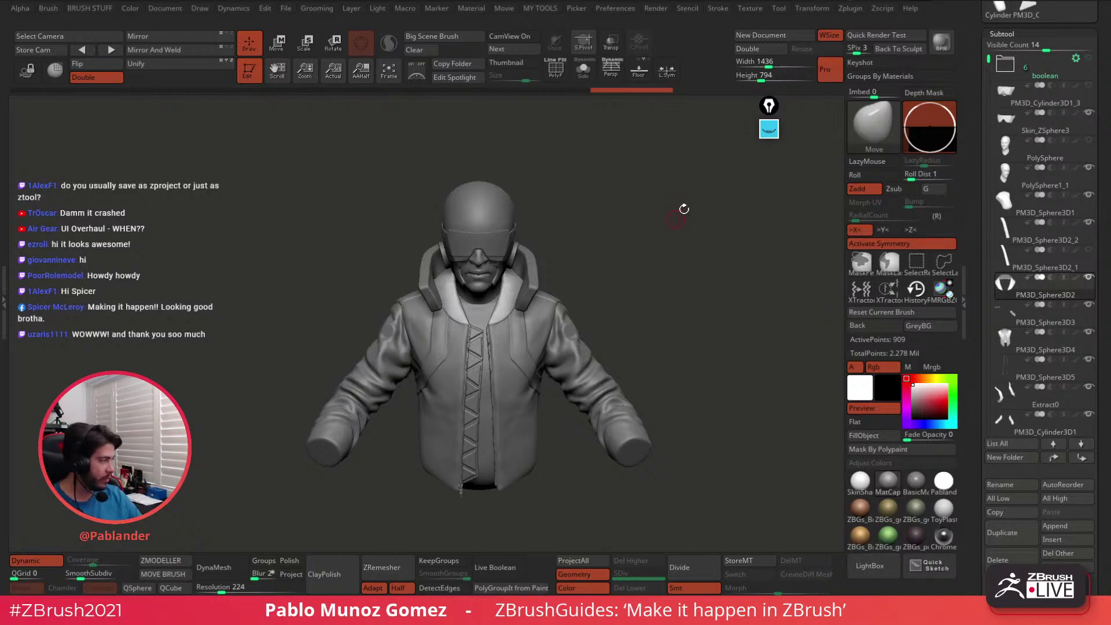
mouse_move(700, 164)
left_mouse_down()
mouse_move(643, 214)
mouse_move(611, 186)
mouse_move(615, 210)
mouse_move(615, 192)
mouse_move(684, 284)
left_mouse_up()
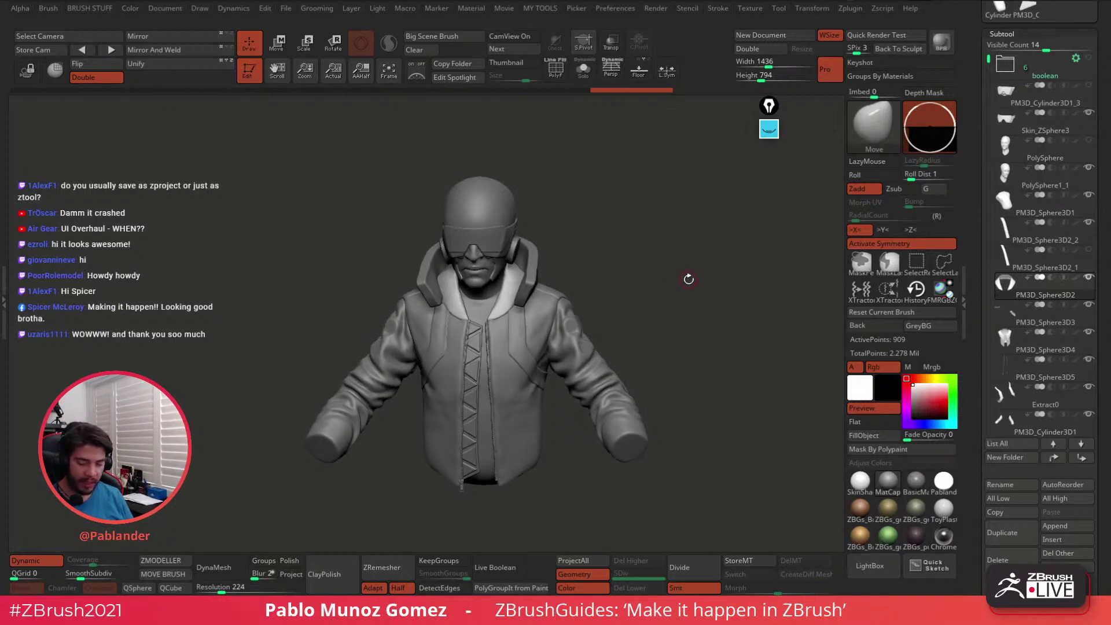
Select the jacket sleeves' subtool and choose the Circular_16 part of the IMM ModelKit brush
mouse_move(687, 278)
left_mouse_down()
mouse_move(683, 316)
mouse_move(693, 324)
mouse_move(685, 306)
mouse_move(694, 335)
mouse_move(723, 327)
mouse_move(587, 332)
left_mouse_up()
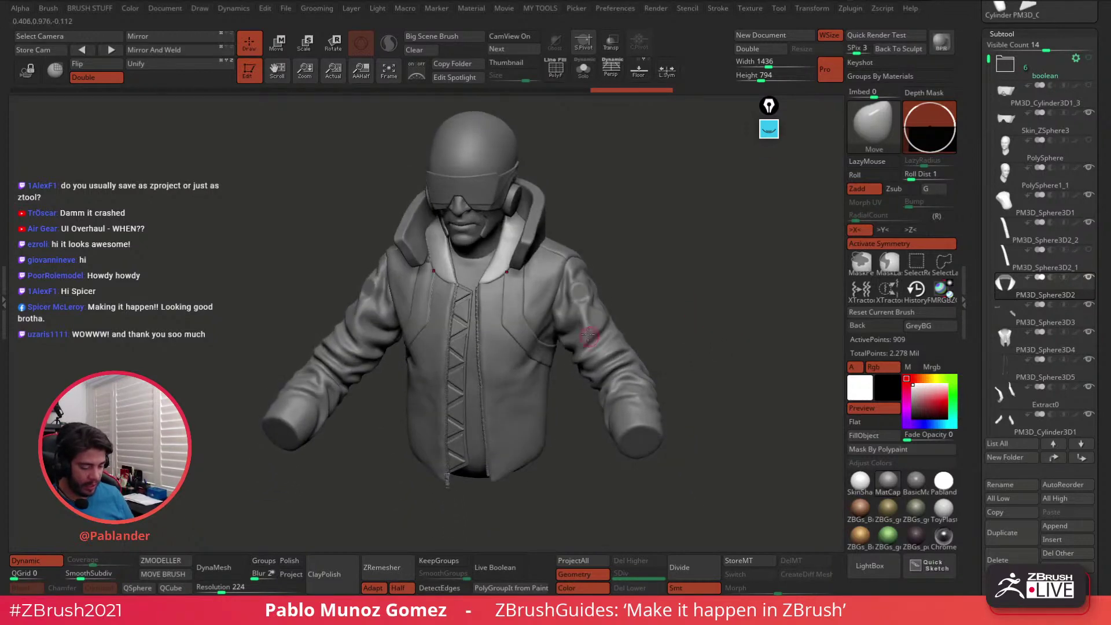
left_click(593, 324, "alt")
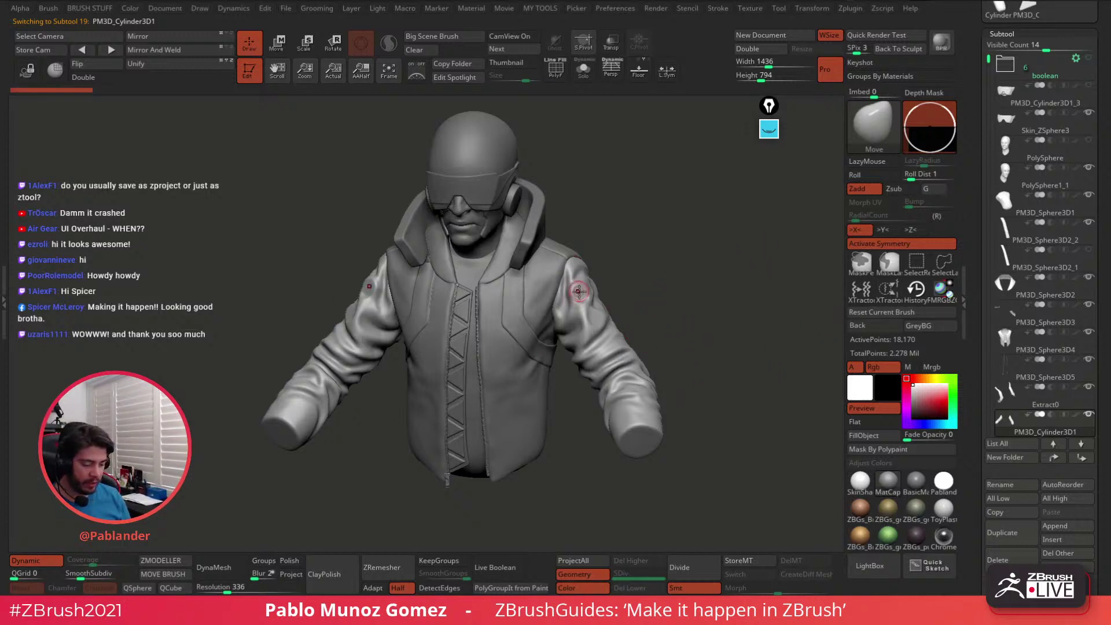
left_click(867, 129)
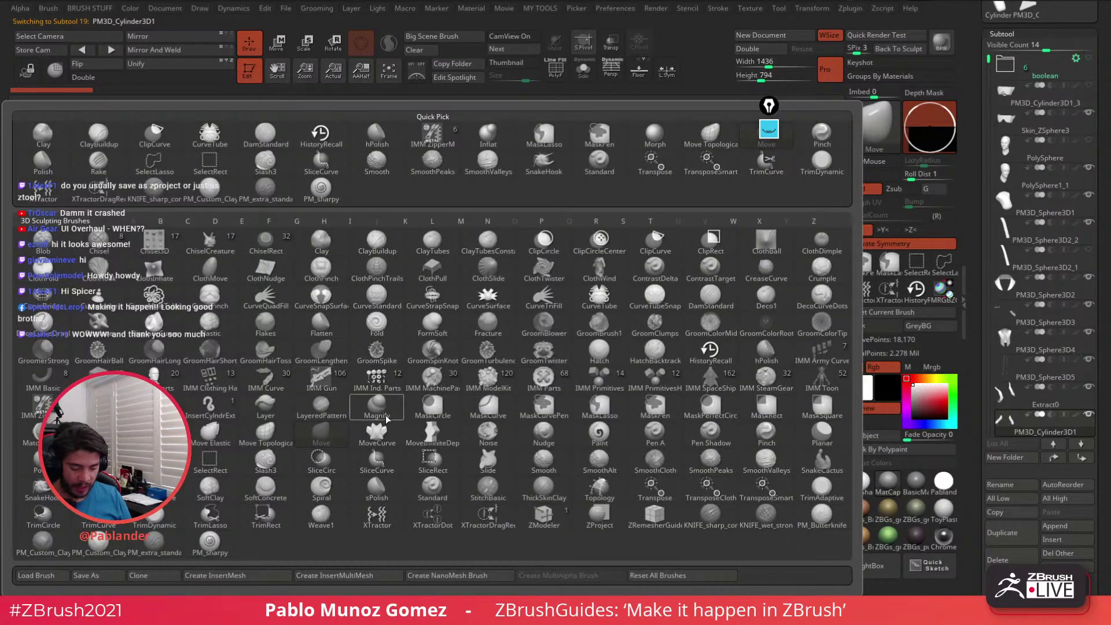
left_click(487, 386)
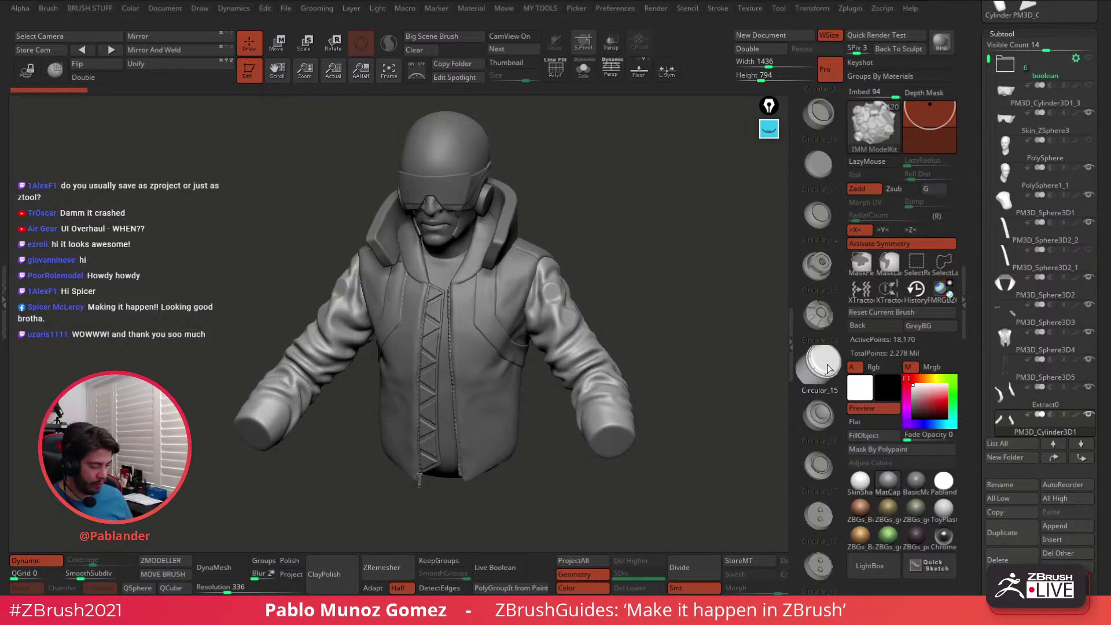
scroll(826, 375, "down", 1)
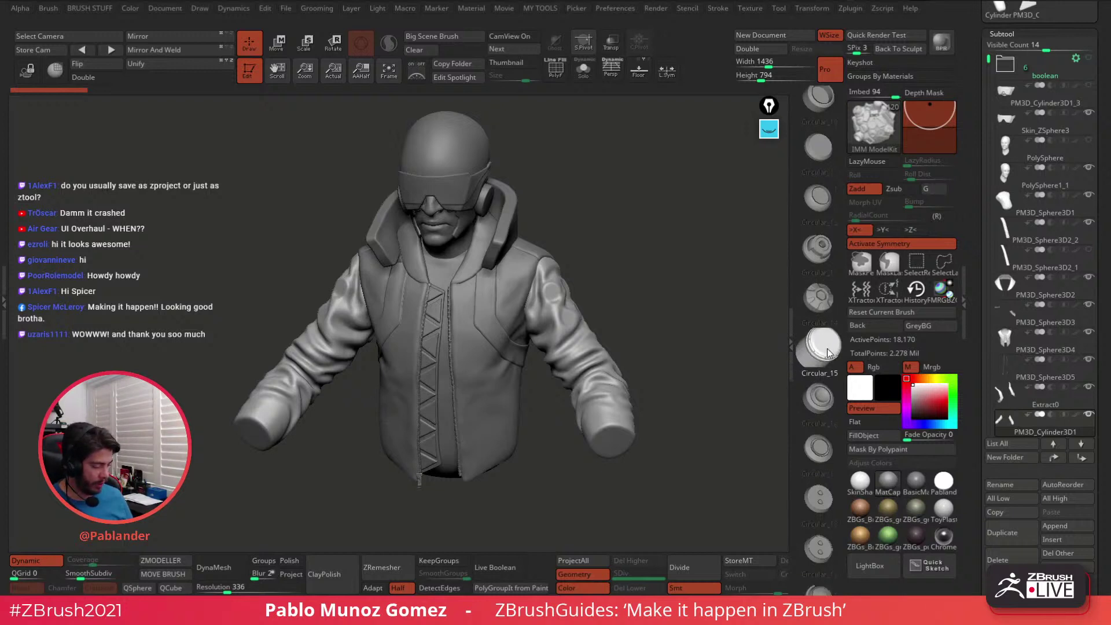
left_click(823, 387)
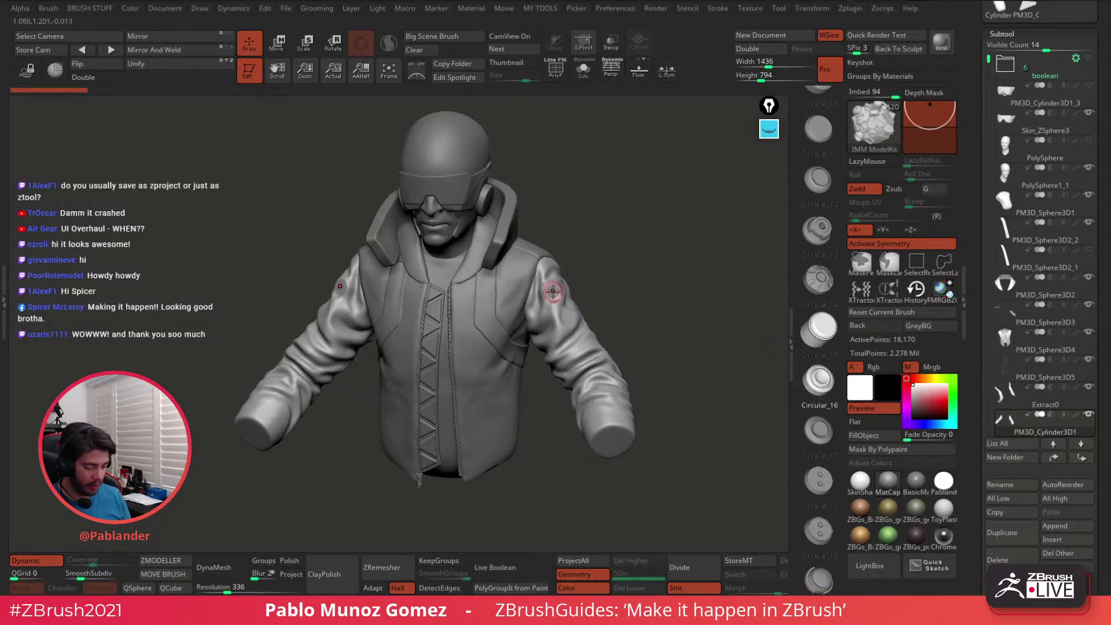
Try to insert the Circular_16 part on the upper sleeve, just below the shoulder
left_click_drag(553, 294, 564, 301)
left_click_drag(646, 286, 662, 367)
key("ctrl+z")
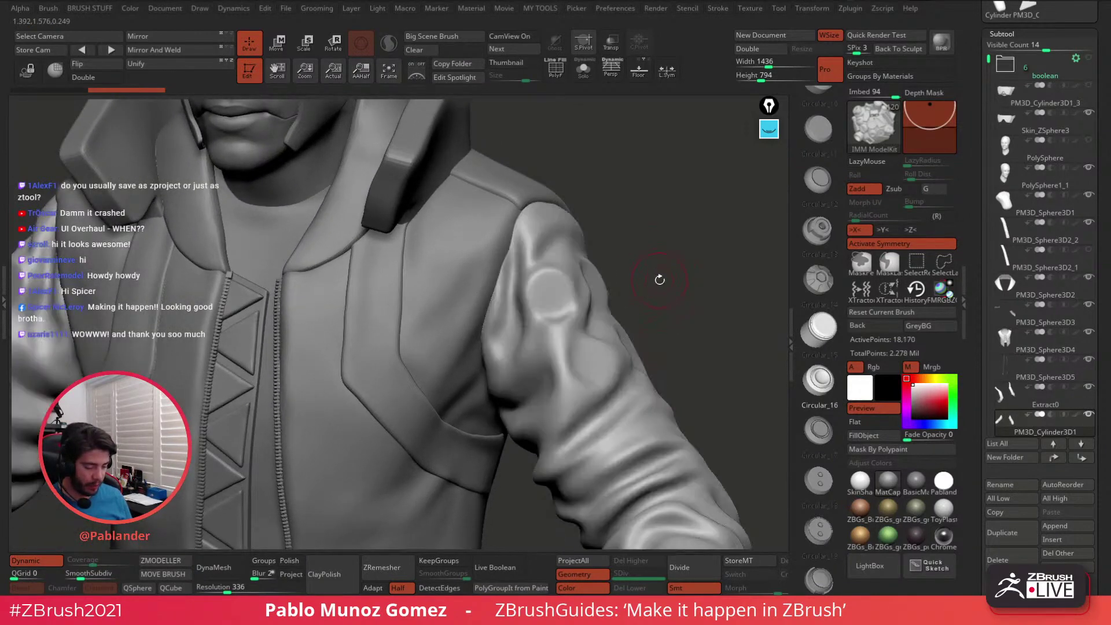
Insert the Circular_16 part at the round flat patch on the upper sleeve
left_click_drag(663, 294, 619, 312, "alt")
left_click_drag(658, 278, 652, 286)
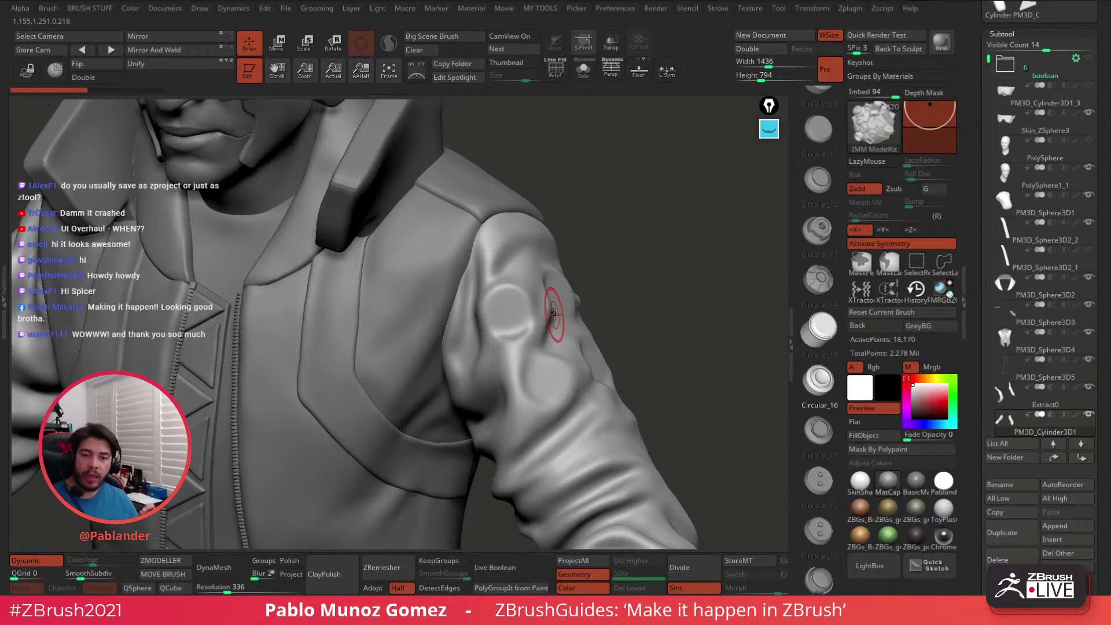
left_click(512, 308)
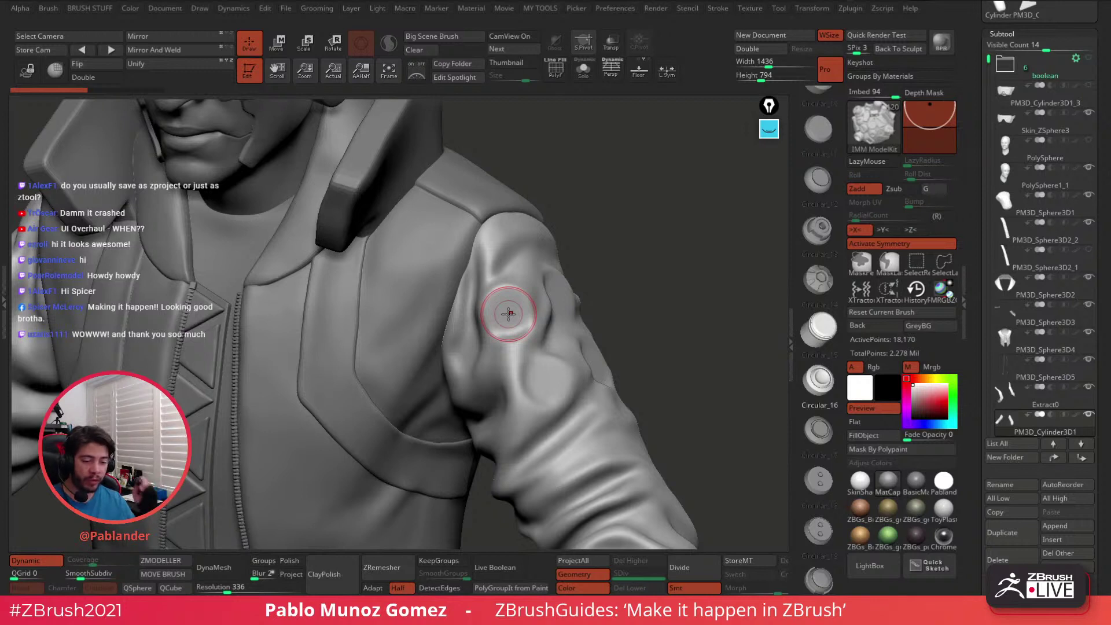
Try to insert the Circular_16 part on the upper sleeve with the IMM ModelKit brush, then undo the insertion
left_click(286, 8)
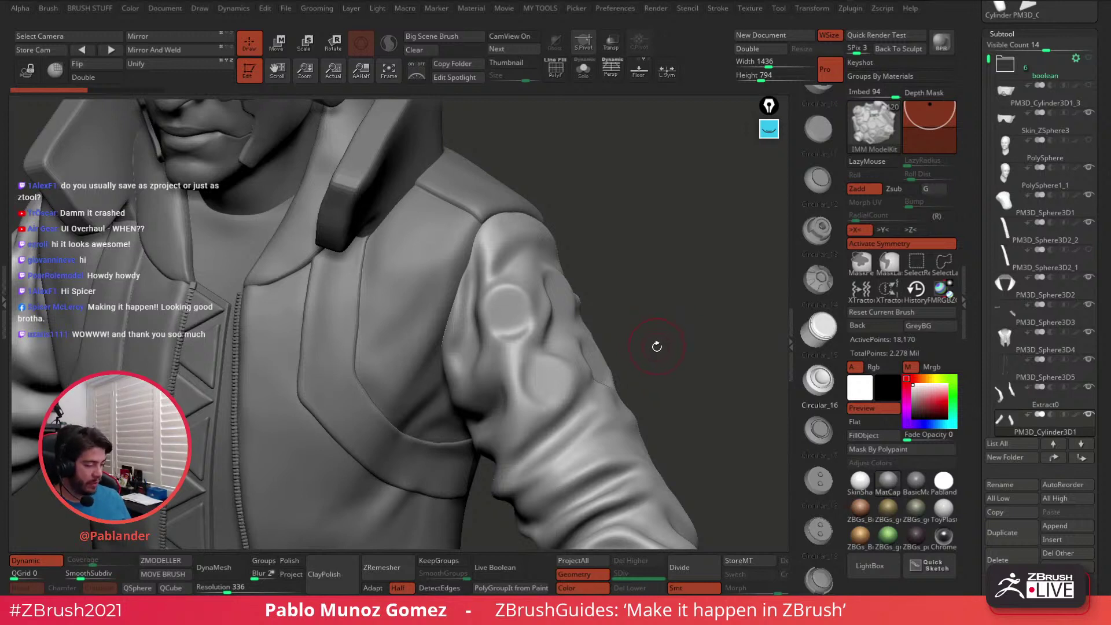
left_click(509, 311)
left_click_drag(517, 319, 517, 320, "ctrl")
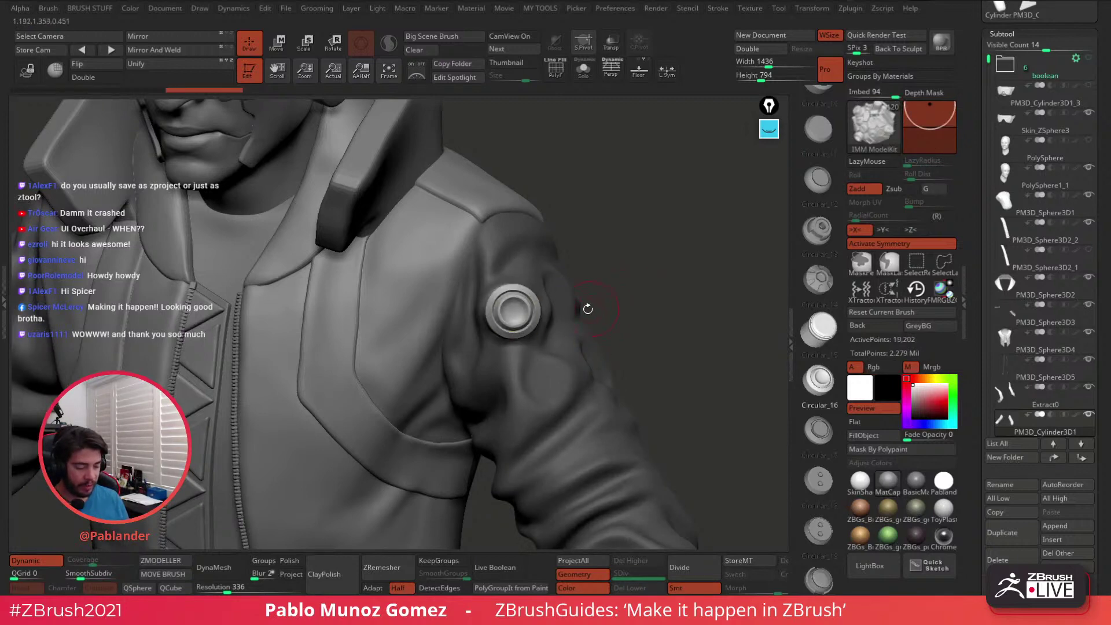
mouse_move(642, 283)
left_mouse_down()
mouse_move(639, 291)
mouse_move(657, 268)
mouse_move(660, 282)
left_mouse_up()
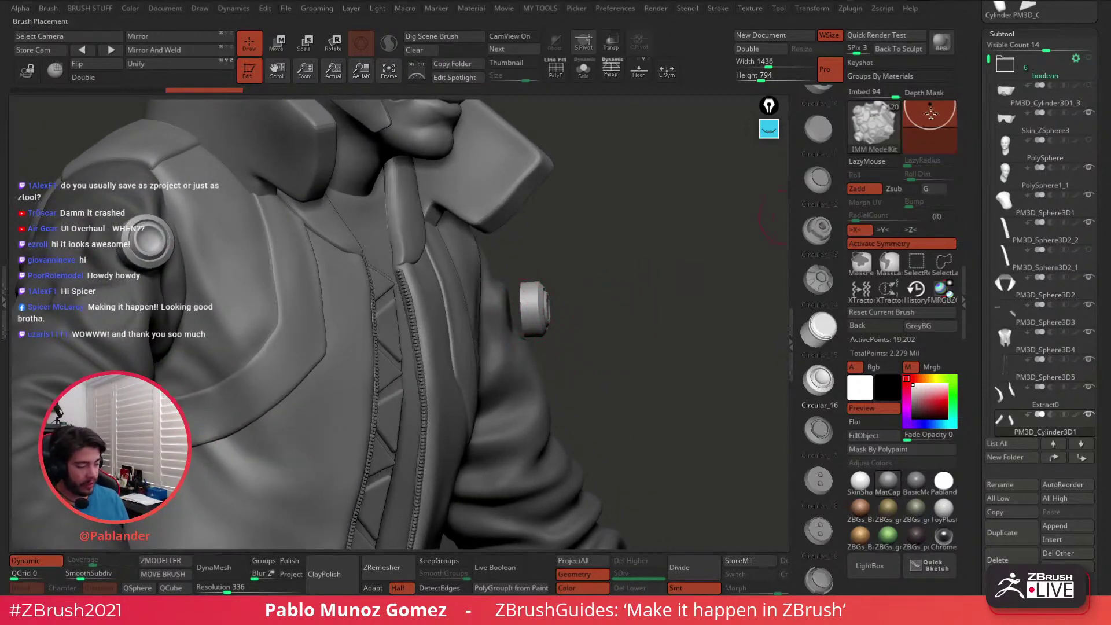
key("ctrl+z")
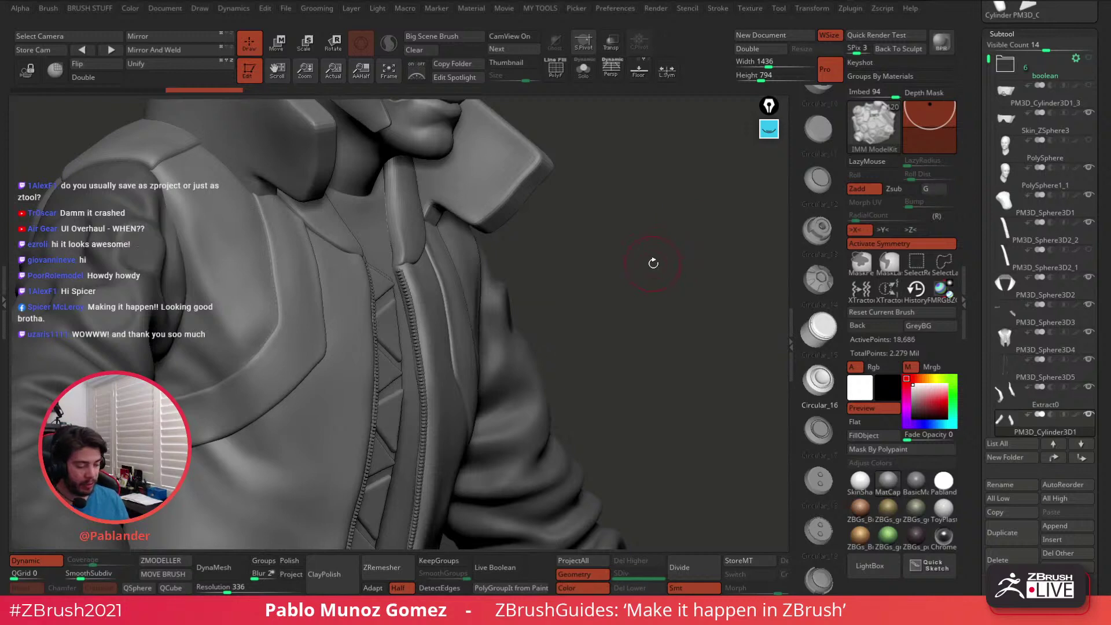
Set the brush's Imbed depth to 24 and insert a Circular_16 part on the front of the upper sleeve
left_click_drag(935, 107, 936, 125)
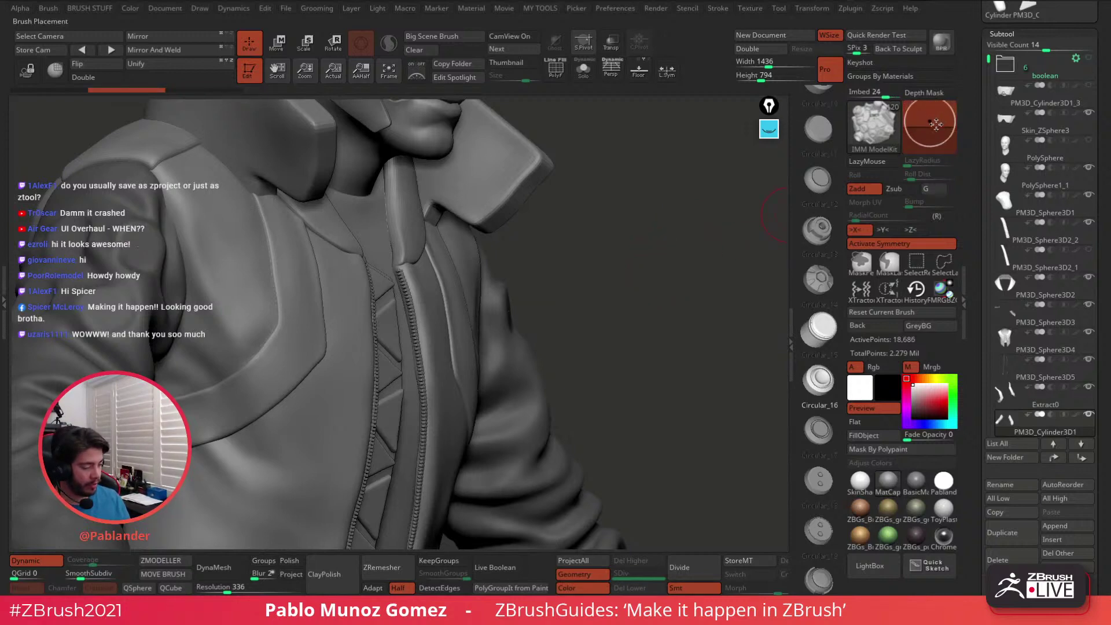
mouse_move(636, 291)
left_mouse_down()
mouse_move(531, 310)
mouse_move(533, 355)
left_mouse_up()
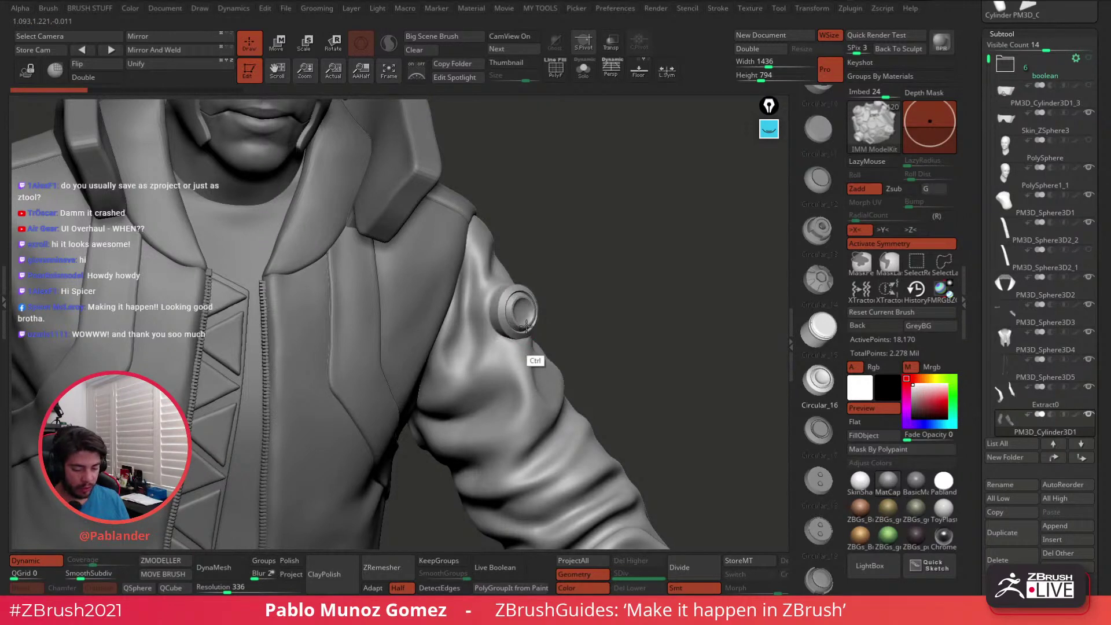
left_click_drag(570, 319, 597, 296)
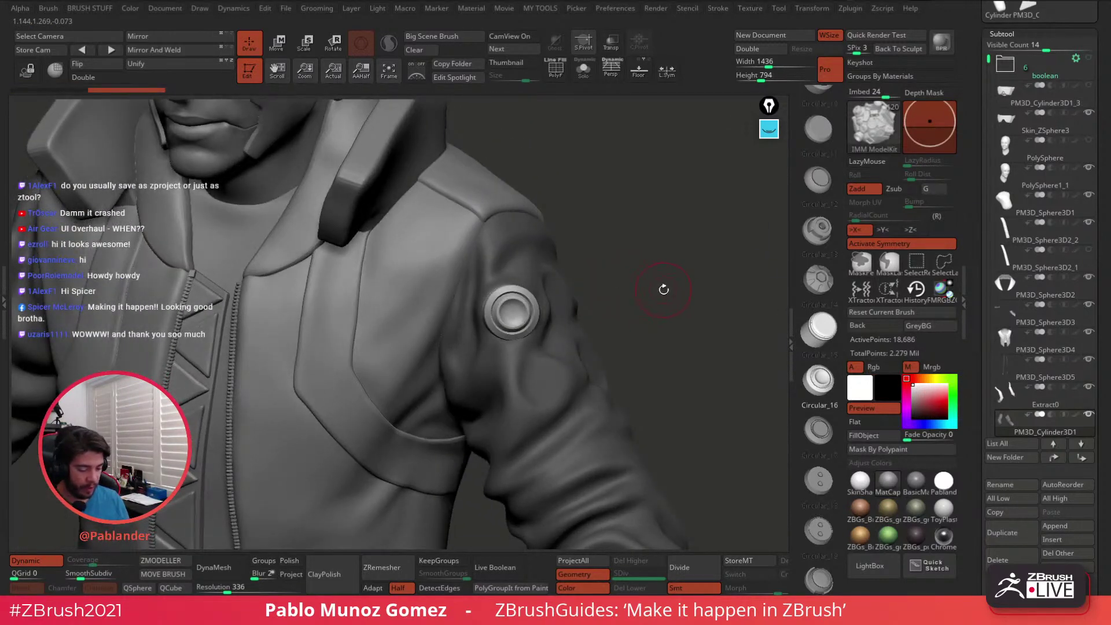
left_click_drag(664, 287, 543, 269)
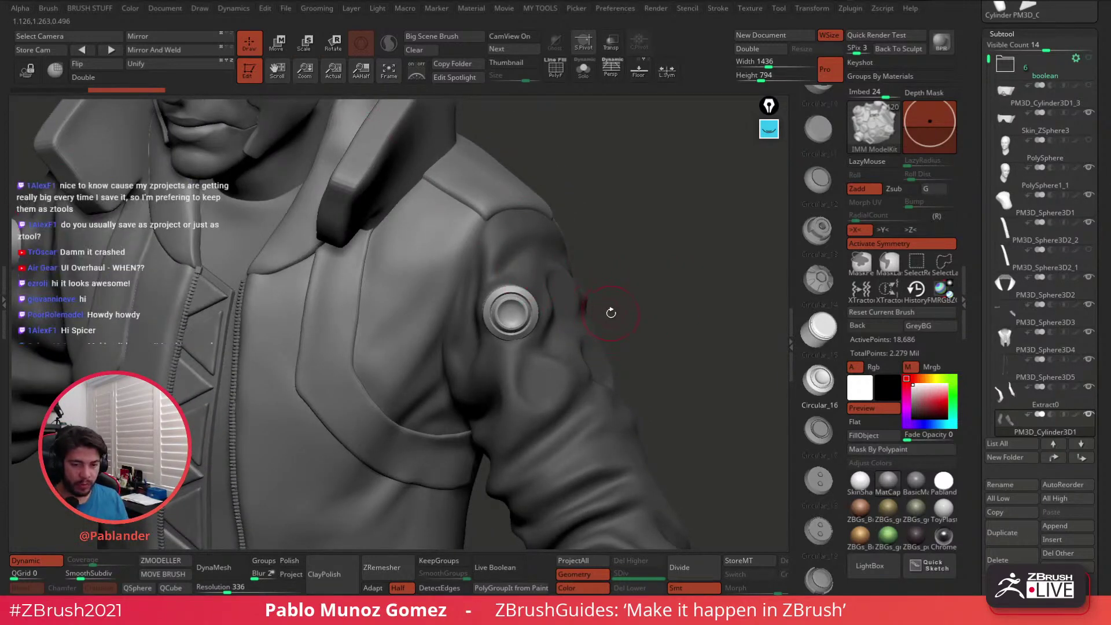
Rotate the inserted circular part about its Y axis with the transform gizmo so it sits flush against the sleeve, and return to Draw mode
key("f")
left_click(285, 49)
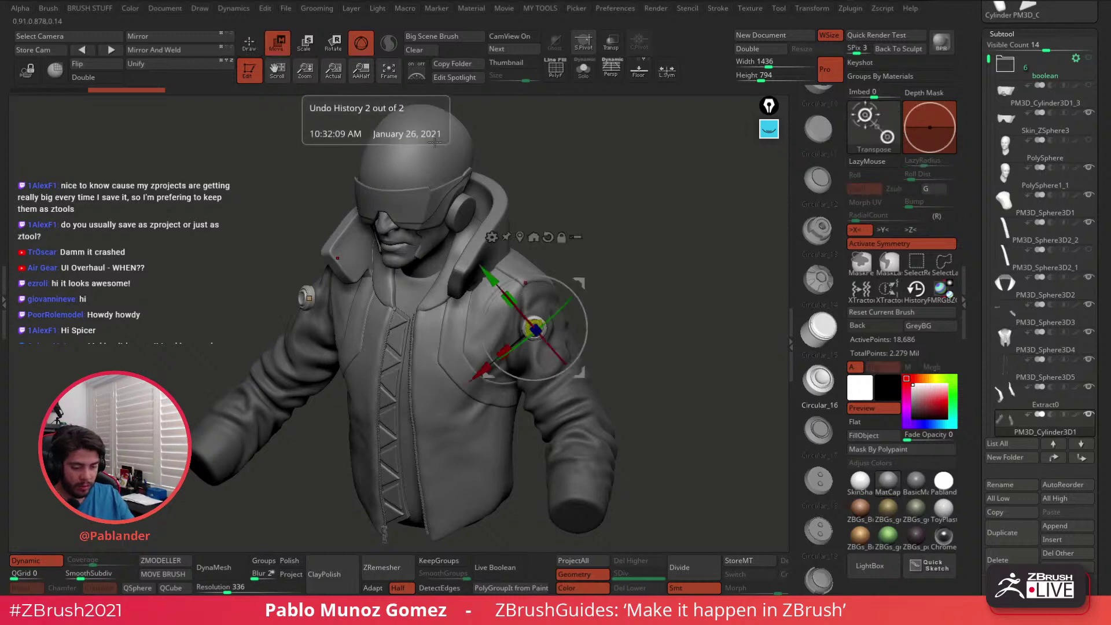
left_click_drag(671, 204, 619, 306, "alt")
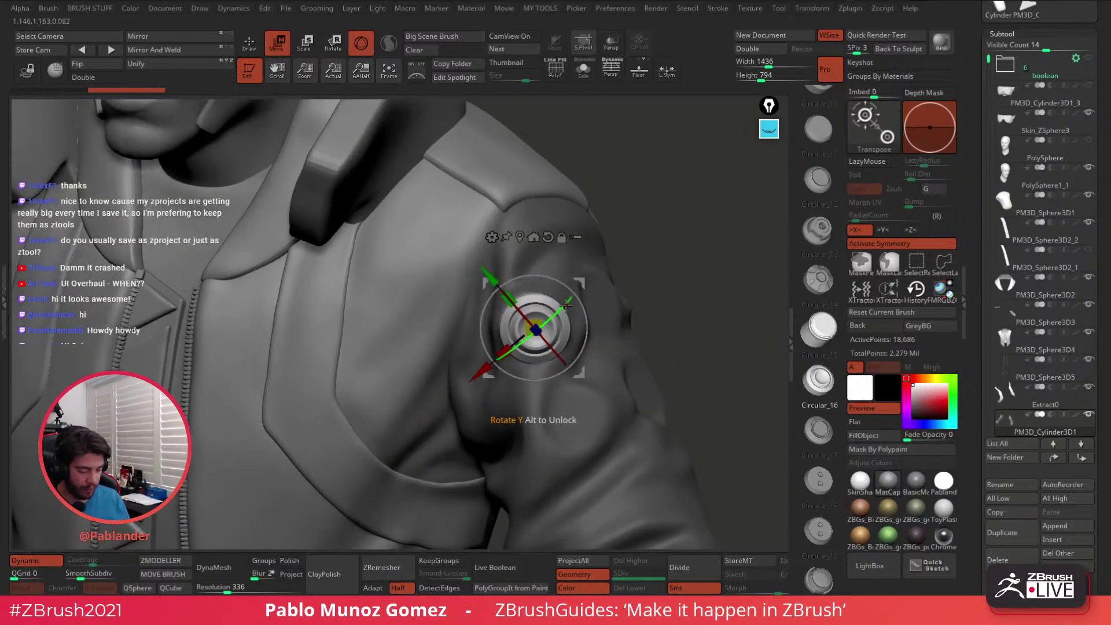
left_click_drag(566, 304, 557, 332)
left_click_drag(554, 342, 553, 338)
left_click_drag(673, 237, 549, 249)
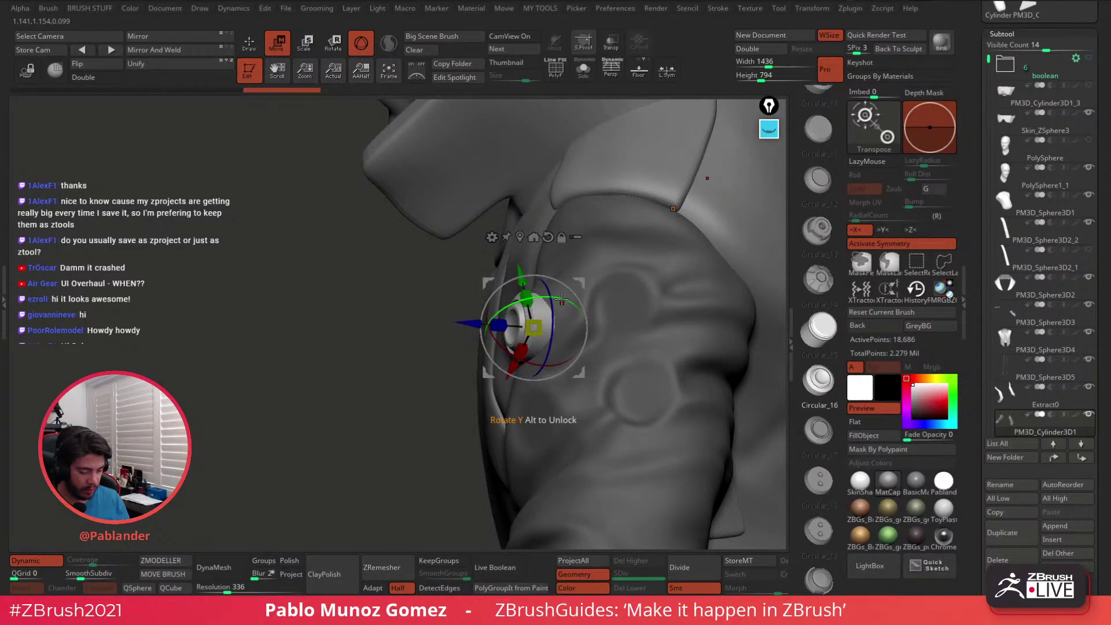
mouse_move(561, 299)
left_mouse_down()
mouse_move(570, 307)
mouse_move(556, 298)
mouse_move(455, 372)
mouse_move(694, 315)
mouse_move(662, 320)
mouse_move(700, 275)
left_mouse_up()
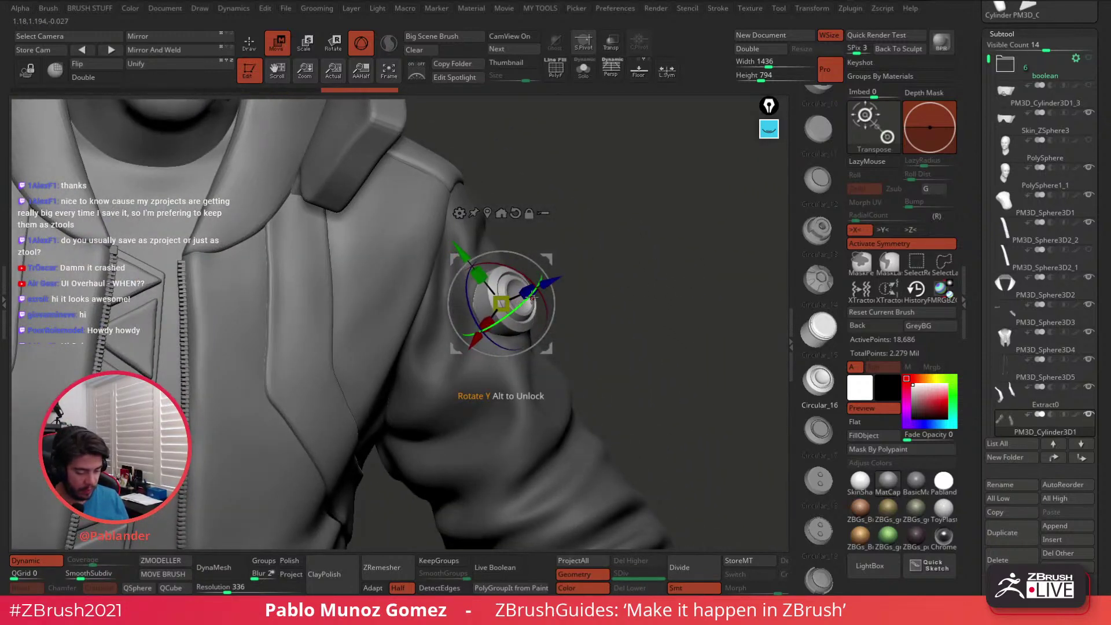
left_click_drag(523, 302, 546, 284)
left_click_drag(668, 246, 632, 250)
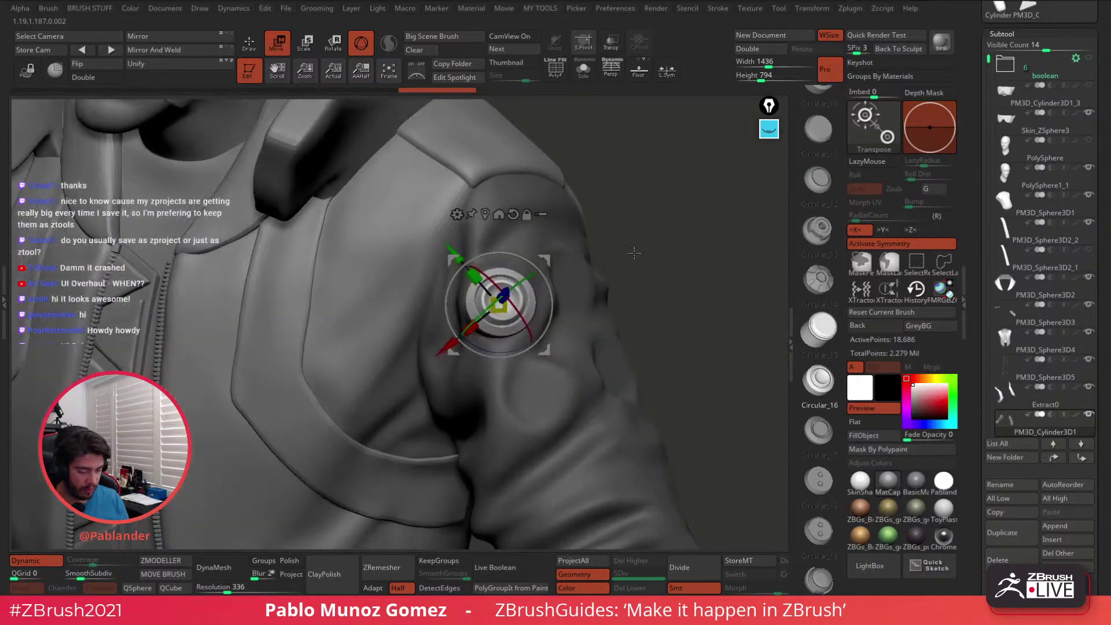
left_click(252, 43)
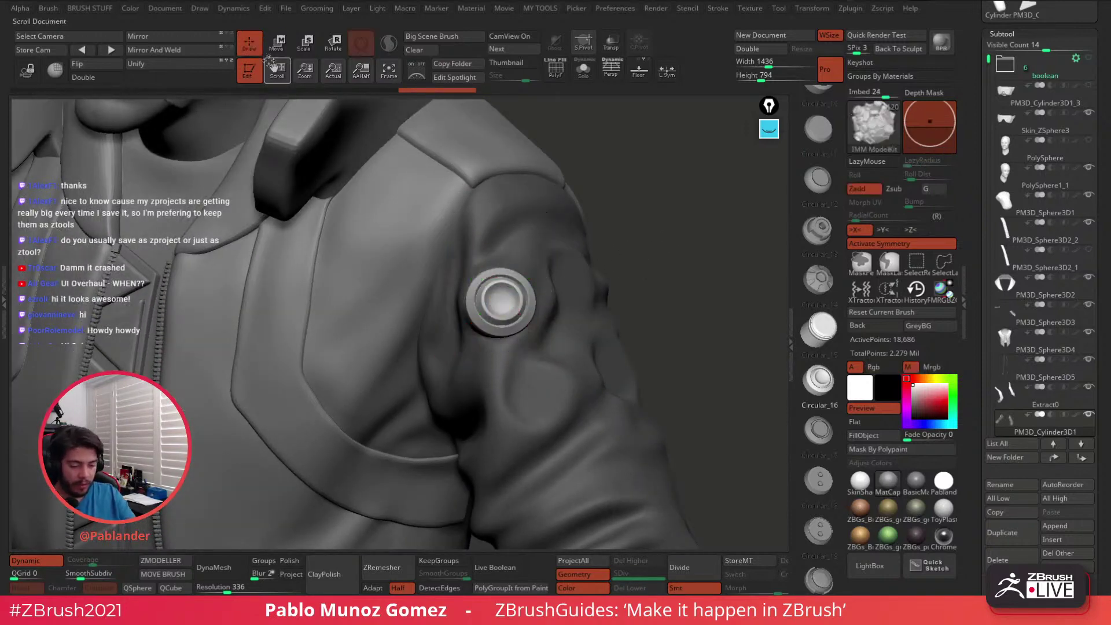
Insert three more Circular_16 parts on the upper sleeve: one below the first and two on the arm's outer side
mouse_move(537, 393)
left_mouse_down()
mouse_move(557, 429)
mouse_move(552, 408)
left_mouse_up()
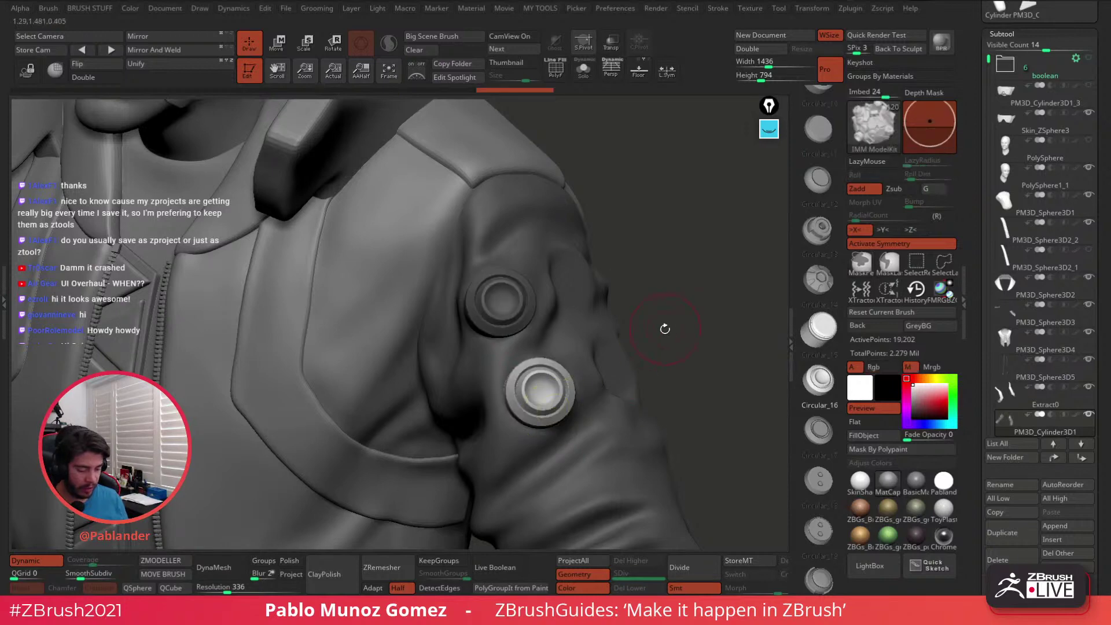
left_click_drag(665, 329, 630, 359)
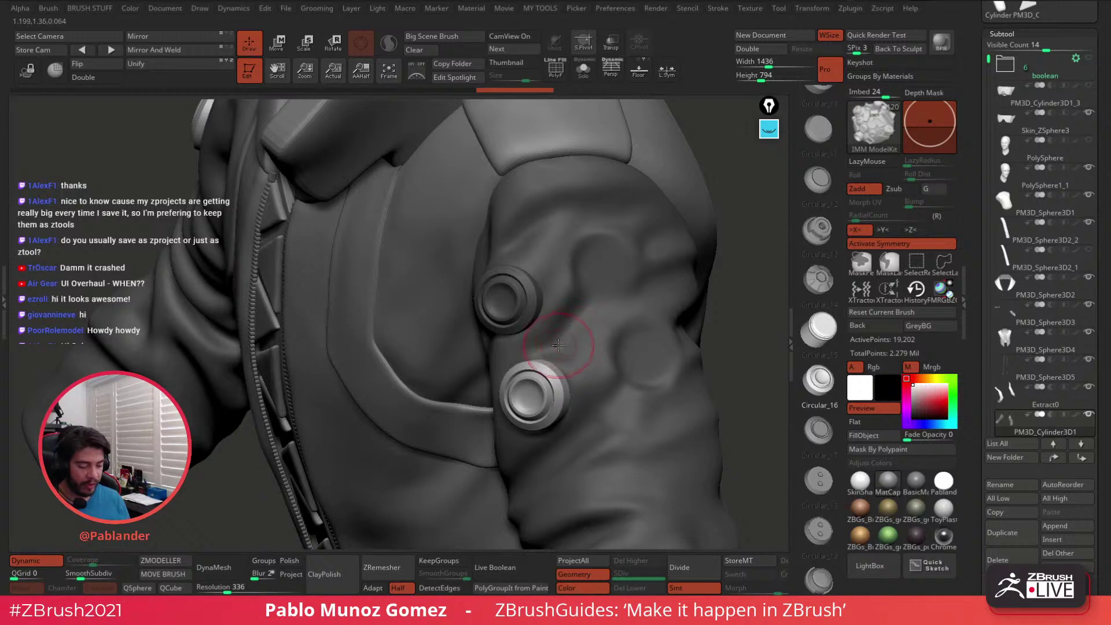
left_click_drag(605, 268, 668, 377)
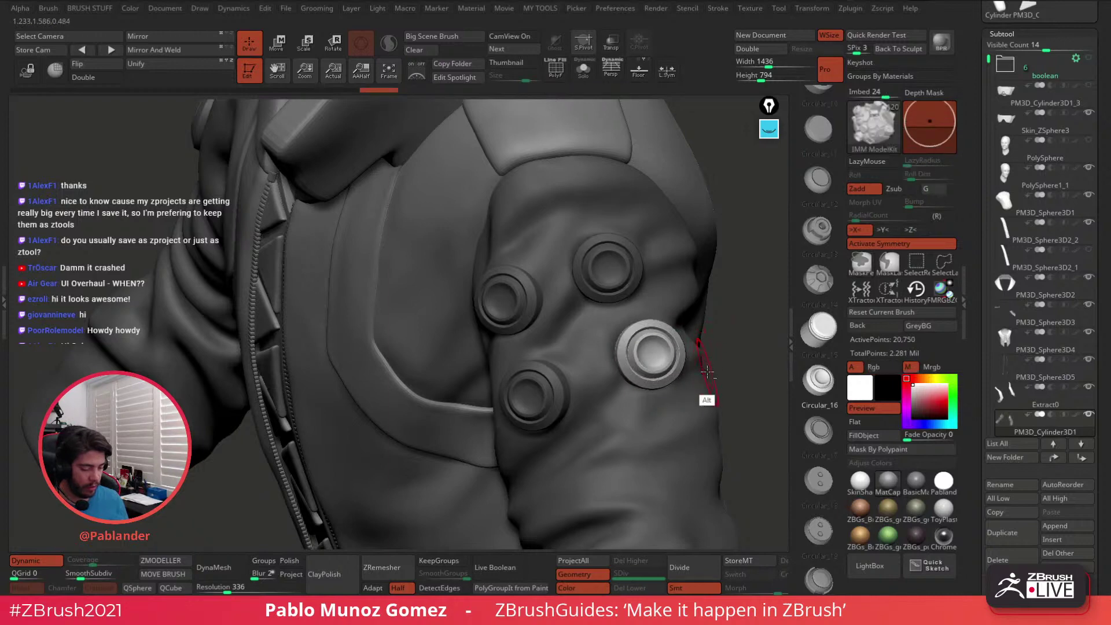
Rotate the last circular part on the arm's outer side about its Y axis to follow the sleeve surface, and return to Draw mode
mouse_move(739, 352)
left_mouse_down()
mouse_move(722, 282)
mouse_move(619, 307)
mouse_move(665, 312)
left_mouse_up()
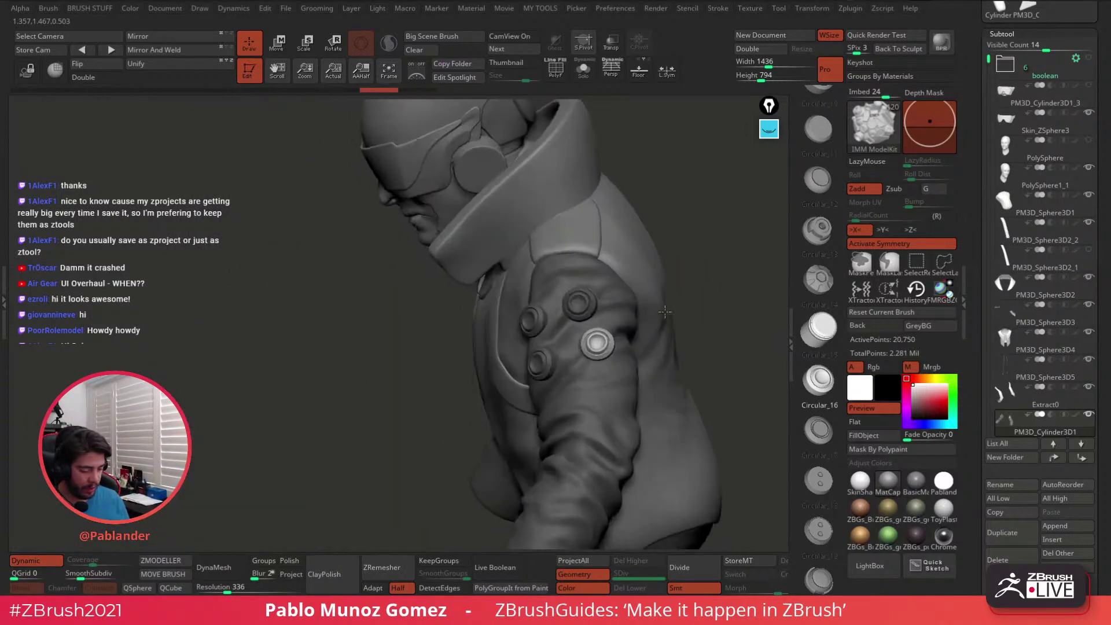
left_click_drag(719, 265, 693, 220)
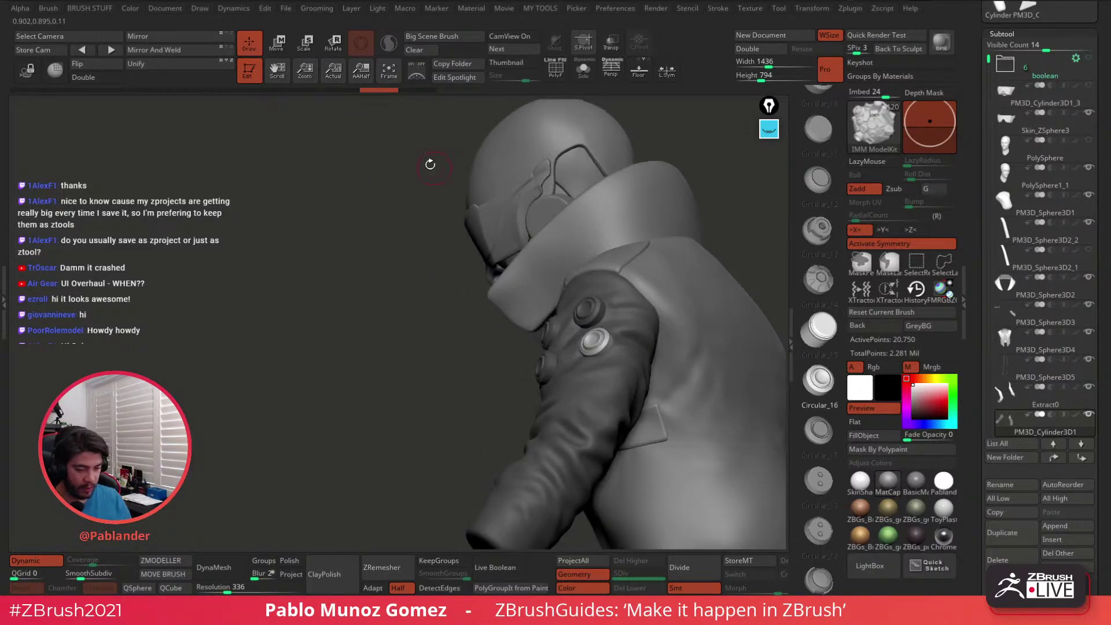
left_click(280, 48)
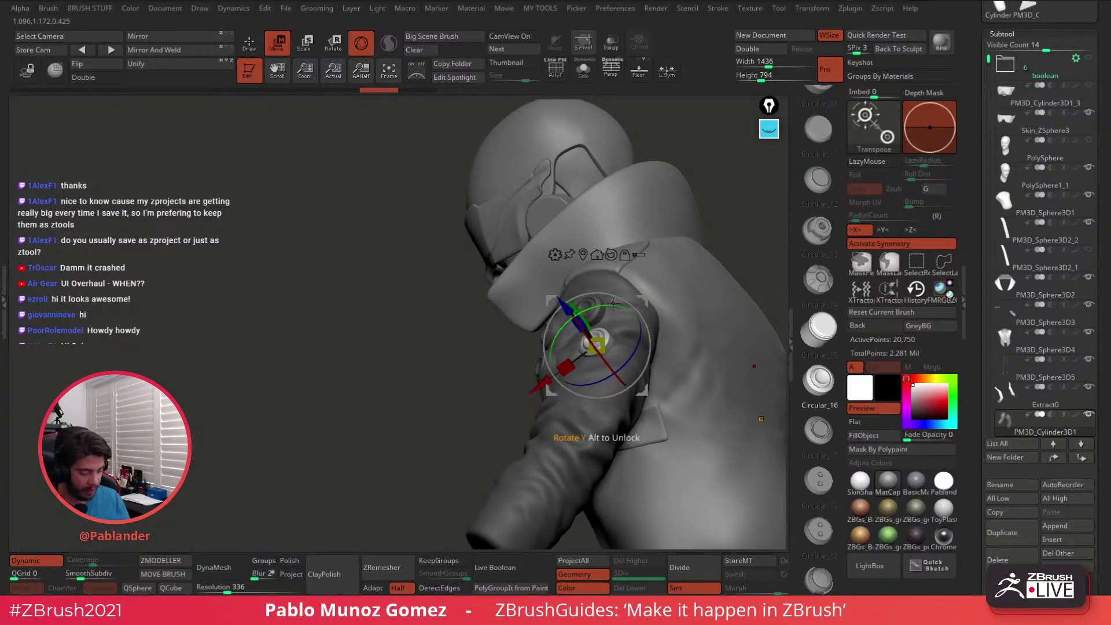
left_click_drag(613, 303, 619, 305)
left_click_drag(454, 408, 498, 428)
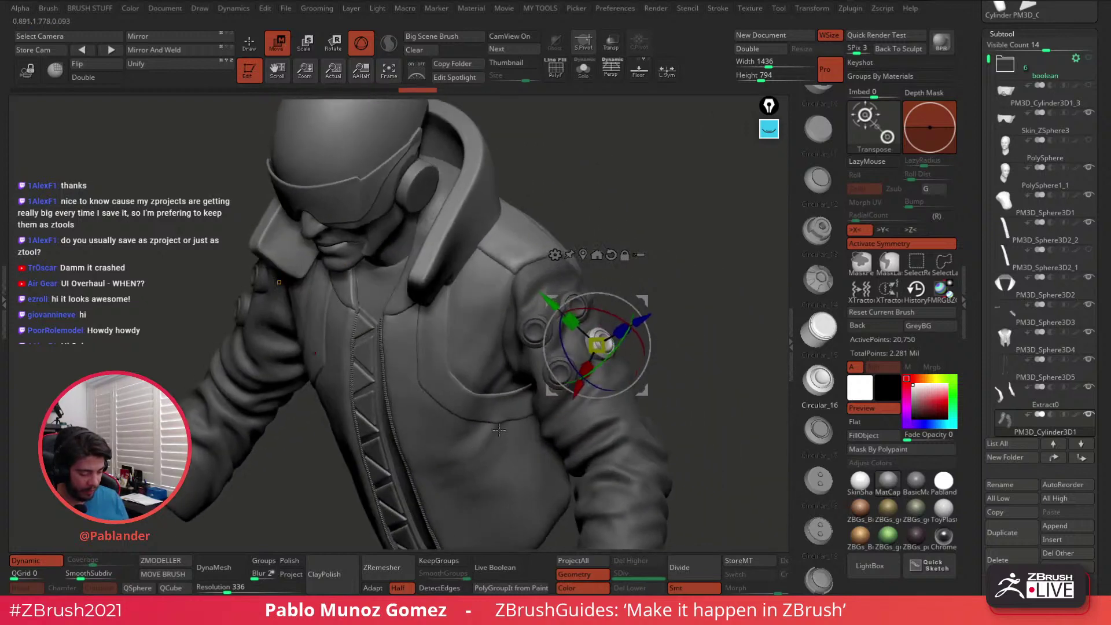
left_click_drag(682, 335, 694, 332)
key("q")
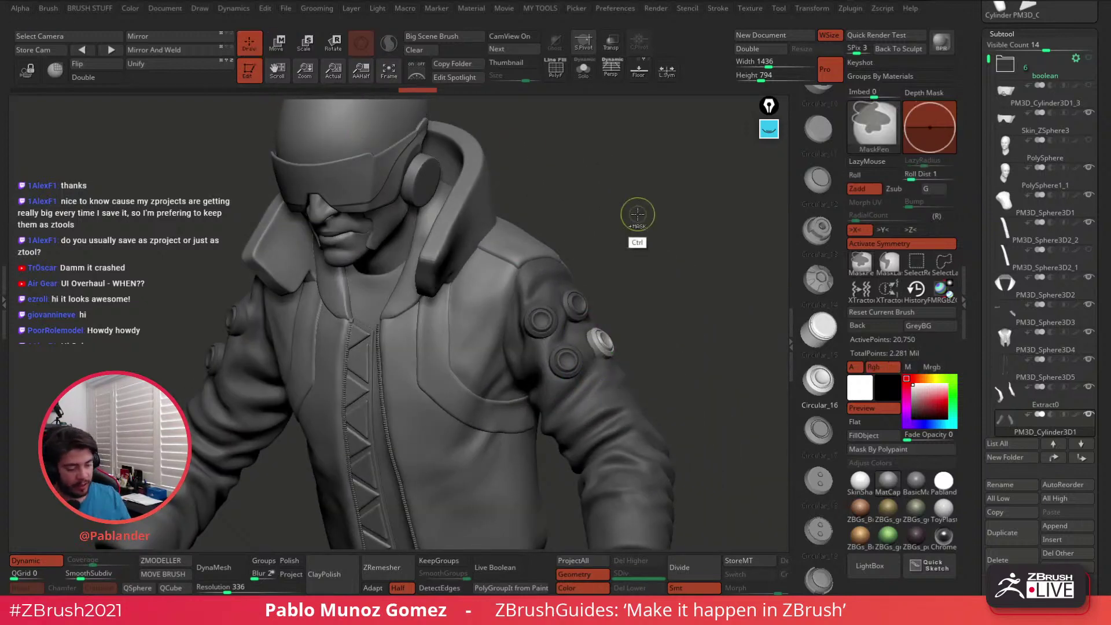
Hide the sleeve geometry so that only the inserted circular parts of the subtool stay visible
left_click_drag(673, 331, 649, 356, "shift")
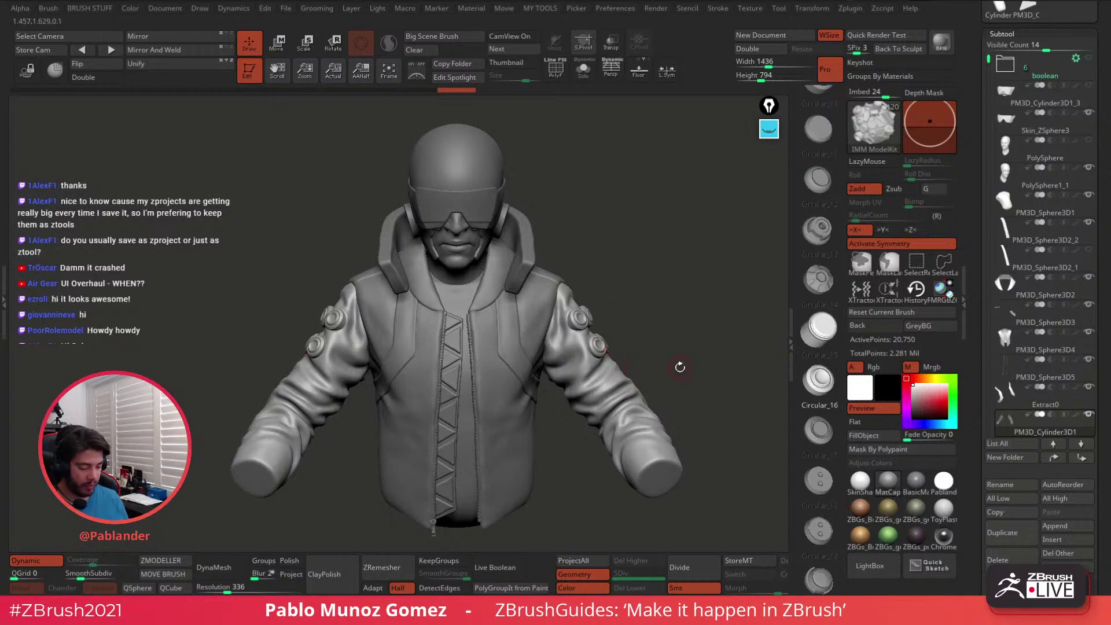
mouse_move(693, 371)
left_mouse_down()
mouse_move(670, 397)
mouse_move(695, 378)
mouse_move(657, 299)
left_mouse_up()
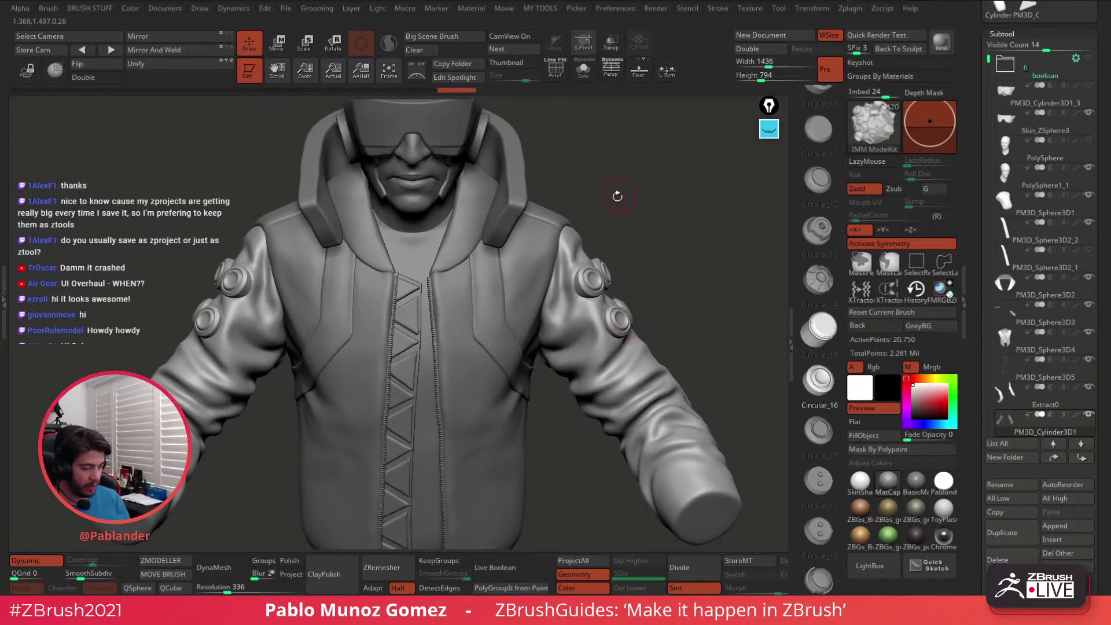
left_click(613, 298, "ctrl+shift")
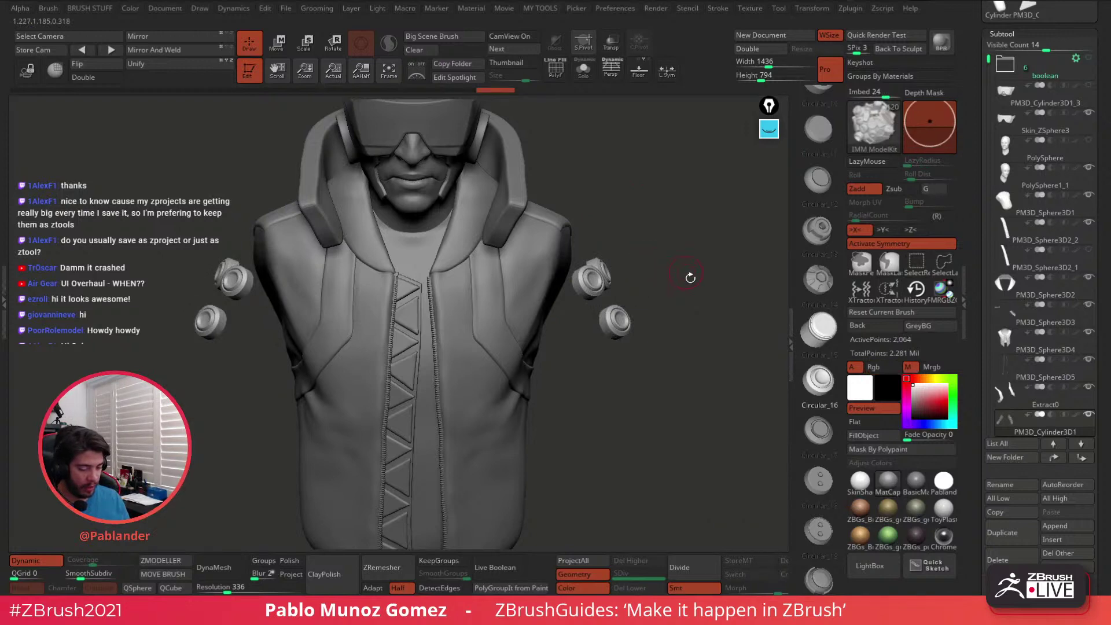
left_click_drag(689, 278, 669, 273)
left_click(669, 273, "ctrl+shift")
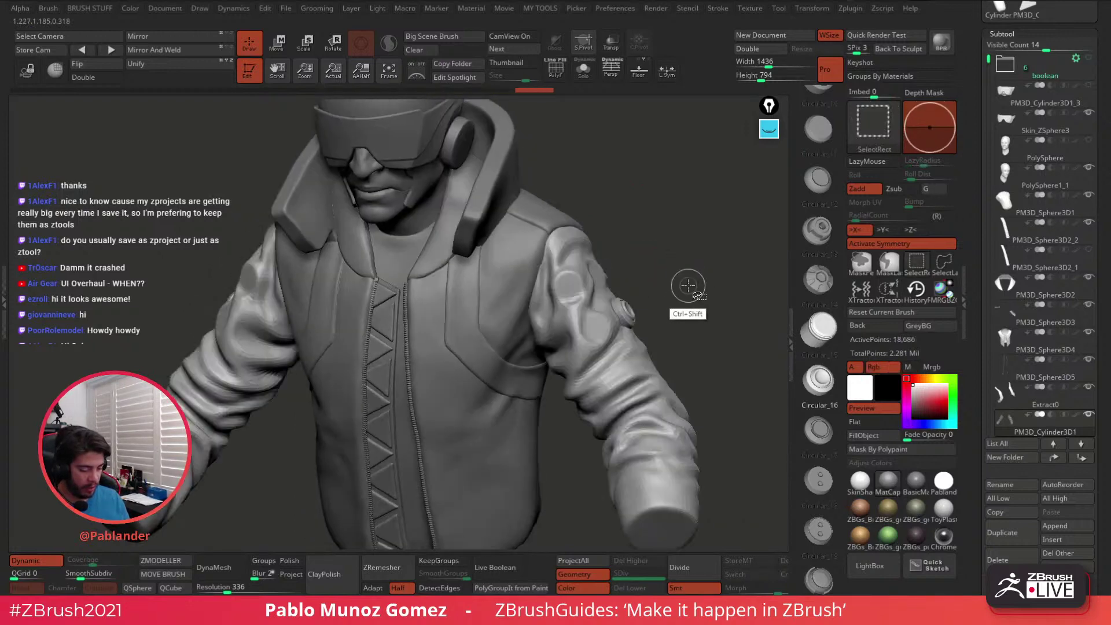
left_click(627, 312, "ctrl+shift")
Assign separate polygroups to the circular parts with Auto Groups and check them with the polyframe display
key("space")
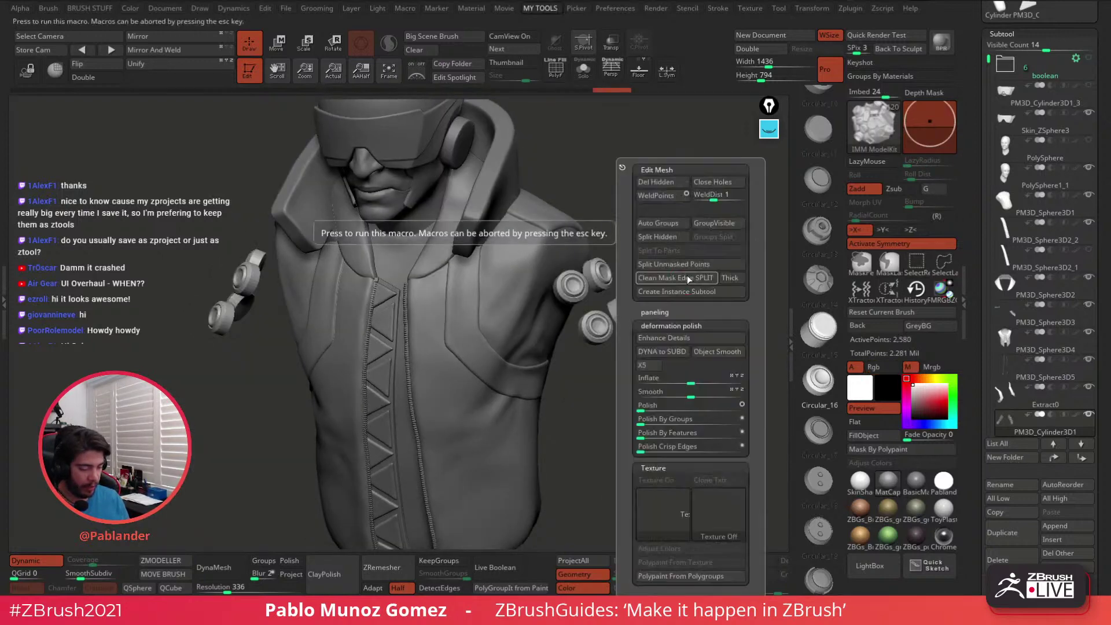
left_click(666, 224)
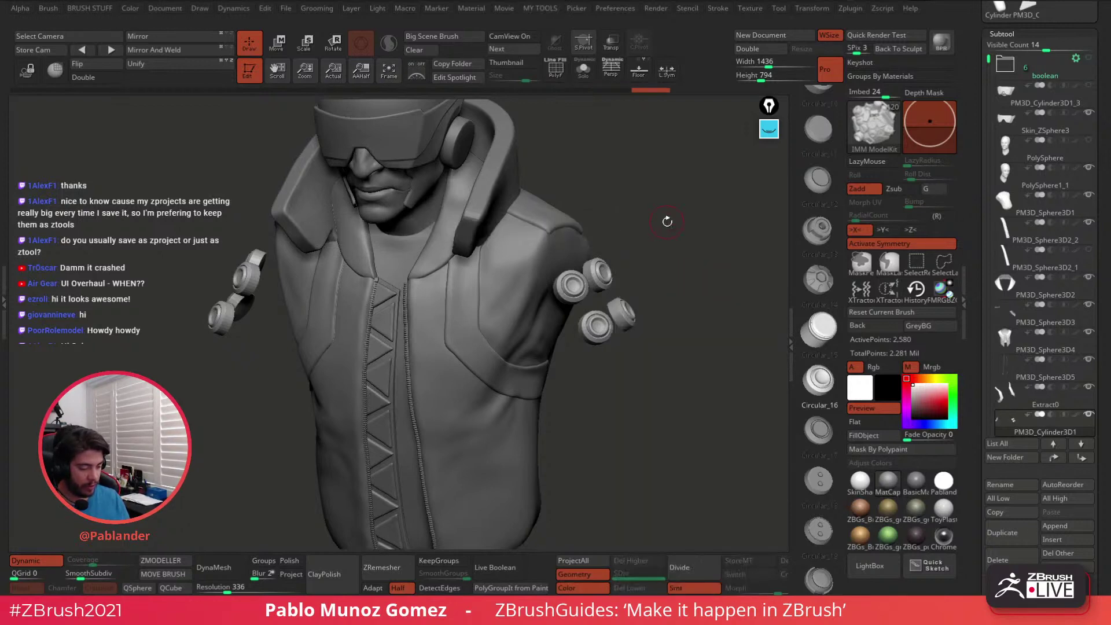
key("shift+f")
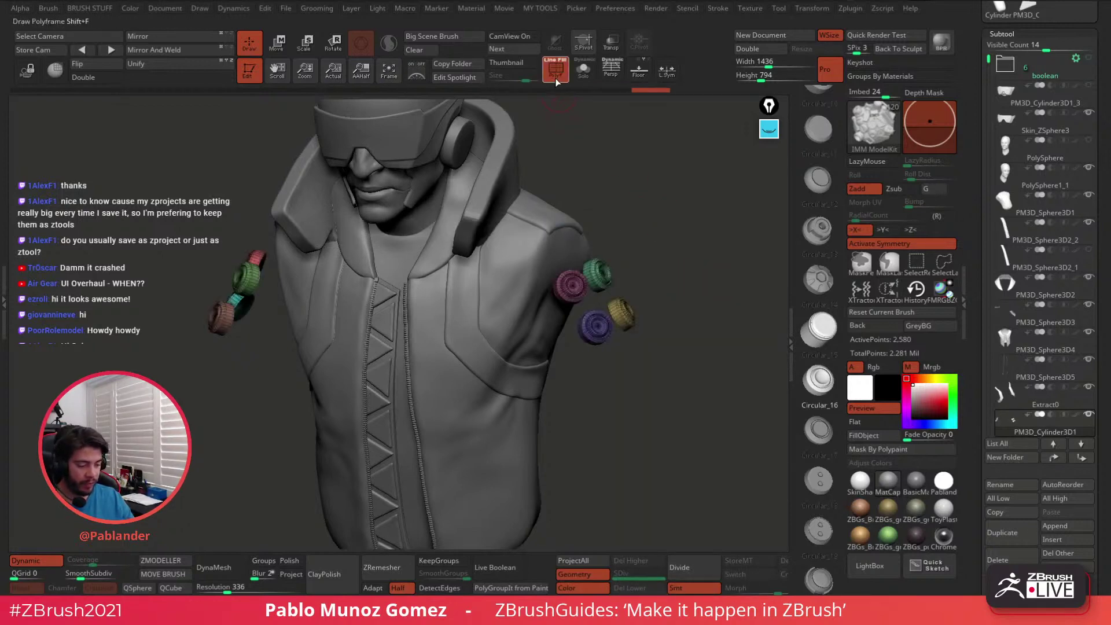
key("shift+f")
Split the hidden sleeves from the circular parts into their own subtool with Split Hidden
key("space")
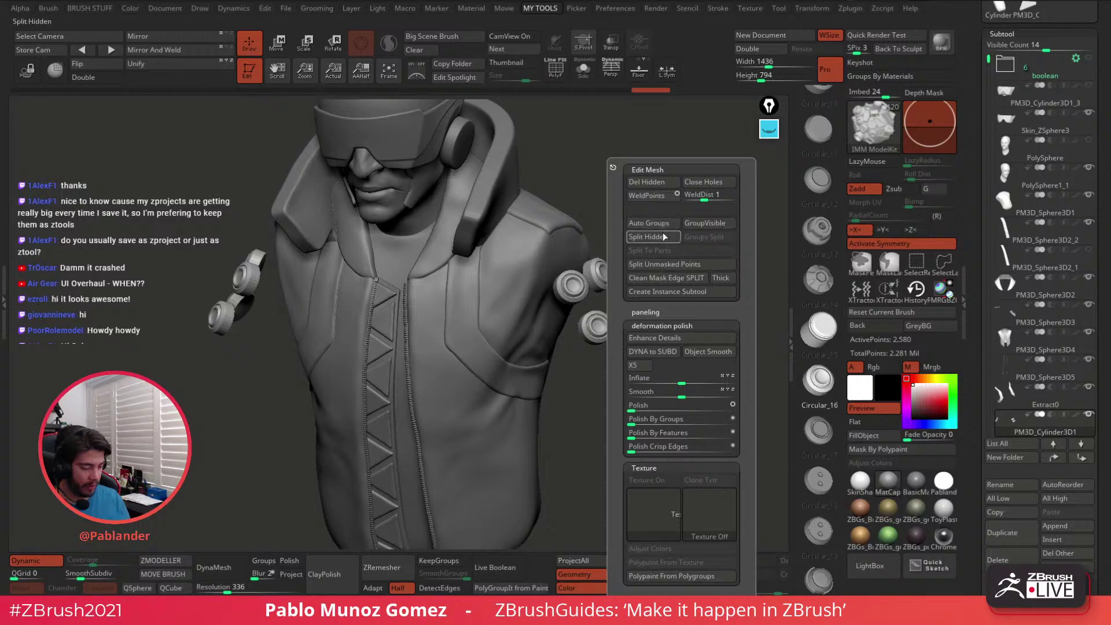
left_click(663, 242)
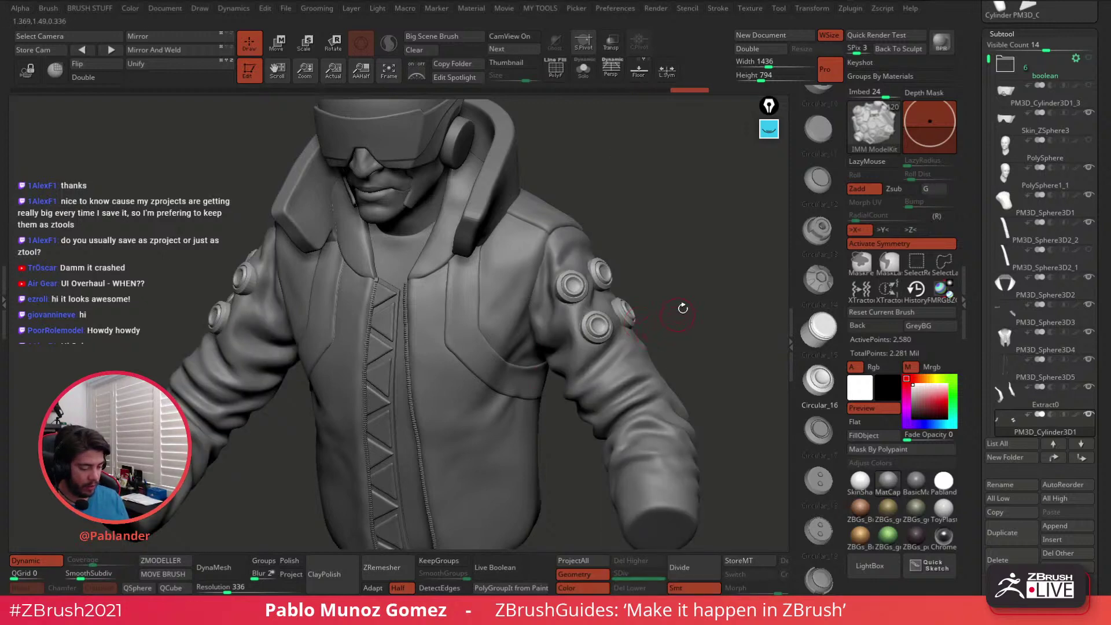
mouse_move(682, 308)
left_mouse_down()
mouse_move(678, 345)
mouse_move(653, 313)
mouse_move(669, 269)
mouse_move(689, 312)
mouse_move(702, 287)
mouse_move(642, 421)
left_mouse_up()
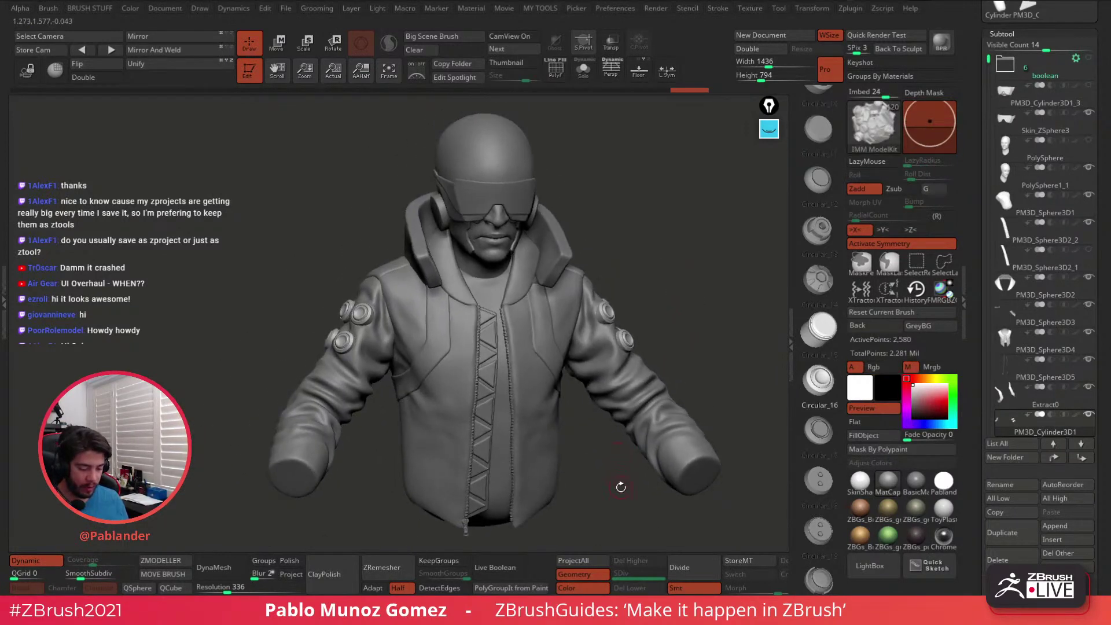
Choose the Move brush and make the sleeve subtool PM3D_Cylinder3D2 active
left_click_drag(620, 486, 606, 477)
key("space")
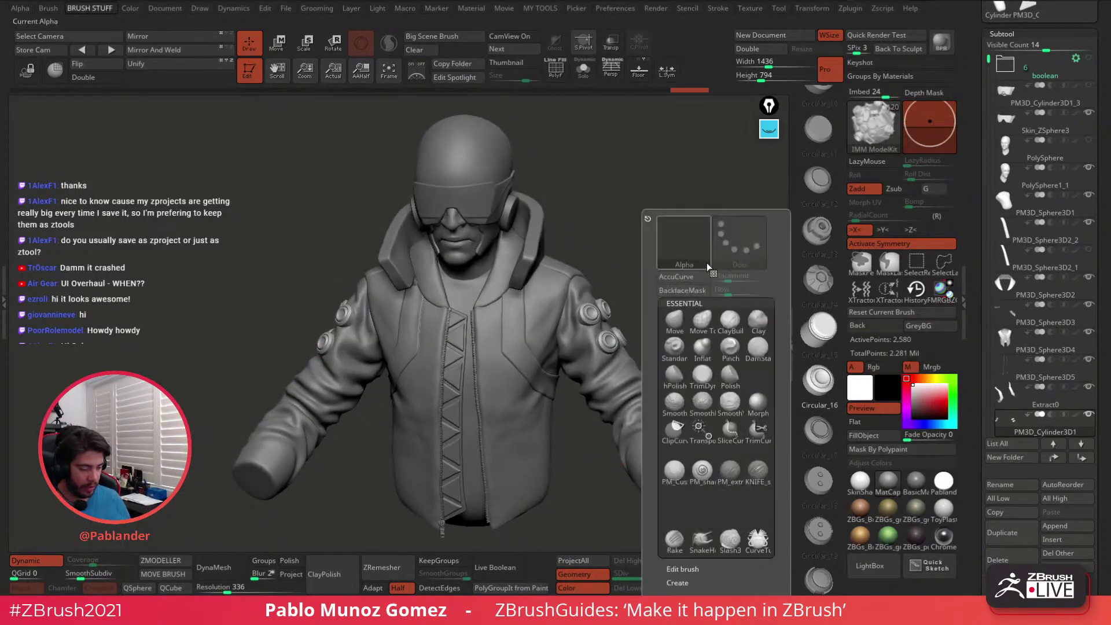
left_click(674, 318)
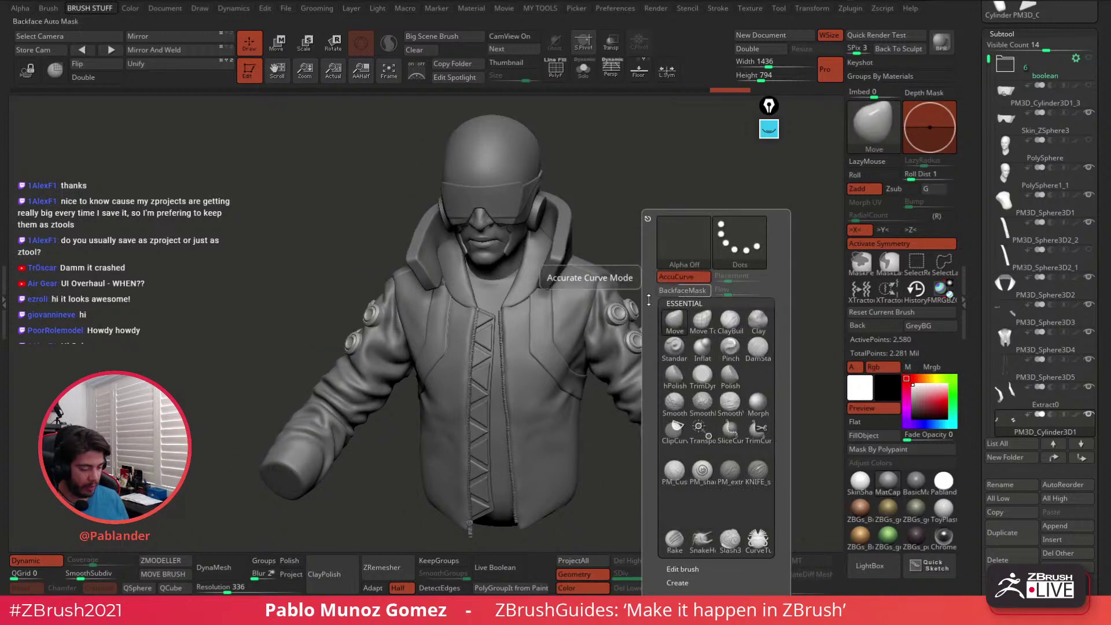
left_click(617, 347, "alt")
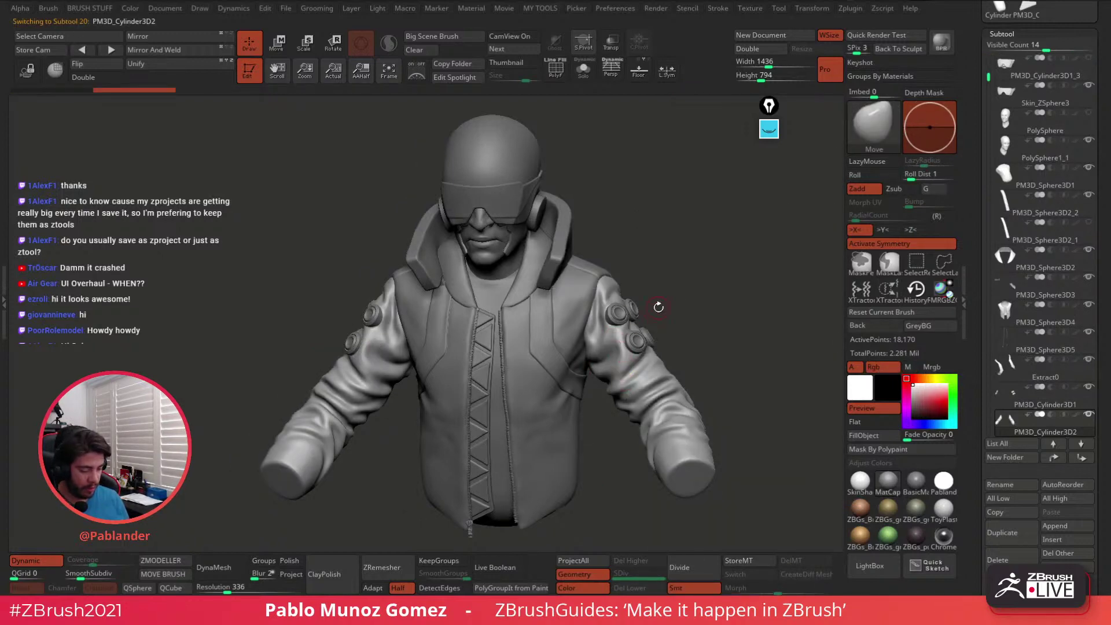
Dock the Draw palette in the tray and set the brush's Draw Size to about 119
left_click_drag(659, 307, 698, 275)
key("ctrl+z")
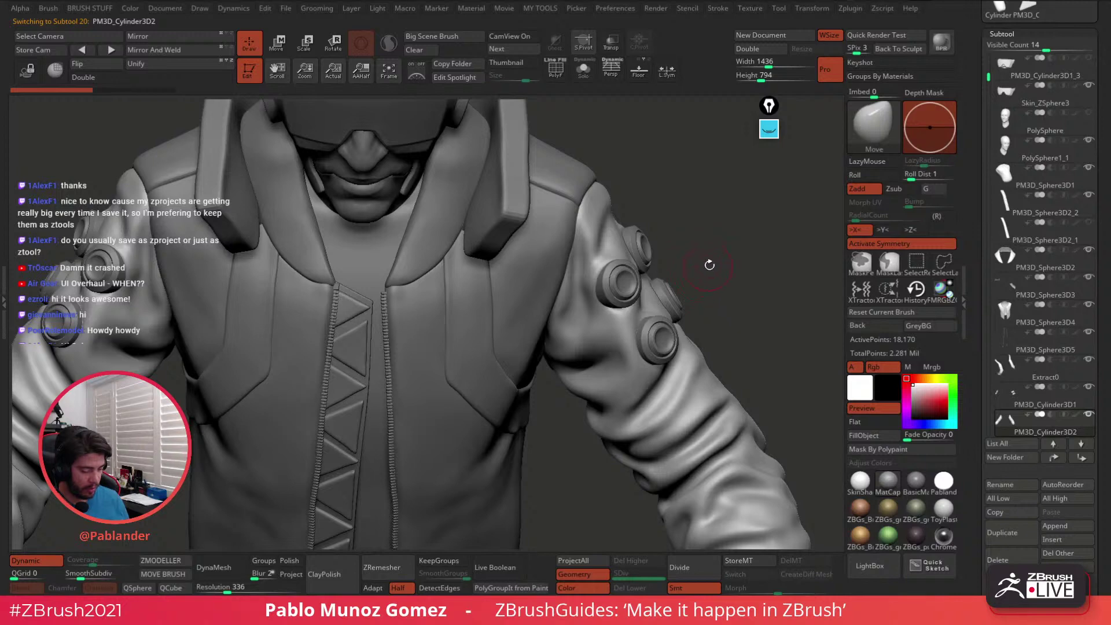
left_click(201, 9)
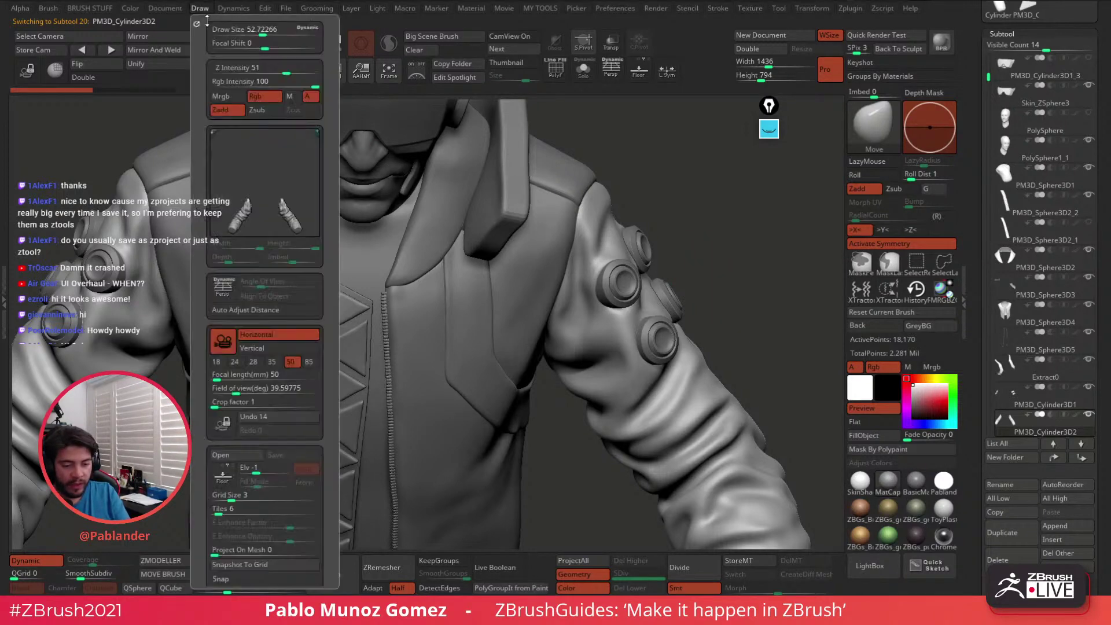
mouse_move(197, 21)
left_mouse_down()
mouse_move(965, 56)
mouse_move(1054, 23)
left_mouse_up()
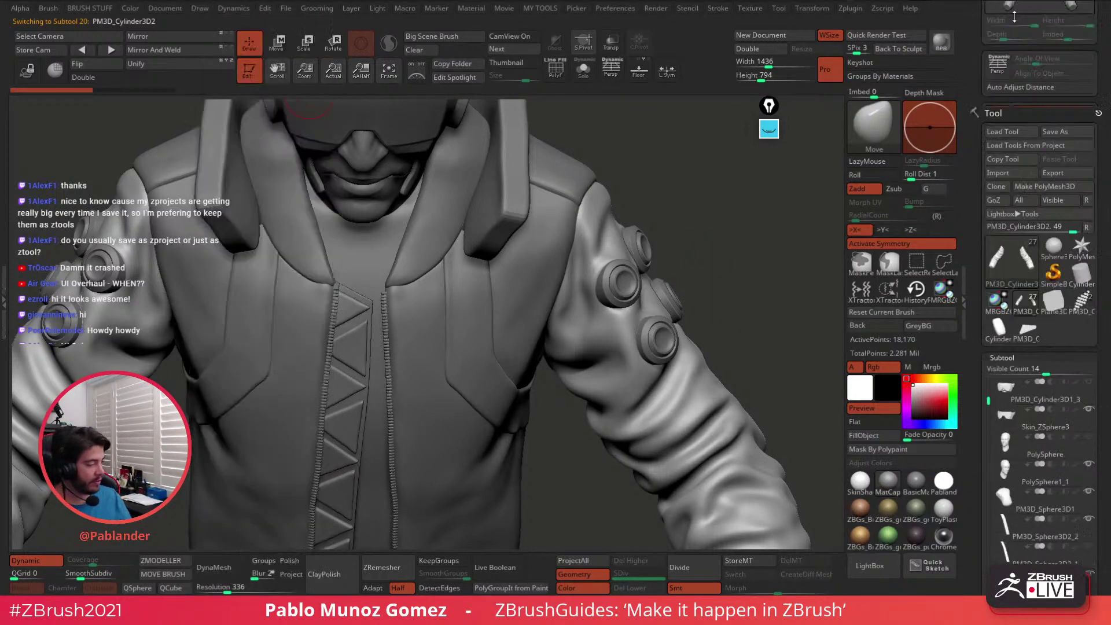
left_click_drag(1102, 132, 1097, 266)
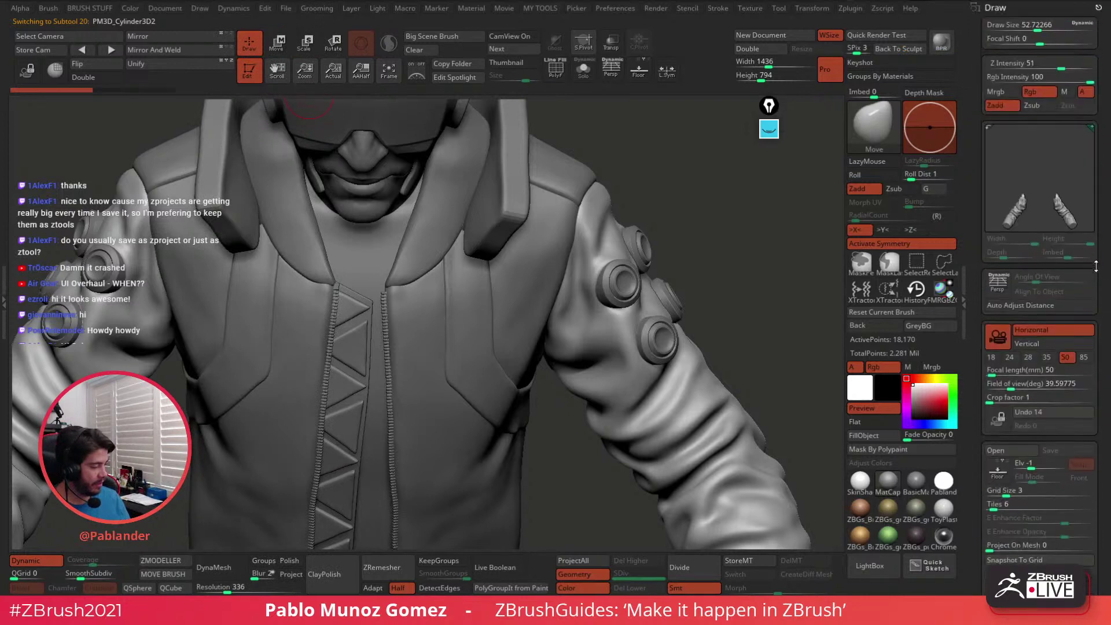
left_click_drag(1038, 26, 1049, 25)
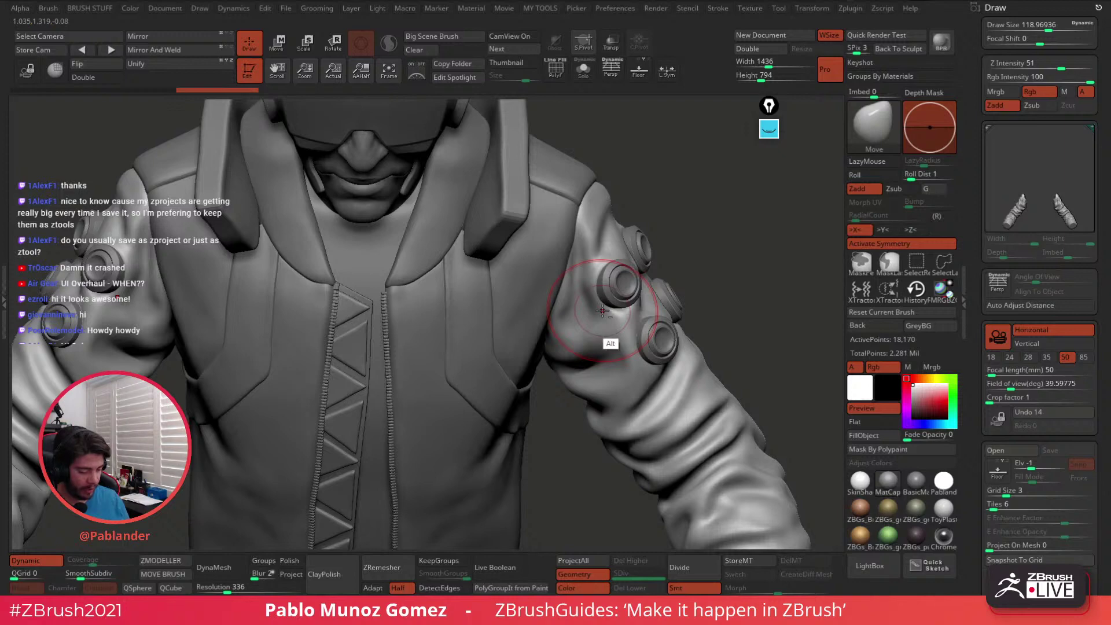
Examine the circular details on the jacket sleeve from the front, side and back
left_click_drag(710, 249, 696, 248)
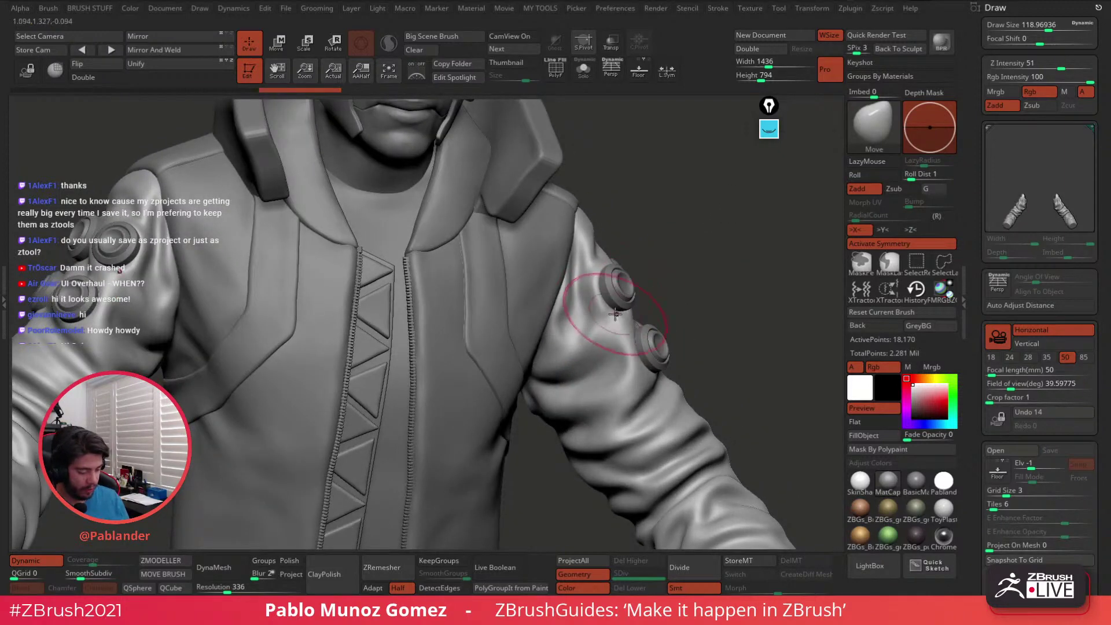
left_click_drag(716, 292, 677, 335)
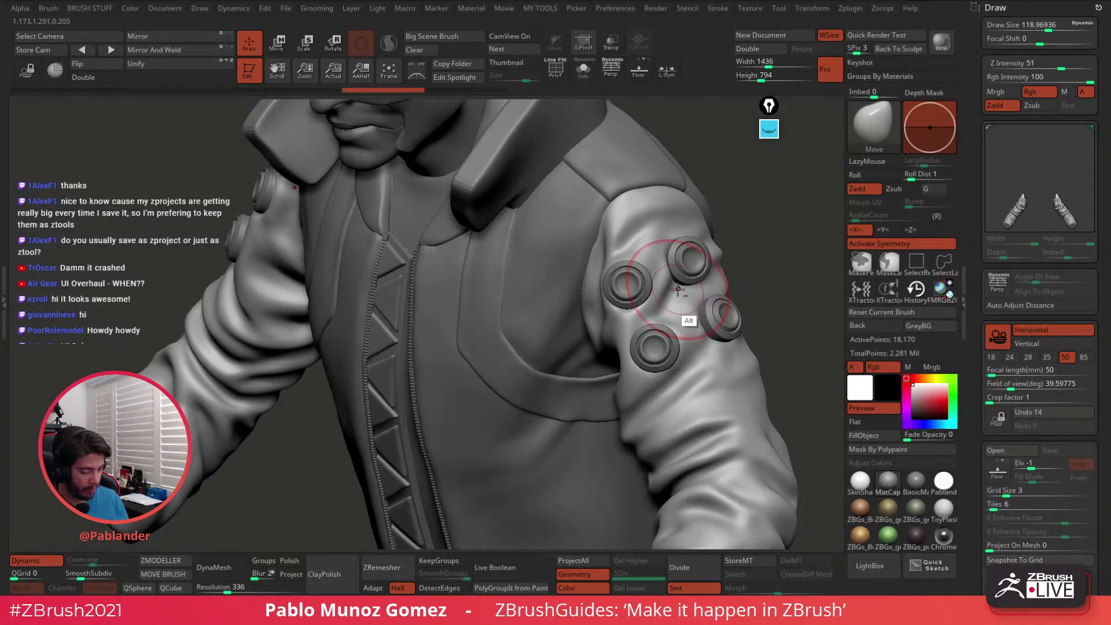
left_click_drag(761, 257, 613, 280)
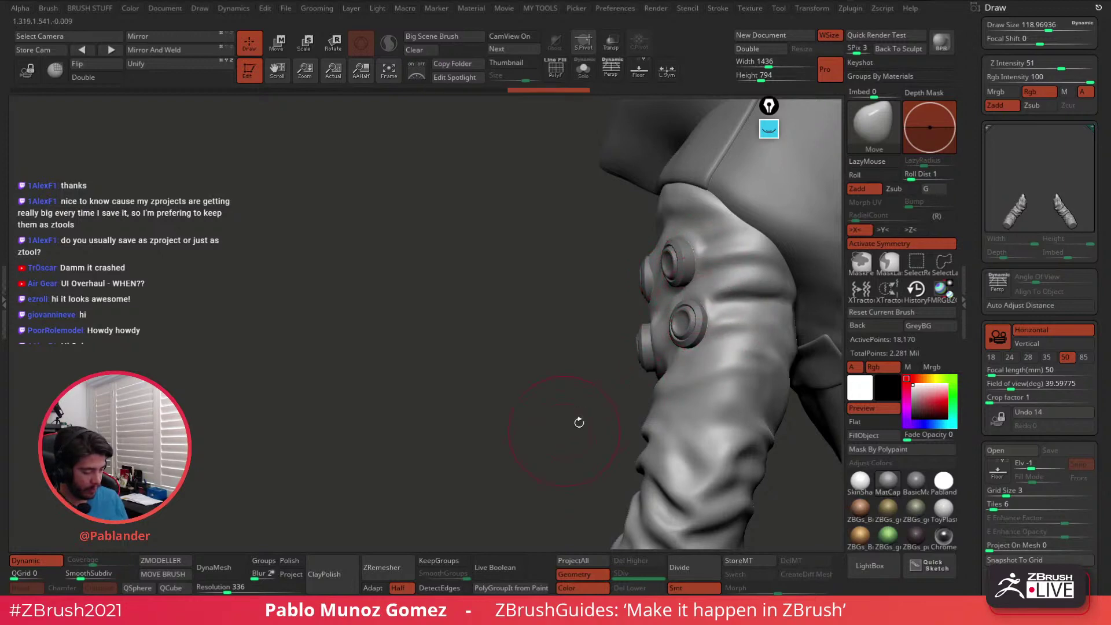
left_click_drag(578, 422, 717, 347)
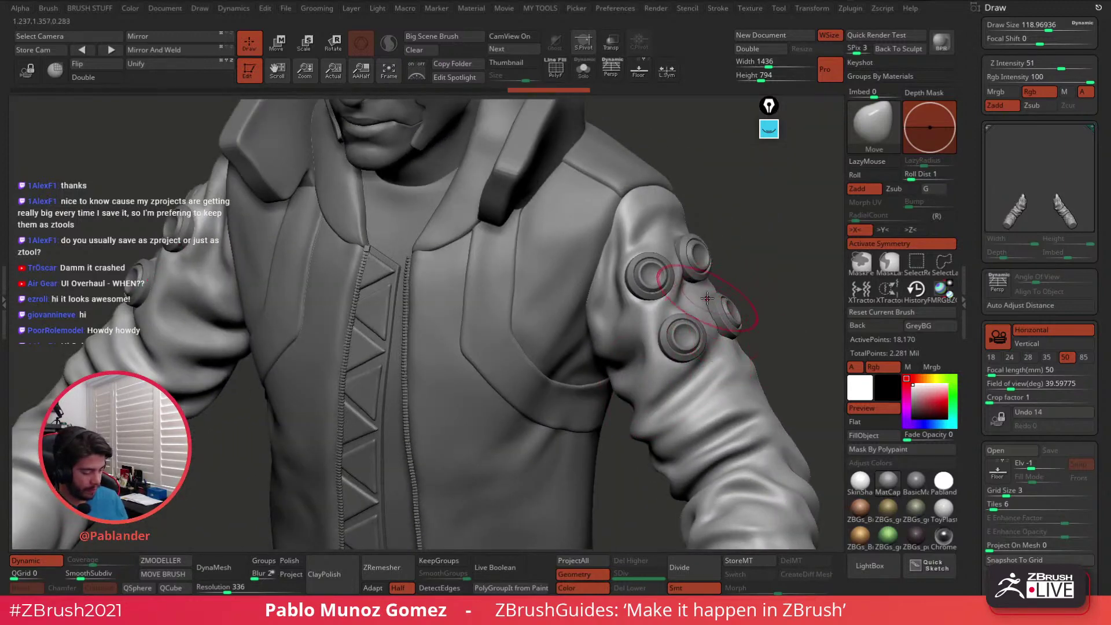
left_click_drag(768, 335, 706, 307, "alt")
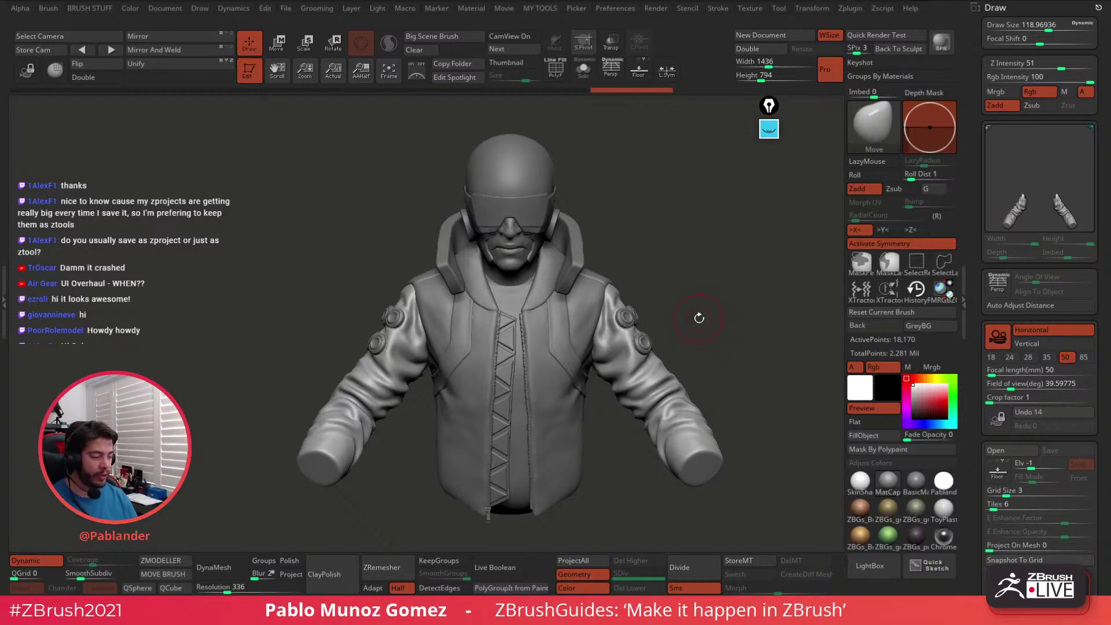
Switch to the PM3D_Cylinder3D1 tool holding the plane and cylinder array and delete all its subtools
left_click(1067, 7)
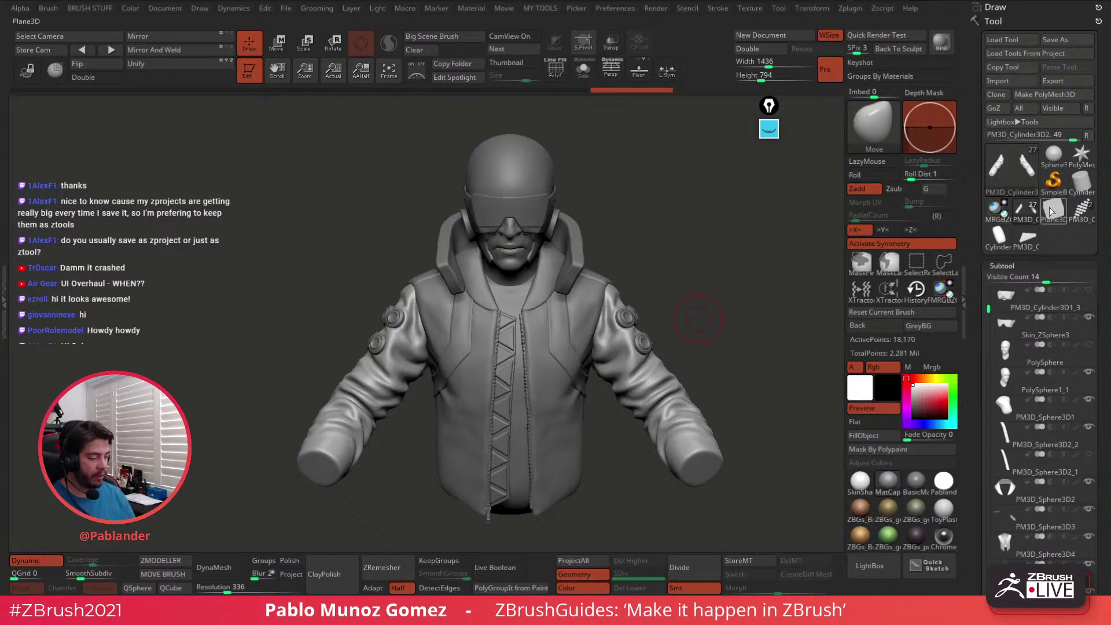
mouse_move(1055, 209)
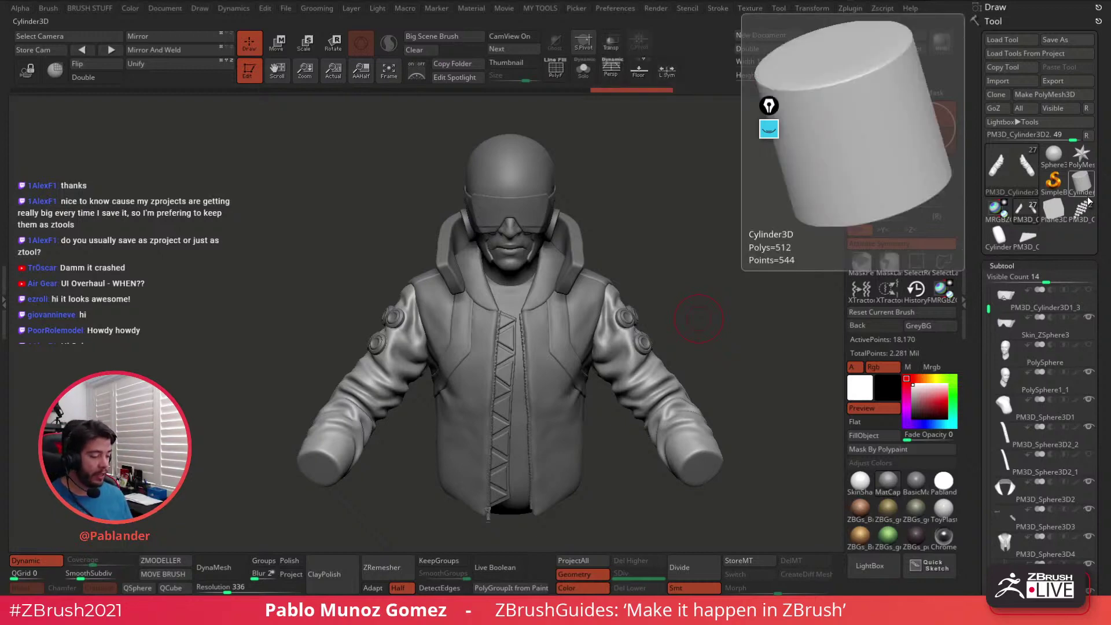
mouse_move(1016, 244)
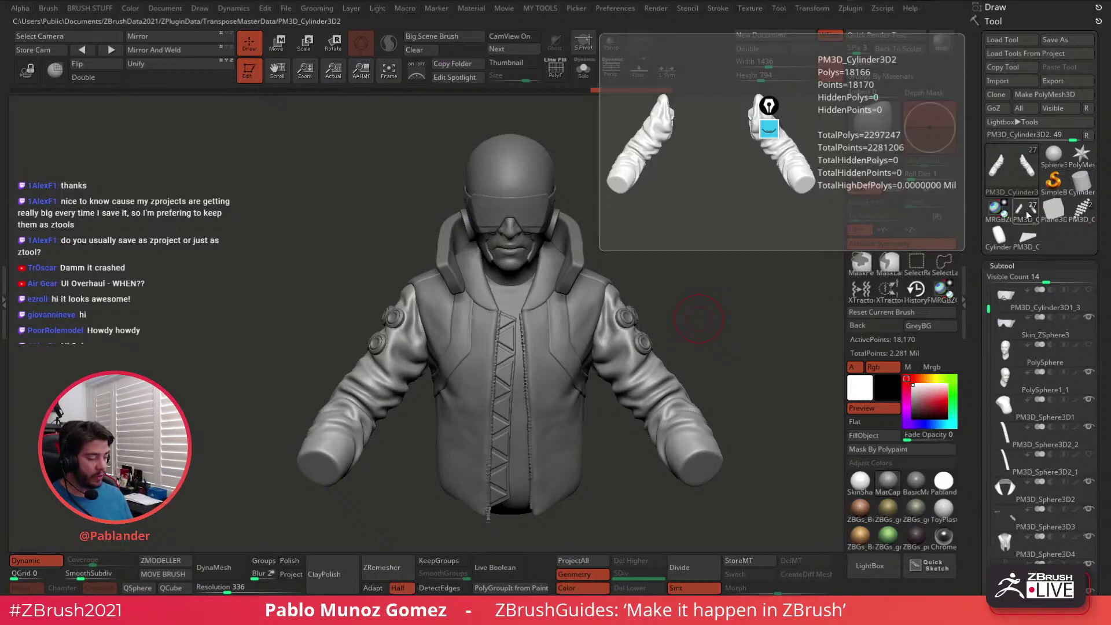
left_click(1026, 214)
left_click(1082, 213)
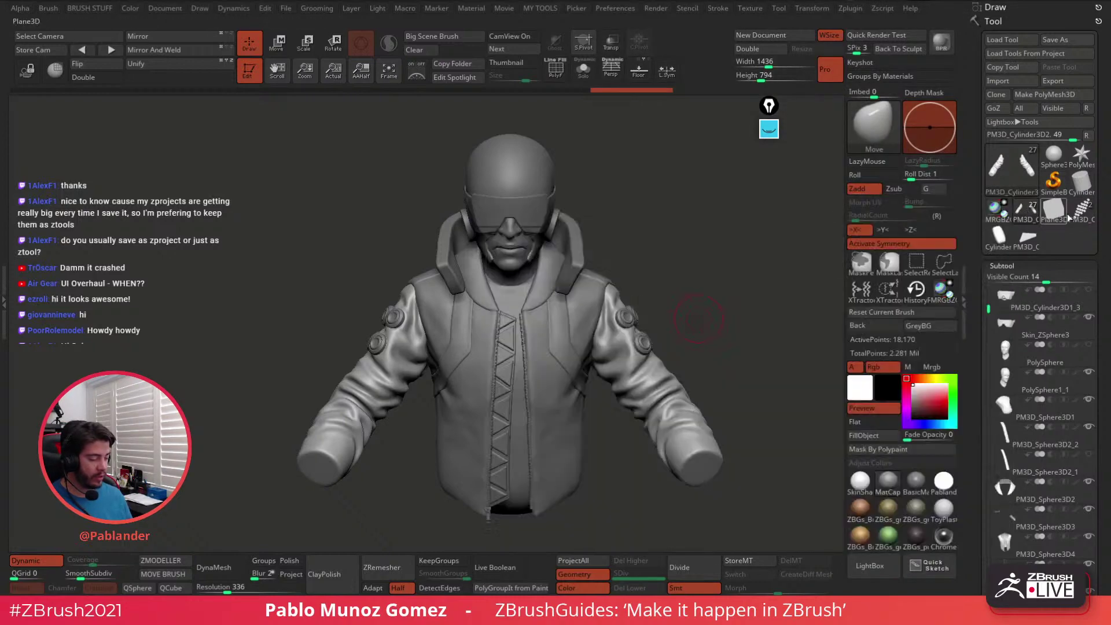
mouse_move(1083, 216)
left_click(1083, 208)
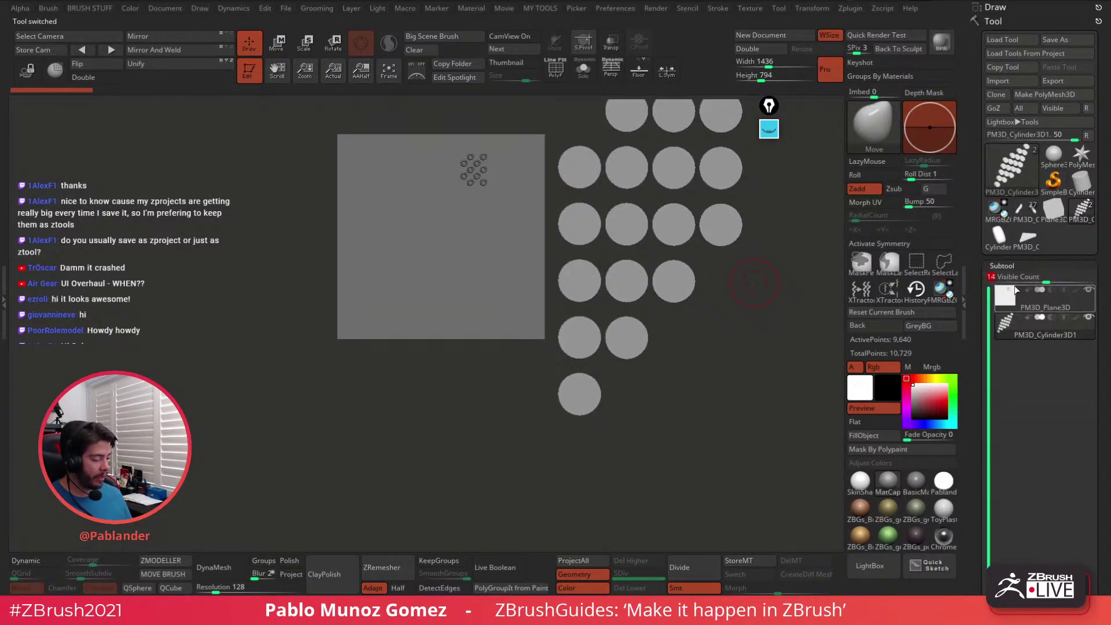
mouse_move(976, 228)
left_mouse_down()
mouse_move(975, 252)
mouse_move(978, 232)
left_mouse_up()
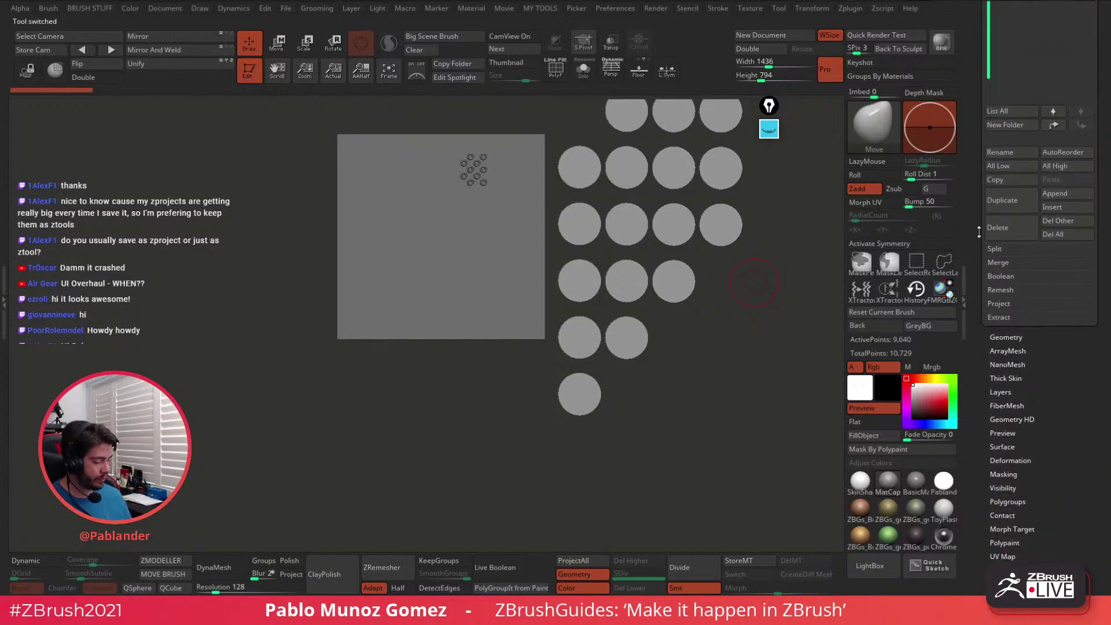
left_click_drag(1098, 214, 1096, 277)
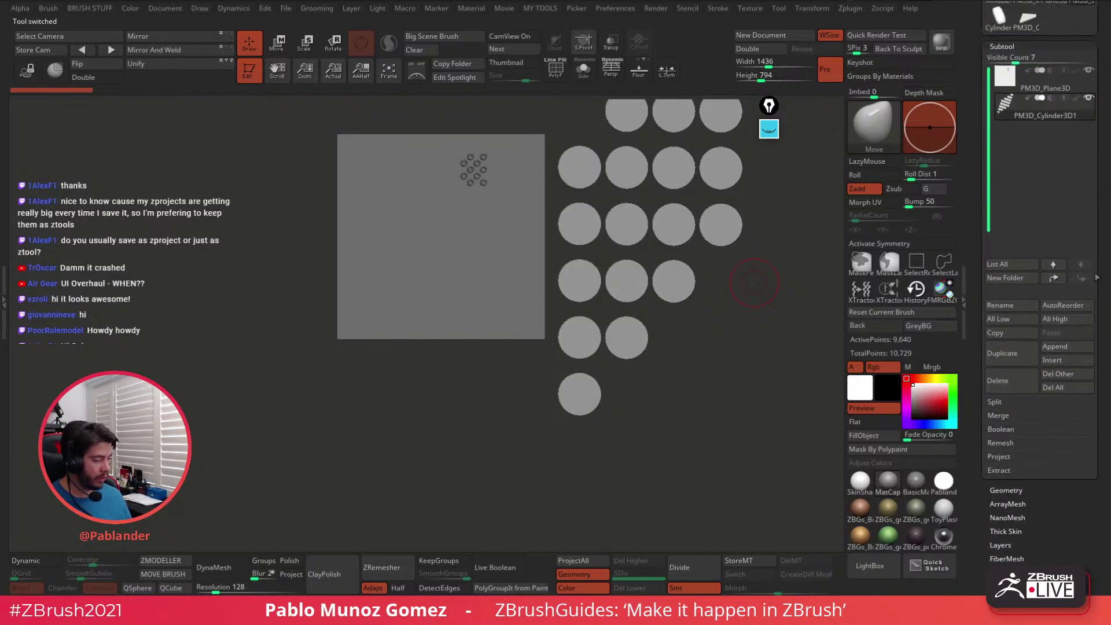
left_click(1071, 389)
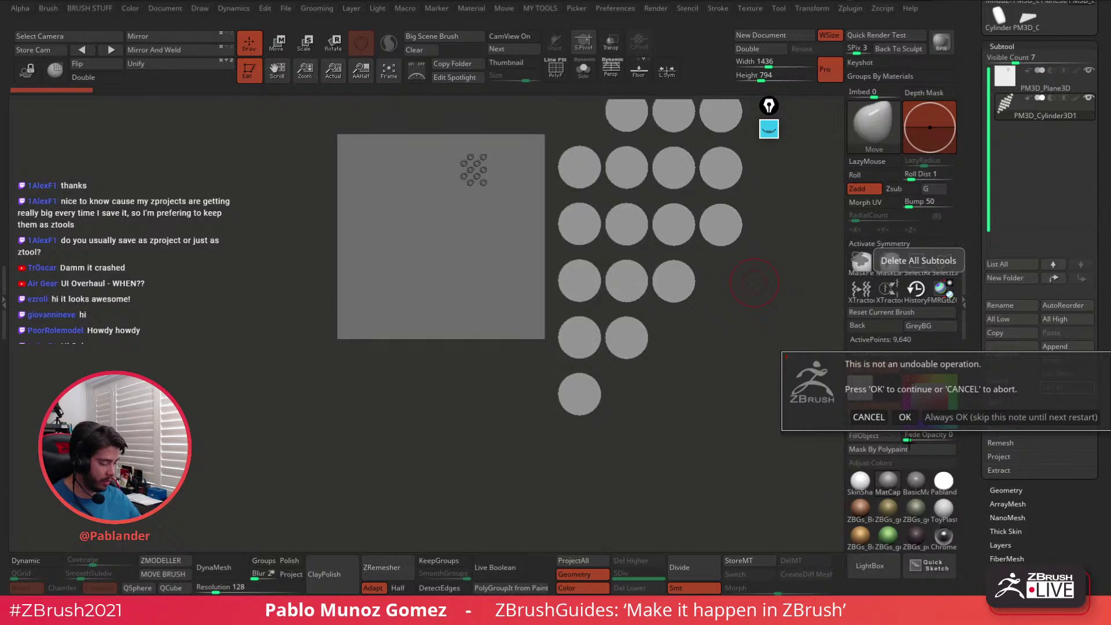
left_click(905, 417)
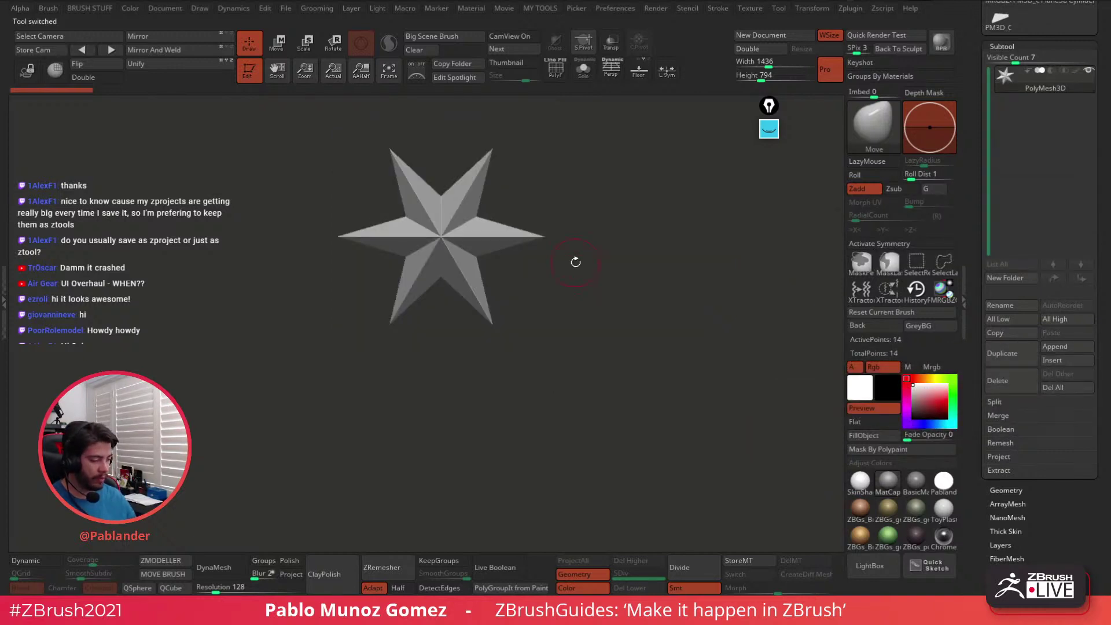
Switch to the thin wedge tool PM3D_Cylinder3D_1 and delete all its subtools
left_click_drag(975, 164, 967, 233)
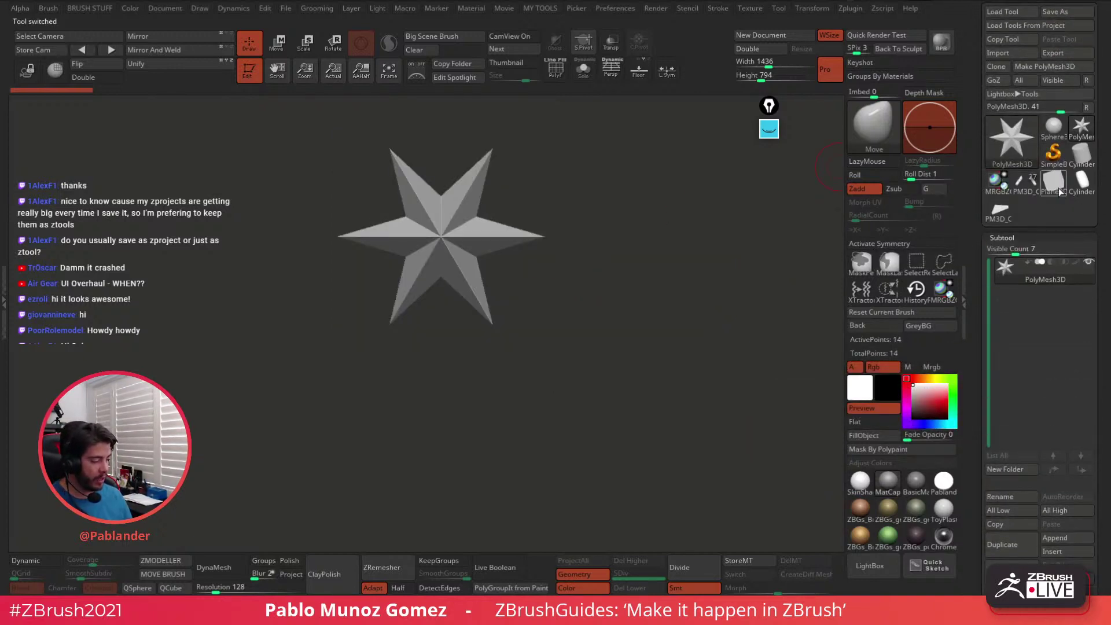
left_click(1002, 210)
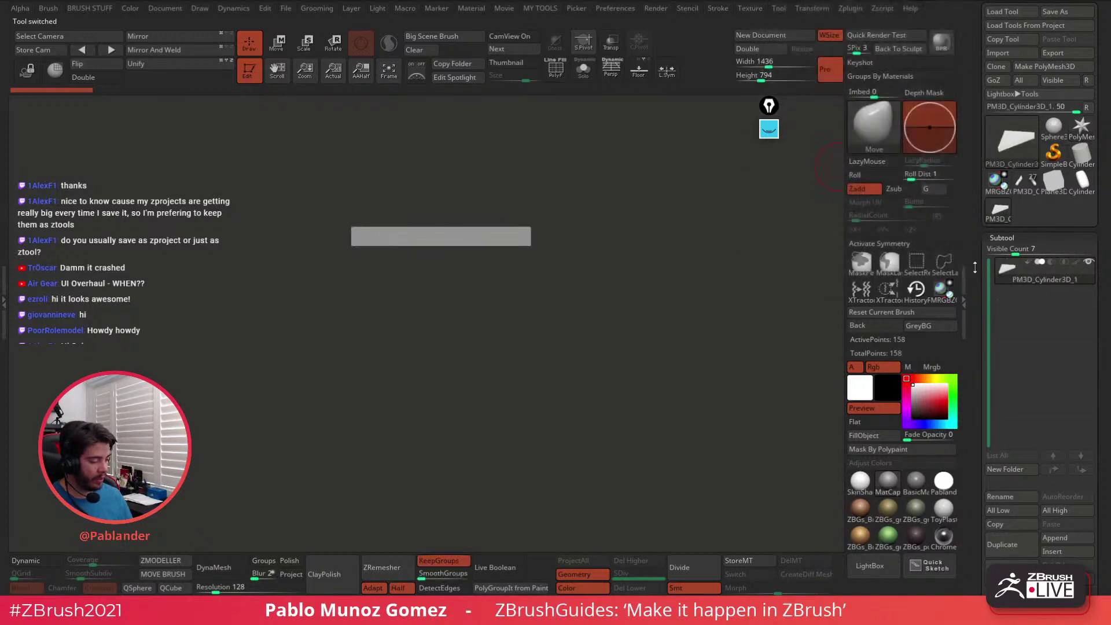
left_click(1062, 398)
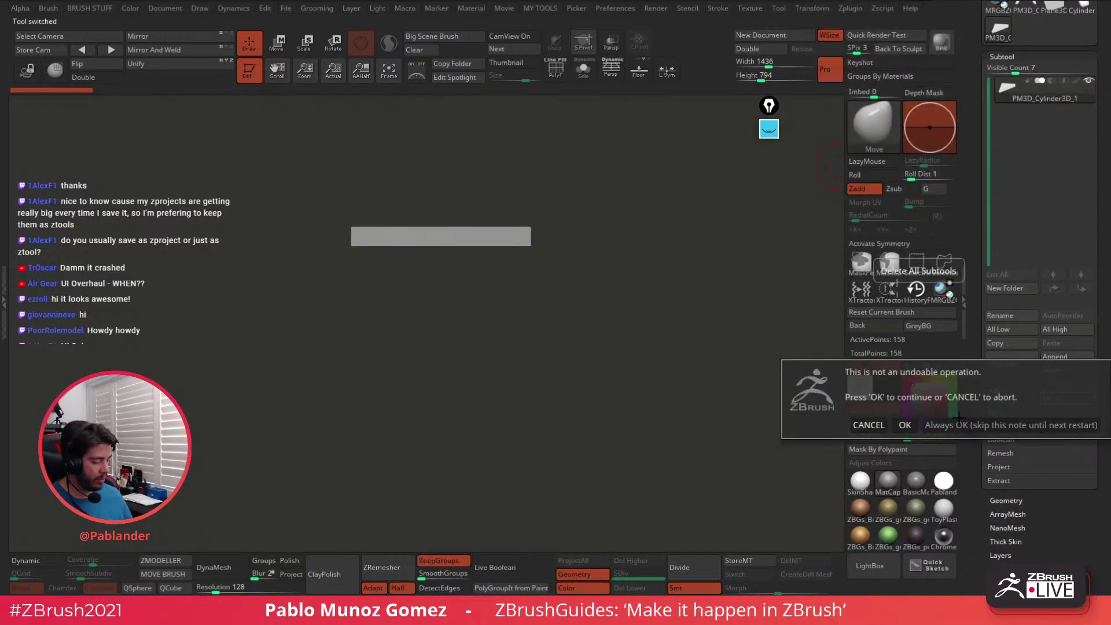
left_click(904, 424)
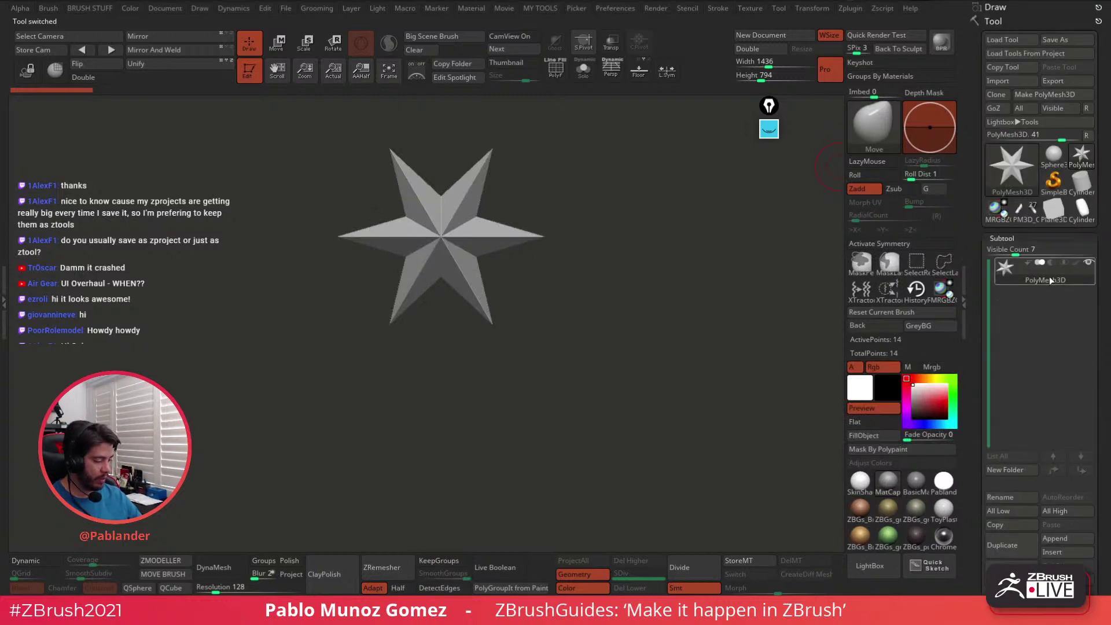
Check the remaining spare tools, then delete the triangular prism tool Cylinder3D_1 with Del All
left_click(1053, 211)
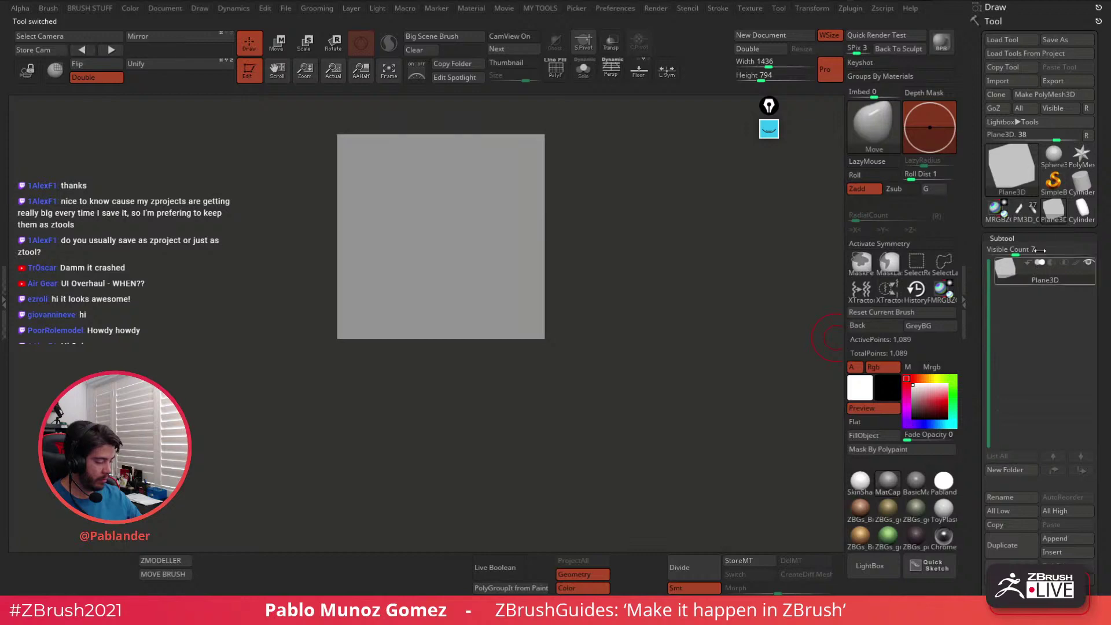
left_click(1081, 210)
left_click(1032, 211)
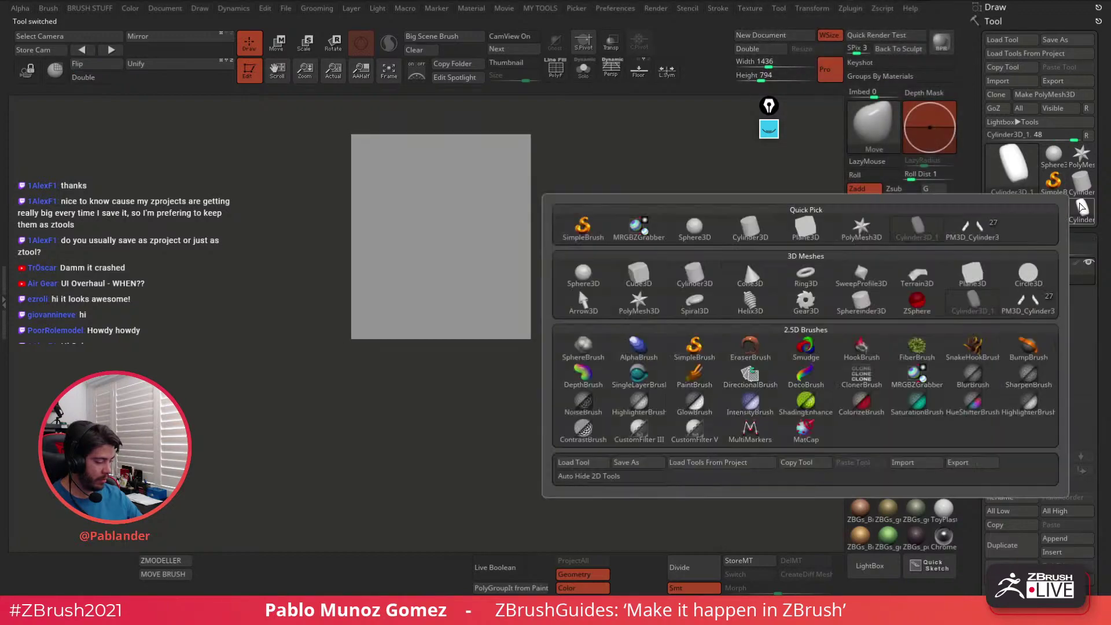
left_click(1078, 216)
left_click(1052, 213)
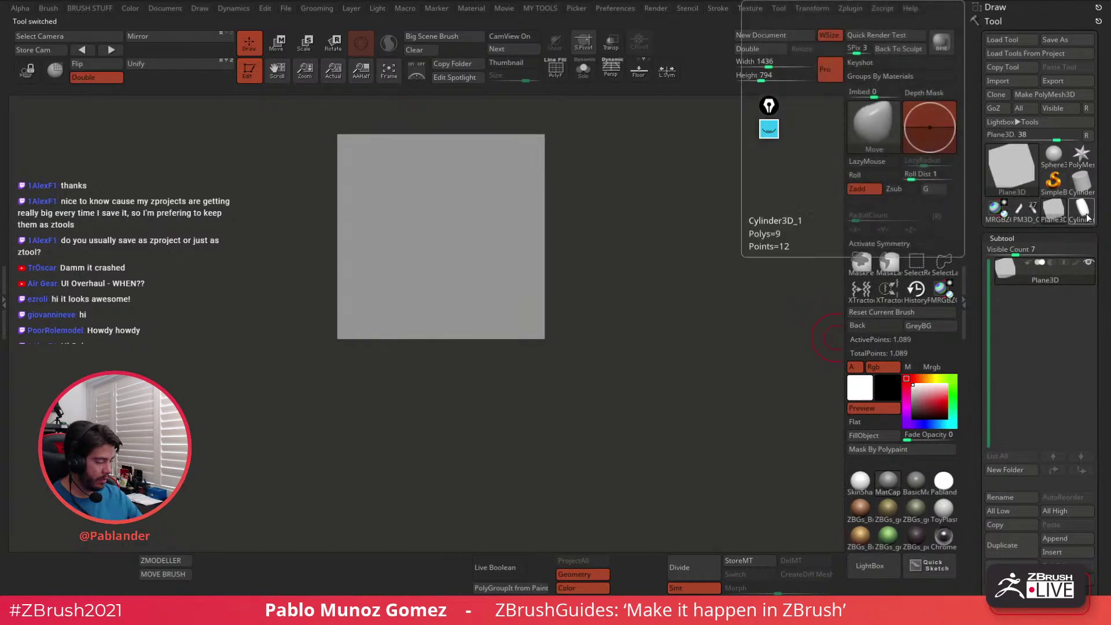
left_click(1081, 212)
left_click_drag(717, 281, 828, 306)
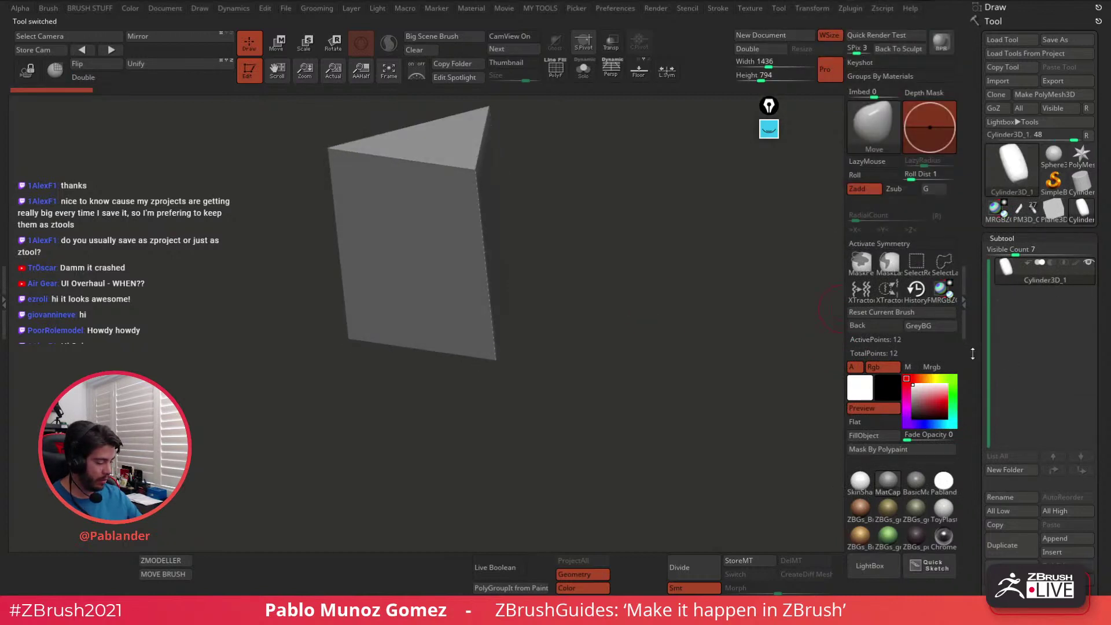
scroll(1092, 523, "down", 2)
left_click(1083, 507)
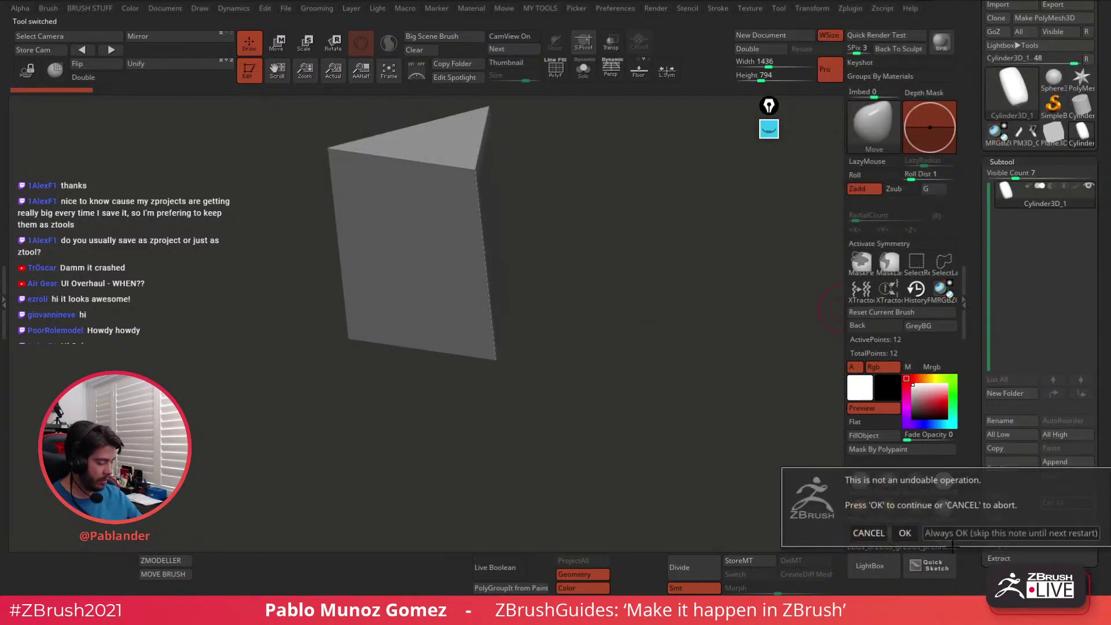
left_click(904, 530)
Return to the jacket character tool and face the model from the front
left_click(1026, 132)
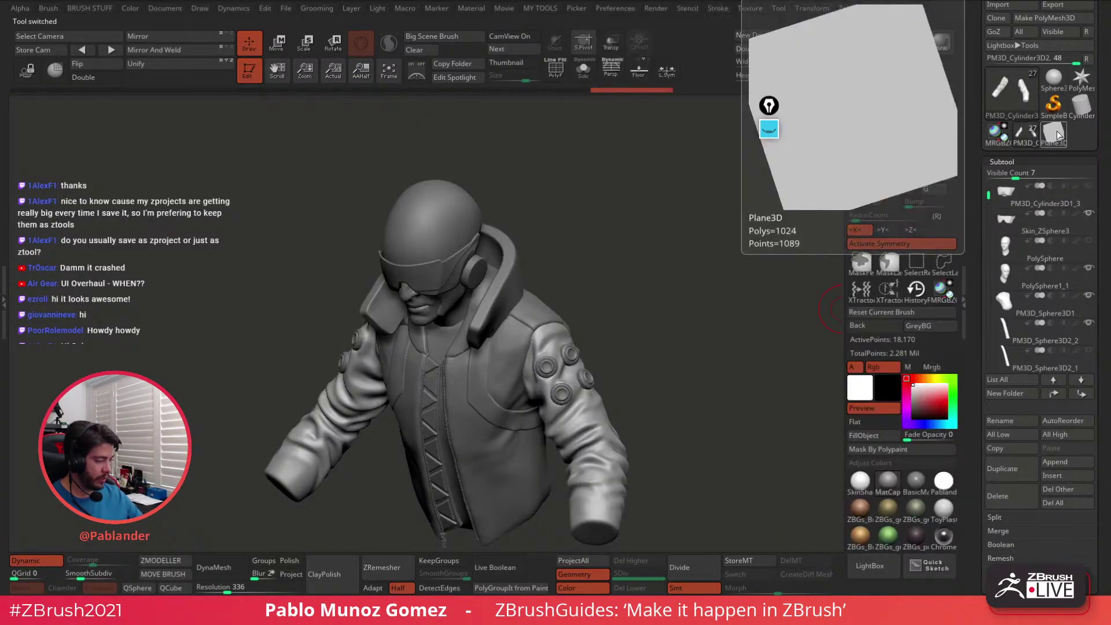
left_click(1025, 97)
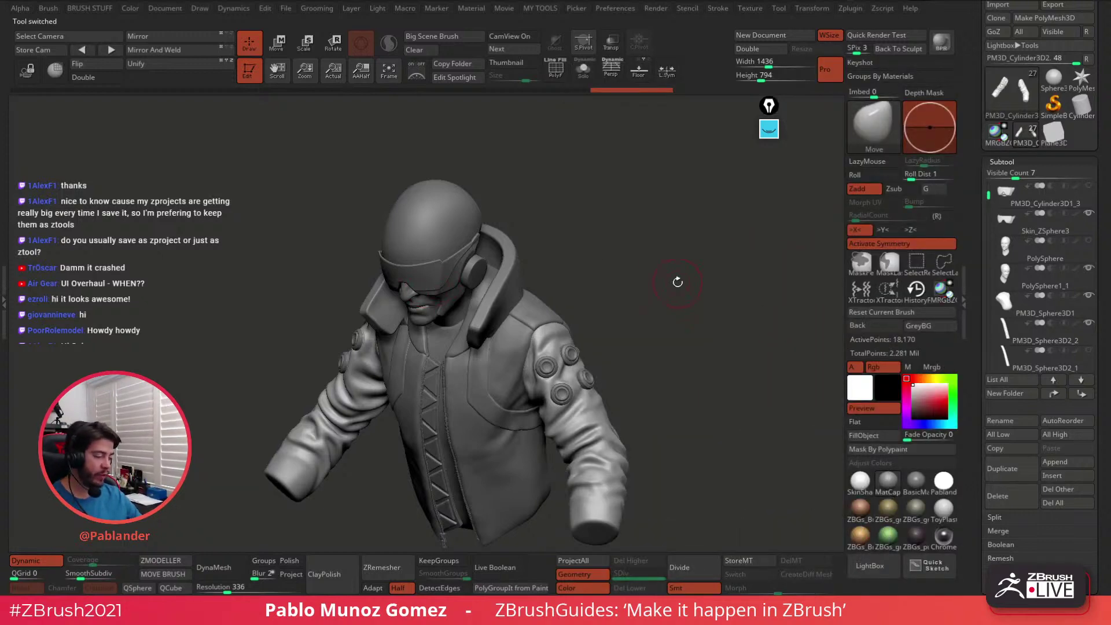
mouse_move(677, 280)
left_mouse_down()
mouse_move(711, 219)
mouse_move(707, 273)
left_mouse_up()
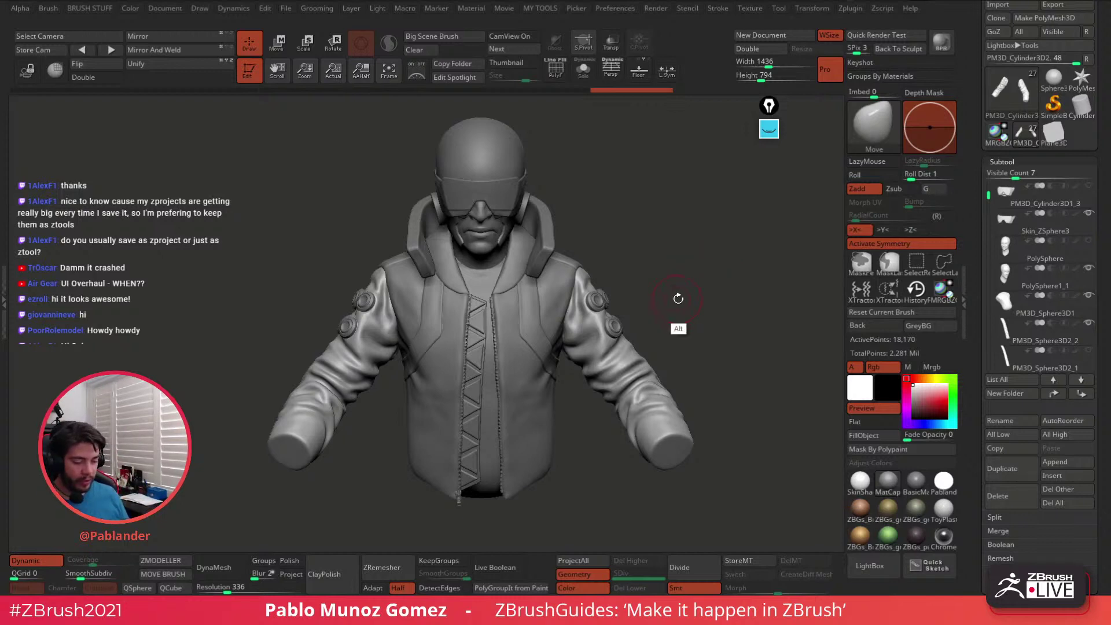
left_click_drag(677, 299, 691, 299, "alt")
Make the collar subtool PM3D_Sphere3D2 active, isolate it with Solo and turn on the polyframe display to inspect its topology
left_click_drag(554, 227, 596, 231, "alt")
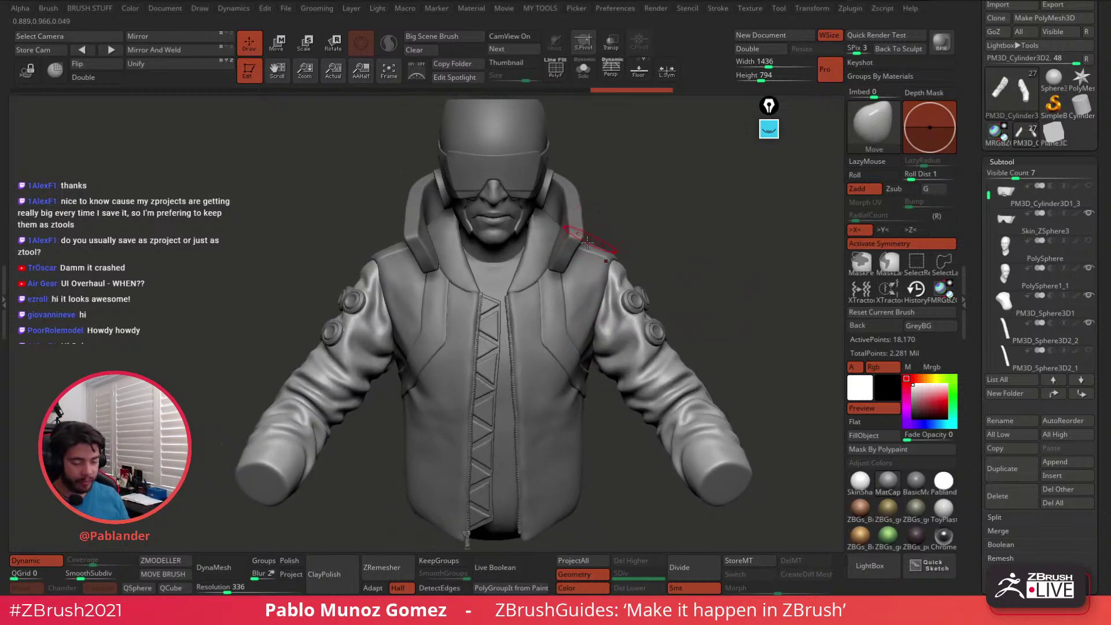
left_click(538, 256, "alt")
left_click(582, 78)
left_click_drag(587, 148, 637, 236, "alt")
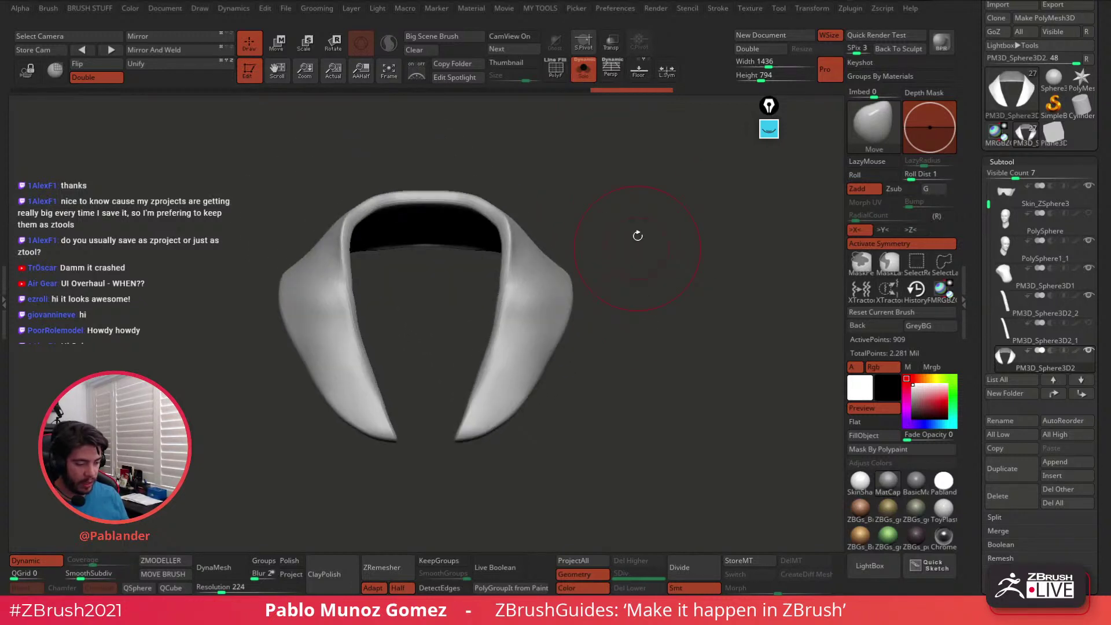
left_click(555, 70)
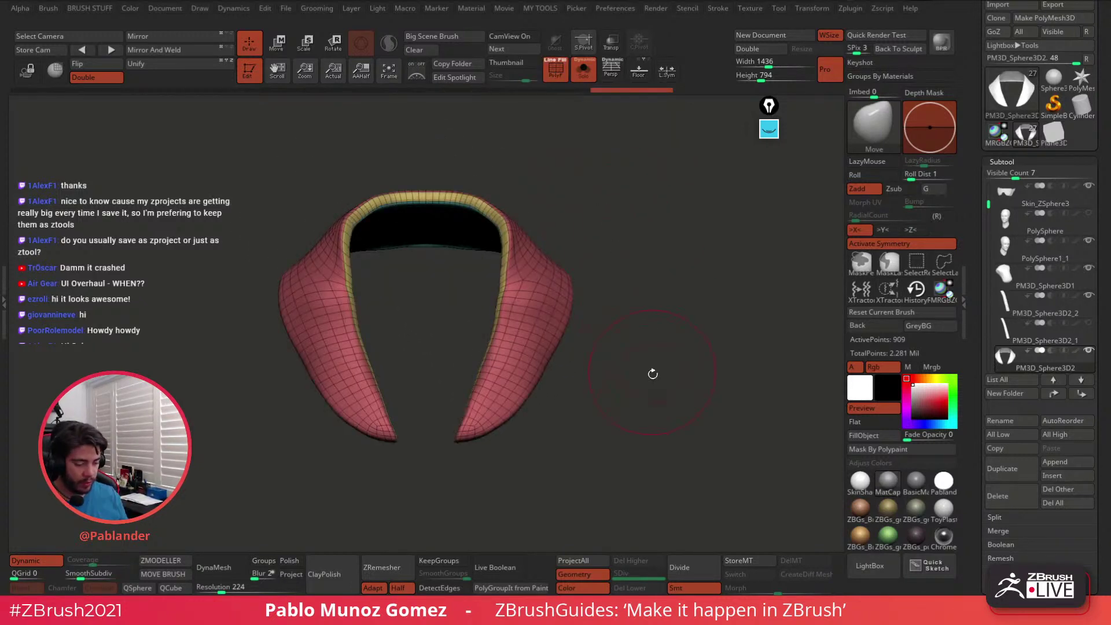
left_click_drag(651, 372, 643, 395)
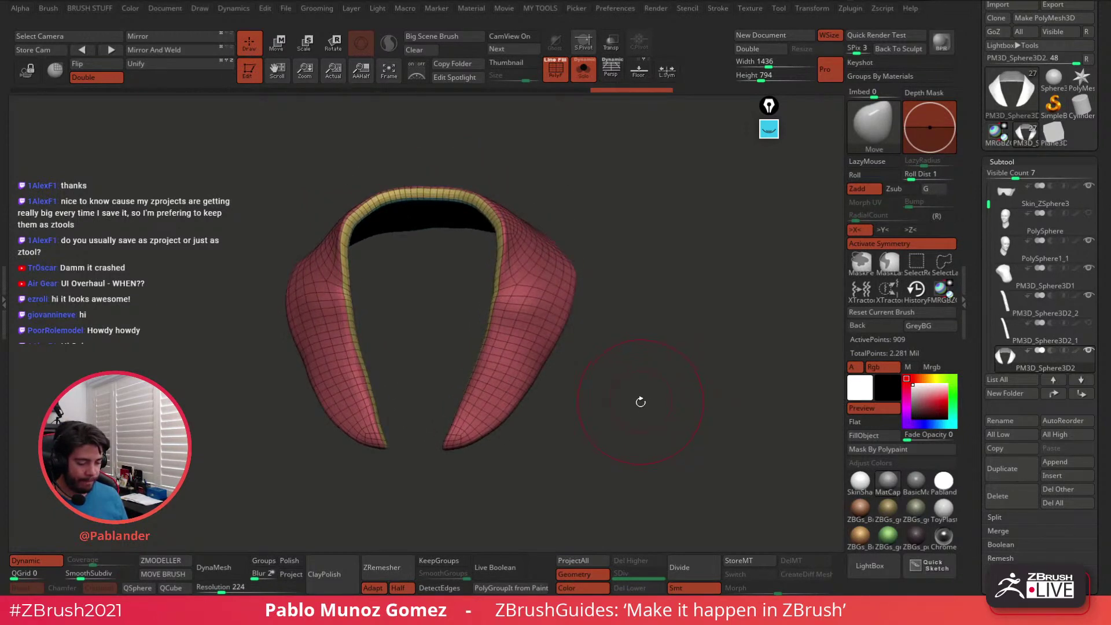
Turn off Dynamic Subdivision in the Geometry settings of the isolated collar subtool
left_click_drag(645, 376, 680, 352, "alt")
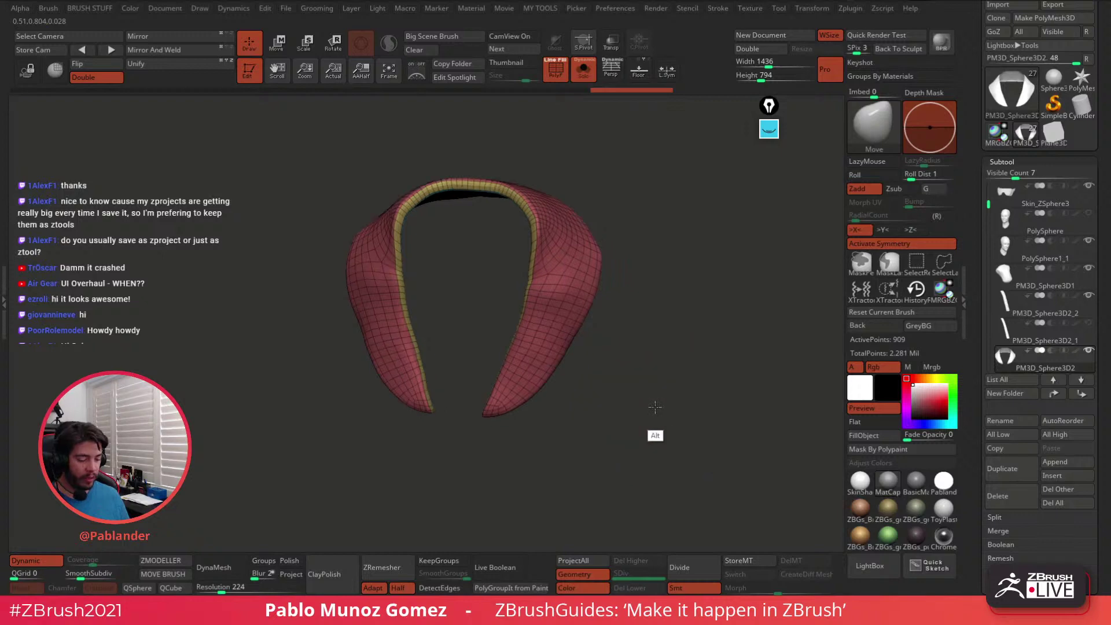
left_click_drag(665, 412, 654, 409, "alt")
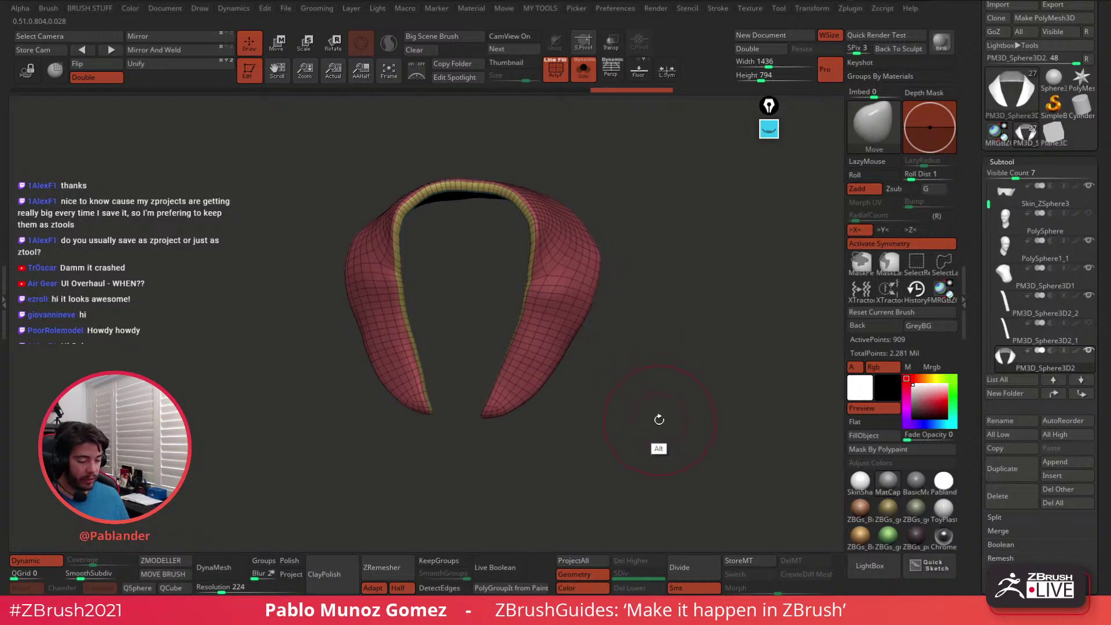
left_click_drag(973, 361, 974, 310)
left_click(1005, 531)
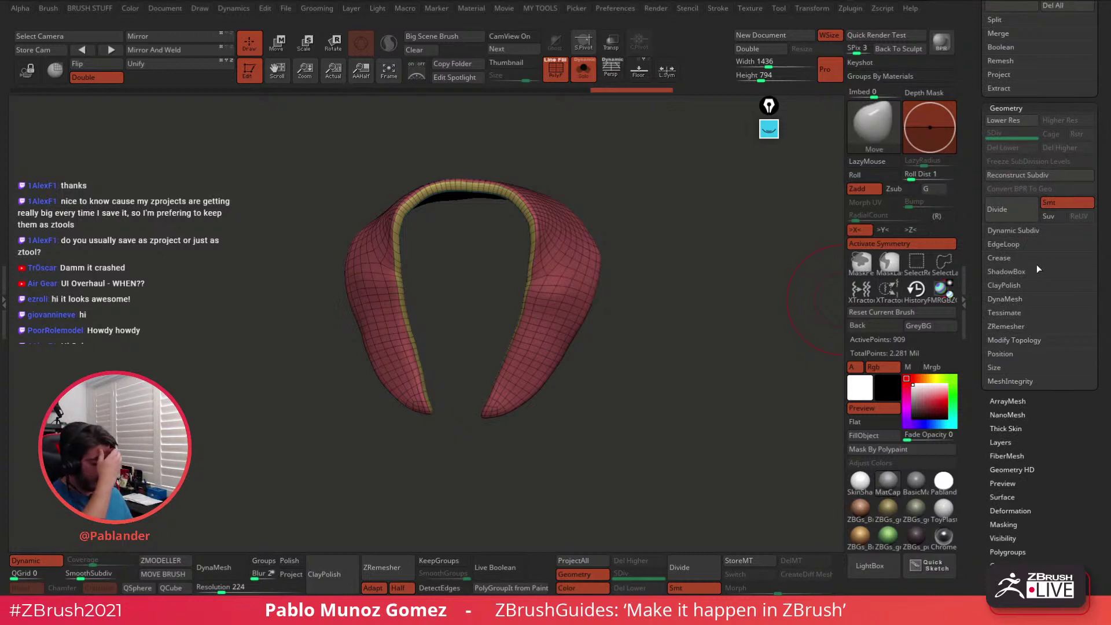
left_click(1035, 230)
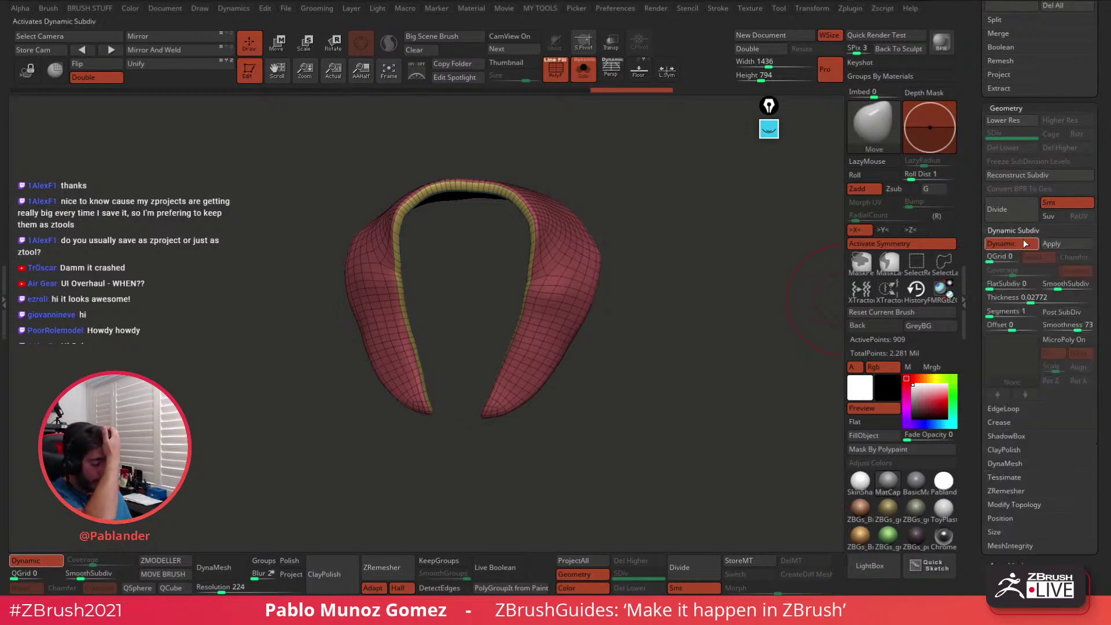
left_click(1000, 244)
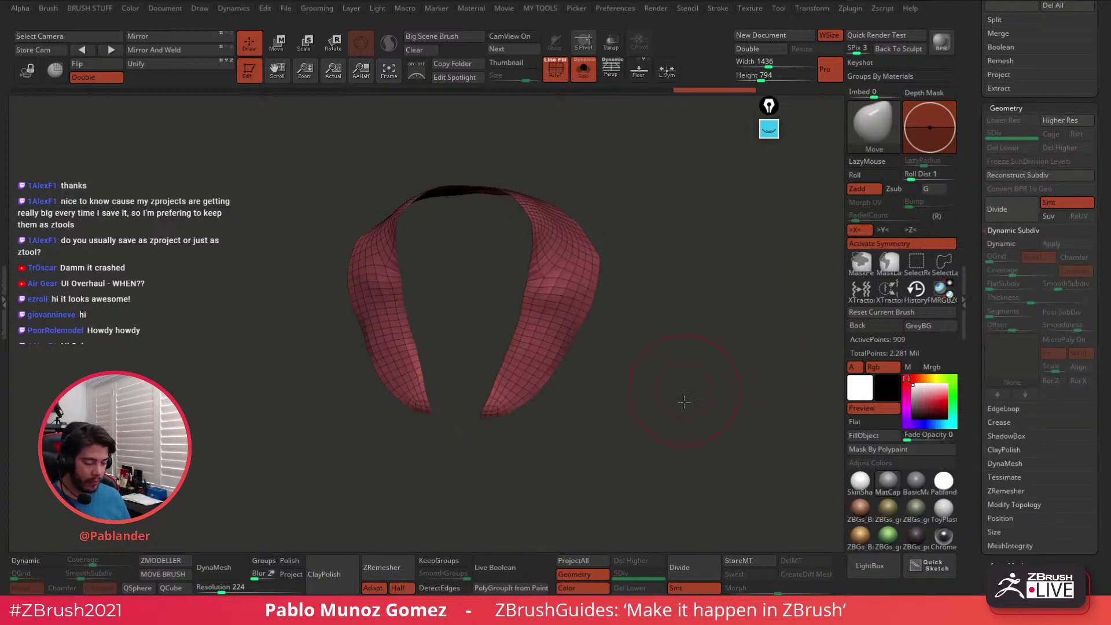
left_click_drag(683, 402, 681, 417)
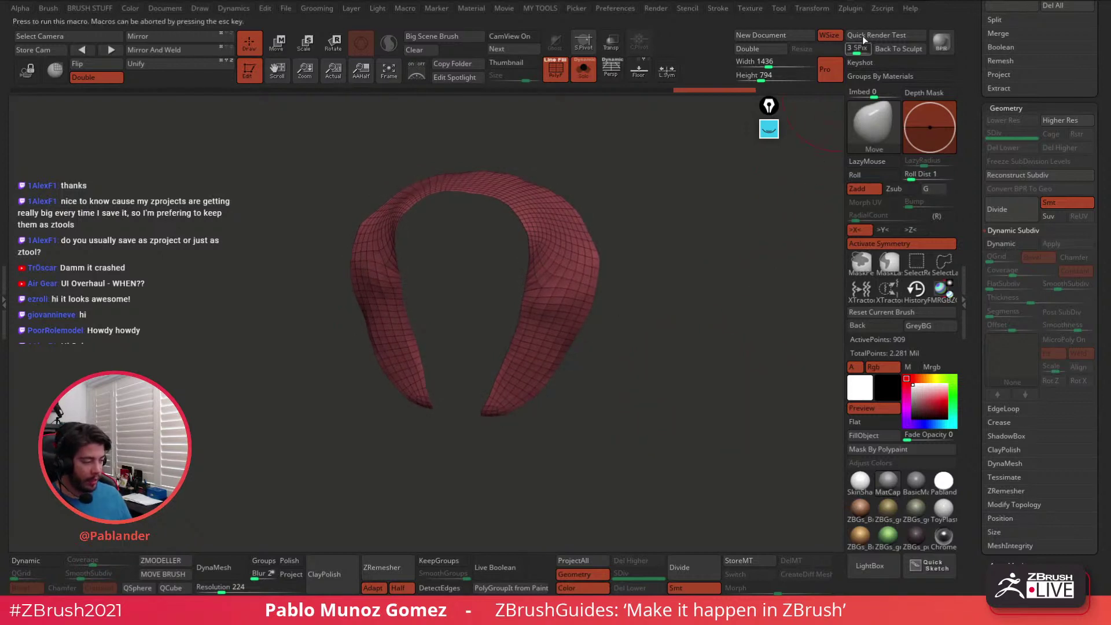
Create a working clone of the collar with UV Master's Work On Clone
left_click(851, 9)
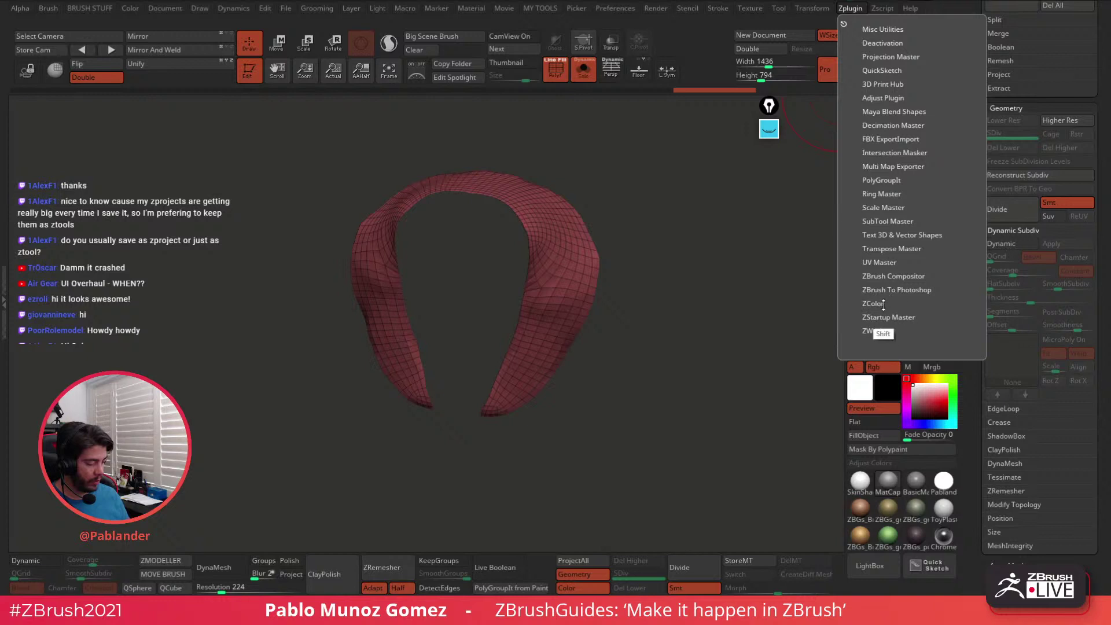
left_click(886, 263)
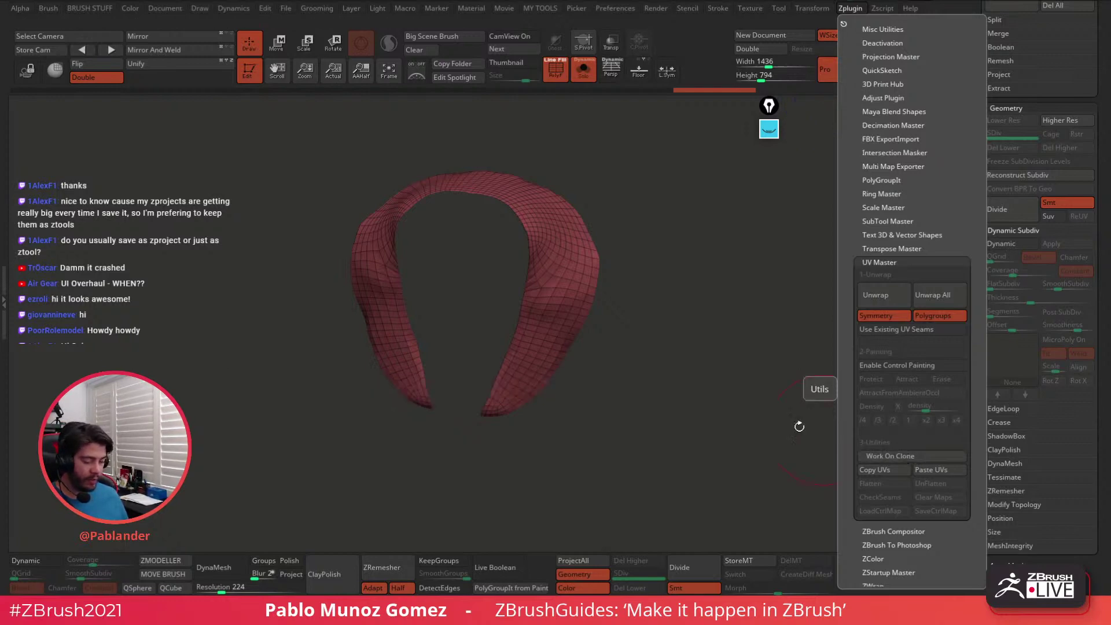
left_click(857, 9)
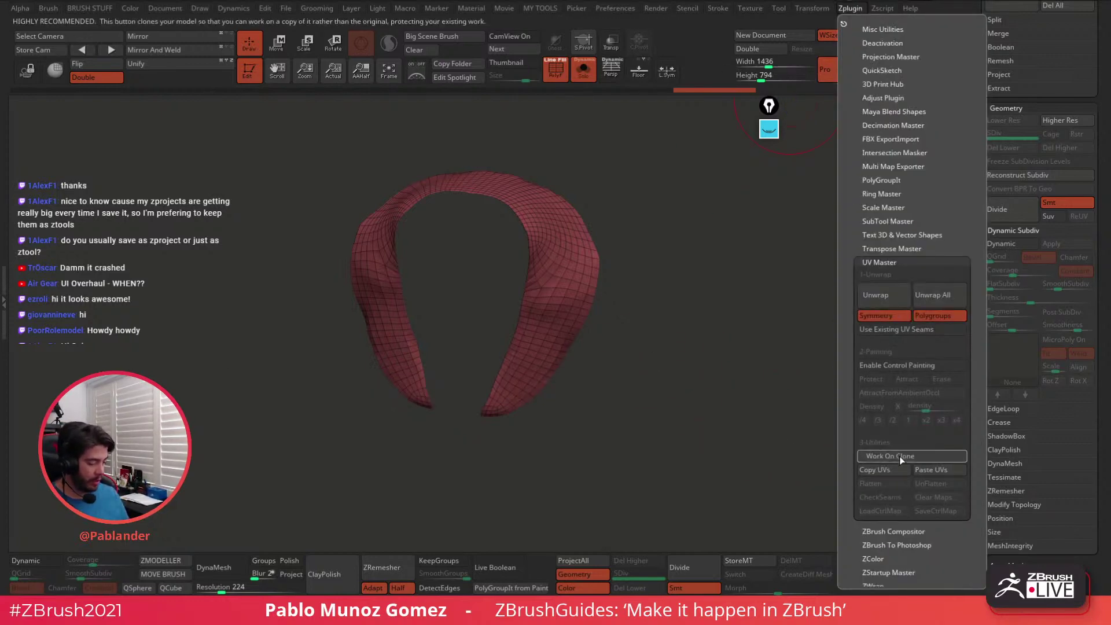
left_click(900, 456)
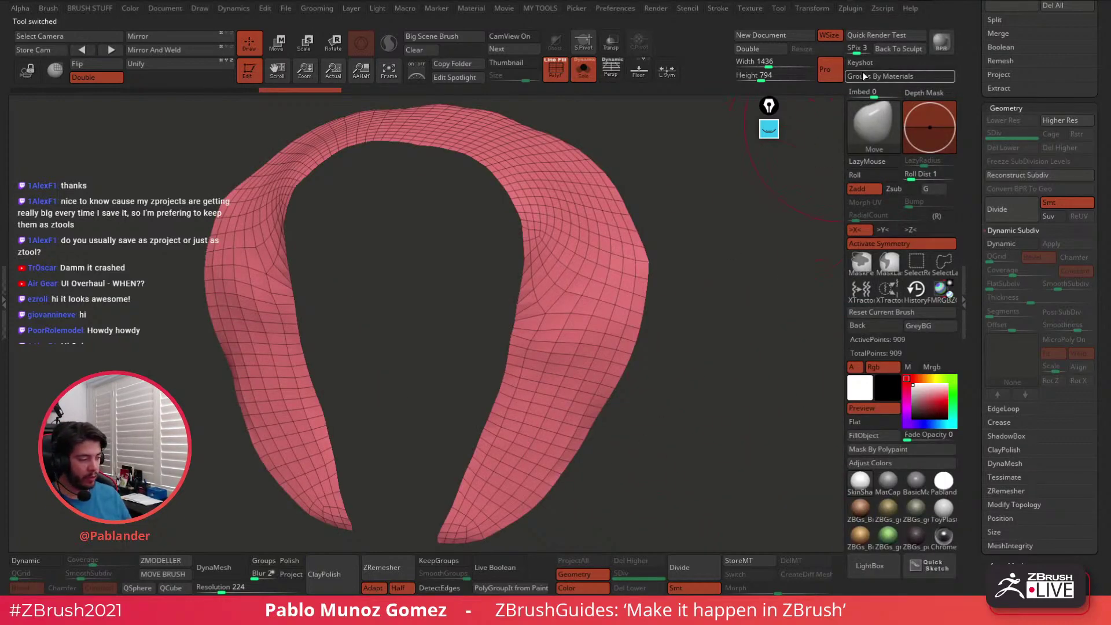
left_click_drag(976, 41, 972, 162)
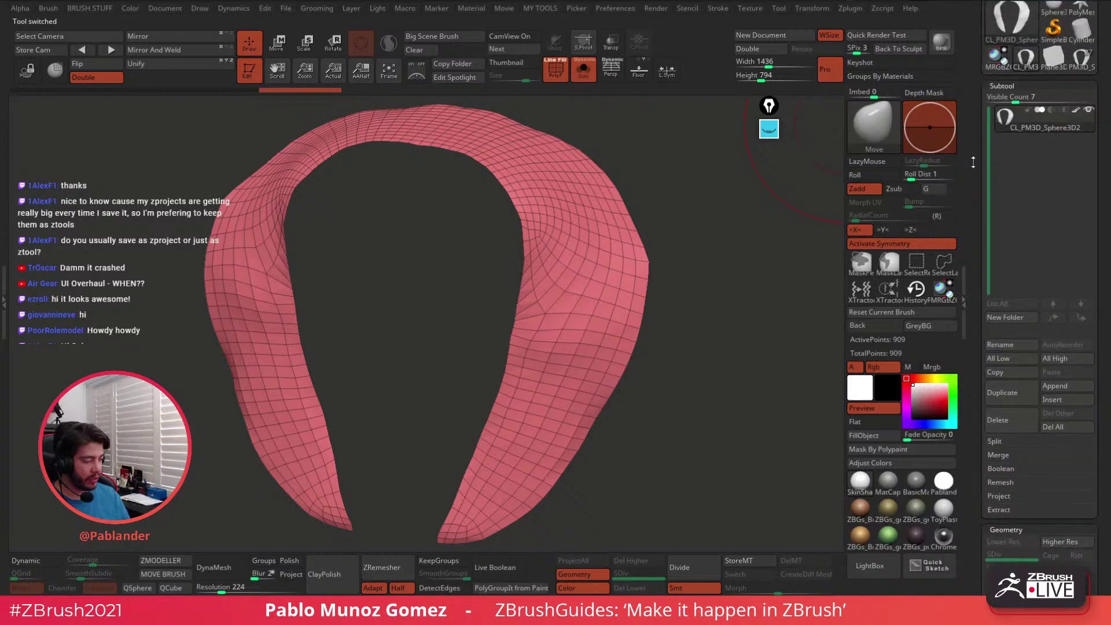
Disable the Polygroups option in UV Master and unwrap the collar clone with Symmetry left on
left_click(851, 10)
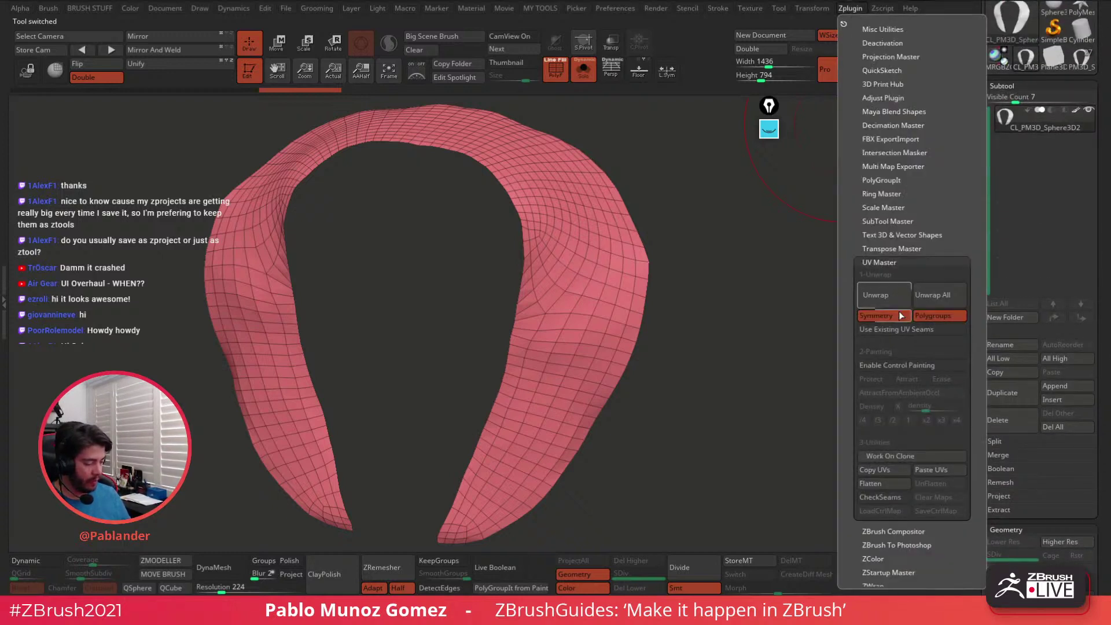
left_click(936, 317)
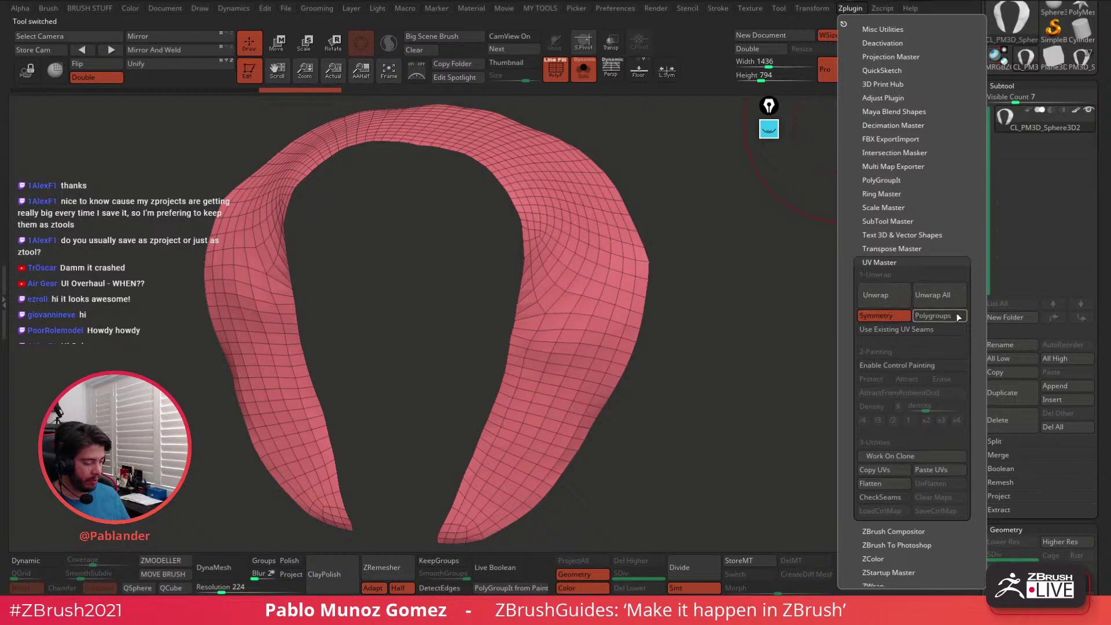
left_click(875, 294)
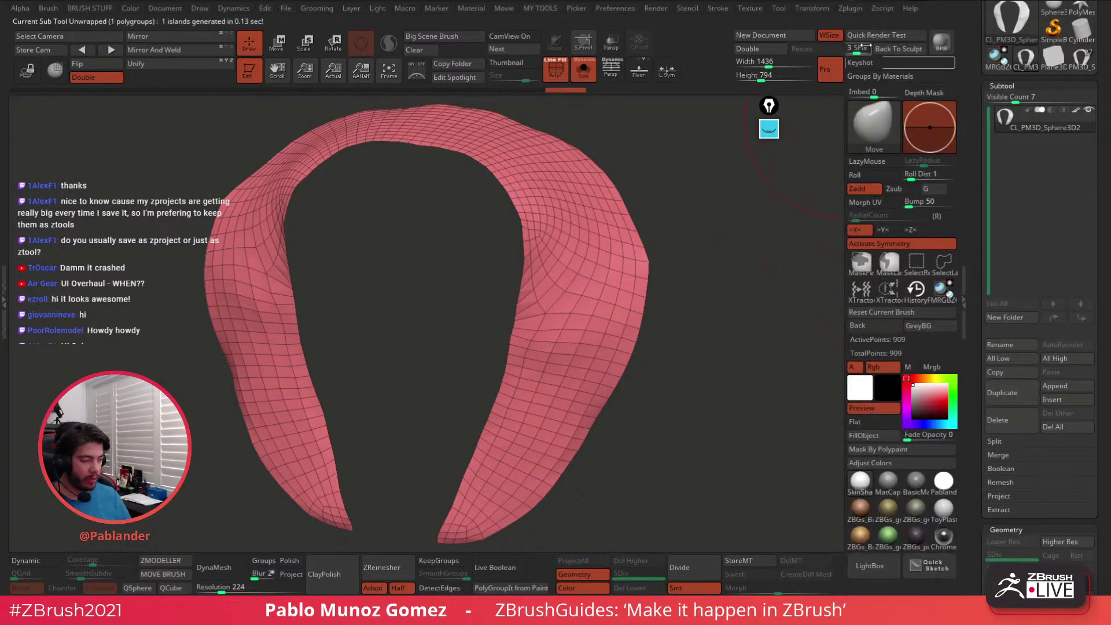
Dock the Zplugin palette in the side tray so the UV Master controls stay accessible
left_click(855, 8)
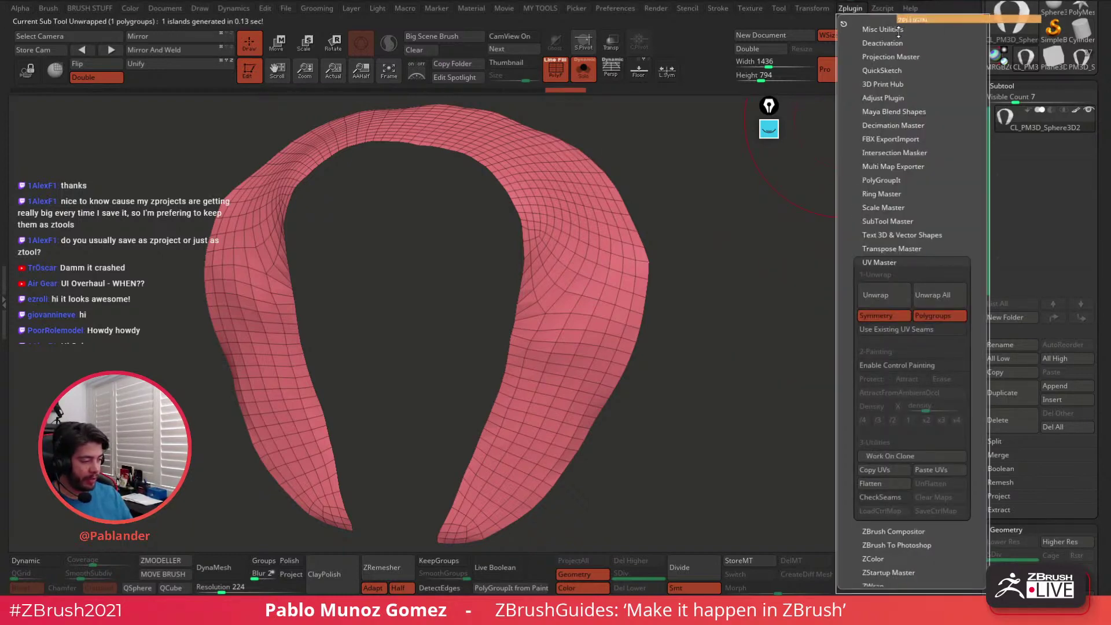
left_click_drag(843, 24, 1069, 83)
scroll(1067, 101, "up", 1)
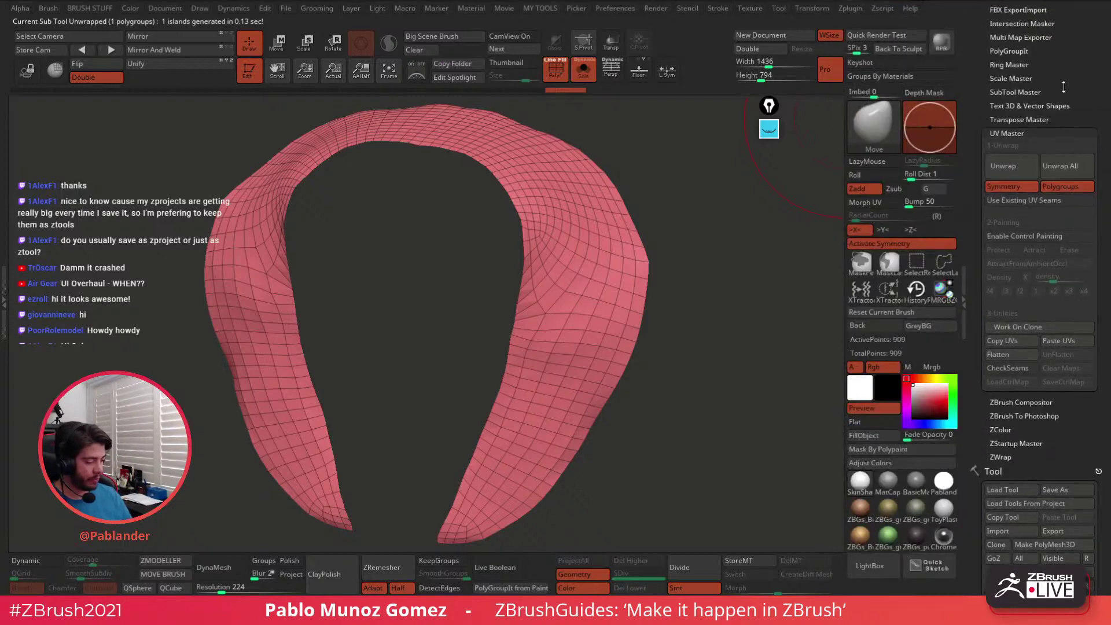
Flatten the collar clone to inspect its UV layout, then unflatten it
mouse_move(754, 330)
left_mouse_down("shift")
mouse_move(731, 305)
mouse_move(726, 326)
left_mouse_up("shift")
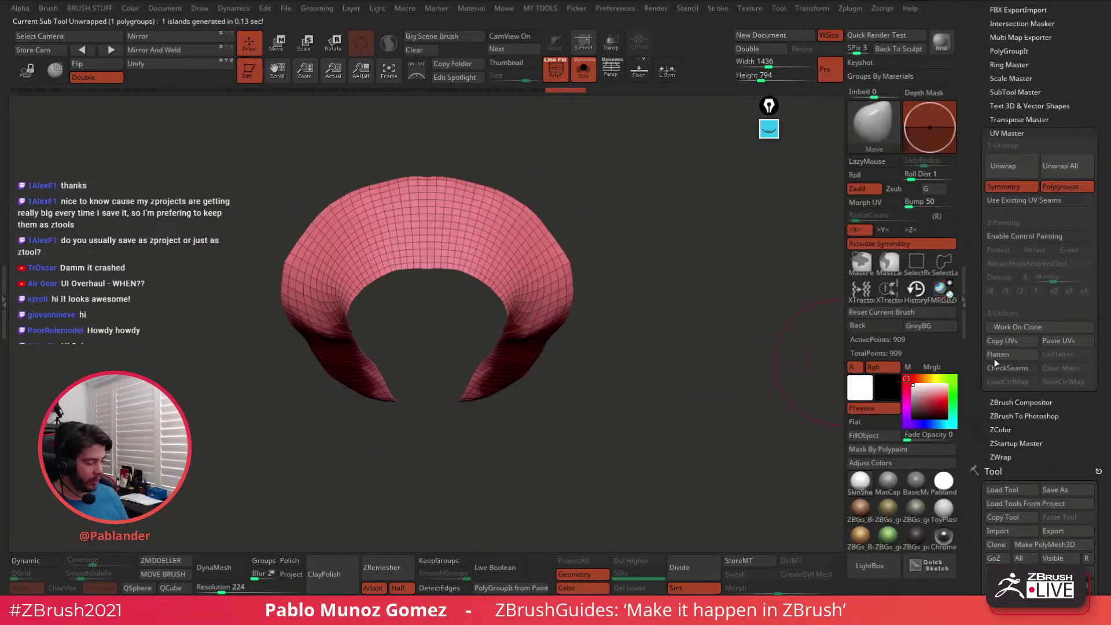
left_click(1026, 355)
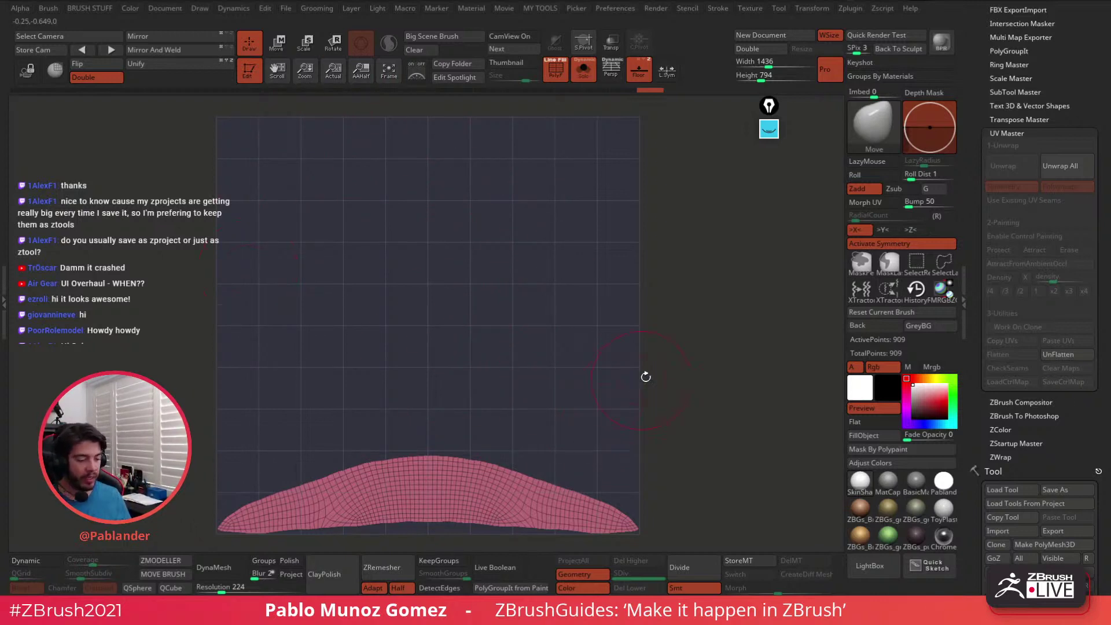
left_click(1067, 356)
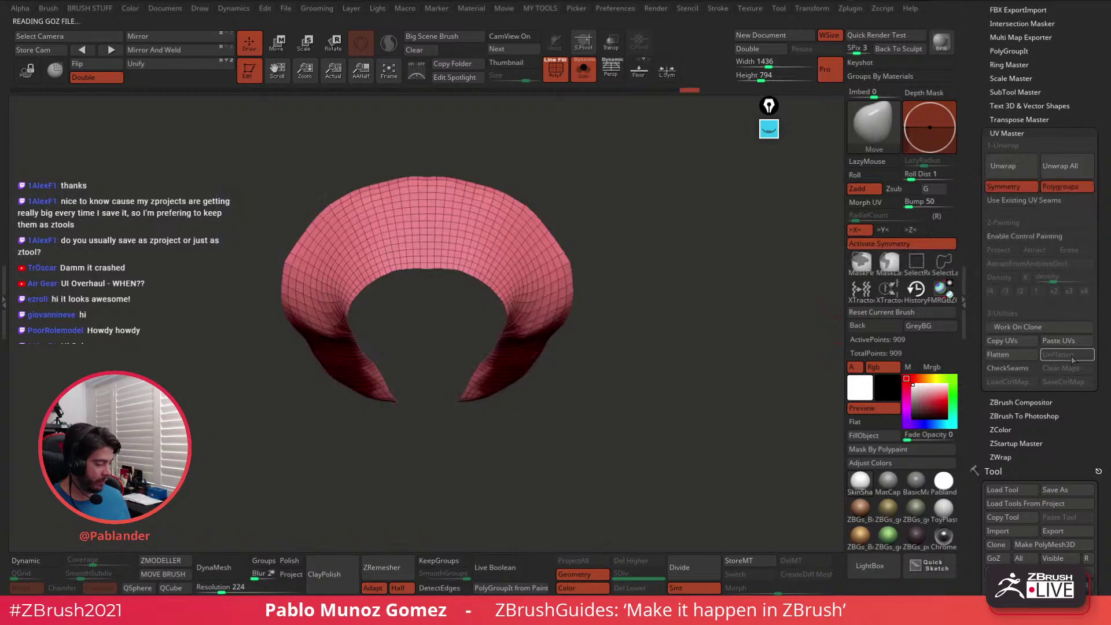
Copy the clone's UVs, return to the jacket character tool and paste the UVs onto the original collar subtool
left_click(1016, 342)
scroll(1023, 411, "down", 6)
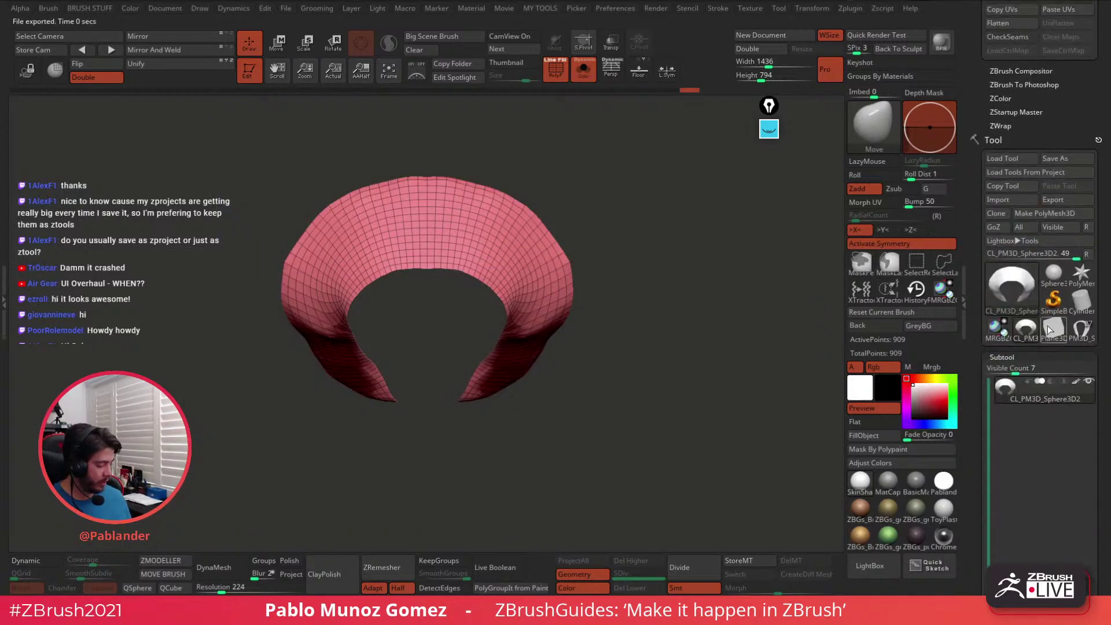
left_click(1075, 336)
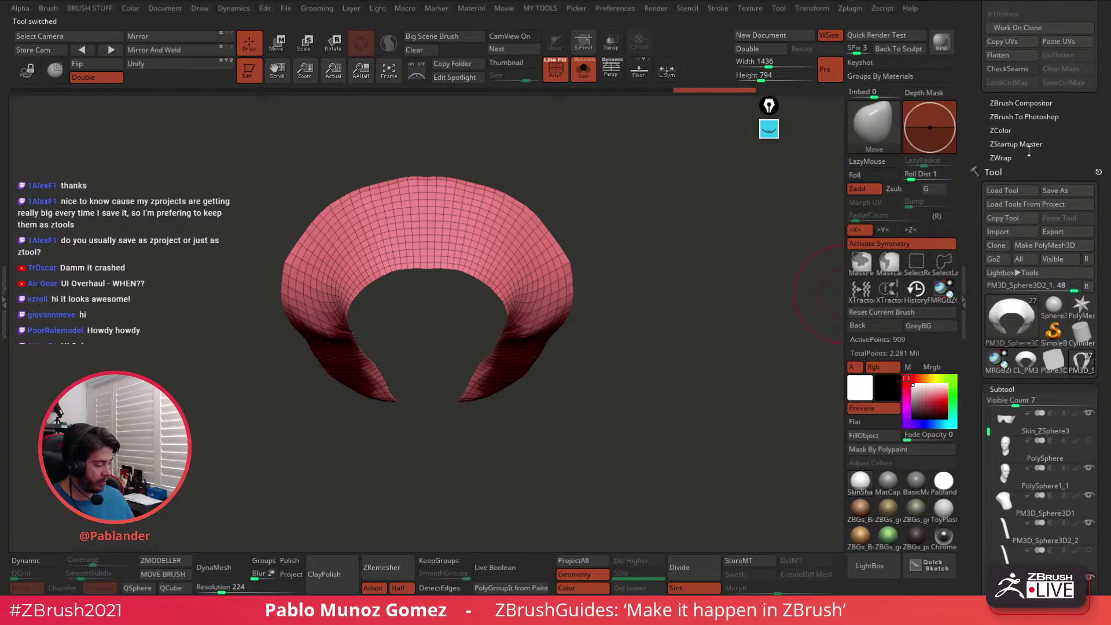
scroll(1029, 152, "up", 2)
left_click(1068, 96)
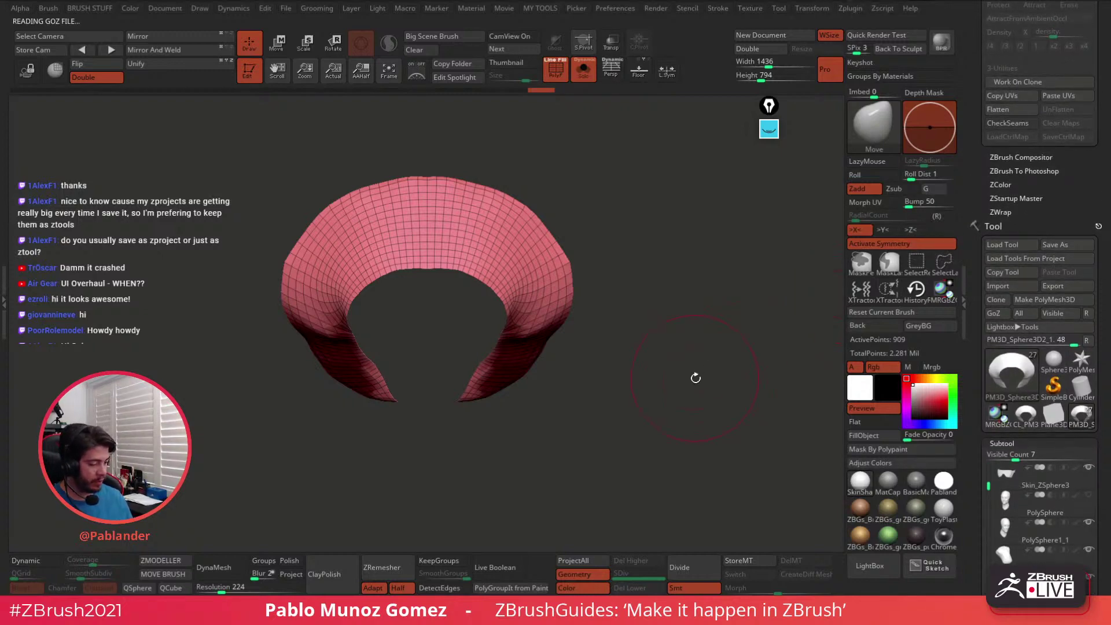
Examine the collar together with the whole jacket character, then isolate it again with Solo and the polyframe shown
left_click(556, 70)
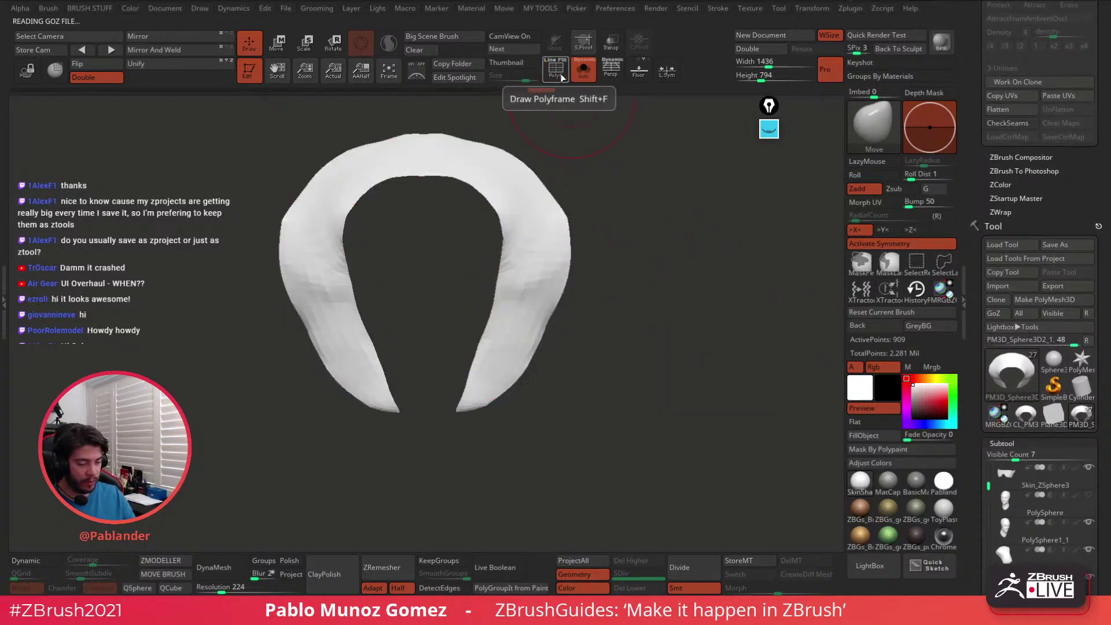
left_click(583, 71)
left_click(557, 71)
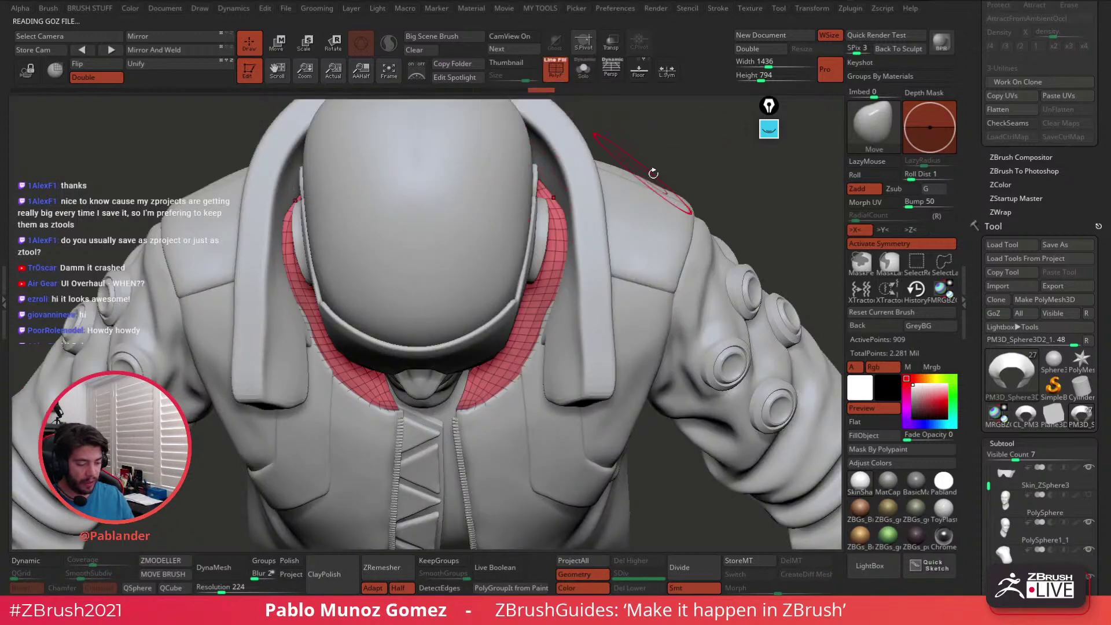
left_click(887, 479)
right_click_drag(660, 191, 668, 314)
left_click(583, 70)
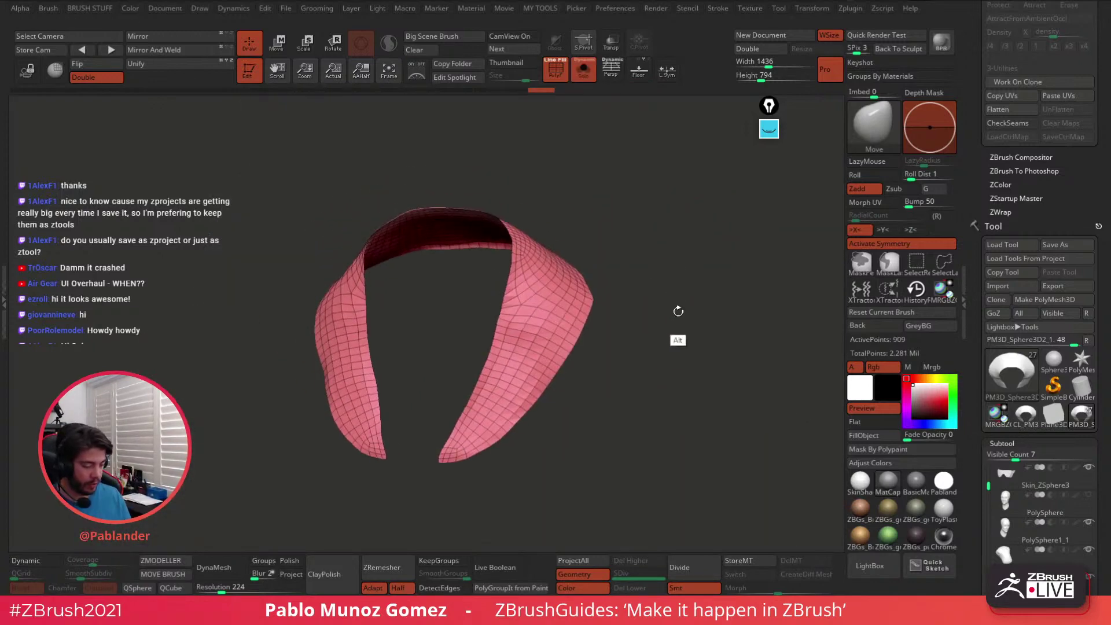
Open NoiseMaker from the collar's Surface settings, enlarge the collar preview and set the Noise Scale to 17.9256
left_click_drag(987, 332, 1023, 368)
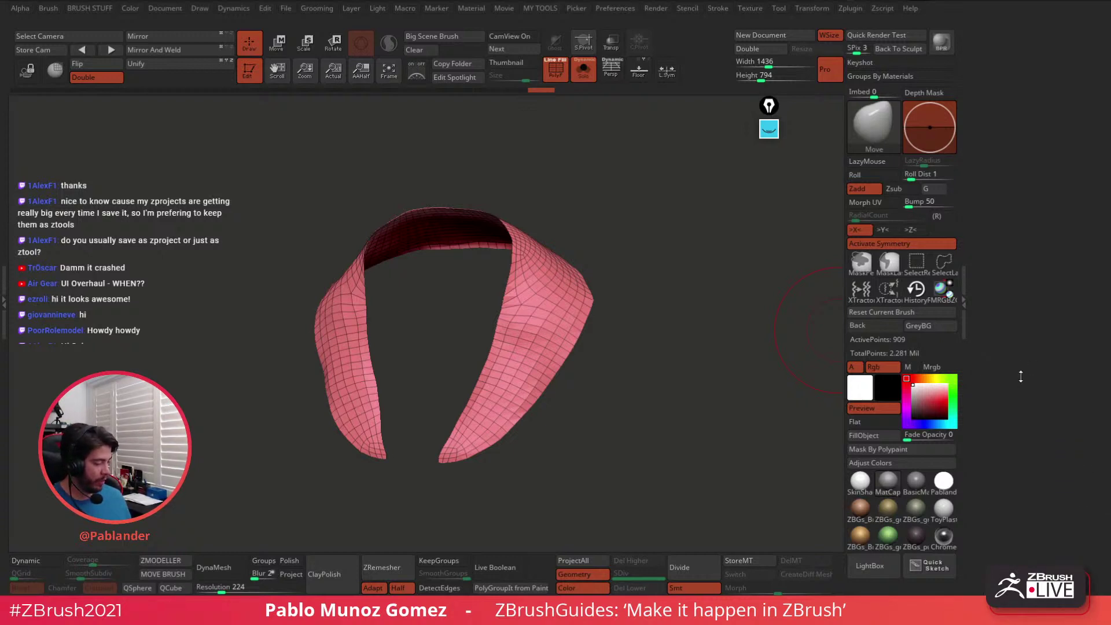
left_click_drag(1020, 189, 1016, 263)
left_click_drag(1034, 136, 1029, 160)
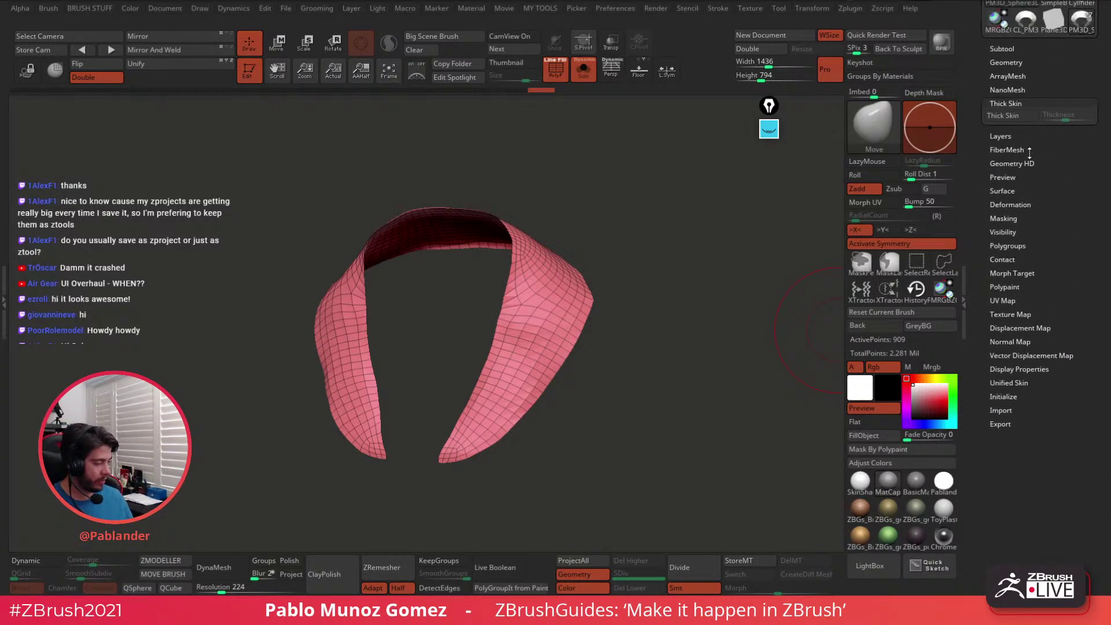
left_click(1019, 103)
left_click(1027, 173)
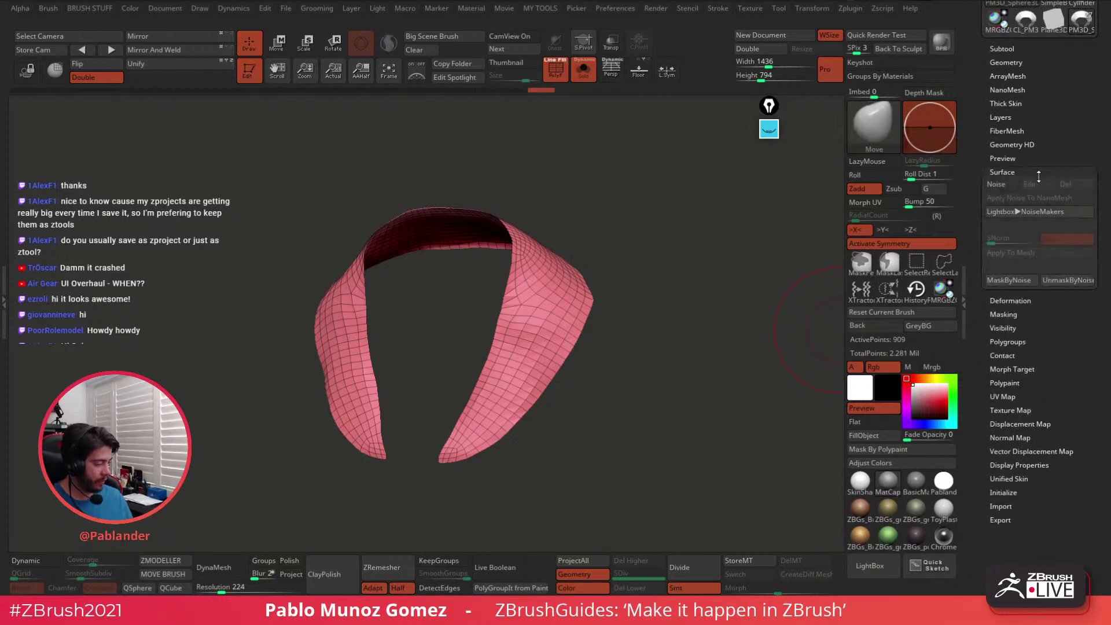
left_click(1008, 185)
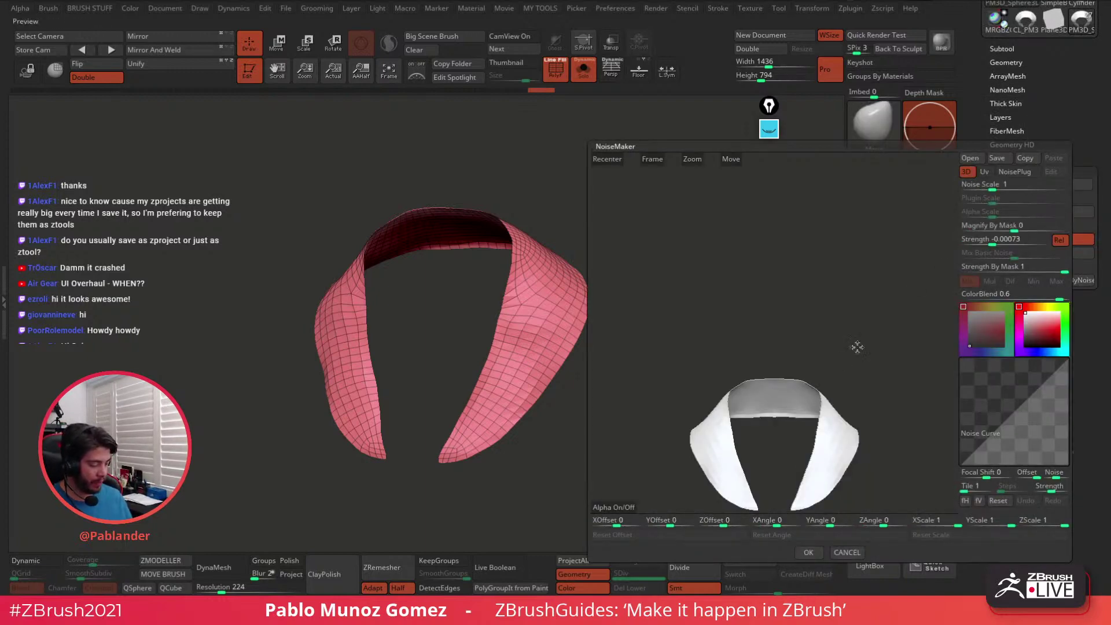
left_click_drag(831, 400, 890, 297)
left_click(1006, 185)
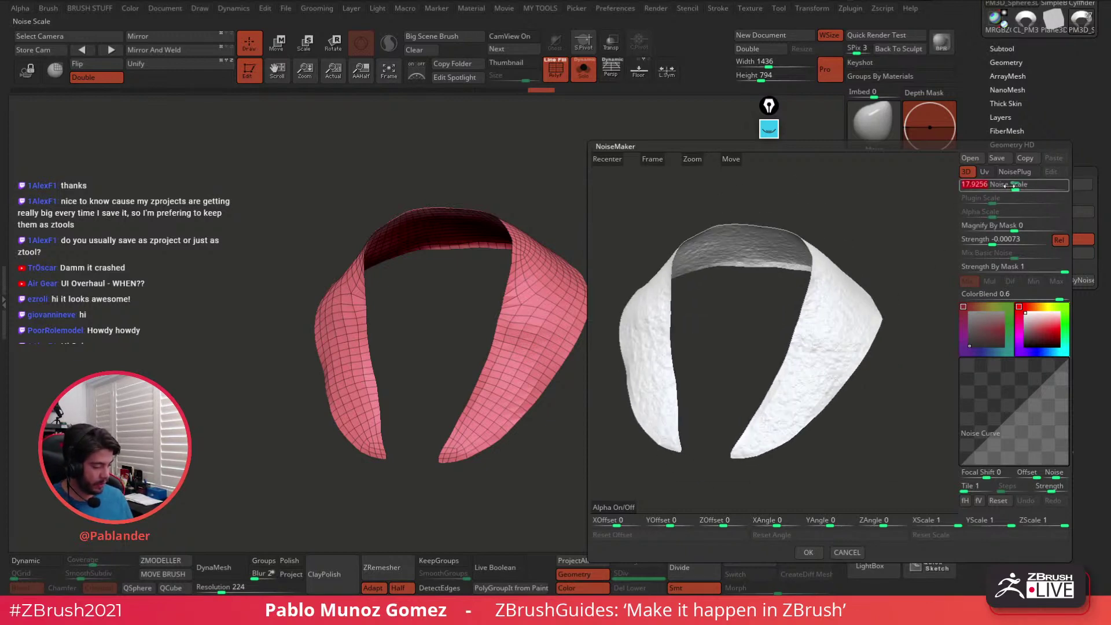
left_click_drag(818, 297, 824, 317)
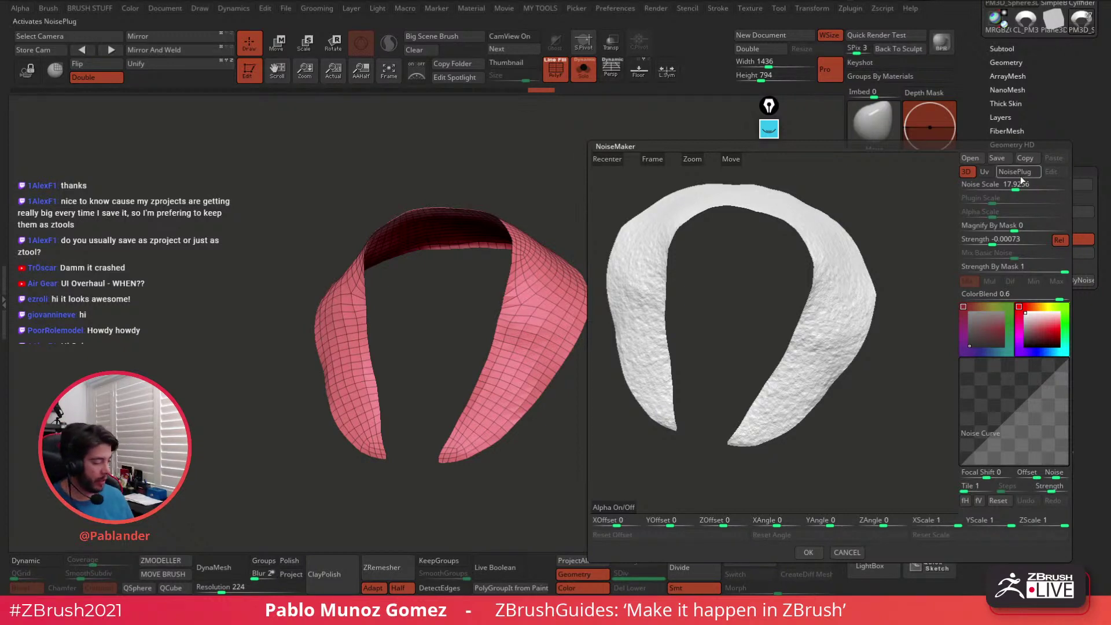
Activate NoisePlug for the collar noise and apply the Corrugated pattern with the Sine wave shape
left_click(1018, 183)
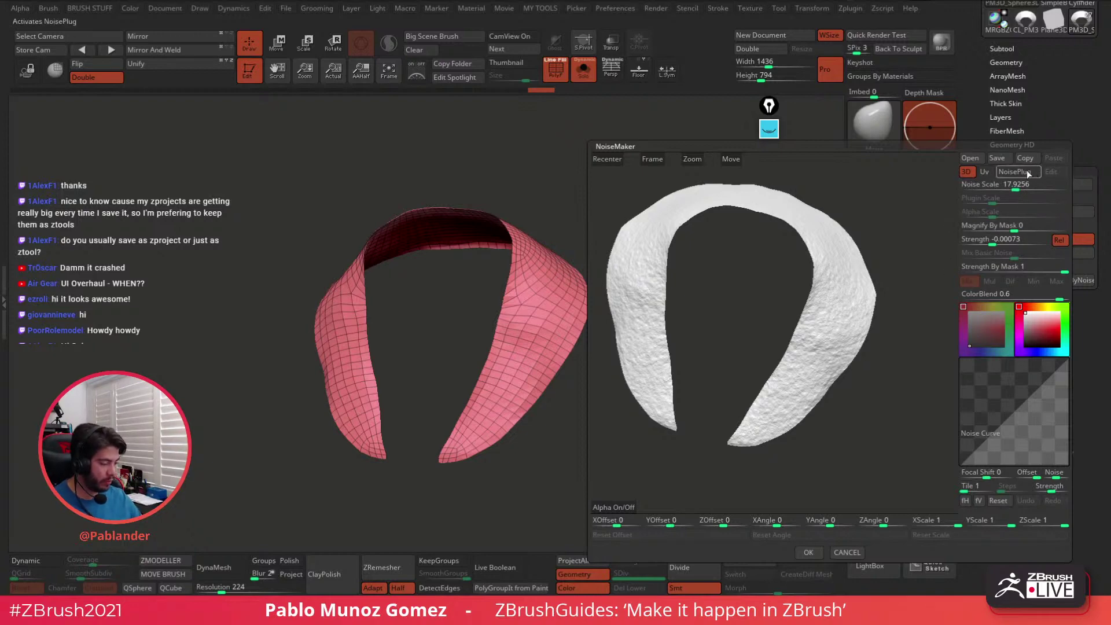
left_click(1018, 171)
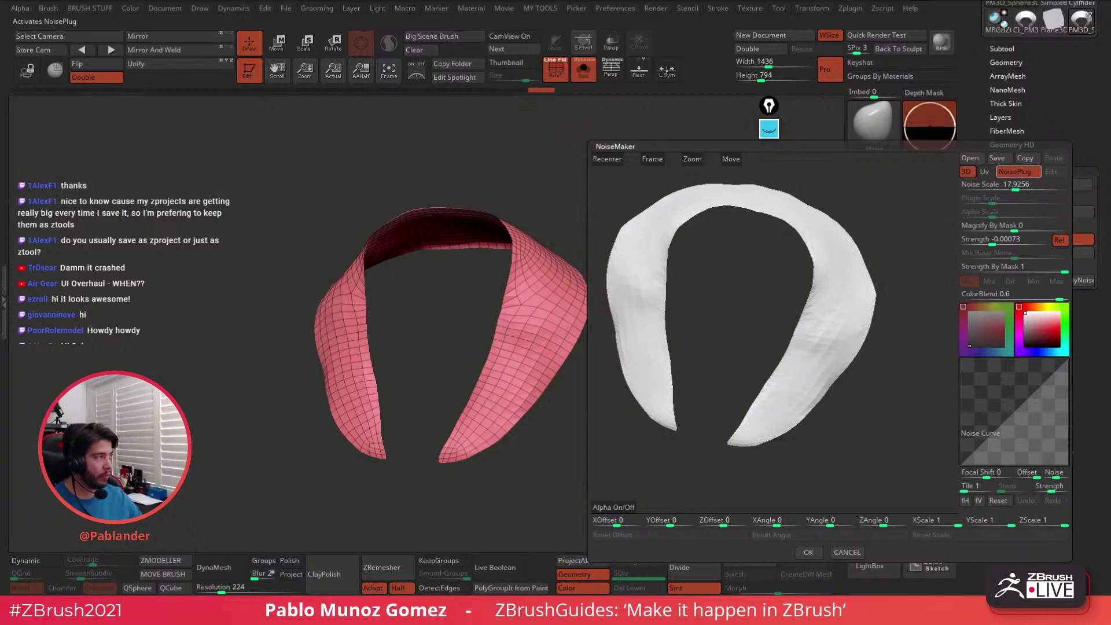
left_click_drag(1012, 23, 388, 171)
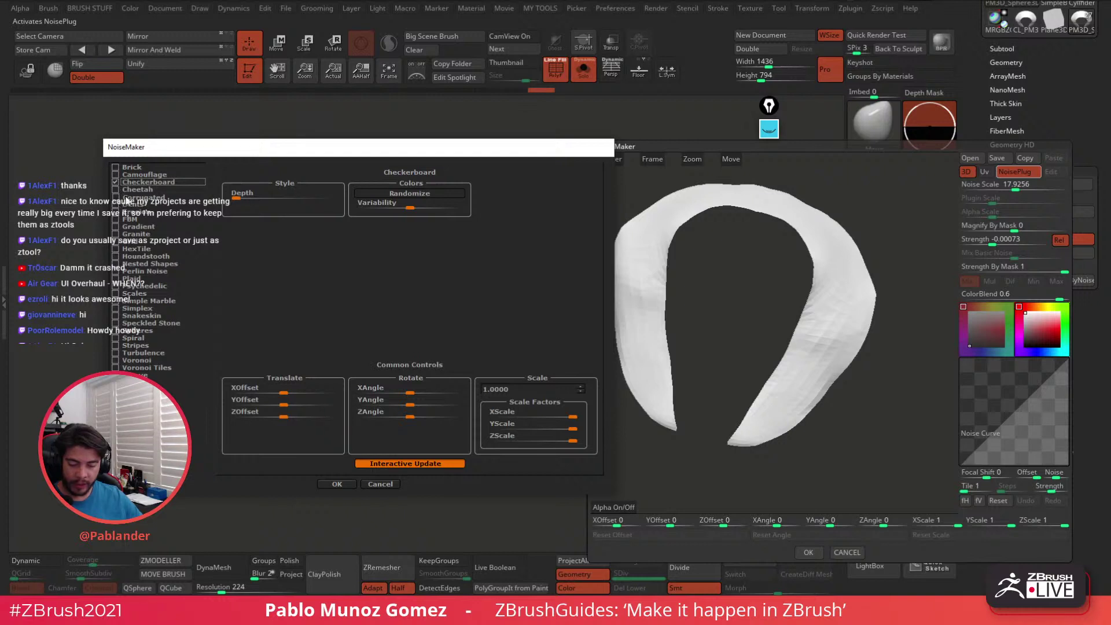
left_click(124, 197)
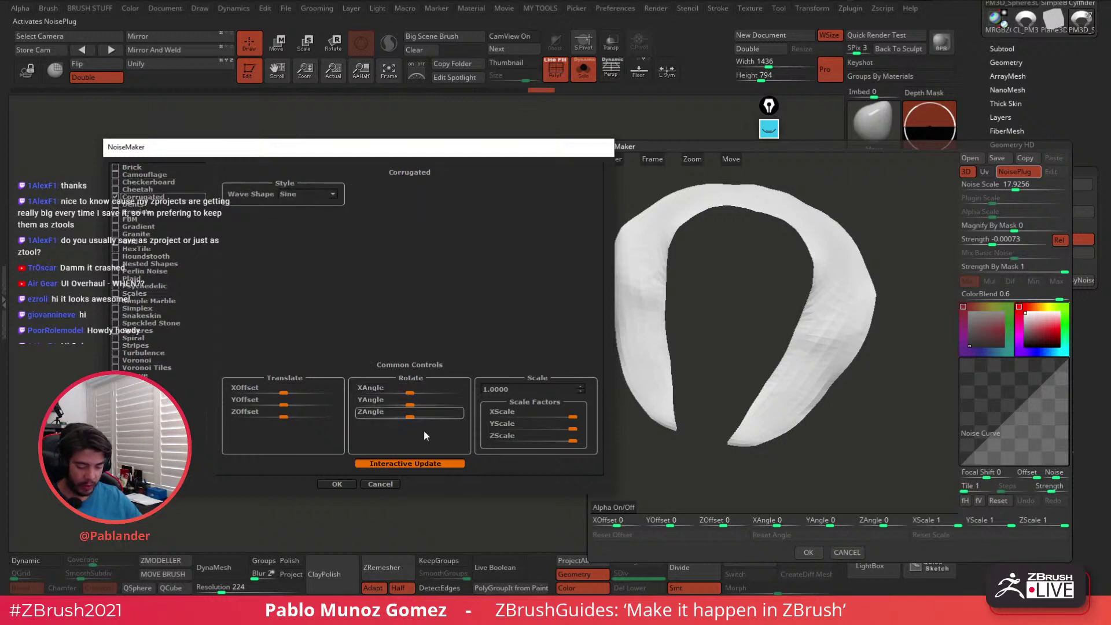
left_click(336, 484)
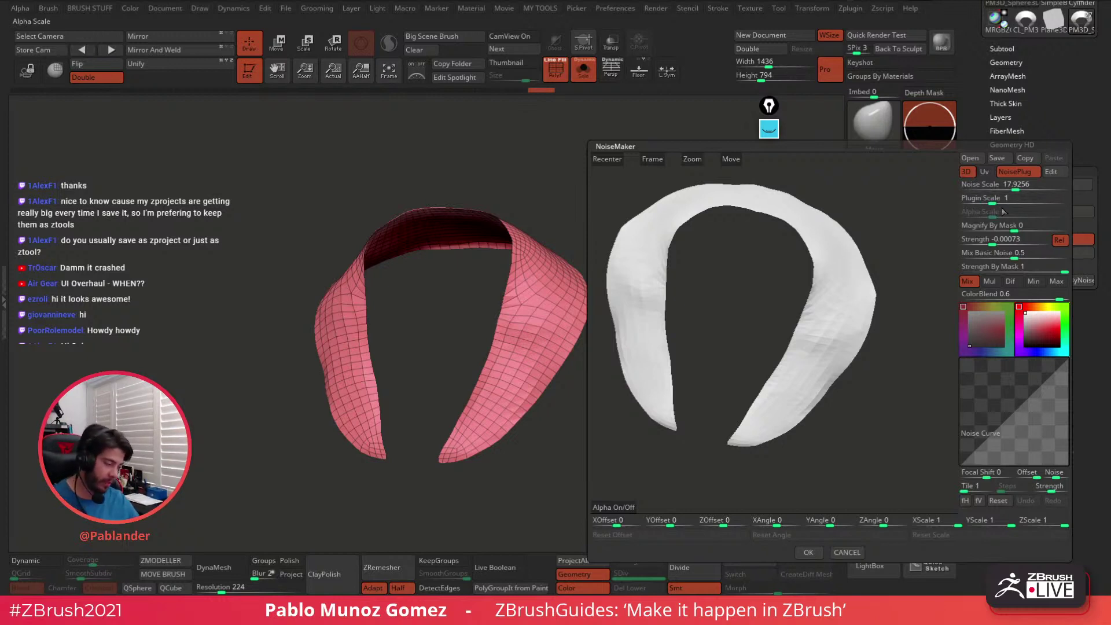
Set the collar noise's Noise Scale to 9.87777 and Plugin Scale to 39.05623
left_click(1012, 237)
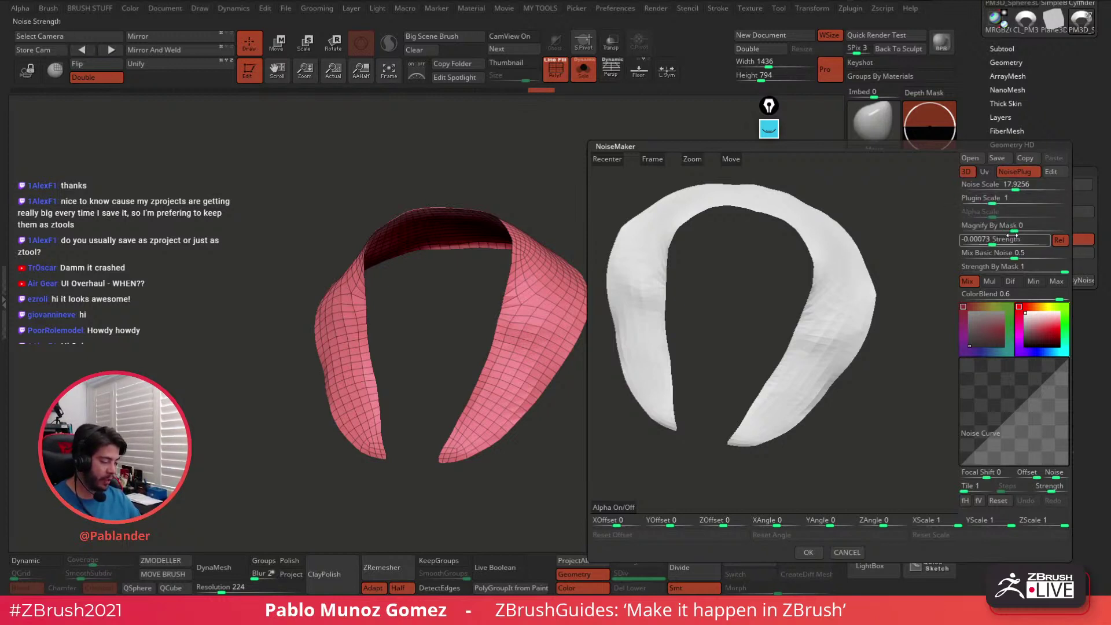
left_click_drag(856, 211, 859, 265)
left_click(1002, 185)
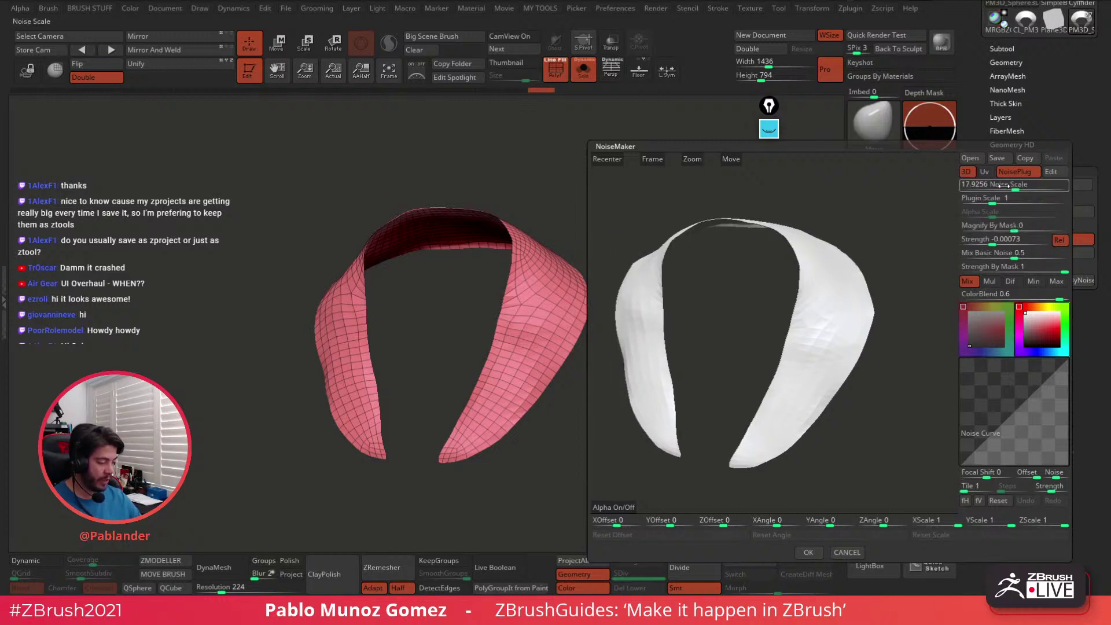
mouse_move(1016, 188)
left_mouse_down()
mouse_move(1061, 195)
mouse_move(1003, 204)
mouse_move(1024, 203)
left_mouse_up()
left_click(1003, 228)
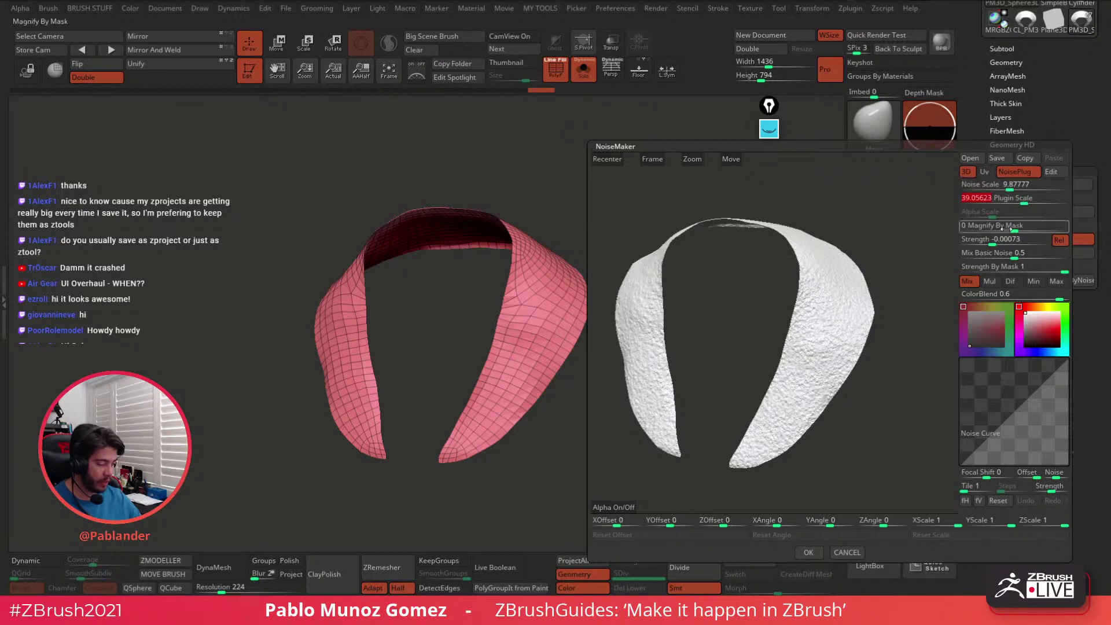
Set Mix Basic Noise to 0, Strength to 0.5 and Plugin Scale to 160.66421 for the corrugated pattern
left_click_drag(1013, 255, 1046, 242)
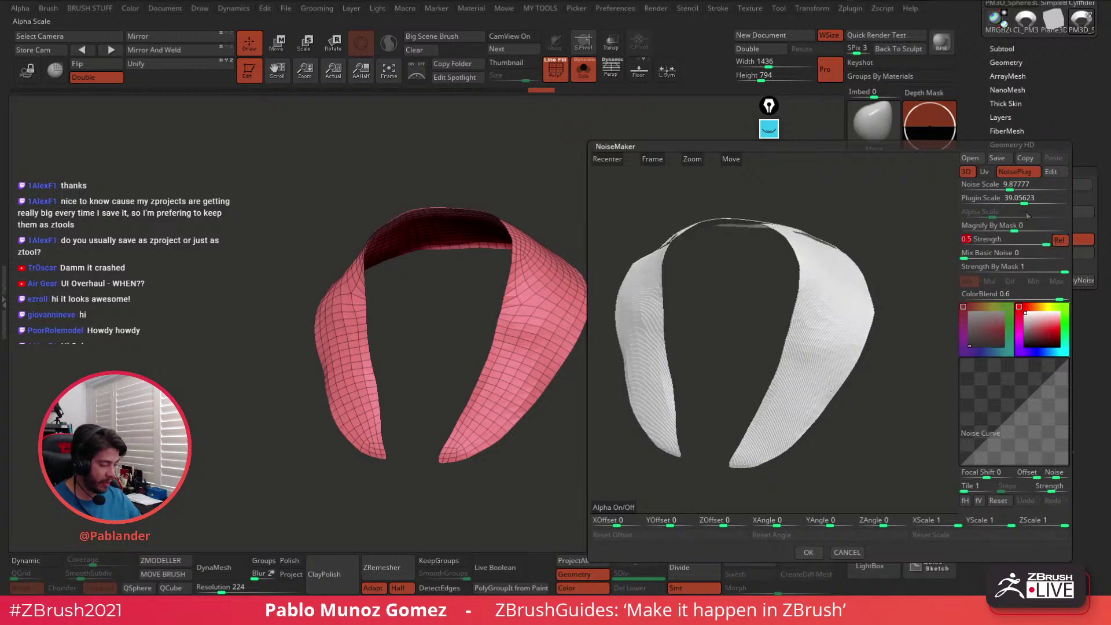
left_click_drag(1024, 202, 1043, 202)
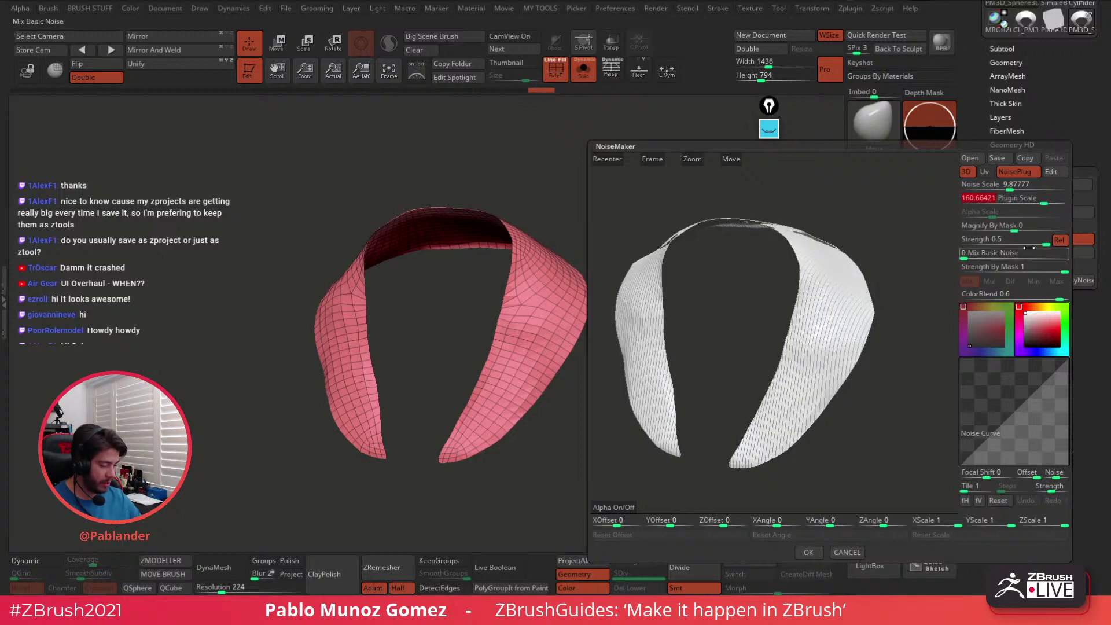
left_click_drag(848, 226, 842, 262, "alt")
left_click_drag(828, 388, 853, 266, "alt")
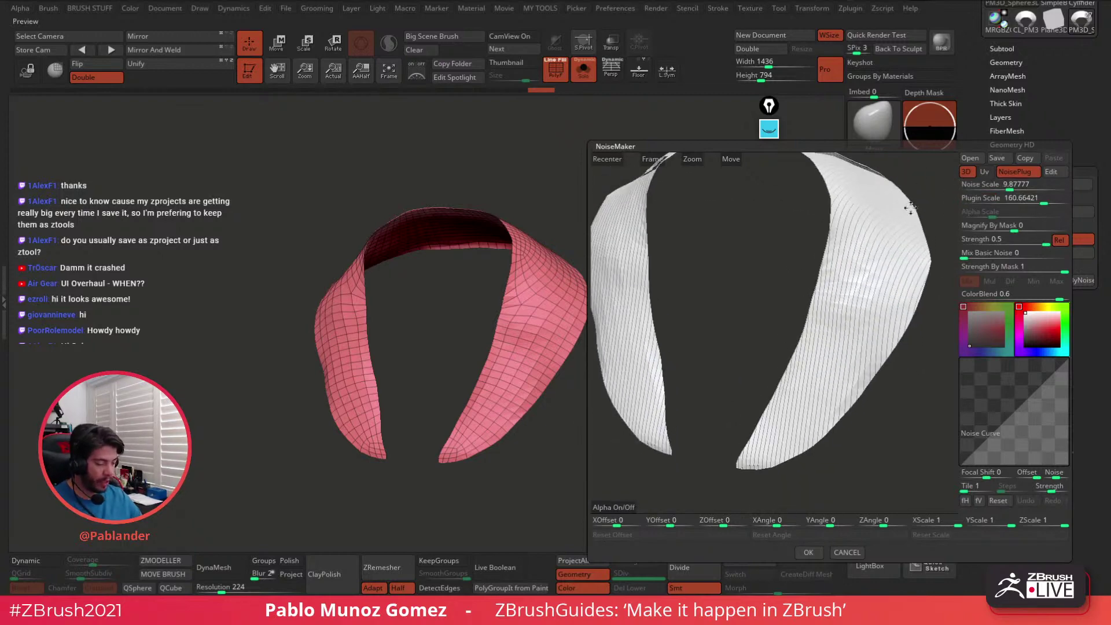
left_click(1023, 185)
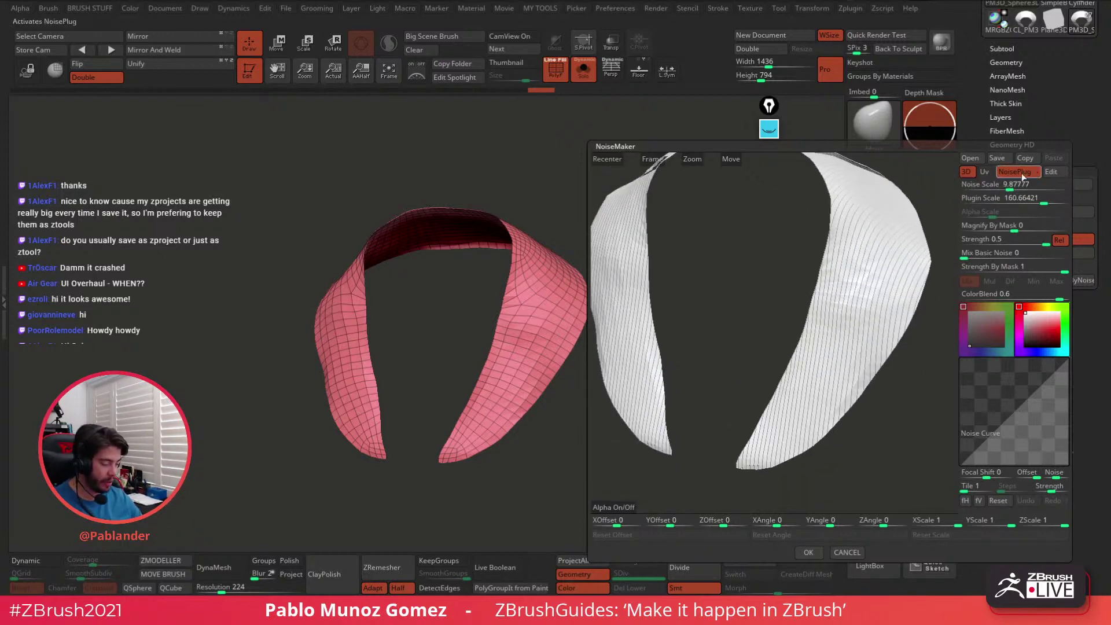
left_click_drag(841, 322, 822, 233)
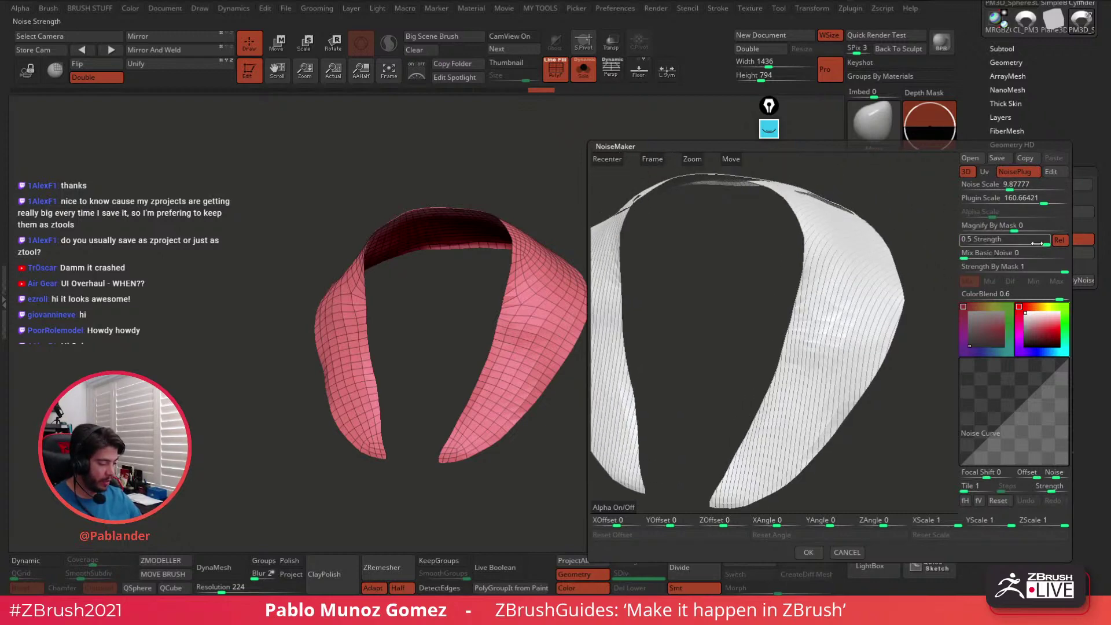
left_click_drag(1036, 243, 1062, 230)
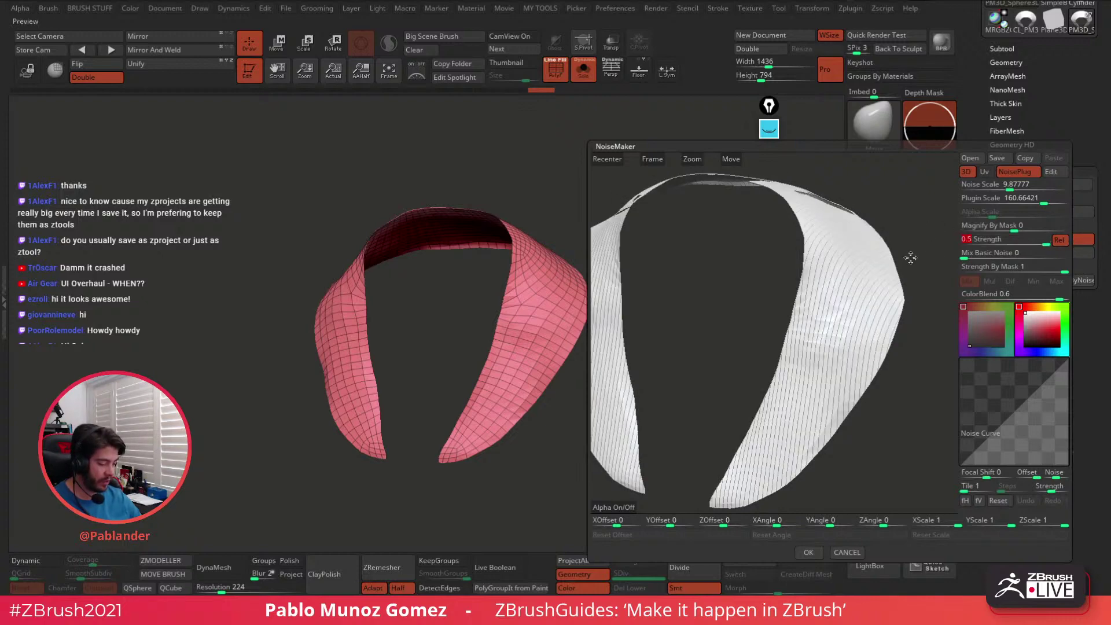
Set the Noise Scale to 0 and the Plugin Scale to 154.9268
left_click(1009, 187)
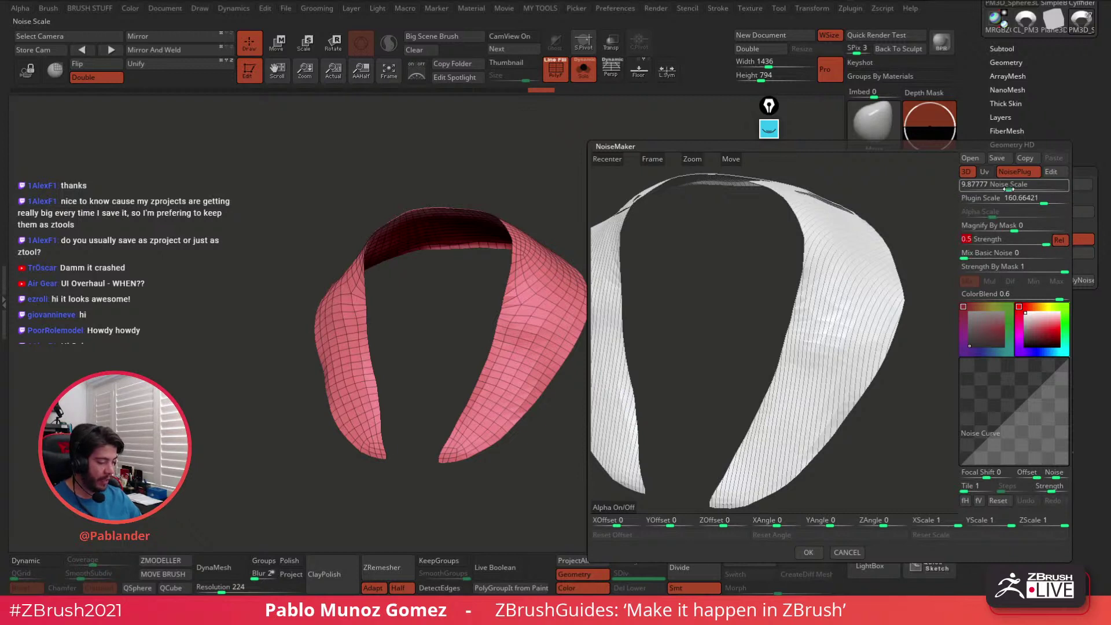
left_click_drag(1010, 188, 986, 188)
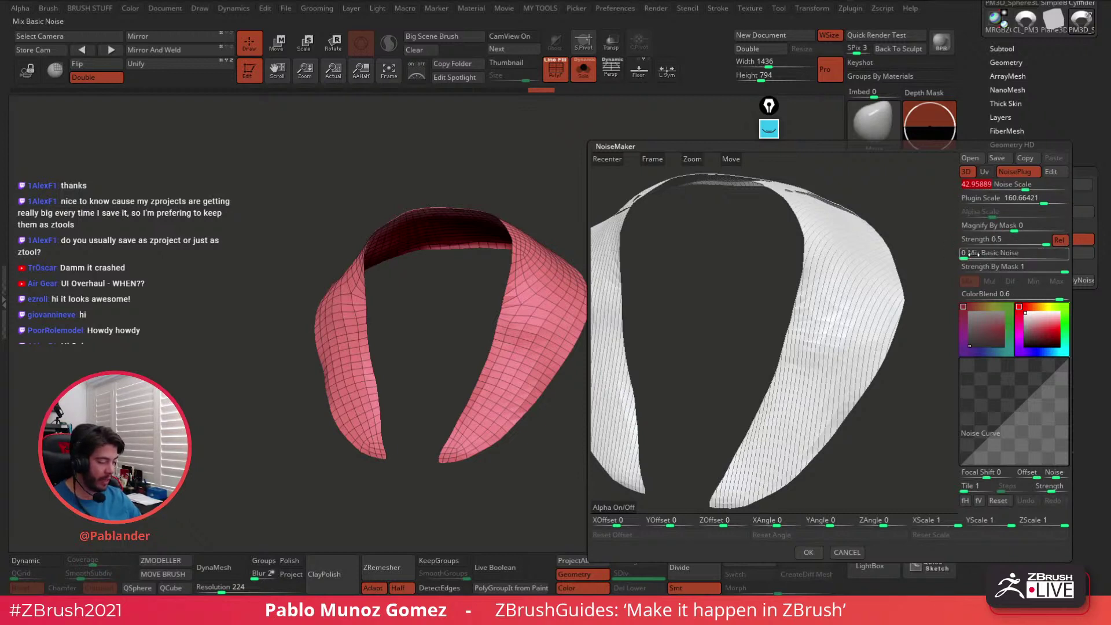
left_click_drag(1029, 184, 958, 185)
left_click(967, 197)
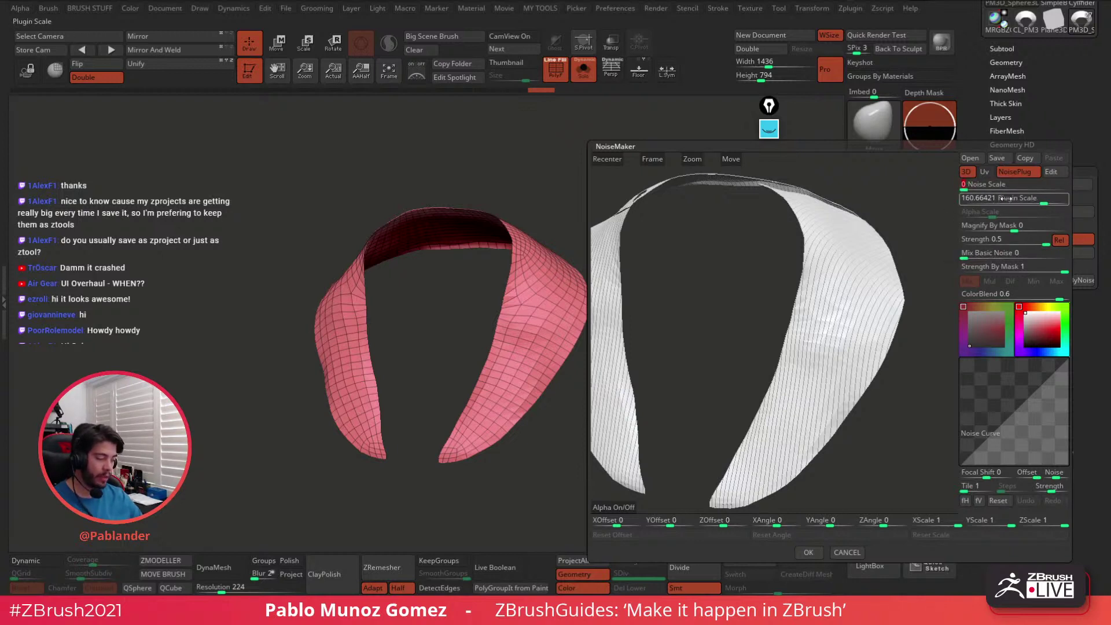
left_click(1039, 199)
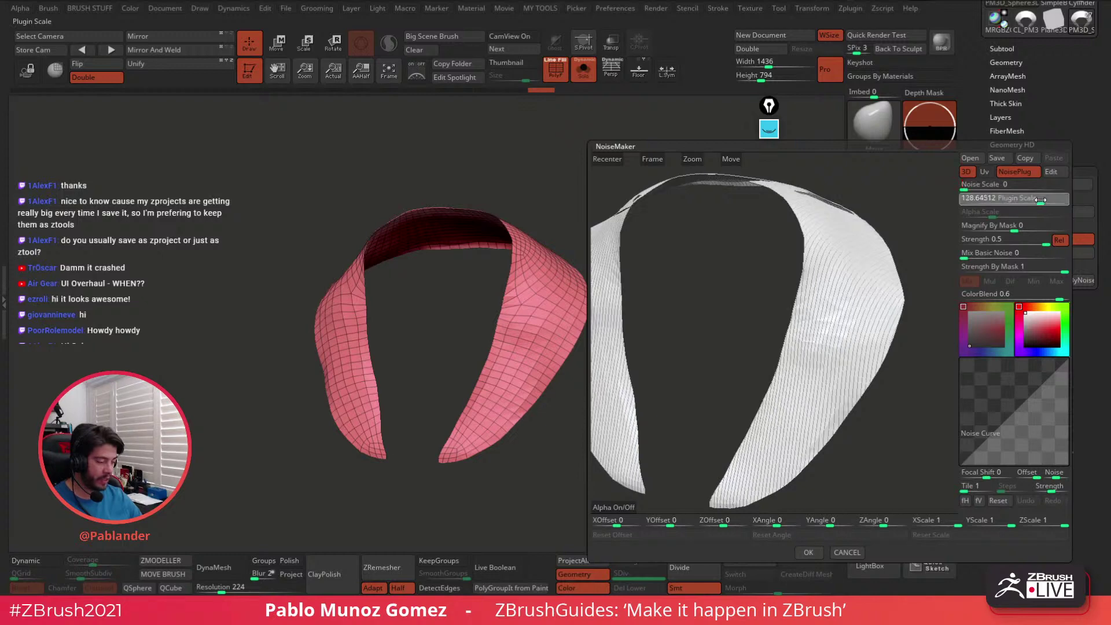
mouse_move(1040, 199)
left_mouse_down()
mouse_move(1057, 200)
mouse_move(1042, 201)
left_mouse_up()
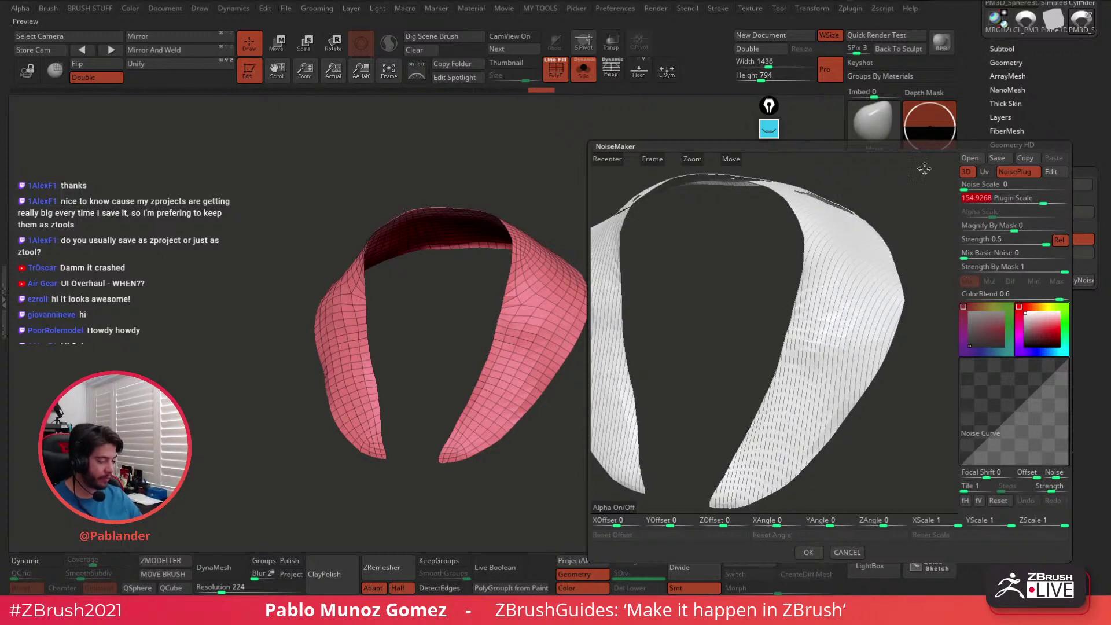
left_click_drag(804, 326, 816, 324)
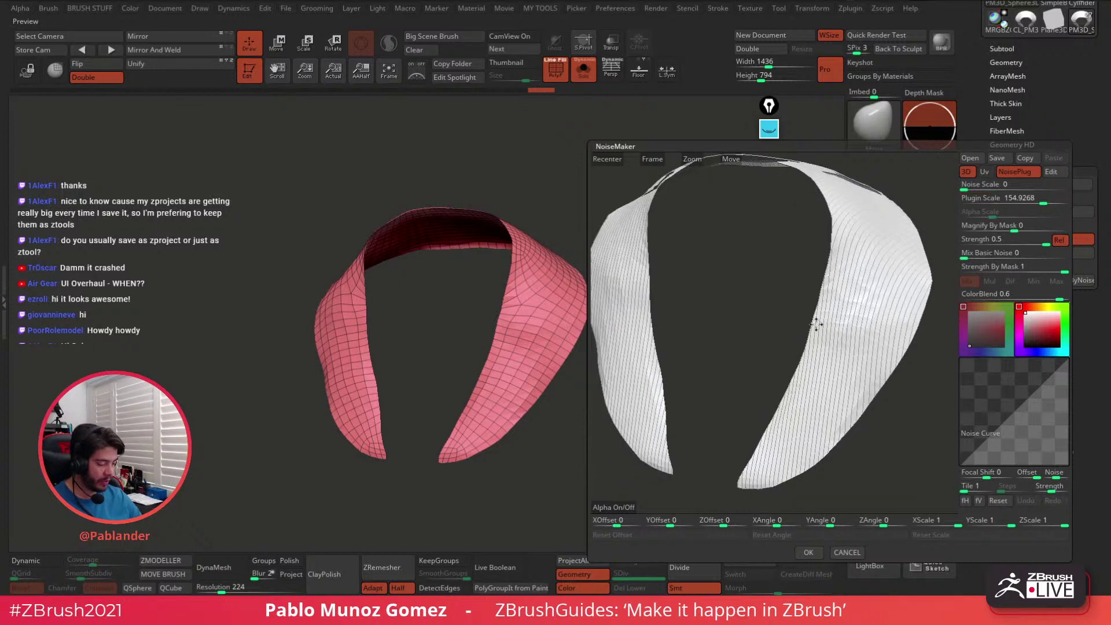
Map the corrugated noise by the collar's UVs instead of 3D and frame the collar in the preview
left_click(985, 172)
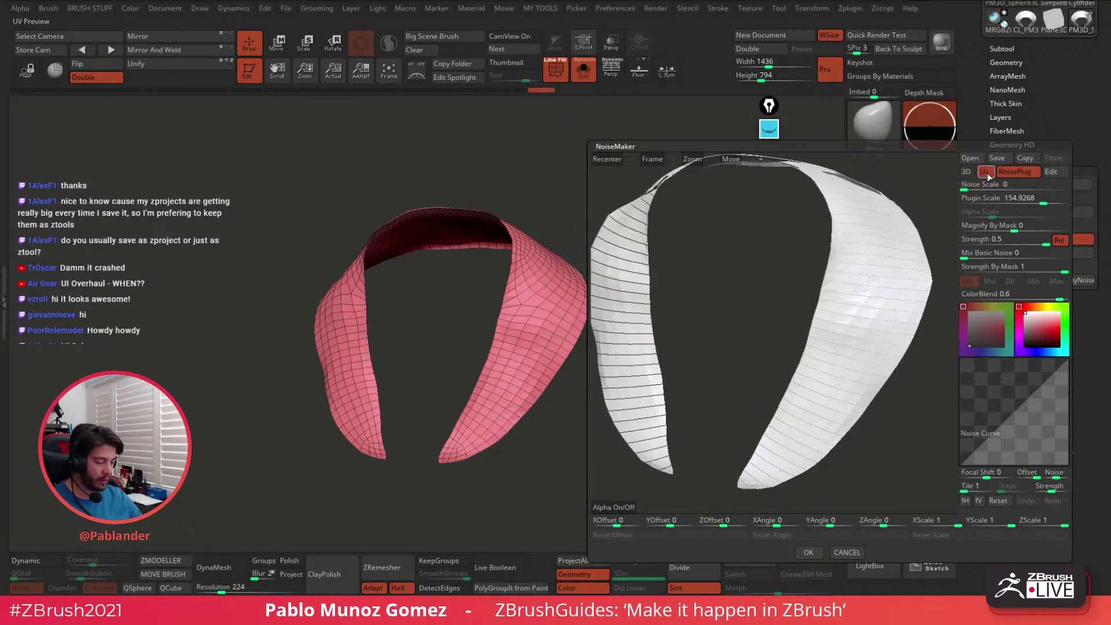
left_click_drag(886, 324, 889, 314)
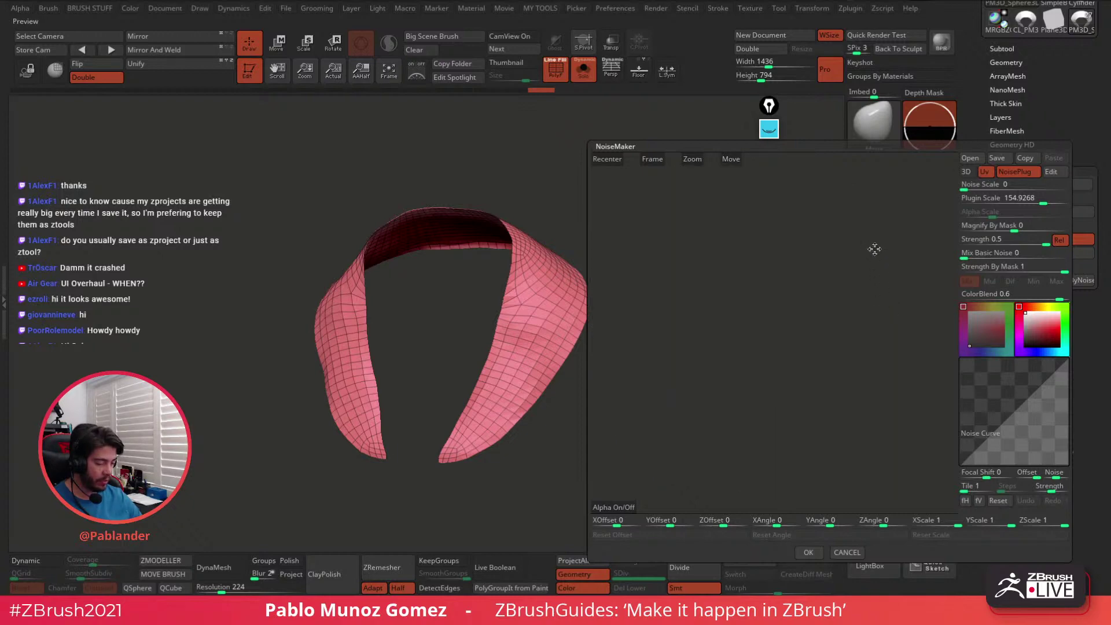
left_click(644, 165)
left_click_drag(792, 260, 794, 291)
left_click(661, 156)
left_click(653, 160)
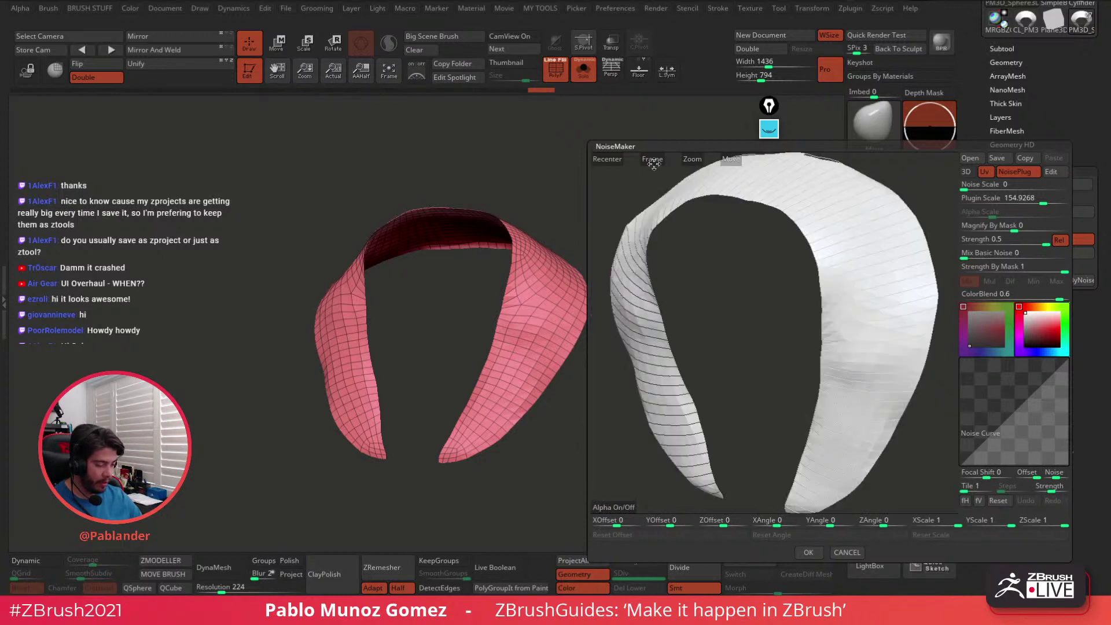
Compare the collar pattern with relative strength turned off and on, leaving it on
left_click(1059, 241)
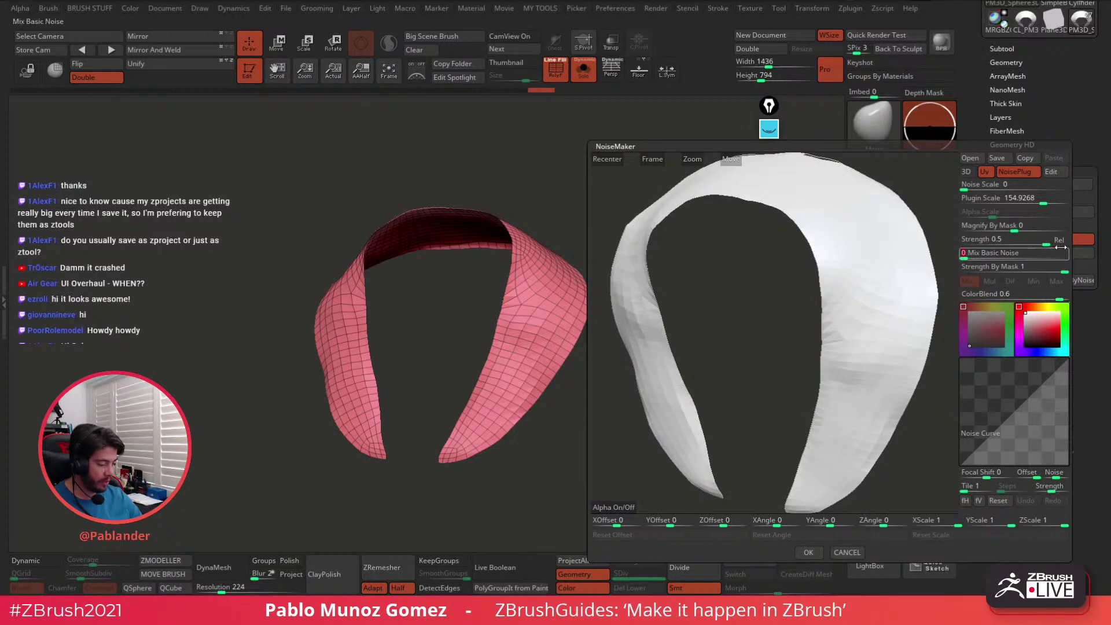
left_click(1059, 242)
left_click(1059, 242)
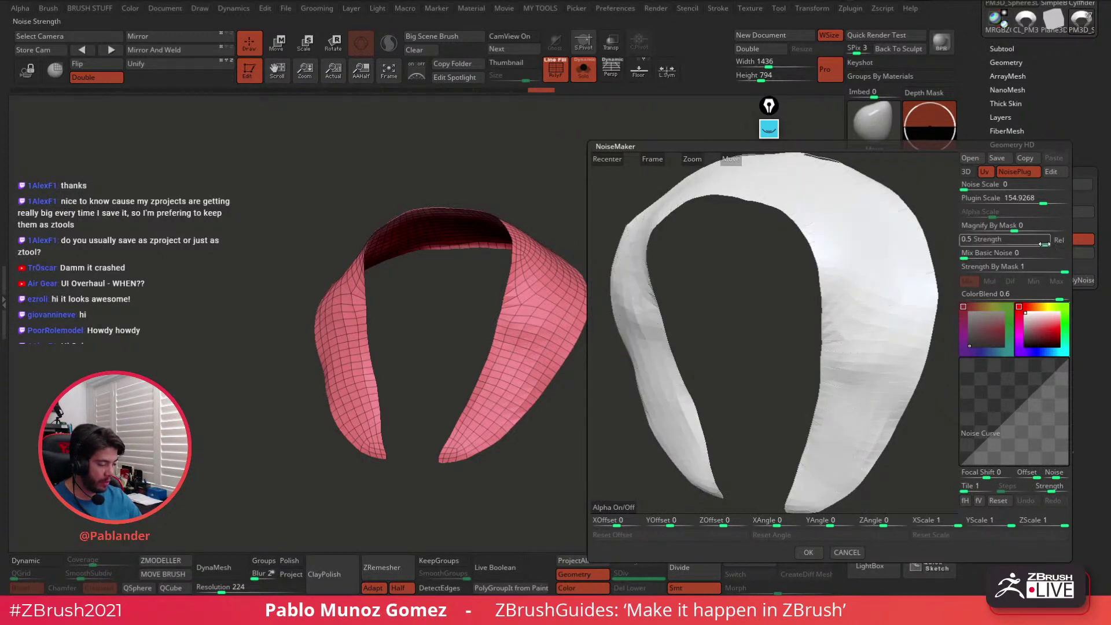
left_click_drag(1001, 241, 1066, 240)
left_click(1059, 241)
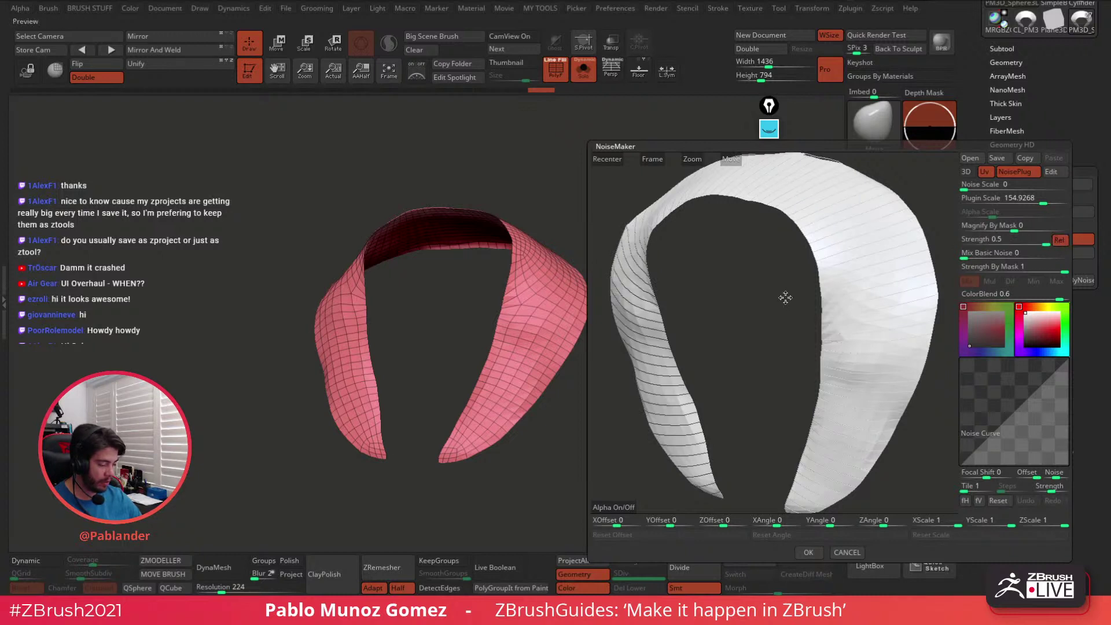
mouse_move(784, 297)
left_mouse_down()
mouse_move(781, 312)
mouse_move(767, 295)
left_mouse_up()
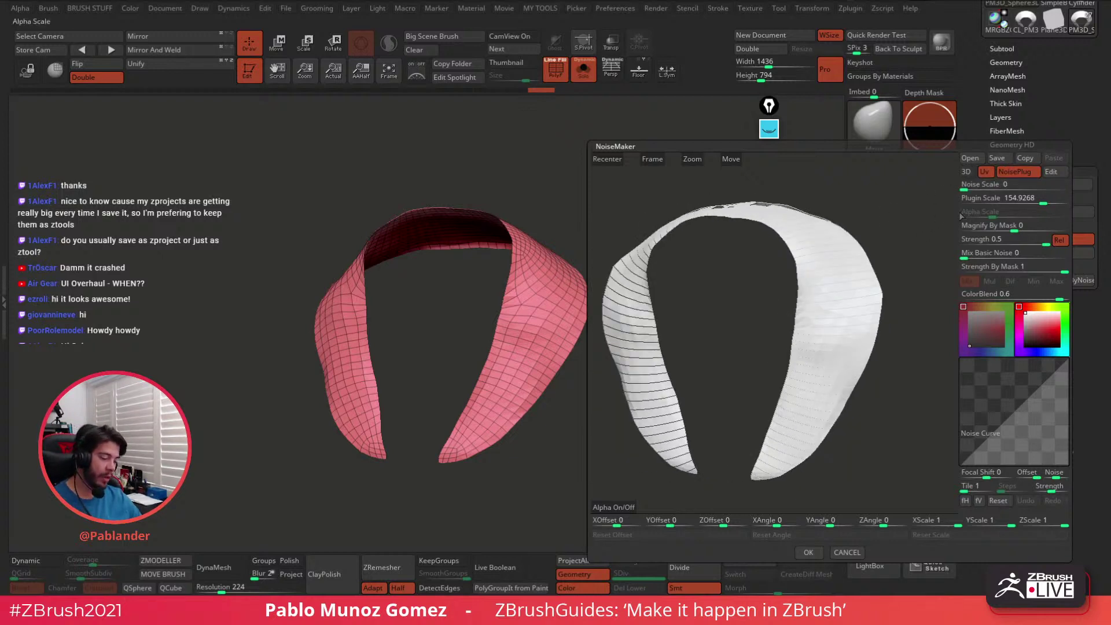
Set the Plugin Scale to 83.26273, bend the Noise Curve below its diagonal and apply the noise to the collar
left_click(1024, 187)
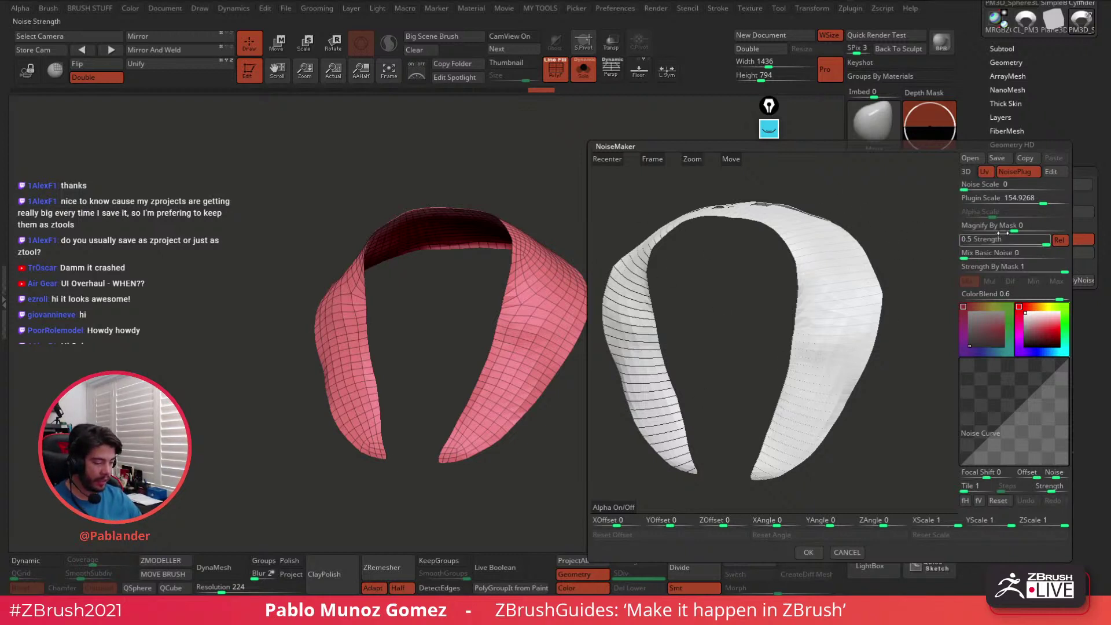
left_click_drag(1043, 200, 1033, 202)
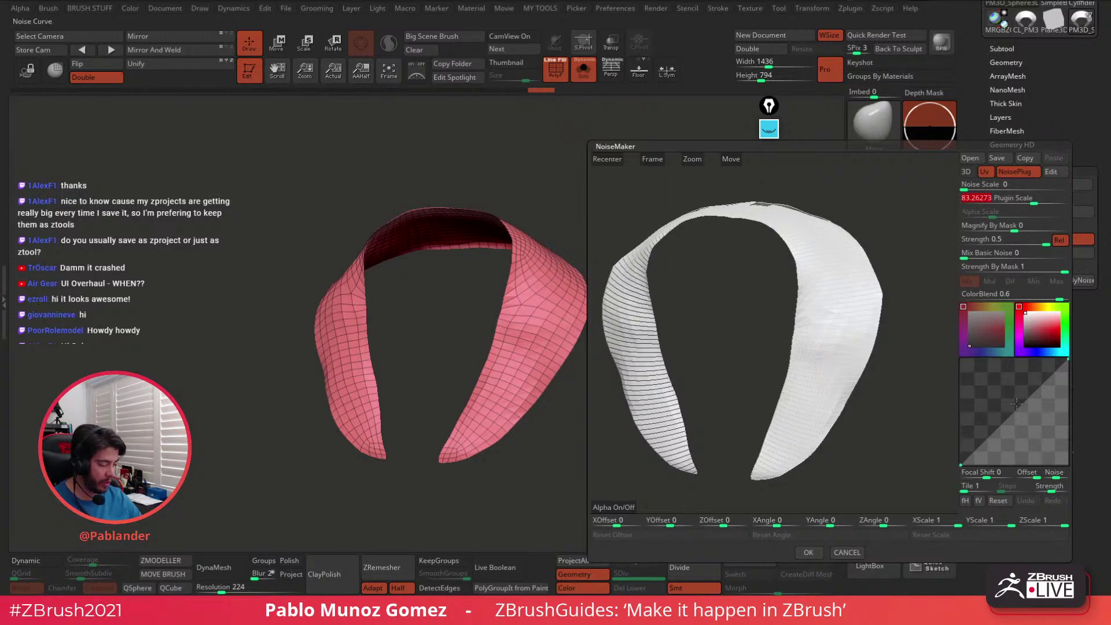
mouse_move(1015, 409)
left_mouse_down()
mouse_move(985, 386)
mouse_move(1023, 425)
left_mouse_up()
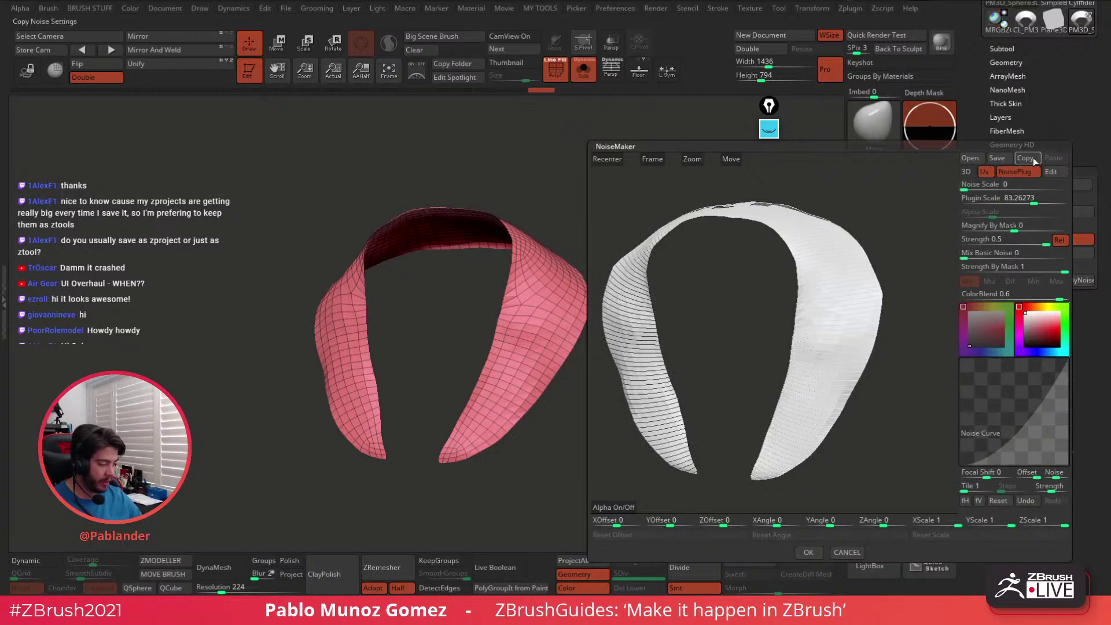
left_click(809, 552)
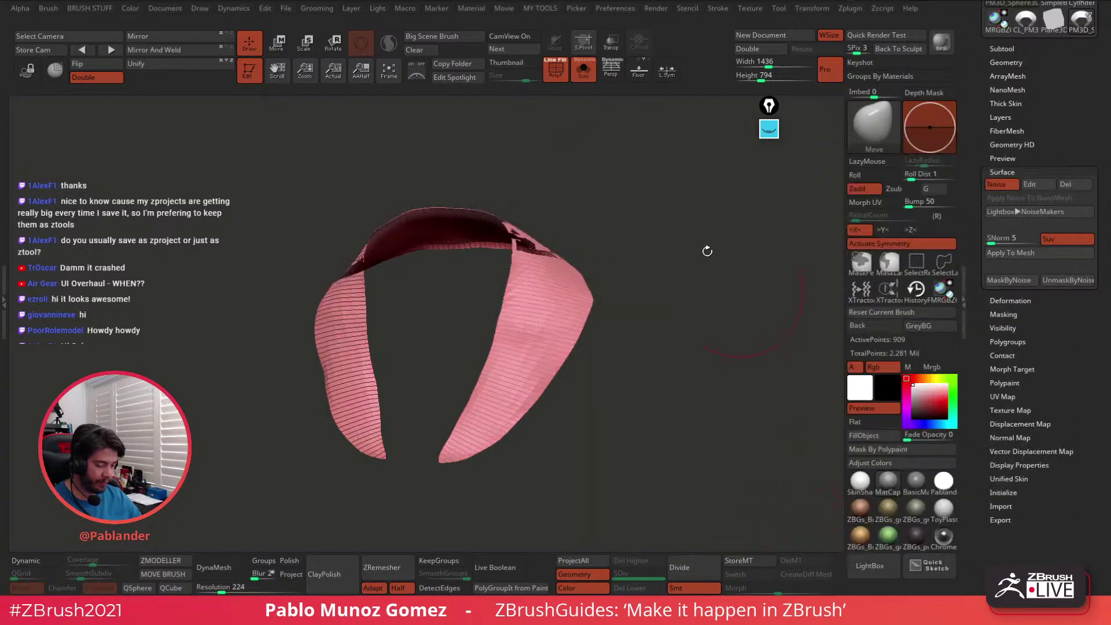
Hide the collar's polyframe and examine the direction and spacing of the noise lines across both collar sides
left_click(583, 72)
left_click(583, 72)
left_click(556, 68)
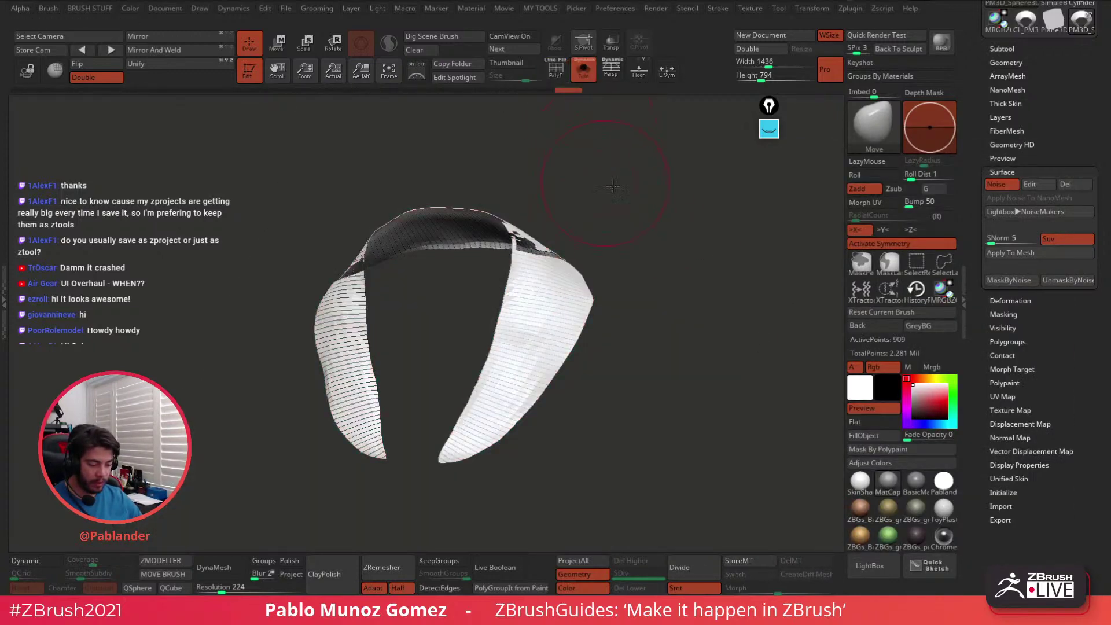
right_click_drag(592, 258, 585, 293)
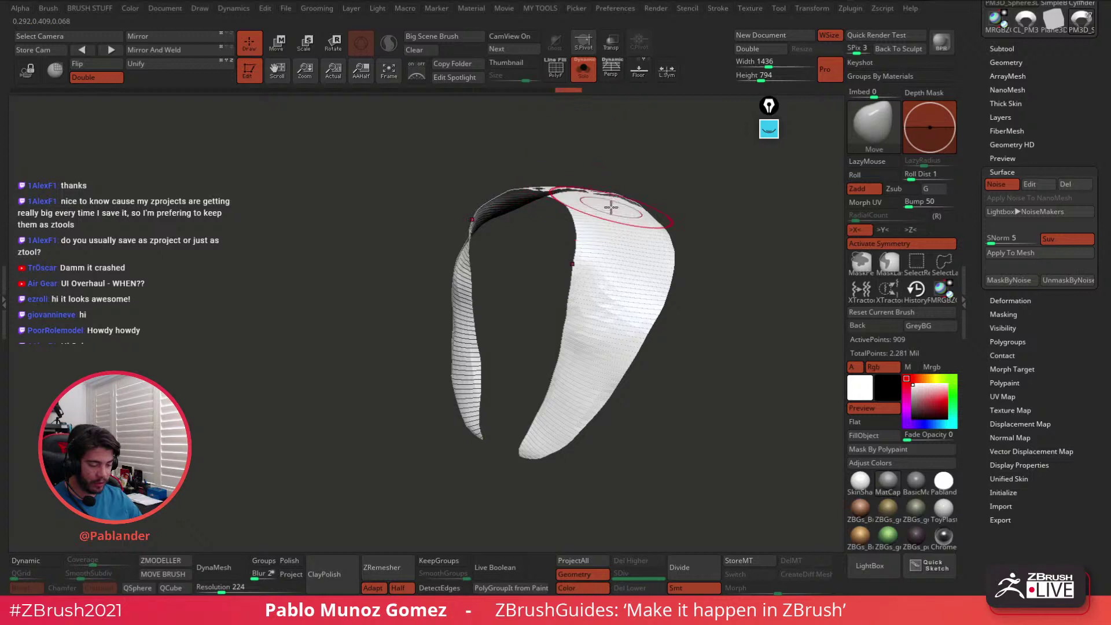
right_click_drag(609, 206, 618, 226)
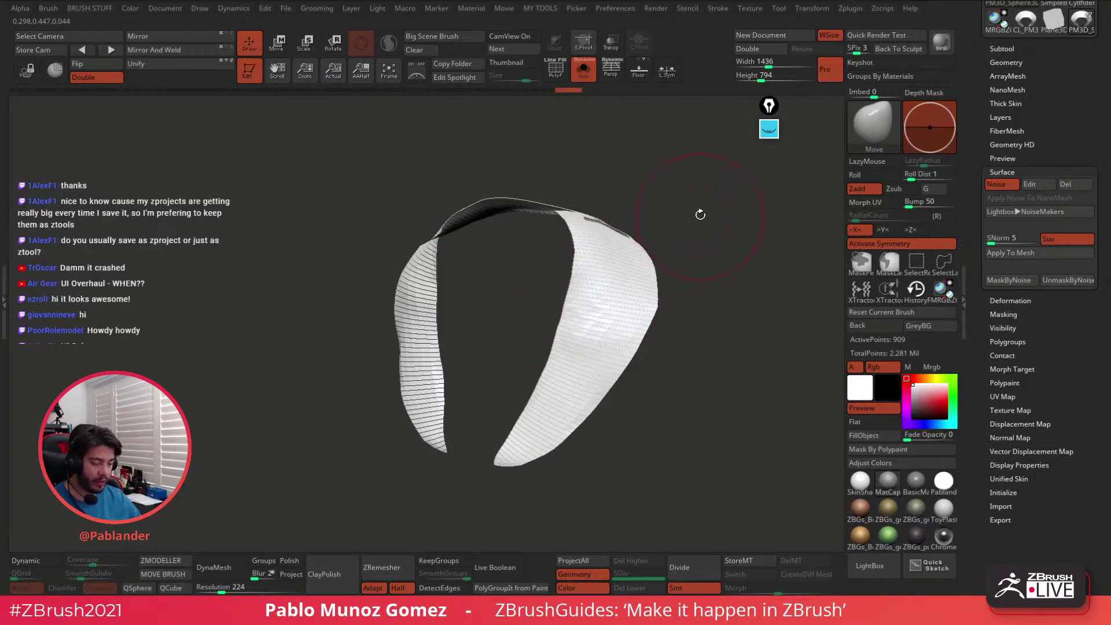
left_click_drag(700, 214, 701, 231, "alt")
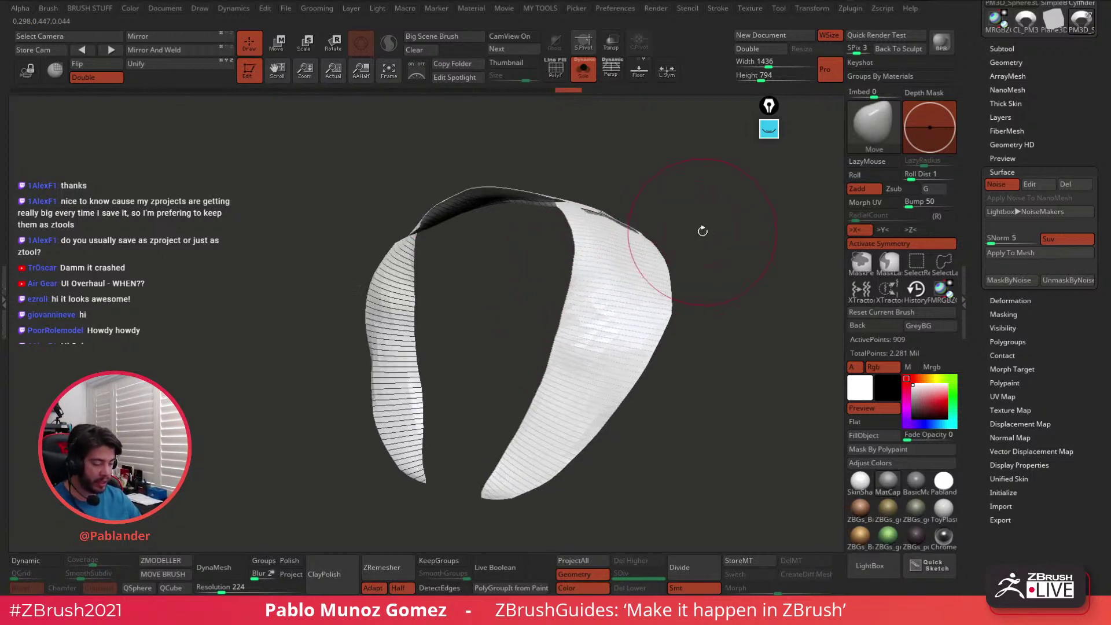
Preview the collar's noise with Dynamic Subdiv turned on and off, leaving it off
left_click(1027, 64)
left_click(1023, 199)
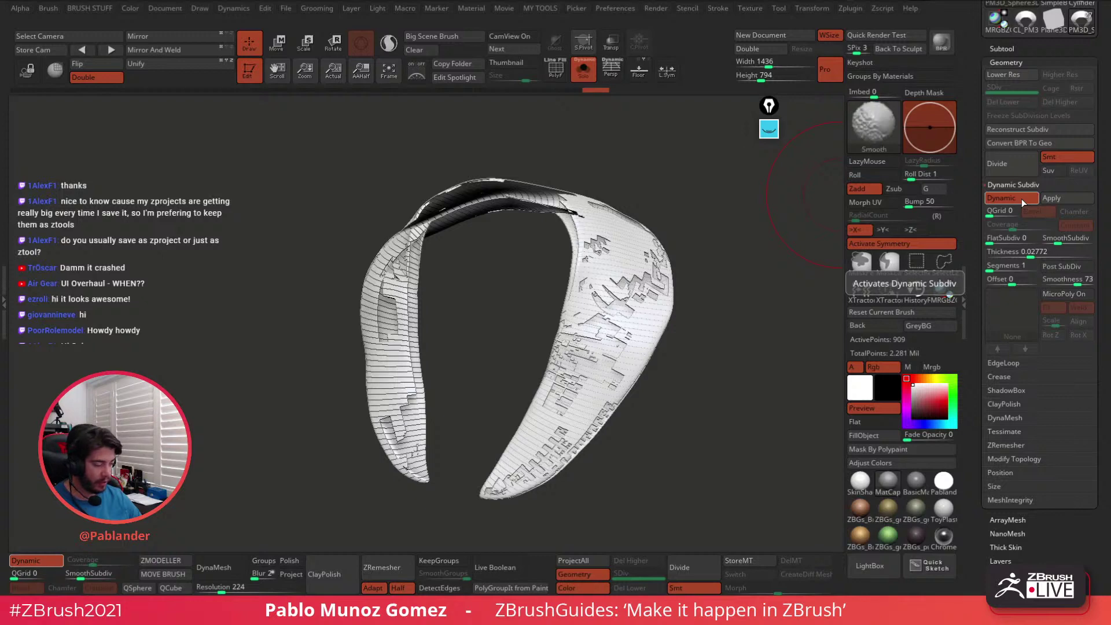
left_click(1022, 199)
left_click(1006, 62)
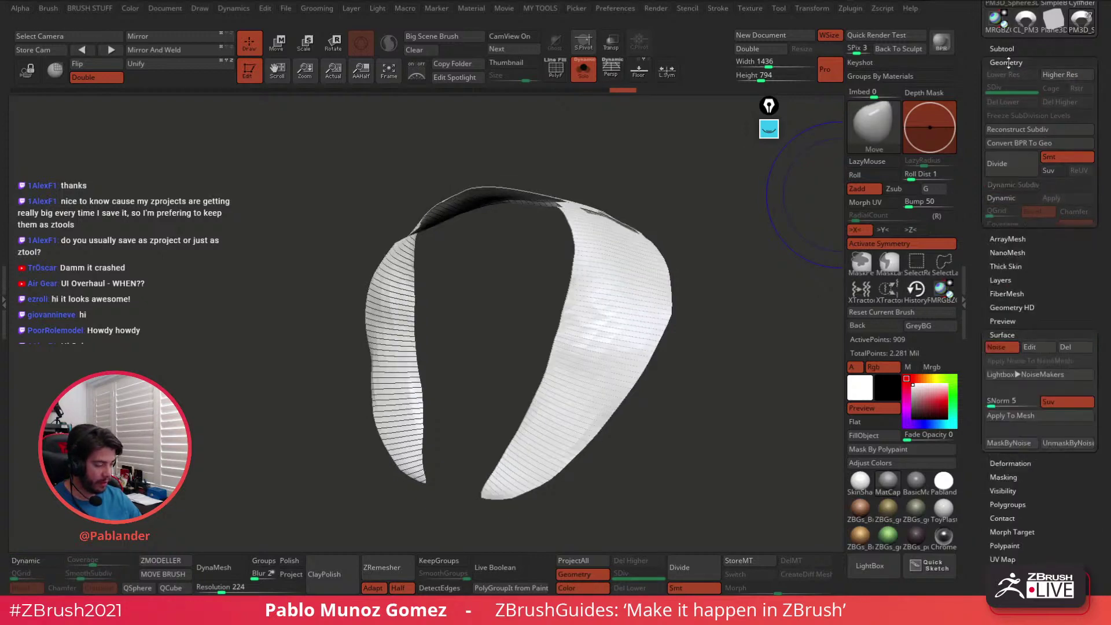
left_click(1002, 172)
Try applying the surface noise to the collar's undivided mesh twice, undoing each attempt
left_click_drag(717, 204, 753, 206)
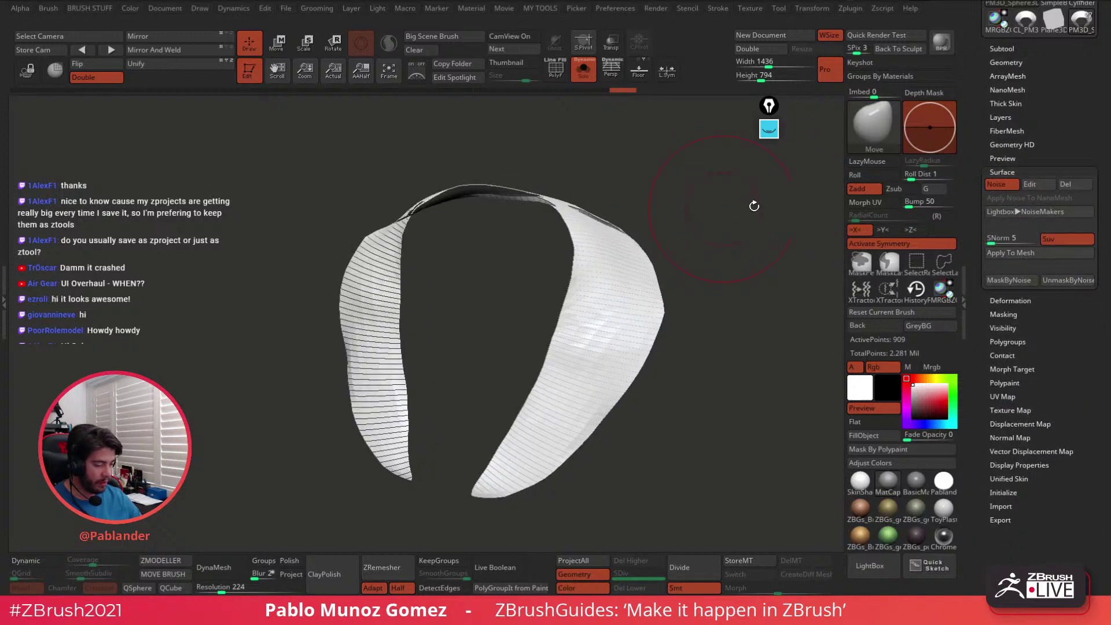
left_click(1026, 253)
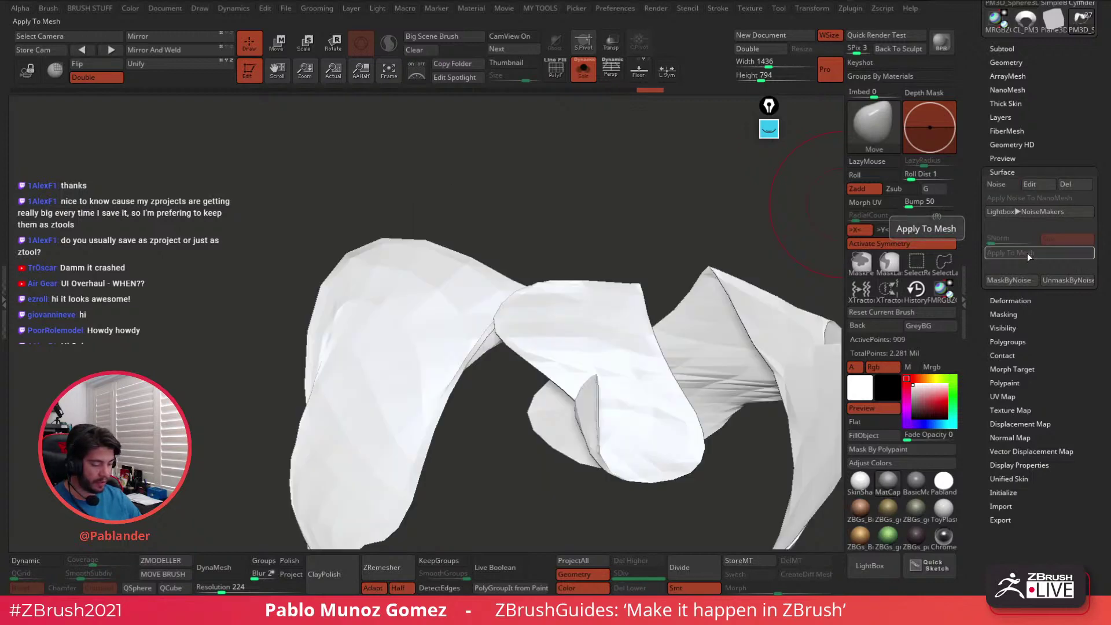
key("ctrl+z")
left_click(1030, 253)
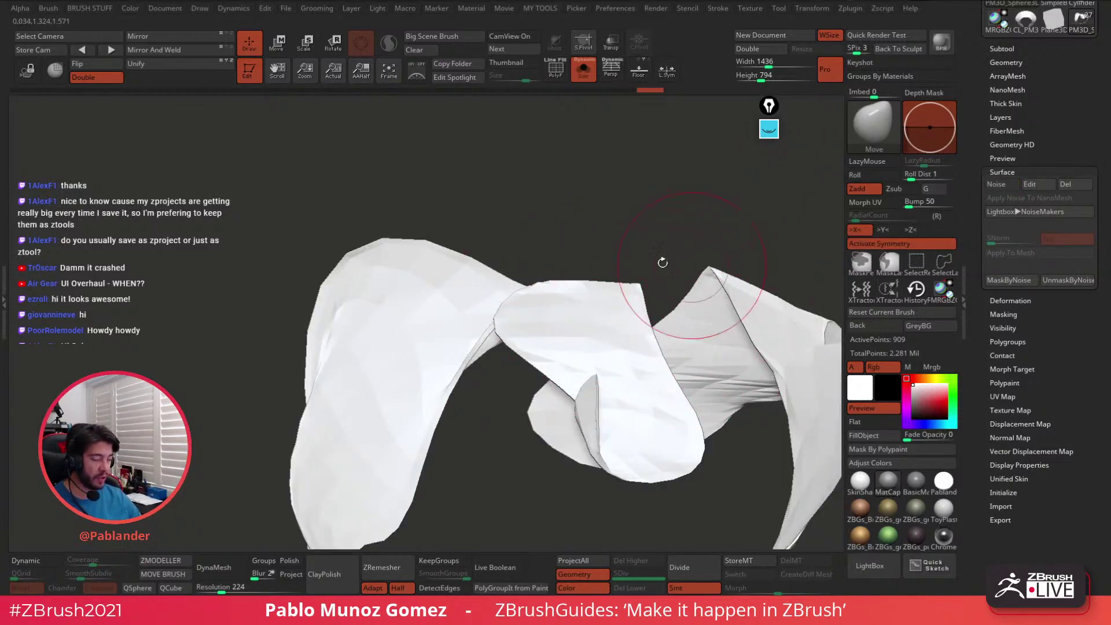
key("ctrl+z")
Set the NoiseMaker strength to 0.00875, try applying the noise to the collar mesh and undo it
left_click(1029, 184)
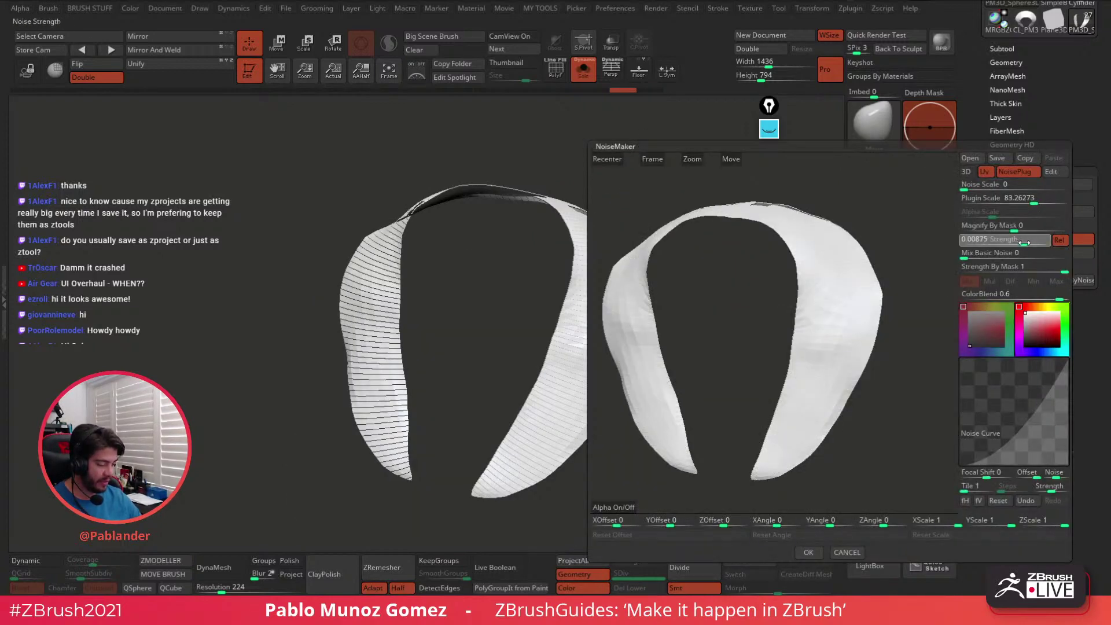
left_click(808, 552)
left_click(1010, 252)
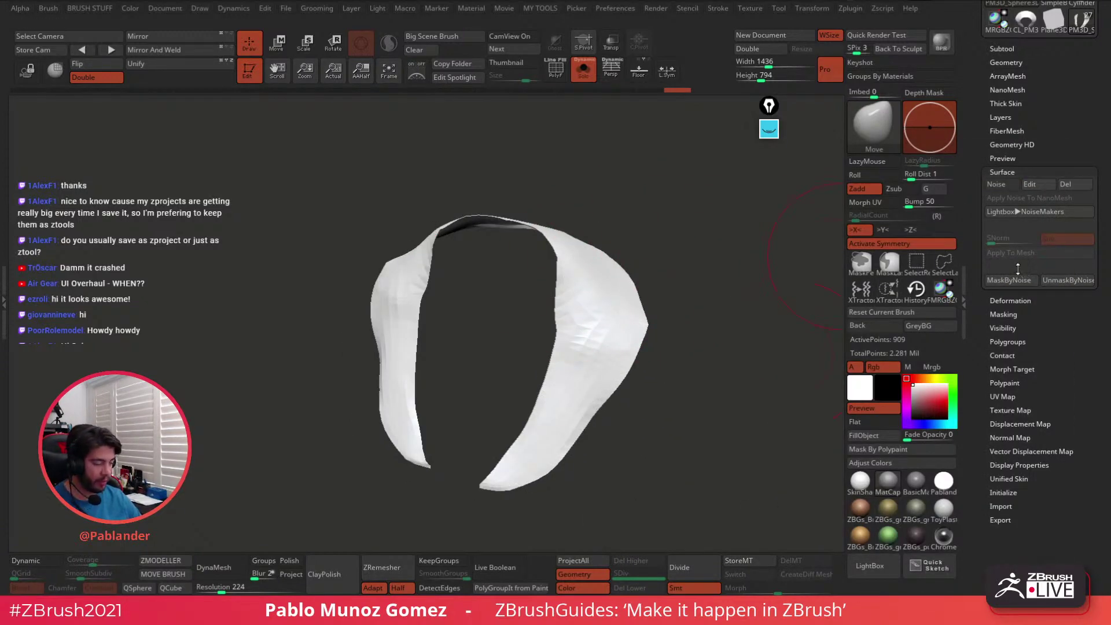
key("ctrl+z")
Check the collar's noise from another angle and turn off its surface noise
left_click_drag(690, 268, 752, 238)
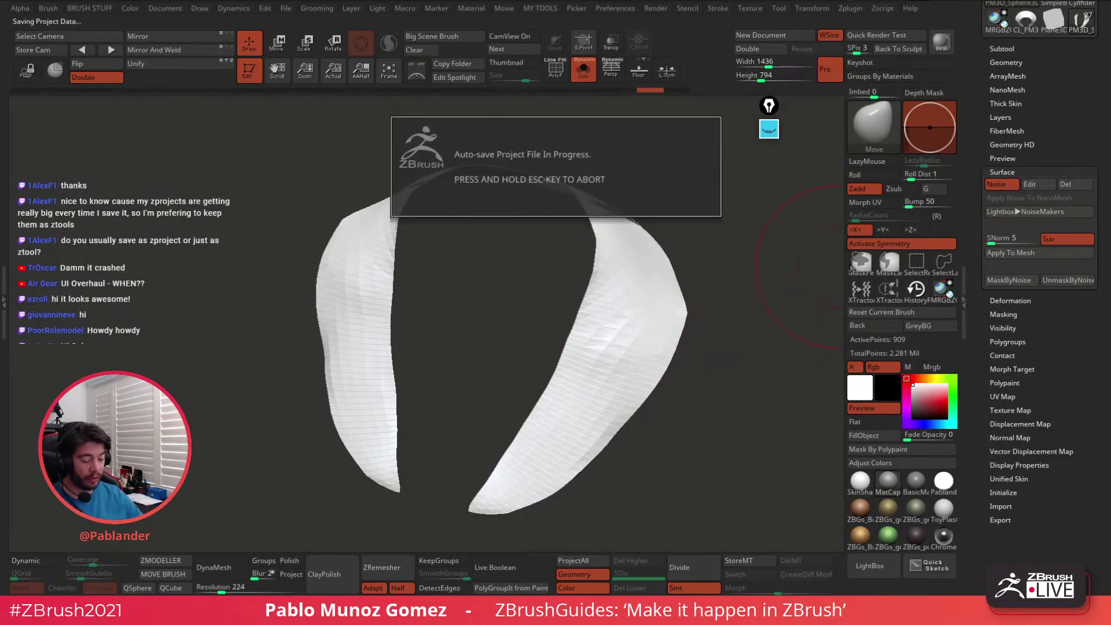
mouse_move(589, 336)
right_mouse_down()
mouse_move(583, 344)
mouse_move(613, 347)
right_mouse_up()
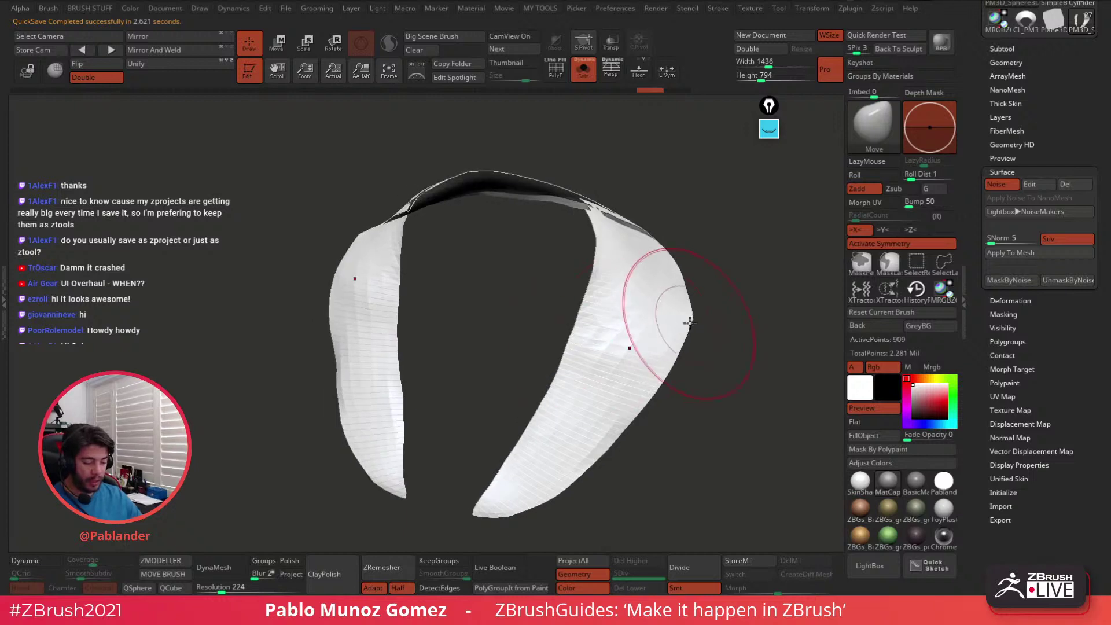
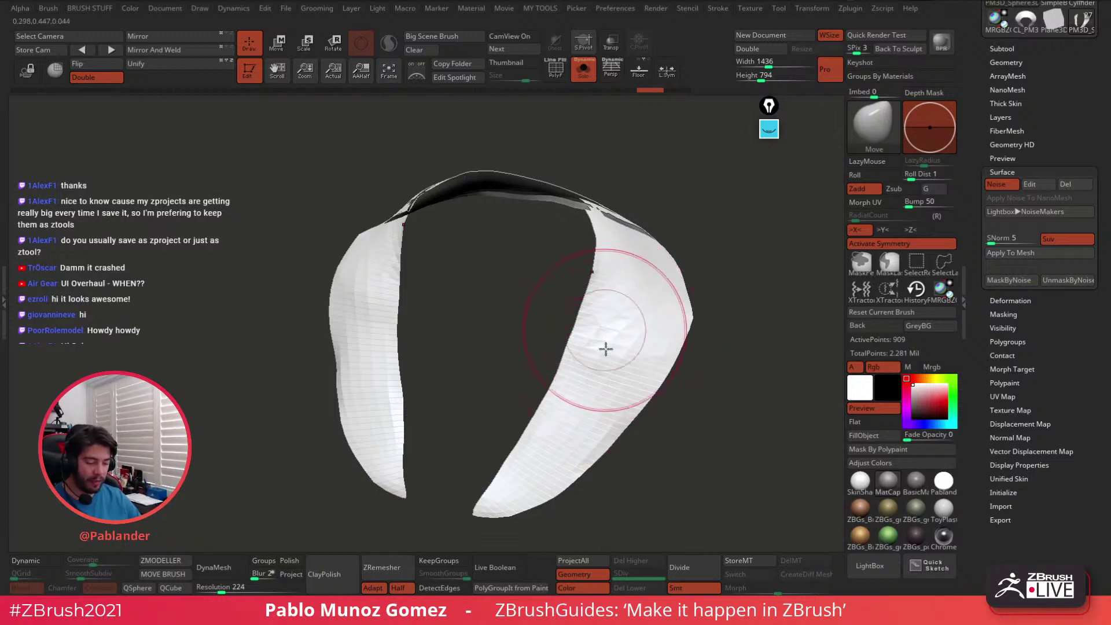
left_click(1003, 185)
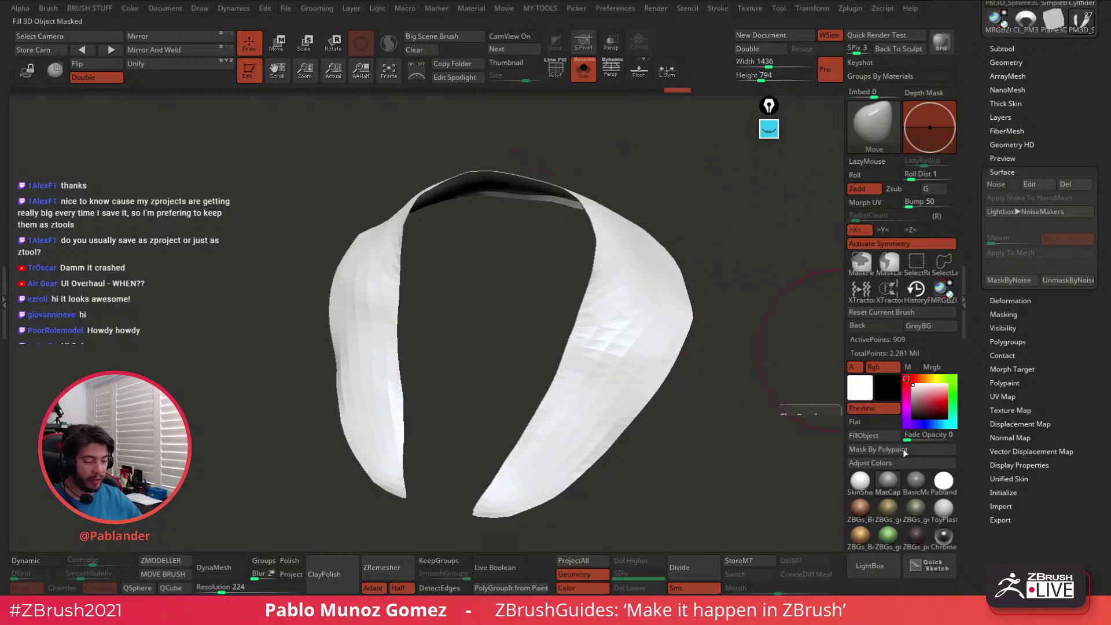
Turn off the collar's polypaint display and leave Solo mode to show the whole character
mouse_move(900, 484)
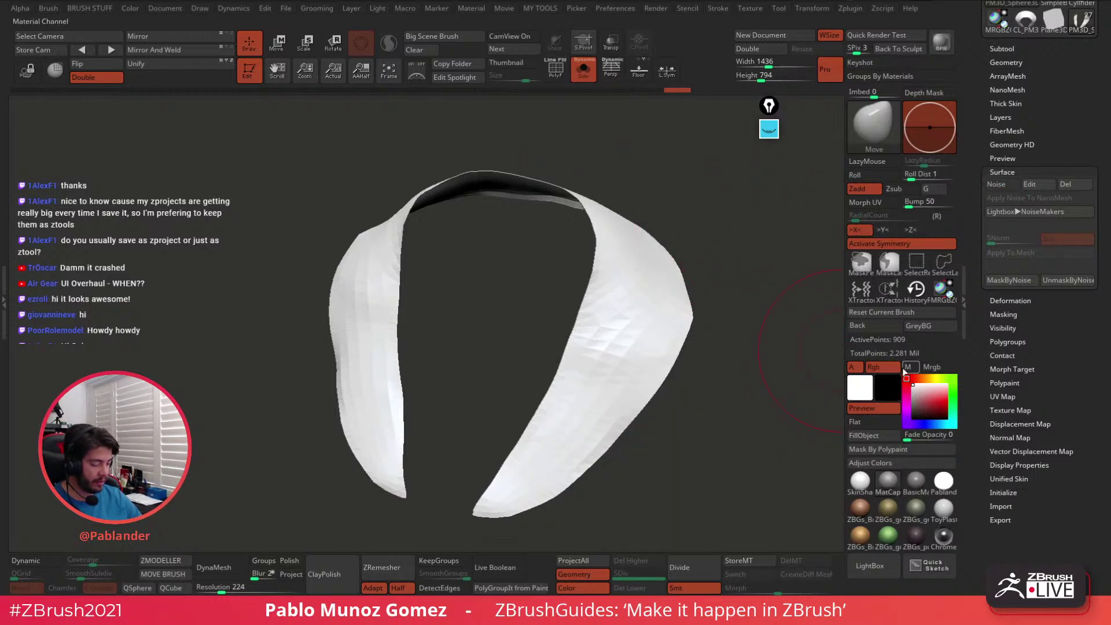
left_click(1019, 52)
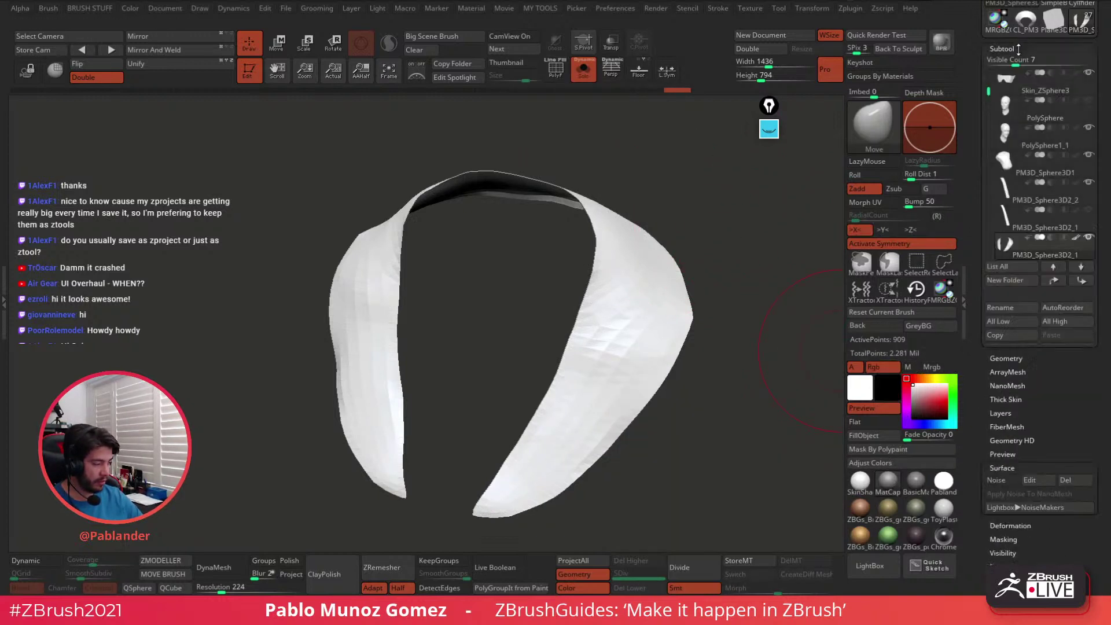
left_click(1077, 238)
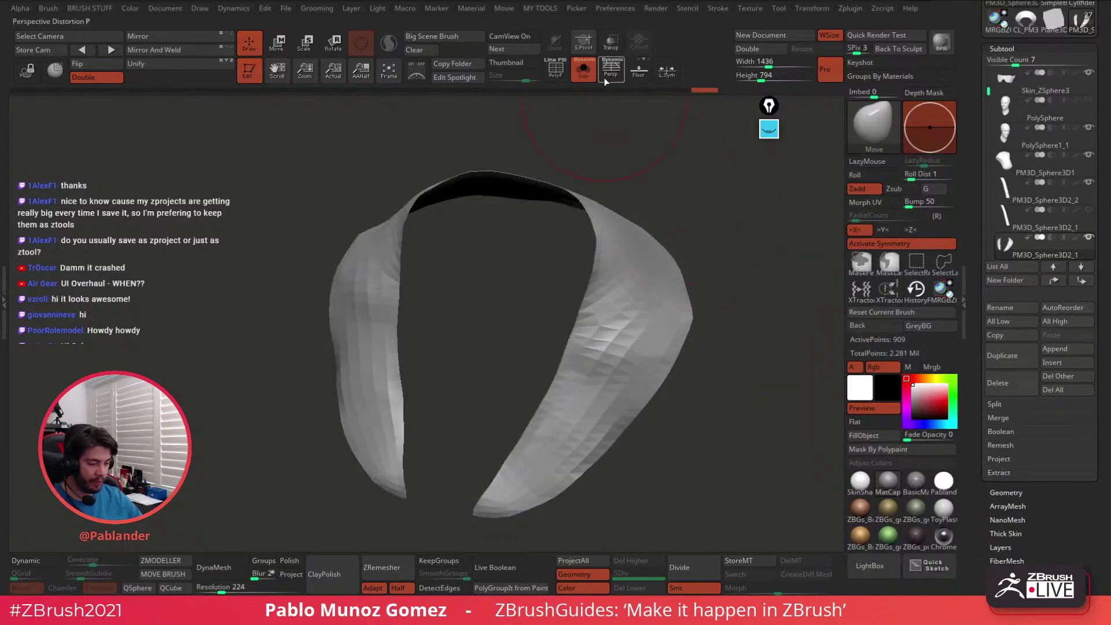
left_click(588, 77)
right_click_drag(672, 276, 704, 191, "ctrl")
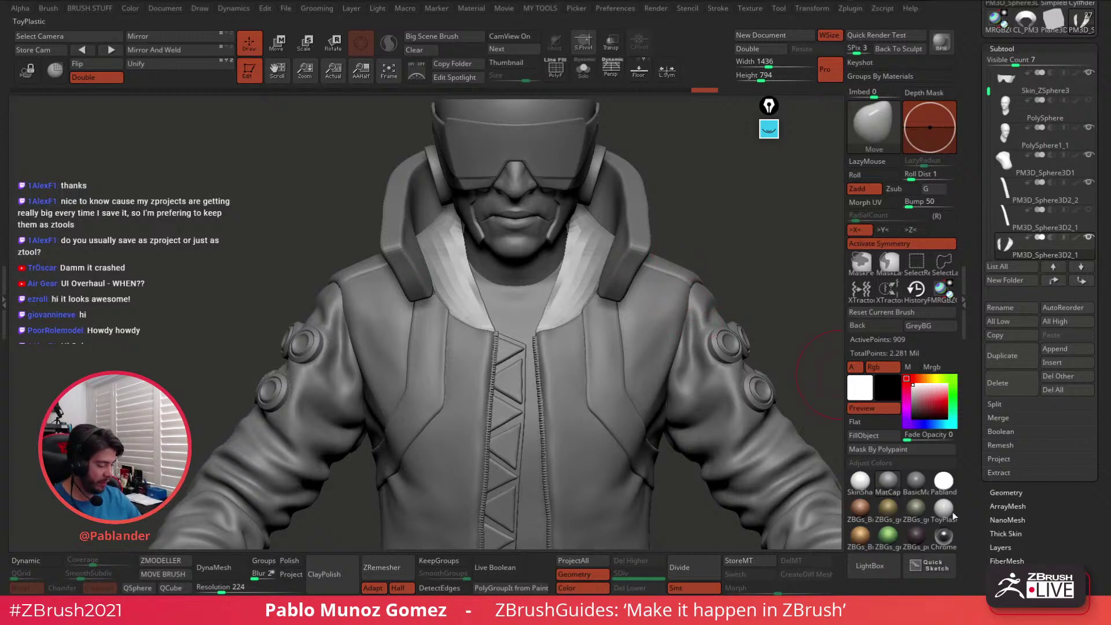
Turn on Dynamic Subdiv for the collar with its 0.02772 thickness and duplicate the collar subtool
left_click(1018, 492)
left_click_drag(1029, 470, 1029, 143)
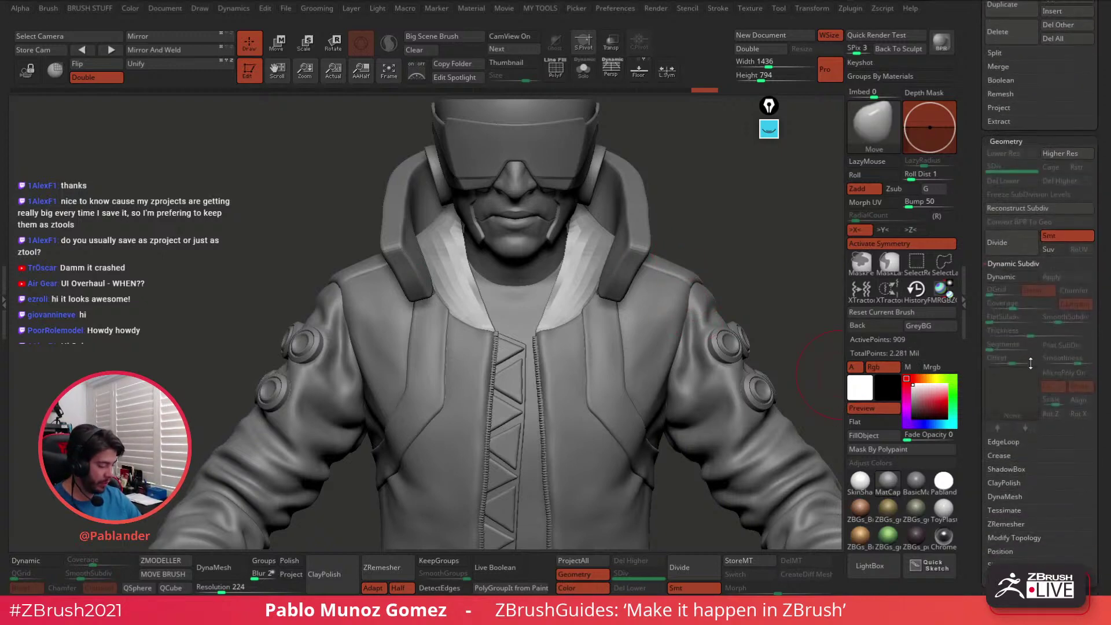
left_click(1015, 276)
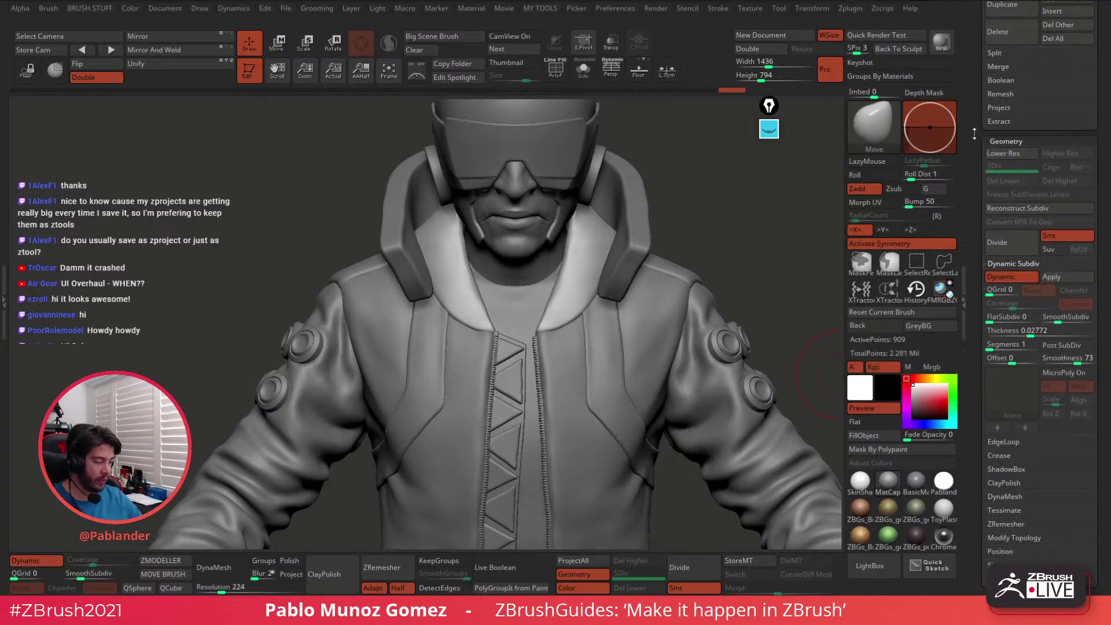
left_click_drag(979, 185, 979, 464)
left_click(1004, 286)
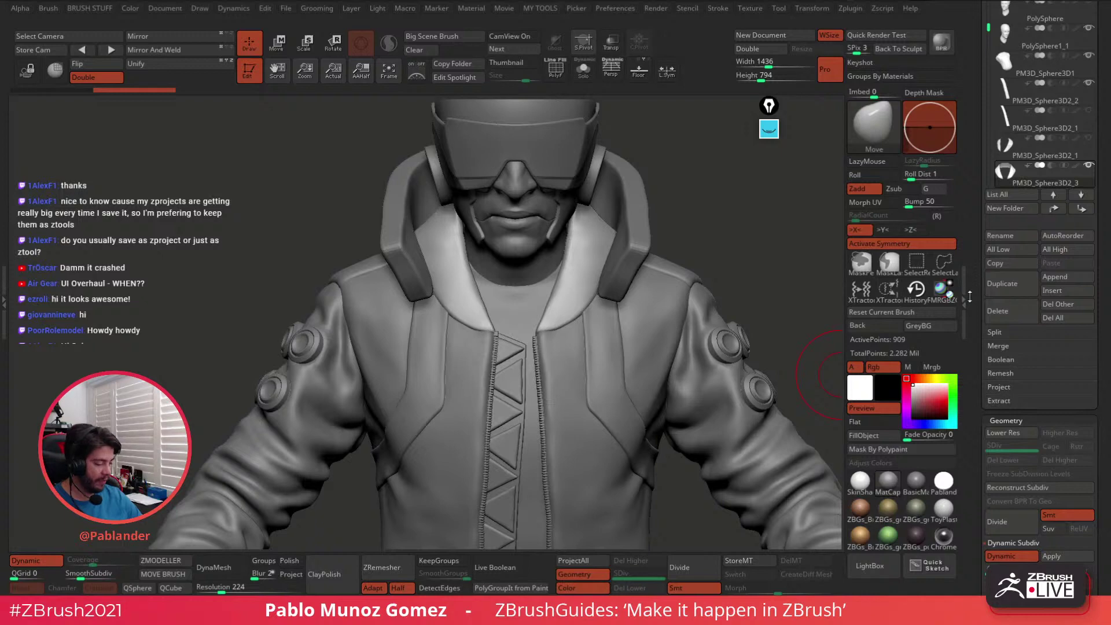
Apply Dynamic Subdiv to the duplicated collar as real geometry and inspect its polyframe in isolation
left_click_drag(969, 296, 973, 20)
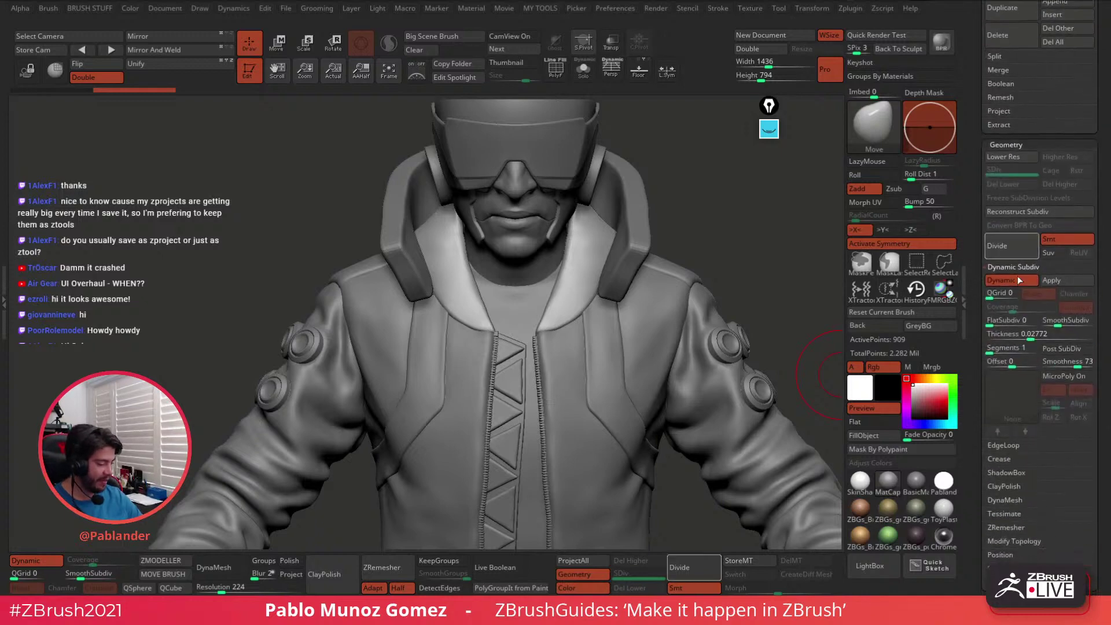
left_click(1062, 281)
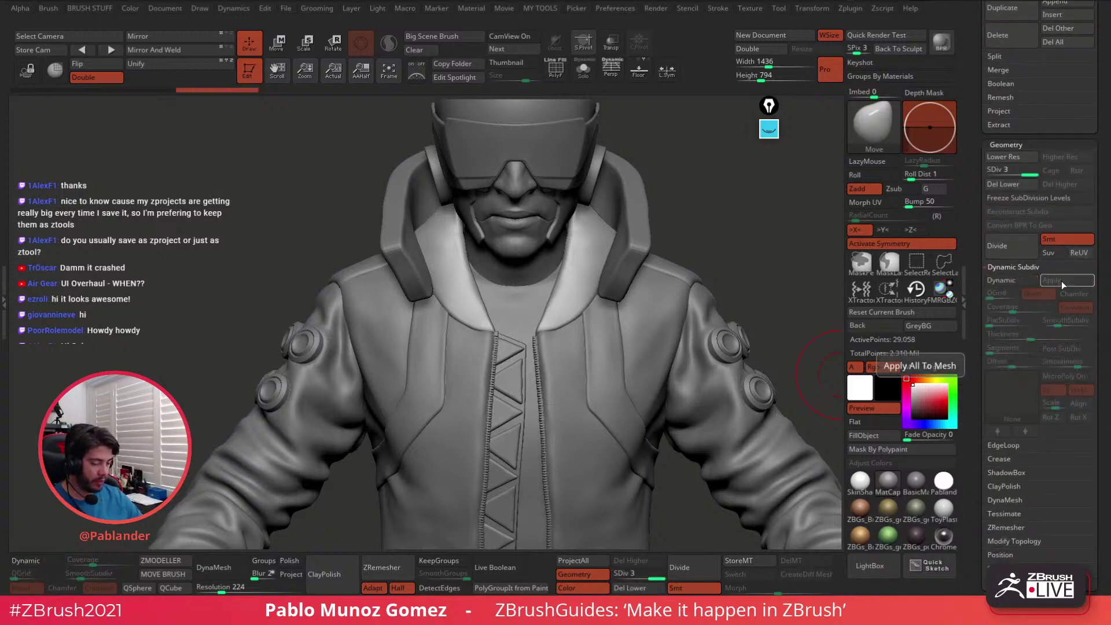
left_click(583, 69)
left_click(556, 69)
mouse_move(580, 214)
left_mouse_down("shift")
mouse_move(532, 173)
mouse_move(545, 370)
left_mouse_up("shift")
key("ctrl+z")
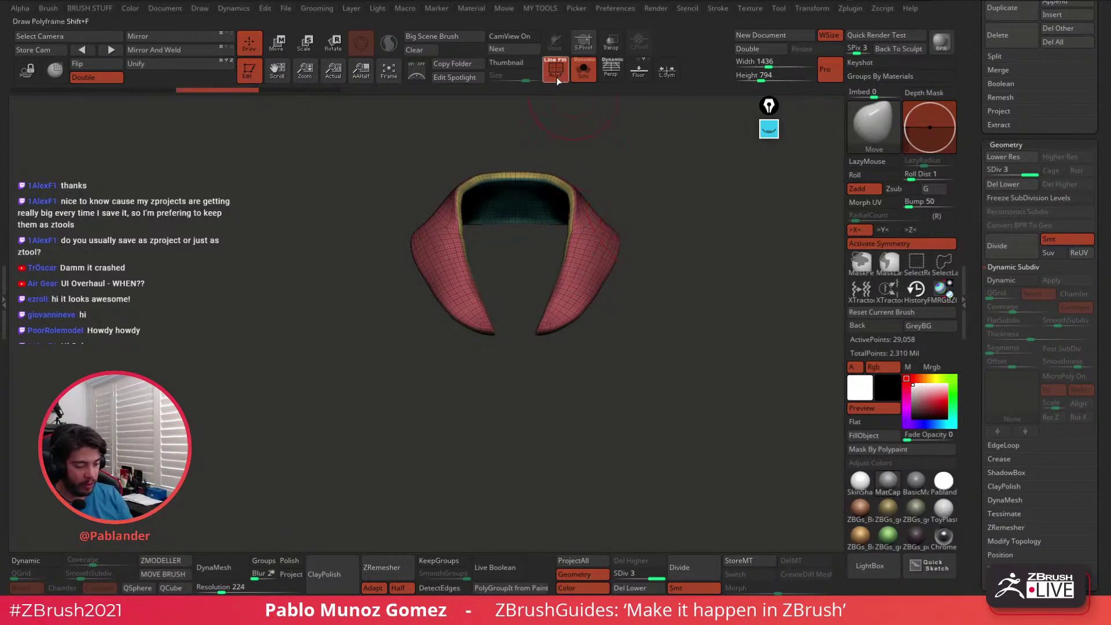
left_click(556, 71)
scroll(596, 209, "up", 2)
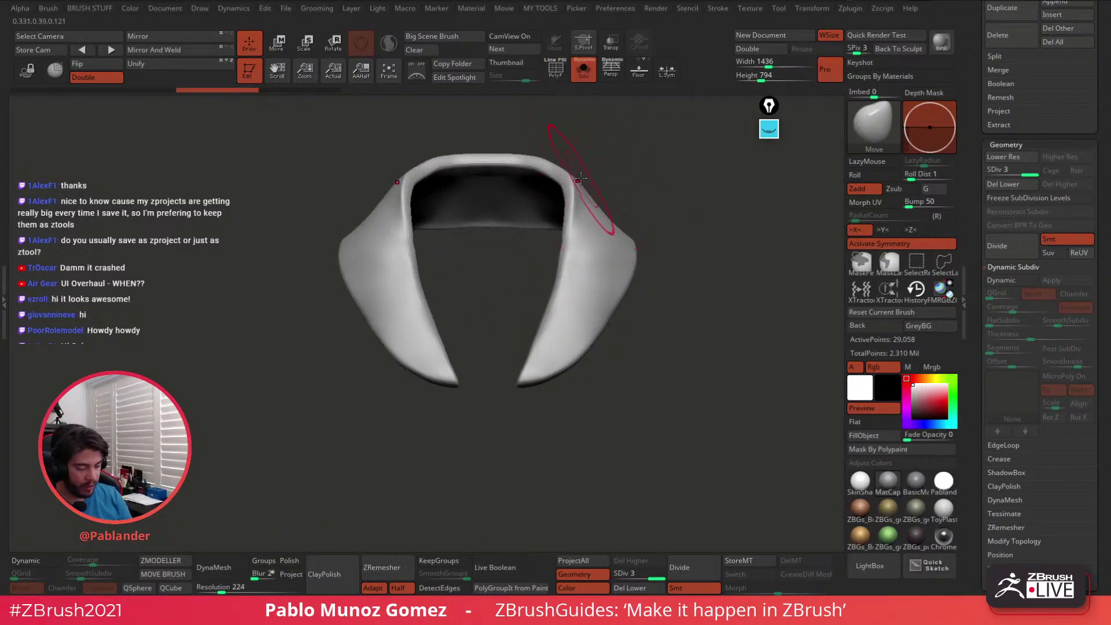
Smooth the thickened collar's upper corners and lower tips symmetrically with a Draw Size of about 55
mouse_move(590, 196)
left_mouse_down()
mouse_move(578, 171)
mouse_move(622, 192)
mouse_move(608, 223)
mouse_move(560, 266)
mouse_move(558, 286)
left_mouse_up()
left_click_drag(970, 117, 963, 347)
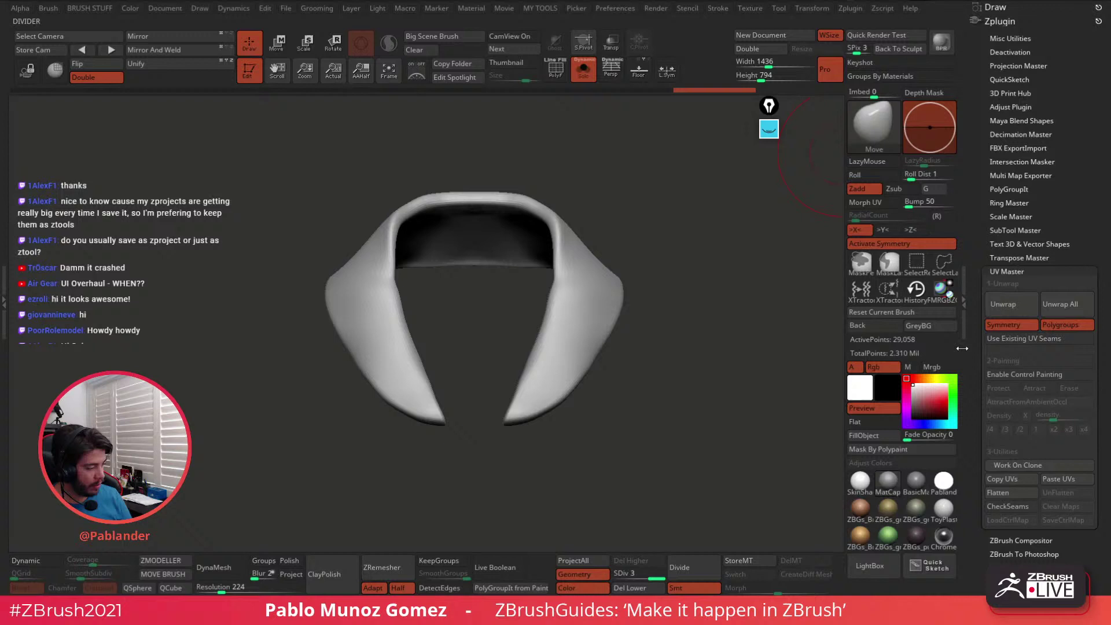
left_click(1018, 22)
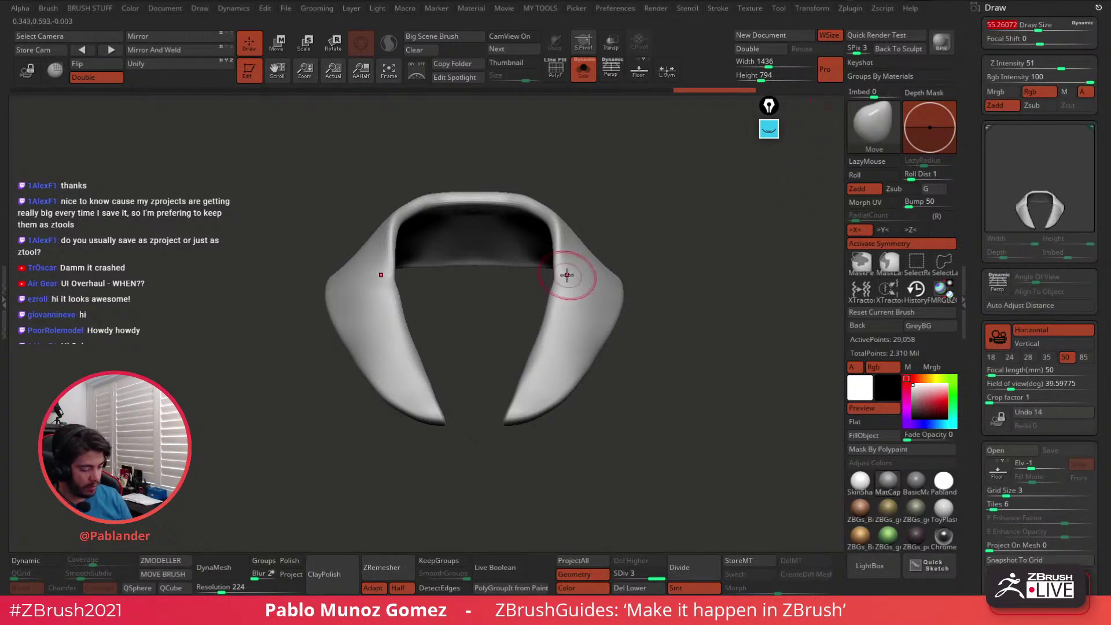
key("shift")
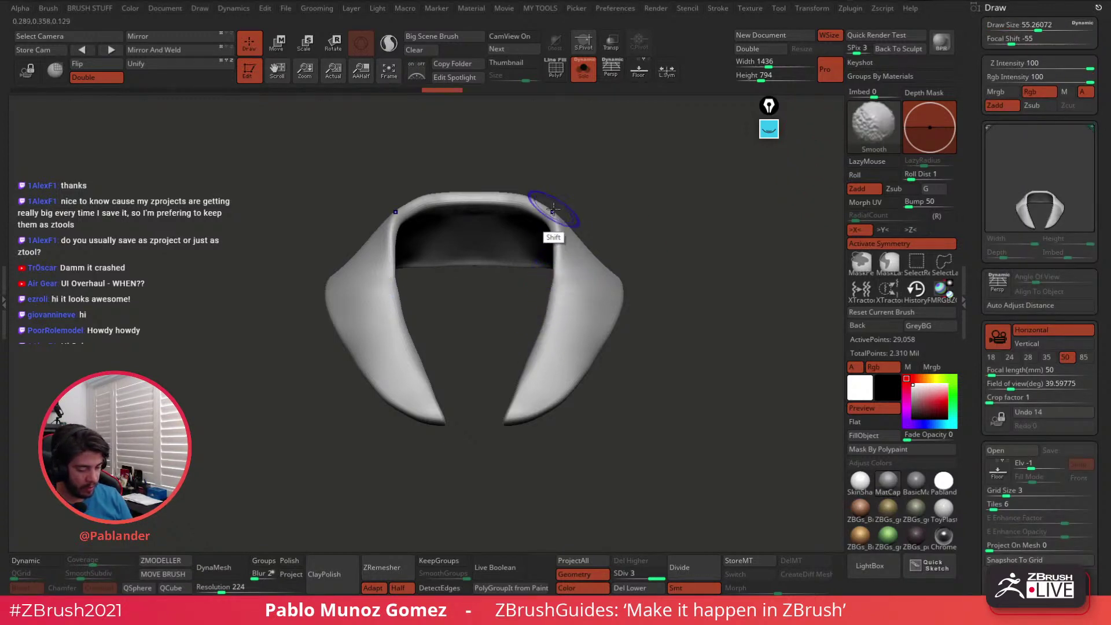
mouse_move(553, 209)
left_mouse_down("shift")
mouse_move(500, 193)
mouse_move(550, 224)
left_mouse_up("shift")
left_click_drag(689, 243, 628, 263)
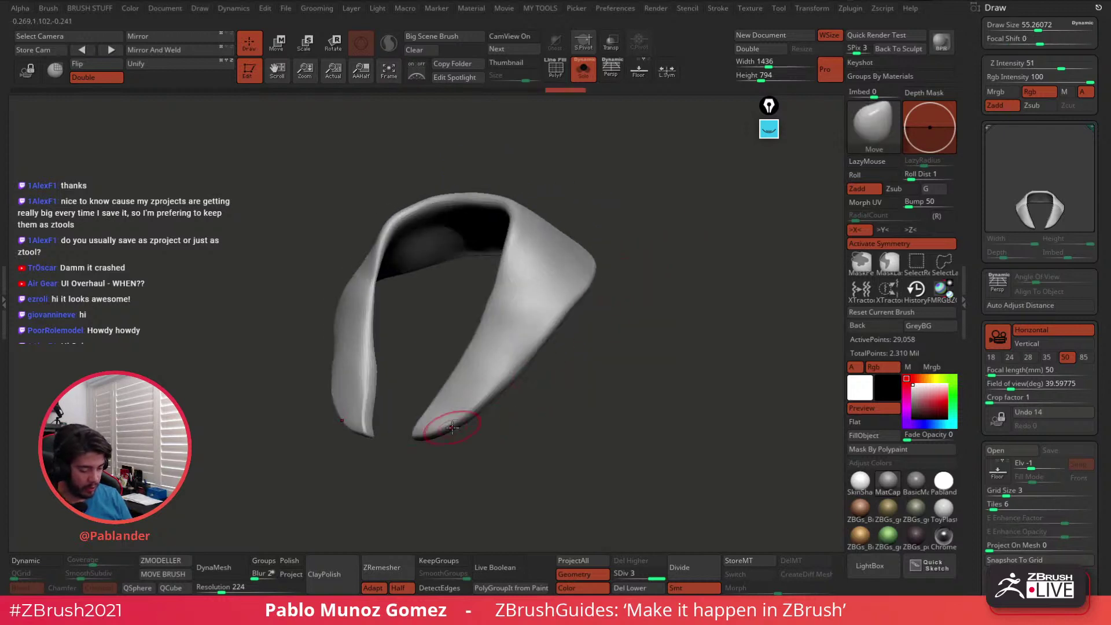
mouse_move(452, 428)
left_mouse_down("shift")
mouse_move(416, 439)
mouse_move(364, 421)
mouse_move(374, 401)
mouse_move(376, 421)
mouse_move(374, 379)
left_mouse_up("shift")
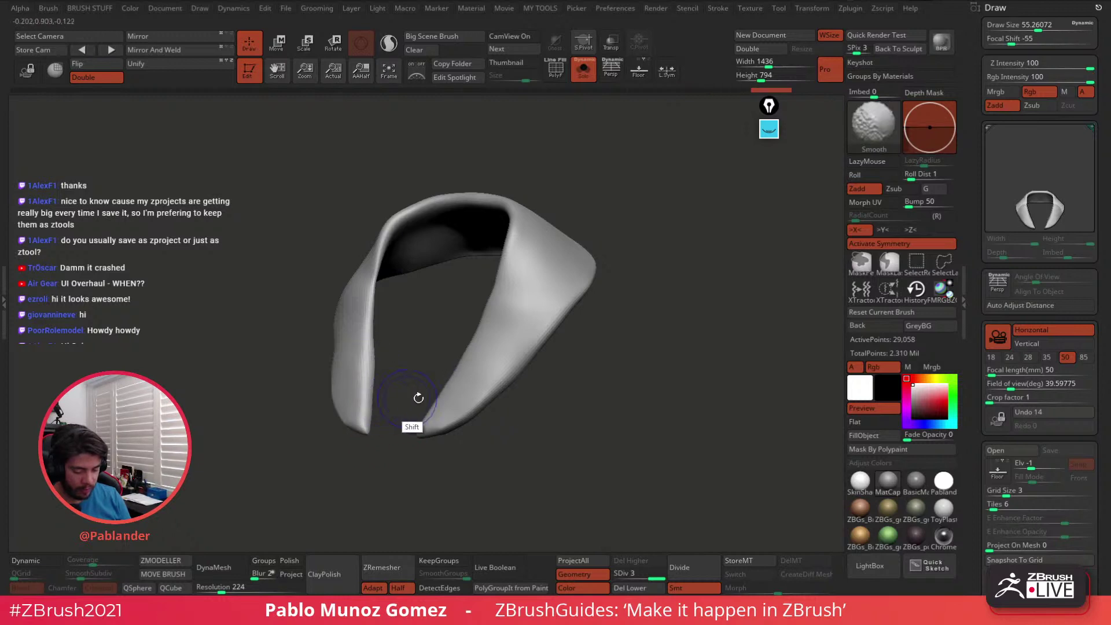
mouse_move(565, 394)
left_mouse_down()
mouse_move(615, 401)
mouse_move(642, 380)
mouse_move(653, 340)
left_mouse_up()
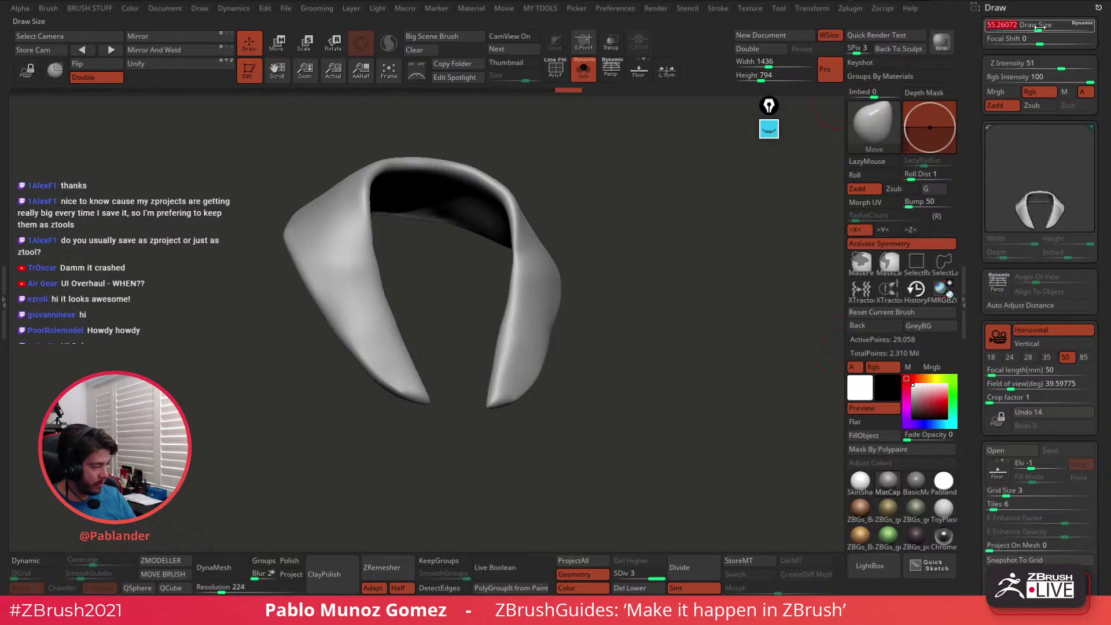
Enlarge the brush's Draw Size and show the rest of the character around the collar
left_click_drag(1040, 25, 1048, 26)
left_click_drag(1053, 434, 1035, 168)
mouse_move(1062, 364)
left_mouse_down()
mouse_move(1067, 152)
mouse_move(1056, 52)
left_mouse_up()
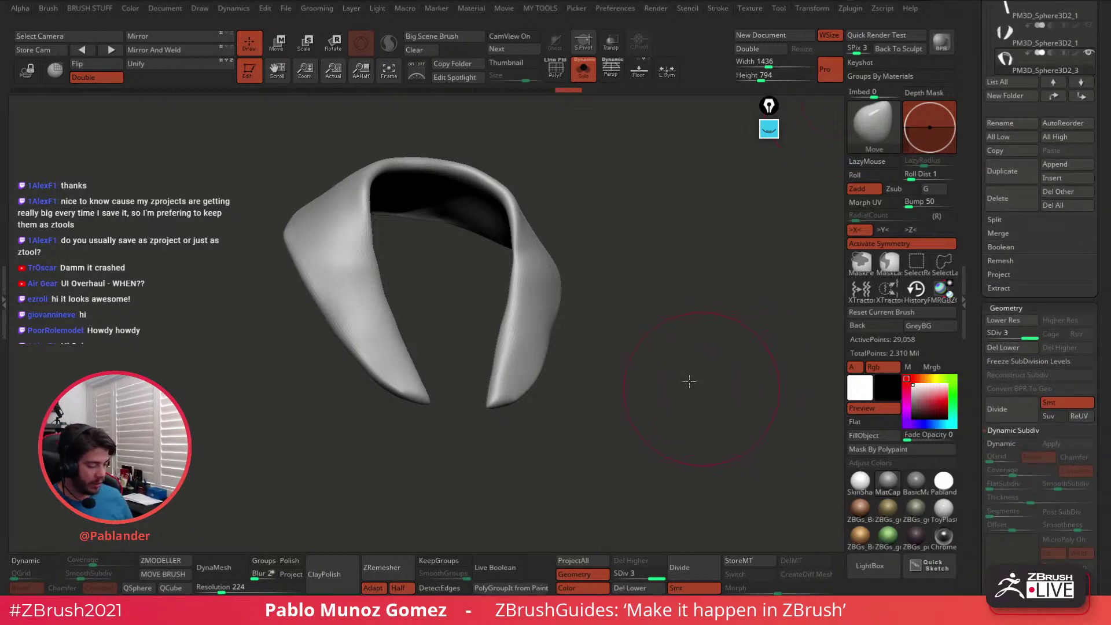
left_click_drag(624, 377, 679, 373)
left_click(584, 70)
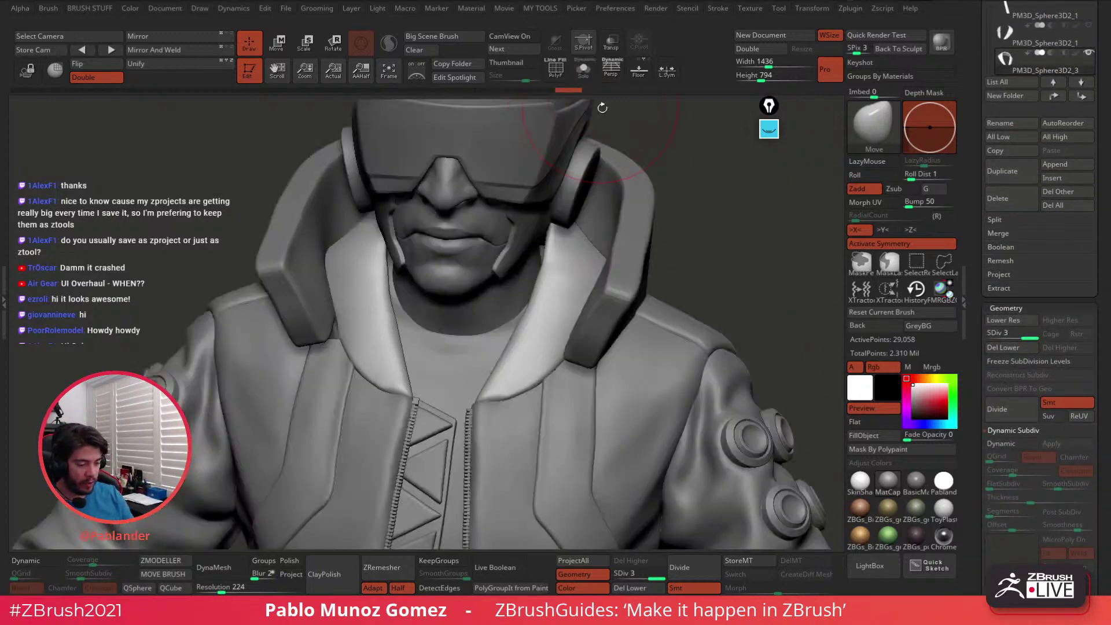
left_click_drag(694, 237, 717, 240)
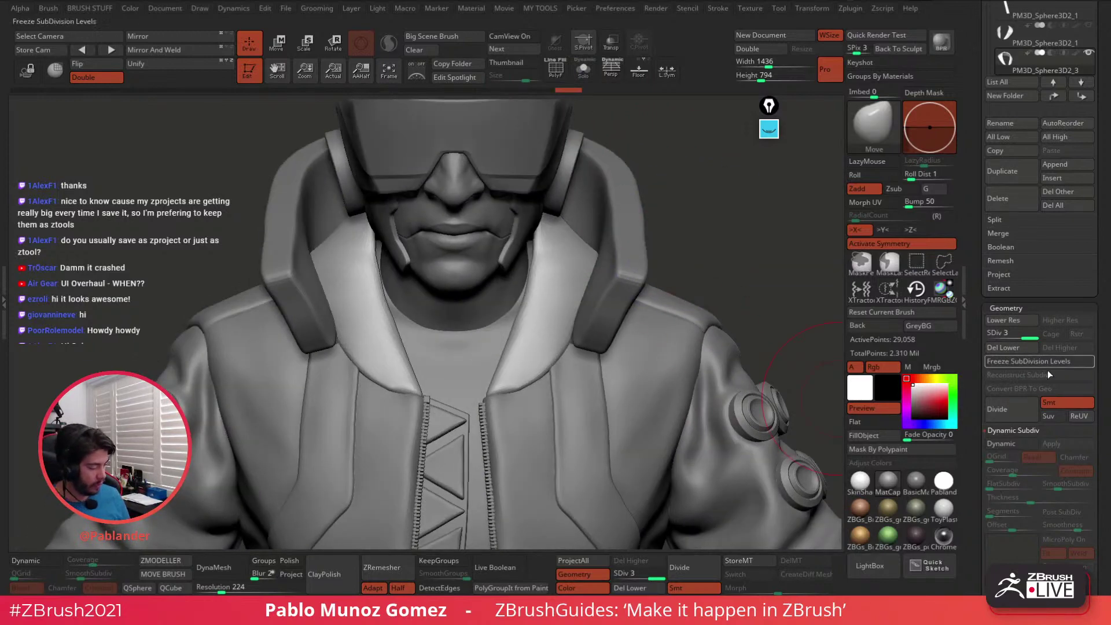
Divide the collar twice to subdivision level 5 and step down to level 1
left_click(1006, 411)
left_click(1004, 408)
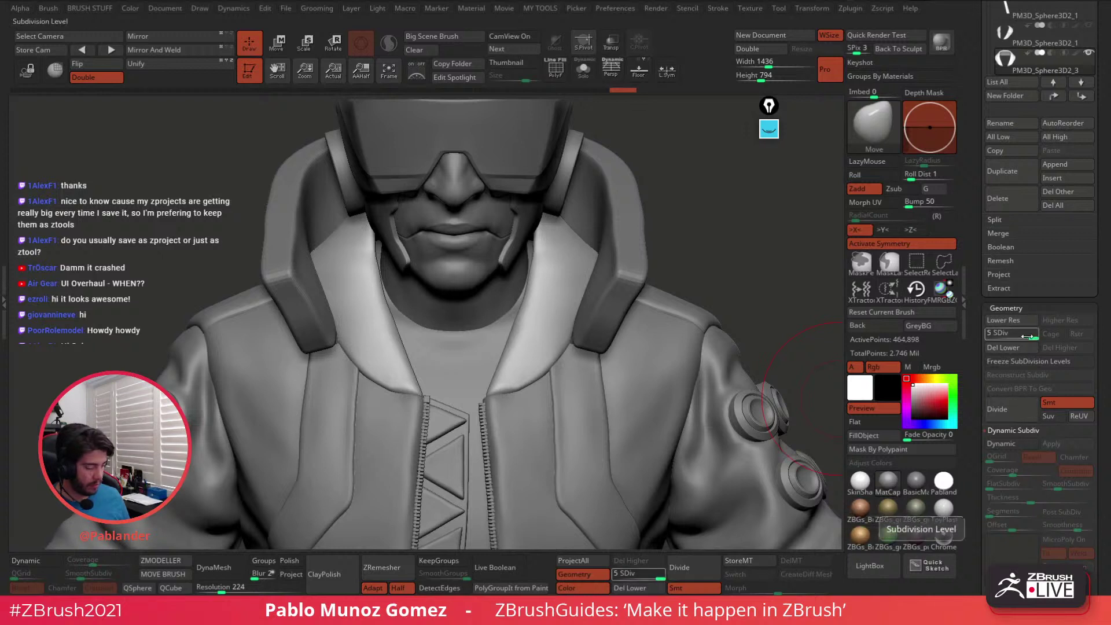
key("shift+d")
key("shift+d")
key("shift+d")
key("shift+d")
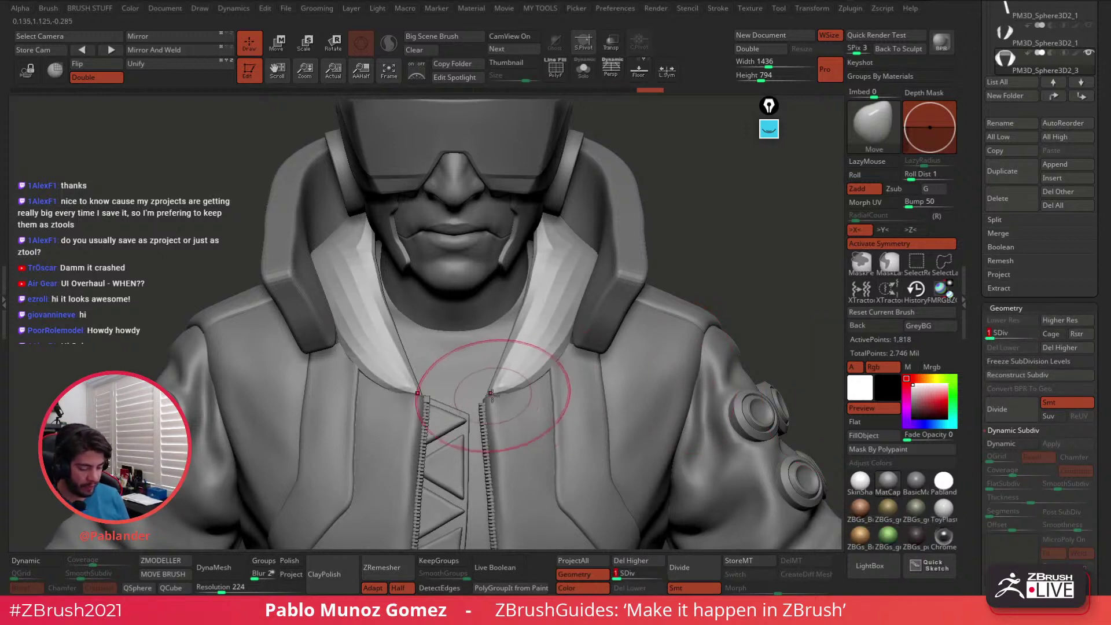
Reshape the collar's lower tips, inner edges and outer corners symmetrically with the Move brush to fit the jacket neckline
left_click_drag(484, 384, 481, 396)
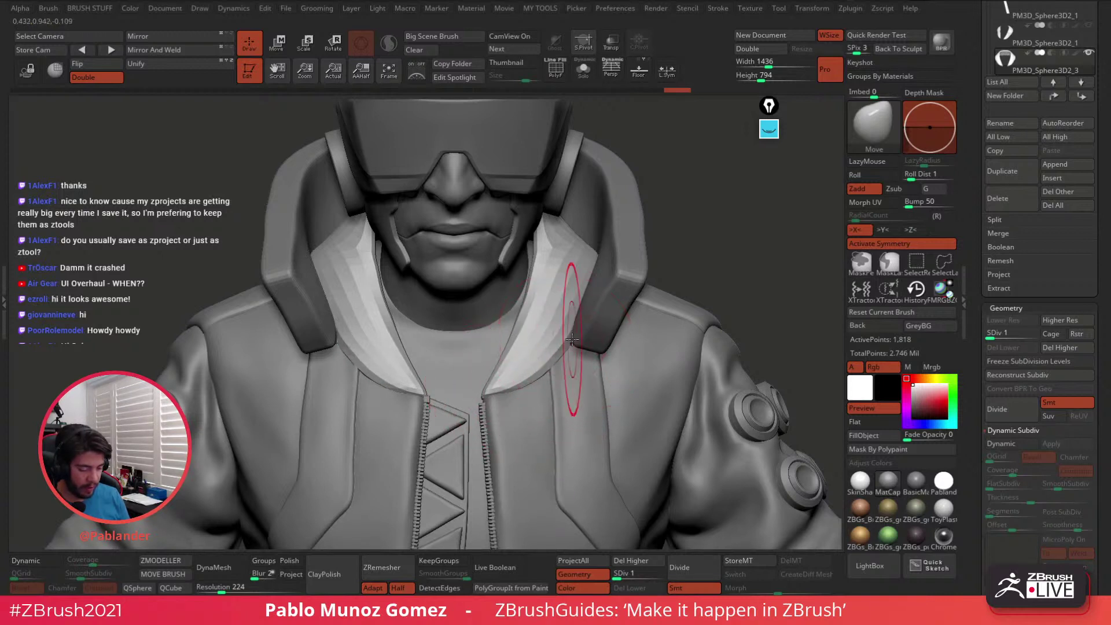
left_click_drag(536, 247, 502, 340)
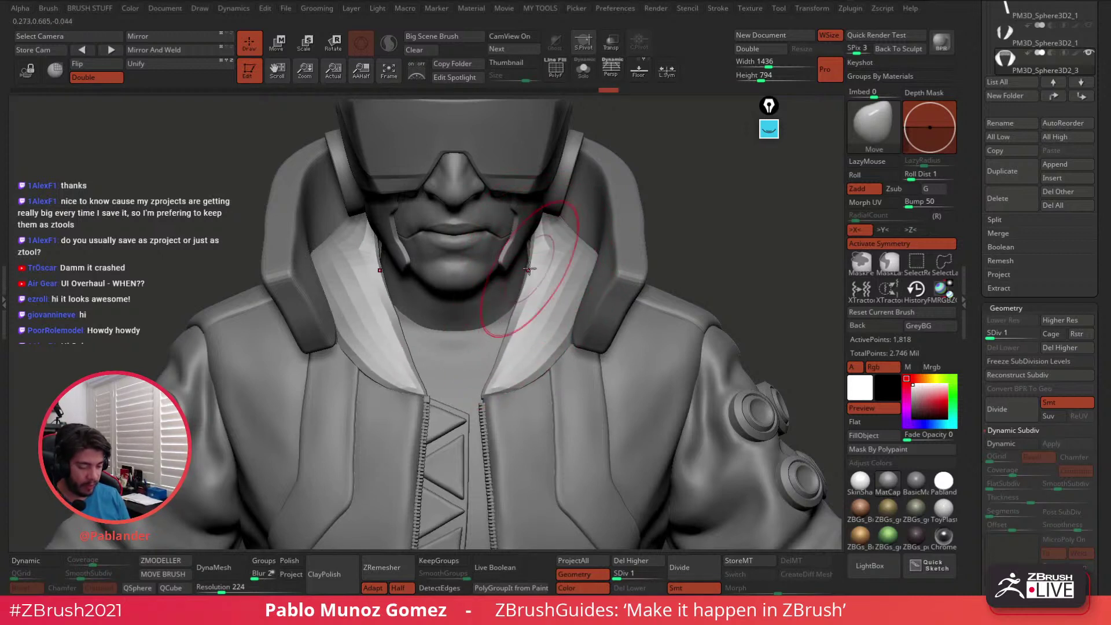
left_click_drag(530, 264, 525, 264)
left_click_drag(586, 243, 591, 245)
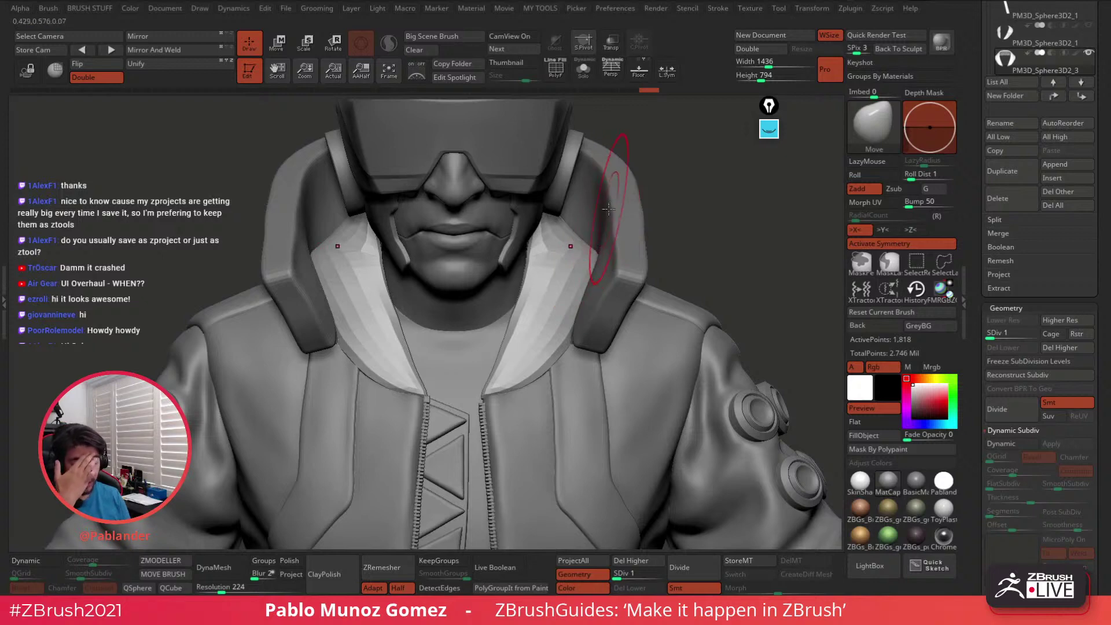
mouse_move(703, 202)
left_mouse_down()
mouse_move(681, 207)
mouse_move(683, 232)
mouse_move(658, 263)
mouse_move(758, 226)
mouse_move(706, 230)
mouse_move(682, 208)
left_mouse_up()
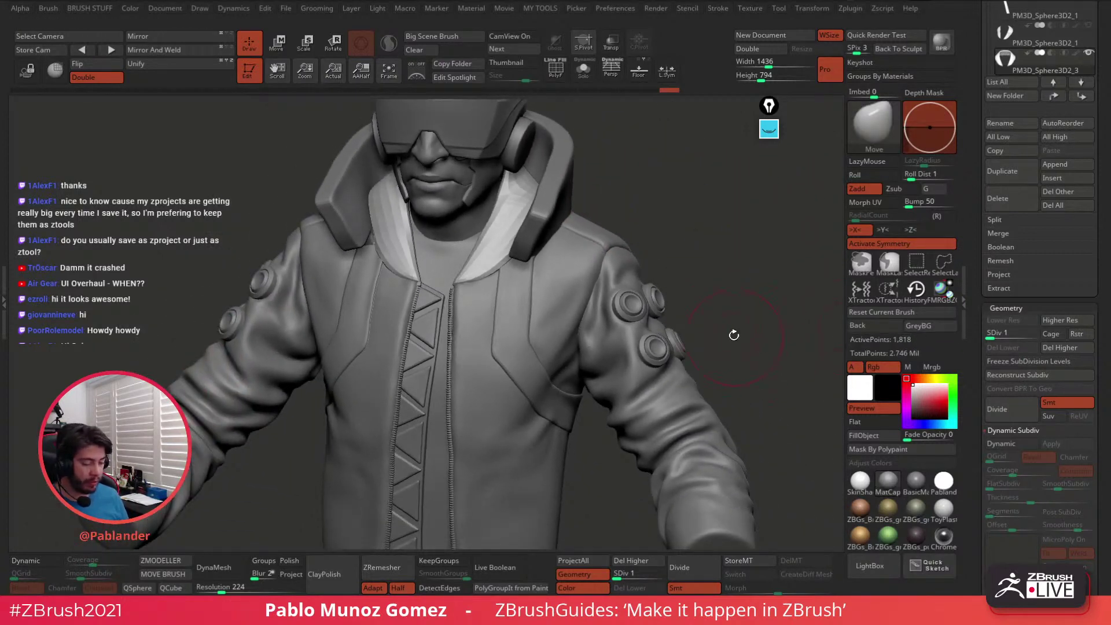
mouse_move(730, 327)
left_mouse_down("alt")
mouse_move(717, 271)
mouse_move(749, 284)
mouse_move(762, 272)
left_mouse_up("alt")
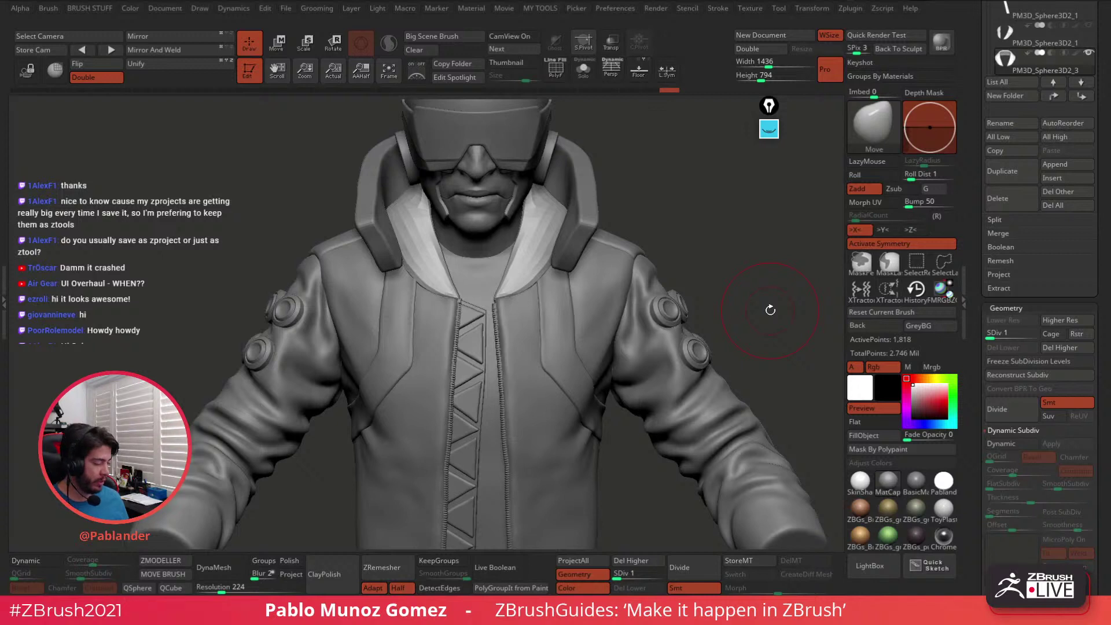
Raise the collar to subdivision level 5 and set up the DamStandard brush with a Draw Size of about 18
key("d")
key("d")
key("d")
key("d")
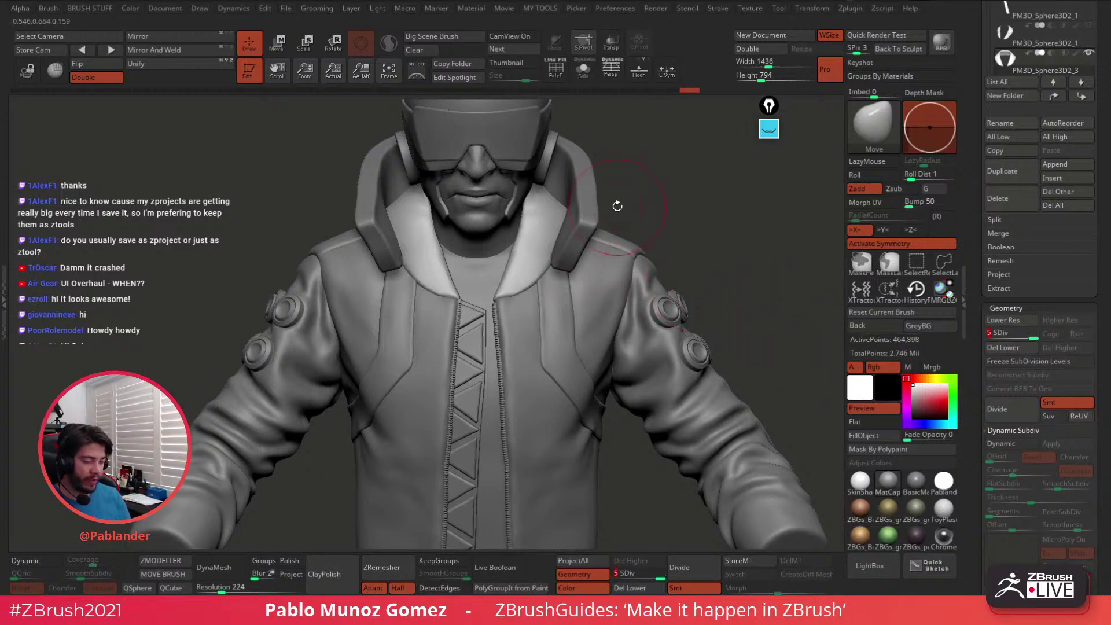
key("b")
left_click(753, 343)
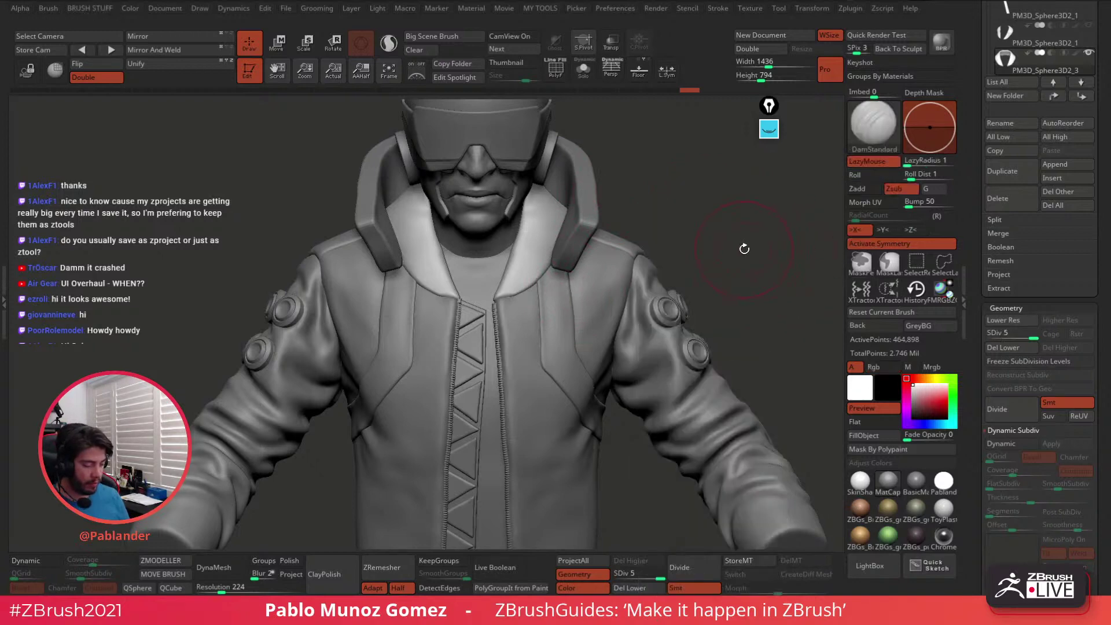
left_click_drag(968, 60, 978, 603)
left_click_drag(1021, 78, 1021, 605)
left_click_drag(1021, 76, 1023, 407)
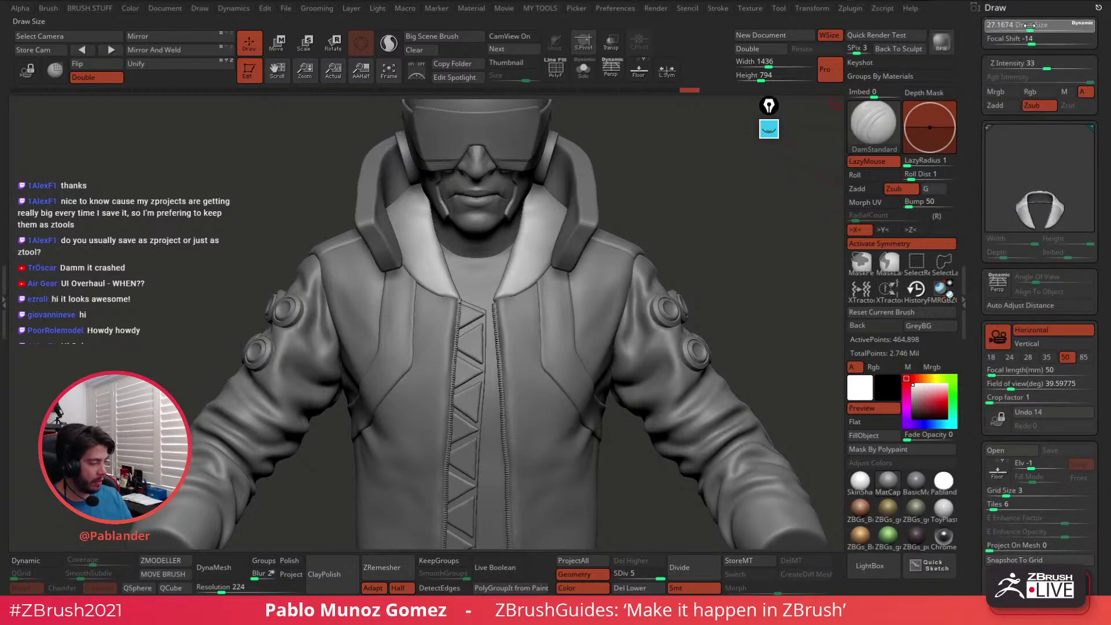
Isolate the collar and try single DamStandard grooves across its lower ends, undoing each trial stroke
mouse_move(638, 220)
left_mouse_down("alt")
mouse_move(627, 249)
mouse_move(644, 216)
left_mouse_up("alt")
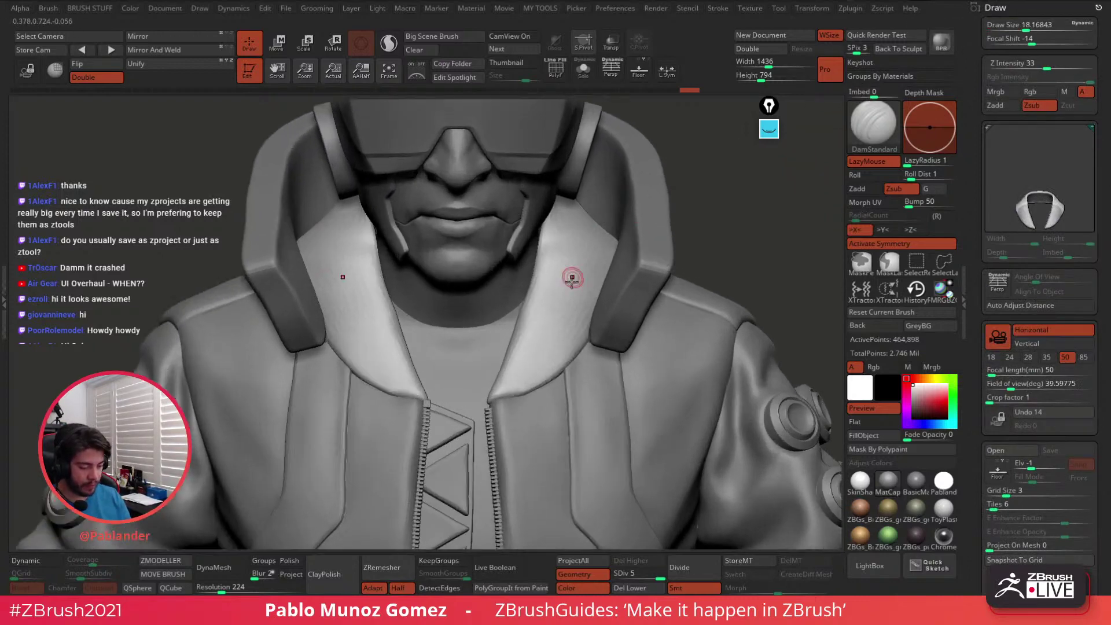
left_click_drag(535, 351, 566, 372)
left_click(583, 70)
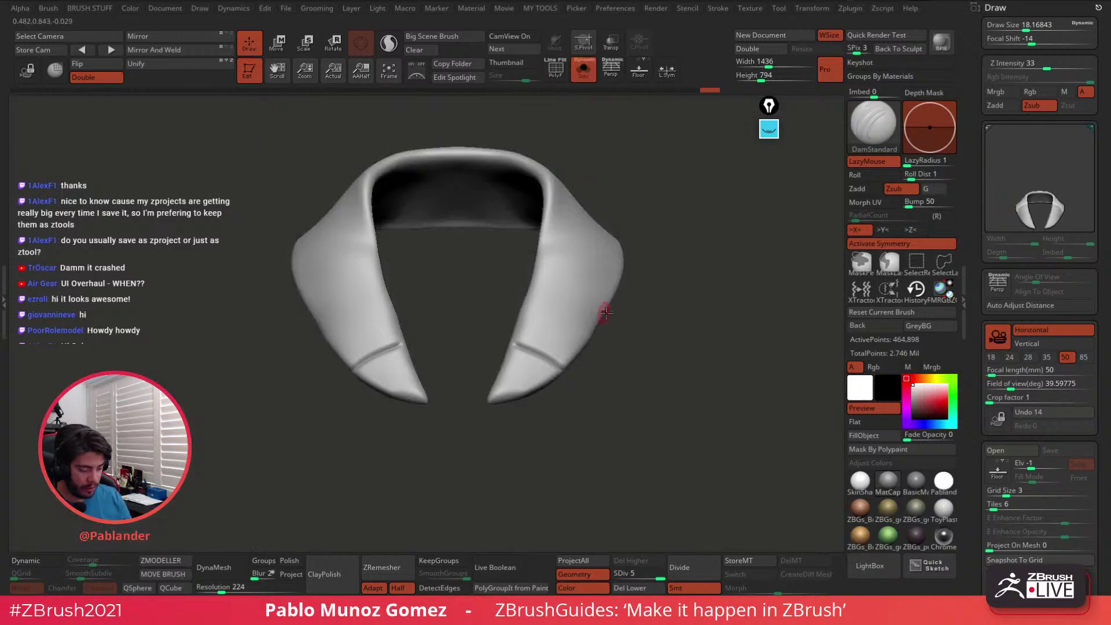
mouse_move(633, 378)
left_mouse_down("alt")
mouse_move(635, 322)
mouse_move(646, 372)
left_mouse_up("alt")
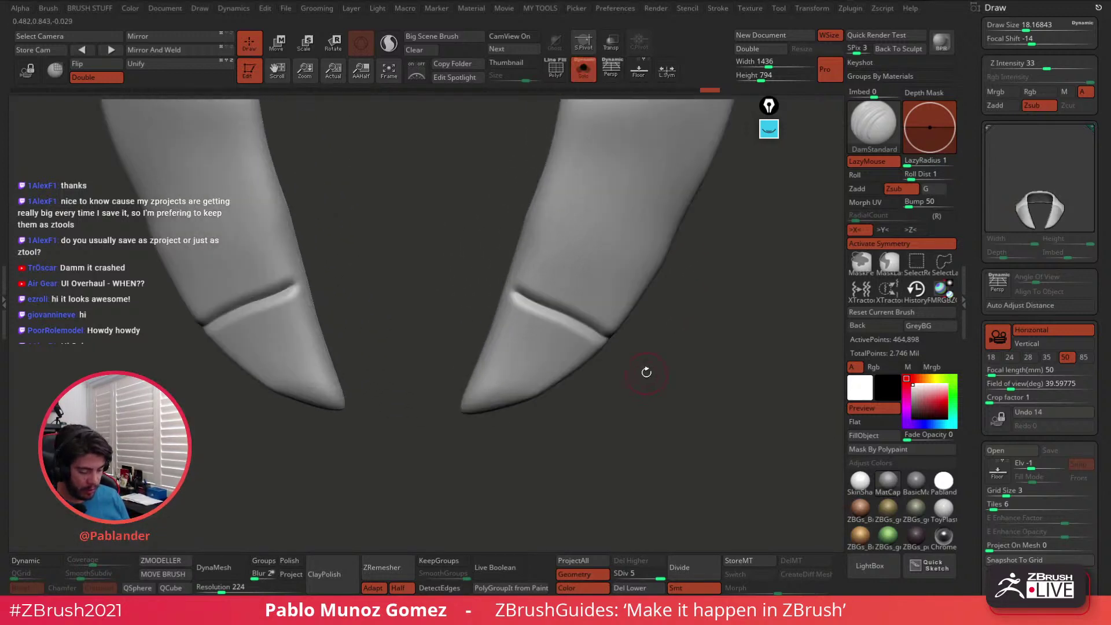
key("ctrl+z")
left_click_drag(463, 395, 494, 413)
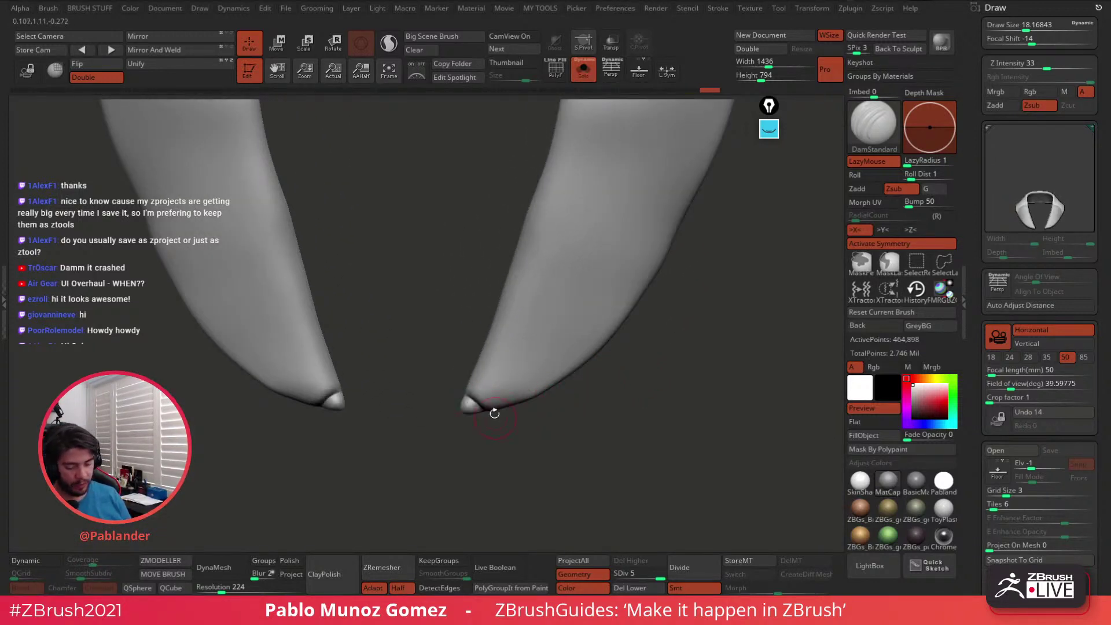
key("ctrl+z")
key("b")
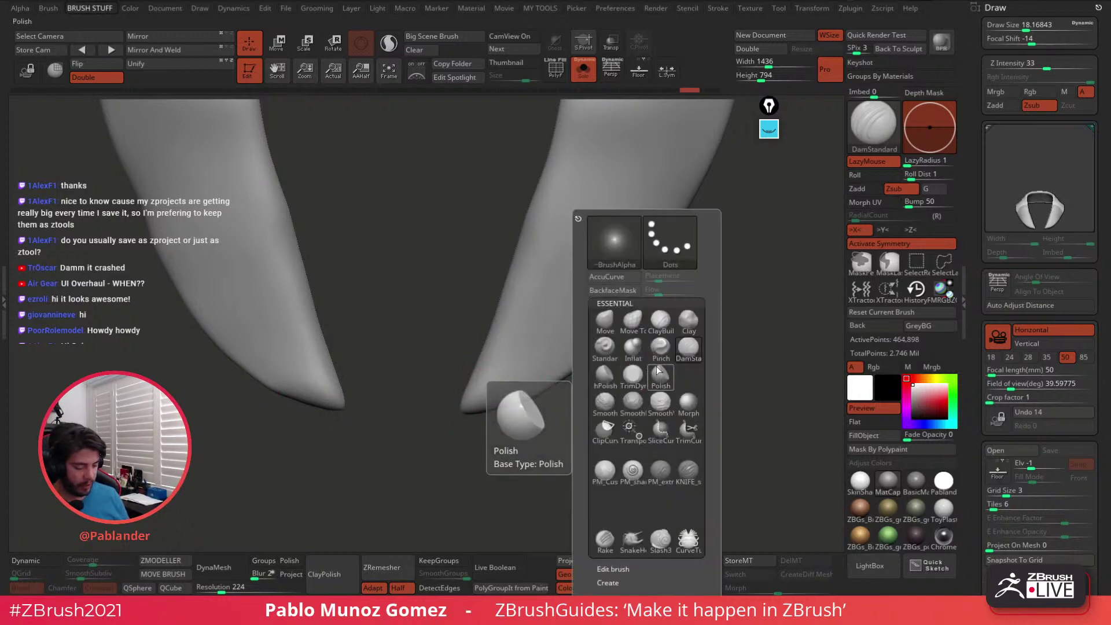
Carve a series of parallel symmetric grooves across the collar's pointed lower tips with DamStandard
left_click_drag(466, 390, 495, 412)
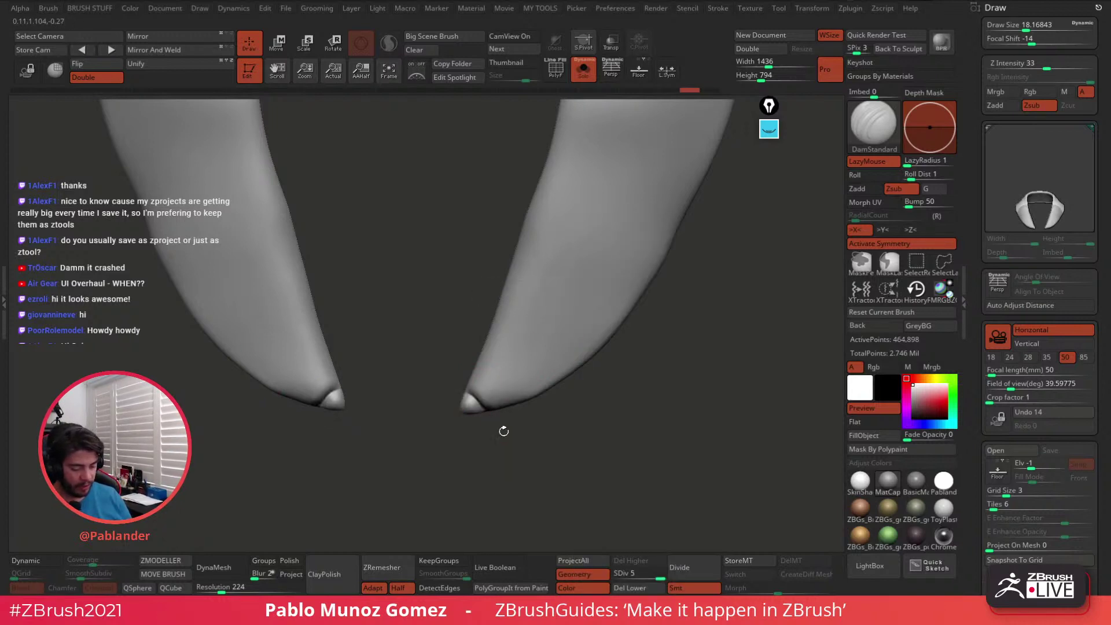
mouse_move(471, 373)
left_mouse_down()
mouse_move(512, 411)
mouse_move(532, 400)
left_mouse_up()
mouse_move(486, 340)
left_mouse_down()
mouse_move(546, 393)
mouse_move(562, 385)
left_mouse_up()
left_click_drag(501, 306, 578, 362)
mouse_move(506, 286)
left_mouse_down()
mouse_move(599, 341)
mouse_move(584, 310)
mouse_move(616, 327)
mouse_move(724, 319)
mouse_move(638, 327)
mouse_move(670, 330)
mouse_move(597, 349)
mouse_move(605, 384)
mouse_move(558, 324)
mouse_move(569, 269)
mouse_move(543, 241)
mouse_move(542, 258)
mouse_move(476, 326)
mouse_move(460, 376)
left_mouse_up()
mouse_move(466, 252)
left_mouse_down()
mouse_move(440, 371)
mouse_move(423, 370)
mouse_move(514, 242)
mouse_move(568, 268)
mouse_move(563, 255)
mouse_move(519, 324)
left_mouse_up()
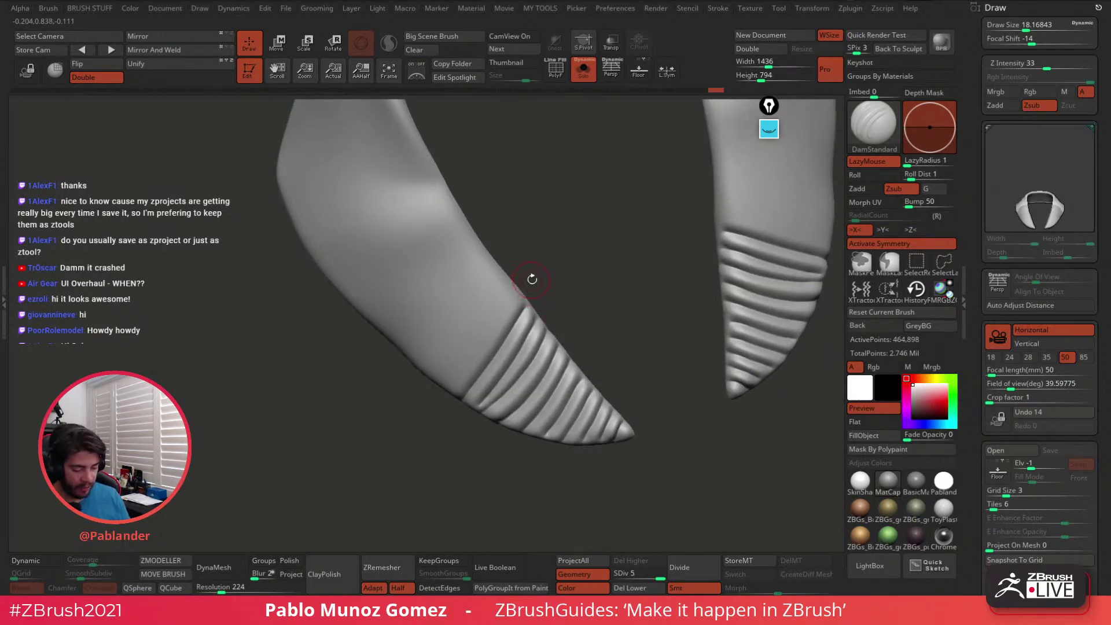
Lock the camera and extend the parallel grooves above the ribbed tips of the collar
left_click_drag(531, 279, 552, 274)
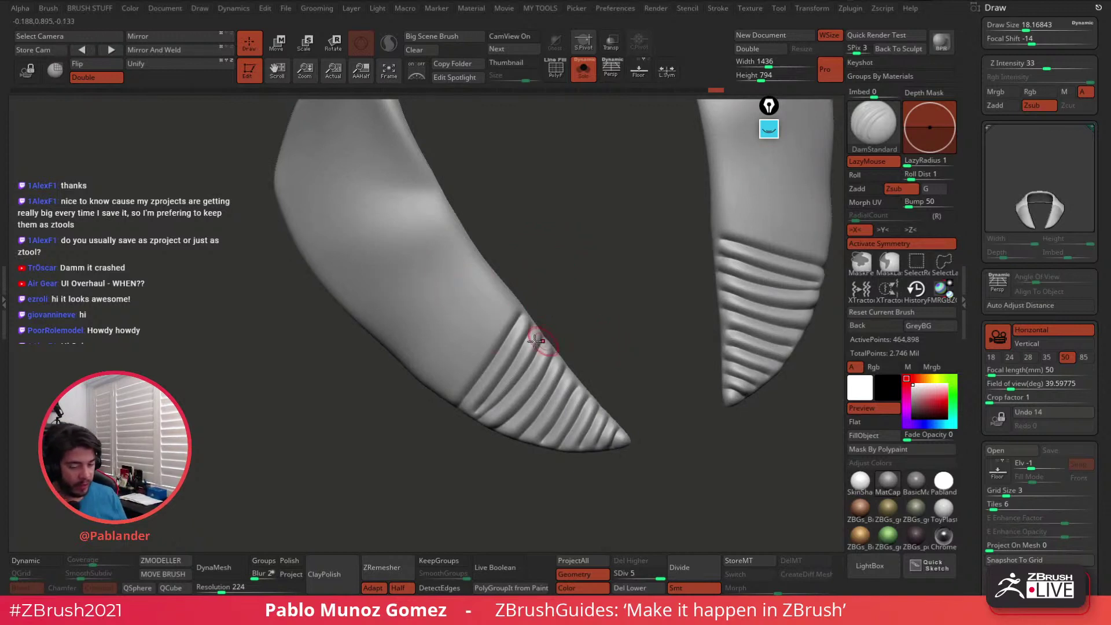
left_click(28, 70)
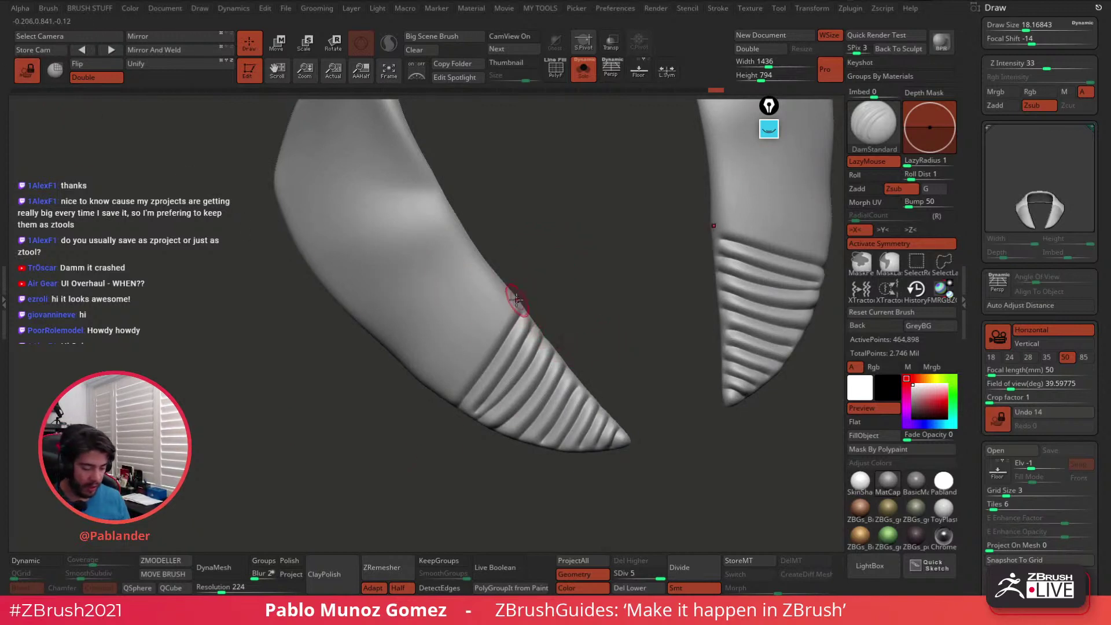
mouse_move(516, 301)
left_mouse_down()
mouse_move(443, 396)
mouse_move(466, 340)
mouse_move(426, 384)
left_mouse_up()
key("ctrl+z")
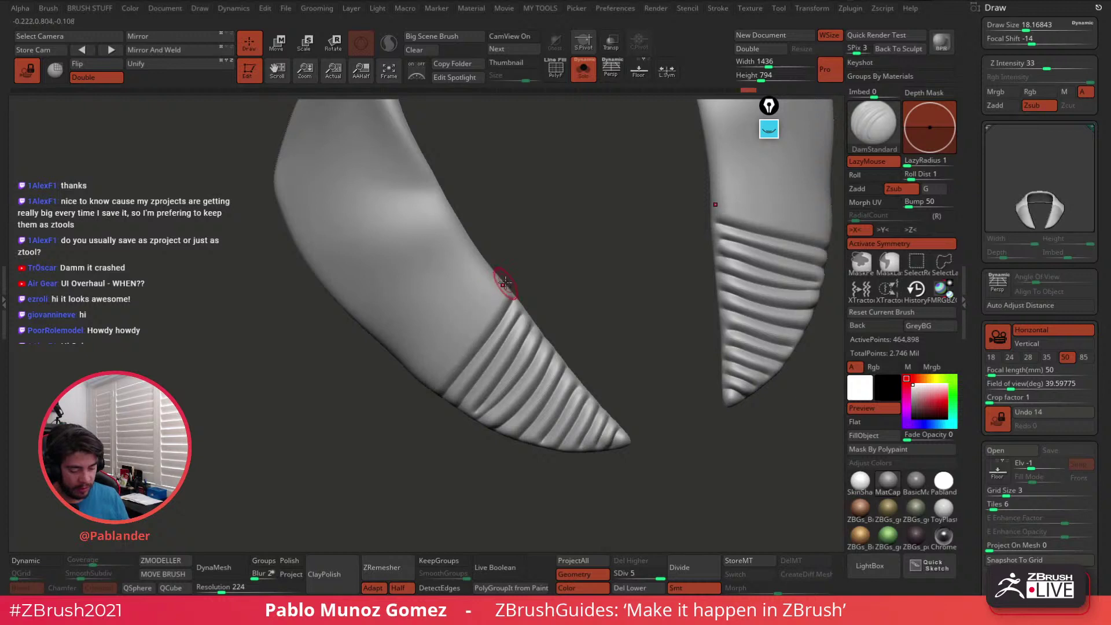
left_click_drag(503, 281, 422, 387)
left_click_drag(494, 270, 409, 372)
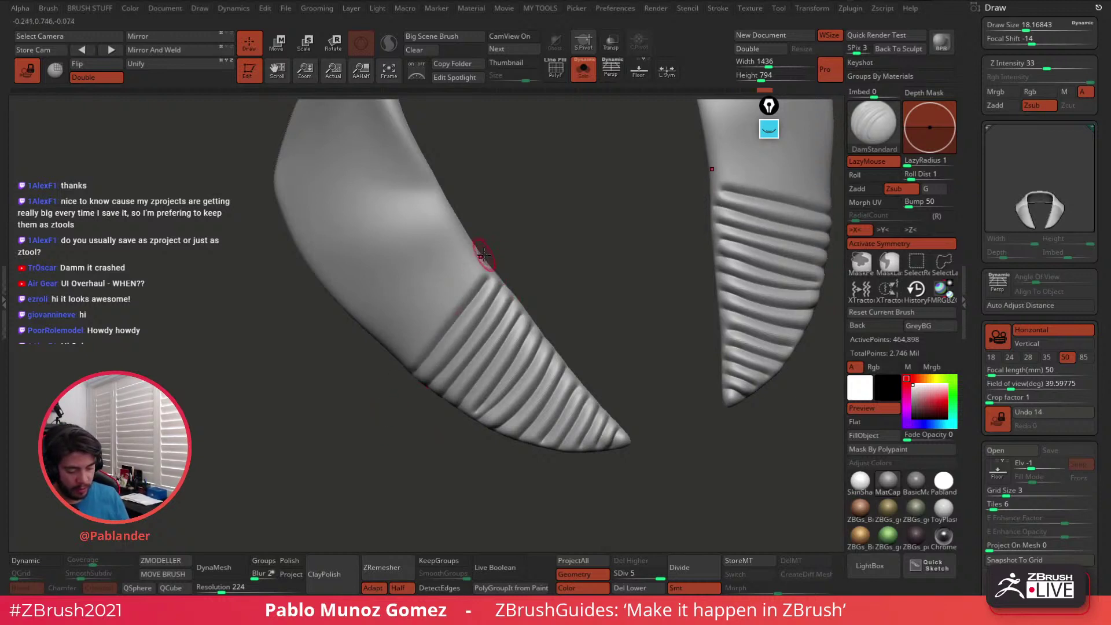
Continue the evenly spaced grooves up the collar's front flaps to the bend at their upper corners
left_click_drag(483, 254, 390, 346)
mouse_move(472, 245)
left_mouse_down()
mouse_move(373, 347)
mouse_move(439, 259)
mouse_move(355, 335)
left_mouse_up()
left_click_drag(456, 215, 338, 324)
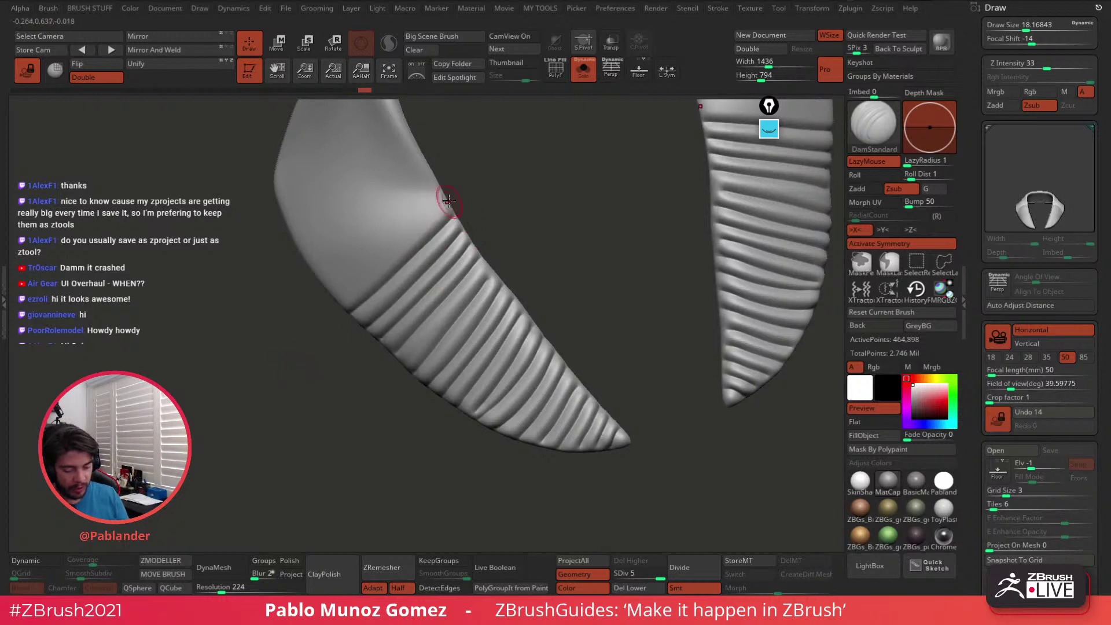
left_click_drag(442, 198, 333, 301)
mouse_move(436, 194)
left_mouse_down()
mouse_move(318, 287)
mouse_move(373, 225)
mouse_move(312, 270)
left_mouse_up()
left_click_drag(422, 184, 432, 177)
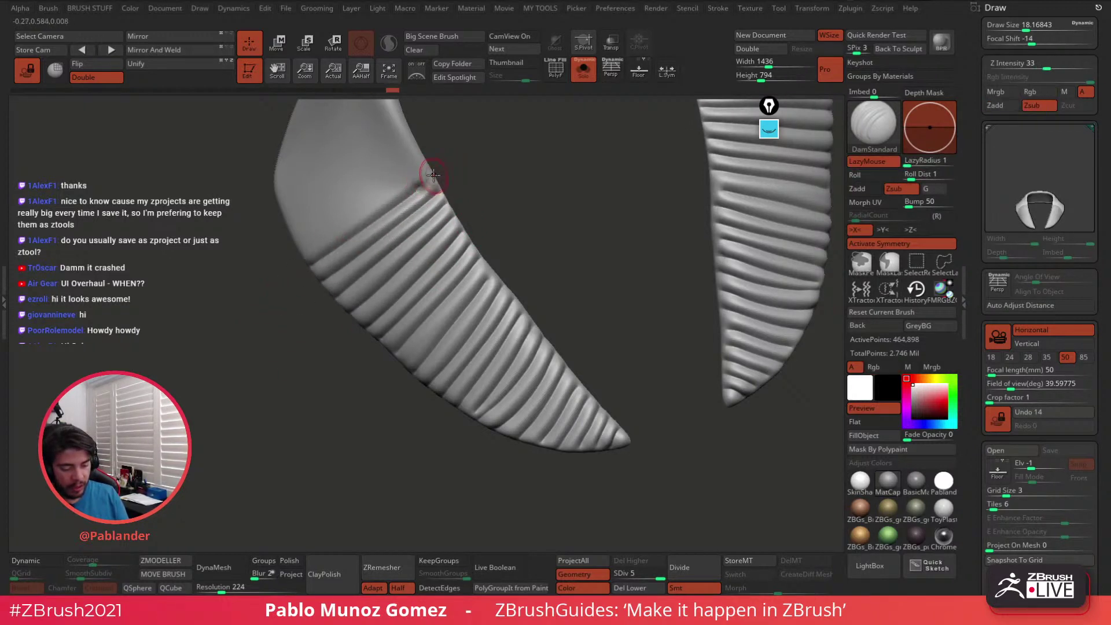
key("ctrl+z")
key("ctrl+shift+z")
Reframe the collar's upper corner with the camera unlocked, lock it again, and carve grooves across the bend
left_click(27, 71)
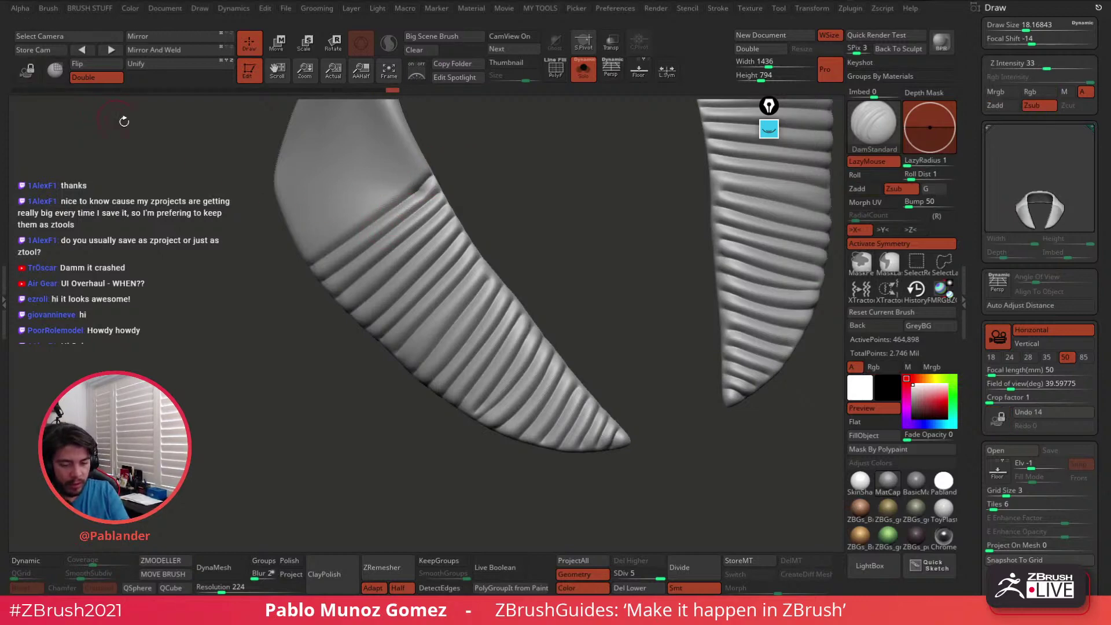
mouse_move(520, 200)
left_mouse_down("alt")
mouse_move(563, 288)
mouse_move(561, 237)
mouse_move(553, 272)
mouse_move(481, 266)
mouse_move(384, 375)
left_mouse_up("alt")
left_click(27, 71)
mouse_move(483, 279)
left_mouse_down()
mouse_move(375, 366)
mouse_move(365, 350)
left_mouse_up()
left_click_drag(469, 250, 361, 333)
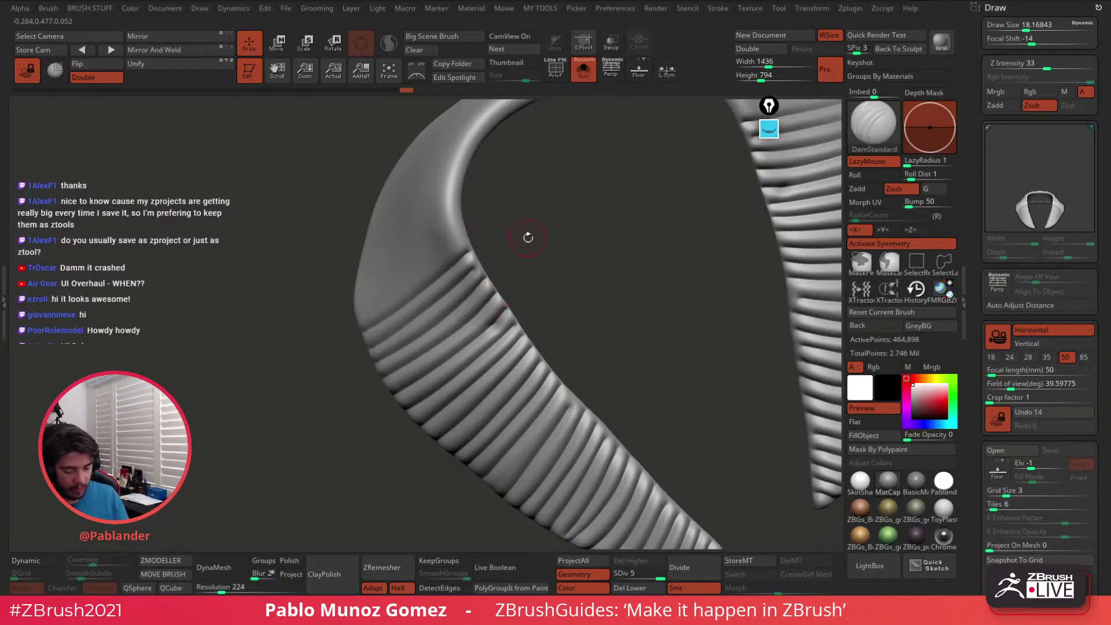
key("ctrl+z")
left_click_drag(470, 253, 361, 325)
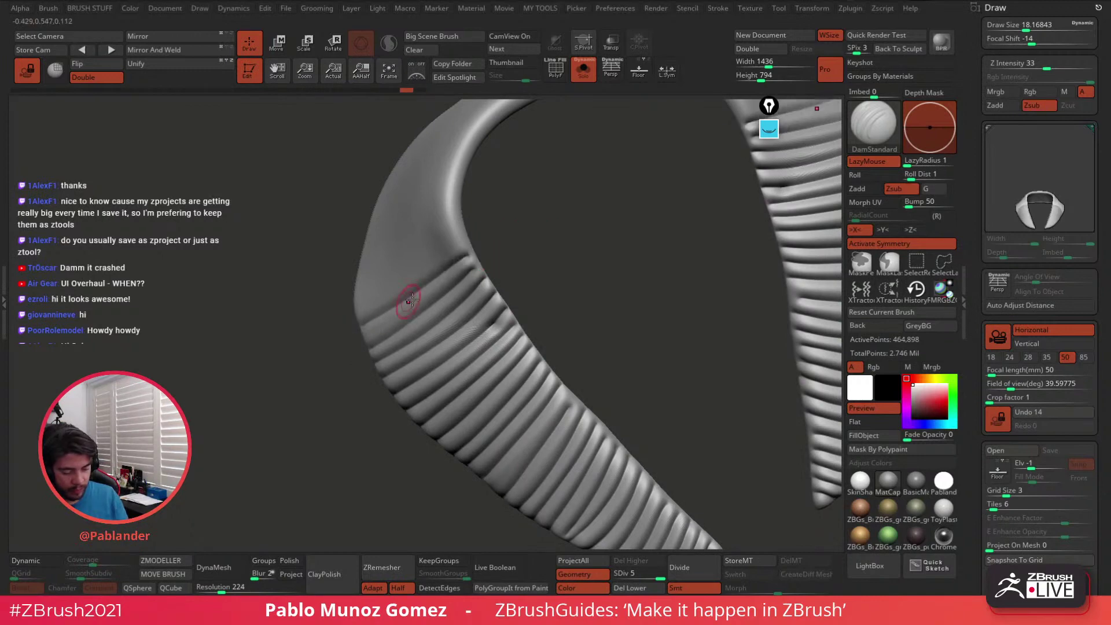
key("ctrl+z")
left_click_drag(476, 254, 359, 328)
left_click_drag(469, 242, 328, 318)
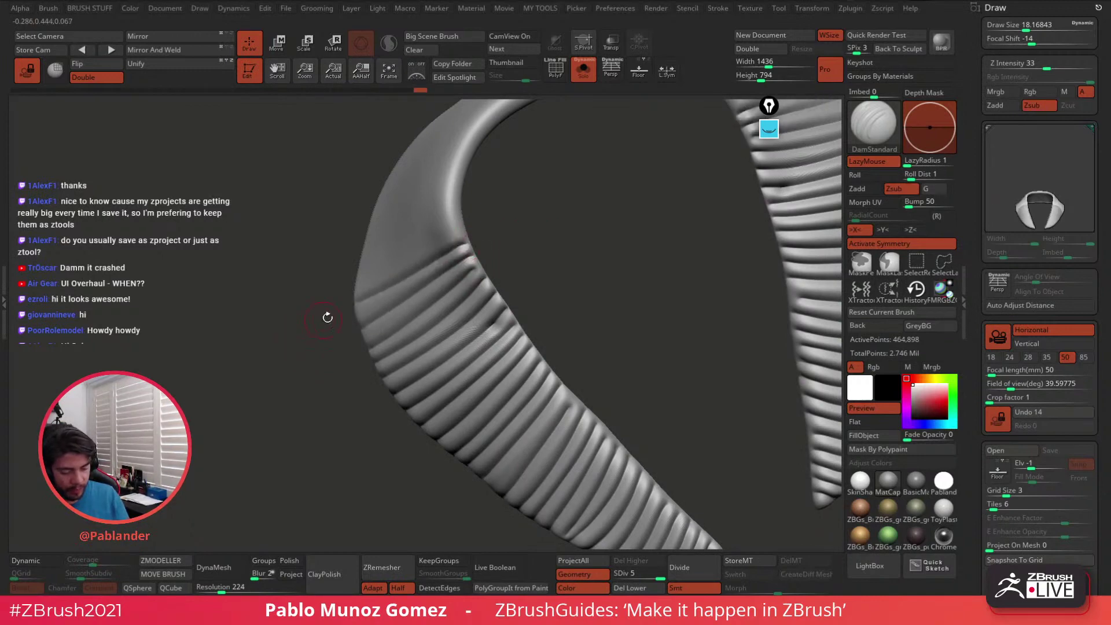
Carve grooves past the bend, fanning them gradually toward horizontal along the collar's side
mouse_move(540, 258)
left_mouse_down()
mouse_move(623, 208)
mouse_move(561, 287)
mouse_move(572, 305)
mouse_move(541, 293)
mouse_move(575, 322)
mouse_move(571, 281)
mouse_move(549, 276)
left_mouse_up()
left_click(27, 70)
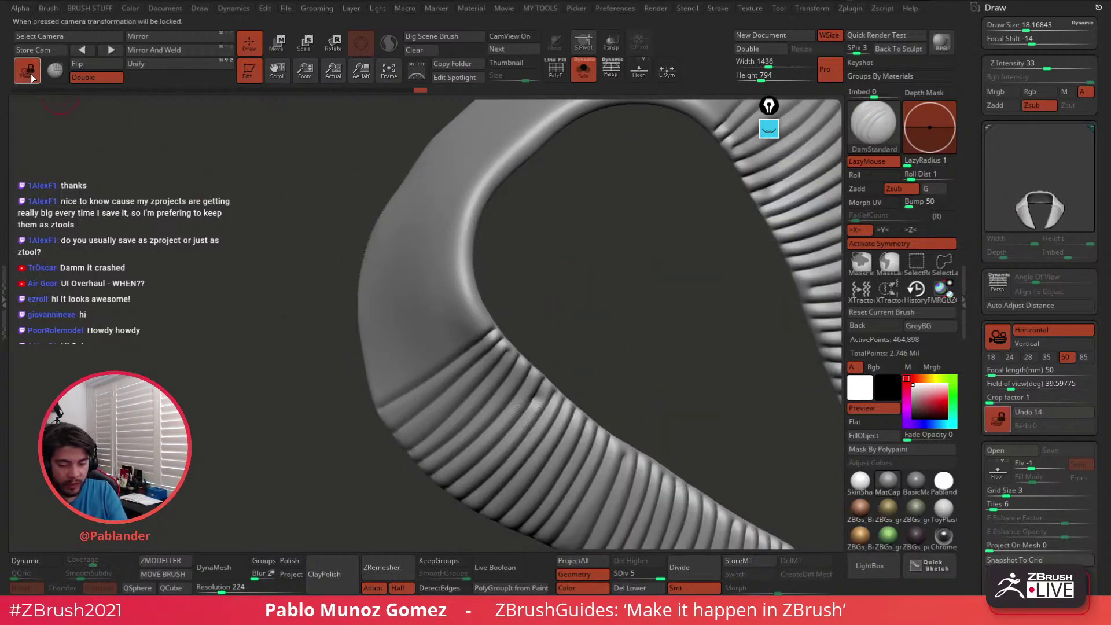
left_click_drag(438, 347, 365, 383)
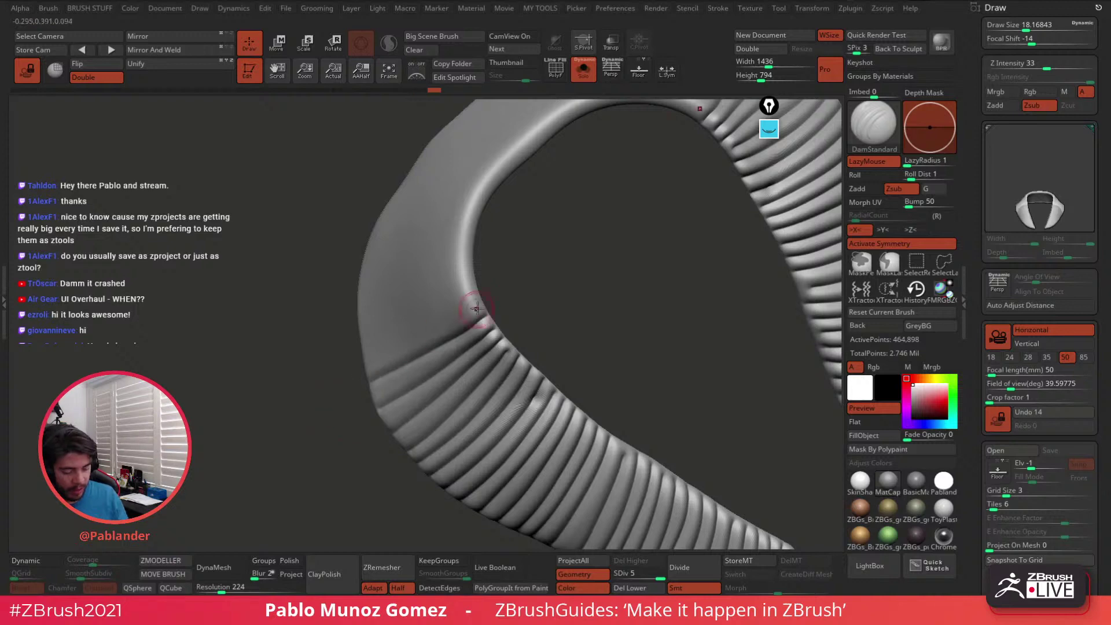
mouse_move(482, 304)
left_mouse_down()
mouse_move(361, 357)
mouse_move(449, 310)
mouse_move(360, 339)
left_mouse_up()
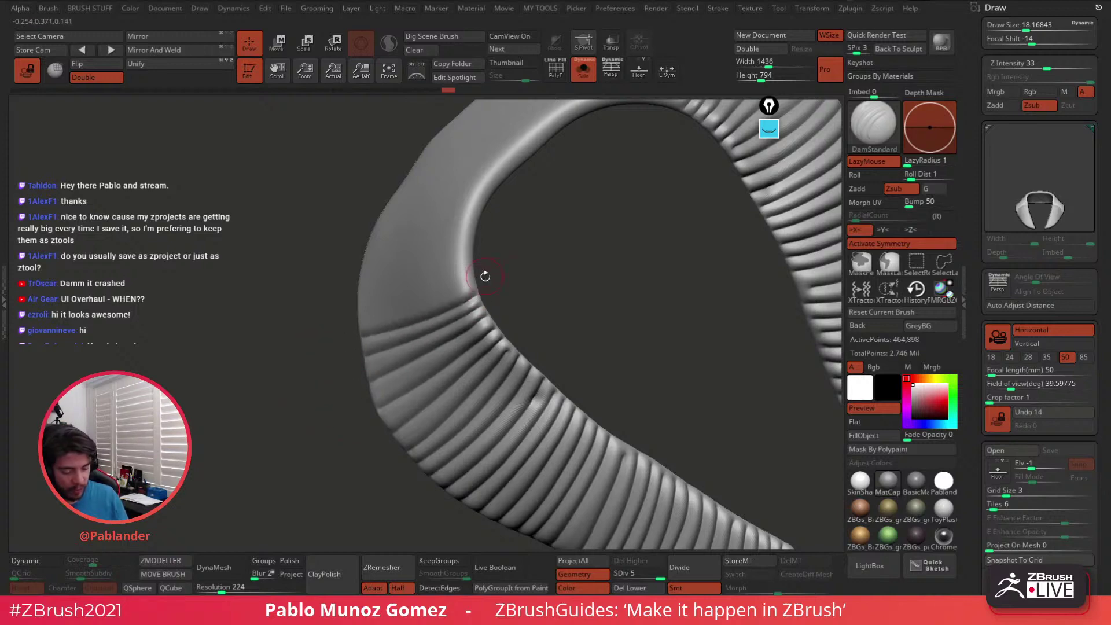
left_click_drag(484, 280, 343, 304)
Reframe the back of the collar, lock the camera, and carve radiating grooves from its side toward the back centre
left_click(25, 79)
left_click_drag(124, 159, 174, 197)
left_click_drag(519, 259, 508, 268)
left_click(38, 80)
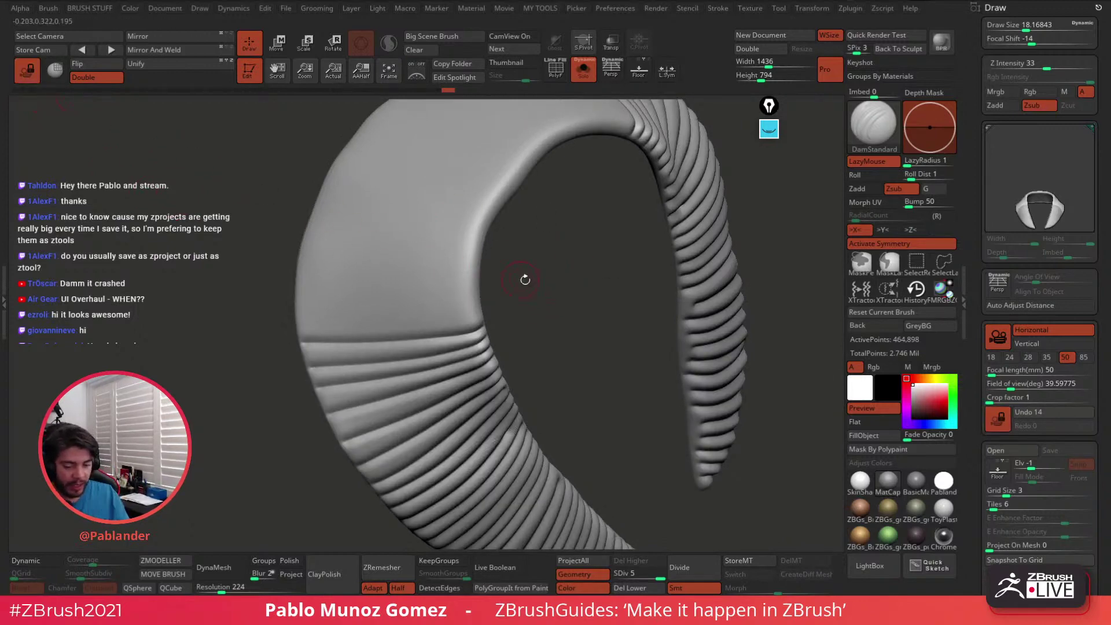
left_click(30, 77)
left_click_drag(571, 328, 533, 408, "alt")
left_click(29, 73)
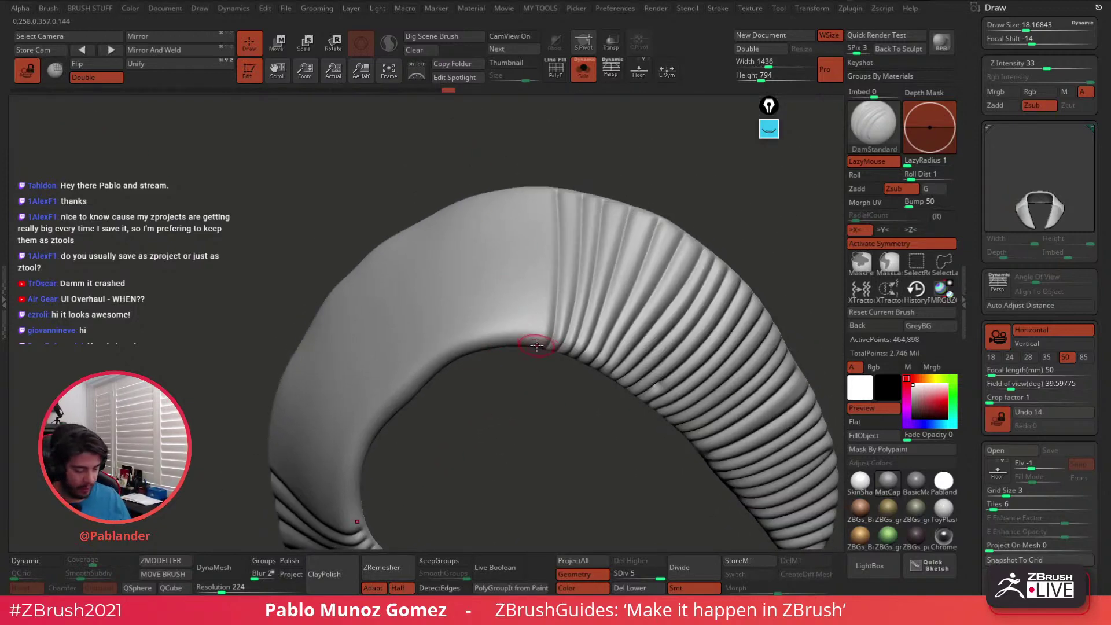
mouse_move(545, 347)
left_mouse_down()
mouse_move(539, 186)
mouse_move(525, 321)
mouse_move(515, 186)
left_mouse_up()
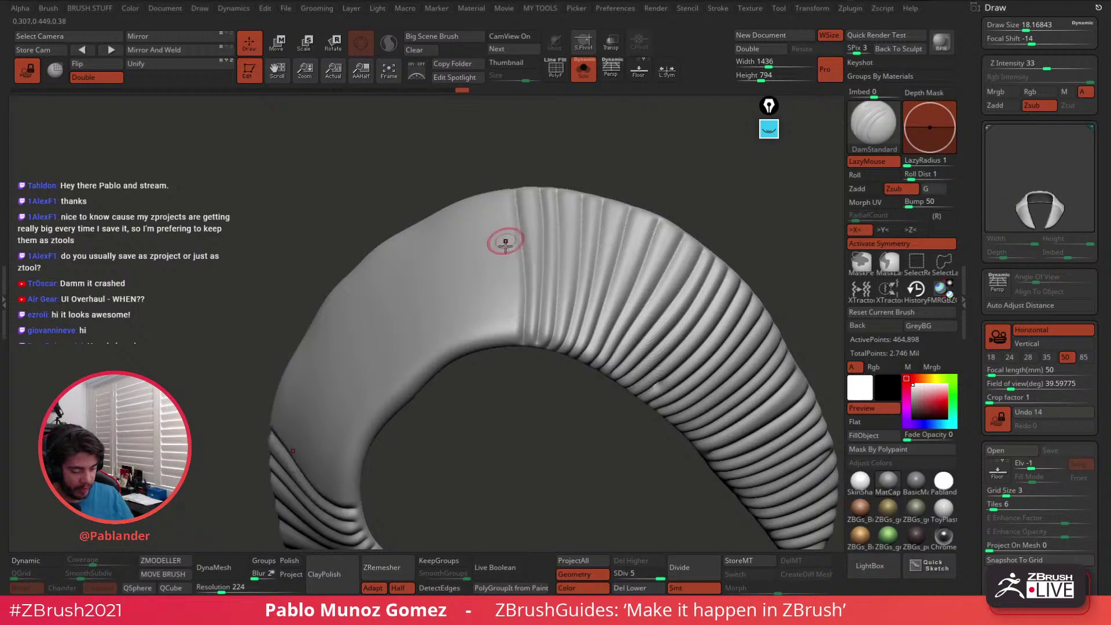
left_click_drag(511, 342, 492, 194)
left_click_drag(496, 333, 467, 200)
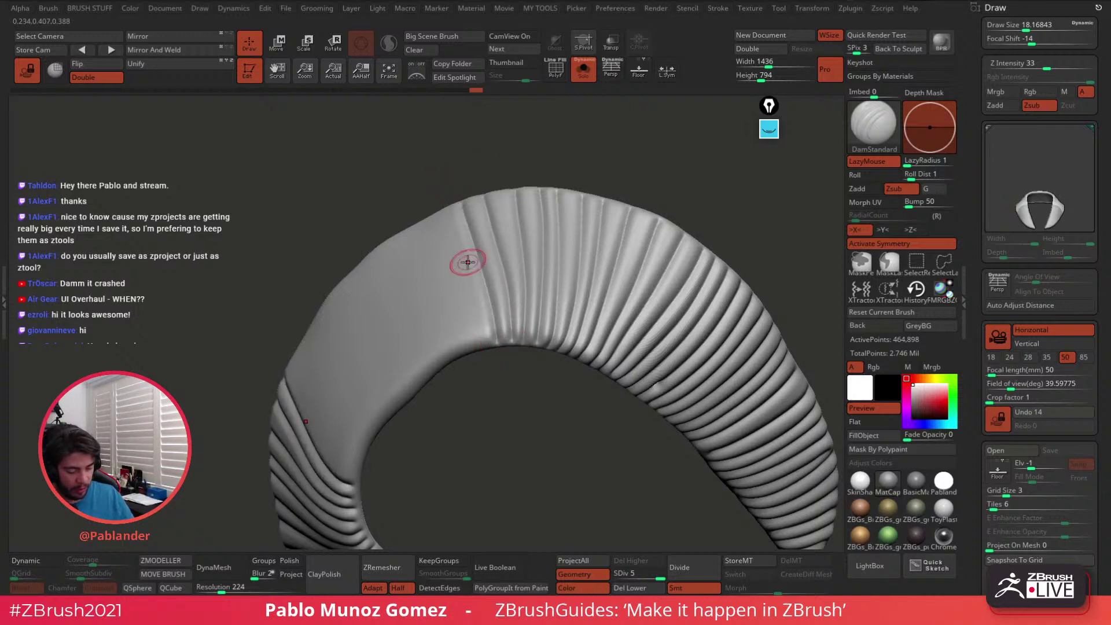
left_click_drag(480, 327, 441, 207)
Fill the remaining smooth gap at the collar's back centre with symmetric grooves, redoing the misplaced stroke
mouse_move(454, 347)
left_mouse_down()
mouse_move(422, 214)
mouse_move(405, 253)
mouse_move(394, 229)
mouse_move(417, 316)
mouse_move(374, 229)
left_mouse_up()
left_click_drag(419, 369, 366, 231)
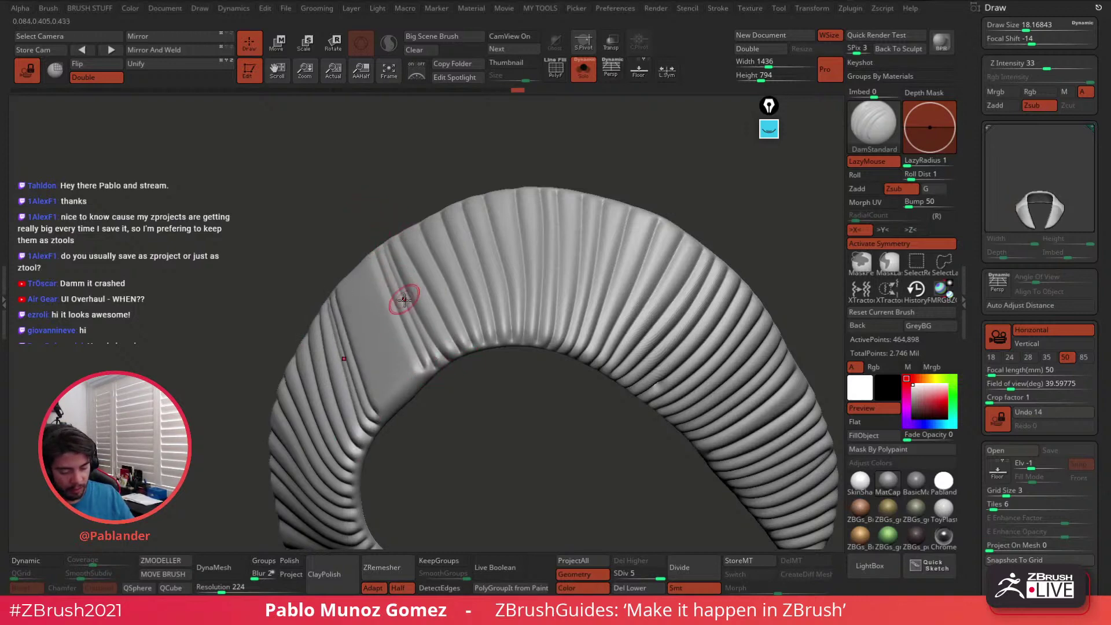
key("ctrl+z")
left_click_drag(307, 182, 216, 129)
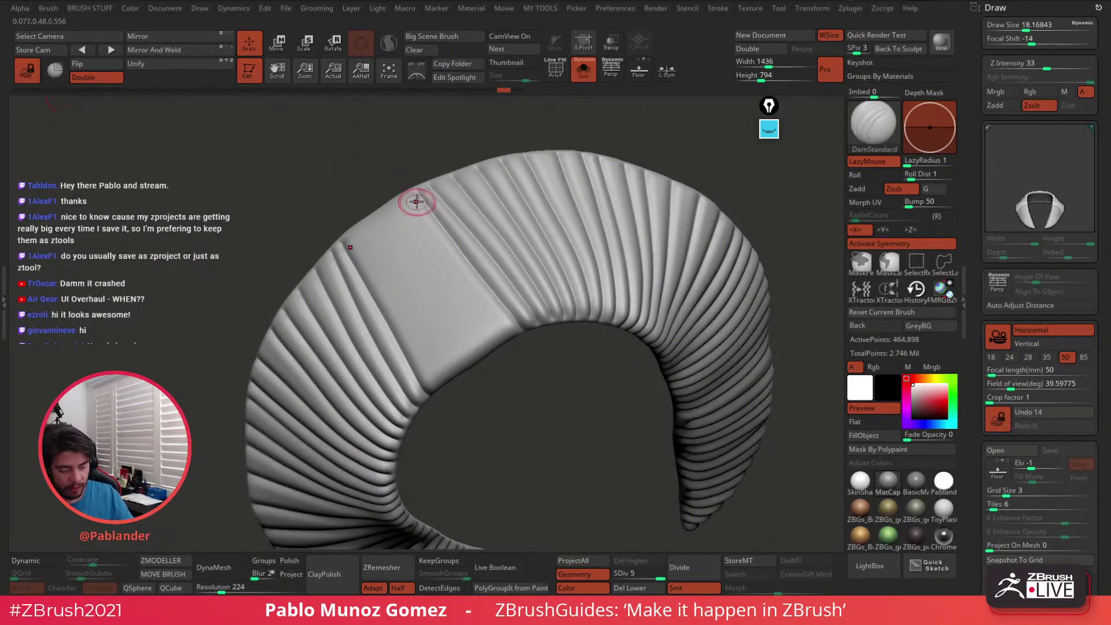
left_click_drag(353, 231, 444, 382)
left_click_drag(384, 229, 462, 364)
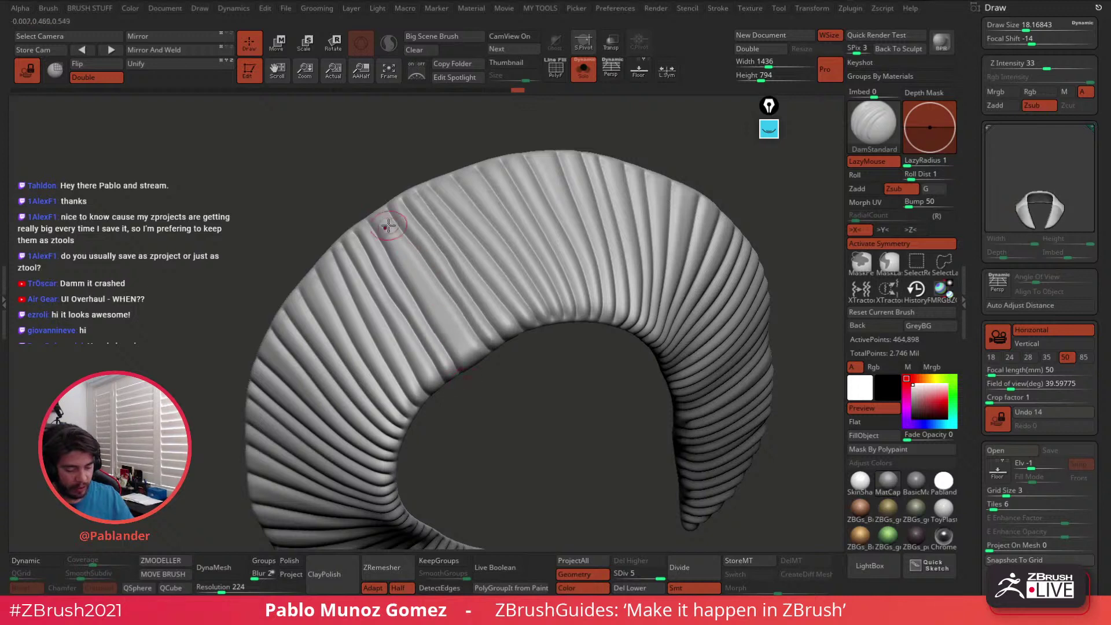
Carve one more groove into the wide rib beside the collar's back centre with X symmetry toggled for the stroke, leaving symmetry on
key("x")
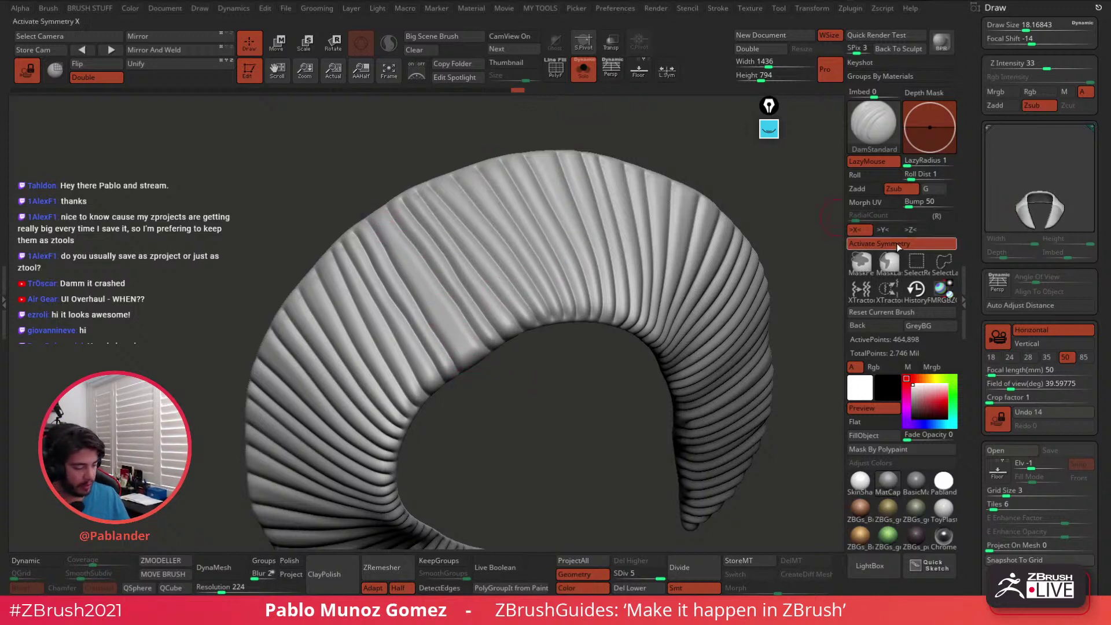
left_click_drag(399, 247, 473, 365)
left_click(895, 244)
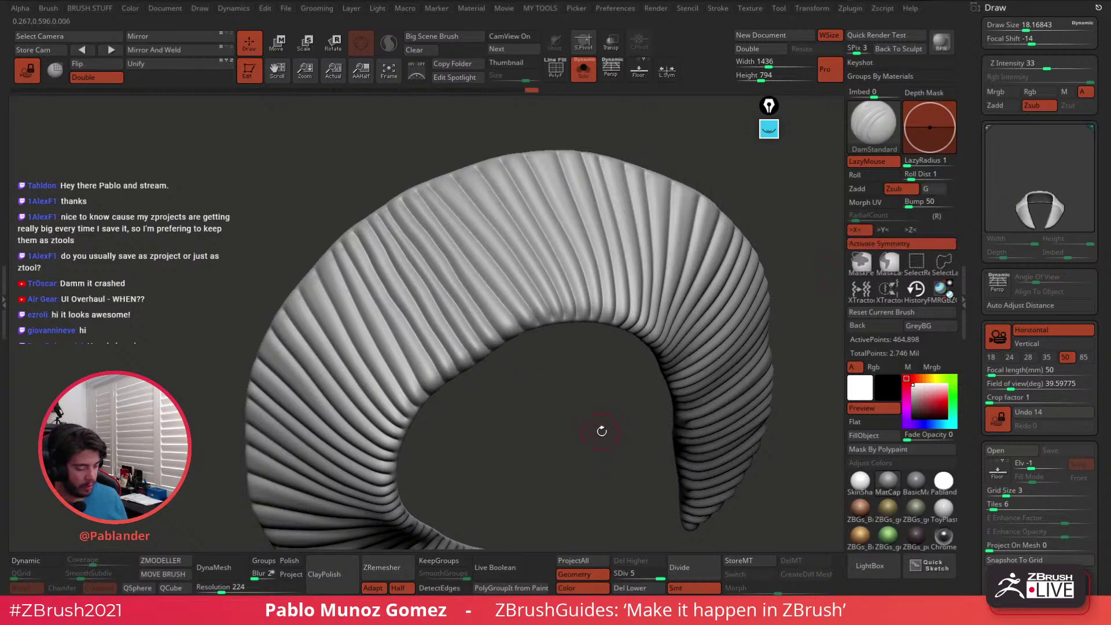
Smooth the groove ends along the collar's inner edge with a Smooth stroke
left_click_drag(602, 428, 594, 401)
left_click_drag(231, 248, 604, 324)
left_click_drag(702, 283, 691, 256)
key("shift")
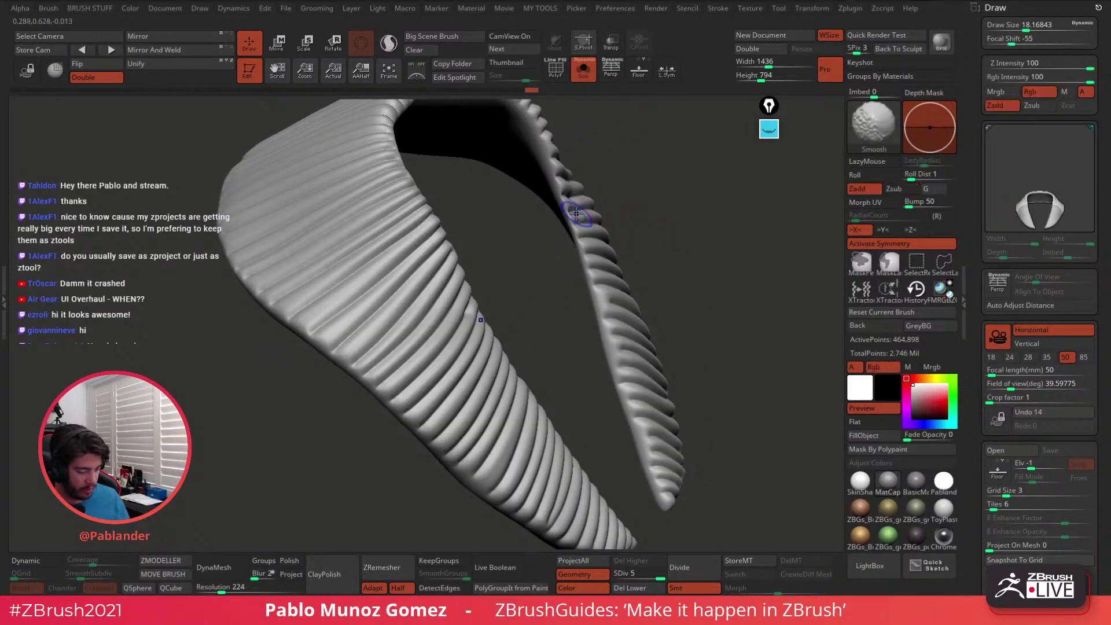
left_click_drag(570, 218, 600, 279, "shift")
mouse_move(645, 249)
left_mouse_down()
mouse_move(672, 236)
mouse_move(668, 258)
left_mouse_up()
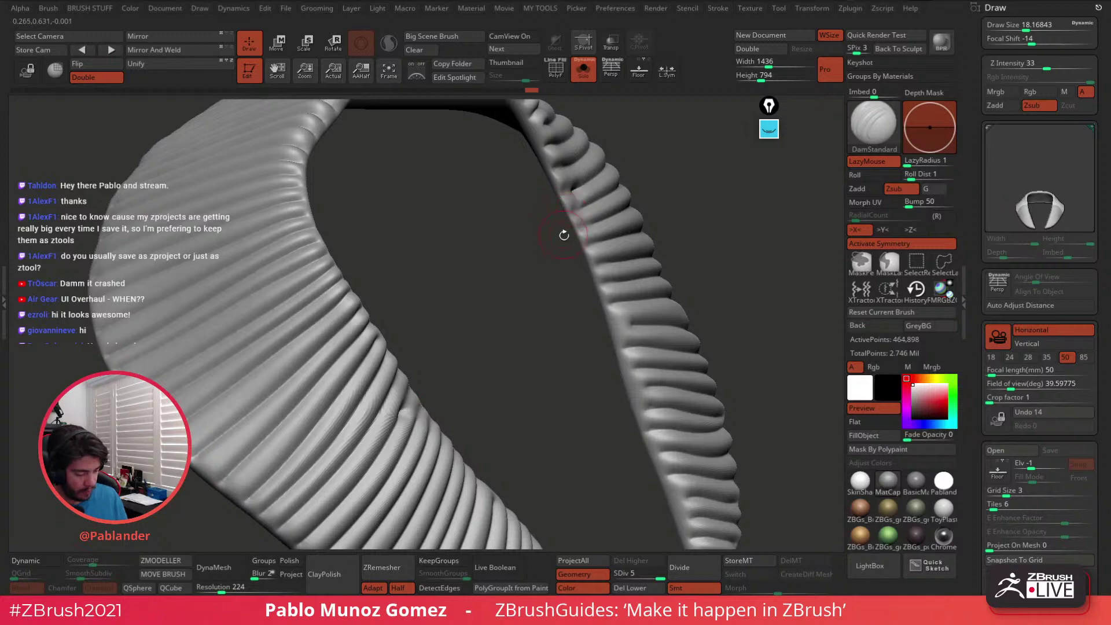
Swell the collar's inner rim with Inflat brush strokes running down toward the tip
key("space")
left_click(556, 348)
left_click_drag(660, 194, 633, 176)
left_click_drag(553, 162, 631, 403)
left_click_drag(702, 348, 686, 281, "alt")
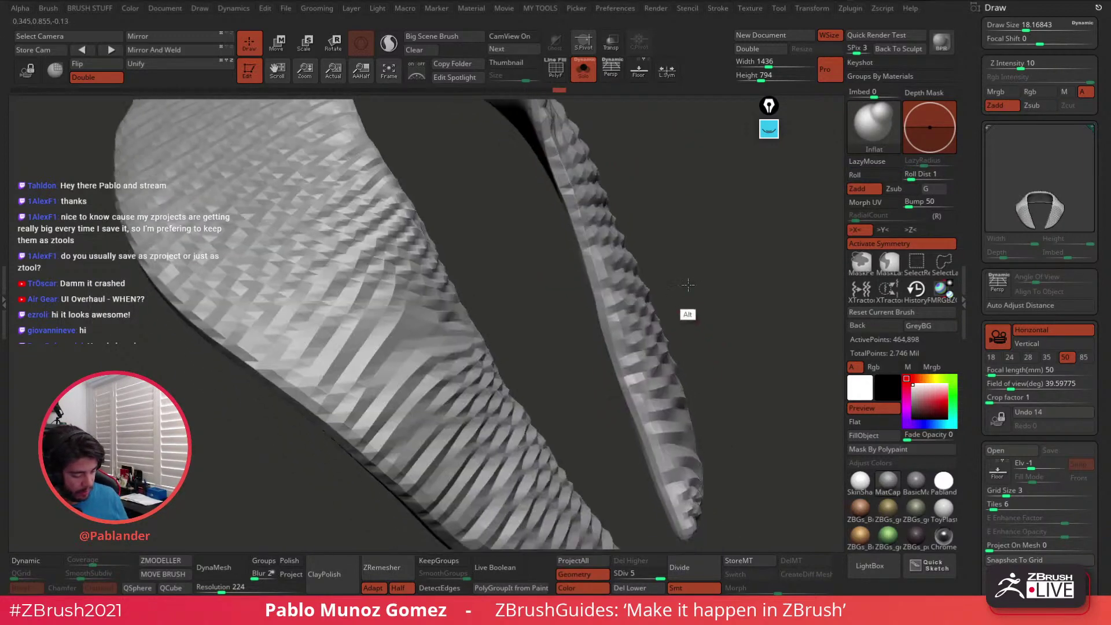
left_click_drag(610, 342, 649, 442)
left_click_drag(674, 290, 678, 278)
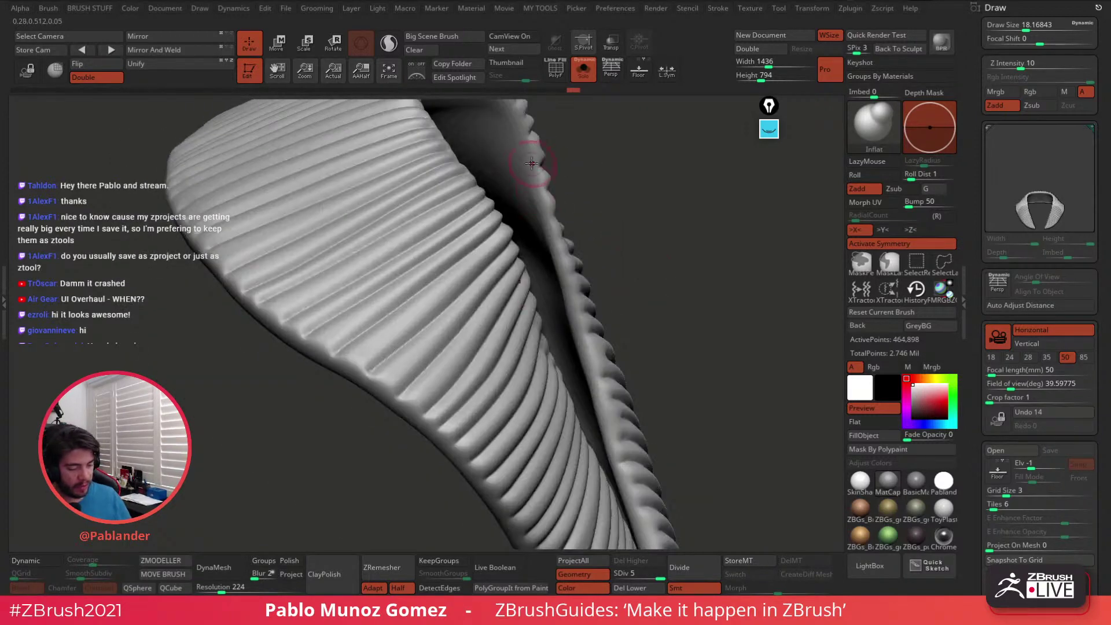
Carve short grooves over the upper part of the collar's inner rim using DamStandard at a draw size of about 8.37
left_click_drag(658, 217, 620, 231)
key("b")
key("d")
key("s")
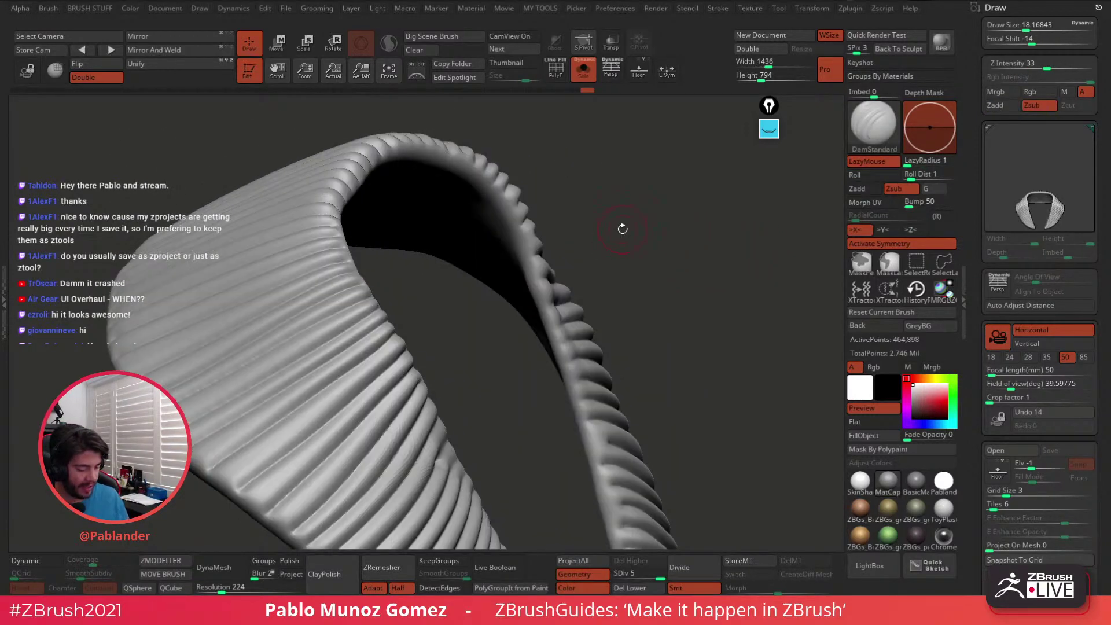
left_click(1025, 26)
left_click_drag(1025, 26, 1025, 28)
left_click_drag(542, 253, 513, 268)
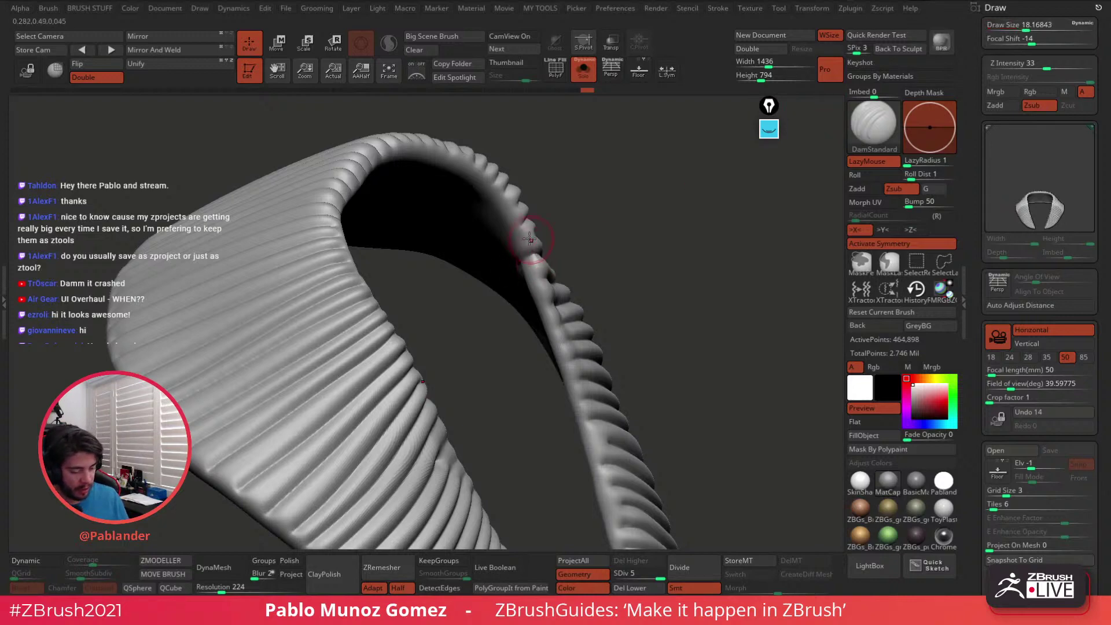
left_click_drag(571, 214, 581, 248)
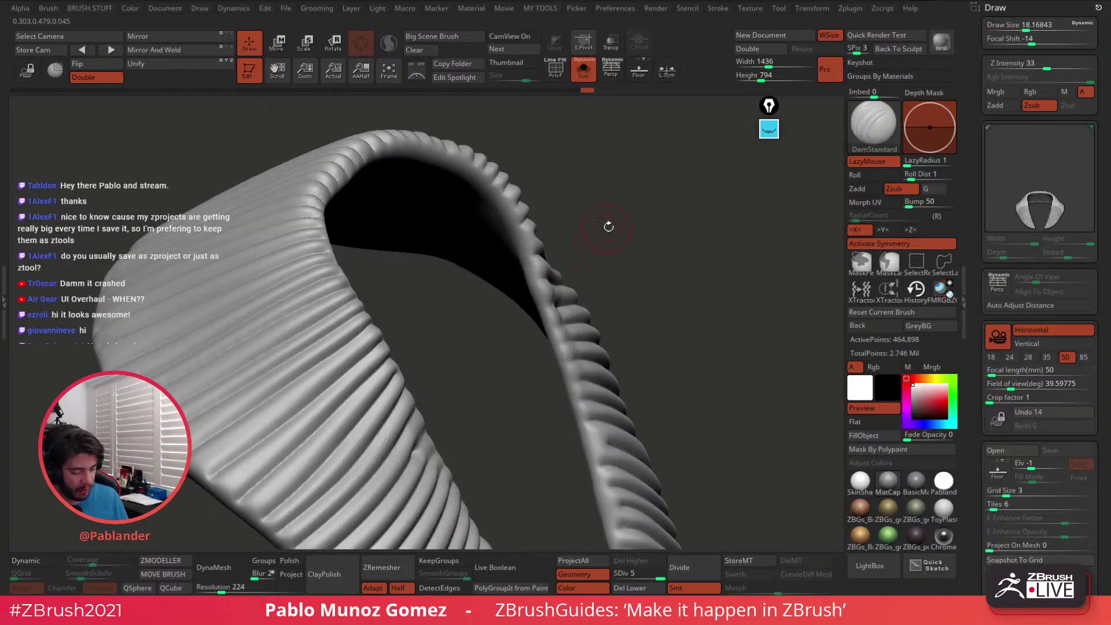
left_click(1018, 27)
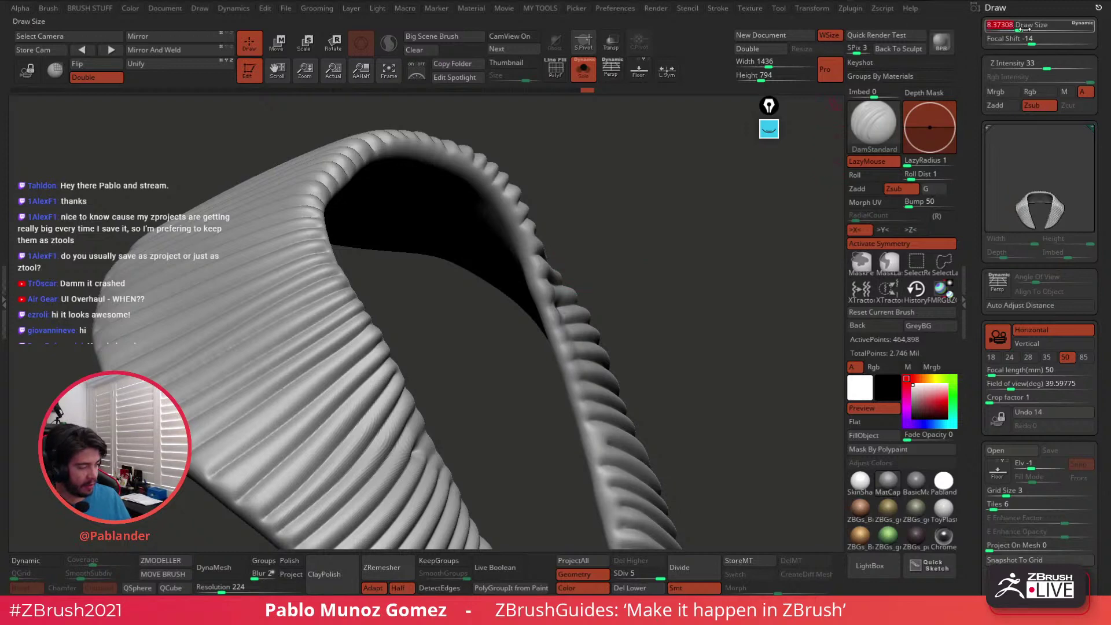
left_click_drag(667, 224, 634, 248)
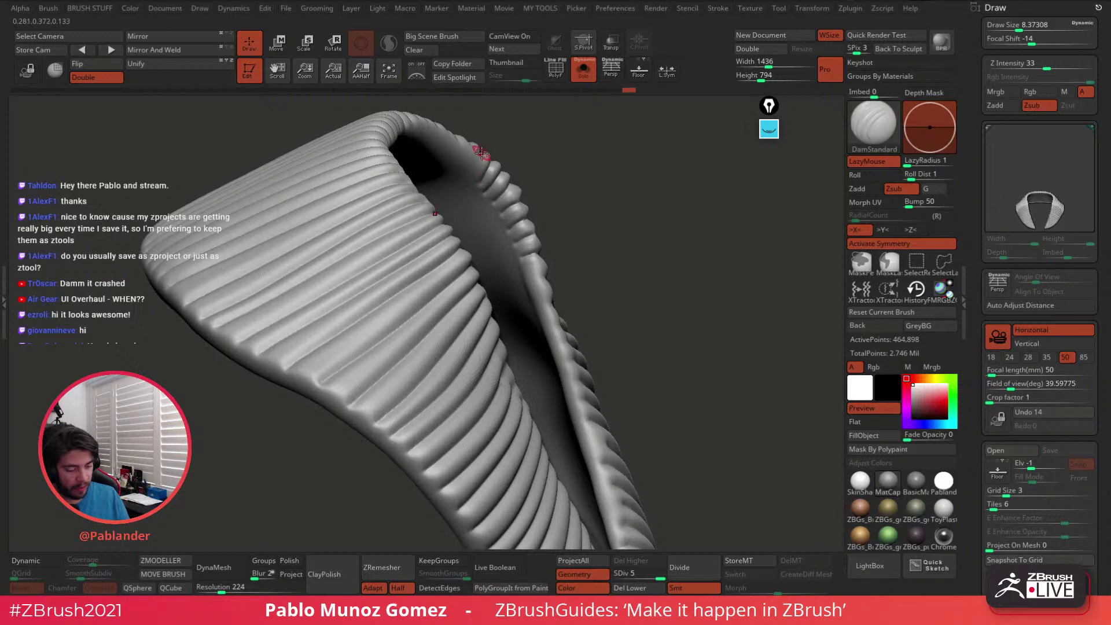
mouse_move(575, 144)
left_mouse_down()
mouse_move(595, 248)
mouse_move(535, 286)
mouse_move(553, 302)
mouse_move(620, 273)
left_mouse_up()
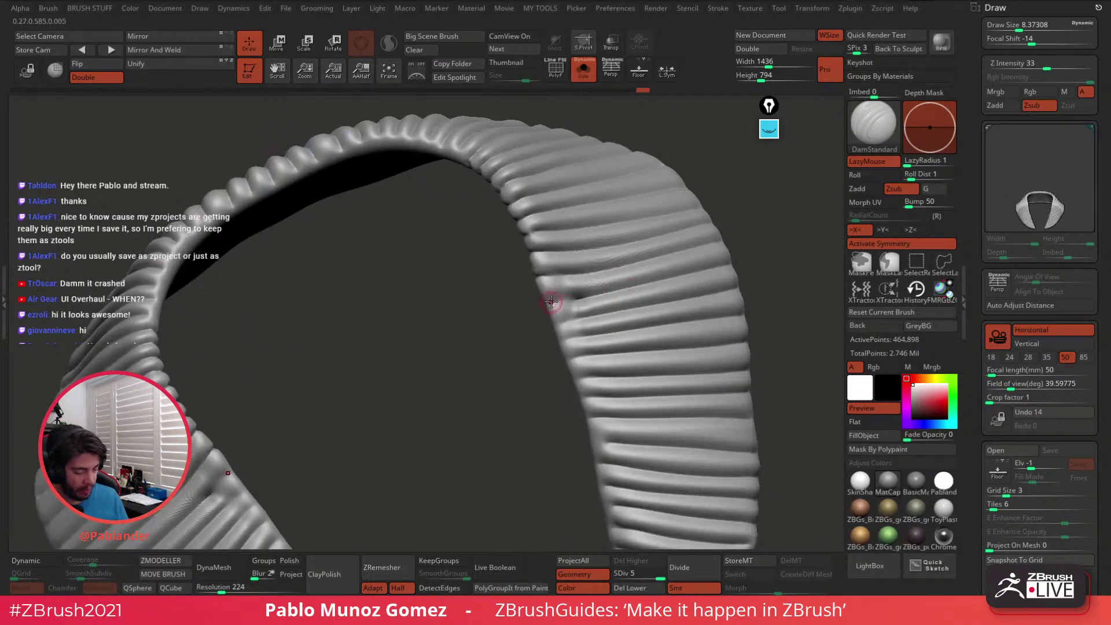
mouse_move(569, 298)
left_mouse_down()
mouse_move(549, 347)
mouse_move(560, 334)
mouse_move(551, 302)
left_mouse_up()
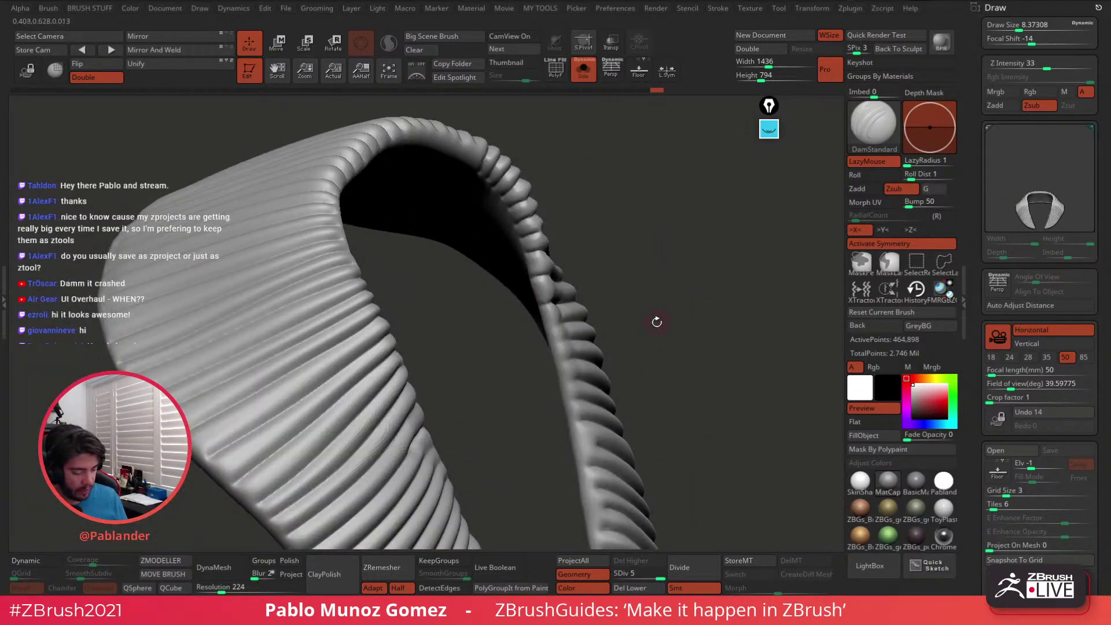
Continue the short rim grooves down the collar's inner edge to its pointed tip
left_click_drag(656, 322, 641, 286)
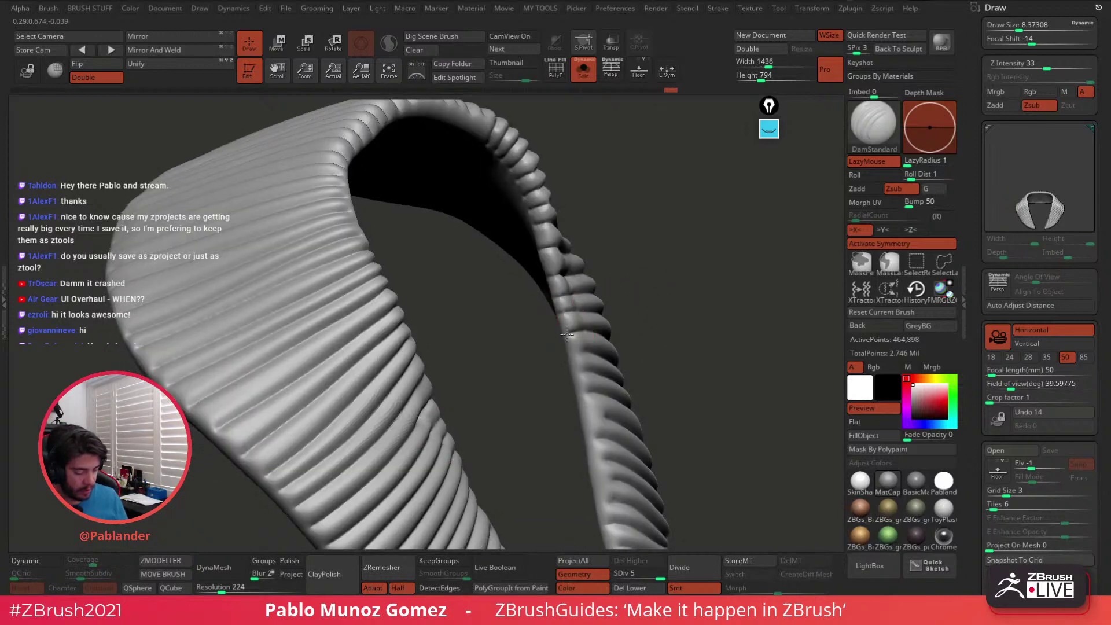
left_click_drag(651, 346, 670, 262)
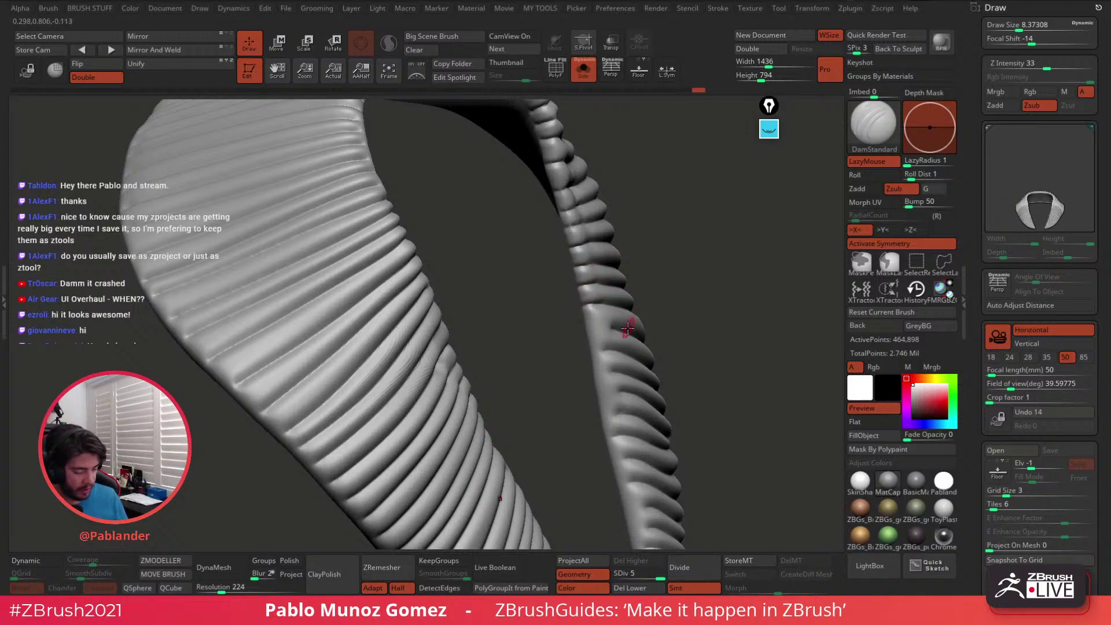
mouse_move(682, 296)
left_mouse_down()
mouse_move(674, 315)
mouse_move(583, 335)
left_mouse_up()
left_click_drag(714, 340, 723, 326)
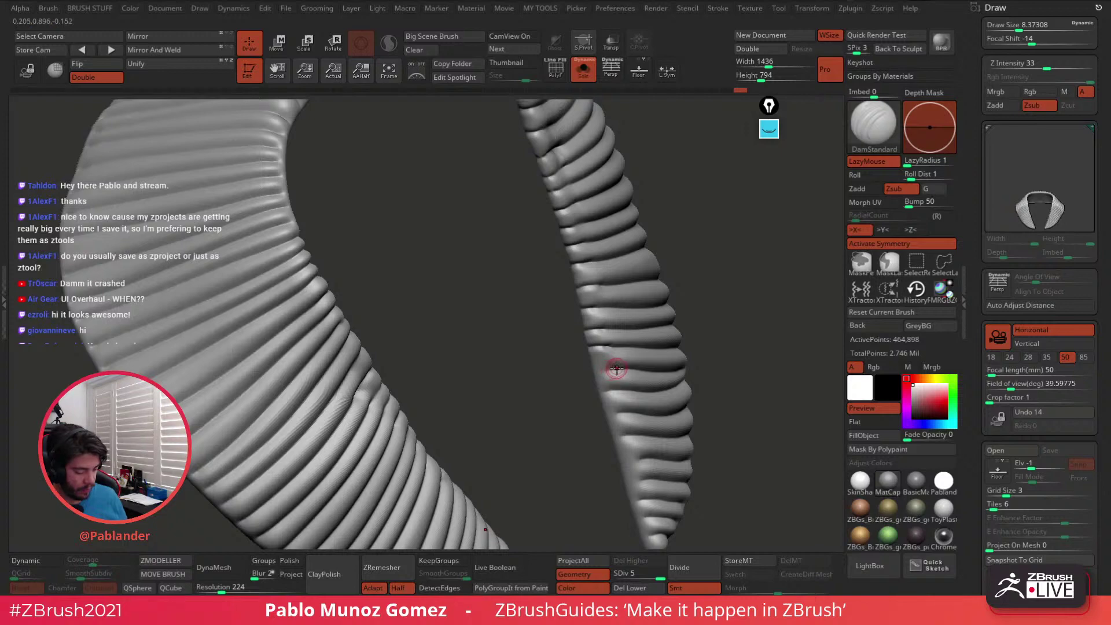
right_click_drag(638, 402, 723, 347)
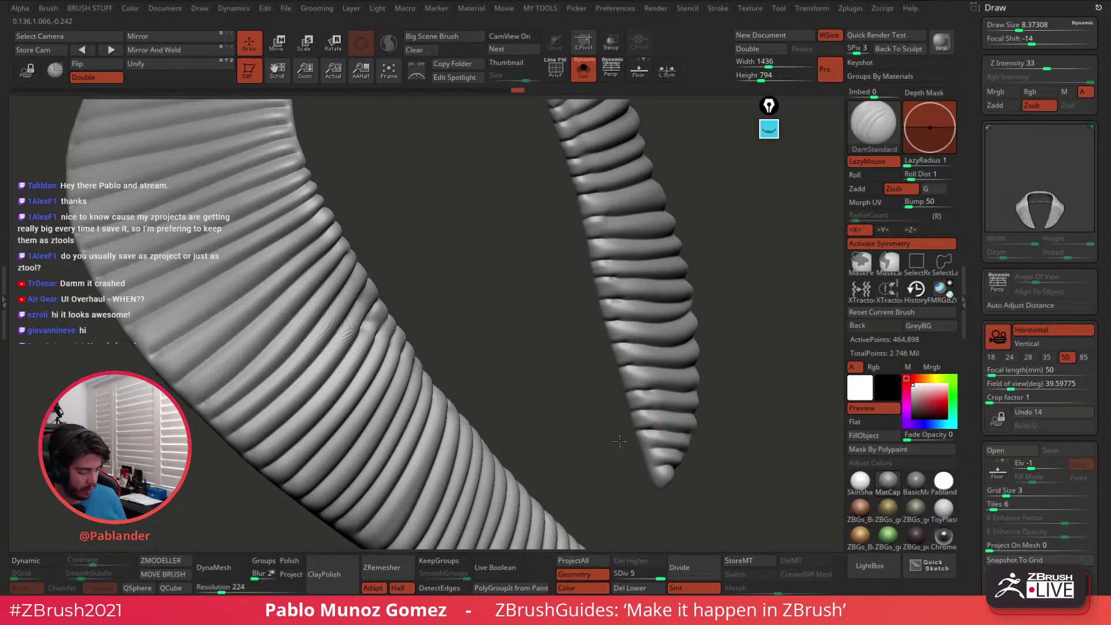
Examine the finished ribbed collar on its own and on the full character with all subtools shown
left_click_drag(736, 427, 711, 305, "alt")
left_click_drag(816, 364, 692, 368, "alt")
left_click_drag(711, 220, 707, 261)
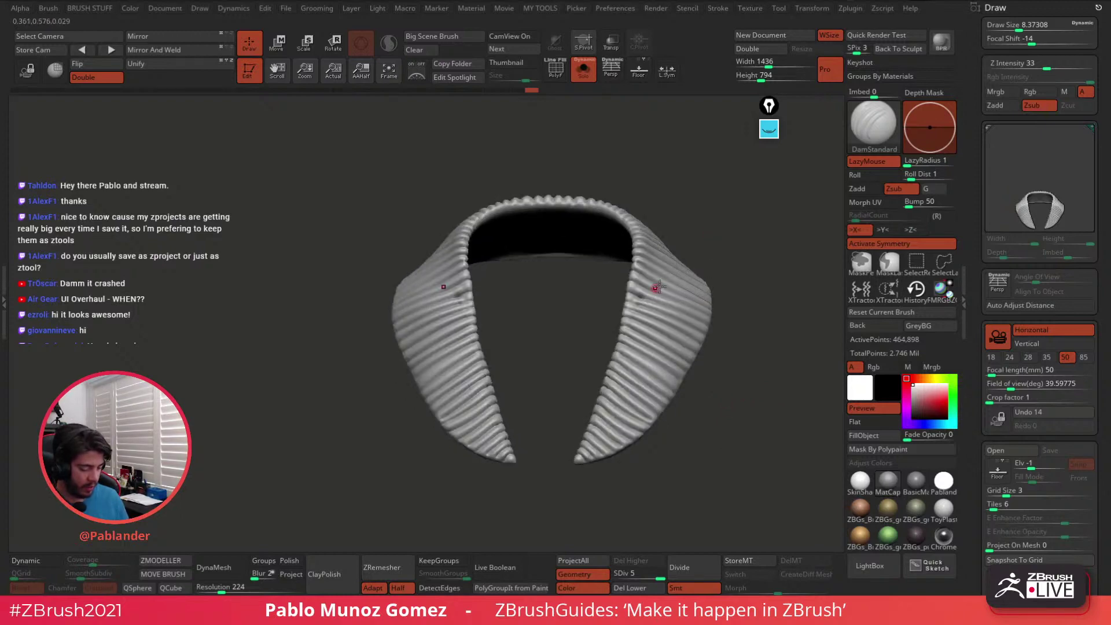
left_click_drag(744, 340, 667, 280)
left_click(586, 73)
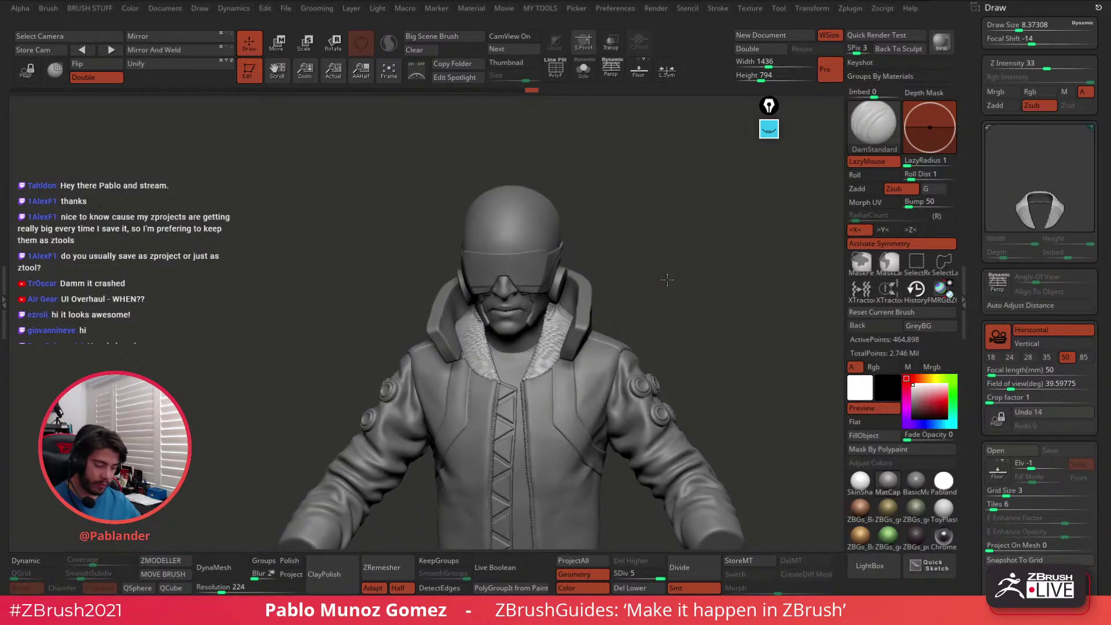
mouse_move(667, 280)
left_mouse_down()
mouse_move(642, 203)
mouse_move(635, 247)
mouse_move(650, 295)
left_mouse_up()
left_click_drag(694, 176, 671, 255, "alt")
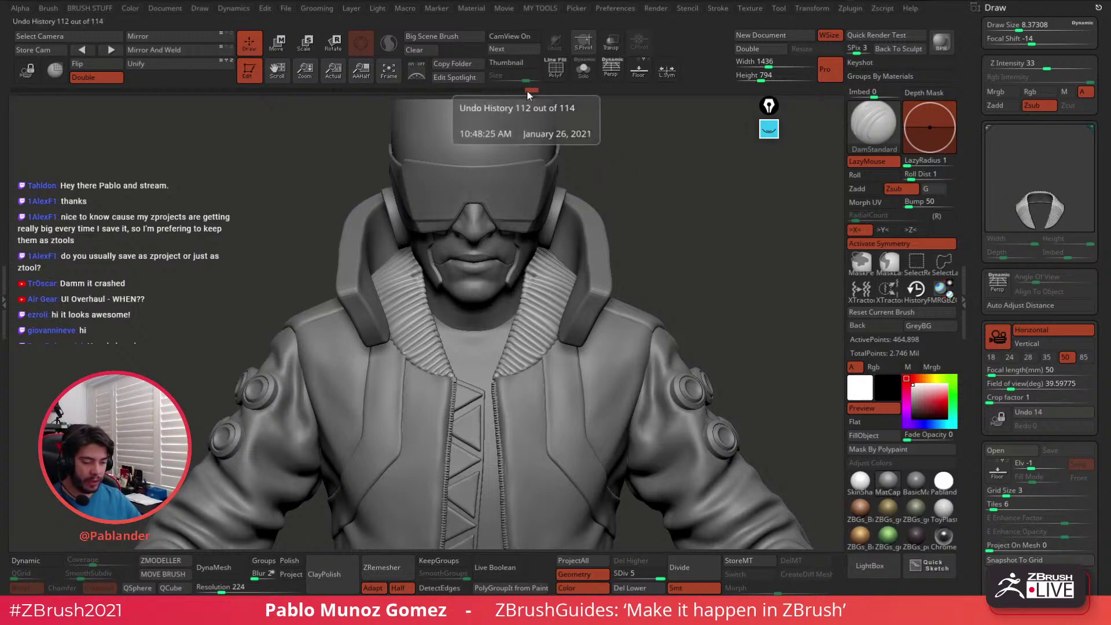
Isolate the collar again and revert its undo history to the smooth state before the grooves
left_click(583, 69)
left_click_drag(463, 91, 176, 91)
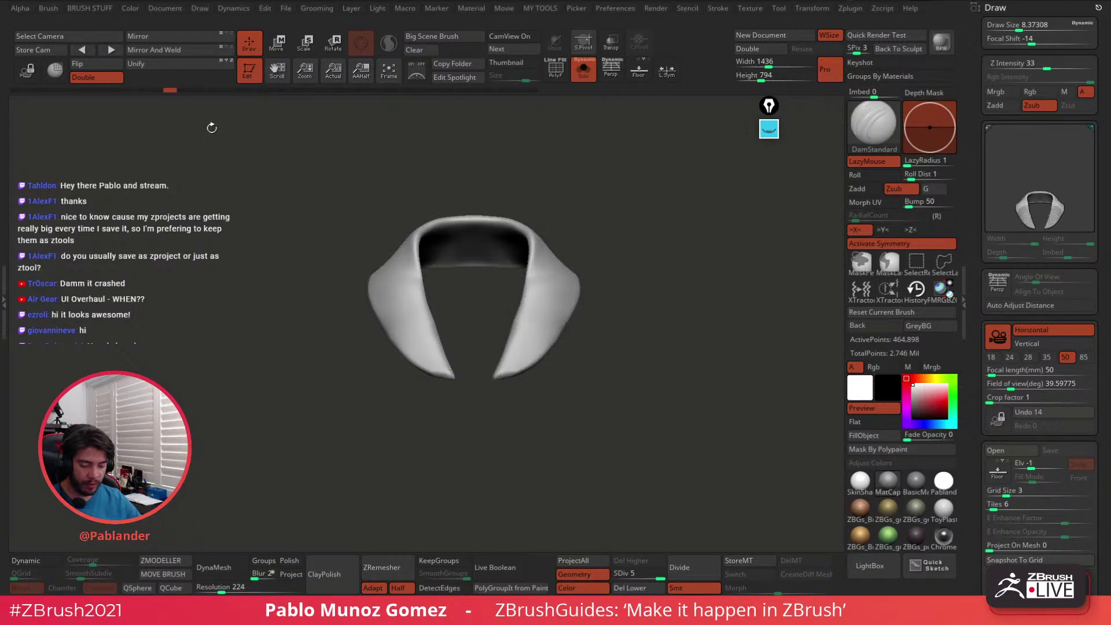
left_click_drag(656, 206, 675, 226)
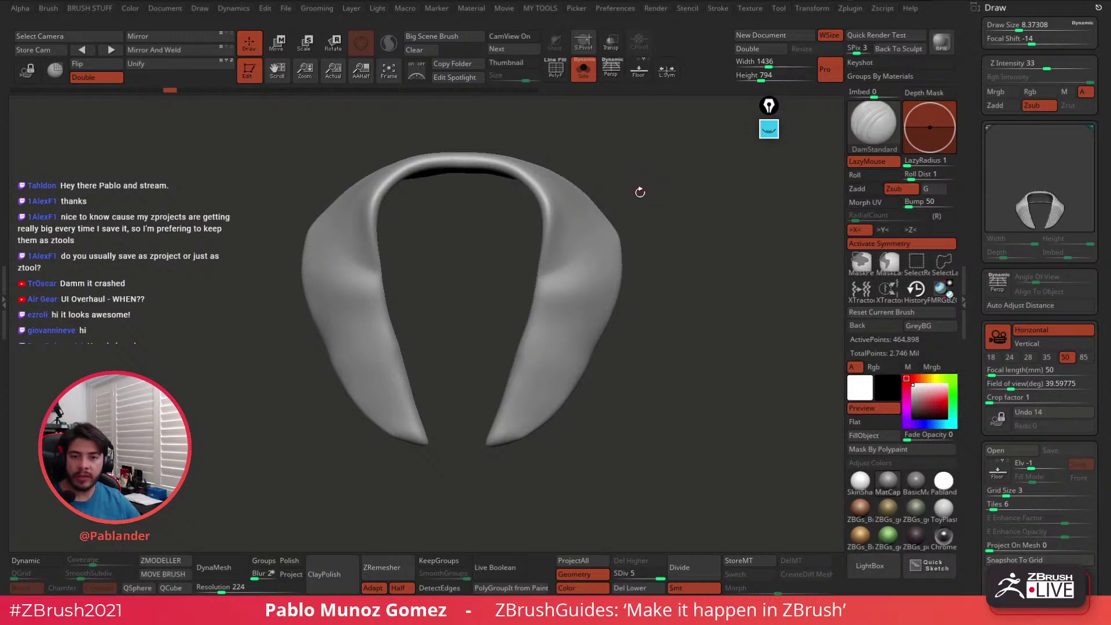
left_click_drag(647, 191, 667, 179, "alt")
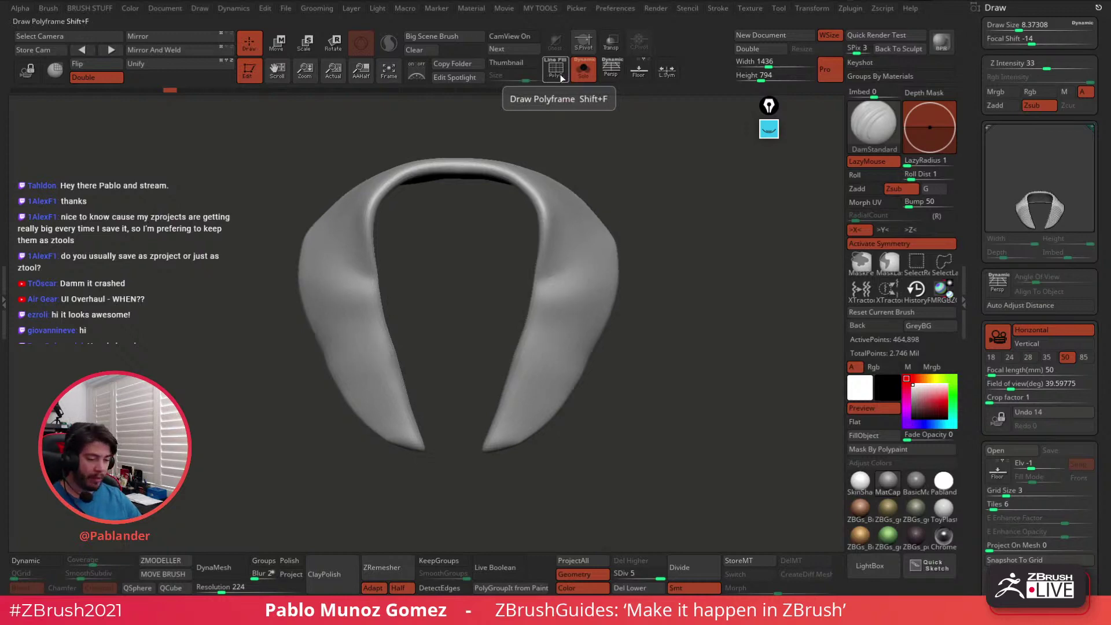
Display the polyframe on the smooth collar and give the whole mesh a single polygroup
left_click(555, 70)
mouse_move(676, 213)
left_mouse_down()
mouse_move(683, 196)
mouse_move(697, 219)
mouse_move(671, 208)
left_mouse_up()
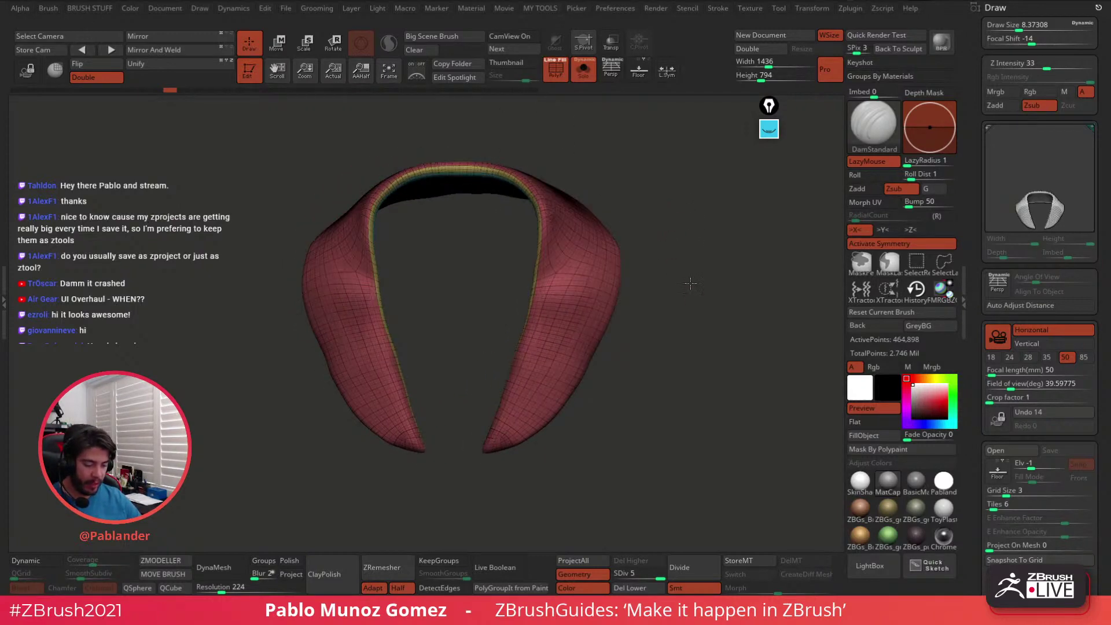
left_click_drag(690, 283, 691, 277)
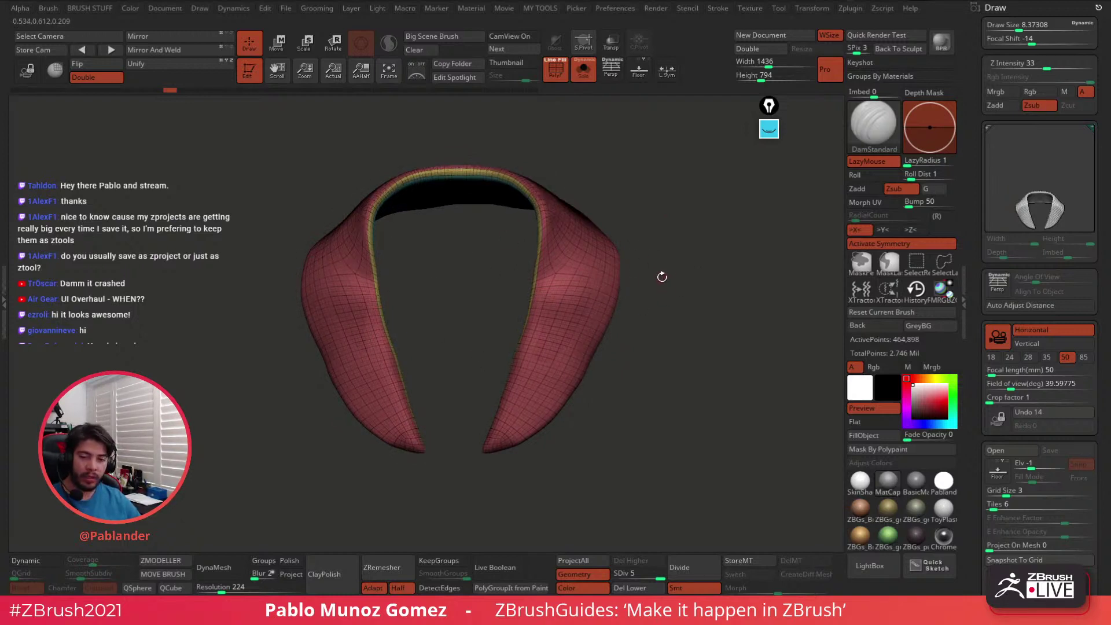
key("shift+f")
left_click_drag(660, 302, 680, 325)
left_click_drag(679, 255, 717, 220)
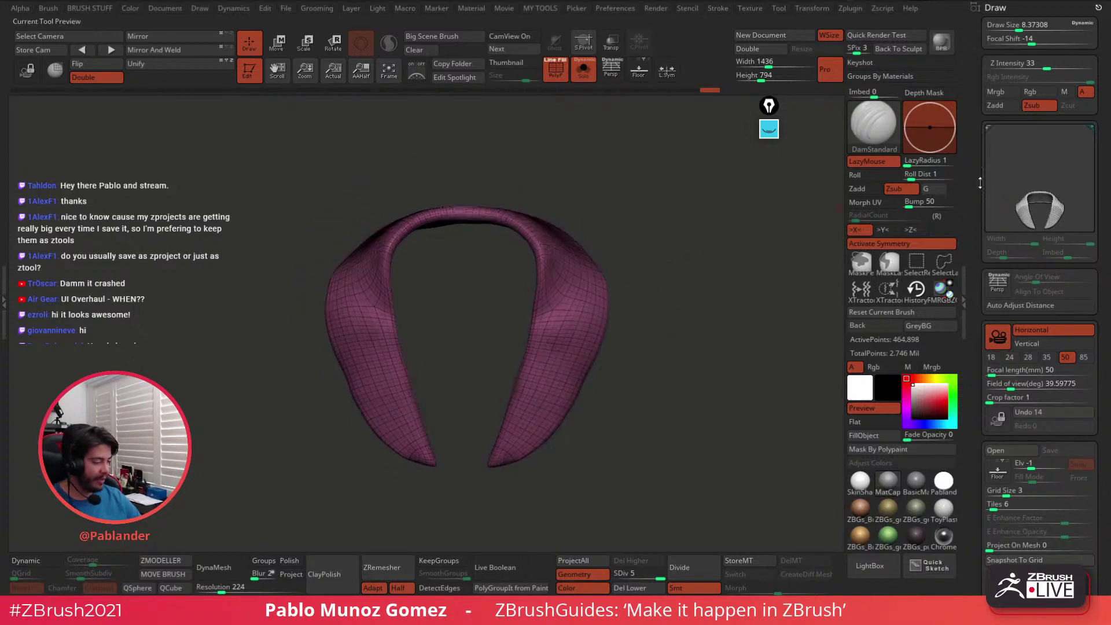
Lower the collar to subdivision level 3 and duplicate its subtool
scroll(973, 196, "down", 10)
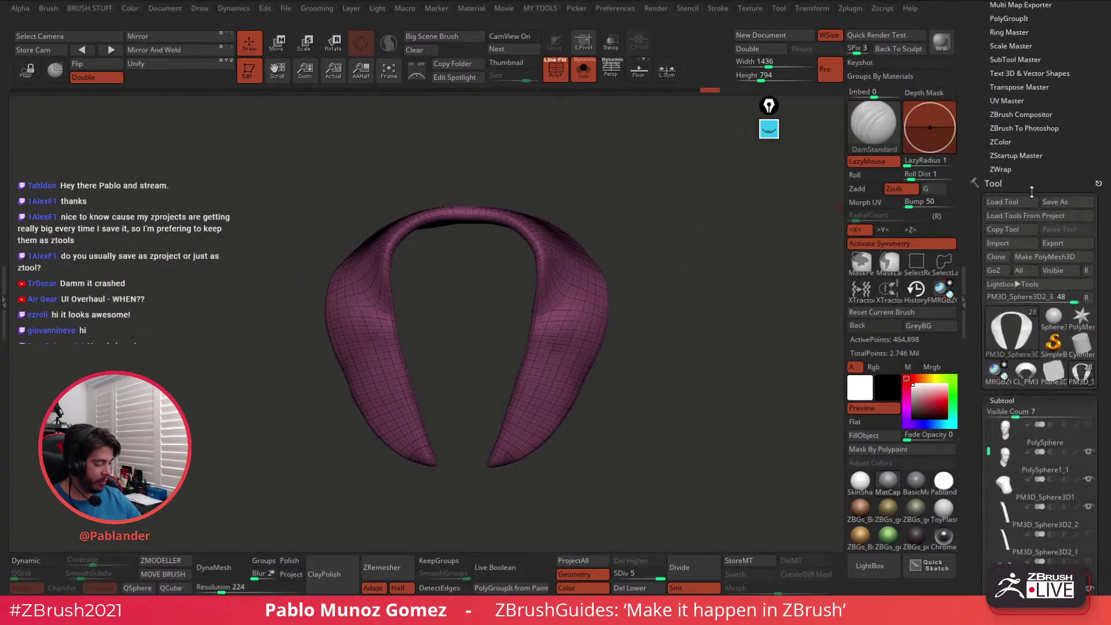
scroll(1030, 136, "down", 2)
left_click_drag(1031, 399, 990, 403)
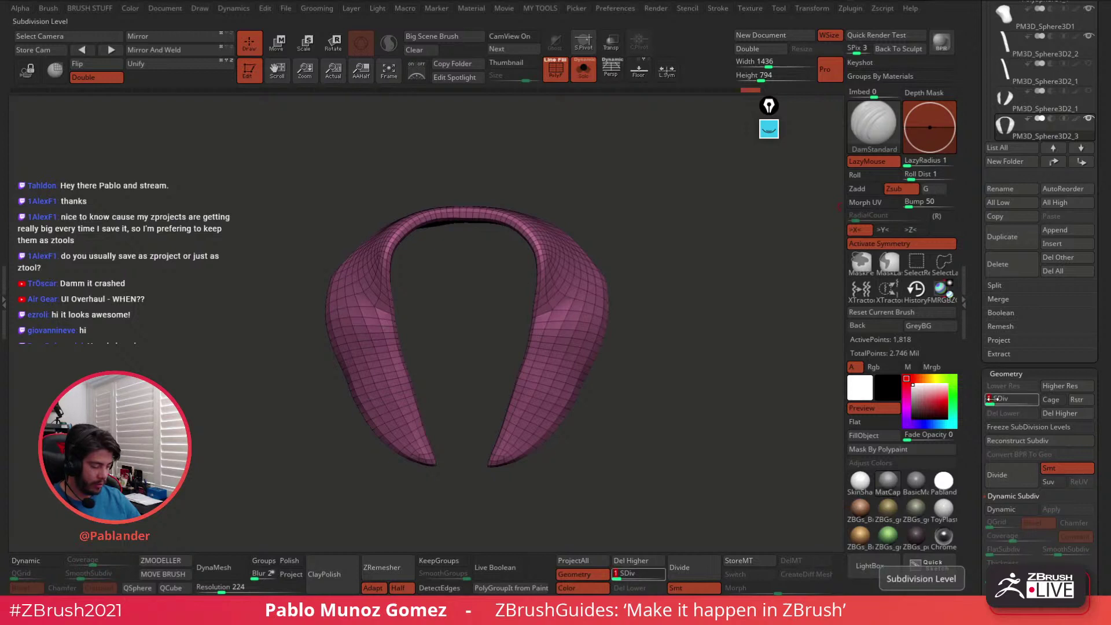
left_click_drag(993, 403, 1000, 405)
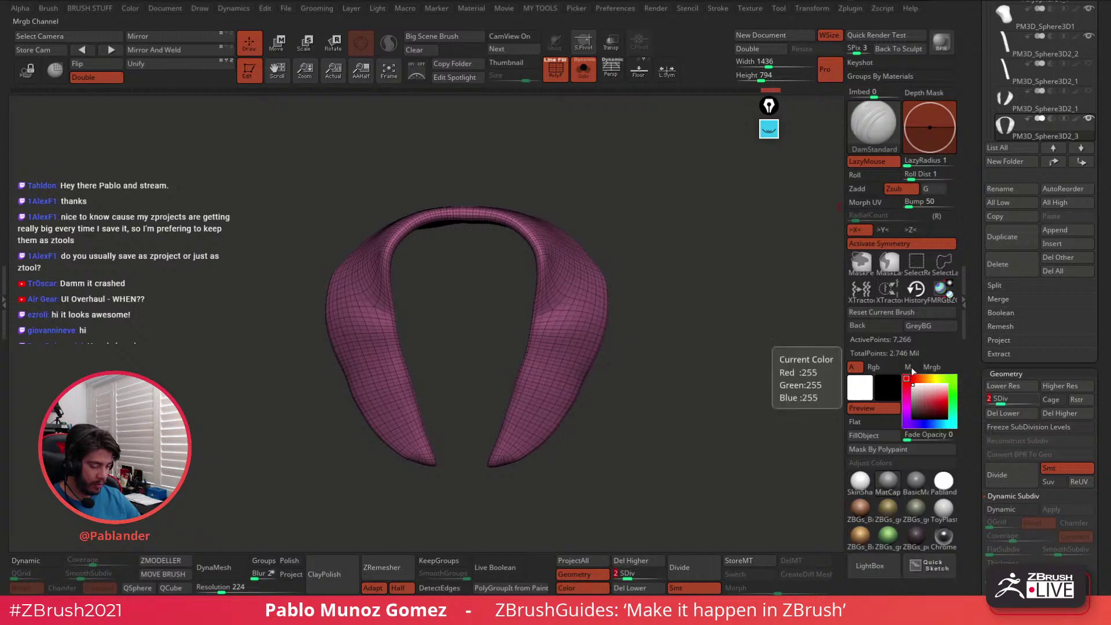
left_click_drag(722, 338, 718, 315, "alt")
left_click_drag(1001, 403, 1012, 404)
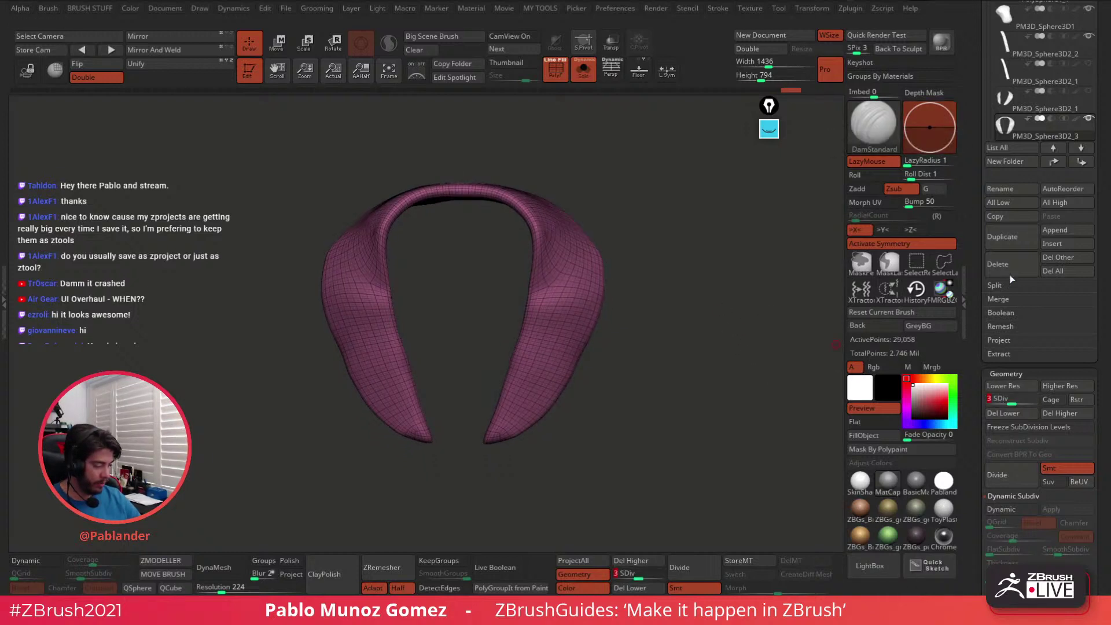
left_click(1005, 237)
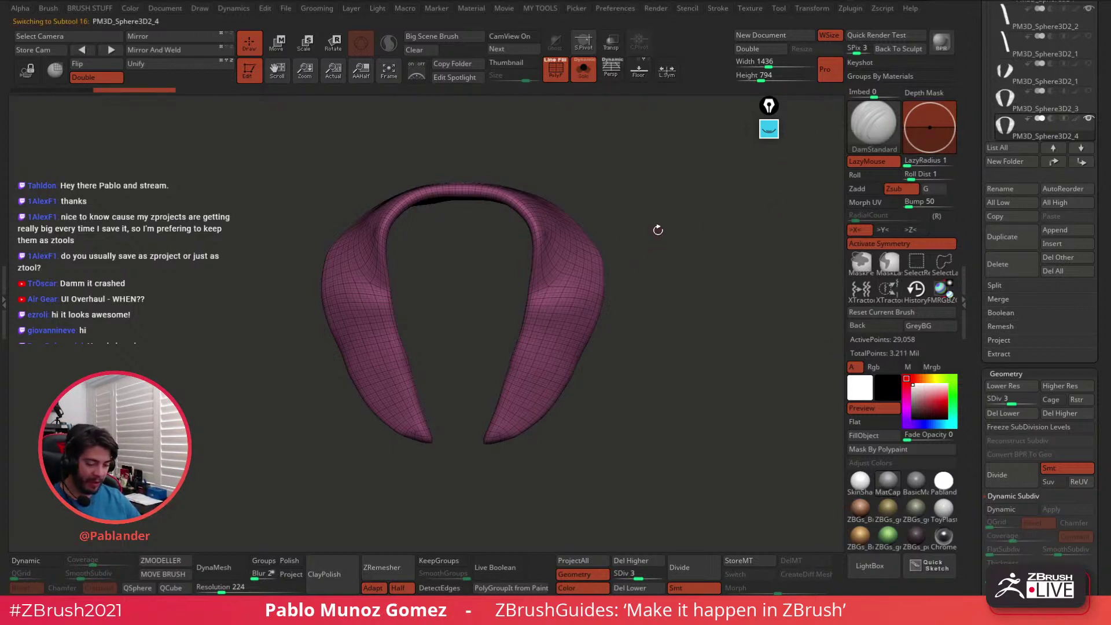
Delete the other subdivision levels of the duplicated collar, keeping only the level 3 mesh
mouse_move(672, 243)
left_mouse_down()
mouse_move(716, 270)
mouse_move(659, 245)
left_mouse_up()
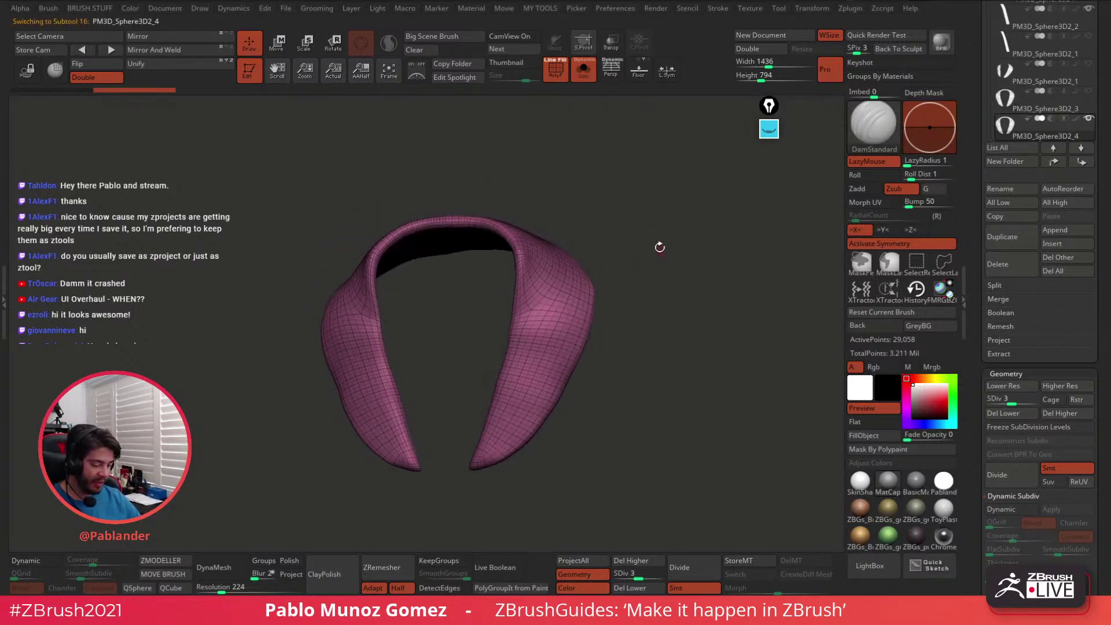
left_click_drag(709, 198, 700, 250)
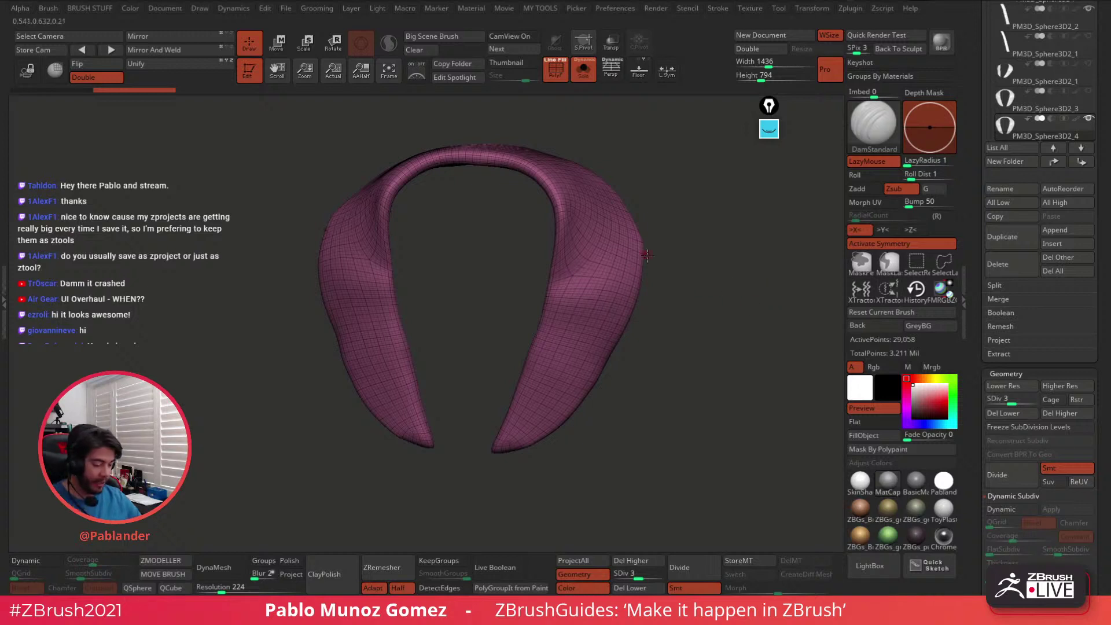
left_click(1057, 414)
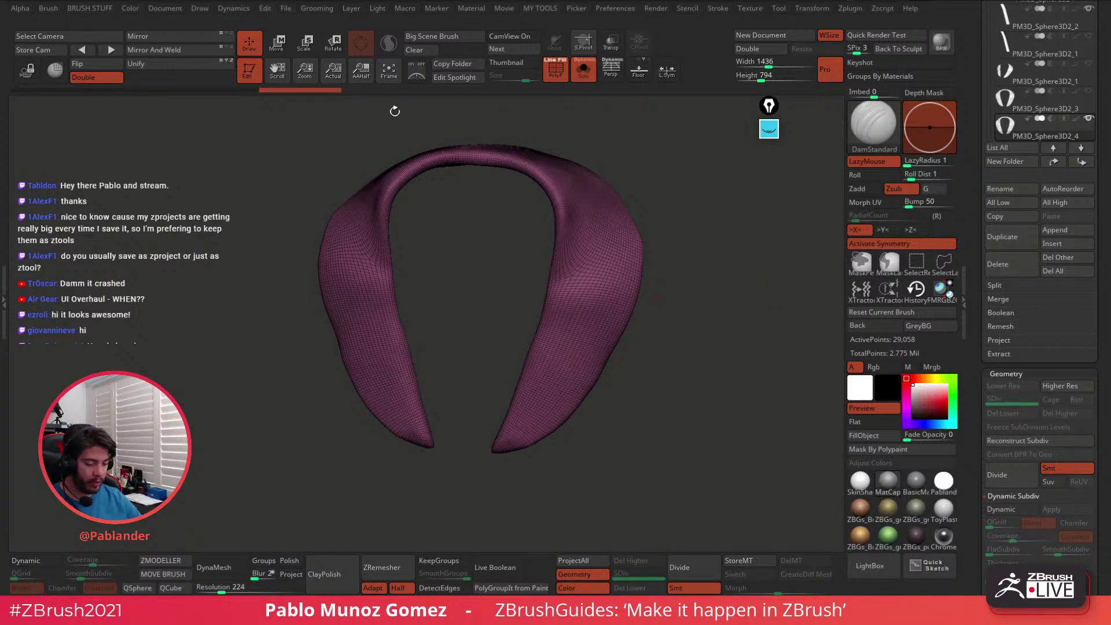
left_click_drag(395, 111, 723, 286)
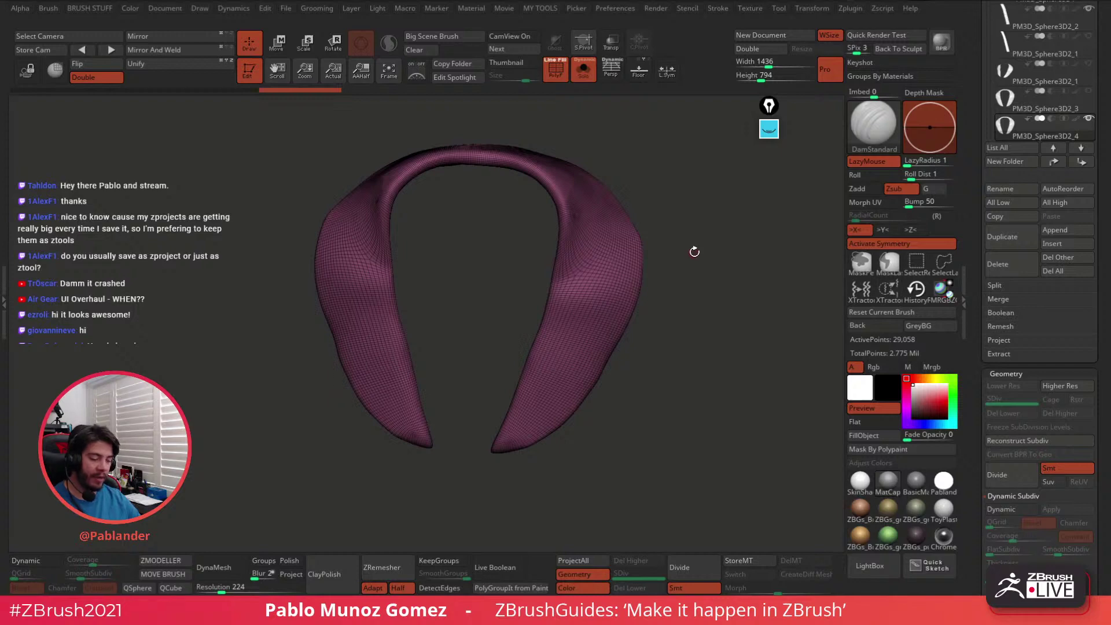
Turn off symmetry on the duplicated collar and choose the SliceCurve brush
left_click_drag(719, 279, 717, 270)
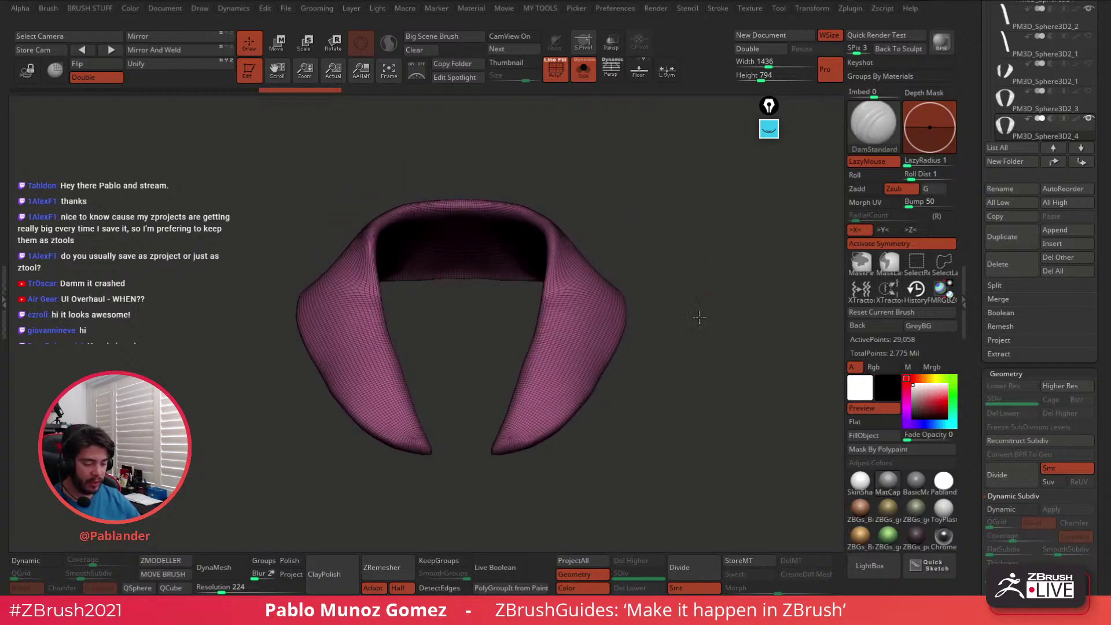
left_click_drag(698, 316, 723, 314)
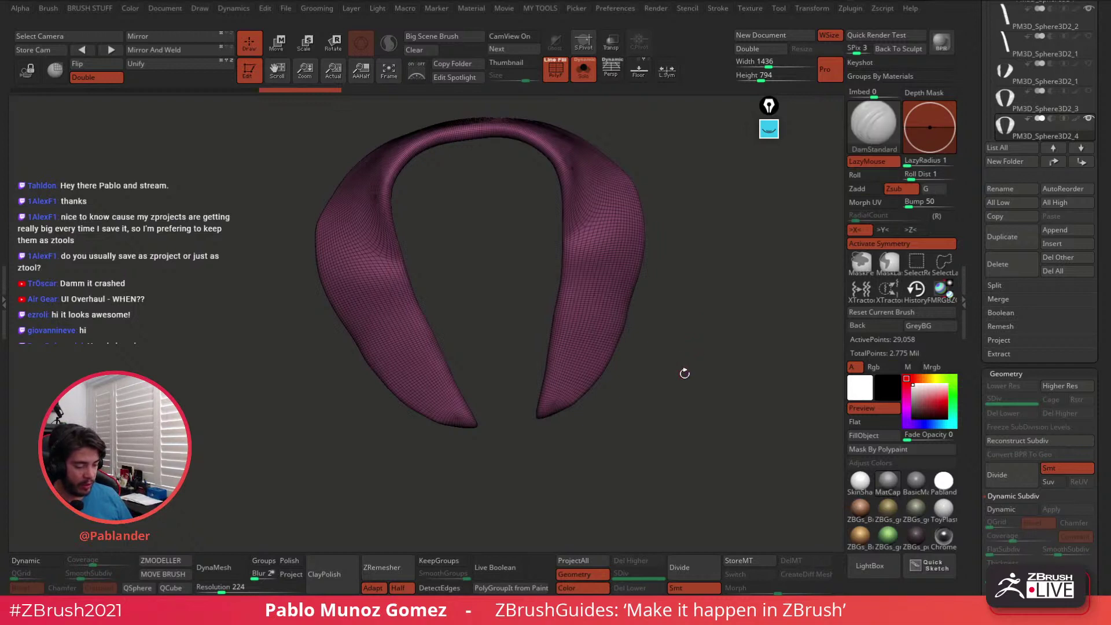
mouse_move(684, 373)
left_mouse_down()
mouse_move(682, 390)
mouse_move(687, 365)
left_mouse_up()
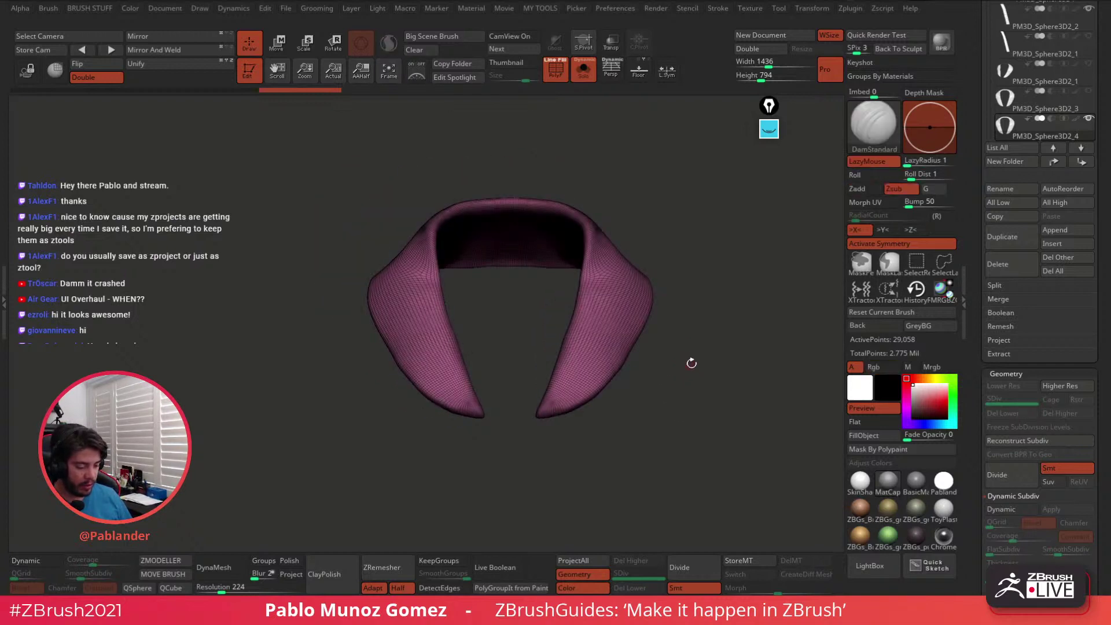
left_click_drag(712, 163, 614, 432, "ctrl+shift")
left_click(629, 427, "ctrl+shift")
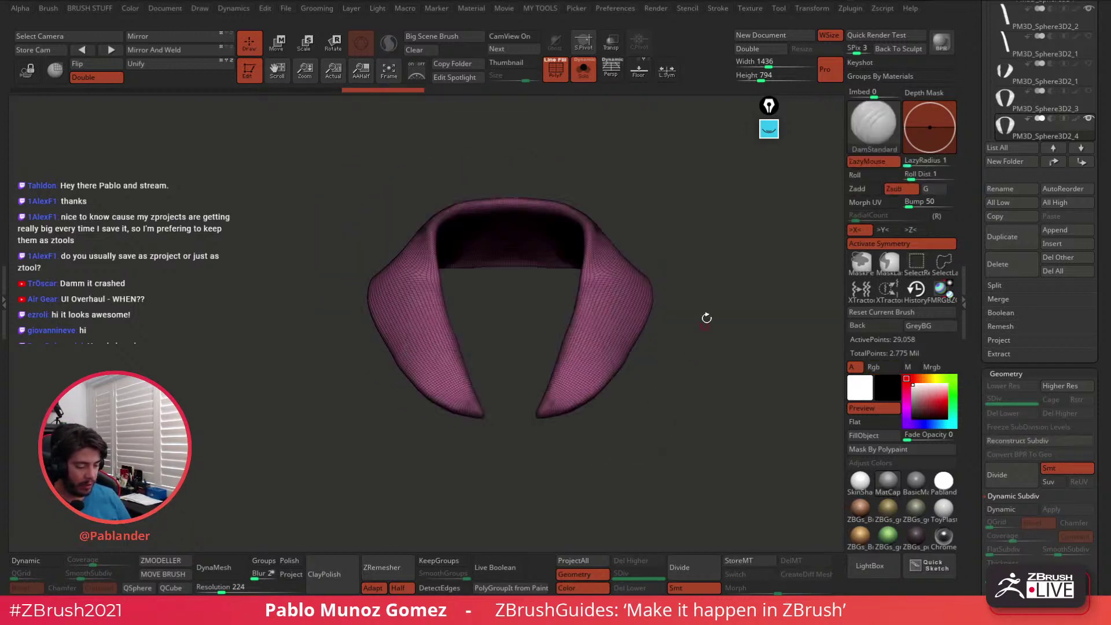
key("ctrl")
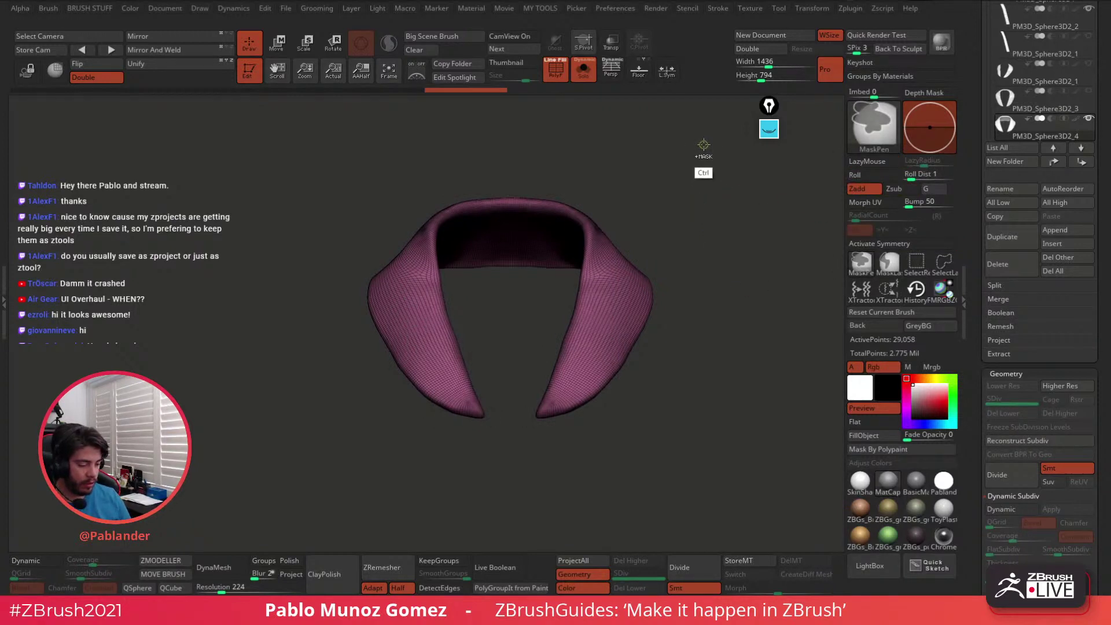
left_click_drag(754, 299, 741, 366)
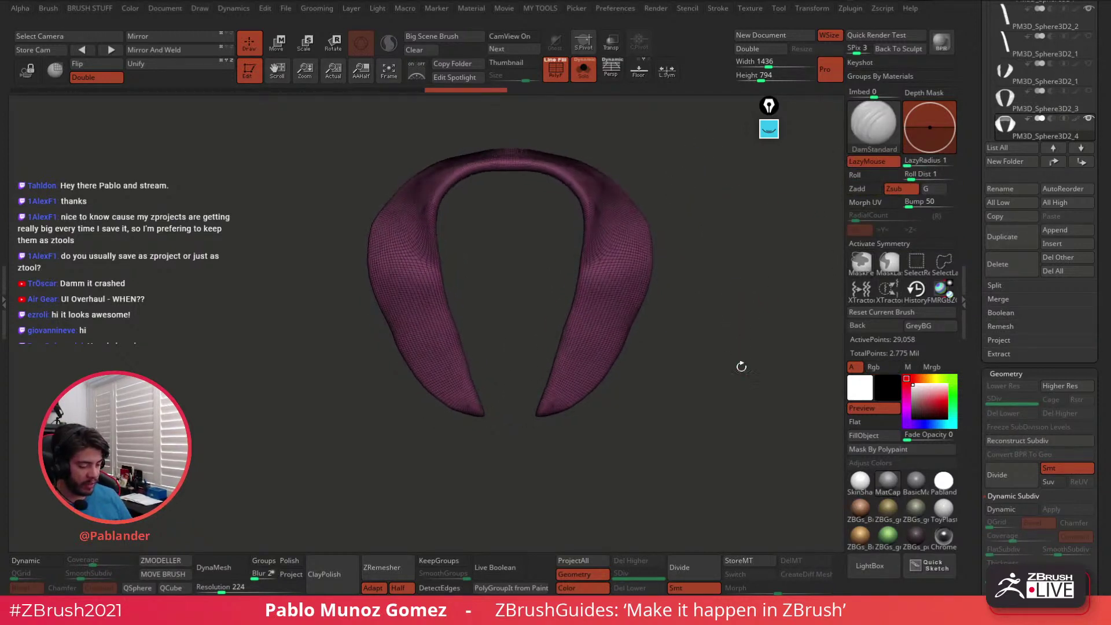
left_click(875, 125, "ctrl+shift")
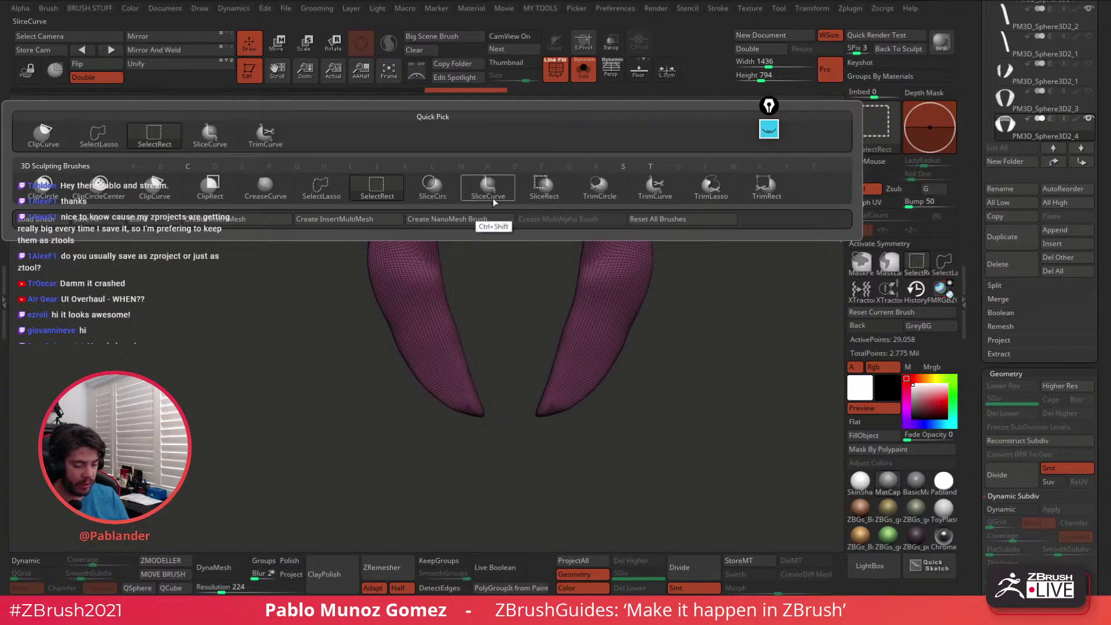
Slice the tip of one collar lapel into narrow crosswise polygroup bands with SliceCurve
left_click_drag(445, 443, 502, 382, "ctrl+shift")
mouse_move(446, 432)
left_mouse_down("ctrl+shift")
mouse_move(499, 384)
mouse_move(484, 386)
mouse_move(491, 374)
left_mouse_up("ctrl+shift")
mouse_move(376, 383)
left_mouse_down()
mouse_move(465, 382)
mouse_move(425, 451)
mouse_move(479, 415)
mouse_move(489, 454)
mouse_move(556, 414)
left_mouse_up()
left_click_drag(468, 398, 528, 336, "ctrl+shift")
left_click_drag(443, 383, 521, 330, "ctrl+shift")
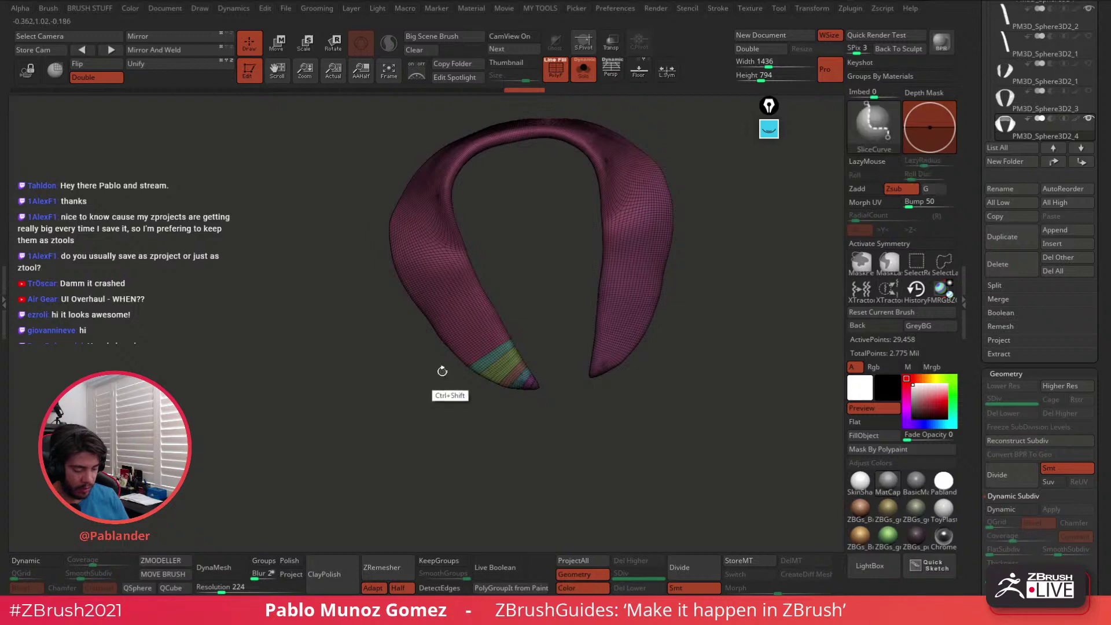
mouse_move(442, 370)
left_mouse_down()
mouse_move(509, 329)
mouse_move(451, 391)
mouse_move(529, 317)
mouse_move(460, 348)
mouse_move(439, 382)
mouse_move(423, 381)
left_mouse_up()
left_click_drag(531, 379, 550, 357)
Lock the camera and continue slicing parallel polygroup bands up the flat part of the same lapel
left_click(27, 70)
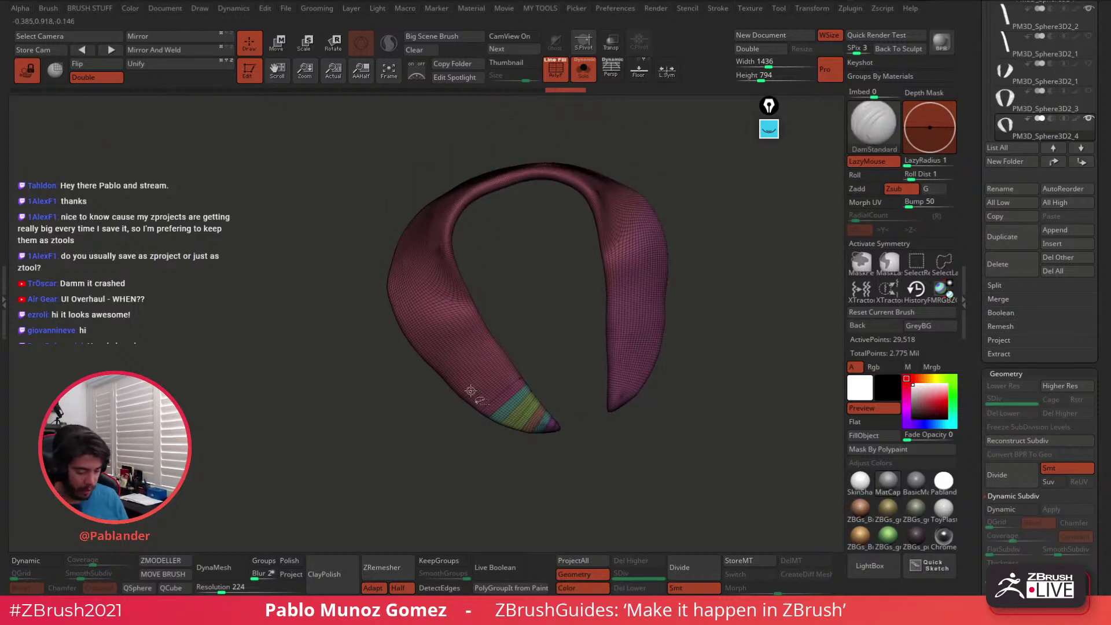
left_click_drag(455, 419, 526, 359, "ctrl+shift")
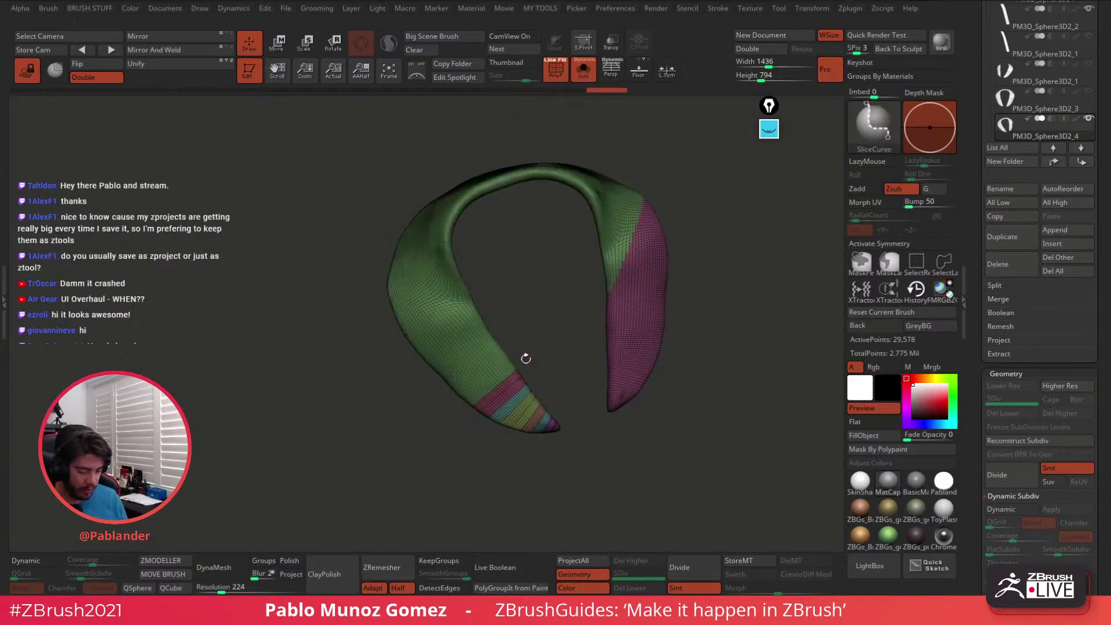
left_click_drag(444, 411, 523, 346, "ctrl+shift")
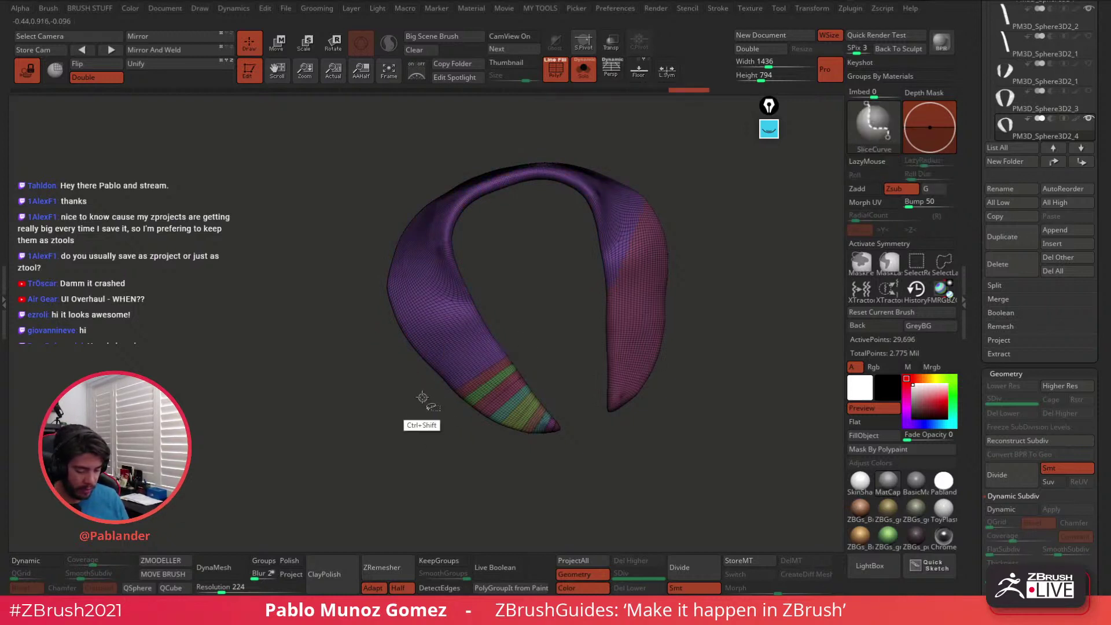
mouse_move(422, 393)
left_mouse_down("ctrl+shift")
mouse_move(521, 338)
mouse_move(502, 344)
left_mouse_up("ctrl+shift")
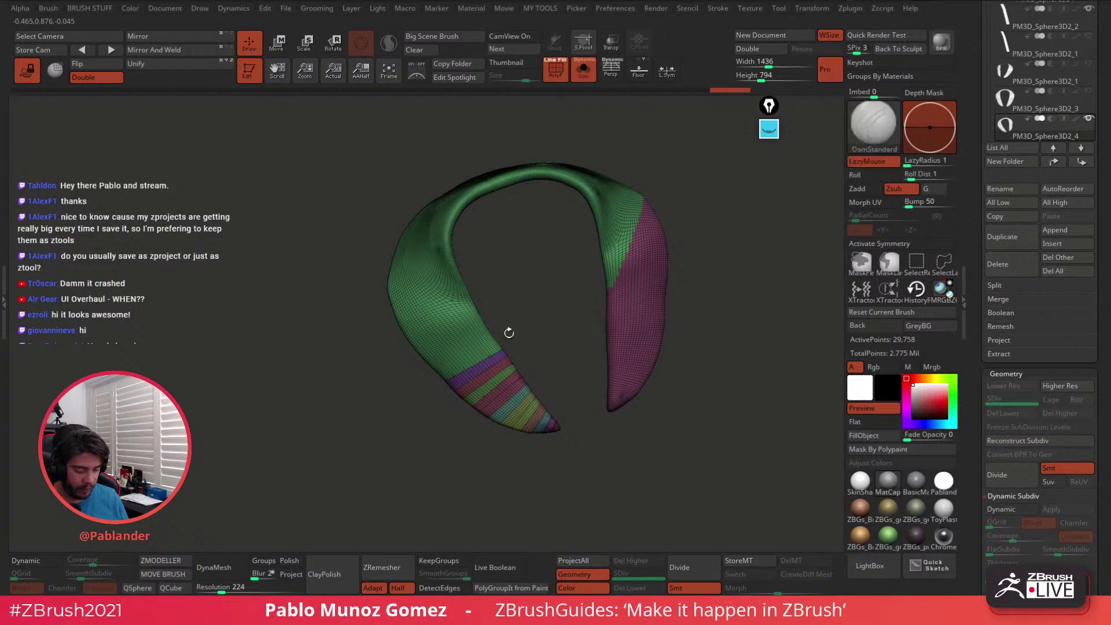
left_click_drag(409, 382, 507, 334, "ctrl+shift")
left_click_drag(407, 372, 500, 325, "ctrl+shift")
left_click_drag(385, 360, 498, 317, "ctrl+shift")
left_click_drag(380, 348, 487, 312, "ctrl+shift")
mouse_move(374, 336)
left_mouse_down("ctrl+shift")
mouse_move(490, 302)
mouse_move(366, 323)
mouse_move(483, 296)
left_mouse_up("ctrl+shift")
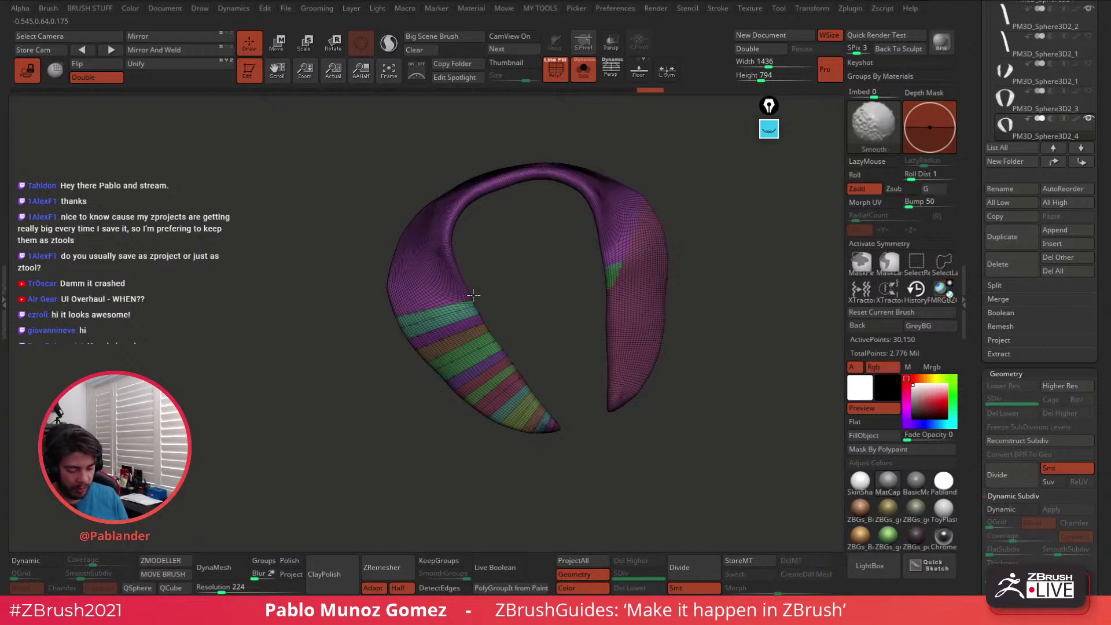
Extend the sliced polygroup bands around the outer bend of the lapel, fanning them with the collar's curve
left_click_drag(310, 208, 675, 343)
left_click_drag(664, 393, 726, 323, "alt")
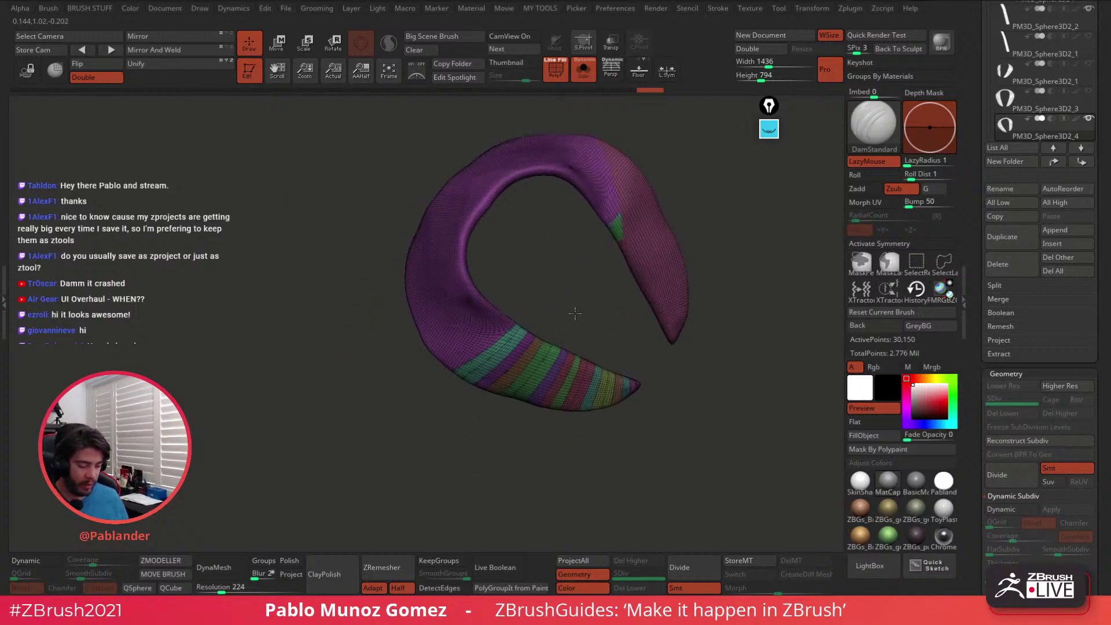
mouse_move(572, 305)
left_mouse_down("alt")
mouse_move(599, 327)
mouse_move(578, 307)
mouse_move(578, 317)
mouse_move(574, 296)
left_mouse_up("alt")
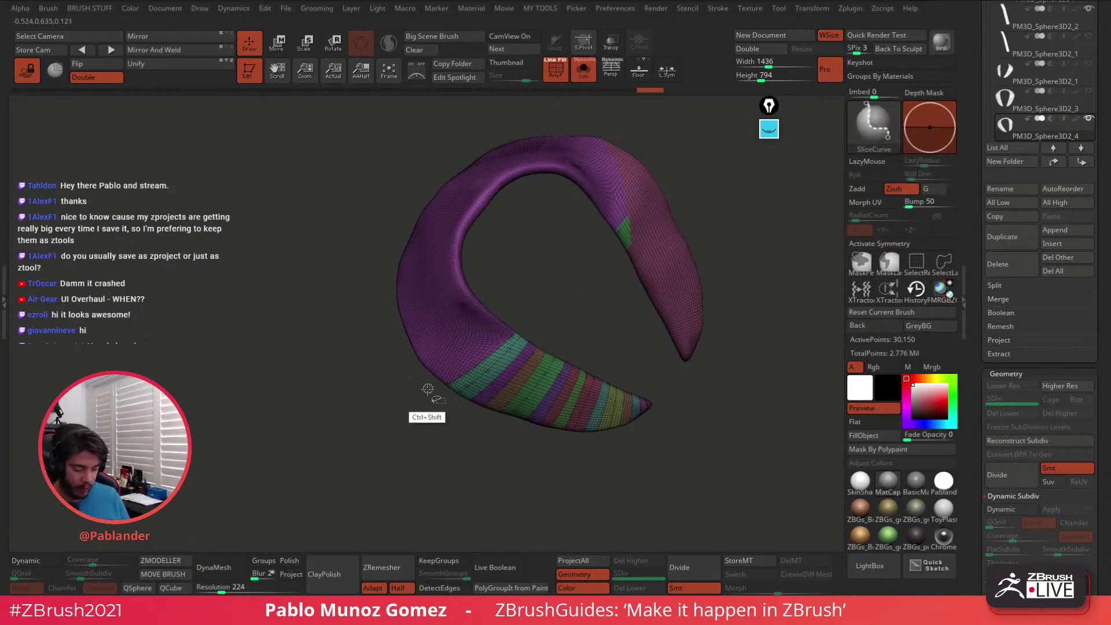
mouse_move(415, 390)
left_mouse_down("ctrl+shift")
mouse_move(480, 353)
mouse_move(528, 306)
left_mouse_up("ctrl+shift")
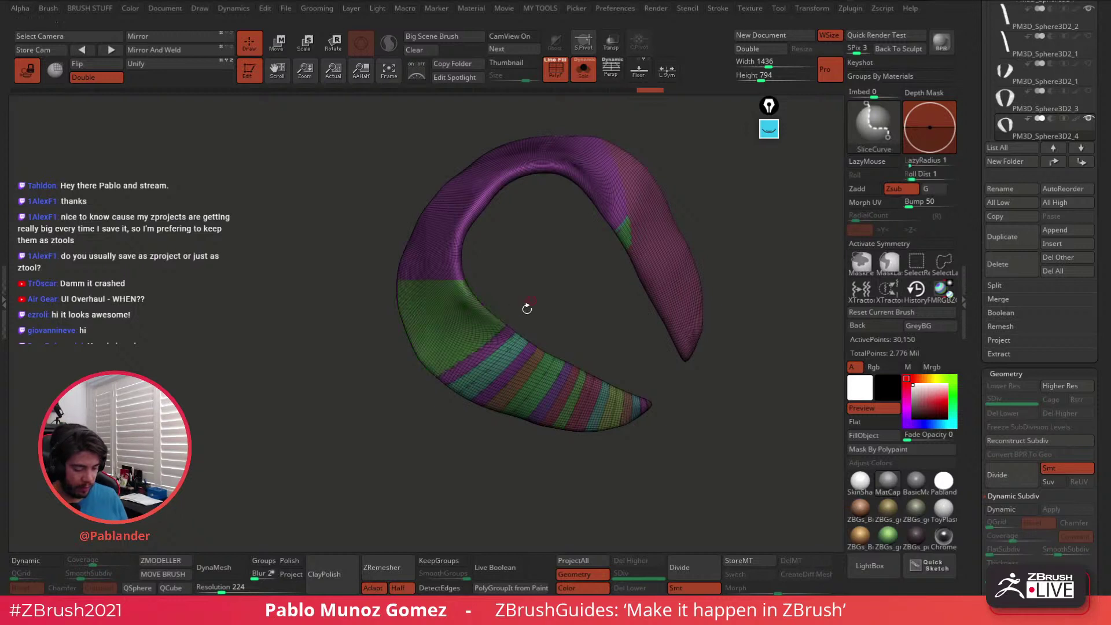
mouse_move(399, 368)
left_mouse_down("ctrl+shift")
mouse_move(460, 347)
mouse_move(453, 354)
mouse_move(509, 310)
mouse_move(469, 330)
left_mouse_up("ctrl+shift")
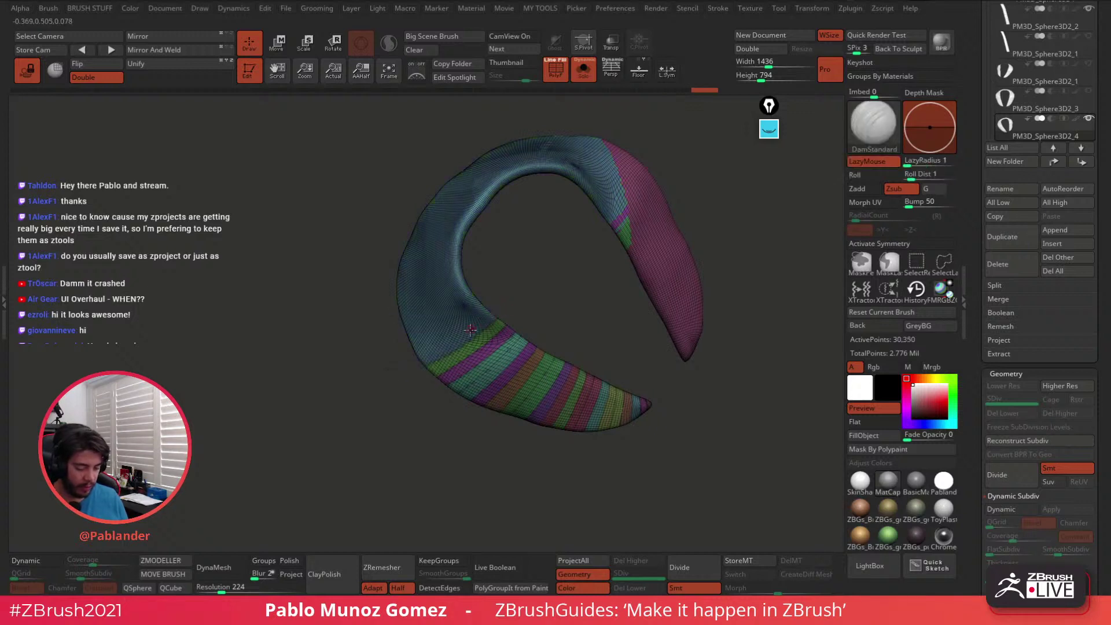
left_click_drag(411, 361, 503, 308, "ctrl+shift")
left_click_drag(404, 345, 496, 300, "ctrl+shift")
mouse_move(385, 328)
left_mouse_down("ctrl+shift")
mouse_move(414, 347)
mouse_move(499, 299)
mouse_move(418, 307)
mouse_move(489, 292)
left_mouse_up("ctrl+shift")
left_click_drag(391, 287, 489, 293, "ctrl+shift")
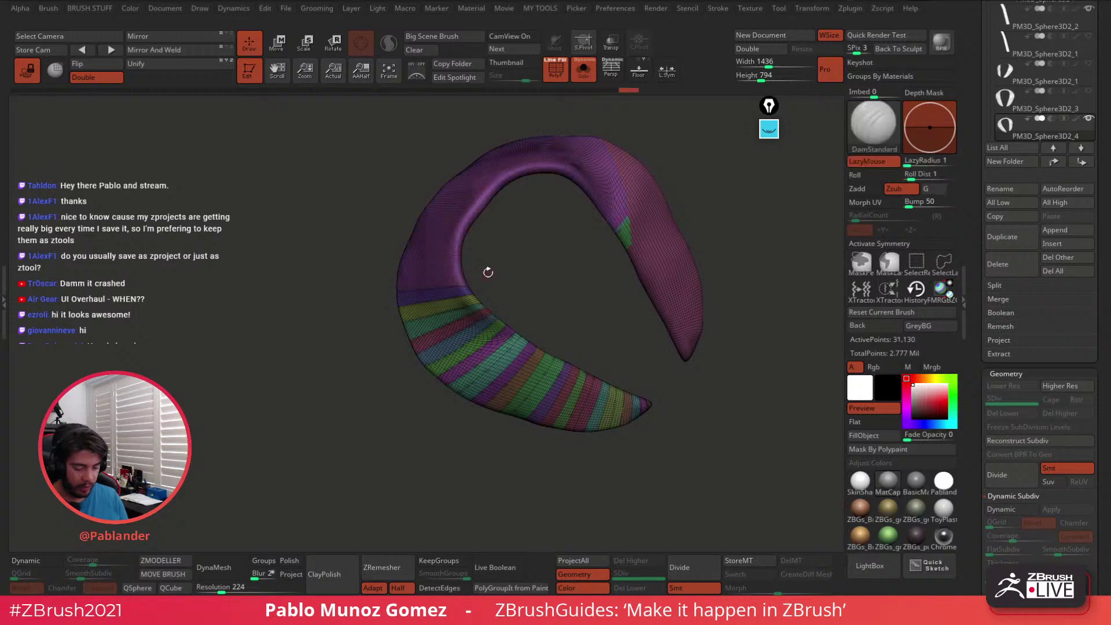
Slice further polygroup bands along the side of the collar toward the back of the neck
left_click_drag(382, 281, 487, 272, "ctrl+shift")
left_click_drag(379, 261, 471, 266, "ctrl+shift")
left_click_drag(390, 242, 470, 258, "ctrl+shift")
mouse_move(386, 225)
left_mouse_down("ctrl+shift")
mouse_move(457, 248)
mouse_move(473, 240)
left_mouse_up("ctrl+shift")
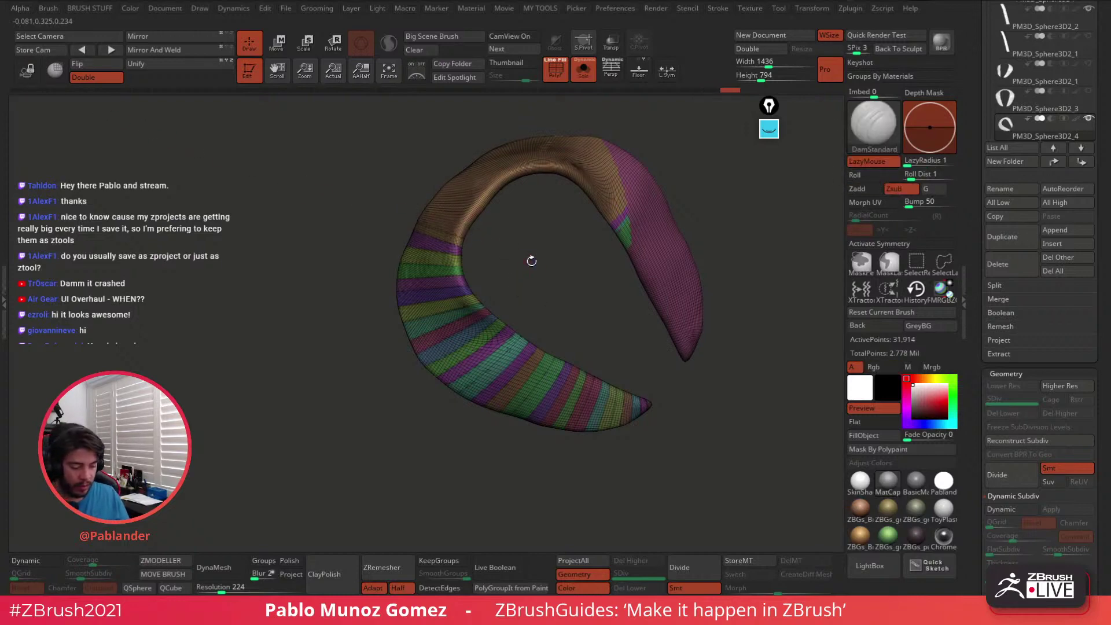
Try a straight slice across the back of the collar and undo the latest slices
left_click_drag(532, 260, 619, 234)
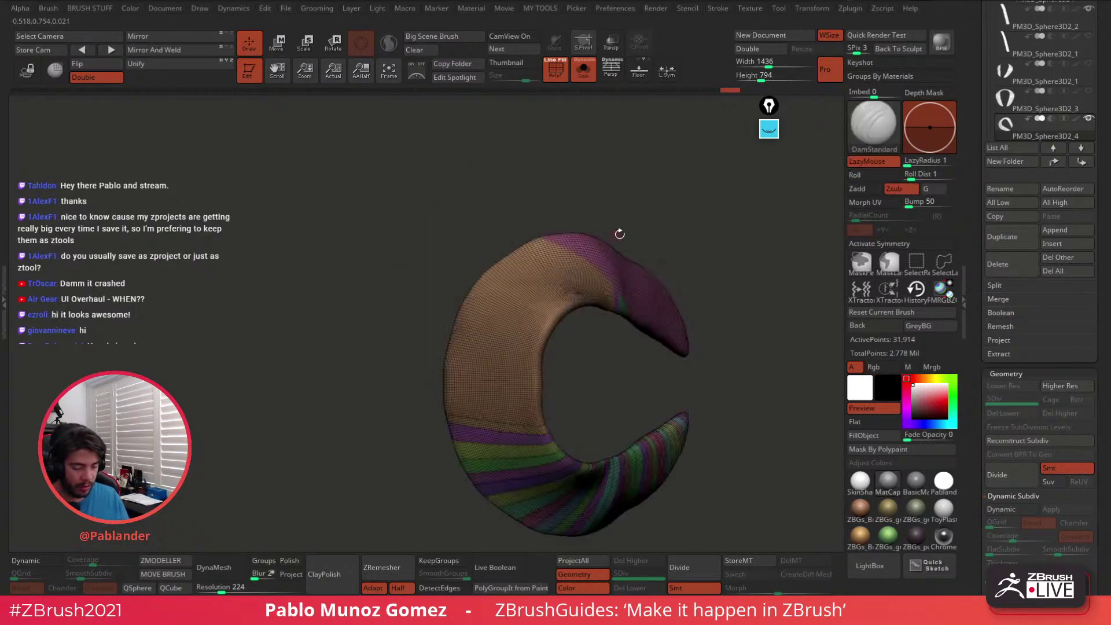
left_click_drag(736, 375, 731, 290, "alt")
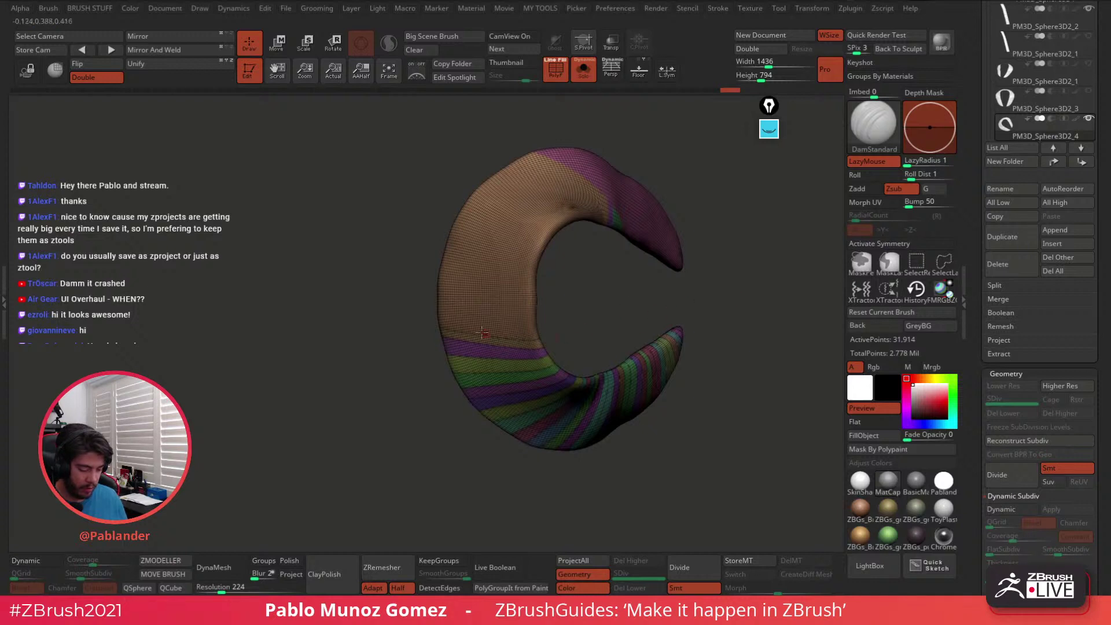
left_click_drag(425, 318, 561, 319, "ctrl+shift")
key("ctrl+z")
key("ctrl+z")
key("ctrl+z")
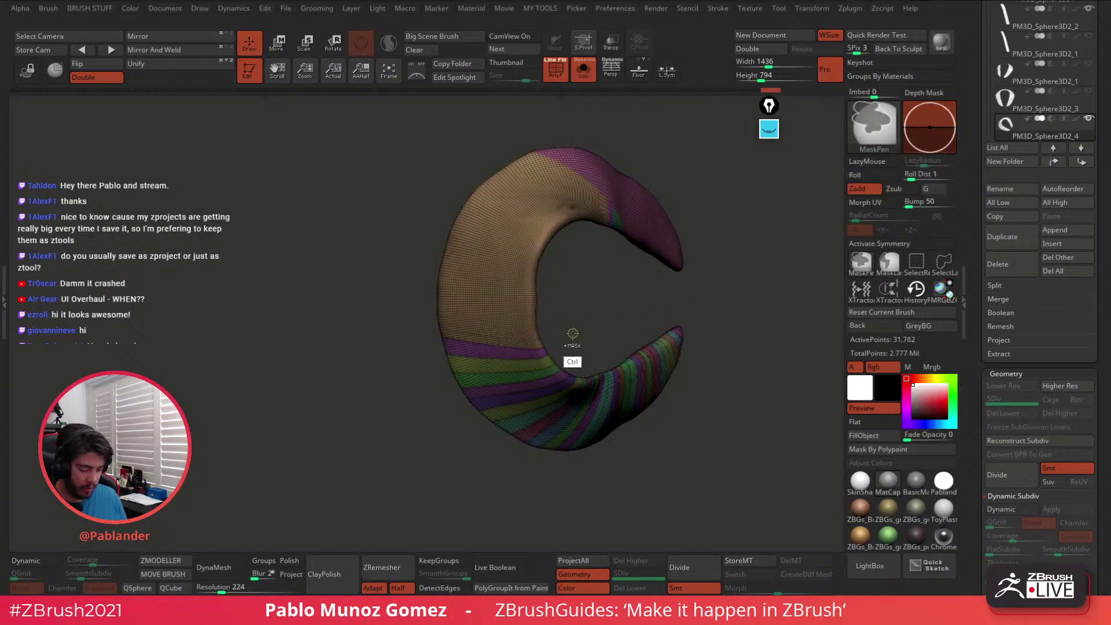
Try slicing bands across the back of the collar, mirroring them to the other side and cutting the middle band
left_click_drag(429, 372, 545, 356, "ctrl+shift")
left_click_drag(536, 359, 569, 340, "ctrl+shift")
mouse_move(425, 355)
left_mouse_down("ctrl+shift")
mouse_move(562, 341)
mouse_move(565, 330)
left_mouse_up("ctrl+shift")
left_click_drag(419, 334, 553, 317, "ctrl+shift")
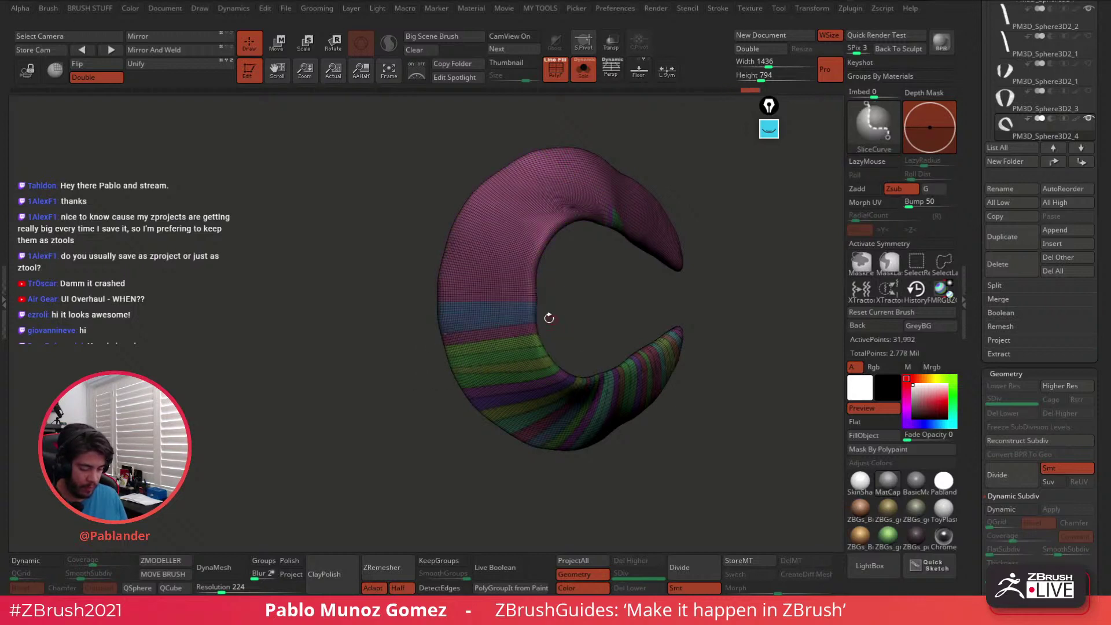
left_click_drag(411, 326, 576, 300, "ctrl+shift")
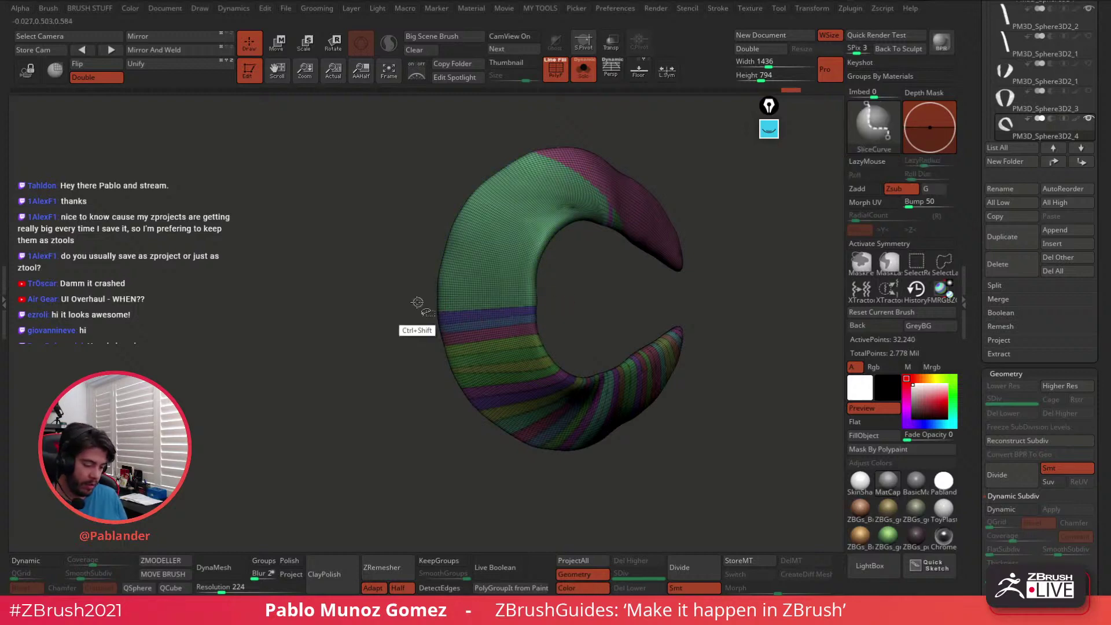
left_click_drag(416, 310, 494, 334)
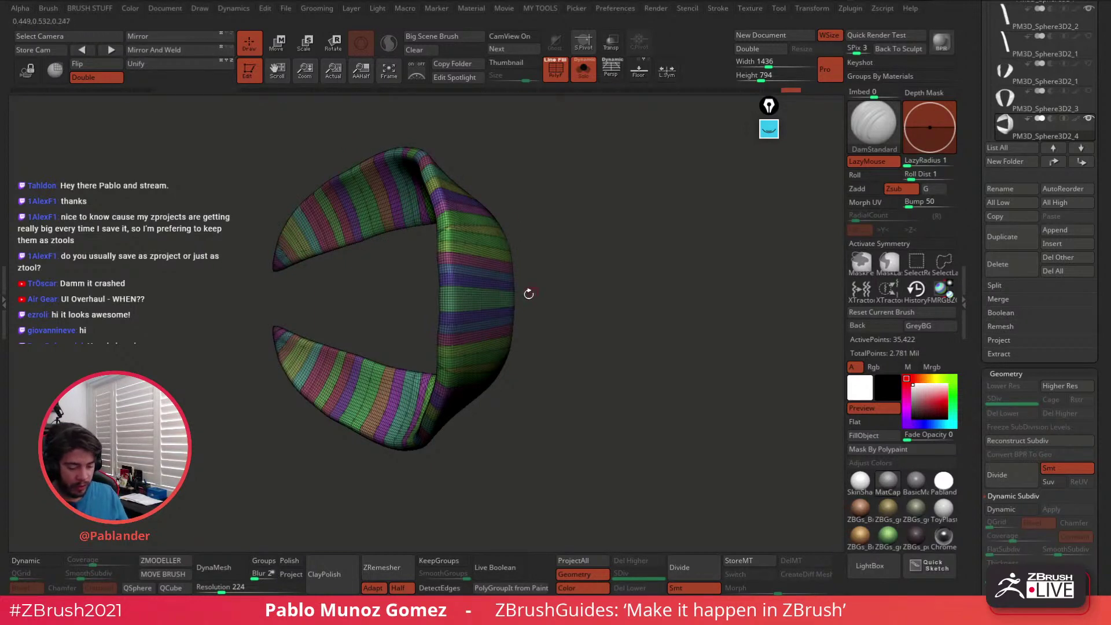
left_click_drag(400, 302, 558, 297, "ctrl+shift")
Inspect the mirrored bands from behind and undo the mirroring and the slices across the back of the collar
left_click_drag(669, 335, 619, 359)
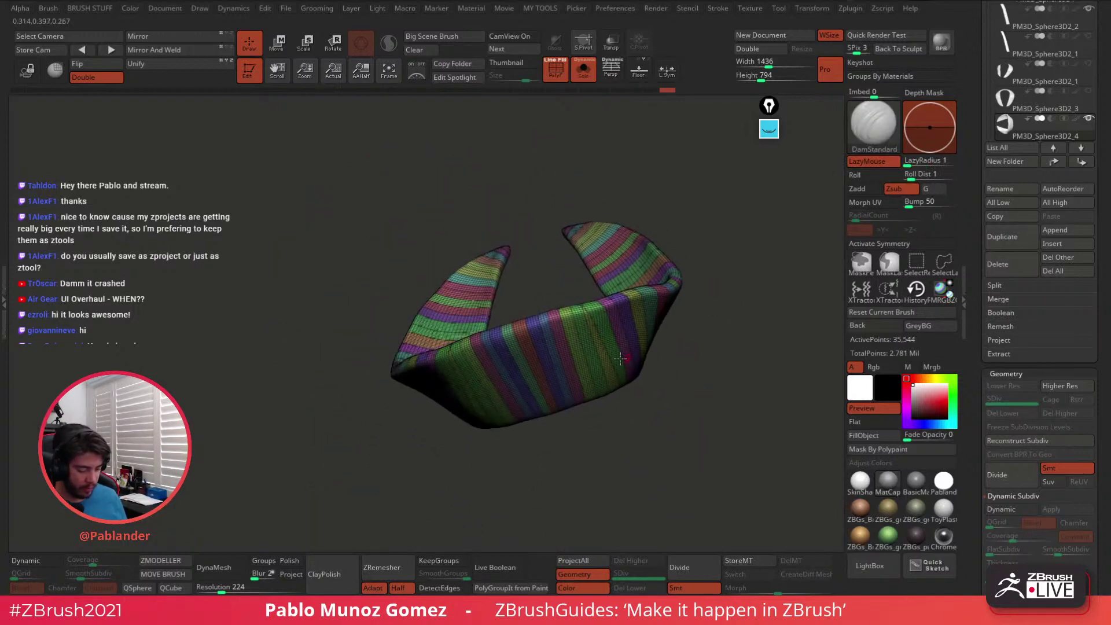
left_click_drag(620, 416, 635, 430)
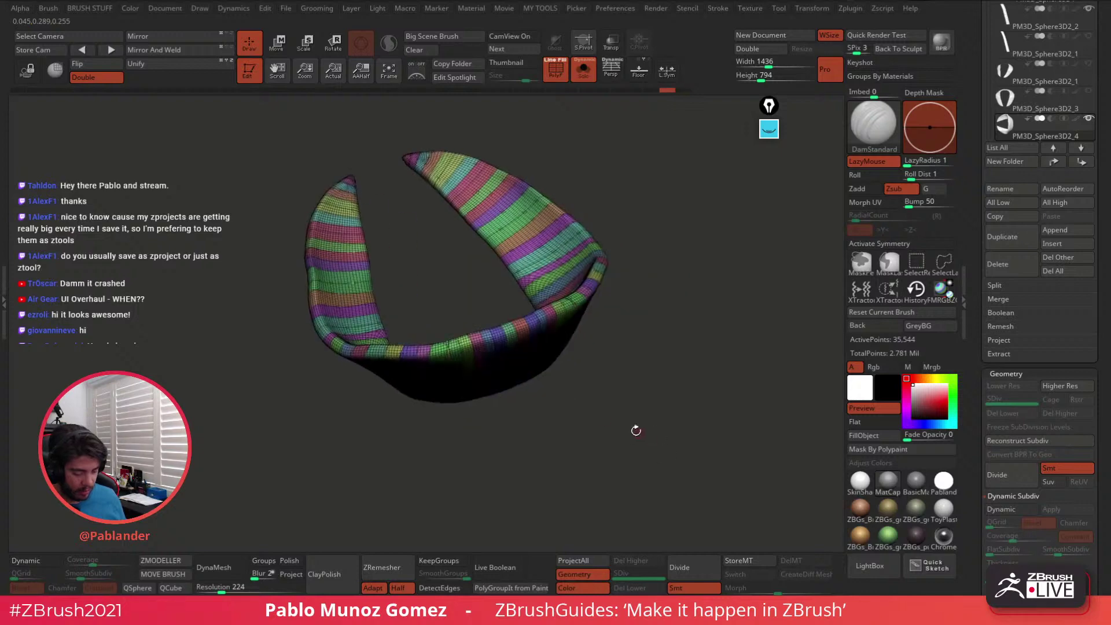
left_click_drag(564, 406, 553, 407)
key("ctrl+z")
key("ctrl+z")
key("ctrl+z")
key("ctrl+z")
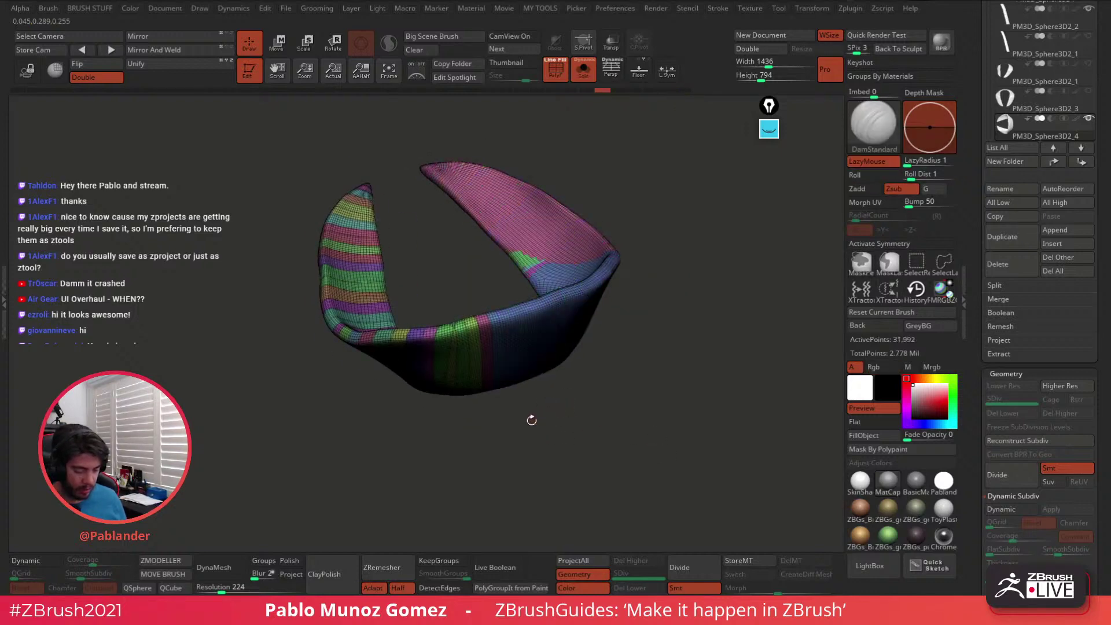
key("ctrl+z")
key("ctrl+z")
key("ctrl+z")
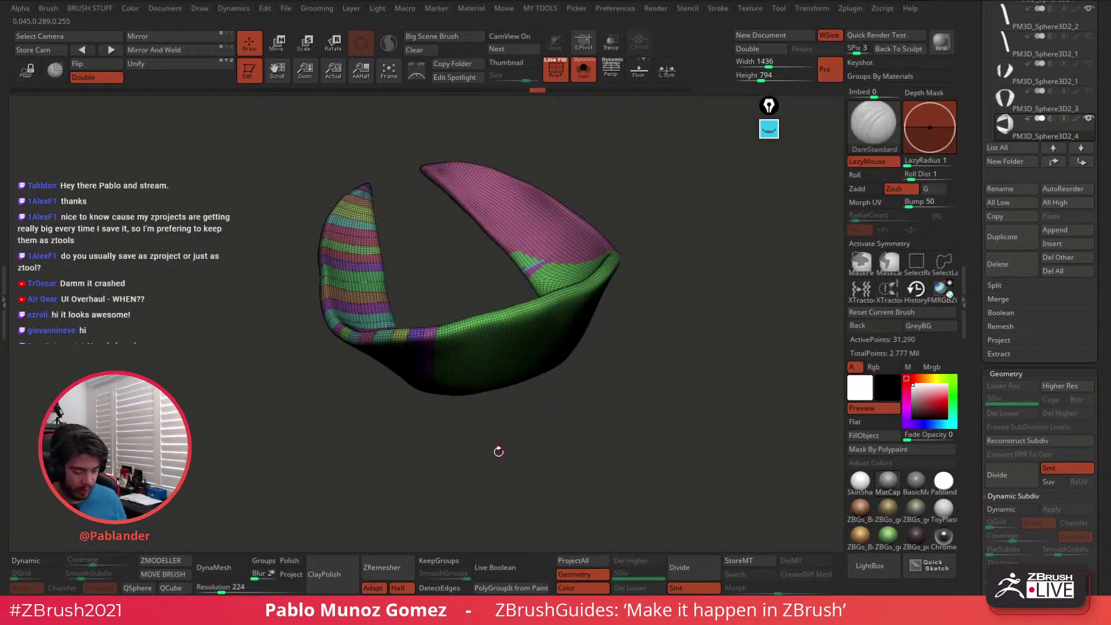
key("ctrl+z")
Slice new, more vertical polygroup bands across the back of the collar up to near its center
left_click_drag(498, 451, 486, 412)
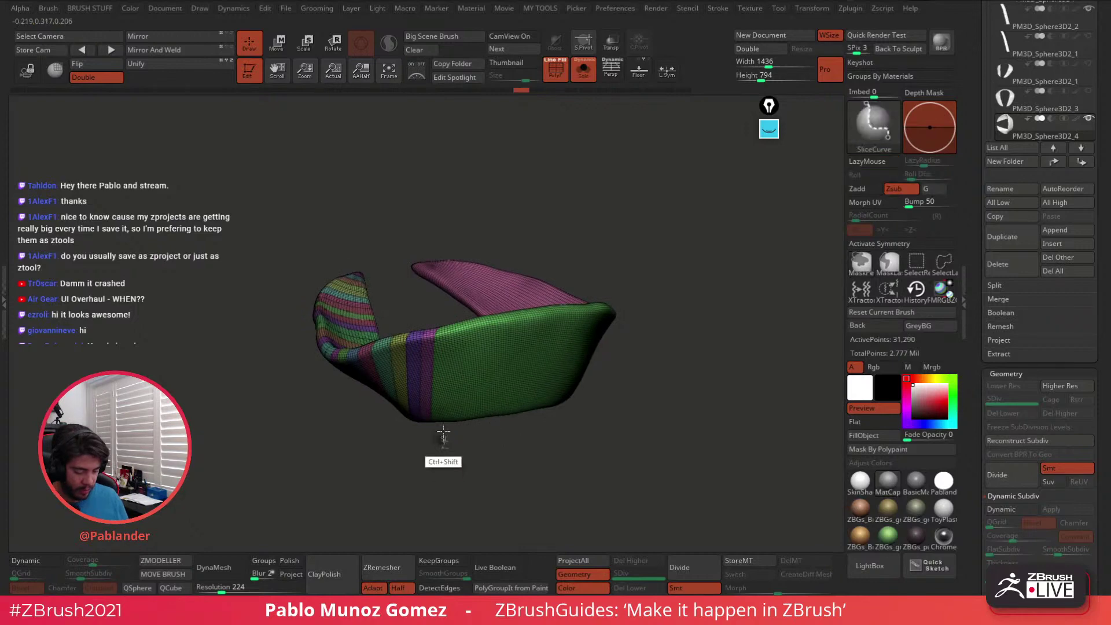
left_click_drag(444, 444, 446, 297, "ctrl+shift")
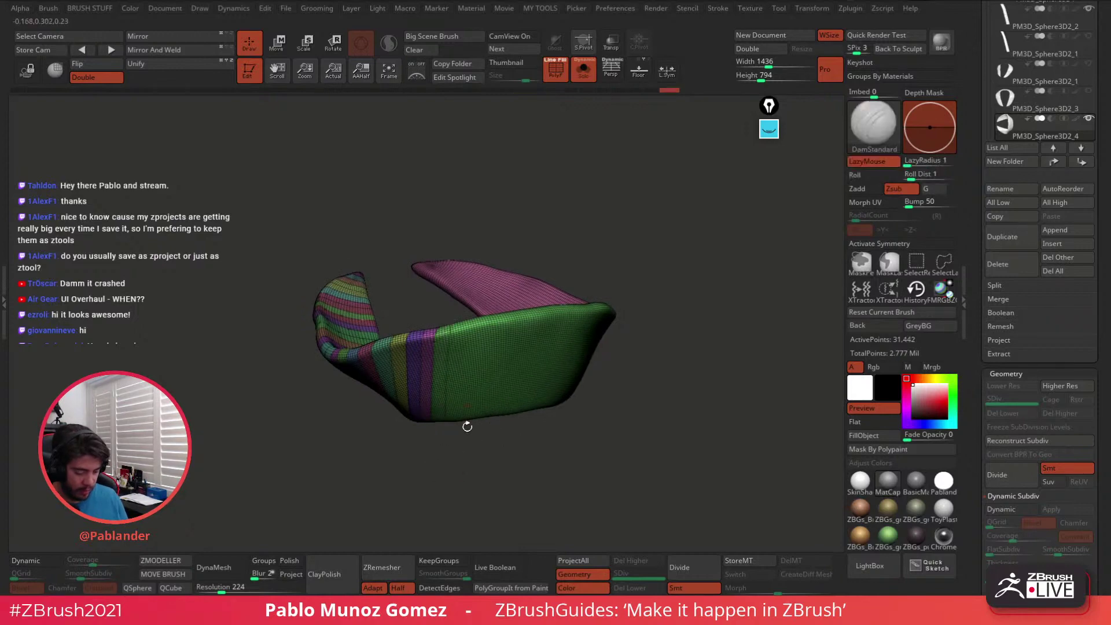
mouse_move(464, 435)
left_mouse_down()
mouse_move(456, 312)
mouse_move(469, 316)
left_mouse_up()
left_click_drag(487, 444, 486, 310, "ctrl+shift")
left_click_drag(608, 238, 582, 278)
left_click_drag(479, 458, 489, 310, "ctrl+shift")
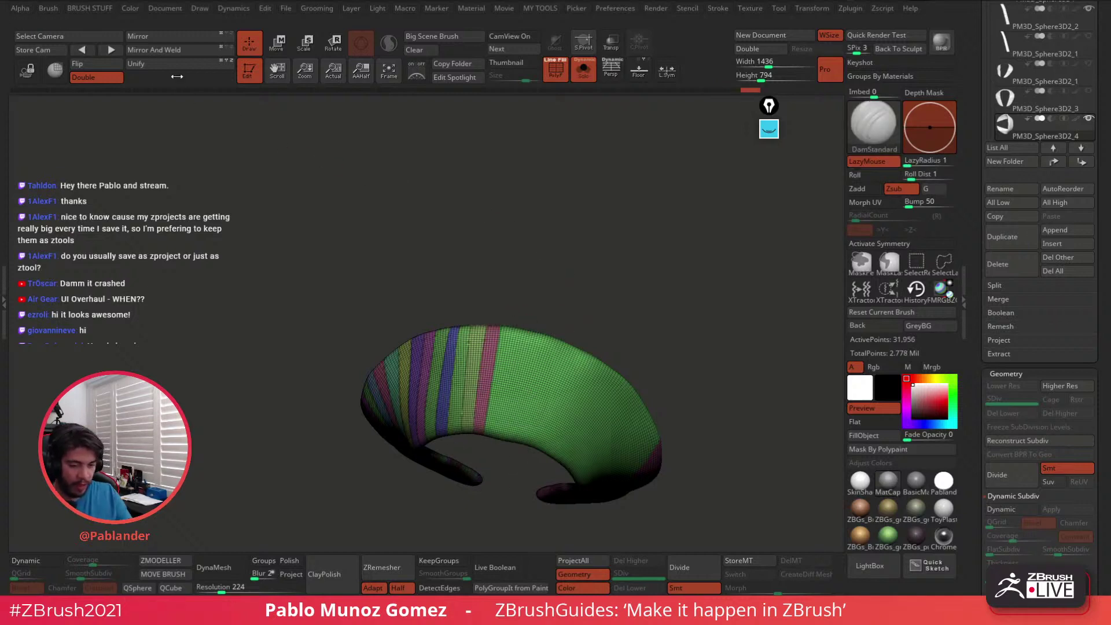
Mirror and weld the sliced half onto the other side and split the wide center band into narrower polygroups
left_click(176, 50)
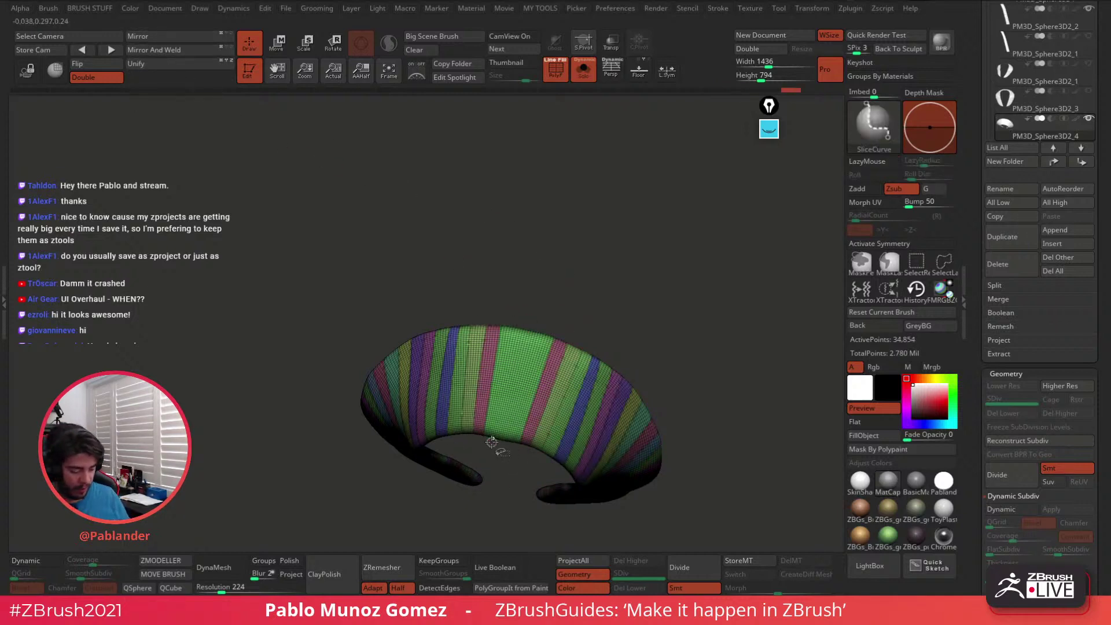
mouse_move(491, 442)
left_mouse_down("ctrl+shift")
mouse_move(515, 305)
mouse_move(532, 320)
left_mouse_up("ctrl+shift")
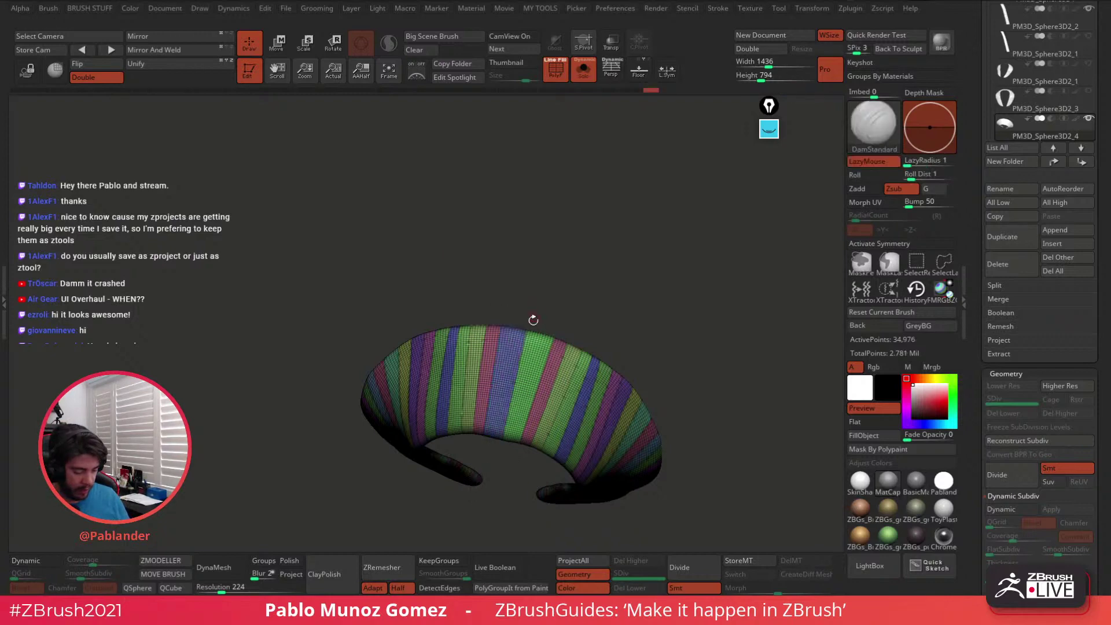
key("ctrl+z")
mouse_move(488, 466)
left_mouse_down()
mouse_move(485, 420)
mouse_move(491, 441)
mouse_move(516, 311)
left_mouse_up()
left_click_drag(496, 446, 521, 316)
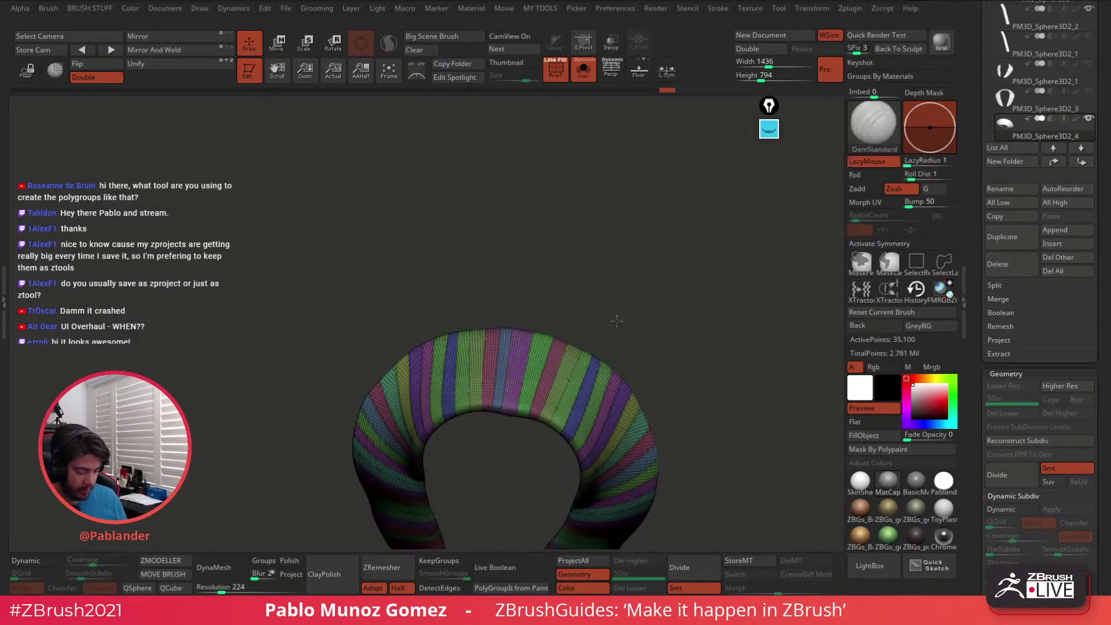
Inspect the polygroup bands along the front of the collar, with and without the polyframe and its wireframe lines
left_click_drag(617, 321, 678, 319)
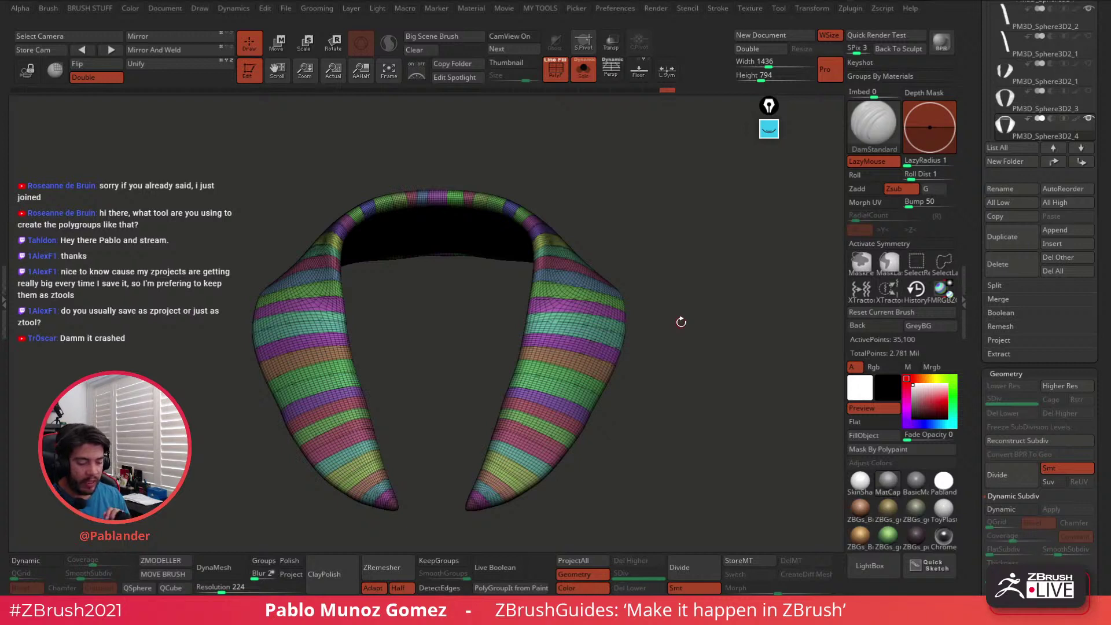
key("ctrl+shift")
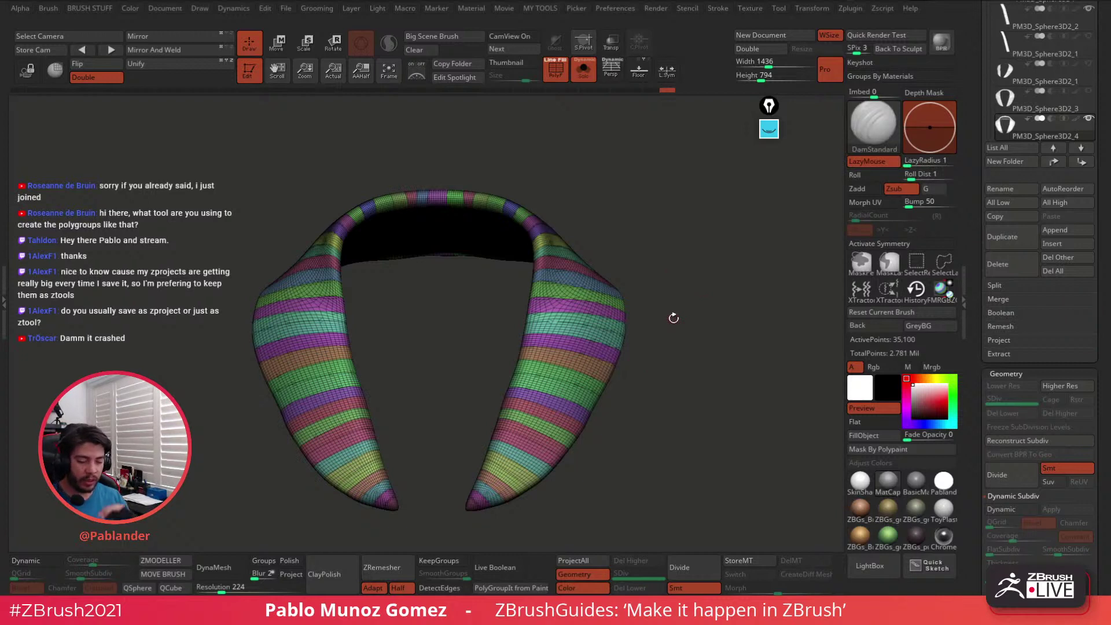
left_click_drag(645, 139, 522, 524, "ctrl+shift")
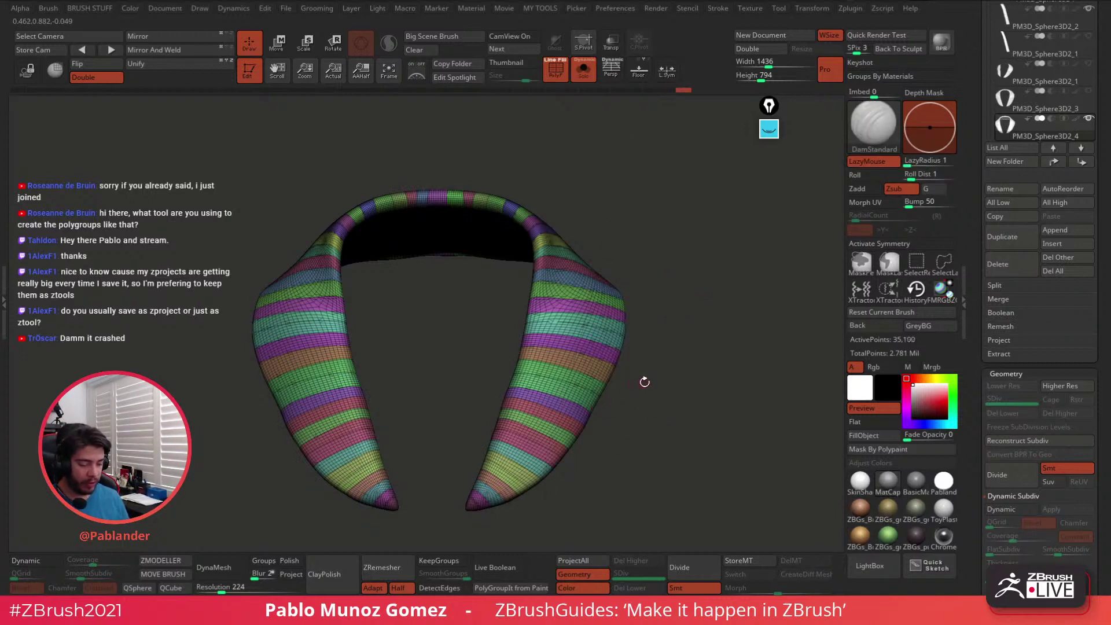
left_click_drag(645, 382, 592, 434)
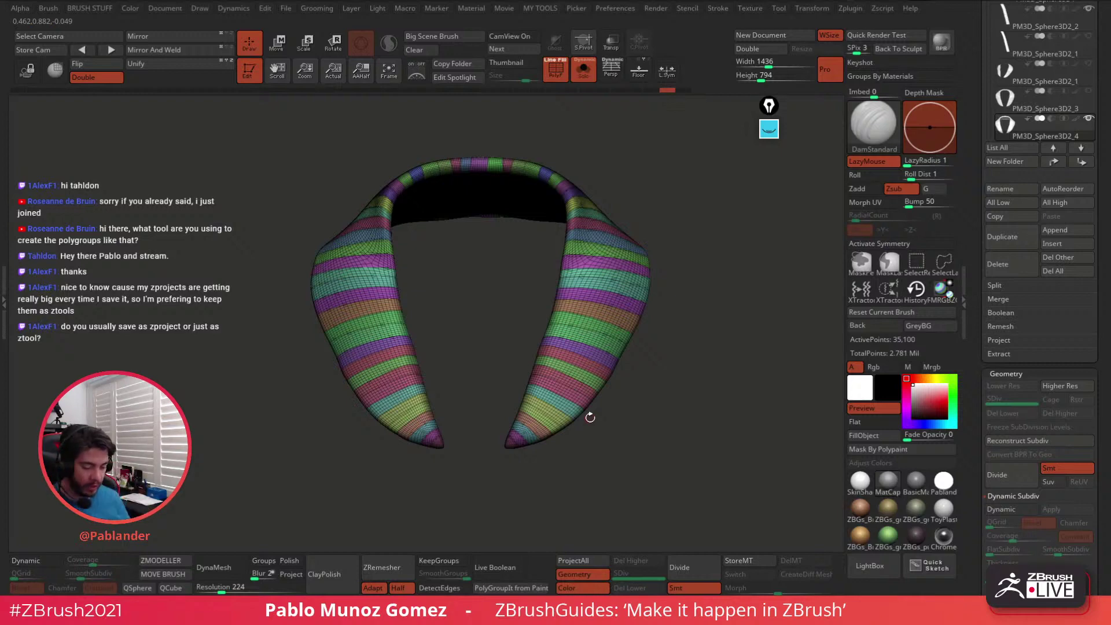
left_click(555, 67)
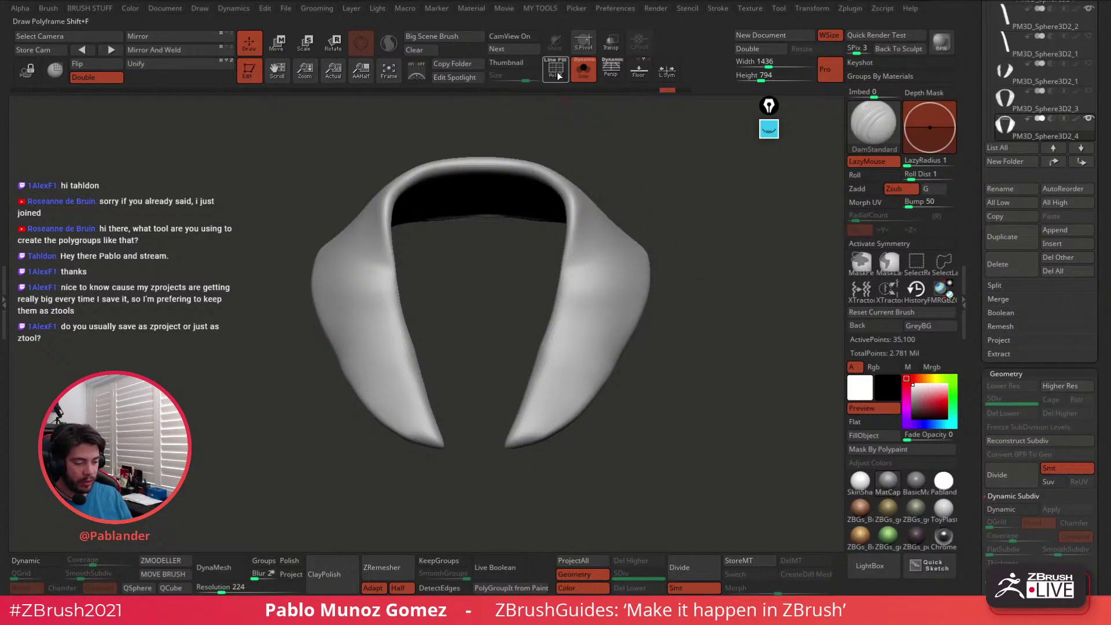
left_click(555, 67)
left_click(555, 68)
left_click_drag(681, 198, 680, 225)
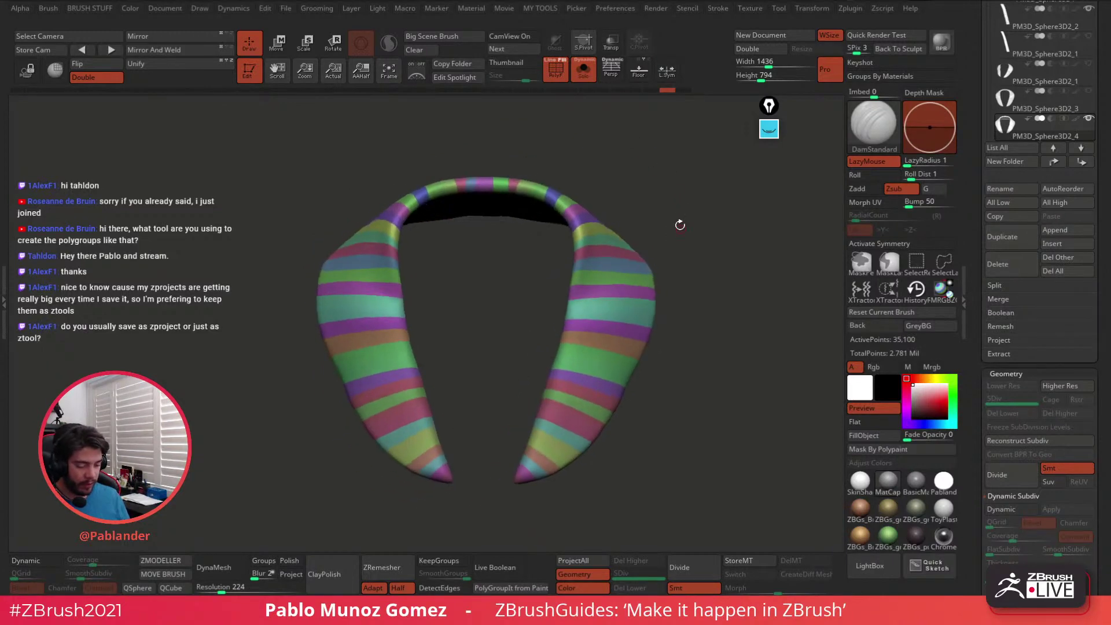
Show the wireframe lines again and try to reconstruct a lower subdivision level of the banded collar
left_click(558, 61)
left_click_drag(975, 322, 978, 86)
left_click(1009, 202)
Turn the collar's polygroup bands into separate raised panels with Panel Loops, with the Double option off
left_click_drag(982, 259, 986, 5)
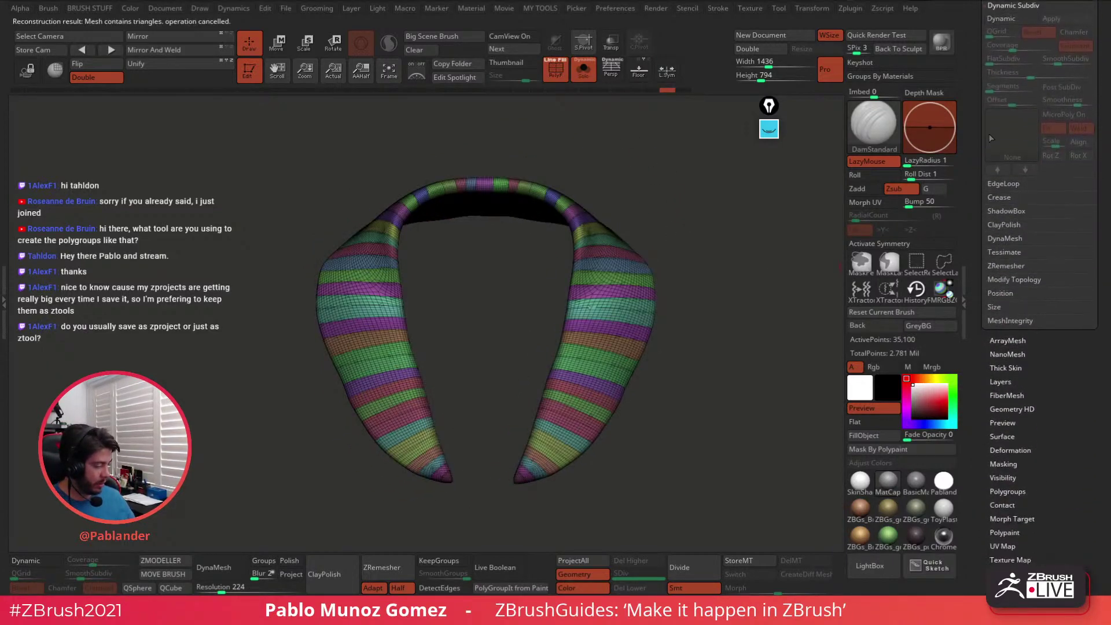
left_click(1024, 184)
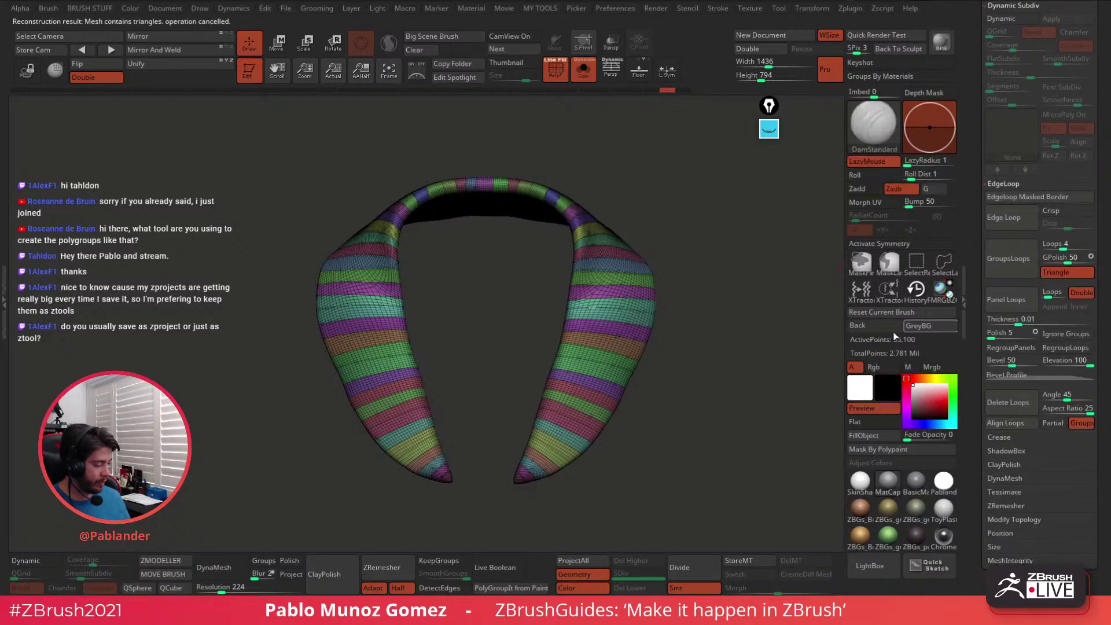
left_click_drag(734, 394, 726, 421)
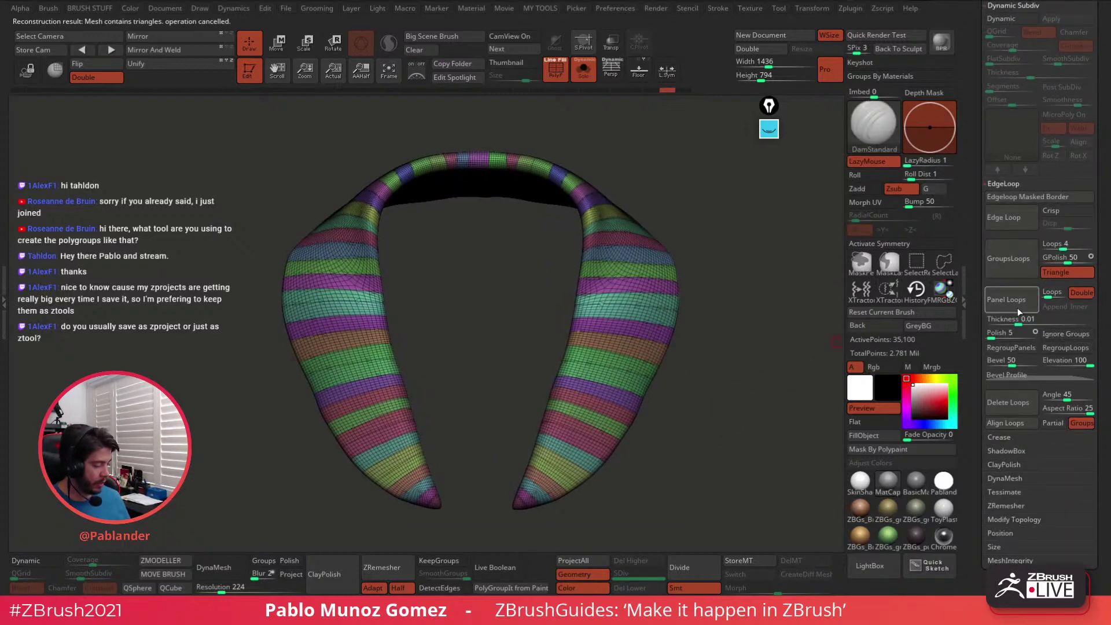
left_click(1081, 293)
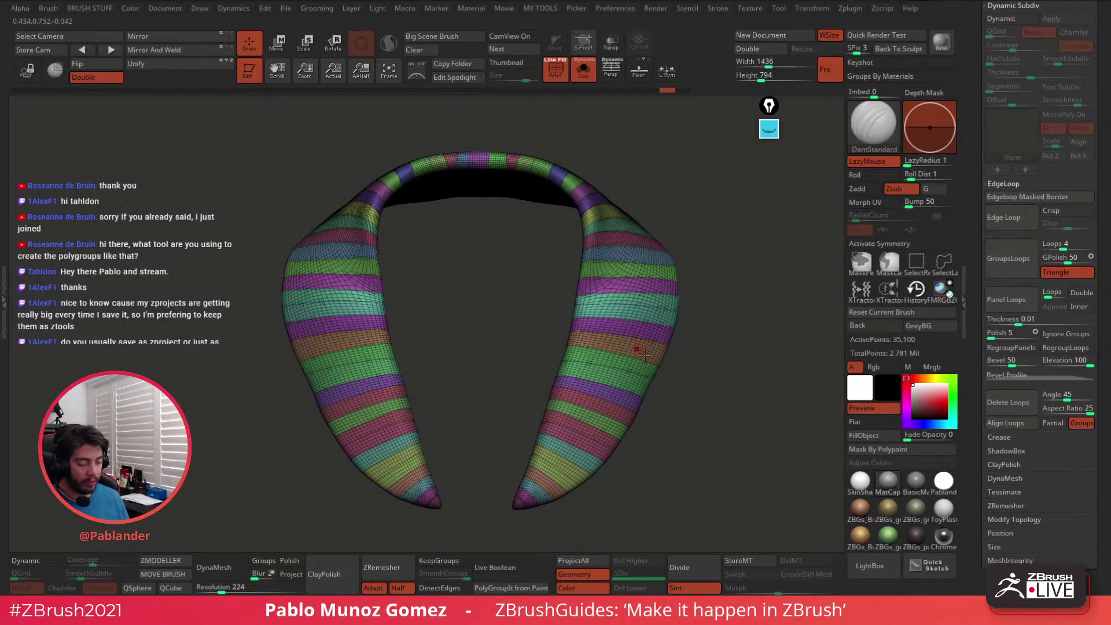
left_click(1021, 305)
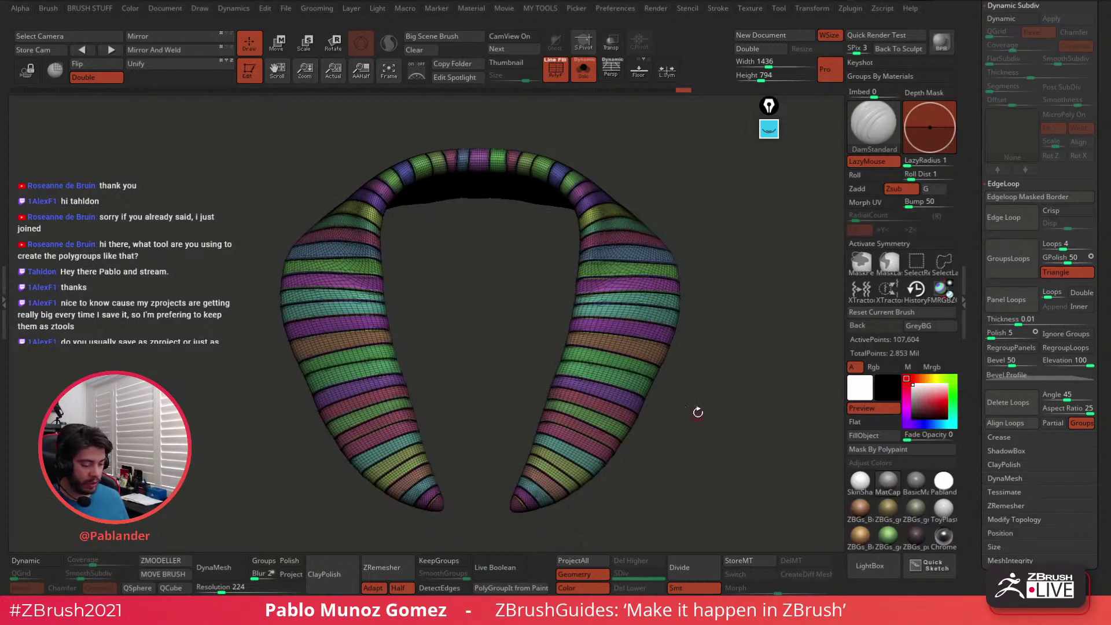
Hide the polyframe and round the collar's panels into soft ribs with repeated Polish deformation passes
key("shift+f")
left_click_drag(737, 385, 743, 435, "alt")
left_click_drag(776, 474, 734, 386, "alt")
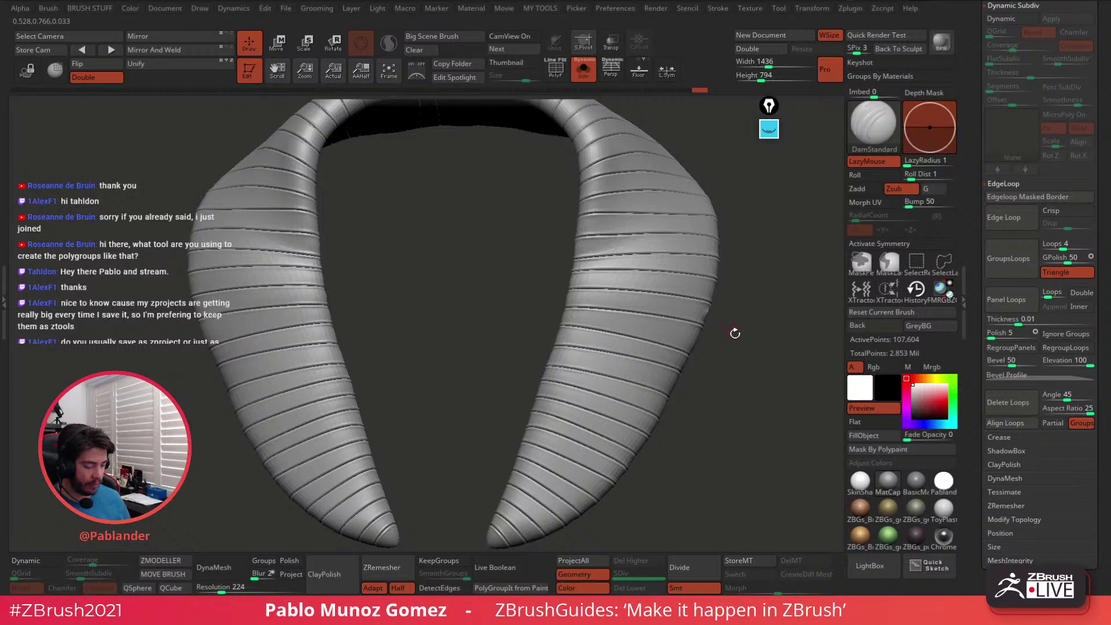
key("1")
key("1")
key("2")
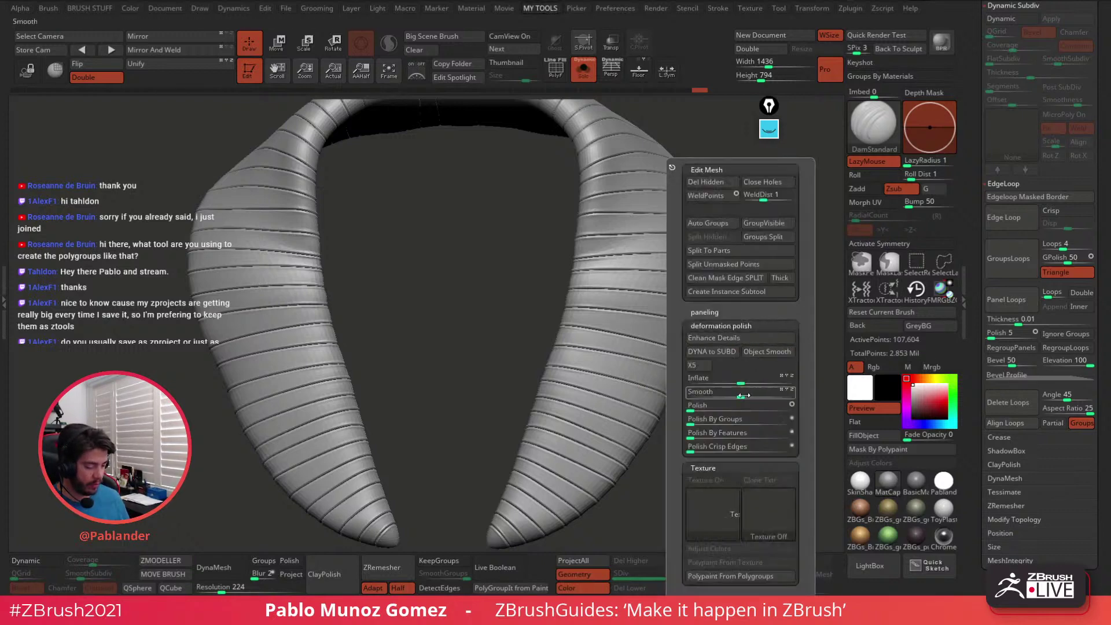
mouse_move(697, 408)
left_mouse_down()
mouse_move(709, 405)
mouse_move(681, 408)
mouse_move(693, 412)
left_mouse_up()
key("2")
key("2")
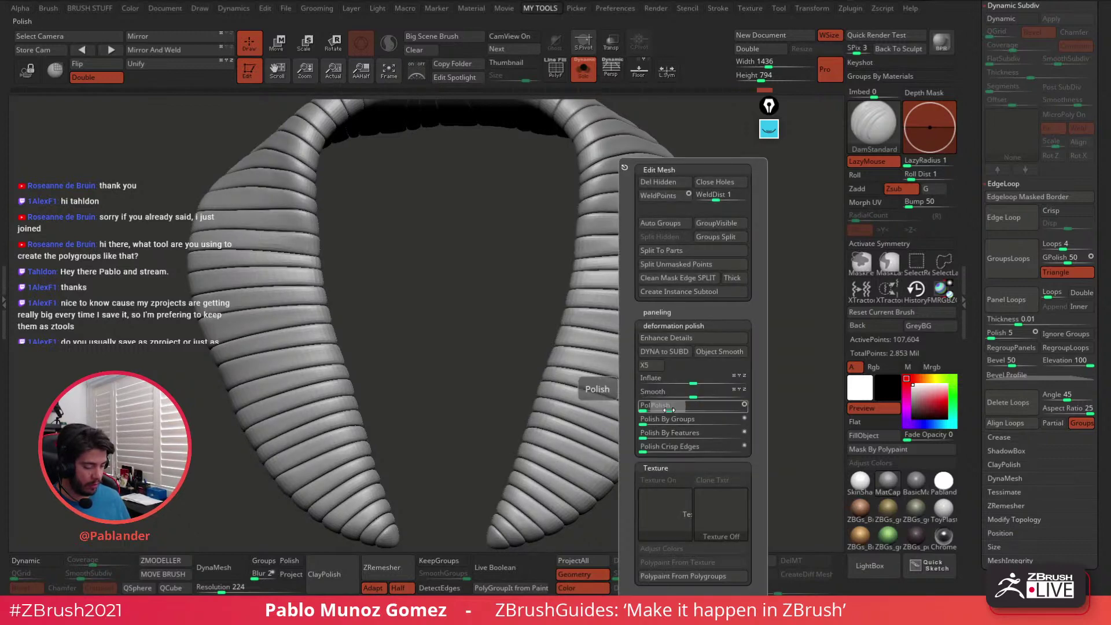
left_click(669, 410)
key("2")
left_click(659, 410)
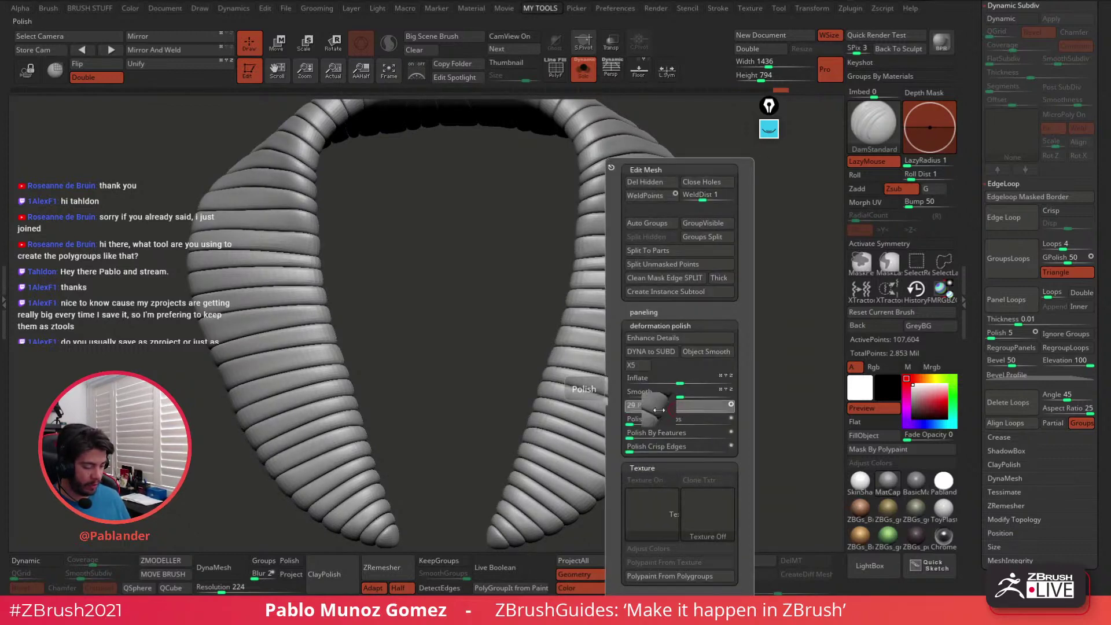
left_click_drag(659, 410, 660, 409)
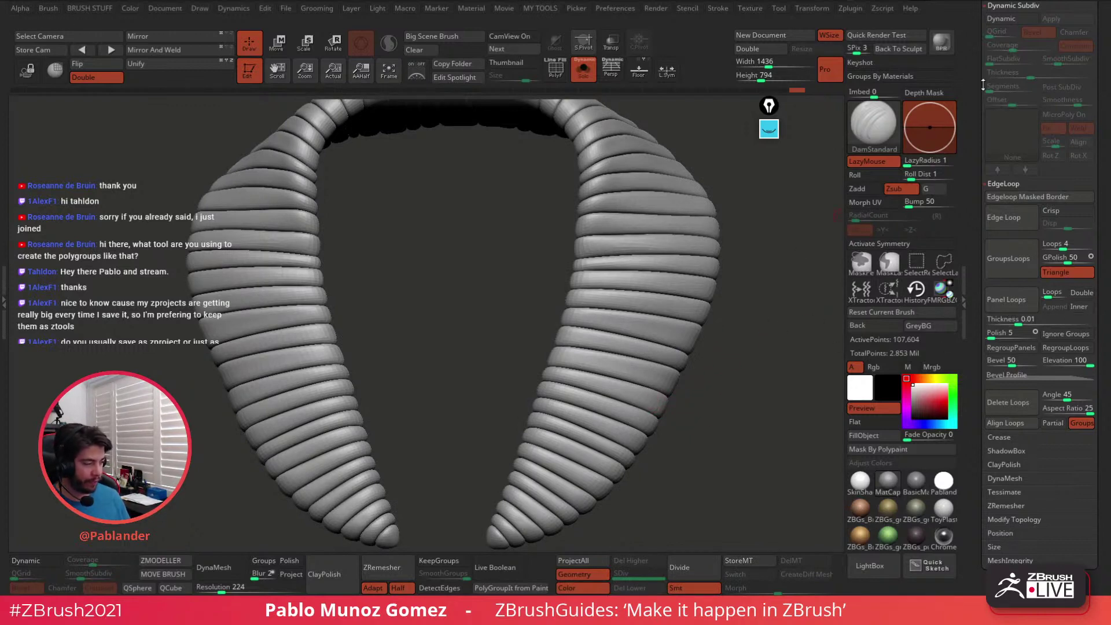
Set the draw size to about 82.5 and lightly smooth the ribs on the front of the collar
left_click_drag(982, 84, 969, 146)
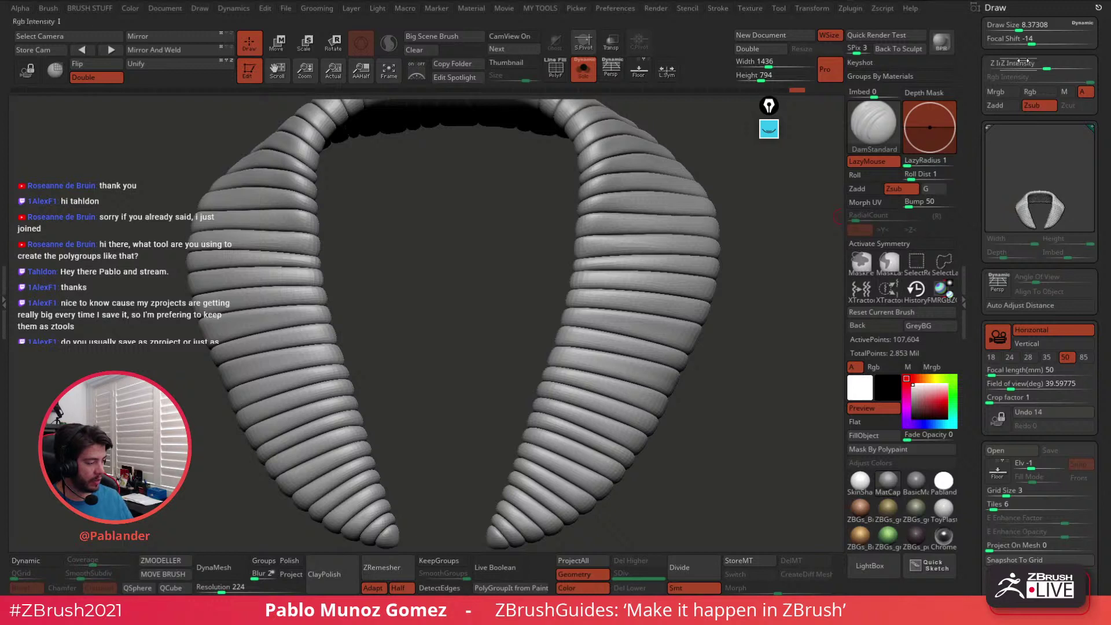
left_click_drag(1021, 26, 1048, 27)
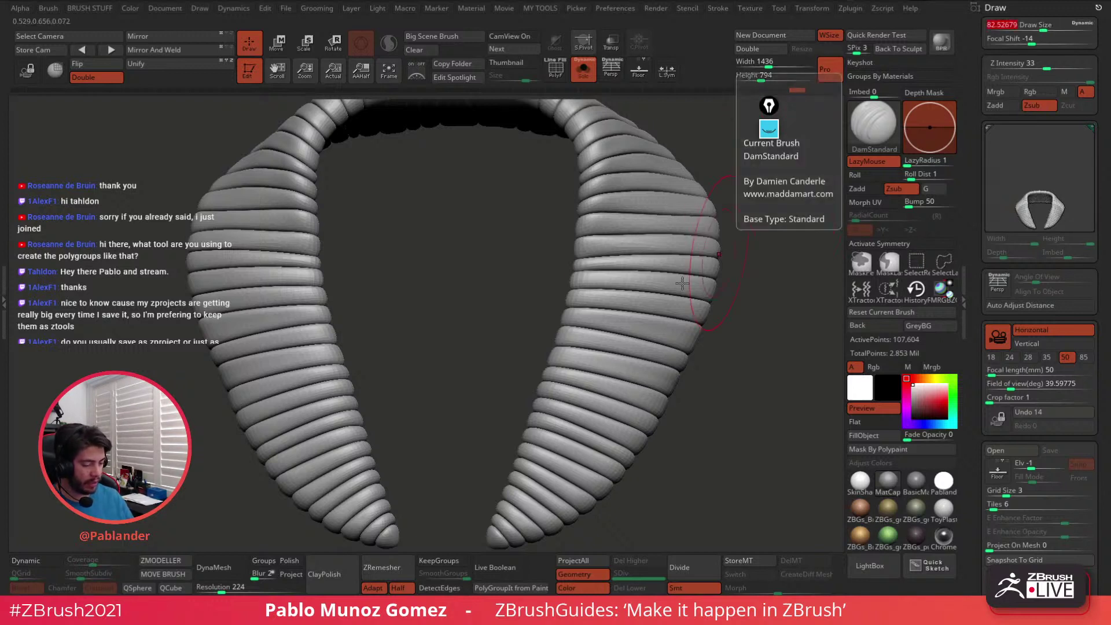
key("shift")
mouse_move(616, 308)
left_mouse_down("shift")
mouse_move(609, 318)
mouse_move(627, 283)
mouse_move(602, 301)
left_mouse_up("shift")
left_click_drag(734, 372, 693, 306)
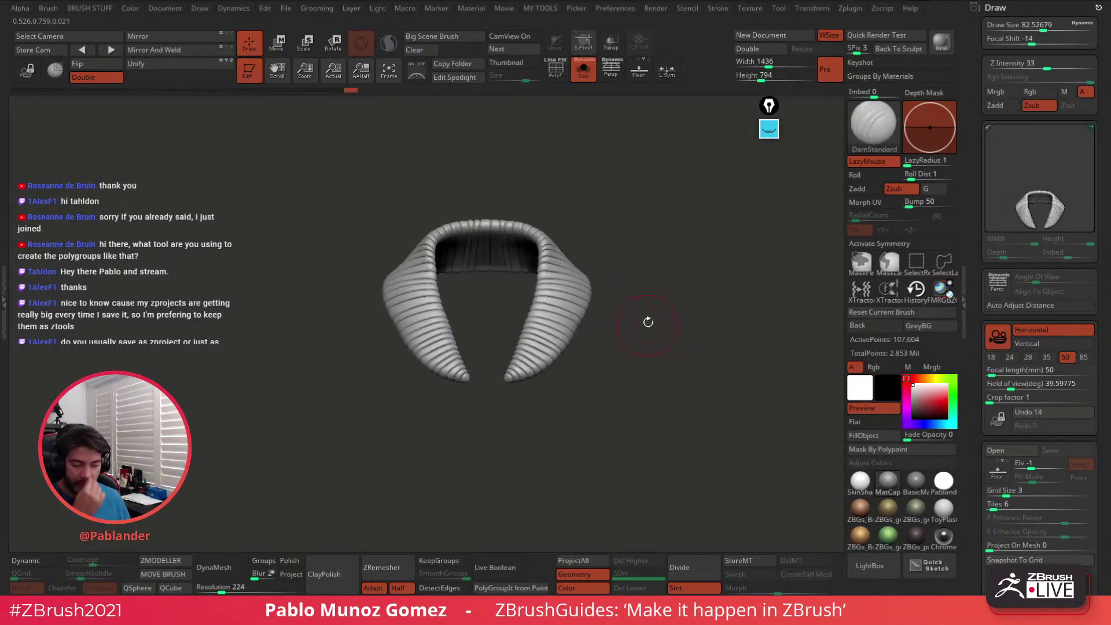
Show the whole character again, choose the Move brush and check how the ribbed collar sits inside the jacket
left_click(583, 69)
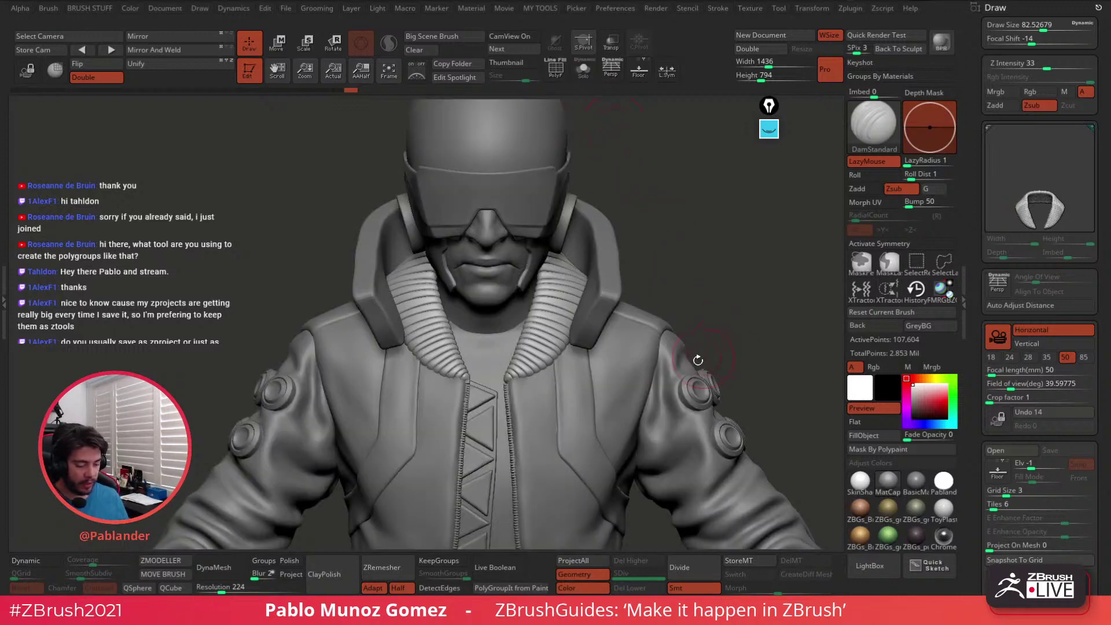
key("space")
left_click(677, 322)
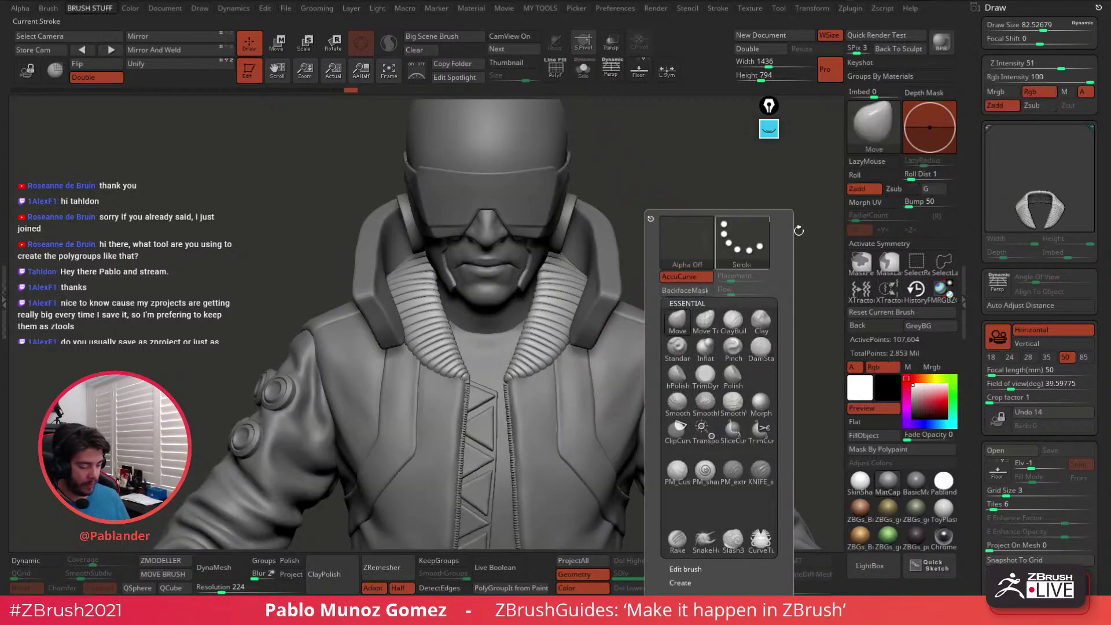
left_click_drag(745, 247, 753, 250)
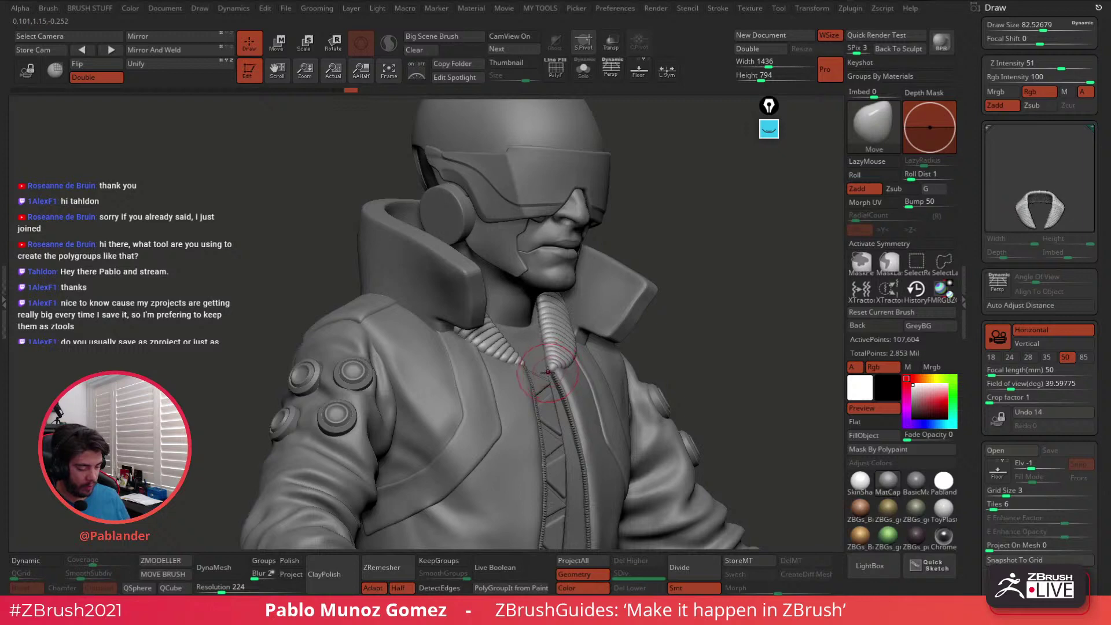
left_click_drag(711, 295, 731, 293, "shift")
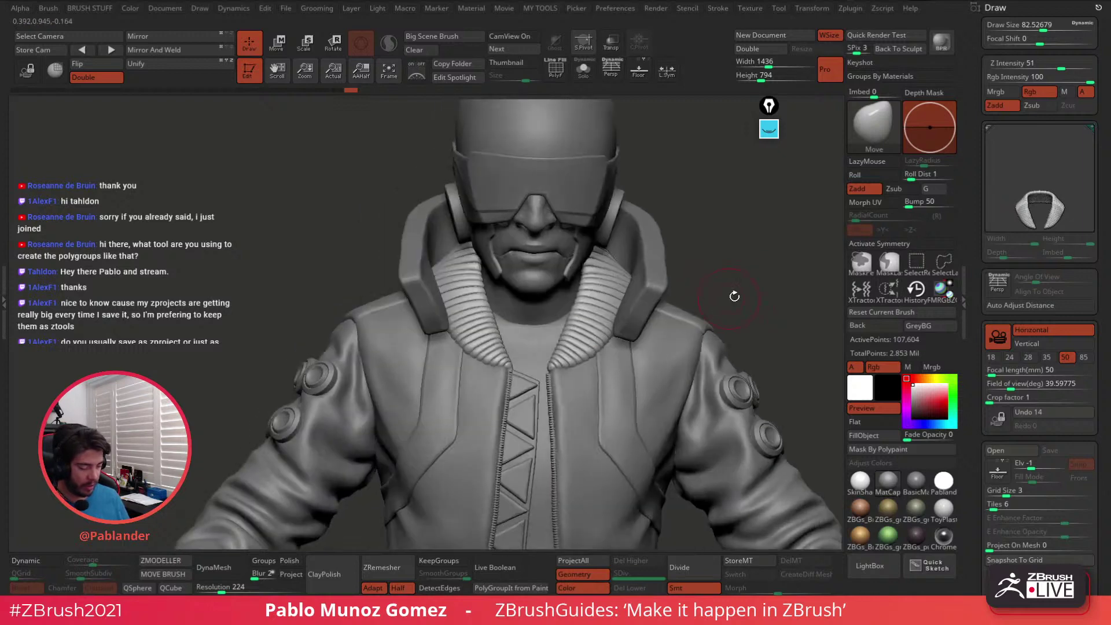
Activate X symmetry and nudge the ribbed collar's lower front ends to fit the jacket opening
left_click(879, 243)
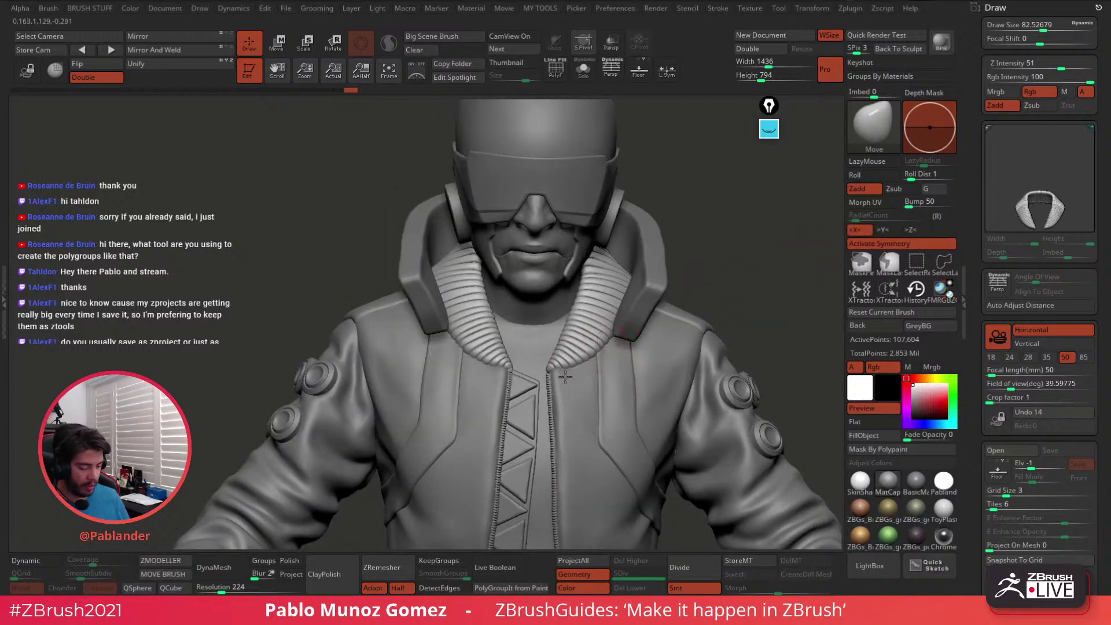
left_click_drag(746, 270, 749, 316, "alt")
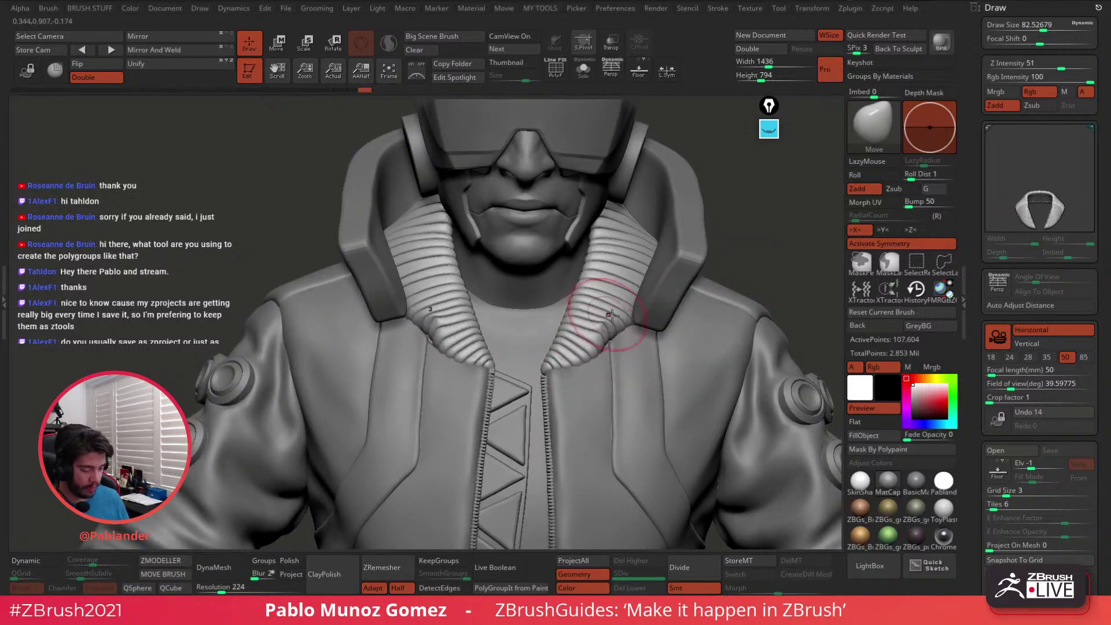
left_click_drag(746, 301, 763, 215)
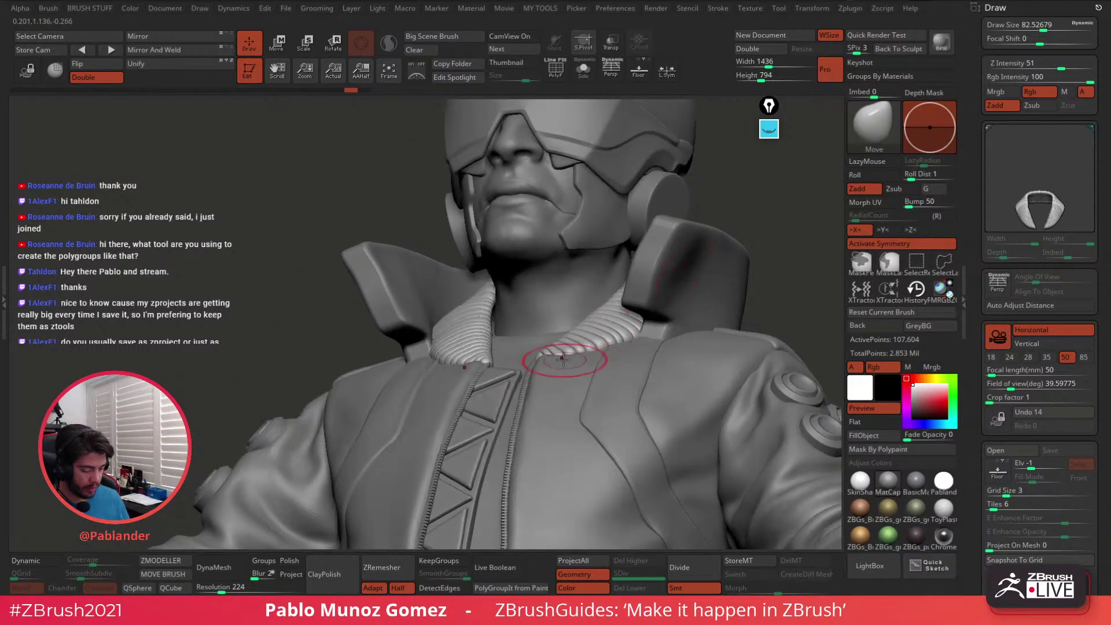
left_click_drag(546, 347, 548, 348)
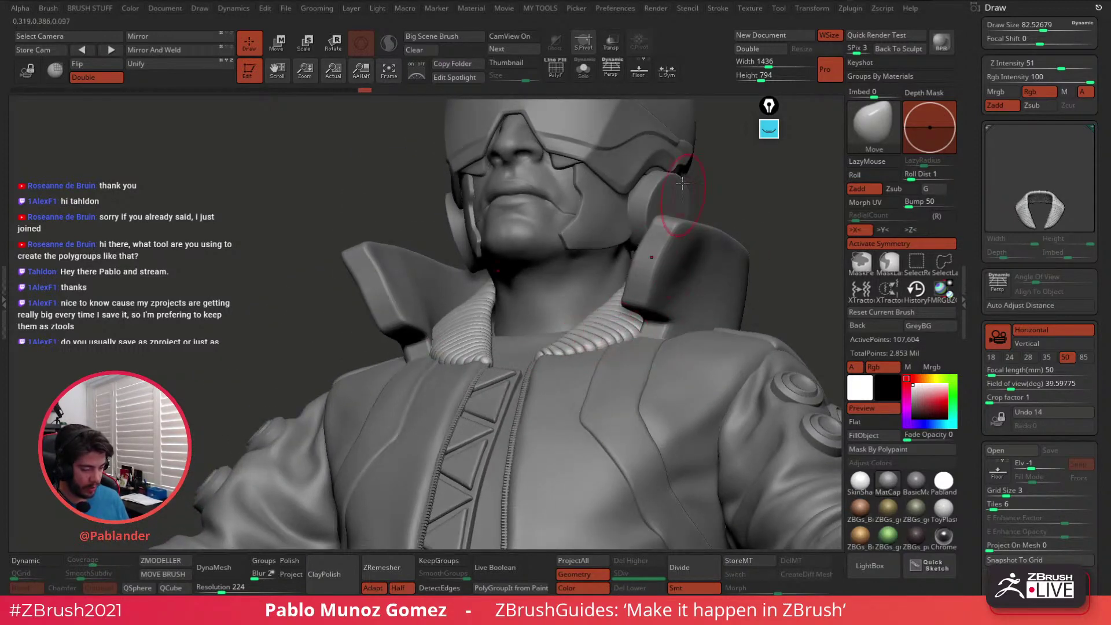
Isolate the ribbed collar and choose the hPolish brush for flattening its ribs
left_click(586, 75)
left_click_drag(590, 436, 555, 360)
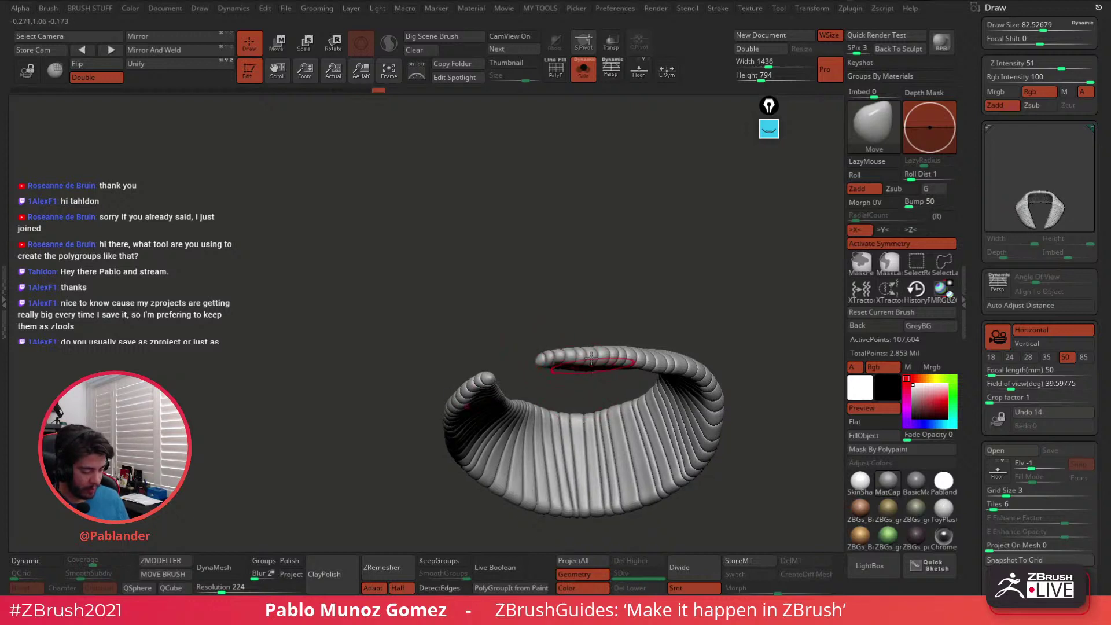
mouse_move(612, 342)
left_mouse_down()
mouse_move(669, 268)
mouse_move(676, 280)
left_mouse_up()
key("b")
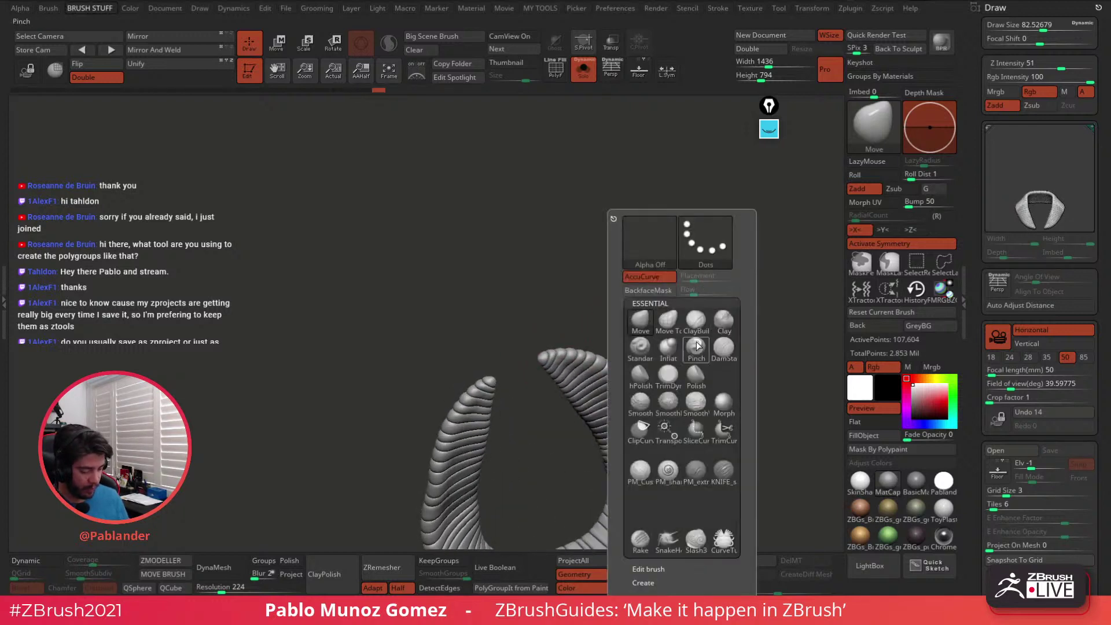
left_click(648, 383)
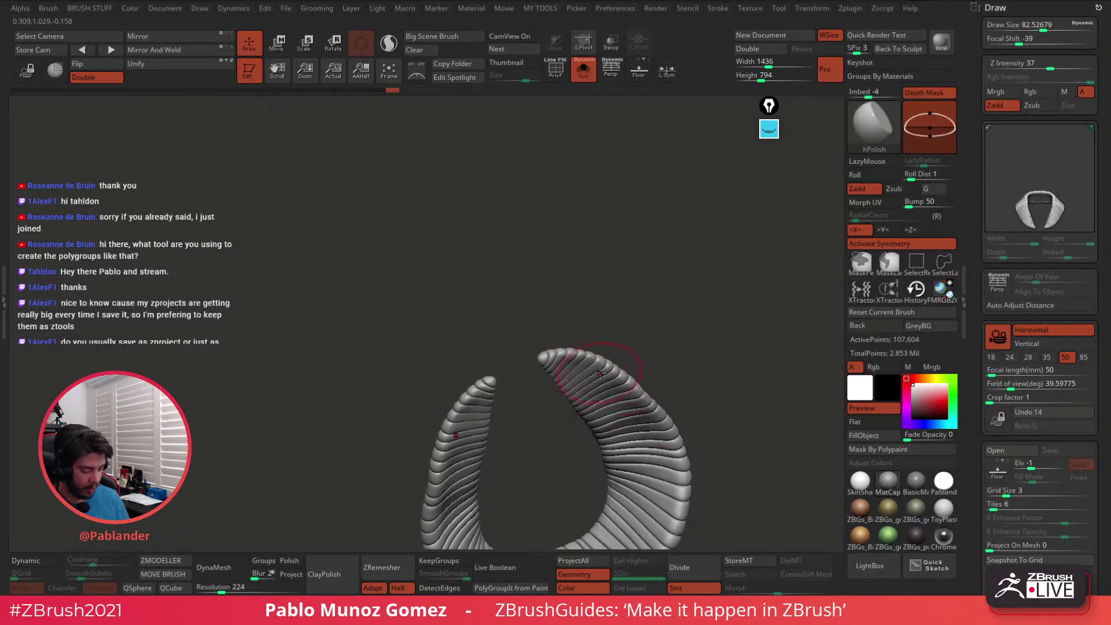
Flatten the ribs symmetrically along the collar's inner edge and front flaps with hPolish strokes
mouse_move(689, 382)
left_mouse_down()
mouse_move(682, 265)
mouse_move(710, 435)
mouse_move(622, 330)
left_mouse_up()
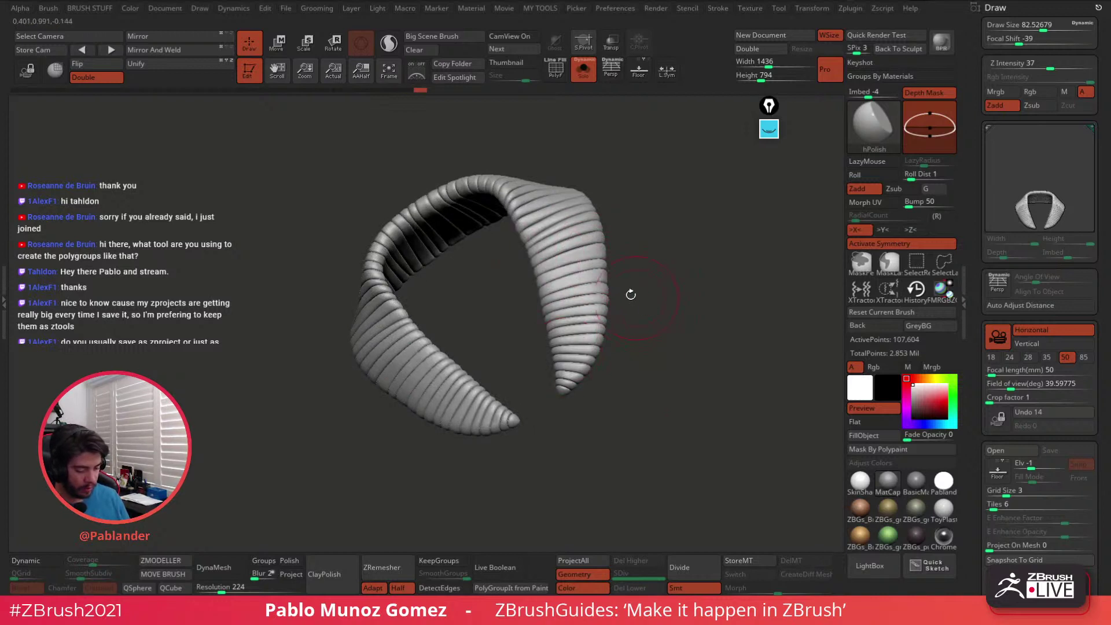
mouse_move(524, 203)
left_mouse_down()
mouse_move(536, 215)
mouse_move(563, 203)
mouse_move(650, 319)
left_mouse_up()
left_click_drag(549, 217, 518, 199)
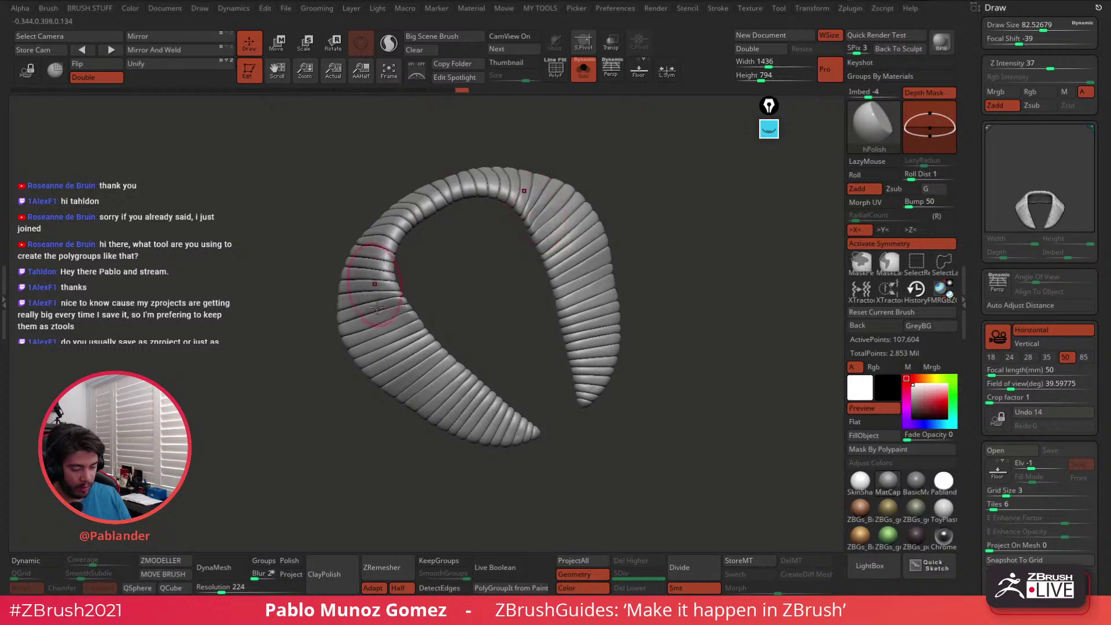
mouse_move(375, 276)
left_mouse_down()
mouse_move(389, 246)
mouse_move(449, 189)
left_mouse_up()
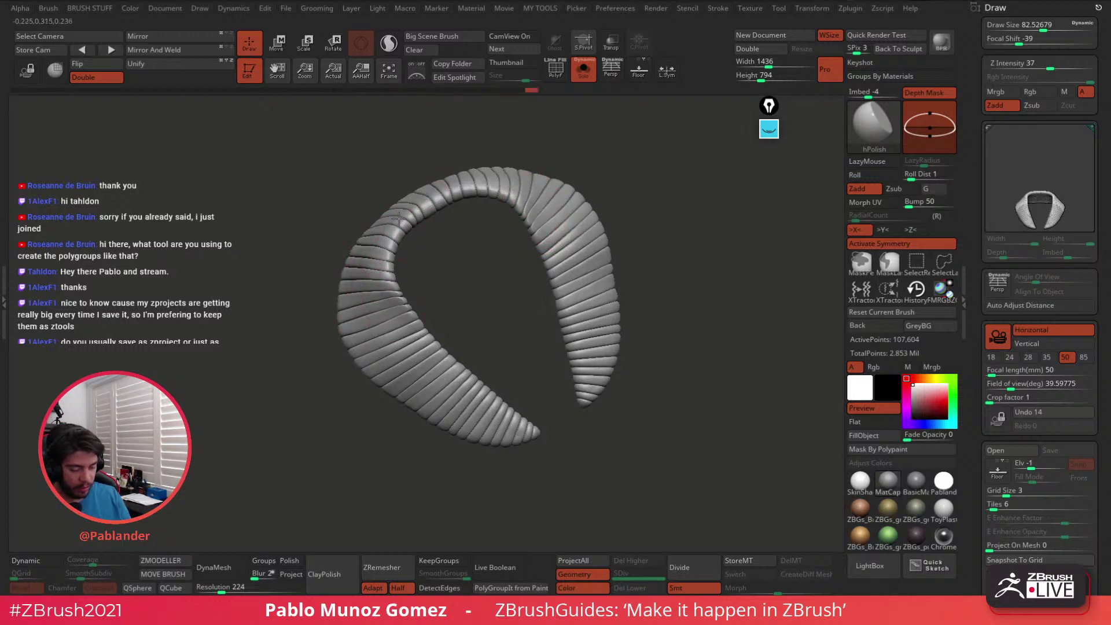
left_click_drag(399, 221, 435, 196)
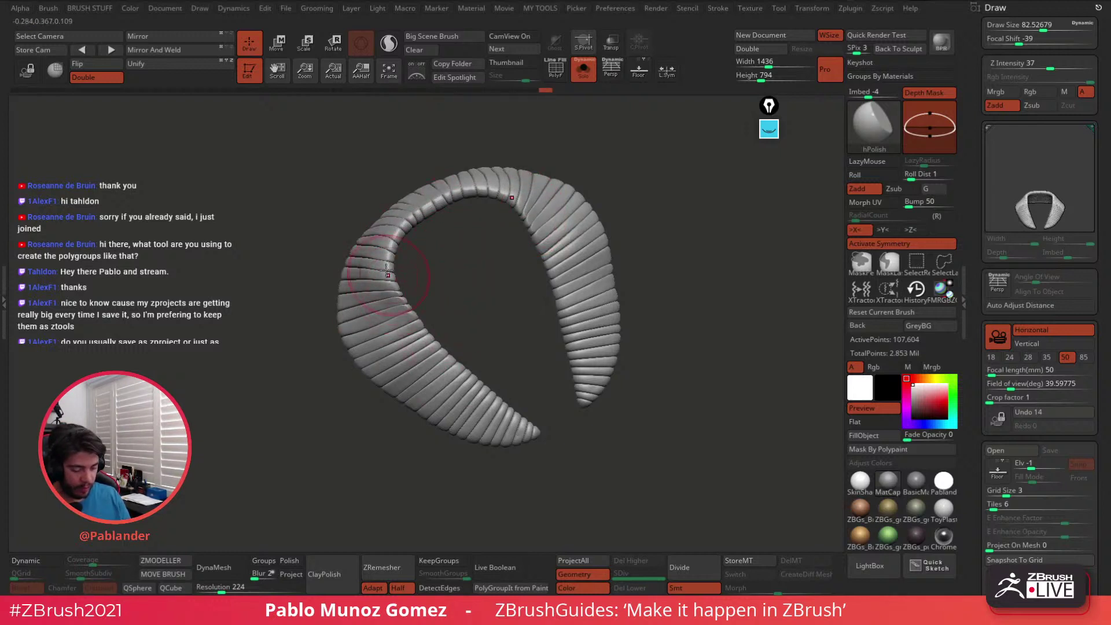
left_click_drag(461, 417, 491, 438)
left_click_drag(509, 471, 502, 400)
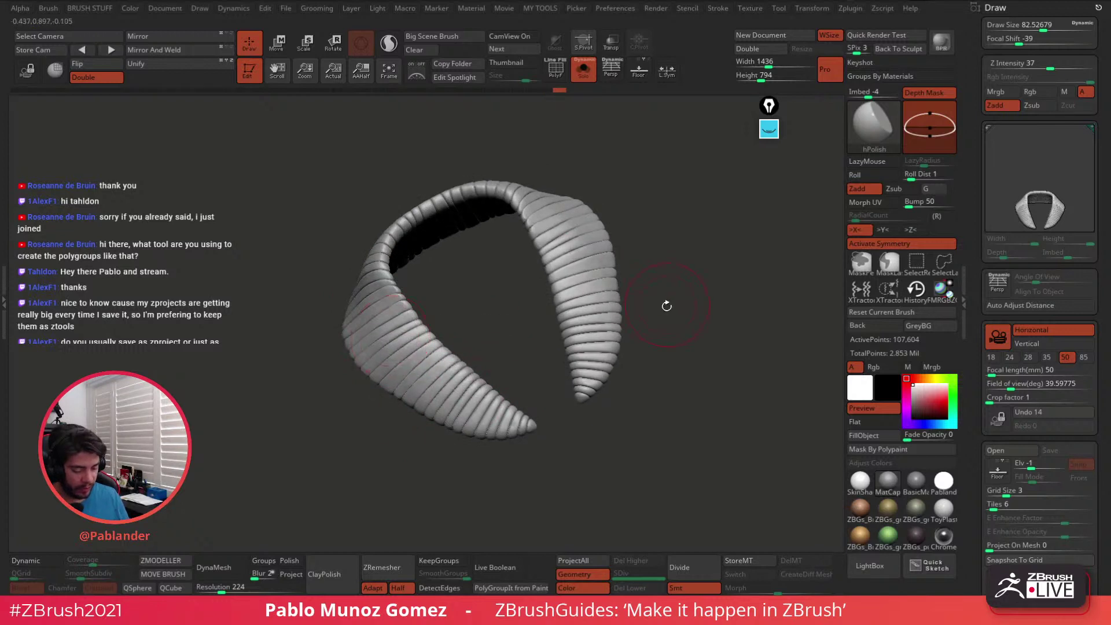
Flatten the ribs on the collar's front flaps and around the neck opening with symmetrical hPolish strokes
left_click_drag(665, 306, 635, 319)
mouse_move(598, 351)
left_mouse_down()
mouse_move(595, 340)
mouse_move(570, 356)
mouse_move(575, 309)
left_mouse_up()
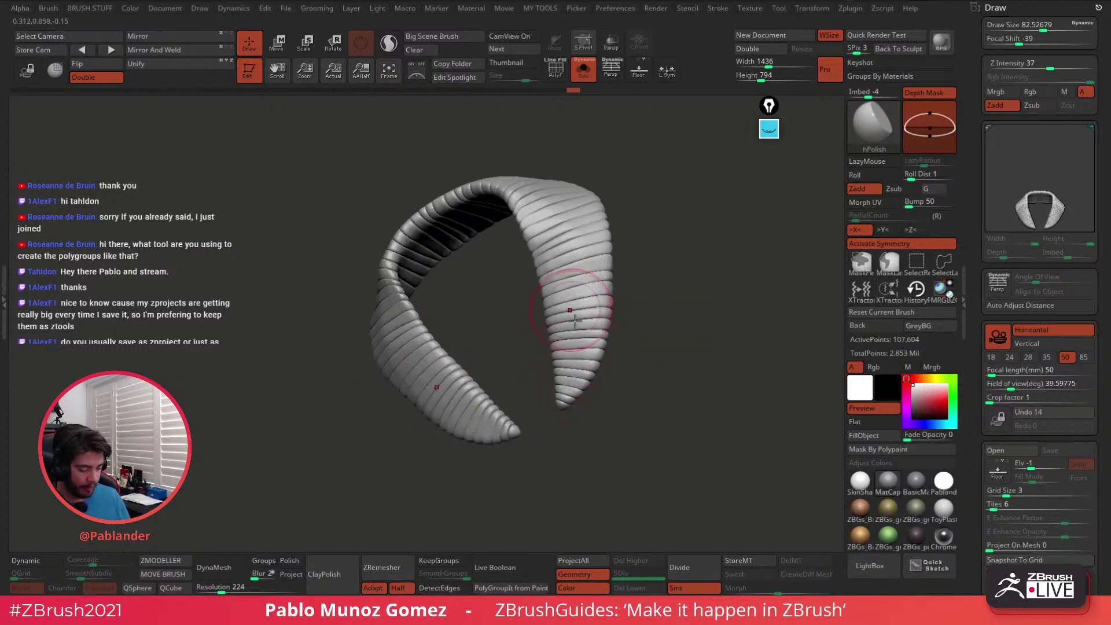
mouse_move(666, 344)
left_mouse_down()
mouse_move(562, 364)
mouse_move(566, 345)
mouse_move(669, 260)
mouse_move(673, 326)
left_mouse_up()
left_click_drag(493, 359, 484, 369)
left_click_drag(414, 321, 435, 299)
left_click_drag(614, 223, 626, 169)
left_click_drag(561, 226, 574, 238)
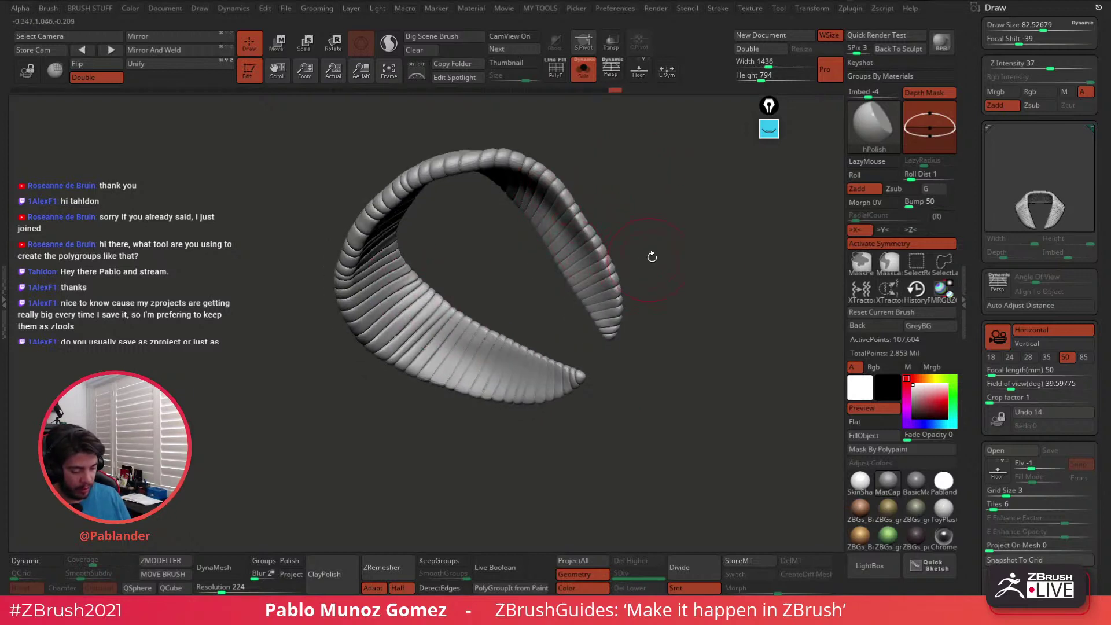
left_click_drag(652, 256, 645, 263)
left_click_drag(653, 359, 660, 362)
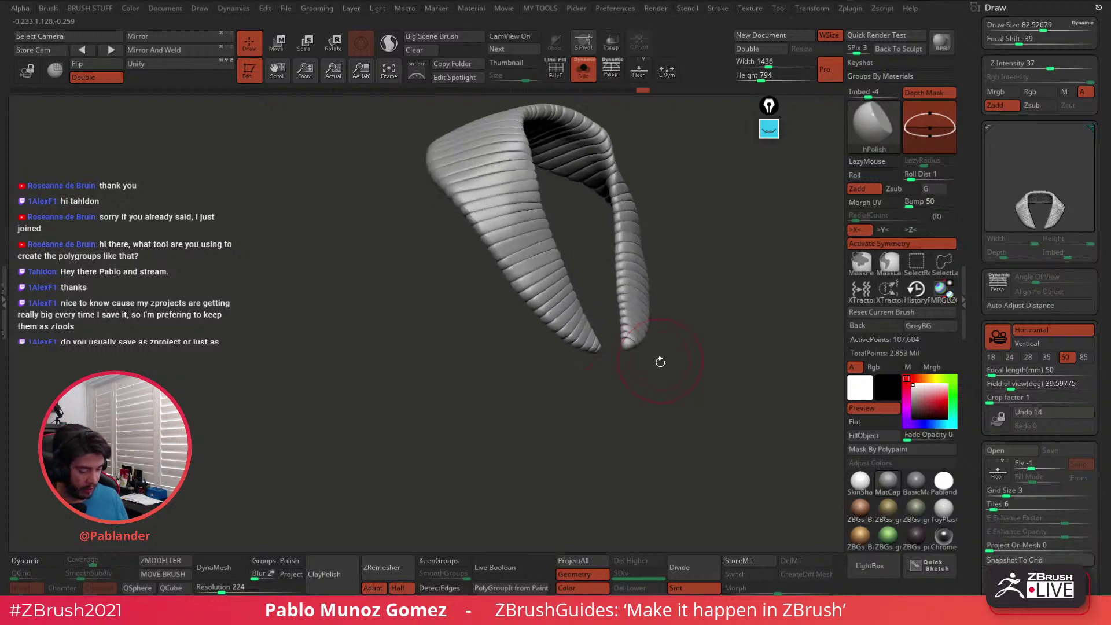
mouse_move(581, 400)
left_mouse_down()
mouse_move(620, 403)
mouse_move(605, 393)
left_mouse_up()
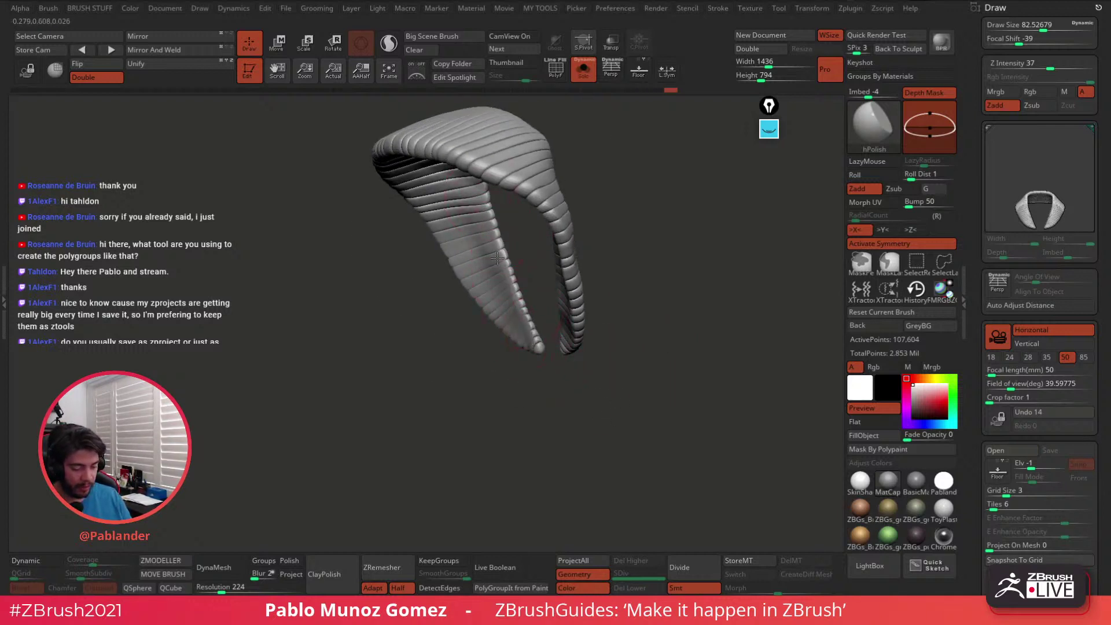
left_click_drag(596, 271, 544, 218)
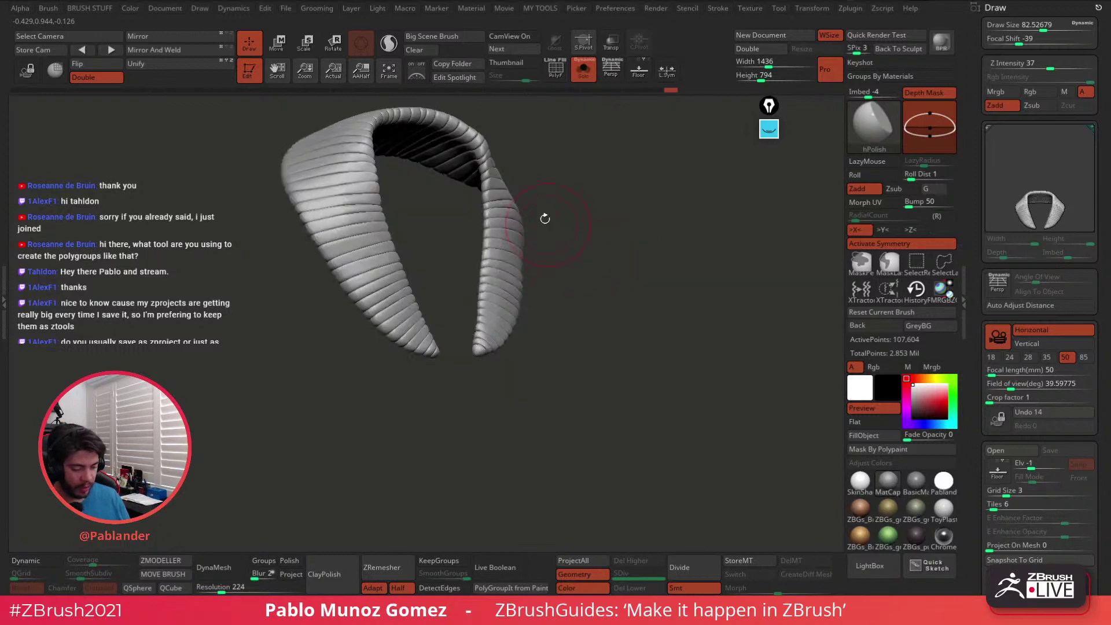
left_click_drag(552, 179, 549, 197)
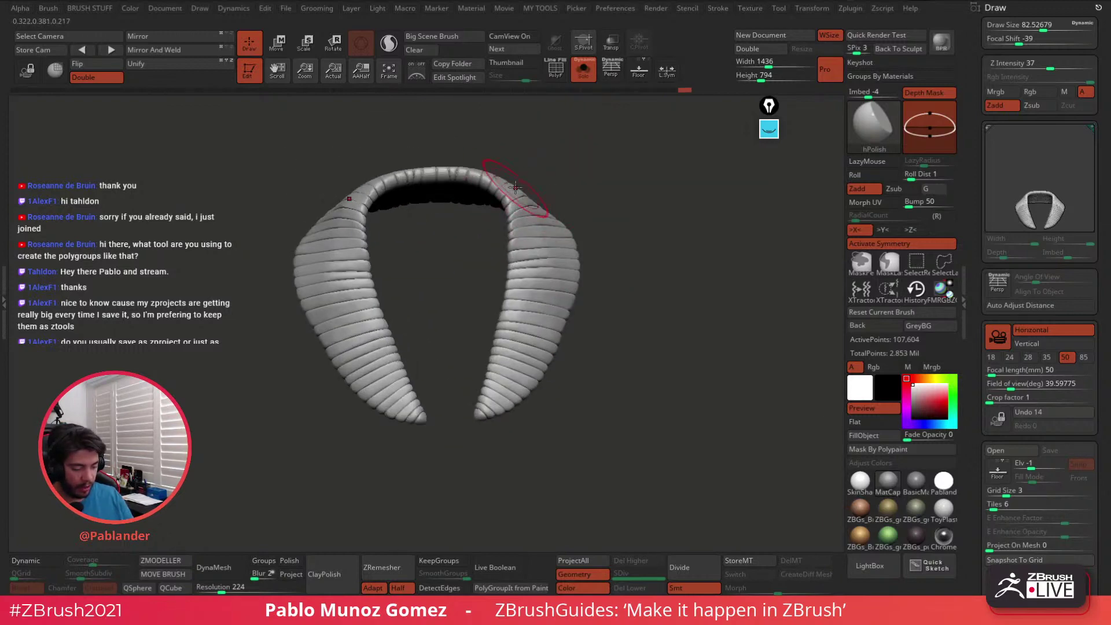
Apply a Polish deformation to the whole ribbed collar
key("space")
key("2")
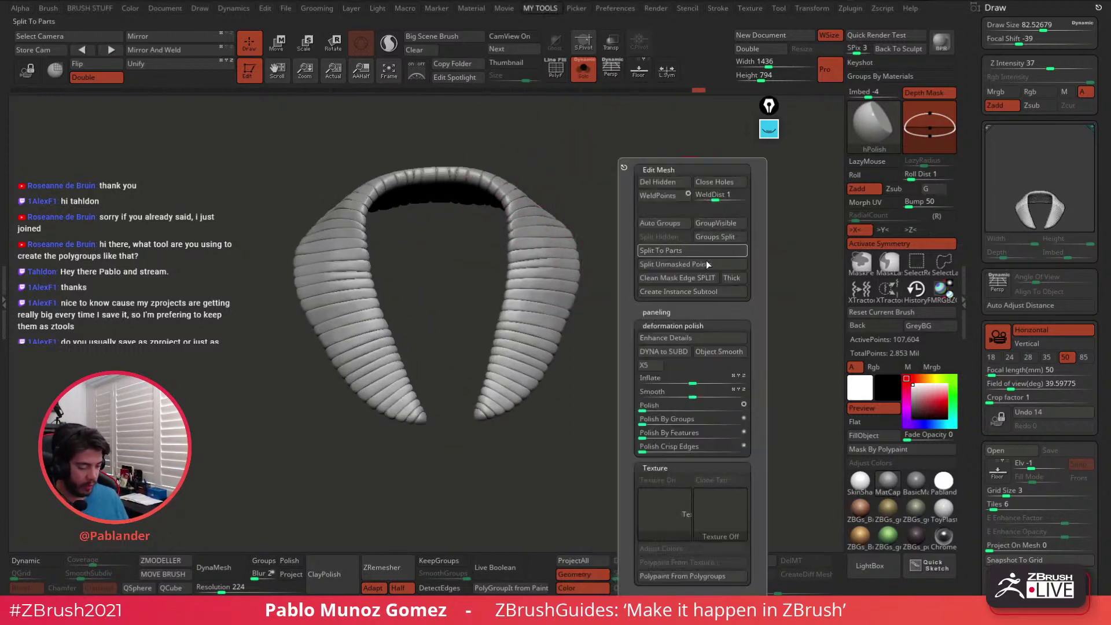
mouse_move(650, 406)
left_mouse_down()
mouse_move(600, 407)
mouse_move(669, 300)
mouse_move(702, 339)
mouse_move(670, 368)
left_mouse_up()
key("2")
key("2")
Show the whole character and use the Move brush to fit the collar's lower tips against the jacket zipper
left_click(583, 69)
key("b")
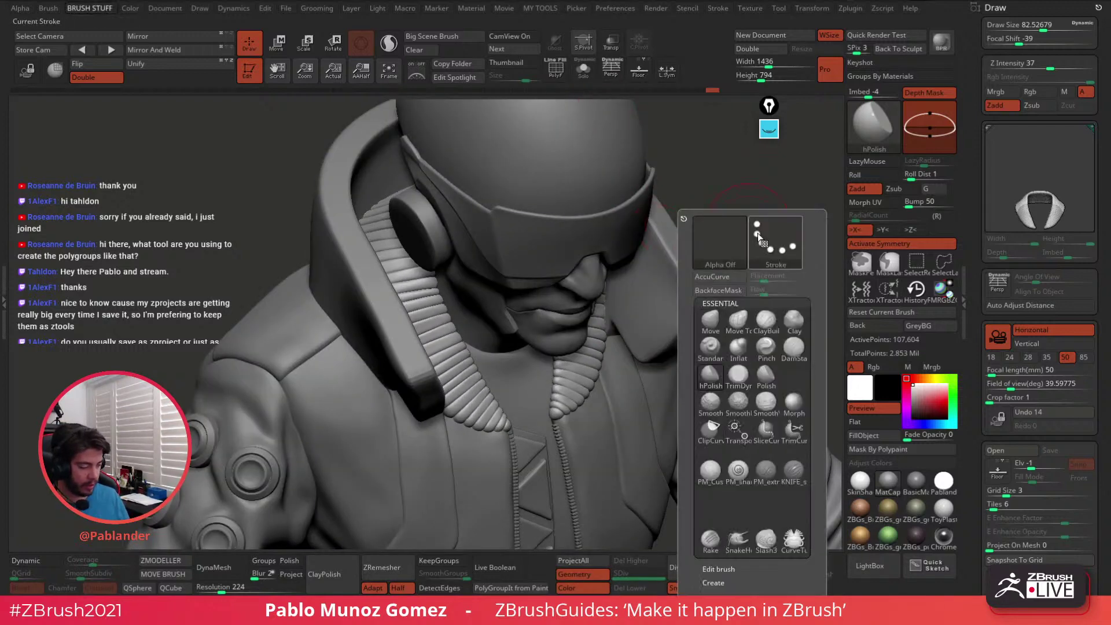
left_click(715, 321)
left_click_drag(770, 234, 758, 173)
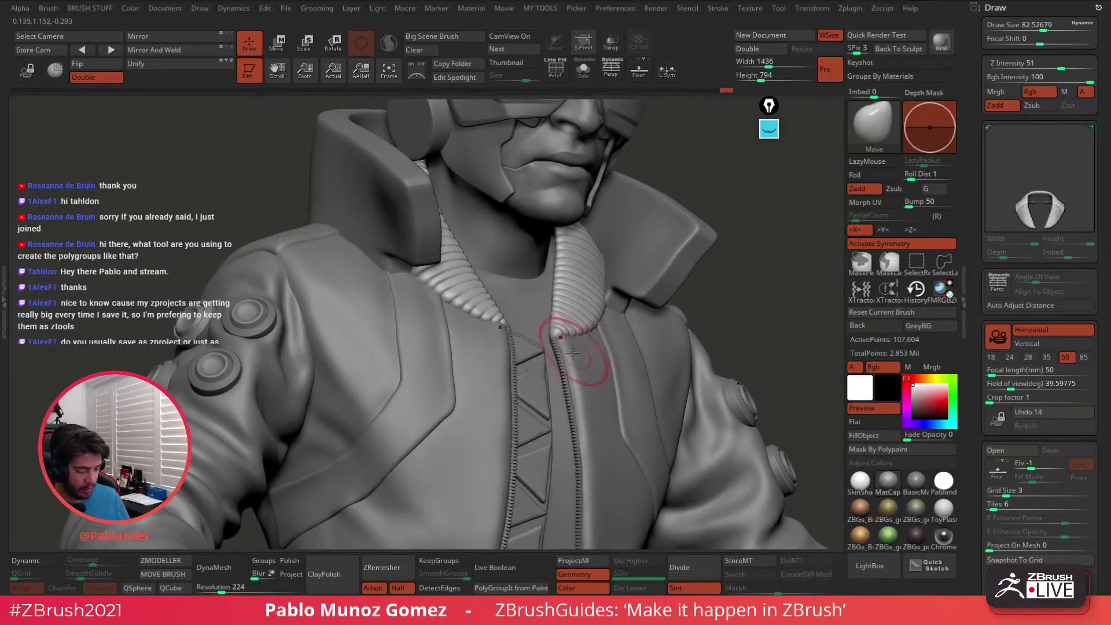
right_click_drag(573, 352, 474, 344)
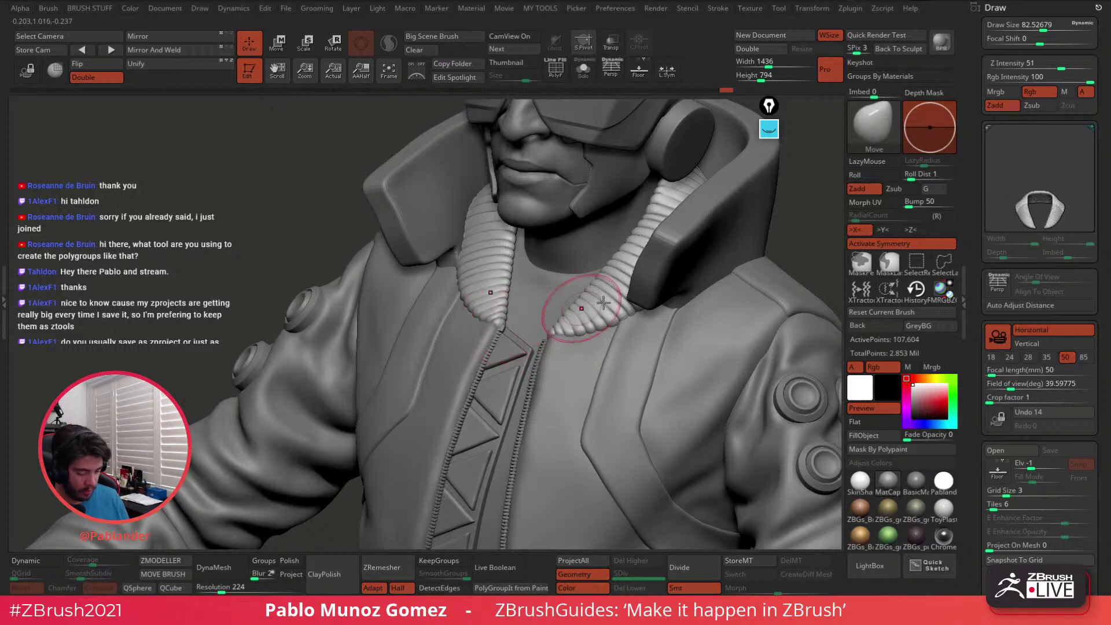
right_click_drag(603, 302, 620, 335)
left_click_drag(550, 340, 571, 341)
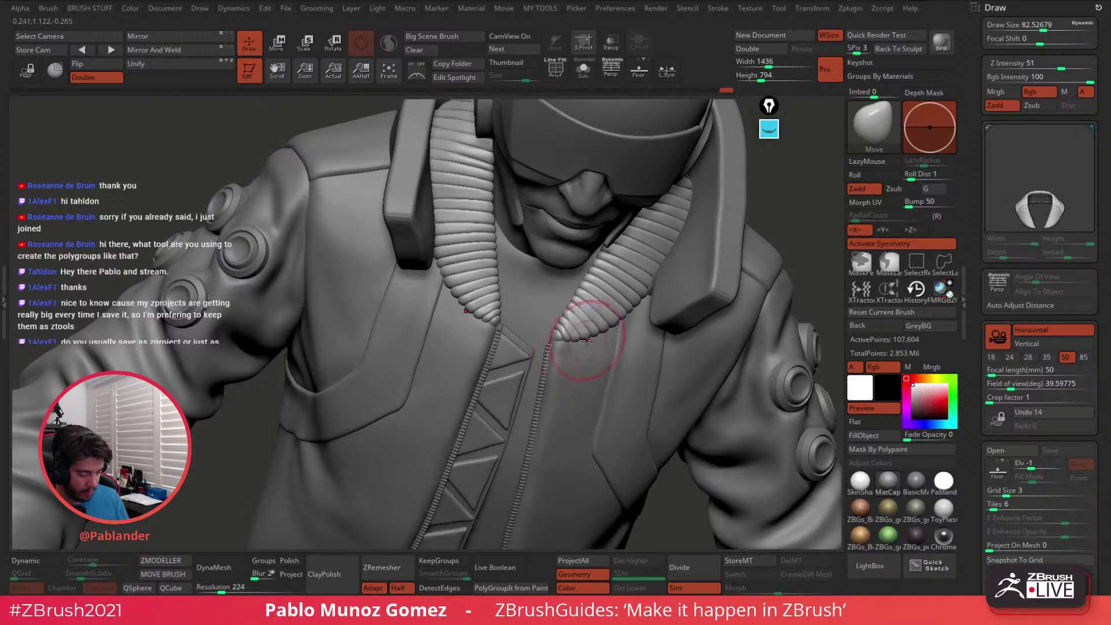
mouse_move(728, 280)
right_mouse_down()
mouse_move(732, 237)
mouse_move(712, 310)
mouse_move(732, 344)
mouse_move(699, 385)
mouse_move(751, 310)
mouse_move(664, 375)
mouse_move(697, 336)
right_mouse_up()
Isolate the collar and flatten the ribs along its narrow rim with hPolish at a draw size of about 63
left_click(583, 69)
key("space")
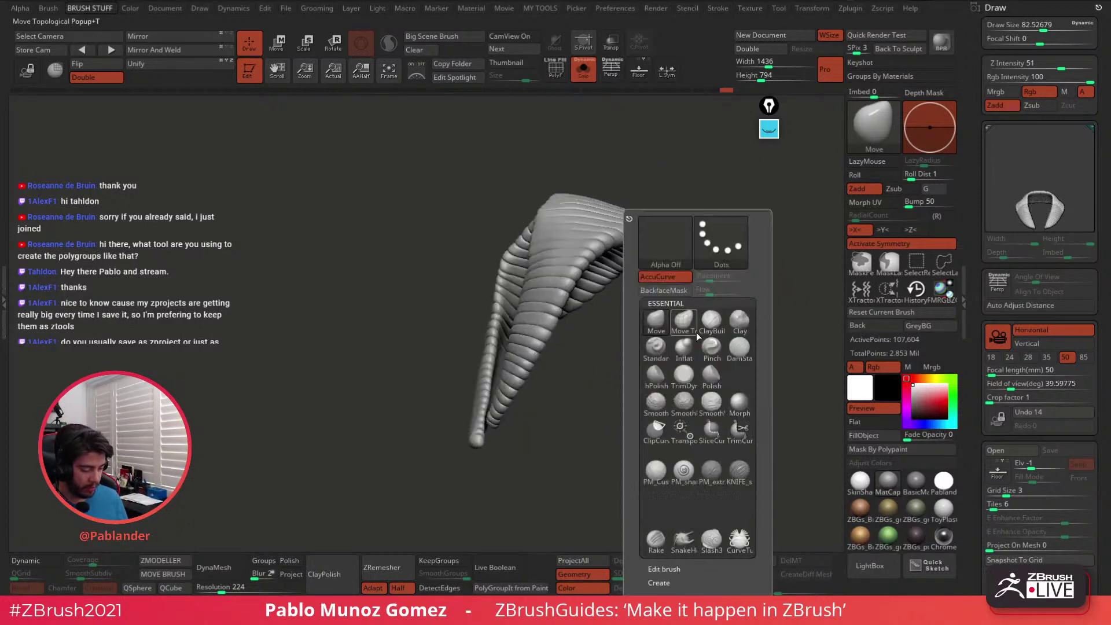
left_click(665, 386)
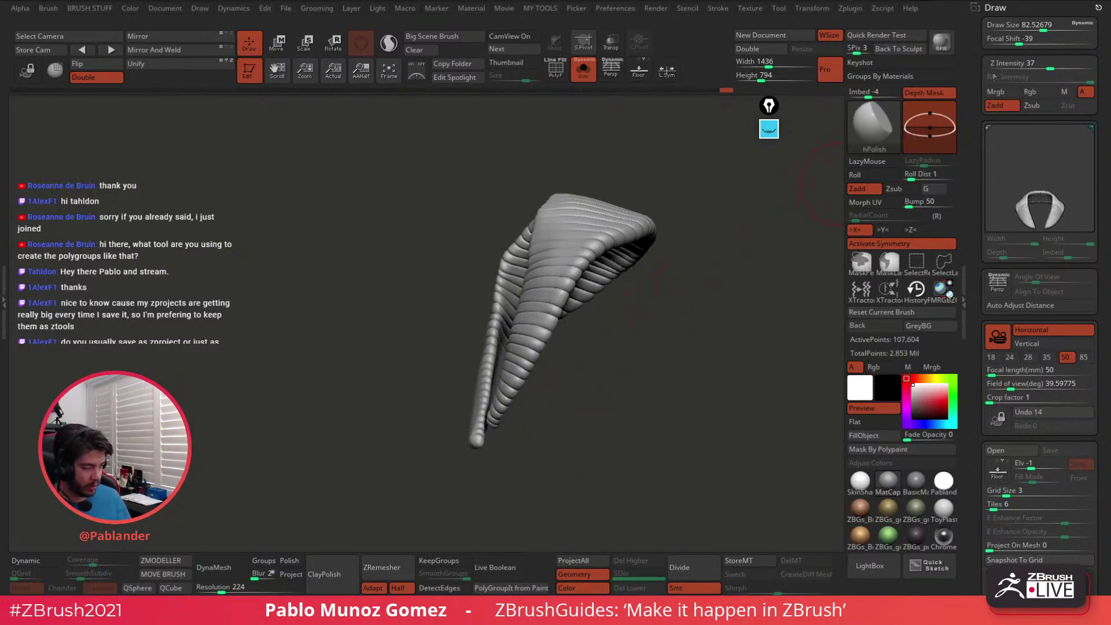
left_click_drag(1043, 28, 1031, 28)
right_click_drag(609, 347, 591, 330)
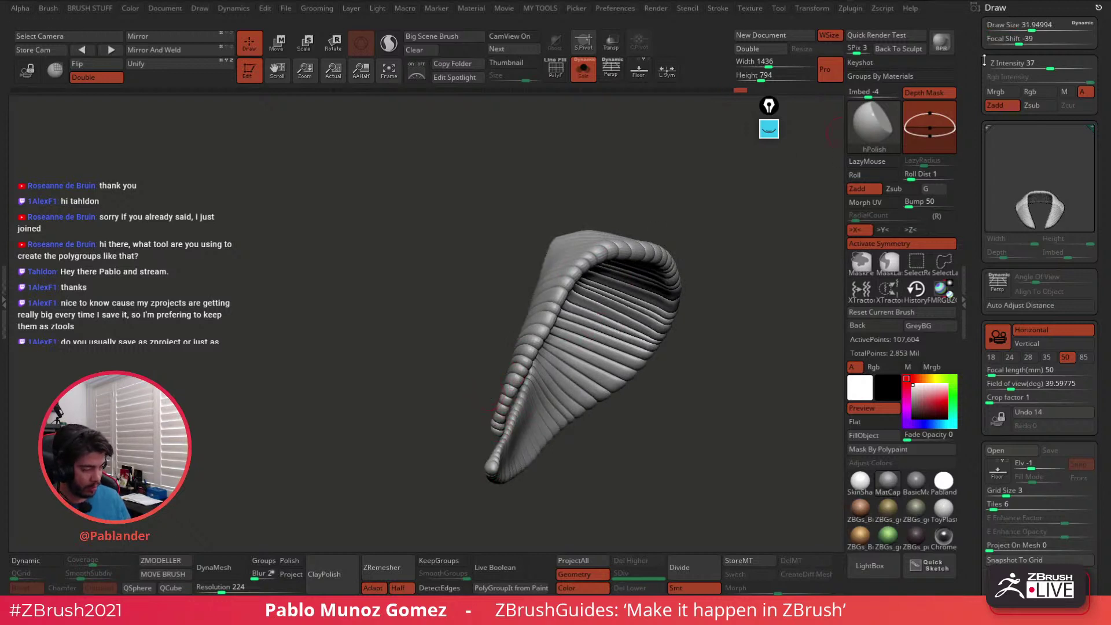
left_click_drag(1032, 27, 1040, 28)
mouse_move(727, 277)
left_mouse_down()
mouse_move(699, 255)
mouse_move(701, 267)
left_mouse_up()
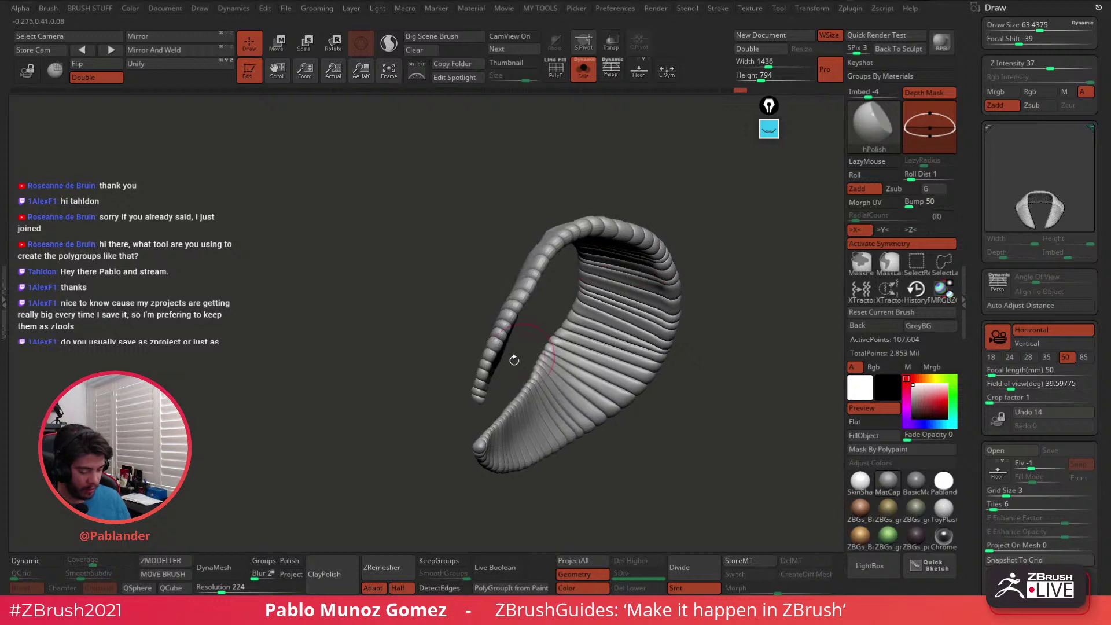
left_click_drag(493, 345, 483, 369)
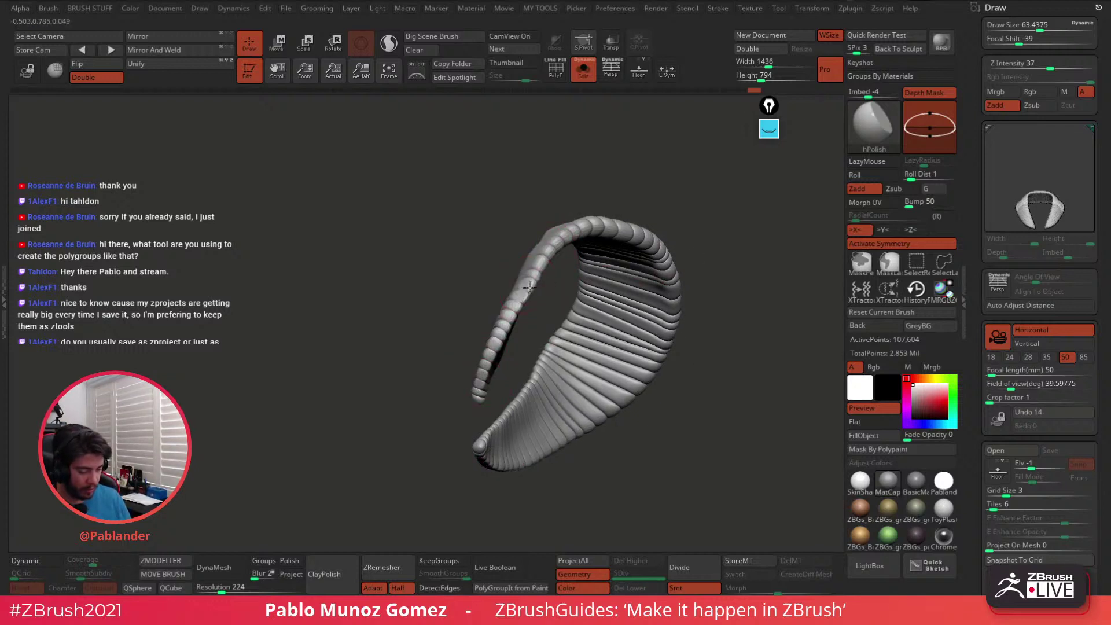
left_click_drag(647, 237, 642, 260)
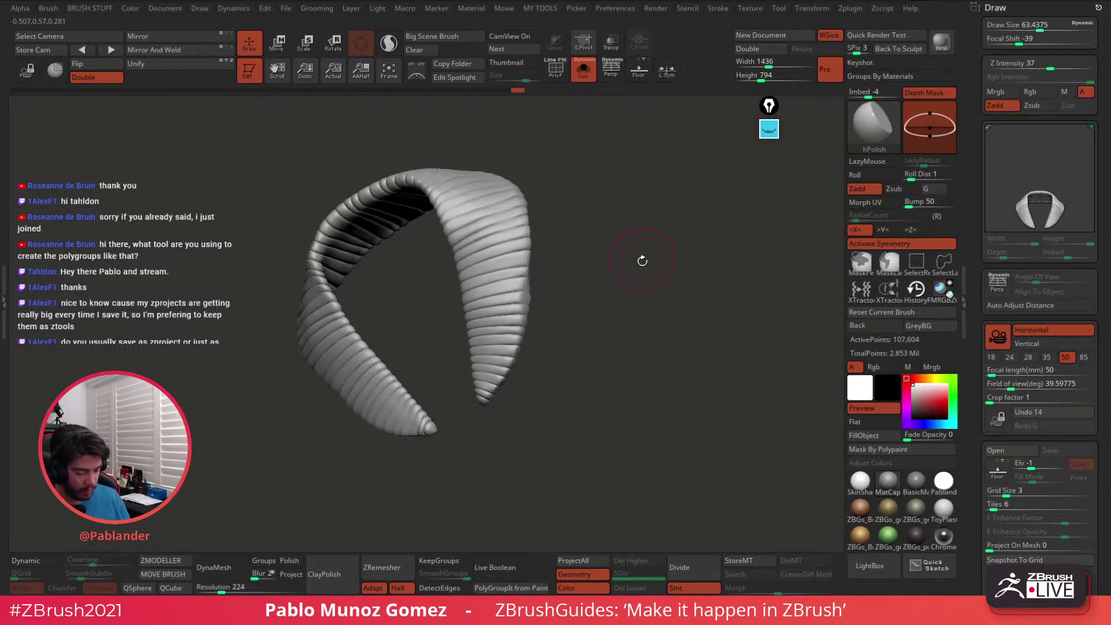
mouse_move(573, 220)
left_mouse_down()
mouse_move(578, 251)
mouse_move(570, 265)
mouse_move(556, 261)
left_mouse_up()
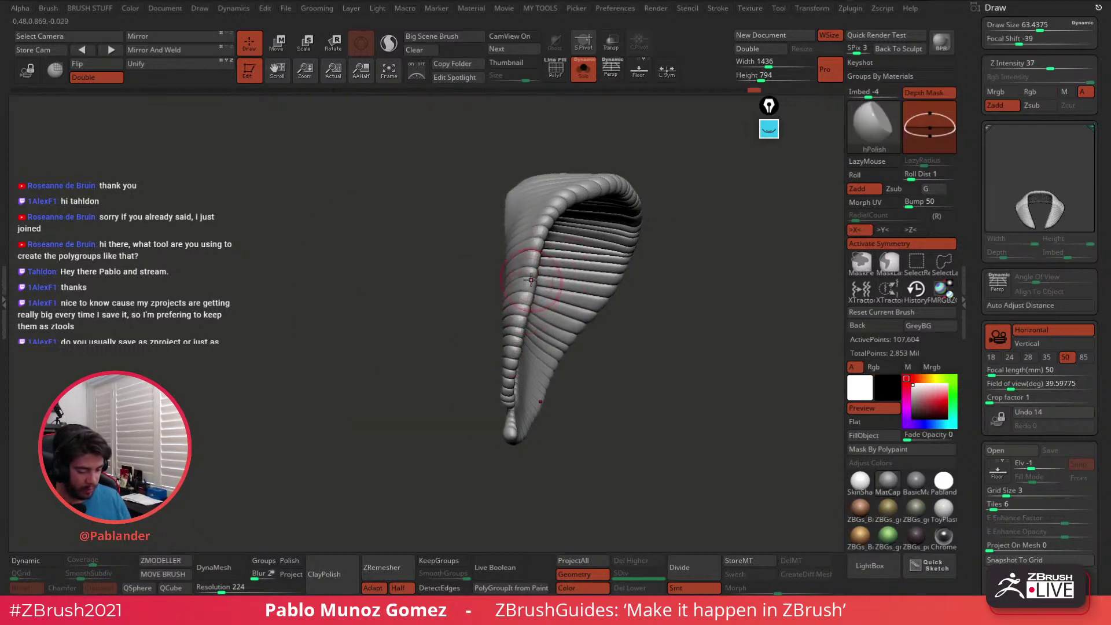
mouse_move(549, 217)
left_mouse_down()
mouse_move(532, 260)
mouse_move(539, 237)
left_mouse_up()
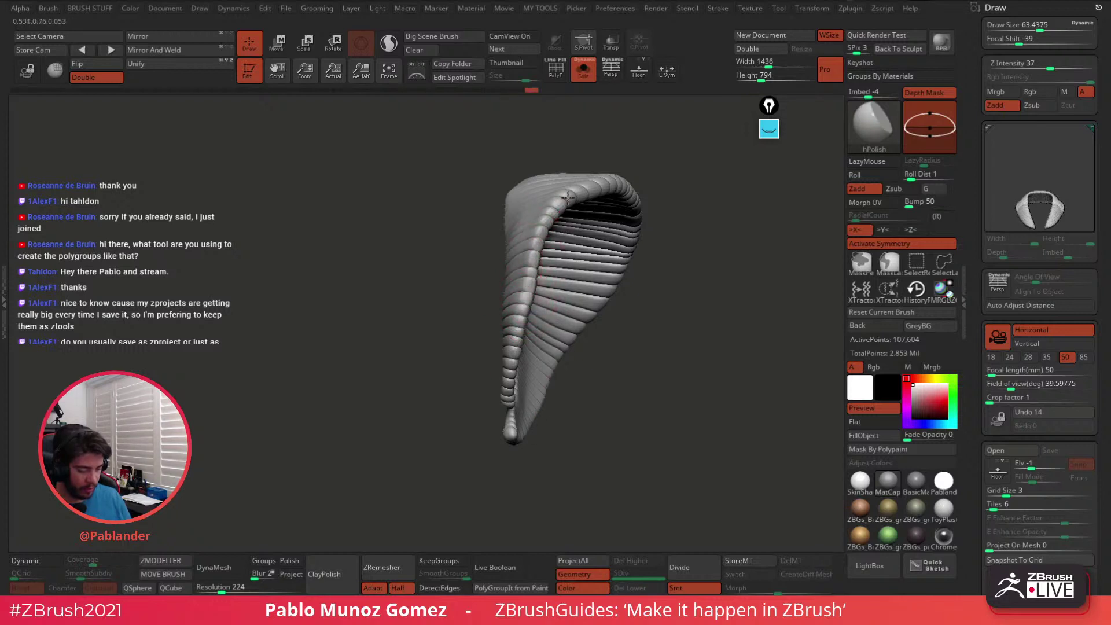
mouse_move(687, 270)
left_mouse_down()
mouse_move(615, 306)
mouse_move(597, 329)
mouse_move(514, 321)
left_mouse_up()
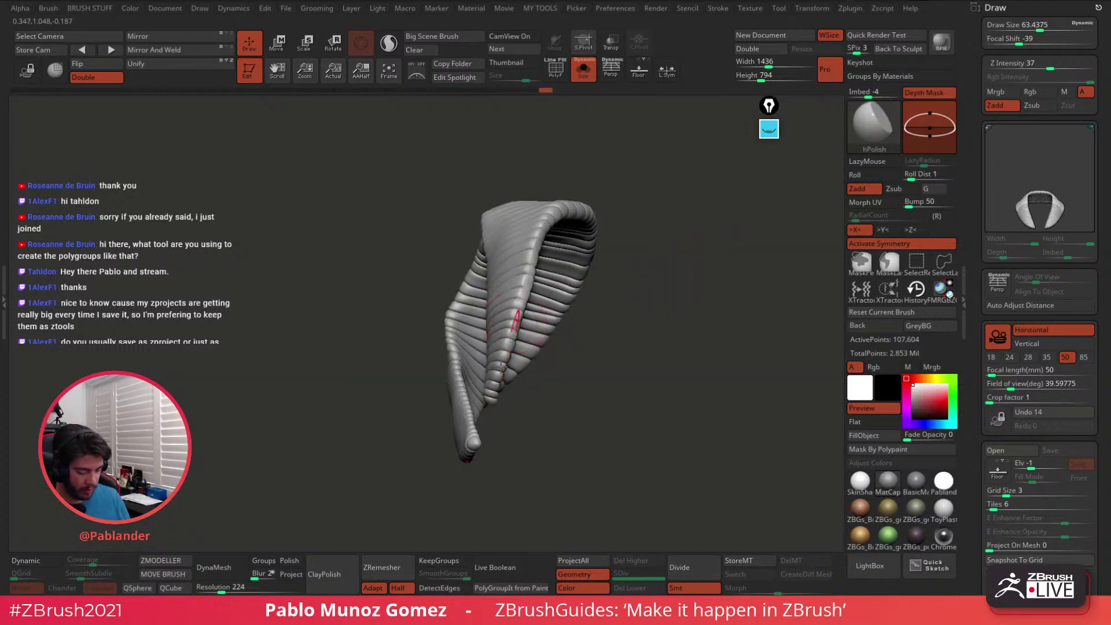
Refine the collar's pointed front ends with hPolish at a draw size of about 32
left_click_drag(570, 369, 650, 444)
left_click_drag(587, 401, 650, 270, "alt")
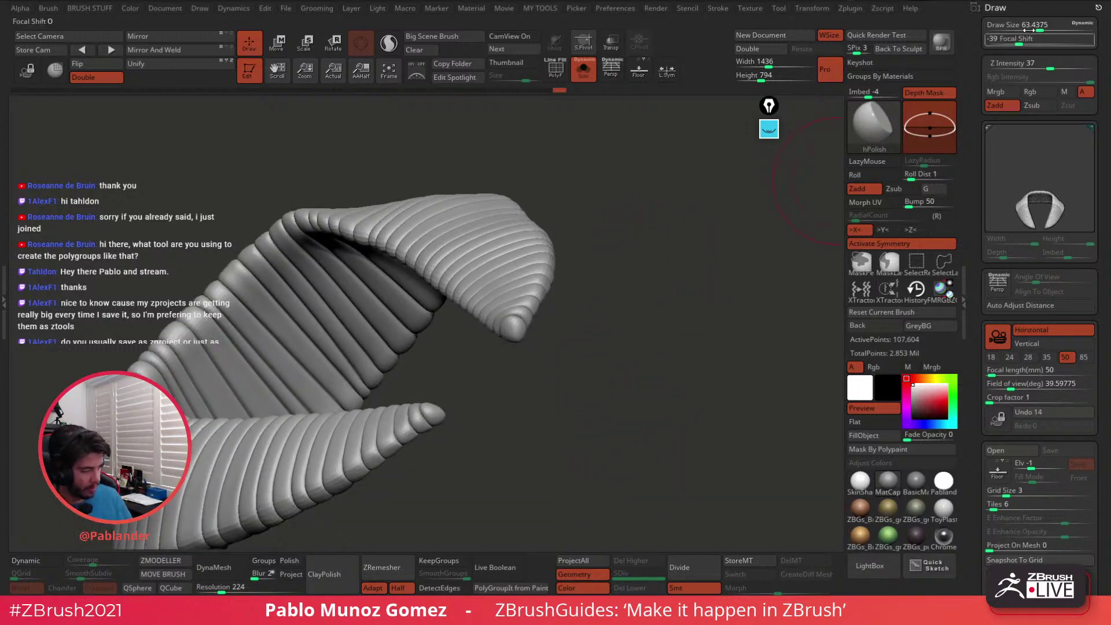
mouse_move(1039, 26)
left_mouse_down()
mouse_move(1020, 25)
mouse_move(1032, 25)
left_mouse_up()
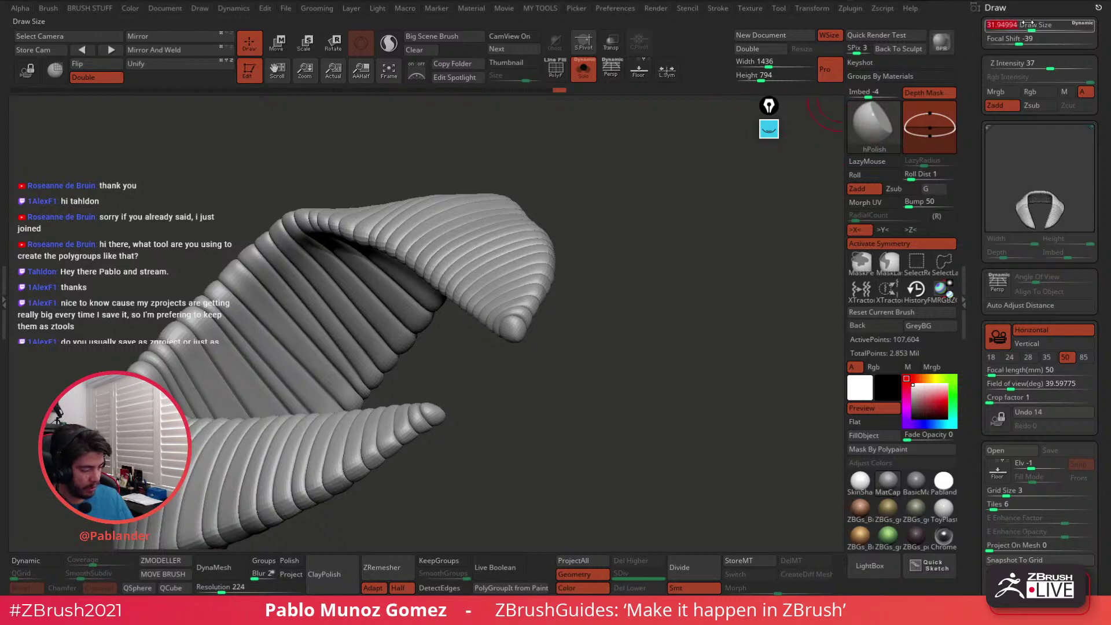
left_click_drag(599, 327, 607, 370)
mouse_move(541, 358)
left_mouse_down()
mouse_move(551, 377)
mouse_move(545, 360)
left_mouse_up()
mouse_move(617, 410)
left_mouse_down()
mouse_move(525, 350)
mouse_move(541, 342)
left_mouse_up()
mouse_move(501, 385)
left_mouse_down()
mouse_move(583, 397)
mouse_move(578, 248)
left_mouse_up()
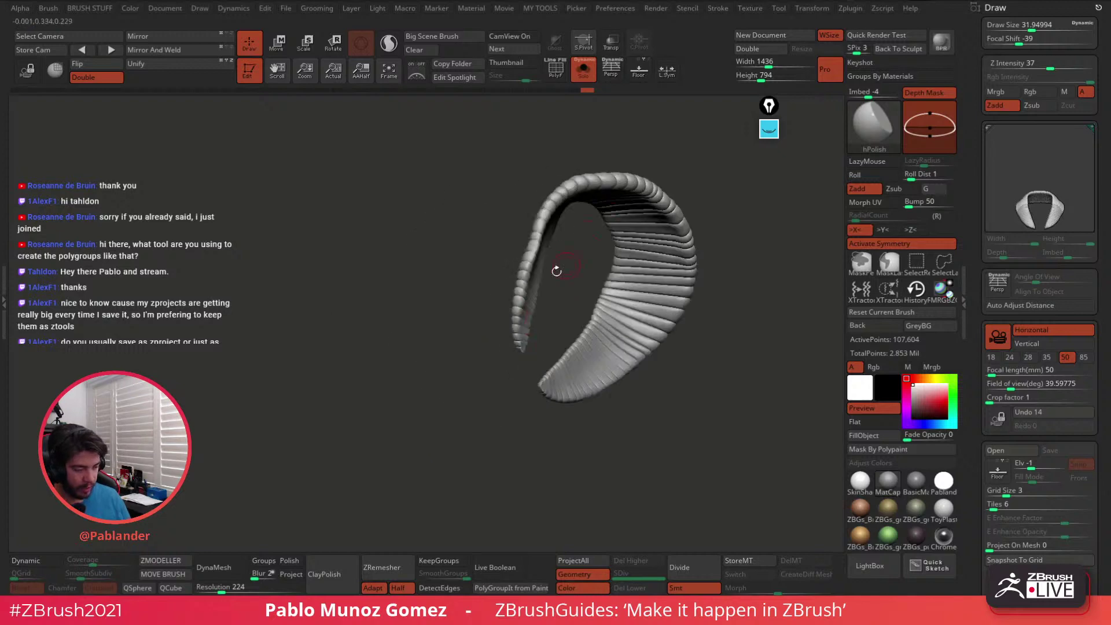
Show the full character and adjust the collar's fit in the jacket using the Move brush at a draw size of about 53
key("b")
left_click(580, 317)
left_click_drag(427, 224, 492, 208)
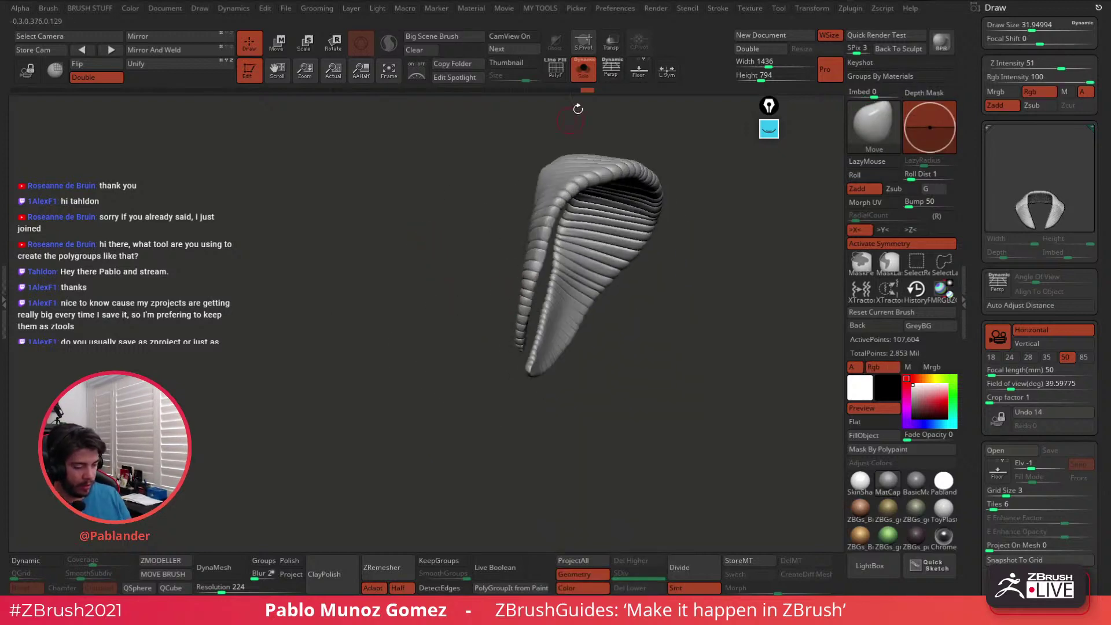
left_click(583, 70)
left_click_drag(414, 369, 445, 382)
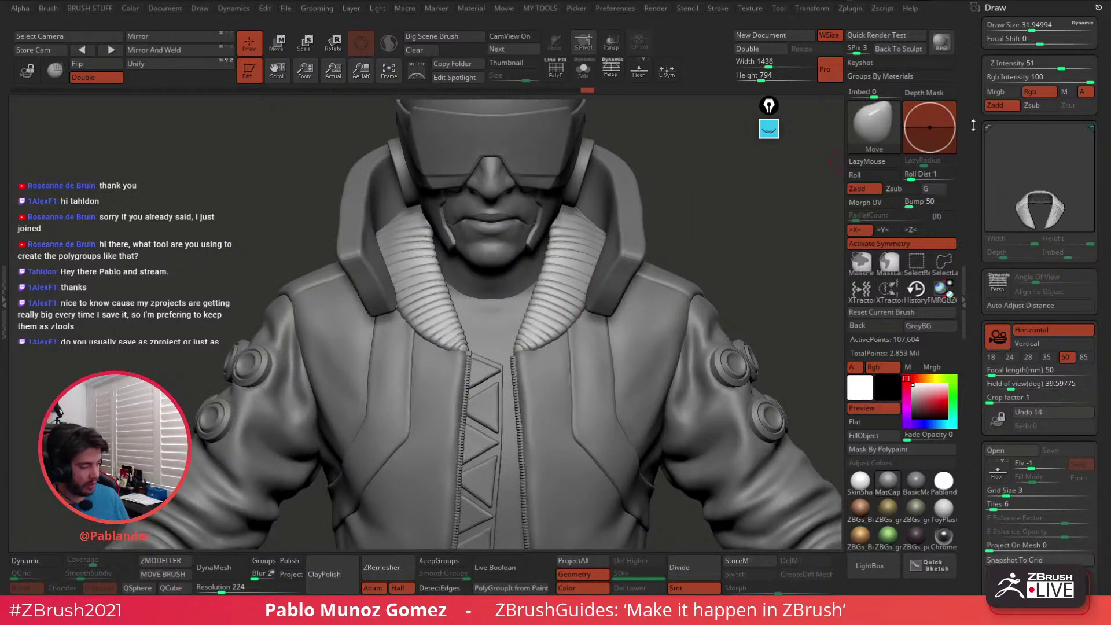
left_click_drag(1032, 26, 1038, 25)
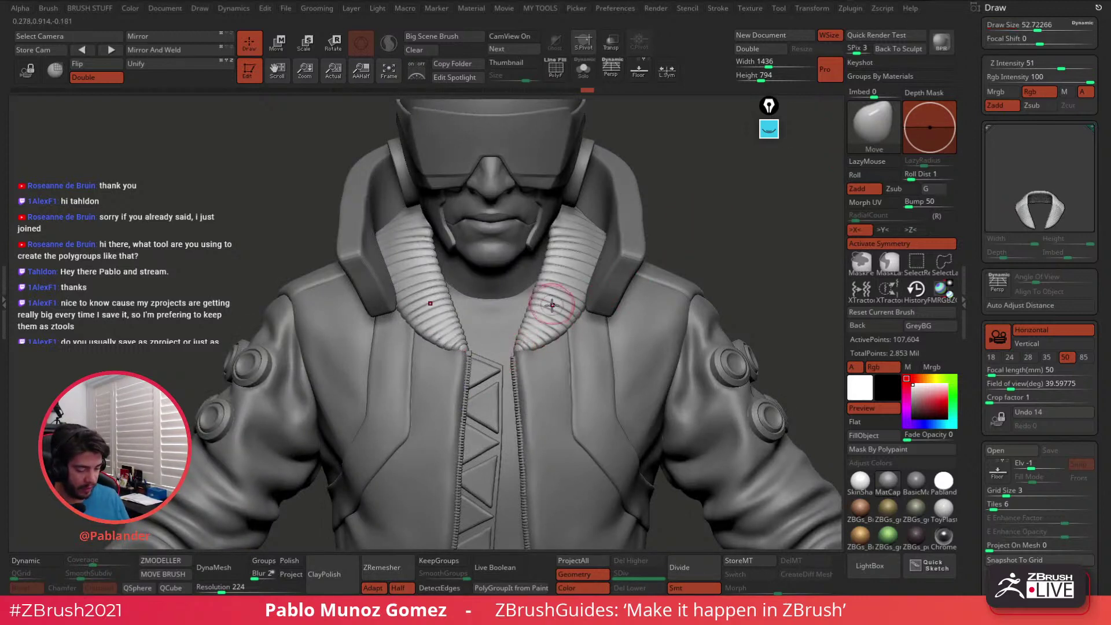
left_click_drag(705, 238, 713, 249)
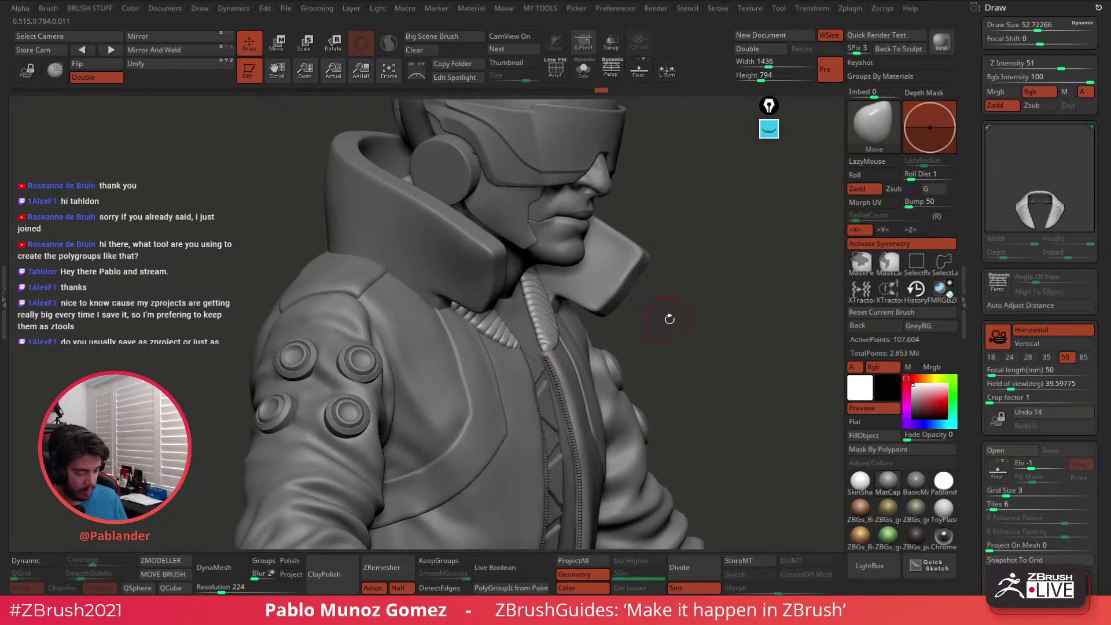
mouse_move(669, 319)
left_mouse_down()
mouse_move(576, 345)
mouse_move(651, 287)
left_mouse_up()
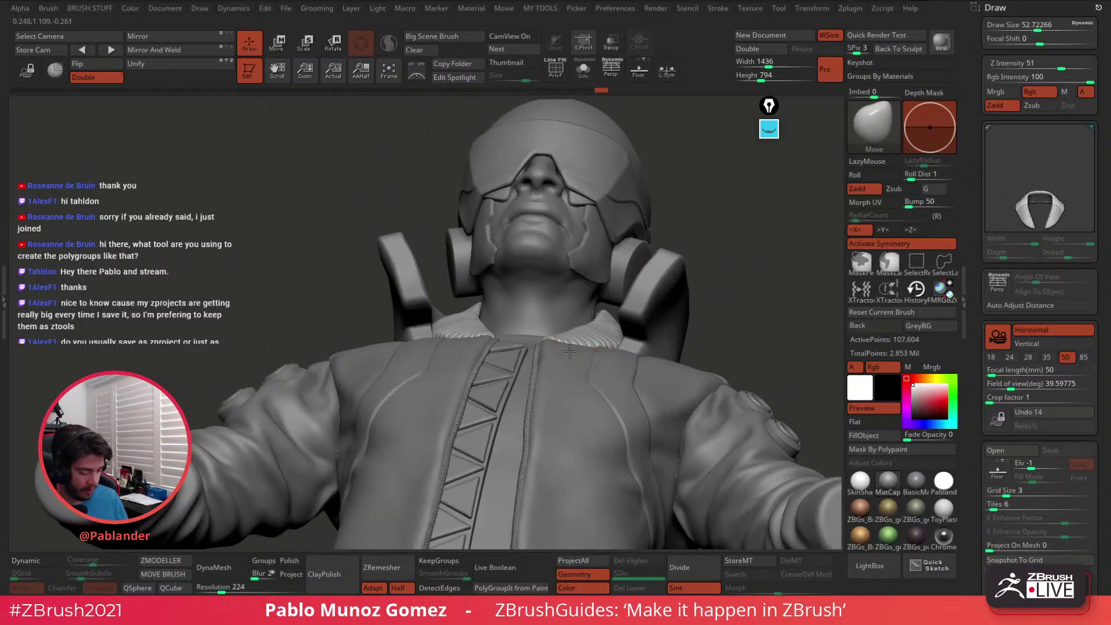
mouse_move(612, 324)
left_mouse_down()
mouse_move(682, 312)
mouse_move(464, 317)
left_mouse_up()
Select the jacket's chest strip subtool, display its polygon wireframe and duplicate it
left_click_drag(771, 289, 683, 319, "alt")
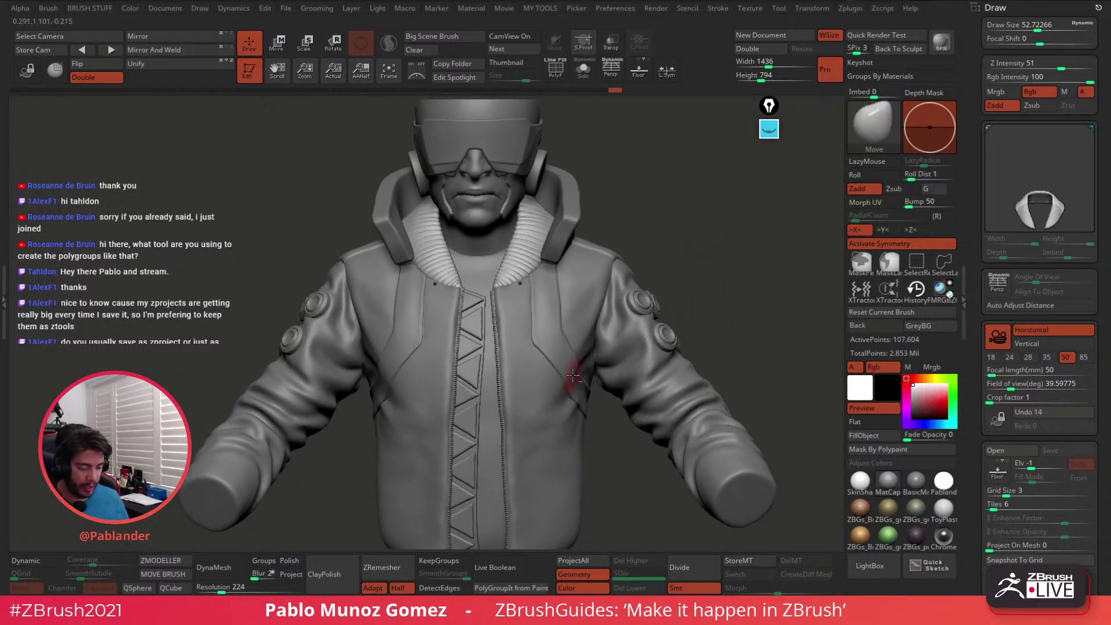
left_click(595, 317, "alt")
key("shift+f")
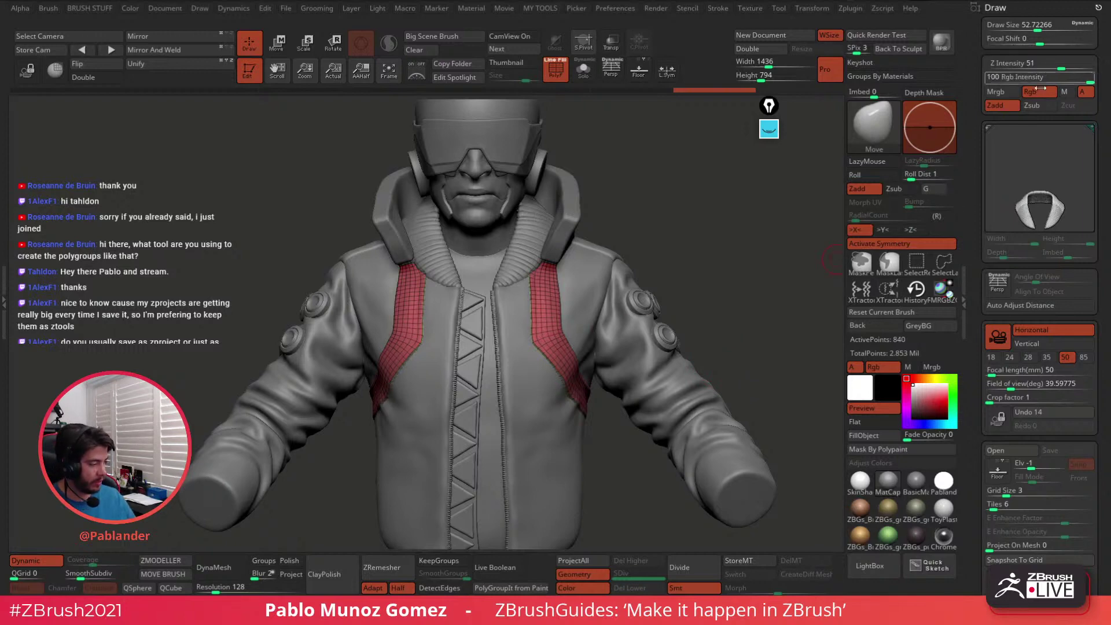
left_click(999, 9)
left_click_drag(1036, 308, 1032, 34)
left_click(1002, 505)
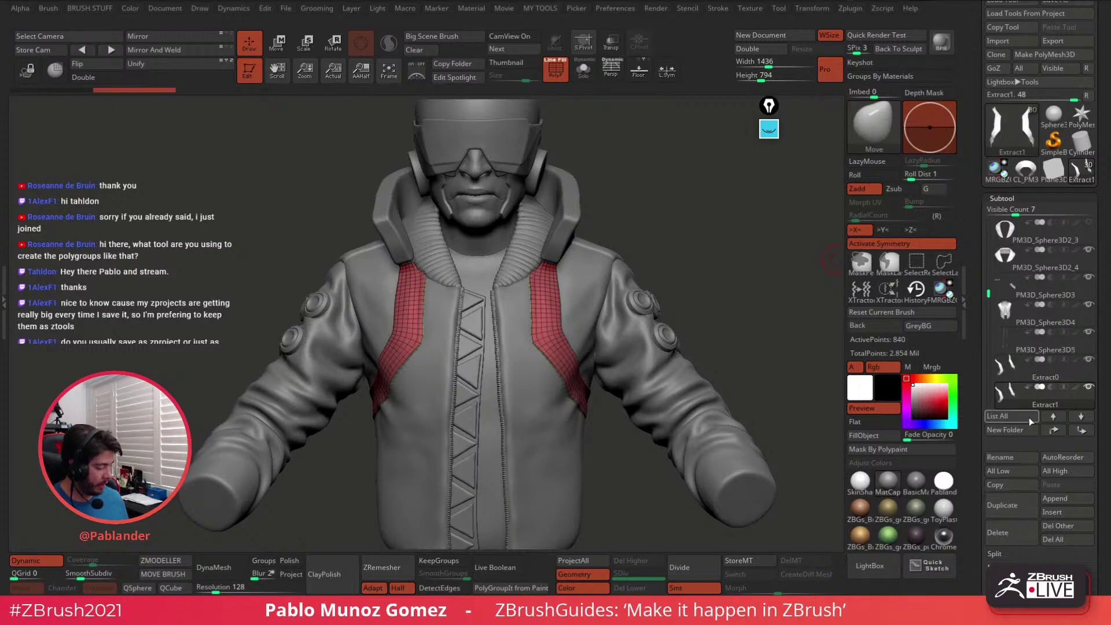
Turn off Dynamic Subdiv for the chest strips, isolate them and hide their outer border loop of polygons
scroll(1012, 196, "down", 5)
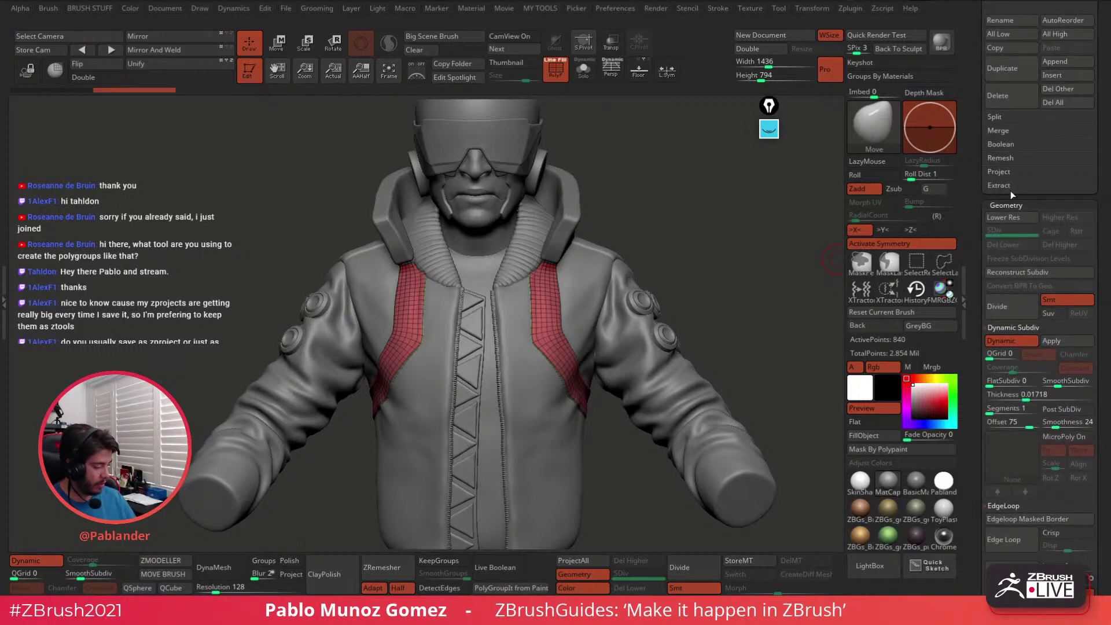
left_click(1019, 341)
left_click(583, 69)
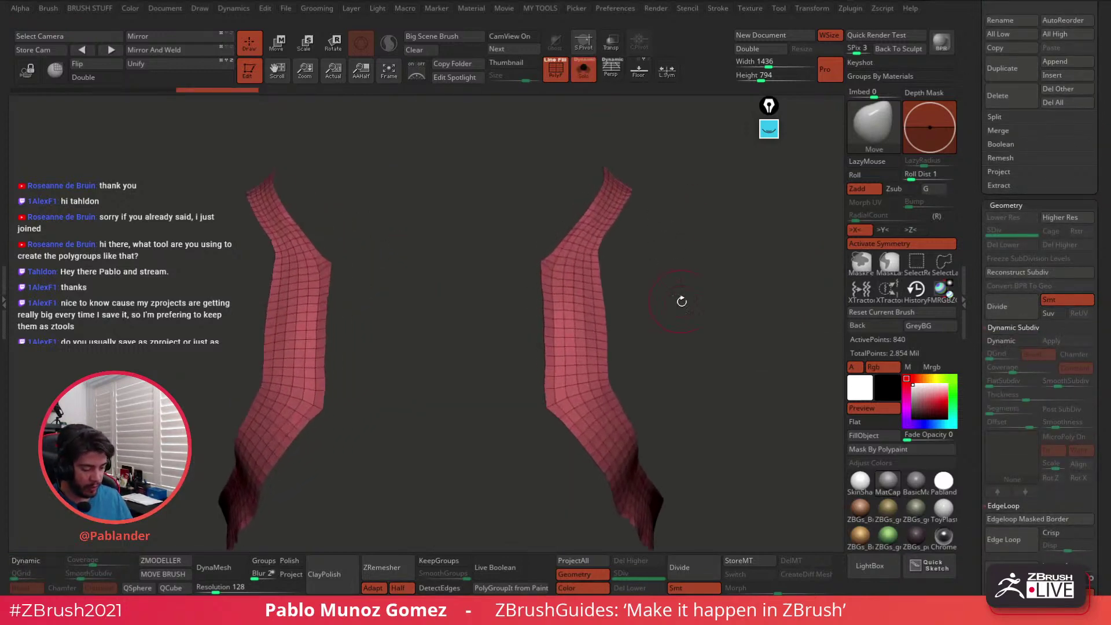
mouse_move(682, 301)
left_mouse_down()
mouse_move(658, 305)
mouse_move(672, 296)
left_mouse_up()
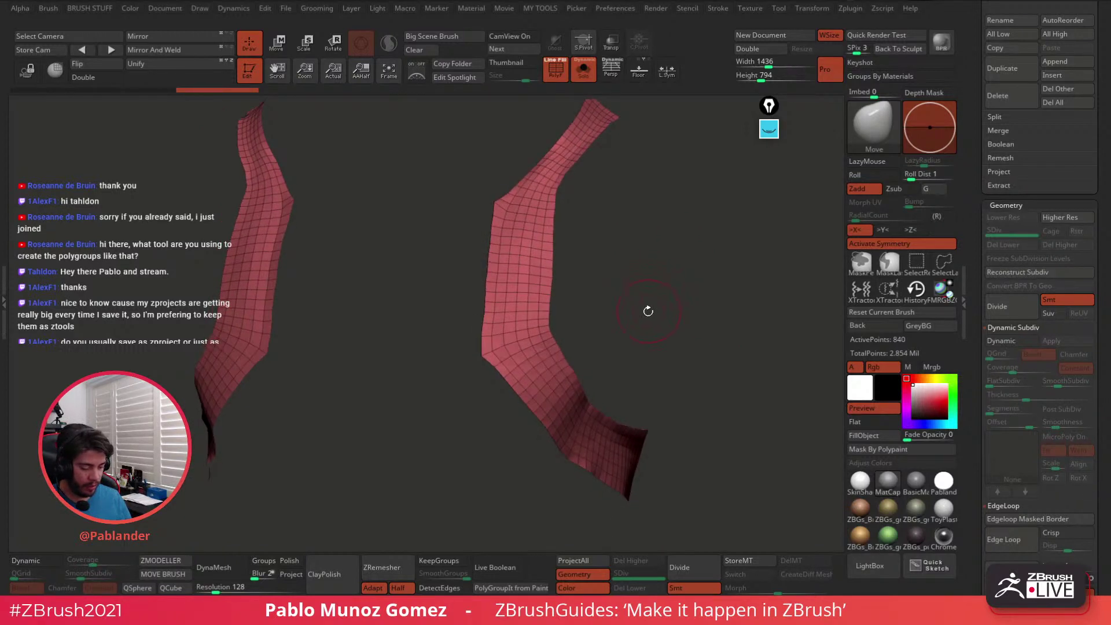
left_click(489, 300, "ctrl+shift")
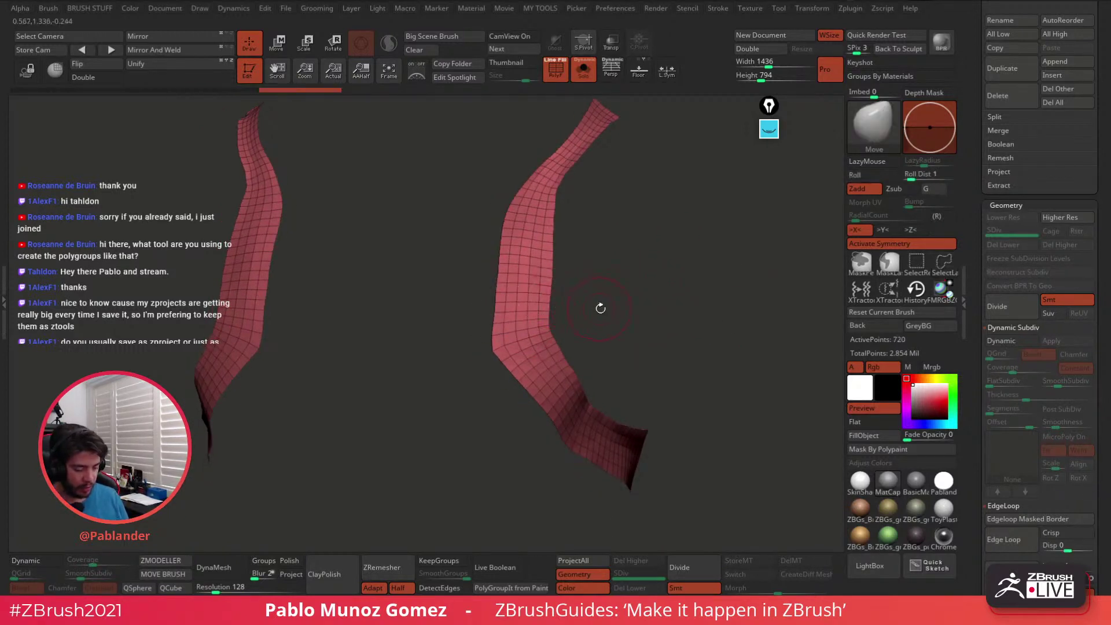
Give each lengthwise polygon loop of the duplicated chest strips its own polygroup, hiding them one by one, and unhide the full mesh
key("ctrl+w")
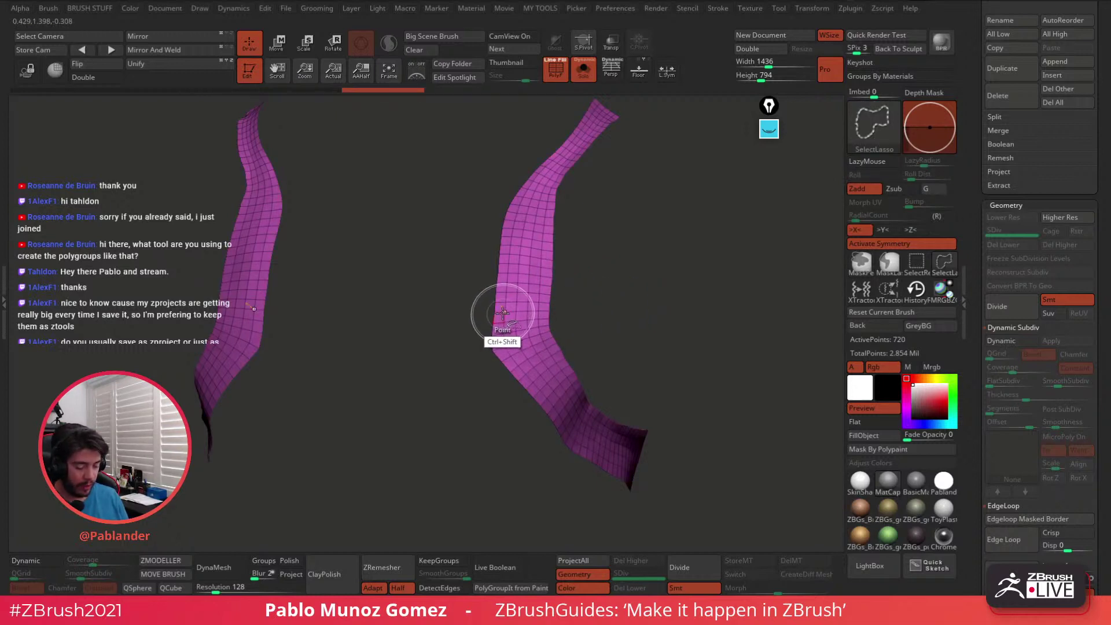
left_click(507, 308, "ctrl+shift")
key("ctrl+w")
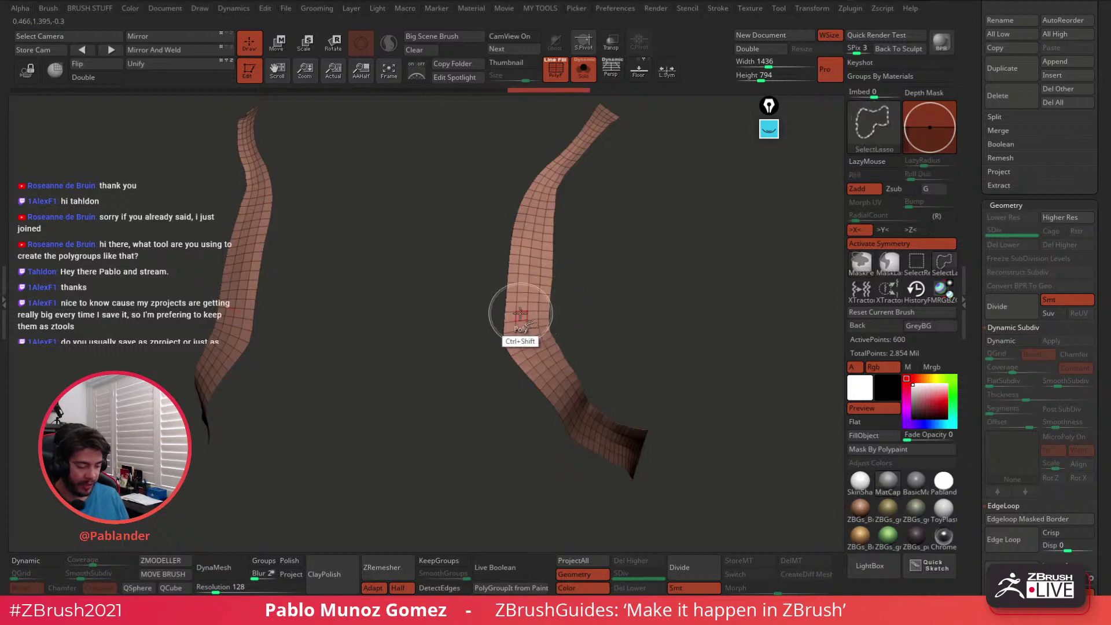
left_click(511, 320, "ctrl+shift")
key("ctrl+w")
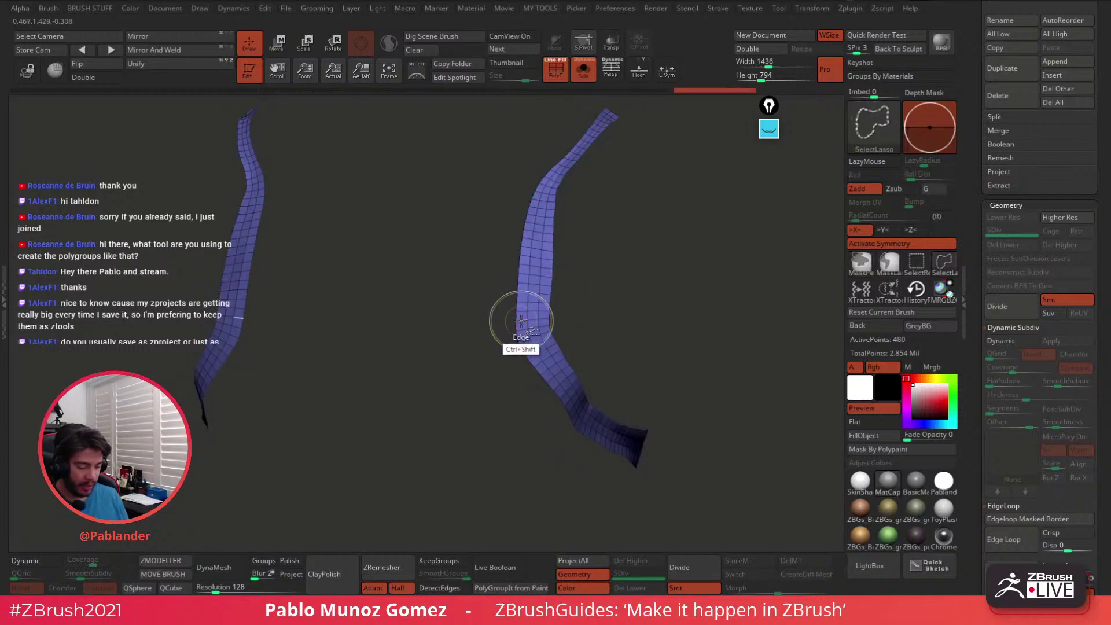
left_click(523, 317, "ctrl+shift")
key("ctrl+w")
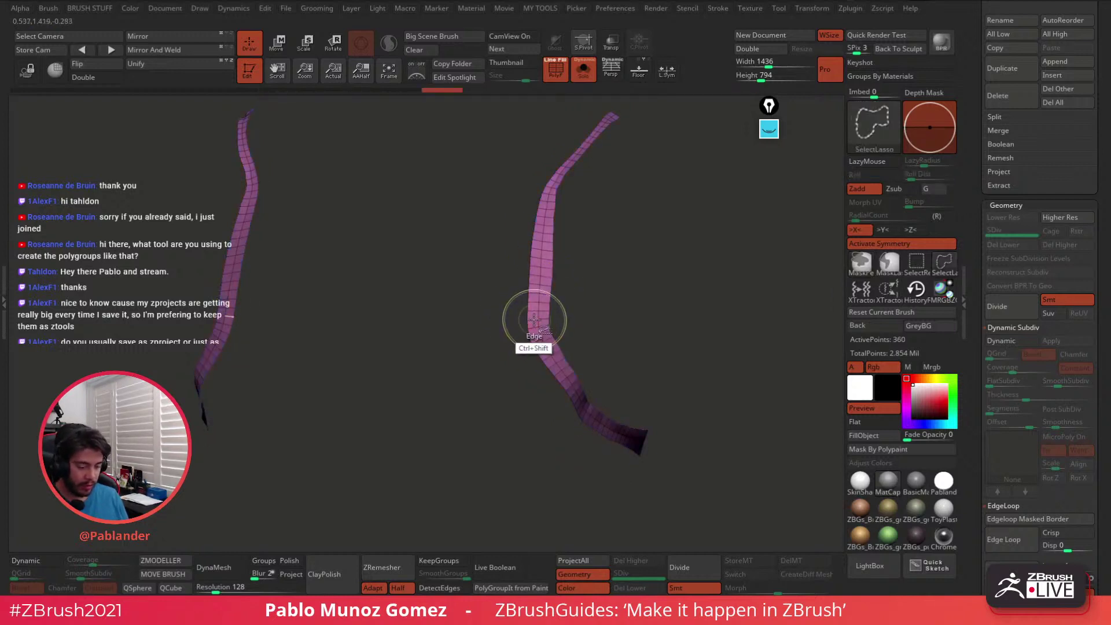
left_click(535, 311, "ctrl+shift")
key("ctrl+w")
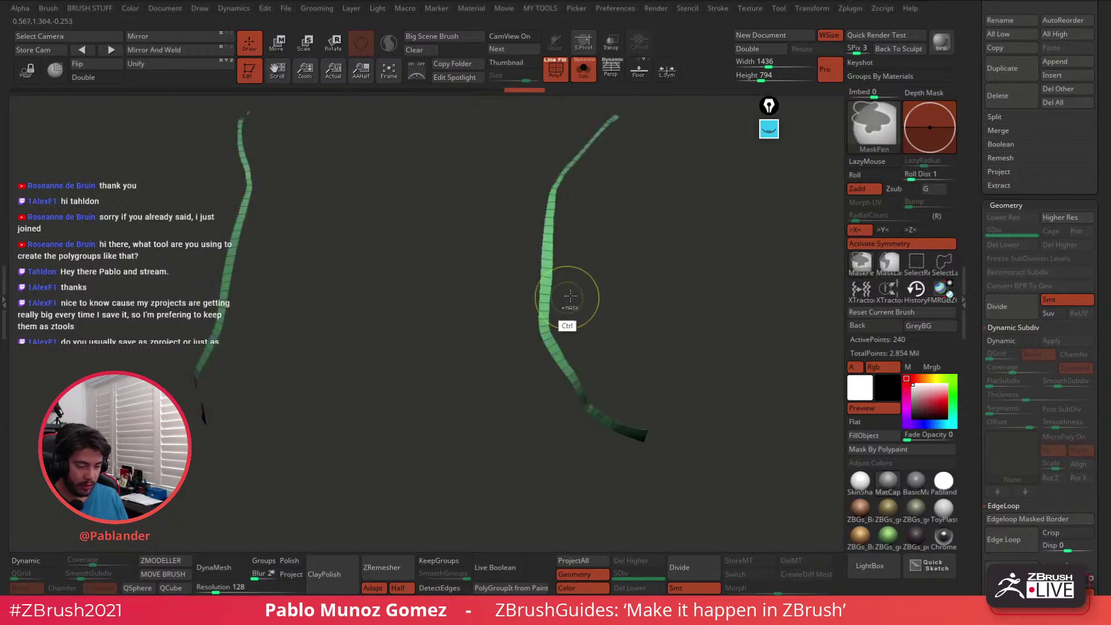
left_click(599, 320, "ctrl+shift")
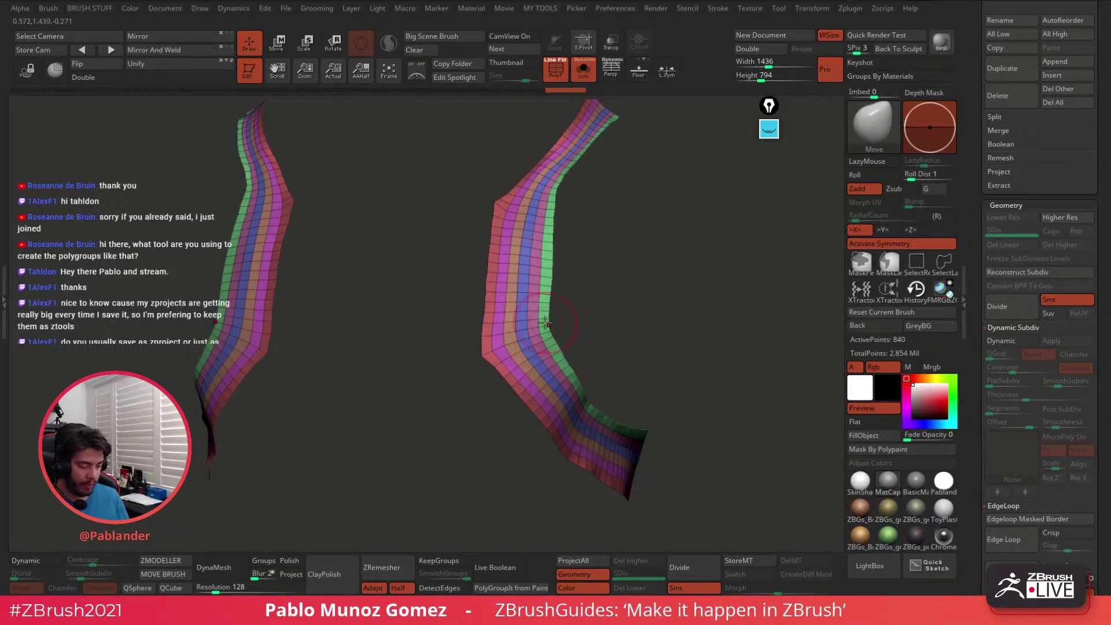
Hide every other lengthwise polygroup and delete the hidden polygons, leaving three separate thin strips on each side of the chest
left_click(528, 315, "ctrl+shift")
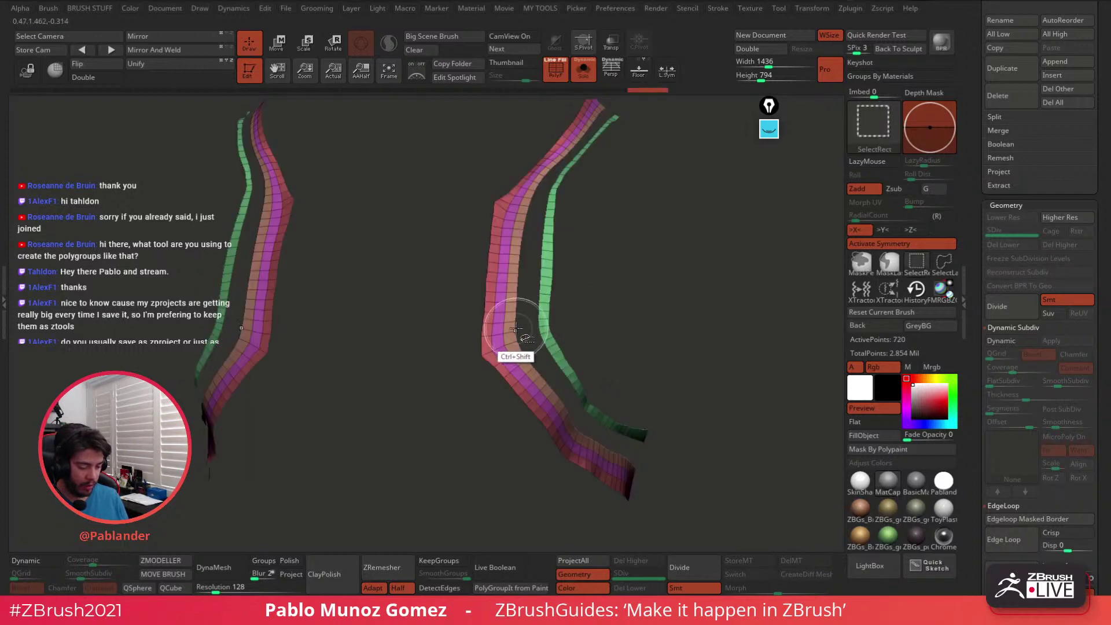
left_click(525, 321, "ctrl+shift")
left_click(588, 309, "ctrl+shift")
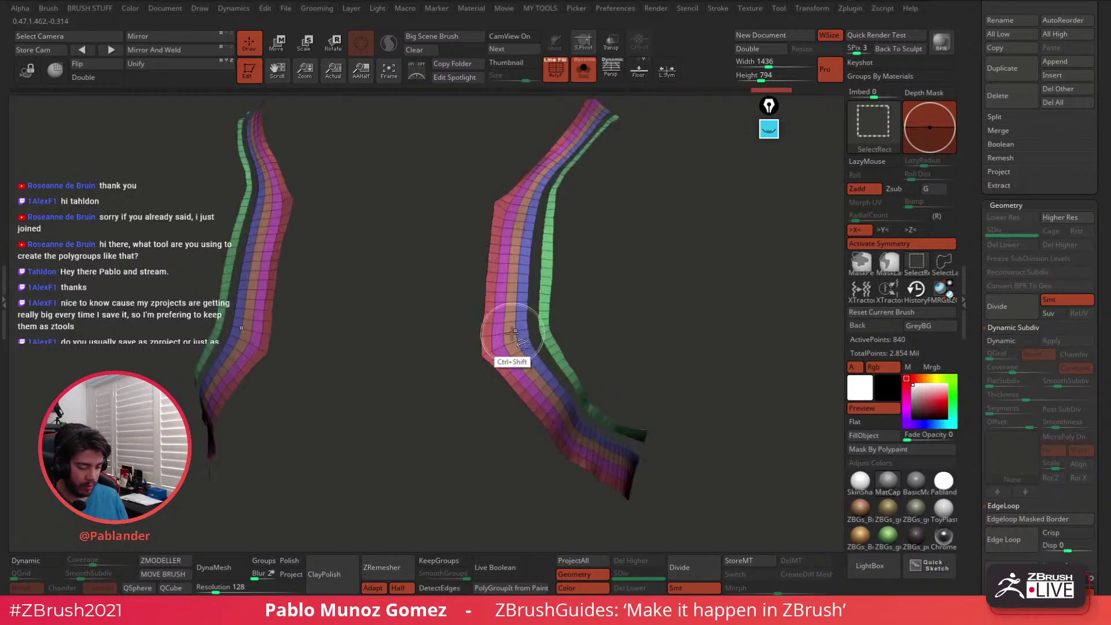
left_click_drag(569, 310, 605, 281, "ctrl+shift")
left_click(529, 336, "ctrl+shift")
left_click_drag(547, 328, 616, 327, "ctrl+shift")
left_click(537, 322, "ctrl+shift")
left_click(546, 320, "ctrl+shift")
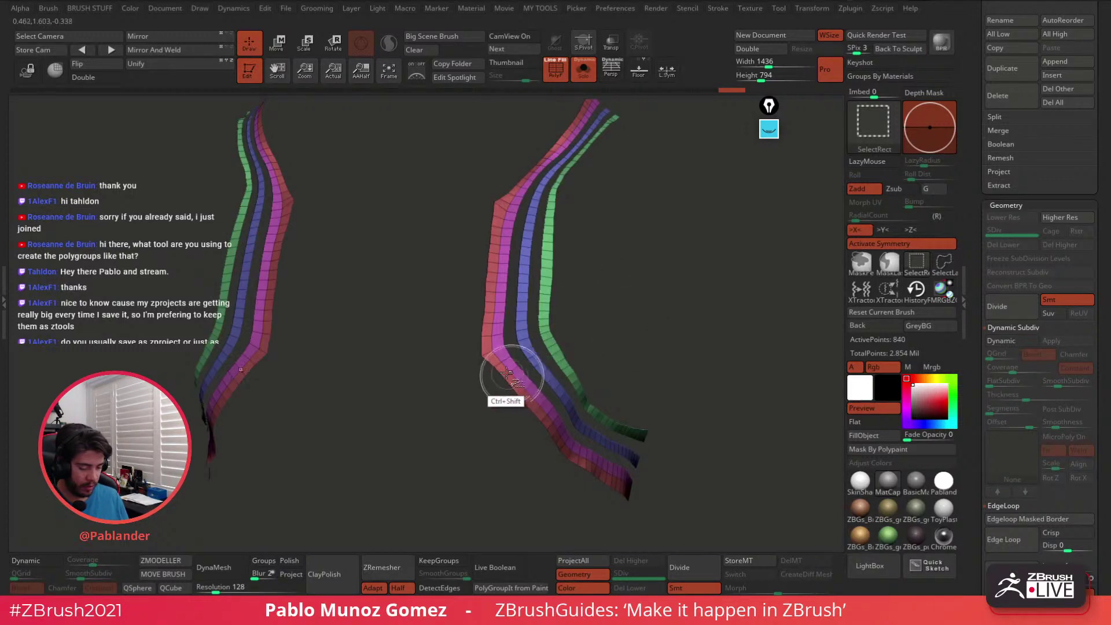
left_click(483, 355, "ctrl+shift")
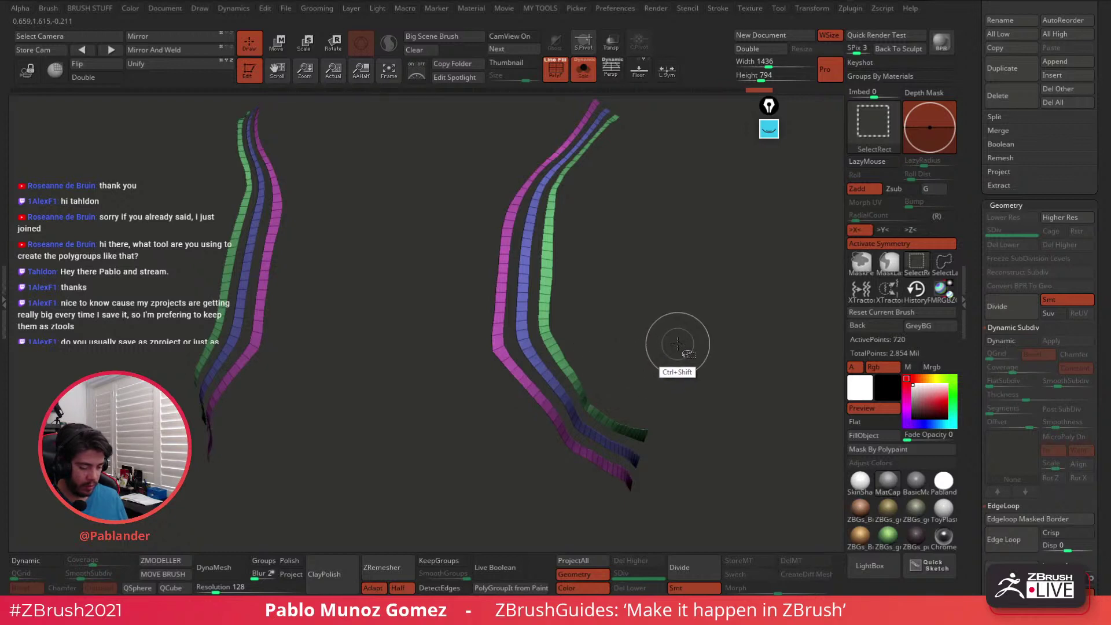
left_click_drag(681, 328, 691, 354, "ctrl+shift")
left_click_drag(687, 317, 693, 348, "ctrl+shift")
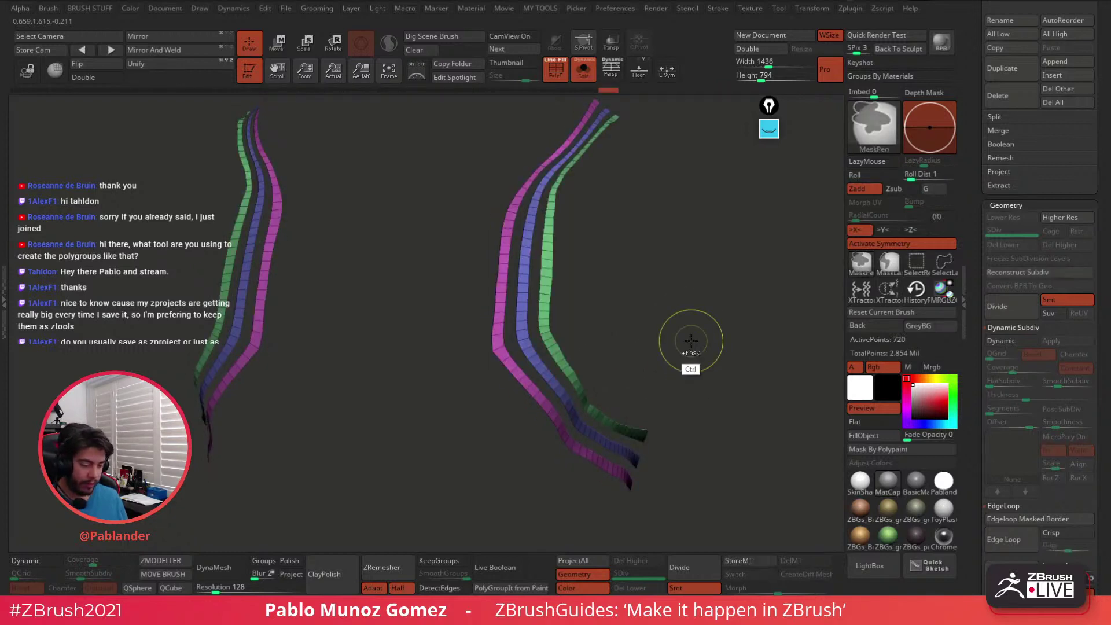
Turn Dynamic Subdiv back on for the thin strips, show the whole character and hide the polygon wireframe
key("b")
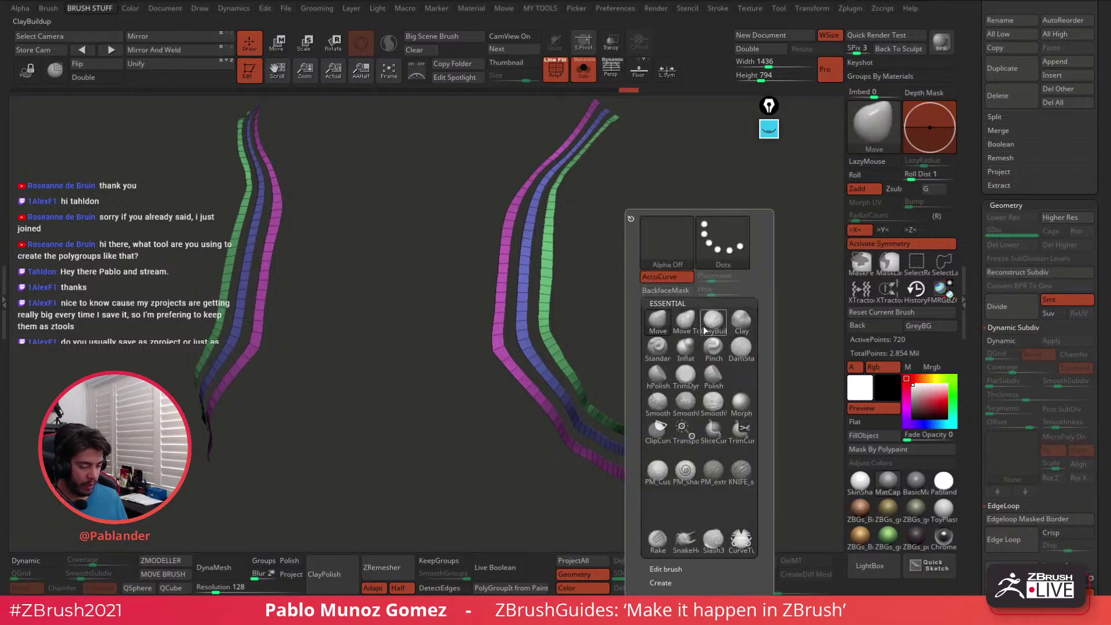
left_click(1006, 341)
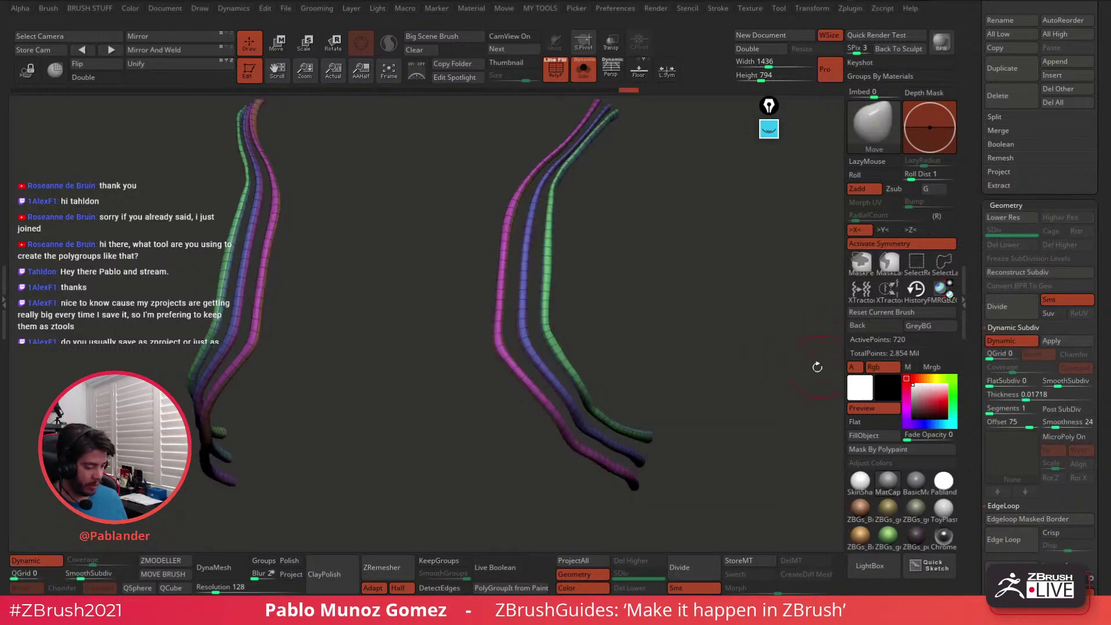
left_click(584, 71)
key("shift+f")
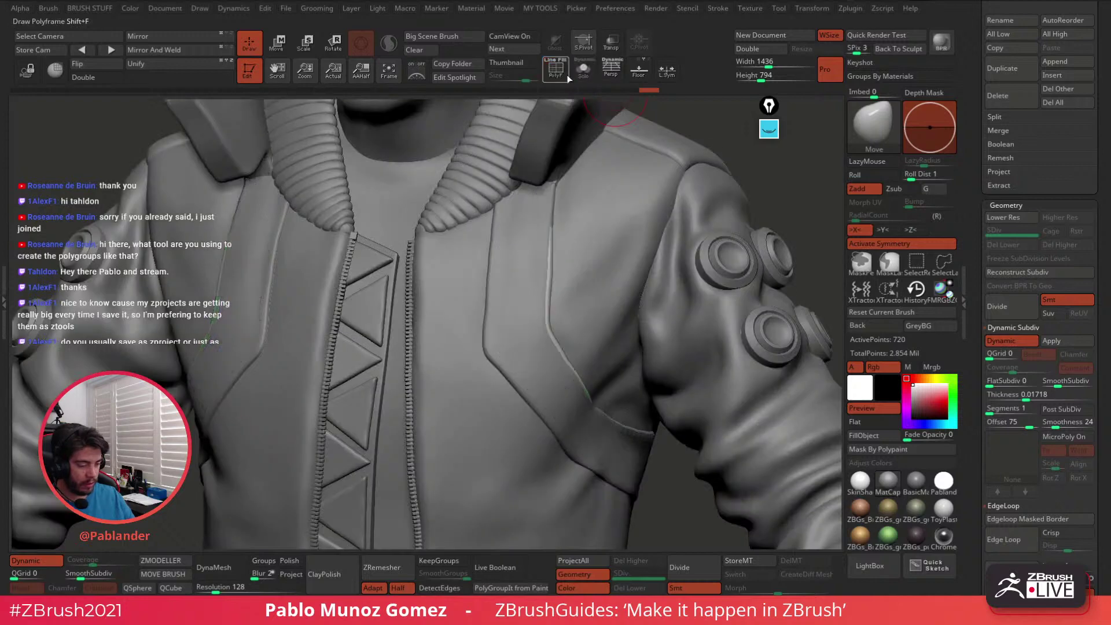
Set the thin strips' Dynamic Subdiv thickness offset to 100
left_click(1030, 427)
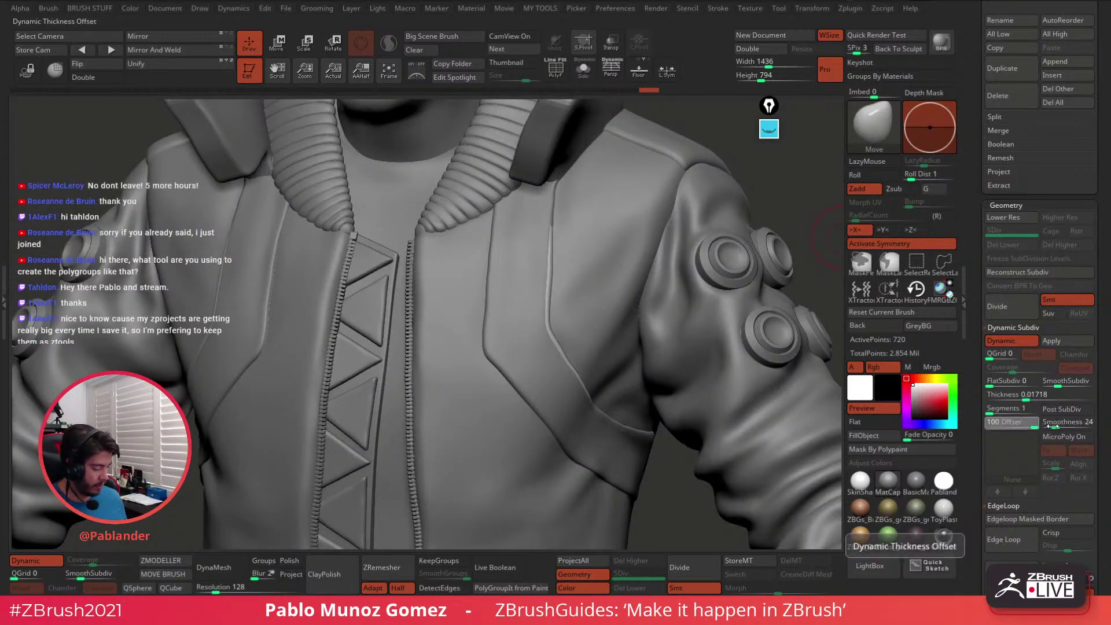
key("Return")
left_click(1030, 399)
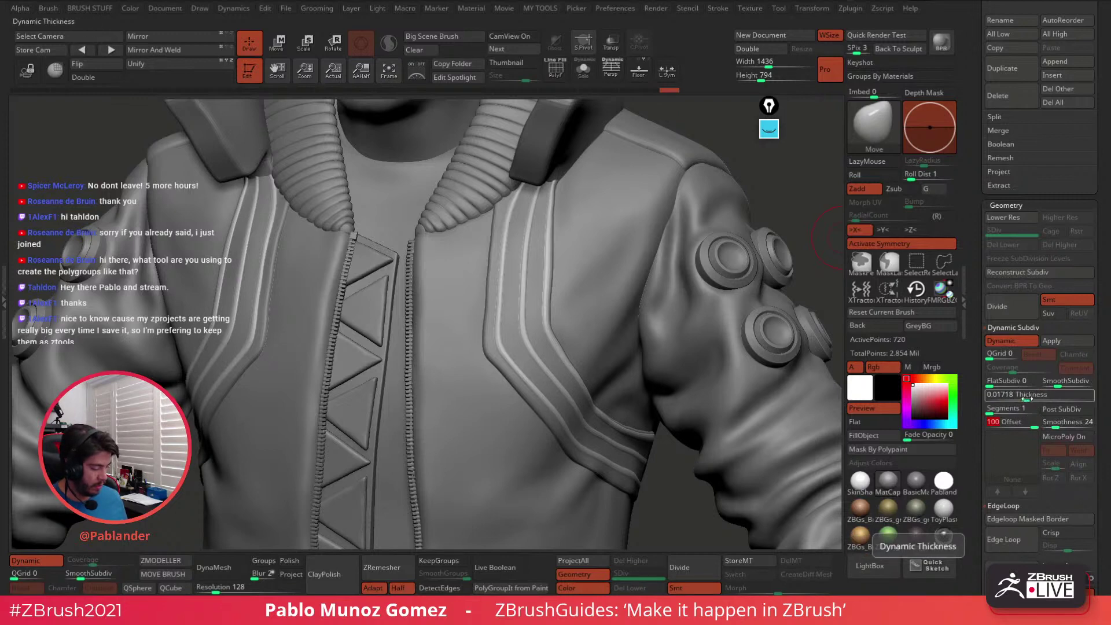
left_click(1025, 399)
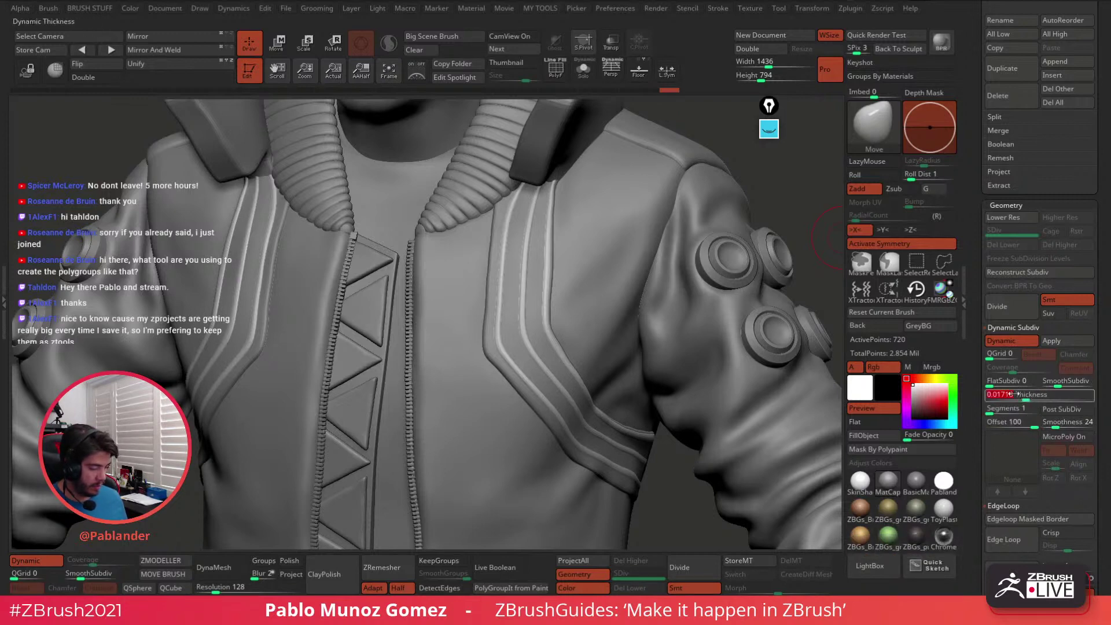
Set the thin strips' Dynamic Subdiv smoothness to 18, segments to 5 and thickness to 0.01718
left_click_drag(668, 518, 643, 492)
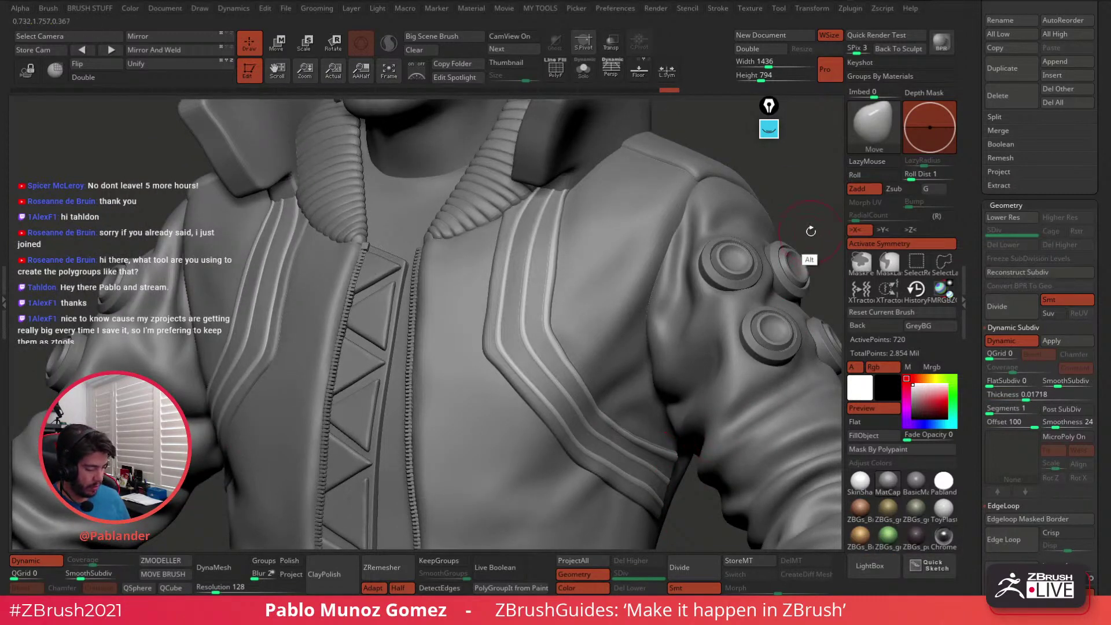
left_click_drag(811, 231, 785, 194, "alt")
left_click_drag(752, 261, 774, 236, "alt")
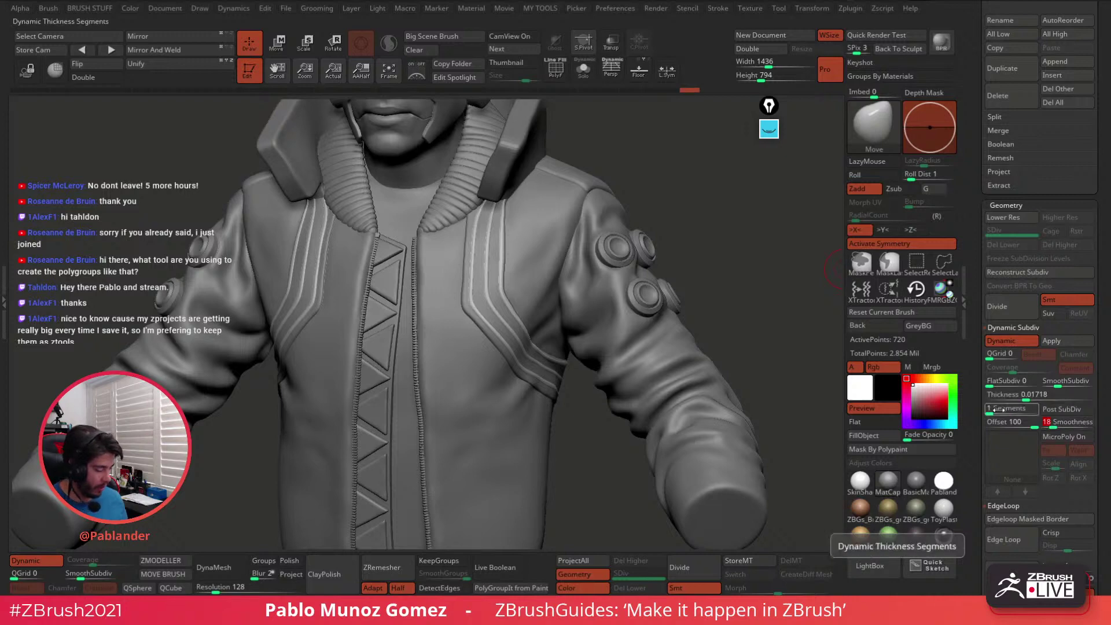
left_click_drag(990, 408, 1010, 410)
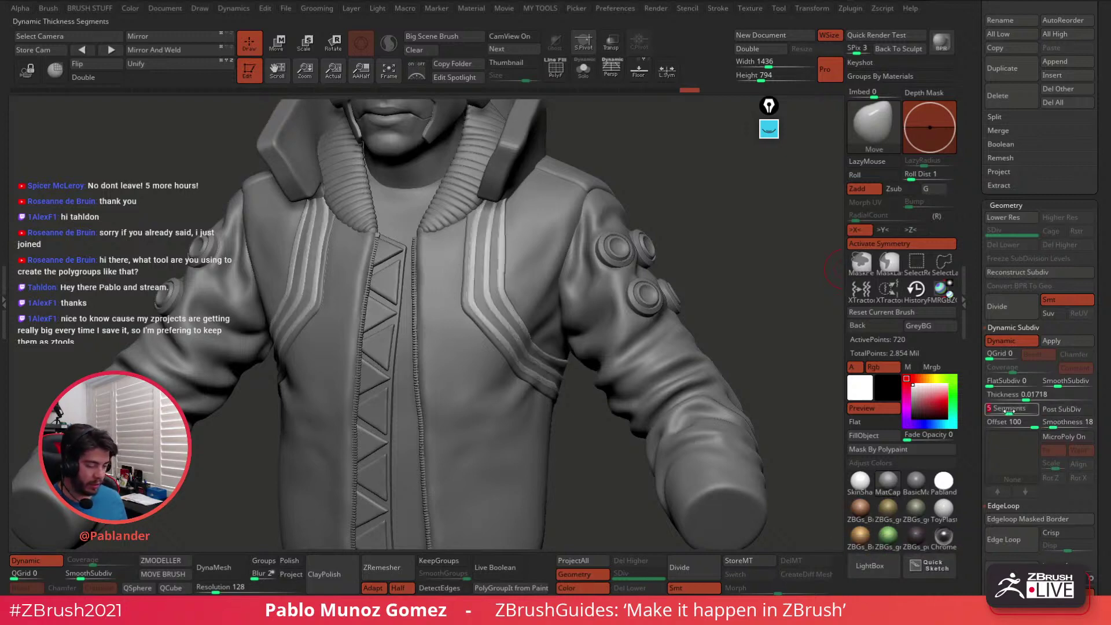
right_click_drag(486, 311, 602, 300)
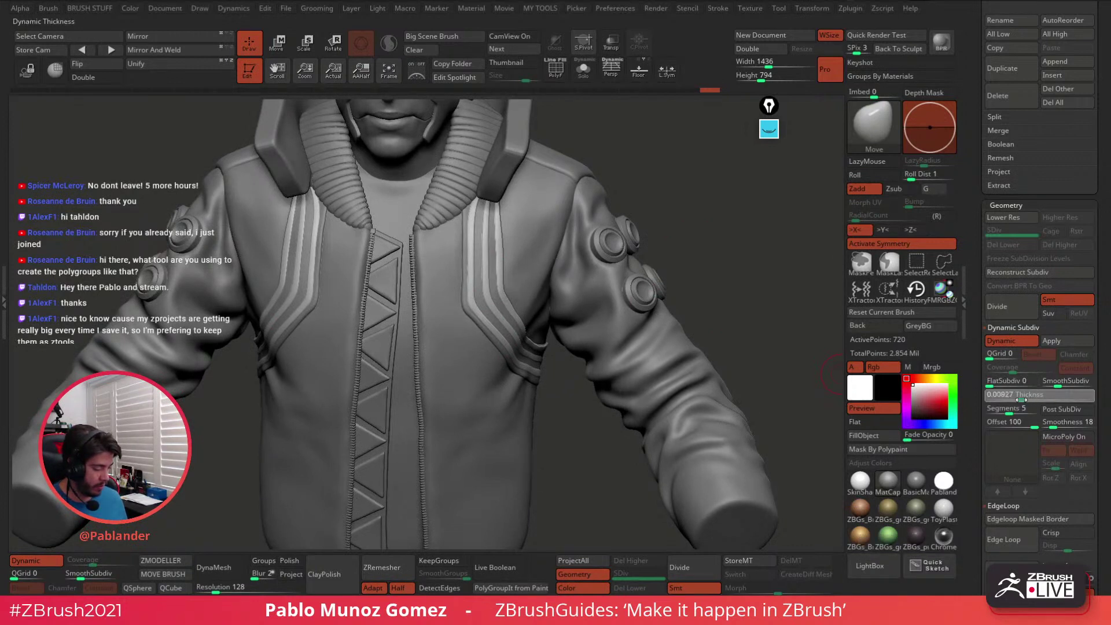
left_click_drag(1021, 399, 1043, 394)
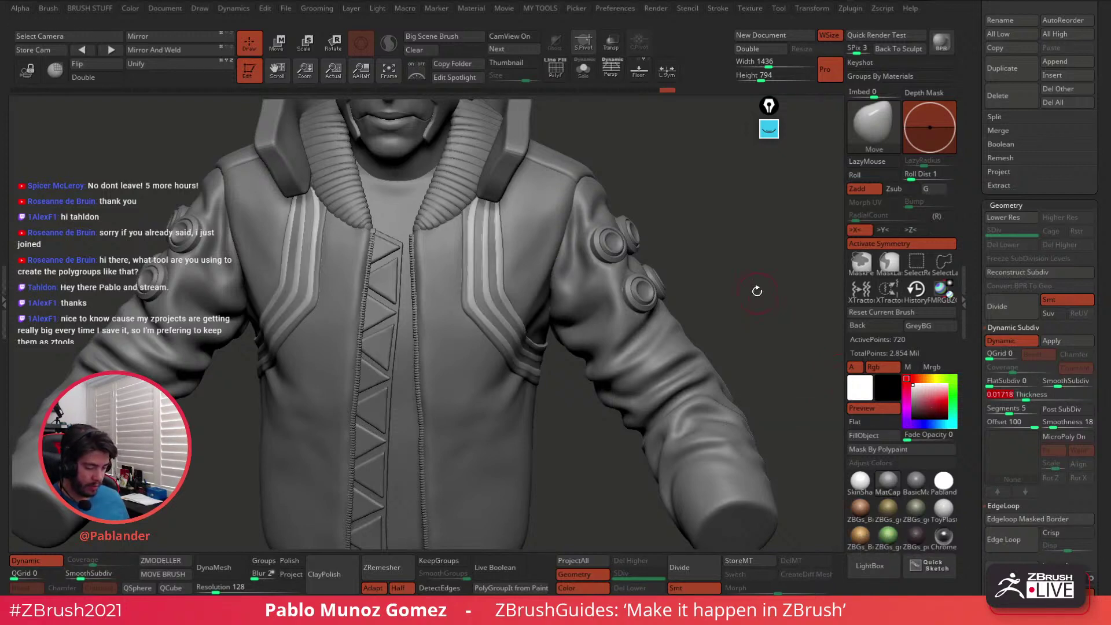
Frame the character's head and torso in a slightly turned view and turn on perspective
mouse_move(757, 291)
left_mouse_down()
mouse_move(723, 312)
mouse_move(769, 347)
mouse_move(798, 402)
mouse_move(648, 279)
mouse_move(759, 333)
left_mouse_up()
mouse_move(727, 310)
left_mouse_down()
mouse_move(731, 325)
mouse_move(719, 280)
mouse_move(704, 302)
mouse_move(687, 303)
mouse_move(713, 312)
left_mouse_up()
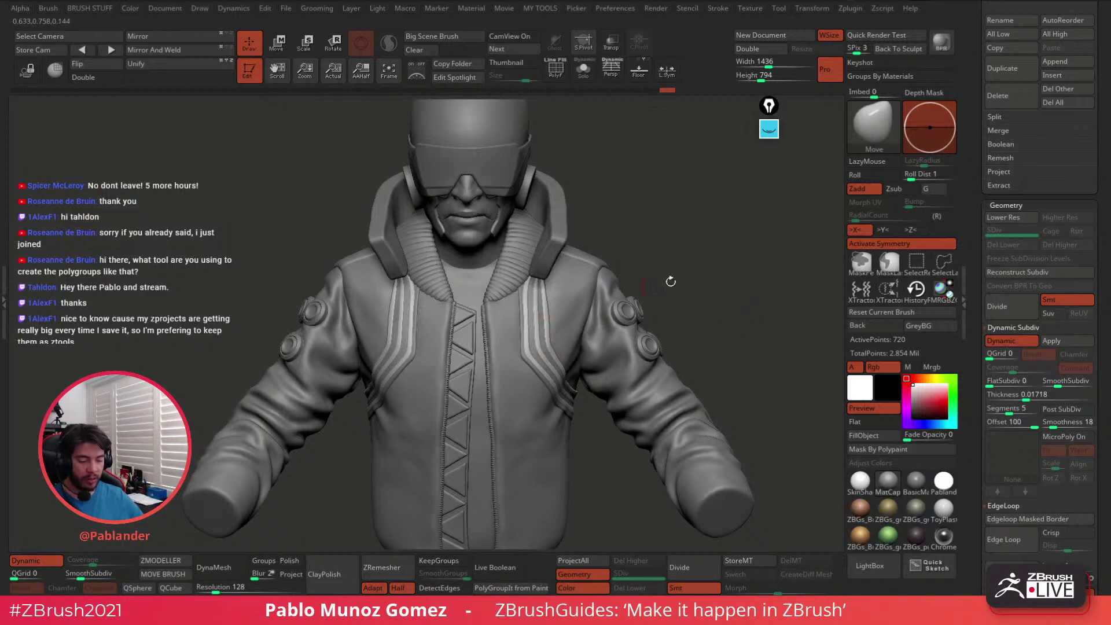
mouse_move(669, 280)
left_mouse_down()
mouse_move(694, 277)
mouse_move(612, 241)
mouse_move(555, 243)
mouse_move(643, 251)
mouse_move(681, 219)
left_mouse_up()
mouse_move(688, 258)
left_mouse_down()
mouse_move(662, 227)
mouse_move(682, 255)
mouse_move(721, 232)
left_mouse_up()
left_click(611, 70)
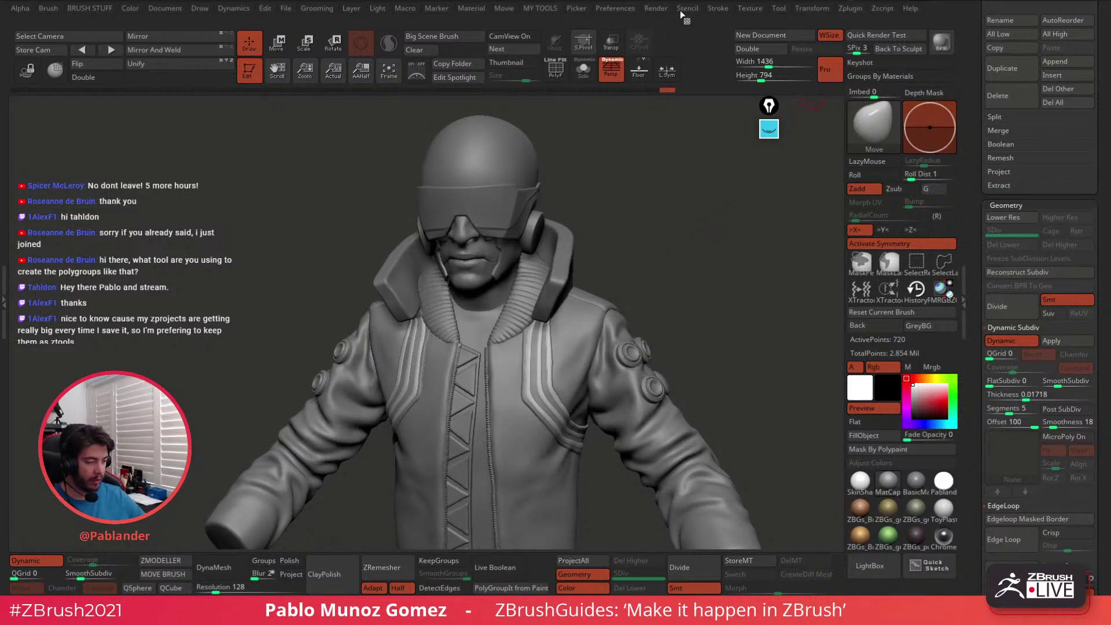
Adjust the BPR shadow angle and ray count, and render the character with BPR
left_click(660, 9)
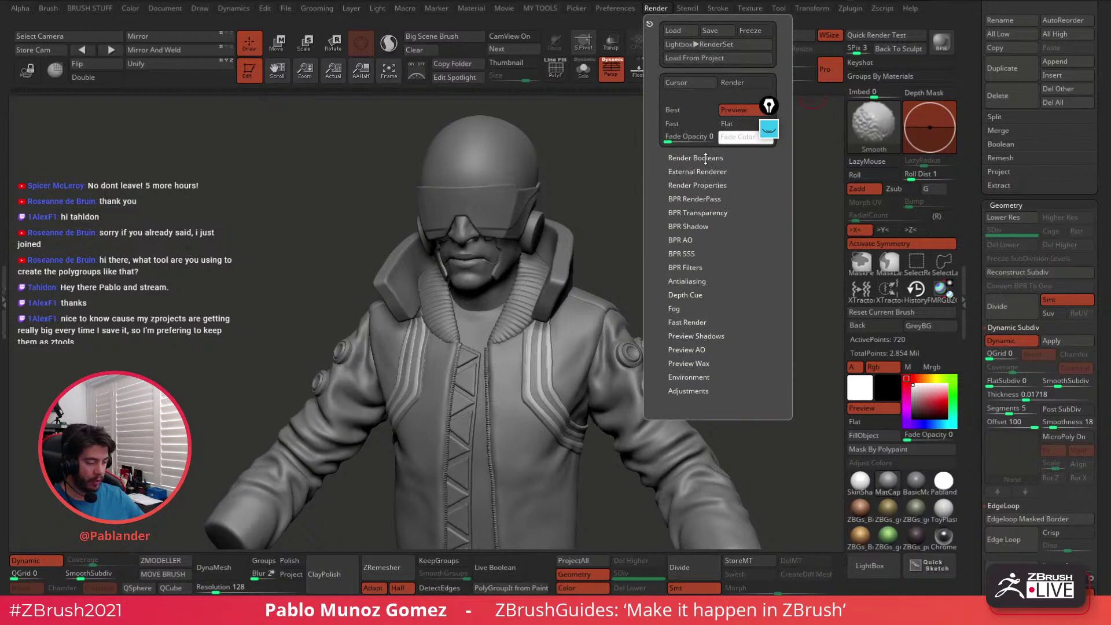
left_click(688, 227)
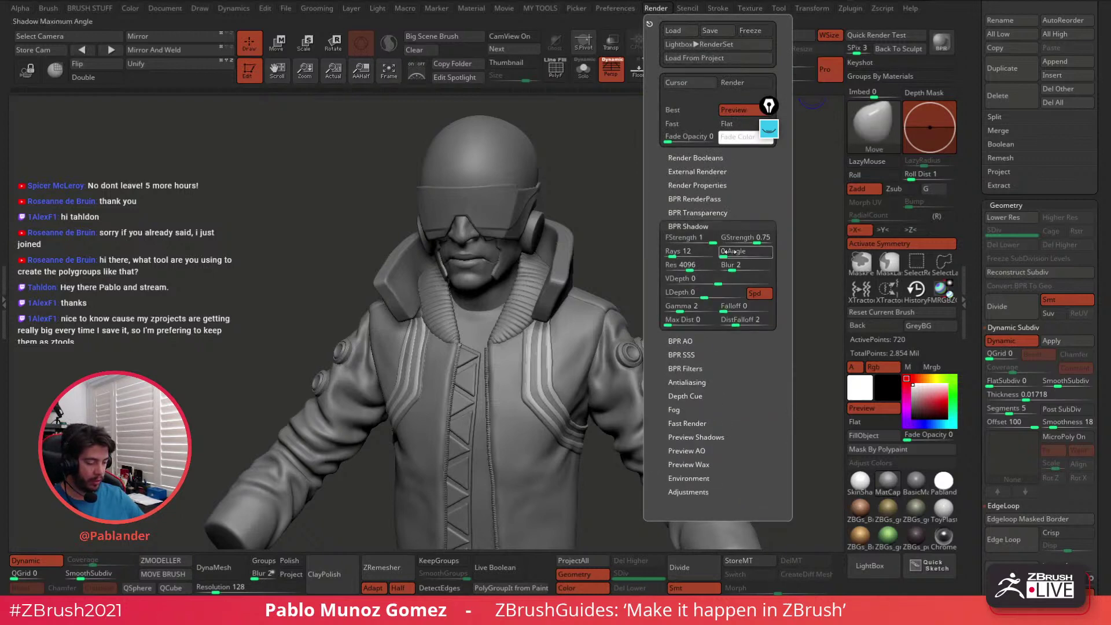
left_click_drag(734, 253, 741, 253)
left_click_drag(671, 252, 674, 253)
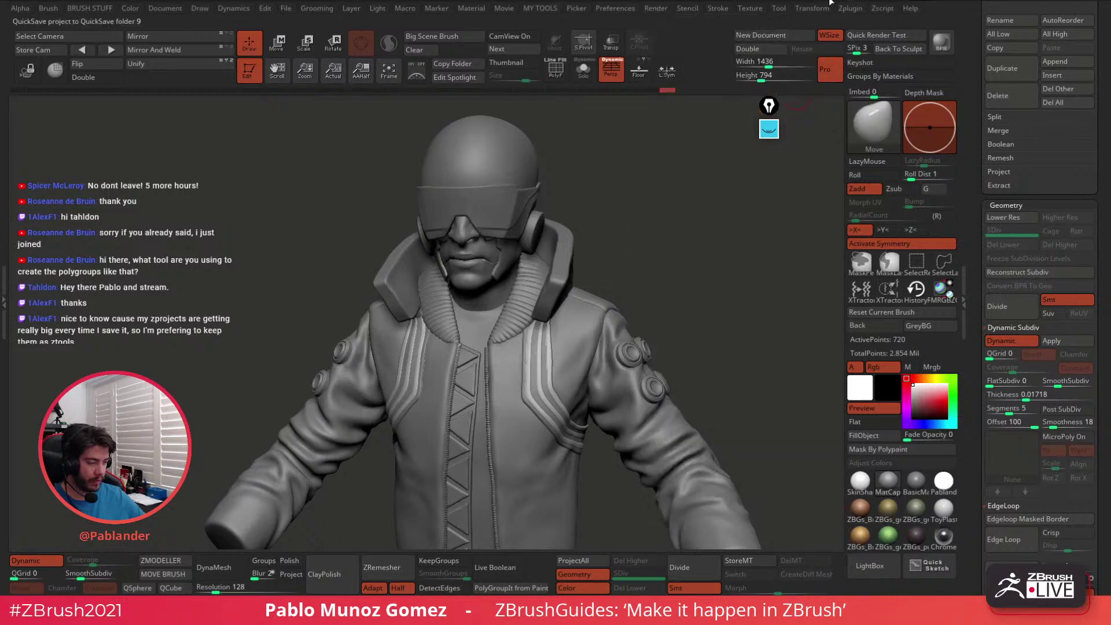
left_click(941, 45)
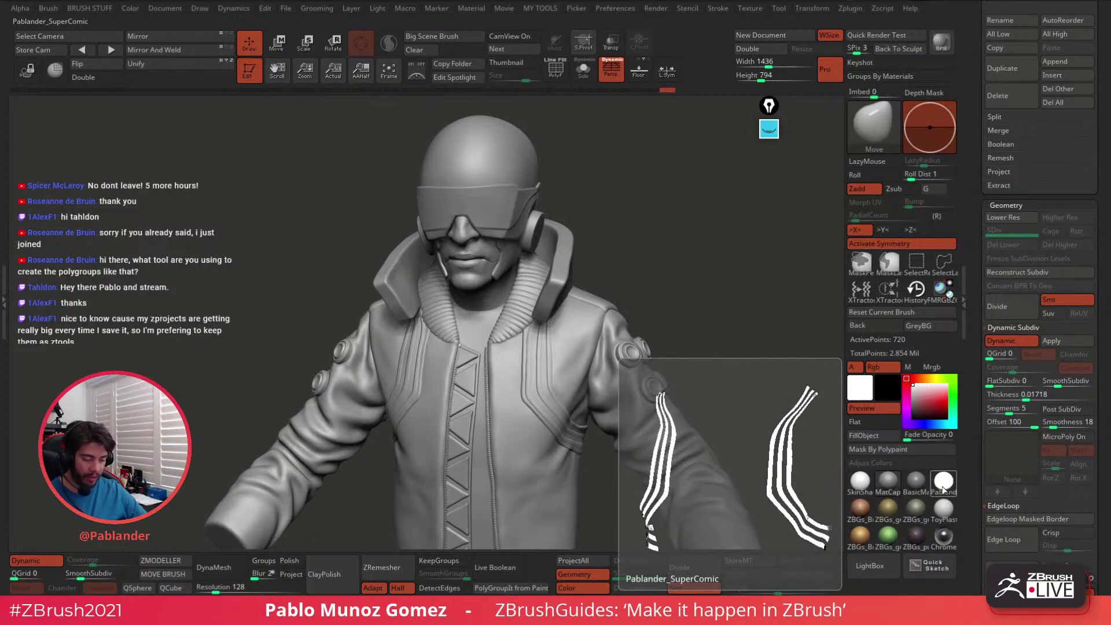
Apply the Pablander_SuperComic material to the character and enable the material's S3 shader channel
left_click(942, 488)
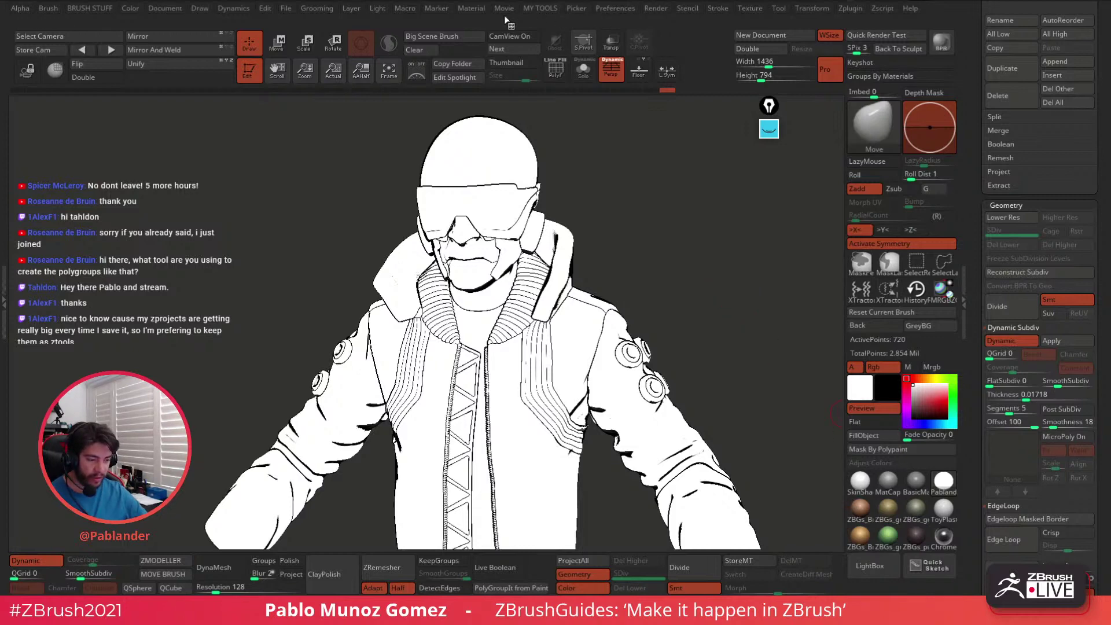
left_click(471, 8)
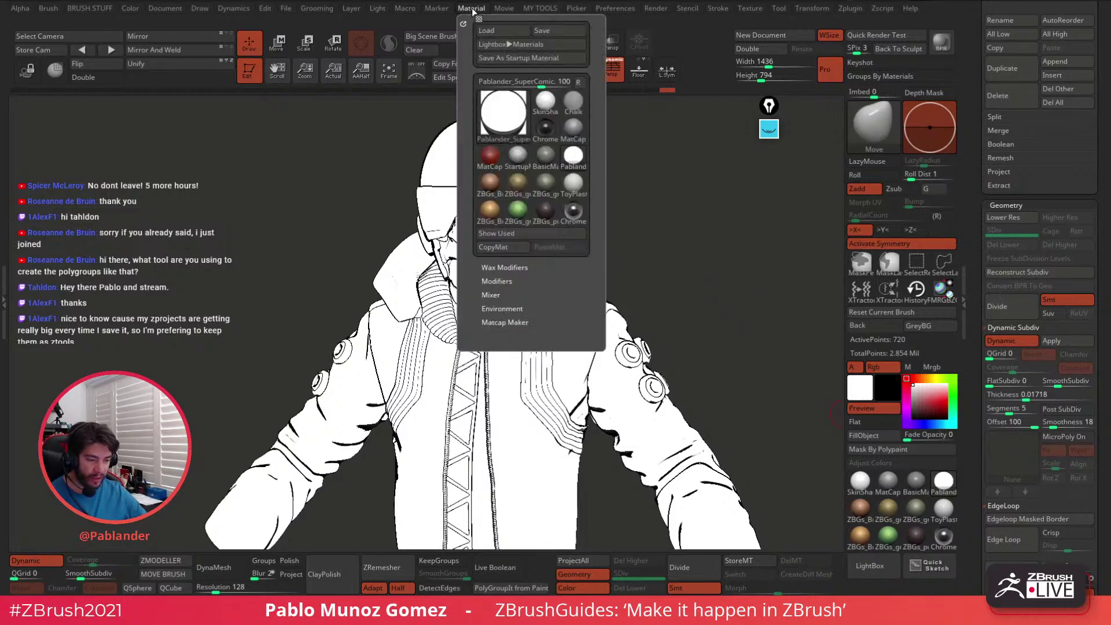
left_click(496, 281)
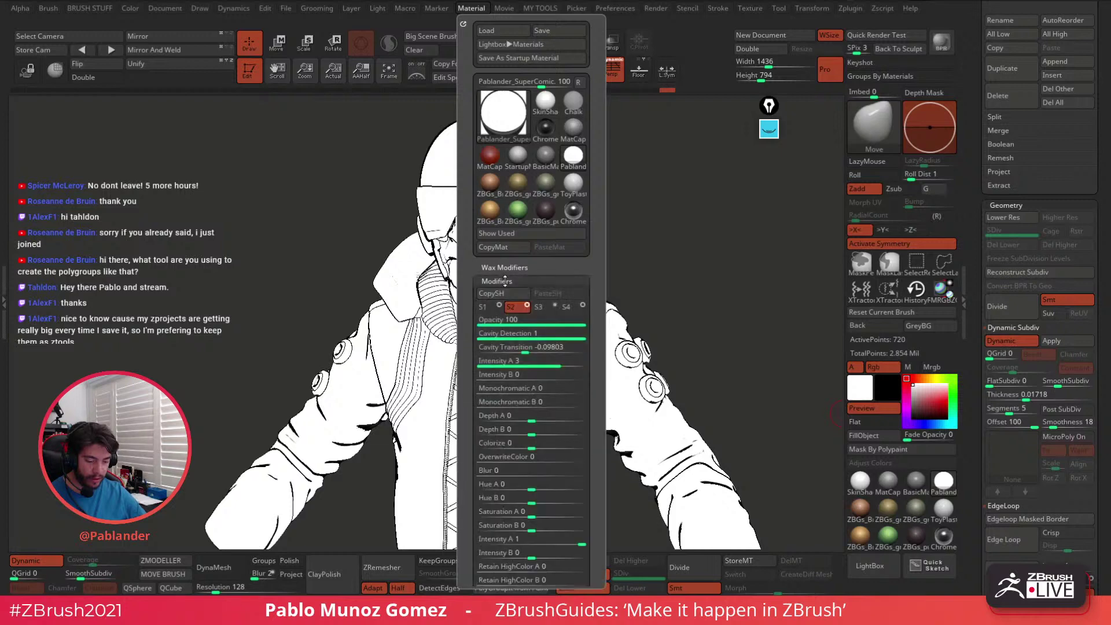
left_click(553, 305)
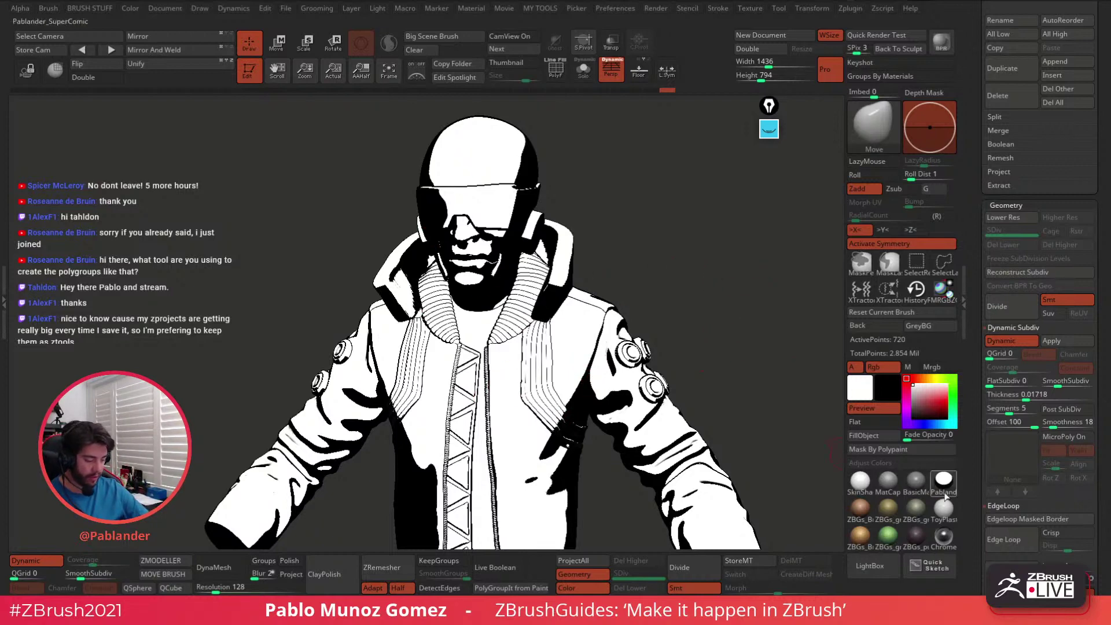
Switch the character back to the grey MatCap material and render it again with BPR
left_click(888, 481)
left_click(942, 44)
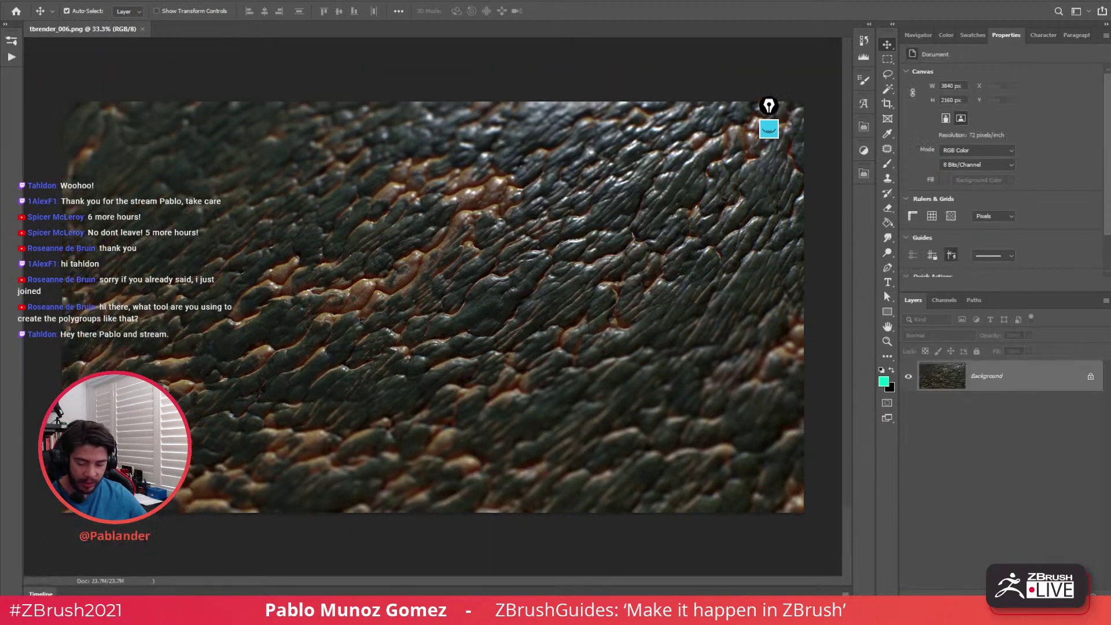
Examine the surface detail of the tbrender_006.png render up close in Photoshop, and return to ZBrush
left_click_drag(776, 109, 837, 41)
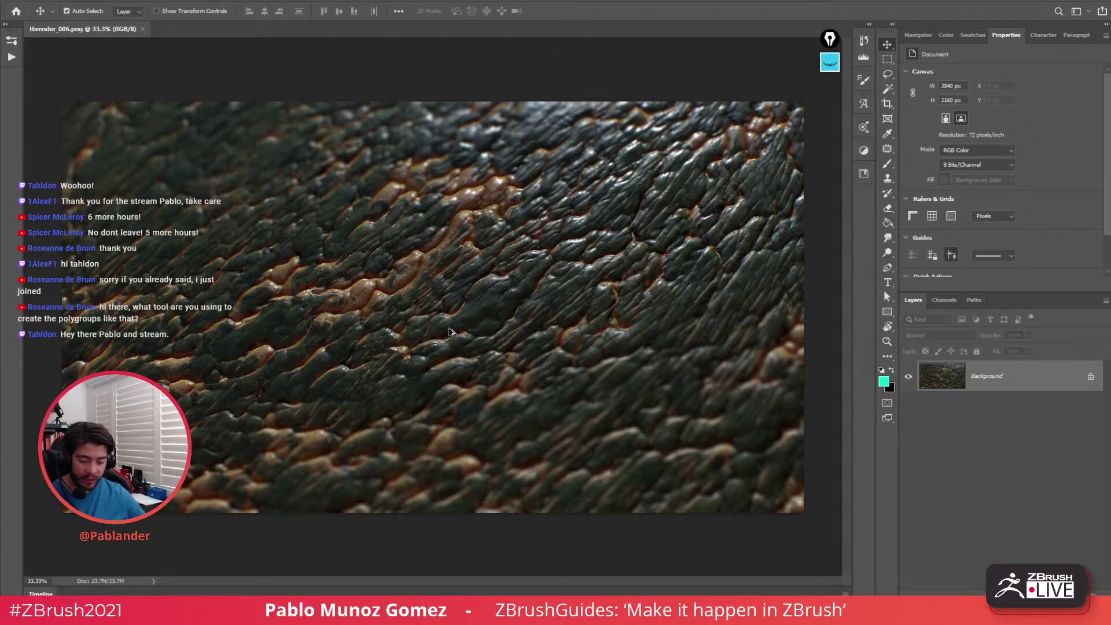
scroll(449, 328, "up", 3, "alt")
scroll(448, 328, "down", 1, "alt")
scroll(449, 328, "up", 1, "alt")
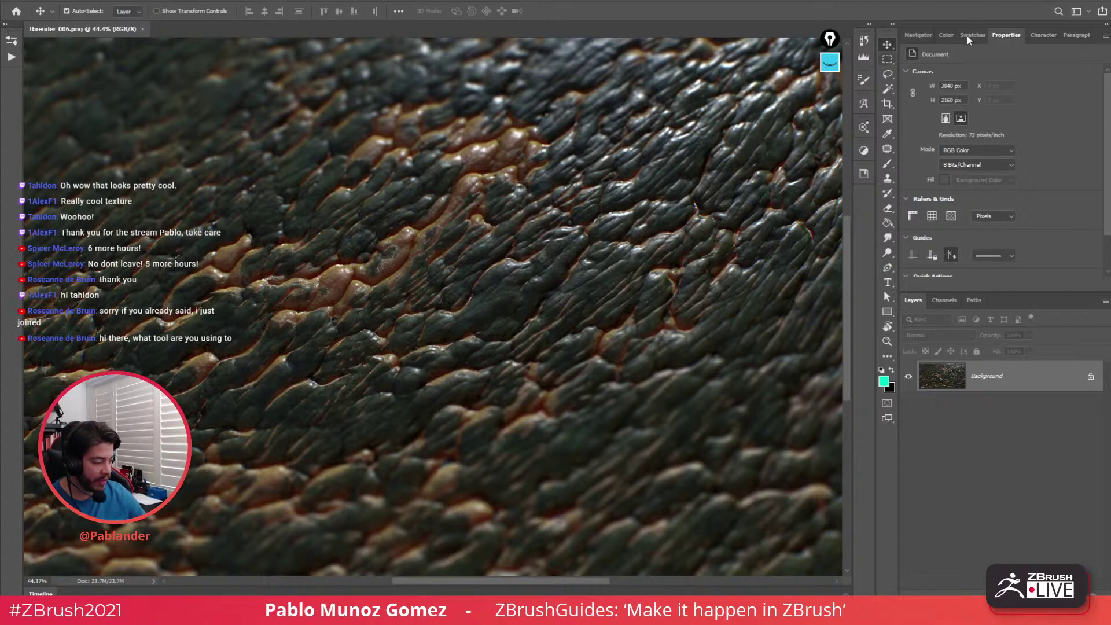
left_click(1053, 1)
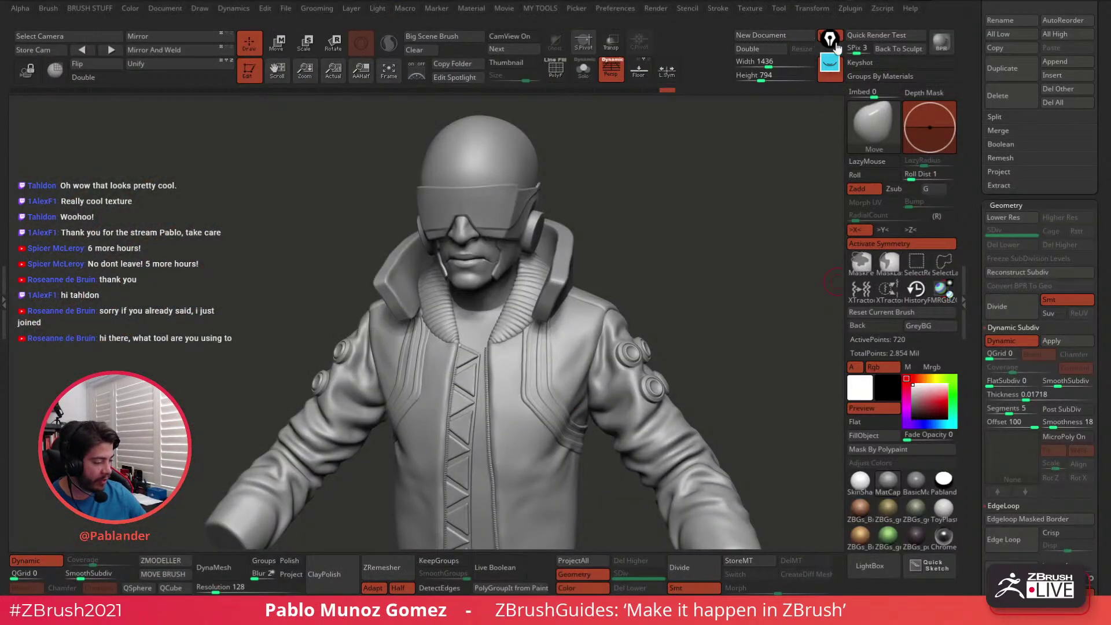
left_click_drag(829, 51, 815, 142)
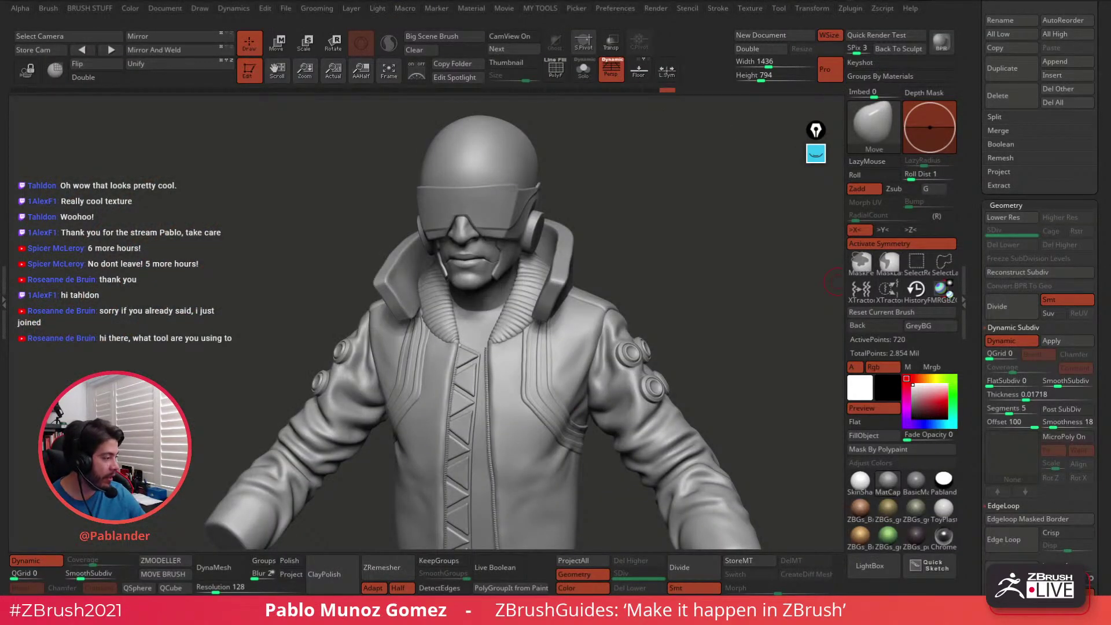
left_click_drag(816, 142, 925, 613)
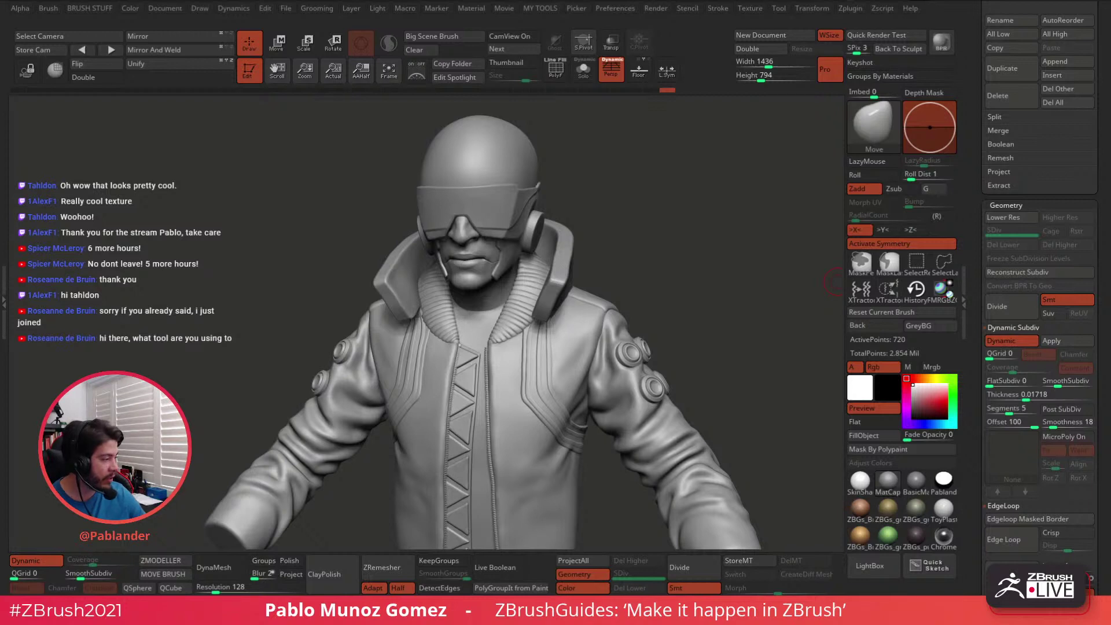